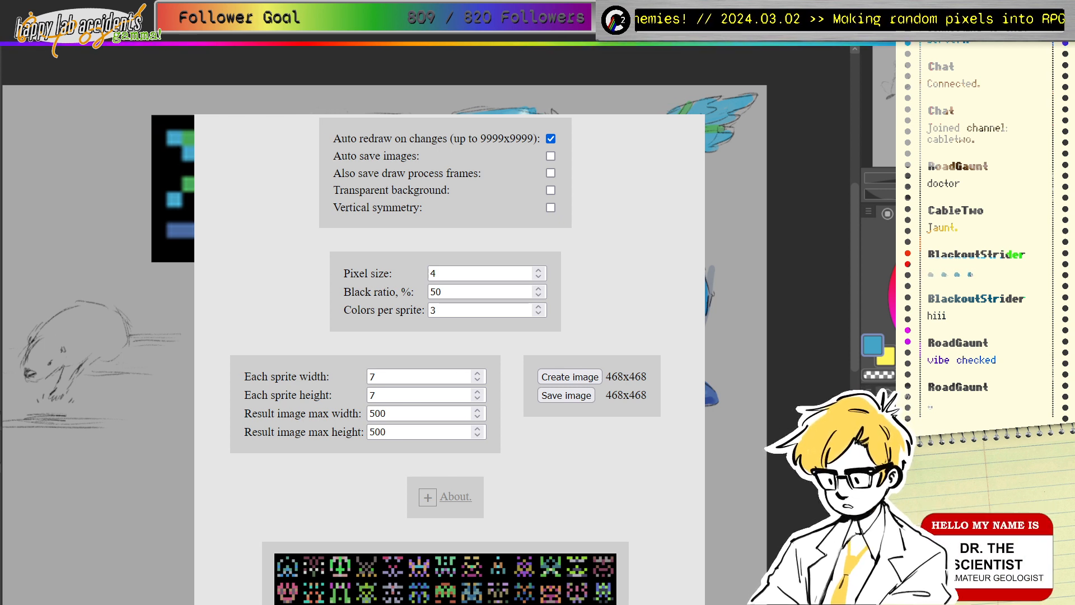
Step: Switch from the generator back to the 'draw monsters from random pixels with me' forum thread
{"action": "key", "text": "ctrl+Tab"}
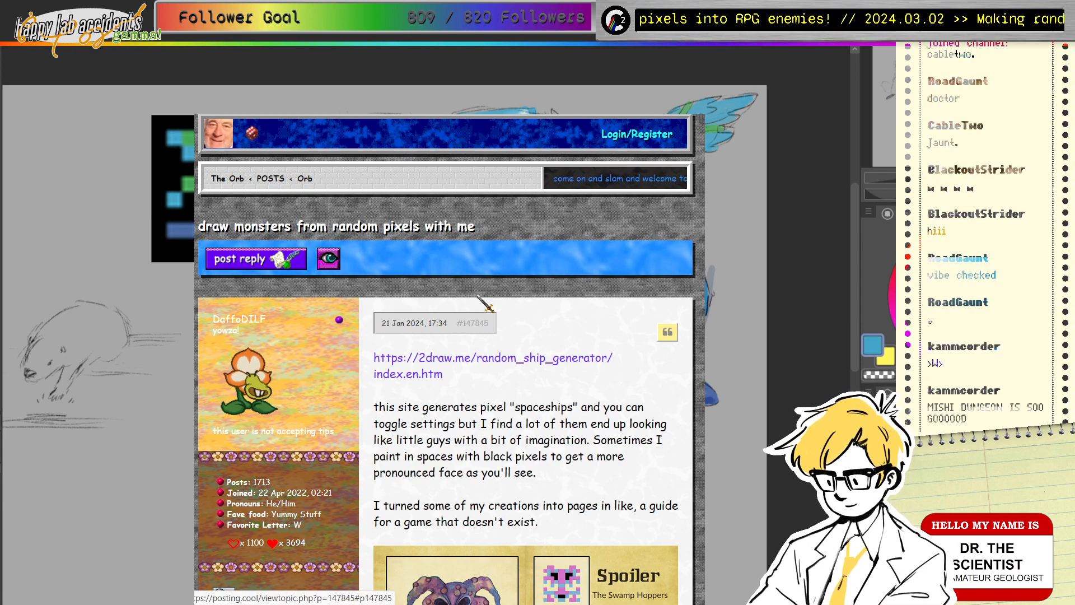
{"action": "scroll", "coordinate": [507, 306], "scroll_direction": "down", "scroll_amount": 3}
{"action": "scroll", "coordinate": [510, 310], "scroll_direction": "up", "scroll_amount": 3}
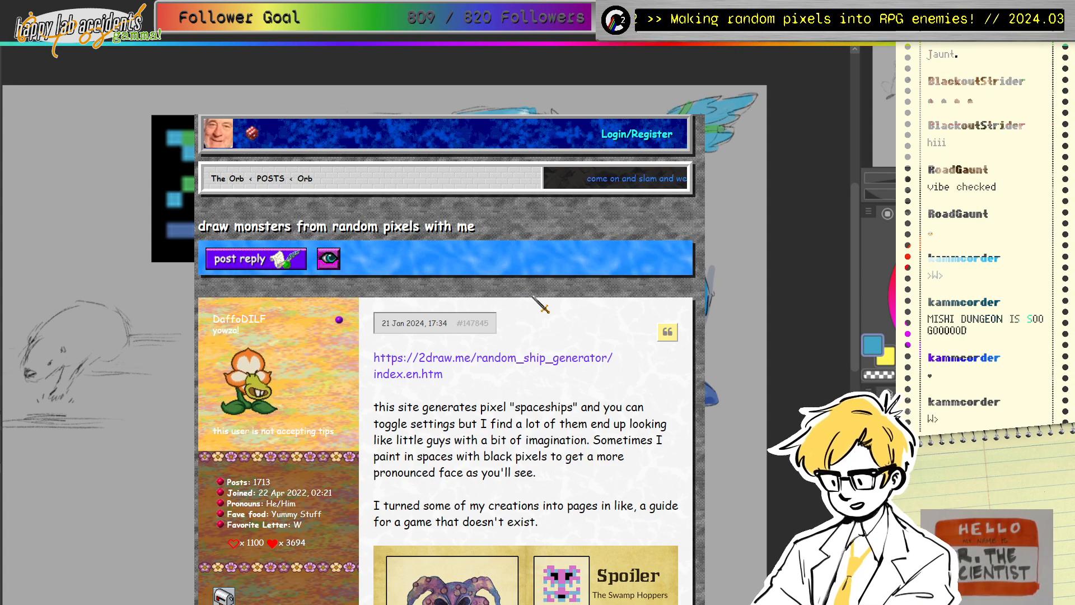
{"action": "scroll", "coordinate": [493, 258], "scroll_direction": "down", "scroll_amount": 2}
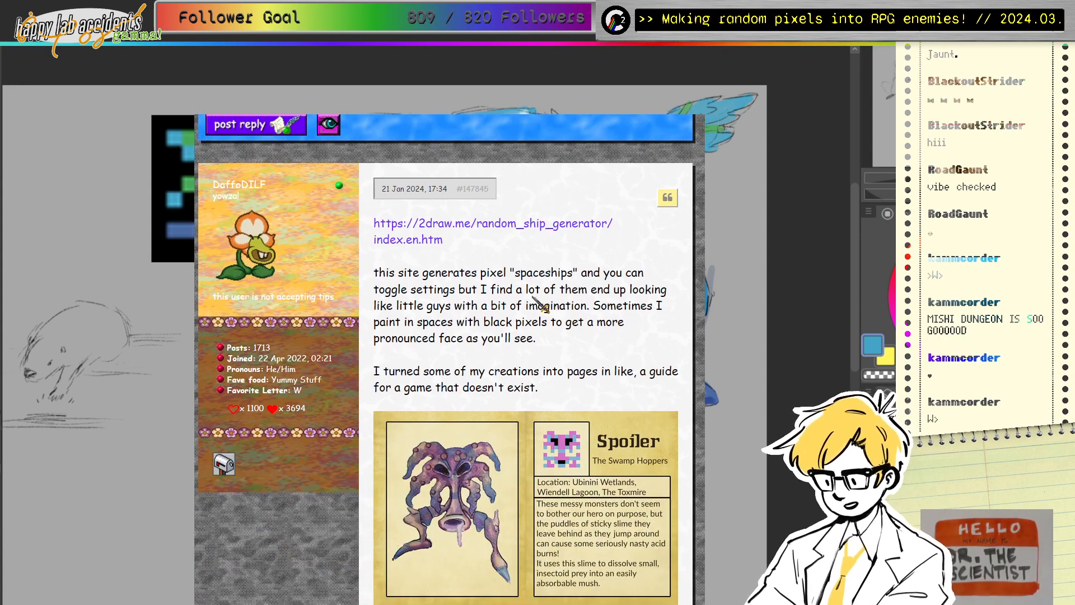
{"action": "left_click", "coordinate": [471, 228]}
{"action": "scroll", "coordinate": [522, 349], "scroll_direction": "down", "scroll_amount": 5}
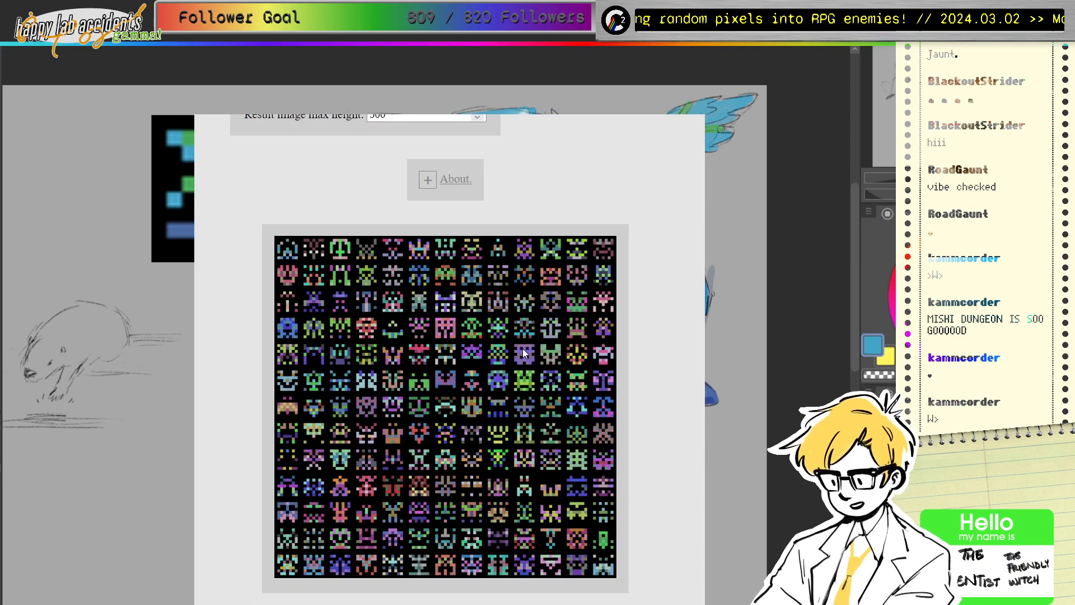
{"action": "scroll", "coordinate": [522, 346], "scroll_direction": "up", "scroll_amount": 5}
{"action": "key", "text": "alt+Left"}
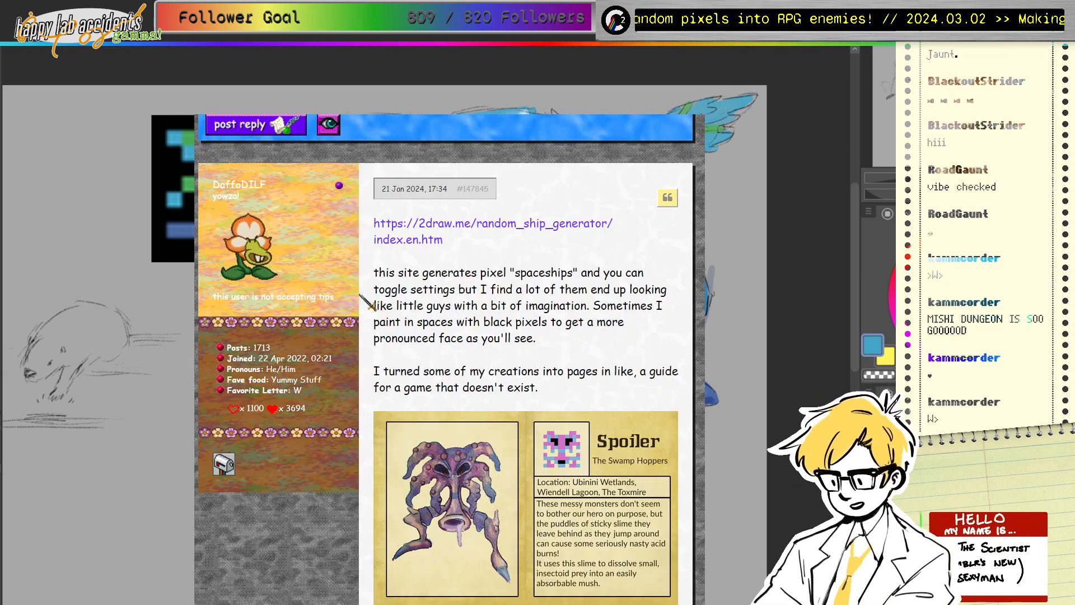
{"action": "key", "text": "alt+Right"}
{"action": "scroll", "coordinate": [628, 442], "scroll_direction": "down", "scroll_amount": 5}
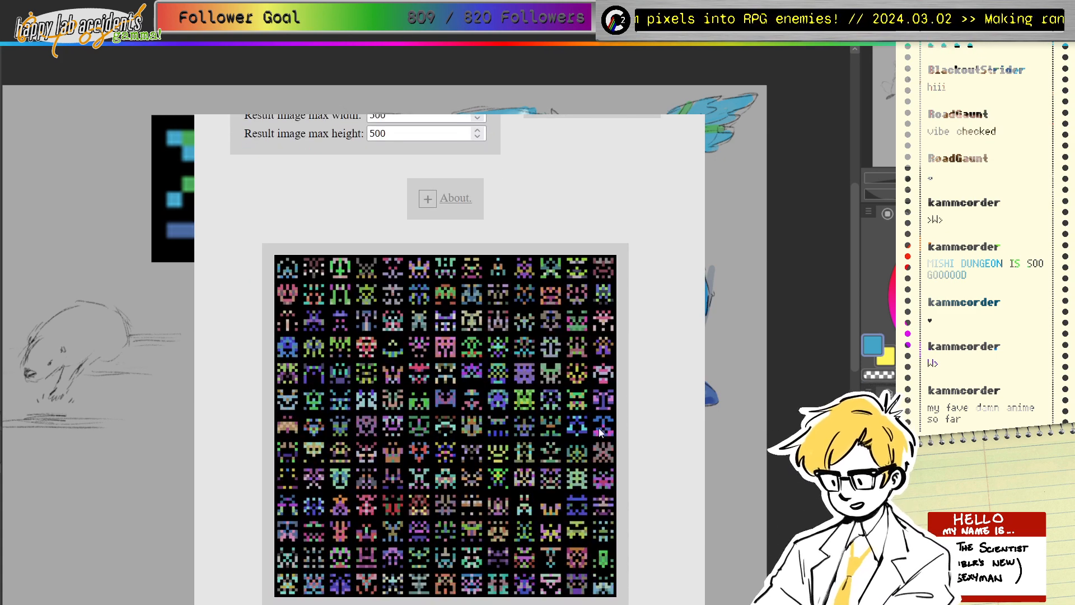
{"action": "scroll", "coordinate": [394, 418], "scroll_direction": "up", "scroll_amount": 5}
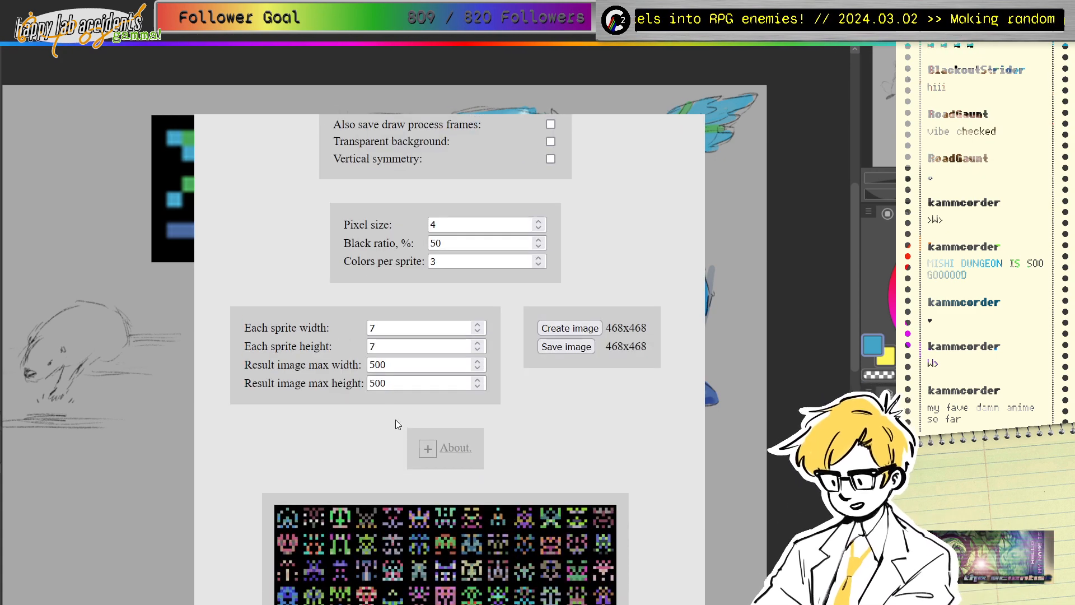
{"action": "scroll", "coordinate": [397, 426], "scroll_direction": "down", "scroll_amount": 5}
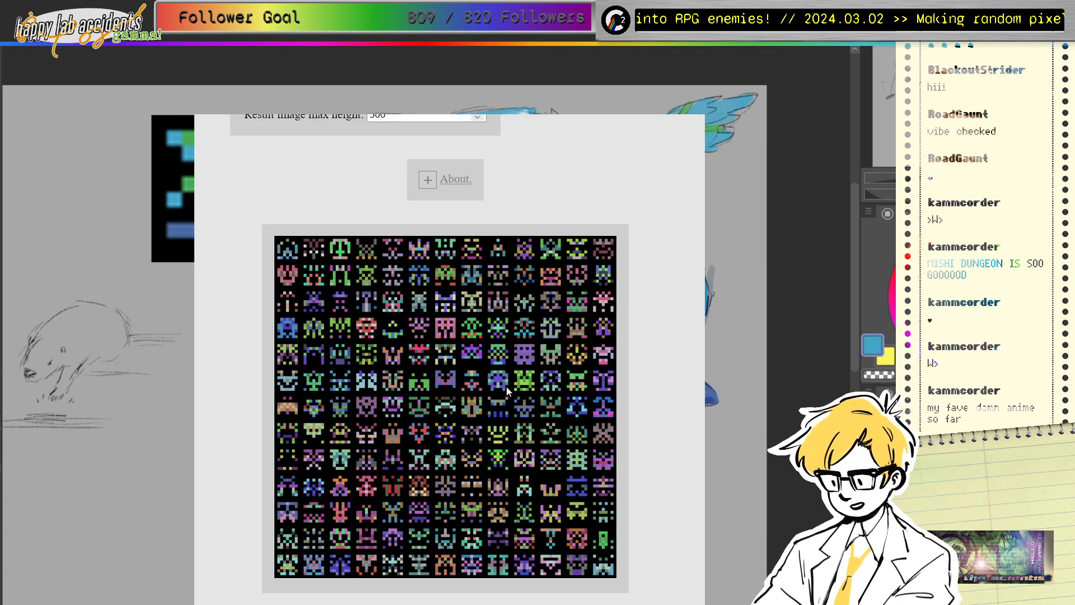
{"action": "key", "text": "alt+Left"}
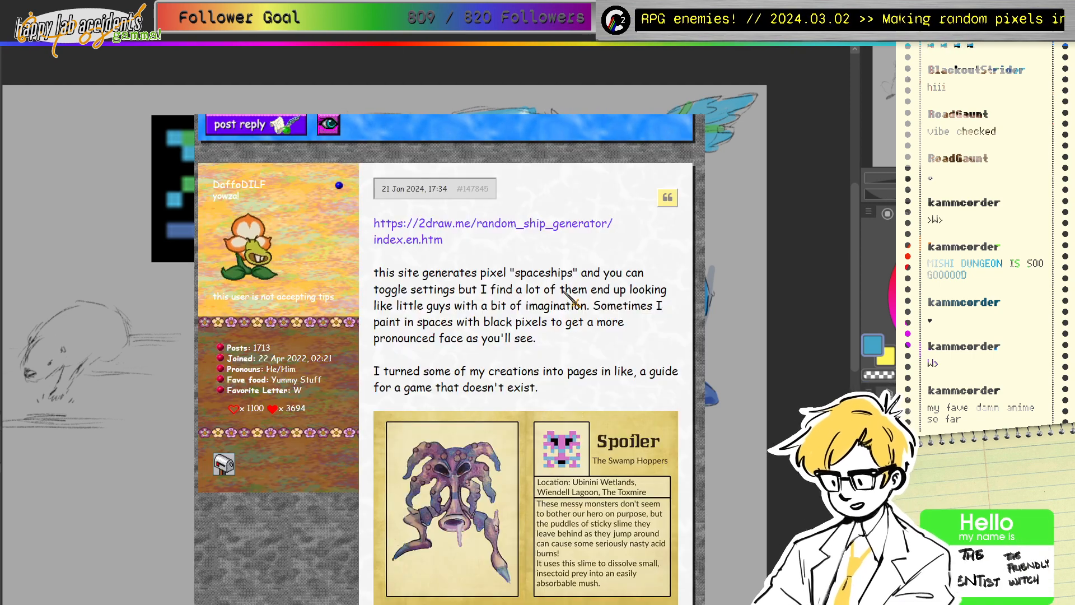
{"action": "scroll", "coordinate": [503, 289], "scroll_direction": "down", "scroll_amount": 3}
{"action": "scroll", "coordinate": [501, 288], "scroll_direction": "up", "scroll_amount": 5}
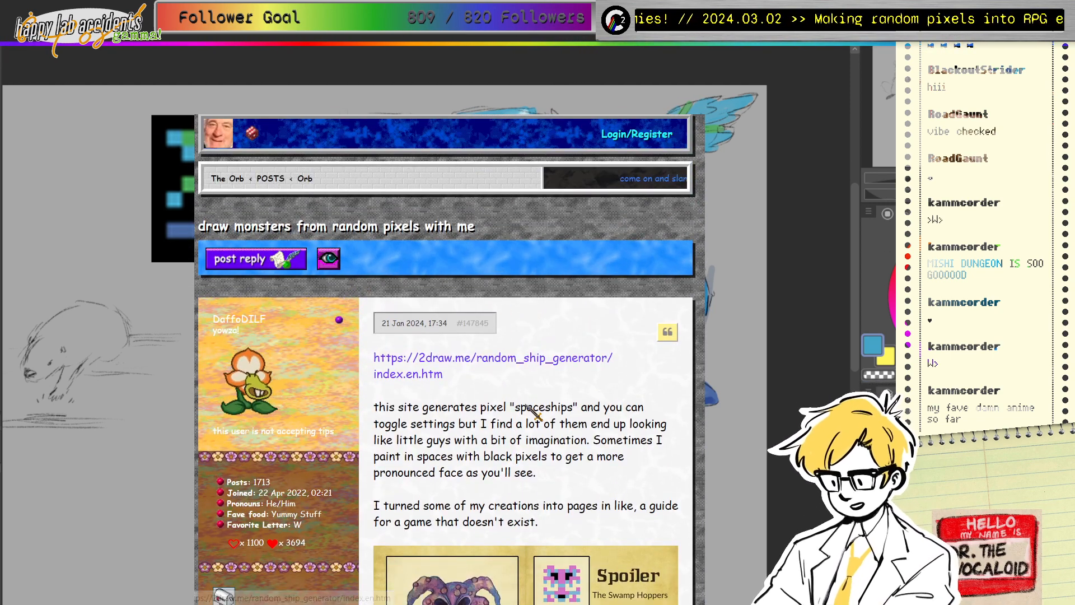
{"action": "scroll", "coordinate": [413, 350], "scroll_direction": "down", "scroll_amount": 2}
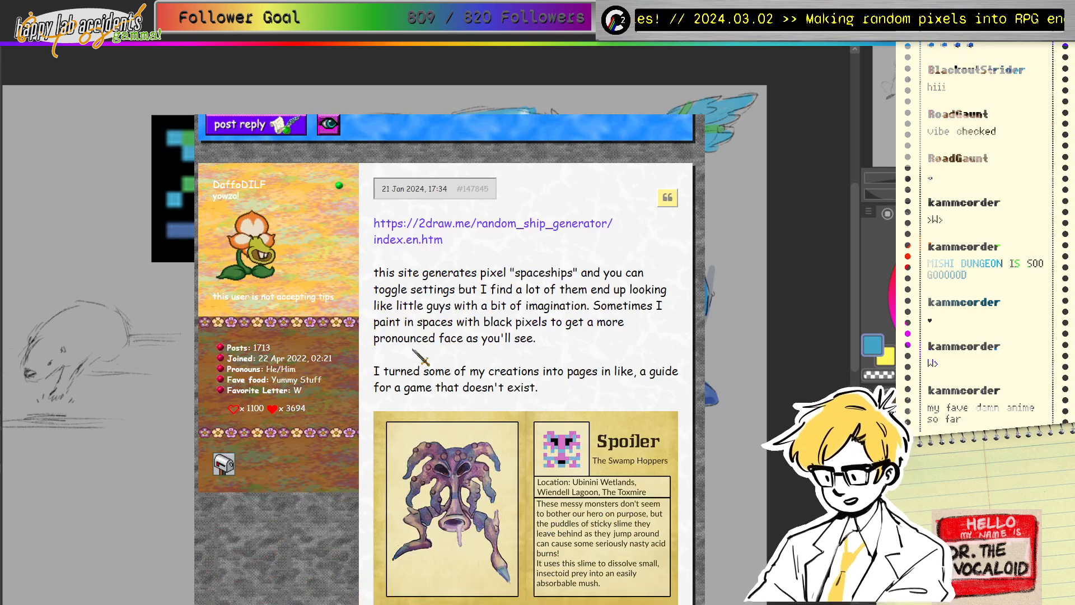
{"action": "triple_click", "coordinate": [386, 273]}
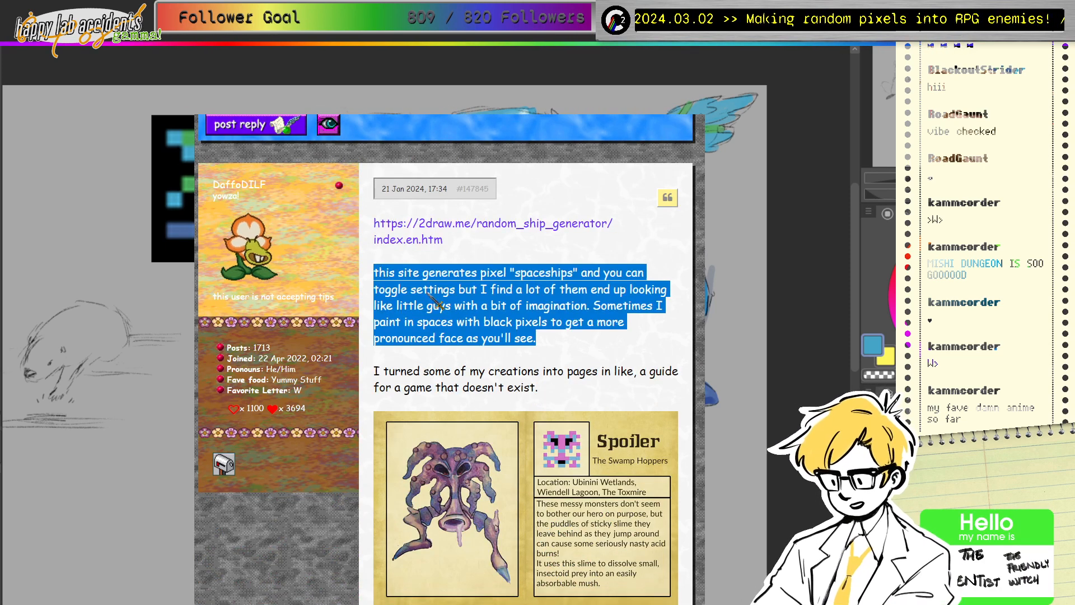
{"action": "left_click", "coordinate": [442, 308]}
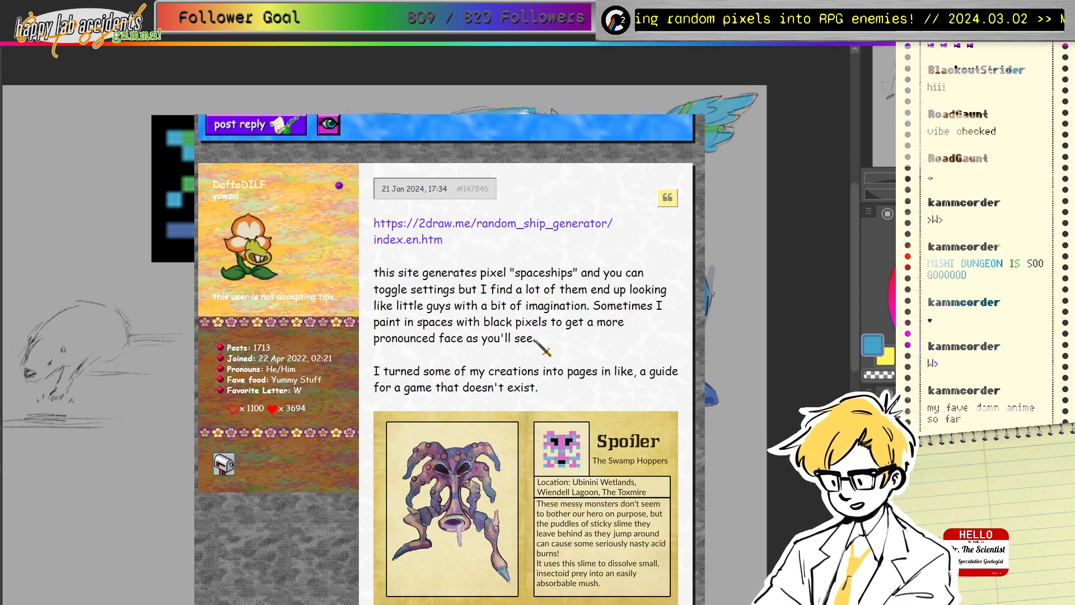
{"action": "left_click_drag", "start_coordinate": [536, 340], "coordinate": [477, 327]}
{"action": "left_click", "coordinate": [483, 335]}
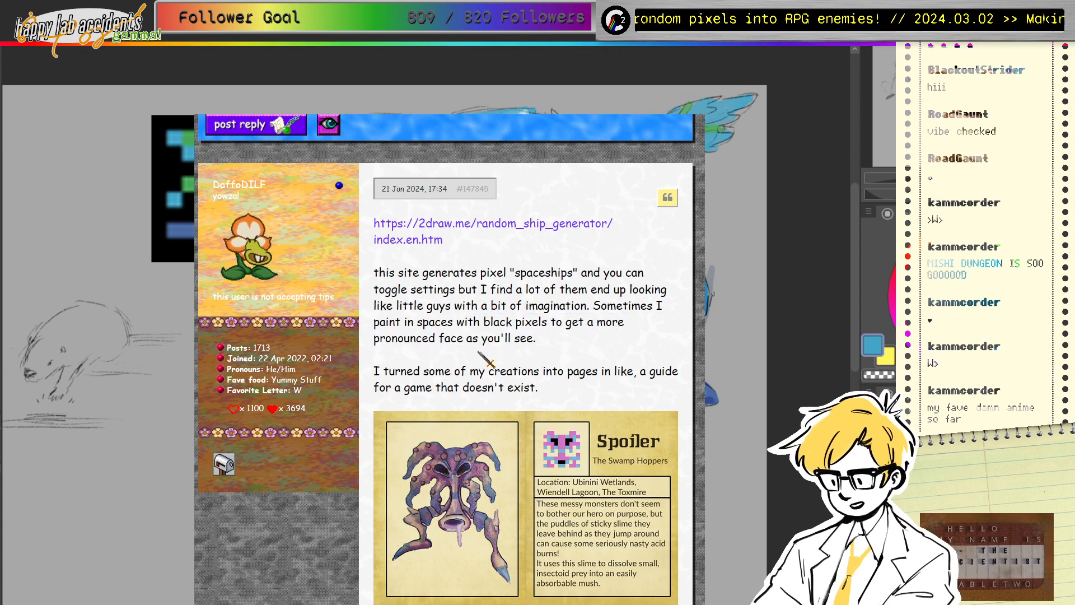
{"action": "scroll", "coordinate": [483, 353], "scroll_direction": "down", "scroll_amount": 2}
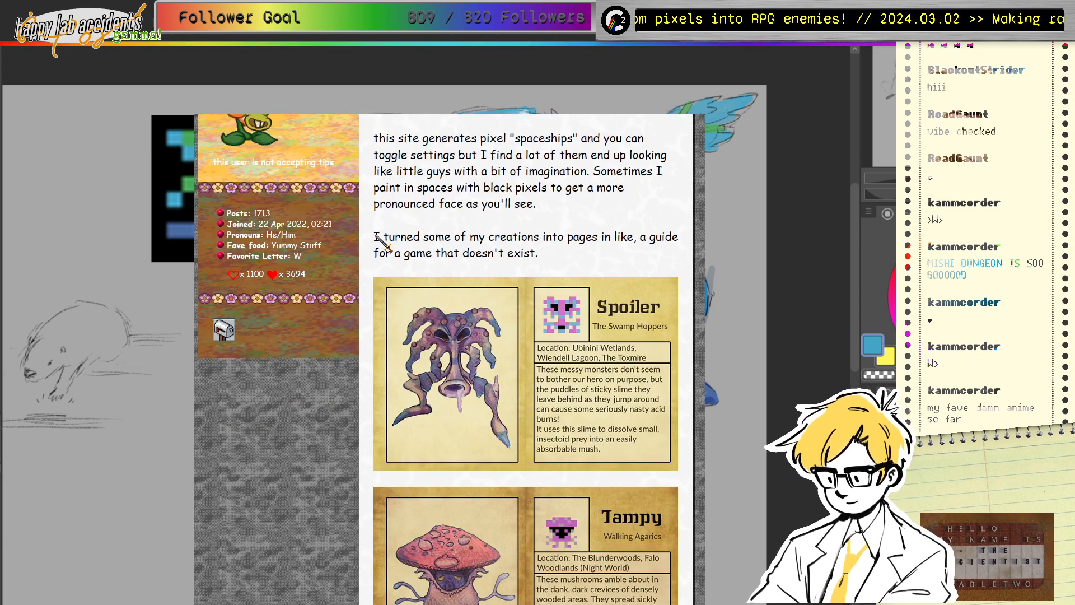
{"action": "left_click_drag", "start_coordinate": [375, 237], "coordinate": [564, 257]}
{"action": "left_click", "coordinate": [572, 267]}
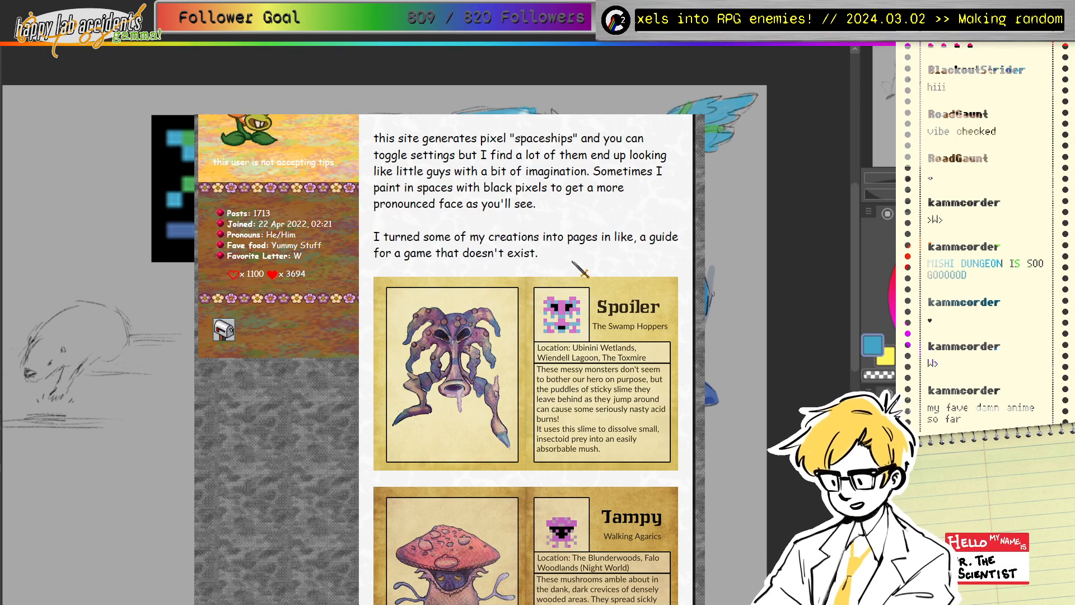
{"action": "scroll", "coordinate": [535, 260], "scroll_direction": "down", "scroll_amount": 2}
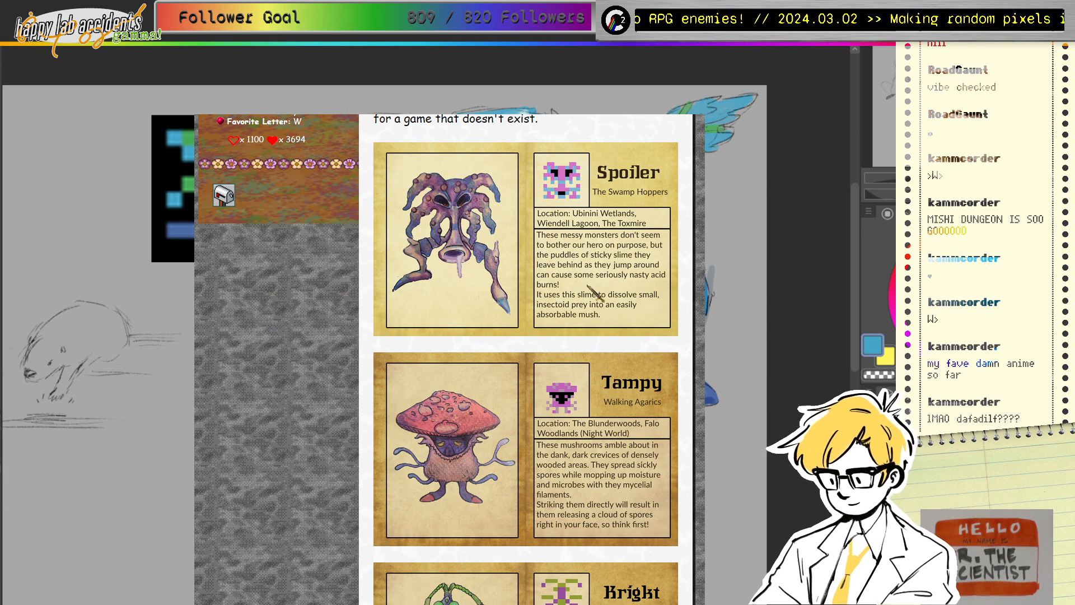
{"action": "scroll", "coordinate": [536, 326], "scroll_direction": "up", "scroll_amount": 2}
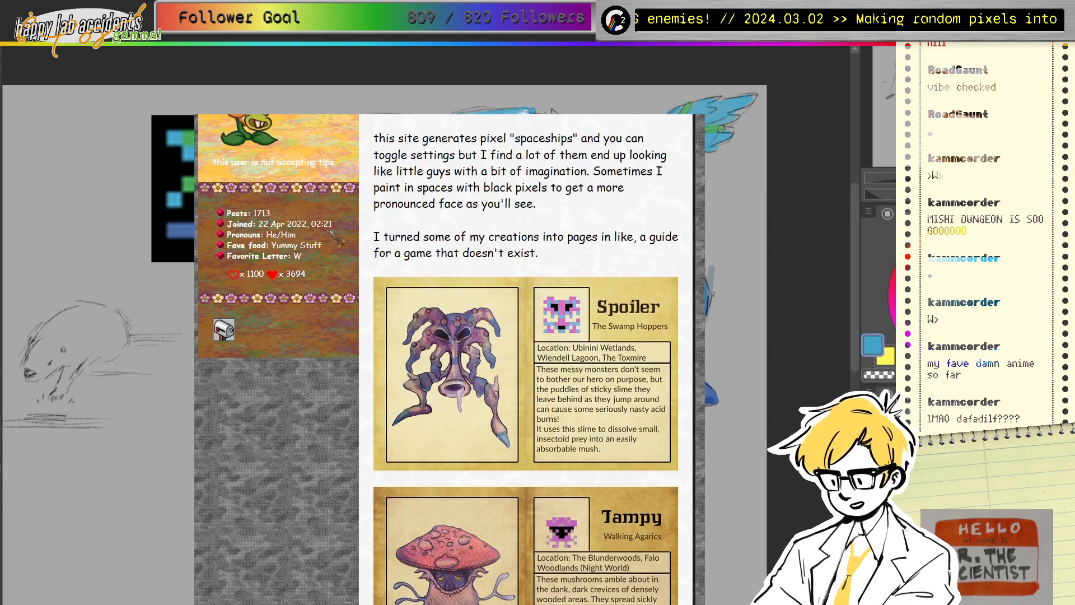
{"action": "scroll", "coordinate": [639, 291], "scroll_direction": "down", "scroll_amount": 2}
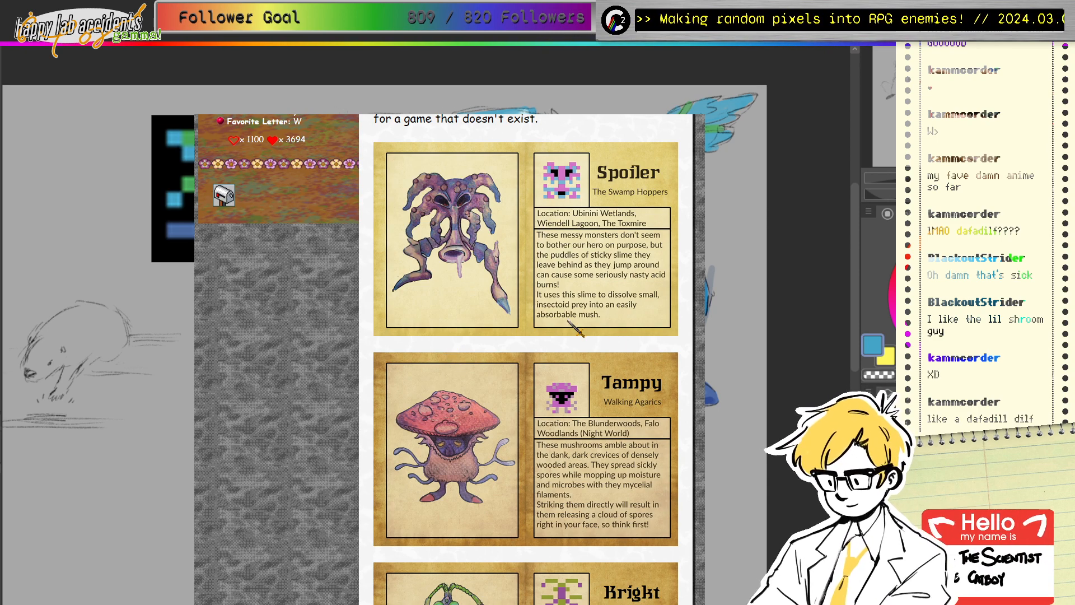
{"action": "scroll", "coordinate": [476, 307], "scroll_direction": "down", "scroll_amount": 3}
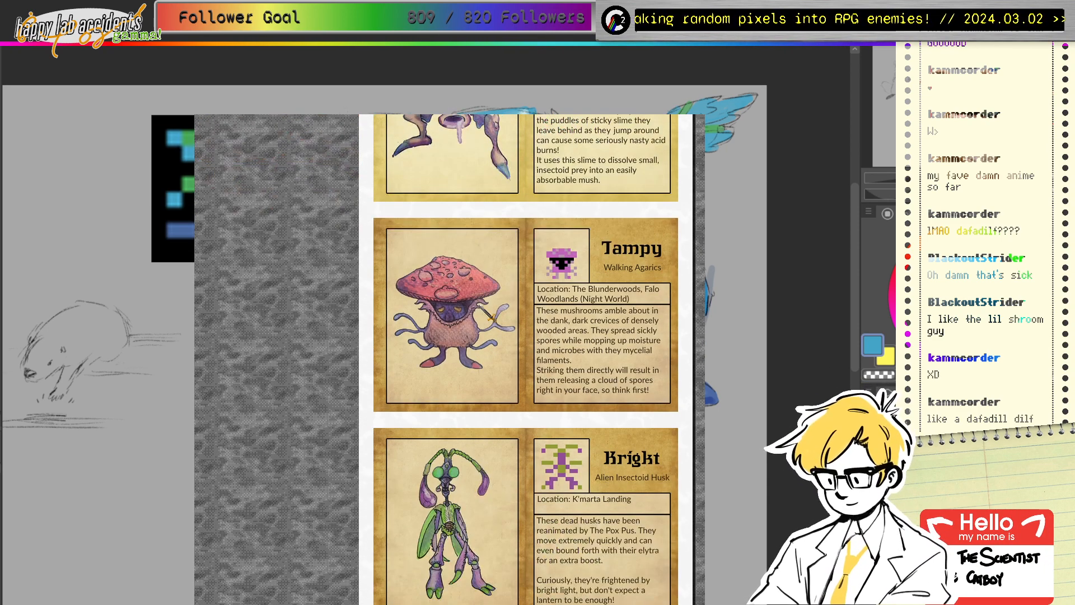
{"action": "scroll", "coordinate": [536, 355], "scroll_direction": "down", "scroll_amount": 3}
{"action": "scroll", "coordinate": [535, 381], "scroll_direction": "down", "scroll_amount": 10}
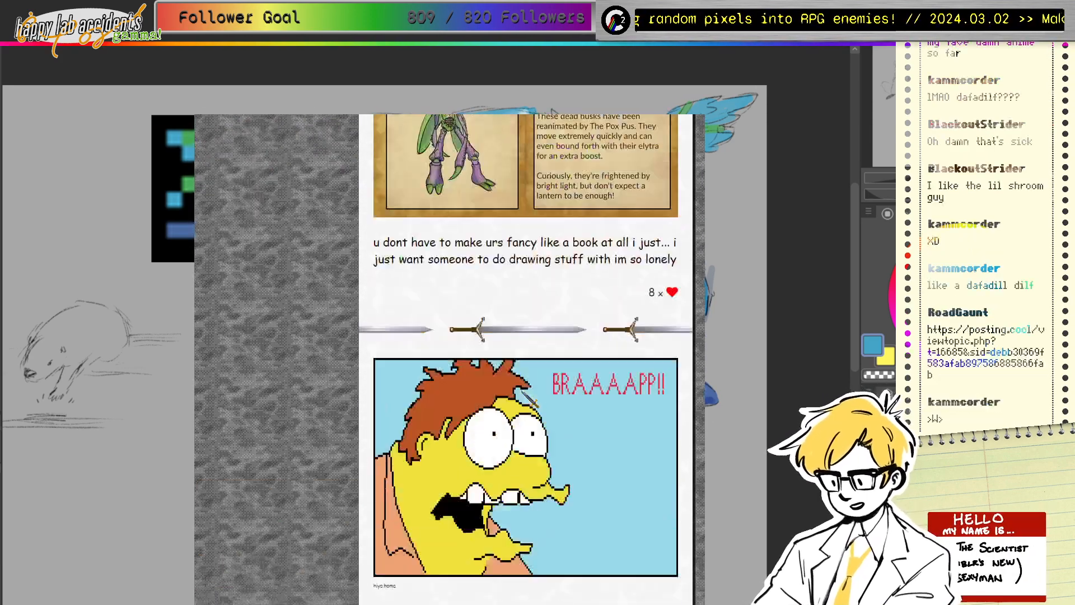
{"action": "scroll", "coordinate": [534, 401], "scroll_direction": "down", "scroll_amount": 15}
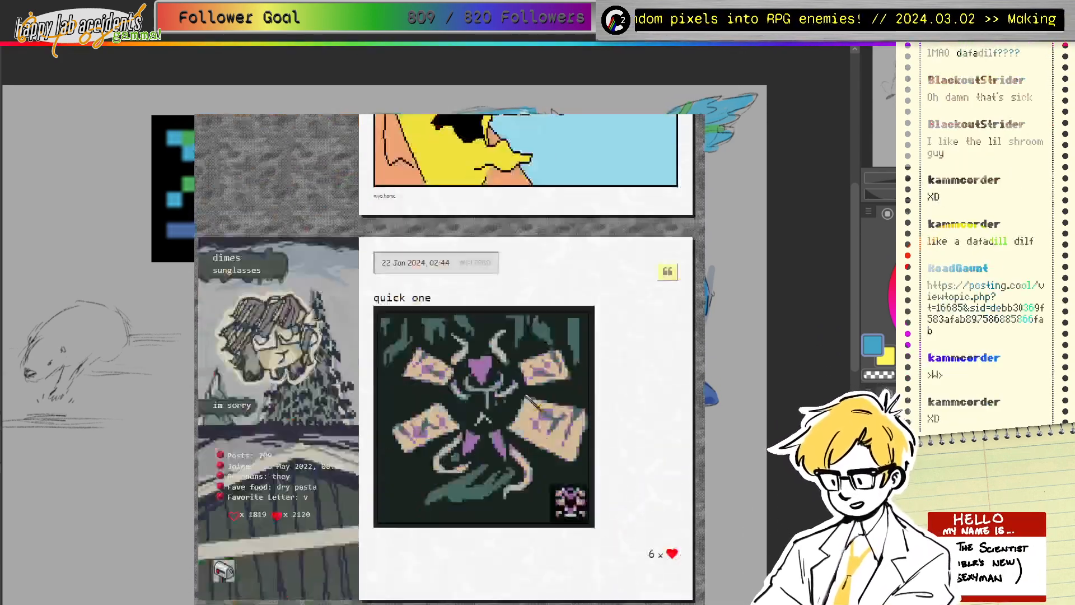
{"action": "scroll", "coordinate": [527, 362], "scroll_direction": "down", "scroll_amount": 6}
{"action": "scroll", "coordinate": [532, 420], "scroll_direction": "down", "scroll_amount": 6}
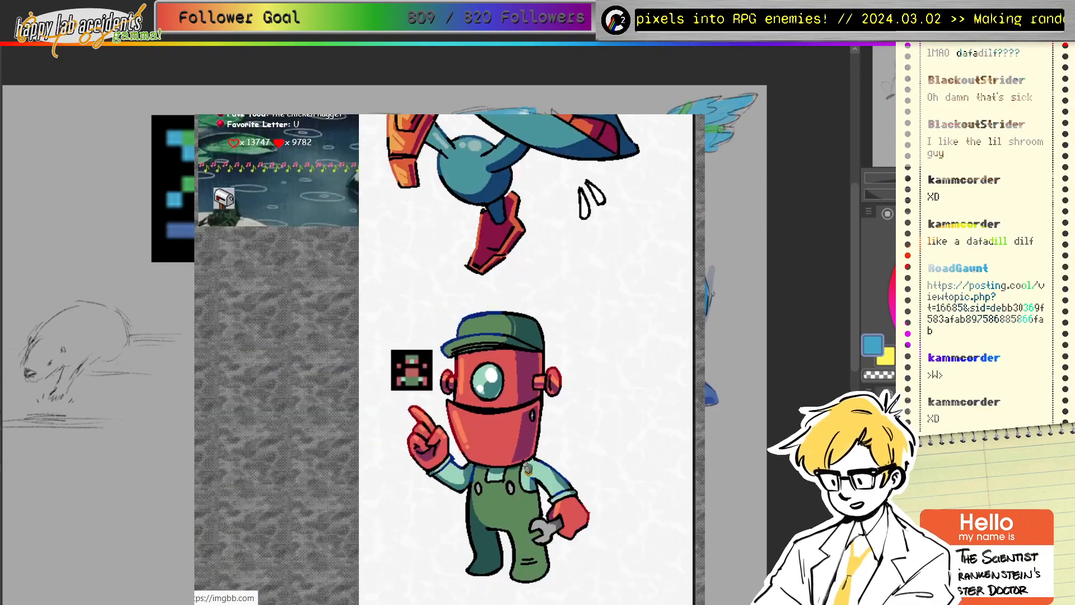
{"action": "scroll", "coordinate": [538, 476], "scroll_direction": "up", "scroll_amount": 9}
{"action": "scroll", "coordinate": [538, 477], "scroll_direction": "up", "scroll_amount": 20}
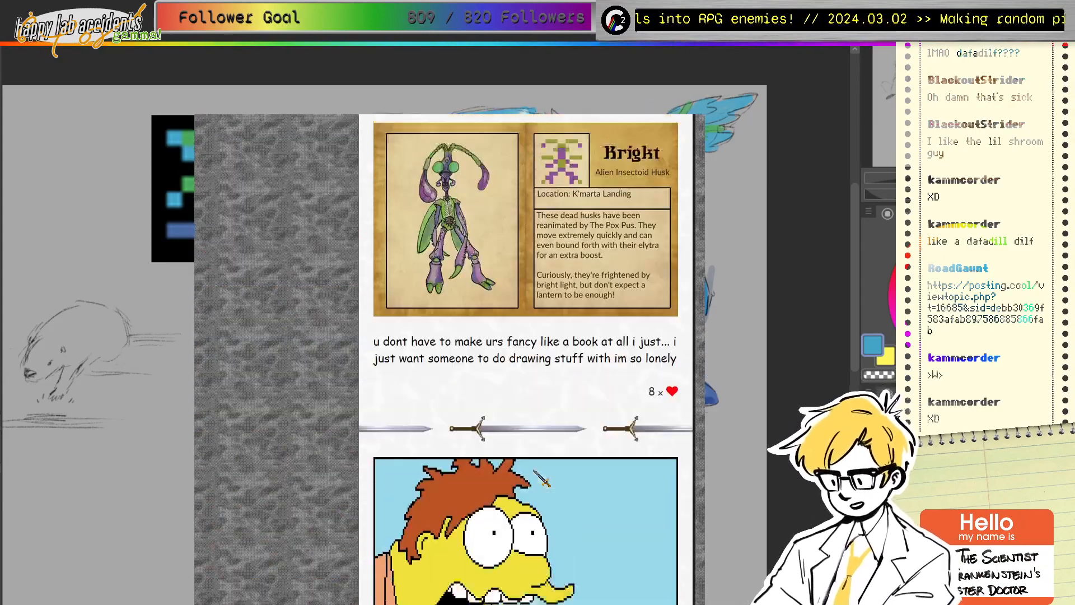
{"action": "scroll", "coordinate": [537, 476], "scroll_direction": "up", "scroll_amount": 8}
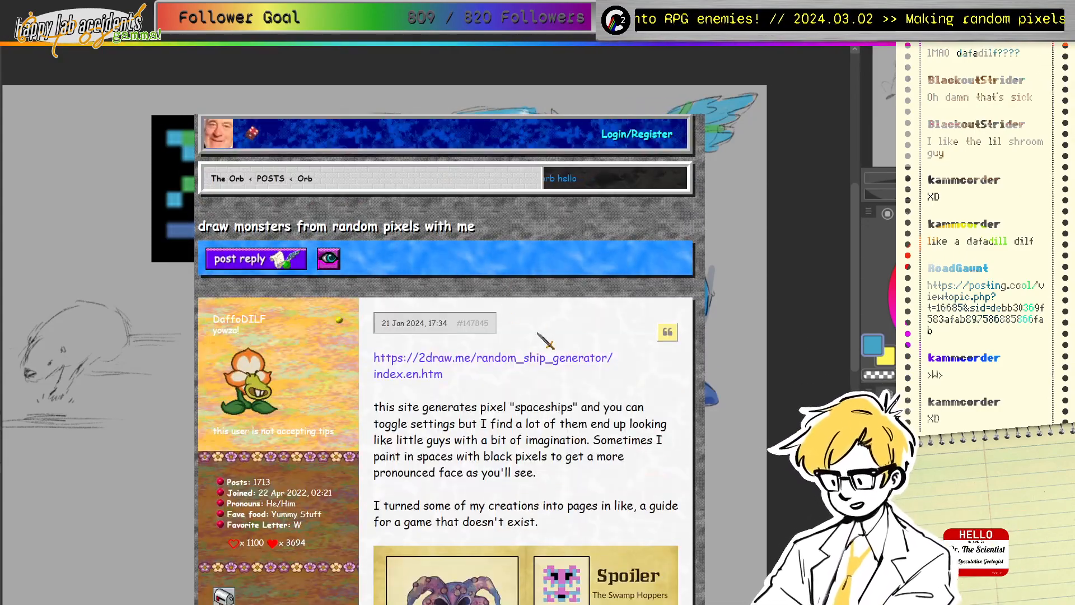
{"action": "scroll", "coordinate": [549, 342], "scroll_direction": "down", "scroll_amount": 2}
{"action": "scroll", "coordinate": [552, 330], "scroll_direction": "down", "scroll_amount": 1}
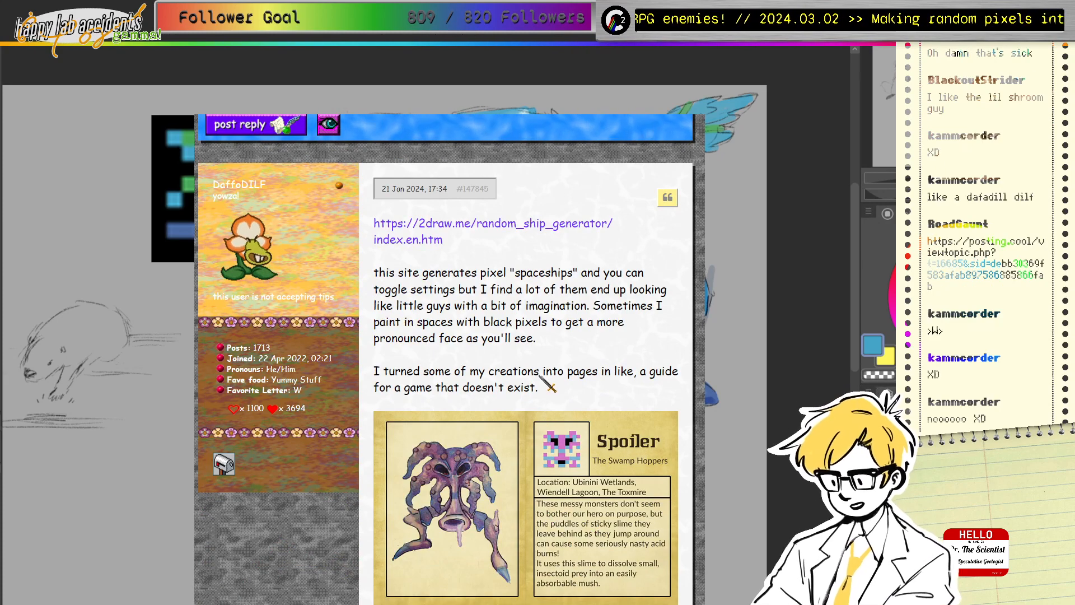
{"action": "scroll", "coordinate": [541, 248], "scroll_direction": "down", "scroll_amount": 2}
{"action": "scroll", "coordinate": [526, 250], "scroll_direction": "up", "scroll_amount": 2}
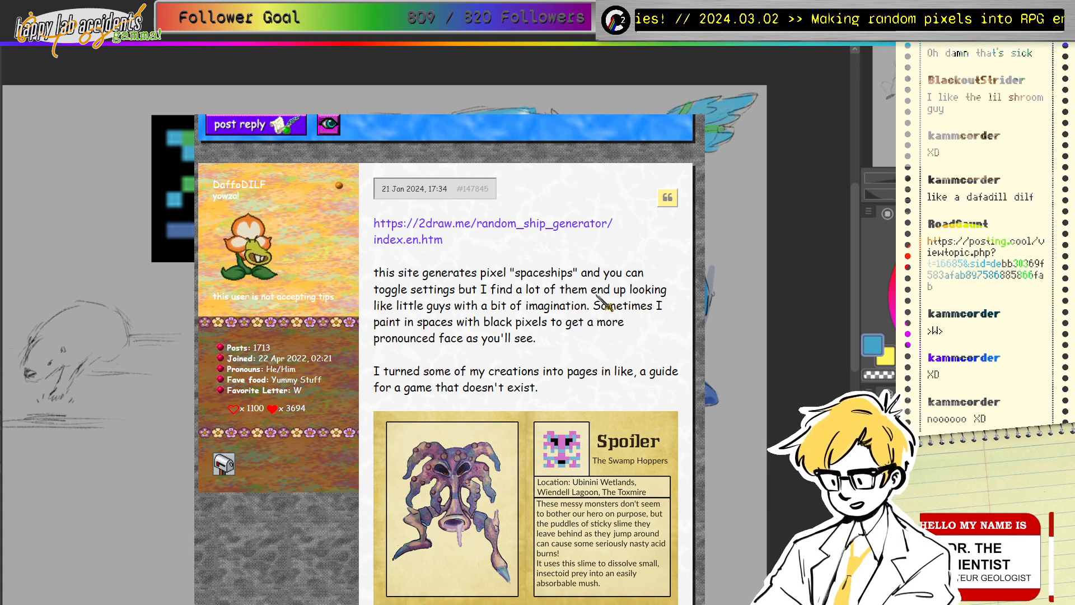
Step: Scroll up and down through the monster cards, then go to the Random Ship Generator sprite grid
{"action": "scroll", "coordinate": [611, 342], "scroll_direction": "down", "scroll_amount": 5}
{"action": "scroll", "coordinate": [588, 302], "scroll_direction": "down", "scroll_amount": 2}
{"action": "scroll", "coordinate": [538, 325], "scroll_direction": "up", "scroll_amount": 5}
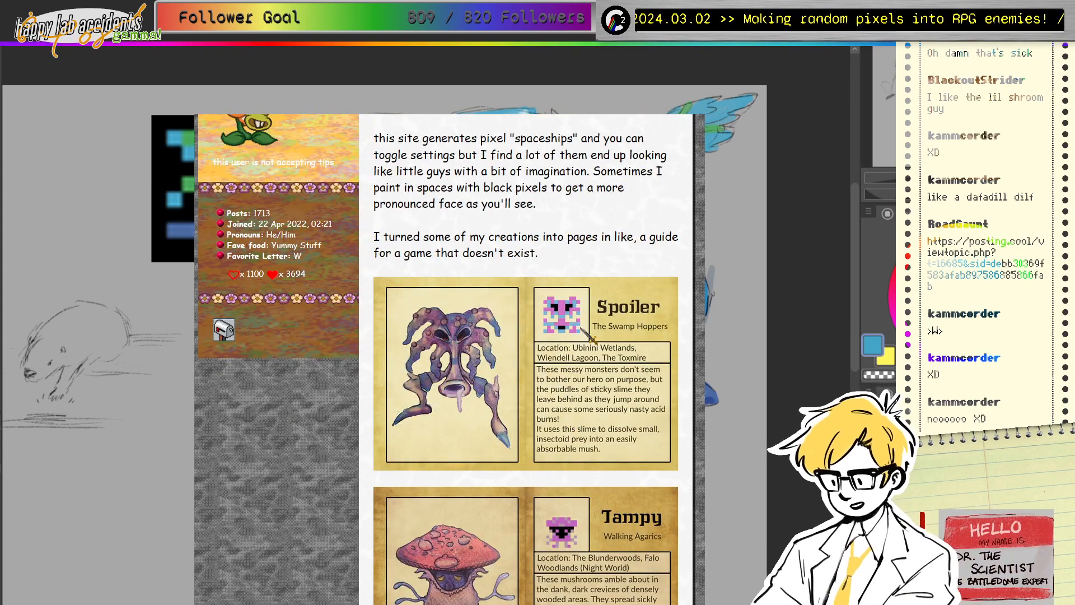
{"action": "scroll", "coordinate": [588, 334], "scroll_direction": "up", "scroll_amount": 3}
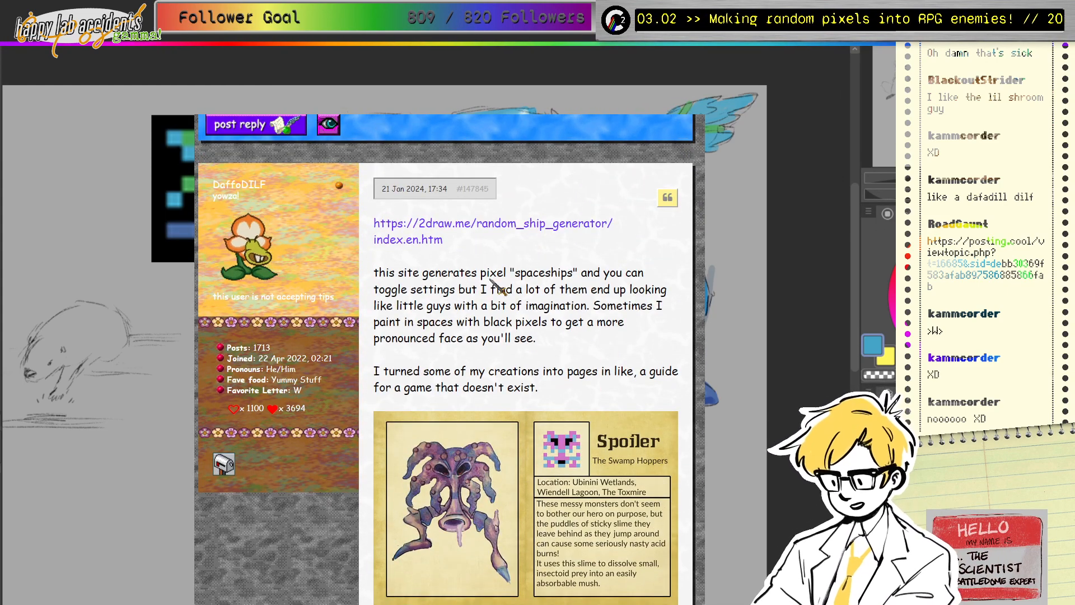
{"action": "scroll", "coordinate": [612, 385], "scroll_direction": "down", "scroll_amount": 3}
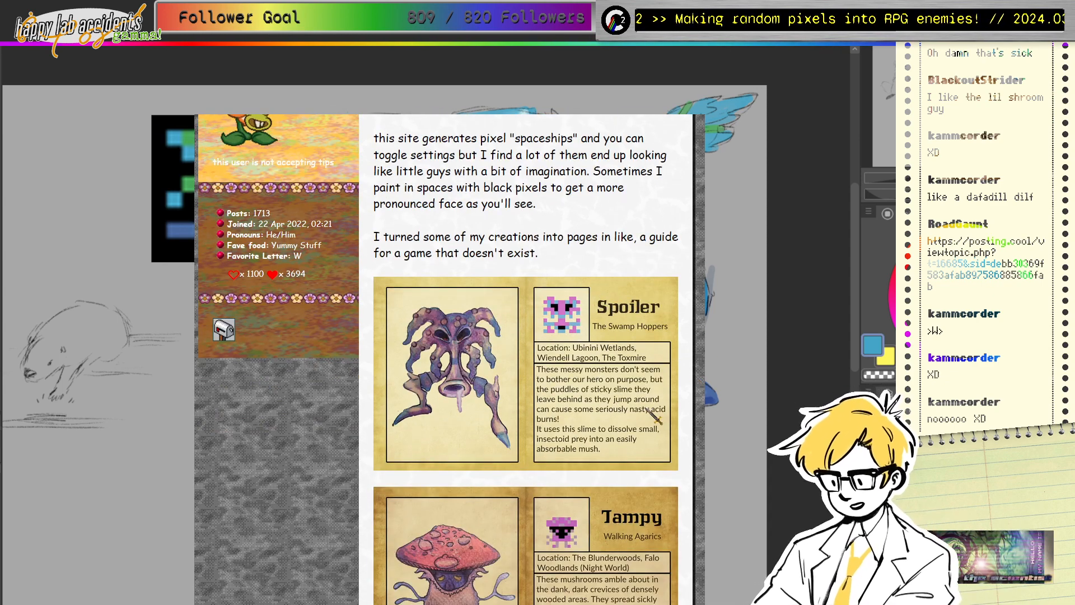
{"action": "scroll", "coordinate": [653, 412], "scroll_direction": "down", "scroll_amount": 3}
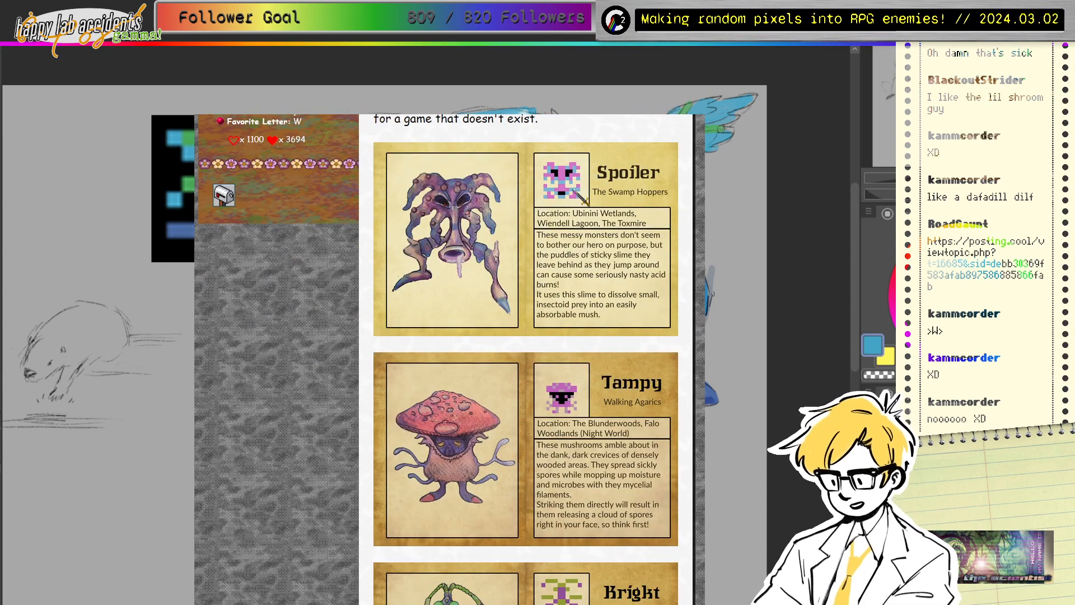
{"action": "scroll", "coordinate": [572, 235], "scroll_direction": "down", "scroll_amount": 3}
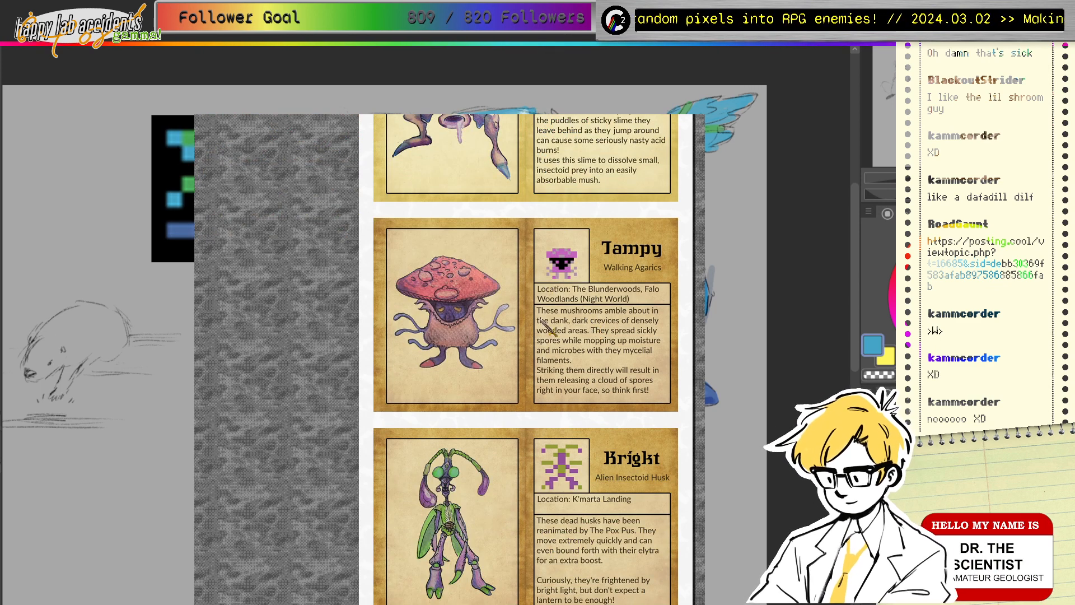
{"action": "scroll", "coordinate": [538, 342], "scroll_direction": "up", "scroll_amount": 3}
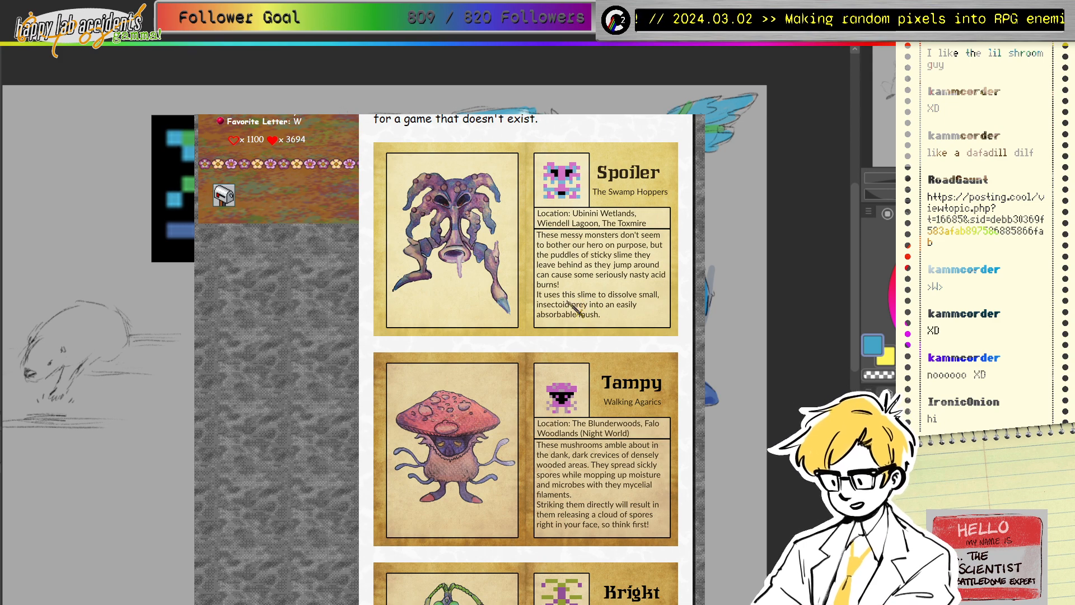
{"action": "scroll", "coordinate": [583, 445], "scroll_direction": "down", "scroll_amount": 5}
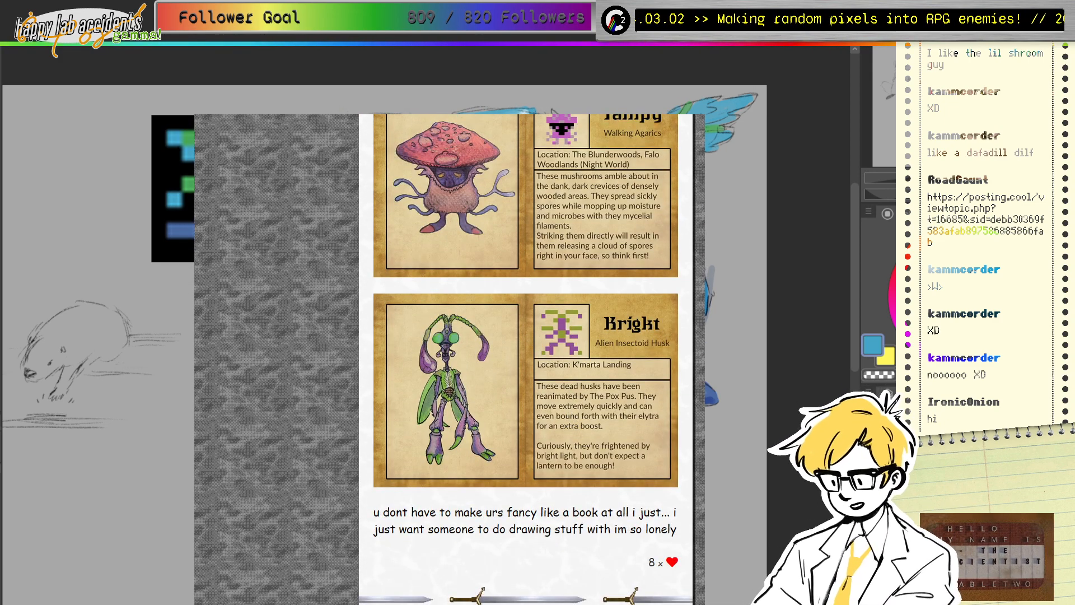
{"action": "key", "text": "ctrl+Tab"}
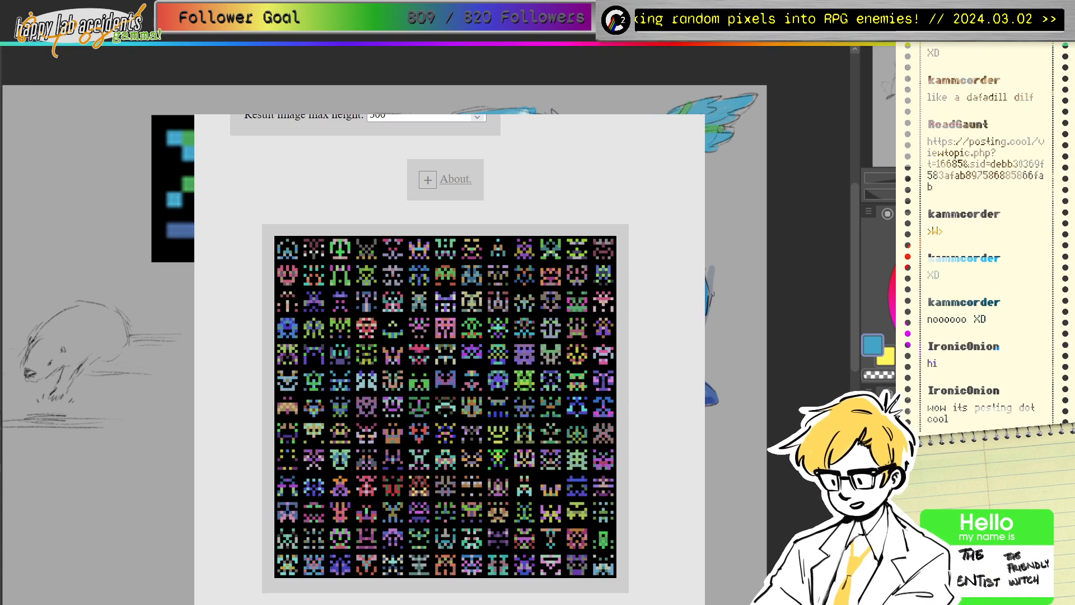
Step: Back on the canvas, label the small and tall creature sketches #1 and #2 in black
{"action": "key", "text": "alt+Tab"}
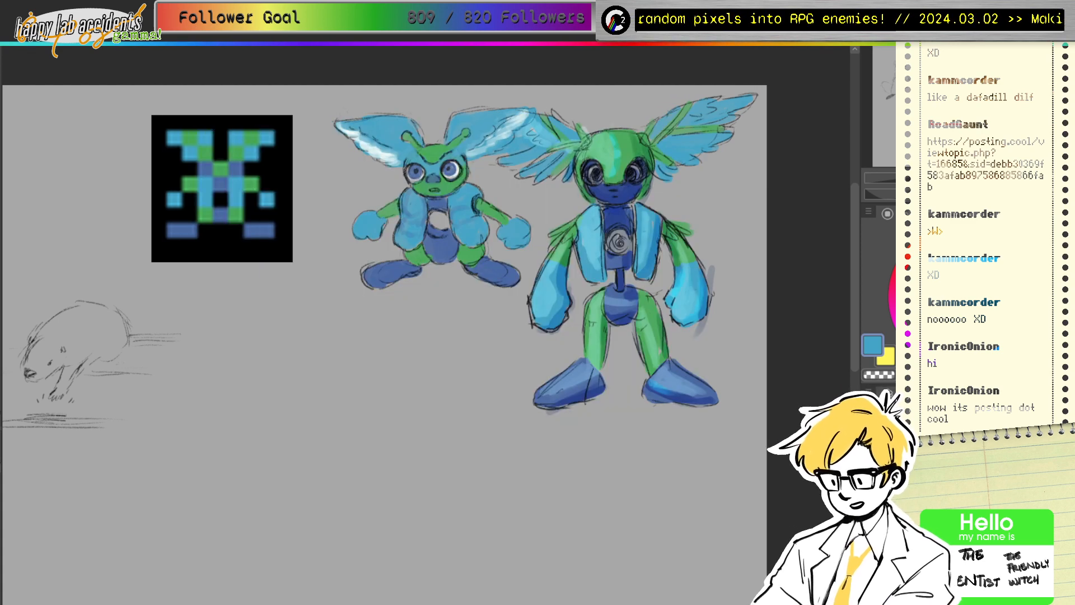
{"action": "mouse_move", "coordinate": [448, 336]}
{"action": "left_mouse_down"}
{"action": "mouse_move", "coordinate": [397, 311]}
{"action": "mouse_move", "coordinate": [437, 359]}
{"action": "left_mouse_up"}
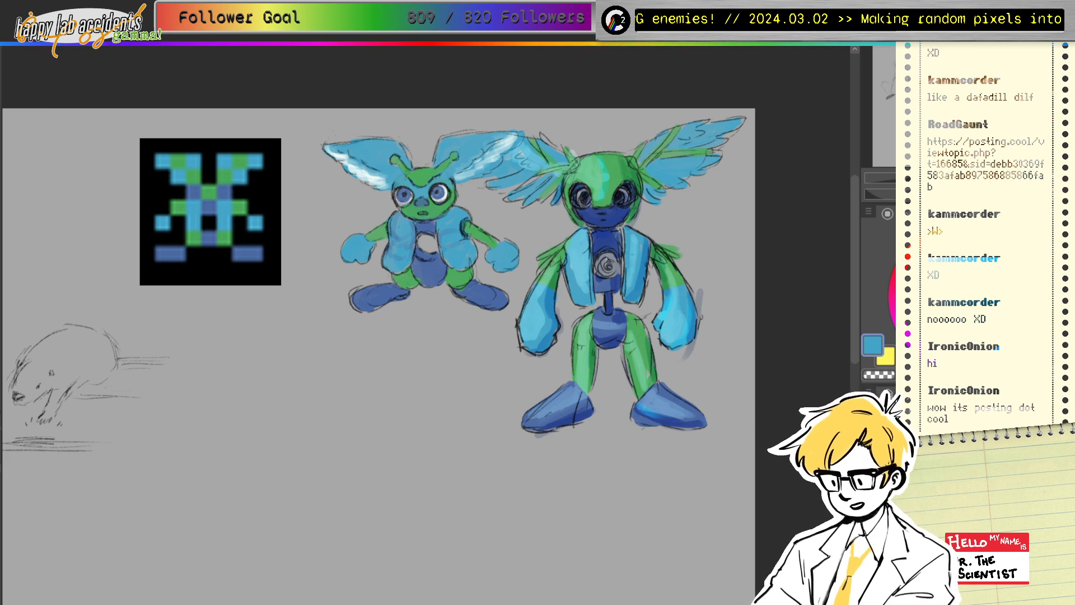
{"action": "left_click", "coordinate": [928, 343]}
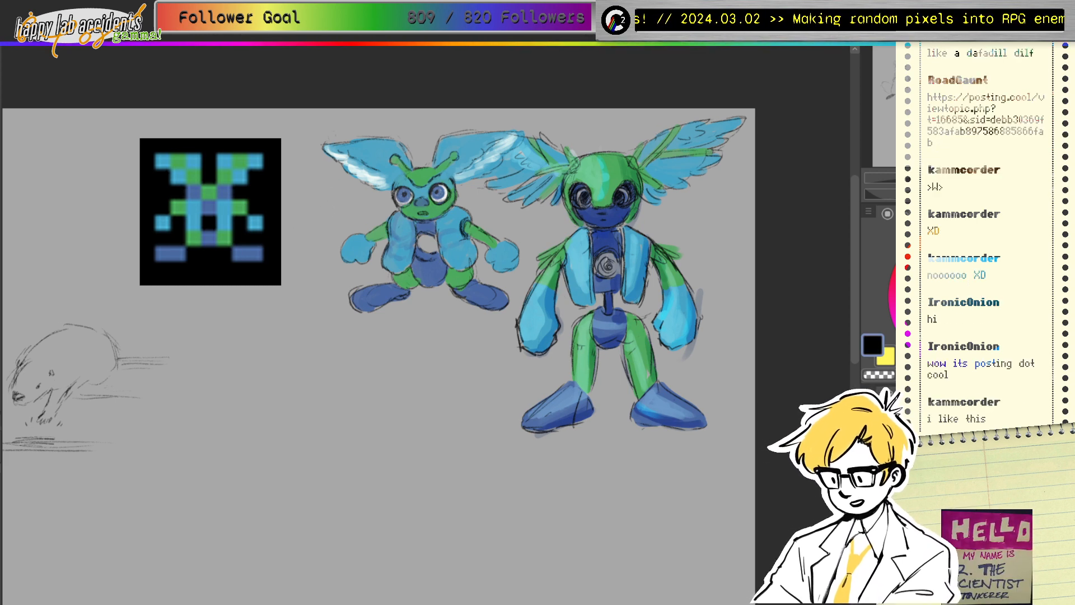
{"action": "mouse_move", "coordinate": [331, 197]}
{"action": "left_mouse_down"}
{"action": "mouse_move", "coordinate": [331, 216]}
{"action": "mouse_move", "coordinate": [340, 203]}
{"action": "left_mouse_up"}
{"action": "left_click_drag", "start_coordinate": [343, 193], "coordinate": [344, 213]}
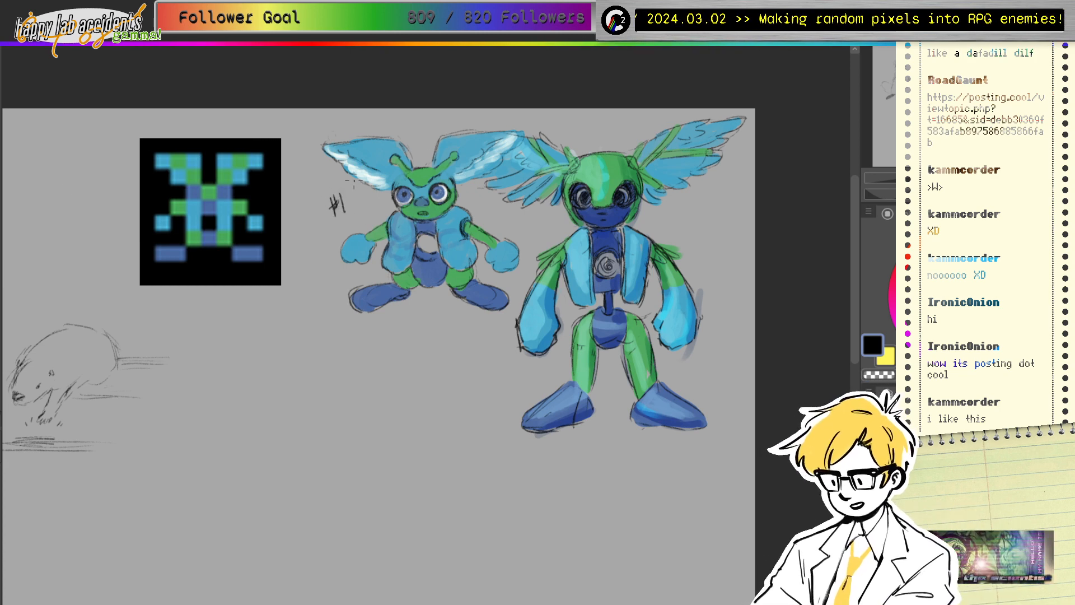
{"action": "left_click_drag", "start_coordinate": [543, 218], "coordinate": [541, 237]}
{"action": "mouse_move", "coordinate": [537, 229]}
{"action": "left_mouse_down"}
{"action": "mouse_move", "coordinate": [551, 225]}
{"action": "mouse_move", "coordinate": [547, 235]}
{"action": "left_mouse_up"}
{"action": "left_click_drag", "start_coordinate": [552, 221], "coordinate": [560, 231]}
{"action": "left_click_drag", "start_coordinate": [560, 227], "coordinate": [570, 225]}
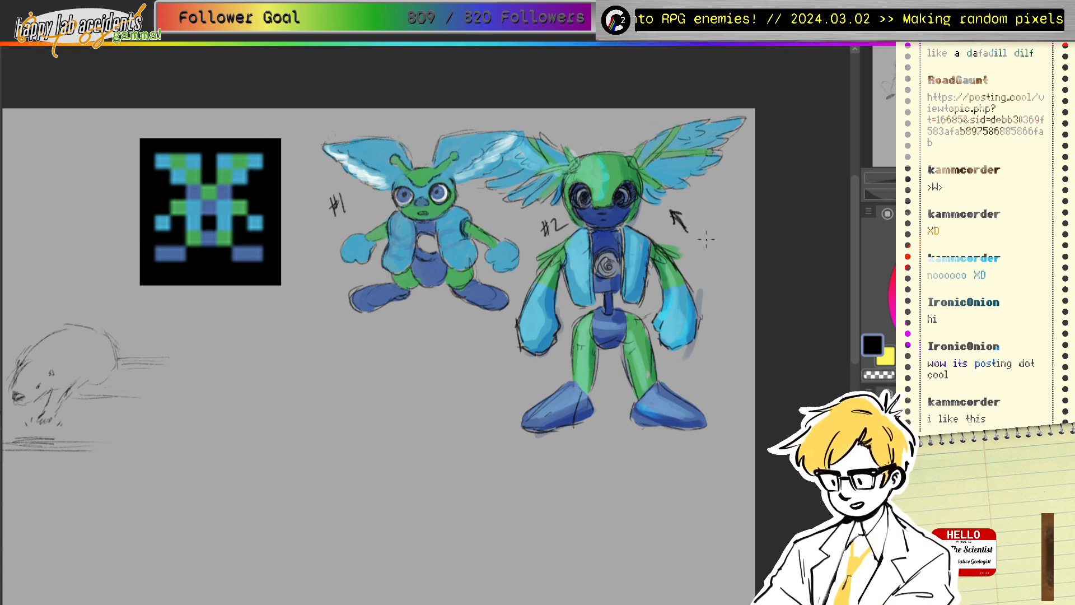
Step: Scribble around the robot's chest circle and draw an arrow by creature #1's foot
{"action": "mouse_move", "coordinate": [605, 259]}
{"action": "left_mouse_down"}
{"action": "mouse_move", "coordinate": [614, 265]}
{"action": "mouse_move", "coordinate": [599, 270]}
{"action": "left_mouse_up"}
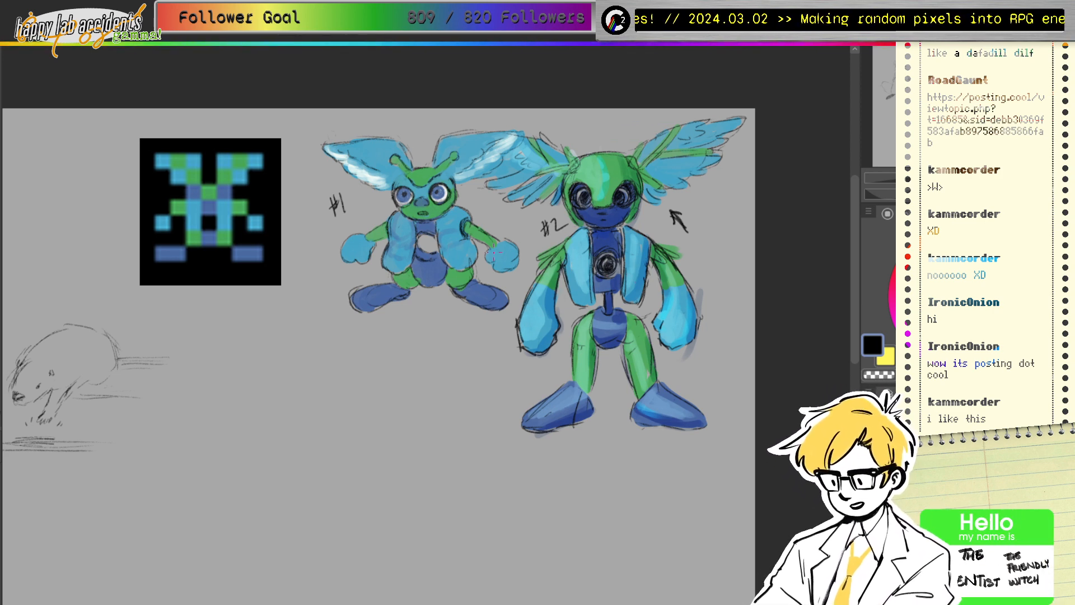
{"action": "left_click_drag", "start_coordinate": [325, 287], "coordinate": [345, 274]}
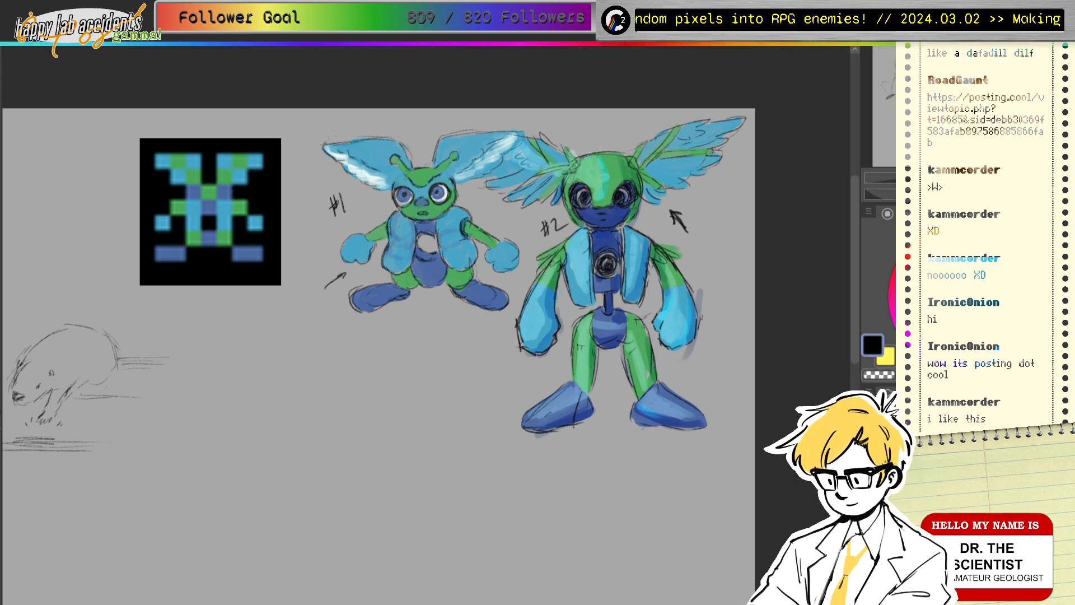
{"action": "mouse_move", "coordinate": [440, 172]}
{"action": "left_mouse_down"}
{"action": "mouse_move", "coordinate": [487, 156]}
{"action": "mouse_move", "coordinate": [905, 152]}
{"action": "mouse_move", "coordinate": [867, 149]}
{"action": "left_mouse_up"}
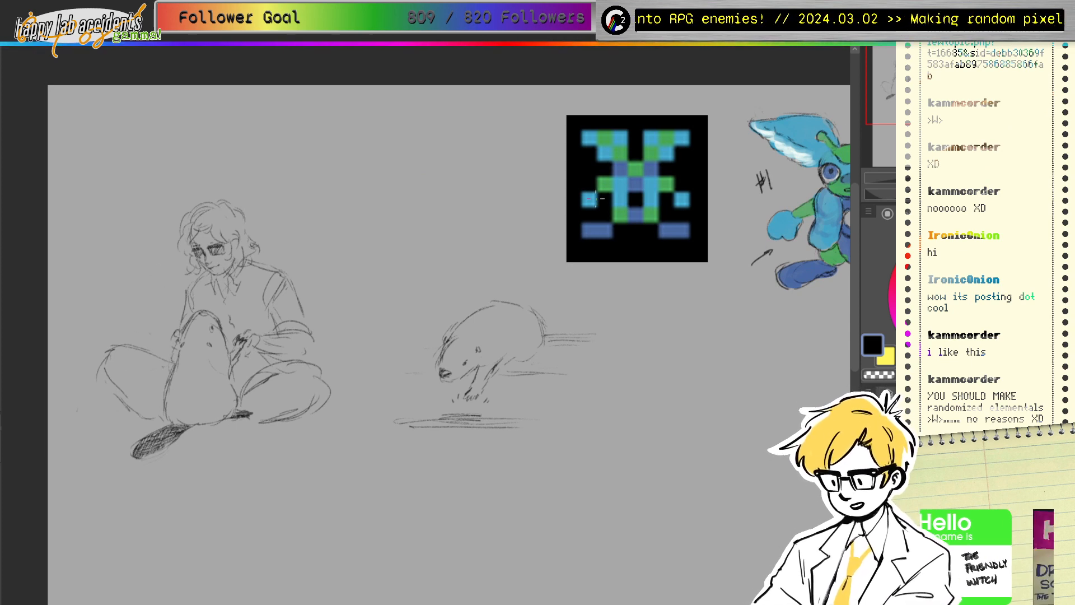
{"action": "left_click_drag", "start_coordinate": [165, 277], "coordinate": [107, 269]}
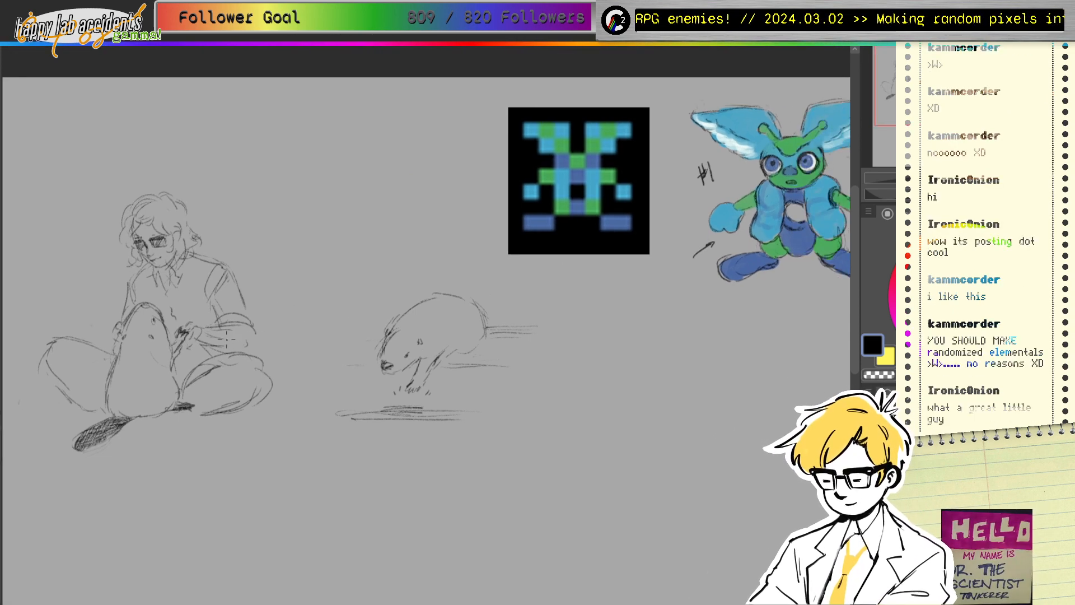
{"action": "left_click_drag", "start_coordinate": [322, 354], "coordinate": [236, 354]}
{"action": "left_click_drag", "start_coordinate": [912, 120], "coordinate": [890, 128]}
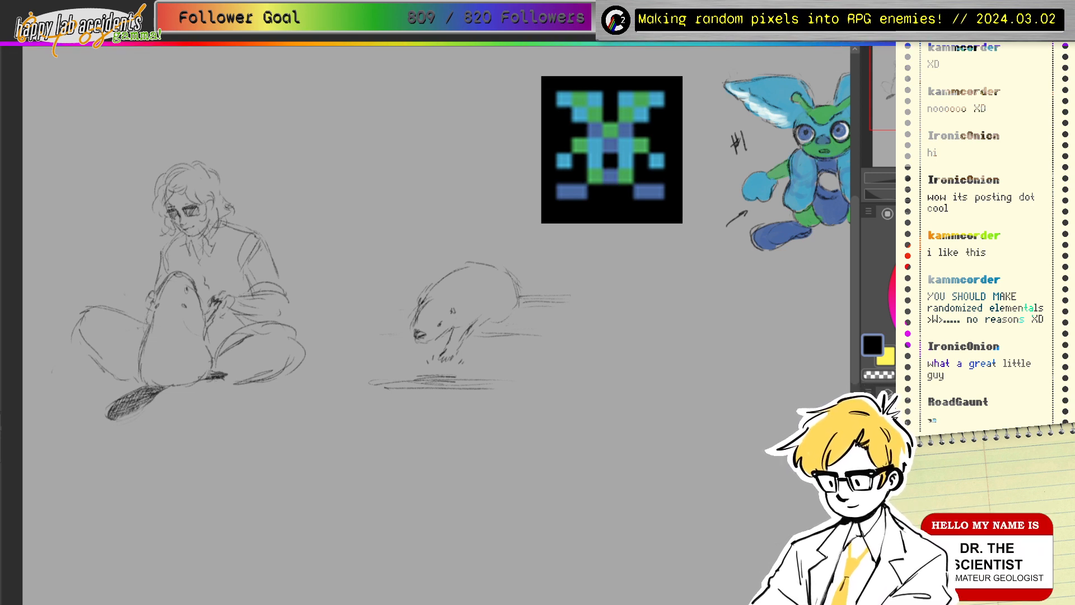
Step: Bring the Random Ship Generator page back on top and scroll through its settings
{"action": "key", "text": "alt+Tab"}
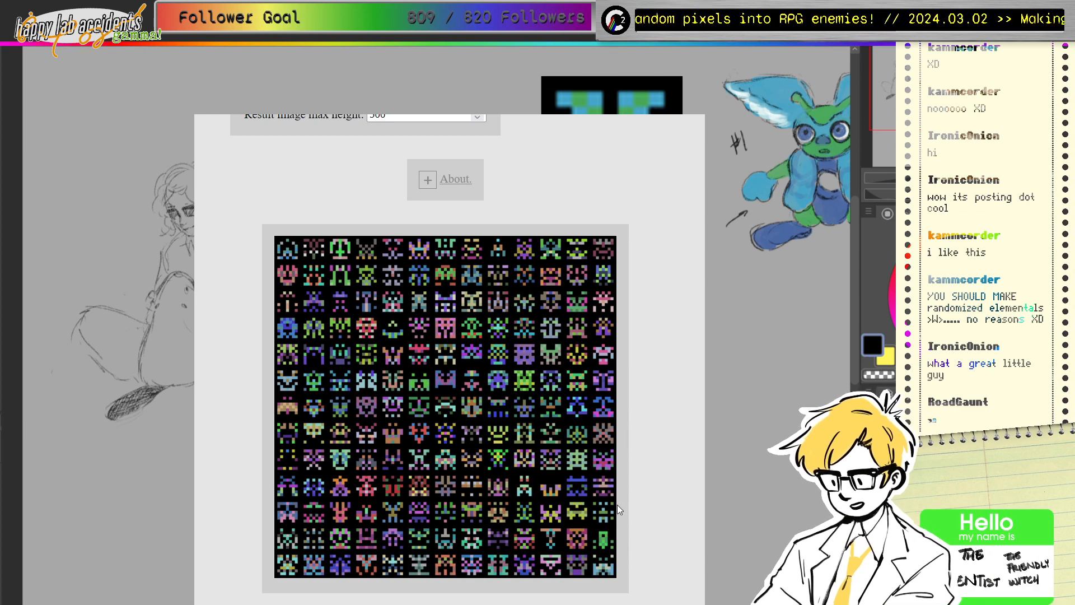
{"action": "scroll", "coordinate": [607, 424], "scroll_direction": "up", "scroll_amount": 5}
{"action": "scroll", "coordinate": [604, 430], "scroll_direction": "down", "scroll_amount": 5}
{"action": "scroll", "coordinate": [608, 441], "scroll_direction": "up", "scroll_amount": 4}
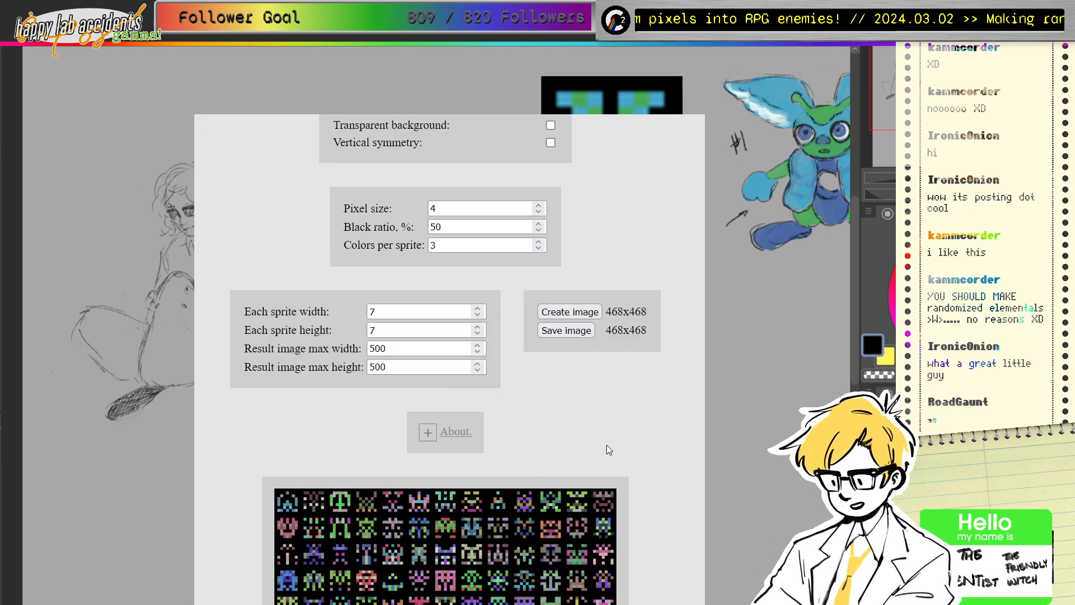
{"action": "scroll", "coordinate": [610, 452], "scroll_direction": "down", "scroll_amount": 5}
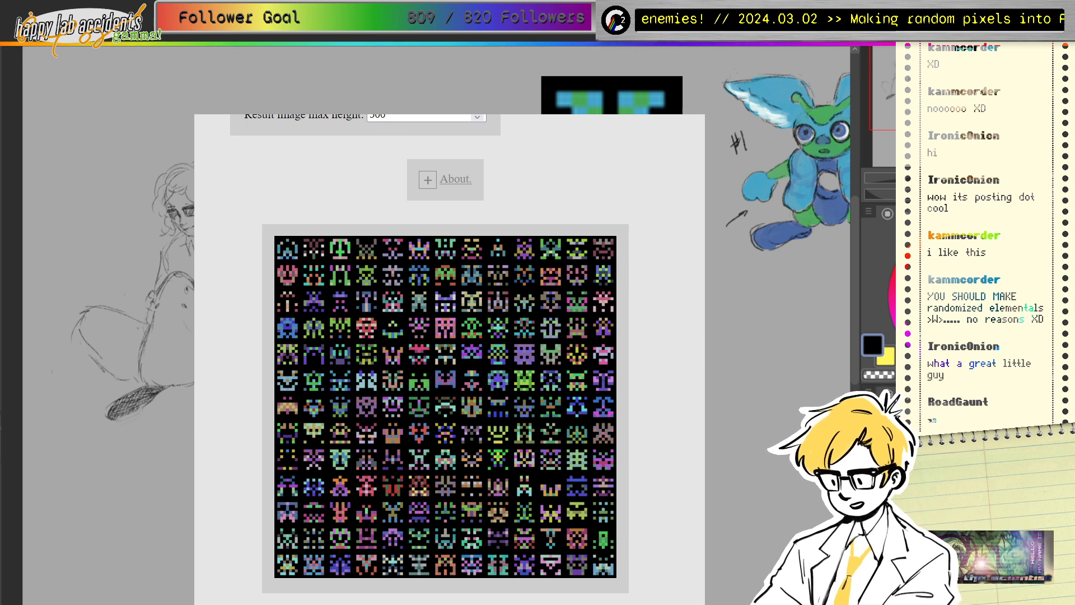
Step: Pan the canvas behind the page to bring the robot sketch back into view
{"action": "left_click_drag", "start_coordinate": [504, 280], "coordinate": [438, 284]}
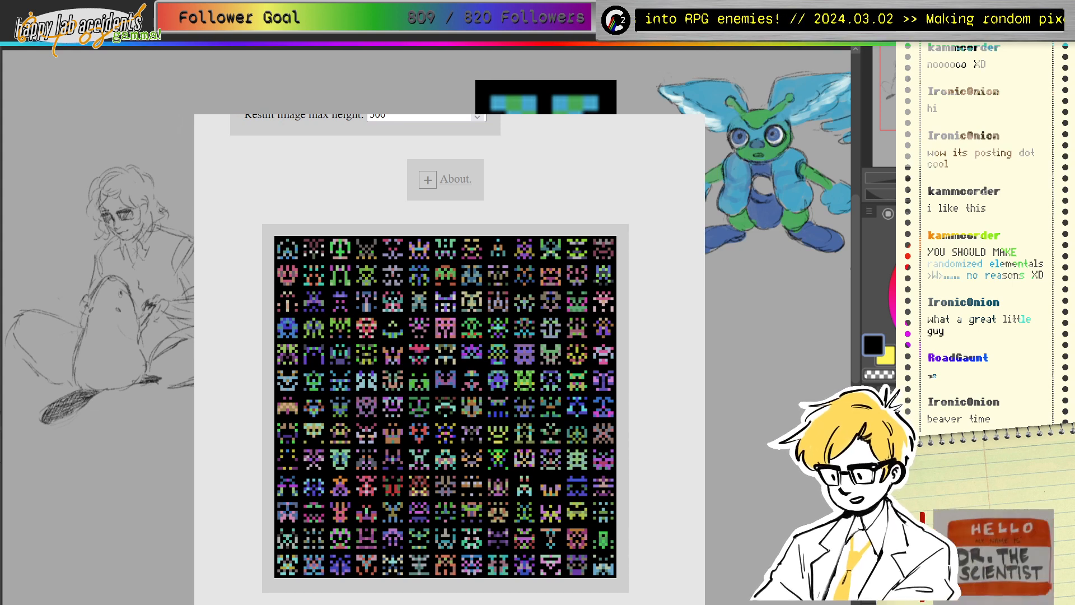
{"action": "mouse_move", "coordinate": [784, 280]}
{"action": "left_mouse_down"}
{"action": "mouse_move", "coordinate": [493, 308]}
{"action": "mouse_move", "coordinate": [493, 292]}
{"action": "left_mouse_up"}
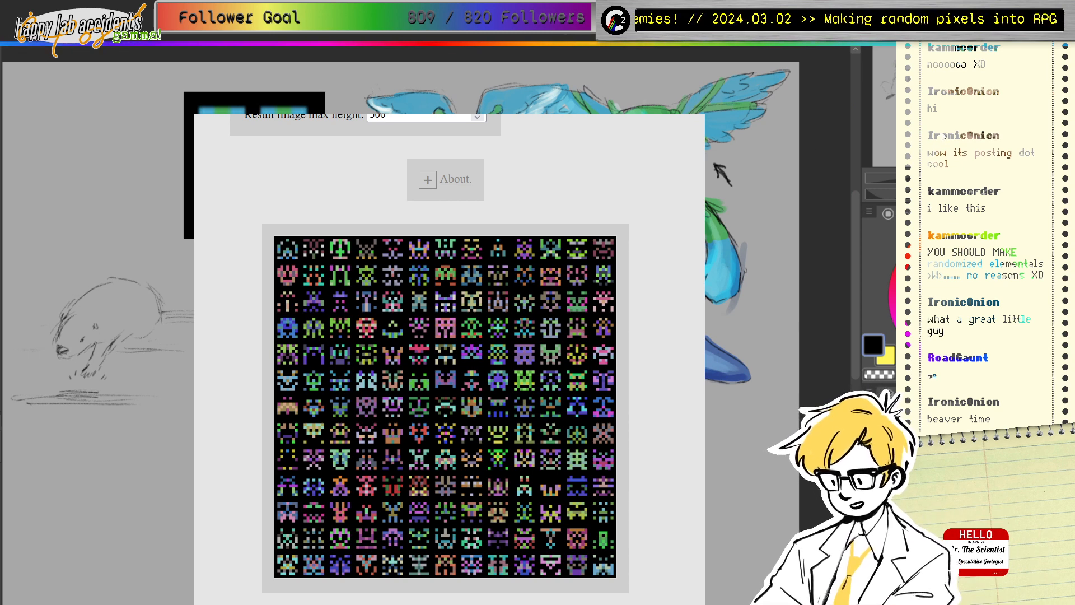
{"action": "mouse_move", "coordinate": [723, 174]}
{"action": "left_mouse_down"}
{"action": "mouse_move", "coordinate": [778, 140]}
{"action": "mouse_move", "coordinate": [784, 166]}
{"action": "left_mouse_up"}
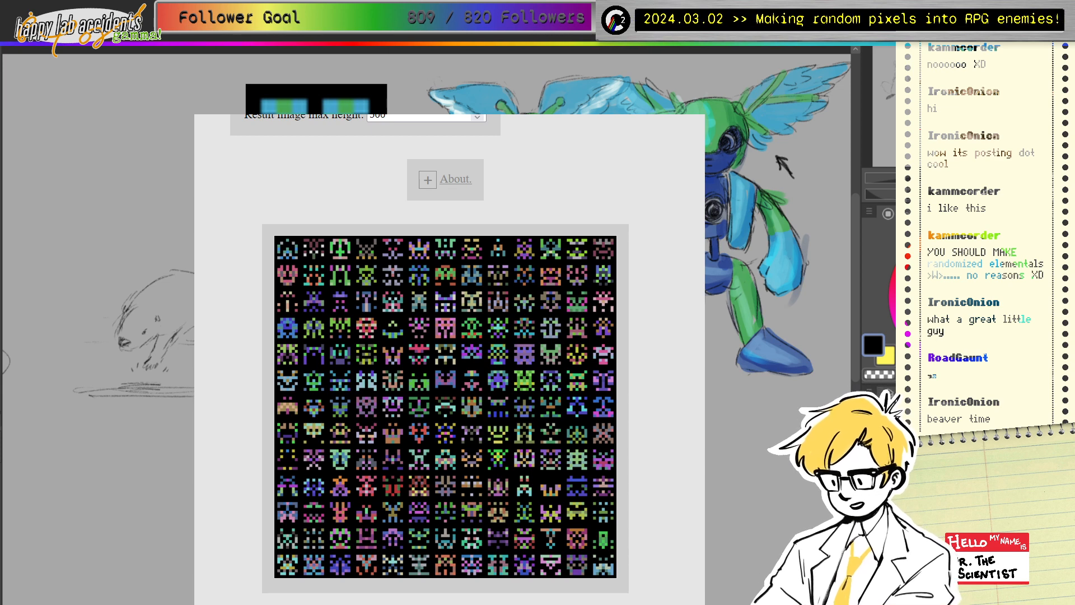
{"action": "left_click_drag", "start_coordinate": [784, 336], "coordinate": [761, 314]}
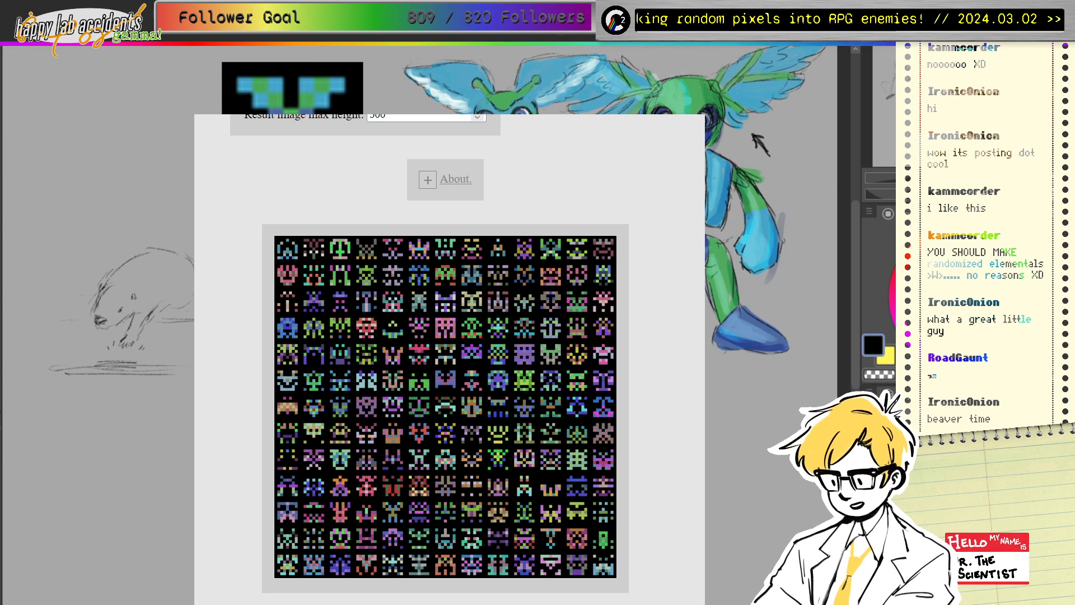
Step: Try pixel sizes from 4 up to 7, then settle the pixel size at 5
{"action": "scroll", "coordinate": [448, 300], "scroll_direction": "up", "scroll_amount": 5}
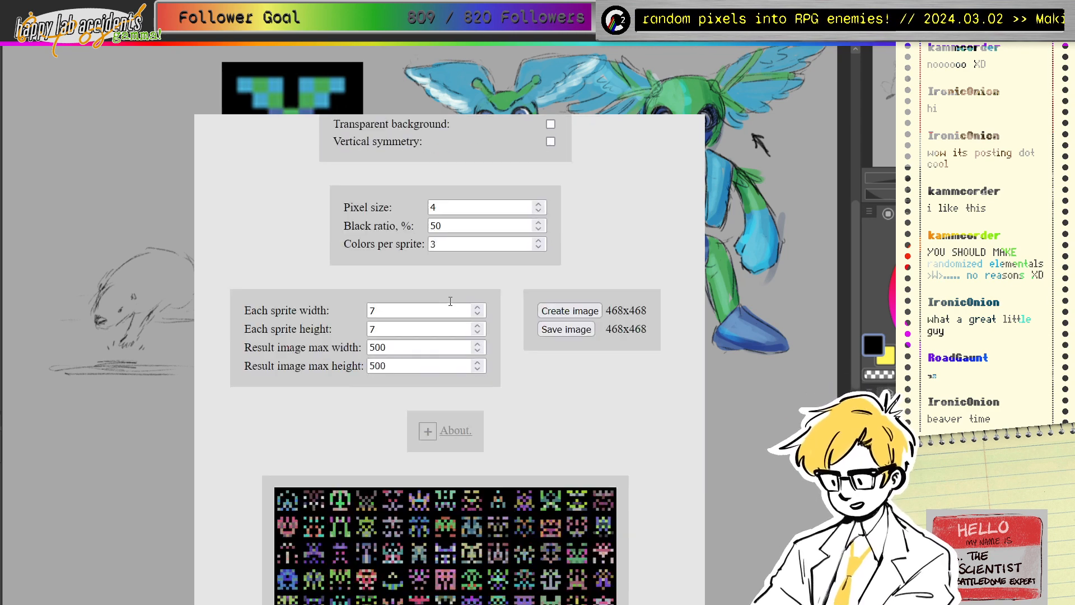
{"action": "scroll", "coordinate": [451, 301], "scroll_direction": "down", "scroll_amount": 5}
{"action": "scroll", "coordinate": [493, 403], "scroll_direction": "up", "scroll_amount": 6}
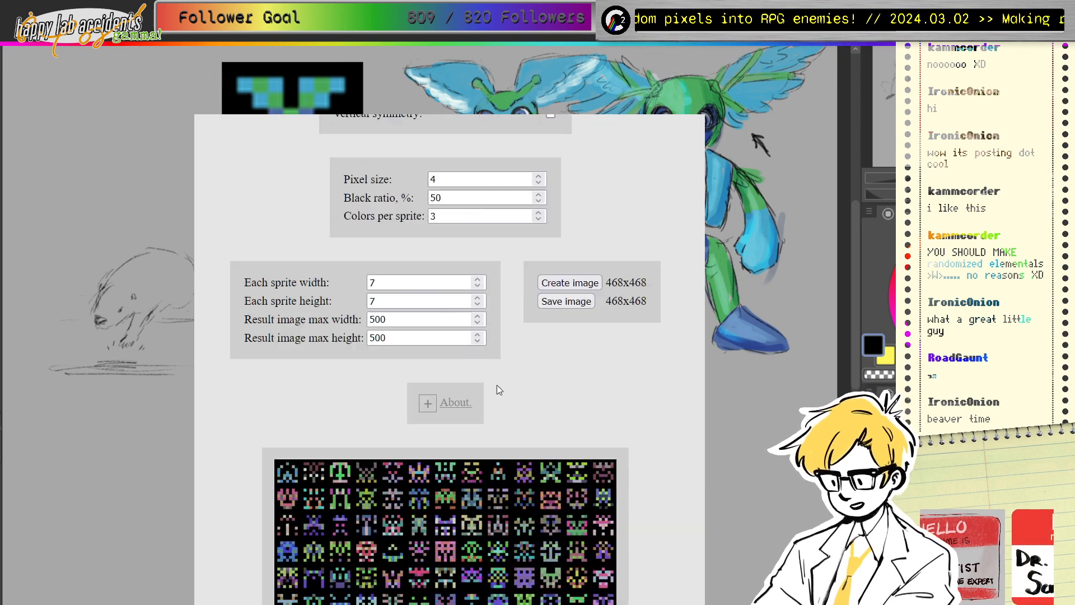
{"action": "left_click", "coordinate": [538, 271]}
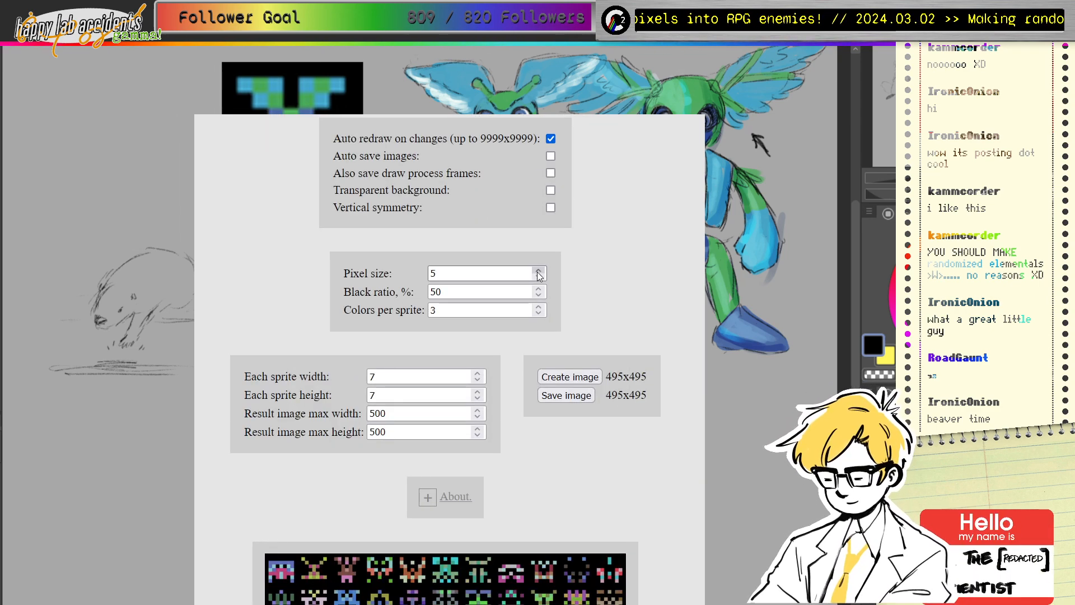
{"action": "scroll", "coordinate": [535, 298], "scroll_direction": "down", "scroll_amount": 5}
{"action": "scroll", "coordinate": [545, 230], "scroll_direction": "up", "scroll_amount": 5}
{"action": "left_click", "coordinate": [541, 271]}
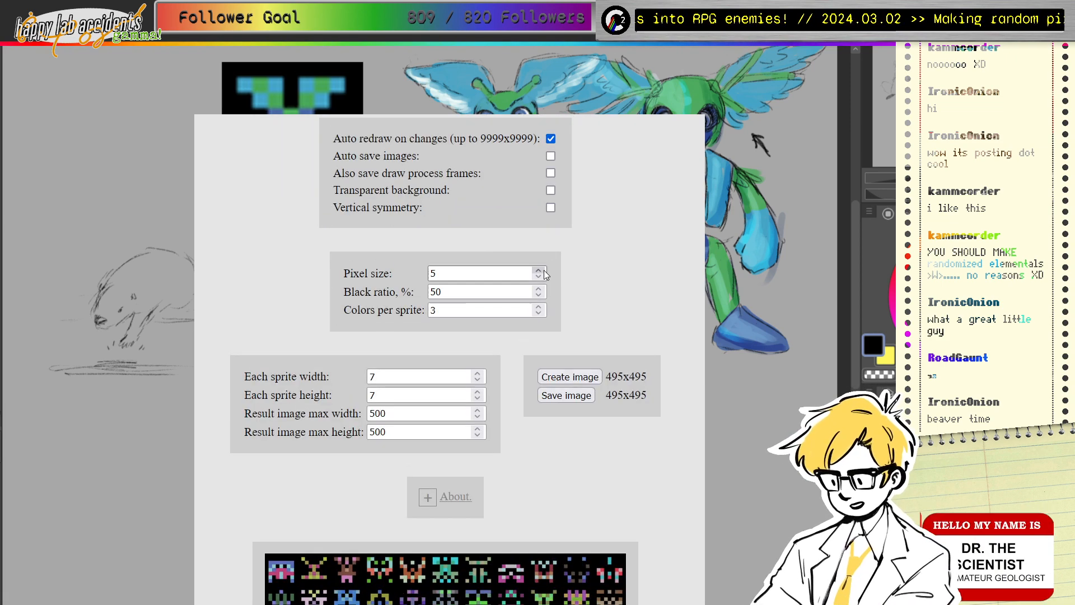
{"action": "left_click", "coordinate": [541, 270]}
{"action": "scroll", "coordinate": [509, 419], "scroll_direction": "down", "scroll_amount": 3}
{"action": "scroll", "coordinate": [509, 419], "scroll_direction": "down", "scroll_amount": 2}
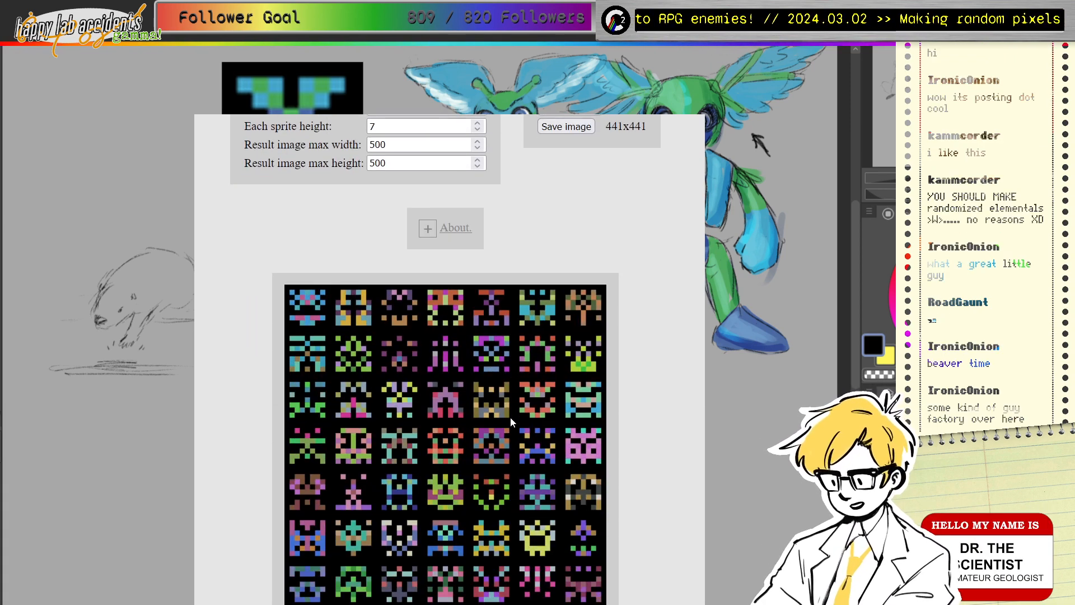
{"action": "scroll", "coordinate": [509, 417], "scroll_direction": "up", "scroll_amount": 5}
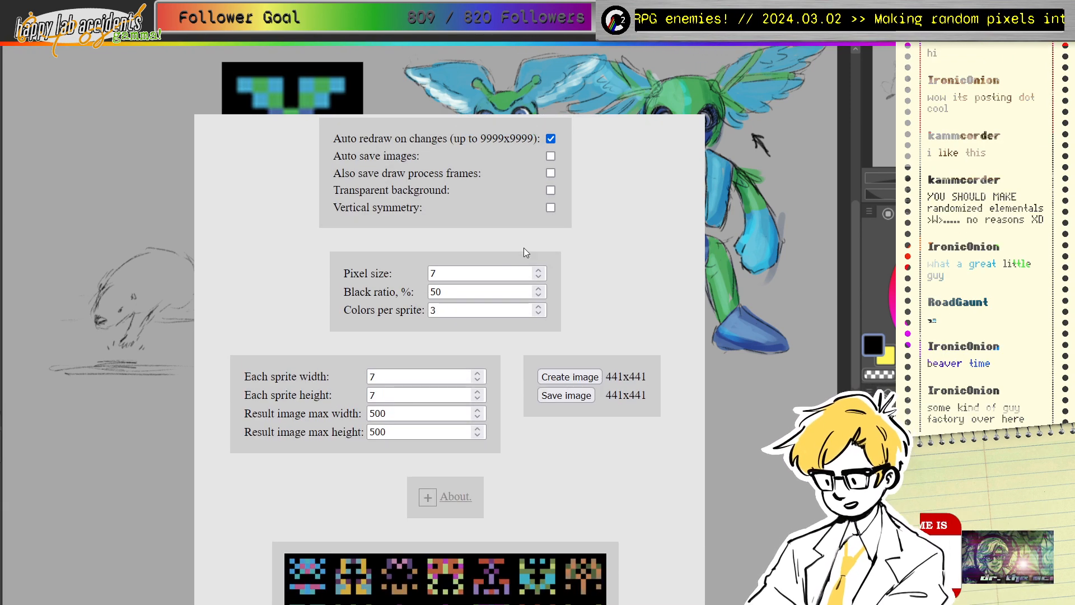
{"action": "left_click", "coordinate": [539, 277]}
{"action": "left_click", "coordinate": [539, 277]}
{"action": "scroll", "coordinate": [502, 342], "scroll_direction": "down", "scroll_amount": 2}
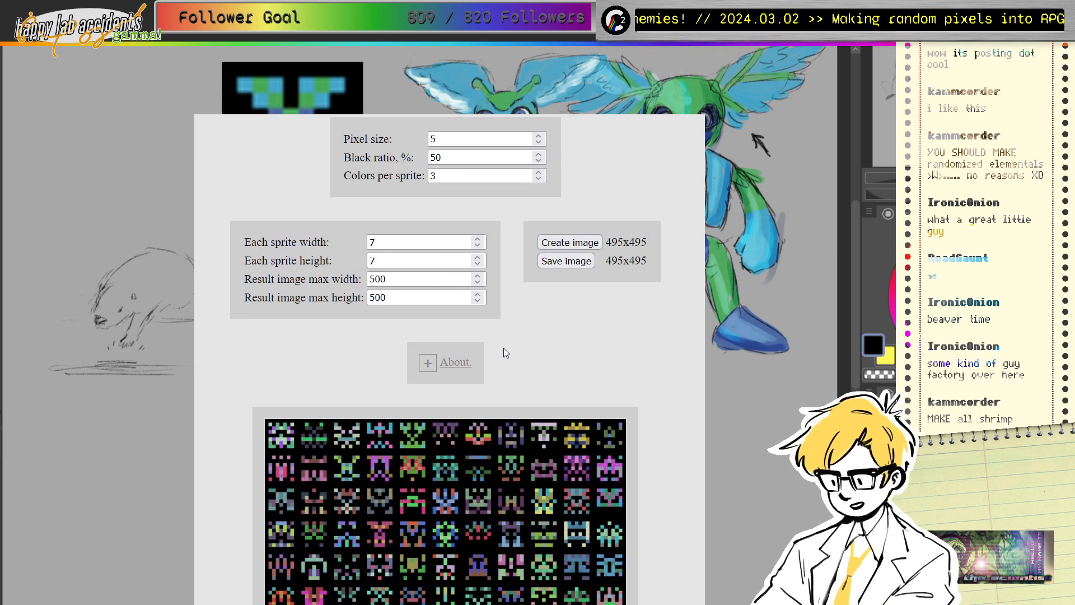
{"action": "scroll", "coordinate": [513, 353], "scroll_direction": "down", "scroll_amount": 3}
{"action": "scroll", "coordinate": [513, 353], "scroll_direction": "up", "scroll_amount": 3}
{"action": "scroll", "coordinate": [510, 348], "scroll_direction": "up", "scroll_amount": 1}
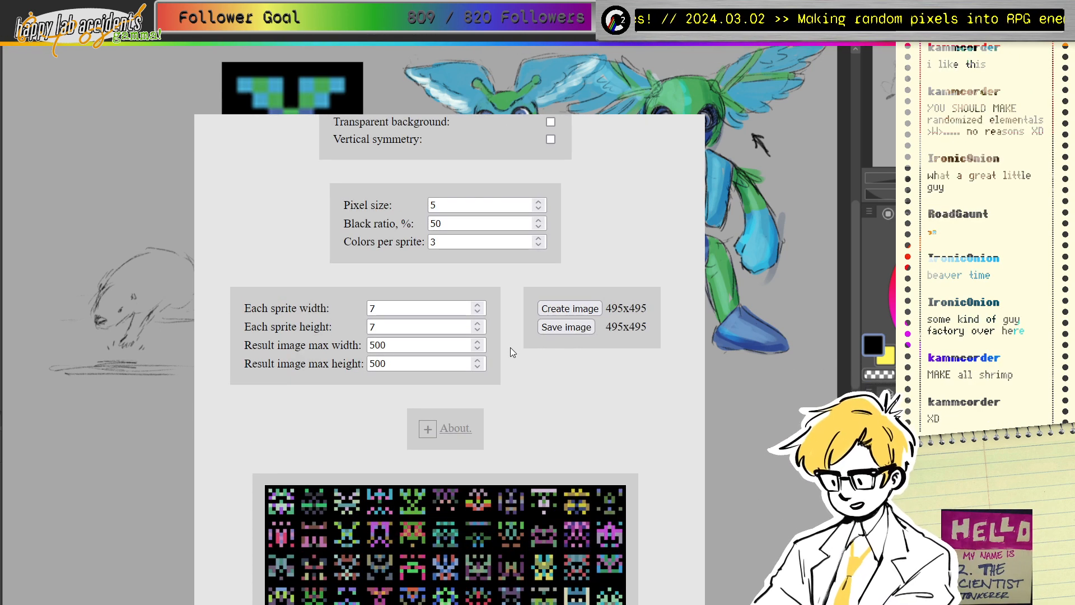
Step: Widen the sprites up to 15, then bring each sprite's width back to 7 pixels
{"action": "left_click", "coordinate": [478, 306]}
{"action": "left_click", "coordinate": [478, 306]}
{"action": "left_click", "coordinate": [478, 307]}
{"action": "left_click", "coordinate": [478, 307]}
{"action": "left_click", "coordinate": [478, 307]}
{"action": "left_click", "coordinate": [478, 307]}
{"action": "left_click", "coordinate": [477, 307]}
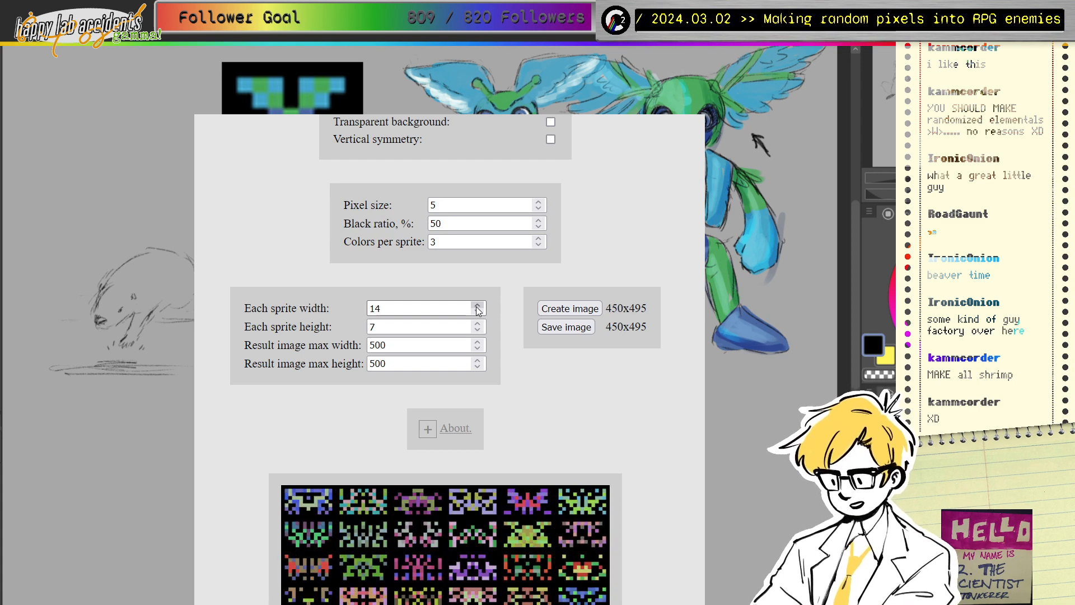
{"action": "left_click", "coordinate": [477, 307]}
{"action": "scroll", "coordinate": [524, 456], "scroll_direction": "down", "scroll_amount": 4}
{"action": "scroll", "coordinate": [523, 455], "scroll_direction": "up", "scroll_amount": 4}
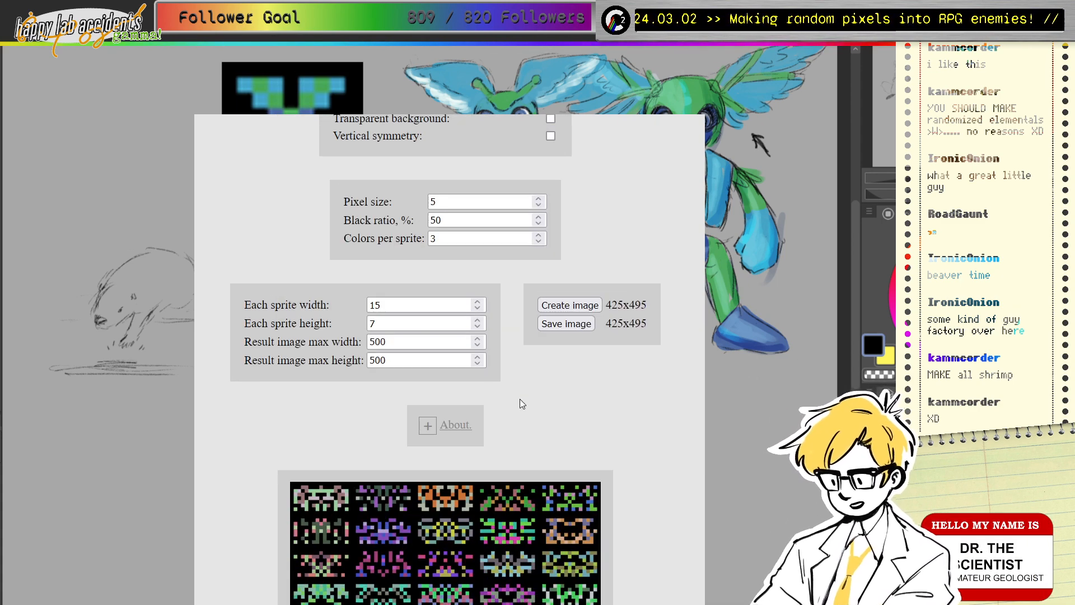
{"action": "left_click", "coordinate": [474, 315]}
{"action": "left_click", "coordinate": [473, 314]}
{"action": "left_click", "coordinate": [473, 314]}
{"action": "left_click", "coordinate": [474, 314]}
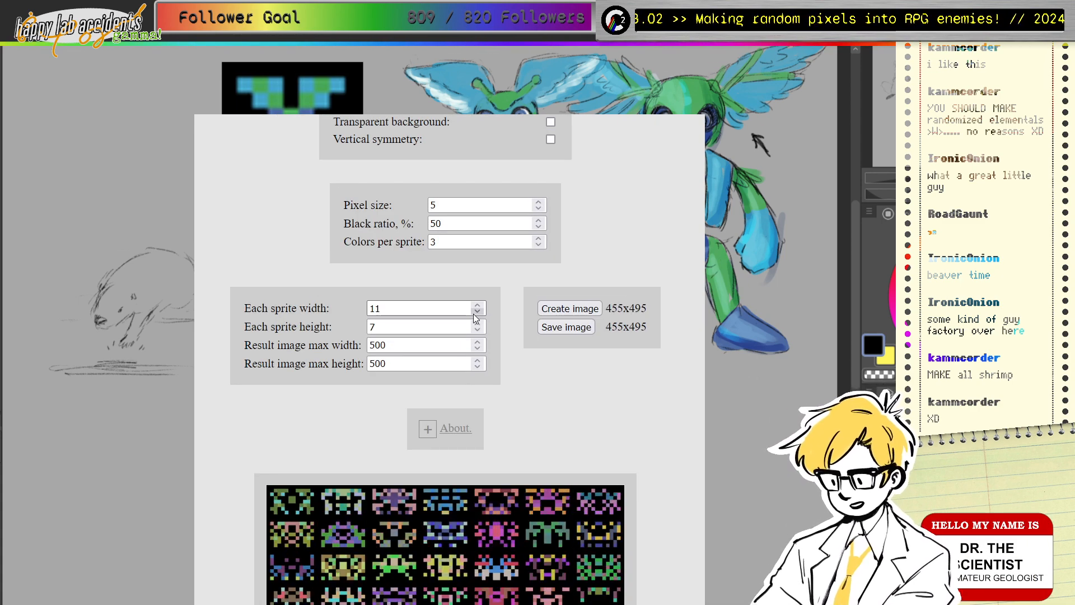
{"action": "left_click", "coordinate": [473, 315]}
{"action": "left_click", "coordinate": [474, 314]}
{"action": "left_click", "coordinate": [473, 314]}
{"action": "left_click", "coordinate": [473, 314]}
{"action": "left_click", "coordinate": [474, 314]}
{"action": "left_click", "coordinate": [475, 307]}
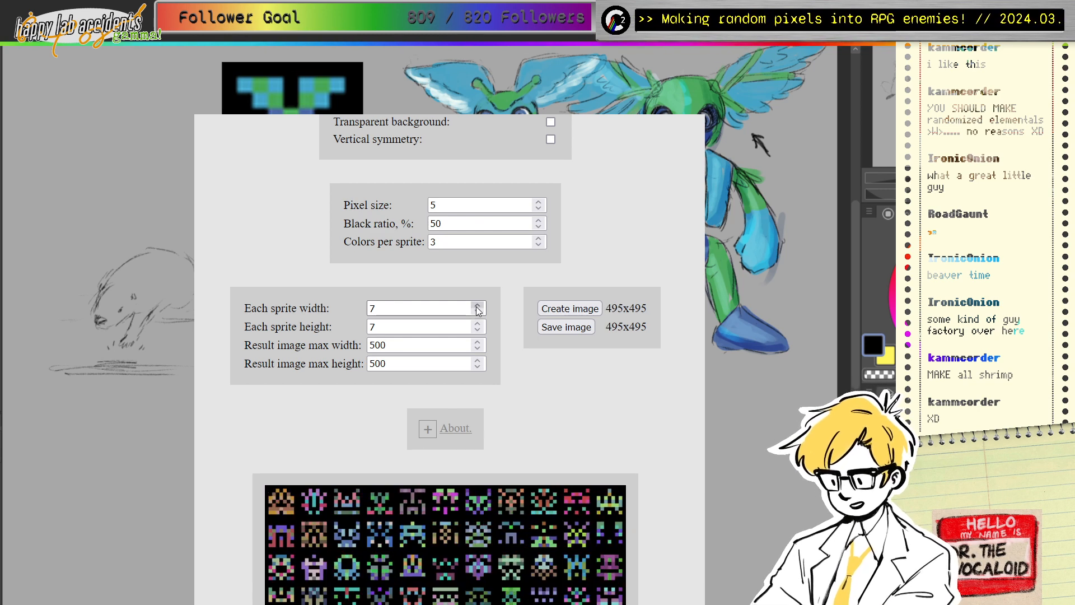
Step: Raise each sprite's height to 12 and review the regenerated sheet
{"action": "left_click", "coordinate": [478, 327]}
{"action": "left_click", "coordinate": [478, 326]}
{"action": "left_click", "coordinate": [478, 326]}
{"action": "left_click", "coordinate": [478, 327]}
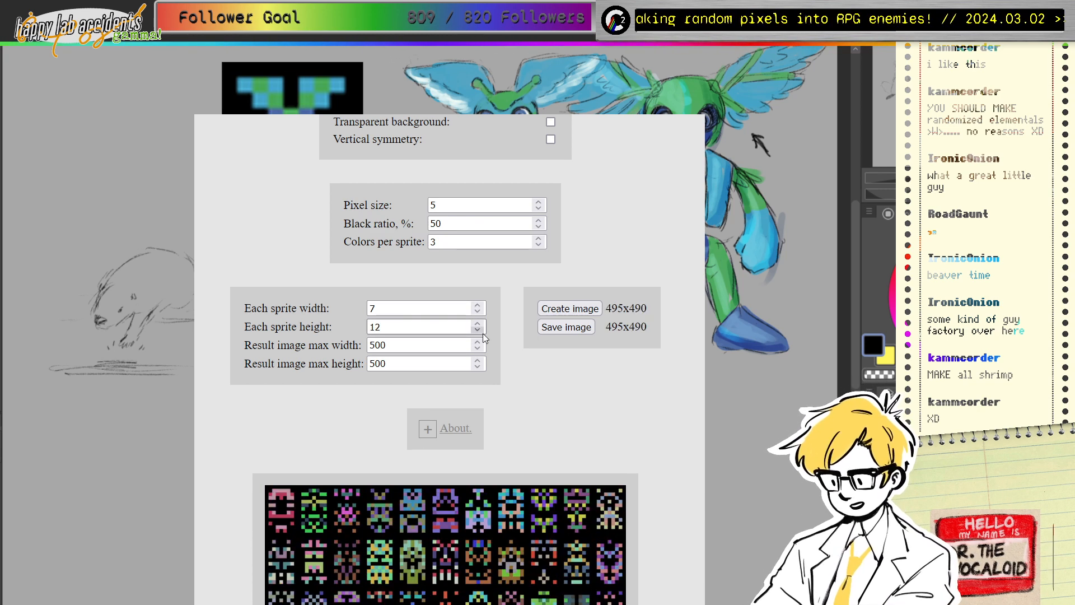
{"action": "scroll", "coordinate": [488, 364], "scroll_direction": "down", "scroll_amount": 4}
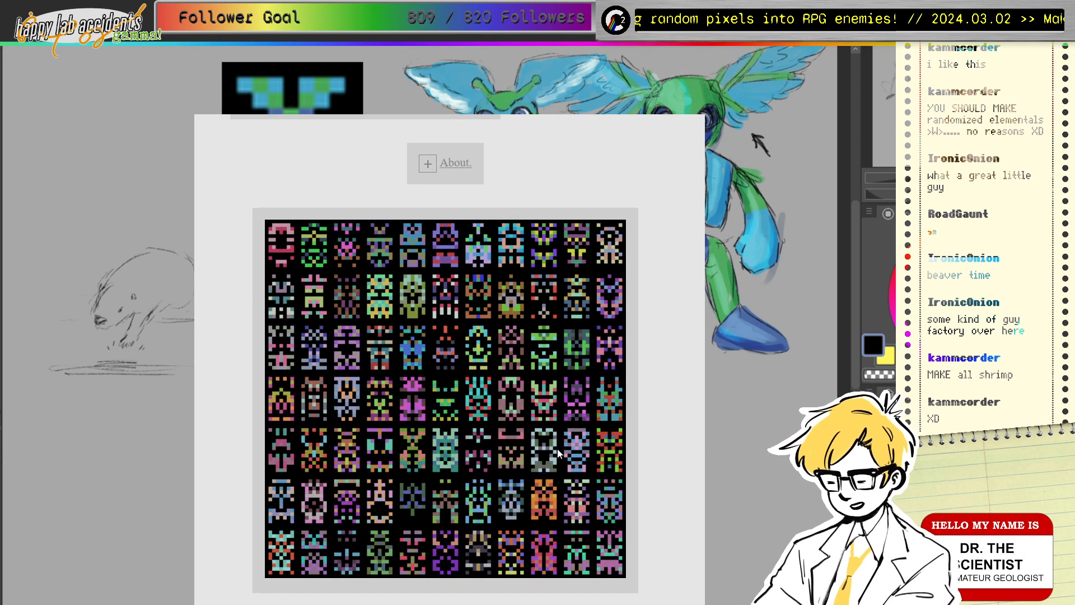
{"action": "scroll", "coordinate": [533, 439], "scroll_direction": "up", "scroll_amount": 4}
{"action": "scroll", "coordinate": [448, 448], "scroll_direction": "down", "scroll_amount": 4}
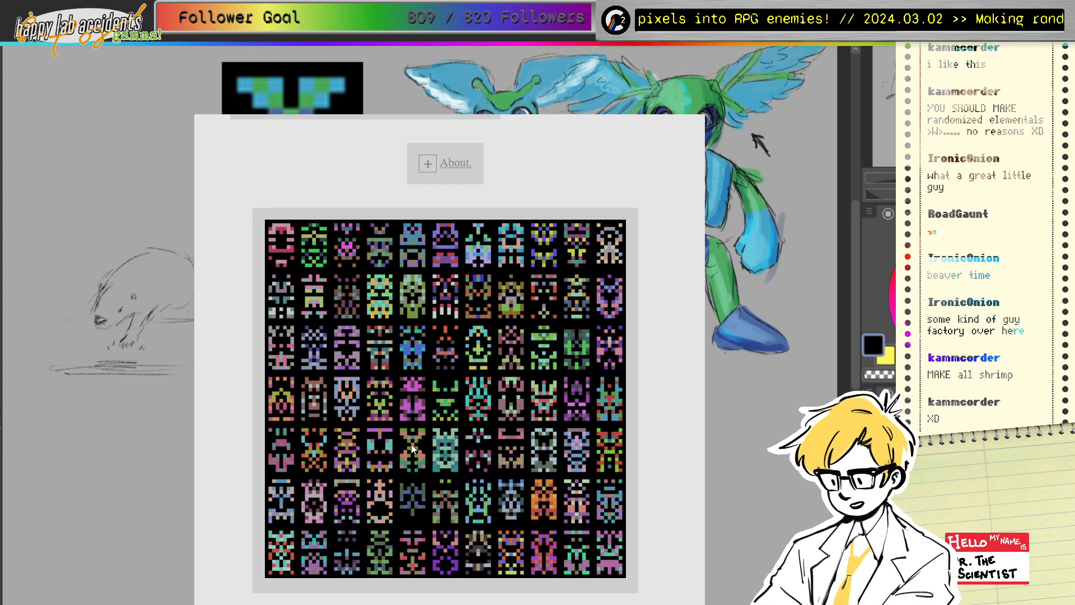
{"action": "scroll", "coordinate": [481, 465], "scroll_direction": "up", "scroll_amount": 5}
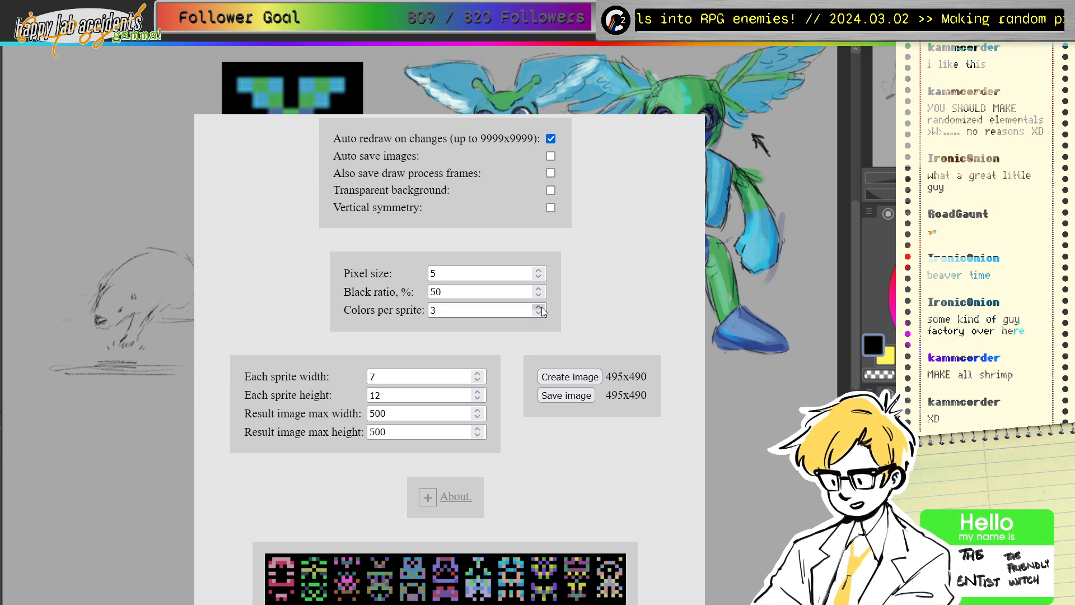
Step: Reduce the colours per sprite to 3
{"action": "scroll", "coordinate": [525, 451], "scroll_direction": "down", "scroll_amount": 5}
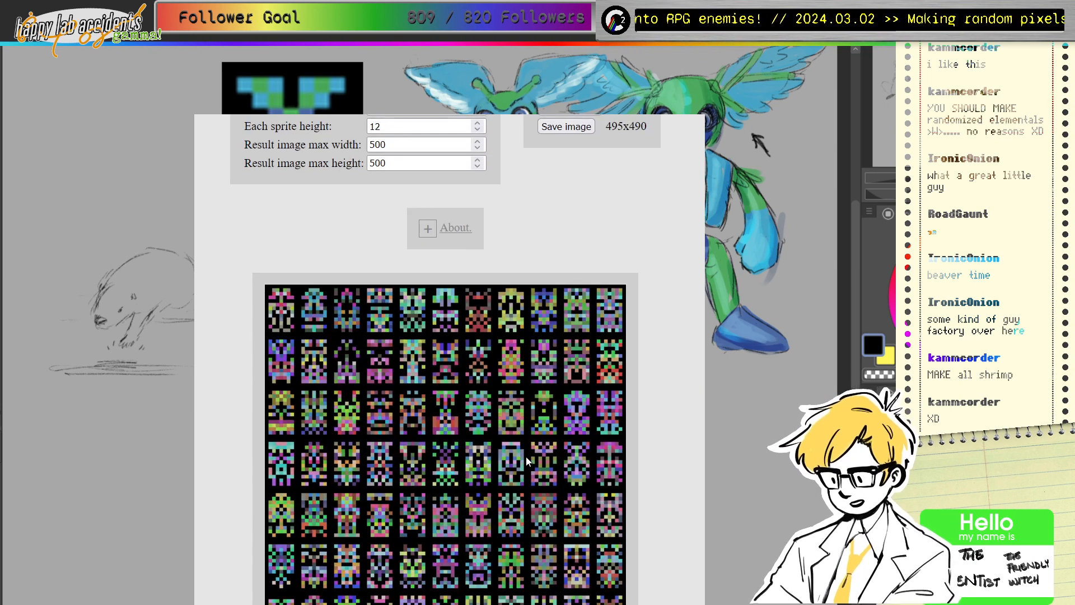
{"action": "scroll", "coordinate": [549, 382], "scroll_direction": "up", "scroll_amount": 5}
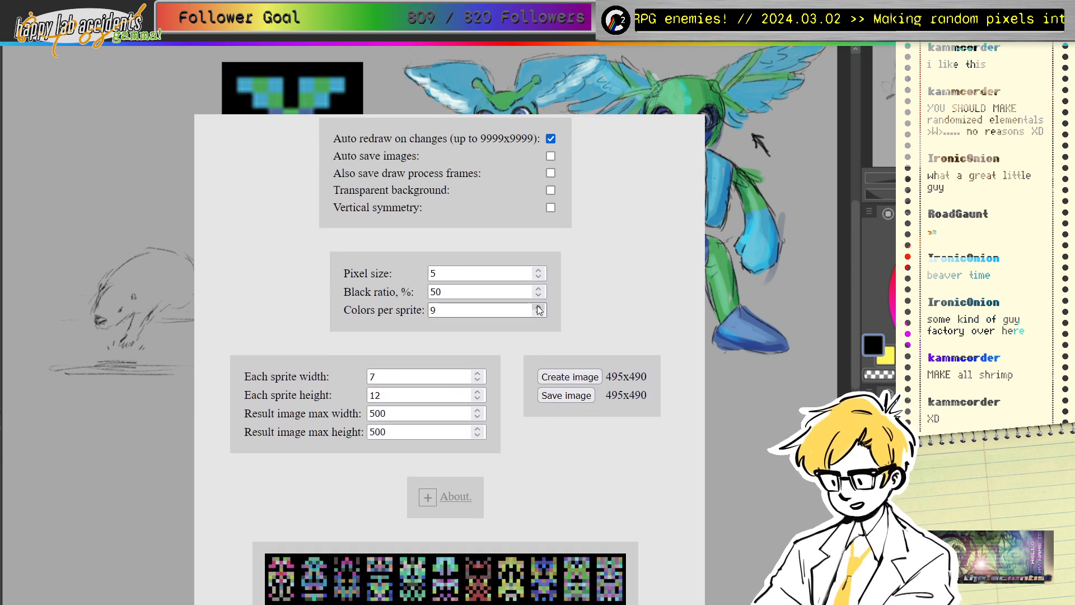
{"action": "scroll", "coordinate": [533, 465], "scroll_direction": "down", "scroll_amount": 5}
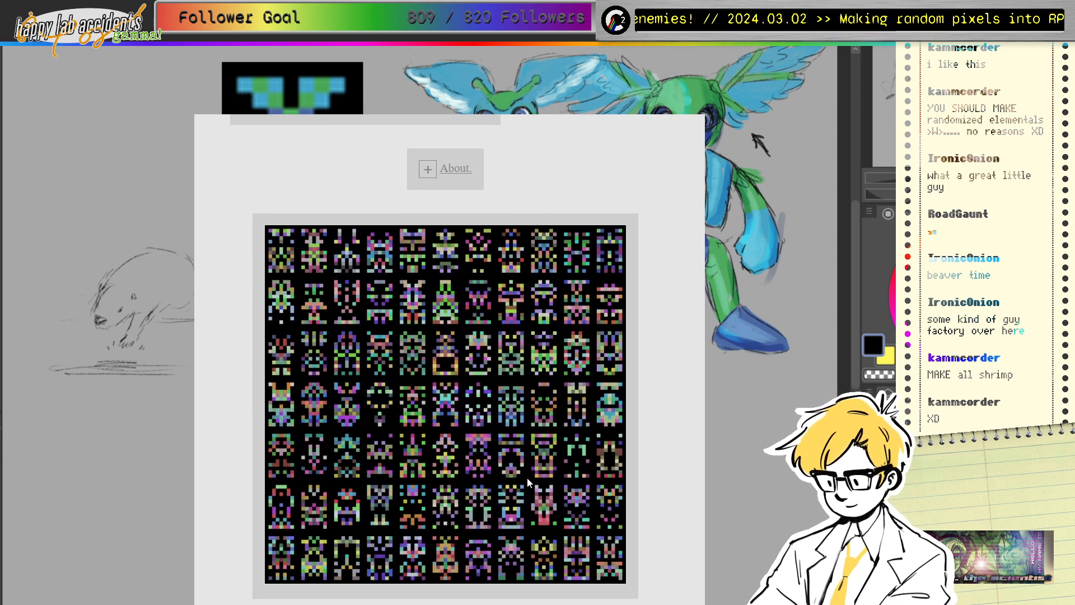
{"action": "scroll", "coordinate": [506, 439], "scroll_direction": "up", "scroll_amount": 5}
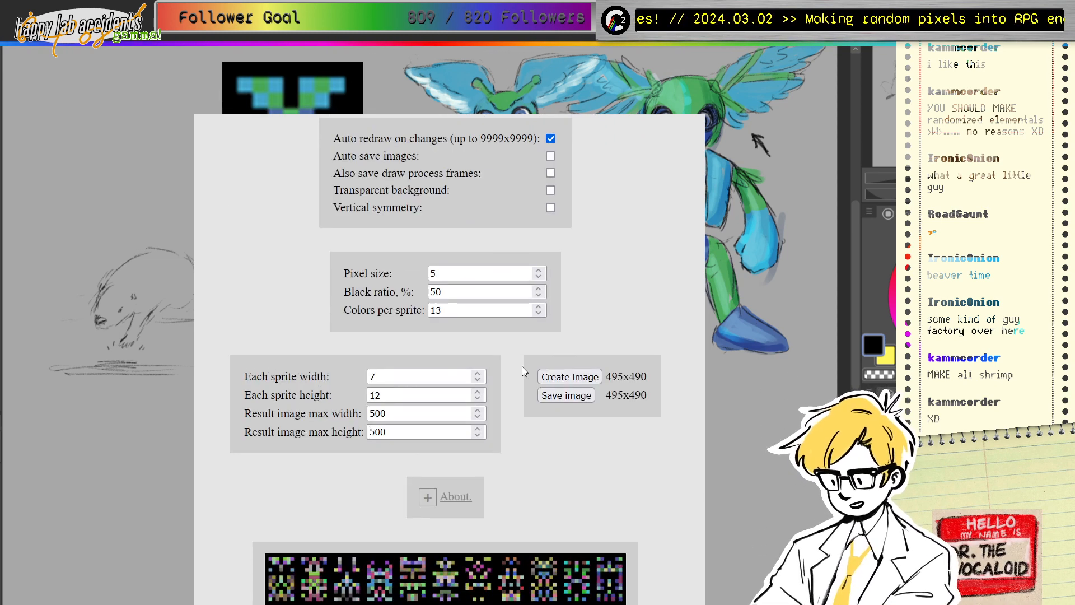
{"action": "left_click", "coordinate": [540, 314]}
{"action": "left_click", "coordinate": [540, 315]}
{"action": "left_click", "coordinate": [540, 314]}
{"action": "left_click", "coordinate": [540, 314]}
{"action": "left_click", "coordinate": [540, 314]}
{"action": "left_click", "coordinate": [540, 314]}
{"action": "left_click", "coordinate": [539, 314]}
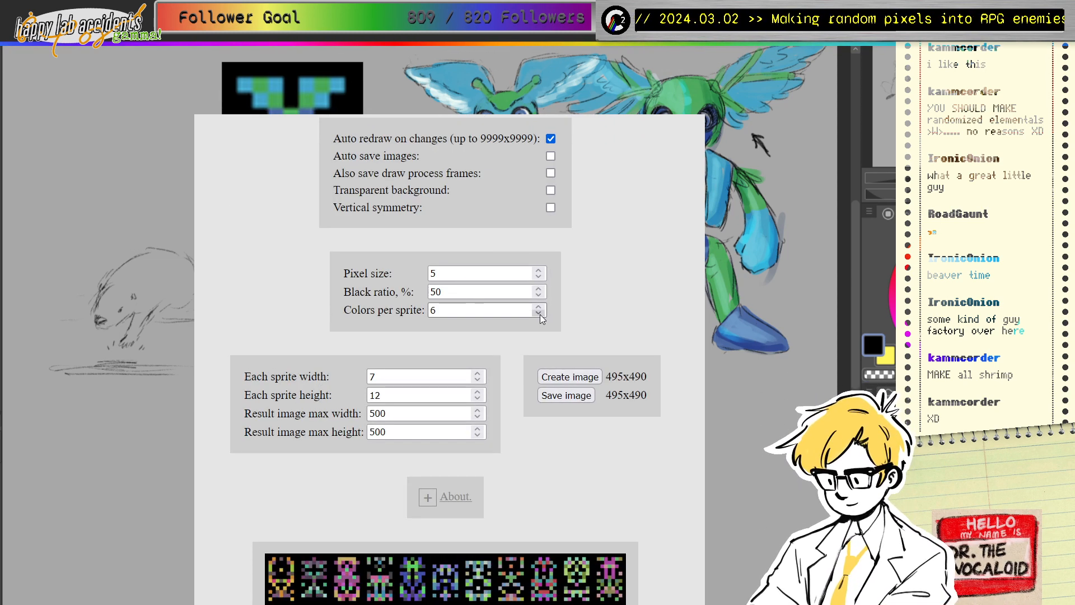
{"action": "left_click", "coordinate": [540, 314]}
{"action": "left_click", "coordinate": [540, 314]}
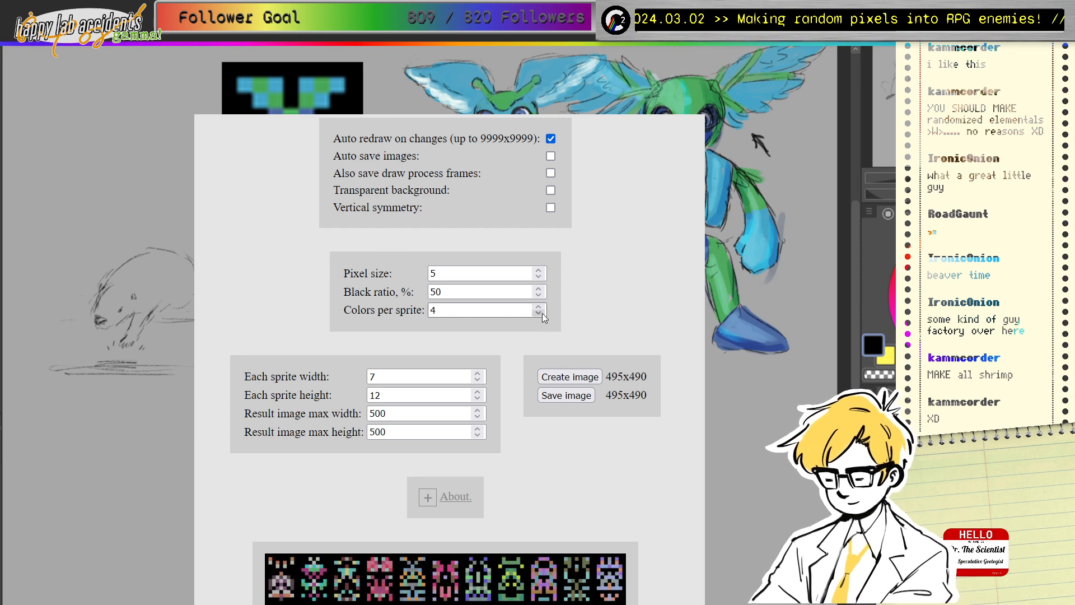
{"action": "left_click", "coordinate": [540, 314]}
Step: Nudge the black ratio up and back down to 50%
{"action": "scroll", "coordinate": [516, 444], "scroll_direction": "down", "scroll_amount": 5}
{"action": "scroll", "coordinate": [544, 455], "scroll_direction": "up", "scroll_amount": 5}
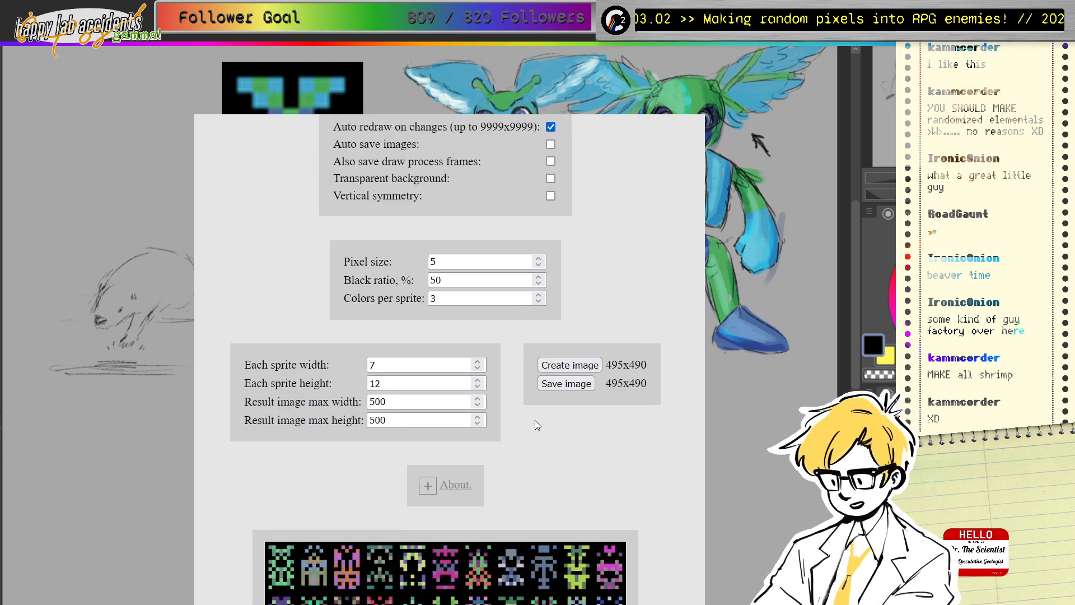
{"action": "left_click_drag", "start_coordinate": [538, 290], "coordinate": [539, 290]}
{"action": "scroll", "coordinate": [516, 408], "scroll_direction": "down", "scroll_amount": 5}
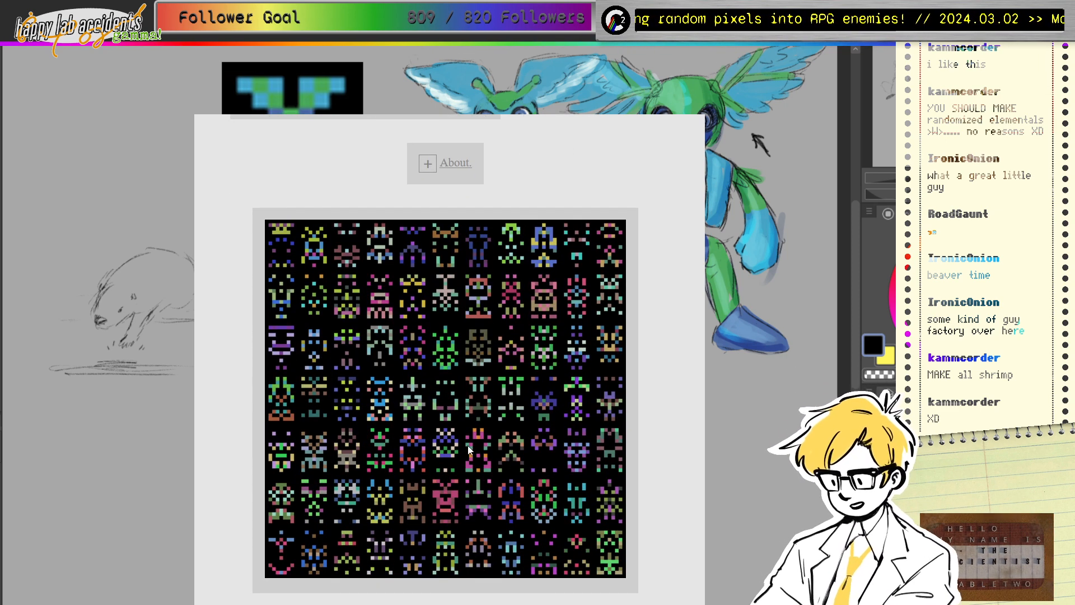
{"action": "scroll", "coordinate": [486, 472], "scroll_direction": "up", "scroll_amount": 5}
{"action": "left_click_drag", "start_coordinate": [538, 295], "coordinate": [538, 297]}
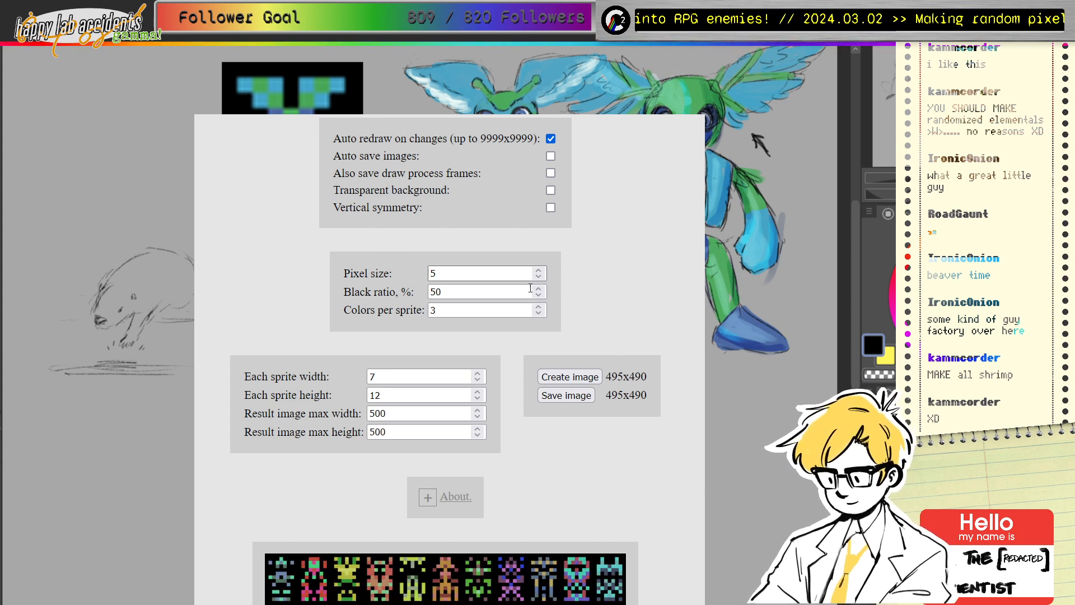
Step: Shorten each sprite's height for squat monsters, then hide the old drawing's layers
{"action": "left_click_drag", "start_coordinate": [477, 399], "coordinate": [478, 399]}
{"action": "scroll", "coordinate": [567, 458], "scroll_direction": "down", "scroll_amount": 4}
{"action": "scroll", "coordinate": [568, 458], "scroll_direction": "down", "scroll_amount": 2}
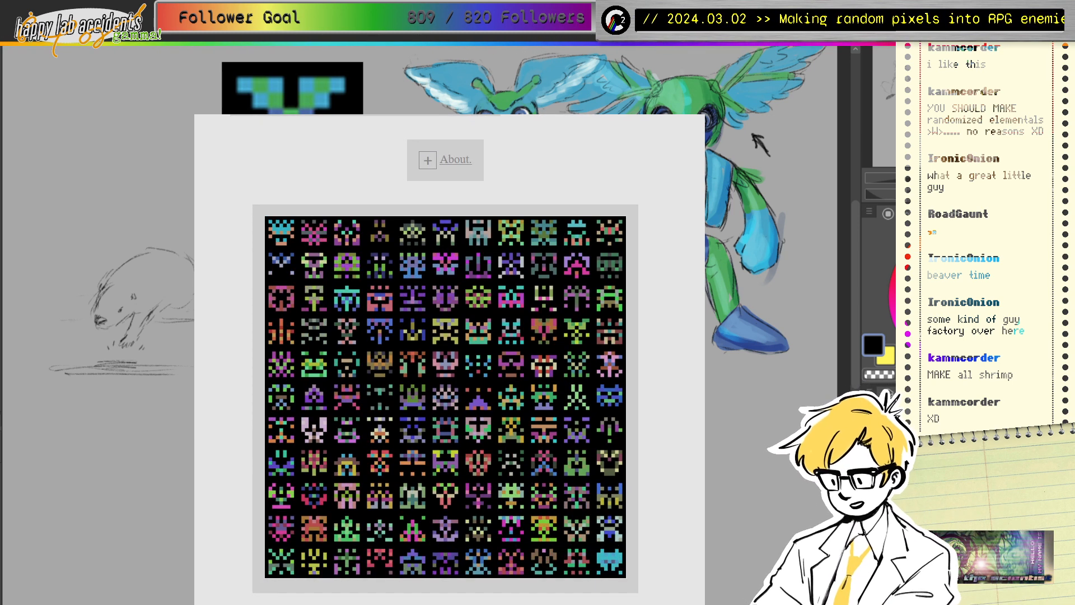
{"action": "left_click_drag", "start_coordinate": [869, 453], "coordinate": [869, 577]}
Step: Paste the sprite sheet over the grey background layer, scaled up near the top-left corner
{"action": "left_click", "coordinate": [869, 577]}
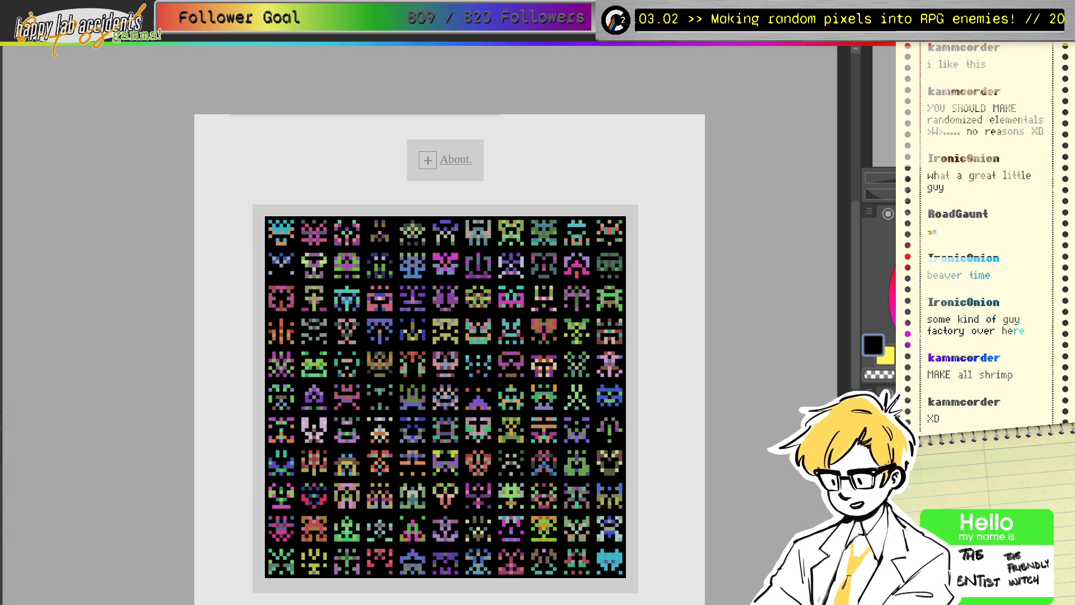
{"action": "left_click_drag", "start_coordinate": [920, 117], "coordinate": [881, 122]}
{"action": "key", "text": "ctrl+v"}
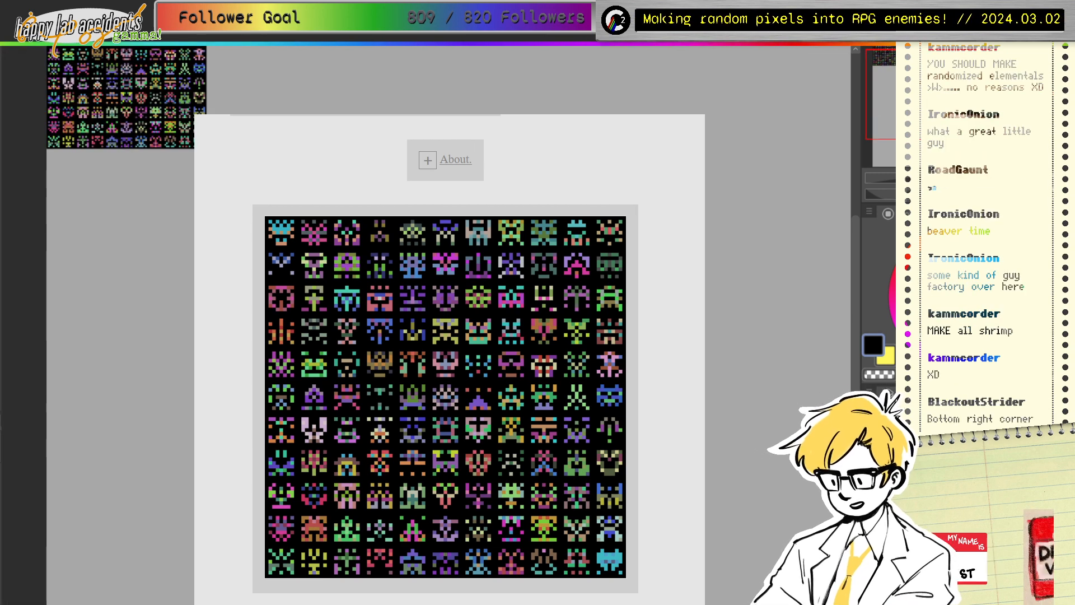
{"action": "key", "text": "ctrl+t"}
{"action": "left_click_drag", "start_coordinate": [206, 148], "coordinate": [380, 323]}
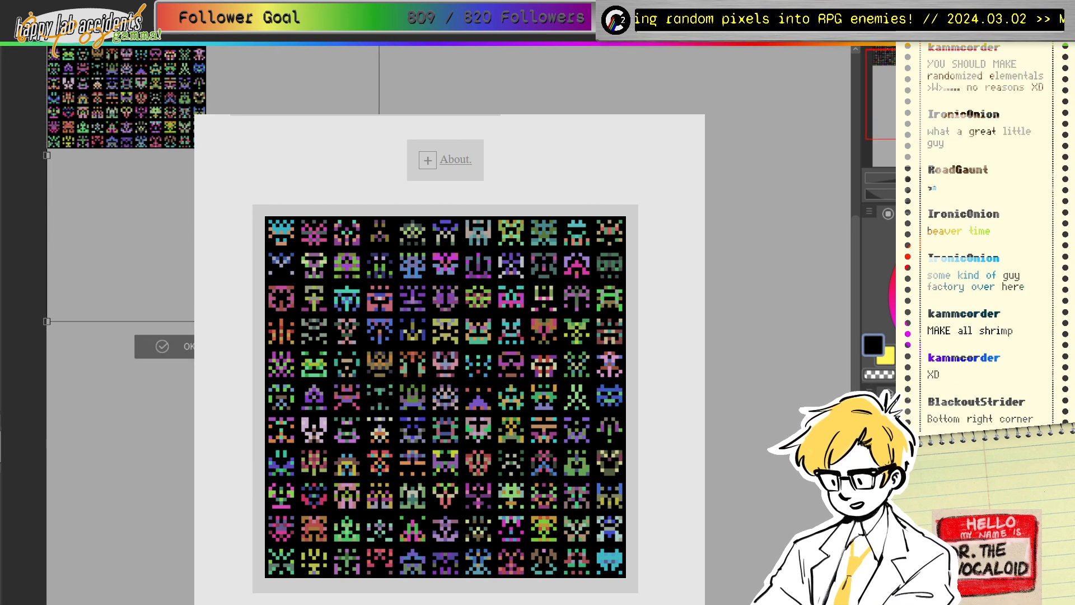
{"action": "left_click_drag", "start_coordinate": [313, 253], "coordinate": [291, 346]}
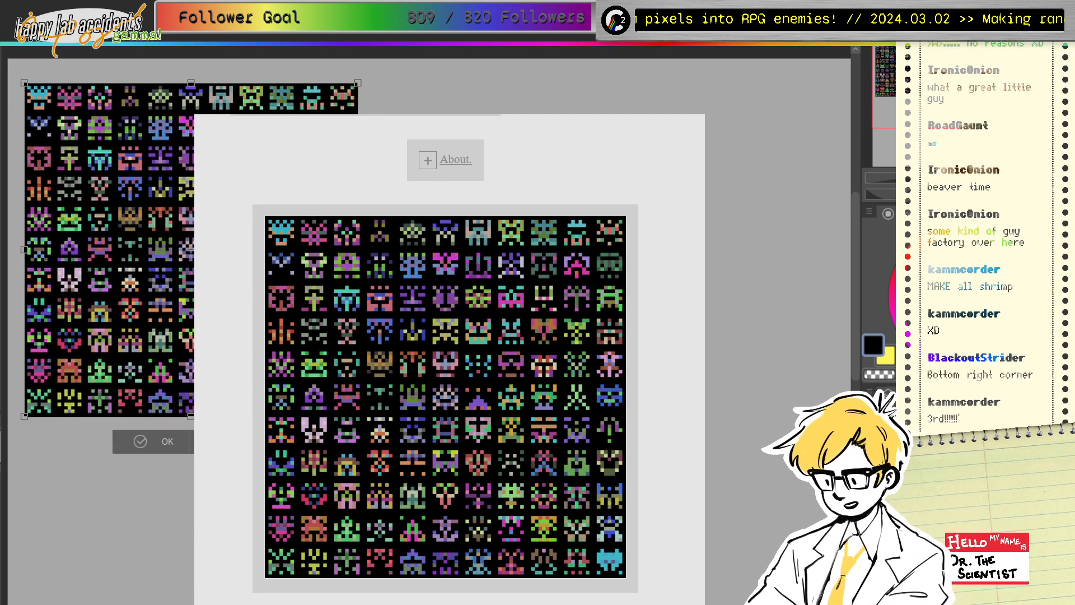
{"action": "left_click", "coordinate": [166, 444]}
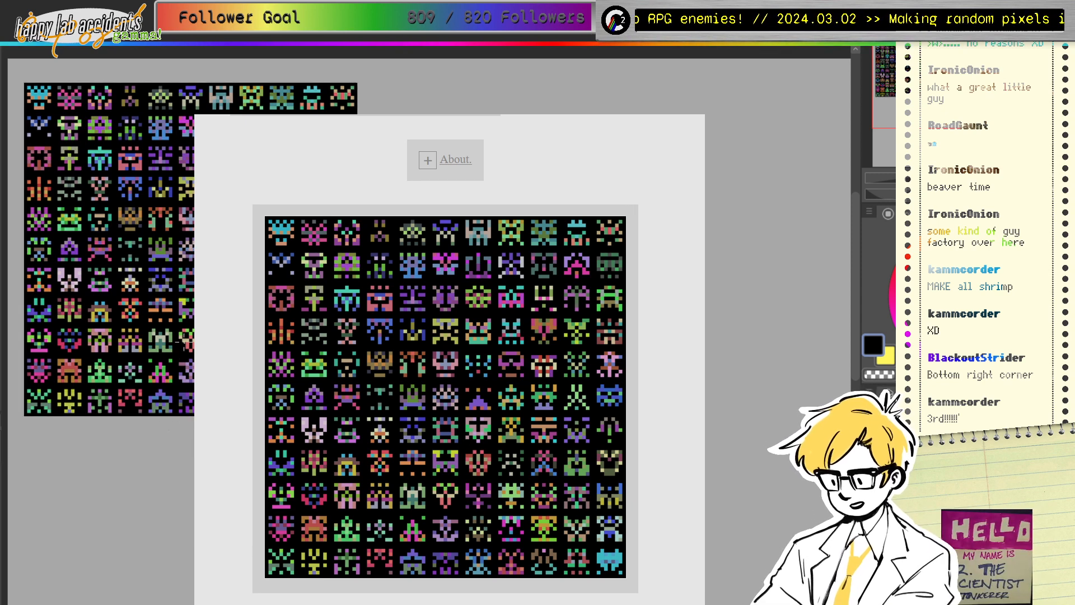
{"action": "left_click_drag", "start_coordinate": [112, 252], "coordinate": [108, 240]}
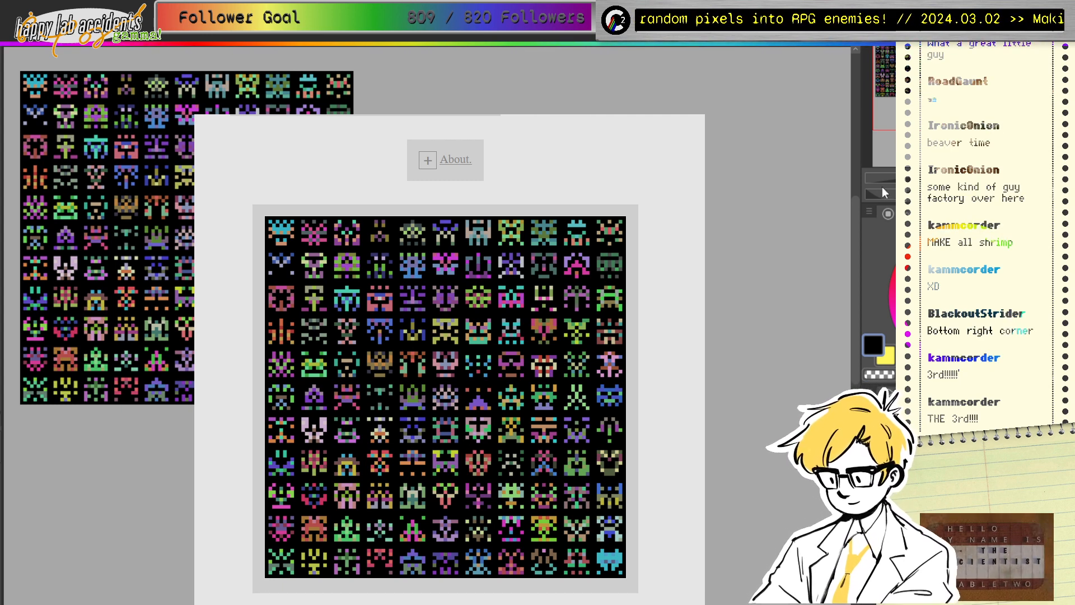
Step: Switch to white and circle the third and fifth sprites in the top row
{"action": "scroll", "coordinate": [427, 325], "scroll_direction": "left", "scroll_amount": 1}
{"action": "left_click_drag", "start_coordinate": [925, 291], "coordinate": [890, 216]}
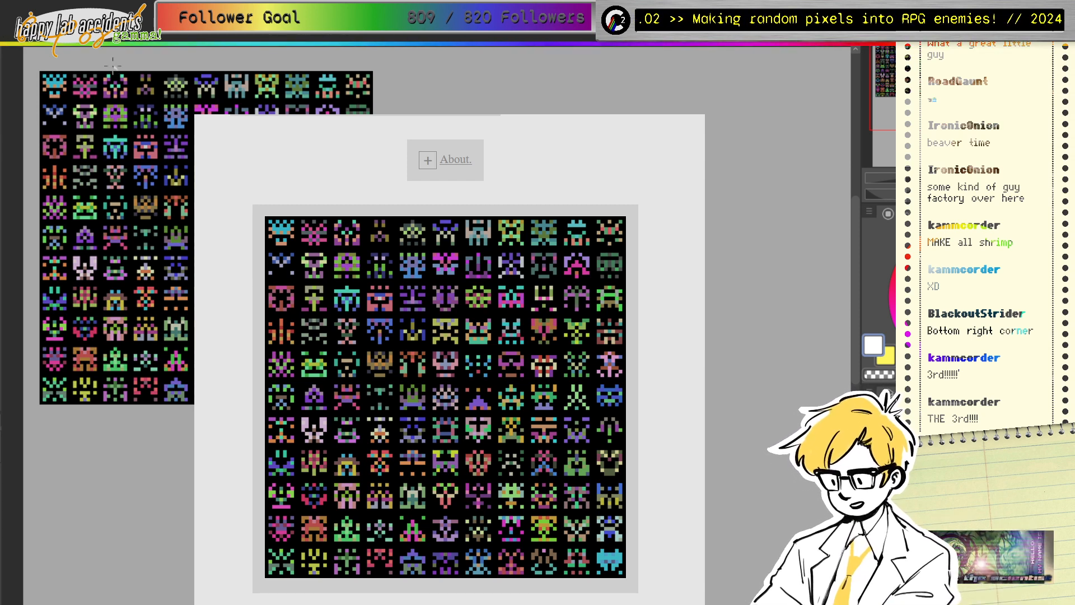
{"action": "left_click_drag", "start_coordinate": [113, 65], "coordinate": [106, 64]}
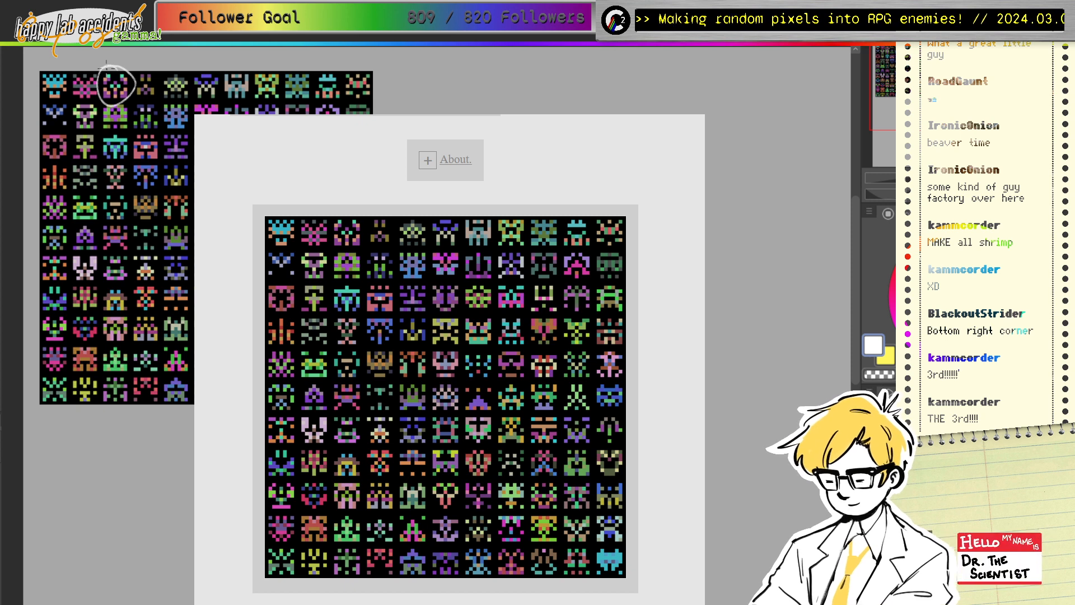
{"action": "mouse_move", "coordinate": [181, 66]}
{"action": "left_mouse_down"}
{"action": "mouse_move", "coordinate": [167, 100]}
{"action": "mouse_move", "coordinate": [179, 56]}
{"action": "left_mouse_up"}
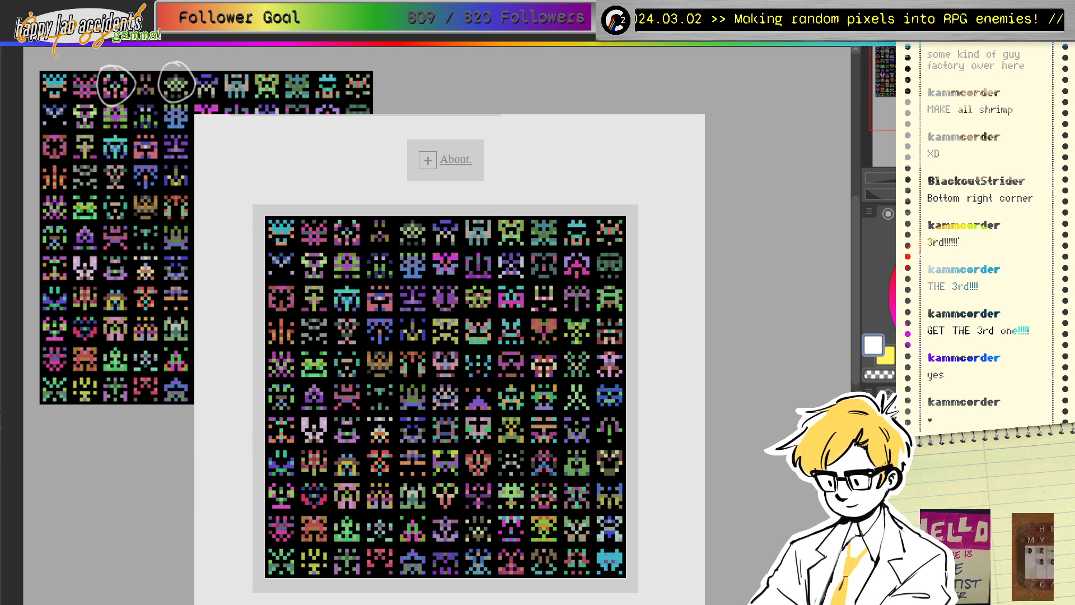
Step: Hide the sprite generator page to uncover the full circled sprite sheet
{"action": "key", "text": "alt+Tab"}
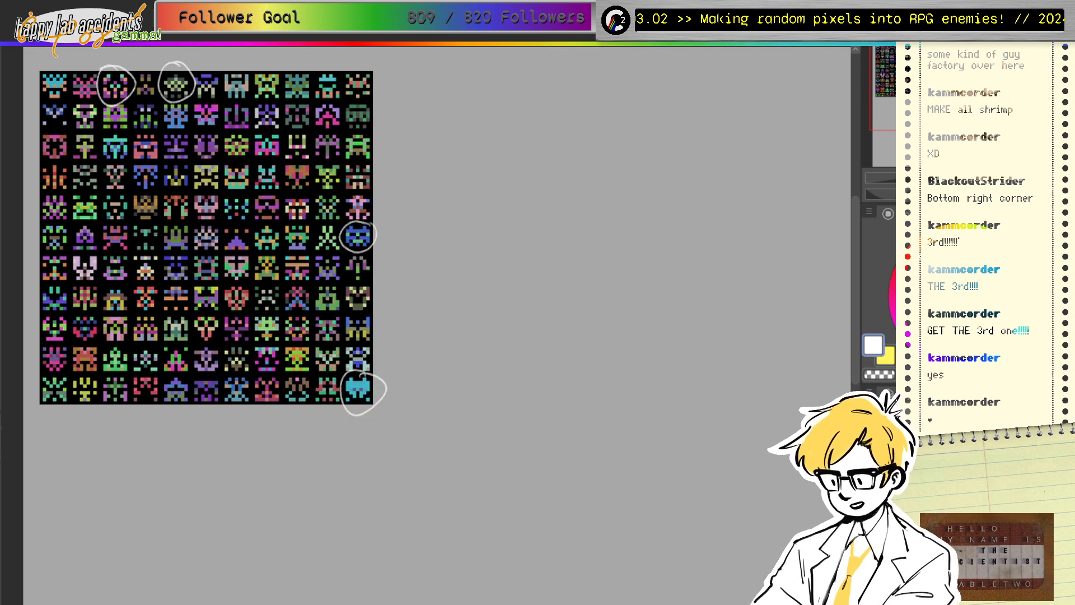
{"action": "mouse_move", "coordinate": [336, 280]}
{"action": "left_mouse_down"}
{"action": "mouse_move", "coordinate": [292, 284]}
{"action": "mouse_move", "coordinate": [327, 276]}
{"action": "left_mouse_up"}
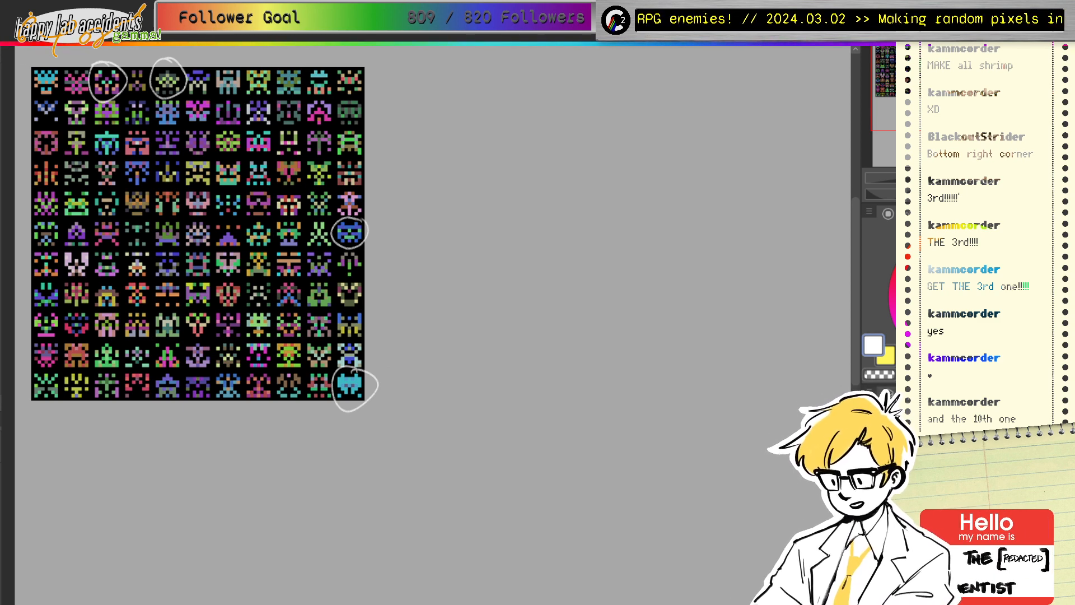
{"action": "scroll", "coordinate": [289, 269], "scroll_direction": "down", "scroll_amount": 1}
{"action": "scroll", "coordinate": [502, 492], "scroll_direction": "up", "scroll_amount": 1}
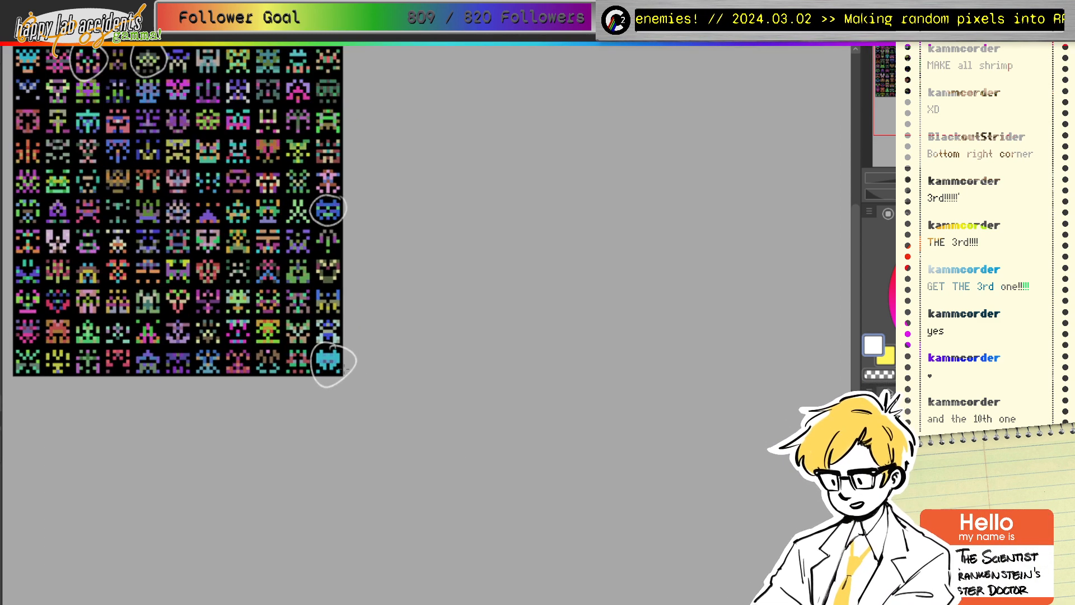
Step: Copy the circled third top-row sprite to the empty canvas on the right and enlarge it
{"action": "left_click_drag", "start_coordinate": [168, 112], "coordinate": [227, 166]}
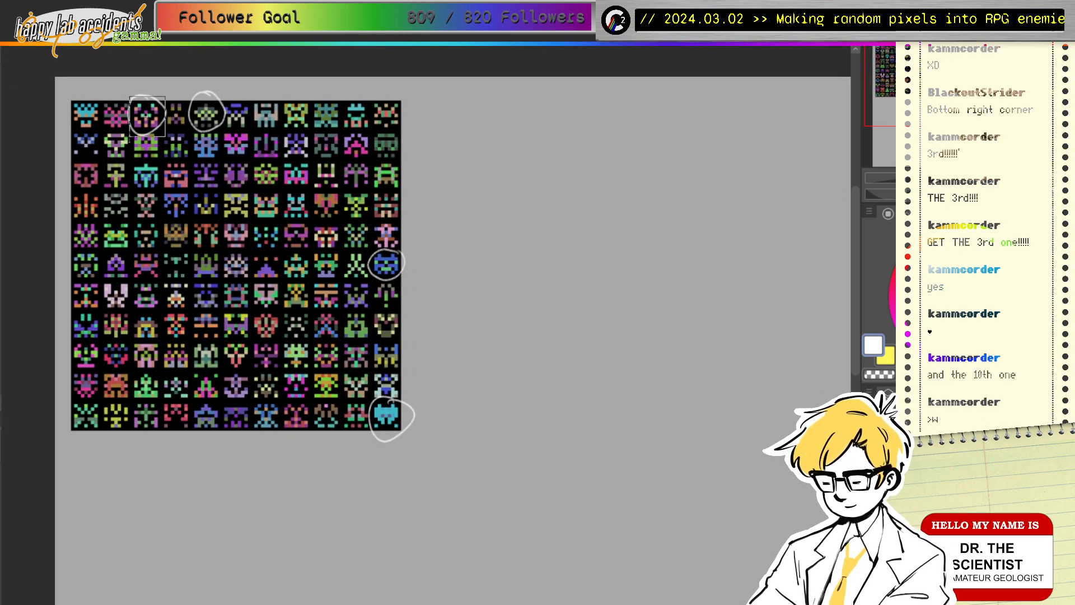
{"action": "left_click", "coordinate": [146, 115]}
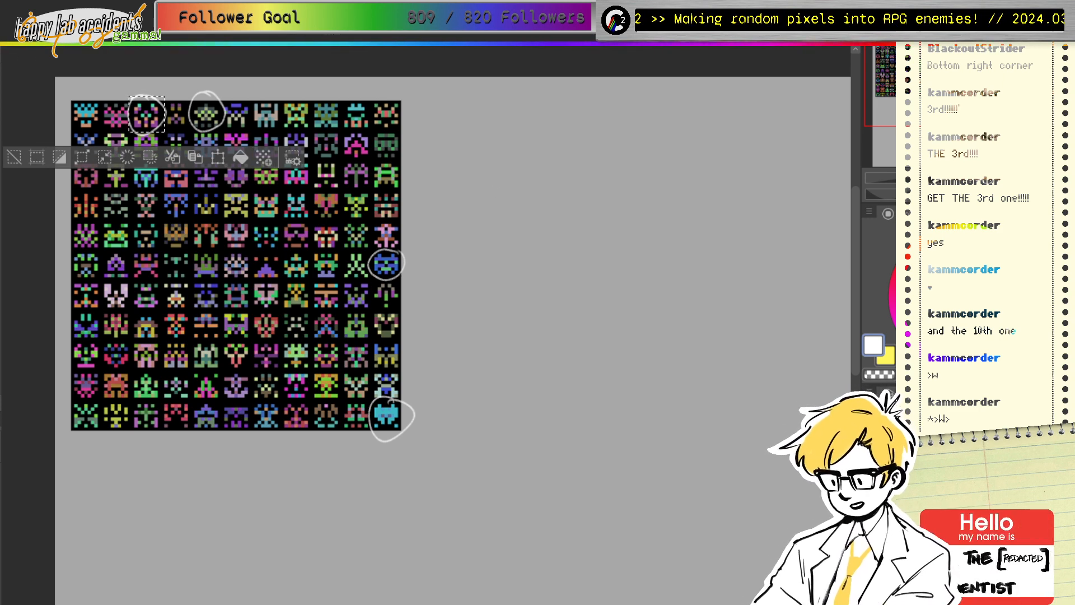
{"action": "left_click_drag", "start_coordinate": [153, 121], "coordinate": [473, 144]}
{"action": "key", "text": "ctrl+t"}
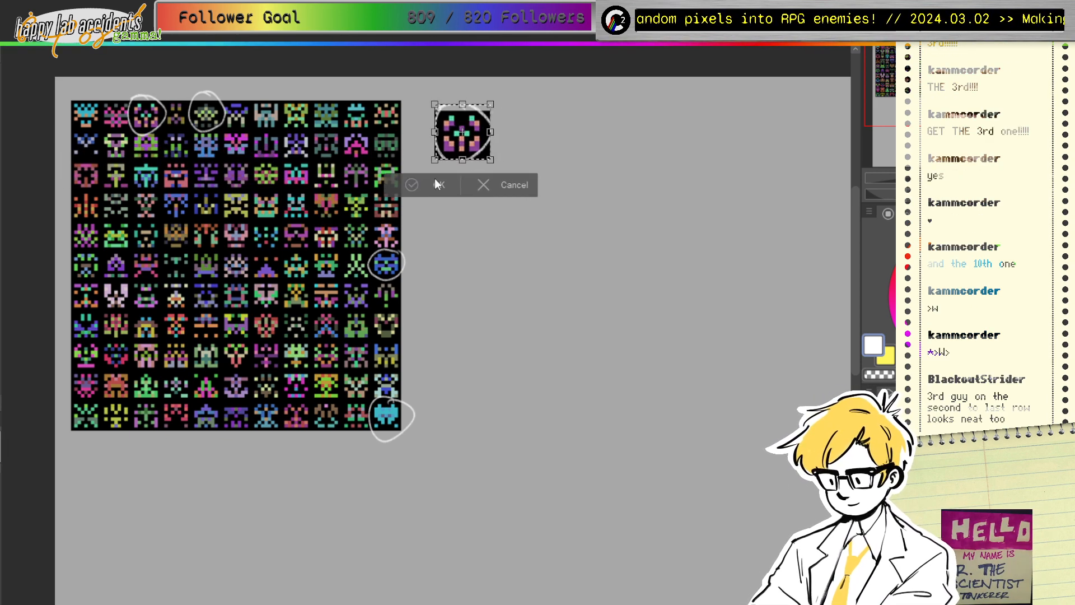
{"action": "left_click", "coordinate": [439, 184]}
{"action": "mouse_move", "coordinate": [482, 224]}
{"action": "left_mouse_down"}
{"action": "mouse_move", "coordinate": [295, 224]}
{"action": "mouse_move", "coordinate": [299, 242]}
{"action": "mouse_move", "coordinate": [167, 248]}
{"action": "mouse_move", "coordinate": [197, 247]}
{"action": "left_mouse_up"}
Step: Clear the selection and bring the full sprite grid back into view
{"action": "key", "text": "ctrl+d"}
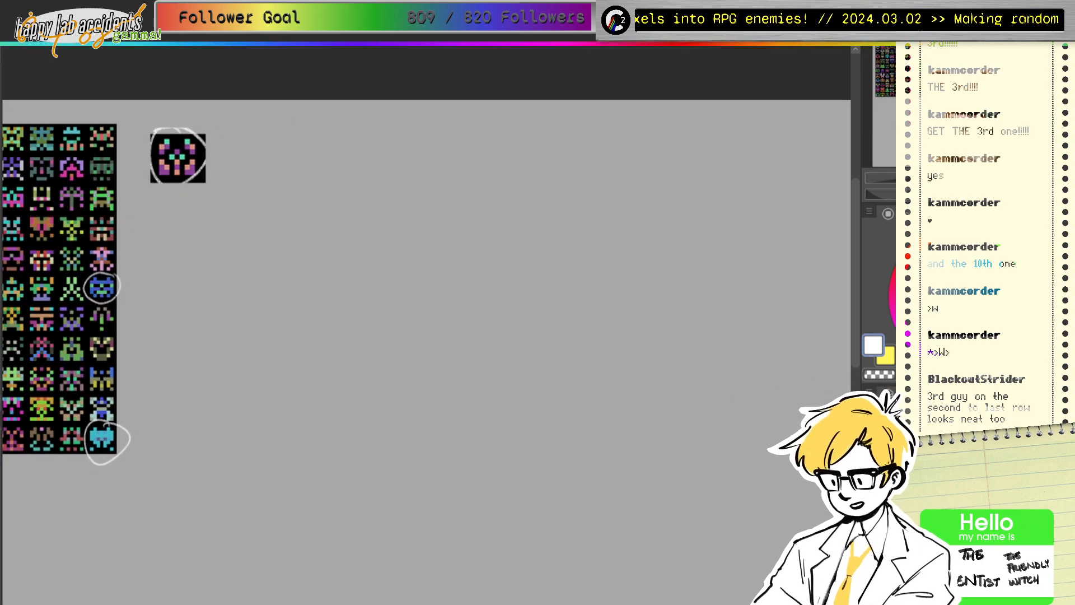
{"action": "mouse_move", "coordinate": [280, 253]}
{"action": "left_mouse_down"}
{"action": "mouse_move", "coordinate": [273, 275]}
{"action": "mouse_move", "coordinate": [284, 275]}
{"action": "mouse_move", "coordinate": [238, 287]}
{"action": "left_mouse_up"}
{"action": "left_click", "coordinate": [924, 338]}
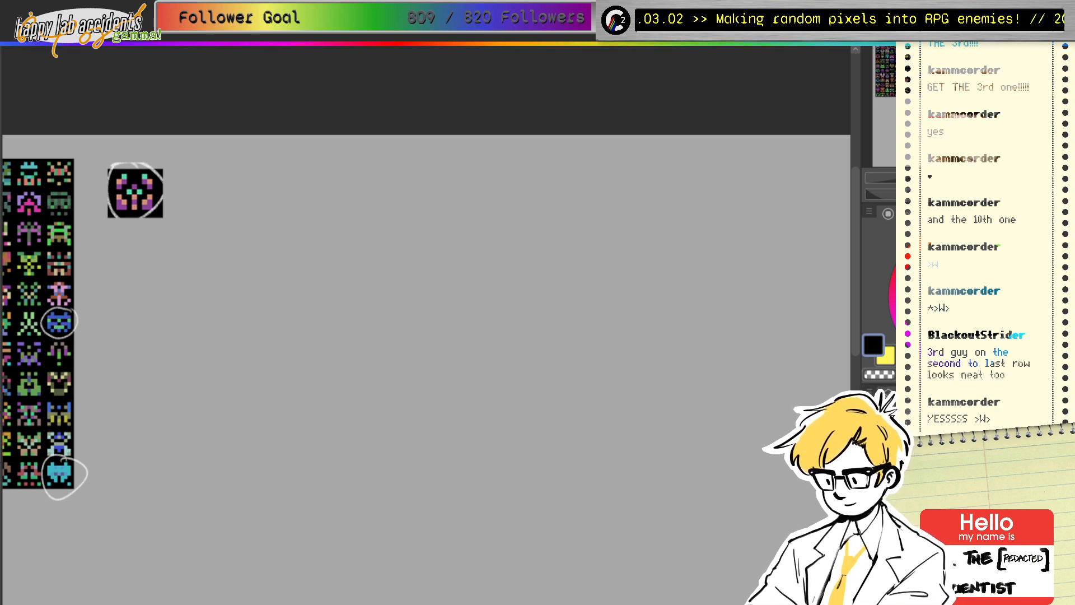
{"action": "left_click_drag", "start_coordinate": [951, 99], "coordinate": [896, 105]}
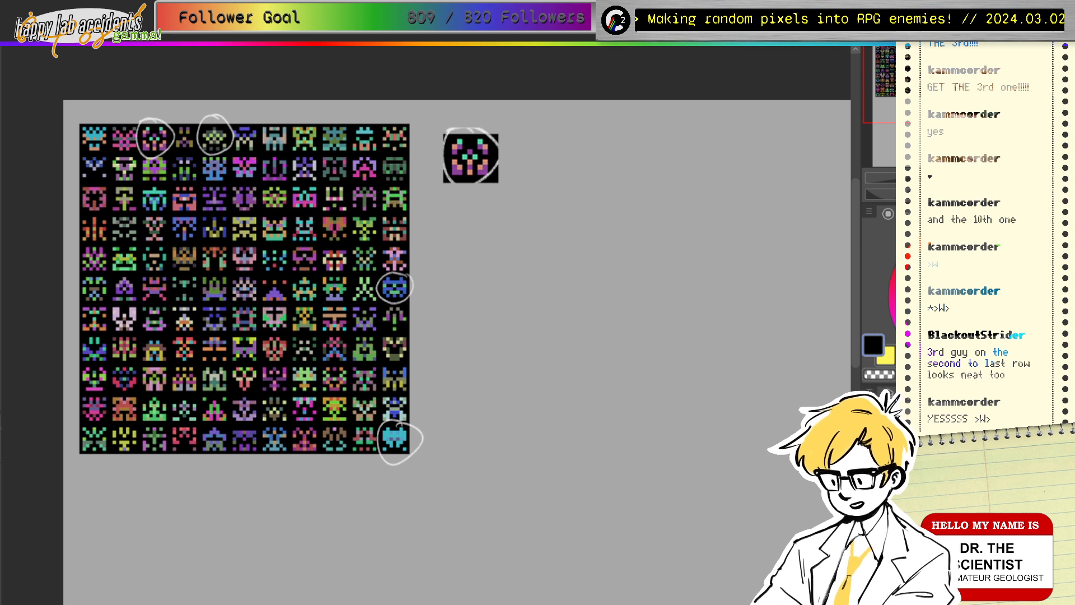
Step: In white, circle the third sprite of the second-to-last row and one near the top row's end
{"action": "left_click", "coordinate": [923, 251]}
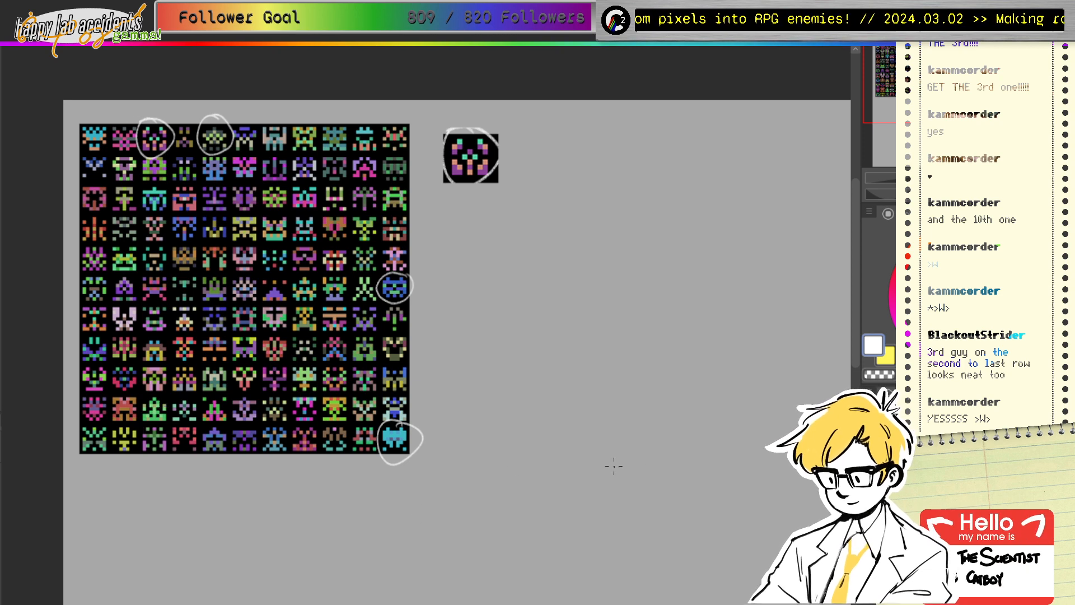
{"action": "mouse_move", "coordinate": [157, 393]}
{"action": "left_mouse_down"}
{"action": "mouse_move", "coordinate": [152, 425]}
{"action": "mouse_move", "coordinate": [163, 392]}
{"action": "left_mouse_up"}
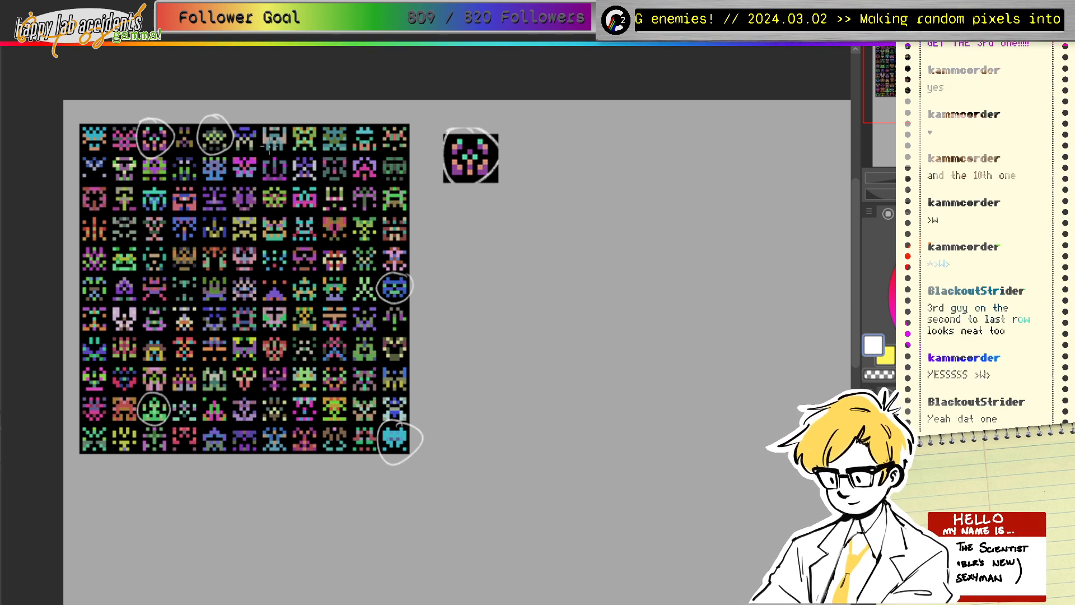
{"action": "left_click_drag", "start_coordinate": [372, 125], "coordinate": [364, 117]}
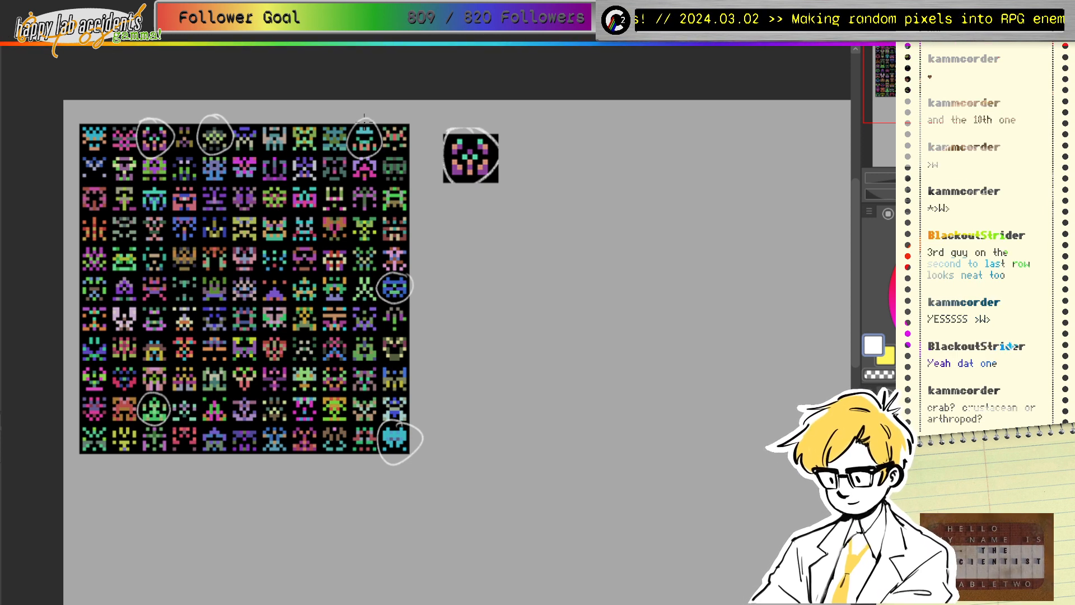
{"action": "left_click_drag", "start_coordinate": [364, 119], "coordinate": [201, 123]}
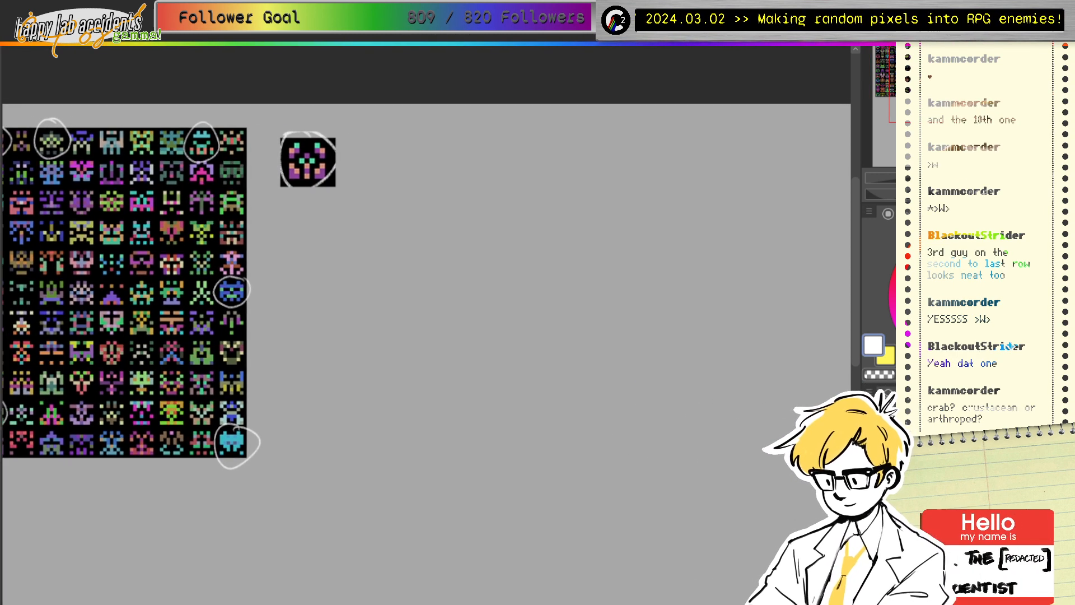
{"action": "left_click", "coordinate": [332, 183], "text": "alt"}
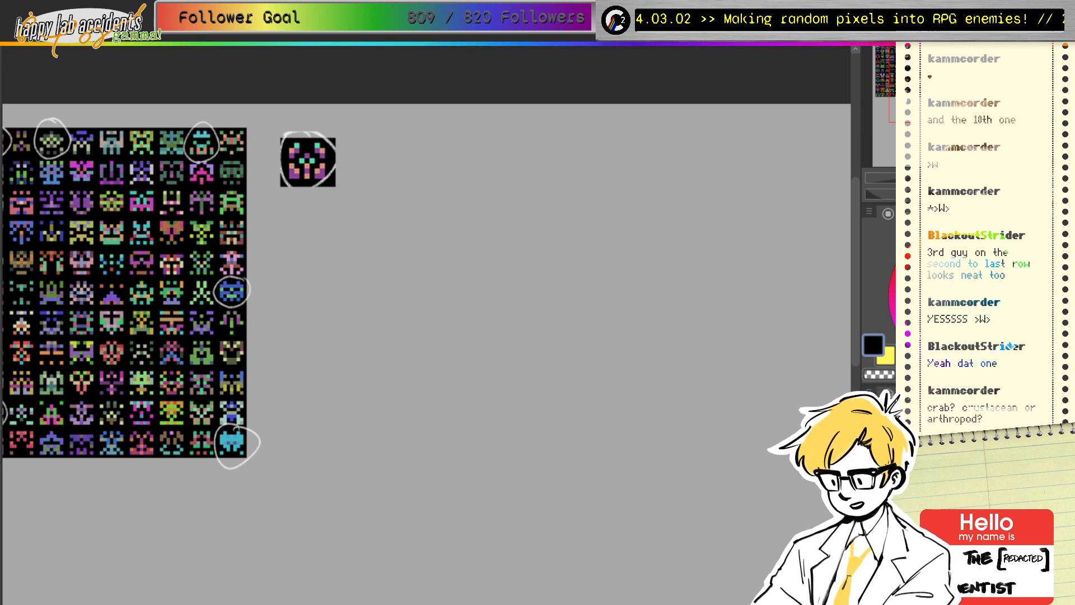
{"action": "left_click_drag", "start_coordinate": [392, 179], "coordinate": [313, 214]}
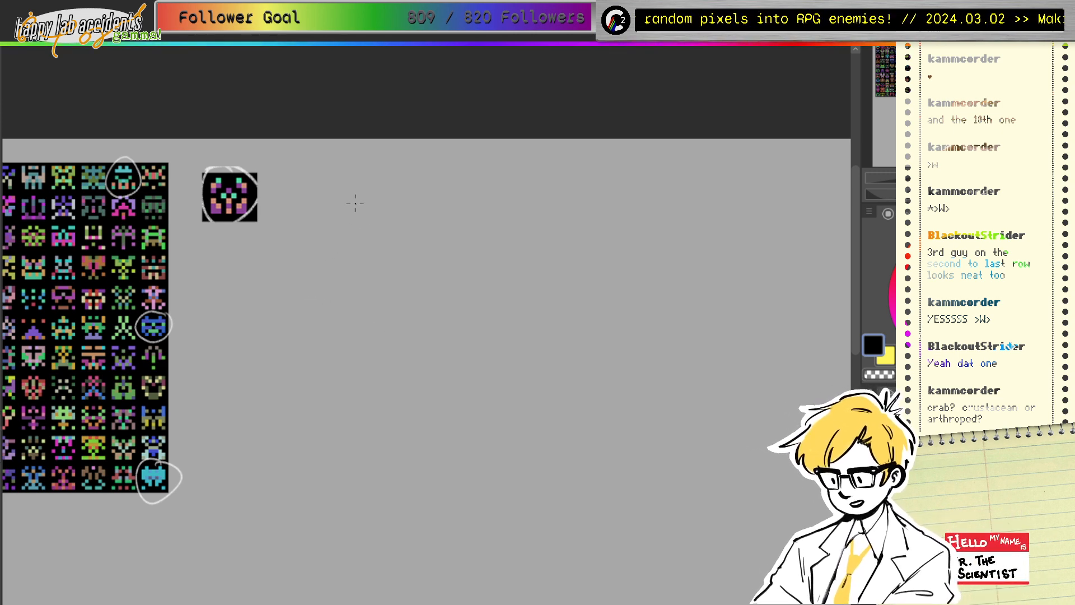
{"action": "mouse_move", "coordinate": [342, 243]}
{"action": "left_mouse_down"}
{"action": "mouse_move", "coordinate": [348, 203]}
{"action": "mouse_move", "coordinate": [406, 219]}
{"action": "mouse_move", "coordinate": [385, 187]}
{"action": "mouse_move", "coordinate": [403, 239]}
{"action": "left_mouse_up"}
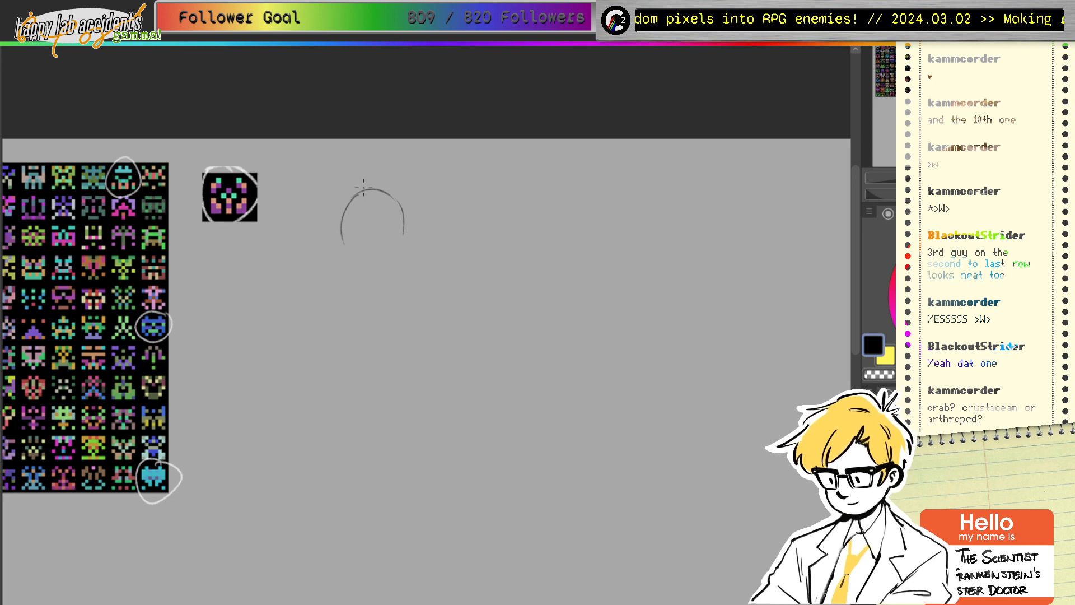
{"action": "mouse_move", "coordinate": [361, 190]}
{"action": "left_mouse_down"}
{"action": "mouse_move", "coordinate": [343, 243]}
{"action": "mouse_move", "coordinate": [379, 193]}
{"action": "mouse_move", "coordinate": [398, 205]}
{"action": "mouse_move", "coordinate": [408, 238]}
{"action": "mouse_move", "coordinate": [409, 226]}
{"action": "mouse_move", "coordinate": [343, 256]}
{"action": "mouse_move", "coordinate": [353, 237]}
{"action": "mouse_move", "coordinate": [355, 248]}
{"action": "mouse_move", "coordinate": [403, 250]}
{"action": "mouse_move", "coordinate": [398, 241]}
{"action": "mouse_move", "coordinate": [355, 273]}
{"action": "mouse_move", "coordinate": [399, 268]}
{"action": "mouse_move", "coordinate": [285, 276]}
{"action": "left_mouse_up"}
{"action": "left_click_drag", "start_coordinate": [314, 273], "coordinate": [360, 279]}
{"action": "left_click_drag", "start_coordinate": [408, 275], "coordinate": [468, 275]}
{"action": "mouse_move", "coordinate": [502, 221]}
{"action": "left_mouse_down"}
{"action": "mouse_move", "coordinate": [540, 167]}
{"action": "mouse_move", "coordinate": [542, 175]}
{"action": "mouse_move", "coordinate": [533, 161]}
{"action": "mouse_move", "coordinate": [544, 187]}
{"action": "mouse_move", "coordinate": [522, 219]}
{"action": "mouse_move", "coordinate": [522, 257]}
{"action": "left_mouse_up"}
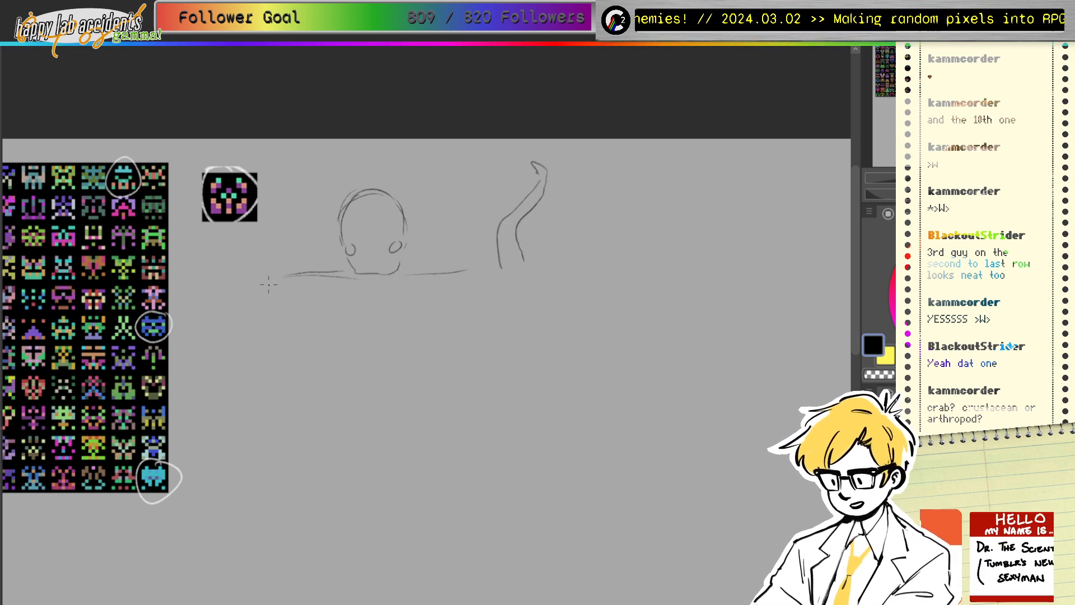
{"action": "mouse_move", "coordinate": [264, 287]}
{"action": "left_mouse_down"}
{"action": "mouse_move", "coordinate": [266, 201]}
{"action": "mouse_move", "coordinate": [280, 290]}
{"action": "left_mouse_up"}
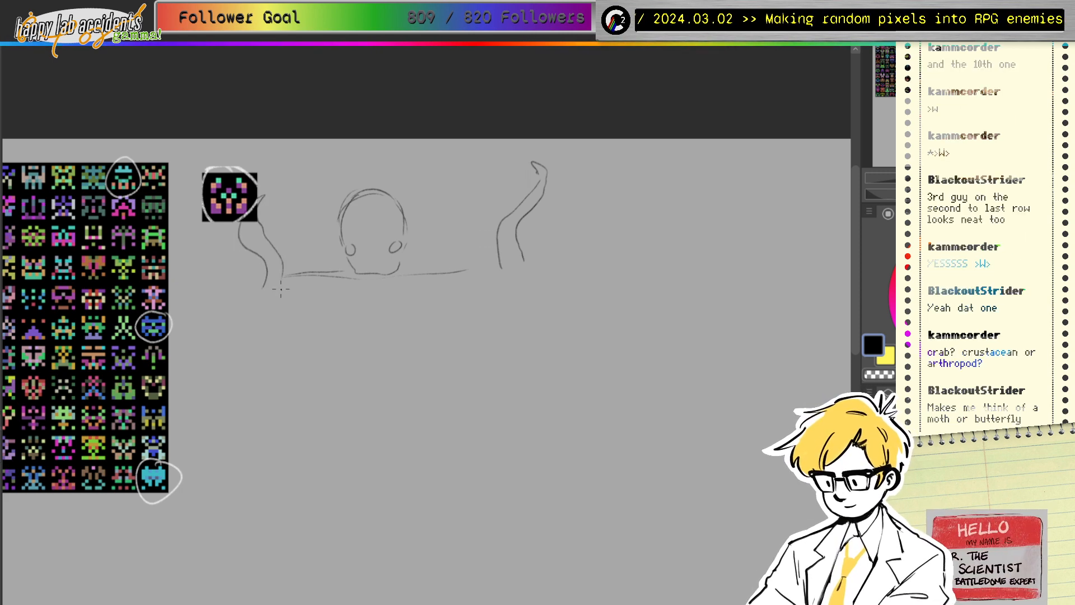
{"action": "key", "text": "ctrl+z"}
{"action": "key", "text": "ctrl+z"}
{"action": "key", "text": "ctrl+z"}
{"action": "key", "text": "ctrl+z"}
{"action": "key", "text": "ctrl+z"}
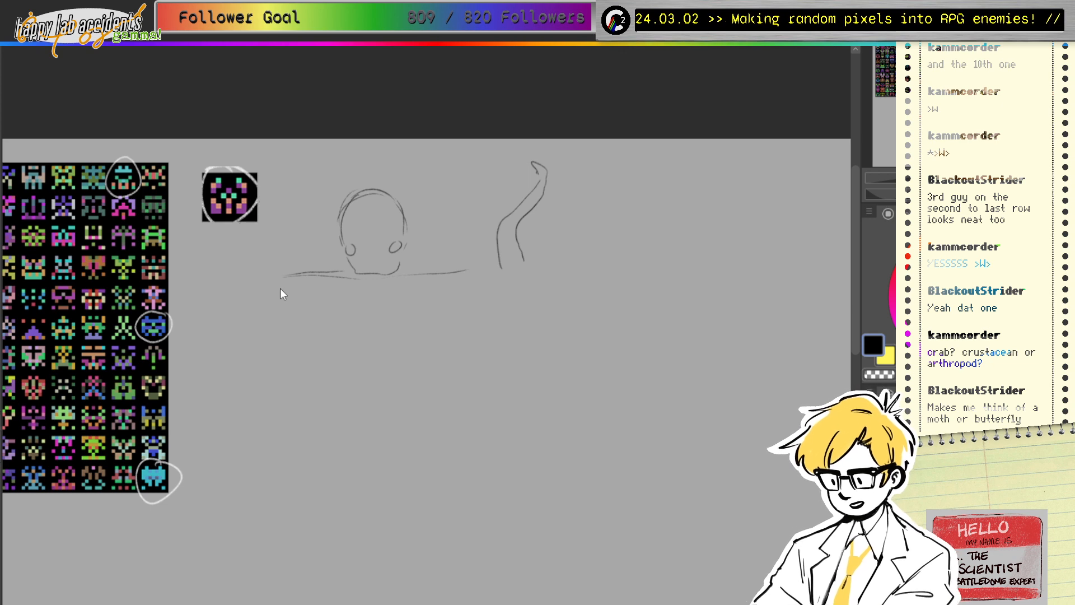
{"action": "key", "text": "ctrl+z"}
{"action": "key", "text": "ctrl+z"}
{"action": "key", "text": "ctrl+z"}
{"action": "key", "text": "ctrl+z"}
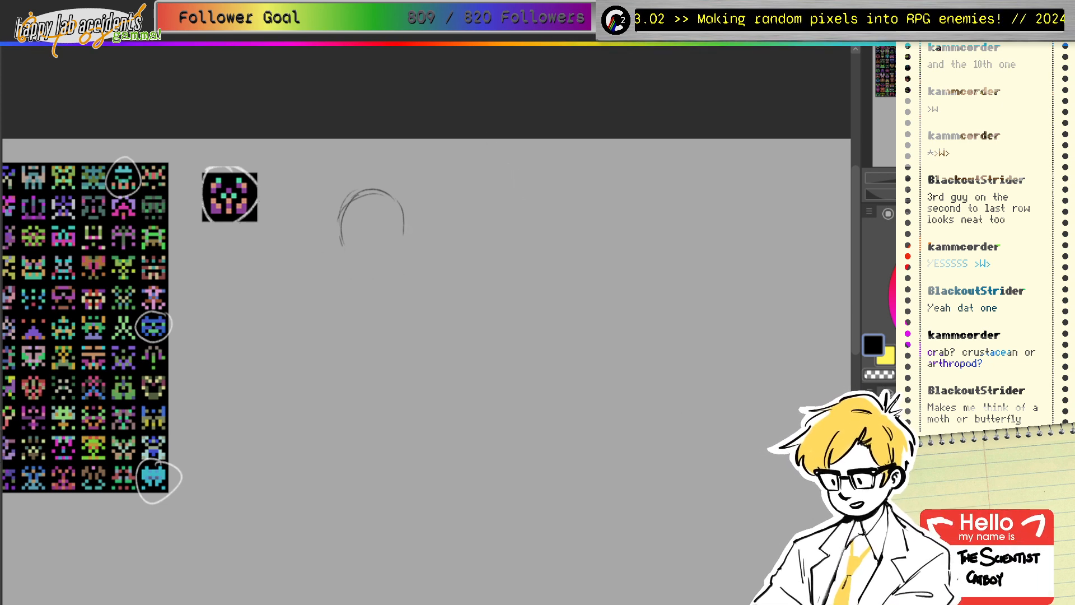
{"action": "key", "text": "ctrl+z"}
{"action": "key", "text": "ctrl+z"}
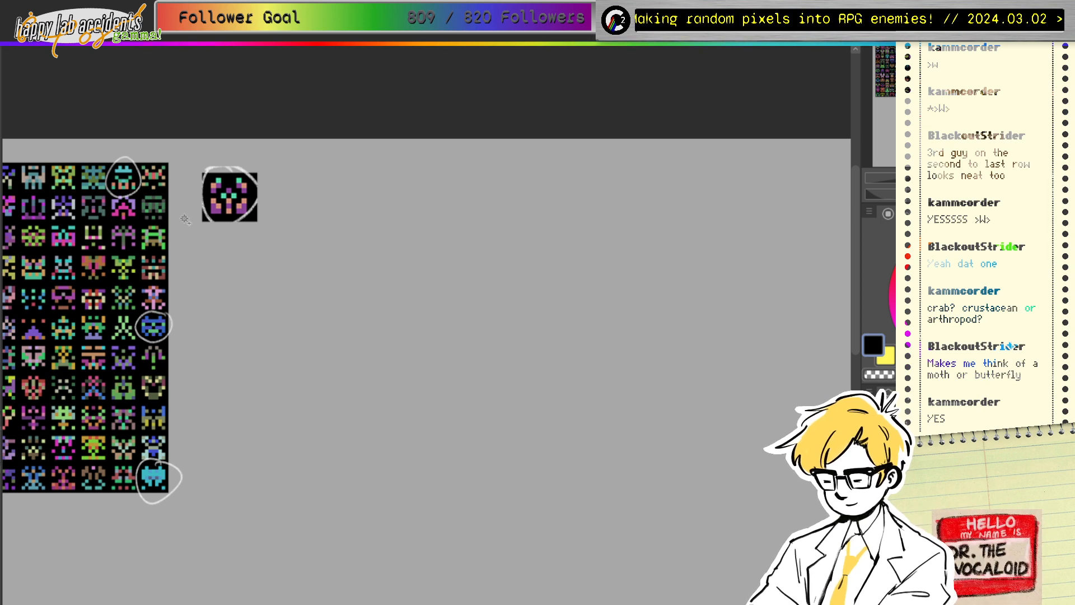
{"action": "left_click", "coordinate": [211, 203]}
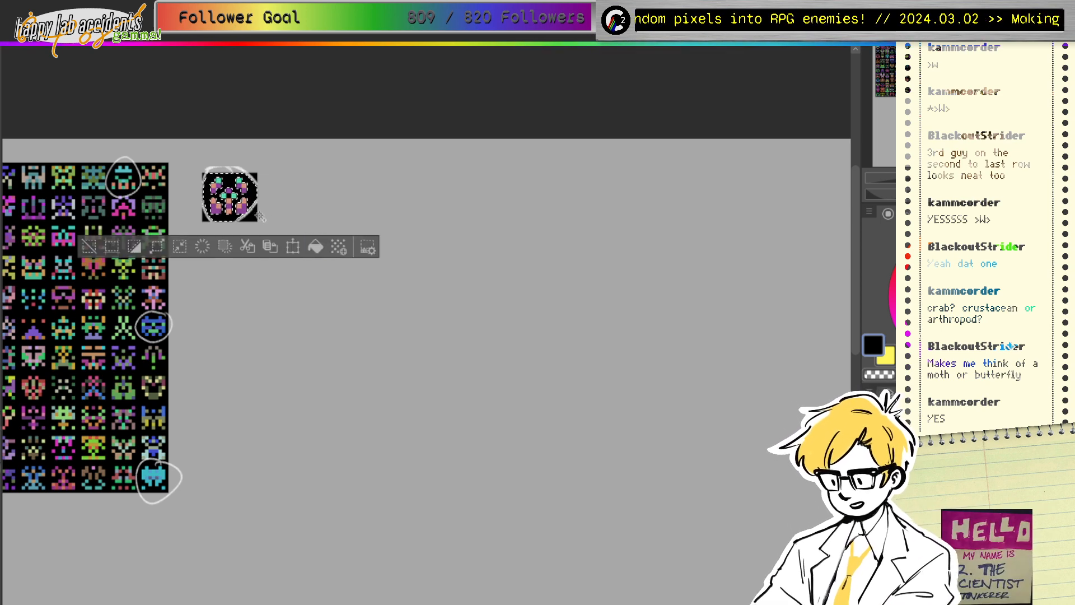
Step: Delete the sprite copy's black background and top-right corner with the Magic Wand, then deselect
{"action": "key", "text": "ctrl+d"}
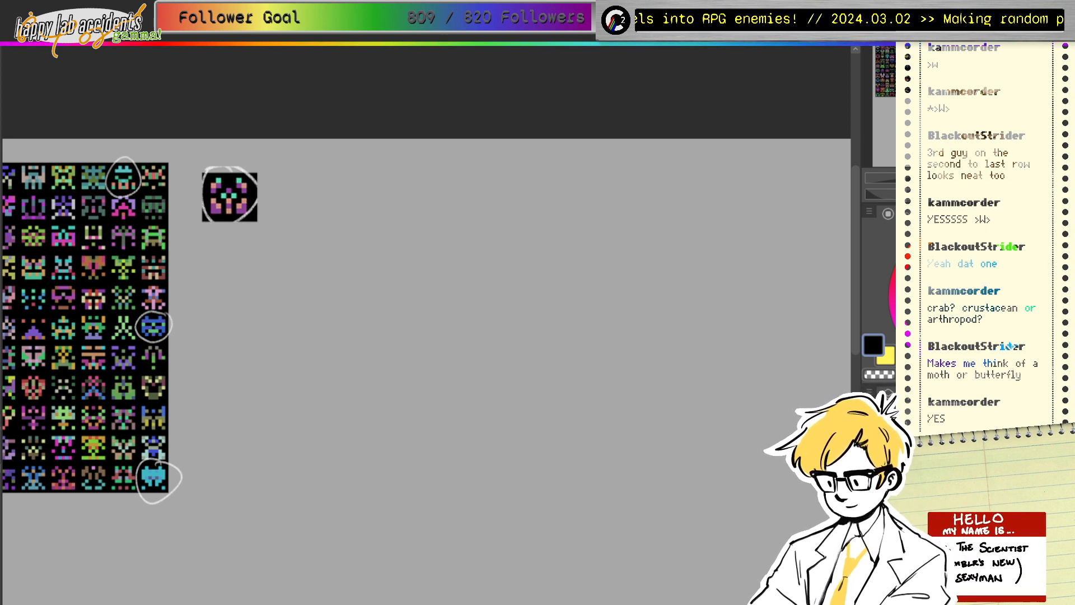
{"action": "left_click", "coordinate": [230, 220]}
{"action": "left_click", "coordinate": [244, 251]}
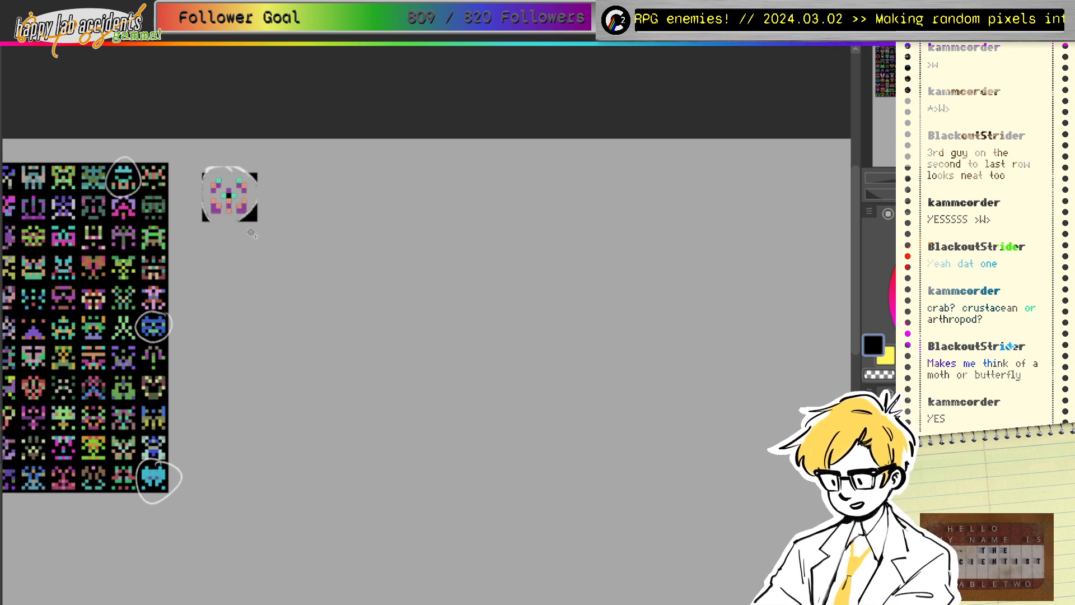
{"action": "key", "text": "Delete"}
{"action": "key", "text": "ctrl+d"}
{"action": "left_click", "coordinate": [256, 180]}
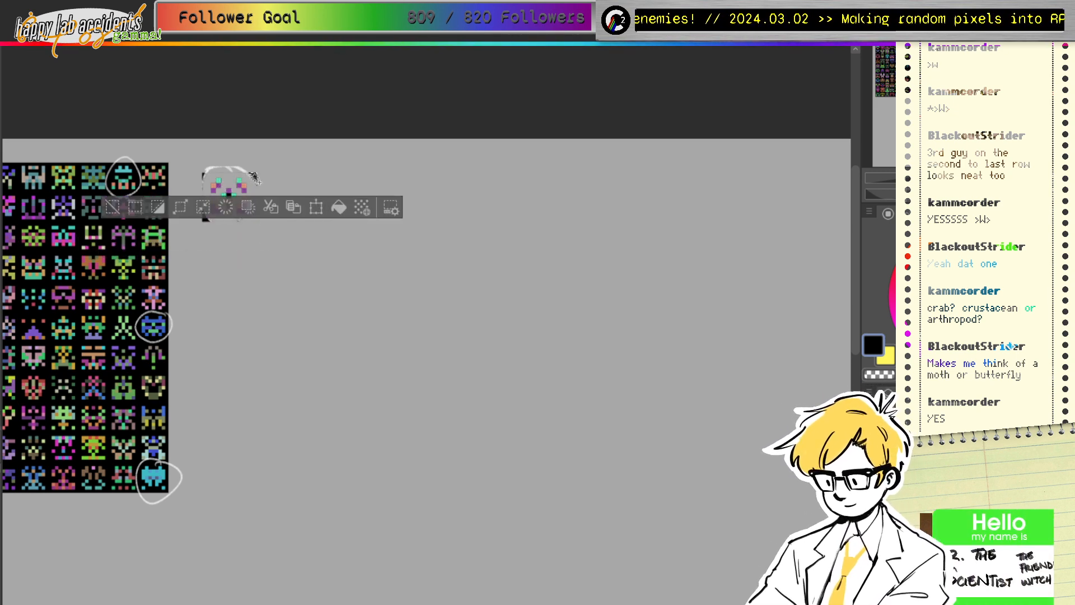
{"action": "key", "text": "Delete"}
{"action": "key", "text": "ctrl+d"}
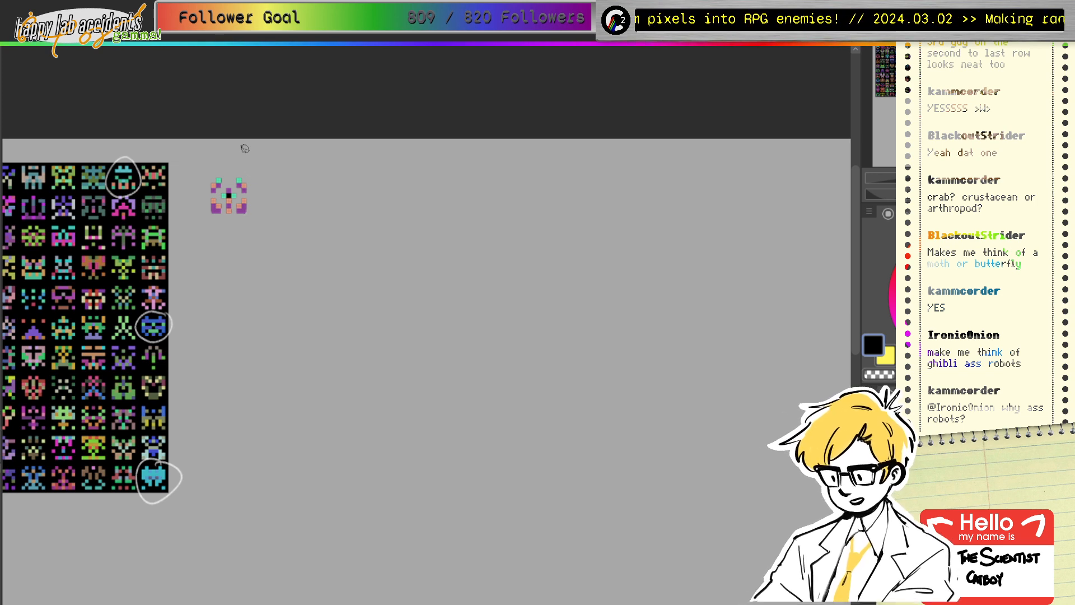
{"action": "left_click_drag", "start_coordinate": [245, 148], "coordinate": [206, 152]}
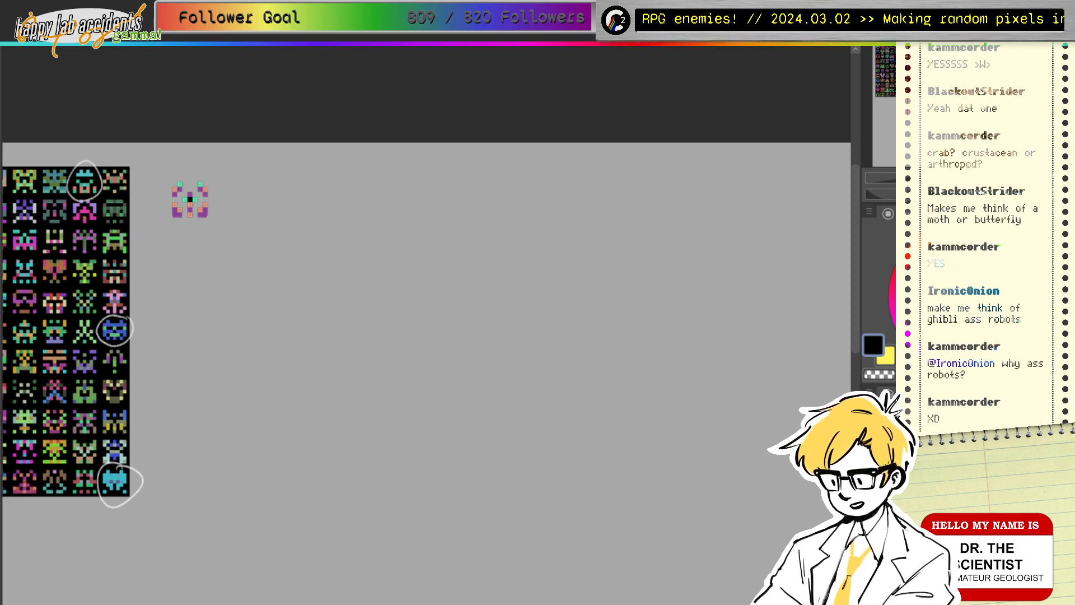
{"action": "left_click_drag", "start_coordinate": [377, 196], "coordinate": [405, 223]}
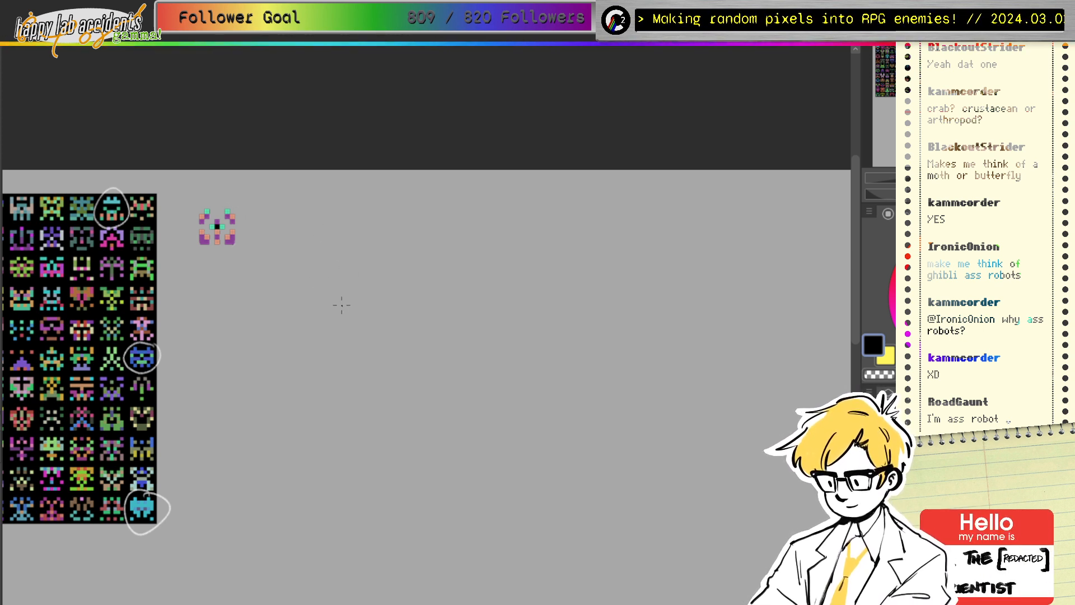
Step: Pencil a curving stalk, side curls and two small eye circles
{"action": "left_click_drag", "start_coordinate": [346, 329], "coordinate": [345, 300]}
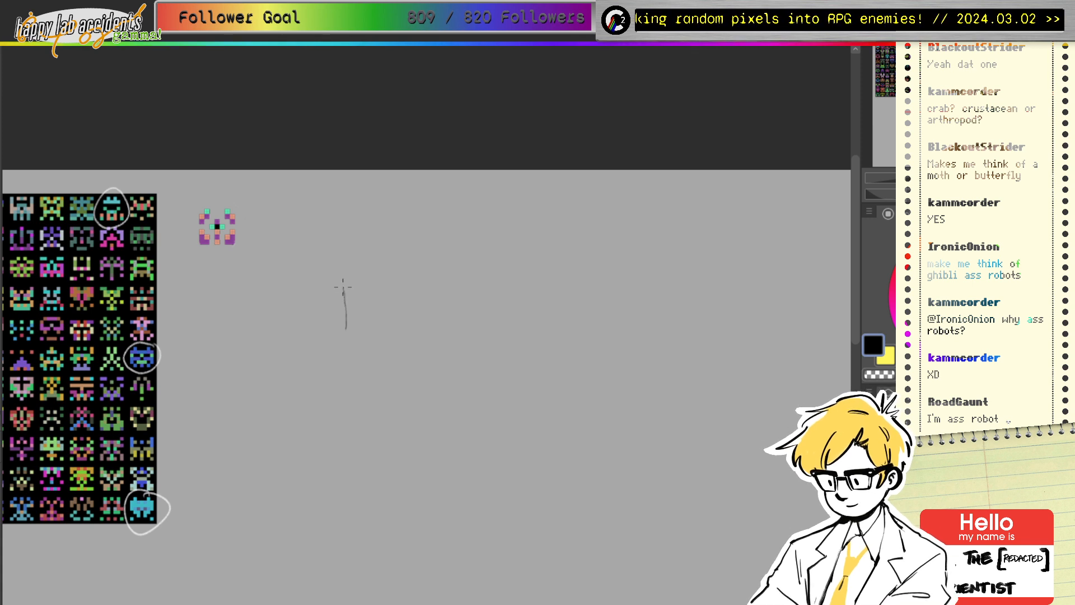
{"action": "mouse_move", "coordinate": [340, 244]}
{"action": "left_mouse_down"}
{"action": "mouse_move", "coordinate": [355, 207]}
{"action": "mouse_move", "coordinate": [378, 207]}
{"action": "mouse_move", "coordinate": [413, 179]}
{"action": "mouse_move", "coordinate": [385, 76]}
{"action": "mouse_move", "coordinate": [396, 64]}
{"action": "left_mouse_up"}
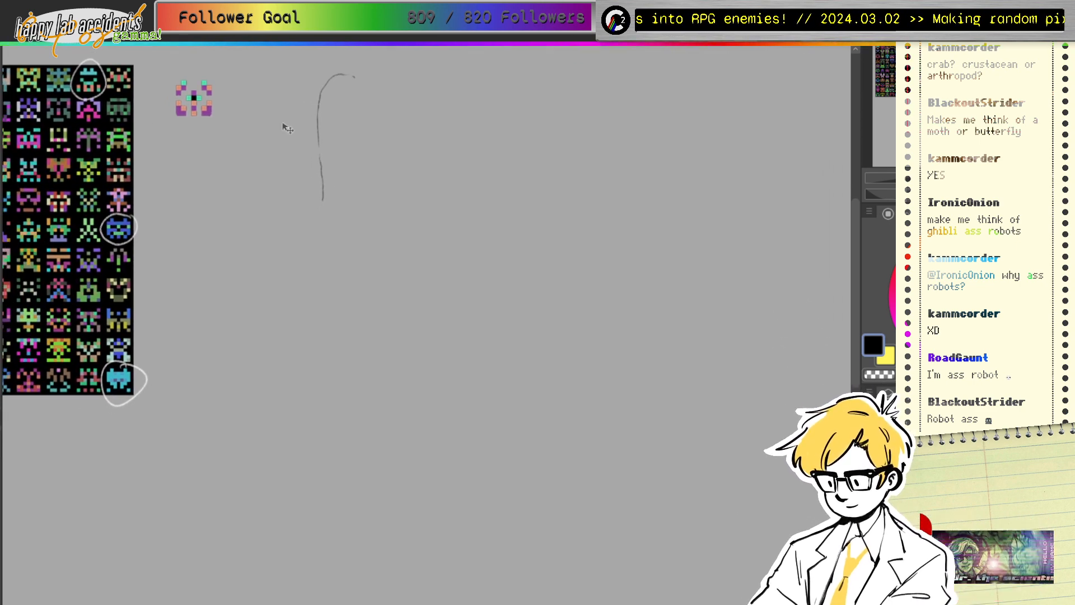
{"action": "mouse_move", "coordinate": [283, 125]}
{"action": "left_mouse_down"}
{"action": "mouse_move", "coordinate": [352, 372]}
{"action": "mouse_move", "coordinate": [330, 294]}
{"action": "mouse_move", "coordinate": [341, 239]}
{"action": "mouse_move", "coordinate": [366, 246]}
{"action": "left_mouse_up"}
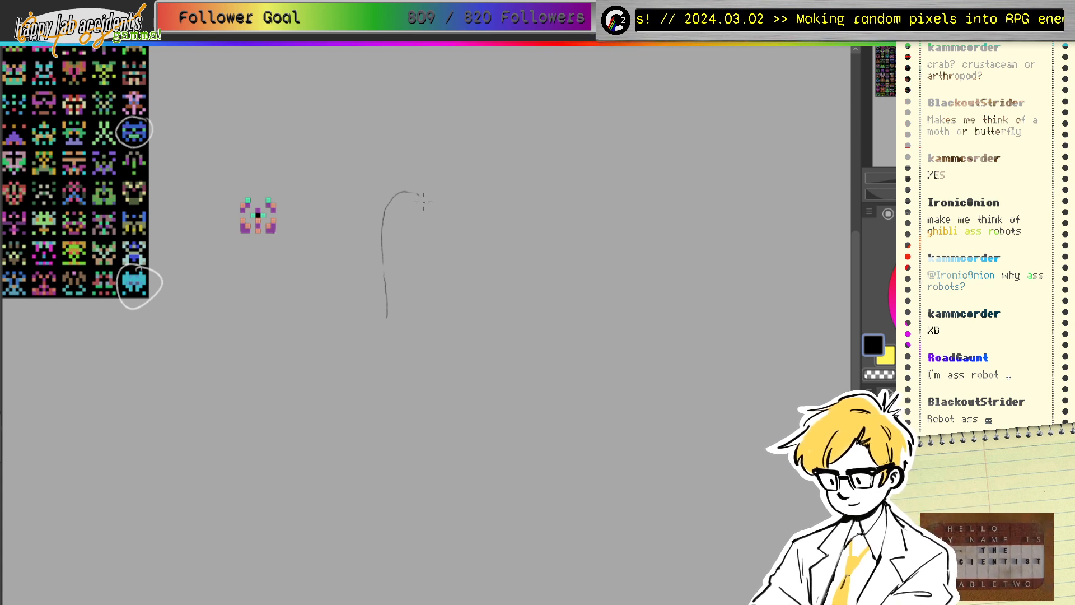
{"action": "mouse_move", "coordinate": [429, 217]}
{"action": "left_mouse_down"}
{"action": "mouse_move", "coordinate": [432, 255]}
{"action": "mouse_move", "coordinate": [371, 242]}
{"action": "mouse_move", "coordinate": [370, 262]}
{"action": "mouse_move", "coordinate": [386, 269]}
{"action": "mouse_move", "coordinate": [379, 234]}
{"action": "mouse_move", "coordinate": [366, 247]}
{"action": "mouse_move", "coordinate": [372, 261]}
{"action": "mouse_move", "coordinate": [387, 259]}
{"action": "mouse_move", "coordinate": [375, 237]}
{"action": "mouse_move", "coordinate": [389, 236]}
{"action": "mouse_move", "coordinate": [365, 248]}
{"action": "mouse_move", "coordinate": [386, 262]}
{"action": "mouse_move", "coordinate": [426, 231]}
{"action": "mouse_move", "coordinate": [424, 261]}
{"action": "mouse_move", "coordinate": [442, 230]}
{"action": "mouse_move", "coordinate": [420, 254]}
{"action": "mouse_move", "coordinate": [444, 256]}
{"action": "mouse_move", "coordinate": [441, 232]}
{"action": "mouse_move", "coordinate": [433, 289]}
{"action": "left_mouse_up"}
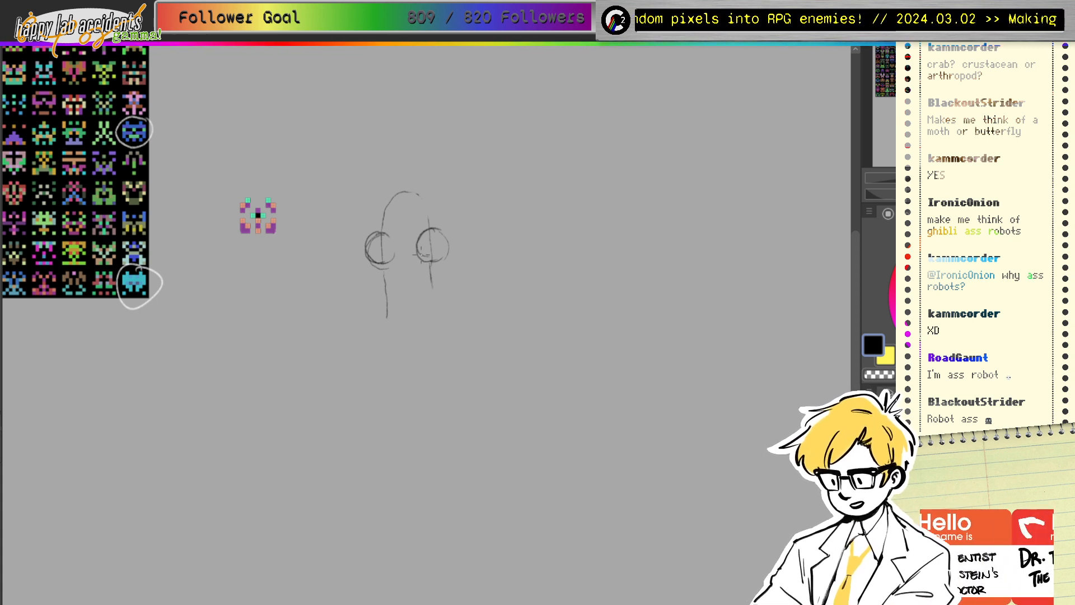
{"action": "mouse_move", "coordinate": [368, 351]}
{"action": "left_mouse_down"}
{"action": "mouse_move", "coordinate": [378, 331]}
{"action": "mouse_move", "coordinate": [368, 301]}
{"action": "mouse_move", "coordinate": [335, 302]}
{"action": "mouse_move", "coordinate": [335, 282]}
{"action": "mouse_move", "coordinate": [299, 264]}
{"action": "mouse_move", "coordinate": [287, 277]}
{"action": "mouse_move", "coordinate": [350, 294]}
{"action": "mouse_move", "coordinate": [296, 288]}
{"action": "mouse_move", "coordinate": [313, 279]}
{"action": "mouse_move", "coordinate": [356, 323]}
{"action": "left_mouse_up"}
{"action": "left_click_drag", "start_coordinate": [456, 349], "coordinate": [436, 314]}
{"action": "left_click_drag", "start_coordinate": [447, 296], "coordinate": [470, 286]}
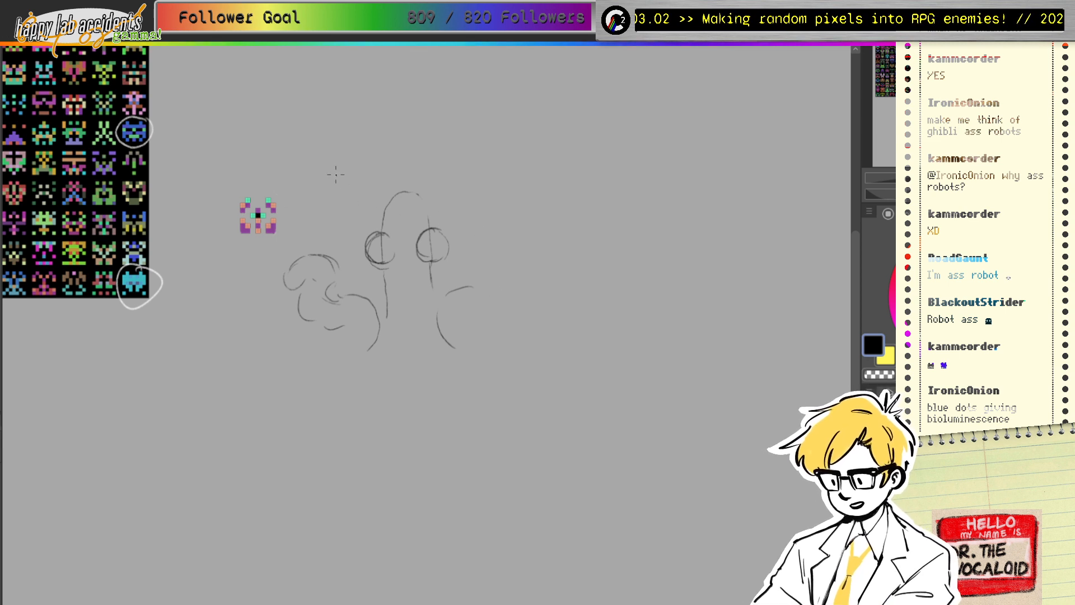
{"action": "left_click_drag", "start_coordinate": [347, 178], "coordinate": [340, 176]}
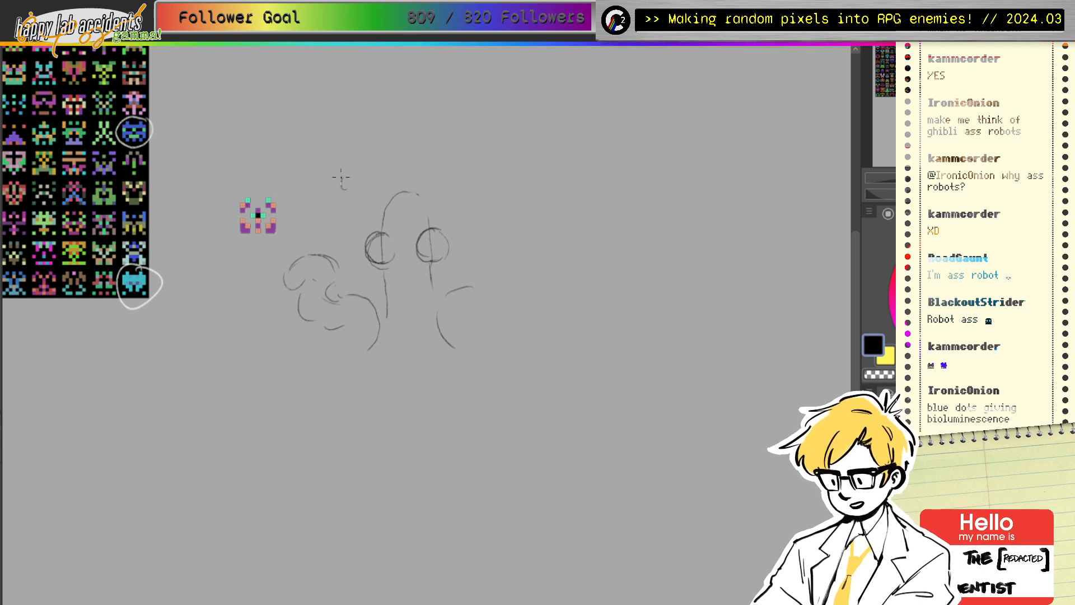
{"action": "mouse_move", "coordinate": [458, 173]}
{"action": "left_mouse_down"}
{"action": "mouse_move", "coordinate": [461, 186]}
{"action": "mouse_move", "coordinate": [460, 173]}
{"action": "left_mouse_up"}
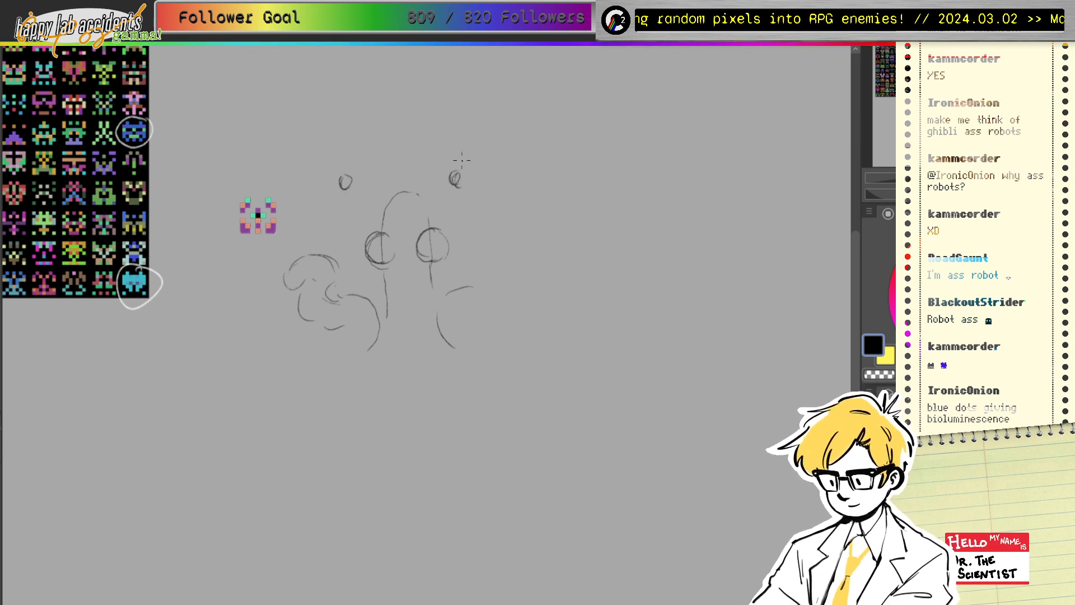
Step: Erase the large eye circles, central lines, stalk line and inner curls
{"action": "key", "text": "e"}
{"action": "mouse_move", "coordinate": [378, 257]}
{"action": "left_mouse_down"}
{"action": "mouse_move", "coordinate": [377, 247]}
{"action": "mouse_move", "coordinate": [383, 268]}
{"action": "left_mouse_up"}
{"action": "left_click_drag", "start_coordinate": [412, 192], "coordinate": [384, 222]}
{"action": "left_click_drag", "start_coordinate": [430, 225], "coordinate": [431, 278]}
{"action": "mouse_move", "coordinate": [384, 284]}
{"action": "left_mouse_down"}
{"action": "mouse_move", "coordinate": [385, 275]}
{"action": "mouse_move", "coordinate": [386, 317]}
{"action": "left_mouse_up"}
{"action": "left_click_drag", "start_coordinate": [427, 267], "coordinate": [432, 287]}
{"action": "mouse_move", "coordinate": [330, 287]}
{"action": "left_mouse_down"}
{"action": "mouse_move", "coordinate": [324, 300]}
{"action": "mouse_move", "coordinate": [345, 302]}
{"action": "left_mouse_up"}
Step: Add curls and a joining line to the left shape and darken the right shape's arc
{"action": "key", "text": "p"}
{"action": "mouse_move", "coordinate": [330, 259]}
{"action": "left_mouse_down"}
{"action": "mouse_move", "coordinate": [339, 294]}
{"action": "mouse_move", "coordinate": [338, 265]}
{"action": "mouse_move", "coordinate": [327, 294]}
{"action": "mouse_move", "coordinate": [308, 290]}
{"action": "mouse_move", "coordinate": [299, 309]}
{"action": "mouse_move", "coordinate": [316, 282]}
{"action": "left_mouse_up"}
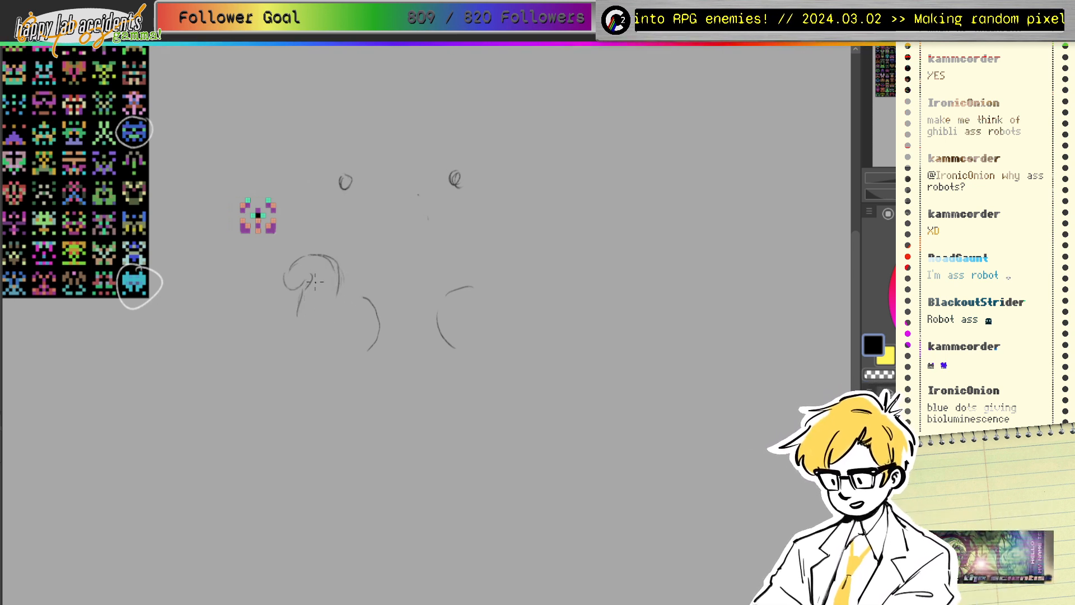
{"action": "left_click_drag", "start_coordinate": [300, 327], "coordinate": [312, 340]}
{"action": "left_click_drag", "start_coordinate": [337, 296], "coordinate": [363, 298]}
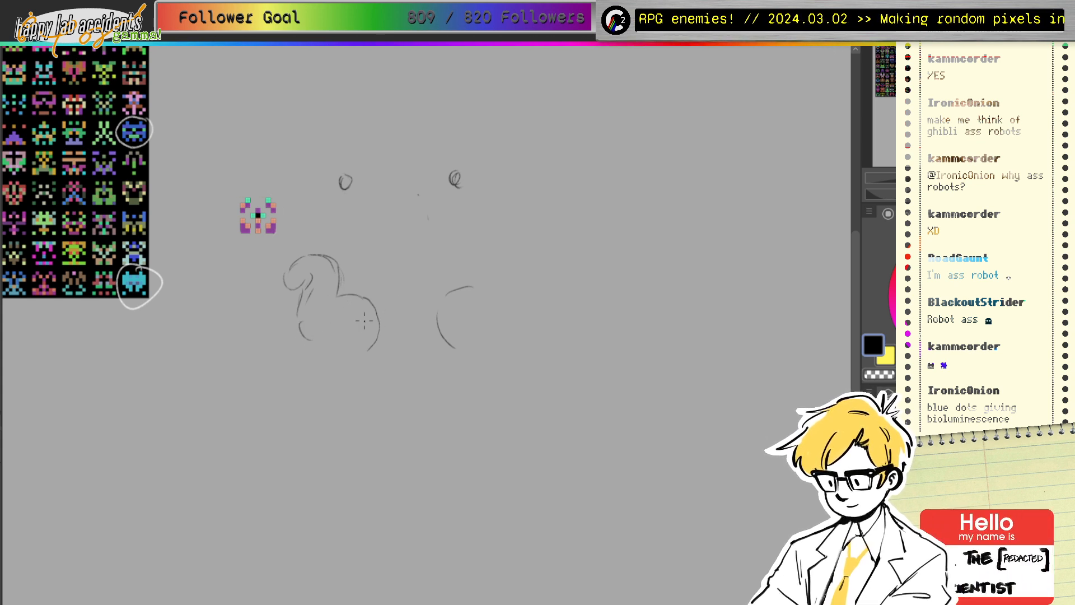
{"action": "left_click_drag", "start_coordinate": [296, 316], "coordinate": [298, 331]}
{"action": "mouse_move", "coordinate": [450, 341]}
{"action": "left_mouse_down"}
{"action": "mouse_move", "coordinate": [444, 306]}
{"action": "mouse_move", "coordinate": [503, 242]}
{"action": "mouse_move", "coordinate": [524, 248]}
{"action": "mouse_move", "coordinate": [444, 314]}
{"action": "mouse_move", "coordinate": [272, 301]}
{"action": "mouse_move", "coordinate": [329, 290]}
{"action": "mouse_move", "coordinate": [329, 324]}
{"action": "left_mouse_up"}
{"action": "key", "text": "e"}
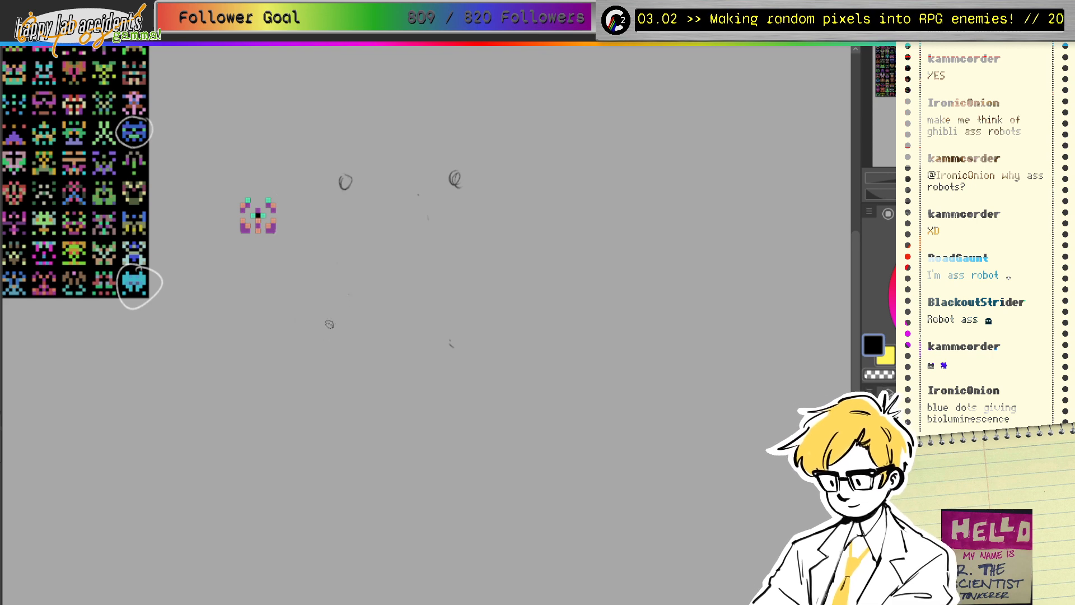
Step: Sketch two tentacles hanging below the eyes, extending down to the left and right
{"action": "key", "text": "p"}
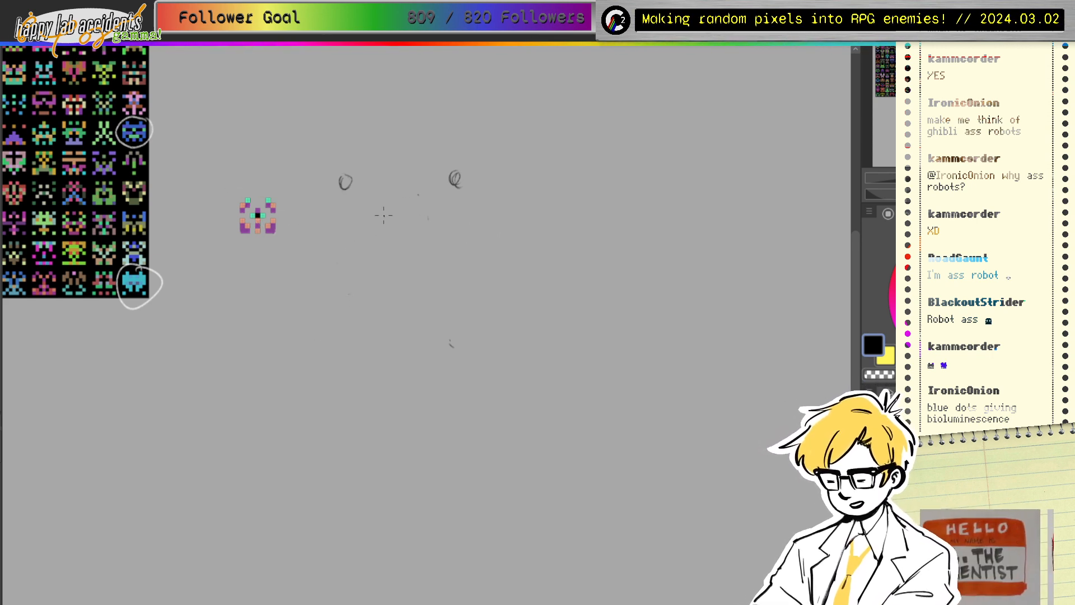
{"action": "mouse_move", "coordinate": [279, 309]}
{"action": "left_mouse_down"}
{"action": "mouse_move", "coordinate": [466, 284]}
{"action": "mouse_move", "coordinate": [531, 299]}
{"action": "mouse_move", "coordinate": [371, 344]}
{"action": "mouse_move", "coordinate": [296, 308]}
{"action": "left_mouse_up"}
{"action": "key", "text": "ctrl+z"}
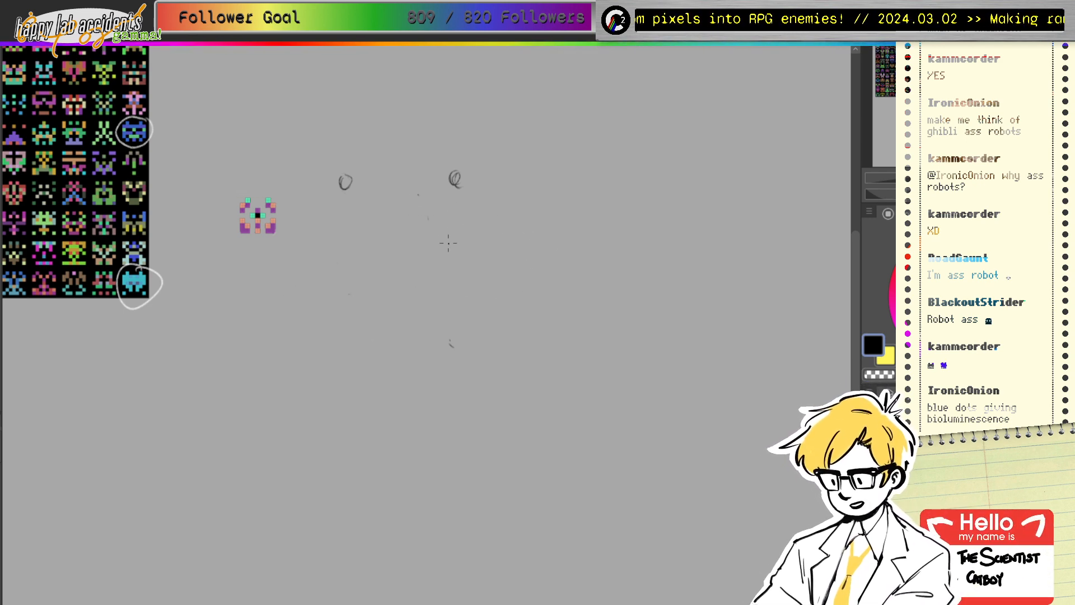
{"action": "mouse_move", "coordinate": [354, 180]}
{"action": "left_mouse_down"}
{"action": "mouse_move", "coordinate": [356, 220]}
{"action": "mouse_move", "coordinate": [346, 191]}
{"action": "mouse_move", "coordinate": [349, 209]}
{"action": "mouse_move", "coordinate": [315, 236]}
{"action": "mouse_move", "coordinate": [297, 262]}
{"action": "left_mouse_up"}
{"action": "mouse_move", "coordinate": [362, 222]}
{"action": "left_mouse_down"}
{"action": "mouse_move", "coordinate": [334, 241]}
{"action": "mouse_move", "coordinate": [297, 304]}
{"action": "mouse_move", "coordinate": [276, 303]}
{"action": "mouse_move", "coordinate": [281, 291]}
{"action": "left_mouse_up"}
{"action": "left_click_drag", "start_coordinate": [453, 182], "coordinate": [441, 222]}
{"action": "mouse_move", "coordinate": [459, 186]}
{"action": "left_mouse_down"}
{"action": "mouse_move", "coordinate": [448, 221]}
{"action": "mouse_move", "coordinate": [479, 257]}
{"action": "mouse_move", "coordinate": [483, 239]}
{"action": "mouse_move", "coordinate": [519, 258]}
{"action": "left_mouse_up"}
{"action": "left_click_drag", "start_coordinate": [494, 260], "coordinate": [502, 281]}
{"action": "left_click_drag", "start_coordinate": [507, 299], "coordinate": [529, 309]}
{"action": "left_click_drag", "start_coordinate": [518, 255], "coordinate": [541, 292]}
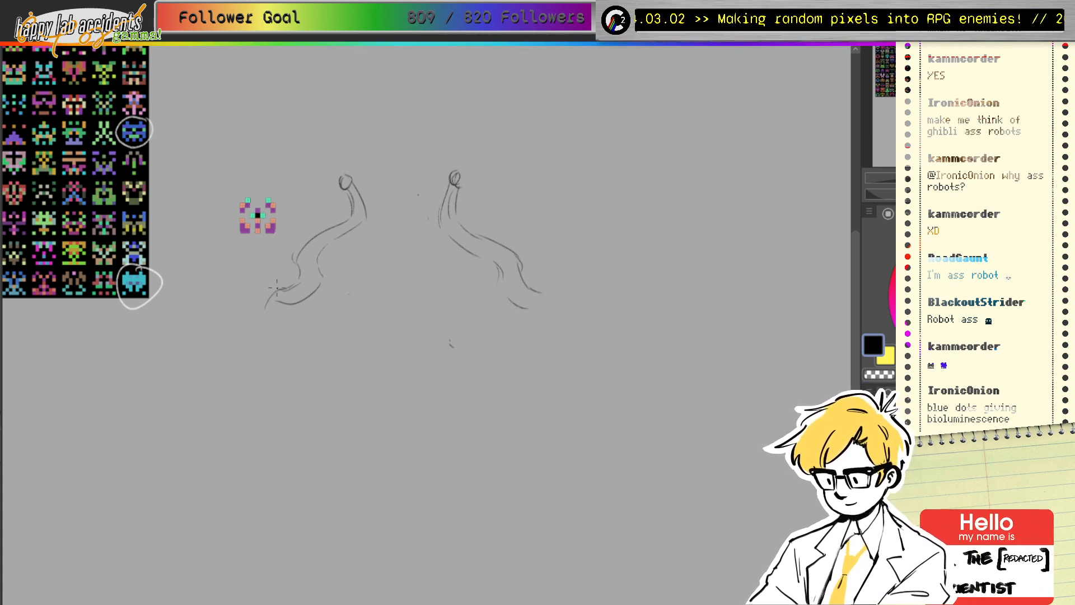
Step: Curl both tentacles' lower ends, arching the left curl and filling out the right one
{"action": "mouse_move", "coordinate": [279, 288]}
{"action": "left_mouse_down"}
{"action": "mouse_move", "coordinate": [291, 332]}
{"action": "mouse_move", "coordinate": [289, 311]}
{"action": "mouse_move", "coordinate": [305, 335]}
{"action": "left_mouse_up"}
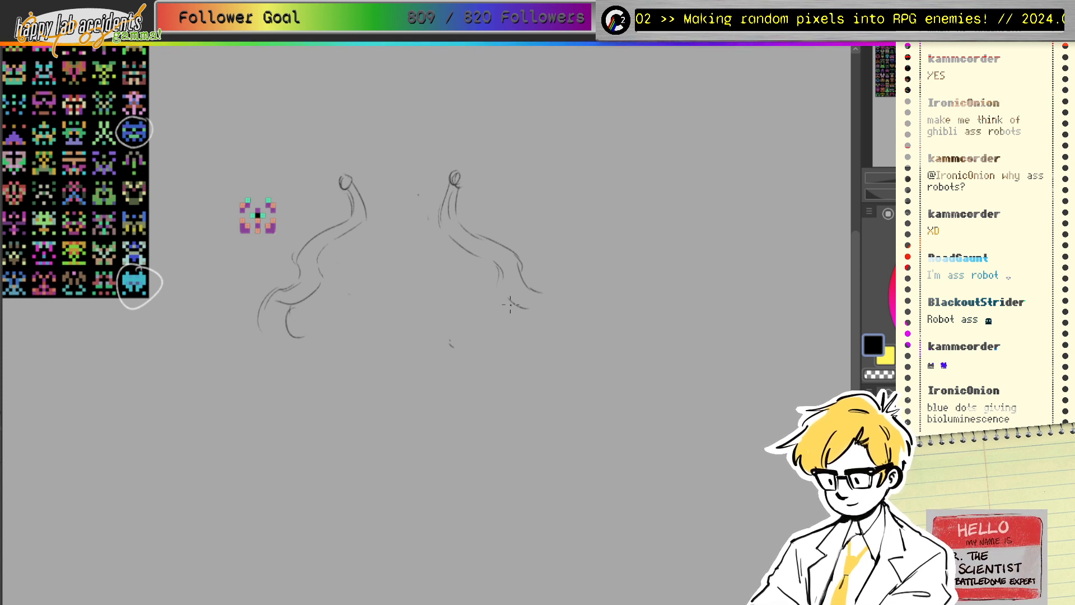
{"action": "mouse_move", "coordinate": [522, 307]}
{"action": "left_mouse_down"}
{"action": "mouse_move", "coordinate": [540, 291]}
{"action": "mouse_move", "coordinate": [558, 315]}
{"action": "left_mouse_up"}
{"action": "mouse_move", "coordinate": [293, 318]}
{"action": "left_mouse_down"}
{"action": "mouse_move", "coordinate": [348, 295]}
{"action": "mouse_move", "coordinate": [362, 336]}
{"action": "mouse_move", "coordinate": [364, 323]}
{"action": "mouse_move", "coordinate": [357, 349]}
{"action": "left_mouse_up"}
{"action": "mouse_move", "coordinate": [258, 324]}
{"action": "left_mouse_down"}
{"action": "mouse_move", "coordinate": [307, 366]}
{"action": "mouse_move", "coordinate": [359, 344]}
{"action": "left_mouse_up"}
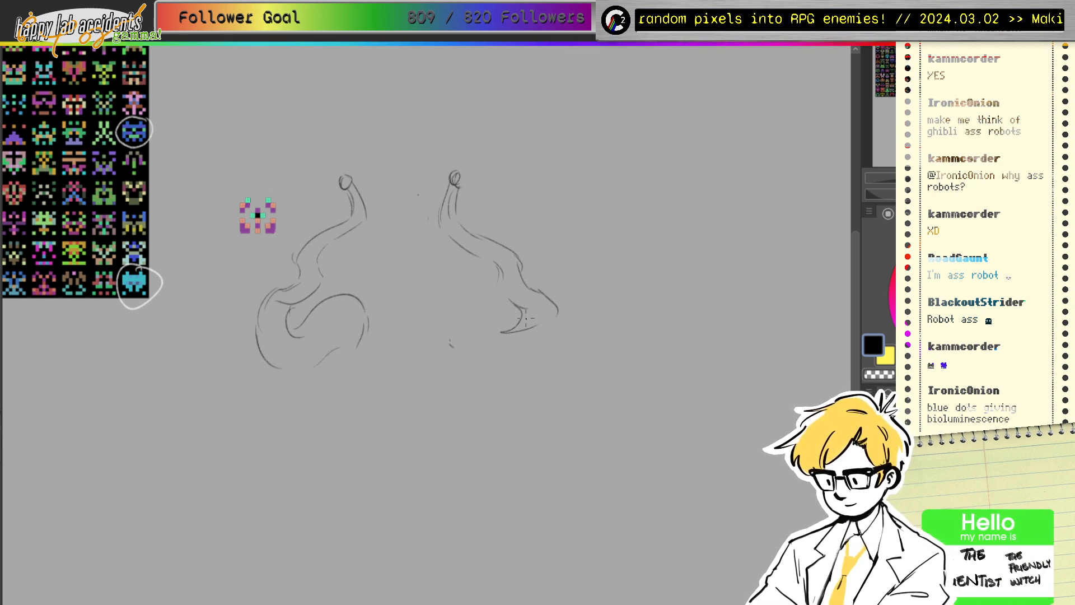
{"action": "mouse_move", "coordinate": [507, 327]}
{"action": "left_mouse_down"}
{"action": "mouse_move", "coordinate": [467, 295]}
{"action": "mouse_move", "coordinate": [434, 346]}
{"action": "mouse_move", "coordinate": [491, 311]}
{"action": "mouse_move", "coordinate": [514, 339]}
{"action": "mouse_move", "coordinate": [466, 338]}
{"action": "mouse_move", "coordinate": [533, 350]}
{"action": "mouse_move", "coordinate": [551, 316]}
{"action": "left_mouse_up"}
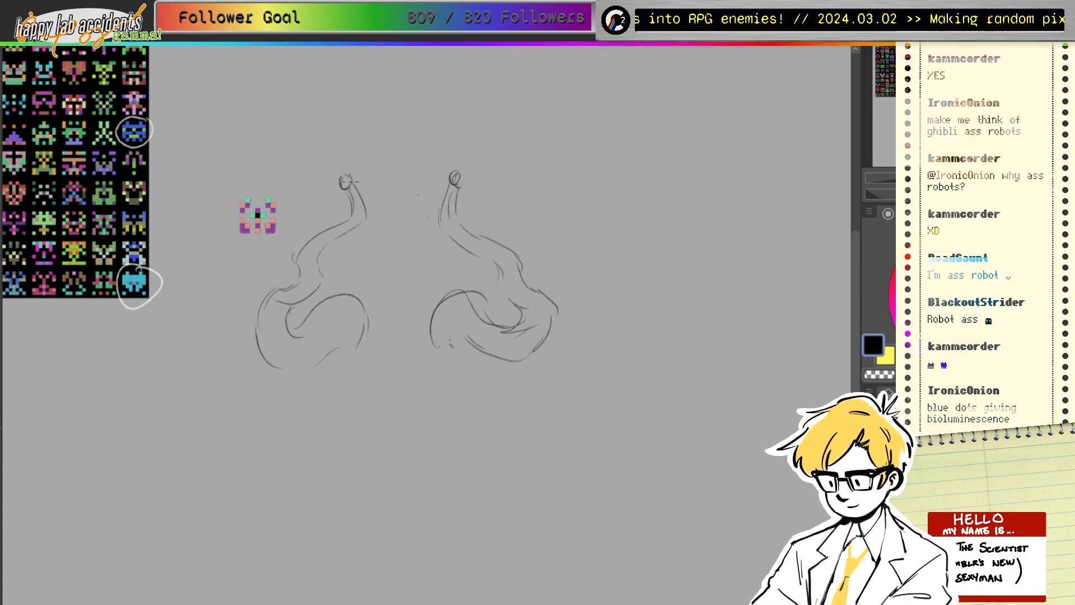
Step: Add spark marks around both tip circles and outline the top of the head
{"action": "left_click_drag", "start_coordinate": [347, 181], "coordinate": [345, 186]}
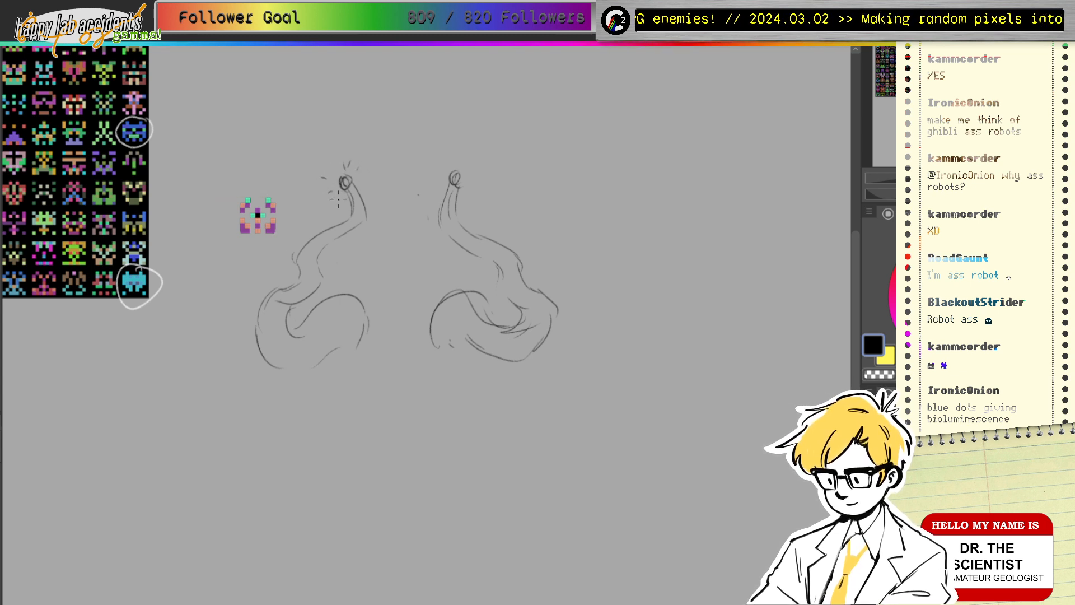
{"action": "left_click_drag", "start_coordinate": [336, 197], "coordinate": [330, 203]}
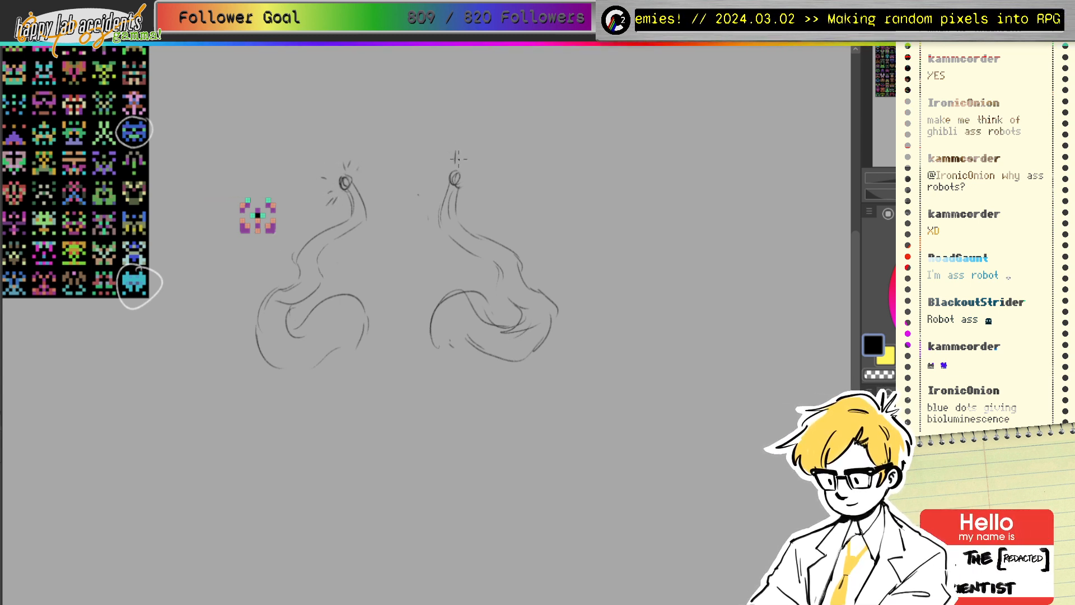
{"action": "left_click_drag", "start_coordinate": [457, 162], "coordinate": [462, 152]}
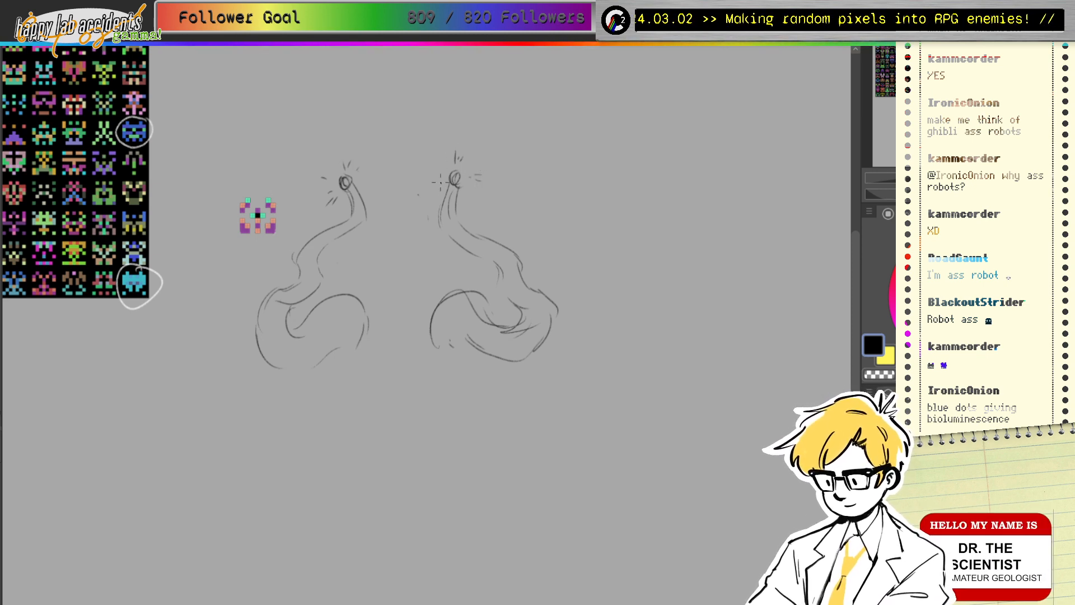
{"action": "left_click_drag", "start_coordinate": [439, 183], "coordinate": [429, 190]}
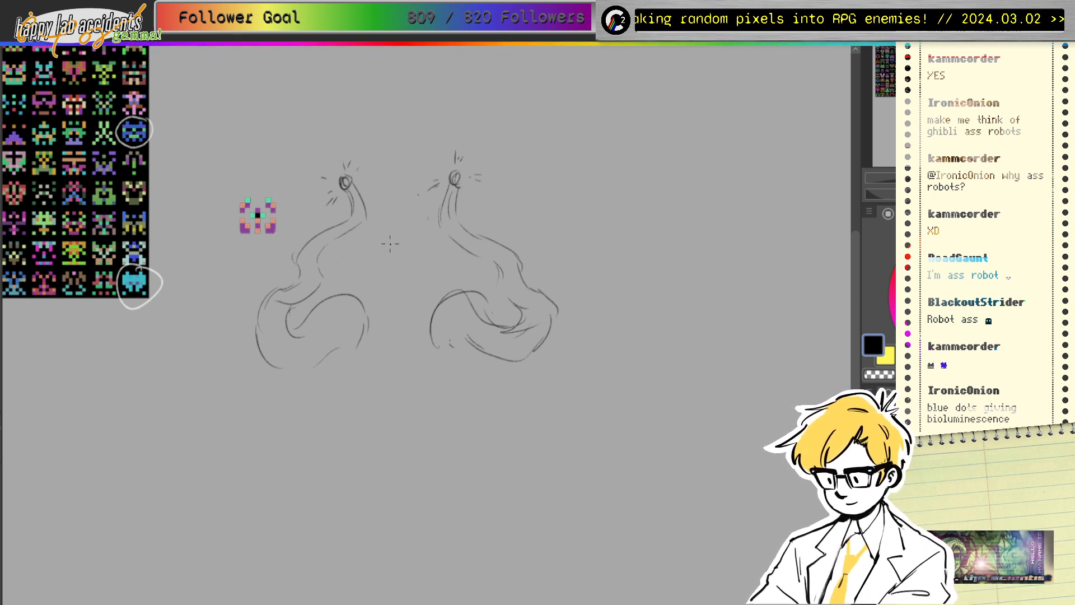
{"action": "mouse_move", "coordinate": [367, 258]}
{"action": "left_mouse_down"}
{"action": "mouse_move", "coordinate": [396, 217]}
{"action": "mouse_move", "coordinate": [377, 223]}
{"action": "mouse_move", "coordinate": [422, 227]}
{"action": "mouse_move", "coordinate": [409, 216]}
{"action": "mouse_move", "coordinate": [428, 252]}
{"action": "left_mouse_up"}
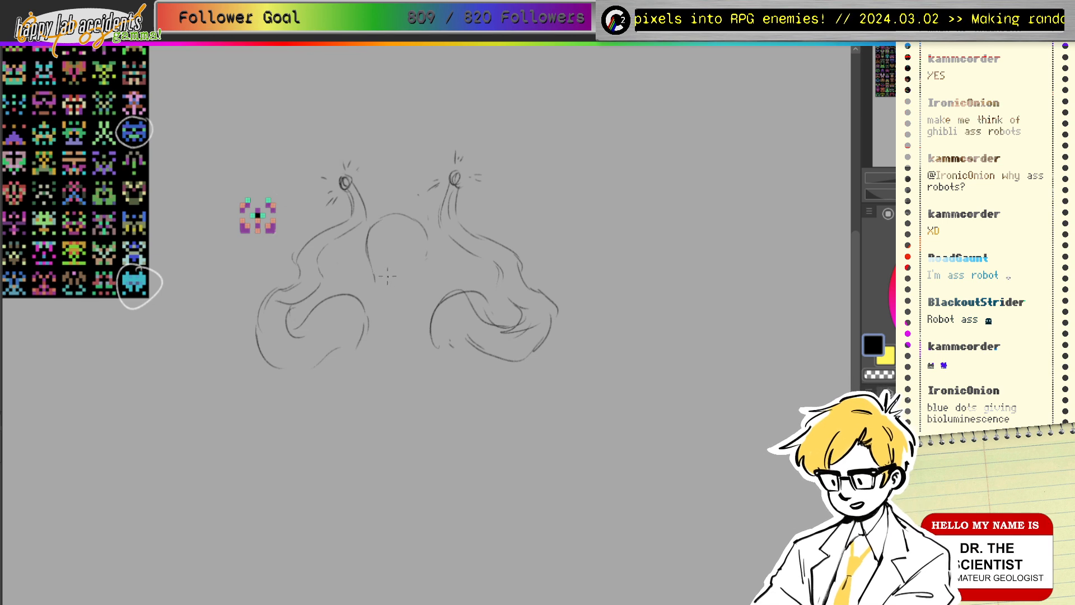
Step: Draw the head's sides with two ovals and hatch the face between them
{"action": "mouse_move", "coordinate": [367, 262]}
{"action": "left_mouse_down"}
{"action": "mouse_move", "coordinate": [365, 281]}
{"action": "mouse_move", "coordinate": [376, 282]}
{"action": "left_mouse_up"}
{"action": "mouse_move", "coordinate": [424, 255]}
{"action": "left_mouse_down"}
{"action": "mouse_move", "coordinate": [421, 278]}
{"action": "mouse_move", "coordinate": [434, 270]}
{"action": "left_mouse_up"}
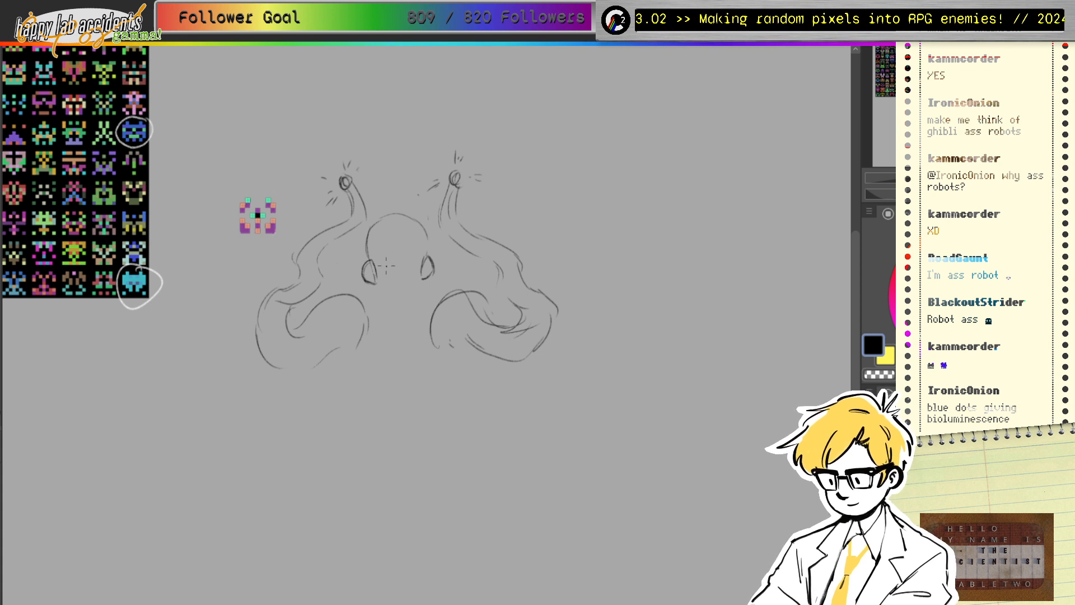
{"action": "mouse_move", "coordinate": [386, 266]}
{"action": "left_mouse_down"}
{"action": "mouse_move", "coordinate": [393, 259]}
{"action": "mouse_move", "coordinate": [381, 274]}
{"action": "mouse_move", "coordinate": [400, 260]}
{"action": "mouse_move", "coordinate": [387, 278]}
{"action": "left_mouse_up"}
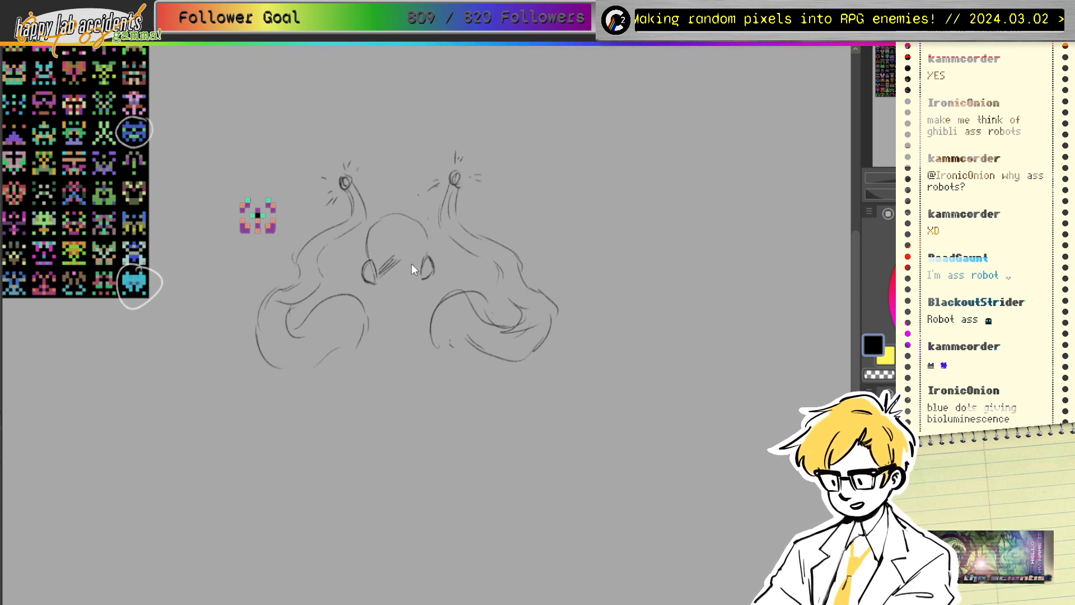
{"action": "left_click_drag", "start_coordinate": [386, 252], "coordinate": [375, 265]}
{"action": "mouse_move", "coordinate": [388, 253]}
{"action": "left_mouse_down"}
{"action": "mouse_move", "coordinate": [382, 262]}
{"action": "mouse_move", "coordinate": [396, 274]}
{"action": "left_mouse_up"}
{"action": "mouse_move", "coordinate": [417, 257]}
{"action": "left_mouse_down"}
{"action": "mouse_move", "coordinate": [377, 288]}
{"action": "mouse_move", "coordinate": [368, 320]}
{"action": "left_mouse_up"}
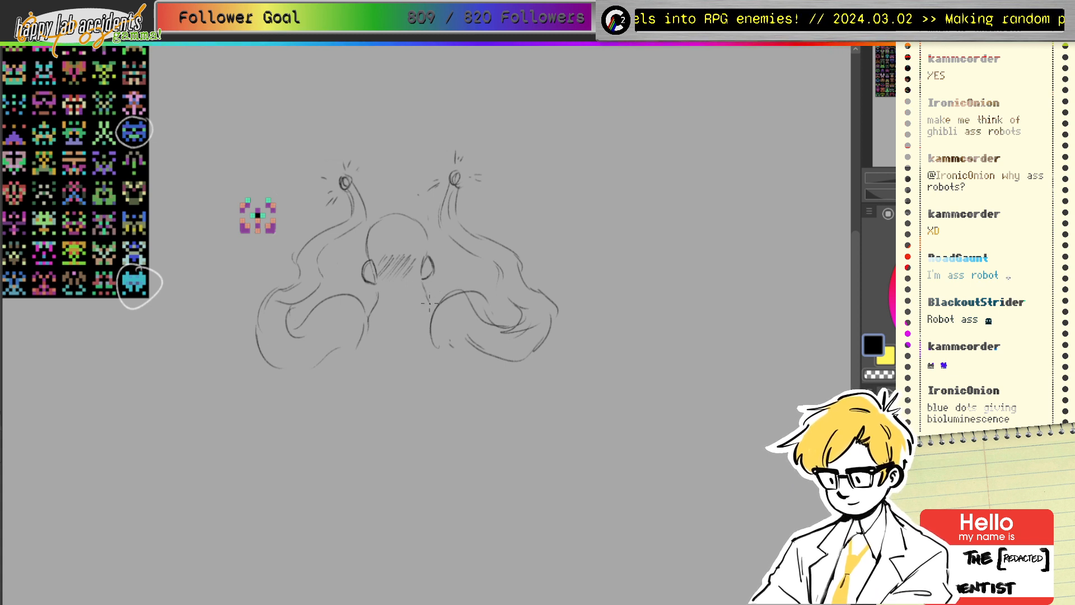
{"action": "left_click_drag", "start_coordinate": [422, 286], "coordinate": [432, 331]}
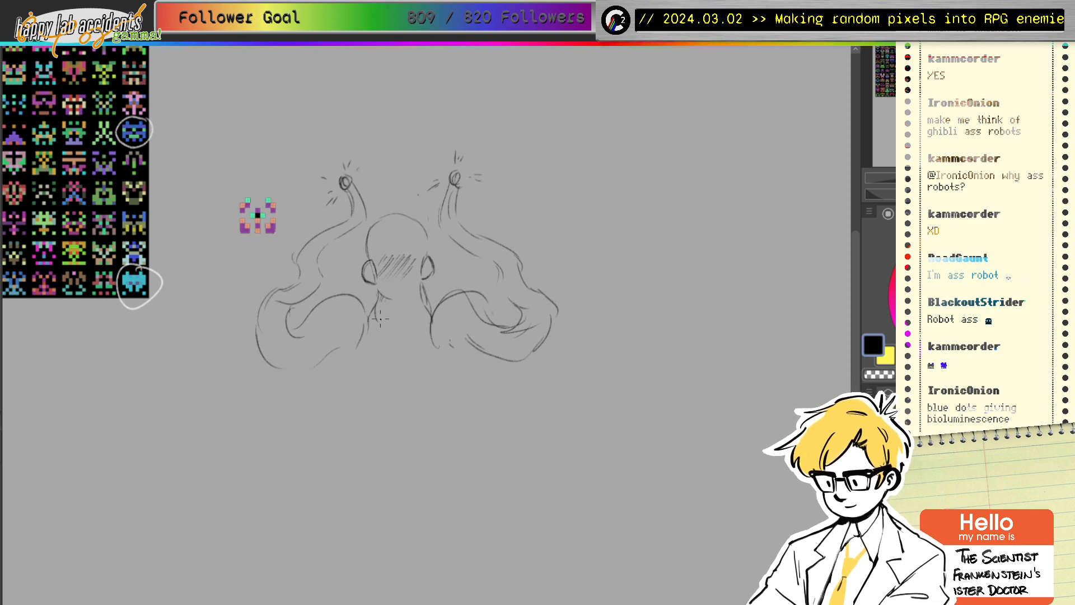
Step: Draw the neck below the ovals, erase it, and redraw it extending downward
{"action": "mouse_move", "coordinate": [377, 299]}
{"action": "left_mouse_down"}
{"action": "mouse_move", "coordinate": [383, 330]}
{"action": "mouse_move", "coordinate": [428, 323]}
{"action": "left_mouse_up"}
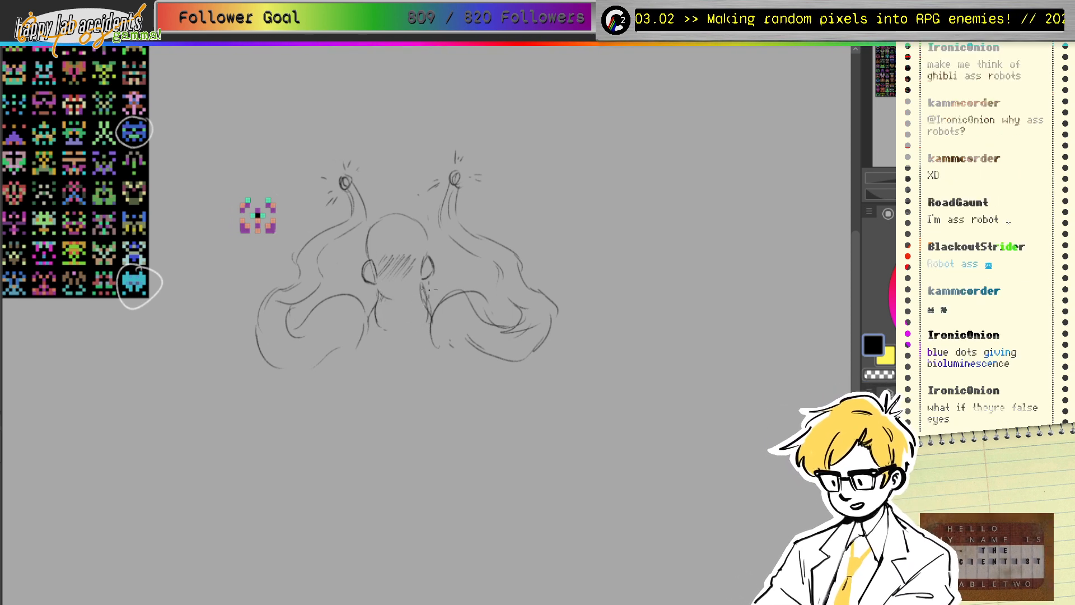
{"action": "key", "text": "e"}
{"action": "mouse_move", "coordinate": [424, 291]}
{"action": "left_mouse_down"}
{"action": "mouse_move", "coordinate": [423, 325]}
{"action": "mouse_move", "coordinate": [371, 305]}
{"action": "mouse_move", "coordinate": [380, 328]}
{"action": "mouse_move", "coordinate": [385, 309]}
{"action": "mouse_move", "coordinate": [379, 330]}
{"action": "left_mouse_up"}
{"action": "key", "text": "p"}
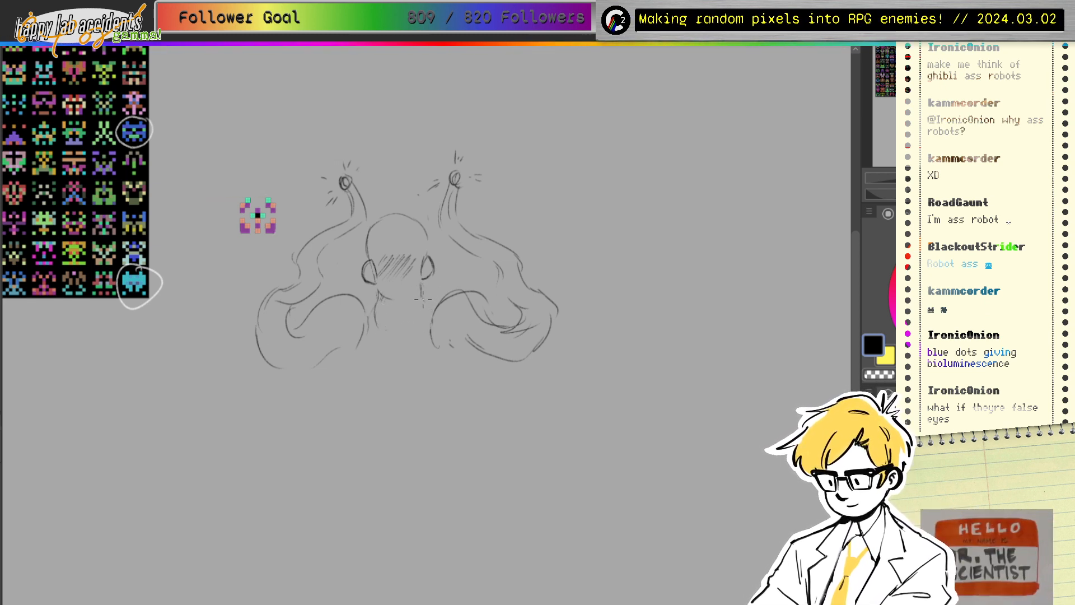
{"action": "mouse_move", "coordinate": [423, 300]}
{"action": "left_mouse_down"}
{"action": "mouse_move", "coordinate": [427, 321]}
{"action": "mouse_move", "coordinate": [415, 332]}
{"action": "left_mouse_up"}
{"action": "mouse_move", "coordinate": [374, 301]}
{"action": "left_mouse_down"}
{"action": "mouse_move", "coordinate": [376, 329]}
{"action": "mouse_move", "coordinate": [378, 317]}
{"action": "mouse_move", "coordinate": [420, 343]}
{"action": "mouse_move", "coordinate": [377, 332]}
{"action": "mouse_move", "coordinate": [373, 357]}
{"action": "left_mouse_up"}
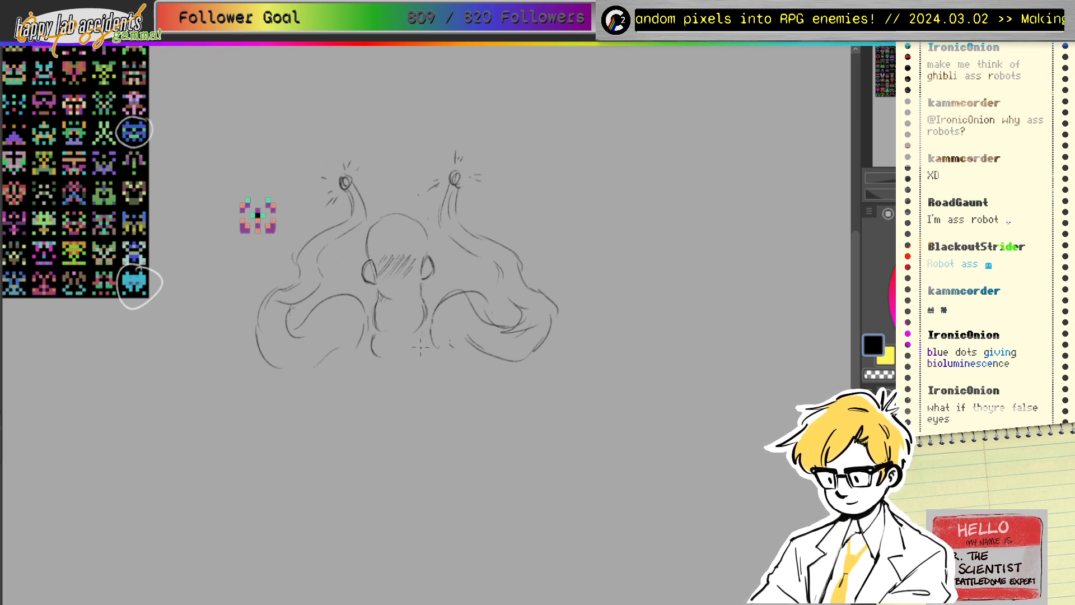
{"action": "mouse_move", "coordinate": [433, 335]}
{"action": "left_mouse_down"}
{"action": "mouse_move", "coordinate": [366, 348]}
{"action": "mouse_move", "coordinate": [369, 323]}
{"action": "mouse_move", "coordinate": [373, 353]}
{"action": "mouse_move", "coordinate": [331, 354]}
{"action": "mouse_move", "coordinate": [350, 373]}
{"action": "left_mouse_up"}
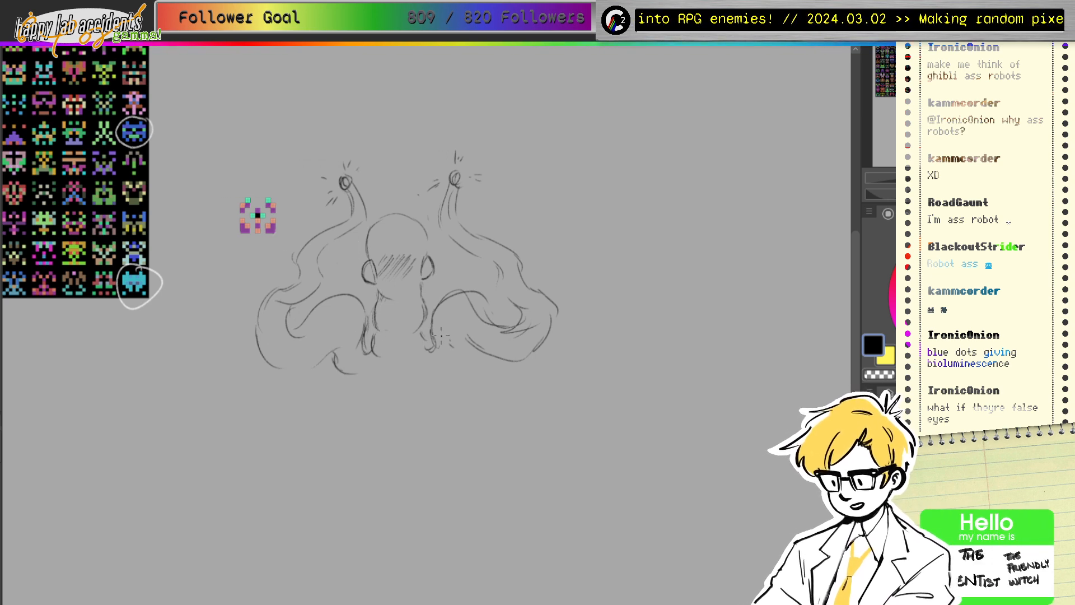
{"action": "mouse_move", "coordinate": [433, 372]}
{"action": "left_mouse_down"}
{"action": "mouse_move", "coordinate": [455, 364]}
{"action": "mouse_move", "coordinate": [472, 345]}
{"action": "left_mouse_up"}
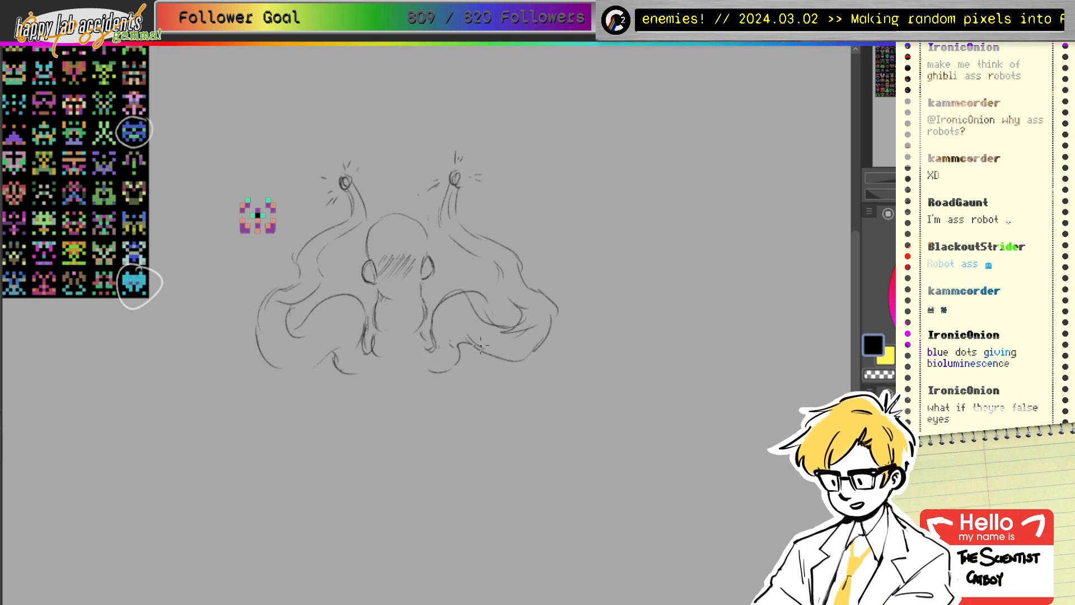
{"action": "left_click_drag", "start_coordinate": [289, 197], "coordinate": [278, 225]}
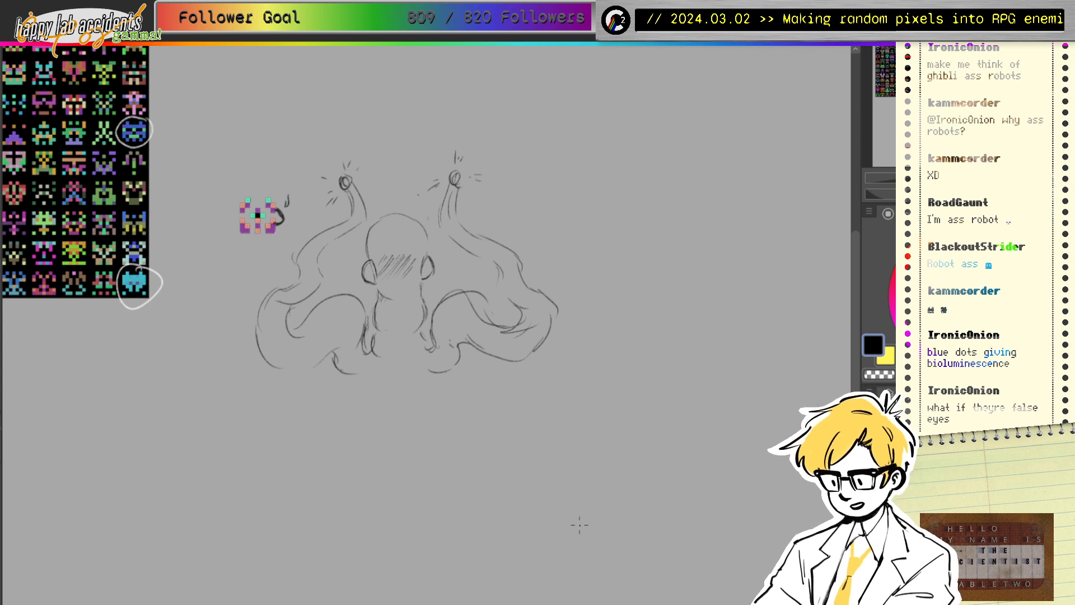
Step: Darken both ovals' outlines and erase the right eye-stalk's tip
{"action": "left_click_drag", "start_coordinate": [424, 259], "coordinate": [423, 279]}
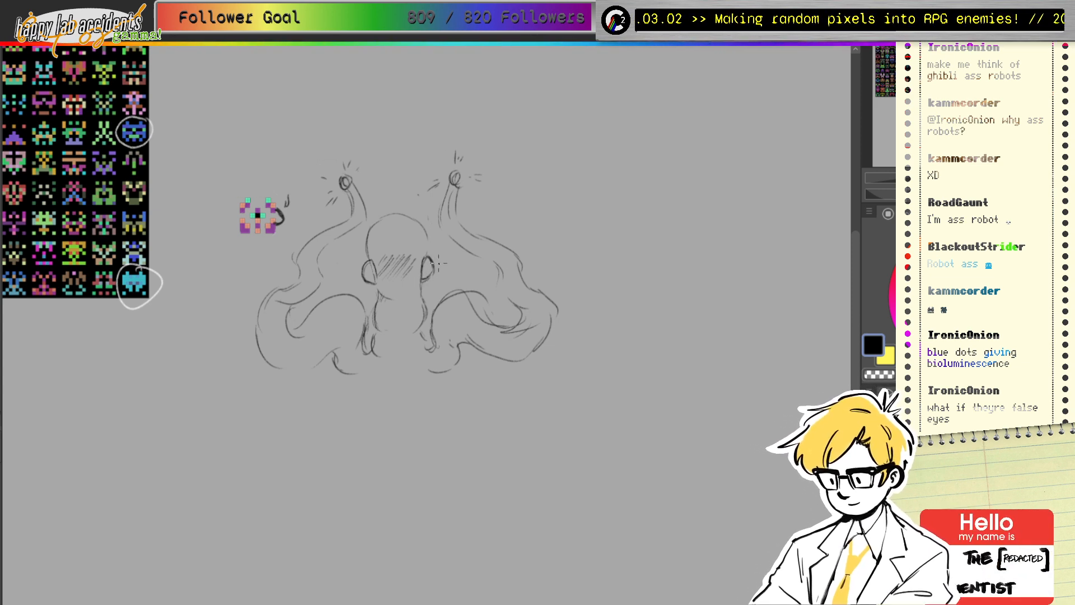
{"action": "mouse_move", "coordinate": [432, 271]}
{"action": "left_mouse_down"}
{"action": "mouse_move", "coordinate": [425, 281]}
{"action": "mouse_move", "coordinate": [425, 270]}
{"action": "mouse_move", "coordinate": [369, 278]}
{"action": "left_mouse_up"}
{"action": "left_click_drag", "start_coordinate": [373, 271], "coordinate": [371, 282]}
{"action": "left_click_drag", "start_coordinate": [364, 262], "coordinate": [372, 275]}
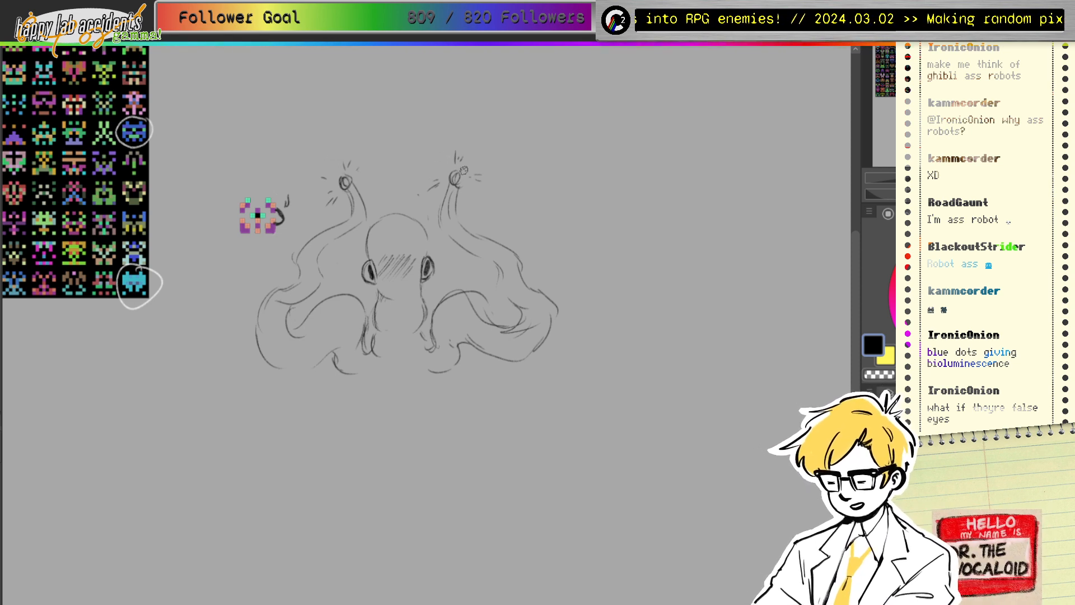
{"action": "mouse_move", "coordinate": [451, 169]}
{"action": "left_mouse_down"}
{"action": "mouse_move", "coordinate": [446, 219]}
{"action": "mouse_move", "coordinate": [462, 194]}
{"action": "mouse_move", "coordinate": [455, 173]}
{"action": "mouse_move", "coordinate": [450, 228]}
{"action": "mouse_move", "coordinate": [455, 195]}
{"action": "mouse_move", "coordinate": [451, 235]}
{"action": "left_mouse_up"}
{"action": "key", "text": "p"}
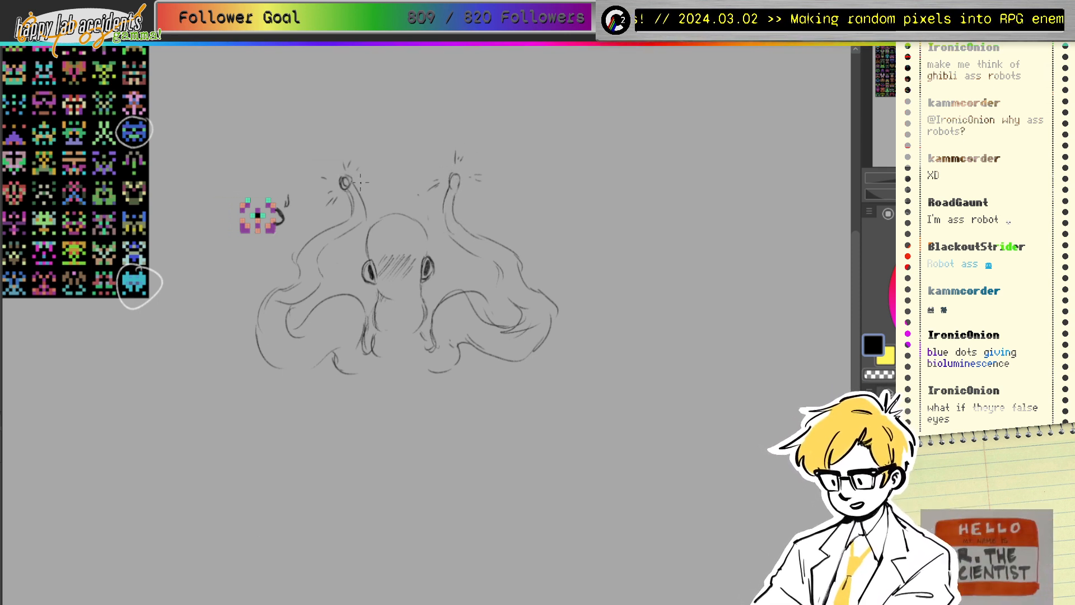
Step: Erase both eye-stalks and most of the left and right tentacles
{"action": "key", "text": "e"}
{"action": "mouse_move", "coordinate": [354, 182]}
{"action": "left_mouse_down"}
{"action": "mouse_move", "coordinate": [331, 198]}
{"action": "mouse_move", "coordinate": [362, 185]}
{"action": "mouse_move", "coordinate": [350, 226]}
{"action": "mouse_move", "coordinate": [305, 262]}
{"action": "mouse_move", "coordinate": [302, 253]}
{"action": "mouse_move", "coordinate": [331, 262]}
{"action": "mouse_move", "coordinate": [295, 303]}
{"action": "left_mouse_up"}
{"action": "left_click_drag", "start_coordinate": [444, 161], "coordinate": [456, 230]}
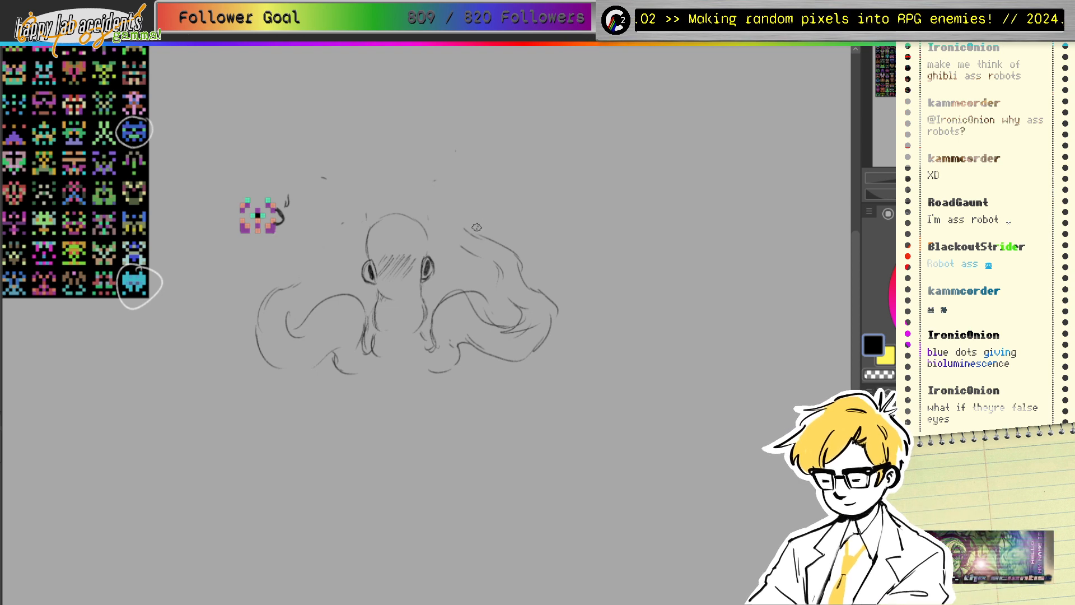
{"action": "mouse_move", "coordinate": [488, 227]}
{"action": "left_mouse_down"}
{"action": "mouse_move", "coordinate": [486, 262]}
{"action": "mouse_move", "coordinate": [514, 254]}
{"action": "mouse_move", "coordinate": [519, 308]}
{"action": "mouse_move", "coordinate": [557, 322]}
{"action": "left_mouse_up"}
{"action": "mouse_move", "coordinate": [472, 294]}
{"action": "left_mouse_down"}
{"action": "mouse_move", "coordinate": [459, 350]}
{"action": "mouse_move", "coordinate": [546, 329]}
{"action": "mouse_move", "coordinate": [435, 377]}
{"action": "mouse_move", "coordinate": [456, 276]}
{"action": "mouse_move", "coordinate": [515, 273]}
{"action": "left_mouse_up"}
{"action": "mouse_move", "coordinate": [344, 291]}
{"action": "left_mouse_down"}
{"action": "mouse_move", "coordinate": [260, 368]}
{"action": "mouse_move", "coordinate": [268, 352]}
{"action": "mouse_move", "coordinate": [347, 305]}
{"action": "mouse_move", "coordinate": [350, 340]}
{"action": "mouse_move", "coordinate": [338, 357]}
{"action": "mouse_move", "coordinate": [355, 299]}
{"action": "mouse_move", "coordinate": [362, 327]}
{"action": "mouse_move", "coordinate": [387, 350]}
{"action": "mouse_move", "coordinate": [430, 352]}
{"action": "left_mouse_up"}
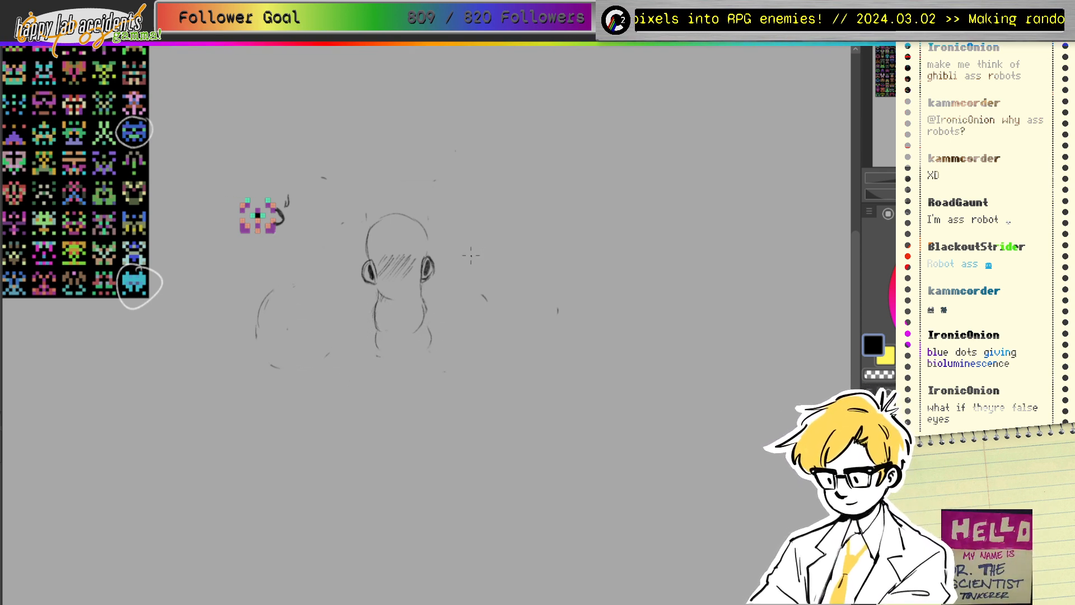
Step: Draw new low arching tentacles on both sides, each with a hooked tip
{"action": "mouse_move", "coordinate": [349, 347]}
{"action": "left_mouse_down"}
{"action": "mouse_move", "coordinate": [323, 316]}
{"action": "mouse_move", "coordinate": [290, 328]}
{"action": "mouse_move", "coordinate": [314, 304]}
{"action": "mouse_move", "coordinate": [264, 337]}
{"action": "mouse_move", "coordinate": [354, 372]}
{"action": "left_mouse_up"}
{"action": "mouse_move", "coordinate": [345, 326]}
{"action": "left_mouse_down"}
{"action": "mouse_move", "coordinate": [315, 363]}
{"action": "mouse_move", "coordinate": [335, 371]}
{"action": "left_mouse_up"}
{"action": "mouse_move", "coordinate": [462, 324]}
{"action": "left_mouse_down"}
{"action": "mouse_move", "coordinate": [480, 304]}
{"action": "mouse_move", "coordinate": [520, 300]}
{"action": "mouse_move", "coordinate": [466, 329]}
{"action": "left_mouse_up"}
{"action": "mouse_move", "coordinate": [442, 365]}
{"action": "left_mouse_down"}
{"action": "mouse_move", "coordinate": [494, 347]}
{"action": "mouse_move", "coordinate": [514, 347]}
{"action": "mouse_move", "coordinate": [493, 348]}
{"action": "mouse_move", "coordinate": [517, 349]}
{"action": "left_mouse_up"}
{"action": "left_click_drag", "start_coordinate": [520, 299], "coordinate": [560, 331]}
{"action": "mouse_move", "coordinate": [491, 352]}
{"action": "left_mouse_down"}
{"action": "mouse_move", "coordinate": [525, 346]}
{"action": "mouse_move", "coordinate": [570, 359]}
{"action": "left_mouse_up"}
{"action": "left_click_drag", "start_coordinate": [298, 308], "coordinate": [330, 308]}
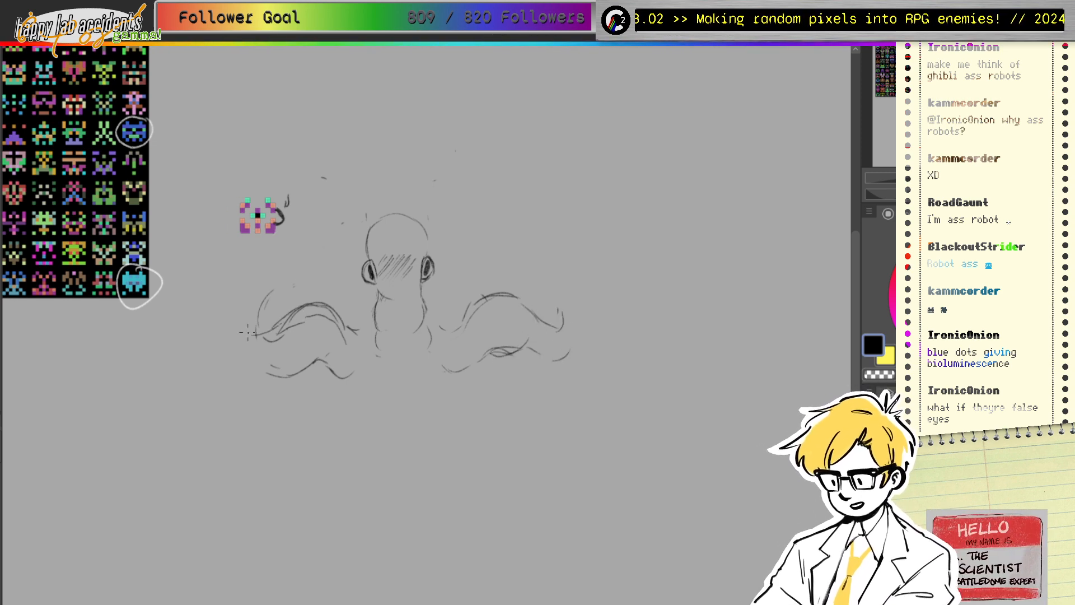
{"action": "mouse_move", "coordinate": [265, 370]}
{"action": "left_mouse_down"}
{"action": "mouse_move", "coordinate": [255, 363]}
{"action": "mouse_move", "coordinate": [269, 294]}
{"action": "left_mouse_up"}
Step: Erase the left tentacle's tip lines, darken the right tentacle's lower curve and redraw its tip
{"action": "key", "text": "e"}
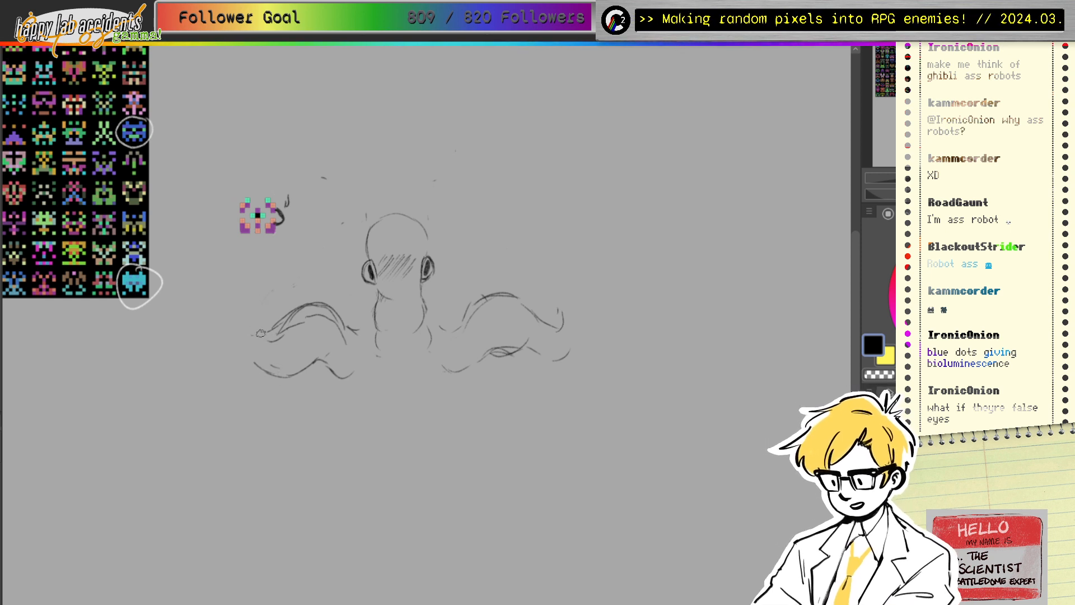
{"action": "left_click_drag", "start_coordinate": [269, 337], "coordinate": [283, 337]}
{"action": "key", "text": "e"}
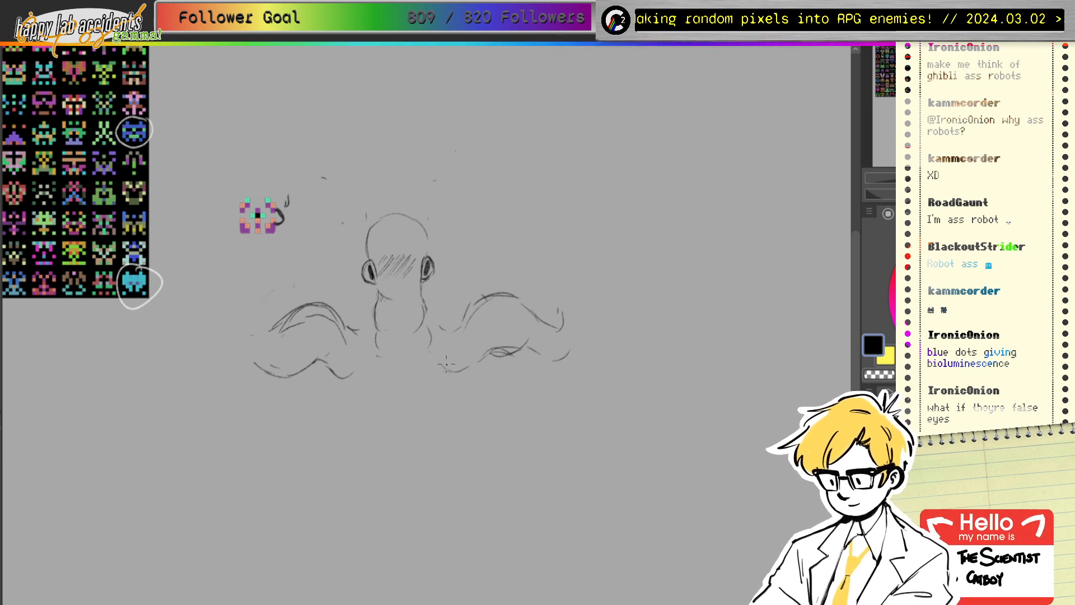
{"action": "mouse_move", "coordinate": [440, 367]}
{"action": "left_mouse_down"}
{"action": "mouse_move", "coordinate": [501, 348]}
{"action": "mouse_move", "coordinate": [485, 355]}
{"action": "mouse_move", "coordinate": [520, 347]}
{"action": "mouse_move", "coordinate": [554, 353]}
{"action": "left_mouse_up"}
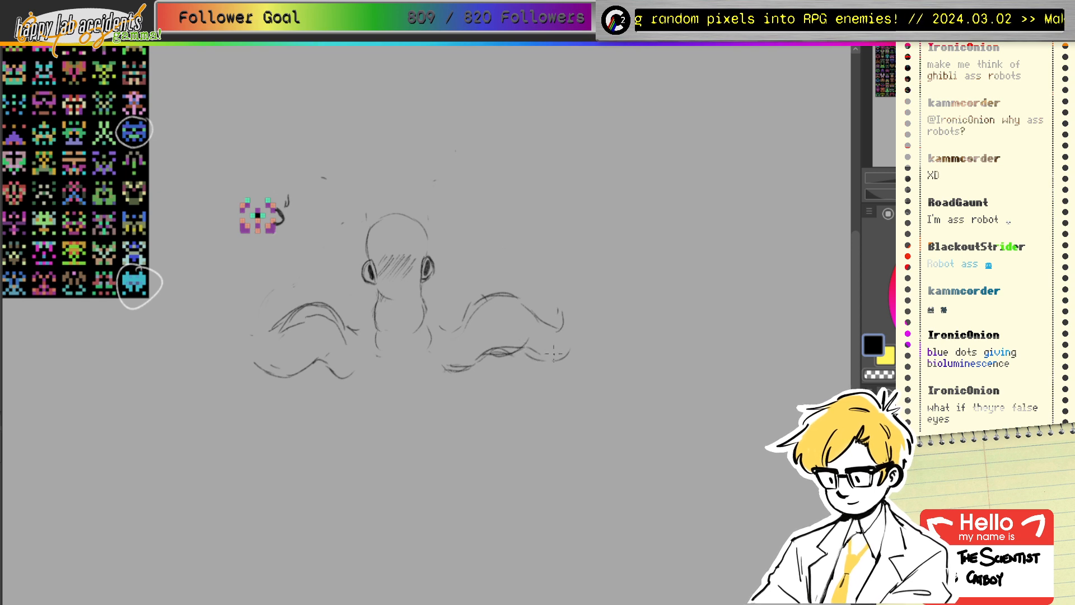
{"action": "left_click_drag", "start_coordinate": [529, 307], "coordinate": [559, 317]}
{"action": "mouse_move", "coordinate": [559, 312]}
{"action": "left_mouse_down"}
{"action": "mouse_move", "coordinate": [557, 303]}
{"action": "mouse_move", "coordinate": [581, 321]}
{"action": "mouse_move", "coordinate": [547, 311]}
{"action": "mouse_move", "coordinate": [562, 270]}
{"action": "mouse_move", "coordinate": [582, 324]}
{"action": "mouse_move", "coordinate": [566, 358]}
{"action": "left_mouse_up"}
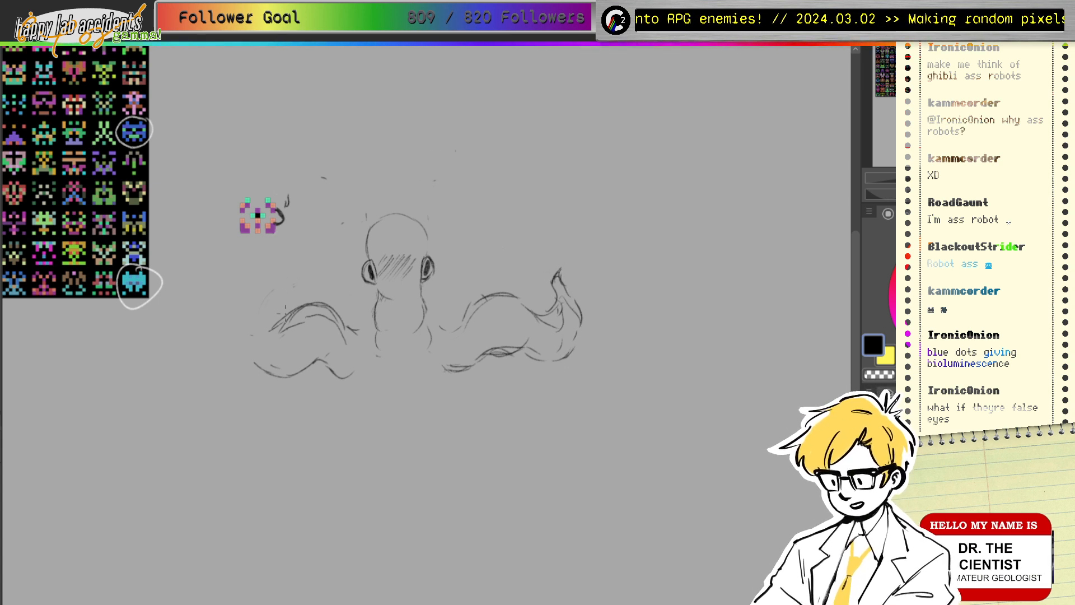
Step: Curl the left tentacle's tip upward, outline its edges, and extend the right tentacle's upper edge
{"action": "mouse_move", "coordinate": [287, 324]}
{"action": "left_mouse_down"}
{"action": "mouse_move", "coordinate": [250, 308]}
{"action": "mouse_move", "coordinate": [259, 305]}
{"action": "mouse_move", "coordinate": [235, 330]}
{"action": "mouse_move", "coordinate": [252, 285]}
{"action": "left_mouse_up"}
{"action": "mouse_move", "coordinate": [234, 324]}
{"action": "left_mouse_down"}
{"action": "mouse_move", "coordinate": [250, 367]}
{"action": "mouse_move", "coordinate": [300, 364]}
{"action": "left_mouse_up"}
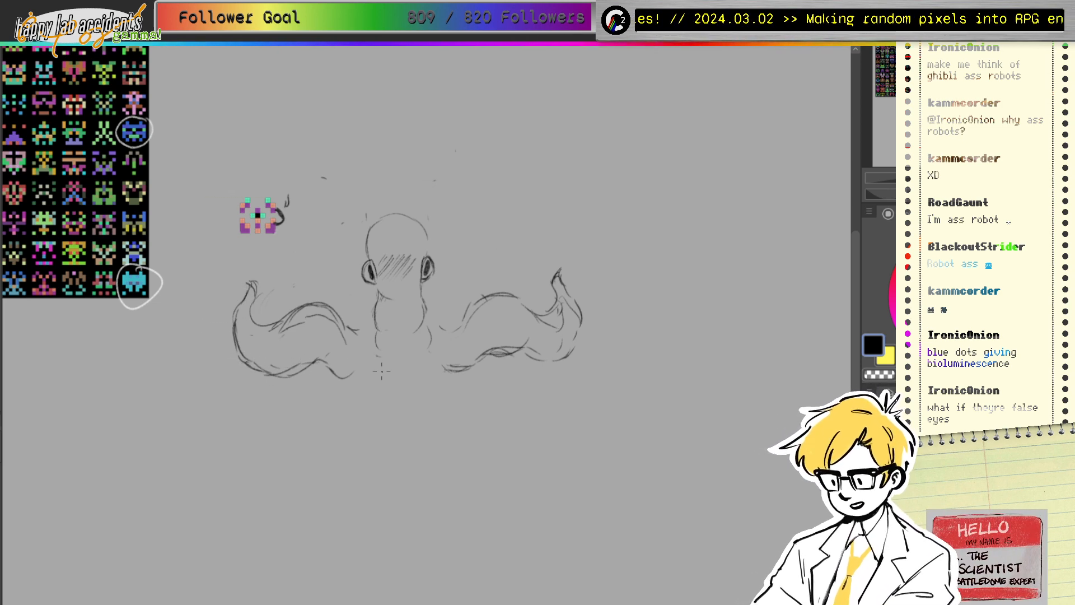
{"action": "left_click_drag", "start_coordinate": [340, 312], "coordinate": [357, 323]}
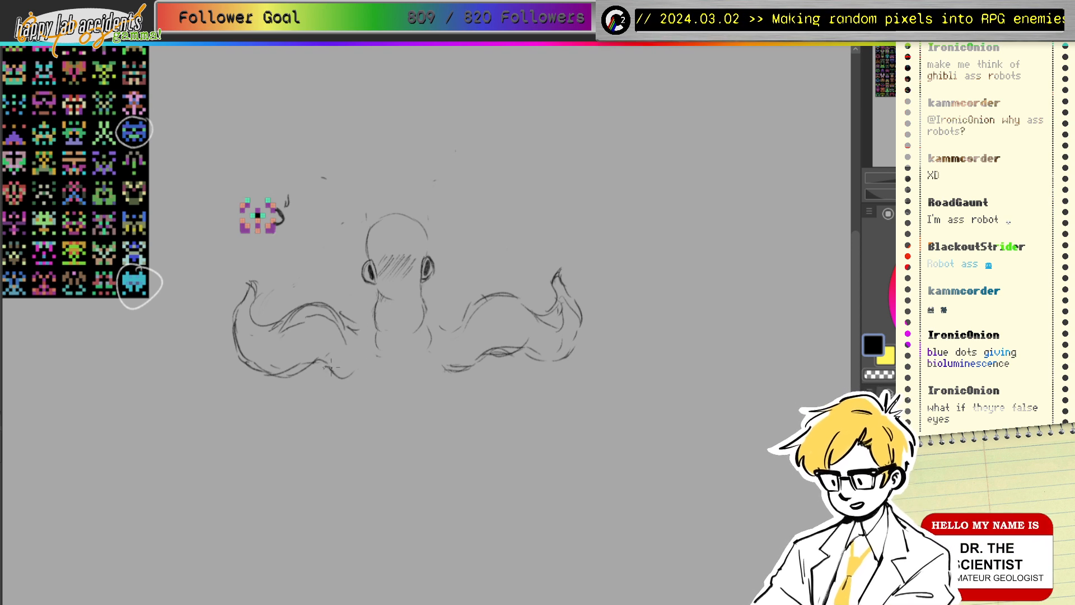
{"action": "left_click_drag", "start_coordinate": [328, 368], "coordinate": [357, 373]}
{"action": "left_click_drag", "start_coordinate": [292, 319], "coordinate": [315, 310]}
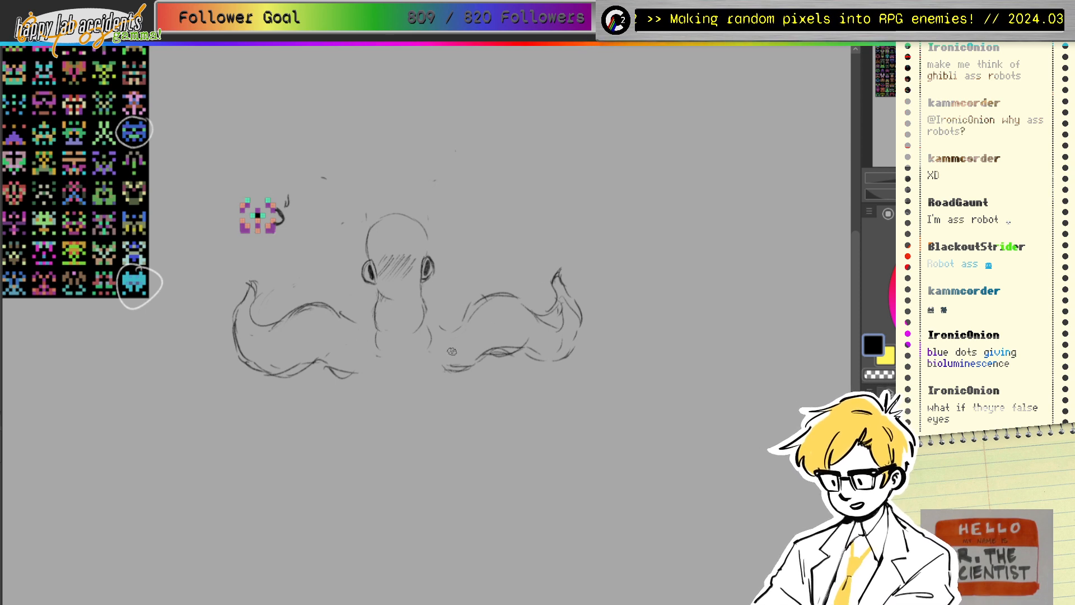
{"action": "mouse_move", "coordinate": [471, 316]}
{"action": "left_mouse_down"}
{"action": "mouse_move", "coordinate": [455, 327]}
{"action": "mouse_move", "coordinate": [474, 279]}
{"action": "mouse_move", "coordinate": [544, 304]}
{"action": "mouse_move", "coordinate": [554, 331]}
{"action": "mouse_move", "coordinate": [568, 327]}
{"action": "mouse_move", "coordinate": [524, 336]}
{"action": "mouse_move", "coordinate": [509, 358]}
{"action": "mouse_move", "coordinate": [561, 291]}
{"action": "mouse_move", "coordinate": [544, 292]}
{"action": "mouse_move", "coordinate": [517, 250]}
{"action": "mouse_move", "coordinate": [522, 224]}
{"action": "mouse_move", "coordinate": [568, 276]}
{"action": "left_mouse_up"}
{"action": "key", "text": "e"}
{"action": "key", "text": "e"}
Step: Add finger strokes and an edge to the sketched hand, then erase the old left arm
{"action": "left_click_drag", "start_coordinate": [536, 239], "coordinate": [539, 237]}
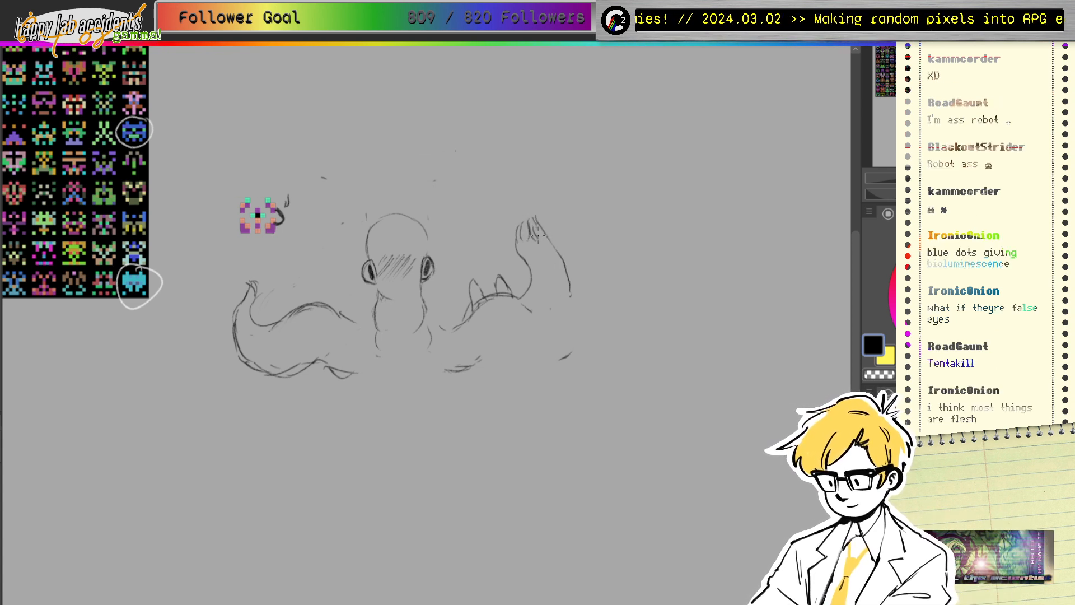
{"action": "mouse_move", "coordinate": [563, 283]}
{"action": "left_mouse_down"}
{"action": "mouse_move", "coordinate": [570, 342]}
{"action": "mouse_move", "coordinate": [573, 313]}
{"action": "mouse_move", "coordinate": [558, 350]}
{"action": "mouse_move", "coordinate": [557, 337]}
{"action": "mouse_move", "coordinate": [484, 369]}
{"action": "mouse_move", "coordinate": [479, 355]}
{"action": "mouse_move", "coordinate": [520, 333]}
{"action": "mouse_move", "coordinate": [546, 298]}
{"action": "left_mouse_up"}
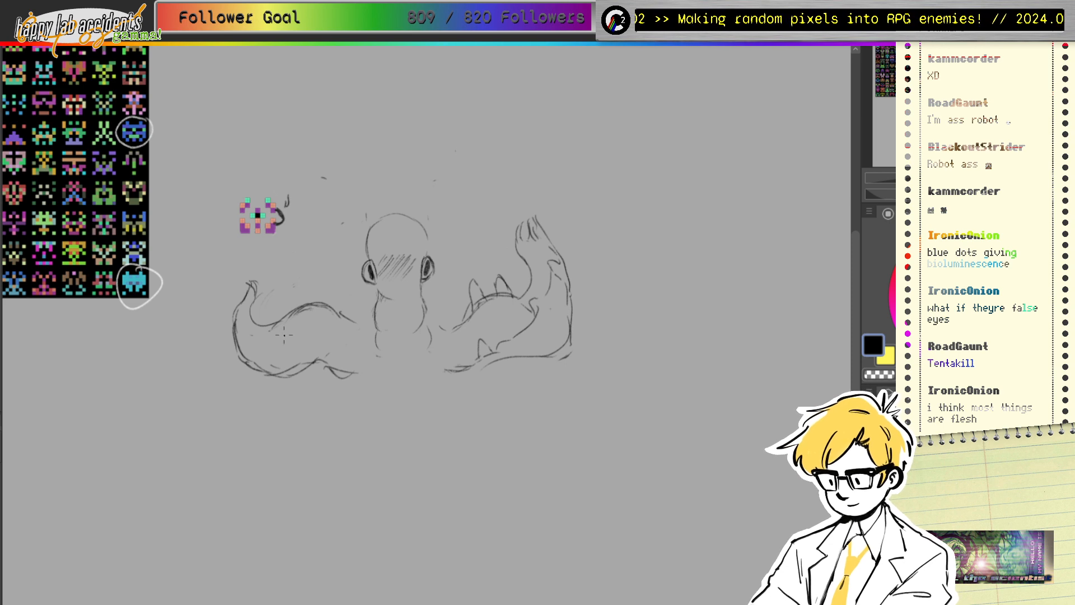
{"action": "key", "text": "e"}
{"action": "mouse_move", "coordinate": [253, 272]}
{"action": "left_mouse_down"}
{"action": "mouse_move", "coordinate": [276, 323]}
{"action": "mouse_move", "coordinate": [263, 372]}
{"action": "mouse_move", "coordinate": [247, 364]}
{"action": "mouse_move", "coordinate": [412, 349]}
{"action": "mouse_move", "coordinate": [300, 368]}
{"action": "mouse_move", "coordinate": [323, 378]}
{"action": "mouse_move", "coordinate": [344, 360]}
{"action": "mouse_move", "coordinate": [302, 375]}
{"action": "mouse_move", "coordinate": [360, 379]}
{"action": "mouse_move", "coordinate": [257, 370]}
{"action": "mouse_move", "coordinate": [241, 293]}
{"action": "mouse_move", "coordinate": [246, 236]}
{"action": "mouse_move", "coordinate": [268, 243]}
{"action": "mouse_move", "coordinate": [243, 293]}
{"action": "mouse_move", "coordinate": [261, 291]}
{"action": "mouse_move", "coordinate": [264, 267]}
{"action": "left_mouse_up"}
{"action": "key", "text": "e"}
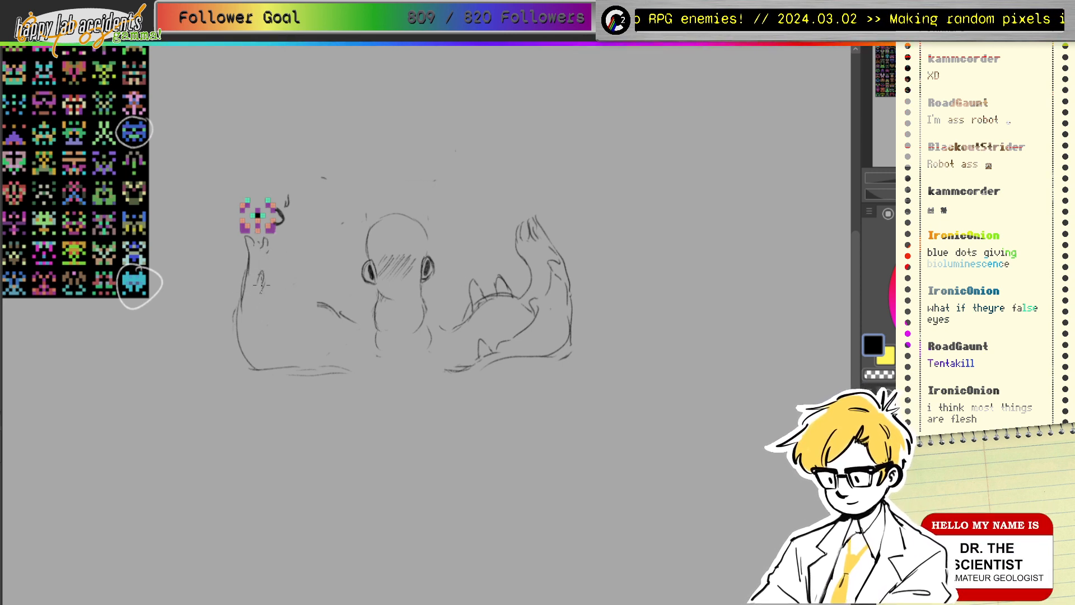
Step: Redraw the left arm with its underside and line the bottoms of both arms
{"action": "mouse_move", "coordinate": [262, 306]}
{"action": "left_mouse_down"}
{"action": "mouse_move", "coordinate": [289, 341]}
{"action": "mouse_move", "coordinate": [277, 346]}
{"action": "mouse_move", "coordinate": [325, 345]}
{"action": "mouse_move", "coordinate": [343, 357]}
{"action": "mouse_move", "coordinate": [318, 348]}
{"action": "mouse_move", "coordinate": [332, 342]}
{"action": "mouse_move", "coordinate": [333, 355]}
{"action": "mouse_move", "coordinate": [365, 361]}
{"action": "mouse_move", "coordinate": [332, 360]}
{"action": "mouse_move", "coordinate": [362, 359]}
{"action": "left_mouse_up"}
{"action": "left_click_drag", "start_coordinate": [341, 370], "coordinate": [355, 370]}
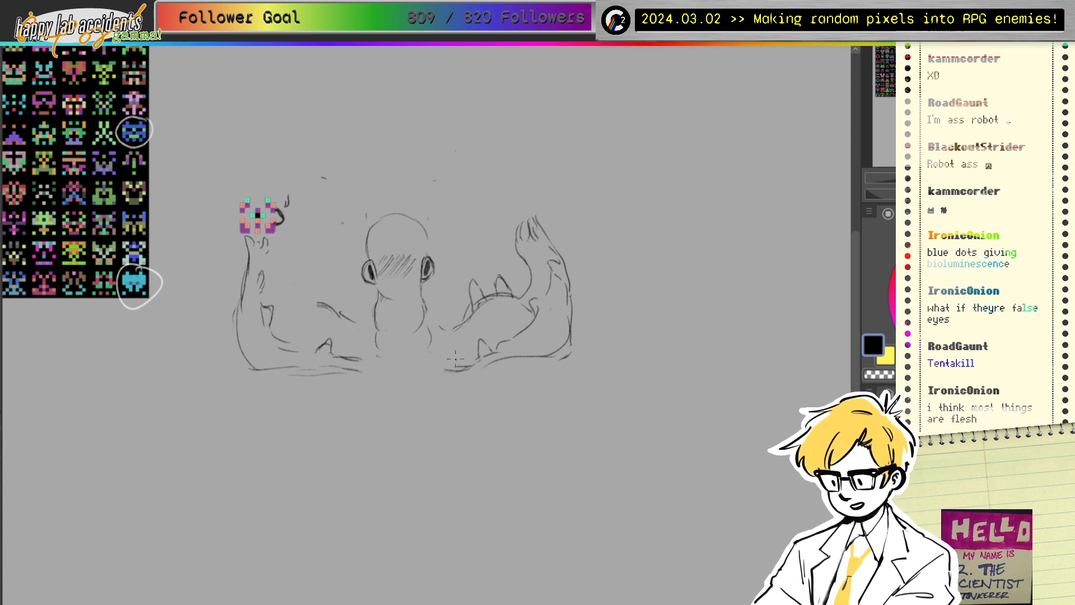
{"action": "mouse_move", "coordinate": [472, 362]}
{"action": "left_mouse_down"}
{"action": "mouse_move", "coordinate": [430, 366]}
{"action": "mouse_move", "coordinate": [428, 379]}
{"action": "left_mouse_up"}
{"action": "left_click_drag", "start_coordinate": [354, 358], "coordinate": [367, 362]}
{"action": "left_click_drag", "start_coordinate": [346, 367], "coordinate": [375, 369]}
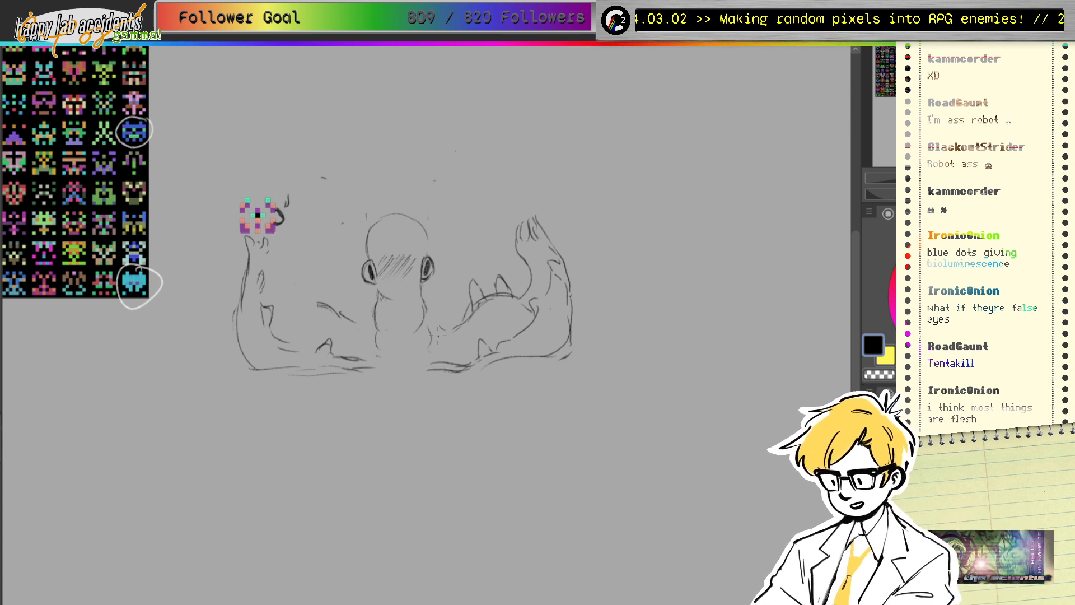
{"action": "left_click_drag", "start_coordinate": [336, 317], "coordinate": [356, 323]}
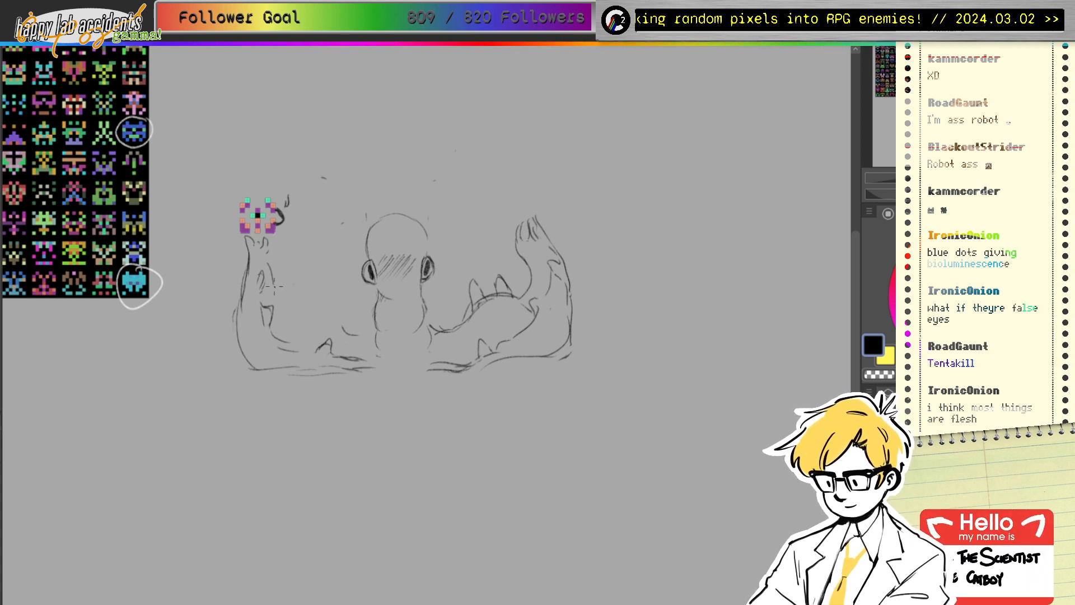
{"action": "mouse_move", "coordinate": [292, 309]}
{"action": "left_mouse_down"}
{"action": "mouse_move", "coordinate": [317, 289]}
{"action": "mouse_move", "coordinate": [319, 314]}
{"action": "left_mouse_up"}
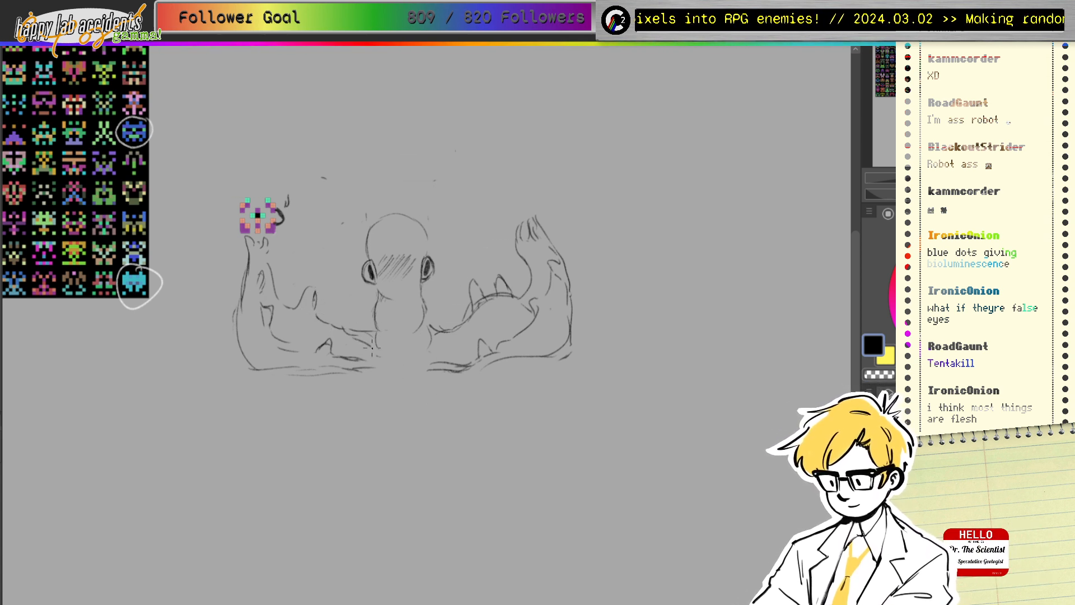
Step: Mark both tentacle bases, draw the creature's base line, and sketch the raised left limb
{"action": "mouse_move", "coordinate": [365, 353]}
{"action": "left_mouse_down"}
{"action": "mouse_move", "coordinate": [395, 366]}
{"action": "mouse_move", "coordinate": [426, 355]}
{"action": "left_mouse_up"}
{"action": "left_click_drag", "start_coordinate": [455, 355], "coordinate": [427, 362]}
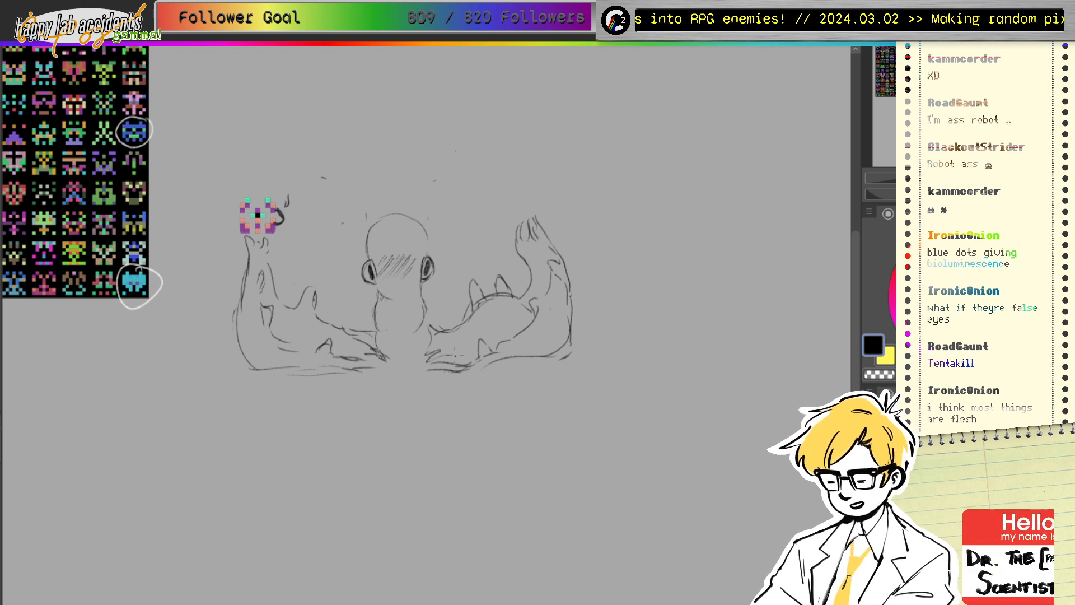
{"action": "left_click_drag", "start_coordinate": [362, 373], "coordinate": [432, 373]}
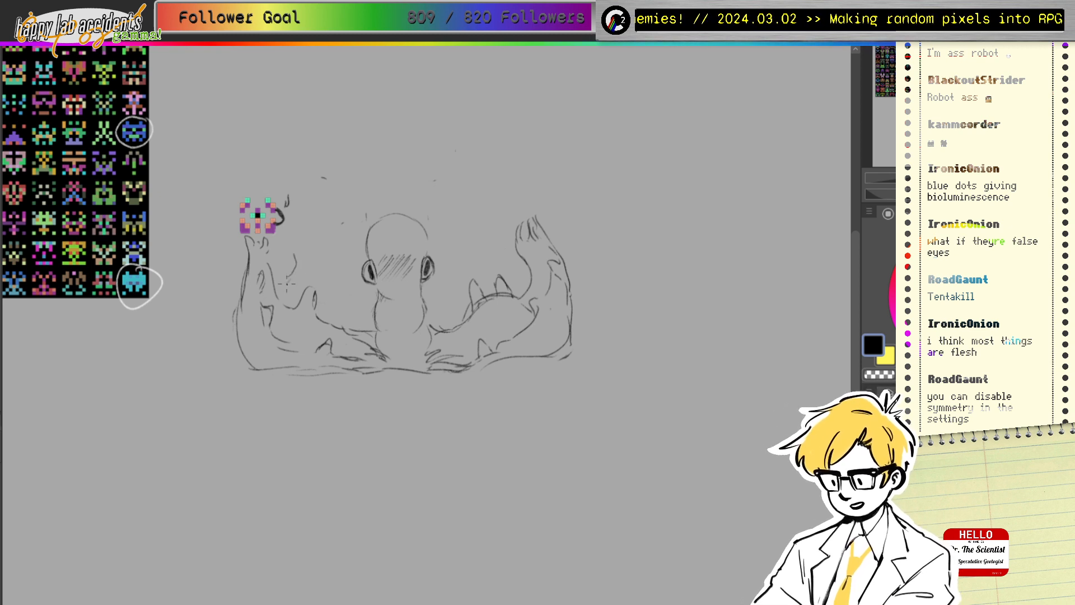
{"action": "mouse_move", "coordinate": [291, 270]}
{"action": "left_mouse_down"}
{"action": "mouse_move", "coordinate": [293, 183]}
{"action": "mouse_move", "coordinate": [285, 214]}
{"action": "left_mouse_up"}
{"action": "key", "text": "e"}
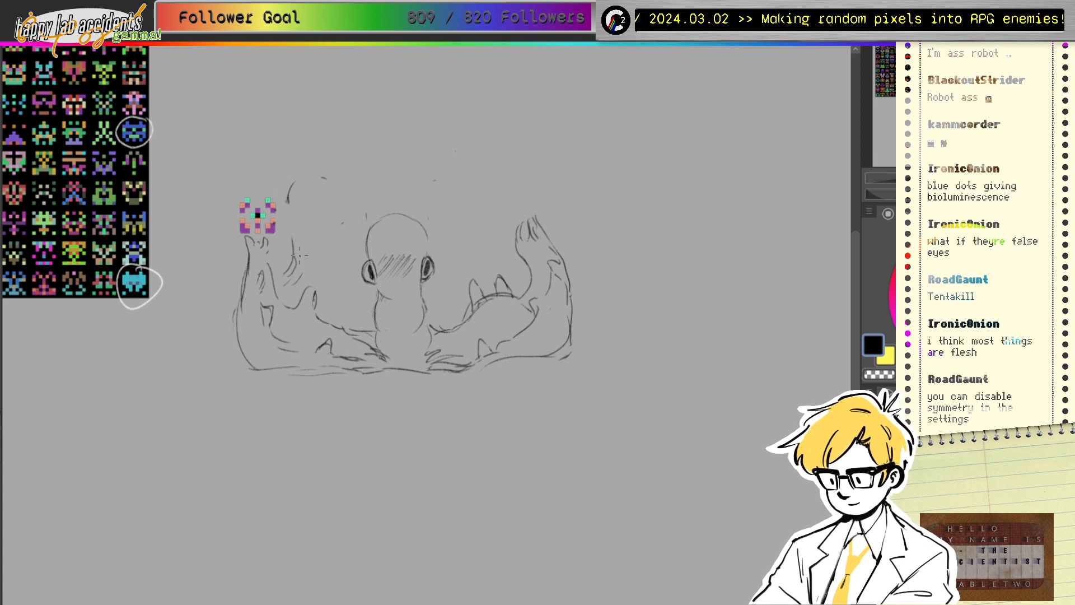
Step: Extend the left limb upward and draw a second tentacle arcing above the head
{"action": "mouse_move", "coordinate": [303, 272]}
{"action": "left_mouse_down"}
{"action": "mouse_move", "coordinate": [316, 174]}
{"action": "mouse_move", "coordinate": [304, 241]}
{"action": "mouse_move", "coordinate": [312, 189]}
{"action": "mouse_move", "coordinate": [326, 194]}
{"action": "mouse_move", "coordinate": [305, 207]}
{"action": "mouse_move", "coordinate": [330, 223]}
{"action": "mouse_move", "coordinate": [357, 195]}
{"action": "mouse_move", "coordinate": [338, 165]}
{"action": "mouse_move", "coordinate": [341, 196]}
{"action": "mouse_move", "coordinate": [345, 165]}
{"action": "mouse_move", "coordinate": [358, 206]}
{"action": "mouse_move", "coordinate": [350, 224]}
{"action": "mouse_move", "coordinate": [306, 181]}
{"action": "left_mouse_up"}
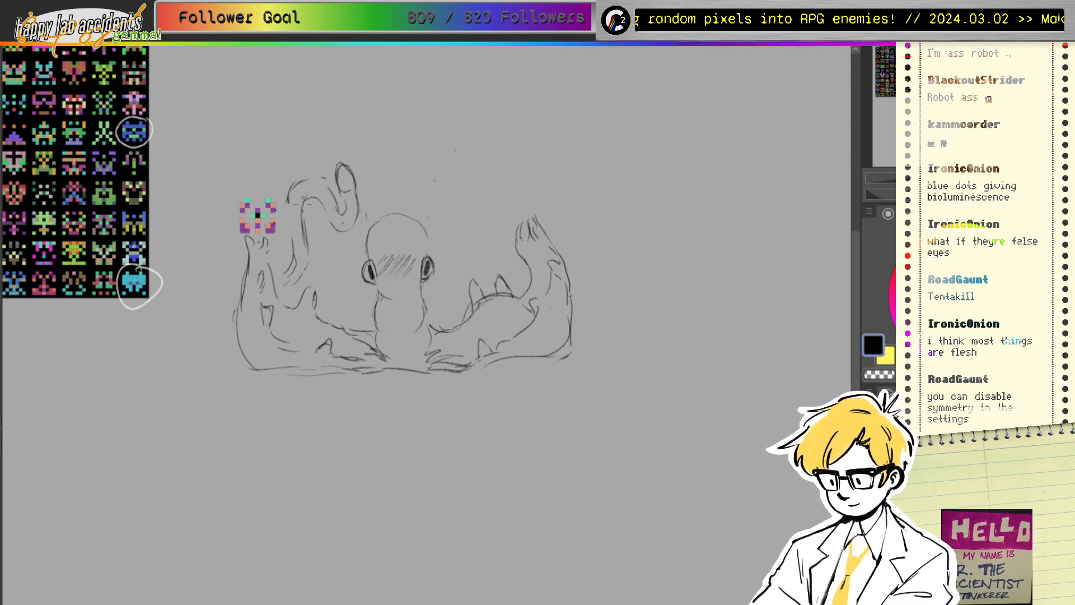
{"action": "mouse_move", "coordinate": [433, 203]}
{"action": "left_mouse_down"}
{"action": "mouse_move", "coordinate": [455, 165]}
{"action": "mouse_move", "coordinate": [435, 192]}
{"action": "mouse_move", "coordinate": [458, 184]}
{"action": "mouse_move", "coordinate": [448, 168]}
{"action": "mouse_move", "coordinate": [435, 188]}
{"action": "mouse_move", "coordinate": [432, 224]}
{"action": "left_mouse_up"}
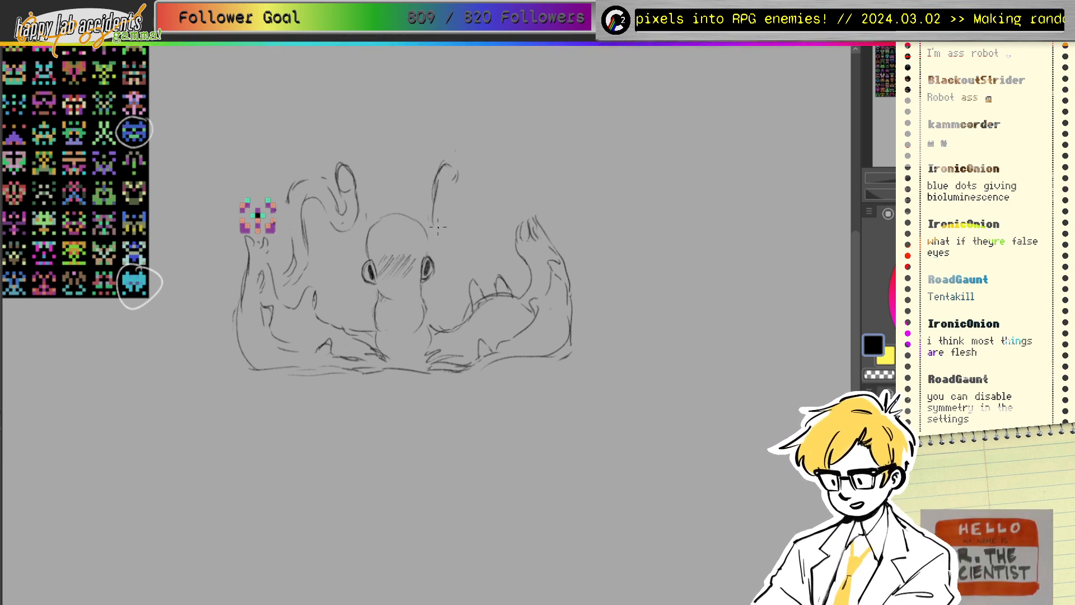
{"action": "mouse_move", "coordinate": [455, 189]}
{"action": "left_mouse_down"}
{"action": "mouse_move", "coordinate": [445, 236]}
{"action": "mouse_move", "coordinate": [456, 228]}
{"action": "mouse_move", "coordinate": [447, 207]}
{"action": "mouse_move", "coordinate": [472, 181]}
{"action": "left_mouse_up"}
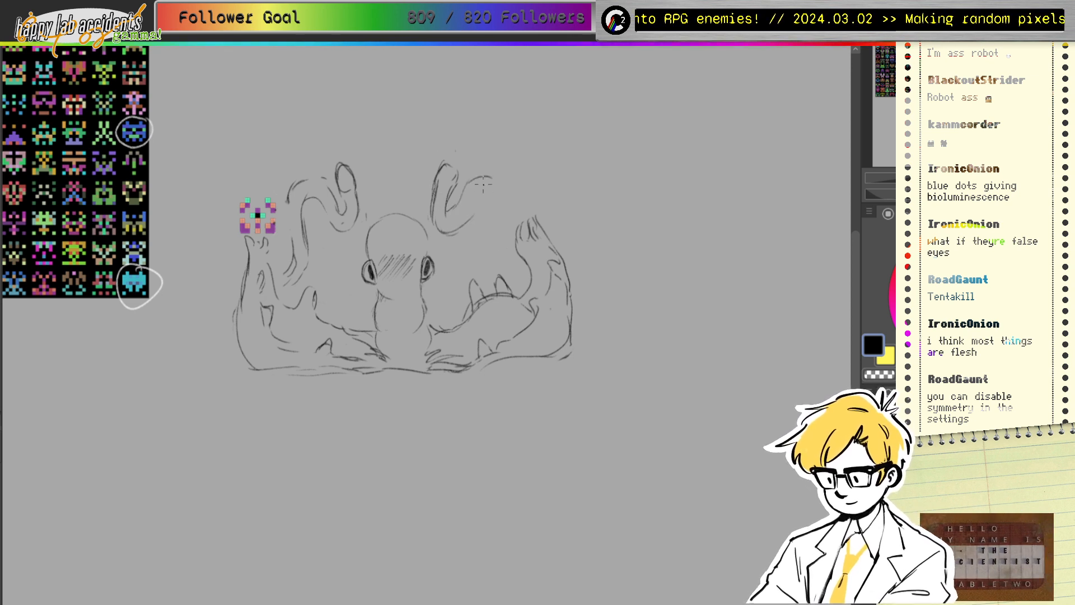
{"action": "mouse_move", "coordinate": [463, 221]}
{"action": "left_mouse_down"}
{"action": "mouse_move", "coordinate": [512, 193]}
{"action": "mouse_move", "coordinate": [522, 215]}
{"action": "mouse_move", "coordinate": [501, 205]}
{"action": "mouse_move", "coordinate": [470, 251]}
{"action": "mouse_move", "coordinate": [472, 280]}
{"action": "left_mouse_up"}
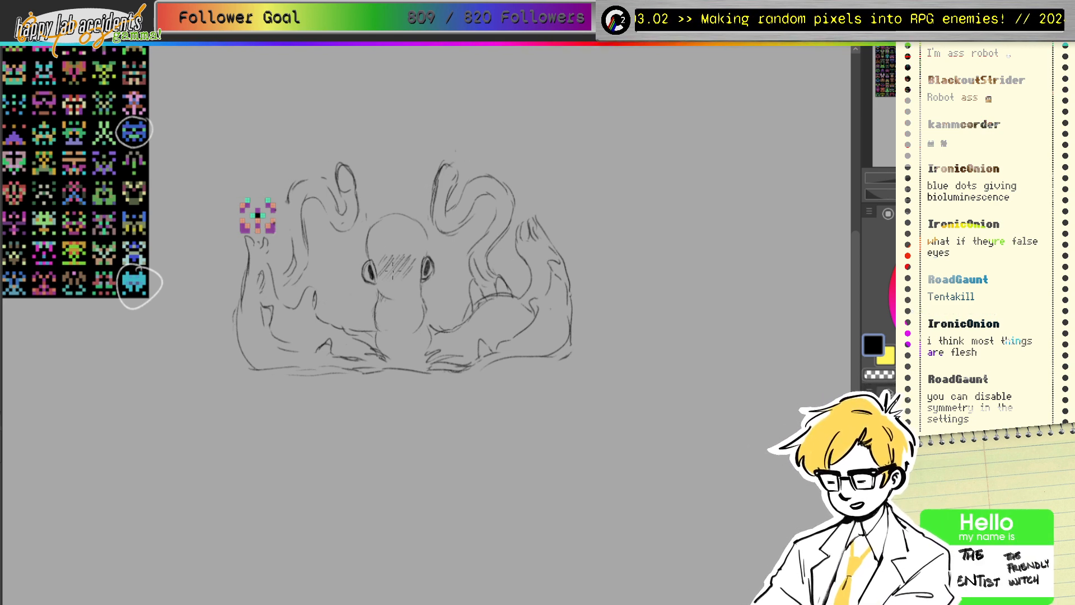
Step: Darken the face hatching, sketch an eye in each tentacle tip, and reinforce the right tentacle
{"action": "mouse_move", "coordinate": [389, 283]}
{"action": "left_mouse_down"}
{"action": "mouse_move", "coordinate": [422, 242]}
{"action": "mouse_move", "coordinate": [384, 274]}
{"action": "mouse_move", "coordinate": [412, 264]}
{"action": "left_mouse_up"}
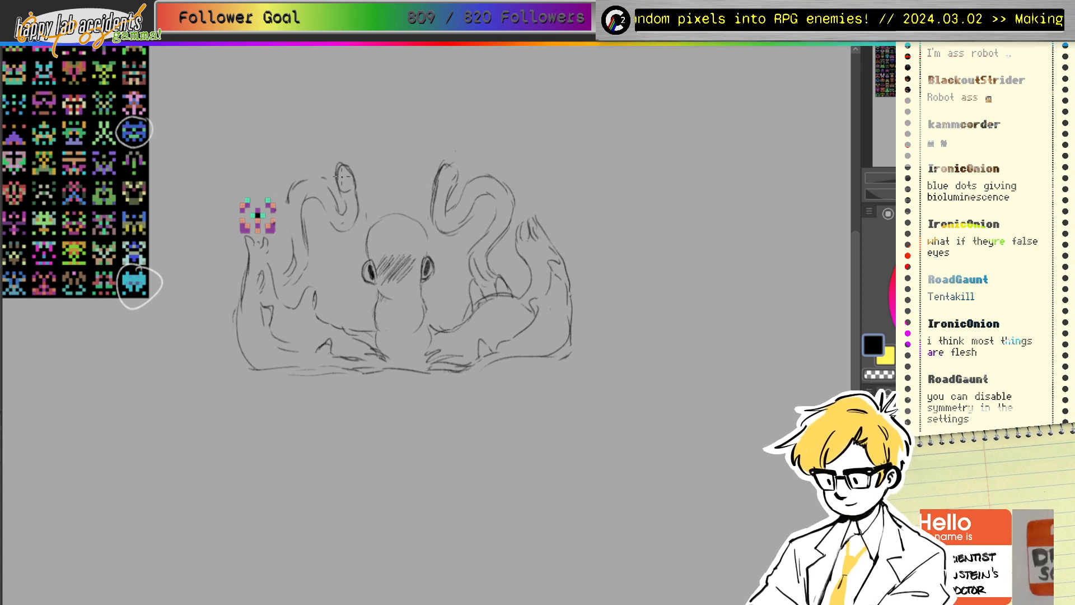
{"action": "left_click_drag", "start_coordinate": [353, 188], "coordinate": [345, 177]}
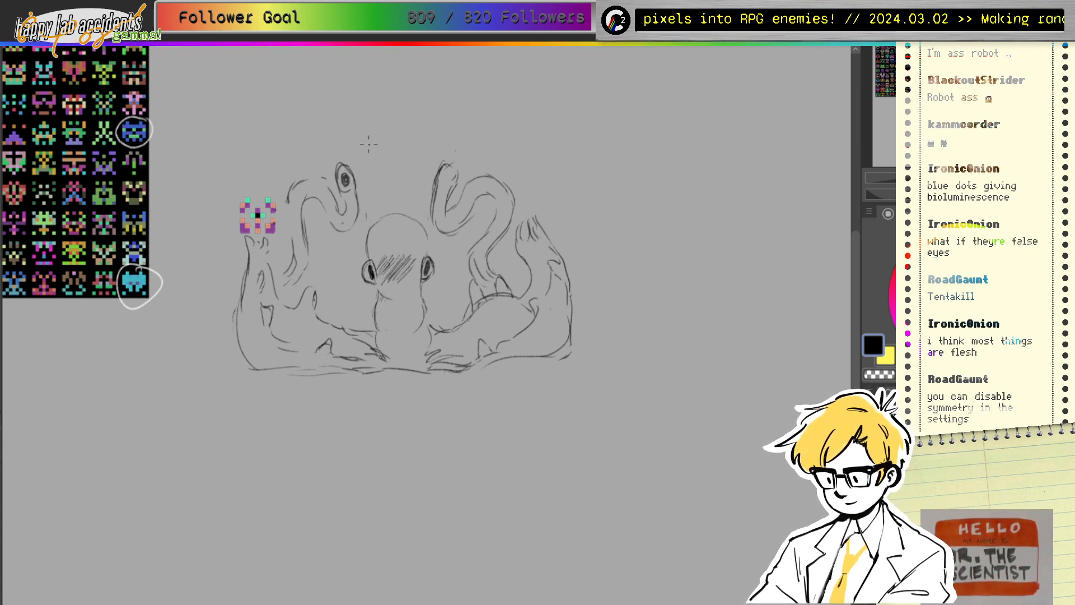
{"action": "mouse_move", "coordinate": [448, 177]}
{"action": "left_mouse_down"}
{"action": "mouse_move", "coordinate": [443, 185]}
{"action": "mouse_move", "coordinate": [446, 173]}
{"action": "mouse_move", "coordinate": [459, 178]}
{"action": "mouse_move", "coordinate": [433, 160]}
{"action": "mouse_move", "coordinate": [450, 196]}
{"action": "mouse_move", "coordinate": [464, 197]}
{"action": "mouse_move", "coordinate": [446, 214]}
{"action": "mouse_move", "coordinate": [445, 199]}
{"action": "left_mouse_up"}
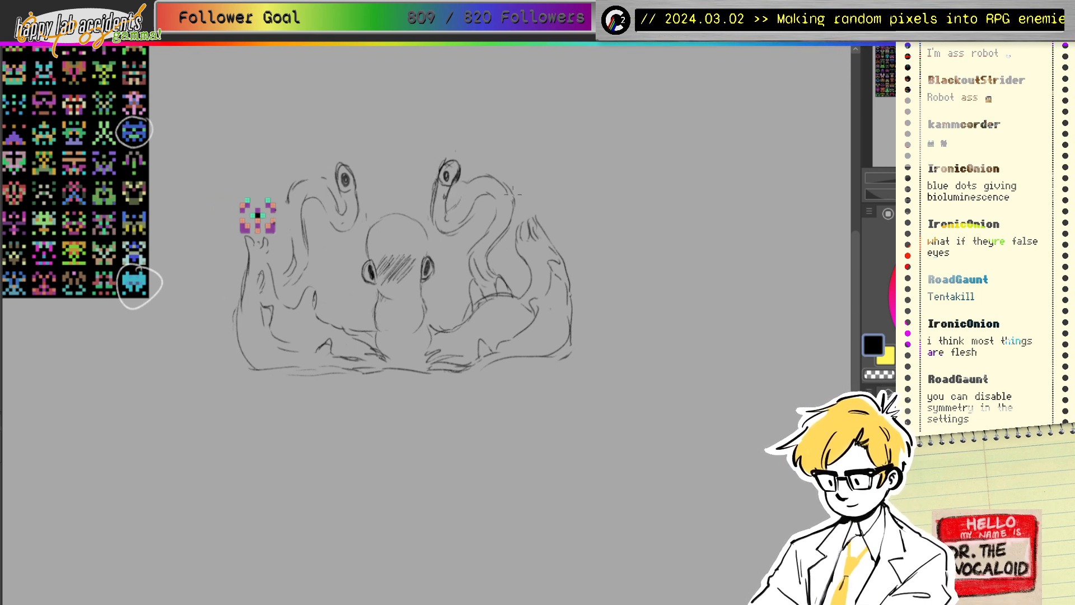
{"action": "mouse_move", "coordinate": [514, 194]}
{"action": "left_mouse_down"}
{"action": "mouse_move", "coordinate": [502, 171]}
{"action": "mouse_move", "coordinate": [509, 213]}
{"action": "mouse_move", "coordinate": [509, 181]}
{"action": "mouse_move", "coordinate": [469, 190]}
{"action": "mouse_move", "coordinate": [481, 181]}
{"action": "mouse_move", "coordinate": [443, 210]}
{"action": "mouse_move", "coordinate": [463, 195]}
{"action": "mouse_move", "coordinate": [479, 224]}
{"action": "mouse_move", "coordinate": [436, 220]}
{"action": "mouse_move", "coordinate": [438, 231]}
{"action": "mouse_move", "coordinate": [434, 217]}
{"action": "mouse_move", "coordinate": [496, 220]}
{"action": "mouse_move", "coordinate": [463, 273]}
{"action": "left_mouse_up"}
{"action": "left_click_drag", "start_coordinate": [486, 239], "coordinate": [478, 253]}
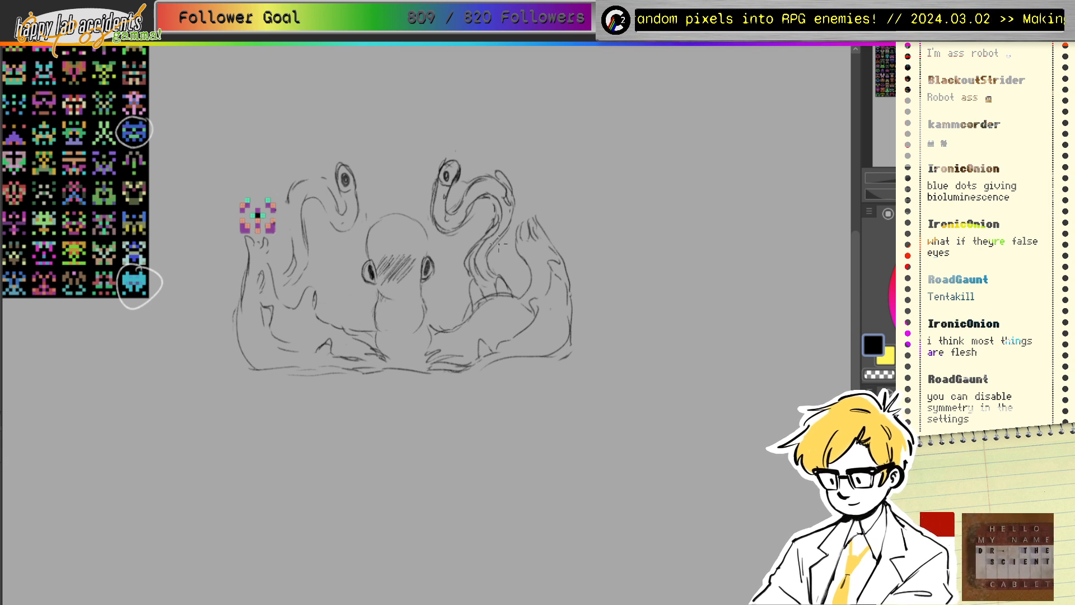
Step: Darken the inner edges of the left and right tentacles and add a spike to the right one
{"action": "left_click_drag", "start_coordinate": [514, 203], "coordinate": [492, 248]}
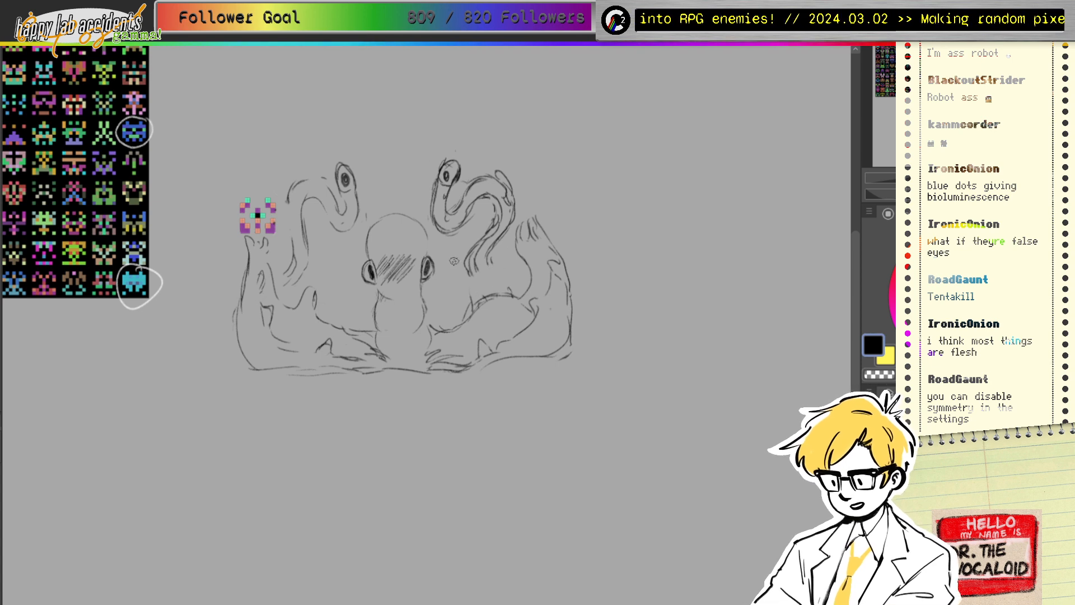
{"action": "mouse_move", "coordinate": [472, 304]}
{"action": "left_mouse_down"}
{"action": "mouse_move", "coordinate": [501, 295]}
{"action": "mouse_move", "coordinate": [501, 274]}
{"action": "mouse_move", "coordinate": [510, 288]}
{"action": "mouse_move", "coordinate": [492, 262]}
{"action": "mouse_move", "coordinate": [481, 287]}
{"action": "left_mouse_up"}
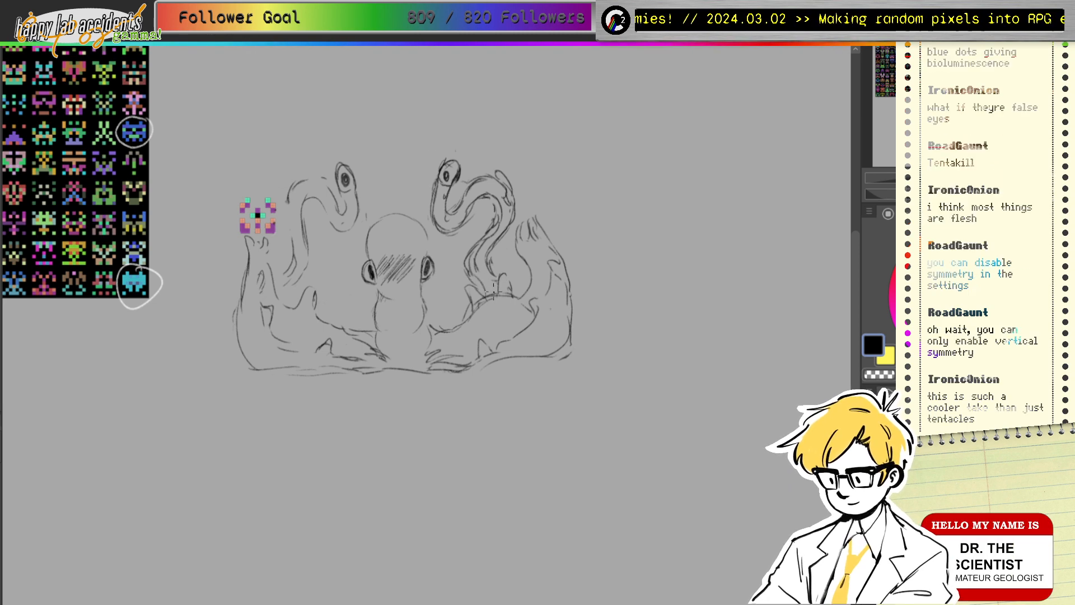
{"action": "left_click_drag", "start_coordinate": [308, 272], "coordinate": [286, 308]}
{"action": "left_click_drag", "start_coordinate": [290, 267], "coordinate": [276, 291]}
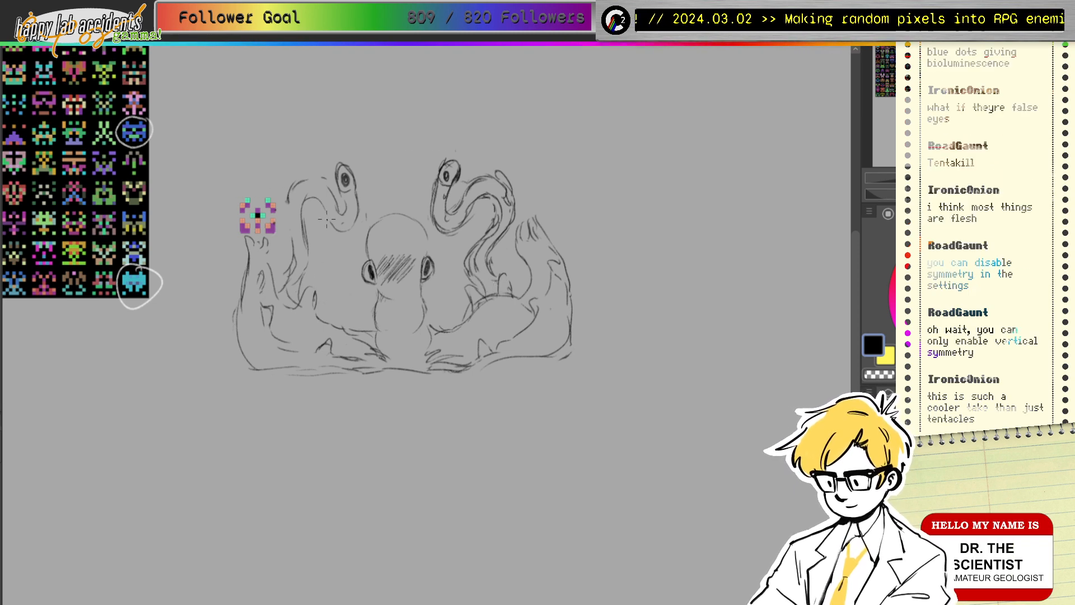
Step: Thicken the left eye-tentacle's inner line and lower bend with pencil strokes
{"action": "left_click_drag", "start_coordinate": [311, 205], "coordinate": [305, 251]}
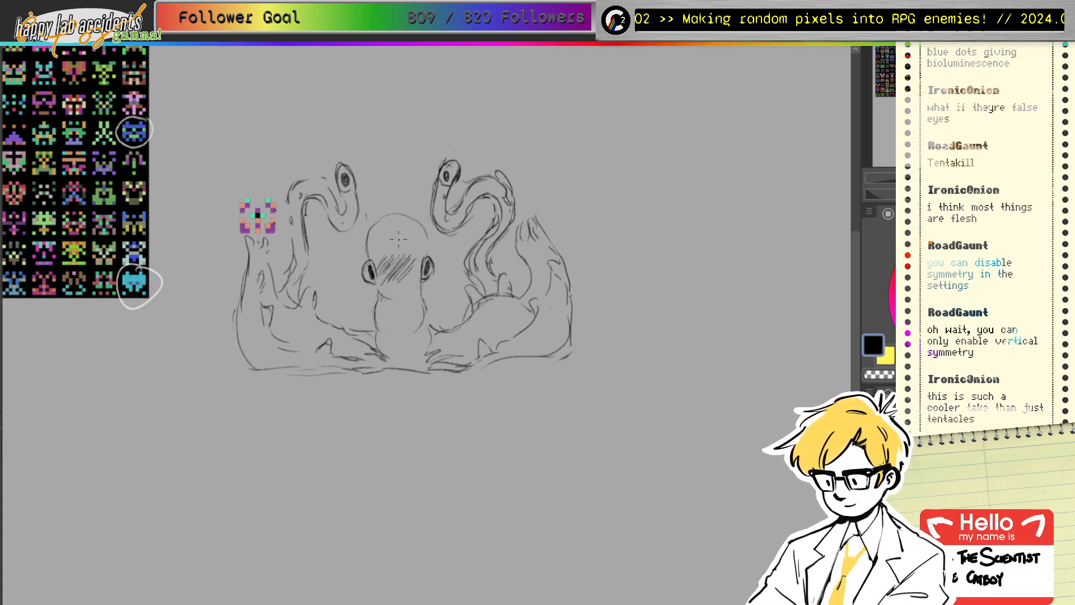
{"action": "mouse_move", "coordinate": [334, 224]}
{"action": "left_mouse_down"}
{"action": "mouse_move", "coordinate": [363, 224]}
{"action": "mouse_move", "coordinate": [357, 188]}
{"action": "left_mouse_up"}
{"action": "mouse_move", "coordinate": [359, 200]}
{"action": "left_mouse_down"}
{"action": "mouse_move", "coordinate": [357, 223]}
{"action": "mouse_move", "coordinate": [343, 224]}
{"action": "left_mouse_up"}
{"action": "left_click_drag", "start_coordinate": [335, 199], "coordinate": [348, 219]}
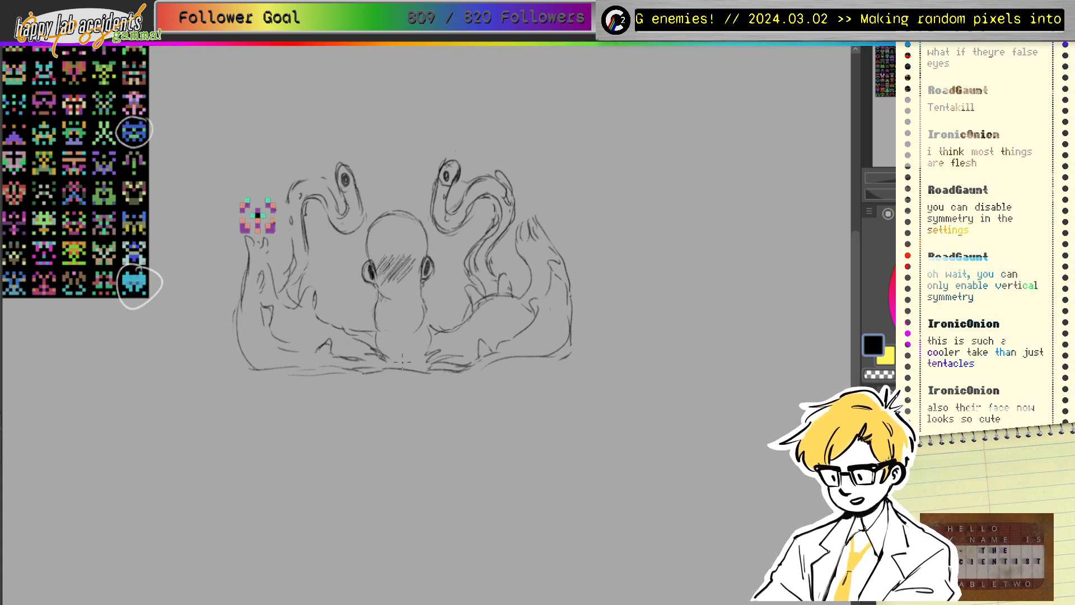
Step: Add dark strokes at the body's base and a short stroke on the right tentacle, erasing strays
{"action": "left_click_drag", "start_coordinate": [386, 359], "coordinate": [416, 366]}
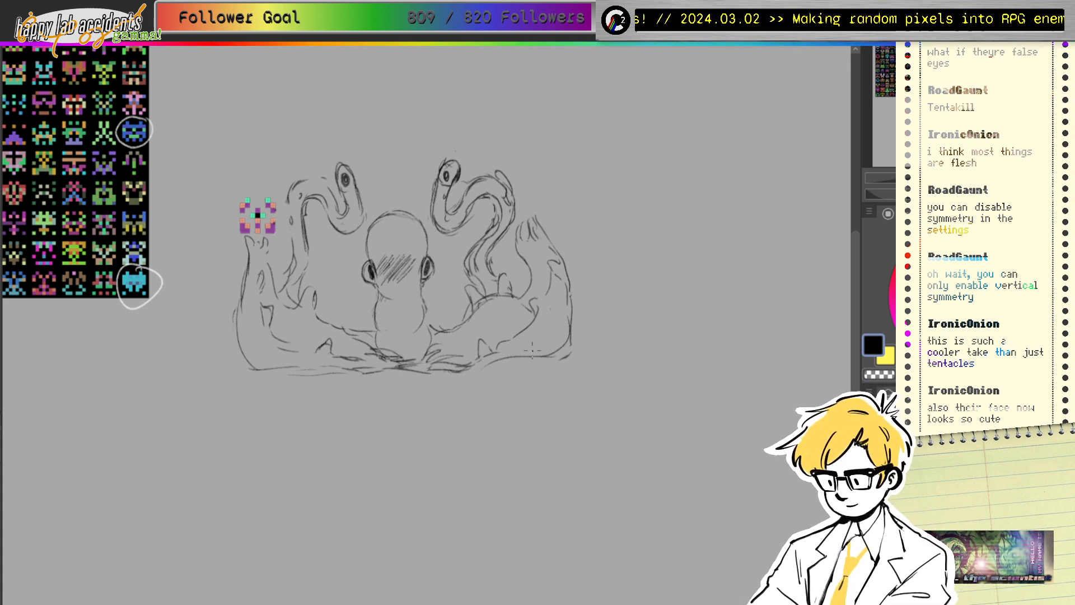
{"action": "mouse_move", "coordinate": [499, 326]}
{"action": "left_mouse_down"}
{"action": "mouse_move", "coordinate": [511, 334]}
{"action": "mouse_move", "coordinate": [429, 356]}
{"action": "mouse_move", "coordinate": [493, 322]}
{"action": "mouse_move", "coordinate": [501, 337]}
{"action": "mouse_move", "coordinate": [519, 303]}
{"action": "left_mouse_up"}
{"action": "key", "text": "e"}
{"action": "key", "text": "p"}
Step: Sketch bumpy strokes on the left tentacle's base, an arch on the right limb, and base details
{"action": "mouse_move", "coordinate": [301, 320]}
{"action": "left_mouse_down"}
{"action": "mouse_move", "coordinate": [280, 324]}
{"action": "mouse_move", "coordinate": [307, 347]}
{"action": "left_mouse_up"}
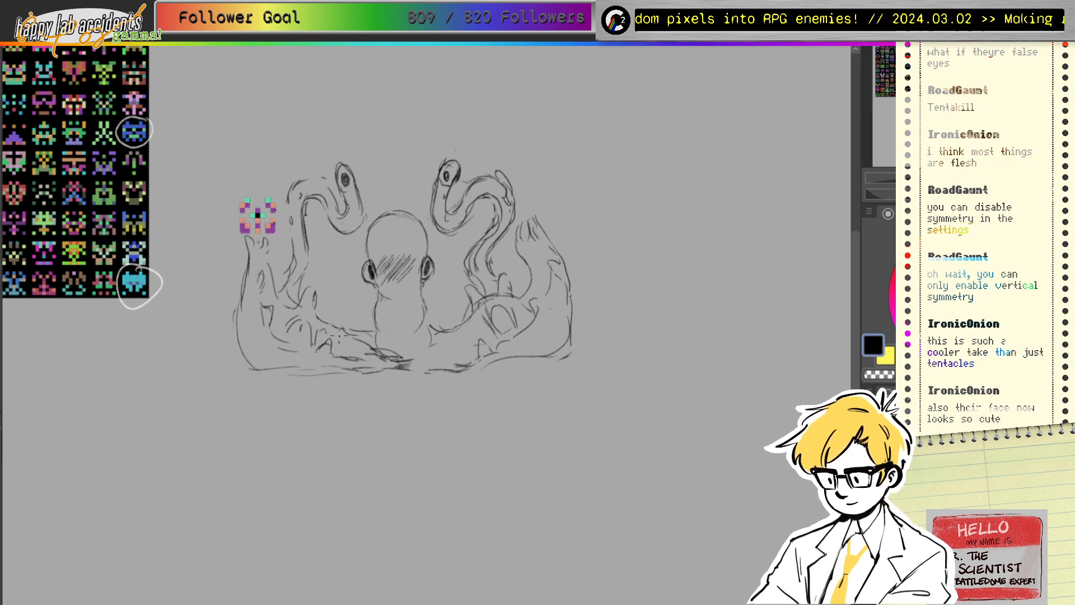
{"action": "mouse_move", "coordinate": [270, 308]}
{"action": "left_mouse_down"}
{"action": "mouse_move", "coordinate": [282, 338]}
{"action": "mouse_move", "coordinate": [314, 355]}
{"action": "mouse_move", "coordinate": [328, 342]}
{"action": "mouse_move", "coordinate": [335, 352]}
{"action": "mouse_move", "coordinate": [286, 346]}
{"action": "mouse_move", "coordinate": [268, 313]}
{"action": "mouse_move", "coordinate": [271, 331]}
{"action": "mouse_move", "coordinate": [311, 345]}
{"action": "mouse_move", "coordinate": [324, 337]}
{"action": "mouse_move", "coordinate": [360, 359]}
{"action": "left_mouse_up"}
{"action": "key", "text": "e"}
{"action": "key", "text": "p"}
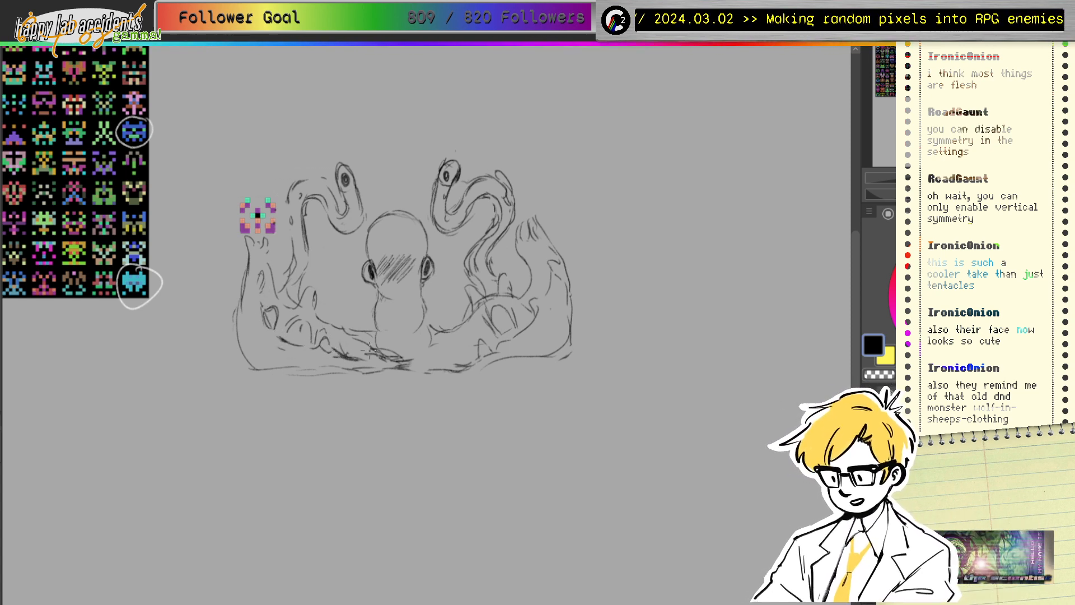
{"action": "mouse_move", "coordinate": [477, 355]}
{"action": "left_mouse_down"}
{"action": "mouse_move", "coordinate": [482, 341]}
{"action": "mouse_move", "coordinate": [495, 346]}
{"action": "mouse_move", "coordinate": [453, 367]}
{"action": "mouse_move", "coordinate": [405, 372]}
{"action": "mouse_move", "coordinate": [439, 363]}
{"action": "mouse_move", "coordinate": [387, 357]}
{"action": "mouse_move", "coordinate": [449, 356]}
{"action": "mouse_move", "coordinate": [430, 345]}
{"action": "mouse_move", "coordinate": [449, 339]}
{"action": "mouse_move", "coordinate": [432, 345]}
{"action": "left_mouse_up"}
{"action": "left_click_drag", "start_coordinate": [348, 330], "coordinate": [370, 341]}
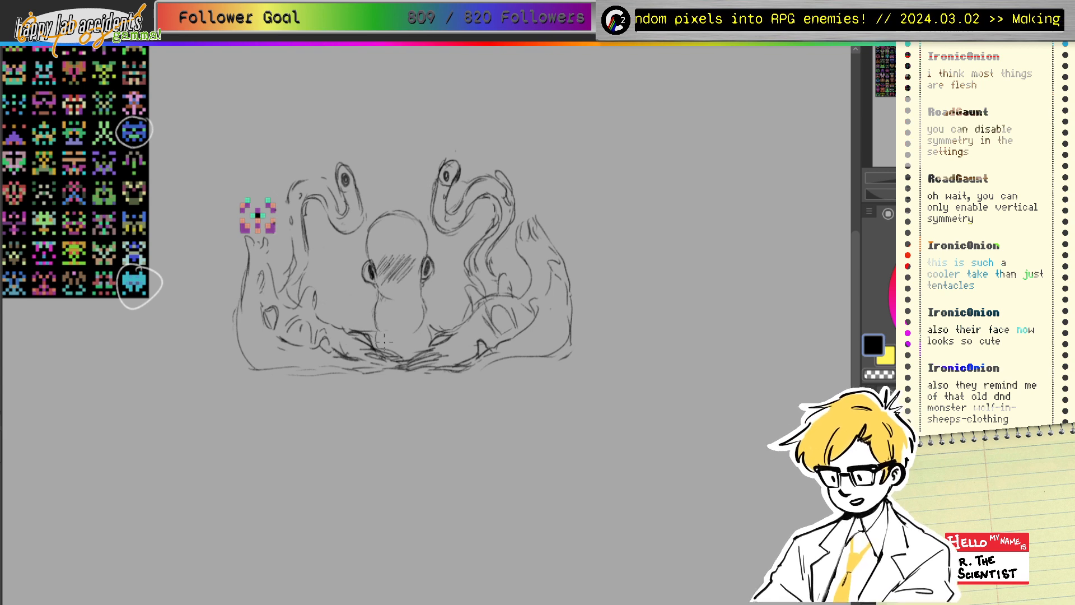
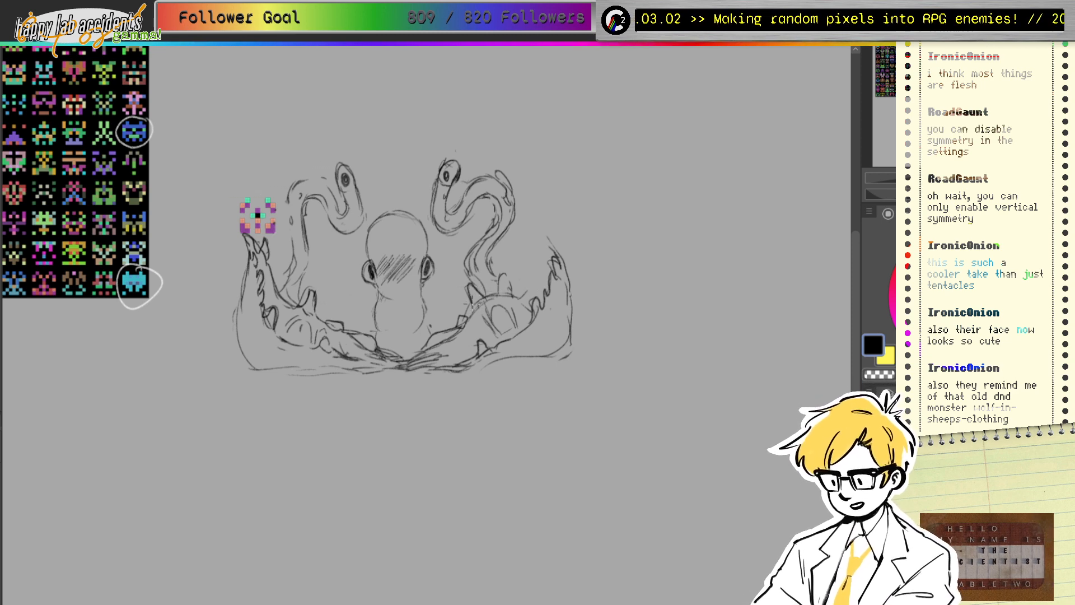
Step: Finish the tooth outline, the claw tip curve and the right claw's outer edge and details
{"action": "mouse_move", "coordinate": [499, 275]}
{"action": "left_mouse_down"}
{"action": "mouse_move", "coordinate": [536, 293]}
{"action": "mouse_move", "coordinate": [519, 291]}
{"action": "mouse_move", "coordinate": [537, 237]}
{"action": "left_mouse_up"}
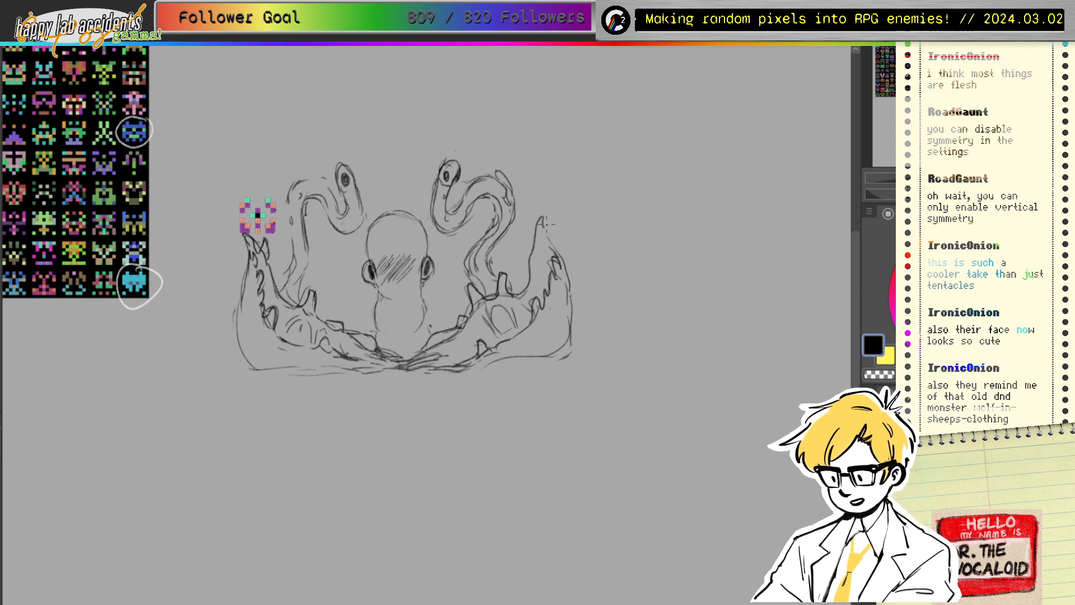
{"action": "left_click_drag", "start_coordinate": [558, 207], "coordinate": [557, 223]}
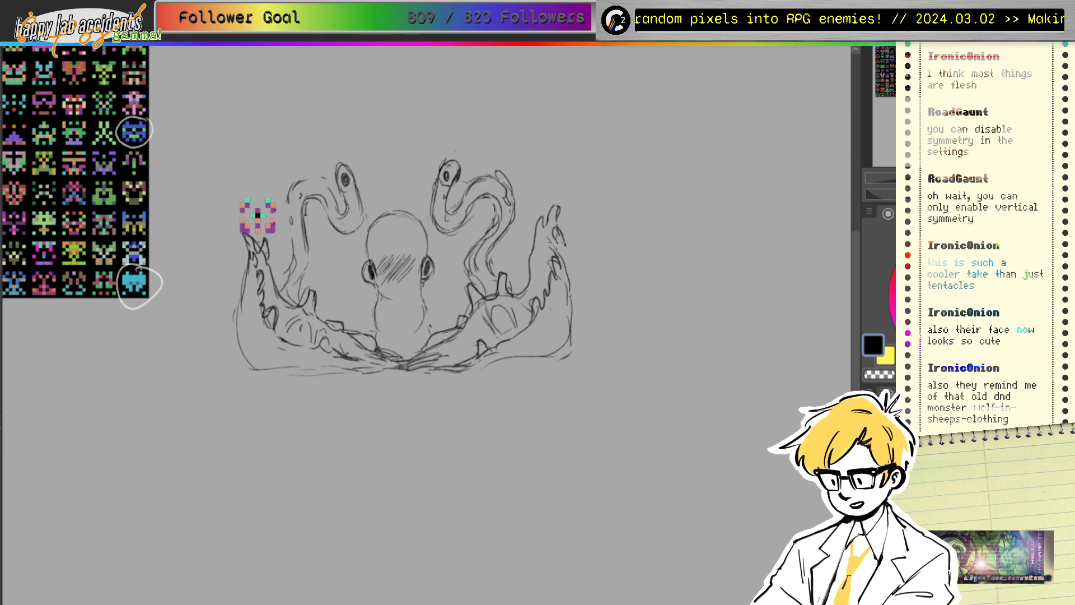
{"action": "left_click_drag", "start_coordinate": [565, 239], "coordinate": [571, 289]}
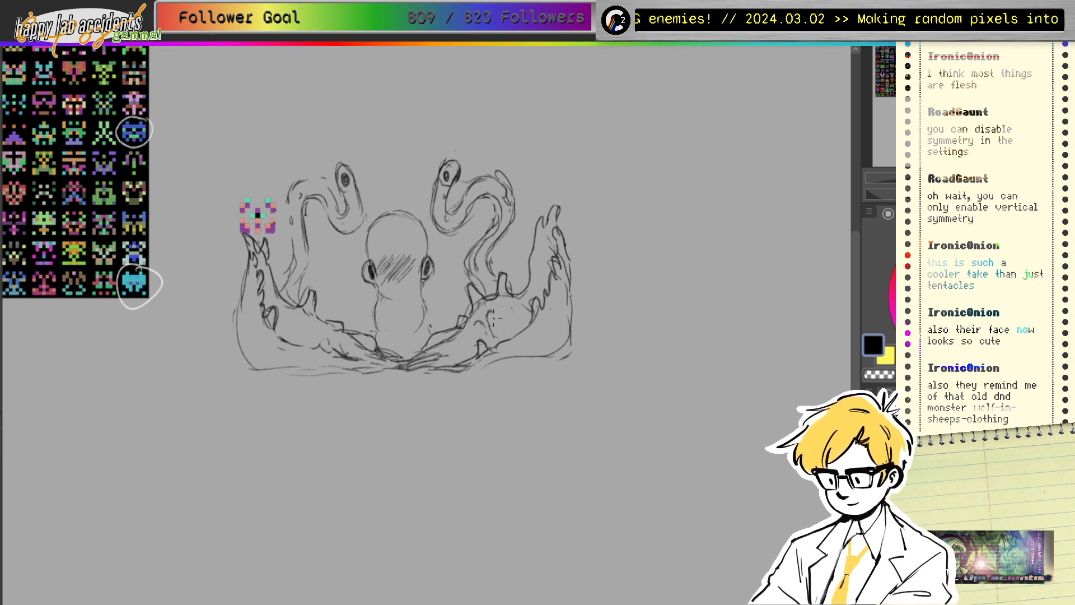
{"action": "left_click_drag", "start_coordinate": [502, 305], "coordinate": [514, 325]}
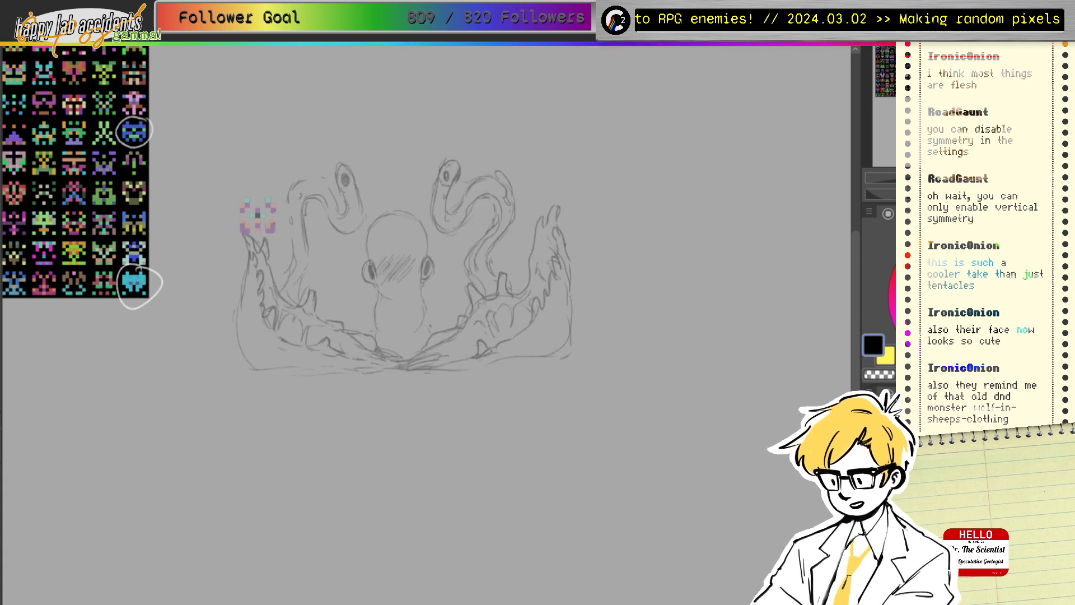
Step: Restore the sketch to full strength and briefly hide it to check the drawing
{"action": "key", "text": "ctrl+z"}
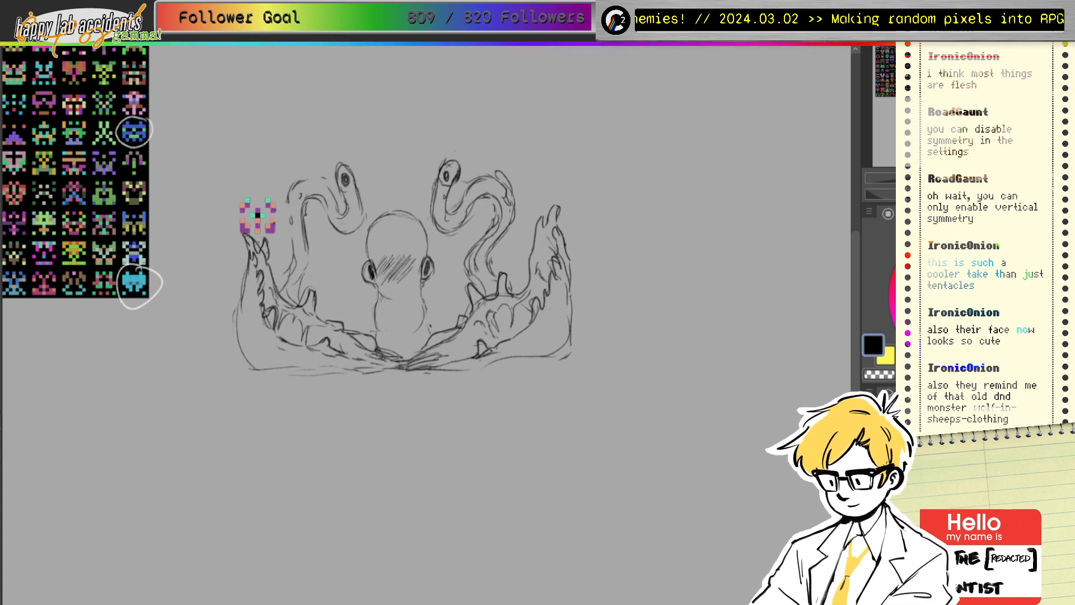
{"action": "key", "text": "Delete"}
{"action": "key", "text": "ctrl+z"}
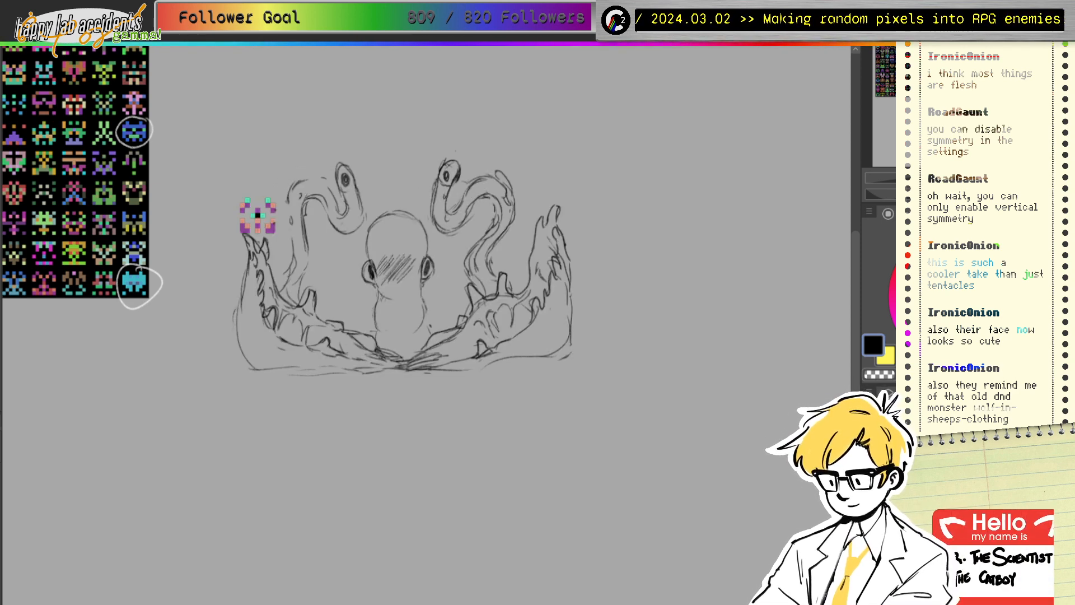
Step: Sample purple from the sprite and paint the left jaw's edge and bottom purple
{"action": "left_click", "coordinate": [271, 229], "text": "ctrl"}
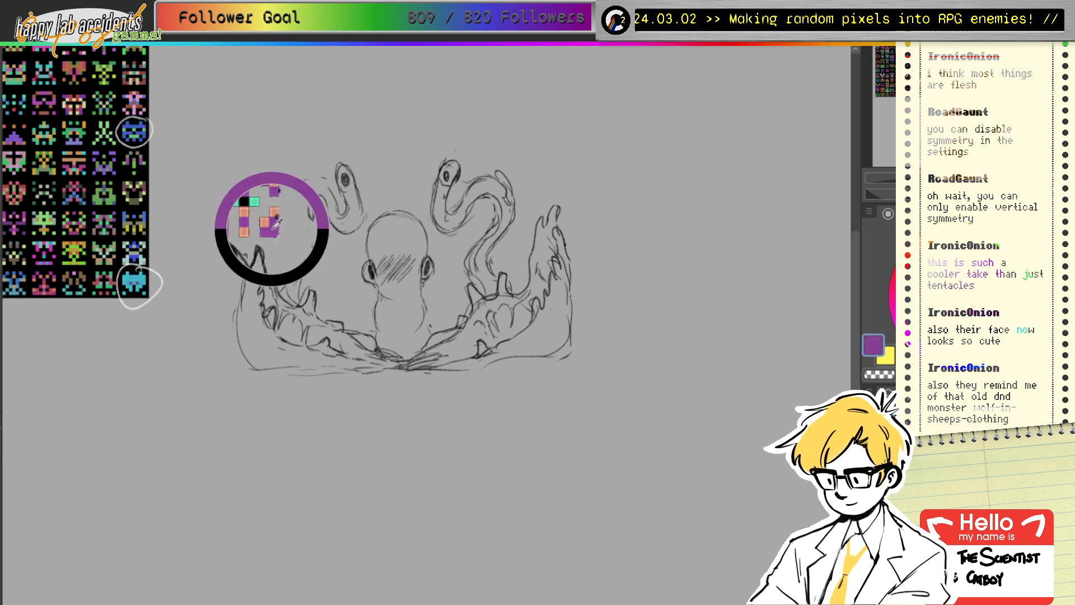
{"action": "left_click", "coordinate": [274, 224], "text": "ctrl"}
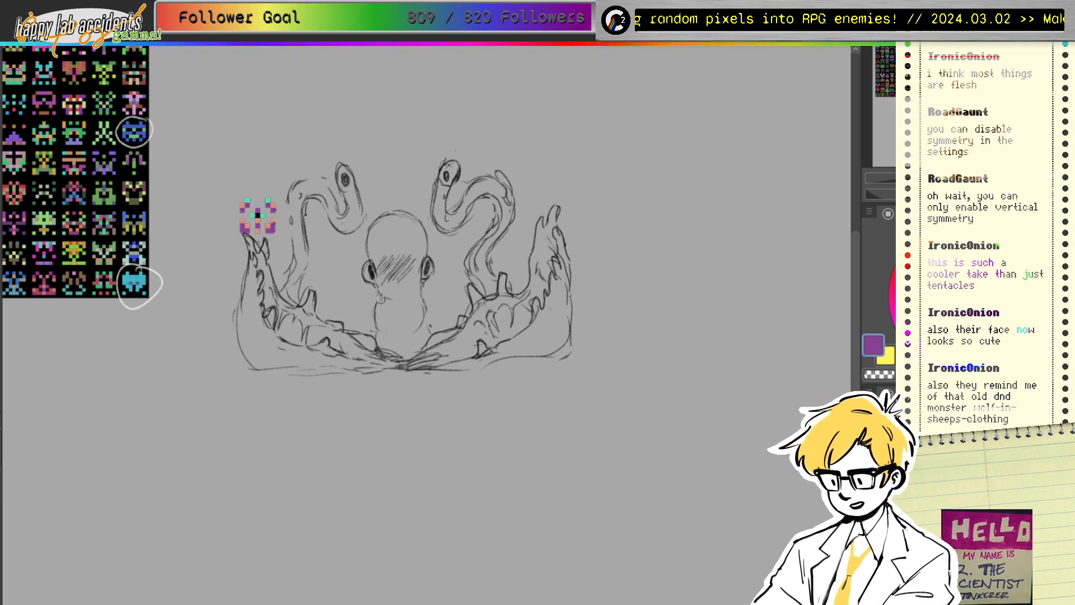
{"action": "mouse_move", "coordinate": [252, 245]}
{"action": "left_mouse_down"}
{"action": "mouse_move", "coordinate": [254, 341]}
{"action": "mouse_move", "coordinate": [242, 305]}
{"action": "mouse_move", "coordinate": [254, 362]}
{"action": "mouse_move", "coordinate": [256, 281]}
{"action": "mouse_move", "coordinate": [262, 327]}
{"action": "mouse_move", "coordinate": [255, 292]}
{"action": "mouse_move", "coordinate": [268, 332]}
{"action": "mouse_move", "coordinate": [263, 321]}
{"action": "mouse_move", "coordinate": [297, 353]}
{"action": "left_mouse_up"}
{"action": "mouse_move", "coordinate": [259, 310]}
{"action": "left_mouse_down"}
{"action": "mouse_move", "coordinate": [268, 353]}
{"action": "mouse_move", "coordinate": [286, 350]}
{"action": "mouse_move", "coordinate": [255, 336]}
{"action": "mouse_move", "coordinate": [266, 364]}
{"action": "mouse_move", "coordinate": [271, 354]}
{"action": "left_mouse_up"}
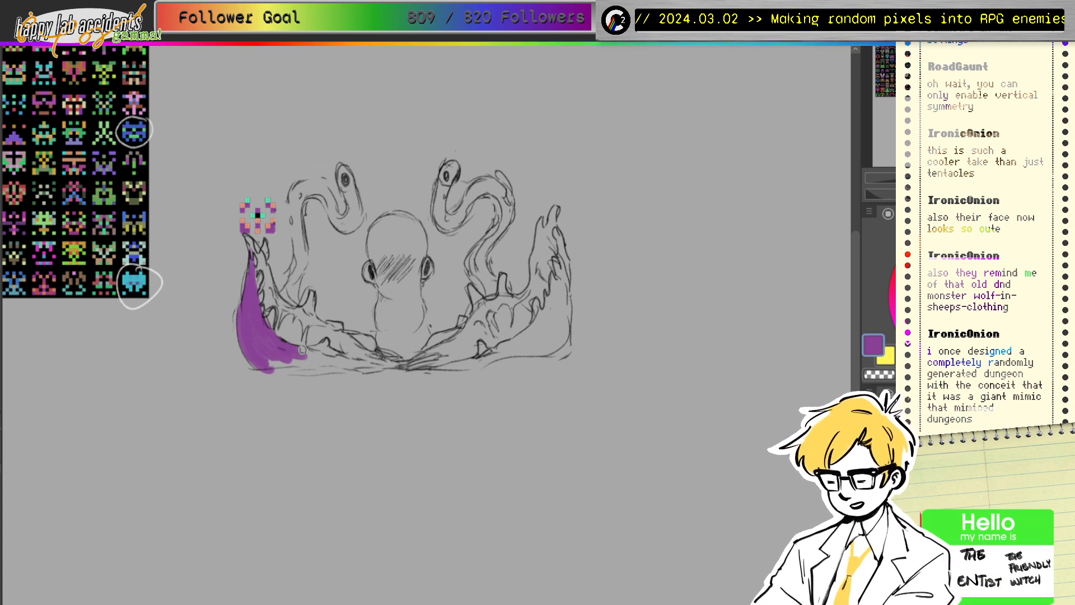
{"action": "mouse_move", "coordinate": [299, 354]}
{"action": "left_mouse_down"}
{"action": "mouse_move", "coordinate": [382, 366]}
{"action": "mouse_move", "coordinate": [278, 365]}
{"action": "mouse_move", "coordinate": [310, 358]}
{"action": "mouse_move", "coordinate": [265, 355]}
{"action": "mouse_move", "coordinate": [307, 361]}
{"action": "mouse_move", "coordinate": [264, 339]}
{"action": "left_mouse_up"}
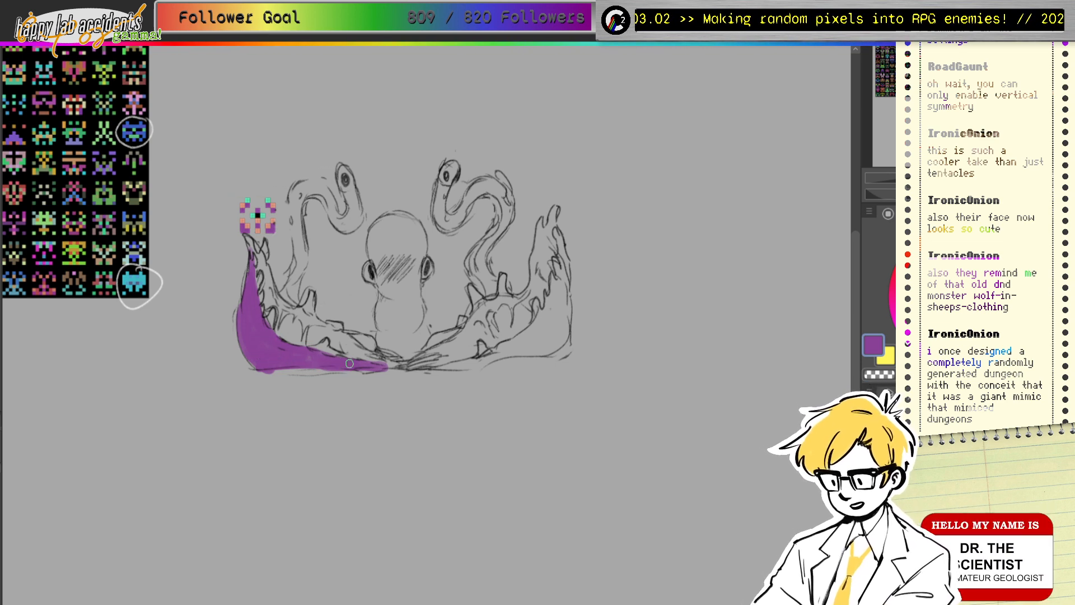
{"action": "left_click_drag", "start_coordinate": [370, 367], "coordinate": [344, 368]}
{"action": "left_click_drag", "start_coordinate": [277, 370], "coordinate": [301, 370]}
Step: Paint purple along the right jaw's edges, the left jaw's inner edge and where the jaws meet
{"action": "mouse_move", "coordinate": [460, 366]}
{"action": "left_mouse_down"}
{"action": "mouse_move", "coordinate": [437, 369]}
{"action": "mouse_move", "coordinate": [498, 349]}
{"action": "mouse_move", "coordinate": [462, 364]}
{"action": "mouse_move", "coordinate": [563, 354]}
{"action": "left_mouse_up"}
{"action": "mouse_move", "coordinate": [565, 281]}
{"action": "left_mouse_down"}
{"action": "mouse_move", "coordinate": [499, 352]}
{"action": "mouse_move", "coordinate": [534, 340]}
{"action": "mouse_move", "coordinate": [540, 326]}
{"action": "mouse_move", "coordinate": [529, 344]}
{"action": "mouse_move", "coordinate": [540, 350]}
{"action": "mouse_move", "coordinate": [566, 327]}
{"action": "mouse_move", "coordinate": [569, 346]}
{"action": "mouse_move", "coordinate": [562, 249]}
{"action": "mouse_move", "coordinate": [559, 352]}
{"action": "mouse_move", "coordinate": [551, 295]}
{"action": "left_mouse_up"}
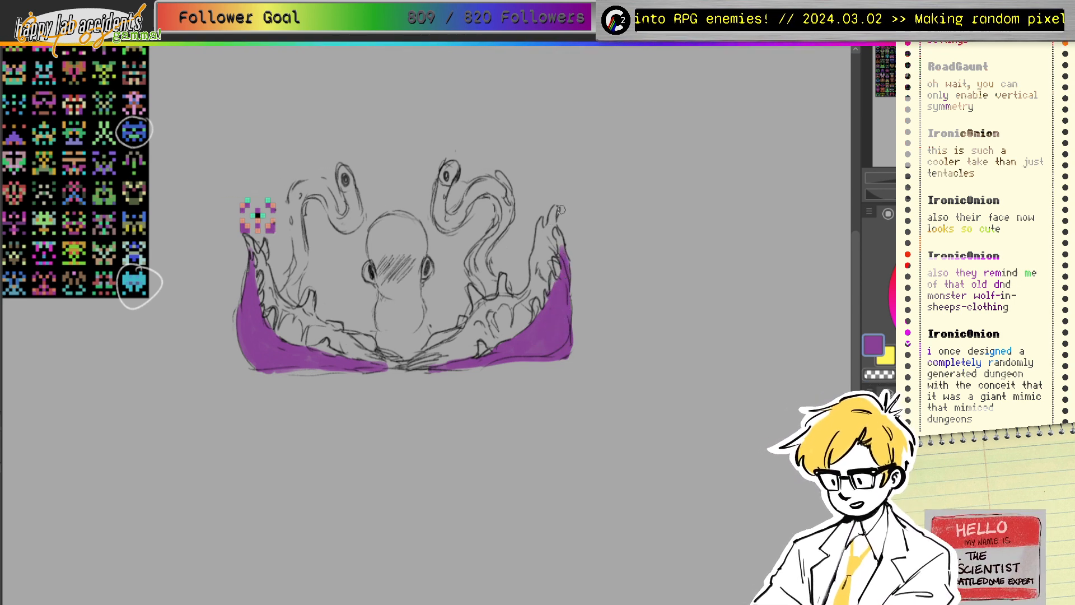
{"action": "mouse_move", "coordinate": [258, 258]}
{"action": "left_mouse_down"}
{"action": "mouse_move", "coordinate": [266, 308]}
{"action": "mouse_move", "coordinate": [269, 282]}
{"action": "mouse_move", "coordinate": [283, 307]}
{"action": "mouse_move", "coordinate": [299, 297]}
{"action": "mouse_move", "coordinate": [285, 308]}
{"action": "mouse_move", "coordinate": [309, 328]}
{"action": "mouse_move", "coordinate": [321, 294]}
{"action": "mouse_move", "coordinate": [314, 320]}
{"action": "mouse_move", "coordinate": [285, 315]}
{"action": "mouse_move", "coordinate": [288, 340]}
{"action": "mouse_move", "coordinate": [280, 328]}
{"action": "mouse_move", "coordinate": [287, 318]}
{"action": "mouse_move", "coordinate": [294, 343]}
{"action": "mouse_move", "coordinate": [278, 325]}
{"action": "mouse_move", "coordinate": [316, 235]}
{"action": "mouse_move", "coordinate": [312, 329]}
{"action": "mouse_move", "coordinate": [299, 343]}
{"action": "mouse_move", "coordinate": [279, 316]}
{"action": "mouse_move", "coordinate": [323, 301]}
{"action": "mouse_move", "coordinate": [300, 313]}
{"action": "mouse_move", "coordinate": [331, 319]}
{"action": "mouse_move", "coordinate": [326, 342]}
{"action": "mouse_move", "coordinate": [315, 330]}
{"action": "mouse_move", "coordinate": [340, 349]}
{"action": "mouse_move", "coordinate": [343, 337]}
{"action": "mouse_move", "coordinate": [359, 362]}
{"action": "mouse_move", "coordinate": [355, 346]}
{"action": "mouse_move", "coordinate": [385, 360]}
{"action": "mouse_move", "coordinate": [382, 351]}
{"action": "mouse_move", "coordinate": [442, 346]}
{"action": "mouse_move", "coordinate": [391, 366]}
{"action": "mouse_move", "coordinate": [424, 364]}
{"action": "mouse_move", "coordinate": [489, 304]}
{"action": "mouse_move", "coordinate": [517, 297]}
{"action": "mouse_move", "coordinate": [539, 237]}
{"action": "mouse_move", "coordinate": [545, 252]}
{"action": "mouse_move", "coordinate": [551, 233]}
{"action": "mouse_move", "coordinate": [543, 306]}
{"action": "mouse_move", "coordinate": [527, 303]}
{"action": "mouse_move", "coordinate": [534, 290]}
{"action": "mouse_move", "coordinate": [491, 311]}
{"action": "mouse_move", "coordinate": [488, 323]}
{"action": "mouse_move", "coordinate": [512, 319]}
{"action": "mouse_move", "coordinate": [508, 340]}
{"action": "mouse_move", "coordinate": [495, 348]}
{"action": "mouse_move", "coordinate": [493, 323]}
{"action": "mouse_move", "coordinate": [500, 340]}
{"action": "mouse_move", "coordinate": [484, 331]}
{"action": "mouse_move", "coordinate": [457, 356]}
{"action": "left_mouse_up"}
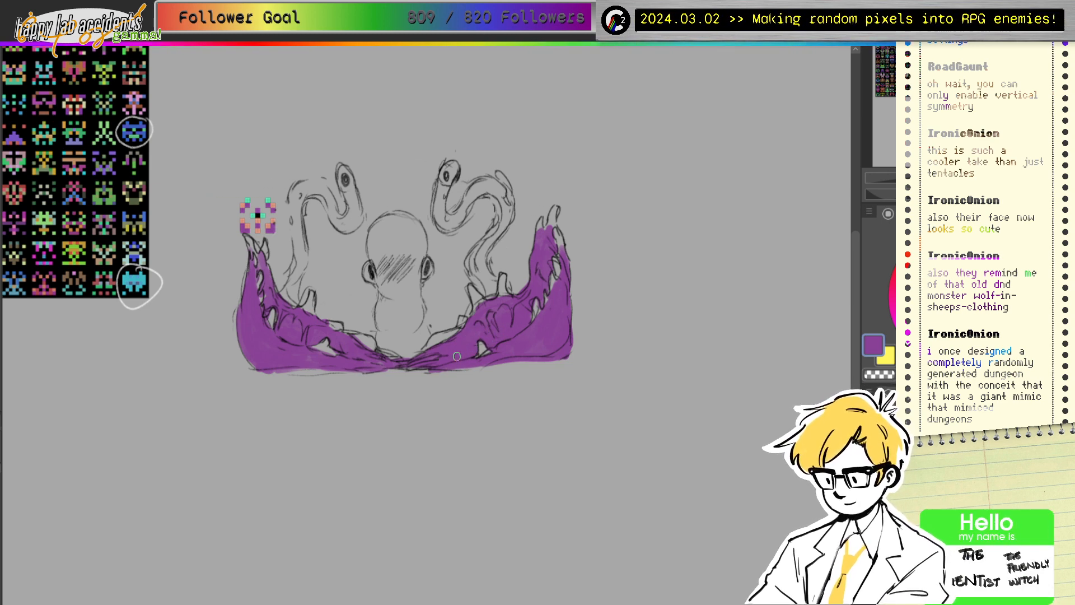
{"action": "mouse_move", "coordinate": [382, 359]}
{"action": "left_mouse_down"}
{"action": "mouse_move", "coordinate": [441, 367]}
{"action": "mouse_move", "coordinate": [389, 365]}
{"action": "mouse_move", "coordinate": [411, 367]}
{"action": "left_mouse_up"}
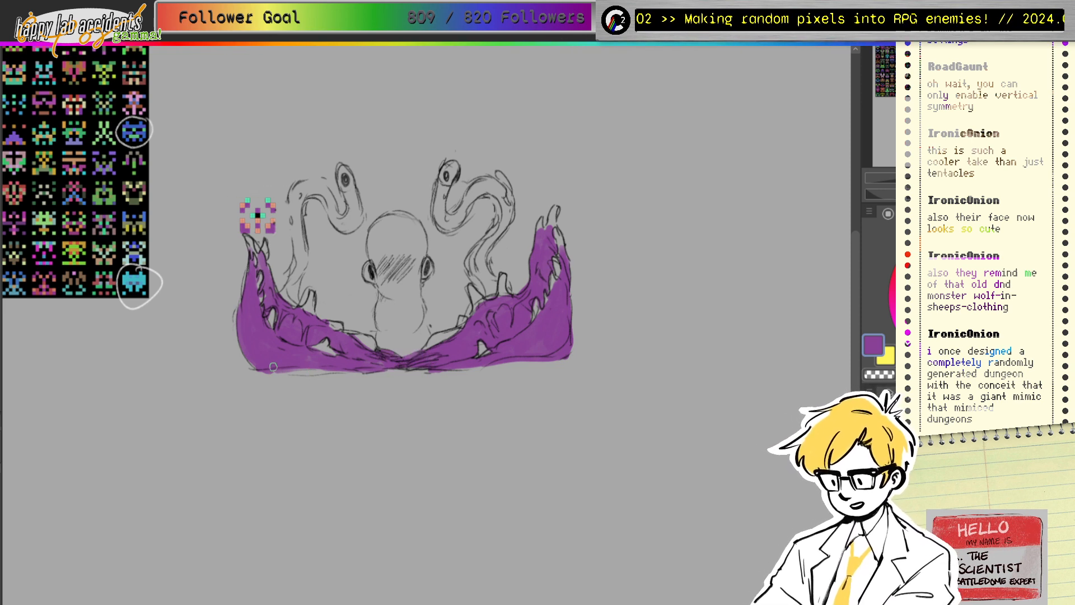
{"action": "left_click_drag", "start_coordinate": [275, 367], "coordinate": [352, 372]}
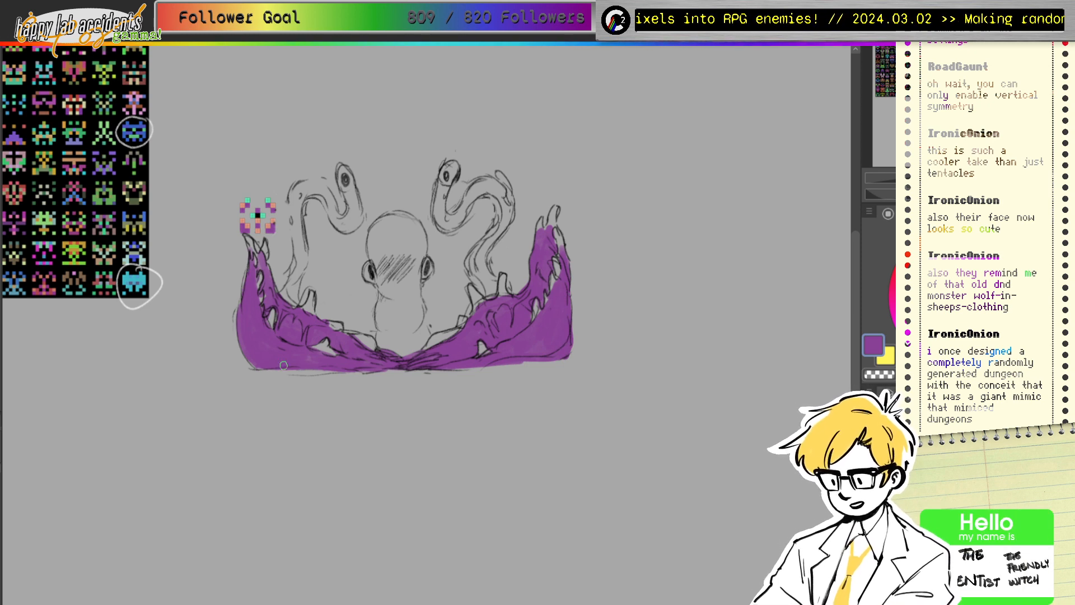
Step: Paint both tentacles purple, from the eye-stalks down their curves and stems
{"action": "mouse_move", "coordinate": [439, 191]}
{"action": "left_mouse_down"}
{"action": "mouse_move", "coordinate": [448, 215]}
{"action": "mouse_move", "coordinate": [487, 214]}
{"action": "mouse_move", "coordinate": [453, 202]}
{"action": "mouse_move", "coordinate": [448, 219]}
{"action": "mouse_move", "coordinate": [458, 223]}
{"action": "mouse_move", "coordinate": [472, 191]}
{"action": "mouse_move", "coordinate": [460, 219]}
{"action": "mouse_move", "coordinate": [488, 183]}
{"action": "mouse_move", "coordinate": [477, 190]}
{"action": "mouse_move", "coordinate": [503, 182]}
{"action": "mouse_move", "coordinate": [494, 193]}
{"action": "mouse_move", "coordinate": [488, 181]}
{"action": "mouse_move", "coordinate": [509, 213]}
{"action": "mouse_move", "coordinate": [502, 192]}
{"action": "left_mouse_up"}
{"action": "mouse_move", "coordinate": [513, 208]}
{"action": "left_mouse_down"}
{"action": "mouse_move", "coordinate": [477, 253]}
{"action": "mouse_move", "coordinate": [475, 275]}
{"action": "mouse_move", "coordinate": [481, 267]}
{"action": "mouse_move", "coordinate": [493, 281]}
{"action": "left_mouse_up"}
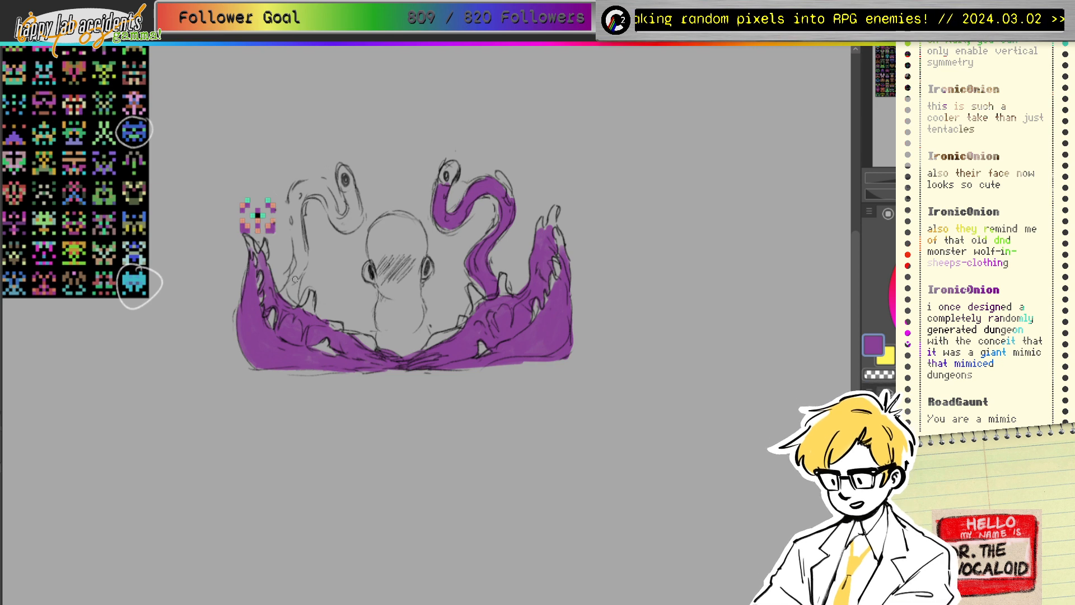
{"action": "mouse_move", "coordinate": [295, 279]}
{"action": "left_mouse_down"}
{"action": "mouse_move", "coordinate": [296, 311]}
{"action": "mouse_move", "coordinate": [304, 265]}
{"action": "mouse_move", "coordinate": [291, 197]}
{"action": "mouse_move", "coordinate": [296, 264]}
{"action": "mouse_move", "coordinate": [295, 215]}
{"action": "mouse_move", "coordinate": [302, 251]}
{"action": "mouse_move", "coordinate": [304, 242]}
{"action": "mouse_move", "coordinate": [294, 278]}
{"action": "left_mouse_up"}
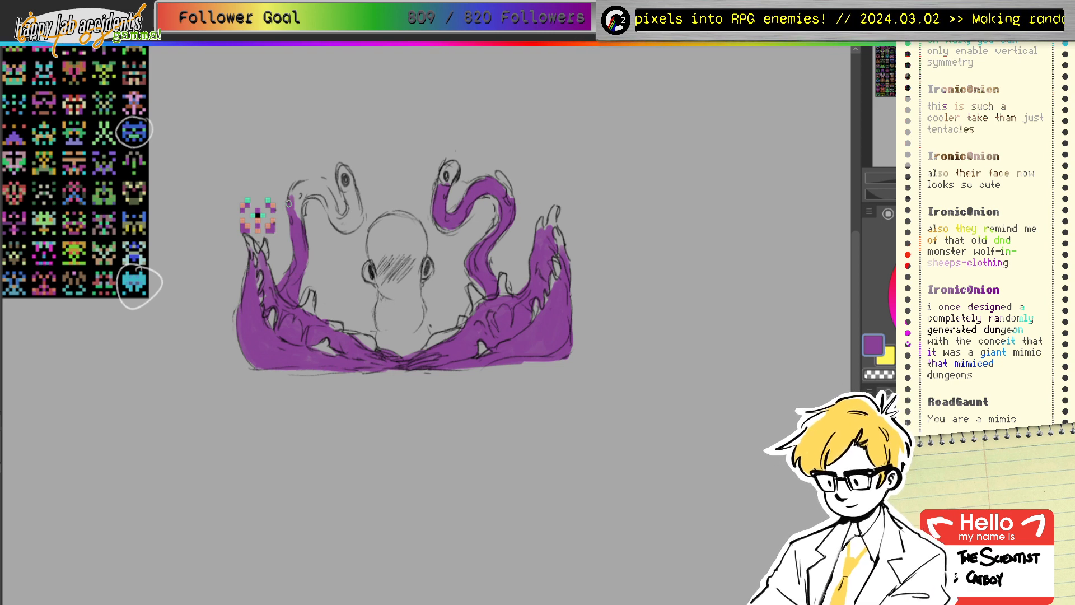
{"action": "mouse_move", "coordinate": [289, 203]}
{"action": "left_mouse_down"}
{"action": "mouse_move", "coordinate": [301, 222]}
{"action": "mouse_move", "coordinate": [307, 191]}
{"action": "mouse_move", "coordinate": [292, 199]}
{"action": "mouse_move", "coordinate": [321, 187]}
{"action": "mouse_move", "coordinate": [307, 196]}
{"action": "mouse_move", "coordinate": [320, 197]}
{"action": "mouse_move", "coordinate": [316, 183]}
{"action": "mouse_move", "coordinate": [315, 196]}
{"action": "mouse_move", "coordinate": [332, 203]}
{"action": "mouse_move", "coordinate": [324, 185]}
{"action": "mouse_move", "coordinate": [331, 214]}
{"action": "mouse_move", "coordinate": [316, 182]}
{"action": "mouse_move", "coordinate": [330, 215]}
{"action": "mouse_move", "coordinate": [322, 194]}
{"action": "mouse_move", "coordinate": [350, 226]}
{"action": "mouse_move", "coordinate": [351, 195]}
{"action": "mouse_move", "coordinate": [354, 207]}
{"action": "mouse_move", "coordinate": [337, 220]}
{"action": "mouse_move", "coordinate": [347, 230]}
{"action": "mouse_move", "coordinate": [359, 219]}
{"action": "mouse_move", "coordinate": [347, 192]}
{"action": "left_mouse_up"}
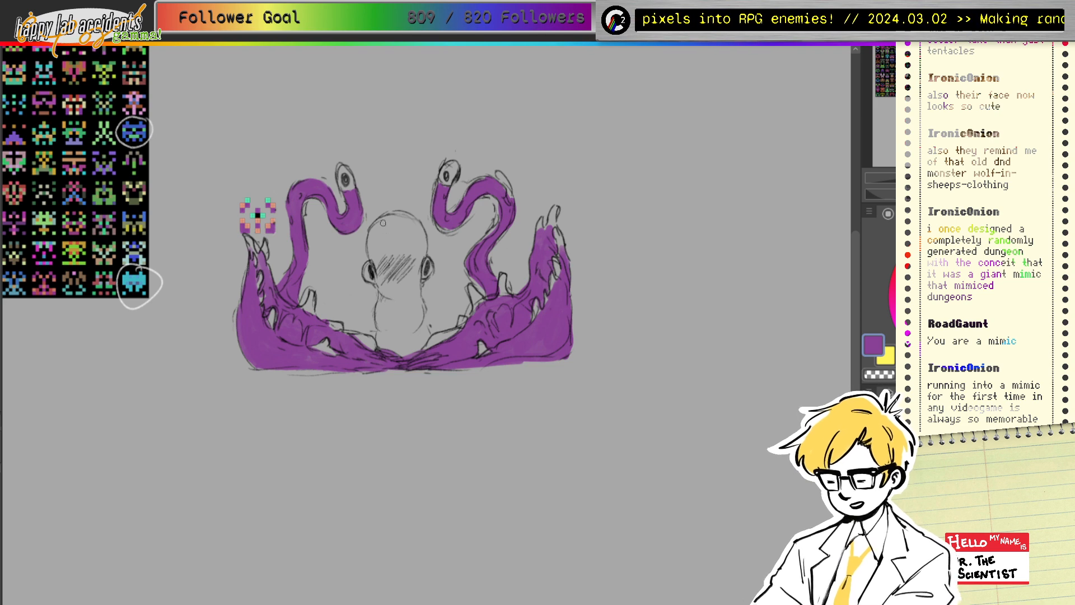
Step: Paint purple around the head, shade dark purple under it, and sample teal from the sprite
{"action": "mouse_move", "coordinate": [383, 223]}
{"action": "left_mouse_down"}
{"action": "mouse_move", "coordinate": [382, 267]}
{"action": "mouse_move", "coordinate": [404, 262]}
{"action": "mouse_move", "coordinate": [389, 222]}
{"action": "mouse_move", "coordinate": [378, 232]}
{"action": "mouse_move", "coordinate": [396, 228]}
{"action": "mouse_move", "coordinate": [388, 265]}
{"action": "mouse_move", "coordinate": [418, 255]}
{"action": "mouse_move", "coordinate": [401, 268]}
{"action": "mouse_move", "coordinate": [419, 237]}
{"action": "mouse_move", "coordinate": [395, 220]}
{"action": "mouse_move", "coordinate": [407, 249]}
{"action": "mouse_move", "coordinate": [396, 223]}
{"action": "mouse_move", "coordinate": [419, 247]}
{"action": "mouse_move", "coordinate": [405, 215]}
{"action": "mouse_move", "coordinate": [421, 252]}
{"action": "left_mouse_up"}
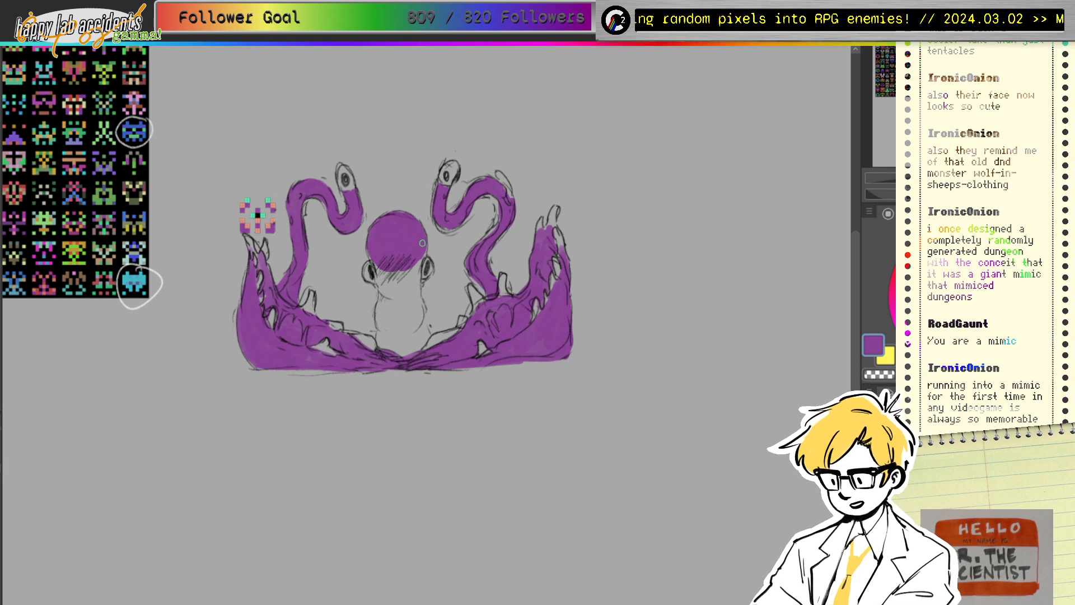
{"action": "mouse_move", "coordinate": [370, 251]}
{"action": "left_mouse_down"}
{"action": "mouse_move", "coordinate": [381, 284]}
{"action": "mouse_move", "coordinate": [383, 270]}
{"action": "mouse_move", "coordinate": [390, 281]}
{"action": "mouse_move", "coordinate": [406, 262]}
{"action": "mouse_move", "coordinate": [409, 286]}
{"action": "mouse_move", "coordinate": [426, 248]}
{"action": "mouse_move", "coordinate": [423, 260]}
{"action": "mouse_move", "coordinate": [371, 253]}
{"action": "mouse_move", "coordinate": [386, 266]}
{"action": "mouse_move", "coordinate": [380, 291]}
{"action": "mouse_move", "coordinate": [413, 292]}
{"action": "mouse_move", "coordinate": [402, 294]}
{"action": "mouse_move", "coordinate": [416, 272]}
{"action": "mouse_move", "coordinate": [419, 287]}
{"action": "mouse_move", "coordinate": [389, 296]}
{"action": "mouse_move", "coordinate": [384, 331]}
{"action": "mouse_move", "coordinate": [382, 307]}
{"action": "mouse_move", "coordinate": [393, 332]}
{"action": "mouse_move", "coordinate": [395, 296]}
{"action": "mouse_move", "coordinate": [410, 329]}
{"action": "mouse_move", "coordinate": [414, 295]}
{"action": "mouse_move", "coordinate": [420, 329]}
{"action": "mouse_move", "coordinate": [414, 292]}
{"action": "mouse_move", "coordinate": [385, 300]}
{"action": "mouse_move", "coordinate": [389, 357]}
{"action": "mouse_move", "coordinate": [393, 338]}
{"action": "mouse_move", "coordinate": [405, 359]}
{"action": "mouse_move", "coordinate": [426, 335]}
{"action": "left_mouse_up"}
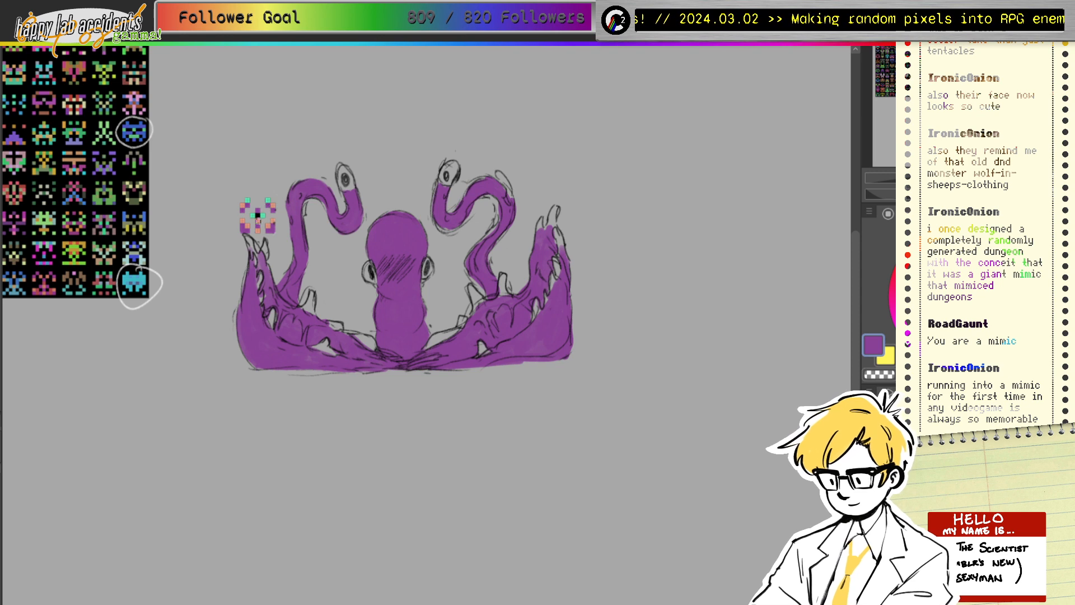
{"action": "mouse_move", "coordinate": [257, 215]}
{"action": "left_mouse_down"}
{"action": "mouse_move", "coordinate": [276, 193]}
{"action": "mouse_move", "coordinate": [272, 210]}
{"action": "mouse_move", "coordinate": [296, 213]}
{"action": "mouse_move", "coordinate": [278, 196]}
{"action": "left_mouse_up"}
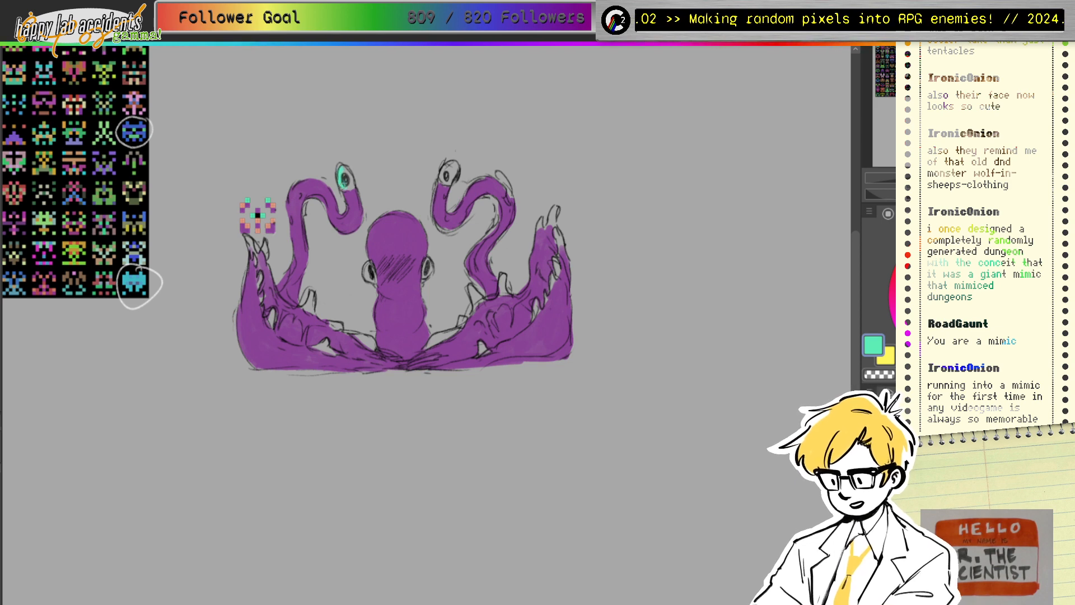
Step: Paint the left tentacle's eye teal, then pick a dark navy colour
{"action": "left_click_drag", "start_coordinate": [344, 171], "coordinate": [342, 190]}
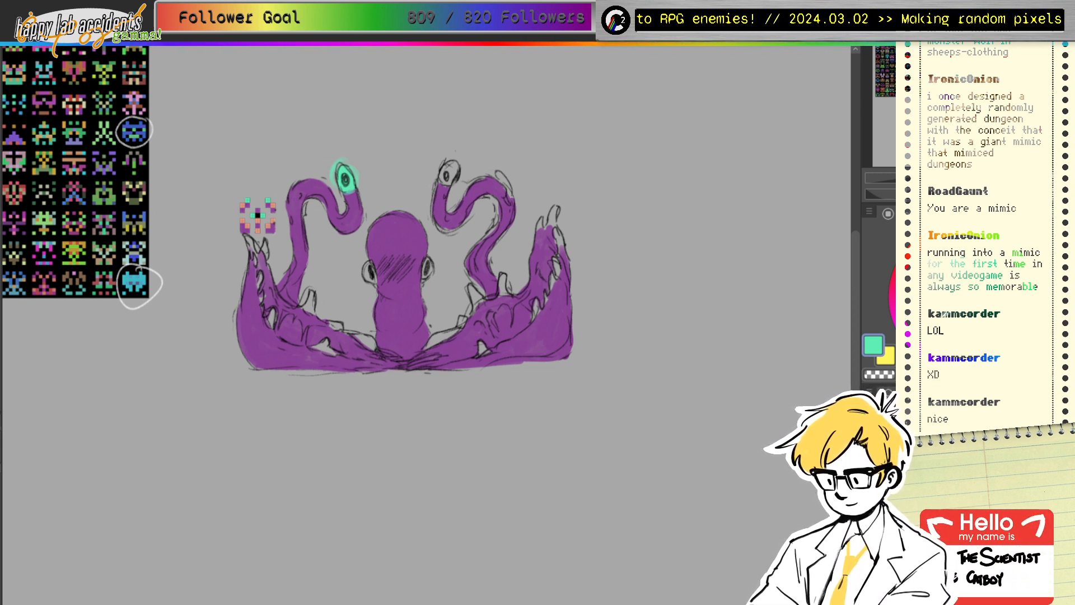
{"action": "left_click_drag", "start_coordinate": [946, 315], "coordinate": [944, 334]}
{"action": "left_click", "coordinate": [964, 321]}
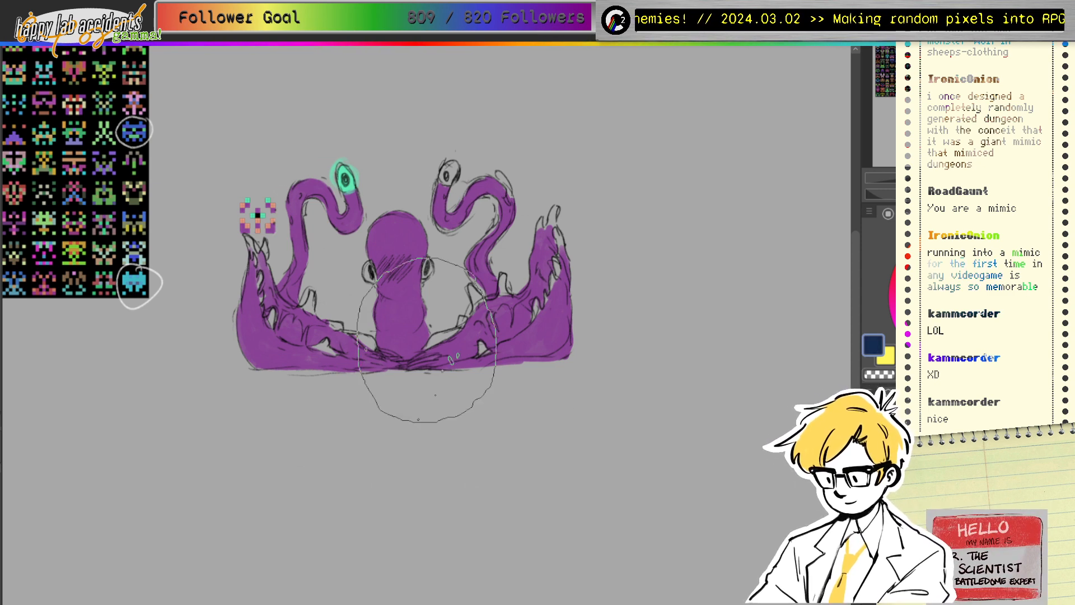
Step: Paint a dark navy backdrop behind the creature and erase its bottom edge flat
{"action": "mouse_move", "coordinate": [350, 165]}
{"action": "left_mouse_down"}
{"action": "mouse_move", "coordinate": [242, 280]}
{"action": "mouse_move", "coordinate": [335, 213]}
{"action": "mouse_move", "coordinate": [348, 188]}
{"action": "mouse_move", "coordinate": [340, 158]}
{"action": "mouse_move", "coordinate": [232, 340]}
{"action": "mouse_move", "coordinate": [414, 192]}
{"action": "mouse_move", "coordinate": [343, 293]}
{"action": "mouse_move", "coordinate": [461, 230]}
{"action": "mouse_move", "coordinate": [499, 262]}
{"action": "mouse_move", "coordinate": [470, 350]}
{"action": "mouse_move", "coordinate": [539, 359]}
{"action": "mouse_move", "coordinate": [570, 347]}
{"action": "mouse_move", "coordinate": [469, 351]}
{"action": "mouse_move", "coordinate": [242, 321]}
{"action": "mouse_move", "coordinate": [249, 274]}
{"action": "mouse_move", "coordinate": [275, 323]}
{"action": "mouse_move", "coordinate": [310, 214]}
{"action": "mouse_move", "coordinate": [359, 156]}
{"action": "mouse_move", "coordinate": [425, 219]}
{"action": "left_mouse_up"}
{"action": "key", "text": "e"}
{"action": "mouse_move", "coordinate": [217, 391]}
{"action": "left_mouse_down"}
{"action": "mouse_move", "coordinate": [596, 378]}
{"action": "mouse_move", "coordinate": [557, 391]}
{"action": "mouse_move", "coordinate": [230, 407]}
{"action": "mouse_move", "coordinate": [455, 399]}
{"action": "mouse_move", "coordinate": [420, 399]}
{"action": "mouse_move", "coordinate": [592, 401]}
{"action": "mouse_move", "coordinate": [612, 412]}
{"action": "left_mouse_up"}
{"action": "mouse_move", "coordinate": [532, 381]}
{"action": "left_mouse_down"}
{"action": "mouse_move", "coordinate": [460, 383]}
{"action": "mouse_move", "coordinate": [544, 377]}
{"action": "mouse_move", "coordinate": [181, 379]}
{"action": "mouse_move", "coordinate": [641, 359]}
{"action": "mouse_move", "coordinate": [611, 355]}
{"action": "mouse_move", "coordinate": [530, 388]}
{"action": "mouse_move", "coordinate": [585, 377]}
{"action": "mouse_move", "coordinate": [350, 391]}
{"action": "mouse_move", "coordinate": [611, 390]}
{"action": "mouse_move", "coordinate": [499, 400]}
{"action": "mouse_move", "coordinate": [572, 364]}
{"action": "mouse_move", "coordinate": [410, 393]}
{"action": "mouse_move", "coordinate": [473, 404]}
{"action": "mouse_move", "coordinate": [450, 404]}
{"action": "left_mouse_up"}
Step: Erase the backdrop's left, right and top edges into a clean, smooth shape
{"action": "mouse_move", "coordinate": [207, 310]}
{"action": "left_mouse_down"}
{"action": "mouse_move", "coordinate": [203, 253]}
{"action": "mouse_move", "coordinate": [369, 59]}
{"action": "mouse_move", "coordinate": [328, 132]}
{"action": "mouse_move", "coordinate": [277, 135]}
{"action": "mouse_move", "coordinate": [372, 77]}
{"action": "mouse_move", "coordinate": [221, 253]}
{"action": "mouse_move", "coordinate": [204, 379]}
{"action": "mouse_move", "coordinate": [200, 307]}
{"action": "mouse_move", "coordinate": [394, 60]}
{"action": "mouse_move", "coordinate": [421, 60]}
{"action": "mouse_move", "coordinate": [502, 110]}
{"action": "left_mouse_up"}
{"action": "mouse_move", "coordinate": [543, 156]}
{"action": "left_mouse_down"}
{"action": "mouse_move", "coordinate": [602, 222]}
{"action": "mouse_move", "coordinate": [640, 374]}
{"action": "mouse_move", "coordinate": [607, 206]}
{"action": "mouse_move", "coordinate": [606, 233]}
{"action": "mouse_move", "coordinate": [580, 174]}
{"action": "mouse_move", "coordinate": [599, 229]}
{"action": "mouse_move", "coordinate": [606, 215]}
{"action": "mouse_move", "coordinate": [623, 345]}
{"action": "left_mouse_up"}
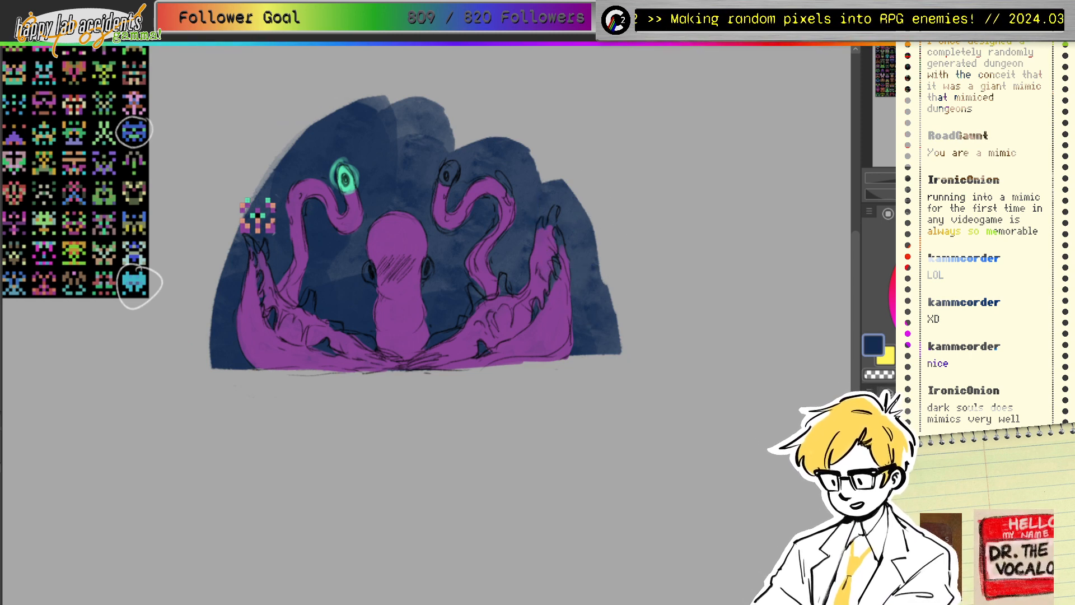
{"action": "mouse_move", "coordinate": [579, 188]}
{"action": "left_mouse_down"}
{"action": "mouse_move", "coordinate": [580, 345]}
{"action": "mouse_move", "coordinate": [588, 235]}
{"action": "mouse_move", "coordinate": [589, 364]}
{"action": "mouse_move", "coordinate": [604, 287]}
{"action": "mouse_move", "coordinate": [620, 342]}
{"action": "mouse_move", "coordinate": [579, 348]}
{"action": "left_mouse_up"}
{"action": "left_click_drag", "start_coordinate": [576, 263], "coordinate": [549, 167]}
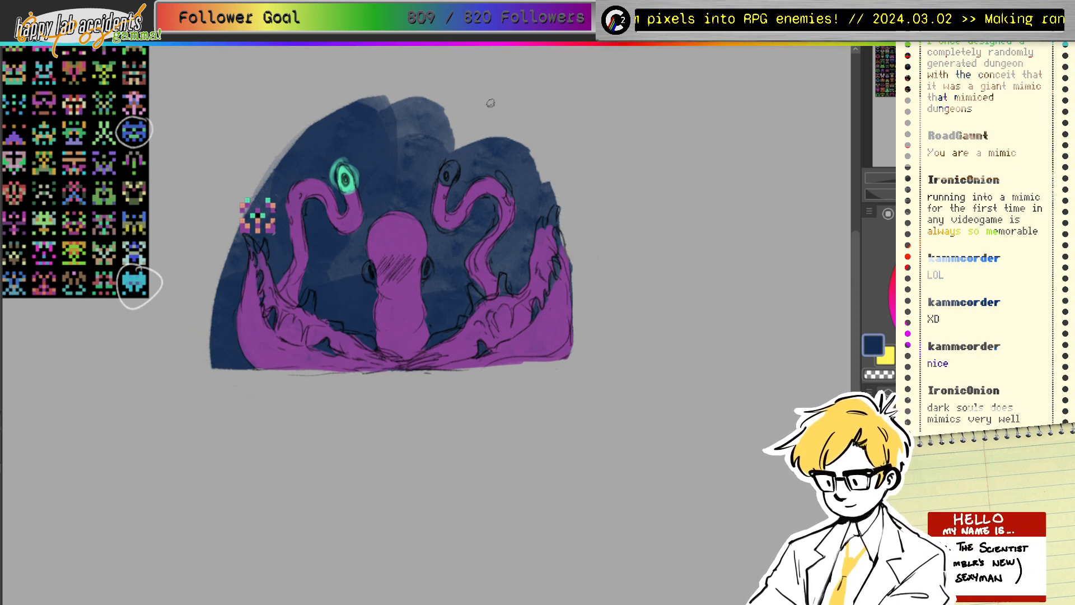
{"action": "mouse_move", "coordinate": [511, 136]}
{"action": "left_mouse_down"}
{"action": "mouse_move", "coordinate": [534, 166]}
{"action": "mouse_move", "coordinate": [506, 140]}
{"action": "left_mouse_up"}
{"action": "mouse_move", "coordinate": [331, 106]}
{"action": "left_mouse_down"}
{"action": "mouse_move", "coordinate": [396, 110]}
{"action": "mouse_move", "coordinate": [467, 92]}
{"action": "mouse_move", "coordinate": [395, 92]}
{"action": "mouse_move", "coordinate": [522, 83]}
{"action": "mouse_move", "coordinate": [472, 106]}
{"action": "mouse_move", "coordinate": [426, 107]}
{"action": "mouse_move", "coordinate": [458, 114]}
{"action": "mouse_move", "coordinate": [507, 102]}
{"action": "left_mouse_up"}
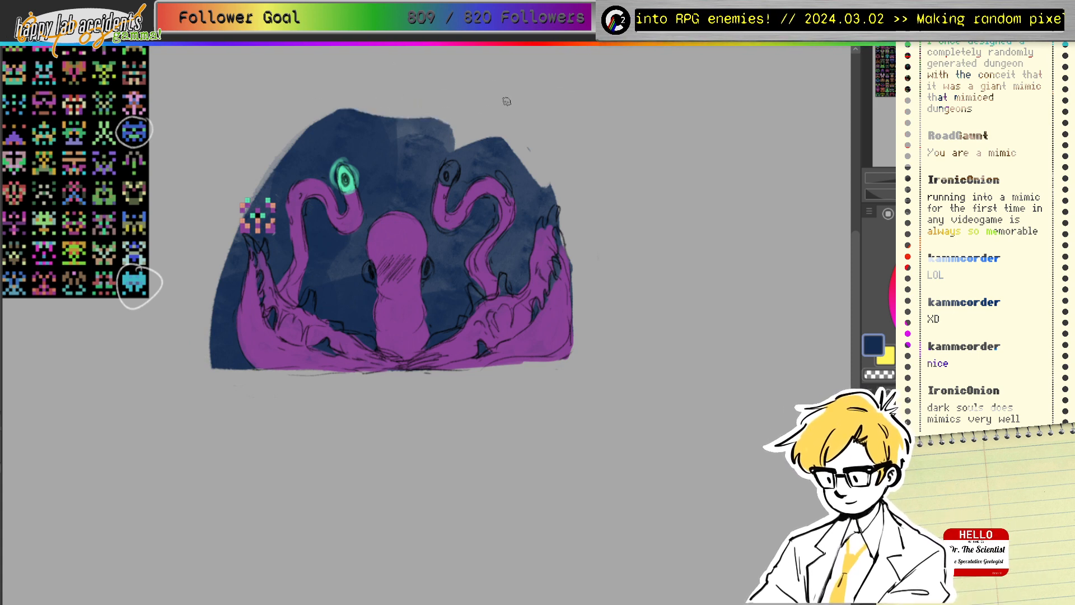
{"action": "left_click_drag", "start_coordinate": [341, 101], "coordinate": [458, 127]}
{"action": "mouse_move", "coordinate": [393, 113]}
{"action": "left_mouse_down"}
{"action": "mouse_move", "coordinate": [345, 105]}
{"action": "mouse_move", "coordinate": [258, 185]}
{"action": "mouse_move", "coordinate": [234, 234]}
{"action": "mouse_move", "coordinate": [236, 352]}
{"action": "mouse_move", "coordinate": [251, 375]}
{"action": "mouse_move", "coordinate": [227, 254]}
{"action": "mouse_move", "coordinate": [215, 313]}
{"action": "mouse_move", "coordinate": [231, 364]}
{"action": "left_mouse_up"}
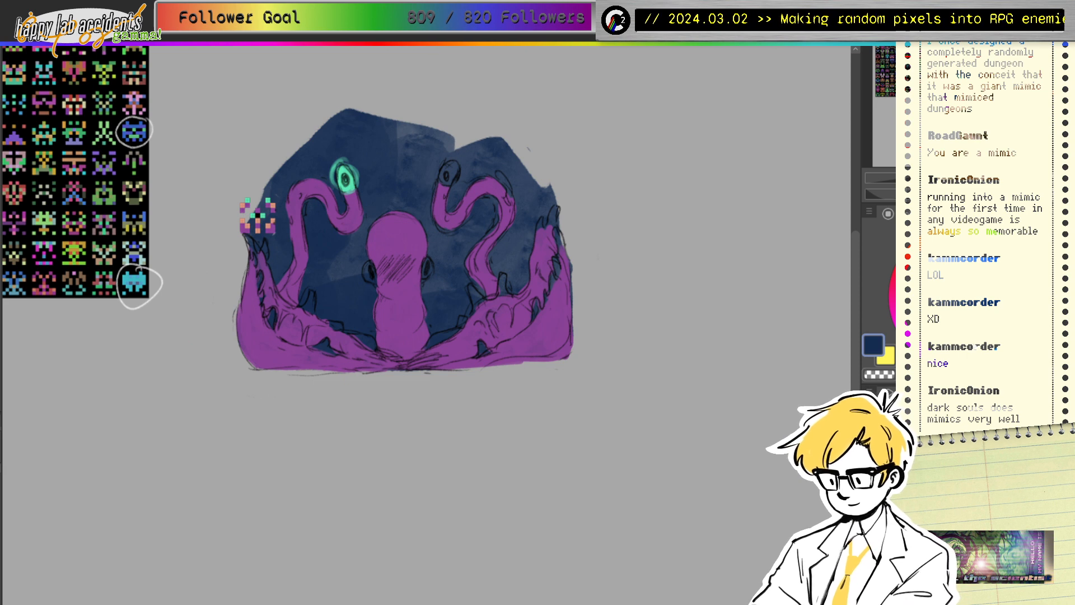
Step: Shade near-black navy on the backdrop beside the head and both sides of the neck
{"action": "left_click", "coordinate": [985, 333]}
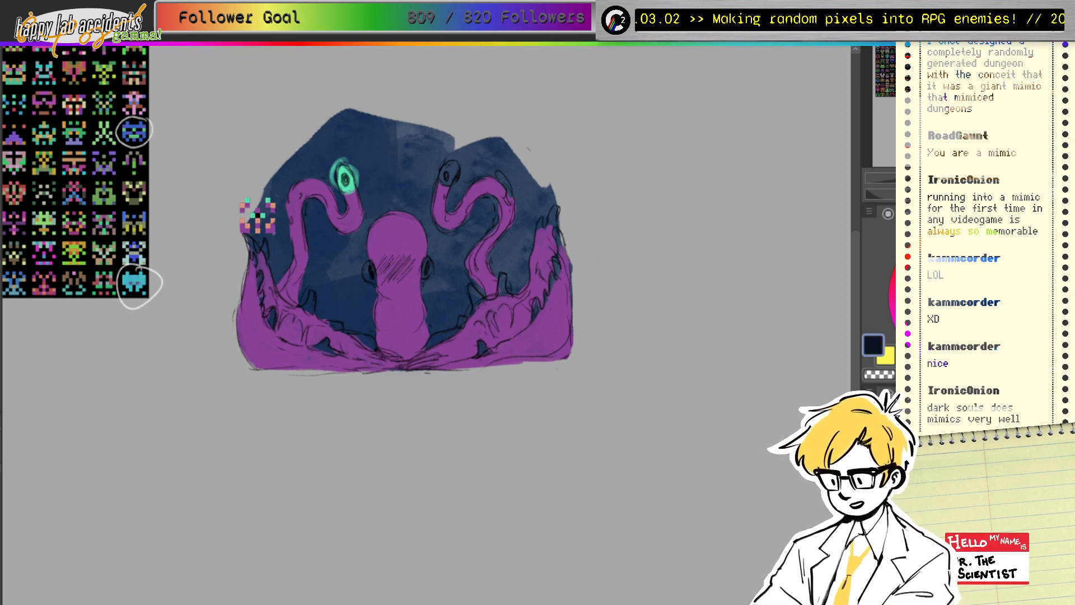
{"action": "key", "text": "bracketleft"}
{"action": "key", "text": "bracketleft"}
{"action": "key", "text": "bracketleft"}
{"action": "mouse_move", "coordinate": [357, 319]}
{"action": "left_mouse_down"}
{"action": "mouse_move", "coordinate": [365, 311]}
{"action": "mouse_move", "coordinate": [366, 336]}
{"action": "mouse_move", "coordinate": [371, 302]}
{"action": "mouse_move", "coordinate": [352, 318]}
{"action": "mouse_move", "coordinate": [332, 305]}
{"action": "left_mouse_up"}
{"action": "key", "text": "b"}
{"action": "key", "text": "ctrl+z"}
{"action": "mouse_move", "coordinate": [436, 287]}
{"action": "left_mouse_down"}
{"action": "mouse_move", "coordinate": [435, 327]}
{"action": "mouse_move", "coordinate": [436, 289]}
{"action": "mouse_move", "coordinate": [465, 305]}
{"action": "left_mouse_up"}
{"action": "mouse_move", "coordinate": [350, 272]}
{"action": "left_mouse_down"}
{"action": "mouse_move", "coordinate": [357, 297]}
{"action": "mouse_move", "coordinate": [362, 249]}
{"action": "left_mouse_up"}
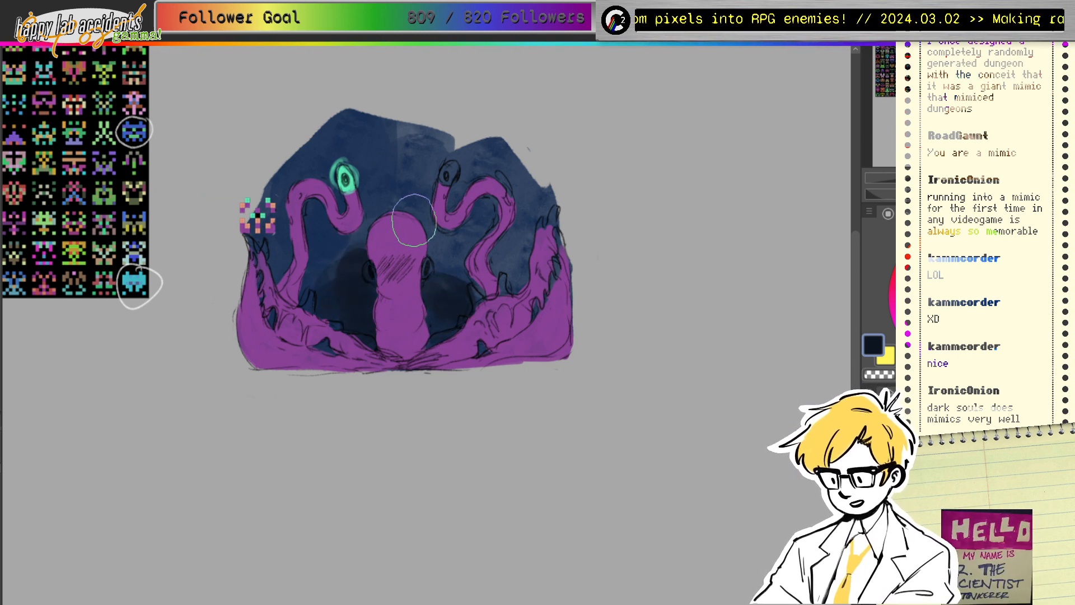
{"action": "mouse_move", "coordinate": [414, 220]}
{"action": "left_mouse_down"}
{"action": "mouse_move", "coordinate": [440, 261]}
{"action": "mouse_move", "coordinate": [435, 294]}
{"action": "left_mouse_up"}
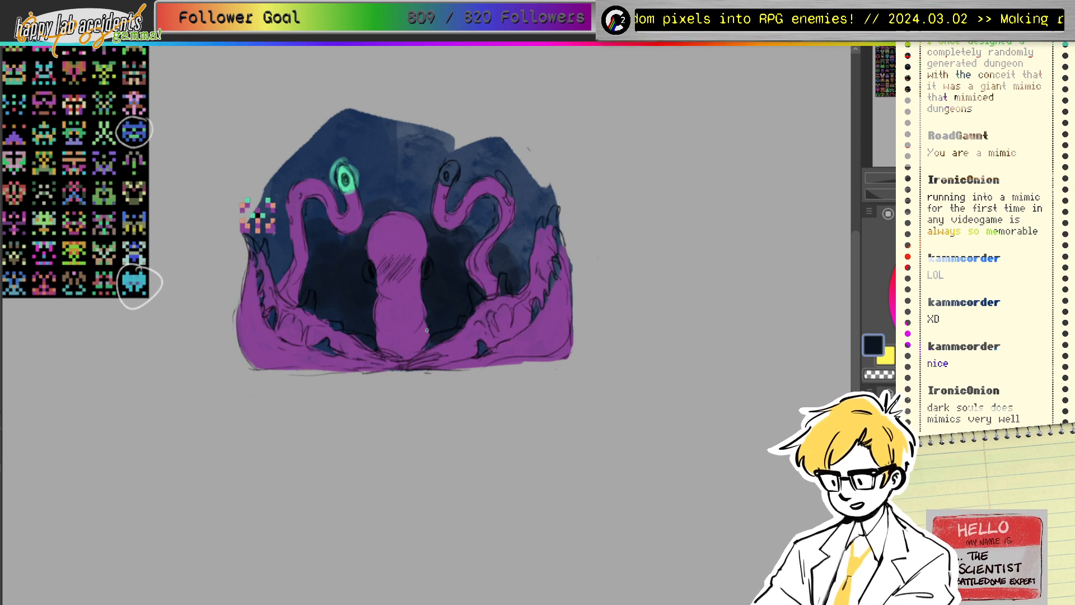
Step: Paint teal glows around both eyestalk eyes, then sample the grey-blue near the right eye
{"action": "left_click", "coordinate": [261, 209], "text": "alt"}
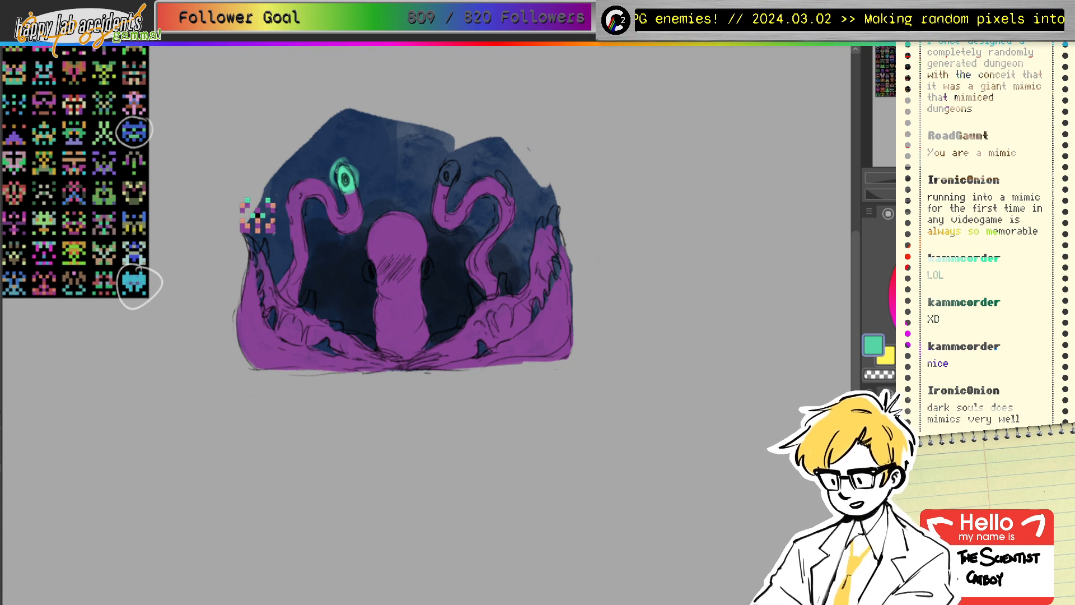
{"action": "mouse_move", "coordinate": [333, 185]}
{"action": "left_mouse_down"}
{"action": "mouse_move", "coordinate": [361, 179]}
{"action": "mouse_move", "coordinate": [353, 163]}
{"action": "mouse_move", "coordinate": [355, 174]}
{"action": "mouse_move", "coordinate": [335, 180]}
{"action": "mouse_move", "coordinate": [350, 163]}
{"action": "mouse_move", "coordinate": [328, 176]}
{"action": "mouse_move", "coordinate": [348, 156]}
{"action": "left_mouse_up"}
{"action": "mouse_move", "coordinate": [441, 168]}
{"action": "left_mouse_down"}
{"action": "mouse_move", "coordinate": [446, 190]}
{"action": "mouse_move", "coordinate": [456, 158]}
{"action": "mouse_move", "coordinate": [434, 178]}
{"action": "mouse_move", "coordinate": [464, 175]}
{"action": "mouse_move", "coordinate": [428, 188]}
{"action": "left_mouse_up"}
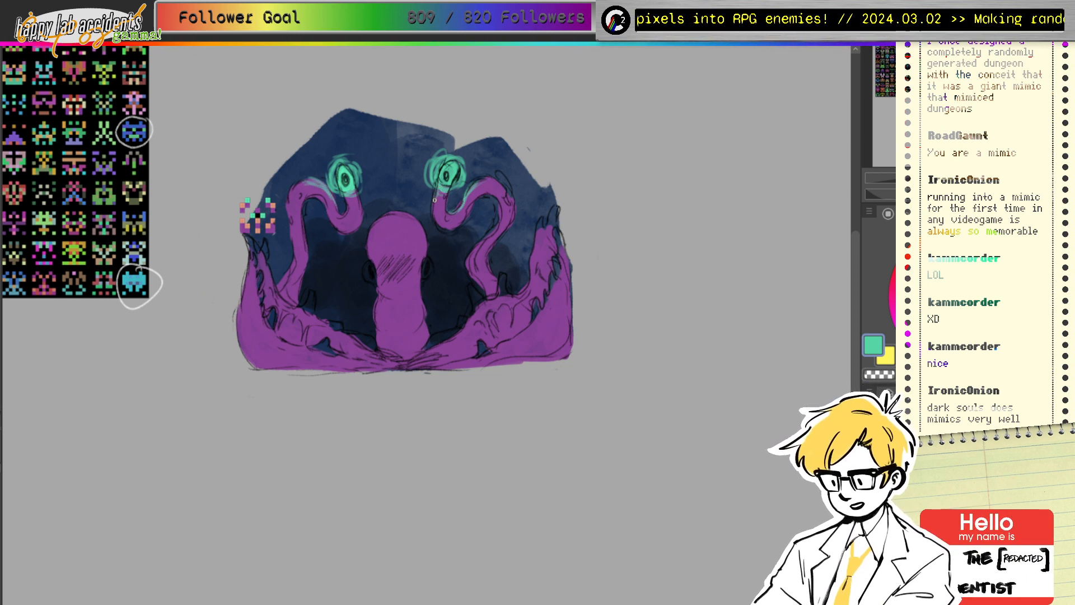
{"action": "left_click_drag", "start_coordinate": [434, 200], "coordinate": [442, 191]}
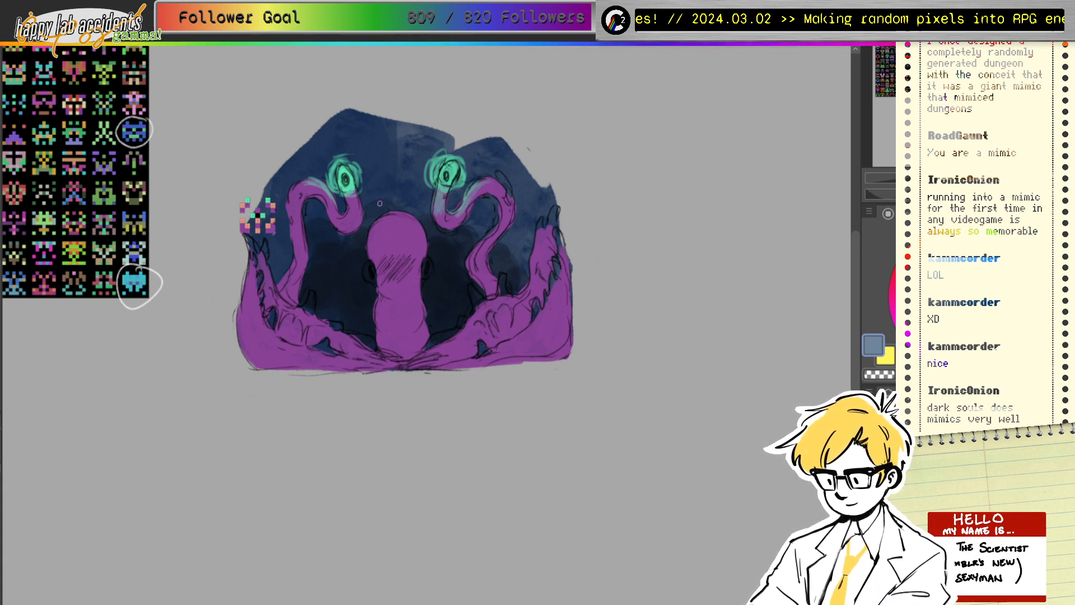
Step: Paint a muted blue-teal glow down the left eyestalk and the head's upper-left, then sample purple
{"action": "left_click", "coordinate": [331, 196], "text": "ctrl"}
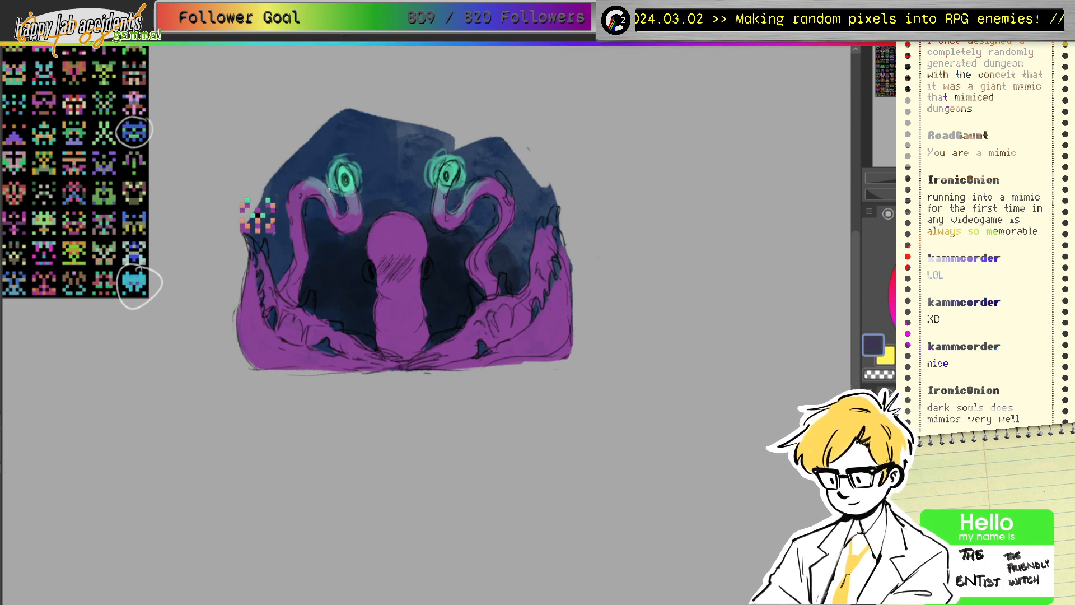
{"action": "left_click", "coordinate": [448, 174], "text": "ctrl"}
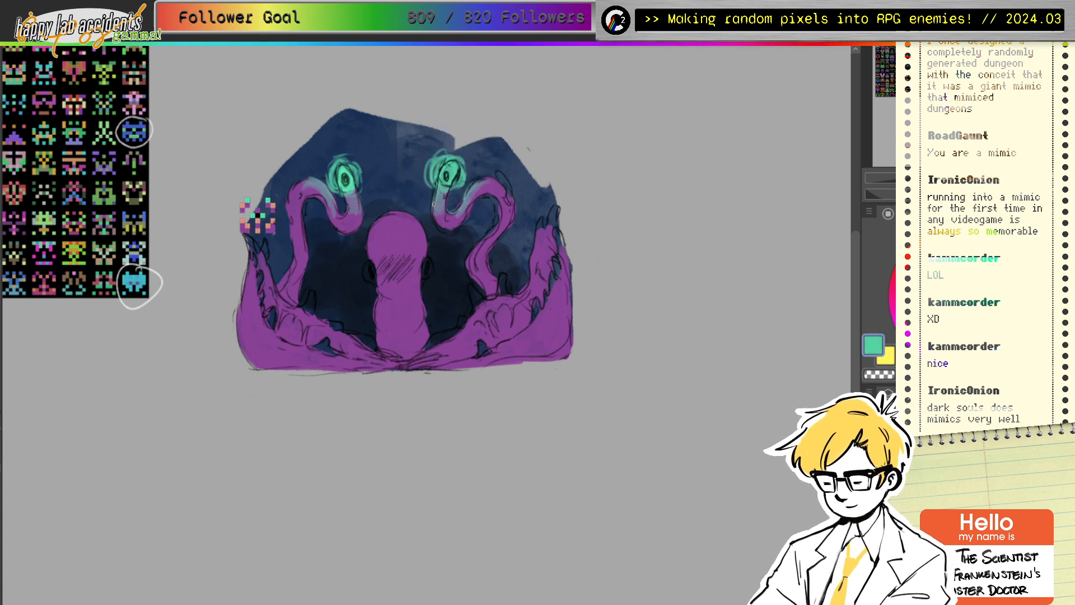
{"action": "left_click", "coordinate": [433, 204], "text": "ctrl"}
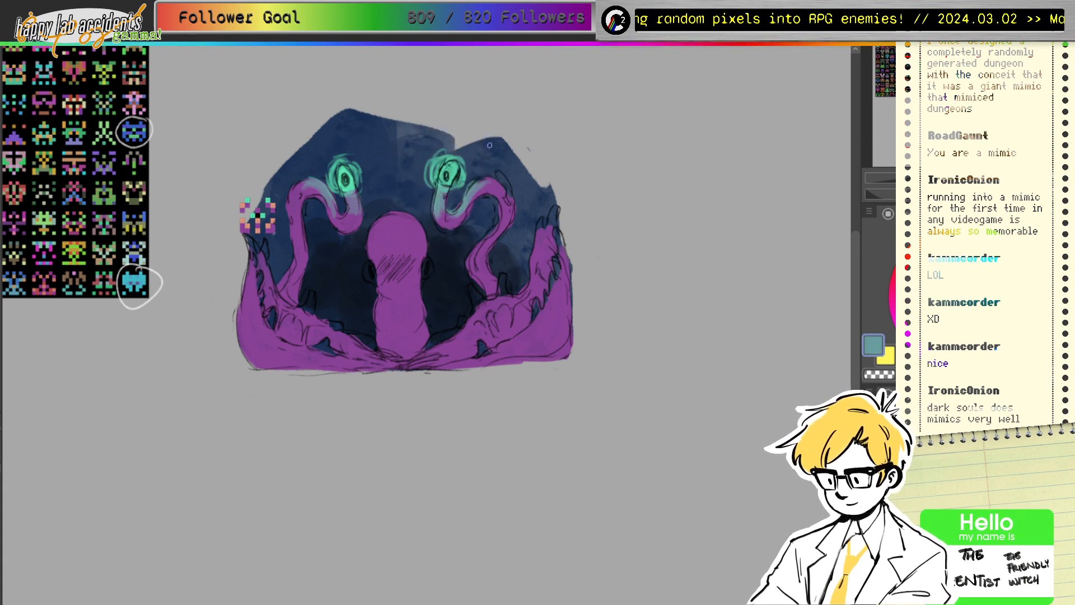
{"action": "left_click_drag", "start_coordinate": [332, 195], "coordinate": [332, 220]}
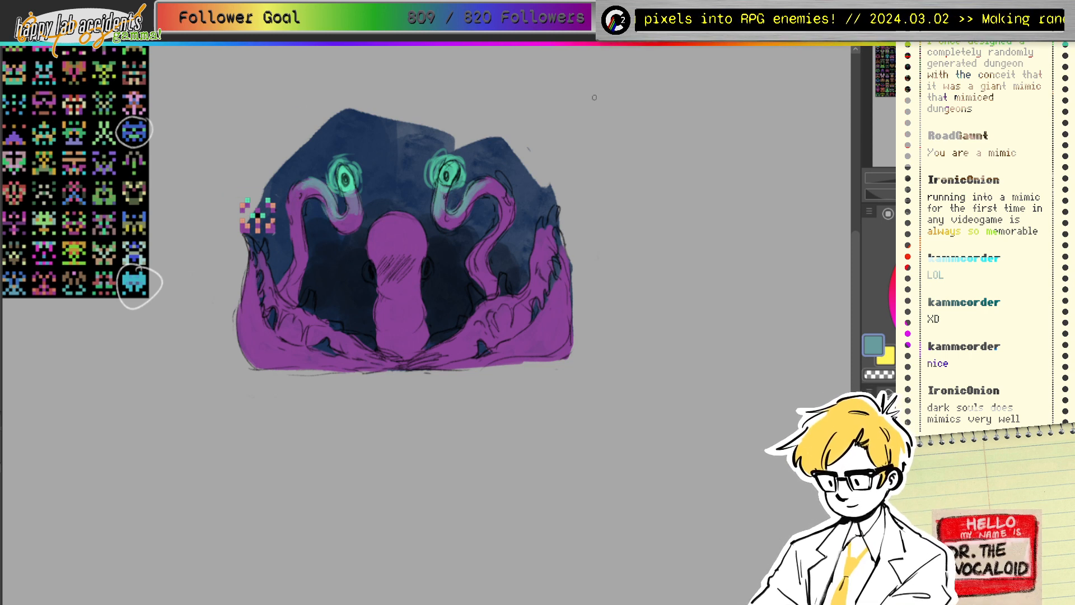
{"action": "left_click_drag", "start_coordinate": [370, 237], "coordinate": [396, 216]}
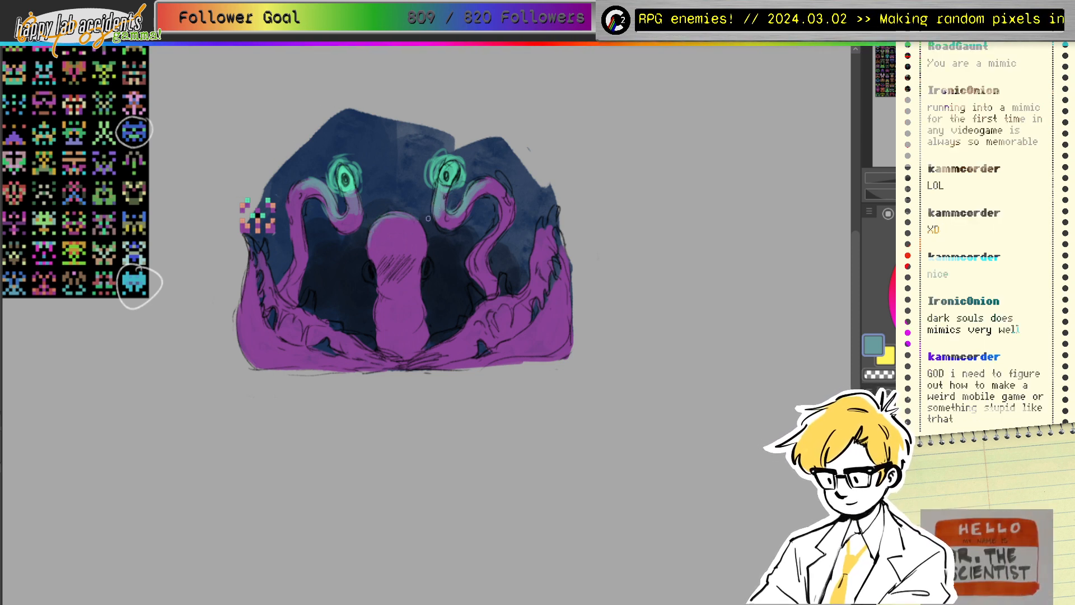
{"action": "left_click_drag", "start_coordinate": [339, 185], "coordinate": [303, 190]}
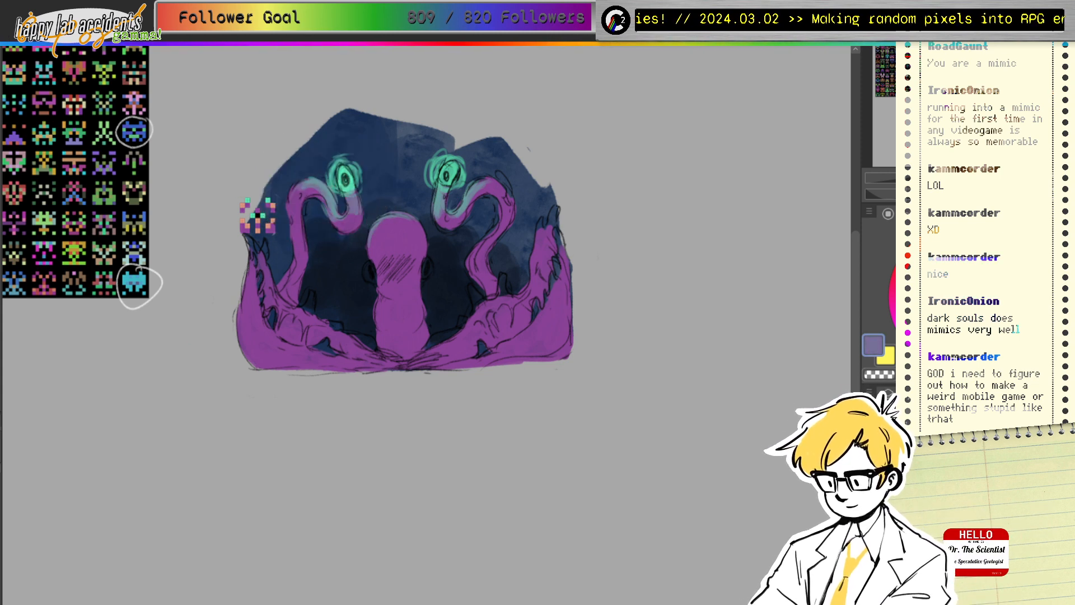
{"action": "left_click", "coordinate": [308, 191]}
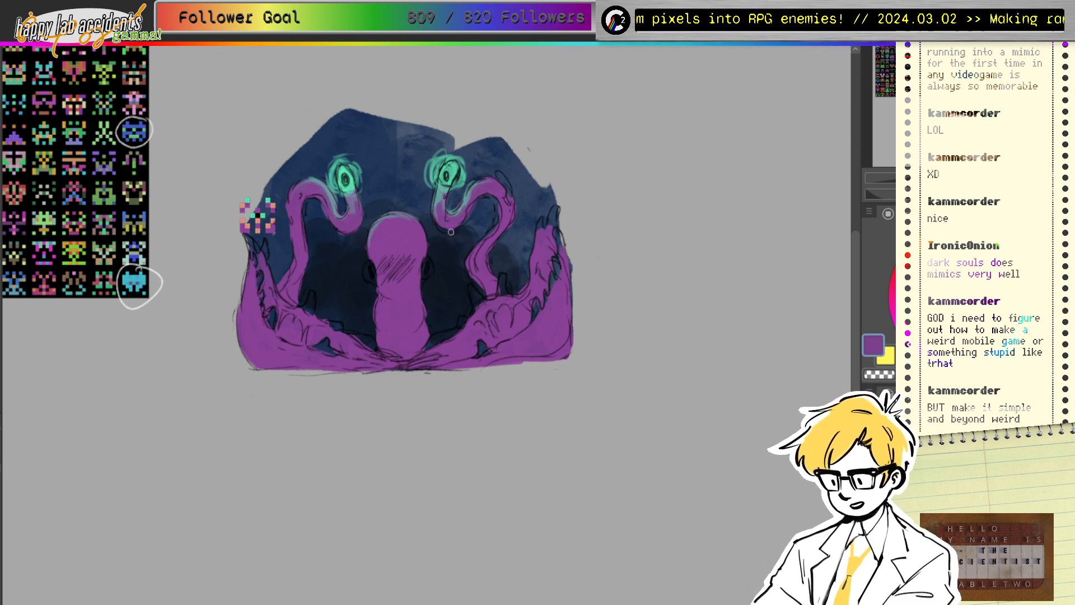
Step: Paint two small teal eyes on the head, then sample grey-blue beside them
{"action": "left_click", "coordinate": [268, 211], "text": "alt"}
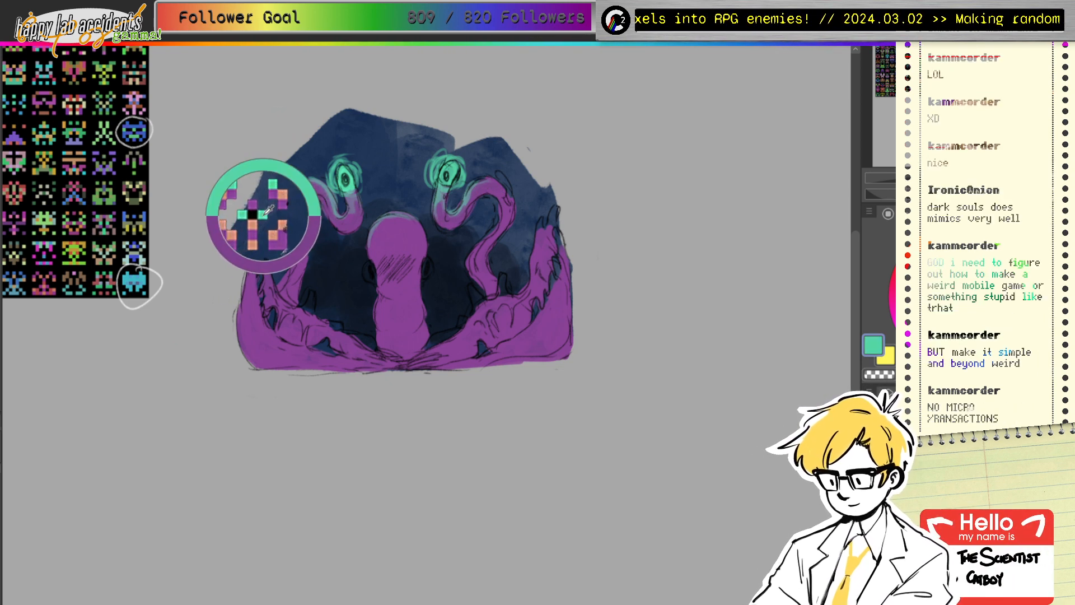
{"action": "mouse_move", "coordinate": [370, 263]}
{"action": "left_mouse_down"}
{"action": "mouse_move", "coordinate": [372, 283]}
{"action": "mouse_move", "coordinate": [371, 265]}
{"action": "mouse_move", "coordinate": [426, 261]}
{"action": "mouse_move", "coordinate": [425, 277]}
{"action": "mouse_move", "coordinate": [428, 269]}
{"action": "left_mouse_up"}
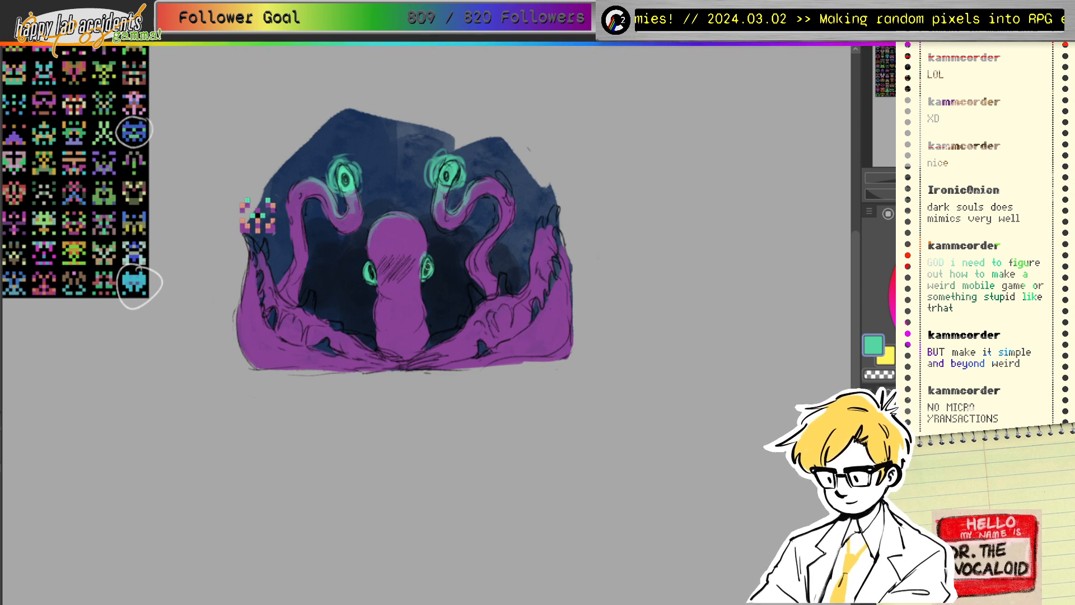
{"action": "left_click", "coordinate": [375, 258], "text": "alt"}
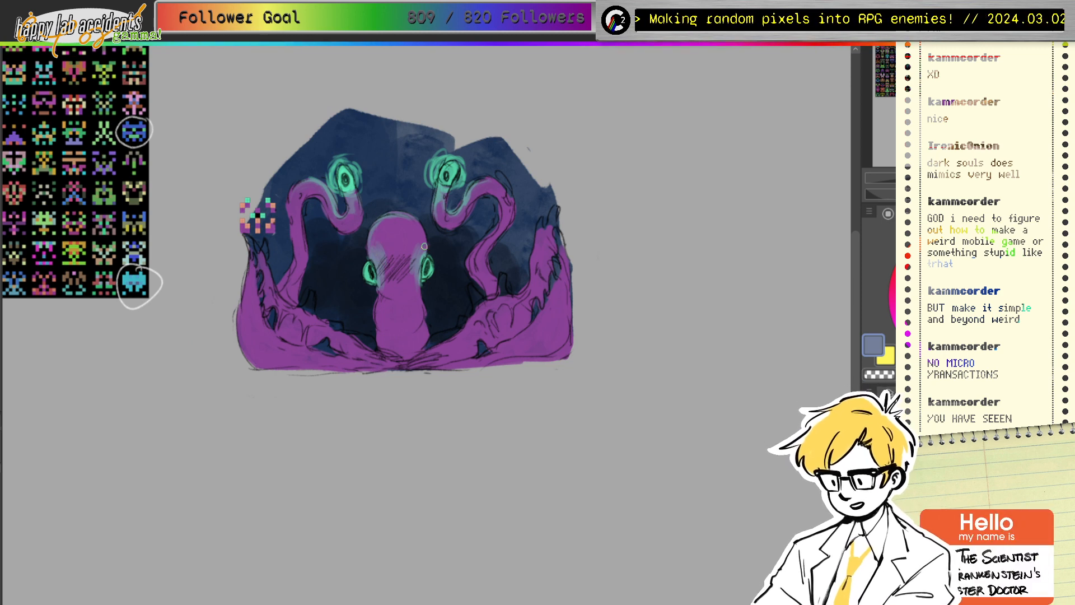
Step: Sample the head's purple and paint over the grey rim atop the head
{"action": "left_click", "coordinate": [425, 272], "text": "alt"}
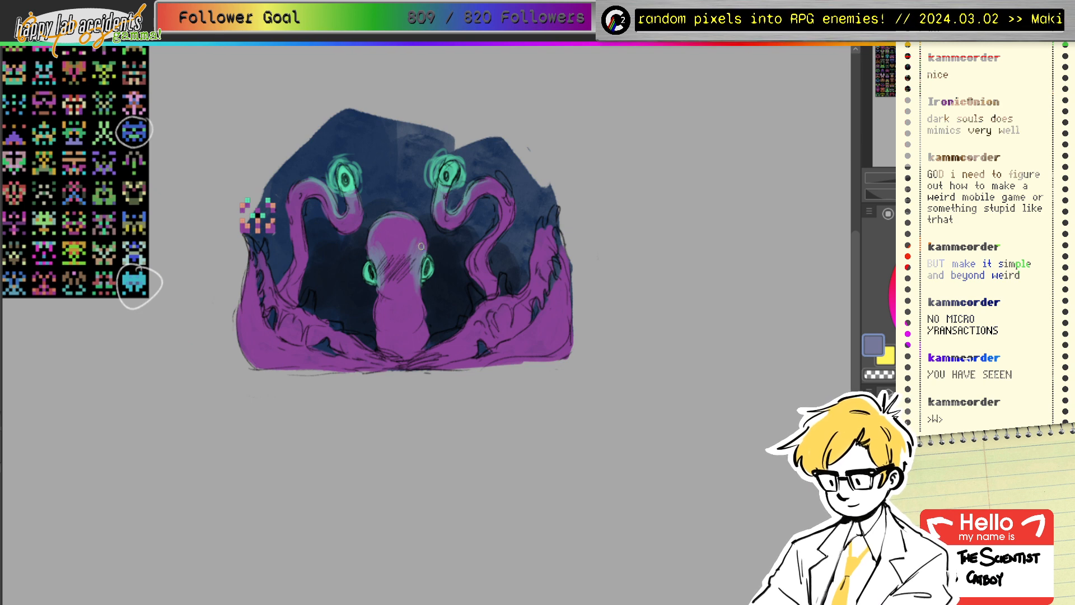
{"action": "left_click", "coordinate": [386, 239], "text": "alt"}
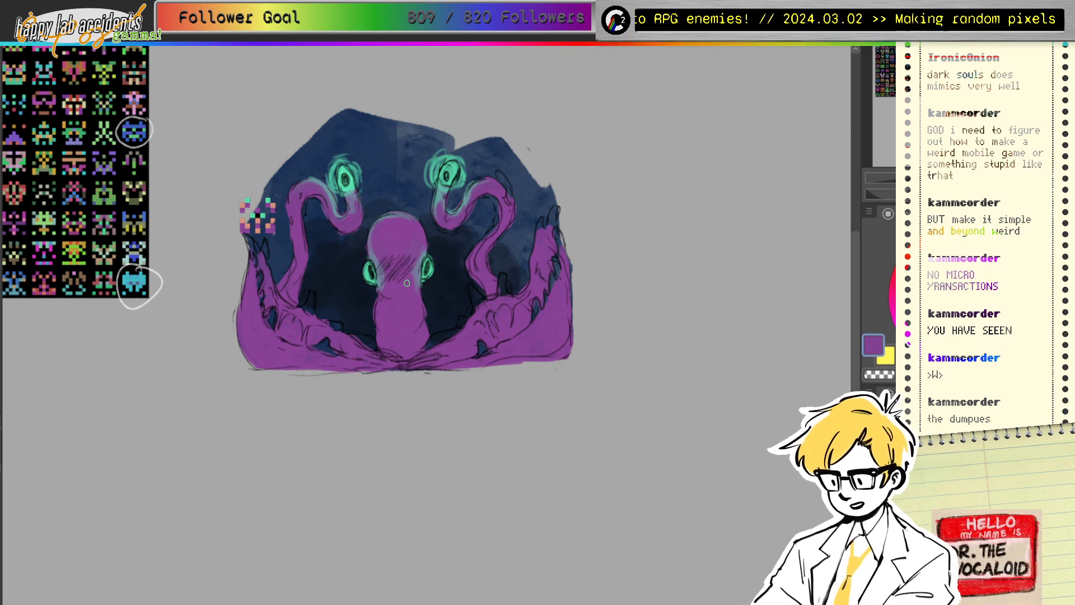
{"action": "mouse_move", "coordinate": [374, 240]}
{"action": "left_mouse_down"}
{"action": "mouse_move", "coordinate": [392, 219]}
{"action": "mouse_move", "coordinate": [416, 227]}
{"action": "left_mouse_up"}
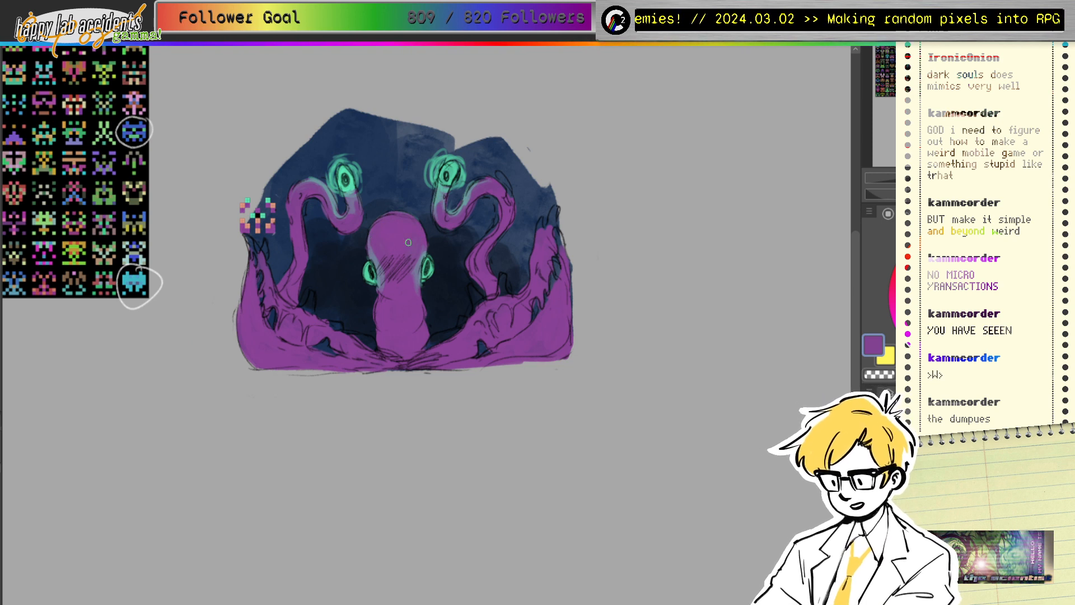
Step: Sample grey-blue from the head, then load salmon from the pixel sprite
{"action": "left_click", "coordinate": [373, 259], "text": "ctrl"}
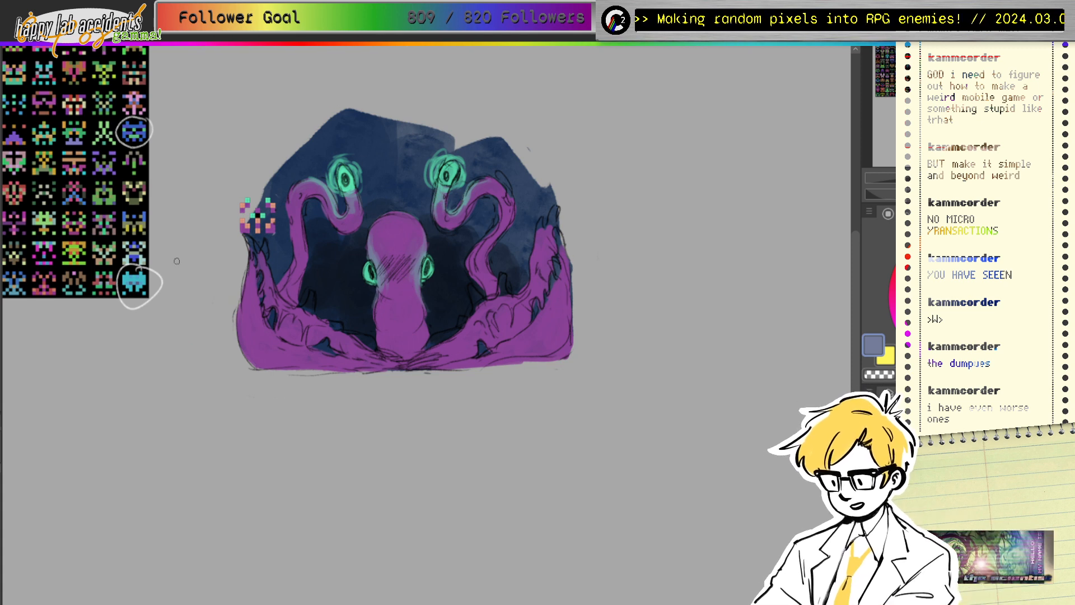
{"action": "left_click", "coordinate": [245, 208], "text": "alt"}
{"action": "left_click_drag", "start_coordinate": [240, 213], "coordinate": [243, 205]}
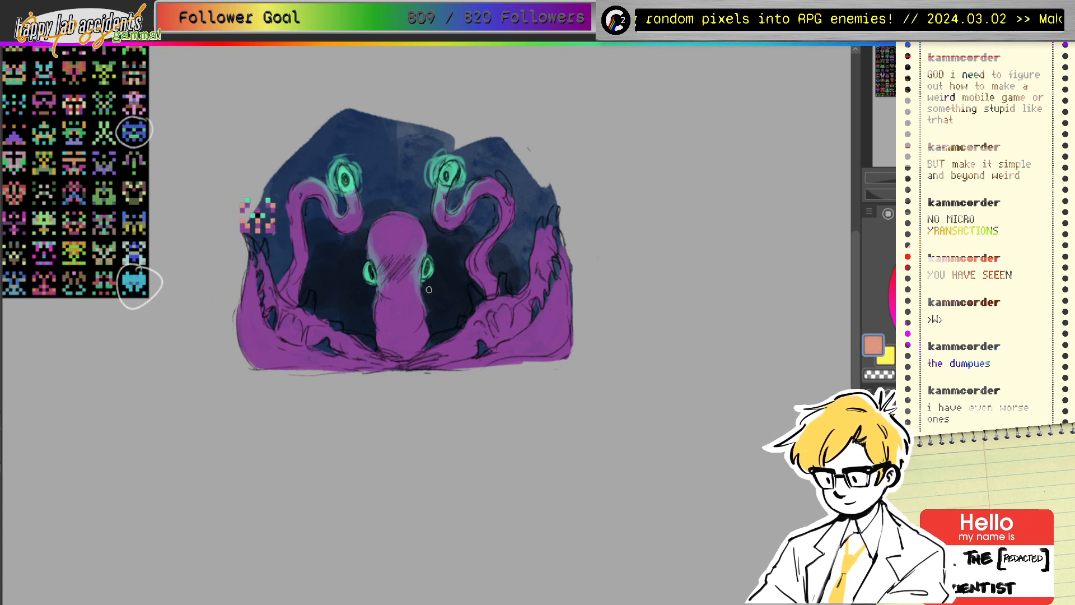
Step: Paint salmon along the left tentacle's tip, lower edge and inner spikes
{"action": "mouse_move", "coordinate": [247, 237]}
{"action": "left_mouse_down"}
{"action": "mouse_move", "coordinate": [282, 221]}
{"action": "mouse_move", "coordinate": [256, 294]}
{"action": "mouse_move", "coordinate": [253, 269]}
{"action": "mouse_move", "coordinate": [266, 314]}
{"action": "mouse_move", "coordinate": [257, 276]}
{"action": "mouse_move", "coordinate": [258, 304]}
{"action": "mouse_move", "coordinate": [268, 329]}
{"action": "left_mouse_up"}
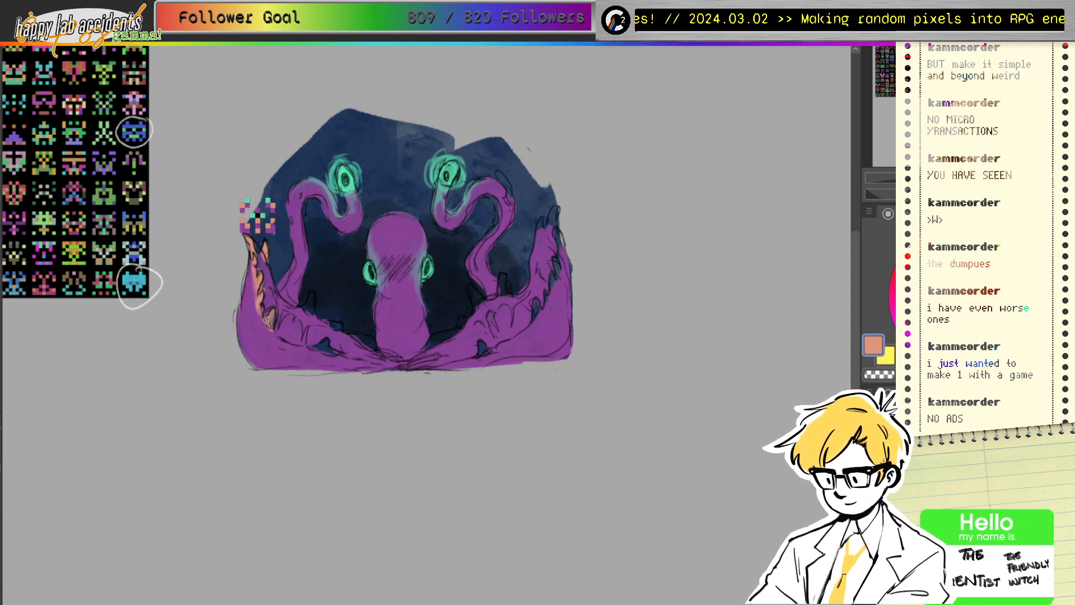
{"action": "mouse_move", "coordinate": [279, 330]}
{"action": "left_mouse_down"}
{"action": "mouse_move", "coordinate": [292, 345]}
{"action": "mouse_move", "coordinate": [328, 343]}
{"action": "mouse_move", "coordinate": [336, 353]}
{"action": "mouse_move", "coordinate": [314, 352]}
{"action": "mouse_move", "coordinate": [389, 365]}
{"action": "left_mouse_up"}
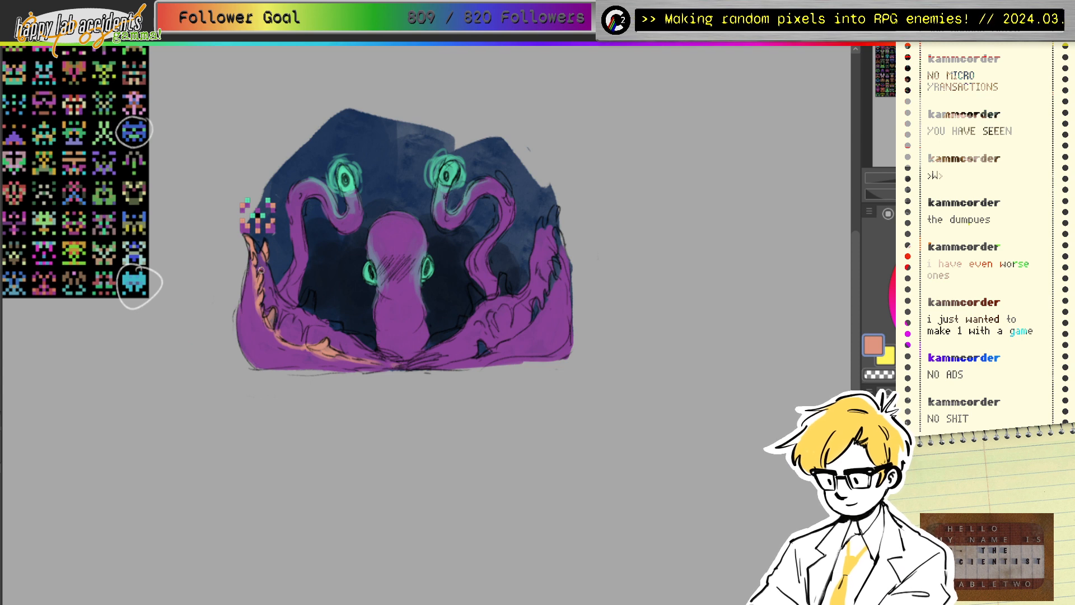
{"action": "mouse_move", "coordinate": [255, 249]}
{"action": "left_mouse_down"}
{"action": "mouse_move", "coordinate": [310, 305]}
{"action": "mouse_move", "coordinate": [313, 295]}
{"action": "mouse_move", "coordinate": [307, 311]}
{"action": "mouse_move", "coordinate": [391, 360]}
{"action": "left_mouse_up"}
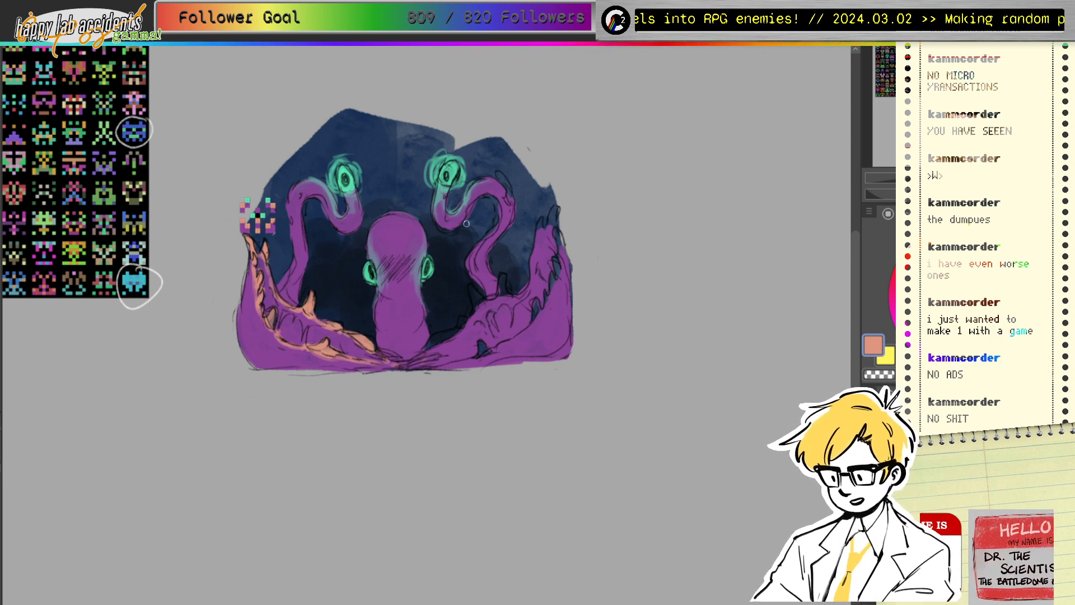
Step: Brush salmon and peach onto the creature's chin, neck band and chest
{"action": "mouse_move", "coordinate": [379, 292]}
{"action": "left_mouse_down"}
{"action": "mouse_move", "coordinate": [392, 310]}
{"action": "mouse_move", "coordinate": [417, 292]}
{"action": "mouse_move", "coordinate": [389, 292]}
{"action": "left_mouse_up"}
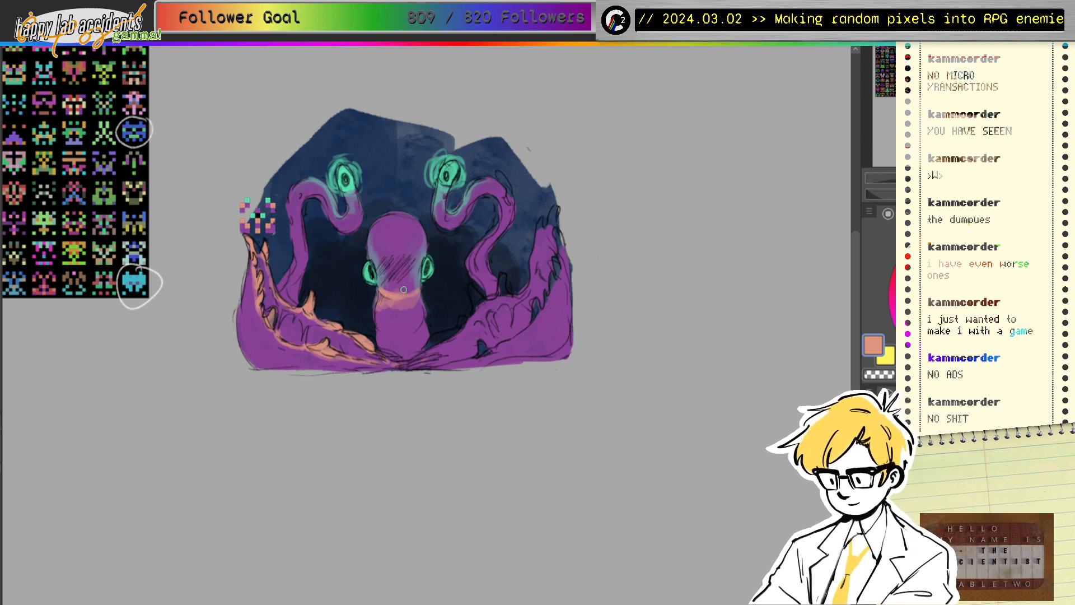
{"action": "left_click_drag", "start_coordinate": [384, 307], "coordinate": [419, 309]}
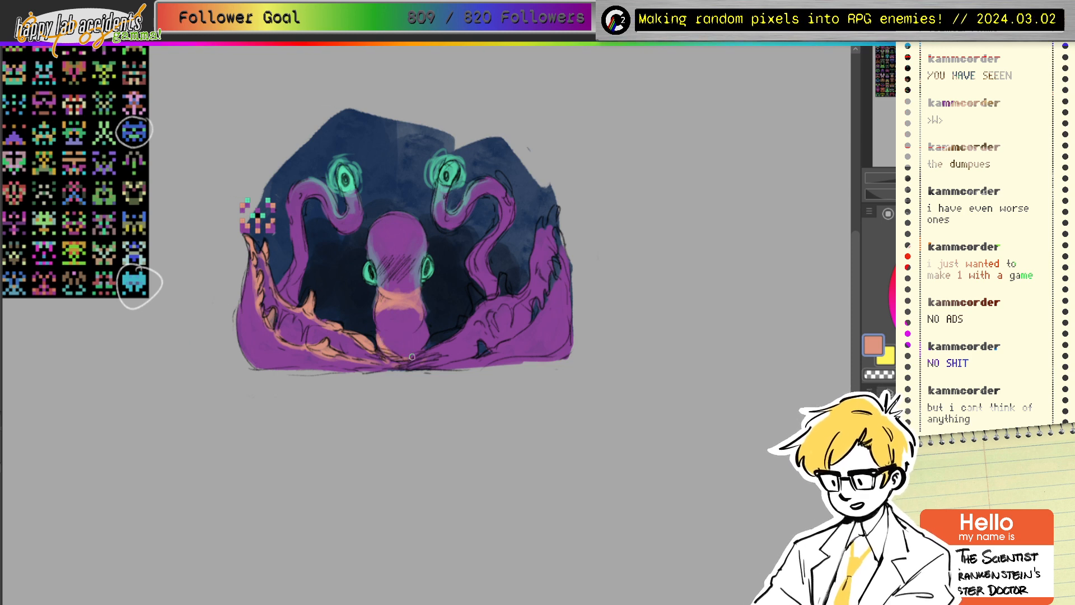
{"action": "mouse_move", "coordinate": [396, 363]}
{"action": "left_mouse_down"}
{"action": "mouse_move", "coordinate": [369, 351]}
{"action": "mouse_move", "coordinate": [353, 370]}
{"action": "mouse_move", "coordinate": [442, 350]}
{"action": "left_mouse_up"}
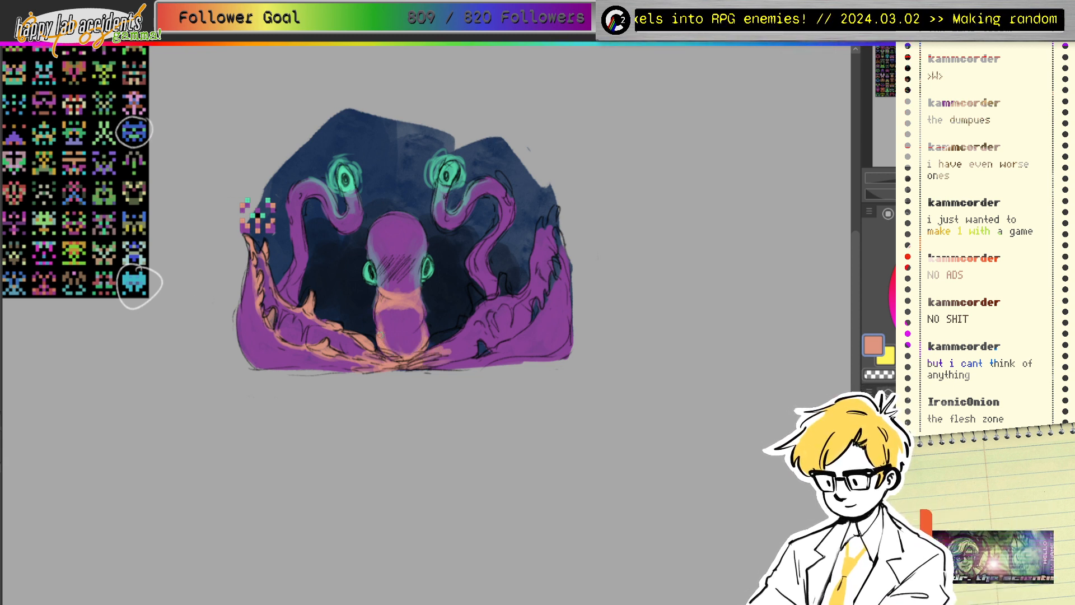
{"action": "mouse_move", "coordinate": [389, 307]}
{"action": "left_mouse_down"}
{"action": "mouse_move", "coordinate": [382, 343]}
{"action": "mouse_move", "coordinate": [417, 313]}
{"action": "mouse_move", "coordinate": [396, 301]}
{"action": "mouse_move", "coordinate": [423, 320]}
{"action": "mouse_move", "coordinate": [418, 334]}
{"action": "mouse_move", "coordinate": [402, 306]}
{"action": "mouse_move", "coordinate": [391, 330]}
{"action": "mouse_move", "coordinate": [420, 290]}
{"action": "mouse_move", "coordinate": [401, 272]}
{"action": "mouse_move", "coordinate": [397, 229]}
{"action": "mouse_move", "coordinate": [393, 340]}
{"action": "mouse_move", "coordinate": [384, 328]}
{"action": "mouse_move", "coordinate": [411, 323]}
{"action": "mouse_move", "coordinate": [387, 321]}
{"action": "mouse_move", "coordinate": [405, 312]}
{"action": "mouse_move", "coordinate": [395, 307]}
{"action": "mouse_move", "coordinate": [414, 319]}
{"action": "mouse_move", "coordinate": [401, 332]}
{"action": "mouse_move", "coordinate": [384, 321]}
{"action": "mouse_move", "coordinate": [398, 324]}
{"action": "mouse_move", "coordinate": [389, 306]}
{"action": "mouse_move", "coordinate": [409, 315]}
{"action": "mouse_move", "coordinate": [405, 304]}
{"action": "mouse_move", "coordinate": [384, 319]}
{"action": "mouse_move", "coordinate": [414, 327]}
{"action": "mouse_move", "coordinate": [389, 304]}
{"action": "mouse_move", "coordinate": [401, 327]}
{"action": "mouse_move", "coordinate": [418, 302]}
{"action": "left_mouse_up"}
Step: Dab pink into the purple belly circle, alternating purple and salmon samples
{"action": "left_click", "coordinate": [396, 232], "text": "alt"}
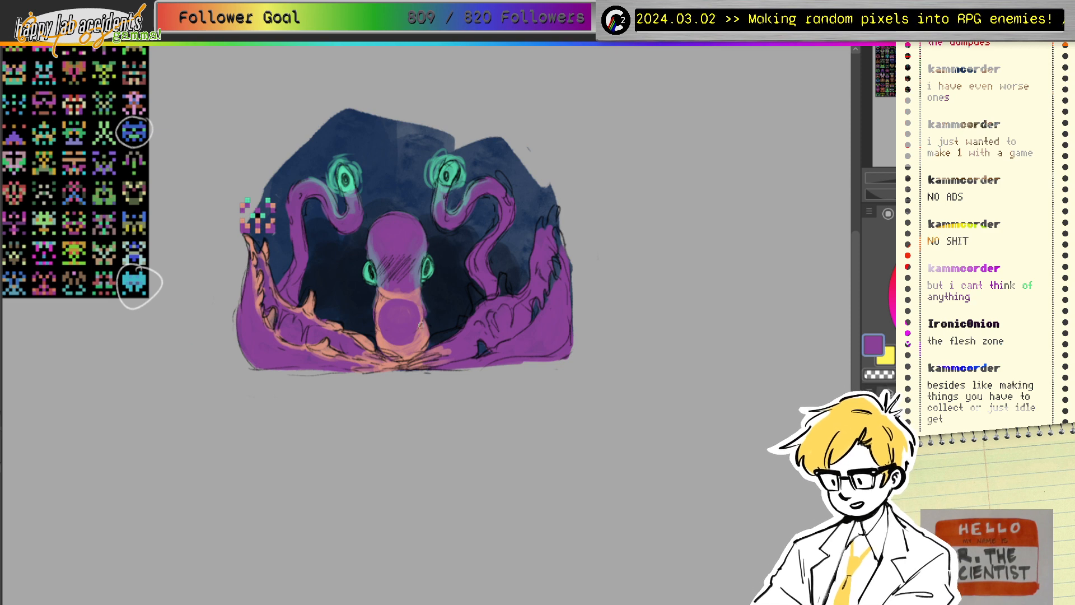
{"action": "left_click", "coordinate": [387, 304], "text": "alt"}
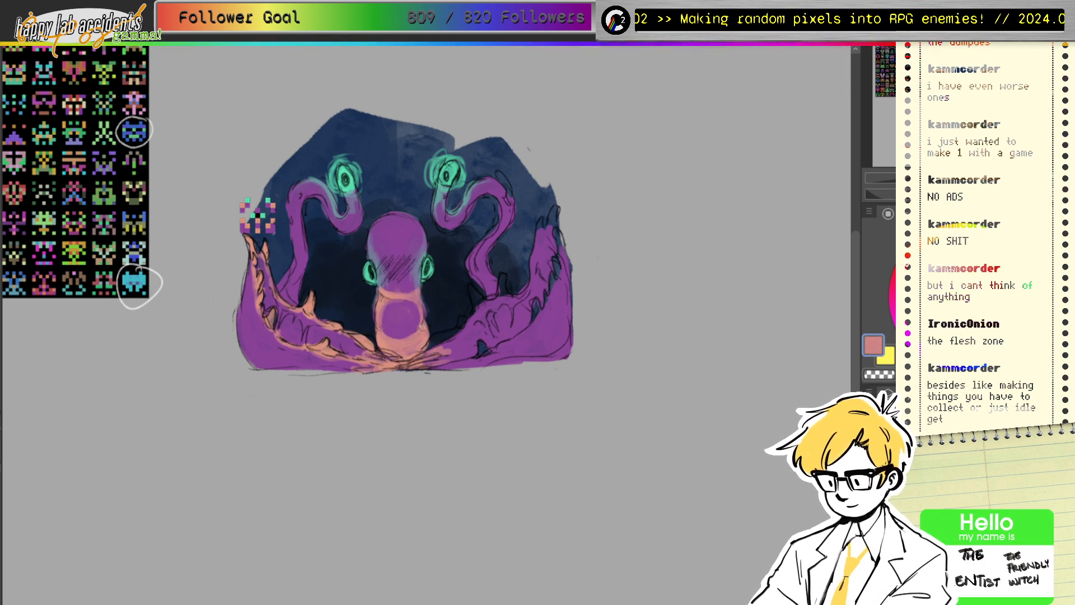
{"action": "mouse_move", "coordinate": [394, 316]}
{"action": "left_mouse_down"}
{"action": "mouse_move", "coordinate": [396, 279]}
{"action": "mouse_move", "coordinate": [386, 289]}
{"action": "mouse_move", "coordinate": [383, 280]}
{"action": "mouse_move", "coordinate": [391, 293]}
{"action": "mouse_move", "coordinate": [413, 279]}
{"action": "mouse_move", "coordinate": [402, 292]}
{"action": "mouse_move", "coordinate": [395, 281]}
{"action": "mouse_move", "coordinate": [407, 308]}
{"action": "mouse_move", "coordinate": [390, 304]}
{"action": "mouse_move", "coordinate": [381, 321]}
{"action": "mouse_move", "coordinate": [386, 303]}
{"action": "mouse_move", "coordinate": [412, 303]}
{"action": "mouse_move", "coordinate": [408, 318]}
{"action": "mouse_move", "coordinate": [418, 307]}
{"action": "mouse_move", "coordinate": [403, 327]}
{"action": "mouse_move", "coordinate": [381, 302]}
{"action": "mouse_move", "coordinate": [386, 328]}
{"action": "mouse_move", "coordinate": [379, 300]}
{"action": "mouse_move", "coordinate": [417, 301]}
{"action": "mouse_move", "coordinate": [414, 324]}
{"action": "mouse_move", "coordinate": [418, 300]}
{"action": "left_mouse_up"}
{"action": "left_click", "coordinate": [399, 301], "text": "alt"}
{"action": "left_click", "coordinate": [401, 310], "text": "alt"}
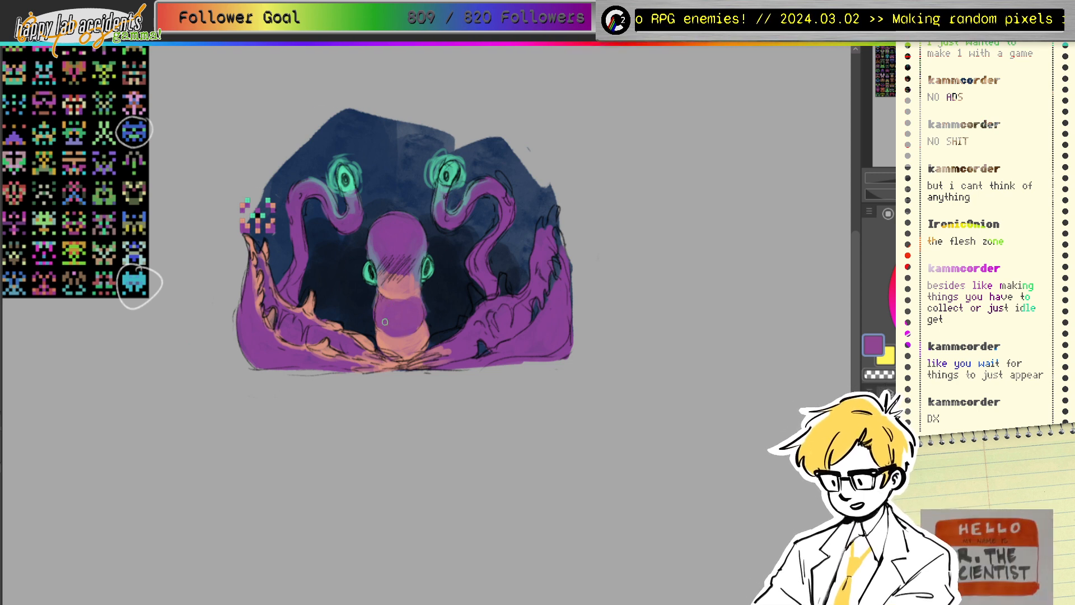
Step: Outline the belly band's top edge and the right tentacle's lower-left edge in salmon
{"action": "left_click", "coordinate": [375, 359], "text": "ctrl"}
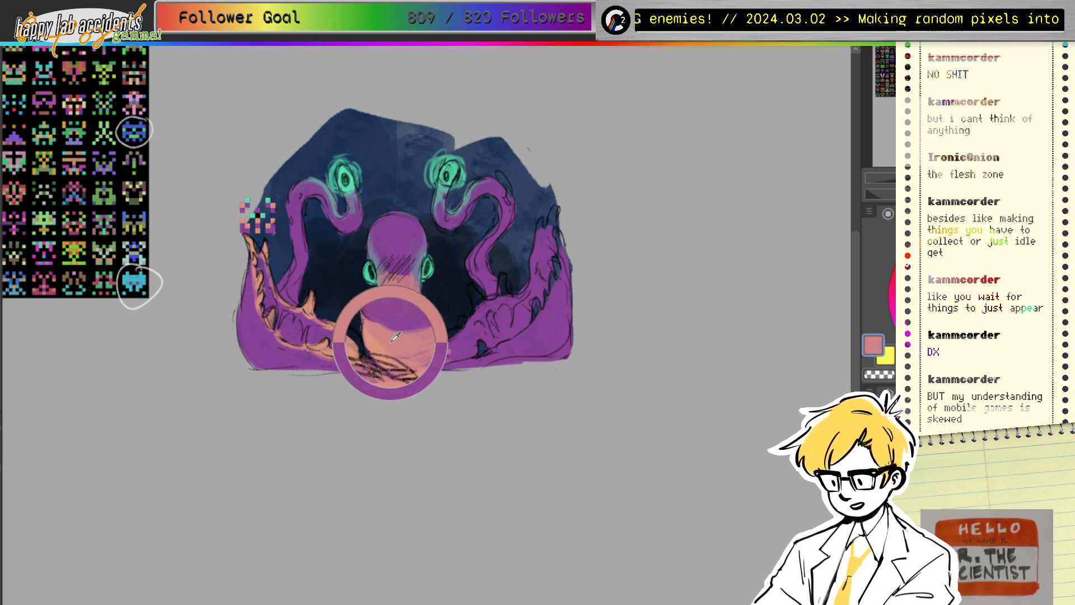
{"action": "mouse_move", "coordinate": [376, 307]}
{"action": "left_mouse_down"}
{"action": "mouse_move", "coordinate": [388, 295]}
{"action": "mouse_move", "coordinate": [422, 307]}
{"action": "left_mouse_up"}
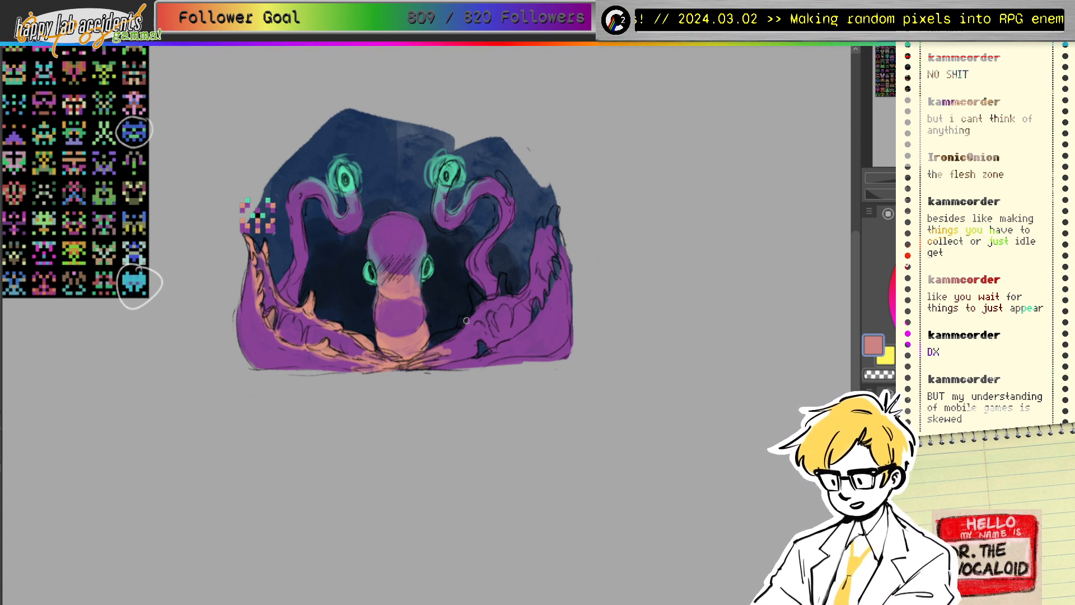
{"action": "left_click_drag", "start_coordinate": [440, 348], "coordinate": [471, 321]}
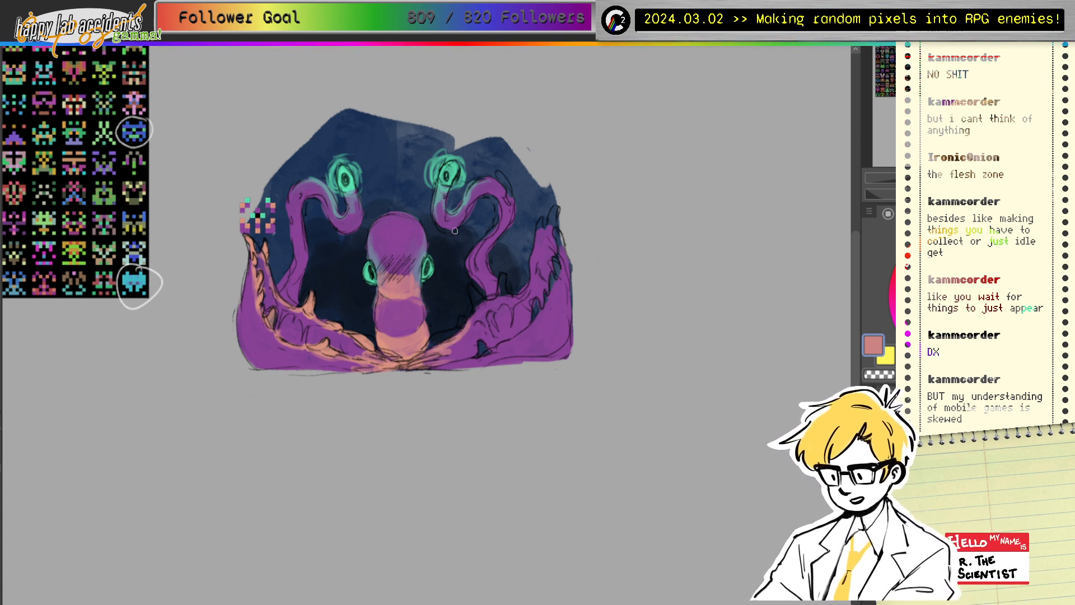
{"action": "left_click_drag", "start_coordinate": [394, 170], "coordinate": [398, 203]}
{"action": "left_click_drag", "start_coordinate": [408, 185], "coordinate": [397, 203]}
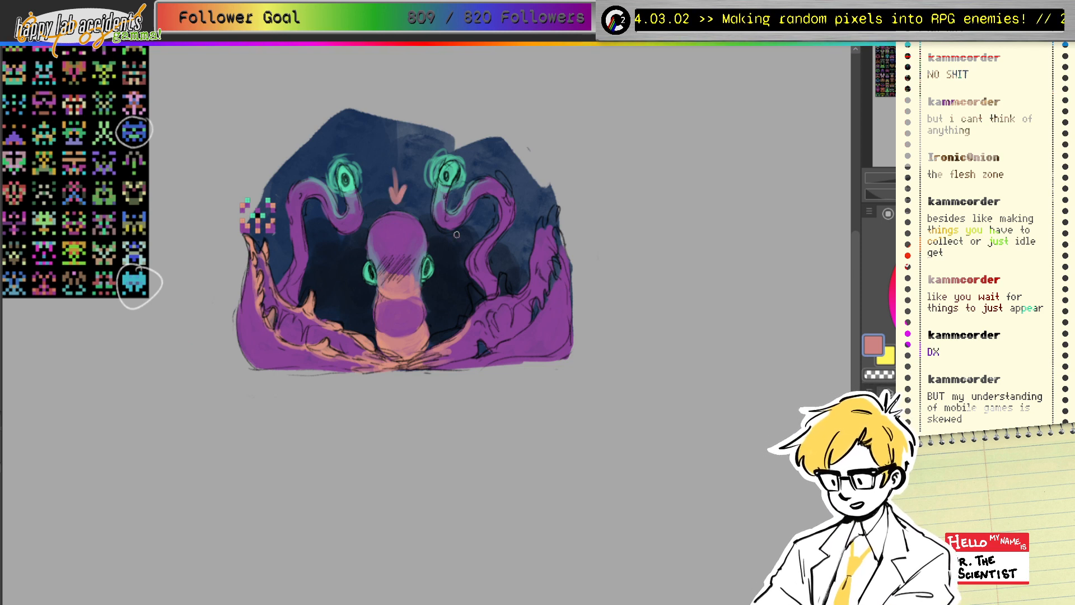
{"action": "key", "text": "ctrl+z"}
{"action": "key", "text": "ctrl+z"}
{"action": "key", "text": "ctrl+z"}
Step: Fill salmon along the right tentacle's upper-left edge and paint dark over the nearby stray sketch lines
{"action": "mouse_move", "coordinate": [464, 328]}
{"action": "left_mouse_down"}
{"action": "mouse_move", "coordinate": [424, 352]}
{"action": "mouse_move", "coordinate": [462, 328]}
{"action": "mouse_move", "coordinate": [468, 288]}
{"action": "mouse_move", "coordinate": [480, 307]}
{"action": "mouse_move", "coordinate": [476, 293]}
{"action": "mouse_move", "coordinate": [471, 314]}
{"action": "mouse_move", "coordinate": [502, 276]}
{"action": "mouse_move", "coordinate": [508, 296]}
{"action": "mouse_move", "coordinate": [499, 292]}
{"action": "mouse_move", "coordinate": [541, 279]}
{"action": "mouse_move", "coordinate": [514, 299]}
{"action": "mouse_move", "coordinate": [527, 289]}
{"action": "mouse_move", "coordinate": [541, 221]}
{"action": "mouse_move", "coordinate": [549, 228]}
{"action": "mouse_move", "coordinate": [556, 212]}
{"action": "mouse_move", "coordinate": [558, 267]}
{"action": "mouse_move", "coordinate": [543, 308]}
{"action": "mouse_move", "coordinate": [522, 318]}
{"action": "mouse_move", "coordinate": [531, 332]}
{"action": "mouse_move", "coordinate": [482, 352]}
{"action": "mouse_move", "coordinate": [480, 340]}
{"action": "mouse_move", "coordinate": [477, 355]}
{"action": "mouse_move", "coordinate": [480, 346]}
{"action": "mouse_move", "coordinate": [435, 366]}
{"action": "mouse_move", "coordinate": [485, 355]}
{"action": "left_mouse_up"}
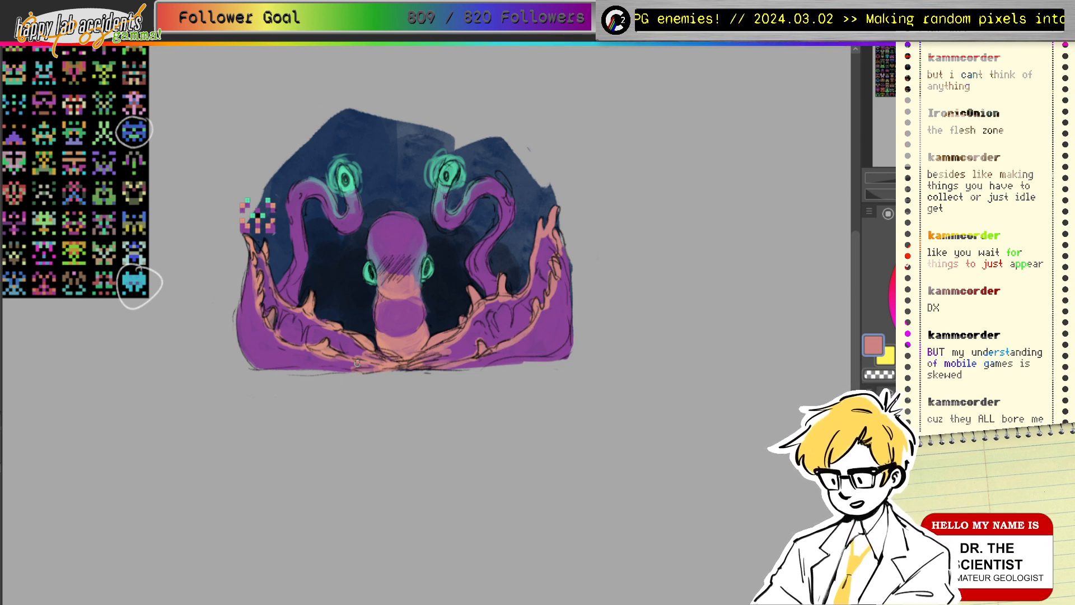
{"action": "left_click", "coordinate": [546, 321], "text": "ctrl"}
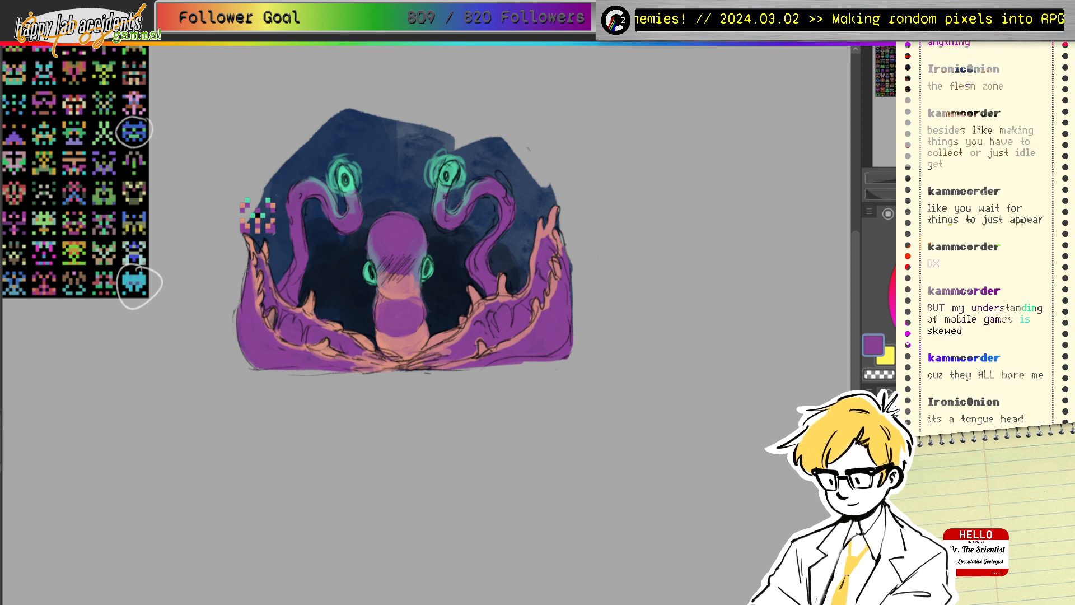
{"action": "left_click_drag", "start_coordinate": [490, 322], "coordinate": [469, 289]}
Step: Edge the right tentacle and the top of the left tentacle with salmon sampled from the sprite
{"action": "left_click_drag", "start_coordinate": [509, 191], "coordinate": [500, 176]}
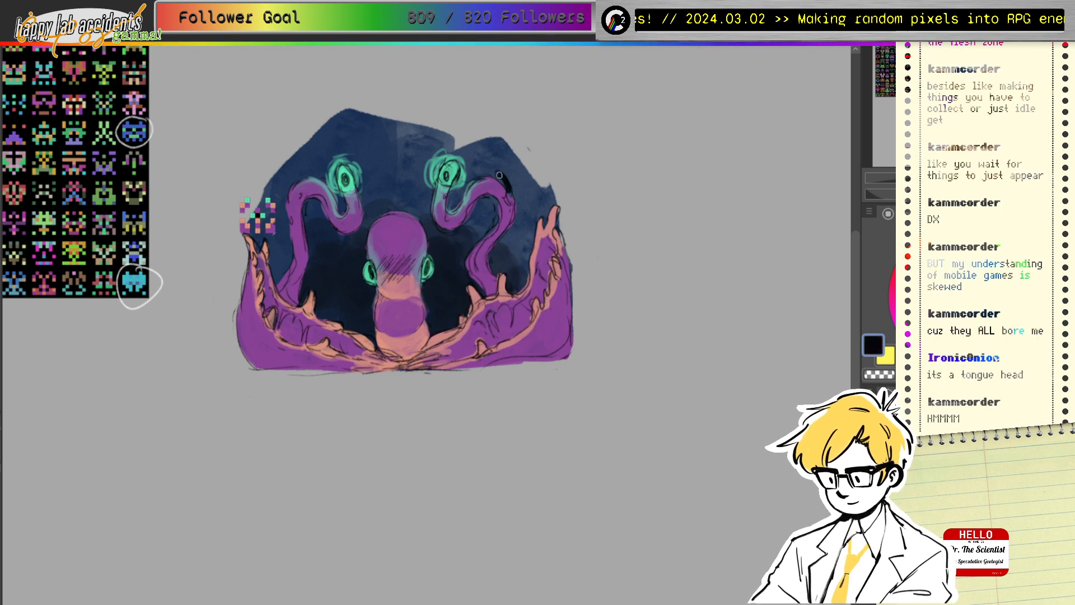
{"action": "left_click", "coordinate": [245, 201], "text": "ctrl"}
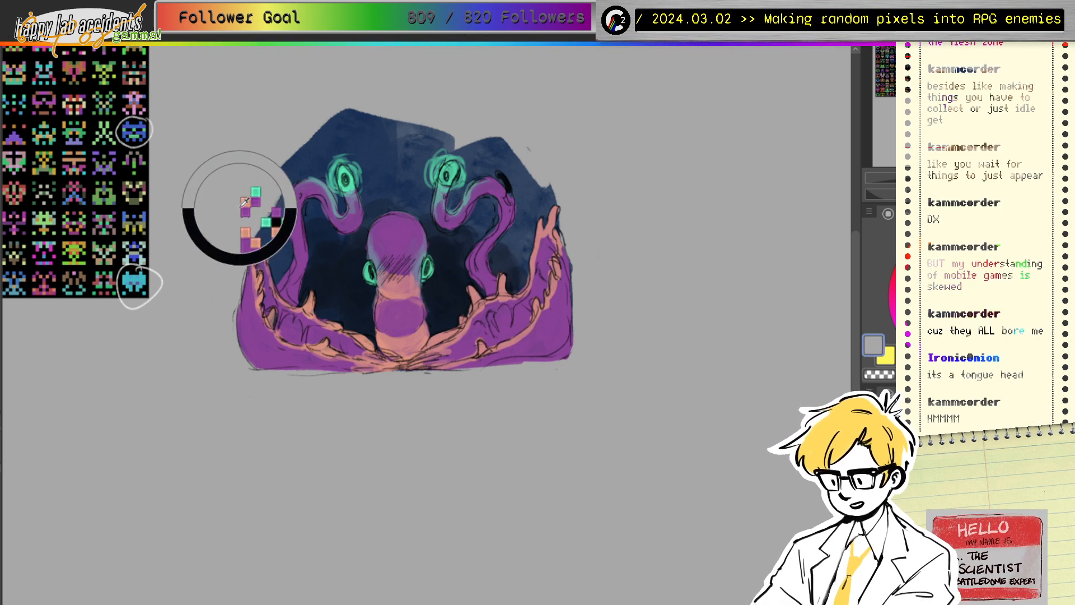
{"action": "left_click_drag", "start_coordinate": [244, 202], "coordinate": [245, 200]}
{"action": "left_click_drag", "start_coordinate": [501, 175], "coordinate": [508, 196]}
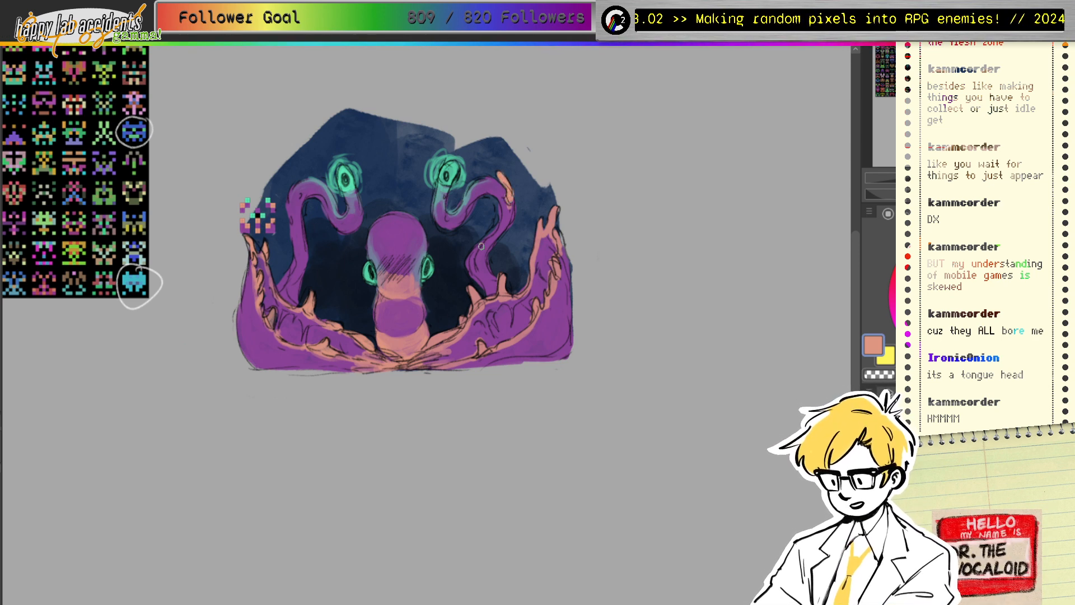
{"action": "mouse_move", "coordinate": [508, 202]}
{"action": "left_mouse_down"}
{"action": "mouse_move", "coordinate": [510, 212]}
{"action": "mouse_move", "coordinate": [502, 191]}
{"action": "mouse_move", "coordinate": [502, 228]}
{"action": "left_mouse_up"}
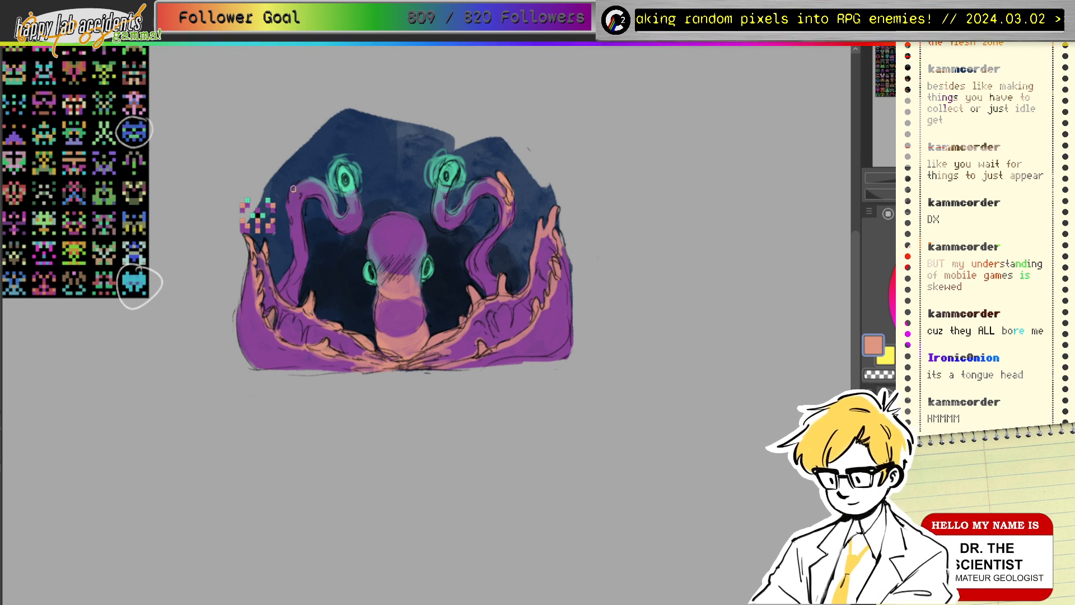
{"action": "left_click_drag", "start_coordinate": [293, 188], "coordinate": [290, 226]}
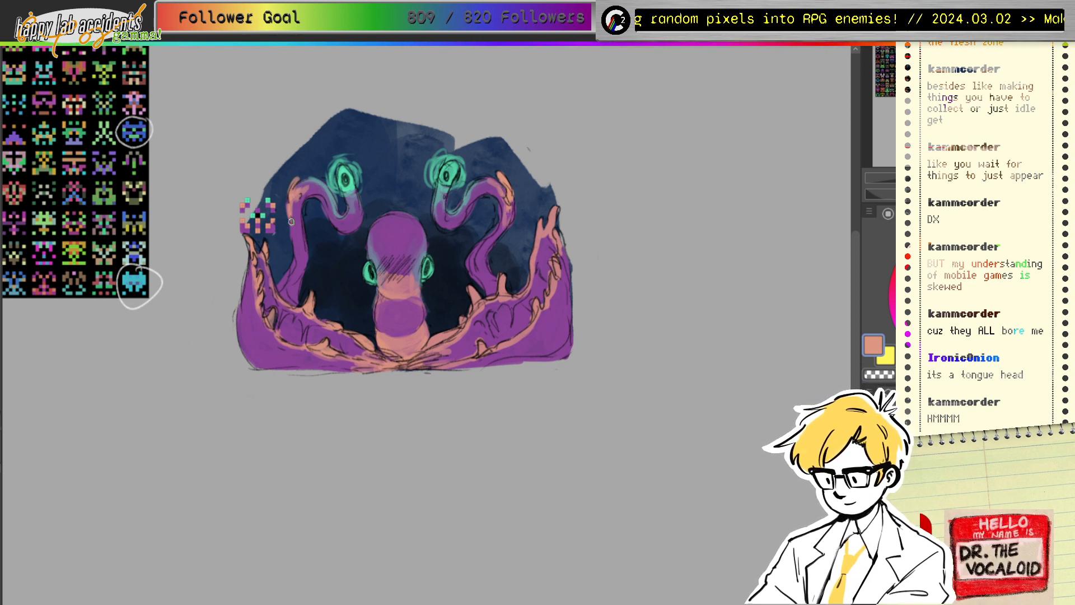
Step: Deepen the dark purple shading on the right tentacle's inner face
{"action": "left_click_drag", "start_coordinate": [493, 330], "coordinate": [506, 263]}
{"action": "mouse_move", "coordinate": [492, 326]}
{"action": "left_mouse_down"}
{"action": "mouse_move", "coordinate": [522, 327]}
{"action": "mouse_move", "coordinate": [527, 306]}
{"action": "mouse_move", "coordinate": [517, 329]}
{"action": "left_mouse_up"}
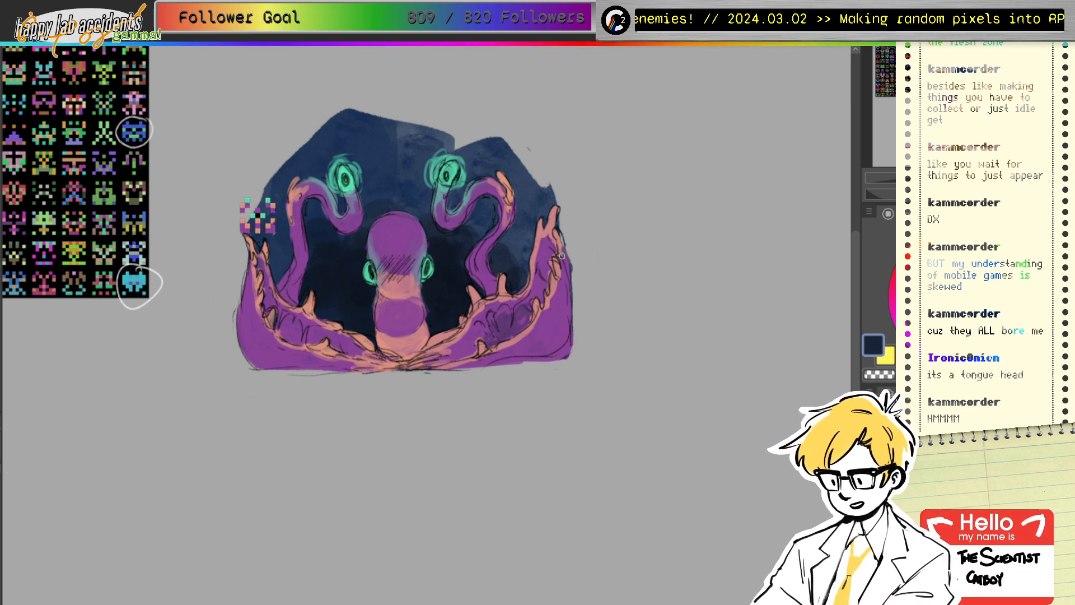
{"action": "left_click_drag", "start_coordinate": [545, 243], "coordinate": [537, 283]}
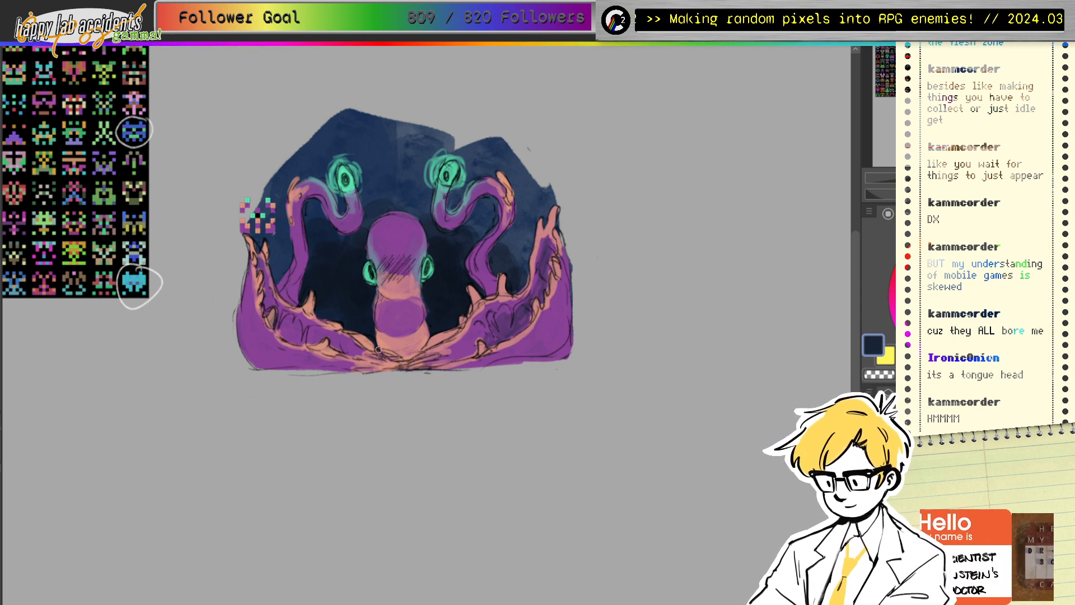
{"action": "mouse_move", "coordinate": [359, 310]}
{"action": "left_mouse_down"}
{"action": "mouse_move", "coordinate": [521, 306]}
{"action": "mouse_move", "coordinate": [518, 316]}
{"action": "left_mouse_up"}
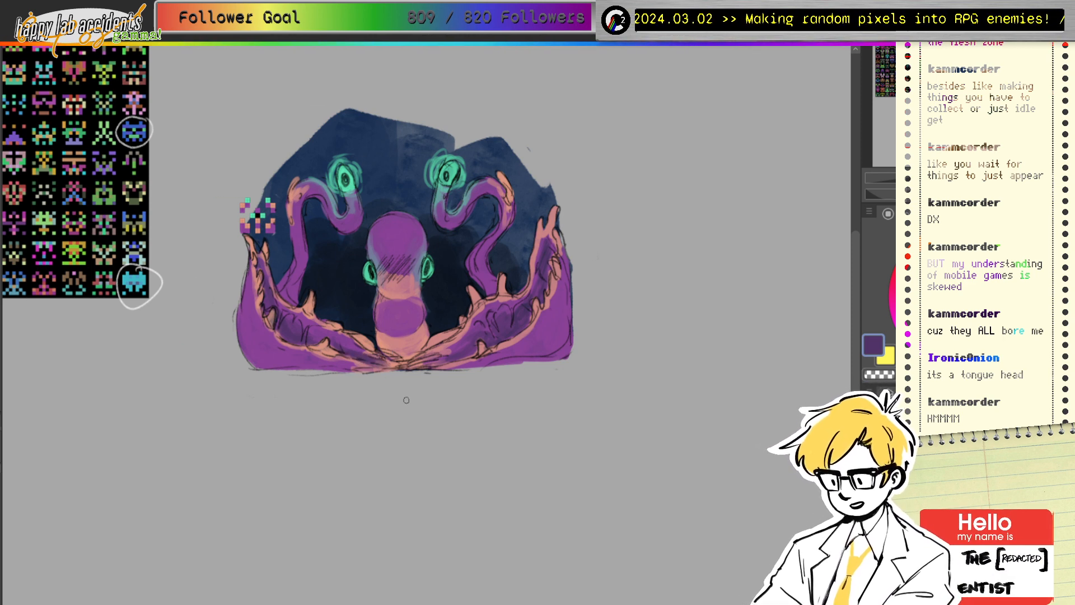
Step: Add a pointed purple bump atop the head, hatch dark shading, and cover the salmon patch below
{"action": "left_click", "coordinate": [409, 228], "text": "alt"}
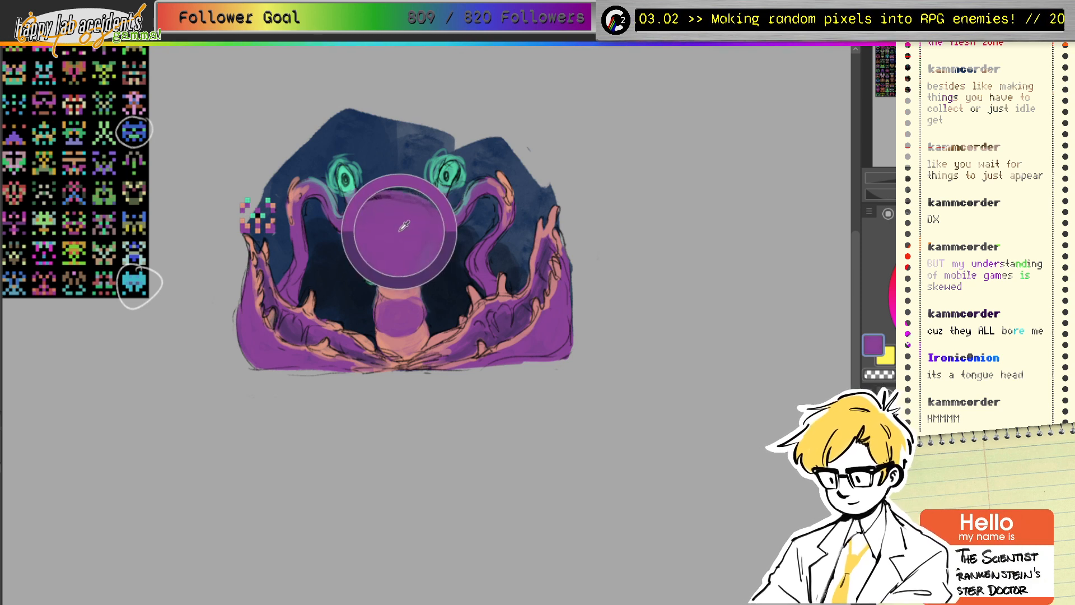
{"action": "left_click_drag", "start_coordinate": [387, 210], "coordinate": [404, 206]}
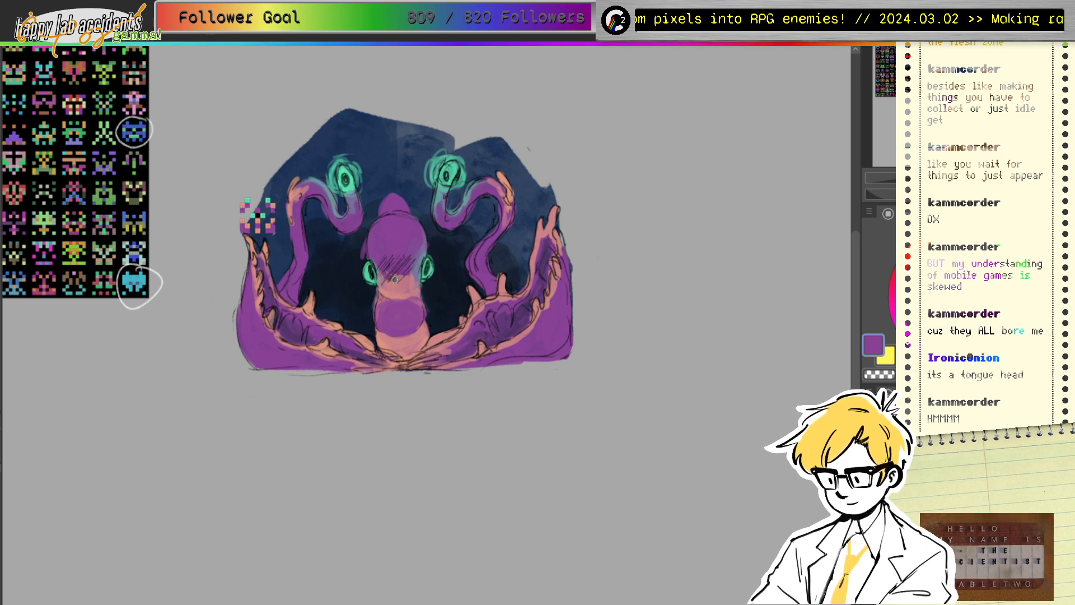
{"action": "left_click_drag", "start_coordinate": [399, 279], "coordinate": [415, 240]}
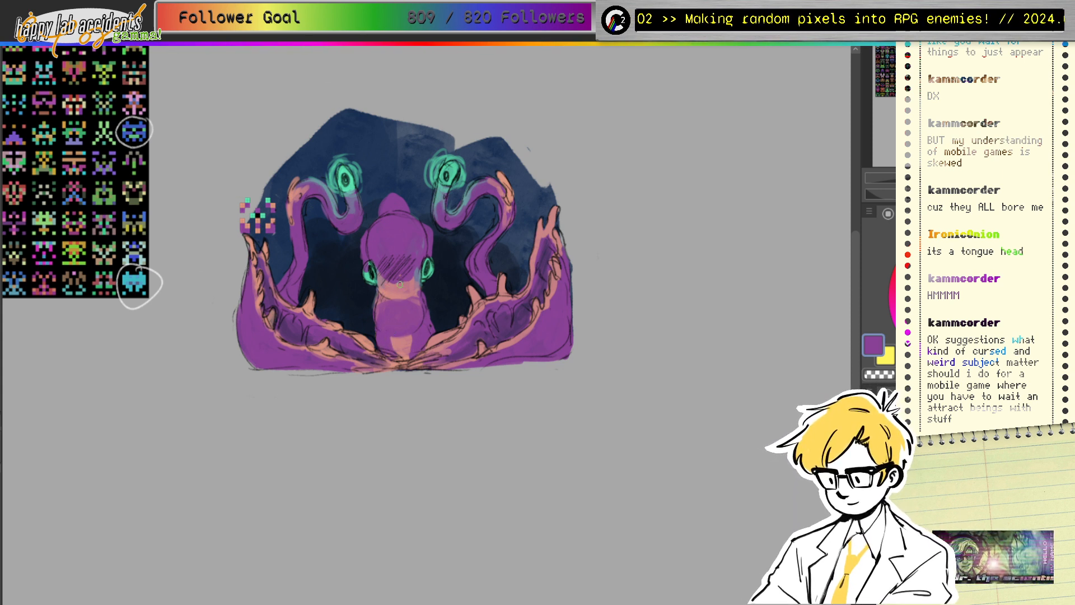
{"action": "left_click_drag", "start_coordinate": [400, 290], "coordinate": [412, 305]}
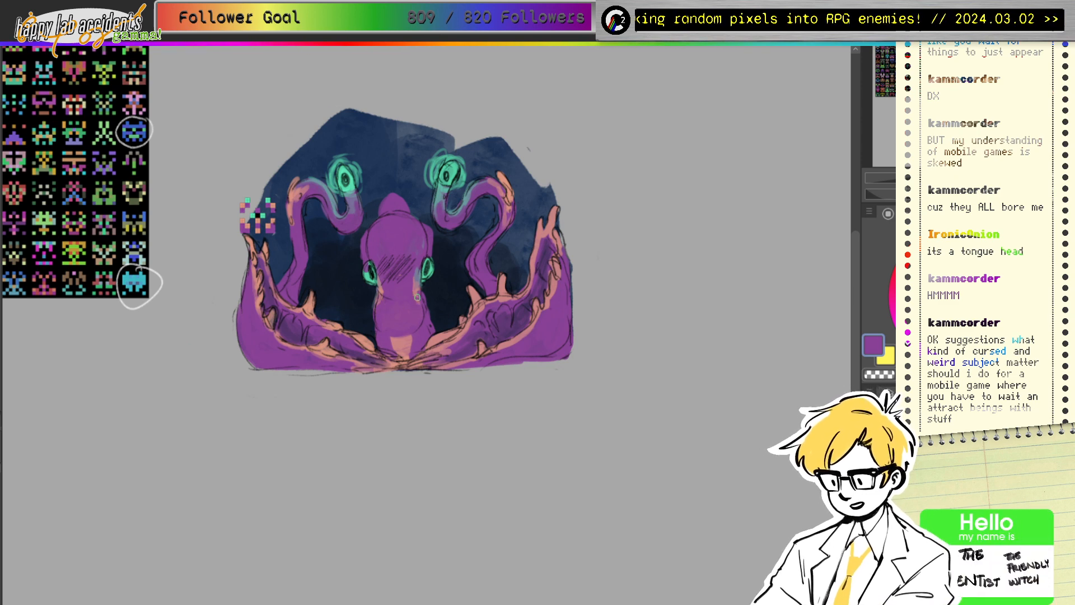
Step: Paint purple strands hanging below both green eyes and extend the right arm's edge
{"action": "left_click", "coordinate": [386, 275], "text": "ctrl"}
{"action": "left_click_drag", "start_coordinate": [385, 274], "coordinate": [368, 270]}
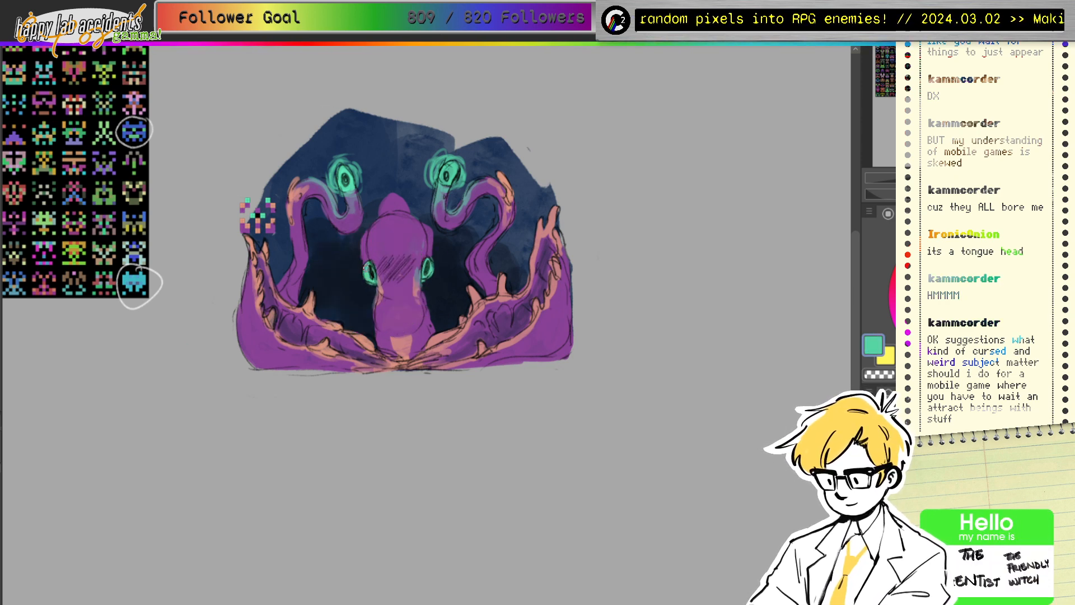
{"action": "left_click", "coordinate": [430, 259], "text": "ctrl"}
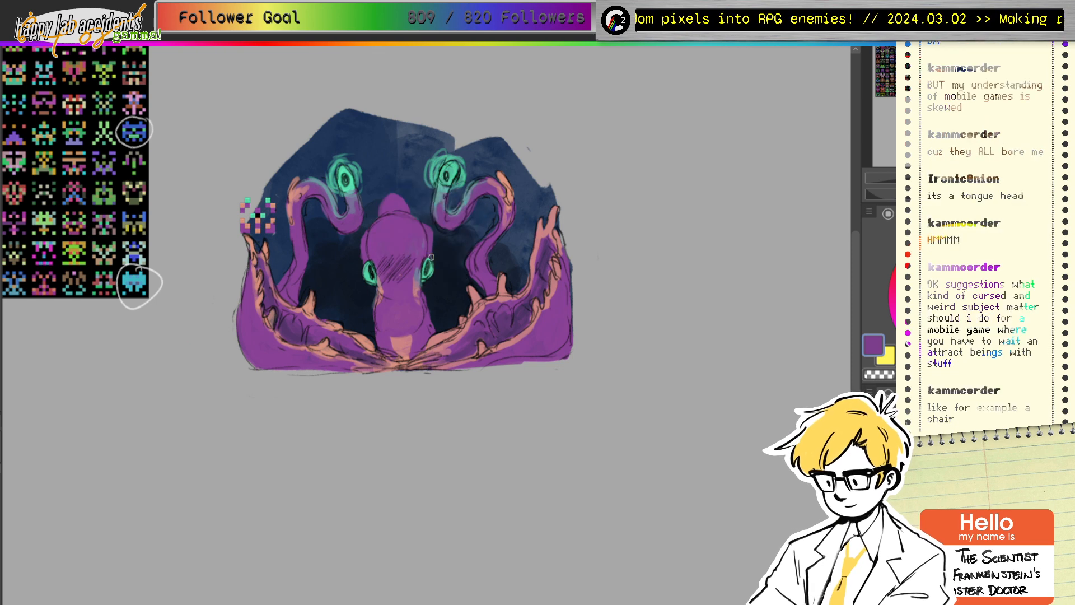
{"action": "left_click_drag", "start_coordinate": [431, 259], "coordinate": [434, 307]}
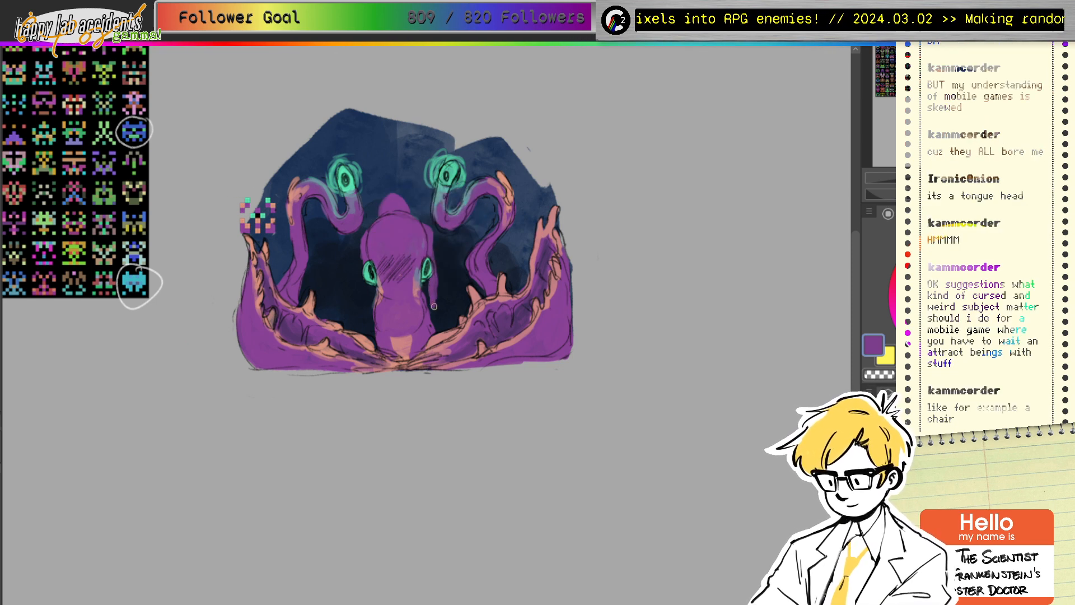
{"action": "mouse_move", "coordinate": [373, 283]}
{"action": "left_mouse_down"}
{"action": "mouse_move", "coordinate": [366, 317]}
{"action": "mouse_move", "coordinate": [364, 303]}
{"action": "left_mouse_up"}
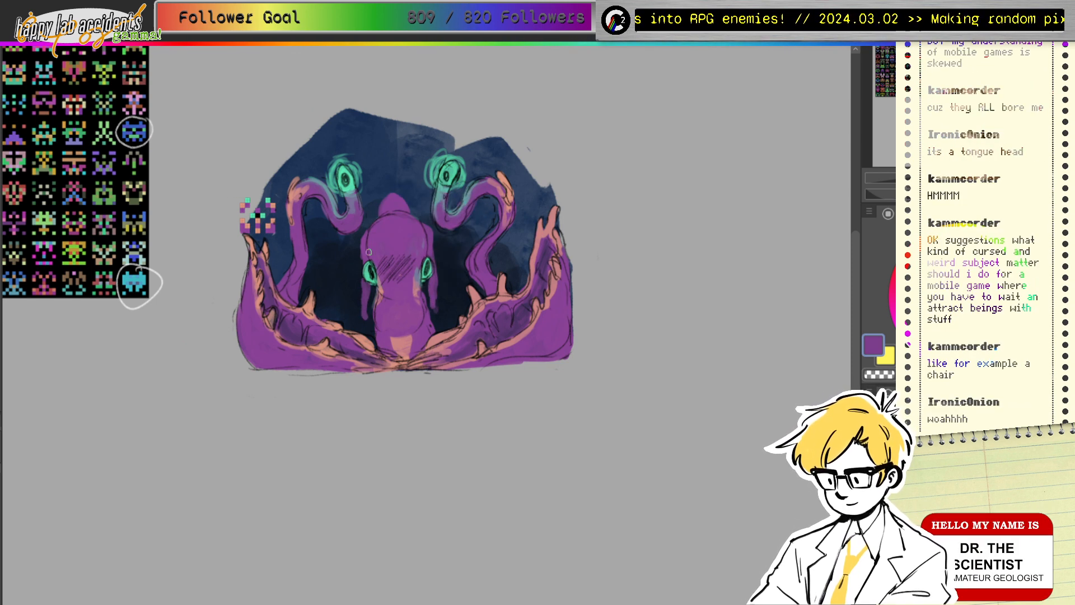
{"action": "left_click_drag", "start_coordinate": [360, 260], "coordinate": [365, 316]}
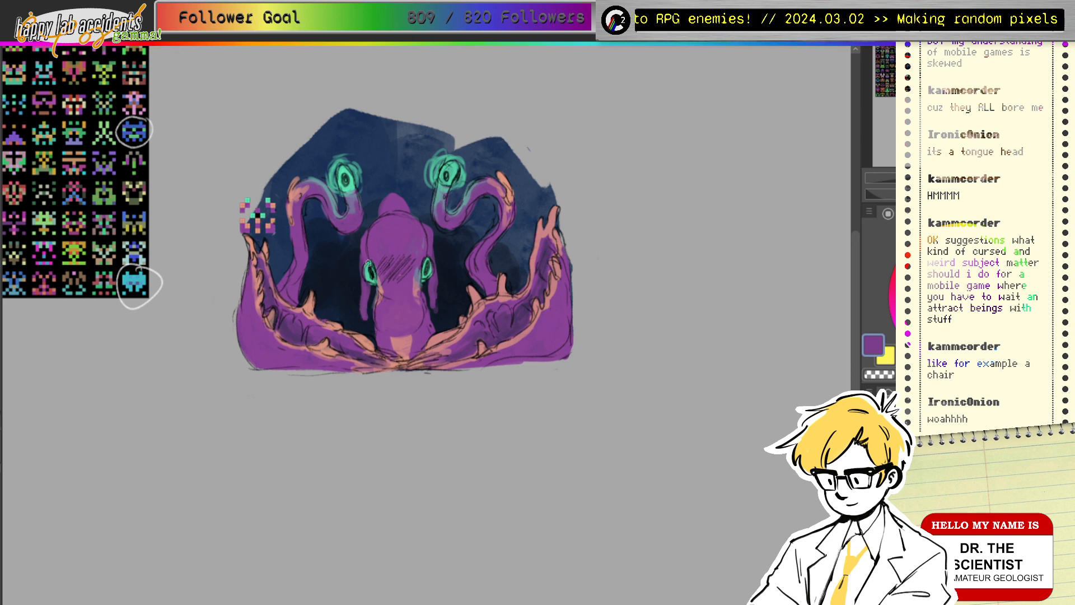
{"action": "mouse_move", "coordinate": [434, 281]}
{"action": "left_mouse_down"}
{"action": "mouse_move", "coordinate": [439, 317]}
{"action": "mouse_move", "coordinate": [425, 303]}
{"action": "left_mouse_up"}
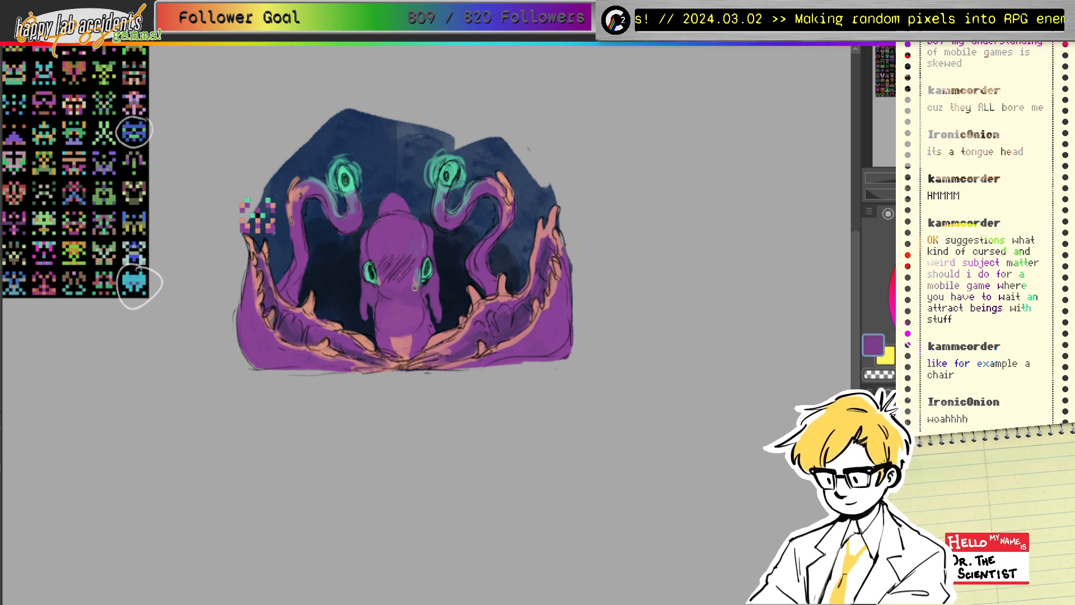
Step: Draw a dark curved contour on the head and cover the left face hatching with purple
{"action": "left_click", "coordinate": [447, 277], "text": "alt"}
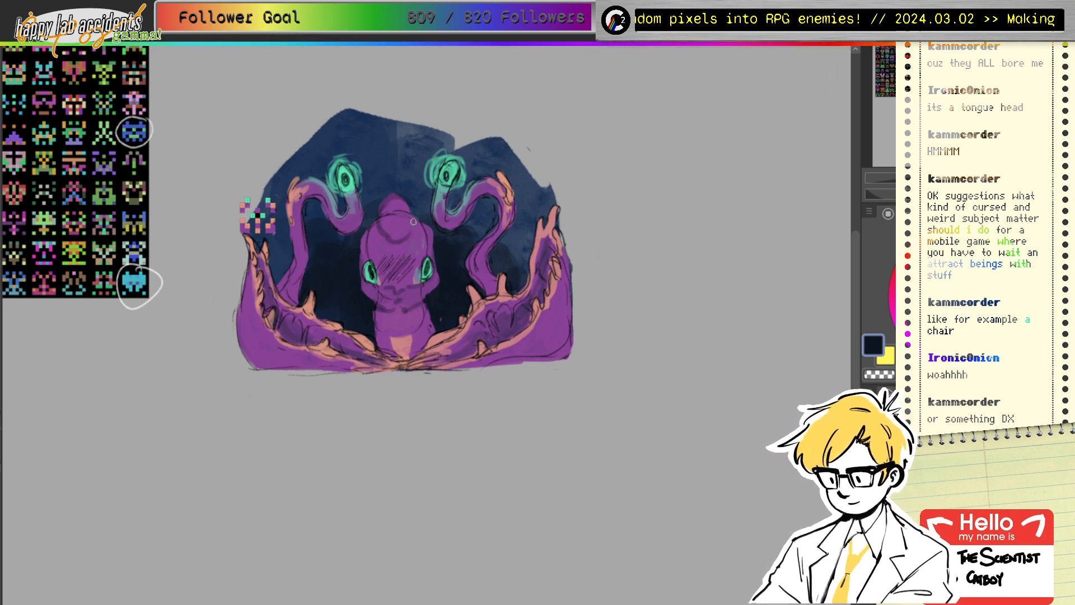
{"action": "left_click_drag", "start_coordinate": [413, 222], "coordinate": [383, 233]}
{"action": "left_click", "coordinate": [398, 213], "text": "alt"}
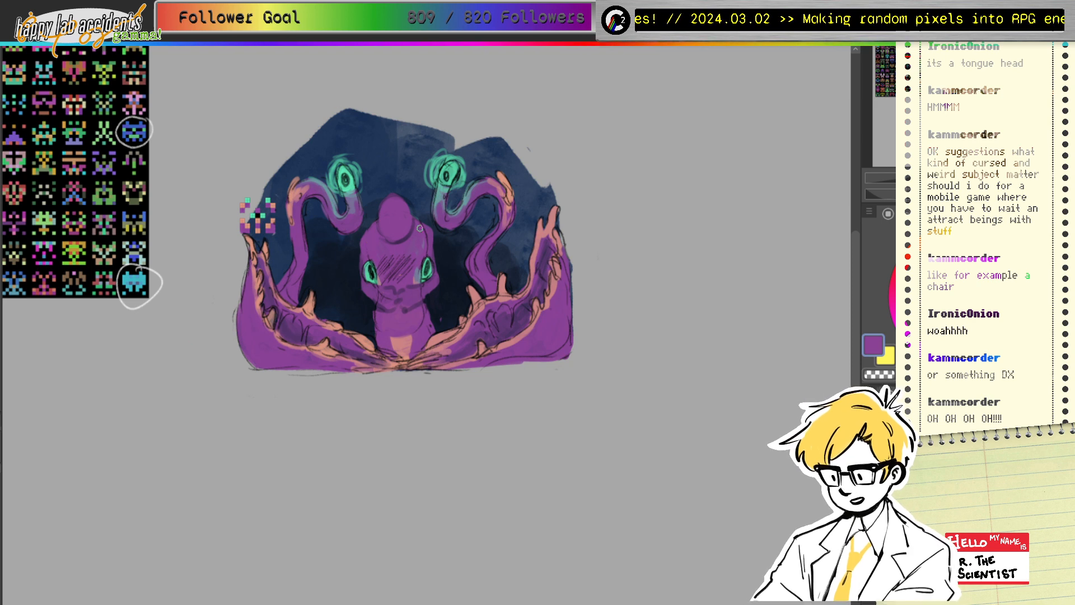
{"action": "left_click", "coordinate": [390, 260], "text": "alt"}
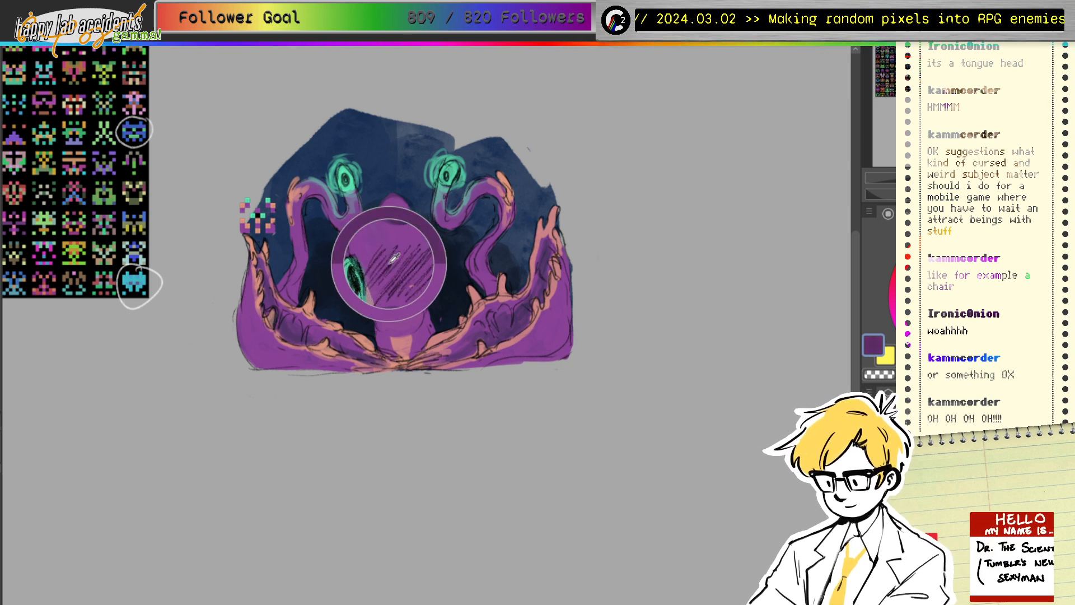
{"action": "left_click", "coordinate": [394, 266], "text": "alt"}
{"action": "left_click", "coordinate": [392, 273], "text": "alt"}
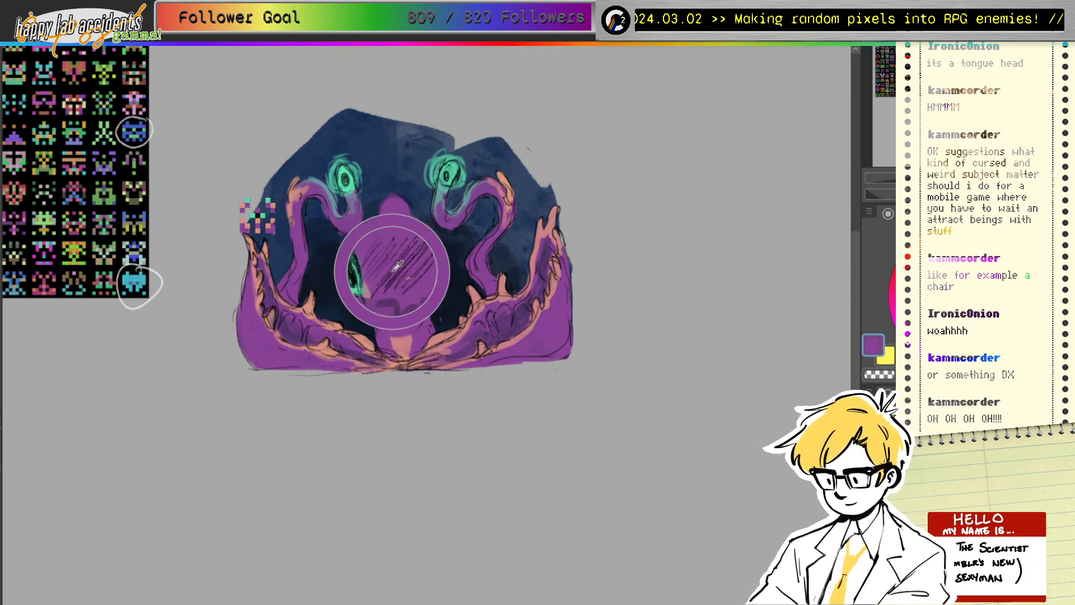
{"action": "left_click_drag", "start_coordinate": [384, 257], "coordinate": [384, 272]}
Step: Add a dark nostril on the head, then load the left eye's teal
{"action": "left_click_drag", "start_coordinate": [450, 178], "coordinate": [454, 188]}
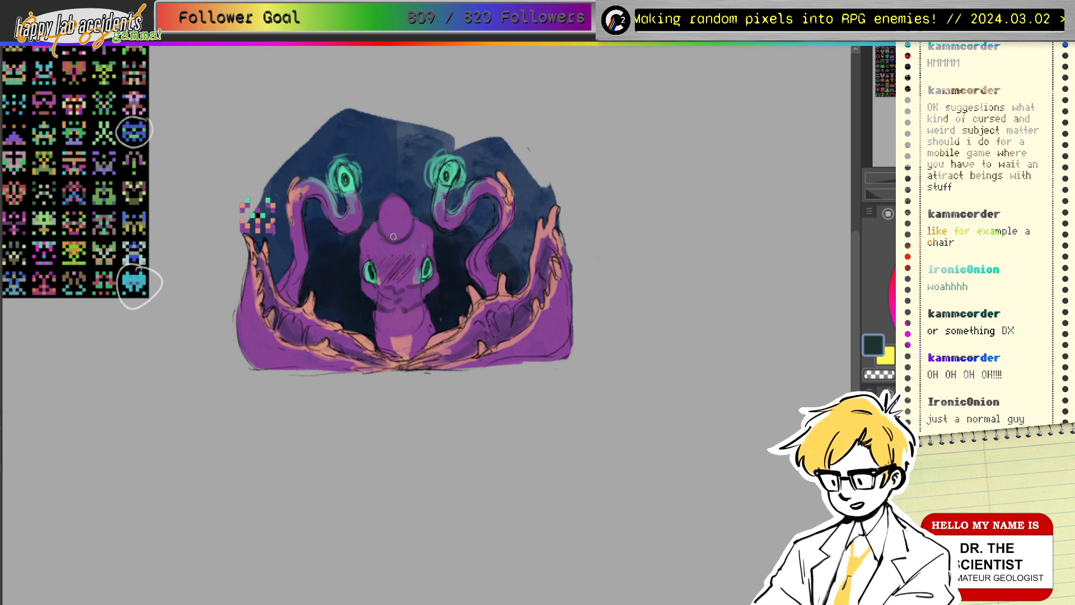
{"action": "left_click_drag", "start_coordinate": [404, 232], "coordinate": [403, 233]}
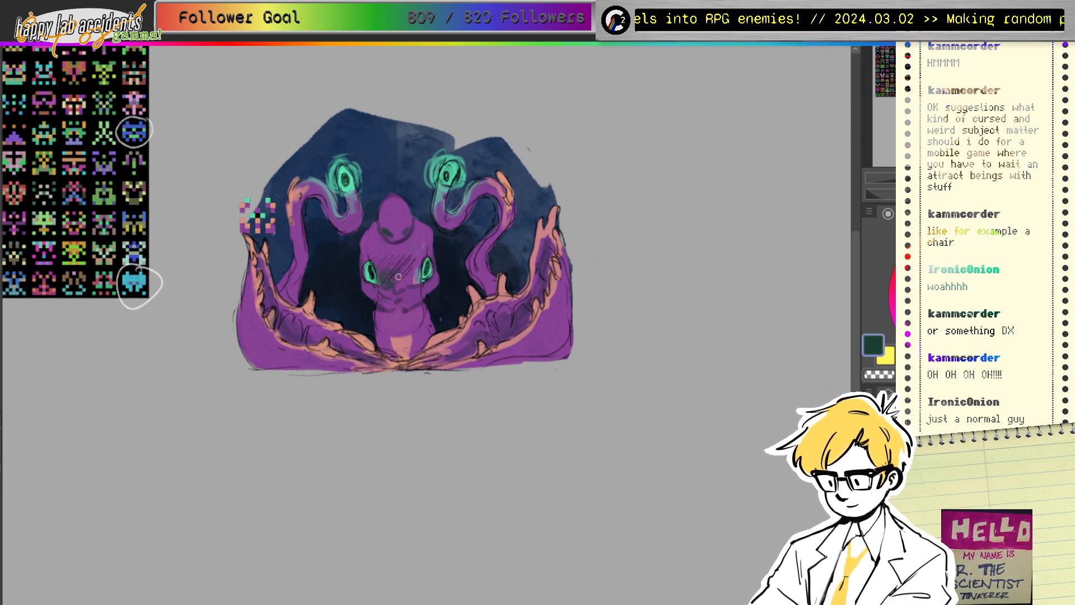
{"action": "left_click", "coordinate": [371, 254], "text": "alt"}
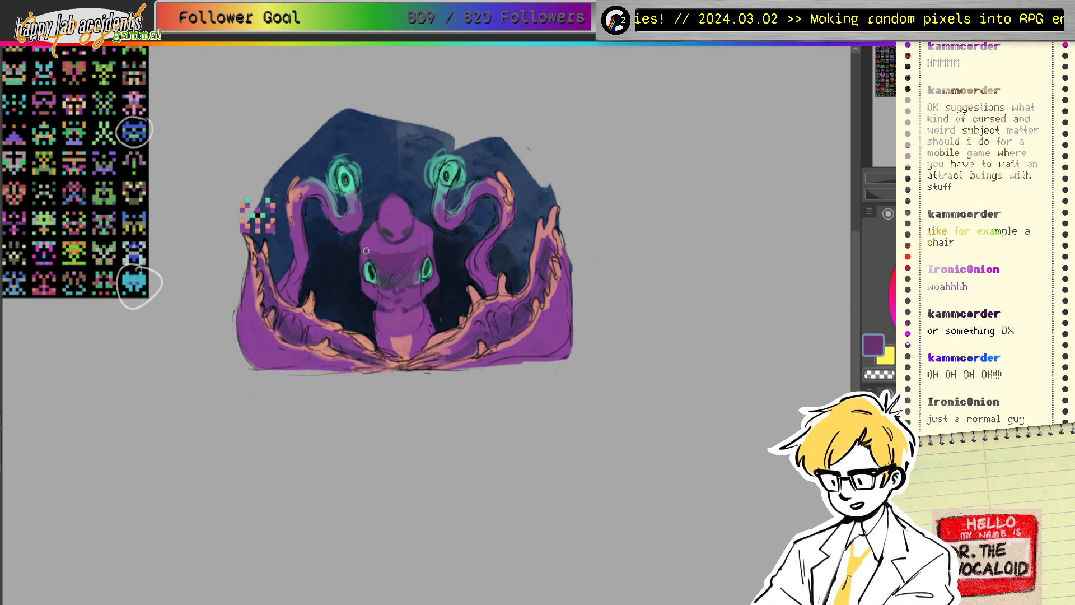
{"action": "left_click_drag", "start_coordinate": [402, 229], "coordinate": [406, 231]}
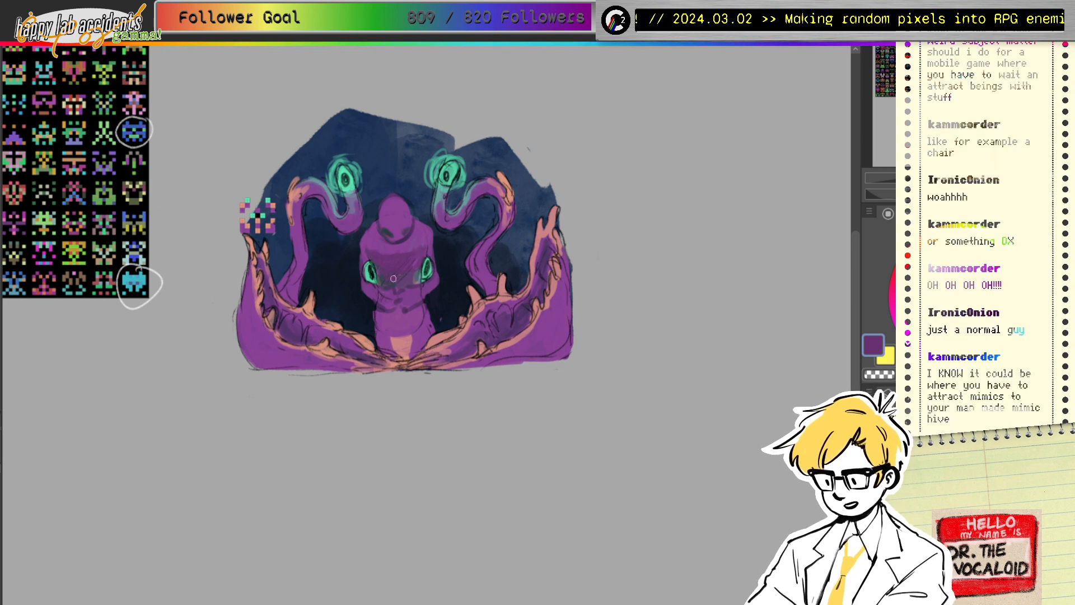
{"action": "left_click", "coordinate": [420, 239], "text": "alt"}
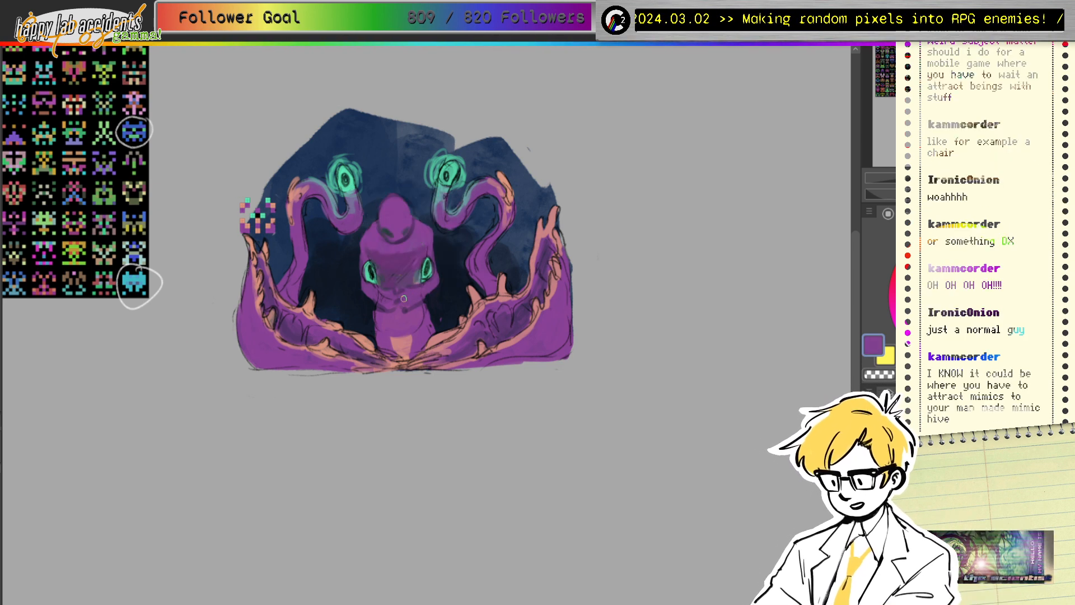
{"action": "left_click", "coordinate": [389, 273], "text": "alt"}
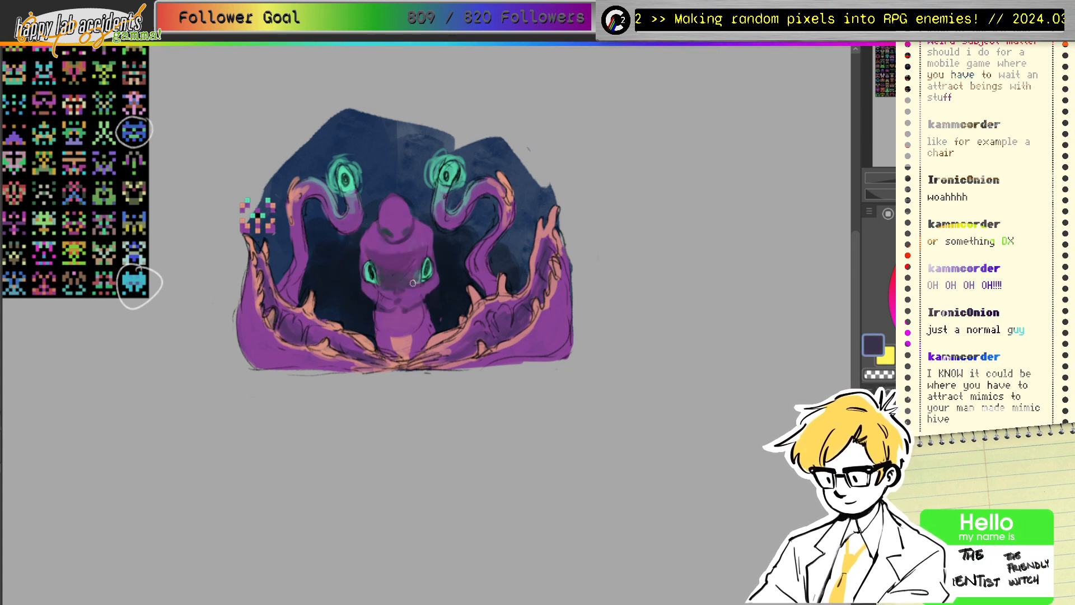
{"action": "left_click", "coordinate": [368, 259], "text": "alt"}
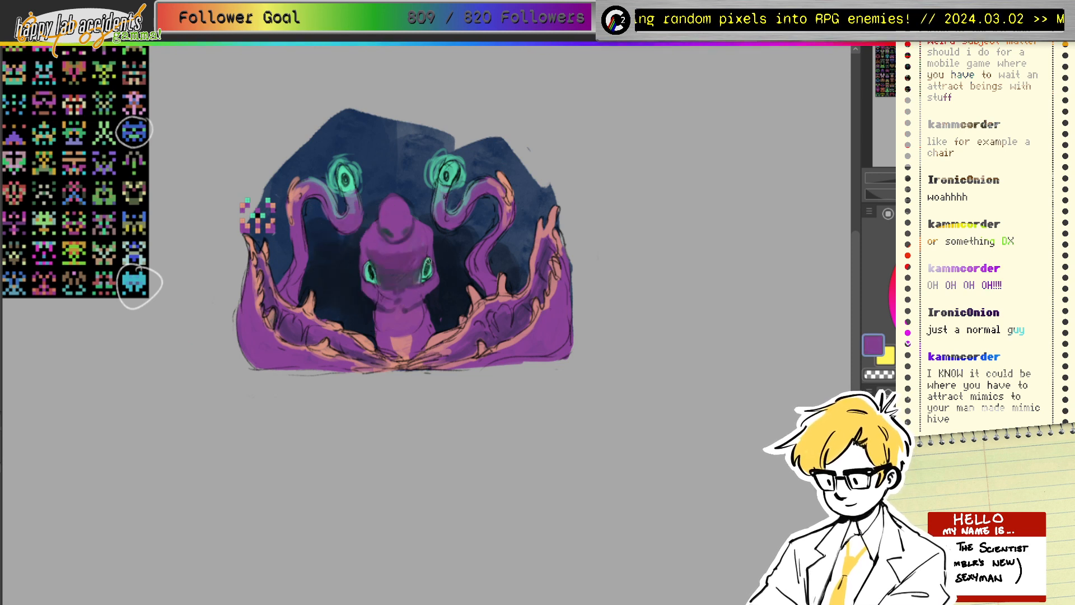
{"action": "left_click", "coordinate": [370, 268], "text": "alt"}
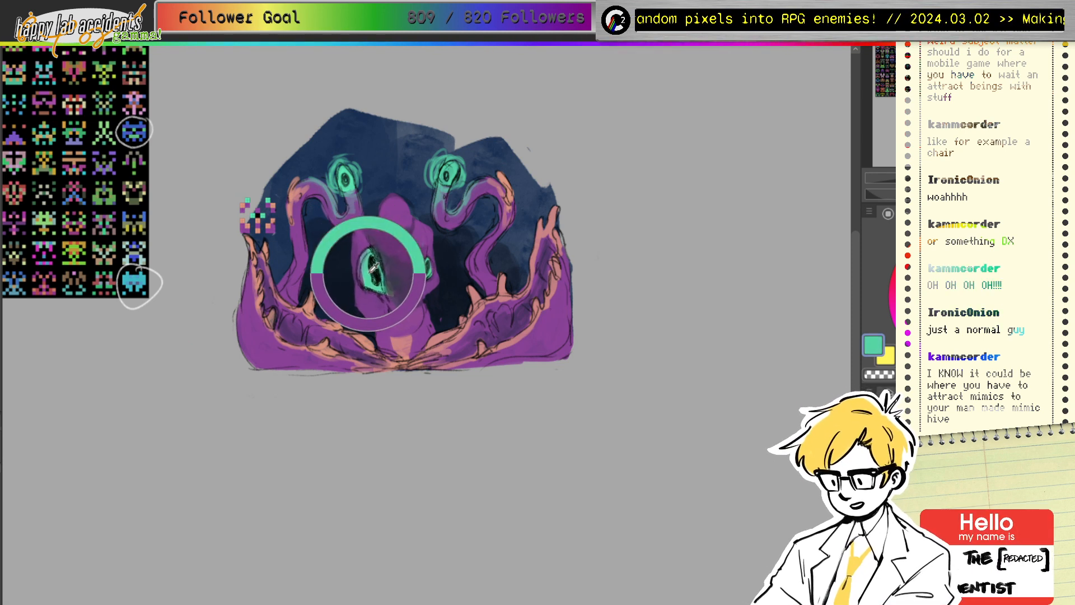
Step: Round the left eye and fill the right eye with teal, then shade the chest with dark strokes
{"action": "left_click_drag", "start_coordinate": [368, 267], "coordinate": [375, 280]}
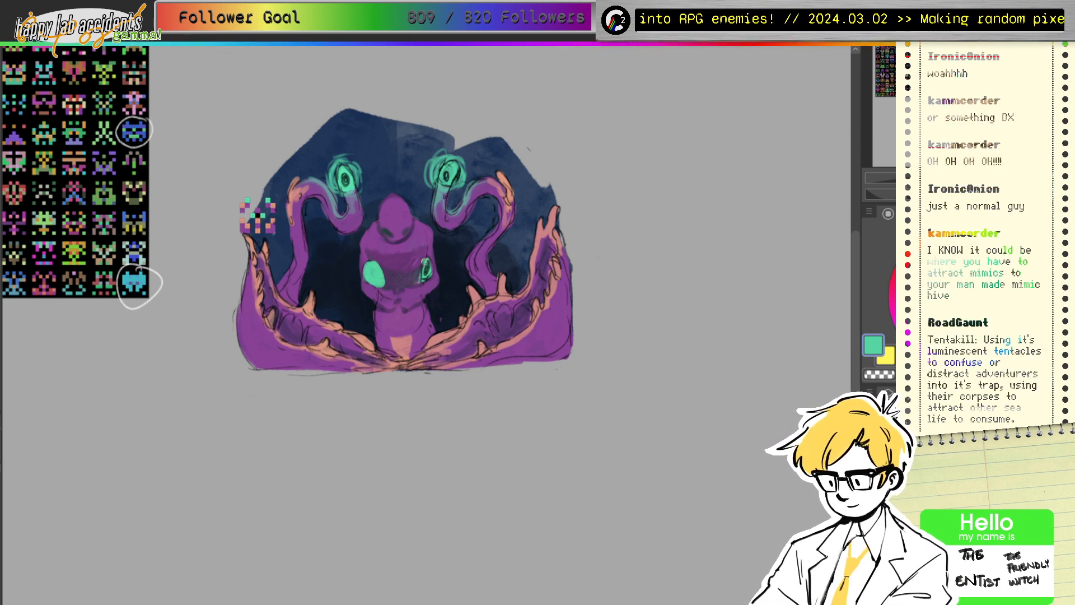
{"action": "left_click_drag", "start_coordinate": [425, 263], "coordinate": [423, 279]}
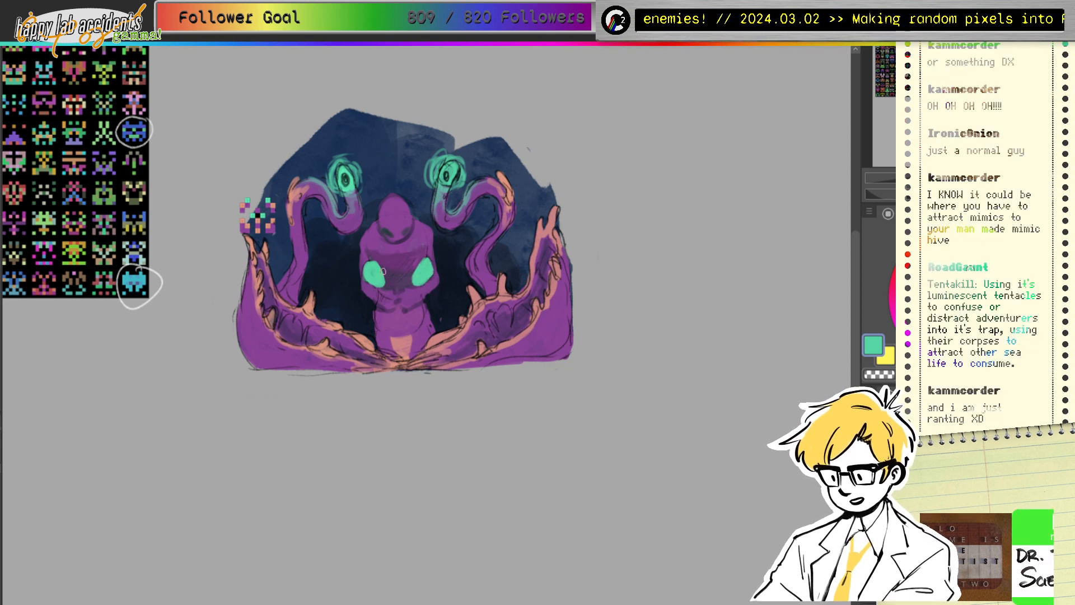
{"action": "left_click_drag", "start_coordinate": [451, 171], "coordinate": [452, 169]}
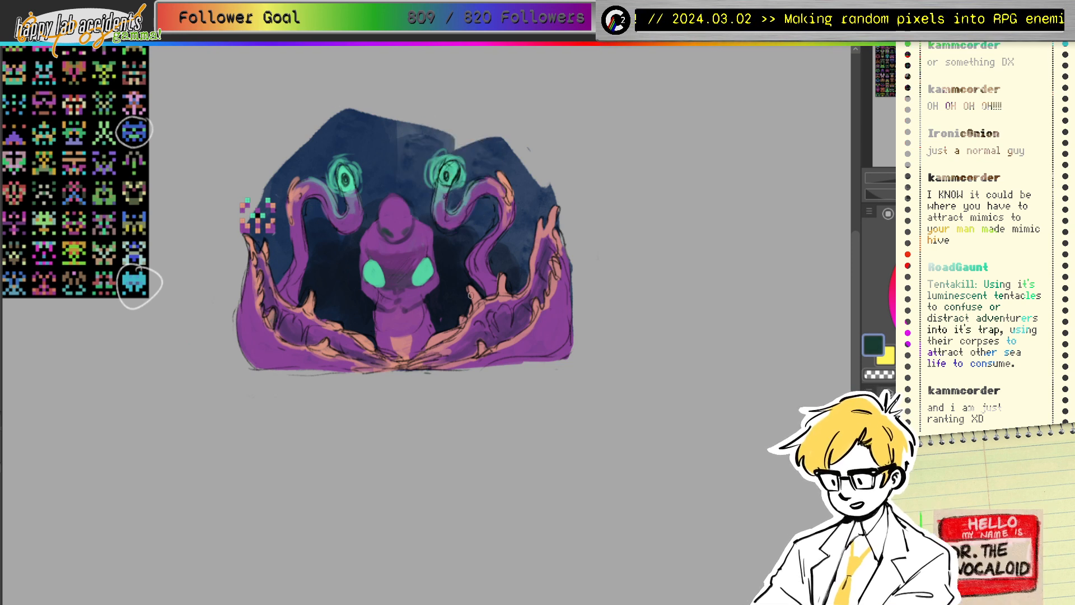
{"action": "mouse_move", "coordinate": [413, 280]}
{"action": "left_mouse_down"}
{"action": "mouse_move", "coordinate": [426, 261]}
{"action": "mouse_move", "coordinate": [410, 281]}
{"action": "mouse_move", "coordinate": [422, 270]}
{"action": "left_mouse_up"}
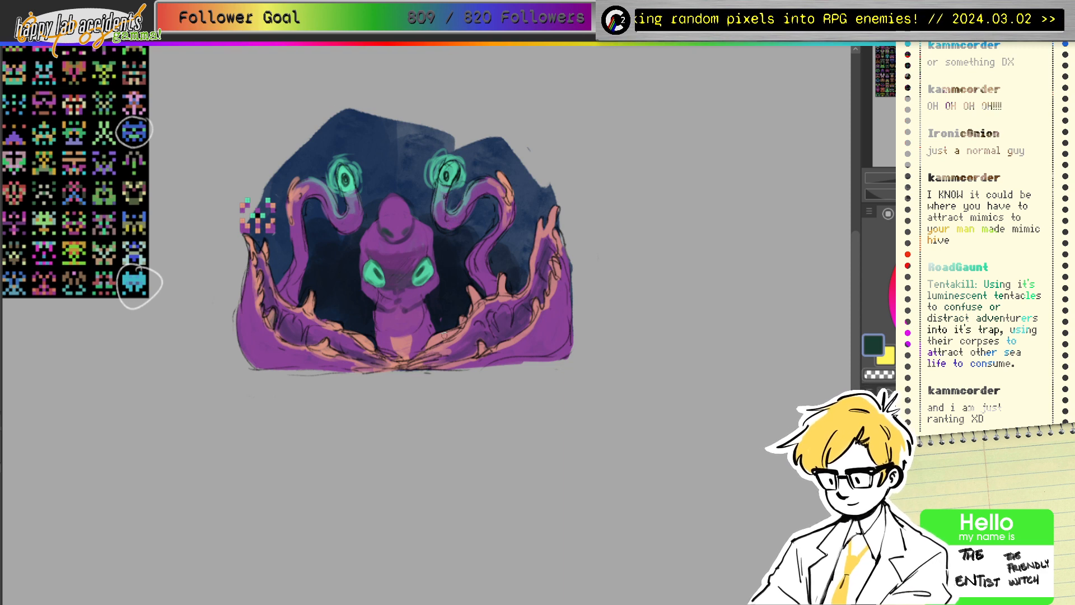
{"action": "left_click", "coordinate": [243, 232], "text": "ctrl"}
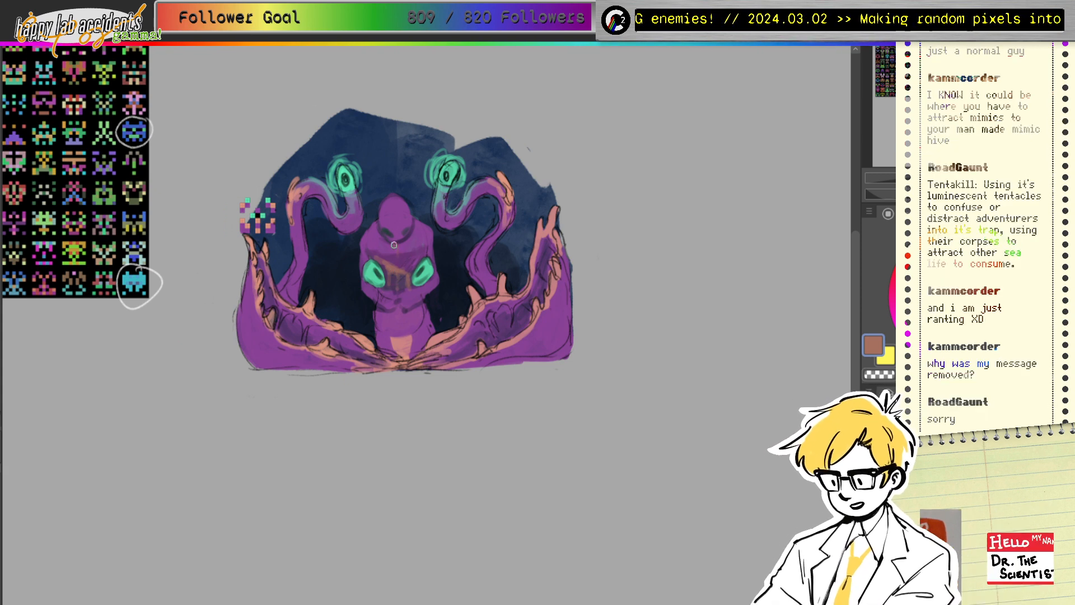
Step: Paint a brownish-orange stripe down the figure's chest and lower body
{"action": "mouse_move", "coordinate": [394, 244]}
{"action": "left_mouse_down"}
{"action": "mouse_move", "coordinate": [402, 242]}
{"action": "mouse_move", "coordinate": [401, 271]}
{"action": "left_mouse_up"}
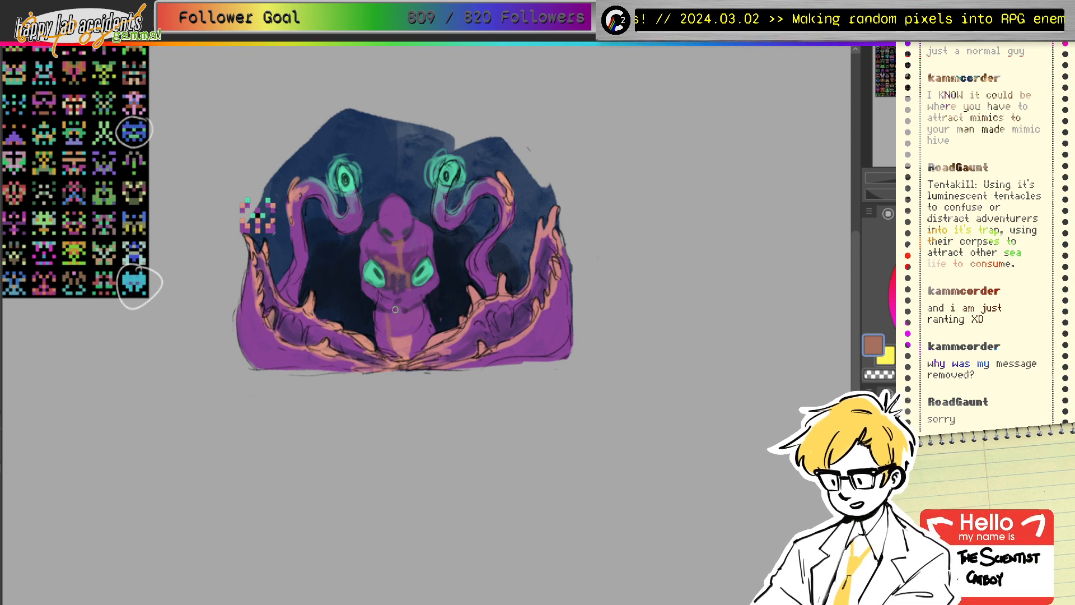
{"action": "mouse_move", "coordinate": [386, 312]}
{"action": "left_mouse_down"}
{"action": "mouse_move", "coordinate": [387, 355]}
{"action": "mouse_move", "coordinate": [405, 362]}
{"action": "left_mouse_up"}
{"action": "left_click", "coordinate": [404, 338], "text": "ctrl"}
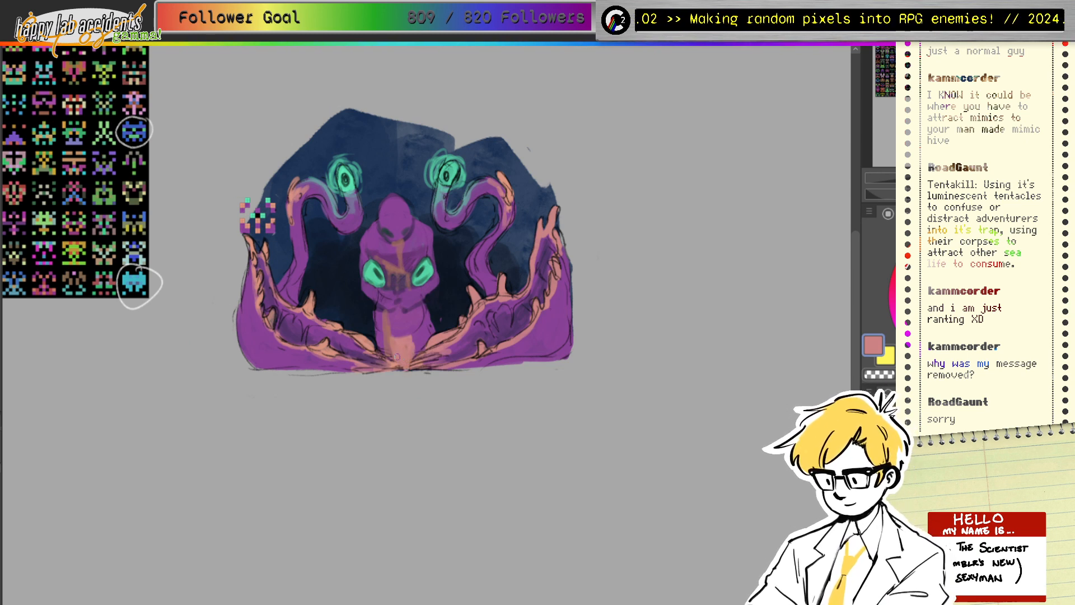
Step: Sample purple from the lower body and tone down the salmon patch with it
{"action": "left_click", "coordinate": [367, 317], "text": "ctrl"}
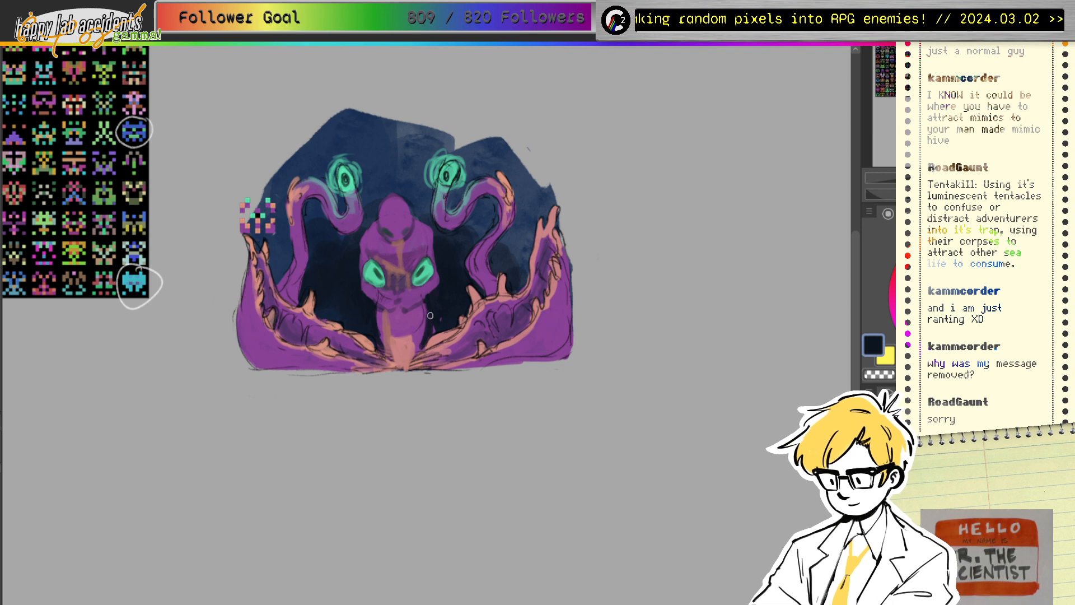
{"action": "left_click", "coordinate": [393, 324], "text": "ctrl"}
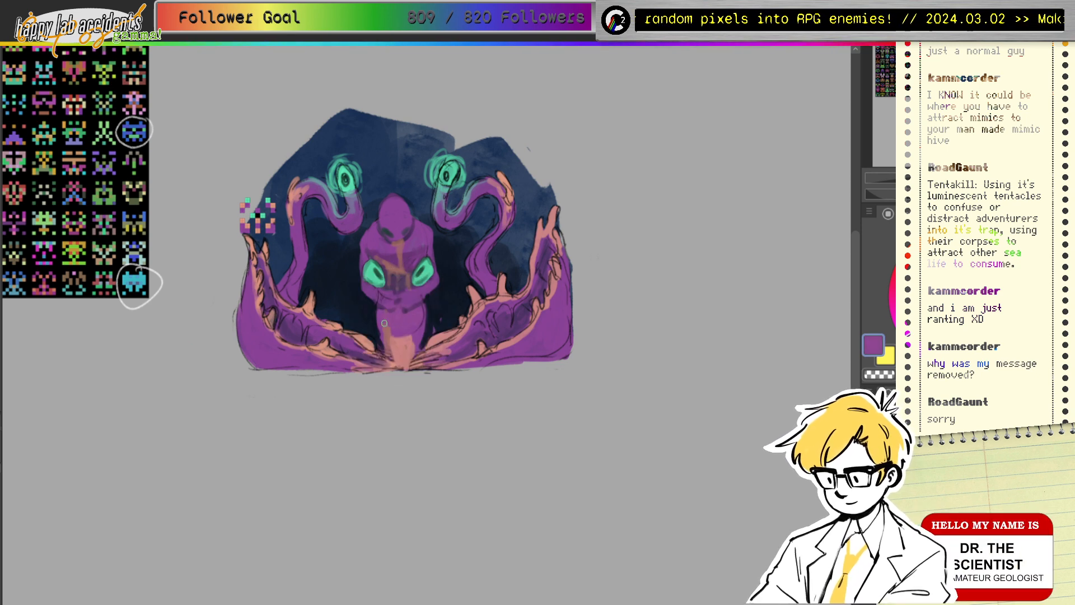
{"action": "left_click", "coordinate": [394, 347], "text": "ctrl"}
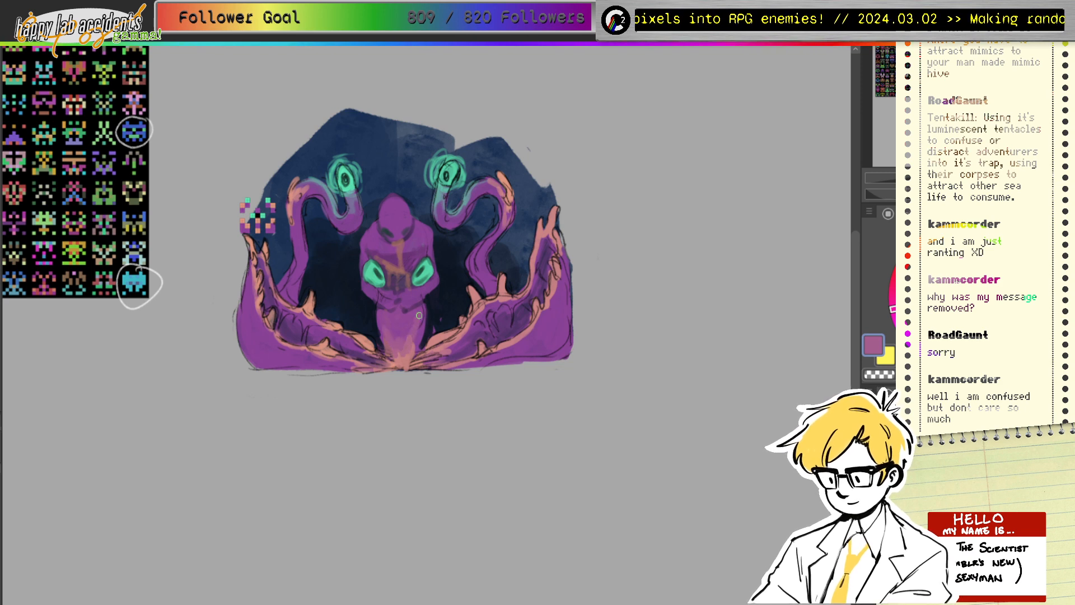
{"action": "left_click", "coordinate": [430, 319], "text": "ctrl"}
{"action": "left_click", "coordinate": [393, 347], "text": "ctrl"}
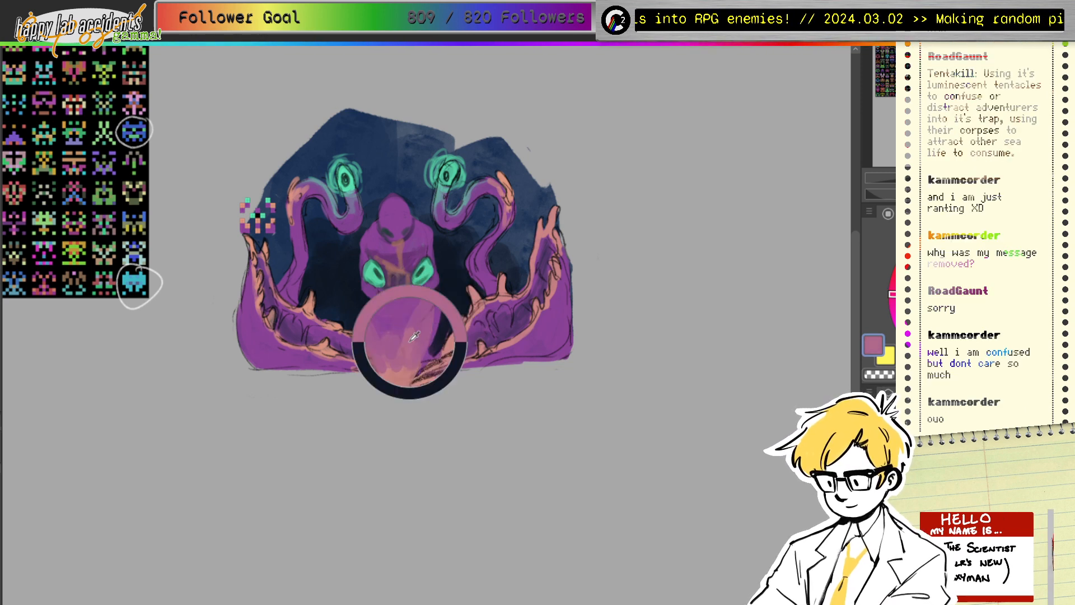
{"action": "left_click", "coordinate": [393, 347], "text": "ctrl"}
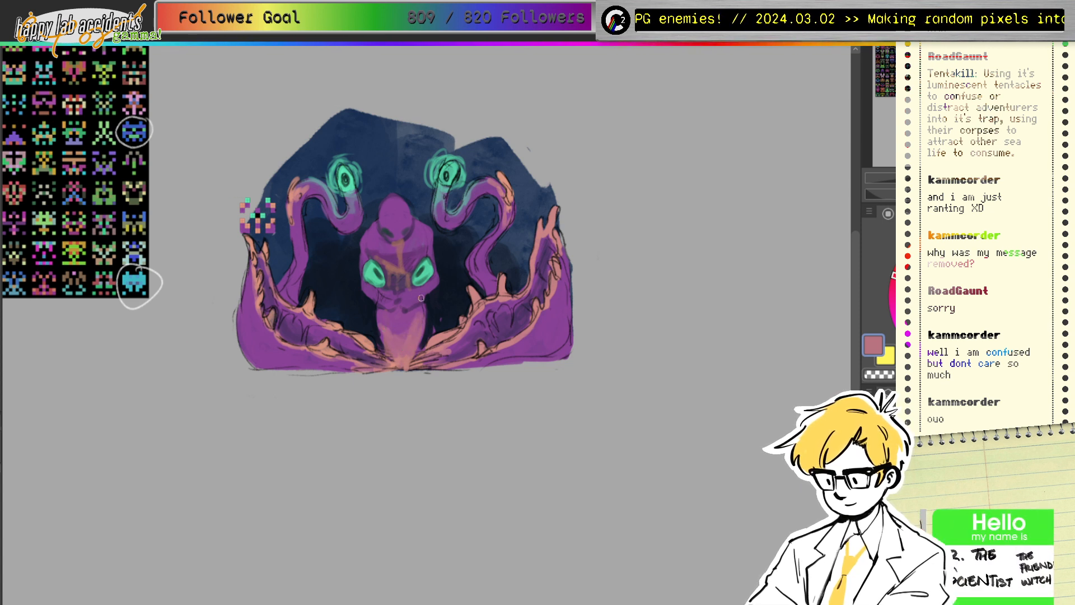
{"action": "left_click", "coordinate": [402, 320], "text": "ctrl"}
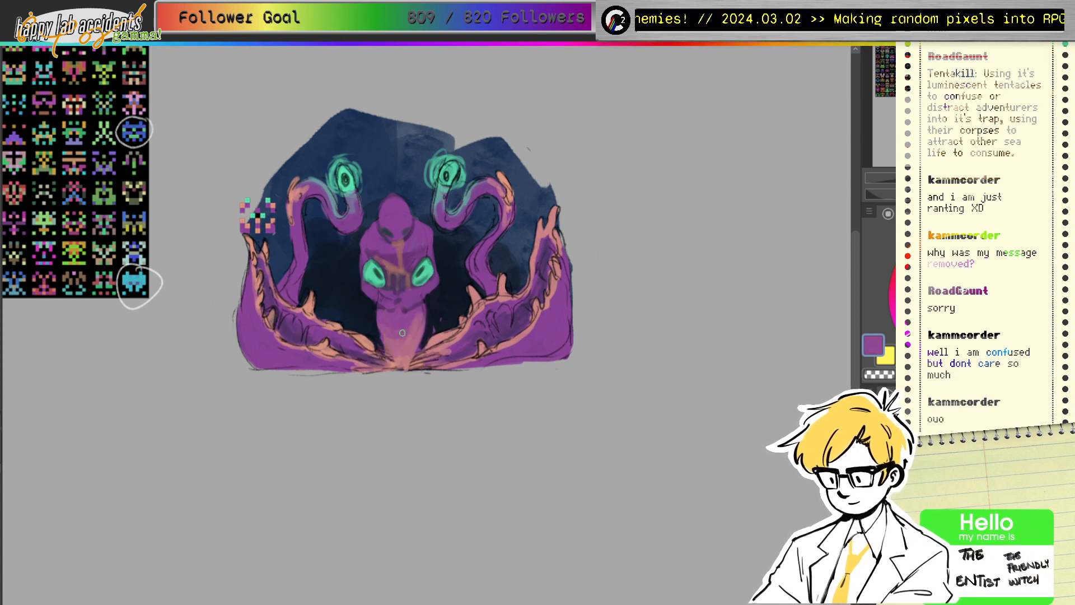
{"action": "left_click_drag", "start_coordinate": [414, 330], "coordinate": [390, 340]}
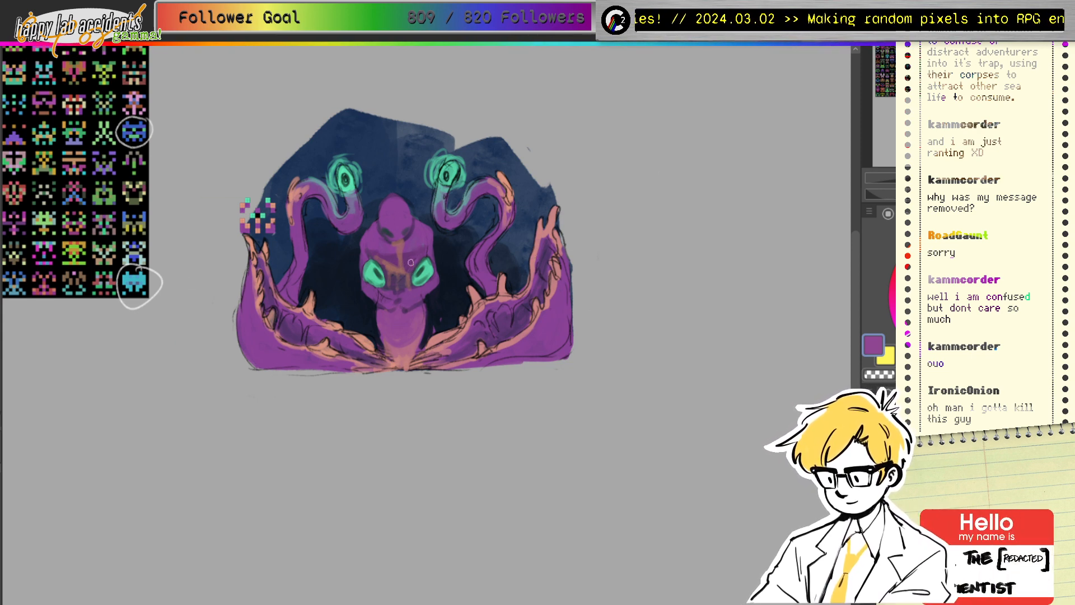
Step: Highlight the right shell's inner edge with a lighter salmon pink
{"action": "mouse_move", "coordinate": [306, 313]}
{"action": "left_mouse_down"}
{"action": "mouse_move", "coordinate": [317, 320]}
{"action": "mouse_move", "coordinate": [304, 304]}
{"action": "left_mouse_up"}
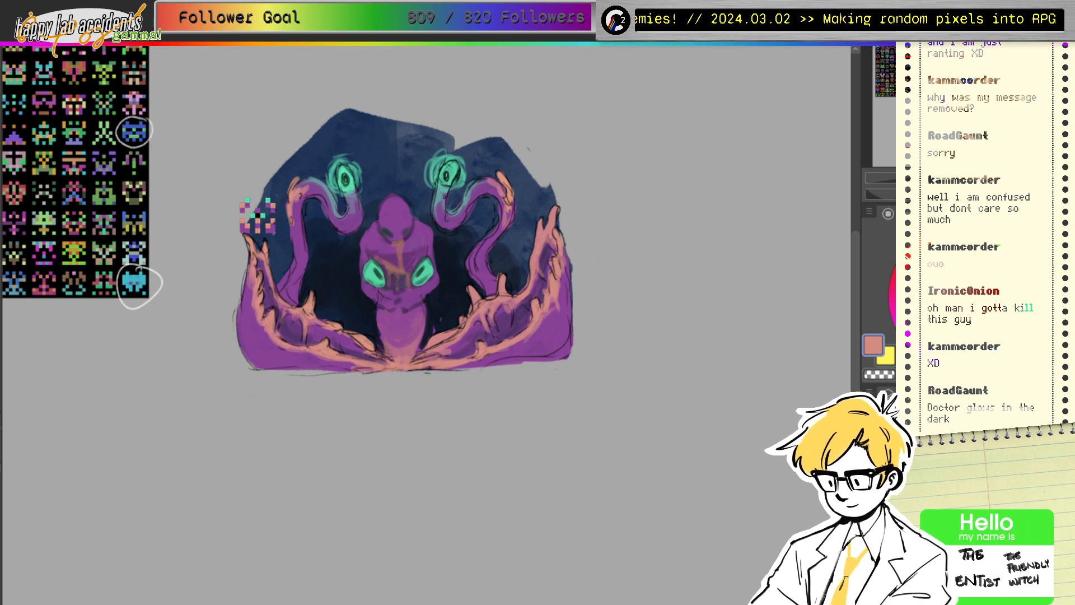
{"action": "left_click", "coordinate": [948, 259]}
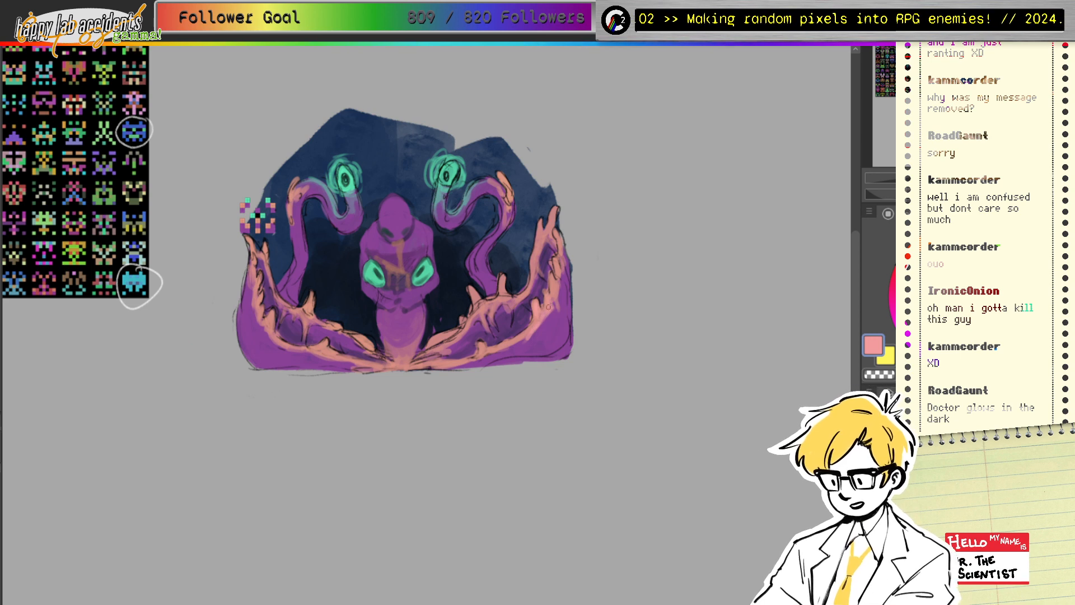
{"action": "left_click_drag", "start_coordinate": [552, 276], "coordinate": [552, 300]}
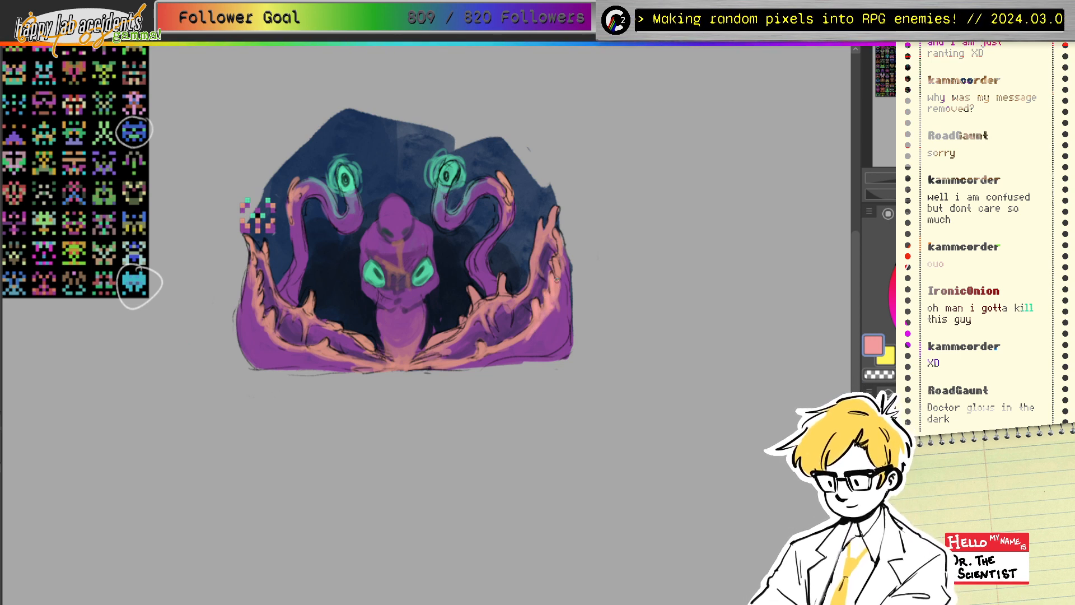
{"action": "left_click_drag", "start_coordinate": [555, 260], "coordinate": [561, 283]}
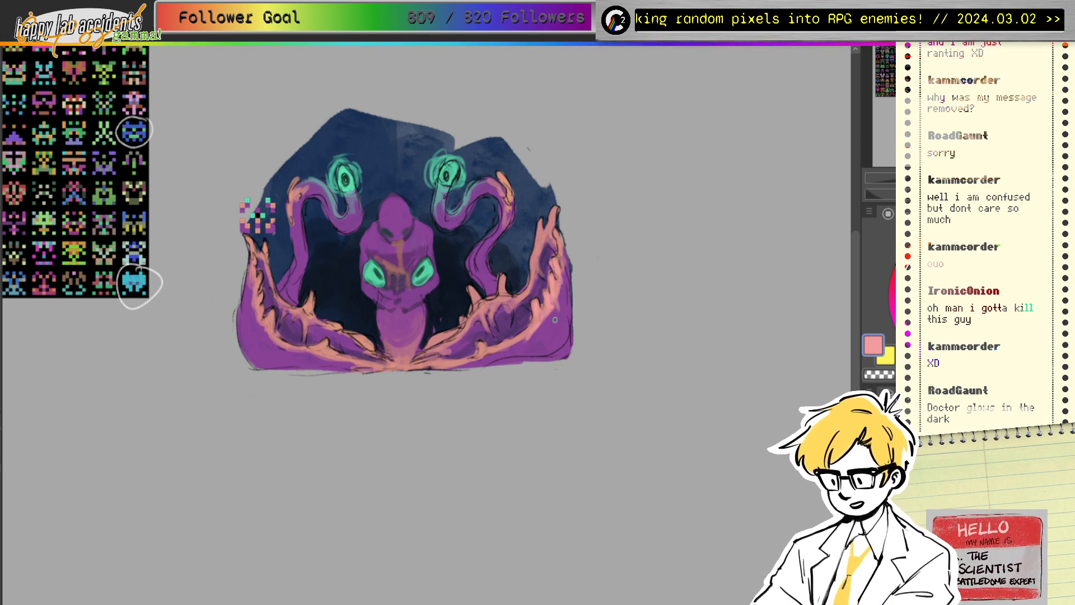
{"action": "mouse_move", "coordinate": [526, 333]}
{"action": "left_mouse_down"}
{"action": "mouse_move", "coordinate": [480, 344]}
{"action": "mouse_move", "coordinate": [476, 357]}
{"action": "mouse_move", "coordinate": [507, 347]}
{"action": "mouse_move", "coordinate": [489, 351]}
{"action": "mouse_move", "coordinate": [499, 351]}
{"action": "mouse_move", "coordinate": [495, 338]}
{"action": "mouse_move", "coordinate": [542, 334]}
{"action": "mouse_move", "coordinate": [555, 303]}
{"action": "mouse_move", "coordinate": [494, 355]}
{"action": "left_mouse_up"}
Step: Blend the salmon shell edge softly into mauve sampled from the shell
{"action": "left_click", "coordinate": [530, 341], "text": "alt"}
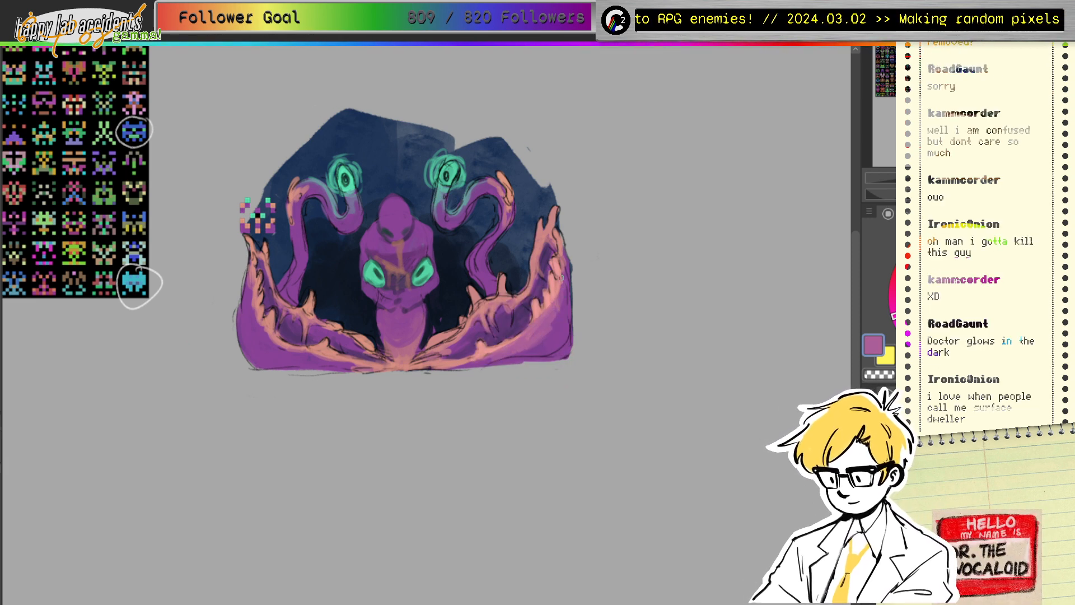
{"action": "left_click_drag", "start_coordinate": [562, 277], "coordinate": [545, 336]}
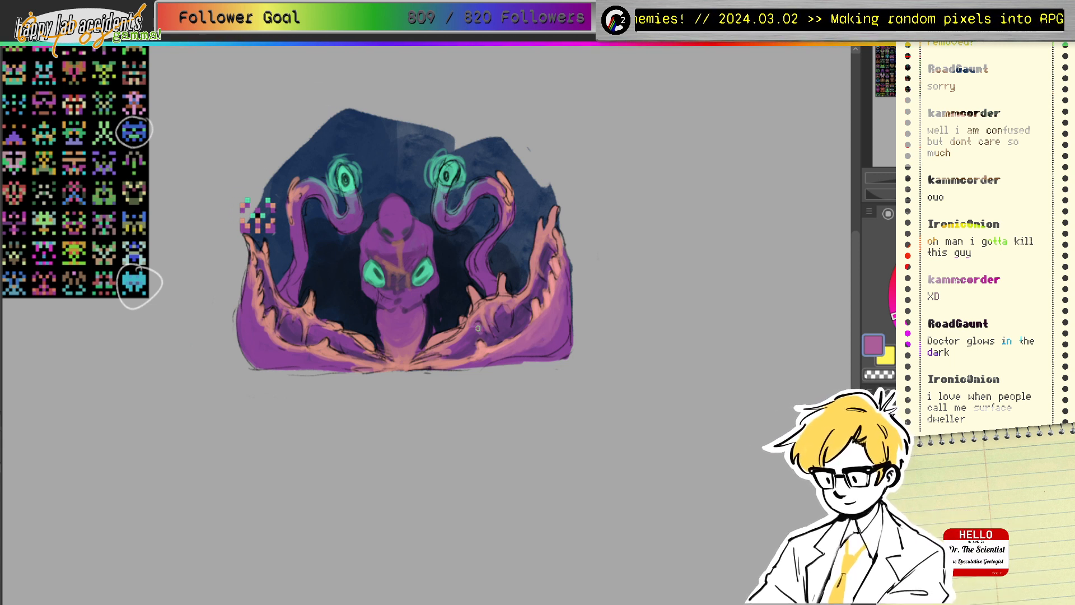
{"action": "left_click_drag", "start_coordinate": [470, 321], "coordinate": [449, 343]}
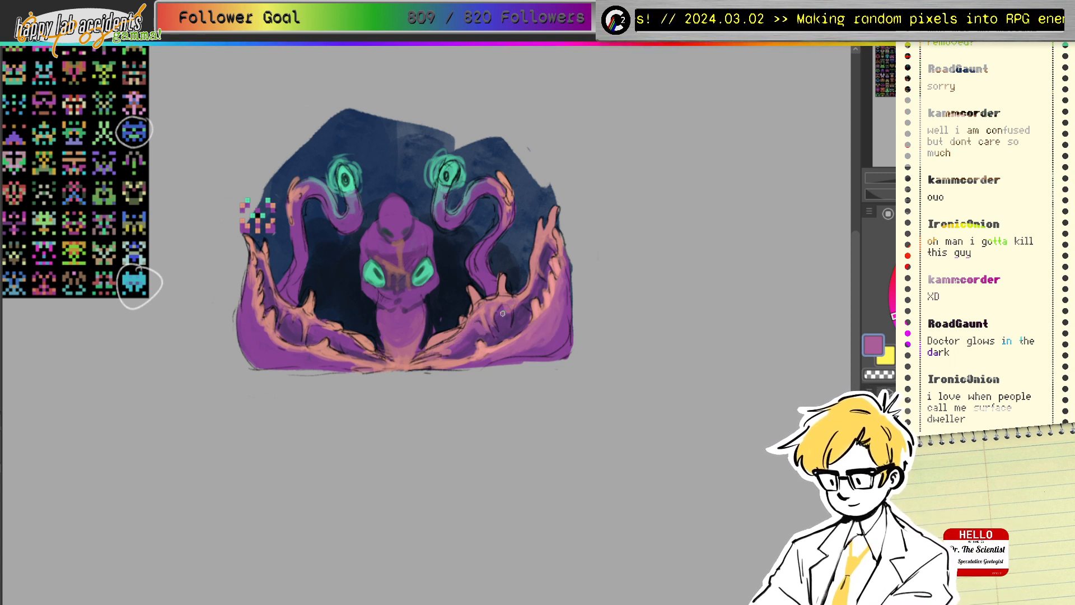
{"action": "left_click", "coordinate": [507, 293], "text": "ctrl"}
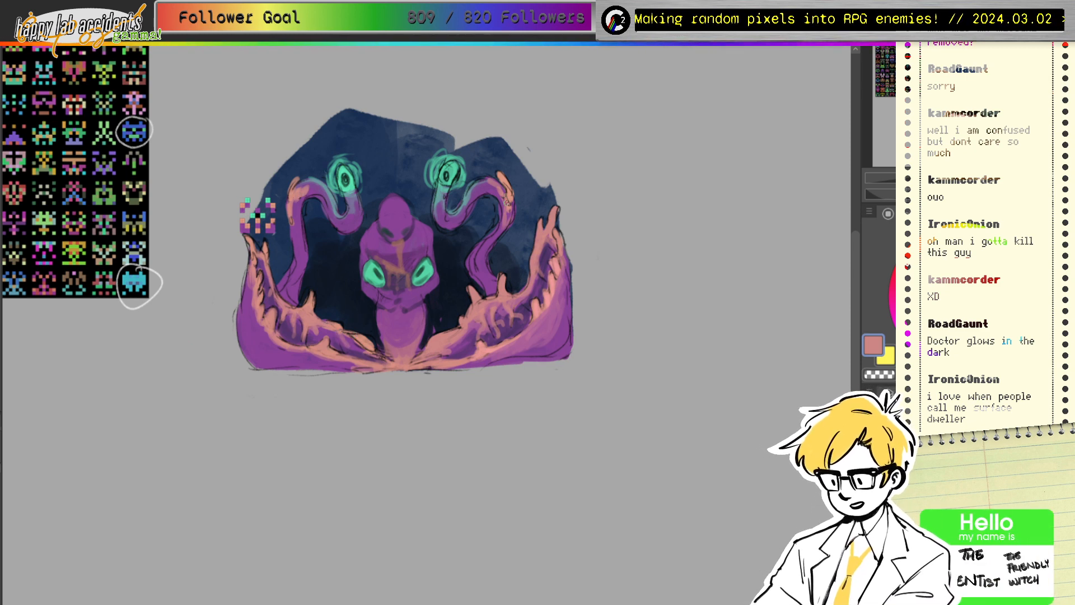
Step: Paint peach down the right tentacle's outer edge, the small spike and the face stripe
{"action": "left_click", "coordinate": [507, 170], "text": "ctrl"}
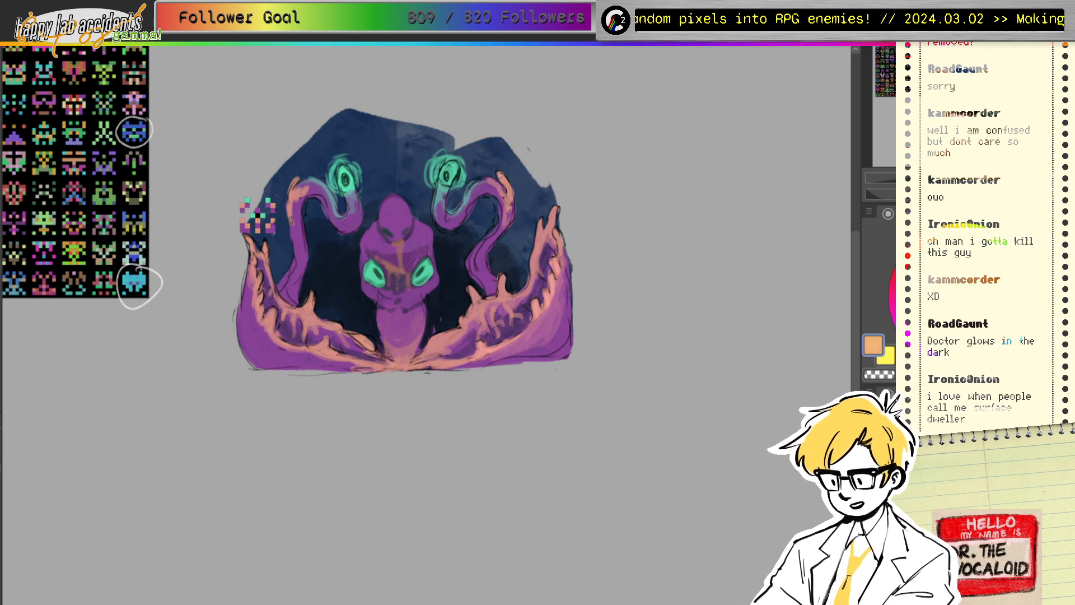
{"action": "mouse_move", "coordinate": [501, 175]}
{"action": "left_mouse_down"}
{"action": "mouse_move", "coordinate": [511, 197]}
{"action": "mouse_move", "coordinate": [503, 228]}
{"action": "left_mouse_up"}
{"action": "left_click_drag", "start_coordinate": [470, 290], "coordinate": [472, 313]}
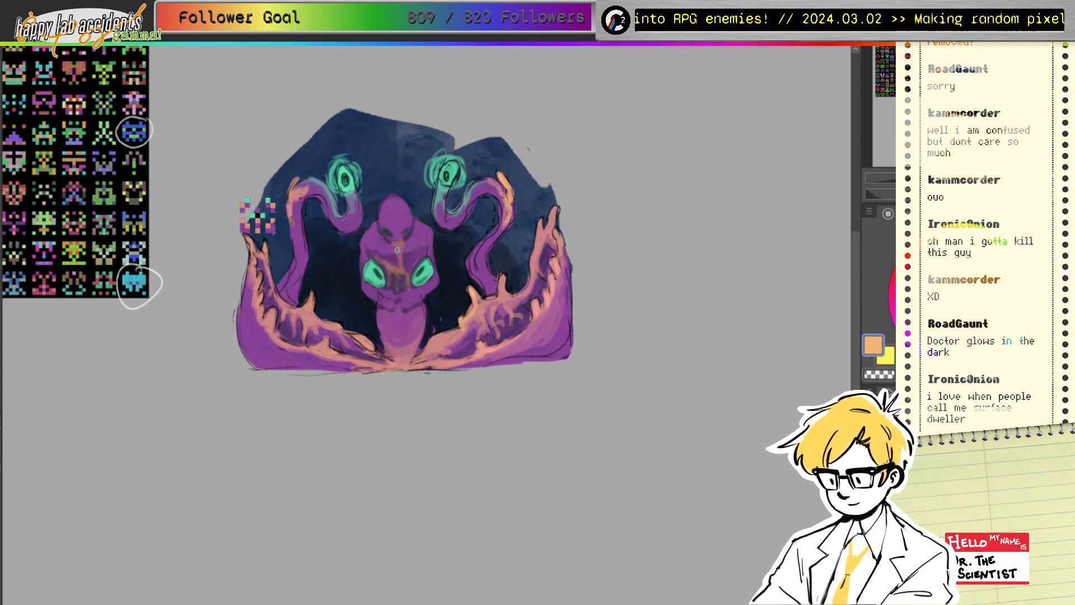
{"action": "mouse_move", "coordinate": [394, 243]}
{"action": "left_mouse_down"}
{"action": "mouse_move", "coordinate": [400, 268]}
{"action": "mouse_move", "coordinate": [387, 265]}
{"action": "mouse_move", "coordinate": [410, 289]}
{"action": "left_mouse_up"}
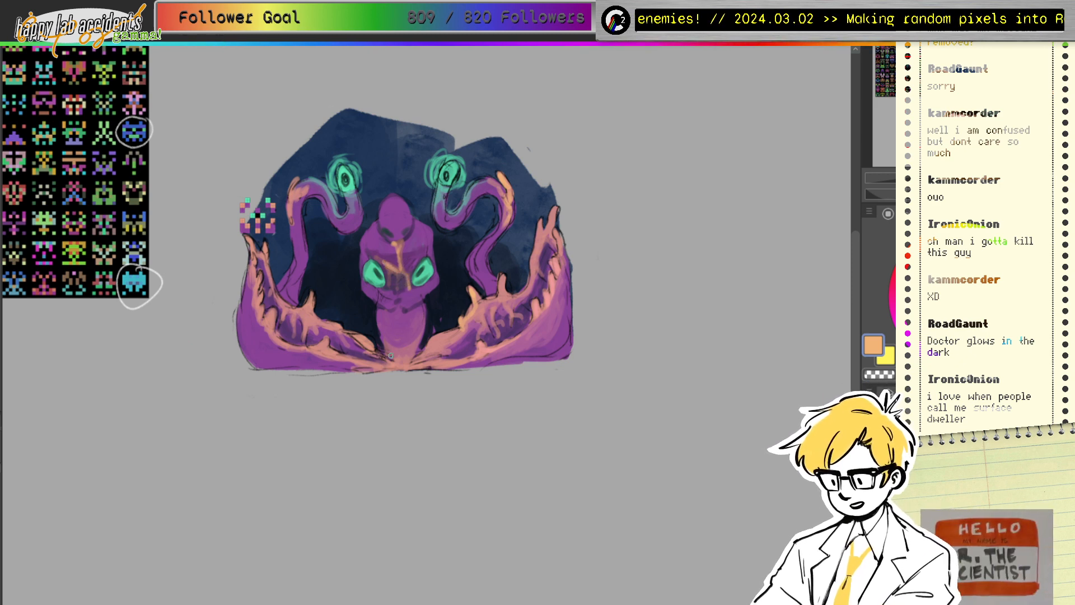
Step: Darken around the figure's base with deep navy sampled from the background
{"action": "left_click", "coordinate": [439, 315], "text": "alt"}
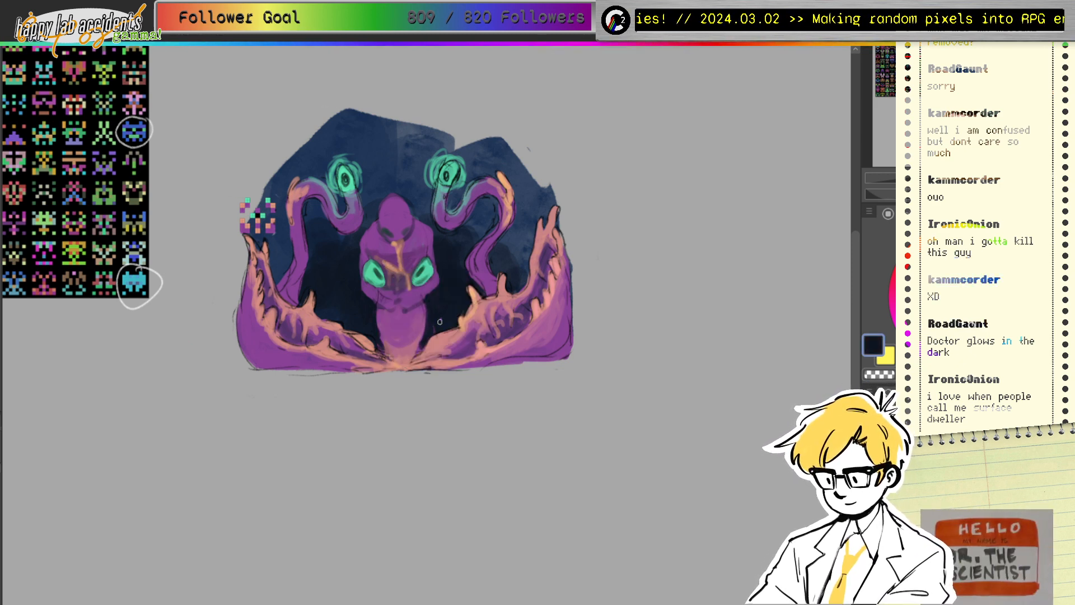
{"action": "left_click_drag", "start_coordinate": [408, 364], "coordinate": [443, 358]}
{"action": "mouse_move", "coordinate": [375, 351]}
{"action": "left_mouse_down"}
{"action": "mouse_move", "coordinate": [393, 356]}
{"action": "mouse_move", "coordinate": [387, 369]}
{"action": "mouse_move", "coordinate": [356, 352]}
{"action": "left_mouse_up"}
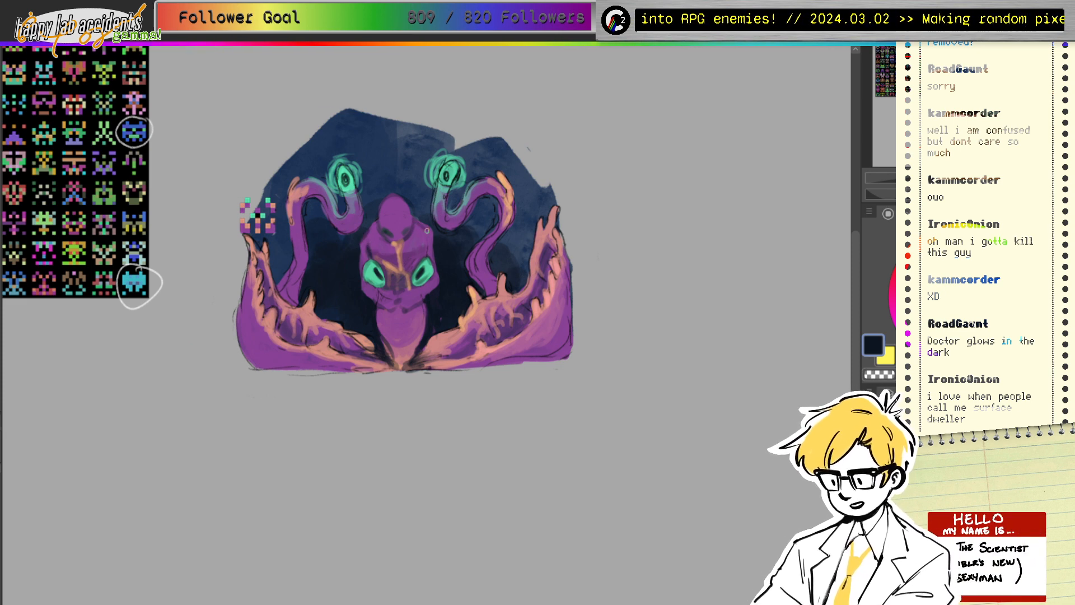
{"action": "left_click", "coordinate": [370, 236], "text": "ctrl"}
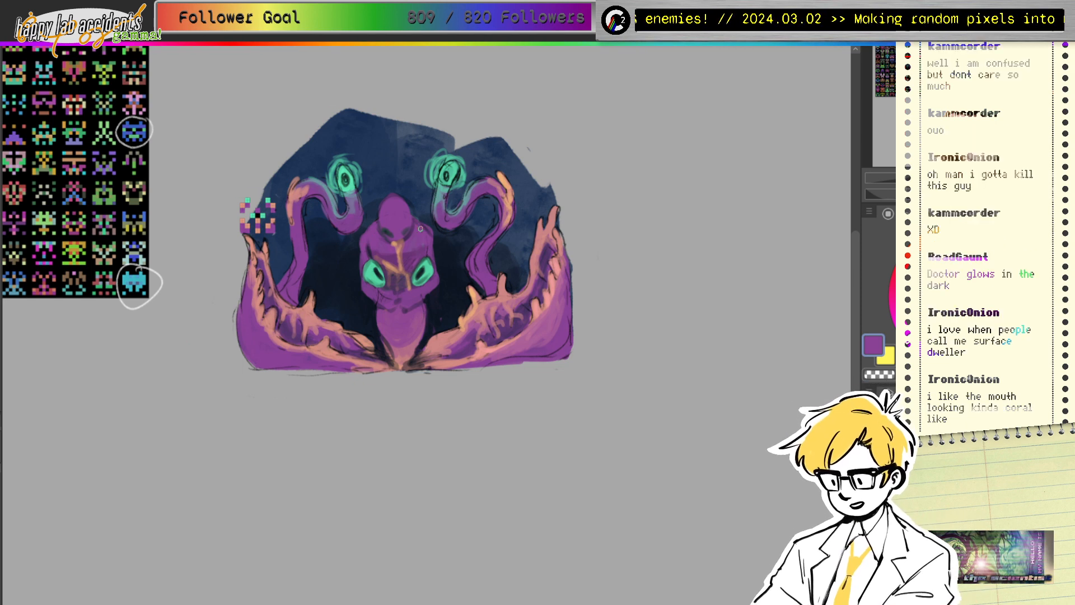
{"action": "left_click", "coordinate": [447, 190], "text": "ctrl"}
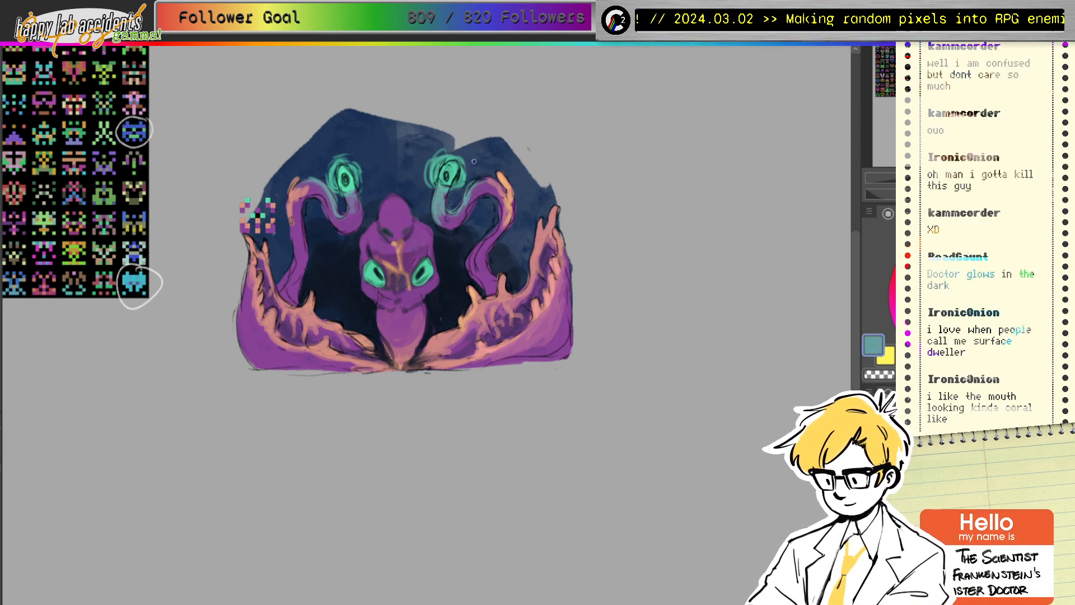
Step: Brighten both eye-stalk tips with teal, covering their dark pupils
{"action": "mouse_move", "coordinate": [351, 191]}
{"action": "left_mouse_down"}
{"action": "mouse_move", "coordinate": [348, 216]}
{"action": "mouse_move", "coordinate": [361, 227]}
{"action": "left_mouse_up"}
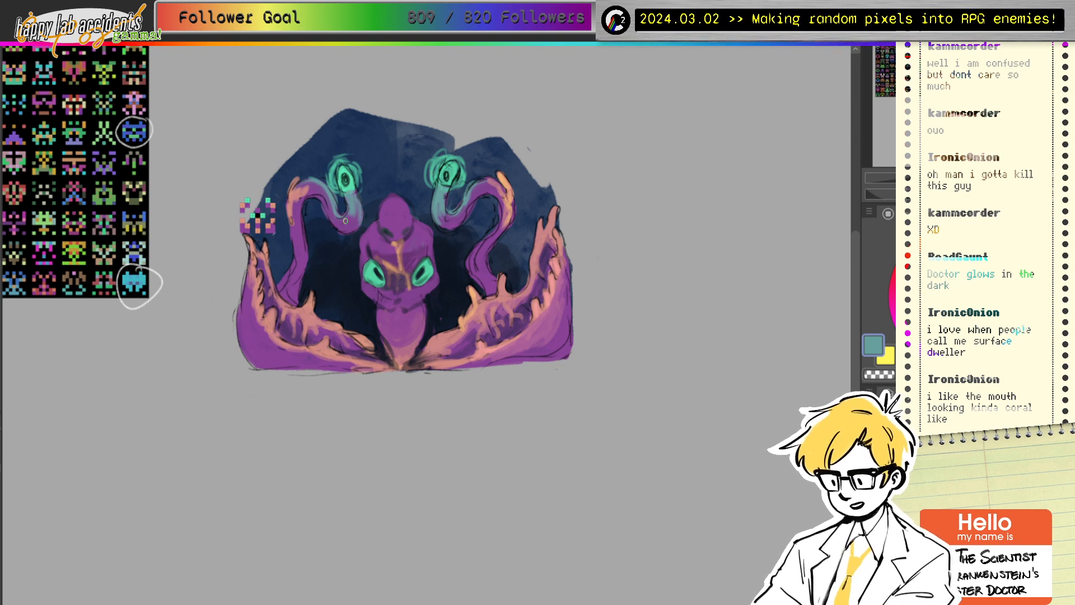
{"action": "left_click", "coordinate": [448, 169], "text": "ctrl"}
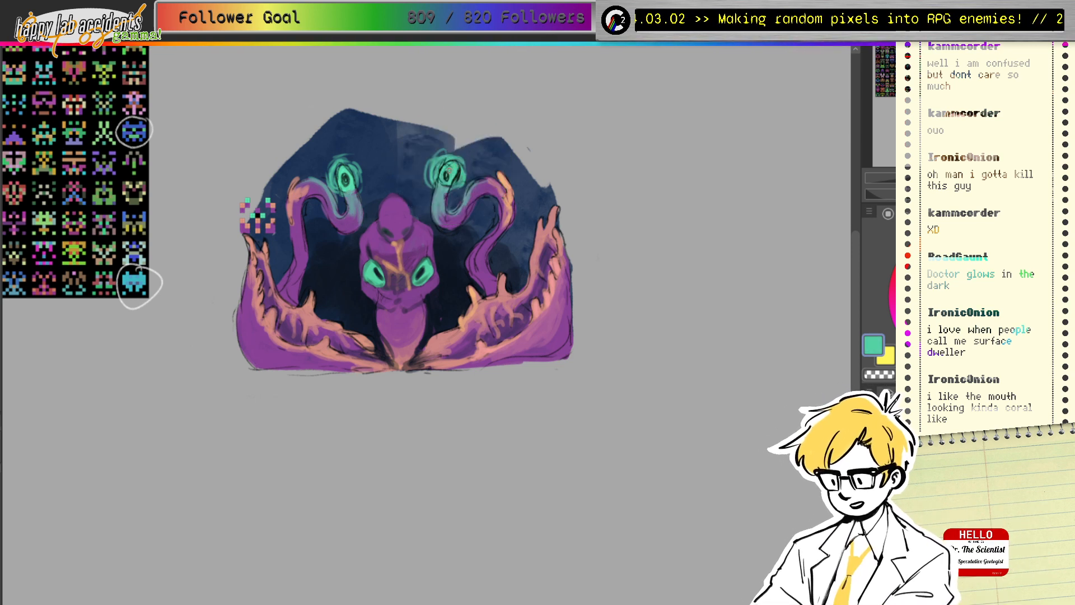
{"action": "mouse_move", "coordinate": [449, 170]}
{"action": "left_mouse_down"}
{"action": "mouse_move", "coordinate": [446, 180]}
{"action": "mouse_move", "coordinate": [450, 163]}
{"action": "left_mouse_up"}
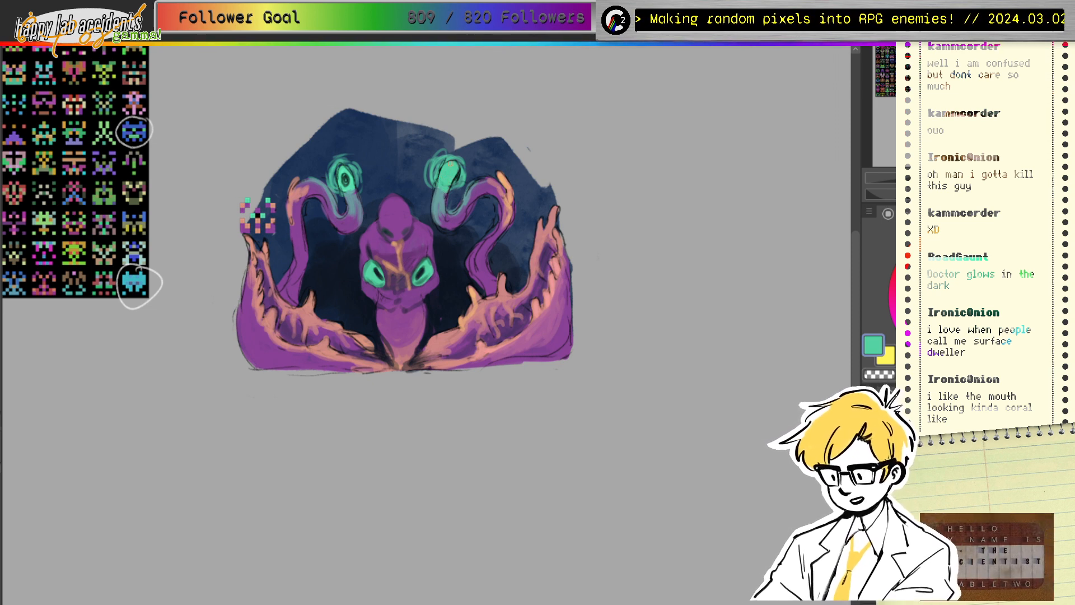
{"action": "left_click_drag", "start_coordinate": [344, 173], "coordinate": [346, 179]}
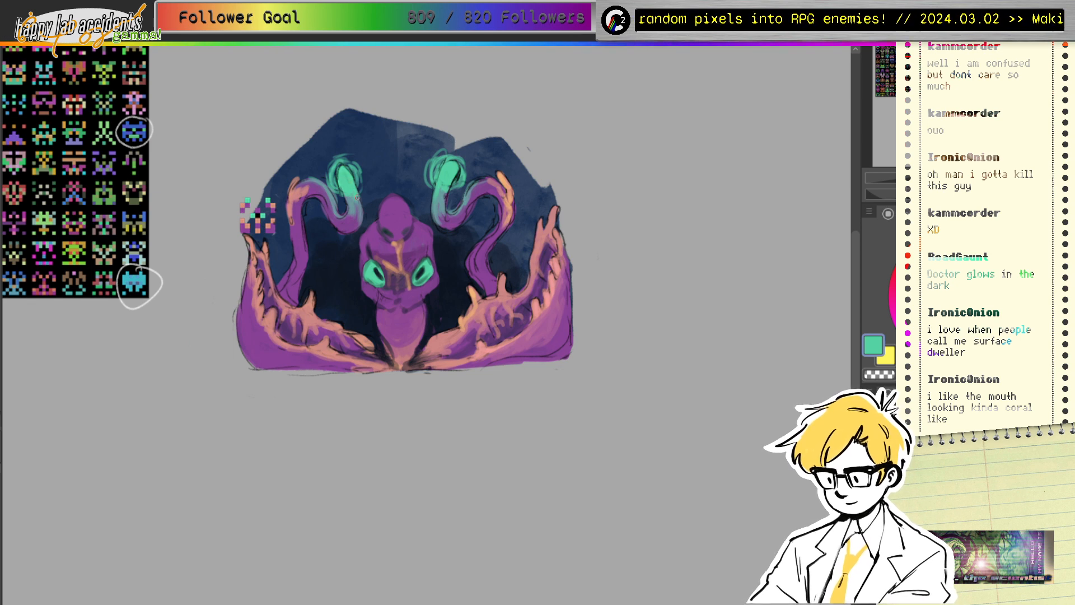
{"action": "left_click_drag", "start_coordinate": [338, 165], "coordinate": [340, 191]}
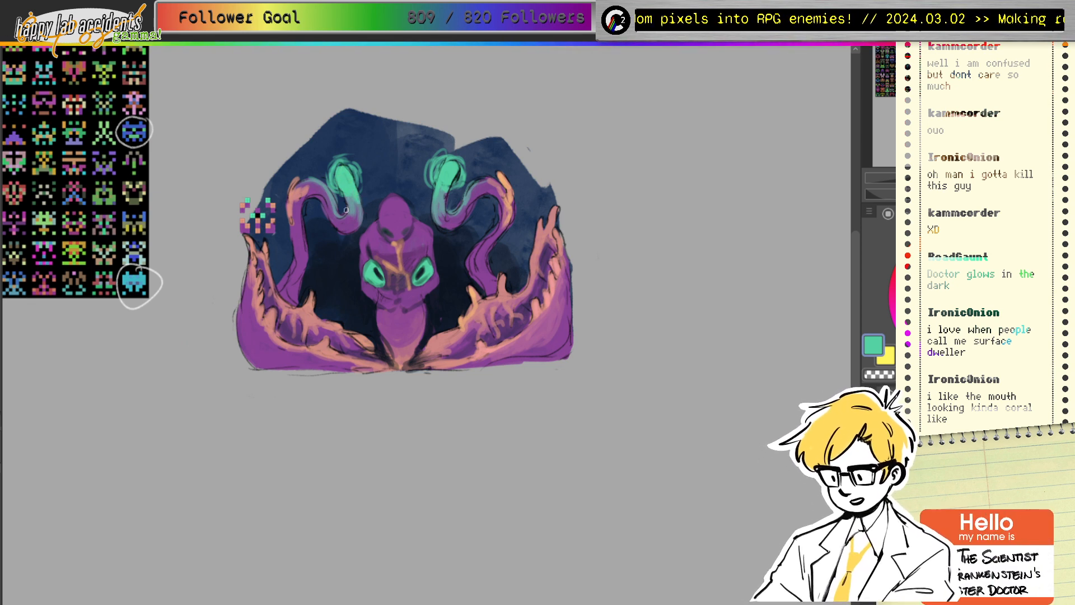
Step: Paint a dark green glow along the right eye stalk and around its tip
{"action": "left_click", "coordinate": [456, 171], "text": "alt"}
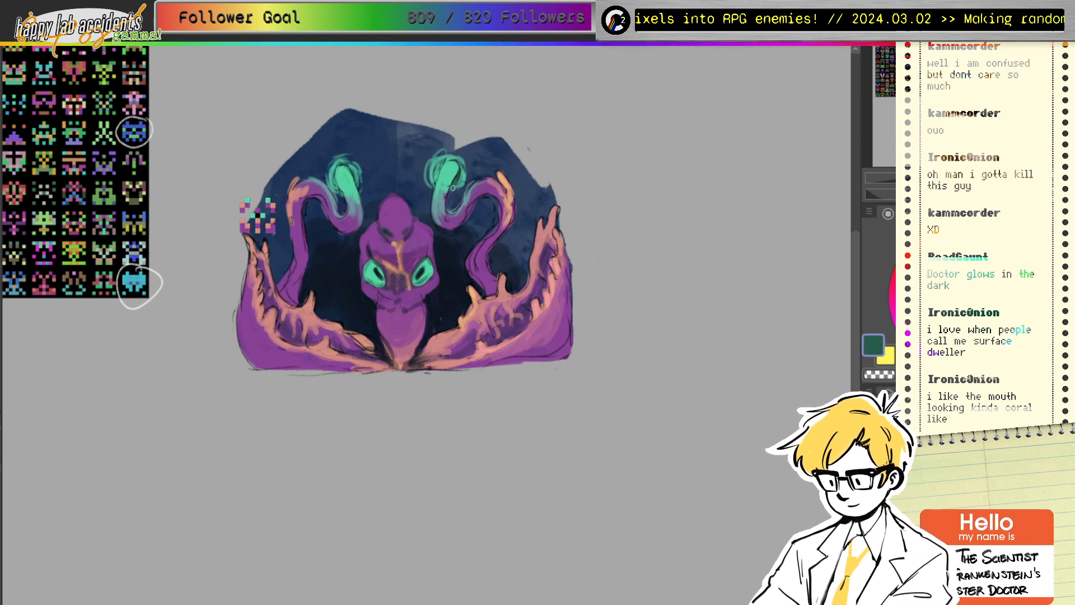
{"action": "mouse_move", "coordinate": [453, 188]}
{"action": "left_mouse_down"}
{"action": "mouse_move", "coordinate": [466, 169]}
{"action": "mouse_move", "coordinate": [429, 189]}
{"action": "mouse_move", "coordinate": [421, 159]}
{"action": "left_mouse_up"}
{"action": "left_click_drag", "start_coordinate": [443, 176], "coordinate": [451, 157]}
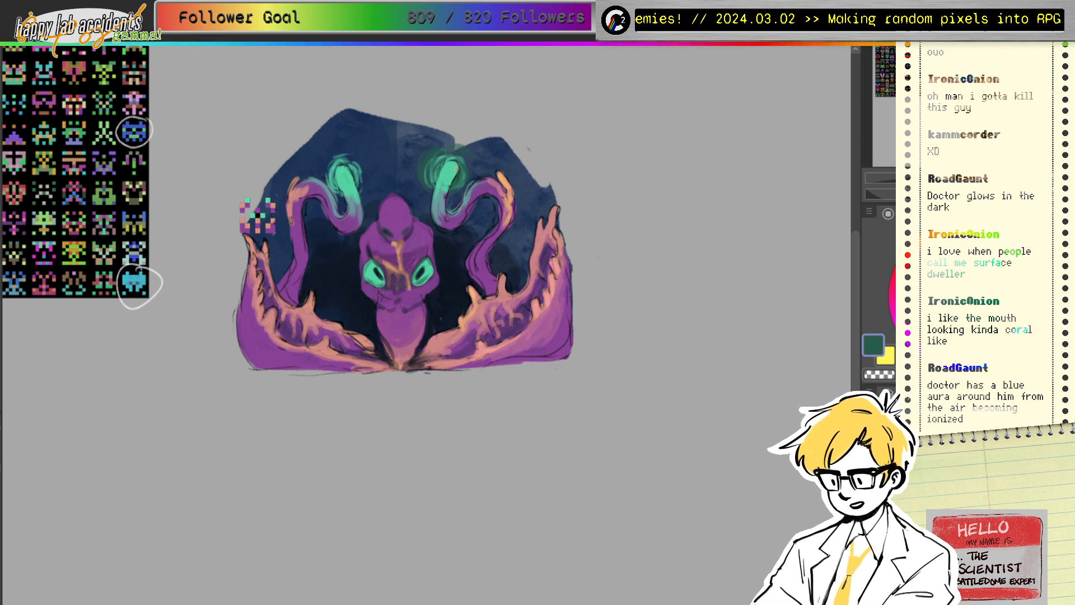
Step: Extend light teal glow rings around both eye-stalk tips
{"action": "left_click", "coordinate": [342, 173], "text": "ctrl"}
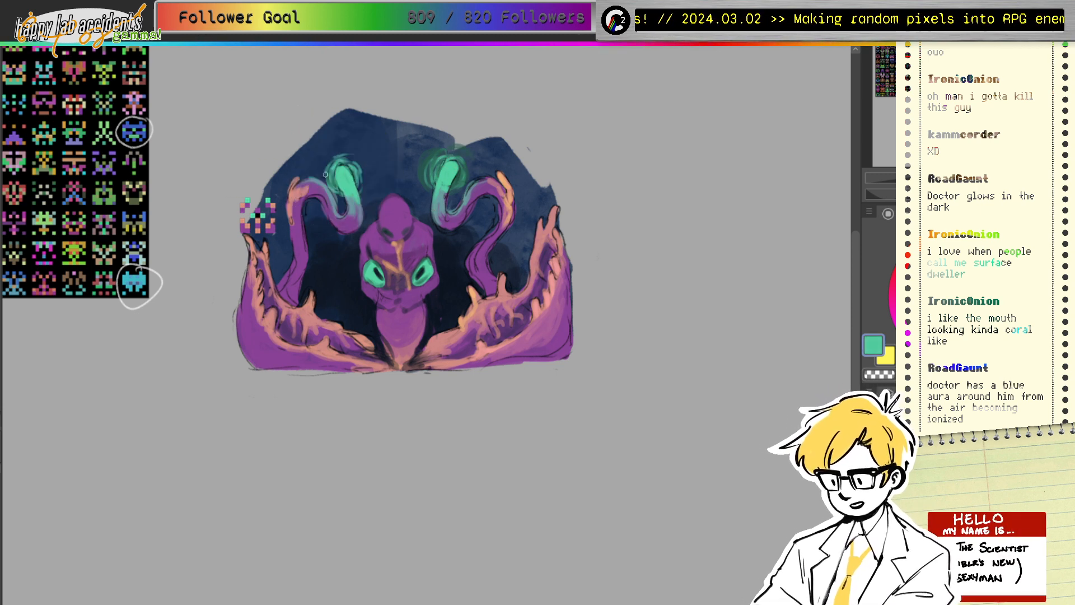
{"action": "mouse_move", "coordinate": [325, 174]}
{"action": "left_mouse_down"}
{"action": "mouse_move", "coordinate": [349, 158]}
{"action": "mouse_move", "coordinate": [359, 180]}
{"action": "mouse_move", "coordinate": [352, 161]}
{"action": "mouse_move", "coordinate": [360, 196]}
{"action": "left_mouse_up"}
{"action": "mouse_move", "coordinate": [355, 152]}
{"action": "left_mouse_down"}
{"action": "mouse_move", "coordinate": [367, 164]}
{"action": "mouse_move", "coordinate": [358, 191]}
{"action": "left_mouse_up"}
{"action": "mouse_move", "coordinate": [440, 153]}
{"action": "left_mouse_down"}
{"action": "mouse_move", "coordinate": [427, 180]}
{"action": "mouse_move", "coordinate": [464, 151]}
{"action": "mouse_move", "coordinate": [454, 192]}
{"action": "mouse_move", "coordinate": [472, 179]}
{"action": "mouse_move", "coordinate": [423, 187]}
{"action": "left_mouse_up"}
{"action": "mouse_move", "coordinate": [433, 148]}
{"action": "left_mouse_down"}
{"action": "mouse_move", "coordinate": [420, 180]}
{"action": "mouse_move", "coordinate": [445, 183]}
{"action": "mouse_move", "coordinate": [465, 162]}
{"action": "mouse_move", "coordinate": [431, 194]}
{"action": "left_mouse_up"}
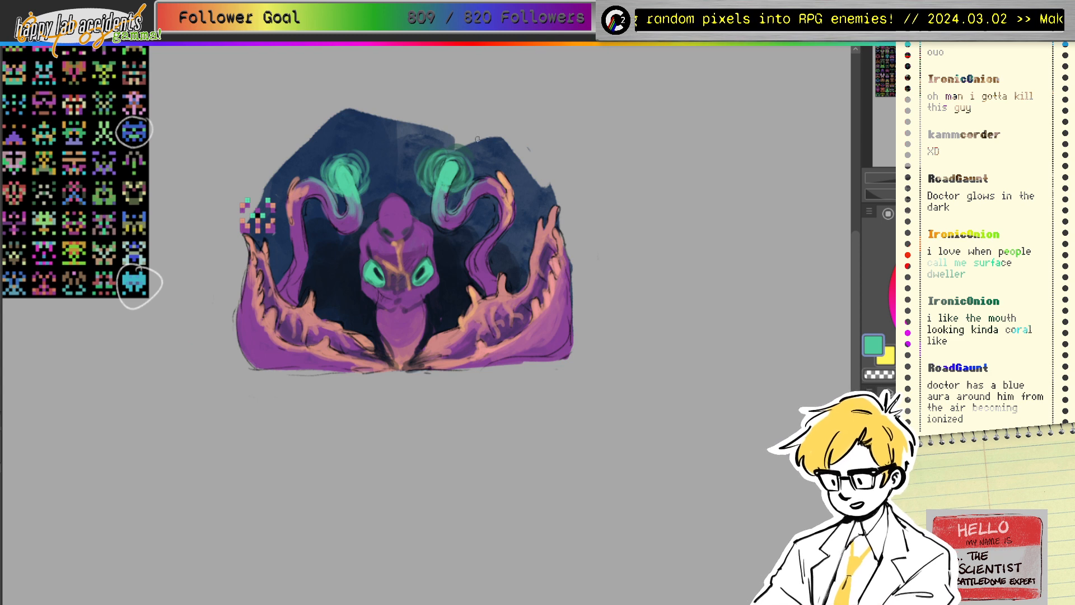
{"action": "left_click_drag", "start_coordinate": [429, 251], "coordinate": [375, 273]}
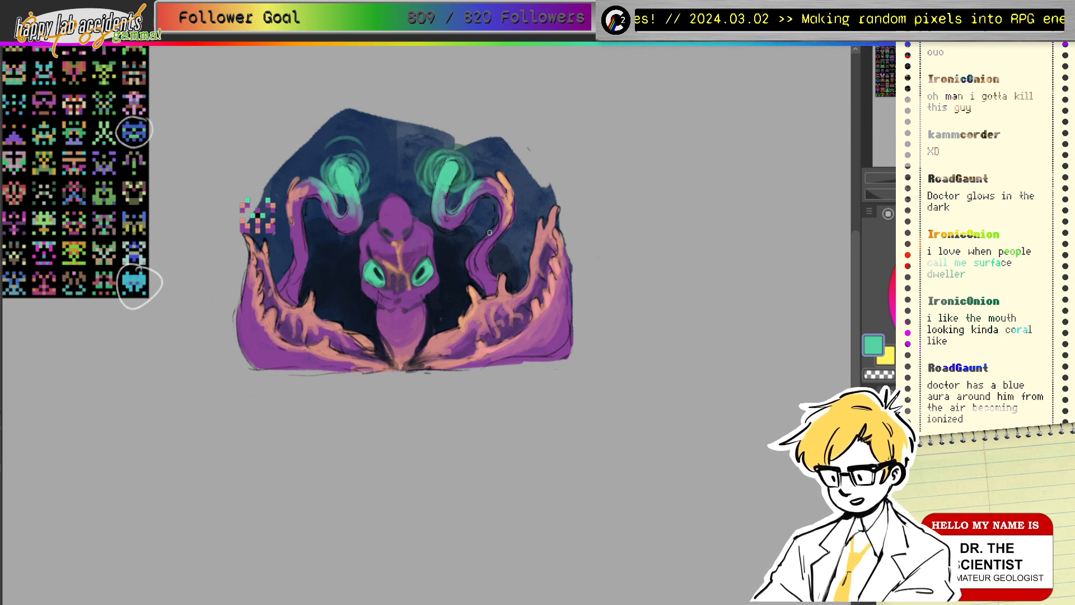
{"action": "left_click", "coordinate": [500, 210], "text": "ctrl"}
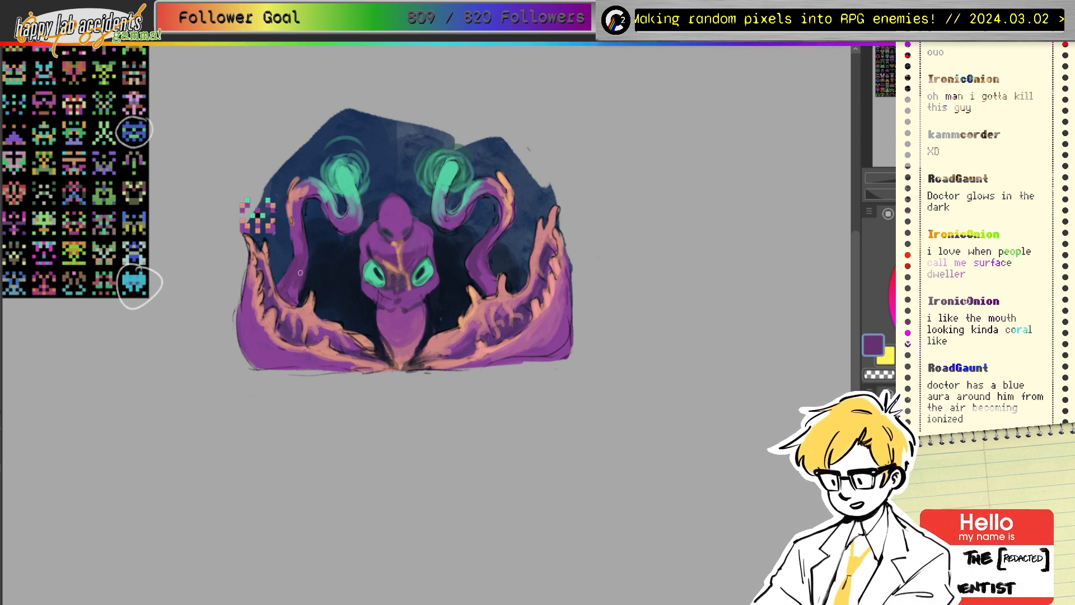
Step: Paint a small dark navy pupil on the right eye stalk's glowing tip
{"action": "left_click", "coordinate": [419, 272], "text": "alt"}
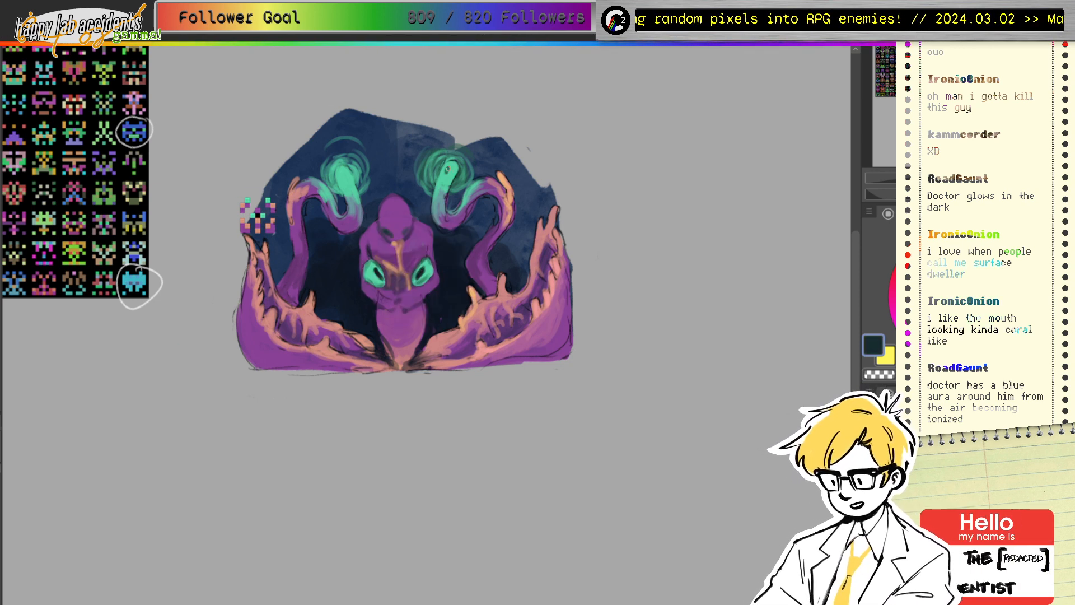
{"action": "left_click_drag", "start_coordinate": [448, 167], "coordinate": [450, 169]}
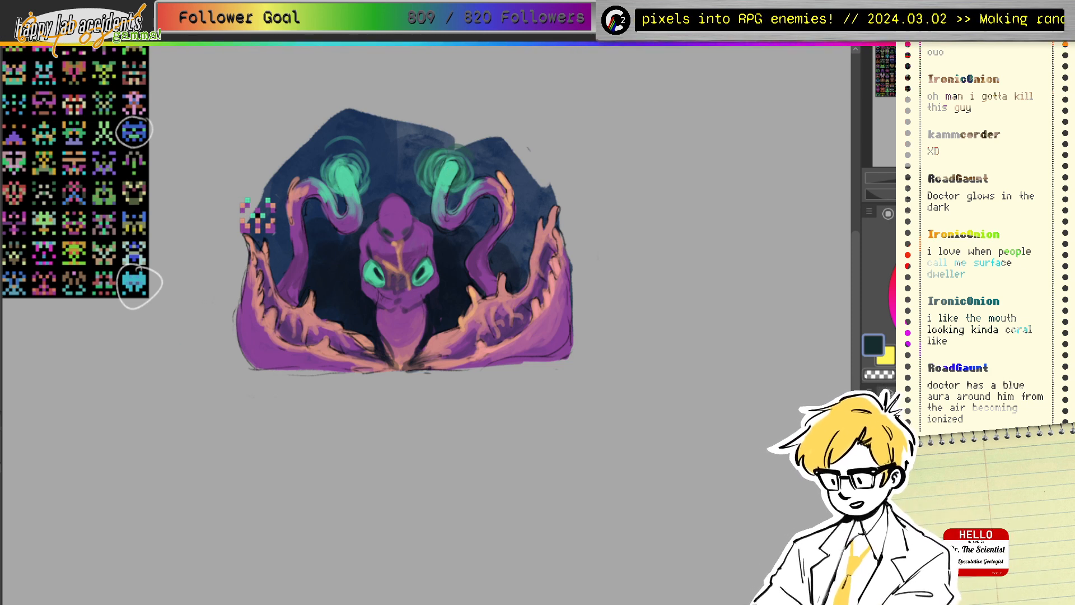
{"action": "left_click_drag", "start_coordinate": [938, 244], "coordinate": [927, 233]}
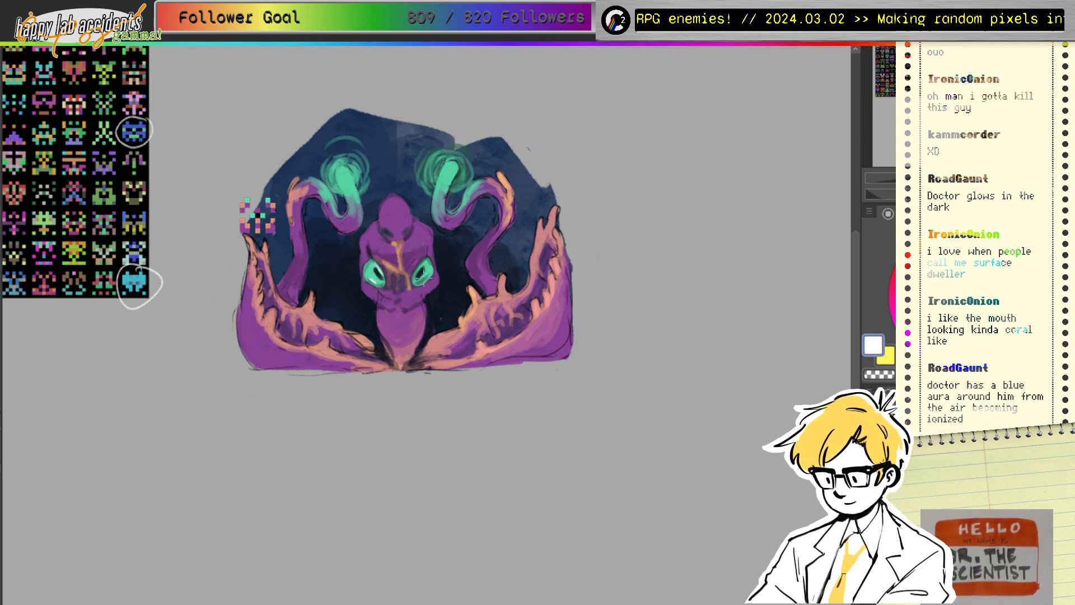
Step: Sample navy and purple from the painting, then pick up orange for highlights
{"action": "left_click", "coordinate": [456, 266], "text": "ctrl"}
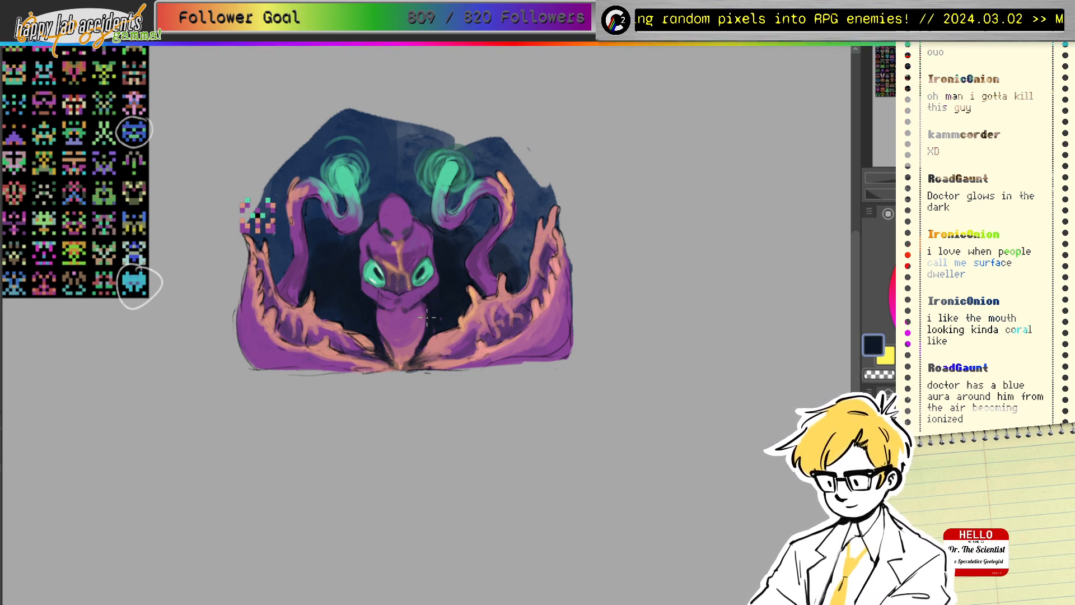
{"action": "left_click", "coordinate": [392, 327], "text": "ctrl"}
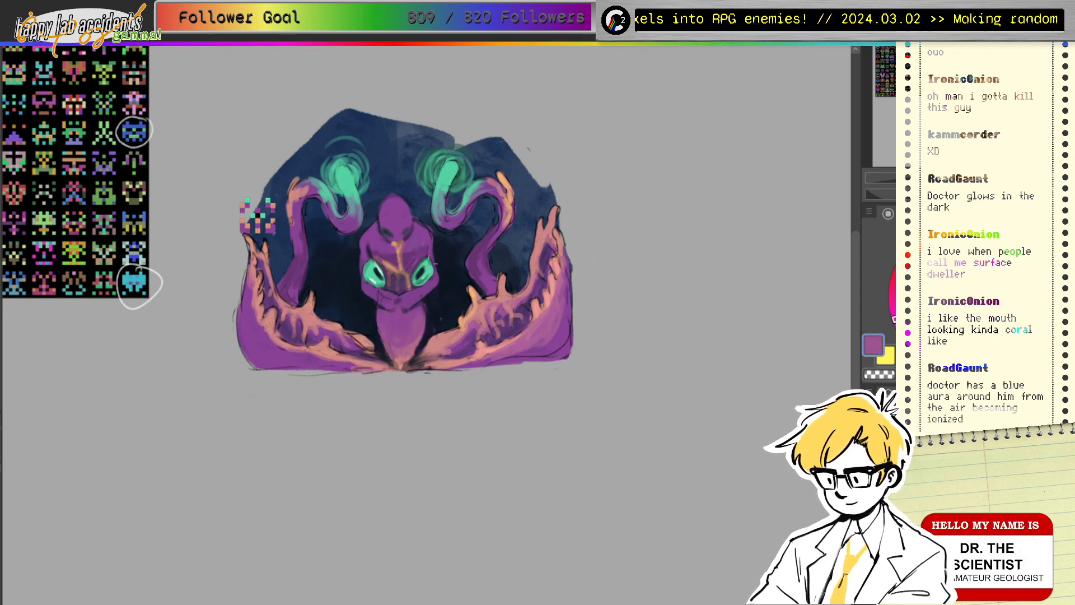
{"action": "left_click_drag", "start_coordinate": [424, 247], "coordinate": [452, 251]}
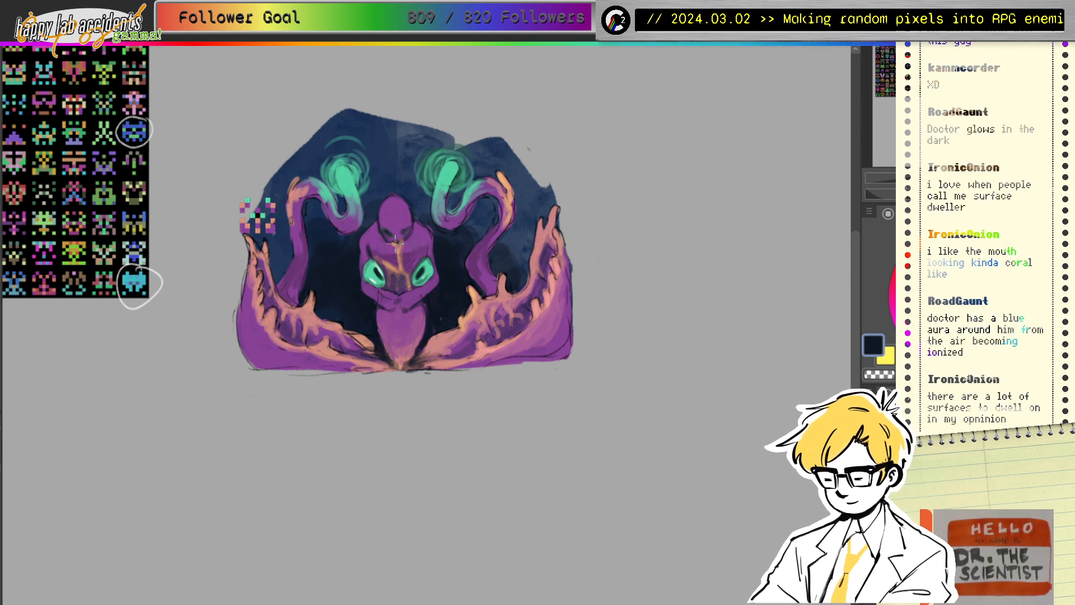
{"action": "left_click", "coordinate": [384, 223], "text": "ctrl"}
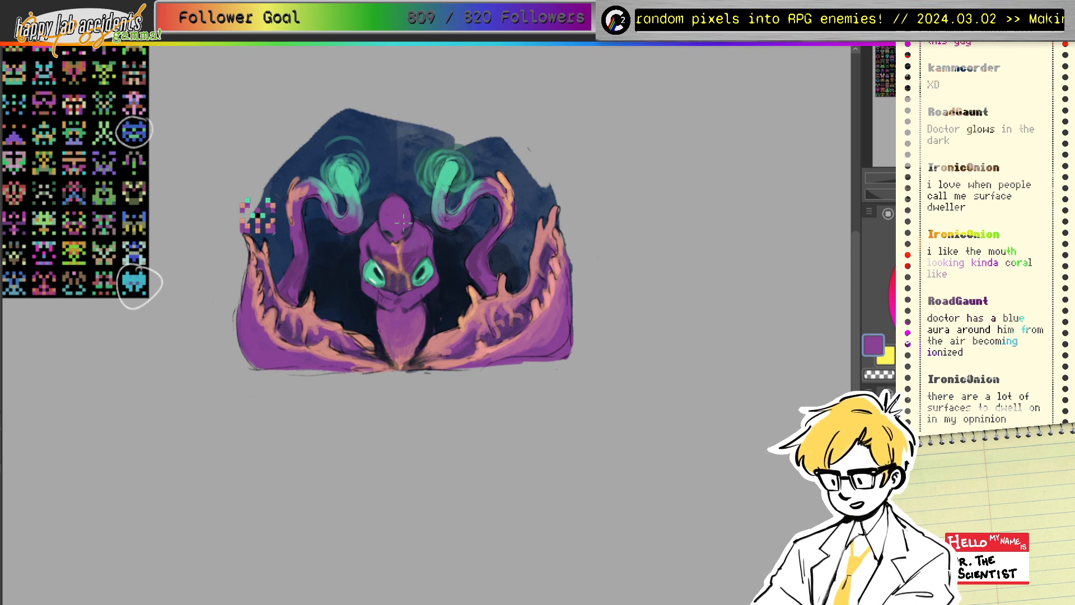
{"action": "left_click", "coordinate": [398, 245], "text": "alt"}
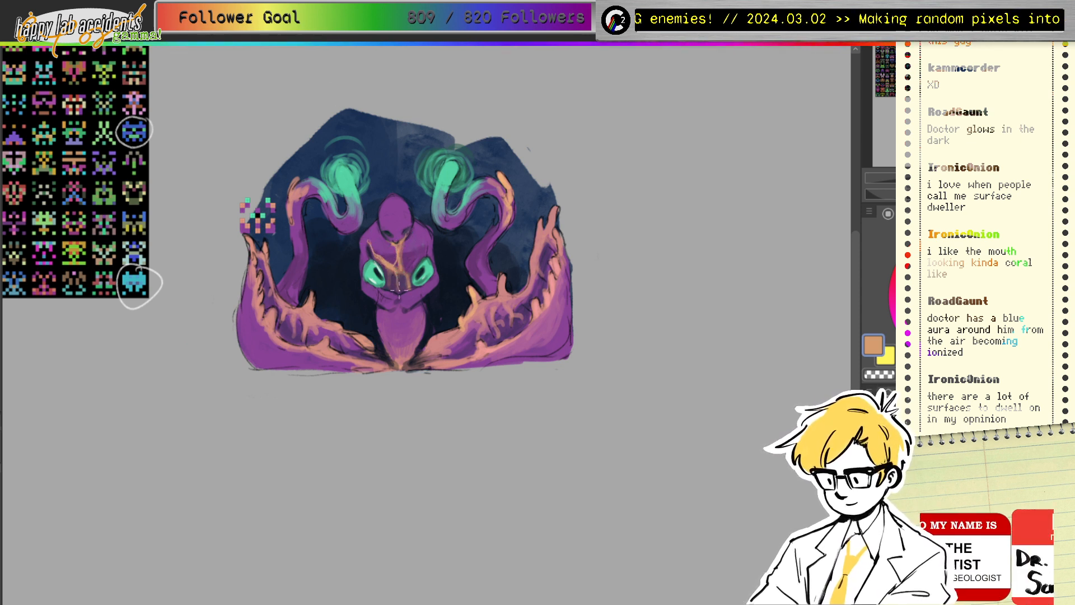
Step: Dab light orange highlights beside the right eye, between the eyes and at the lower tip, then lighten to pale peach
{"action": "mouse_move", "coordinate": [415, 266]}
{"action": "left_mouse_down"}
{"action": "mouse_move", "coordinate": [394, 279]}
{"action": "mouse_move", "coordinate": [389, 266]}
{"action": "mouse_move", "coordinate": [388, 279]}
{"action": "mouse_move", "coordinate": [407, 263]}
{"action": "mouse_move", "coordinate": [407, 286]}
{"action": "left_mouse_up"}
{"action": "left_click_drag", "start_coordinate": [417, 266], "coordinate": [423, 272]}
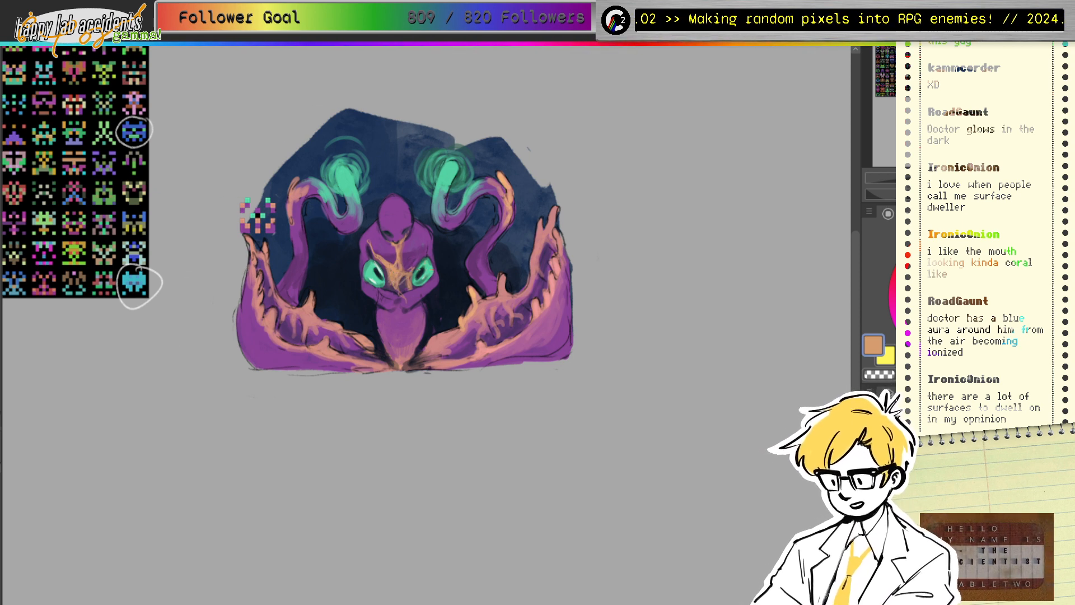
{"action": "left_click_drag", "start_coordinate": [401, 355], "coordinate": [408, 369]}
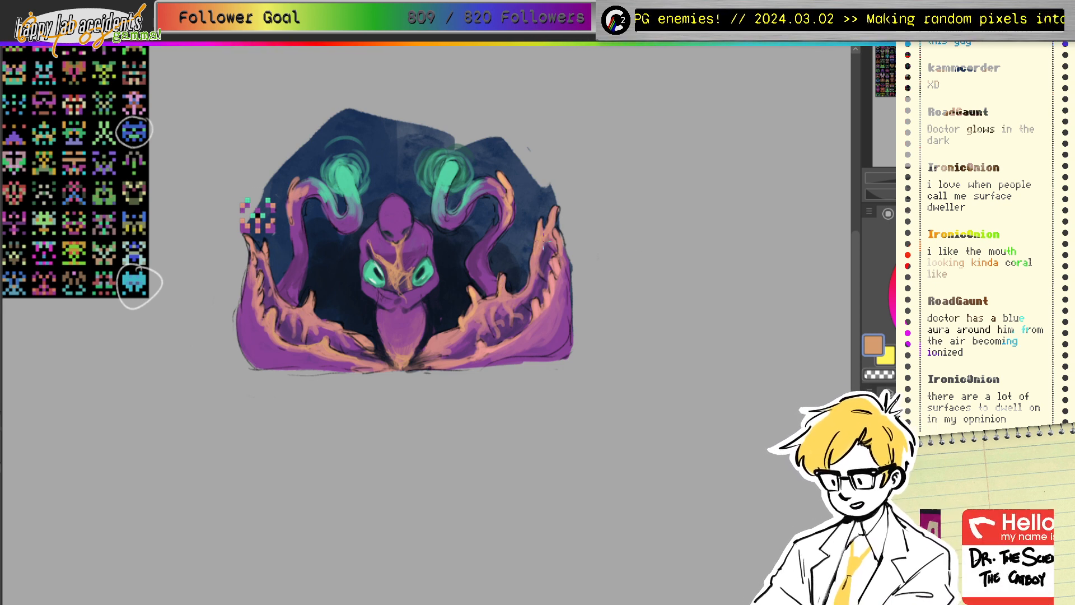
{"action": "left_click_drag", "start_coordinate": [962, 263], "coordinate": [949, 257]}
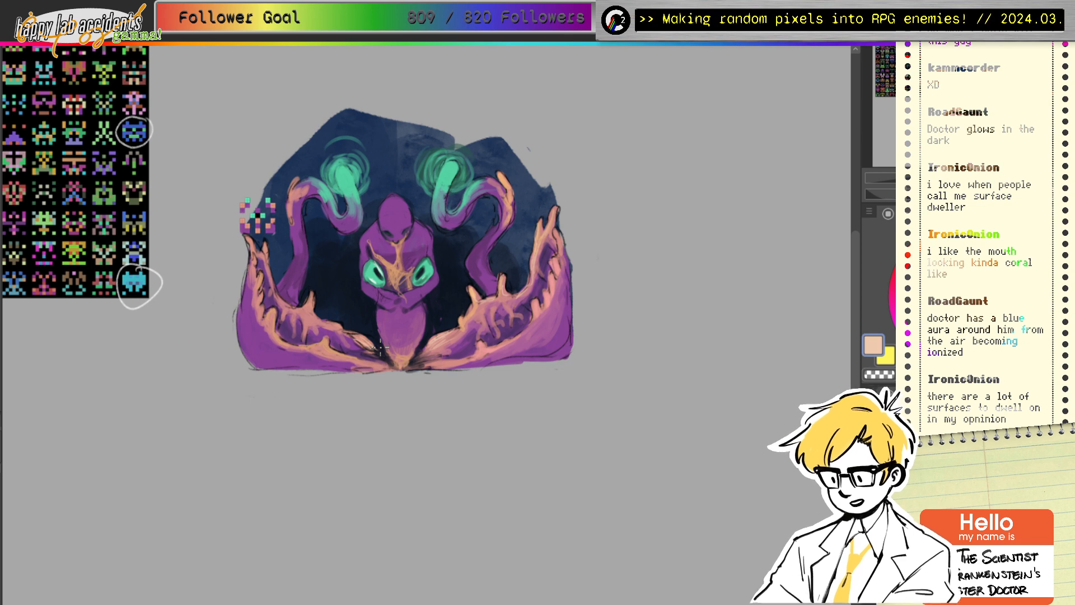
Step: Outline the shell's upper-right edge and top in black with a pointed spike
{"action": "left_click", "coordinate": [960, 307]}
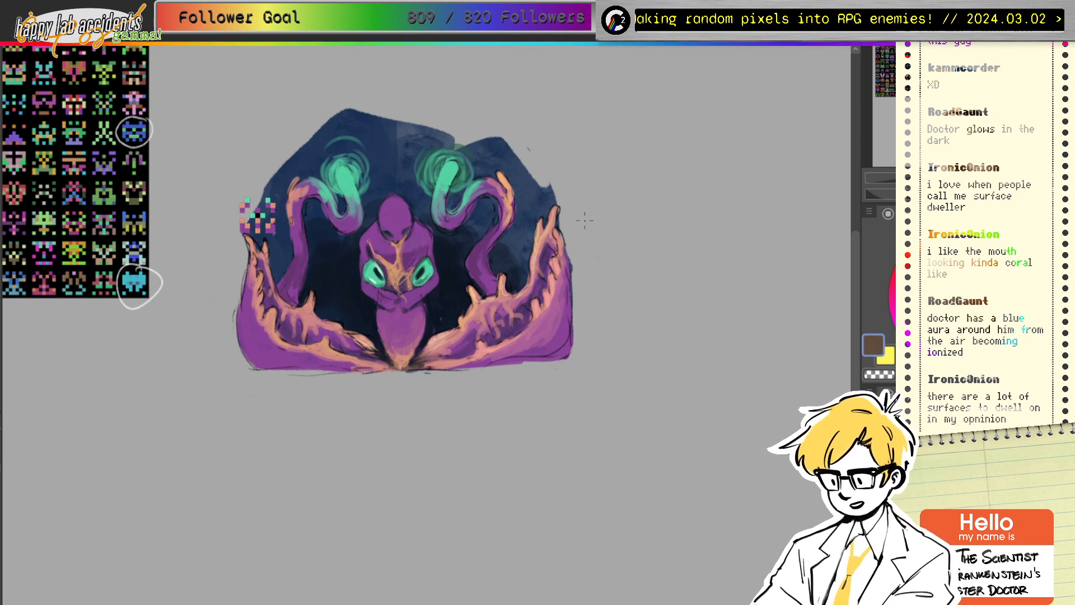
{"action": "mouse_move", "coordinate": [499, 130]}
{"action": "left_mouse_down"}
{"action": "mouse_move", "coordinate": [529, 170]}
{"action": "mouse_move", "coordinate": [562, 188]}
{"action": "left_mouse_up"}
{"action": "left_click_drag", "start_coordinate": [941, 320], "coordinate": [878, 320]}
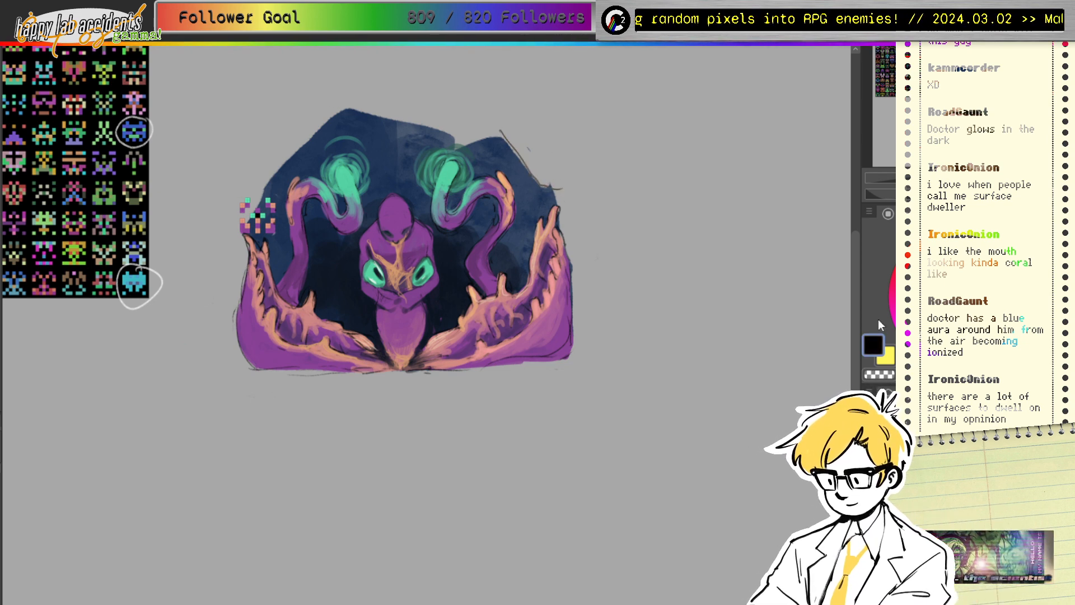
{"action": "mouse_move", "coordinate": [496, 129]}
{"action": "left_mouse_down"}
{"action": "mouse_move", "coordinate": [515, 152]}
{"action": "mouse_move", "coordinate": [568, 167]}
{"action": "mouse_move", "coordinate": [549, 184]}
{"action": "mouse_move", "coordinate": [518, 156]}
{"action": "mouse_move", "coordinate": [533, 190]}
{"action": "mouse_move", "coordinate": [557, 196]}
{"action": "mouse_move", "coordinate": [564, 235]}
{"action": "left_mouse_up"}
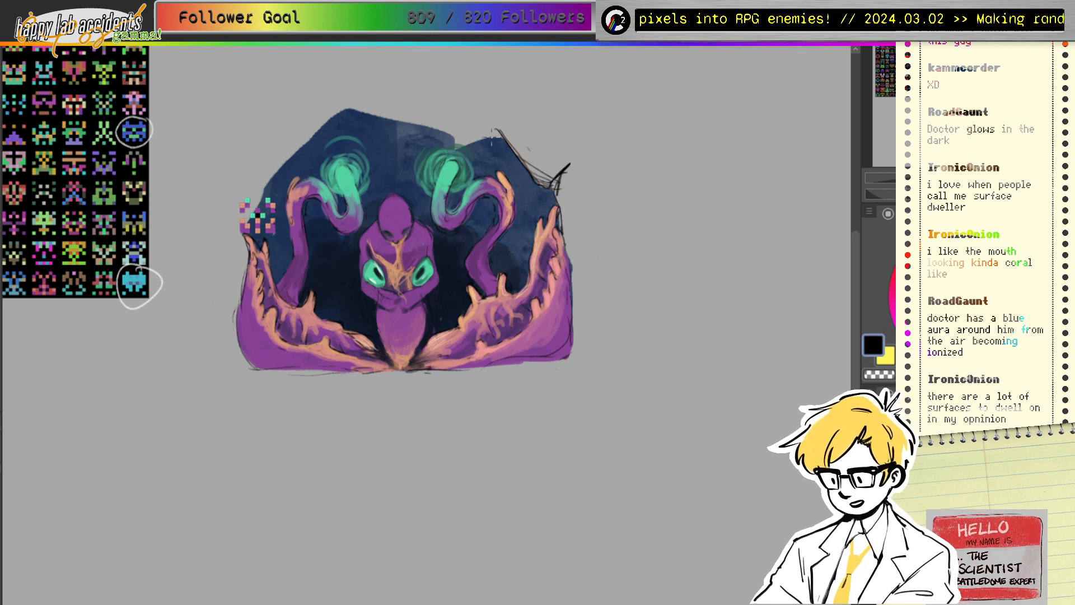
{"action": "mouse_move", "coordinate": [445, 128]}
{"action": "left_mouse_down"}
{"action": "mouse_move", "coordinate": [452, 143]}
{"action": "mouse_move", "coordinate": [516, 122]}
{"action": "left_mouse_up"}
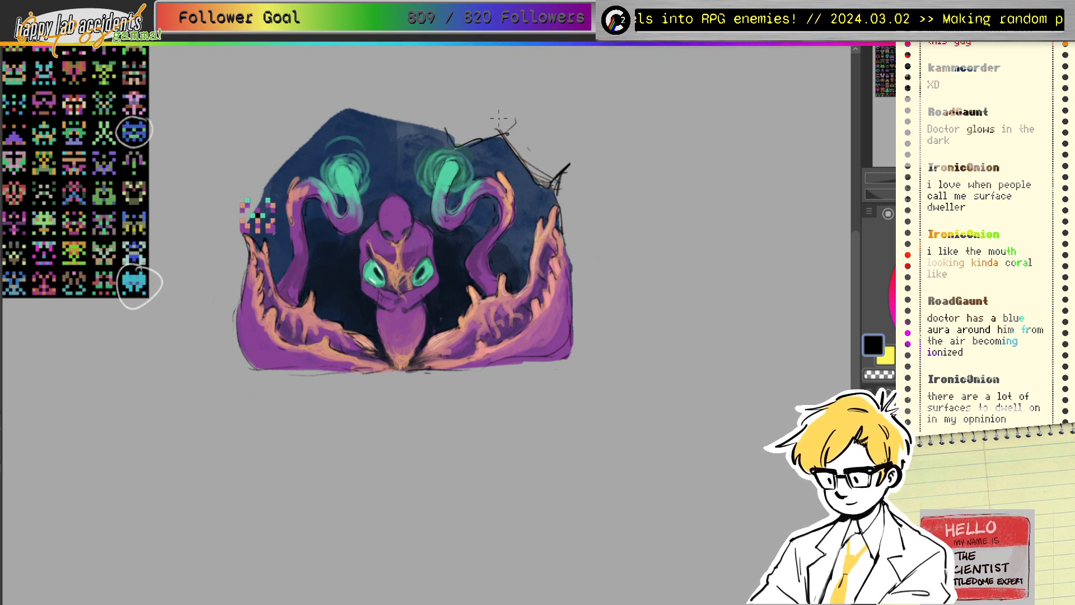
{"action": "mouse_move", "coordinate": [497, 87]}
{"action": "left_mouse_down"}
{"action": "mouse_move", "coordinate": [495, 115]}
{"action": "mouse_move", "coordinate": [518, 153]}
{"action": "left_mouse_up"}
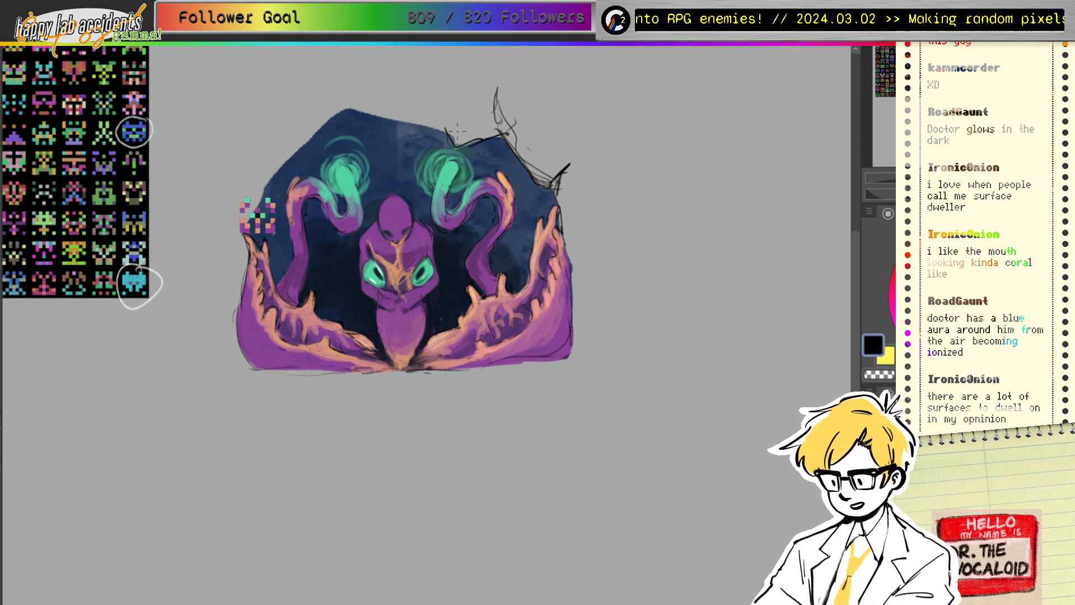
Step: Sketch spikes along the shell's top and left edges, then nudge the pixel sprite up and left
{"action": "mouse_move", "coordinate": [447, 131]}
{"action": "left_mouse_down"}
{"action": "mouse_move", "coordinate": [420, 100]}
{"action": "mouse_move", "coordinate": [442, 134]}
{"action": "mouse_move", "coordinate": [442, 112]}
{"action": "mouse_move", "coordinate": [353, 109]}
{"action": "mouse_move", "coordinate": [338, 90]}
{"action": "left_mouse_up"}
{"action": "mouse_move", "coordinate": [339, 98]}
{"action": "left_mouse_down"}
{"action": "mouse_move", "coordinate": [316, 136]}
{"action": "mouse_move", "coordinate": [257, 163]}
{"action": "left_mouse_up"}
{"action": "mouse_move", "coordinate": [258, 163]}
{"action": "left_mouse_down"}
{"action": "mouse_move", "coordinate": [292, 149]}
{"action": "mouse_move", "coordinate": [283, 168]}
{"action": "left_mouse_up"}
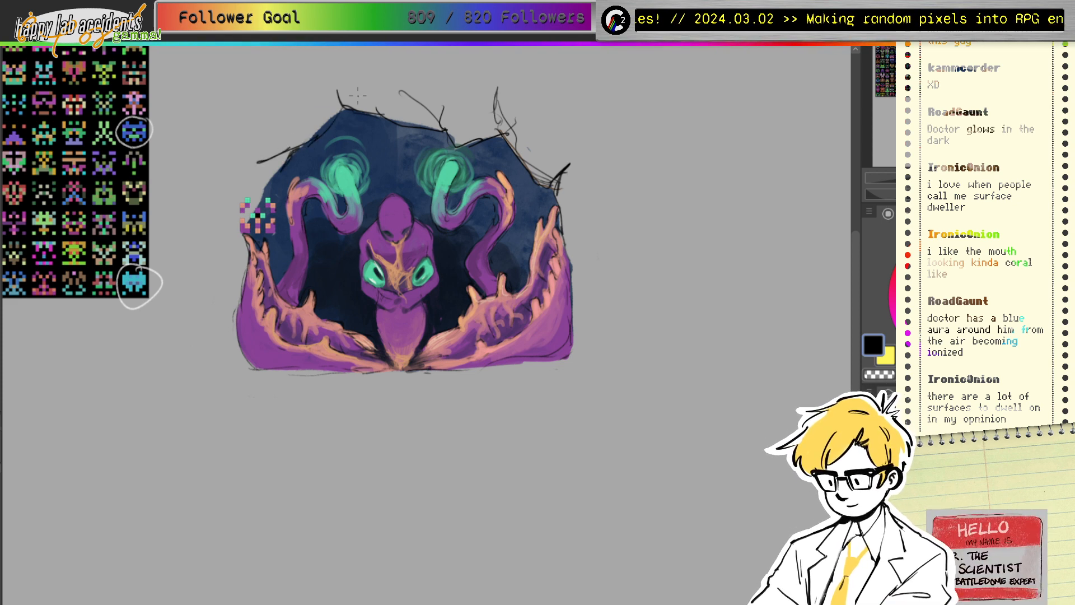
{"action": "left_click_drag", "start_coordinate": [286, 109], "coordinate": [292, 125]}
{"action": "left_click_drag", "start_coordinate": [243, 234], "coordinate": [236, 255]}
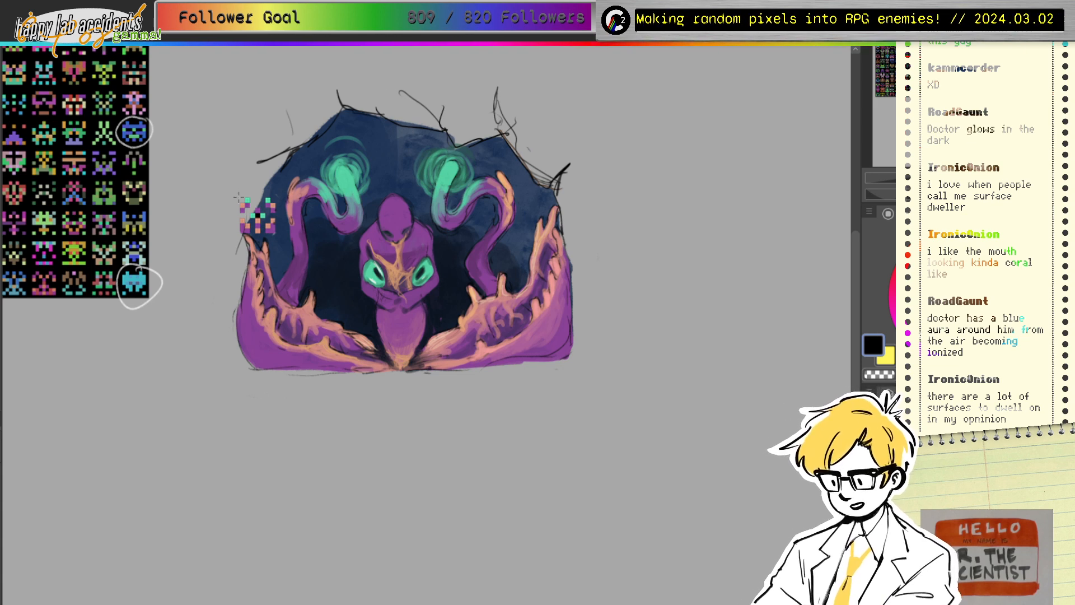
{"action": "mouse_move", "coordinate": [234, 195]}
{"action": "left_mouse_down"}
{"action": "mouse_move", "coordinate": [287, 236]}
{"action": "mouse_move", "coordinate": [220, 187]}
{"action": "left_mouse_up"}
{"action": "key", "text": "ctrl+d"}
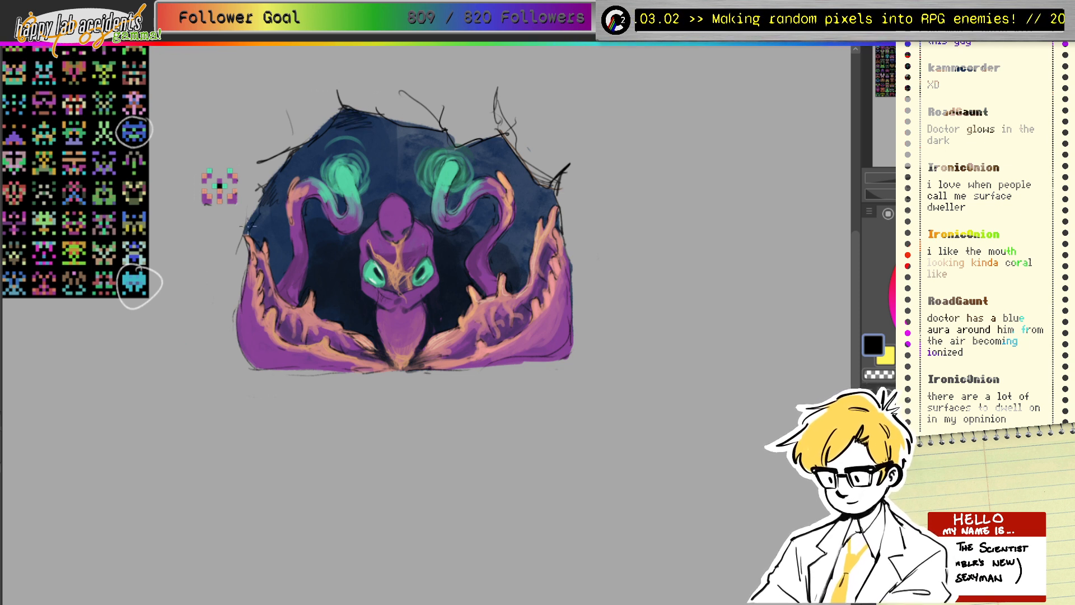
Step: Pencil black outlines along the shell's left edge and bottom, with light hatching beyond its upper-left edge
{"action": "mouse_move", "coordinate": [223, 253]}
{"action": "left_mouse_down"}
{"action": "mouse_move", "coordinate": [242, 264]}
{"action": "mouse_move", "coordinate": [238, 280]}
{"action": "mouse_move", "coordinate": [248, 265]}
{"action": "mouse_move", "coordinate": [238, 333]}
{"action": "mouse_move", "coordinate": [266, 368]}
{"action": "mouse_move", "coordinate": [230, 373]}
{"action": "left_mouse_up"}
{"action": "left_click_drag", "start_coordinate": [574, 336], "coordinate": [527, 363]}
{"action": "left_click_drag", "start_coordinate": [527, 363], "coordinate": [499, 363]}
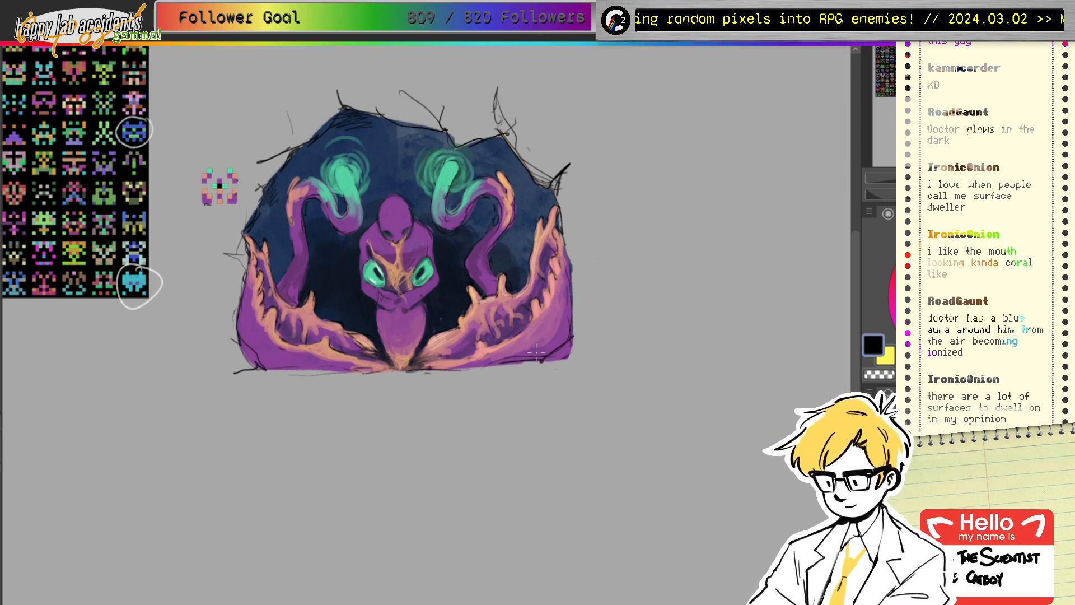
{"action": "mouse_move", "coordinate": [418, 344]}
{"action": "left_mouse_down"}
{"action": "mouse_move", "coordinate": [410, 367]}
{"action": "mouse_move", "coordinate": [435, 349]}
{"action": "mouse_move", "coordinate": [377, 380]}
{"action": "left_mouse_up"}
{"action": "left_click_drag", "start_coordinate": [390, 360], "coordinate": [371, 365]}
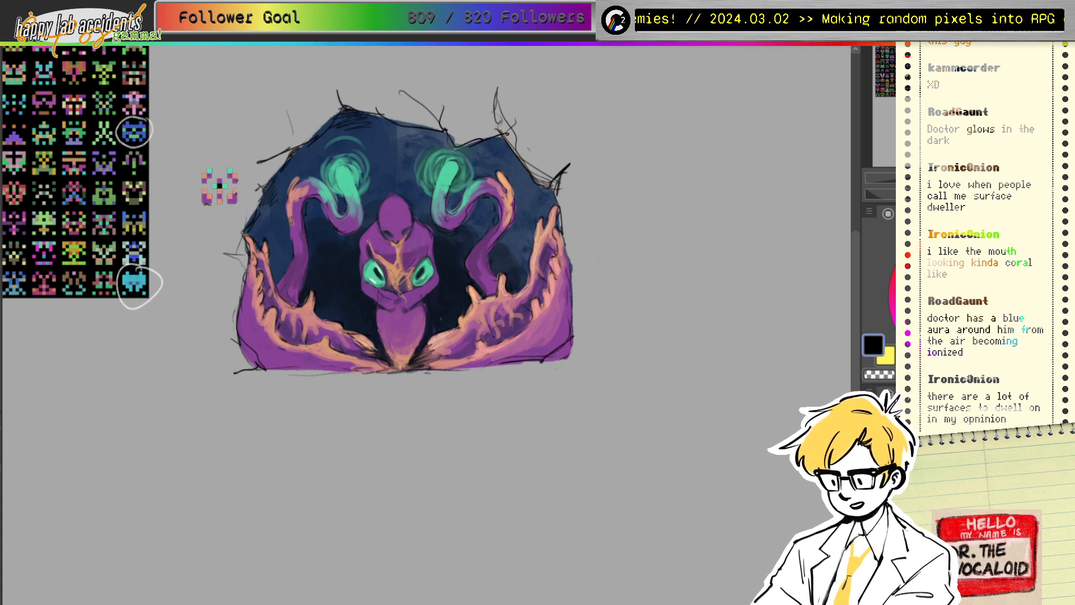
{"action": "left_click_drag", "start_coordinate": [297, 134], "coordinate": [333, 116]}
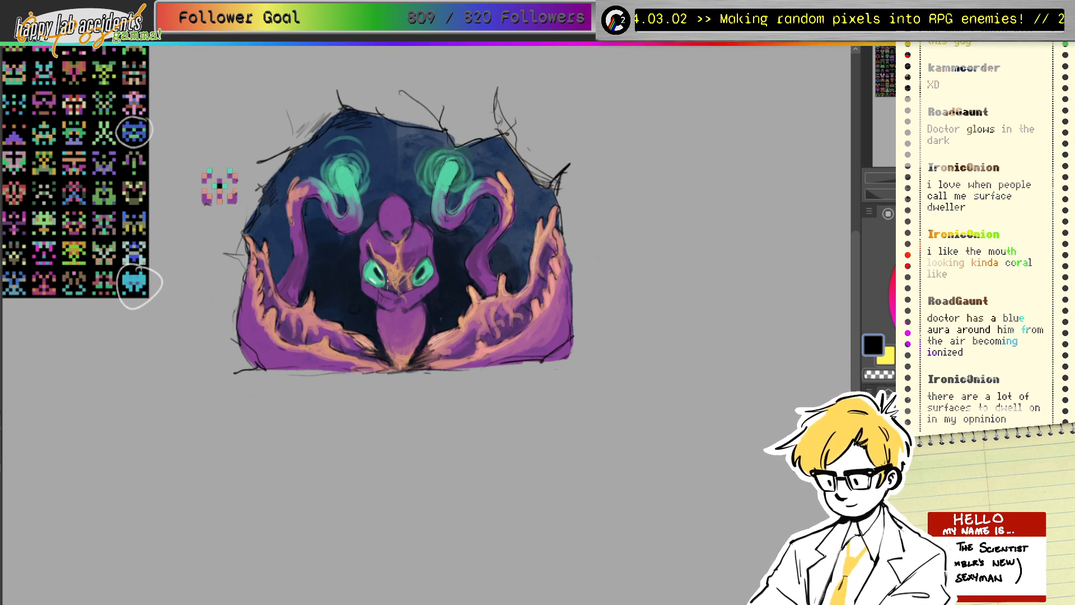
{"action": "left_click", "coordinate": [398, 274], "text": "alt"}
Step: Paint three small brown leaf-like marks on the dark background on both sides of the creature
{"action": "left_click_drag", "start_coordinate": [349, 307], "coordinate": [358, 305]}
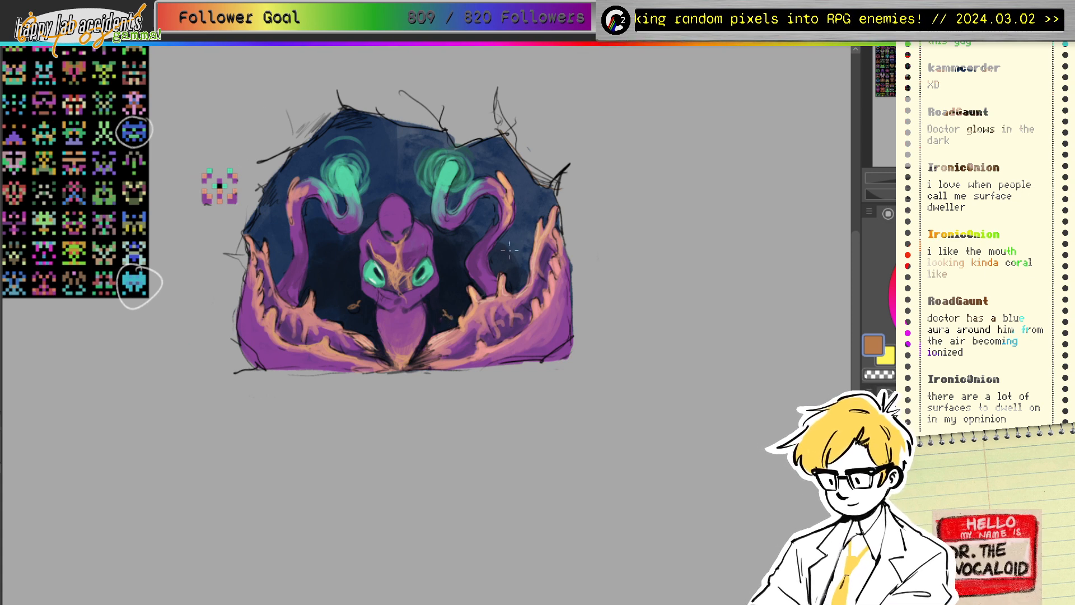
{"action": "left_click_drag", "start_coordinate": [508, 249], "coordinate": [507, 246]}
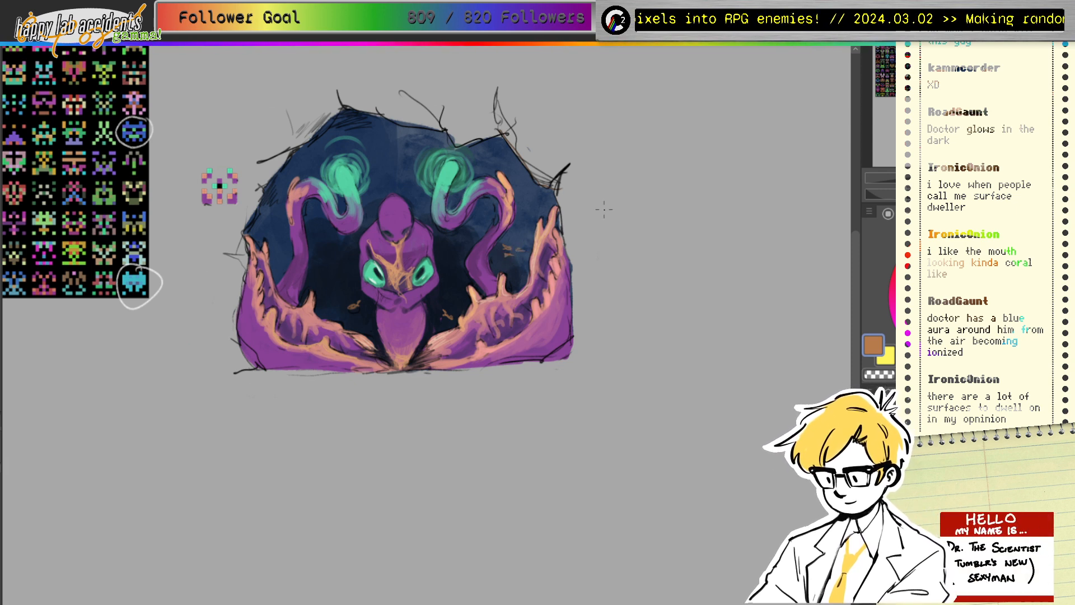
{"action": "left_click_drag", "start_coordinate": [316, 243], "coordinate": [321, 245]}
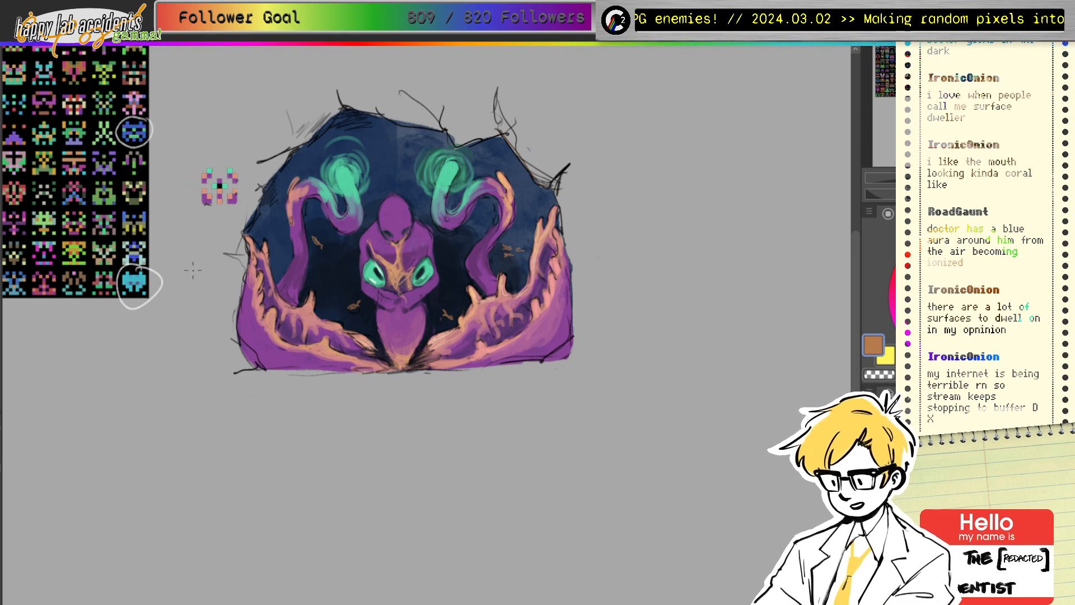
{"action": "mouse_move", "coordinate": [310, 135]}
{"action": "left_mouse_down"}
{"action": "mouse_move", "coordinate": [505, 153]}
{"action": "mouse_move", "coordinate": [367, 170]}
{"action": "mouse_move", "coordinate": [107, 165]}
{"action": "mouse_move", "coordinate": [447, 186]}
{"action": "mouse_move", "coordinate": [426, 180]}
{"action": "left_mouse_up"}
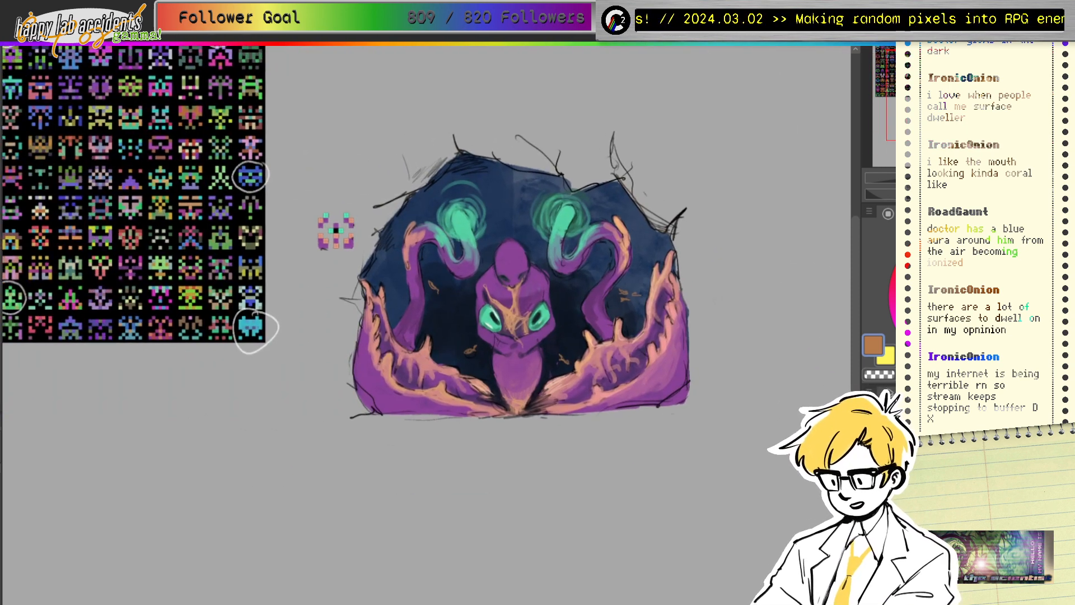
Step: Eyedrop a greyish teal from the painting and pan until the full sprite sheet is visible
{"action": "left_click", "coordinate": [930, 250]}
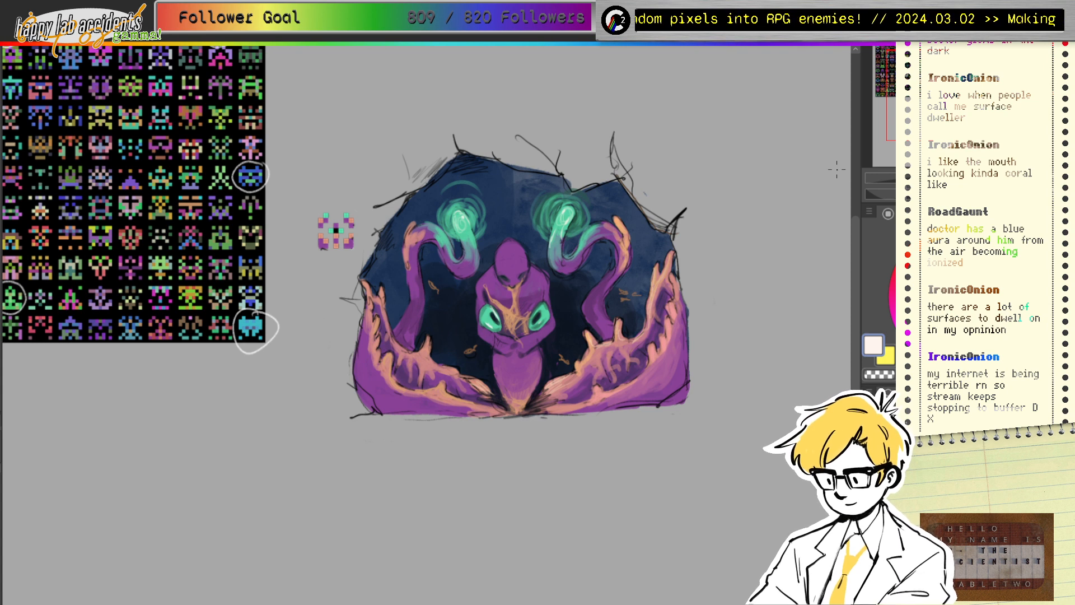
{"action": "left_click", "coordinate": [550, 232], "text": "alt"}
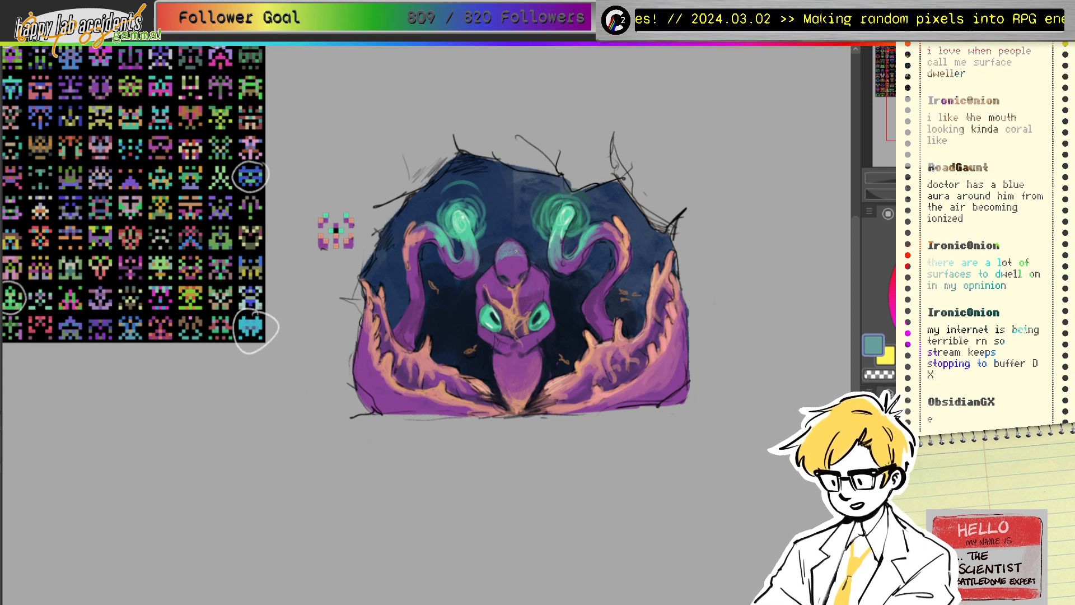
{"action": "left_click", "coordinate": [508, 253], "text": "ctrl"}
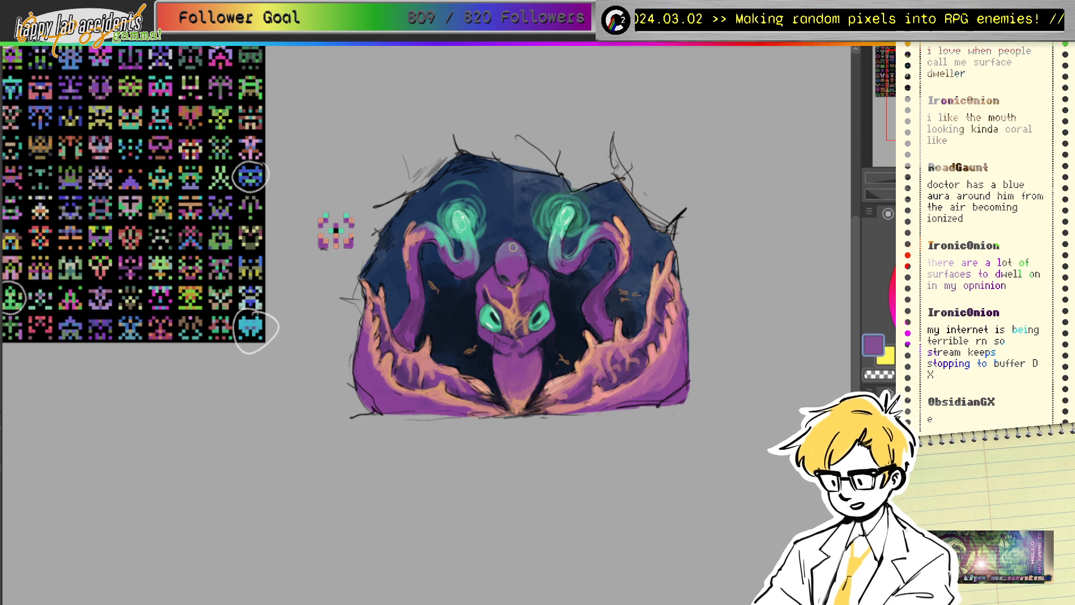
{"action": "left_click", "coordinate": [538, 222], "text": "ctrl"}
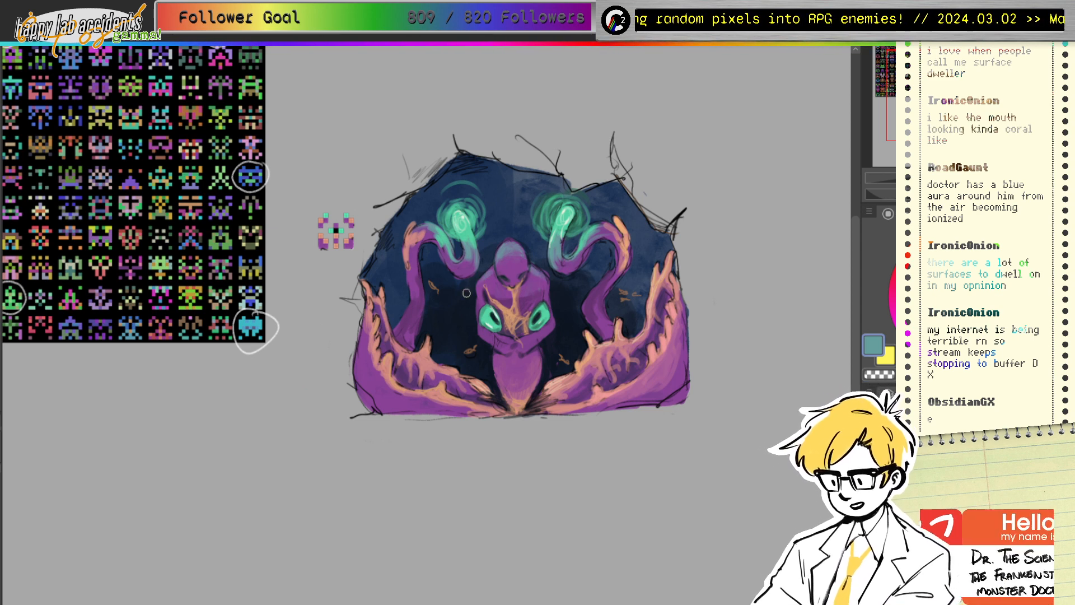
{"action": "left_click", "coordinate": [943, 97]}
{"action": "left_click_drag", "start_coordinate": [448, 314], "coordinate": [540, 404]}
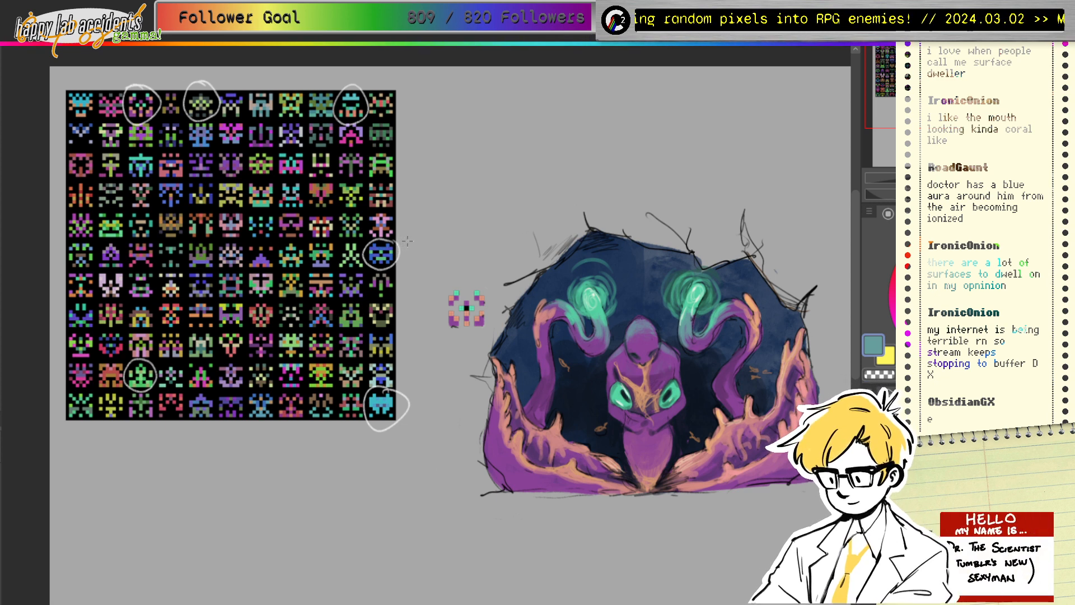
Step: Copy the blue sprite from the sheet's right edge onto empty canvas below the grid
{"action": "left_click_drag", "start_coordinate": [410, 240], "coordinate": [364, 272]}
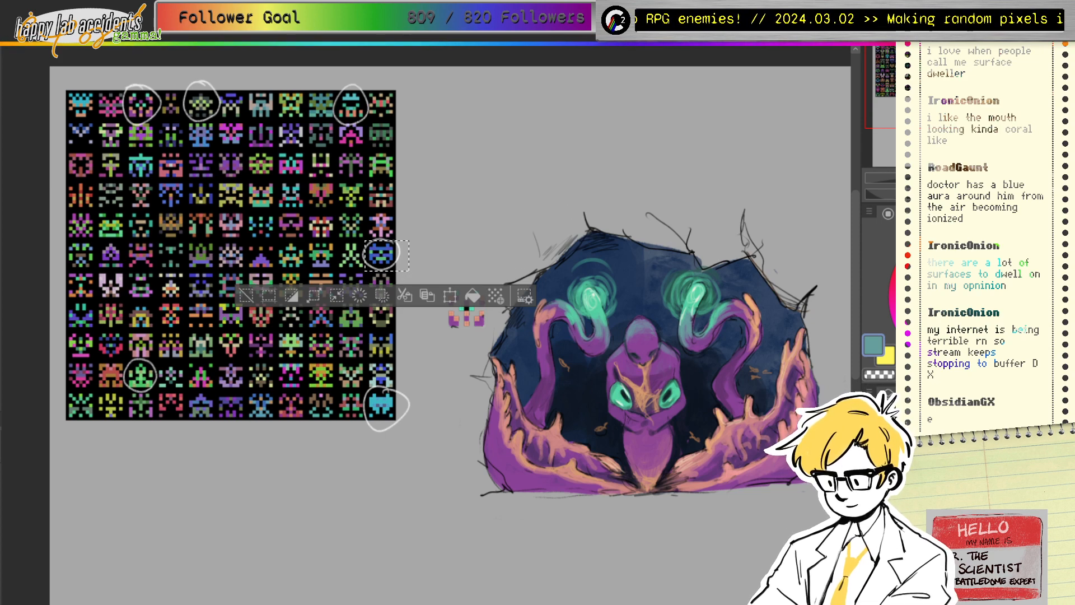
{"action": "left_click", "coordinate": [426, 292]}
{"action": "left_click_drag", "start_coordinate": [371, 265], "coordinate": [167, 416]}
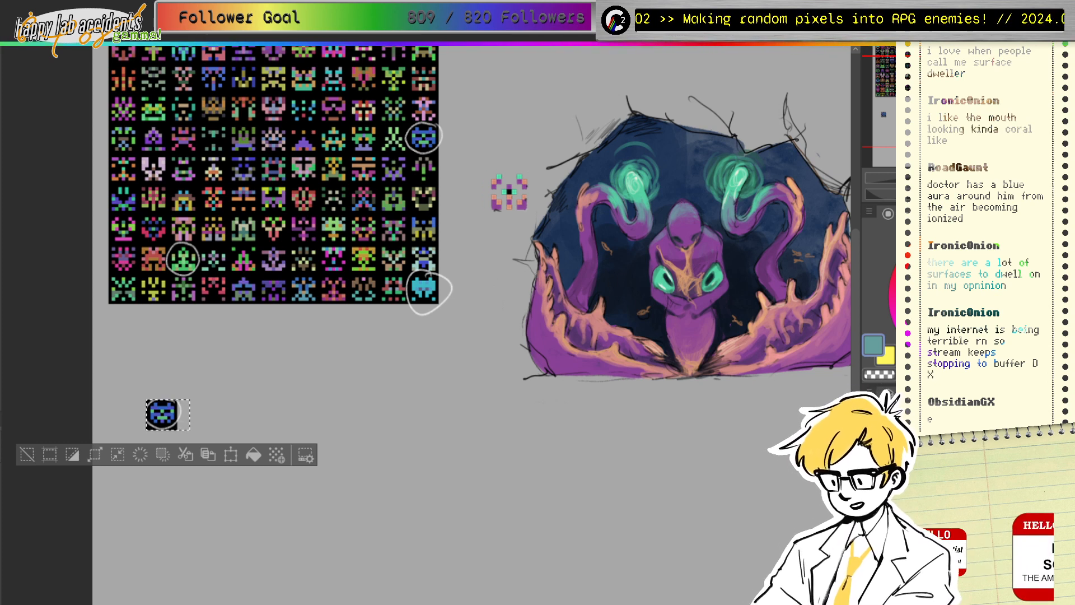
{"action": "key", "text": "ctrl+d"}
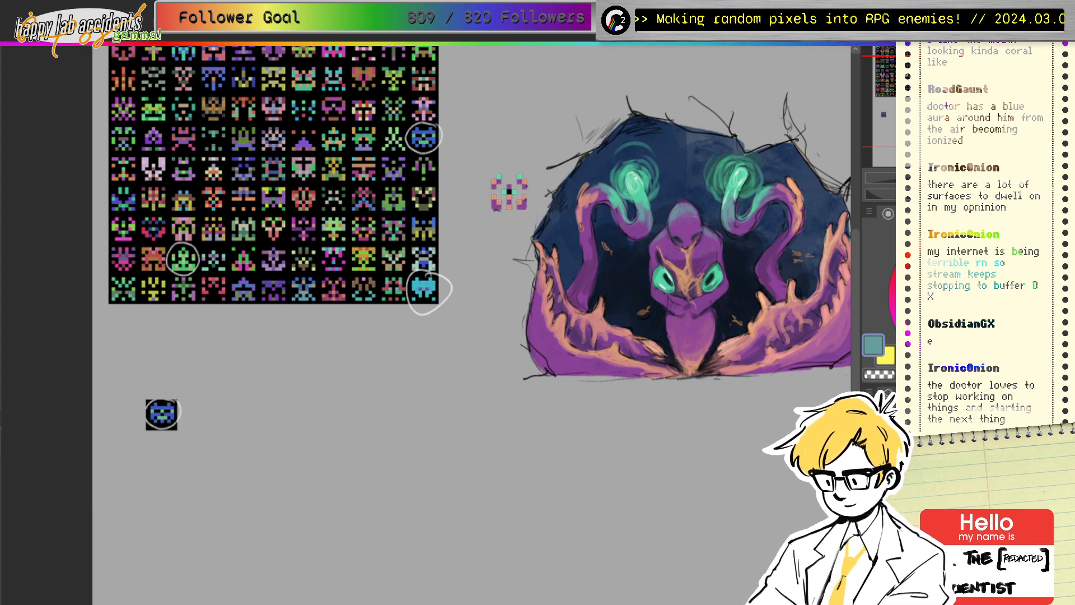
Step: Pan to the sprite copy and toggle layer visibility to locate the sprite's layer
{"action": "mouse_move", "coordinate": [560, 280]}
{"action": "left_mouse_down"}
{"action": "mouse_move", "coordinate": [552, 265]}
{"action": "mouse_move", "coordinate": [326, 362]}
{"action": "mouse_move", "coordinate": [305, 393]}
{"action": "left_mouse_up"}
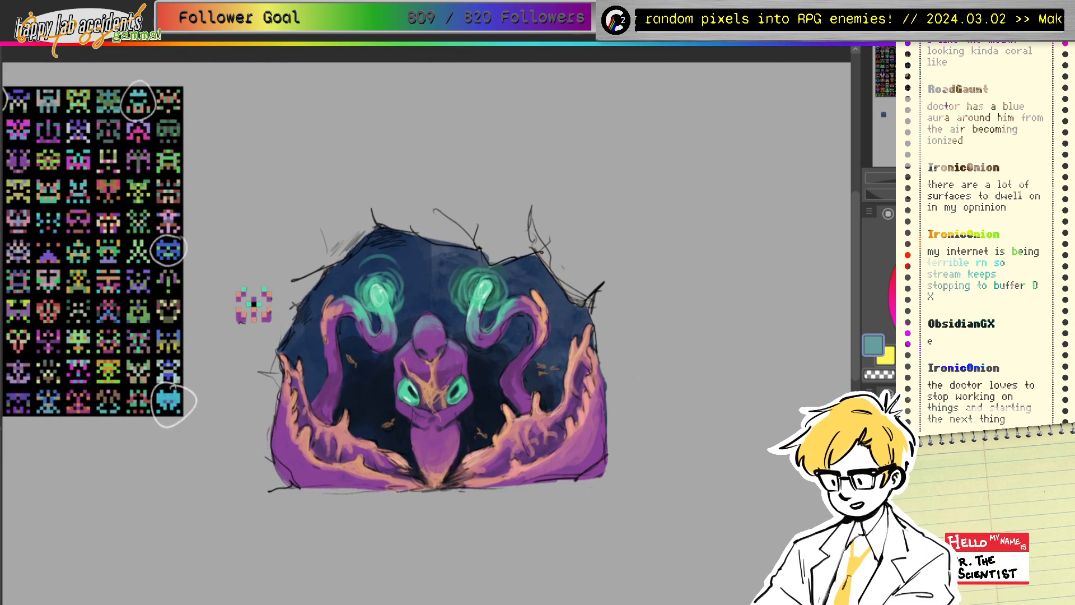
{"action": "mouse_move", "coordinate": [434, 381]}
{"action": "left_mouse_down"}
{"action": "mouse_move", "coordinate": [414, 249]}
{"action": "mouse_move", "coordinate": [413, 276]}
{"action": "mouse_move", "coordinate": [410, 267]}
{"action": "left_mouse_up"}
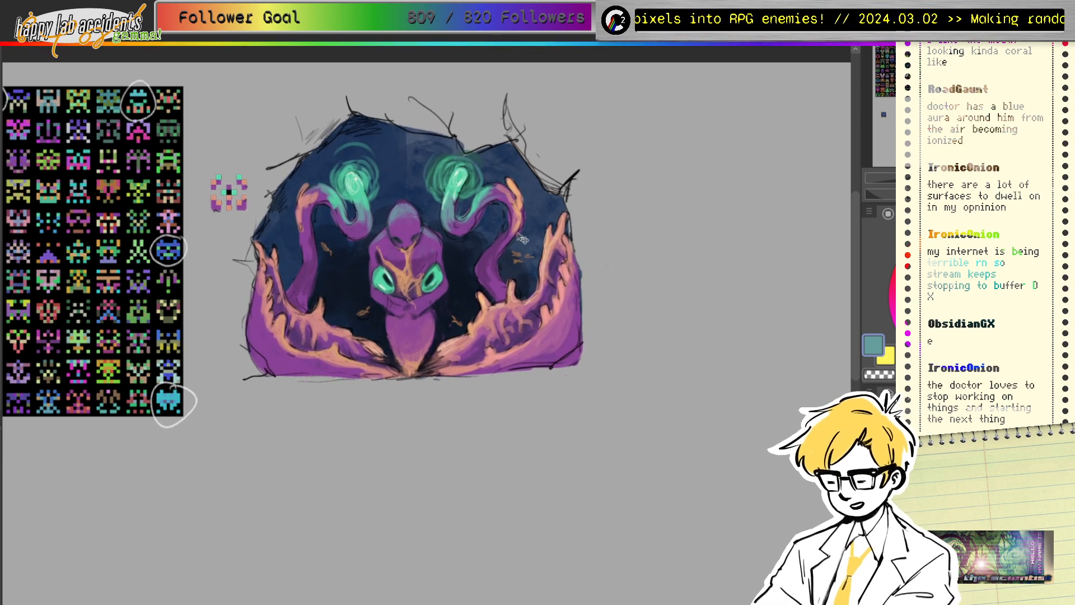
{"action": "left_click_drag", "start_coordinate": [934, 108], "coordinate": [905, 145]}
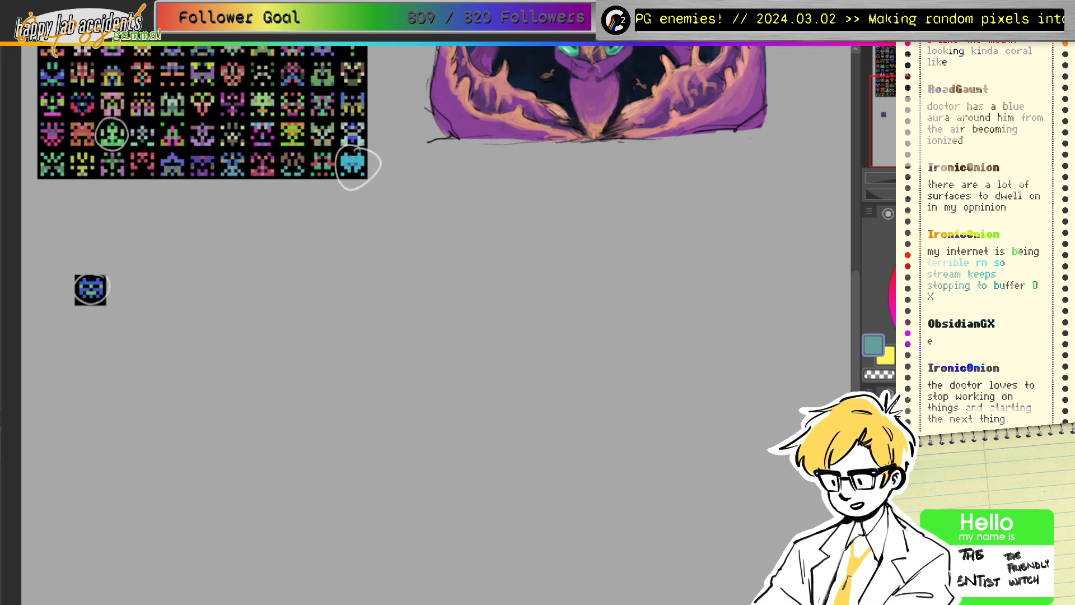
{"action": "left_click", "coordinate": [871, 465]}
{"action": "left_click", "coordinate": [871, 464]}
{"action": "left_click", "coordinate": [871, 491]}
{"action": "left_click", "coordinate": [871, 490]}
{"action": "left_click", "coordinate": [872, 516]}
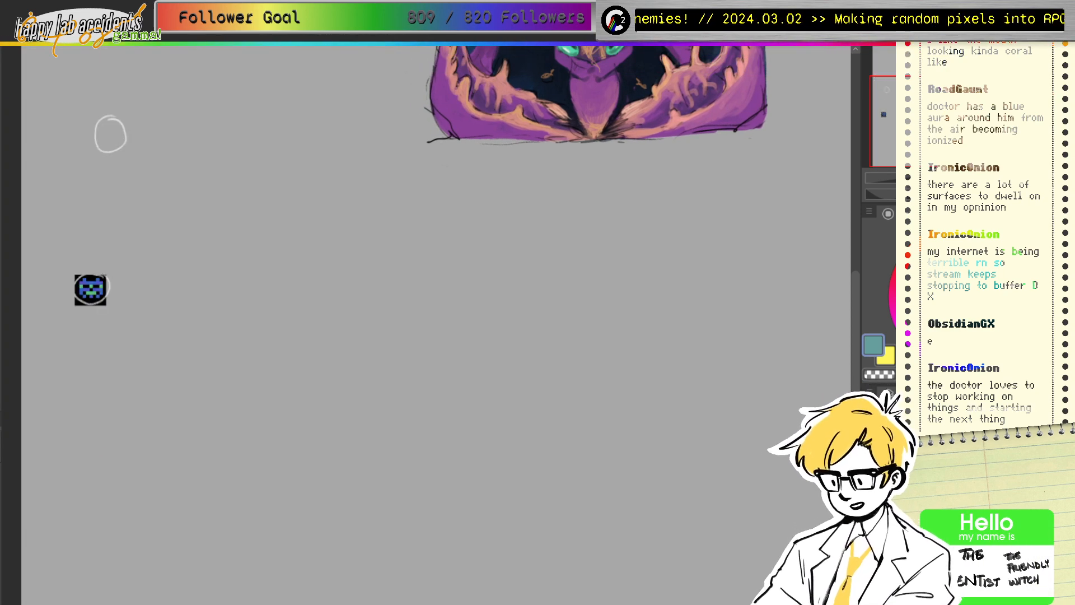
{"action": "left_click", "coordinate": [872, 515]}
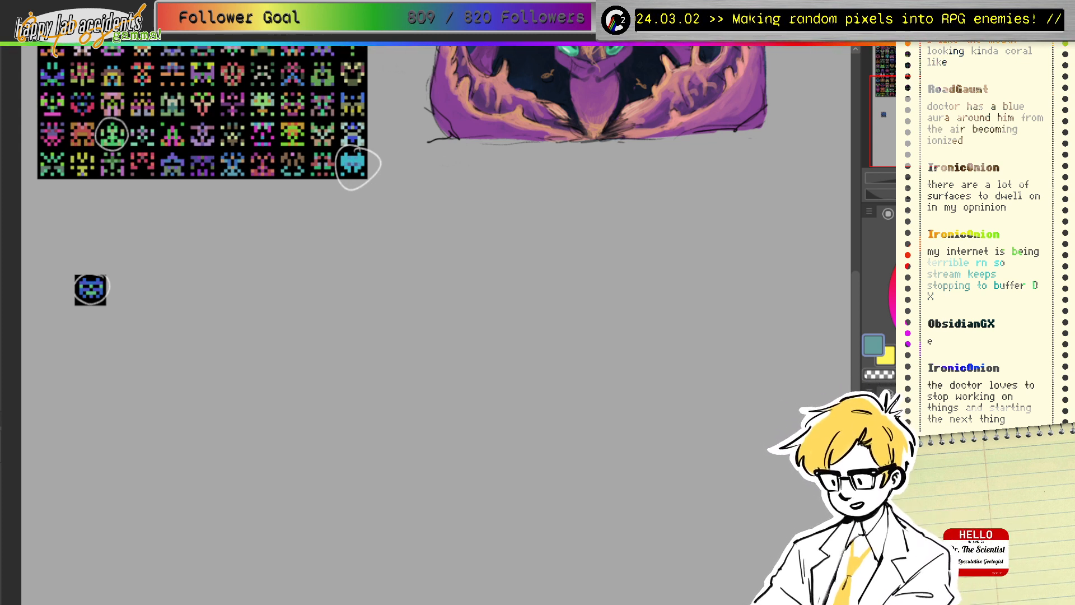
Step: Magic-wand the black background beside the sprite copy and delete it
{"action": "left_click", "coordinate": [94, 301]}
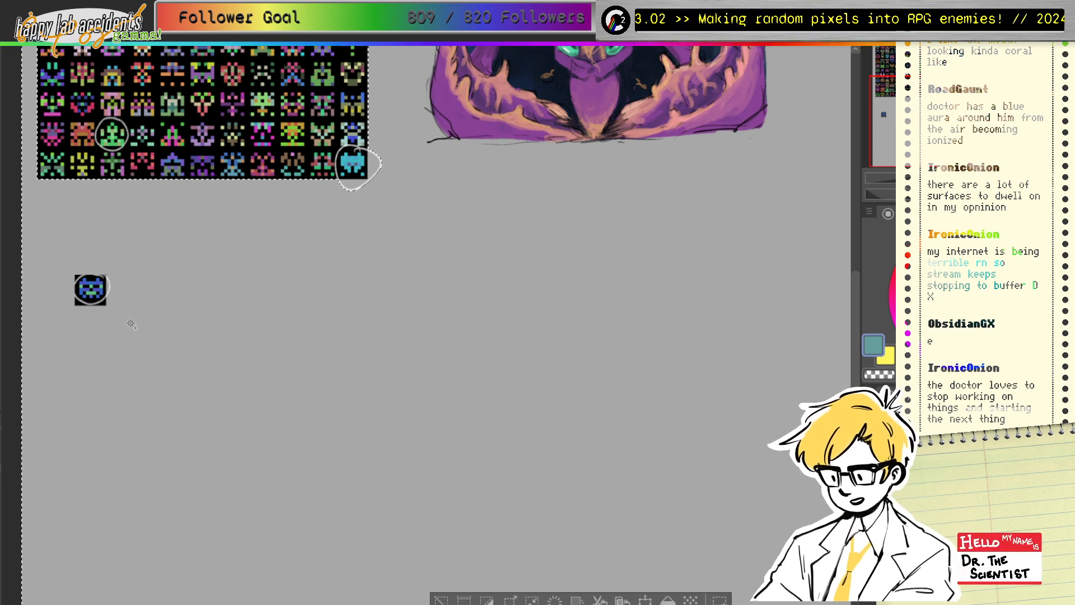
{"action": "key", "text": "ctrl+shift+a"}
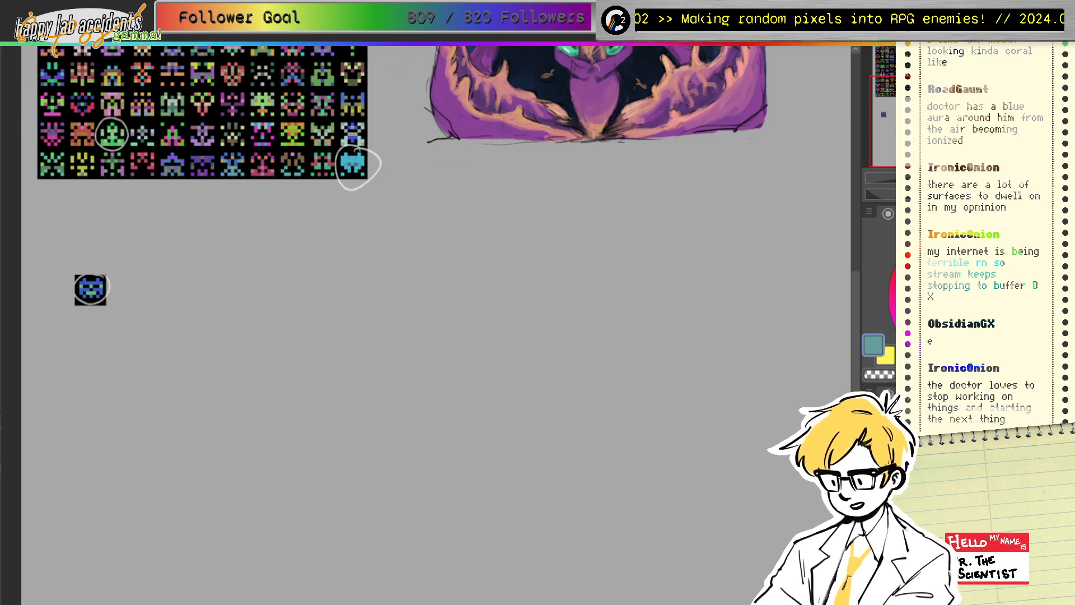
{"action": "left_click", "coordinate": [99, 298]}
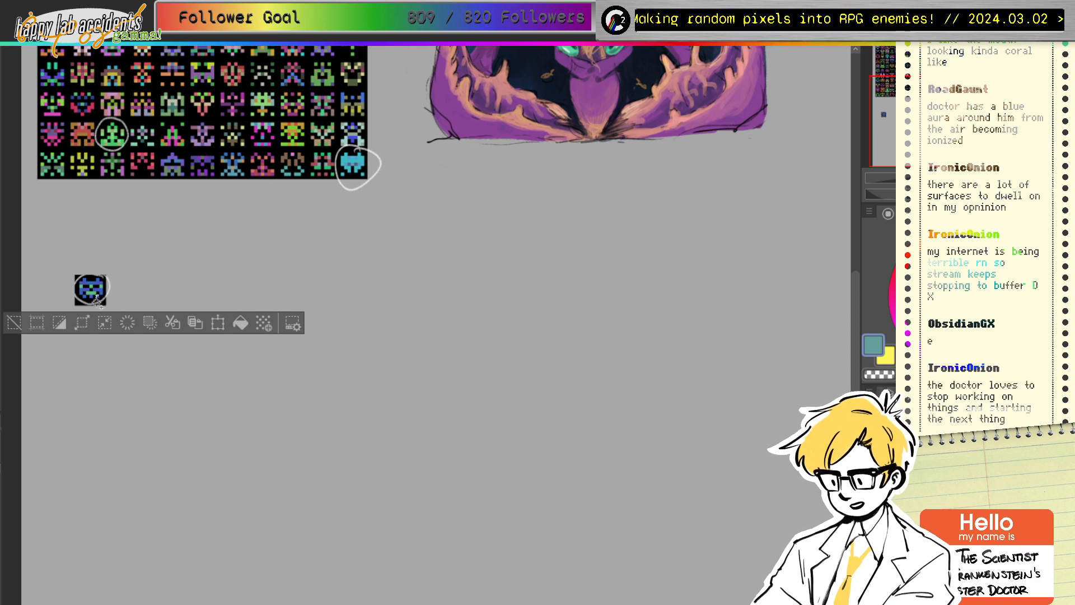
{"action": "key", "text": "ctrl+d"}
{"action": "left_click", "coordinate": [92, 301]}
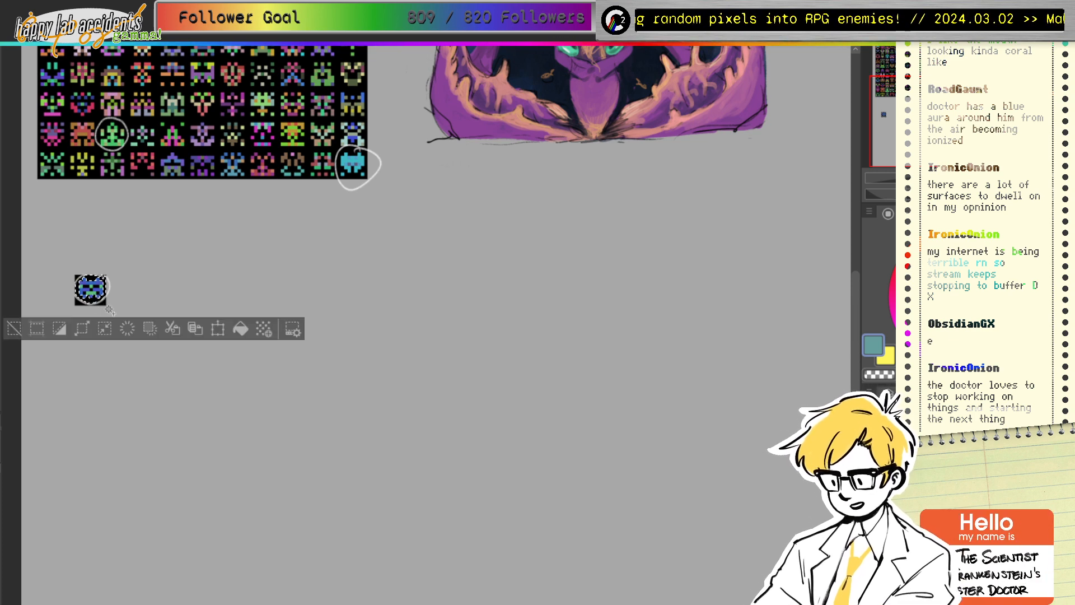
{"action": "key", "text": "Delete"}
{"action": "key", "text": "ctrl+d"}
Step: Select and delete the remaining black pixels around the sprite copy
{"action": "left_click", "coordinate": [104, 305]}
{"action": "key", "text": "Delete"}
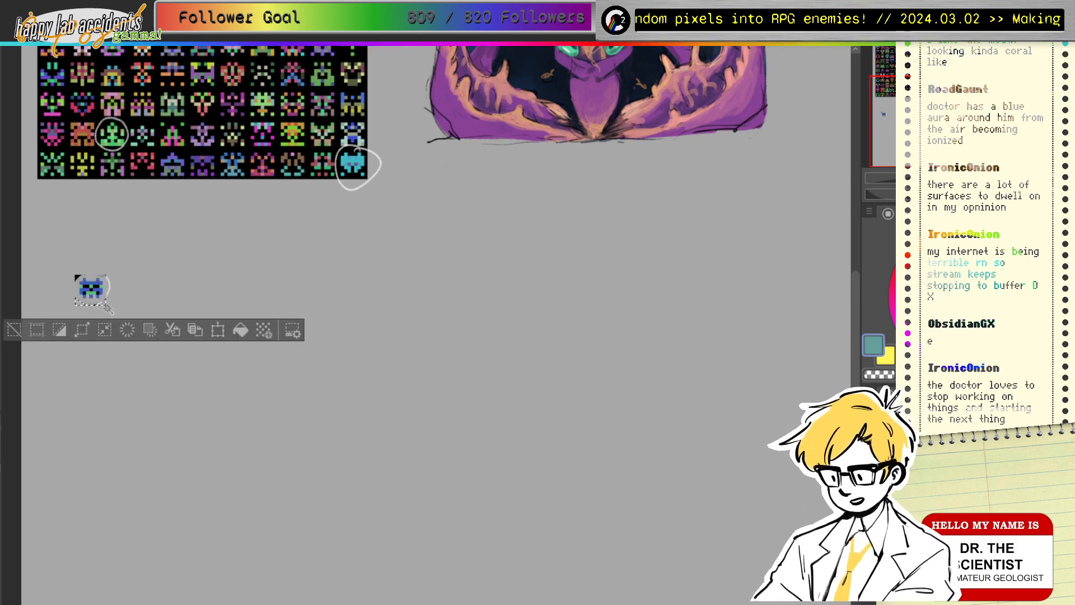
{"action": "key", "text": "ctrl+d"}
{"action": "left_click", "coordinate": [76, 278]}
{"action": "key", "text": "Delete"}
{"action": "key", "text": "ctrl+d"}
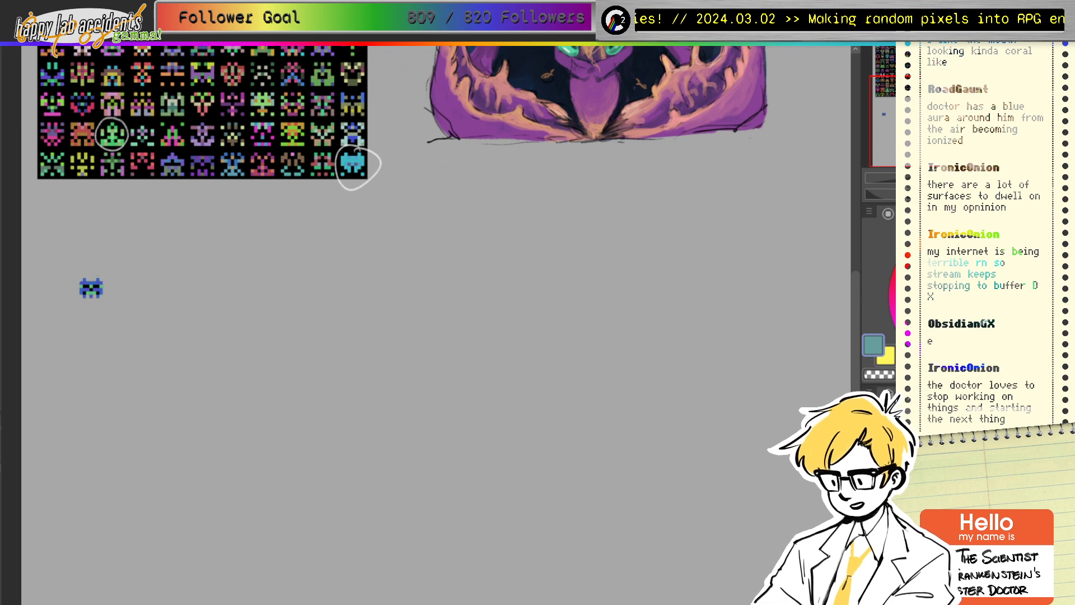
{"action": "left_click", "coordinate": [925, 341]}
{"action": "left_click_drag", "start_coordinate": [876, 122], "coordinate": [876, 122]}
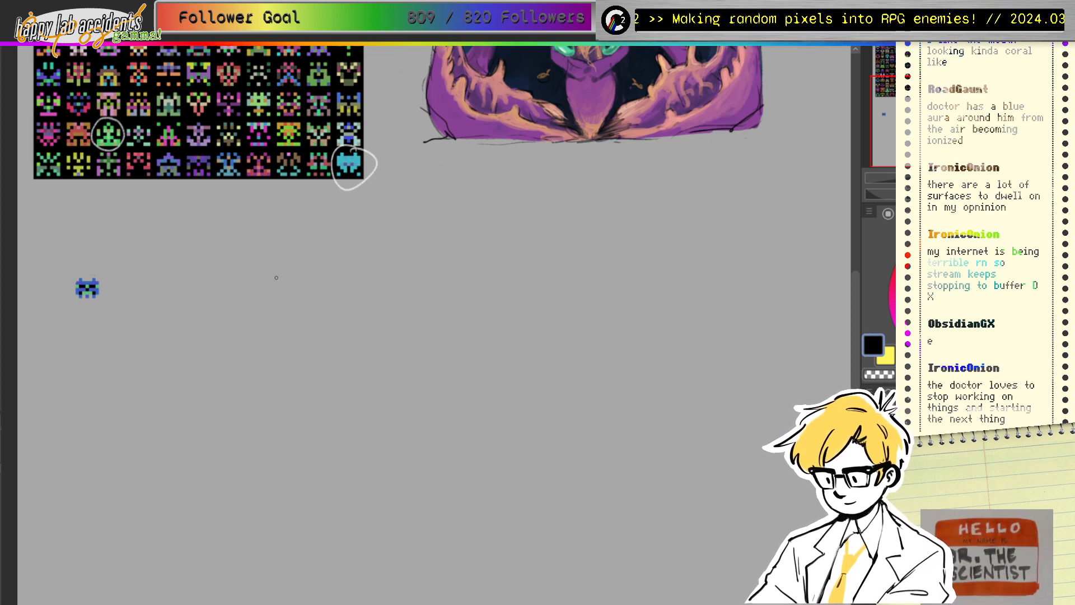
{"action": "mouse_move", "coordinate": [261, 273]}
{"action": "left_mouse_down"}
{"action": "mouse_move", "coordinate": [180, 304]}
{"action": "mouse_move", "coordinate": [191, 371]}
{"action": "mouse_move", "coordinate": [159, 362]}
{"action": "mouse_move", "coordinate": [192, 271]}
{"action": "mouse_move", "coordinate": [287, 268]}
{"action": "left_mouse_up"}
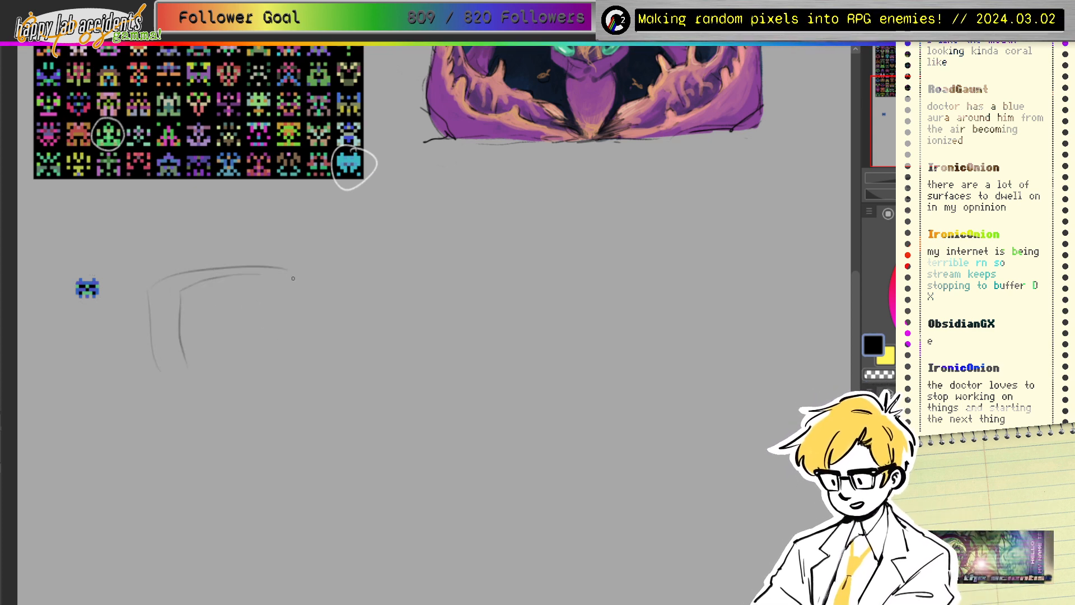
{"action": "left_click_drag", "start_coordinate": [160, 370], "coordinate": [269, 367]}
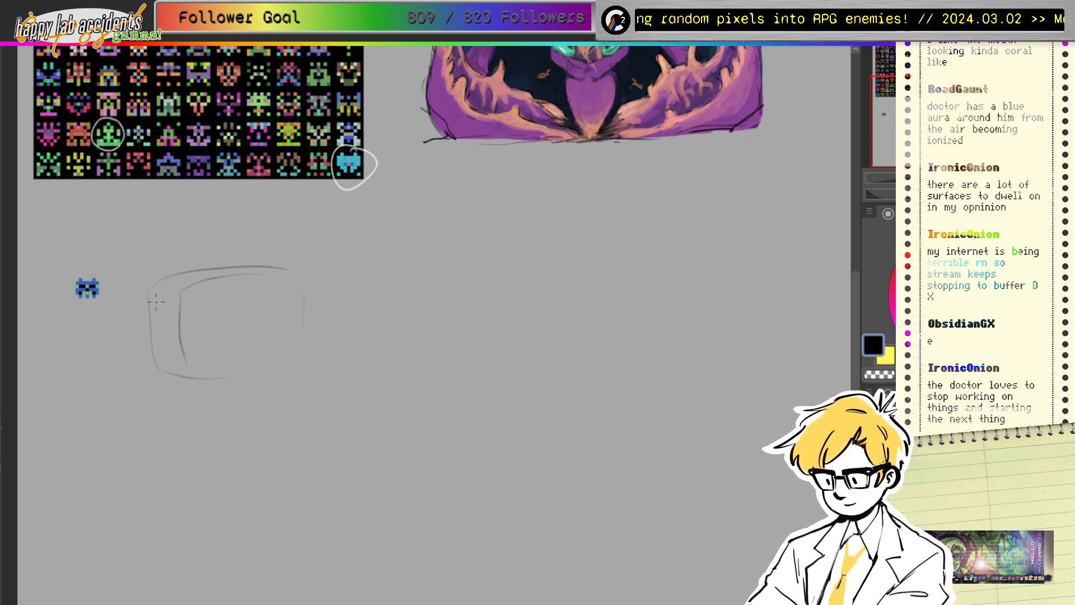
{"action": "mouse_move", "coordinate": [148, 293]}
{"action": "left_mouse_down"}
{"action": "mouse_move", "coordinate": [163, 372]}
{"action": "mouse_move", "coordinate": [289, 268]}
{"action": "mouse_move", "coordinate": [307, 357]}
{"action": "left_mouse_up"}
{"action": "left_click_drag", "start_coordinate": [306, 281], "coordinate": [305, 334]}
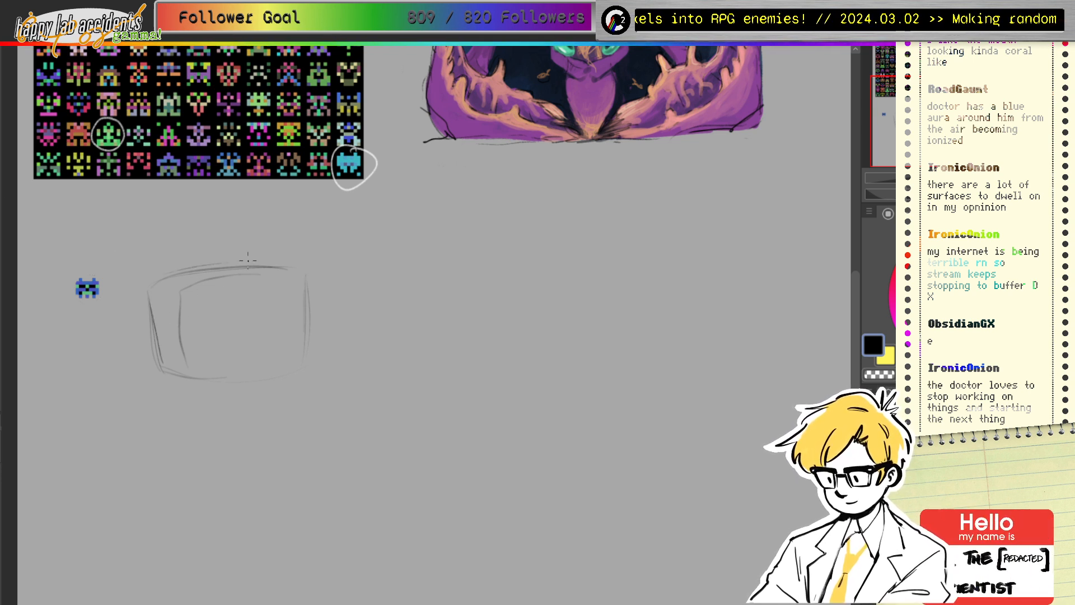
{"action": "mouse_move", "coordinate": [248, 259]}
{"action": "left_mouse_down"}
{"action": "mouse_move", "coordinate": [165, 283]}
{"action": "mouse_move", "coordinate": [142, 312]}
{"action": "mouse_move", "coordinate": [161, 335]}
{"action": "mouse_move", "coordinate": [164, 292]}
{"action": "mouse_move", "coordinate": [243, 382]}
{"action": "mouse_move", "coordinate": [210, 384]}
{"action": "mouse_move", "coordinate": [186, 316]}
{"action": "mouse_move", "coordinate": [246, 260]}
{"action": "mouse_move", "coordinate": [281, 257]}
{"action": "mouse_move", "coordinate": [277, 303]}
{"action": "mouse_move", "coordinate": [305, 304]}
{"action": "mouse_move", "coordinate": [272, 371]}
{"action": "left_mouse_up"}
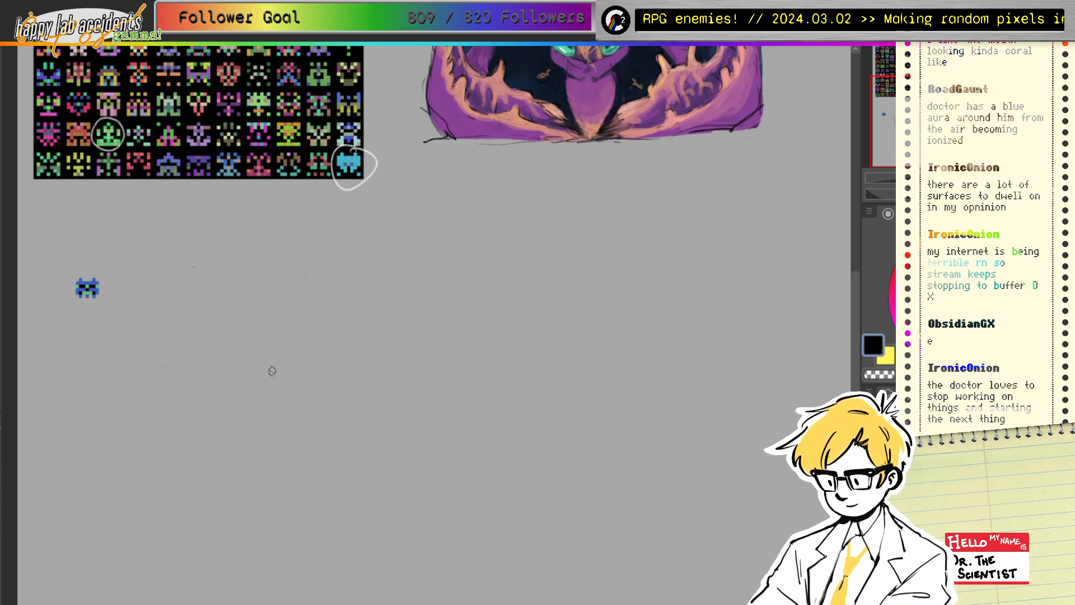
Step: Draw the round body oval with a small rounded mouth shape along its bottom
{"action": "mouse_move", "coordinate": [259, 260]}
{"action": "left_mouse_down"}
{"action": "mouse_move", "coordinate": [184, 270]}
{"action": "mouse_move", "coordinate": [159, 340]}
{"action": "left_mouse_up"}
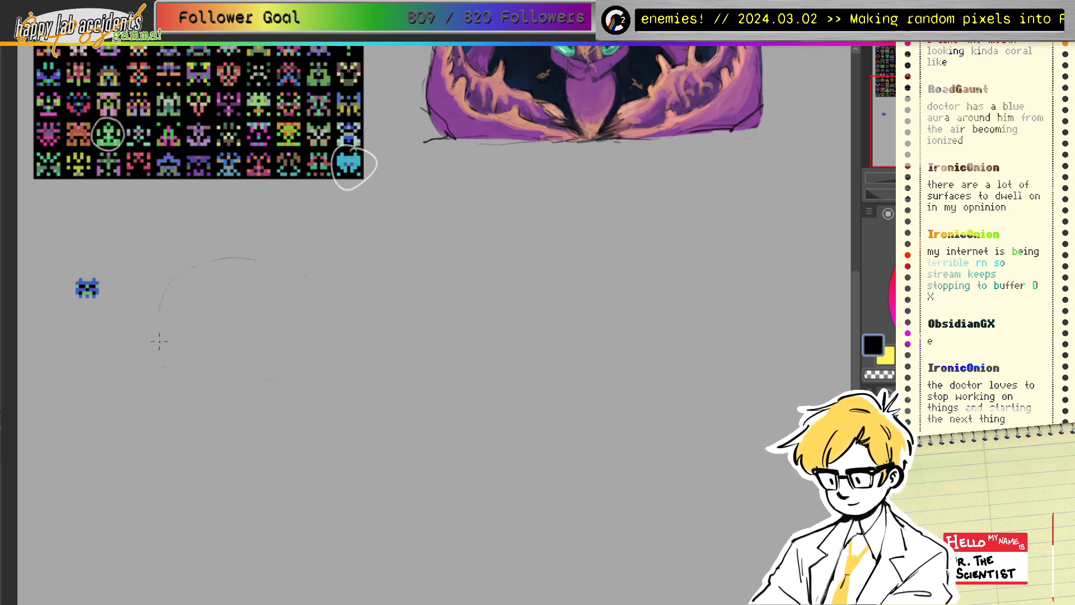
{"action": "left_click_drag", "start_coordinate": [163, 296], "coordinate": [193, 385]}
{"action": "mouse_move", "coordinate": [232, 257]}
{"action": "left_mouse_down"}
{"action": "mouse_move", "coordinate": [293, 274]}
{"action": "mouse_move", "coordinate": [300, 371]}
{"action": "left_mouse_up"}
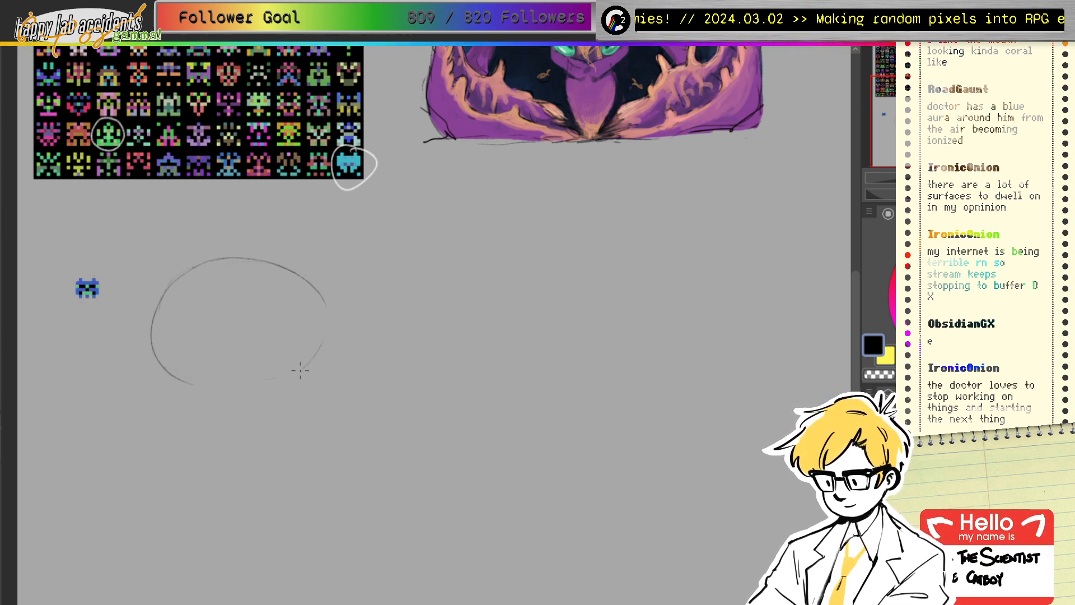
{"action": "mouse_move", "coordinate": [158, 308]}
{"action": "left_mouse_down"}
{"action": "mouse_move", "coordinate": [199, 396]}
{"action": "mouse_move", "coordinate": [298, 403]}
{"action": "left_mouse_up"}
{"action": "mouse_move", "coordinate": [329, 318]}
{"action": "left_mouse_down"}
{"action": "mouse_move", "coordinate": [297, 390]}
{"action": "mouse_move", "coordinate": [276, 402]}
{"action": "left_mouse_up"}
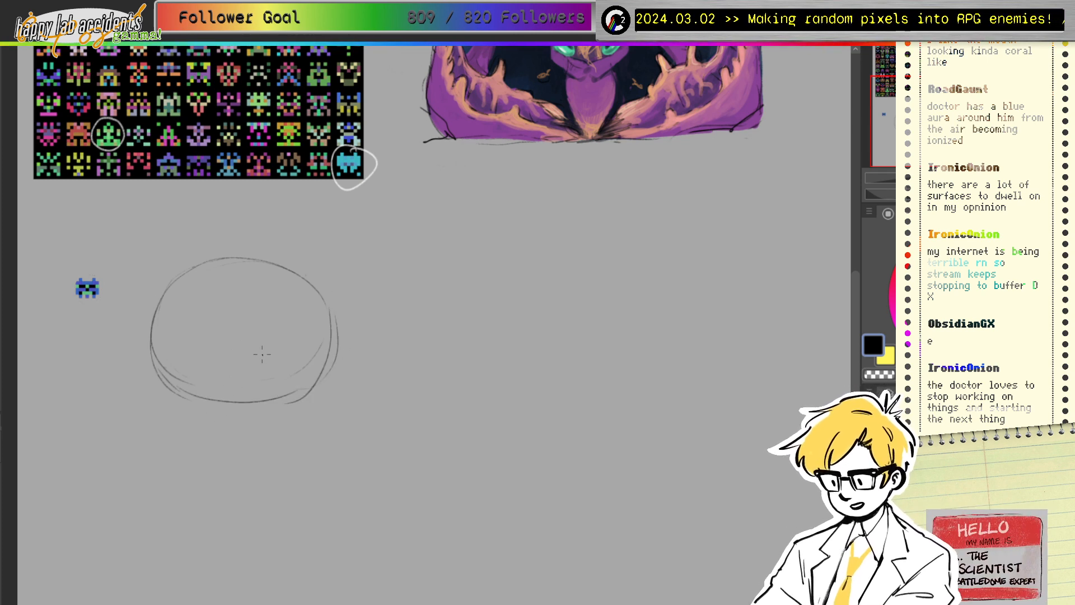
{"action": "mouse_move", "coordinate": [218, 366]}
{"action": "left_mouse_down"}
{"action": "mouse_move", "coordinate": [224, 387]}
{"action": "mouse_move", "coordinate": [267, 372]}
{"action": "mouse_move", "coordinate": [212, 386]}
{"action": "left_mouse_up"}
{"action": "left_click_drag", "start_coordinate": [269, 367], "coordinate": [269, 382]}
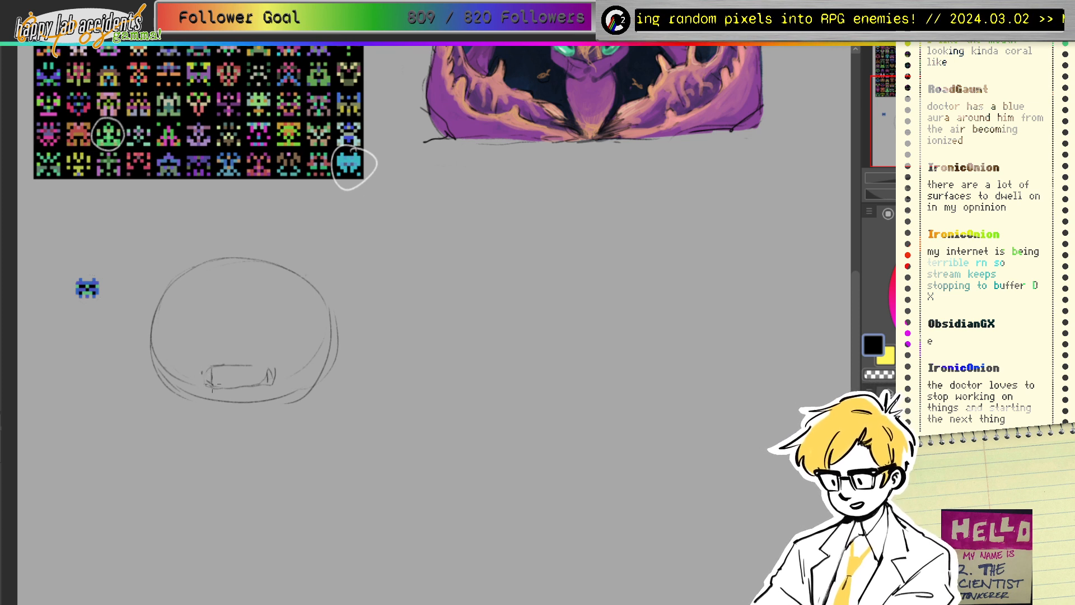
{"action": "mouse_move", "coordinate": [203, 377]}
{"action": "left_mouse_down"}
{"action": "mouse_move", "coordinate": [281, 373]}
{"action": "mouse_move", "coordinate": [242, 369]}
{"action": "mouse_move", "coordinate": [258, 364]}
{"action": "mouse_move", "coordinate": [248, 365]}
{"action": "mouse_move", "coordinate": [275, 379]}
{"action": "mouse_move", "coordinate": [275, 370]}
{"action": "mouse_move", "coordinate": [186, 417]}
{"action": "mouse_move", "coordinate": [196, 426]}
{"action": "mouse_move", "coordinate": [215, 411]}
{"action": "mouse_move", "coordinate": [212, 423]}
{"action": "mouse_move", "coordinate": [203, 406]}
{"action": "mouse_move", "coordinate": [281, 427]}
{"action": "left_mouse_up"}
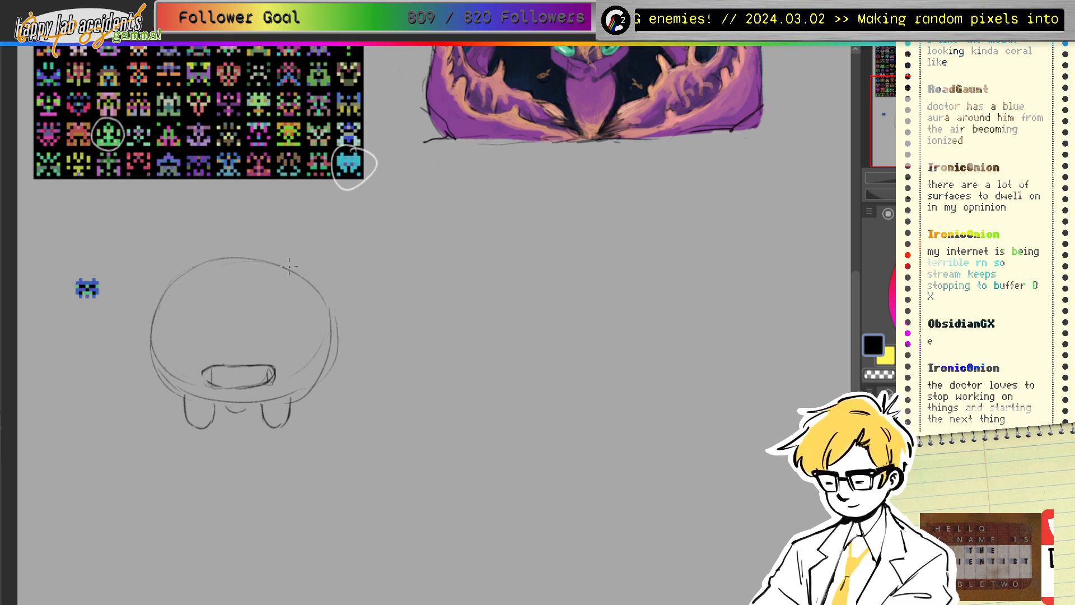
Step: Sketch the left and right pointed cat ears on top of the head
{"action": "mouse_move", "coordinate": [306, 241]}
{"action": "left_mouse_down"}
{"action": "mouse_move", "coordinate": [271, 264]}
{"action": "mouse_move", "coordinate": [326, 239]}
{"action": "mouse_move", "coordinate": [320, 270]}
{"action": "mouse_move", "coordinate": [318, 241]}
{"action": "left_mouse_up"}
{"action": "mouse_move", "coordinate": [159, 245]}
{"action": "left_mouse_down"}
{"action": "mouse_move", "coordinate": [156, 288]}
{"action": "mouse_move", "coordinate": [163, 246]}
{"action": "mouse_move", "coordinate": [200, 267]}
{"action": "mouse_move", "coordinate": [288, 266]}
{"action": "mouse_move", "coordinate": [270, 260]}
{"action": "mouse_move", "coordinate": [318, 241]}
{"action": "left_mouse_up"}
{"action": "left_click_drag", "start_coordinate": [322, 243], "coordinate": [319, 270]}
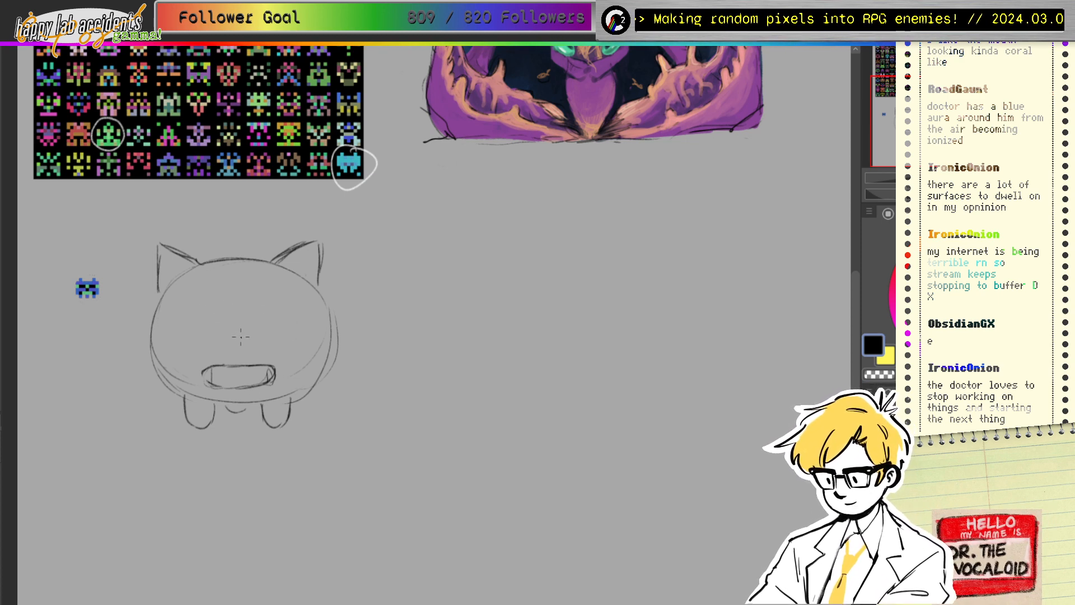
Step: Add a small nose, erase the old mouth, and redraw the body's sides and bottom
{"action": "left_click_drag", "start_coordinate": [228, 343], "coordinate": [238, 348]}
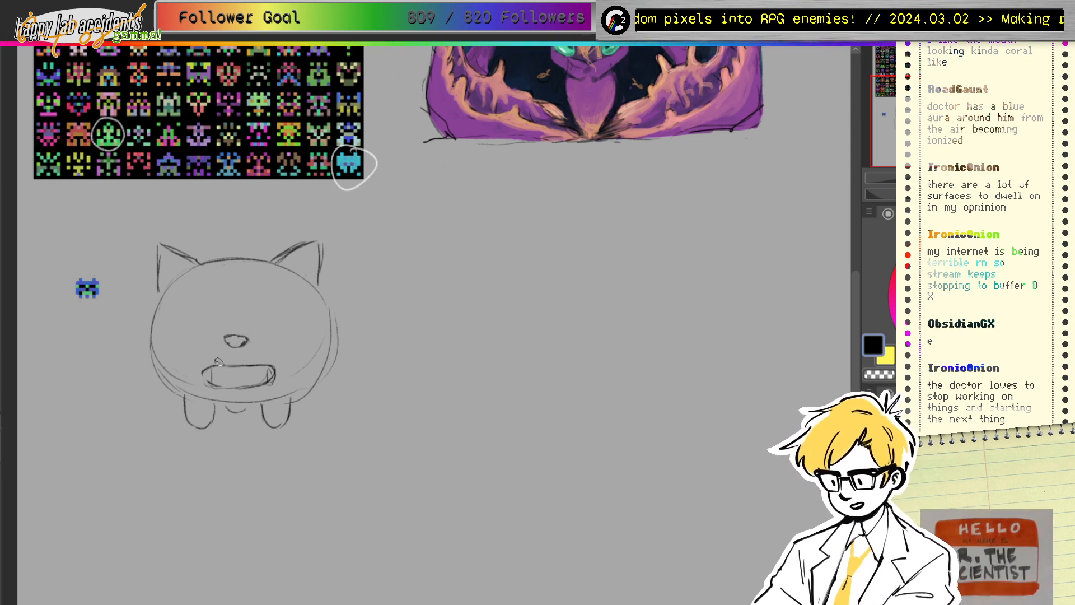
{"action": "mouse_move", "coordinate": [218, 363]}
{"action": "left_mouse_down"}
{"action": "mouse_move", "coordinate": [237, 385]}
{"action": "mouse_move", "coordinate": [273, 367]}
{"action": "left_mouse_up"}
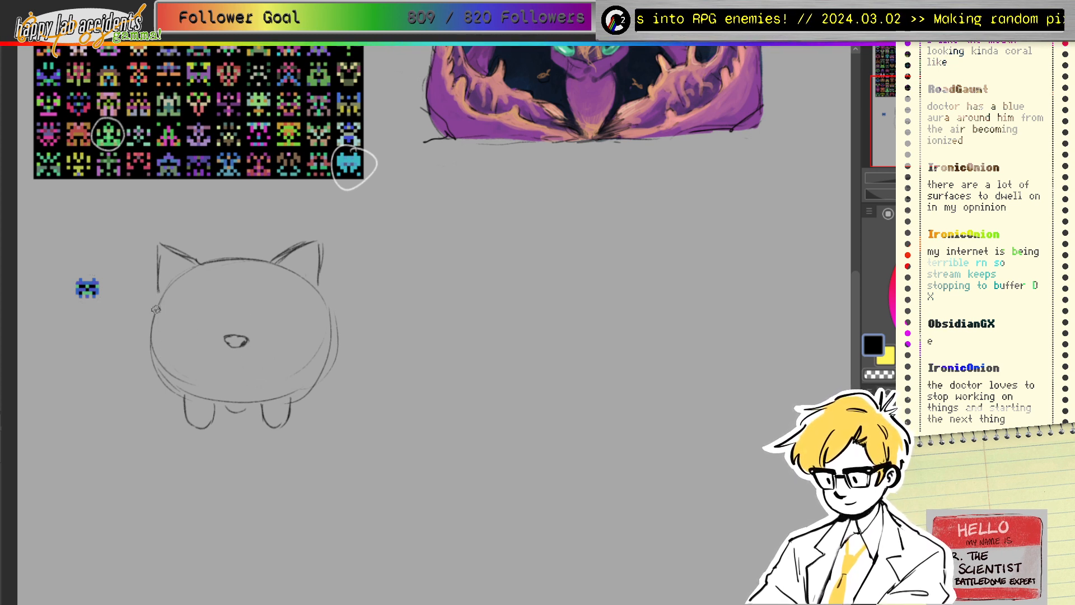
{"action": "mouse_move", "coordinate": [155, 310]}
{"action": "left_mouse_down"}
{"action": "mouse_move", "coordinate": [161, 362]}
{"action": "mouse_move", "coordinate": [179, 387]}
{"action": "left_mouse_up"}
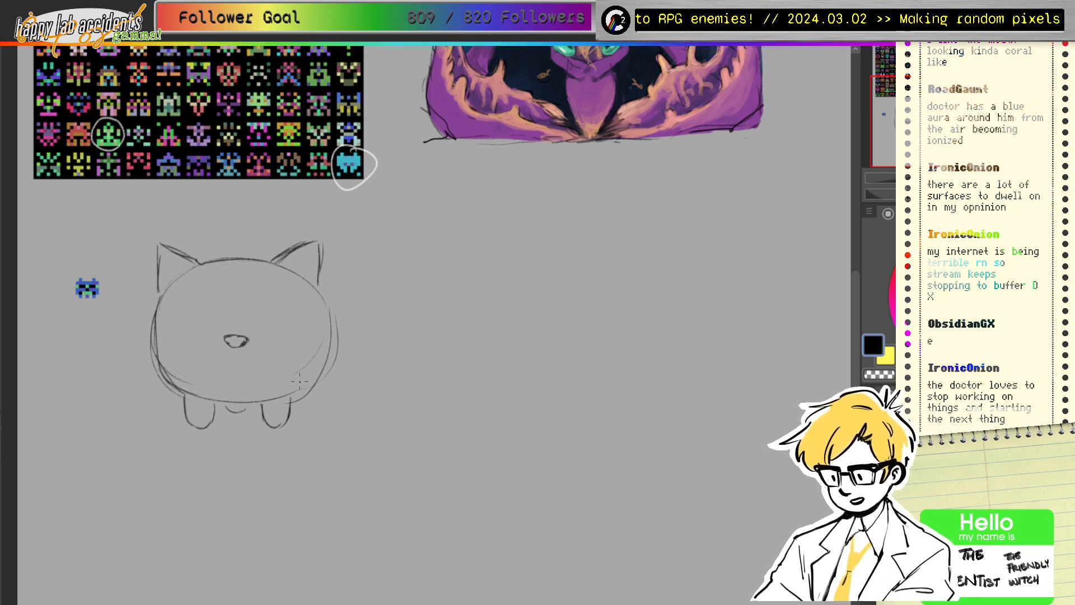
{"action": "mouse_move", "coordinate": [323, 289]}
{"action": "left_mouse_down"}
{"action": "mouse_move", "coordinate": [323, 366]}
{"action": "mouse_move", "coordinate": [313, 385]}
{"action": "left_mouse_up"}
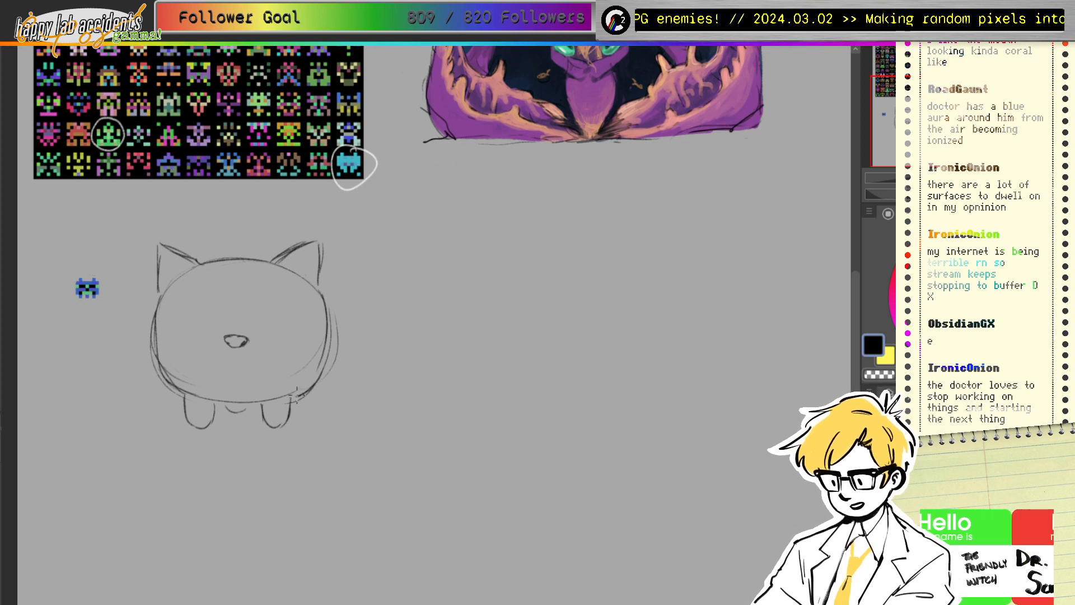
{"action": "left_click_drag", "start_coordinate": [193, 398], "coordinate": [305, 394]}
Step: Erase stray lower-left lines, strengthen the side outlines, and erase both rounded foot bottoms
{"action": "key", "text": "e"}
{"action": "left_click_drag", "start_coordinate": [164, 366], "coordinate": [179, 379]}
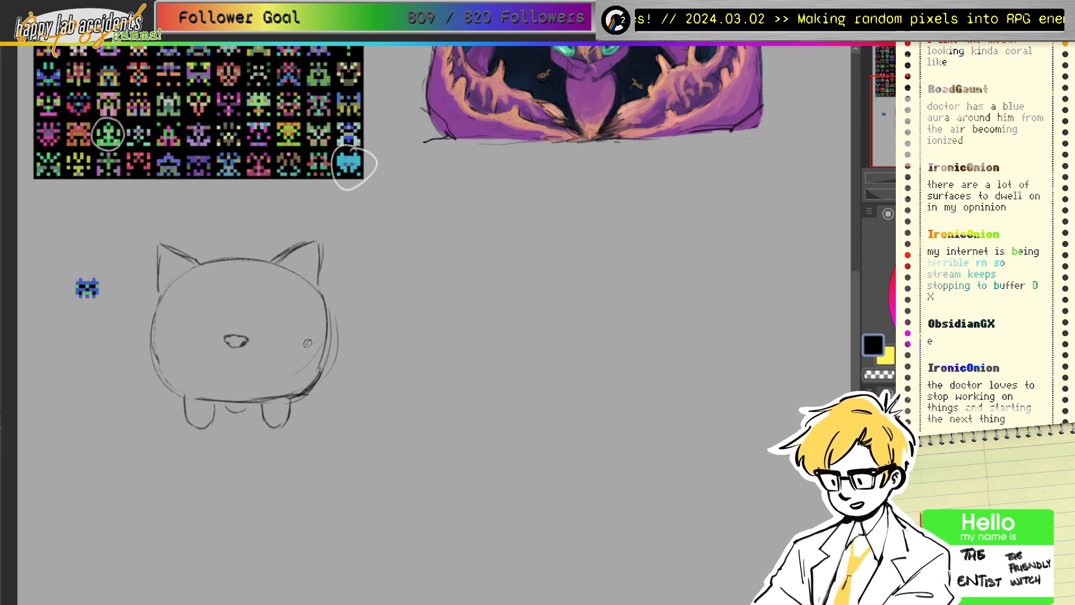
{"action": "left_click_drag", "start_coordinate": [289, 397], "coordinate": [319, 368]}
{"action": "mouse_move", "coordinate": [157, 318]}
{"action": "left_mouse_down"}
{"action": "mouse_move", "coordinate": [164, 370]}
{"action": "mouse_move", "coordinate": [182, 397]}
{"action": "left_mouse_up"}
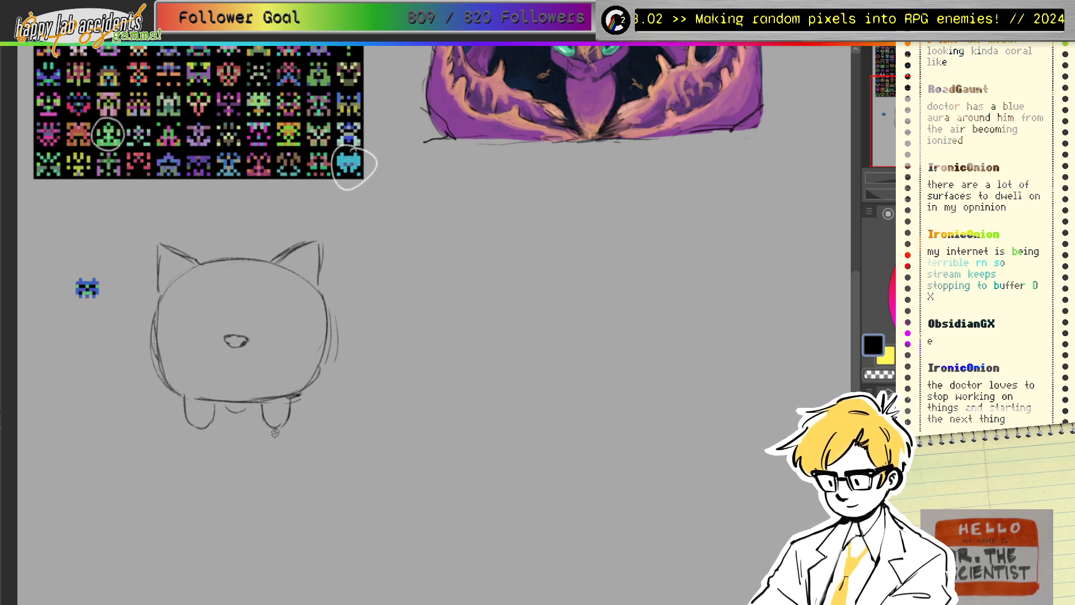
{"action": "left_click_drag", "start_coordinate": [265, 430], "coordinate": [290, 415]}
{"action": "mouse_move", "coordinate": [212, 427]}
{"action": "left_mouse_down"}
{"action": "mouse_move", "coordinate": [184, 411]}
{"action": "mouse_move", "coordinate": [212, 421]}
{"action": "left_mouse_up"}
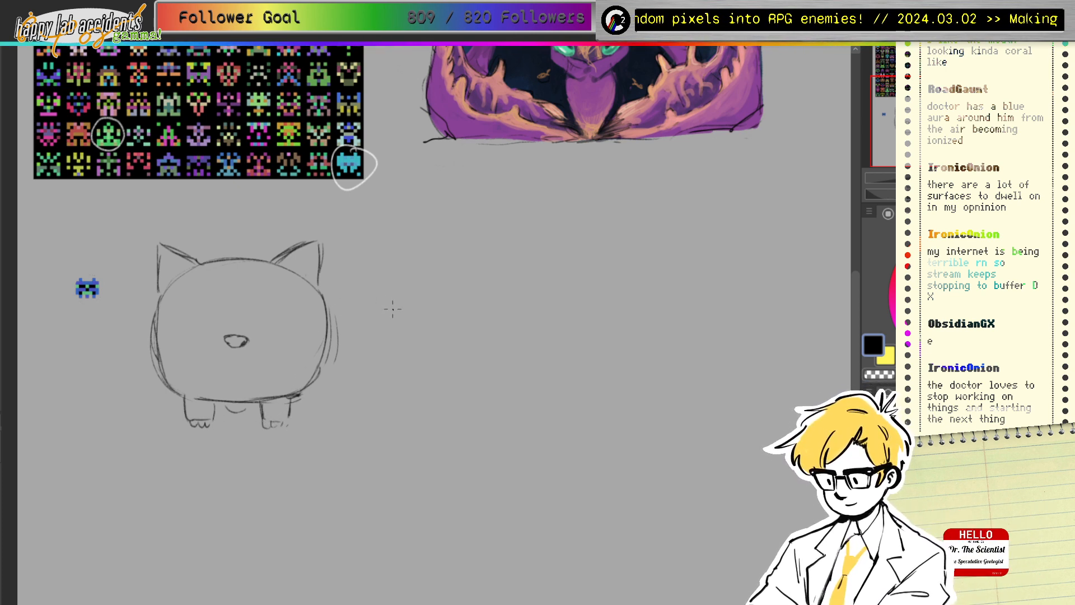
Step: Erase both legs and redraw them with rounded feet and a toe line
{"action": "key", "text": "e"}
{"action": "mouse_move", "coordinate": [263, 401]}
{"action": "left_mouse_down"}
{"action": "mouse_move", "coordinate": [288, 417]}
{"action": "mouse_move", "coordinate": [261, 406]}
{"action": "mouse_move", "coordinate": [302, 398]}
{"action": "left_mouse_up"}
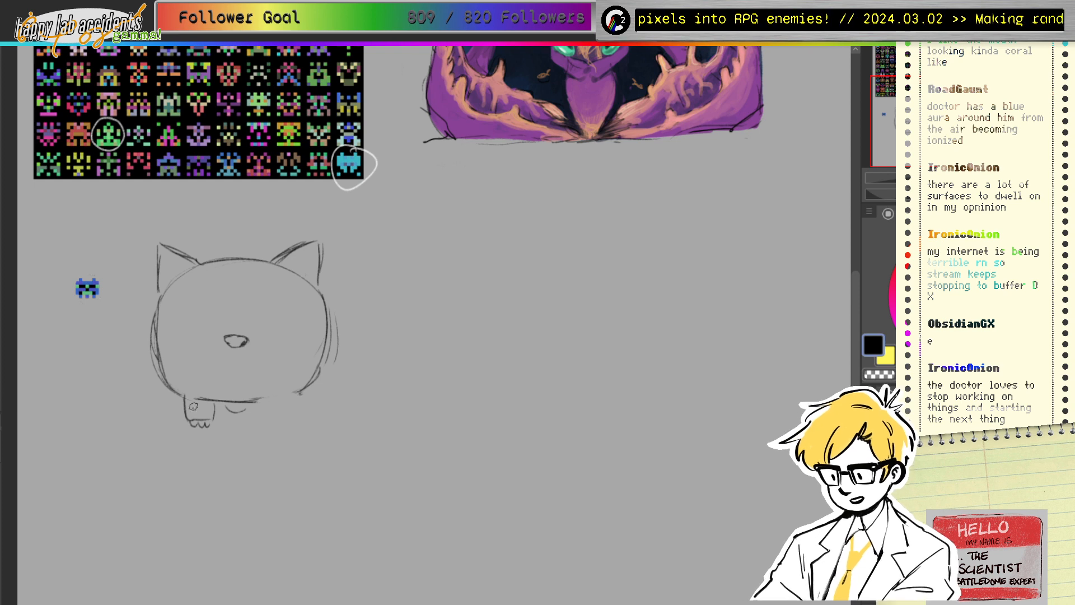
{"action": "mouse_move", "coordinate": [193, 406]}
{"action": "left_mouse_down"}
{"action": "mouse_move", "coordinate": [266, 400]}
{"action": "mouse_move", "coordinate": [274, 425]}
{"action": "mouse_move", "coordinate": [296, 404]}
{"action": "mouse_move", "coordinate": [295, 420]}
{"action": "mouse_move", "coordinate": [262, 416]}
{"action": "mouse_move", "coordinate": [260, 401]}
{"action": "mouse_move", "coordinate": [262, 416]}
{"action": "mouse_move", "coordinate": [274, 396]}
{"action": "mouse_move", "coordinate": [215, 416]}
{"action": "left_mouse_up"}
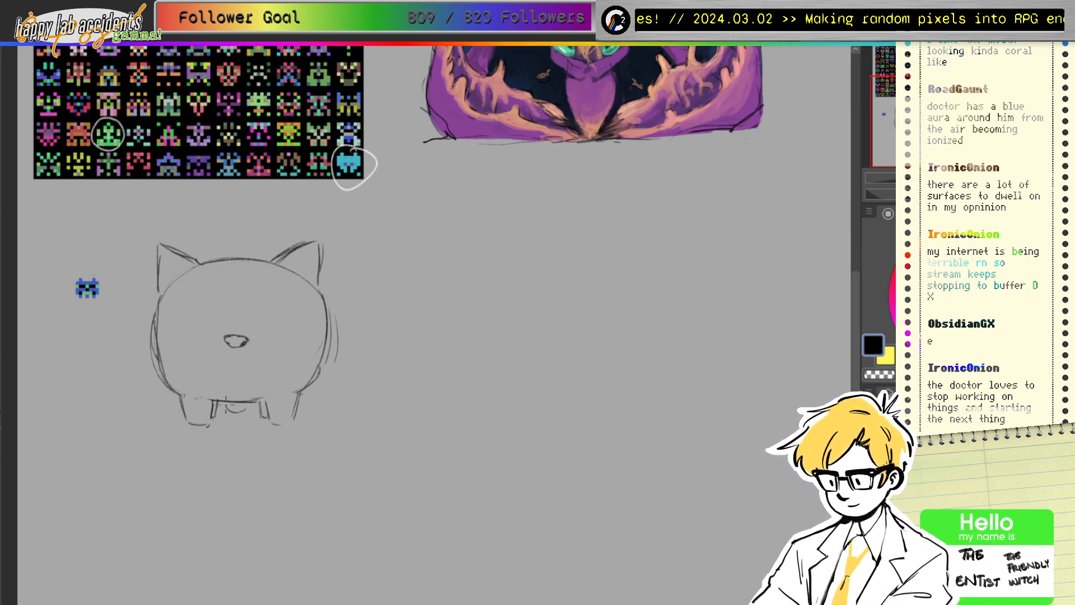
{"action": "mouse_move", "coordinate": [213, 402]}
{"action": "left_mouse_down"}
{"action": "mouse_move", "coordinate": [215, 418]}
{"action": "mouse_move", "coordinate": [265, 400]}
{"action": "left_mouse_up"}
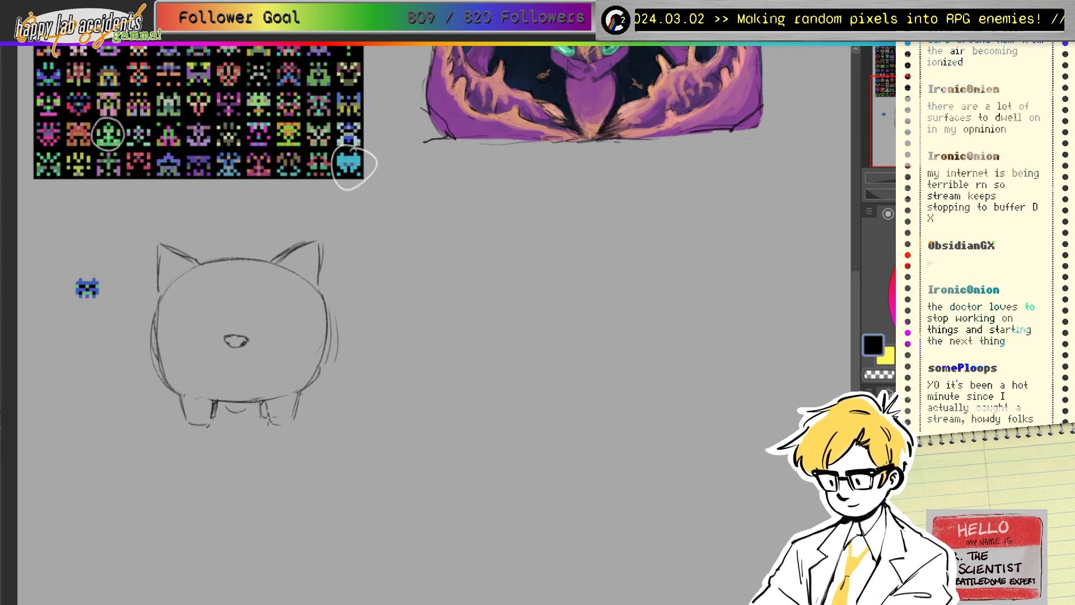
{"action": "left_click_drag", "start_coordinate": [277, 425], "coordinate": [298, 412]}
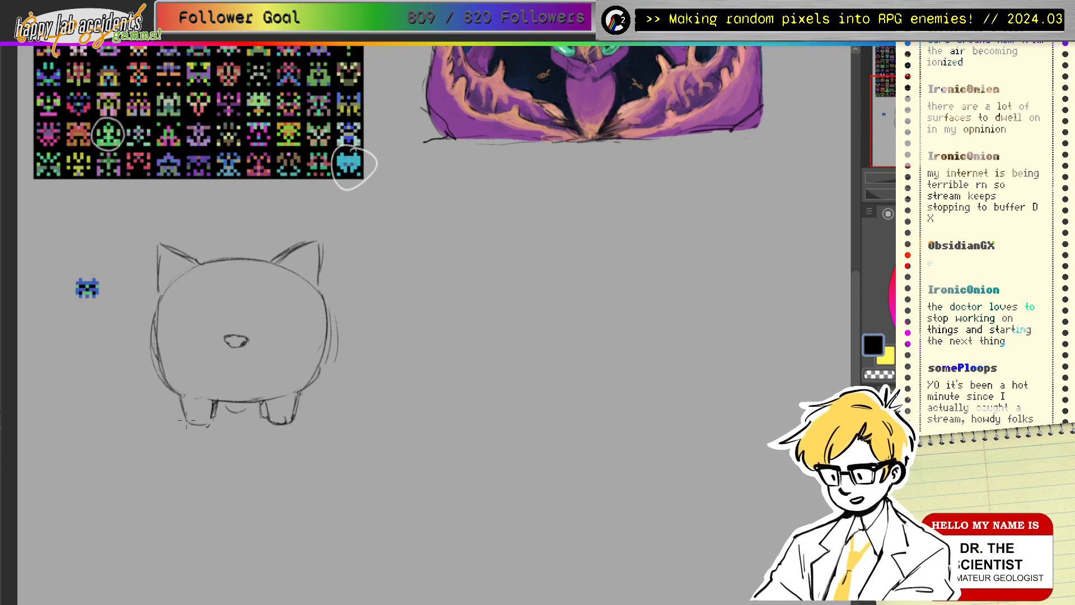
{"action": "left_click_drag", "start_coordinate": [185, 418], "coordinate": [211, 425]}
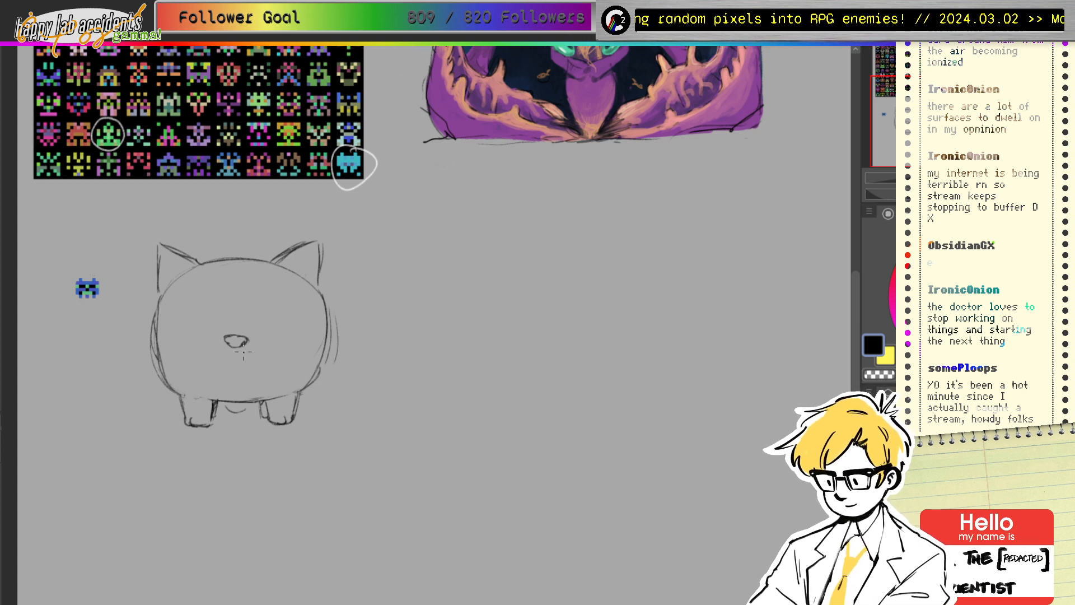
Step: Redraw the nose as a rounded triangle, darken the belly line, and start the mouth line
{"action": "key", "text": "ctrl+z"}
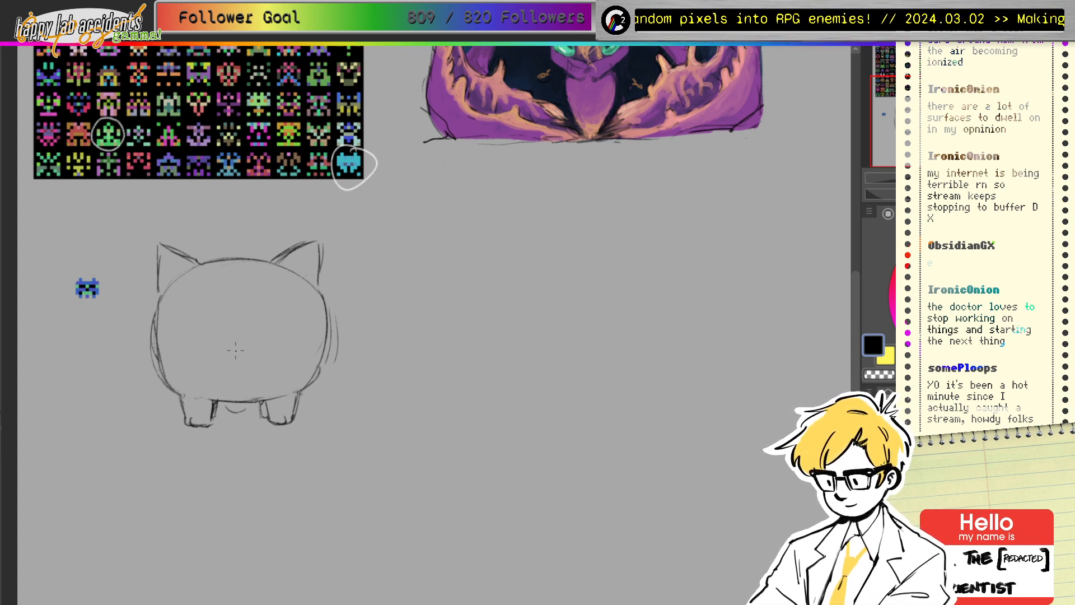
{"action": "mouse_move", "coordinate": [231, 352]}
{"action": "left_mouse_down"}
{"action": "mouse_move", "coordinate": [247, 352]}
{"action": "mouse_move", "coordinate": [230, 353]}
{"action": "mouse_move", "coordinate": [243, 352]}
{"action": "mouse_move", "coordinate": [238, 361]}
{"action": "left_mouse_up"}
{"action": "left_click_drag", "start_coordinate": [230, 353], "coordinate": [245, 352]}
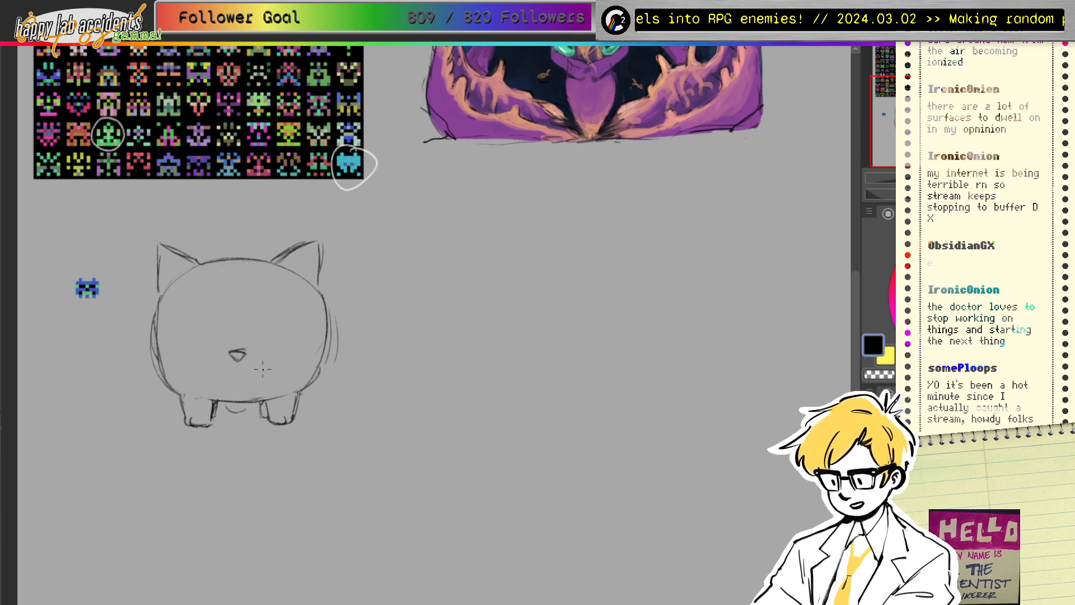
{"action": "mouse_move", "coordinate": [284, 395]}
{"action": "left_mouse_down"}
{"action": "mouse_move", "coordinate": [214, 393]}
{"action": "mouse_move", "coordinate": [271, 395]}
{"action": "mouse_move", "coordinate": [247, 399]}
{"action": "left_mouse_up"}
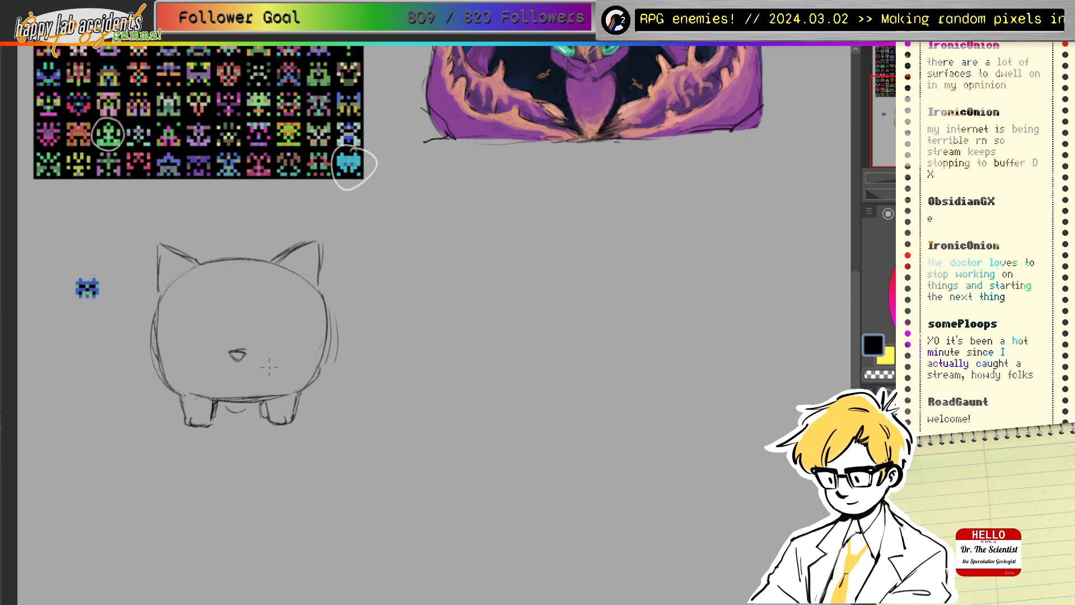
{"action": "mouse_move", "coordinate": [274, 364]}
{"action": "left_mouse_down"}
{"action": "mouse_move", "coordinate": [203, 366]}
{"action": "mouse_move", "coordinate": [205, 385]}
{"action": "mouse_move", "coordinate": [204, 364]}
{"action": "mouse_move", "coordinate": [195, 383]}
{"action": "mouse_move", "coordinate": [278, 386]}
{"action": "left_mouse_up"}
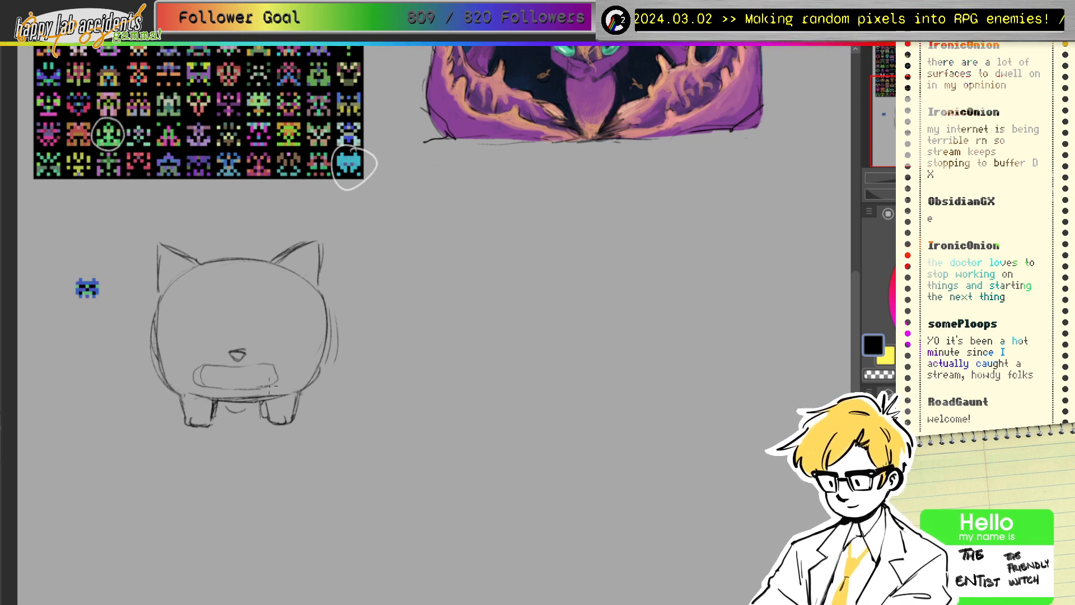
Step: Close the mouth's right end, sketch trial closed-eye arcs, then erase both eye sketches
{"action": "left_click_drag", "start_coordinate": [272, 365], "coordinate": [270, 387]}
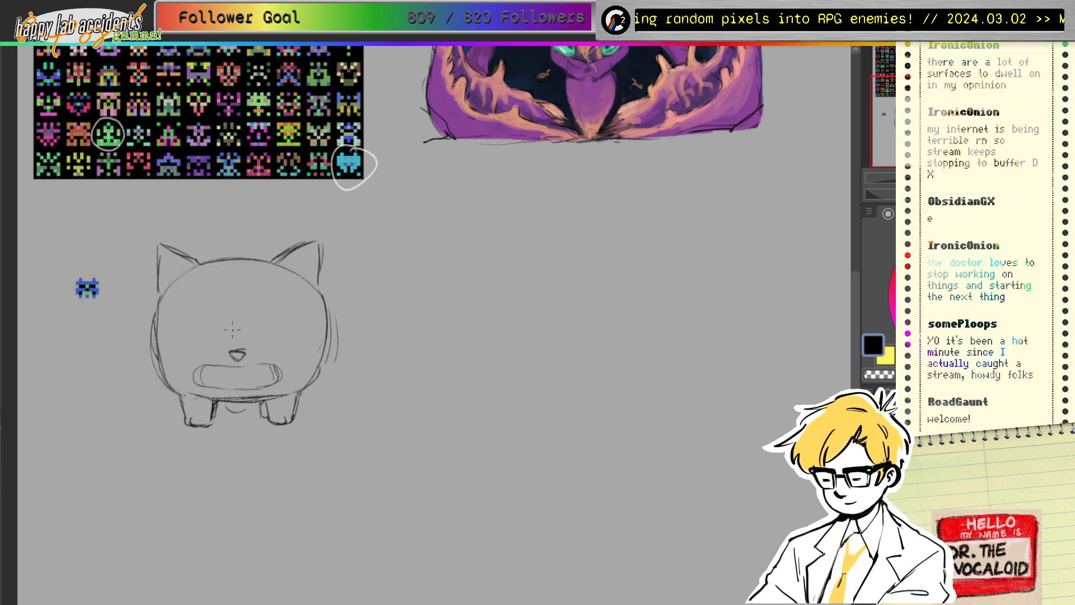
{"action": "left_click_drag", "start_coordinate": [212, 303], "coordinate": [220, 317]}
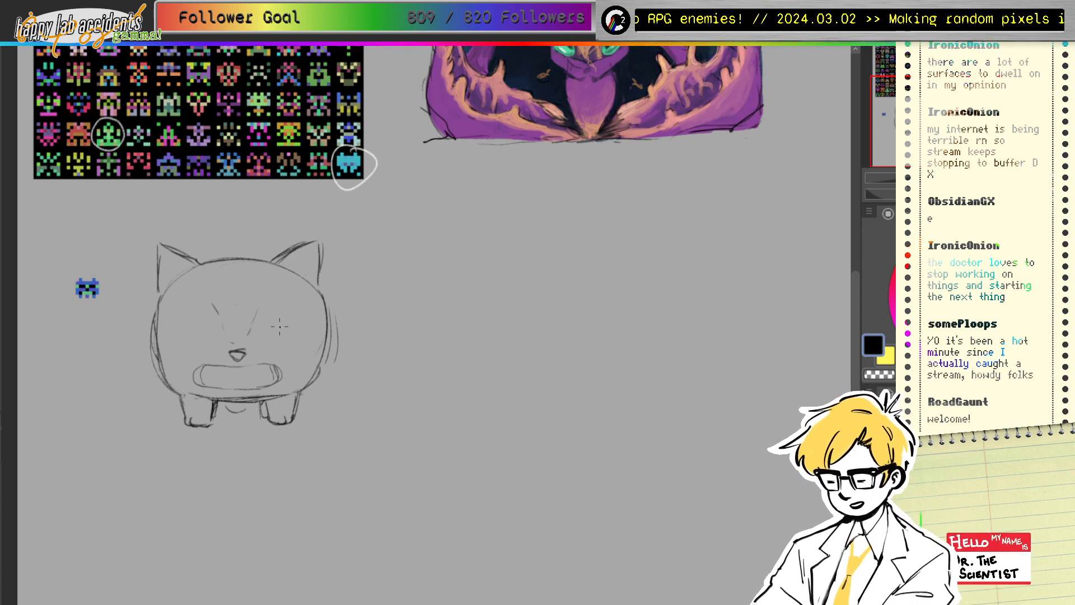
{"action": "mouse_move", "coordinate": [256, 320]}
{"action": "left_mouse_down"}
{"action": "mouse_move", "coordinate": [303, 315]}
{"action": "mouse_move", "coordinate": [309, 326]}
{"action": "mouse_move", "coordinate": [280, 312]}
{"action": "mouse_move", "coordinate": [257, 323]}
{"action": "mouse_move", "coordinate": [286, 313]}
{"action": "mouse_move", "coordinate": [303, 325]}
{"action": "mouse_move", "coordinate": [259, 334]}
{"action": "mouse_move", "coordinate": [286, 342]}
{"action": "mouse_move", "coordinate": [298, 330]}
{"action": "mouse_move", "coordinate": [284, 341]}
{"action": "mouse_move", "coordinate": [287, 326]}
{"action": "mouse_move", "coordinate": [269, 316]}
{"action": "mouse_move", "coordinate": [266, 333]}
{"action": "mouse_move", "coordinate": [279, 316]}
{"action": "mouse_move", "coordinate": [268, 338]}
{"action": "left_mouse_up"}
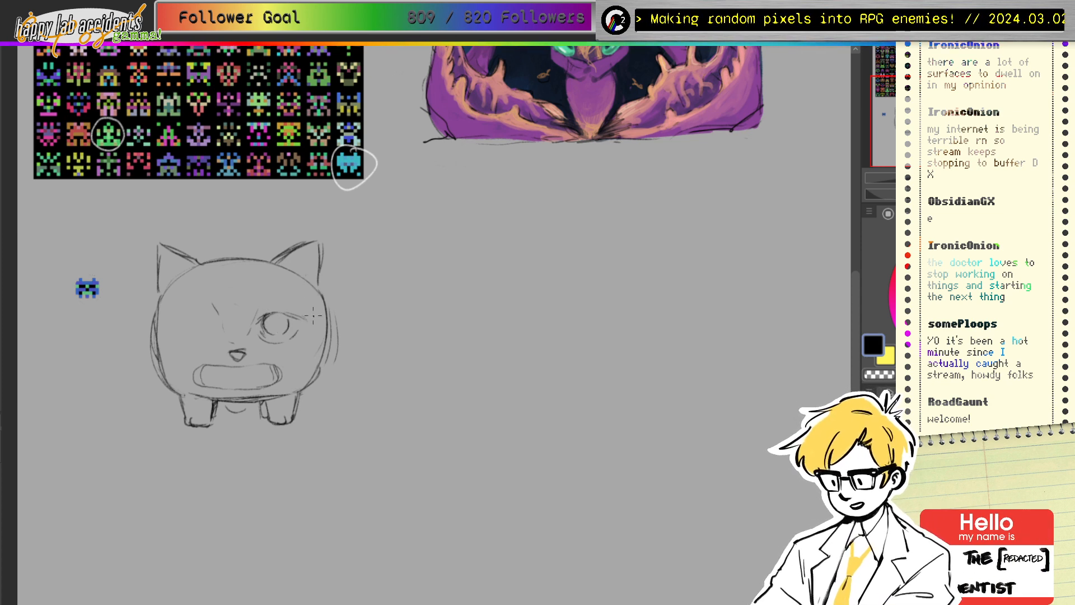
{"action": "mouse_move", "coordinate": [268, 313]}
{"action": "left_mouse_down"}
{"action": "mouse_move", "coordinate": [259, 322]}
{"action": "mouse_move", "coordinate": [292, 315]}
{"action": "mouse_move", "coordinate": [298, 334]}
{"action": "left_mouse_up"}
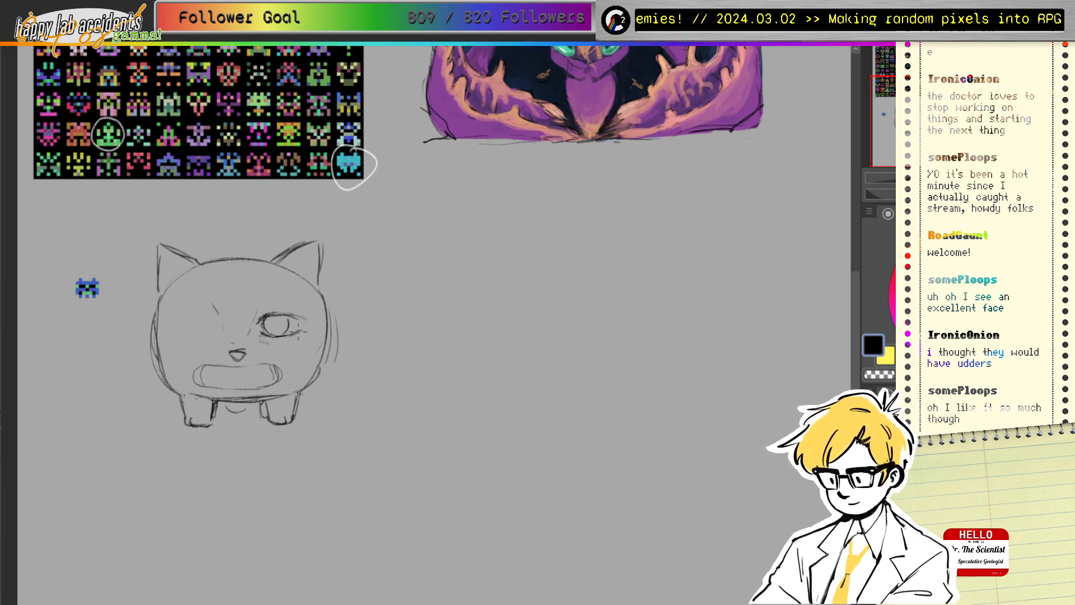
{"action": "left_click_drag", "start_coordinate": [300, 317], "coordinate": [289, 334]}
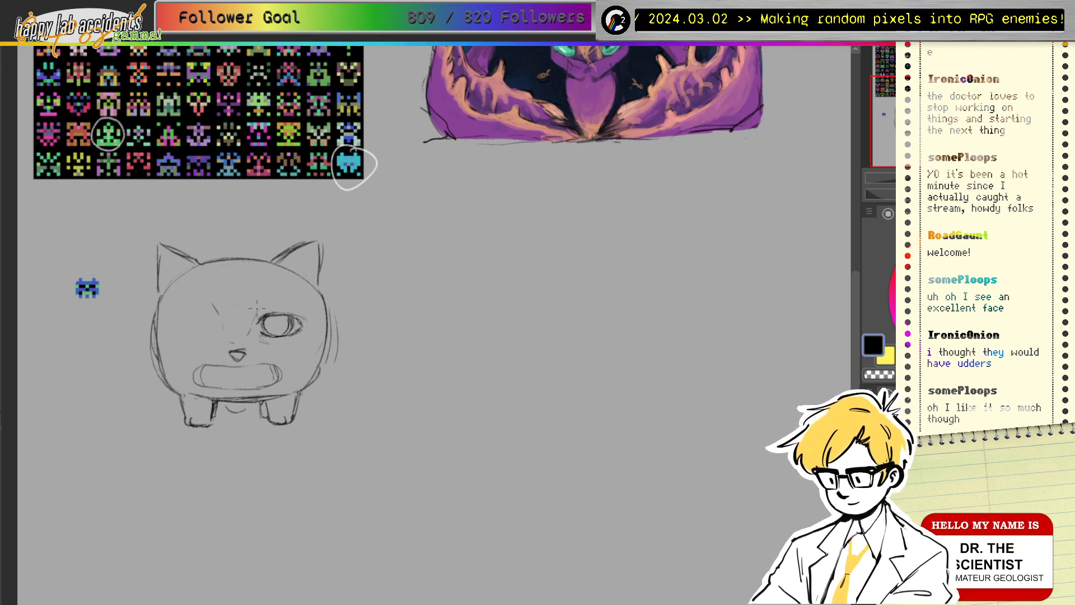
{"action": "mouse_move", "coordinate": [215, 325]}
{"action": "left_mouse_down"}
{"action": "mouse_move", "coordinate": [172, 324]}
{"action": "mouse_move", "coordinate": [213, 321]}
{"action": "mouse_move", "coordinate": [216, 322]}
{"action": "left_mouse_up"}
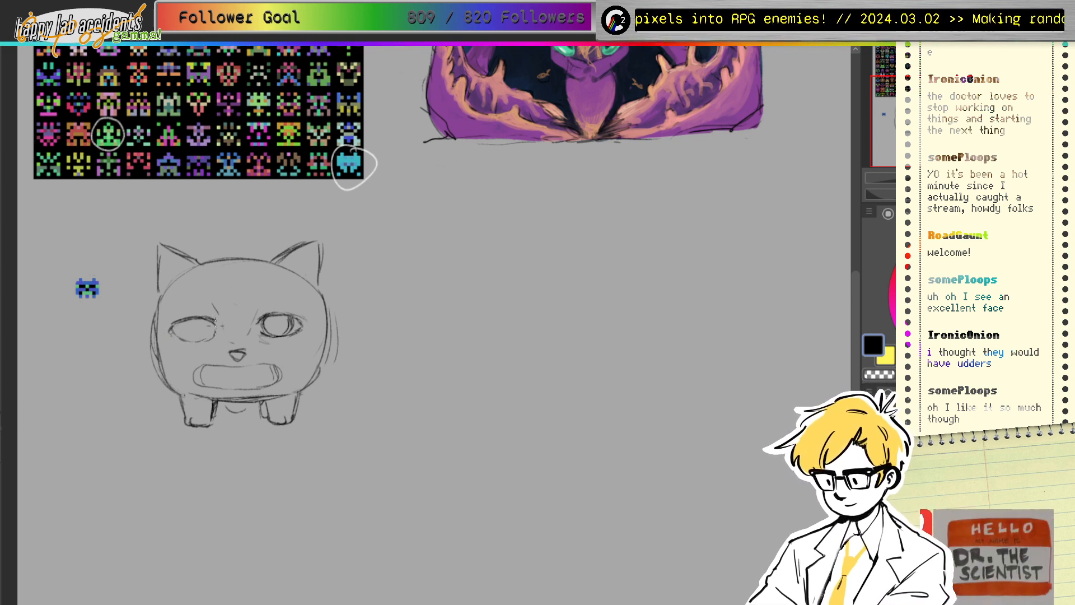
{"action": "mouse_move", "coordinate": [190, 319]}
{"action": "left_mouse_down"}
{"action": "mouse_move", "coordinate": [179, 331]}
{"action": "mouse_move", "coordinate": [195, 329]}
{"action": "left_mouse_up"}
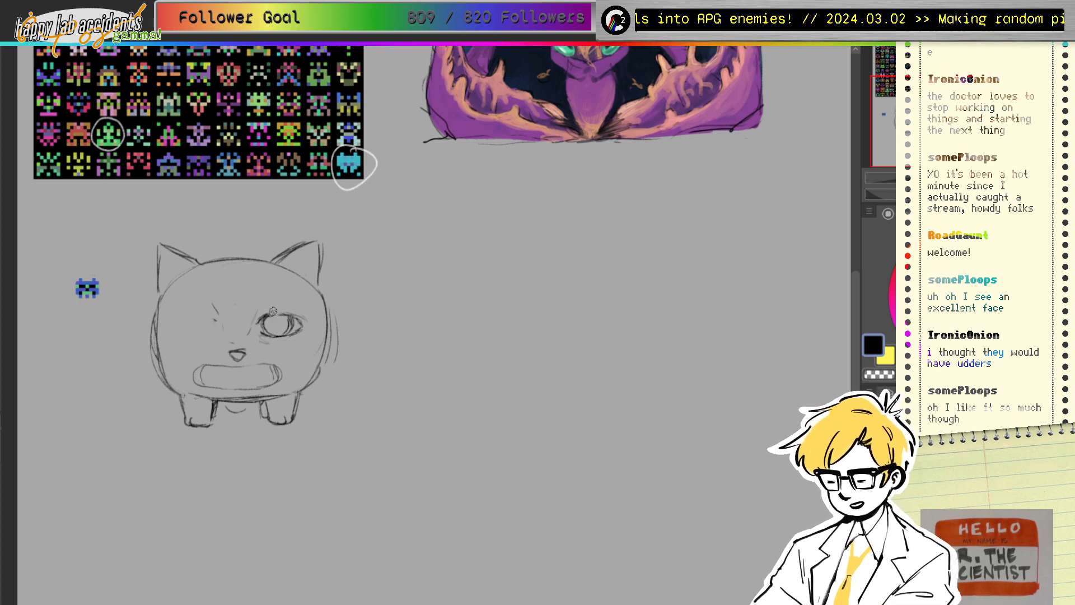
{"action": "mouse_move", "coordinate": [274, 311]}
{"action": "left_mouse_down"}
{"action": "mouse_move", "coordinate": [277, 333]}
{"action": "mouse_move", "coordinate": [299, 330]}
{"action": "left_mouse_up"}
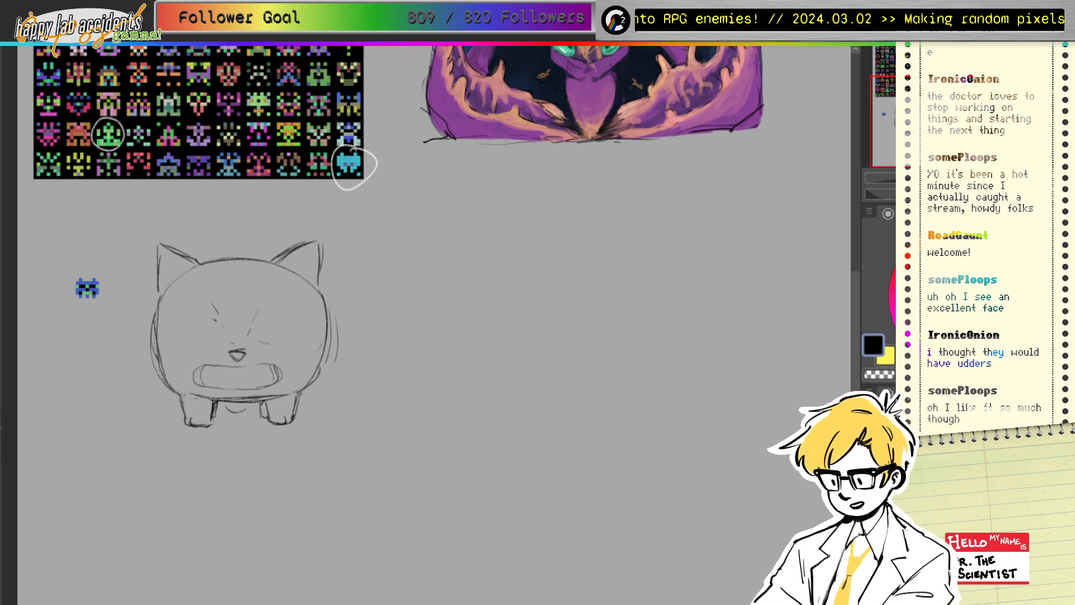
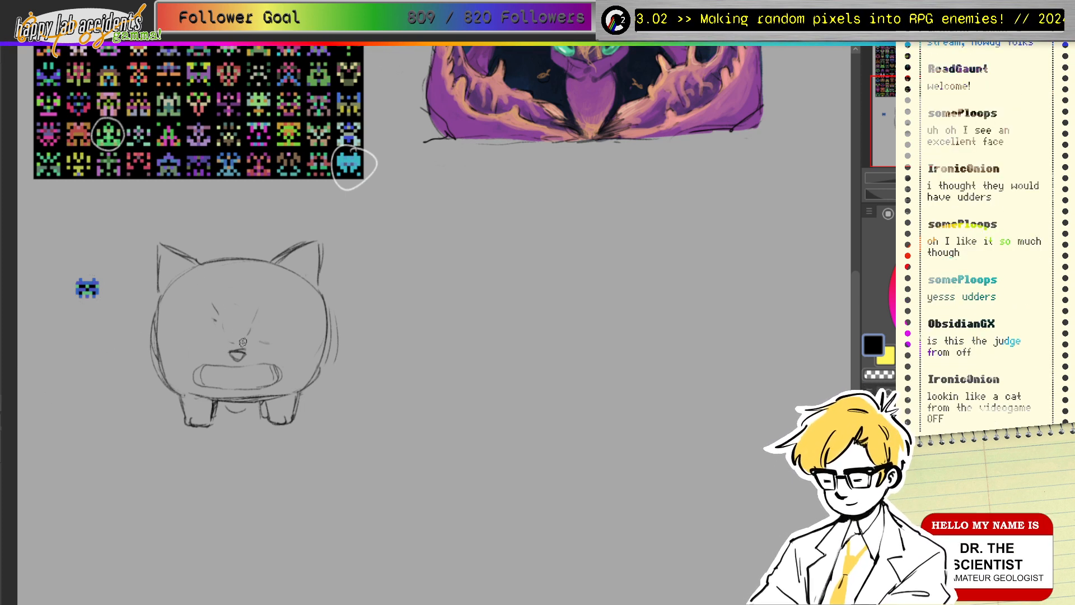
Step: Drag a vertical symmetry ruler down the face centre, undoing a misplaced tilted trial line first
{"action": "left_click_drag", "start_coordinate": [238, 339], "coordinate": [235, 439]}
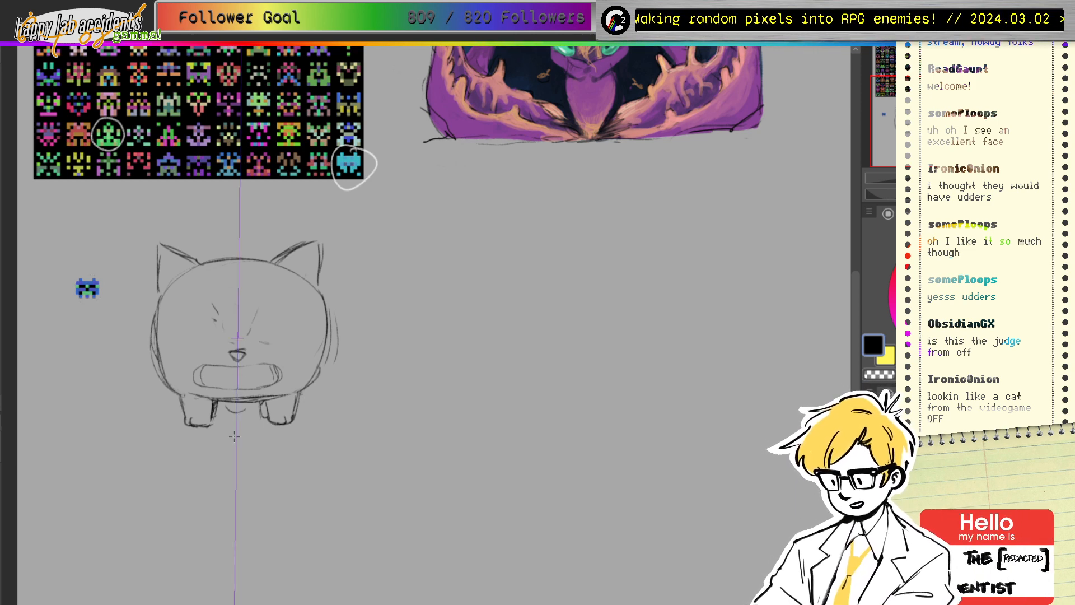
{"action": "left_click_drag", "start_coordinate": [240, 339], "coordinate": [348, 324]}
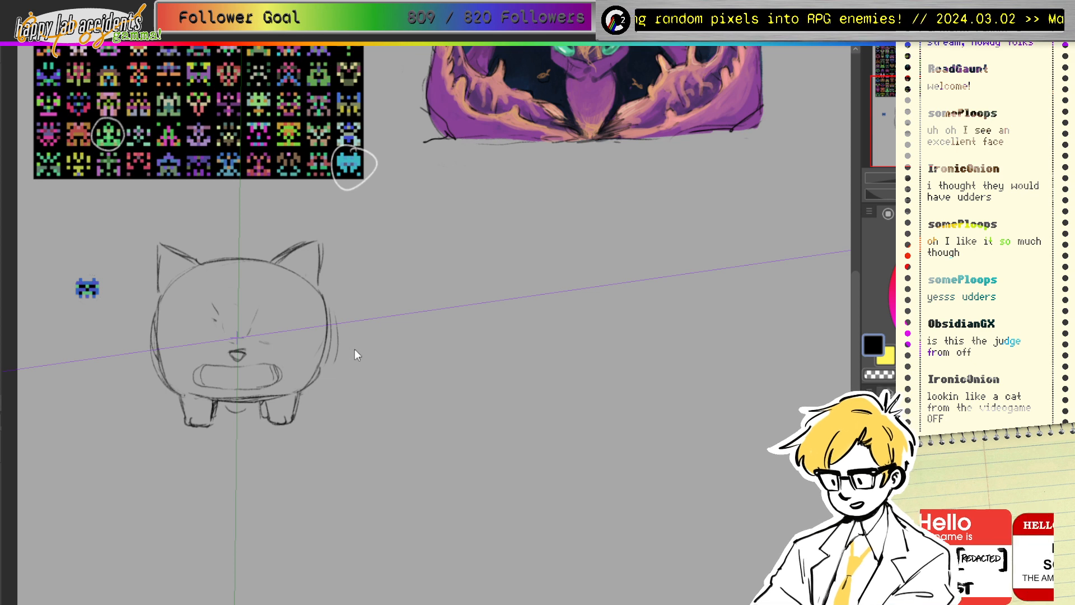
{"action": "key", "text": "ctrl+z"}
{"action": "key", "text": "ctrl+z"}
{"action": "left_click_drag", "start_coordinate": [233, 84], "coordinate": [241, 557]}
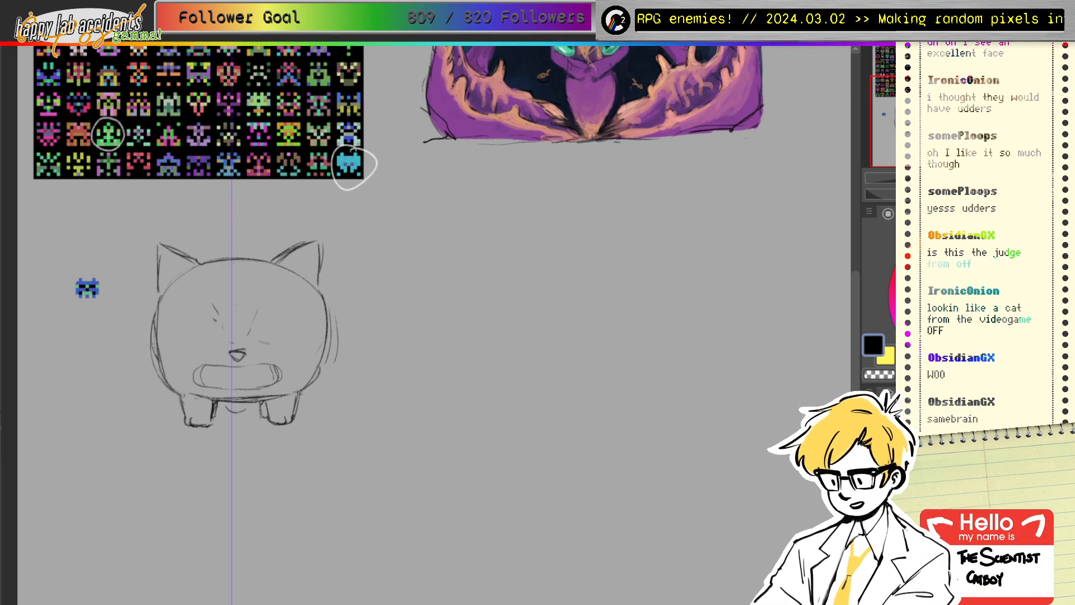
Step: Nudge the sketch slightly right, re-place the symmetry guide through the face centre, and return to black
{"action": "left_click", "coordinate": [237, 318], "text": "ctrl"}
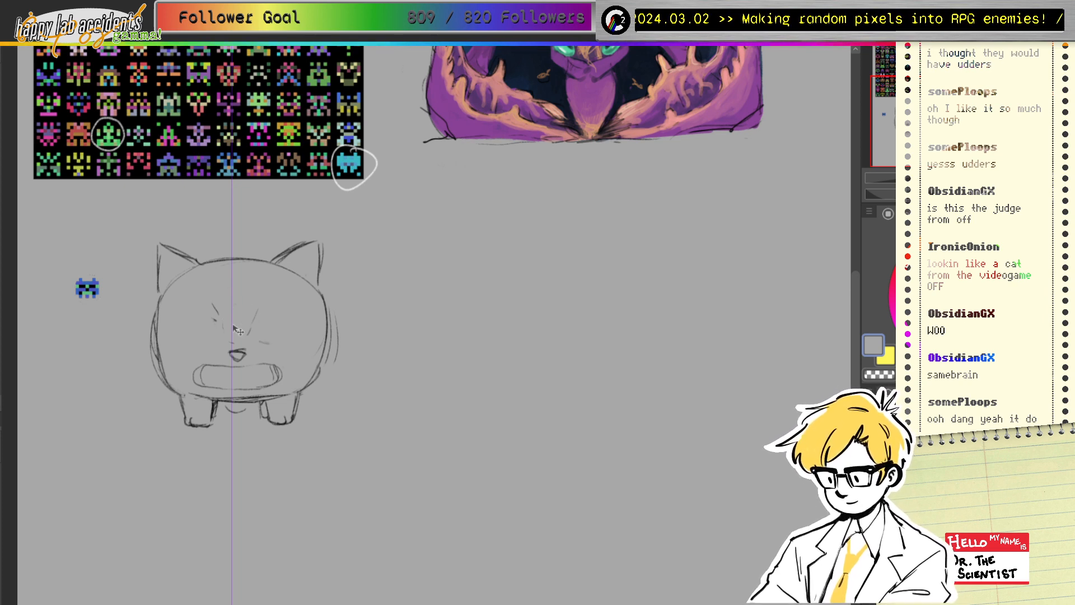
{"action": "left_click_drag", "start_coordinate": [235, 325], "coordinate": [240, 328]}
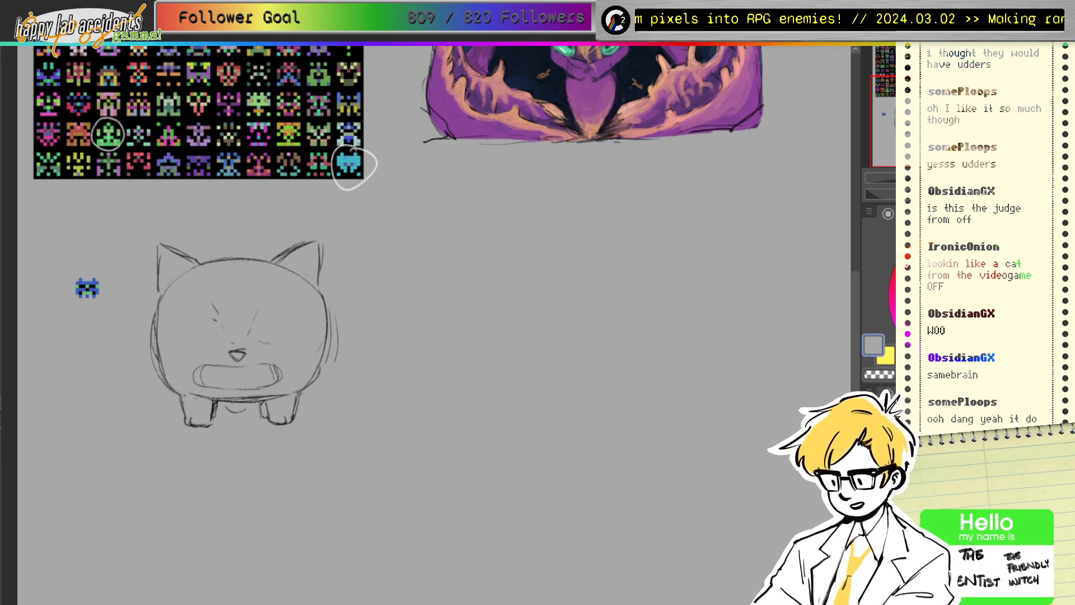
{"action": "left_click_drag", "start_coordinate": [238, 336], "coordinate": [240, 445]}
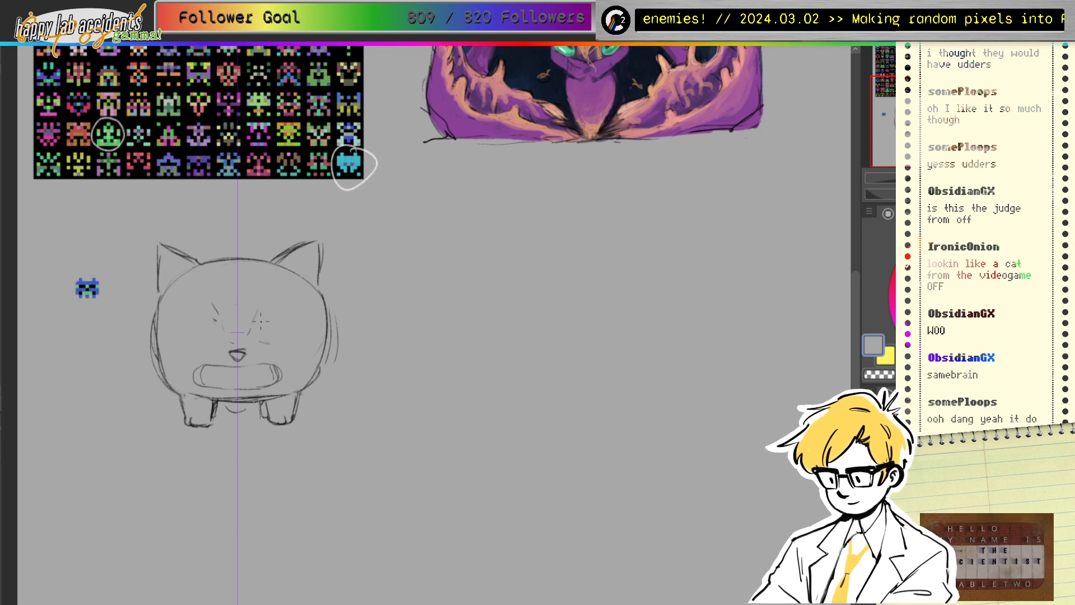
{"action": "left_click", "coordinate": [325, 315], "text": "alt"}
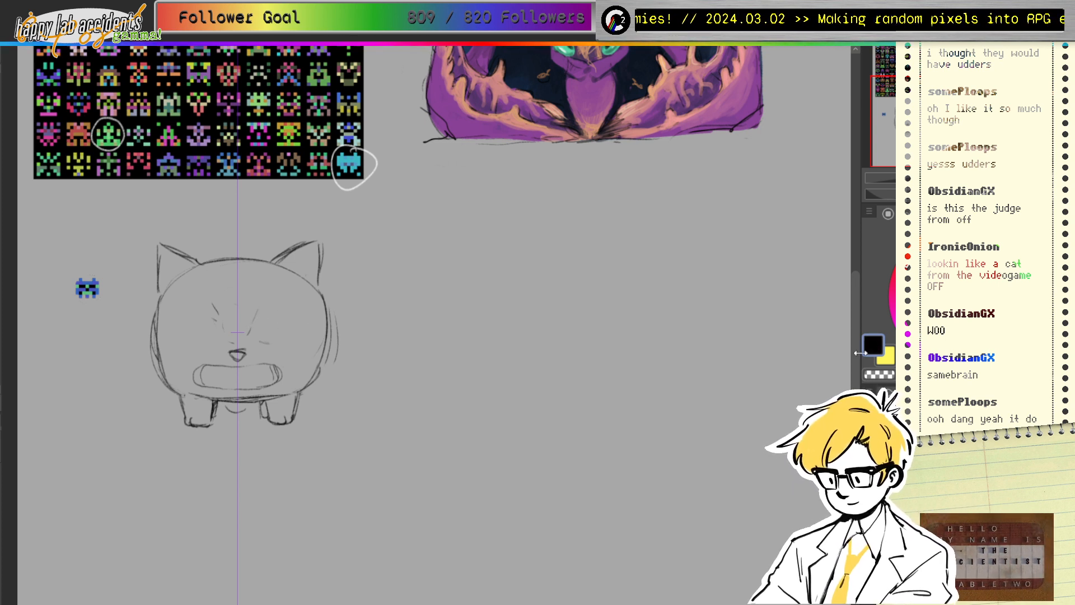
Step: Draw mirrored eyes with upper and lower lids, curved irises and darkened inner, outer and top edges
{"action": "mouse_move", "coordinate": [252, 330]}
{"action": "left_mouse_down"}
{"action": "mouse_move", "coordinate": [296, 316]}
{"action": "mouse_move", "coordinate": [263, 317]}
{"action": "mouse_move", "coordinate": [294, 315]}
{"action": "left_mouse_up"}
{"action": "left_click_drag", "start_coordinate": [261, 318], "coordinate": [312, 315]}
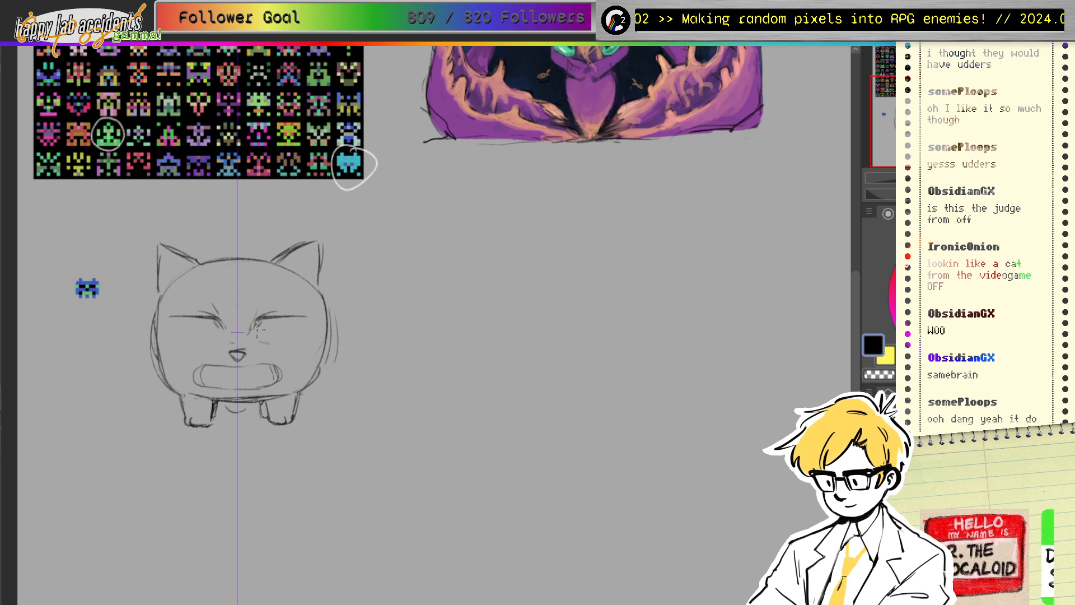
{"action": "left_click_drag", "start_coordinate": [257, 334], "coordinate": [308, 321]}
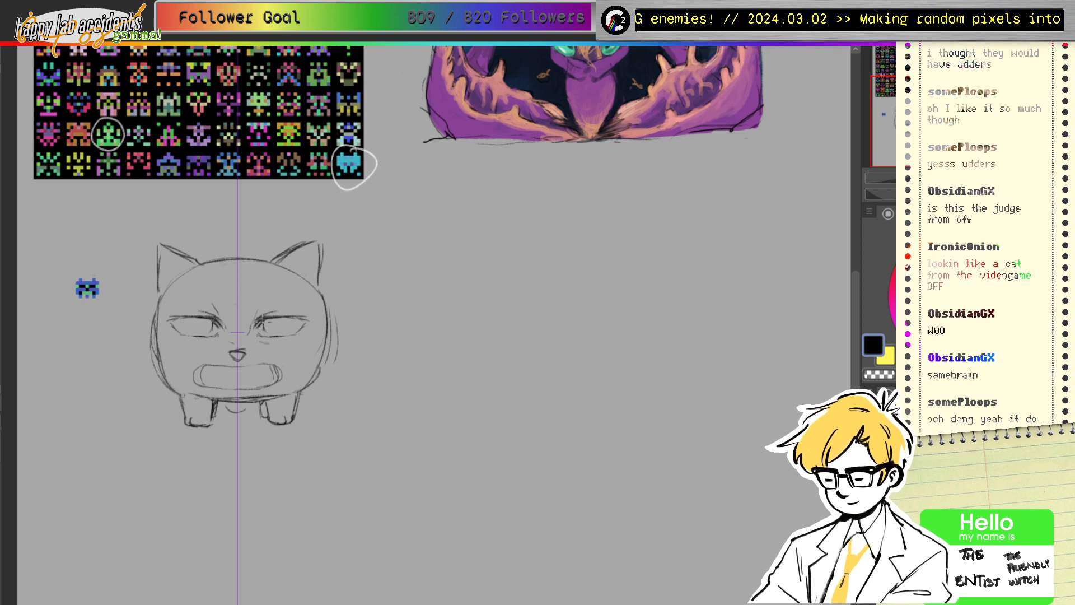
{"action": "mouse_move", "coordinate": [264, 320]}
{"action": "left_mouse_down"}
{"action": "mouse_move", "coordinate": [274, 336]}
{"action": "mouse_move", "coordinate": [292, 333]}
{"action": "left_mouse_up"}
{"action": "left_click_drag", "start_coordinate": [295, 319], "coordinate": [293, 335]}
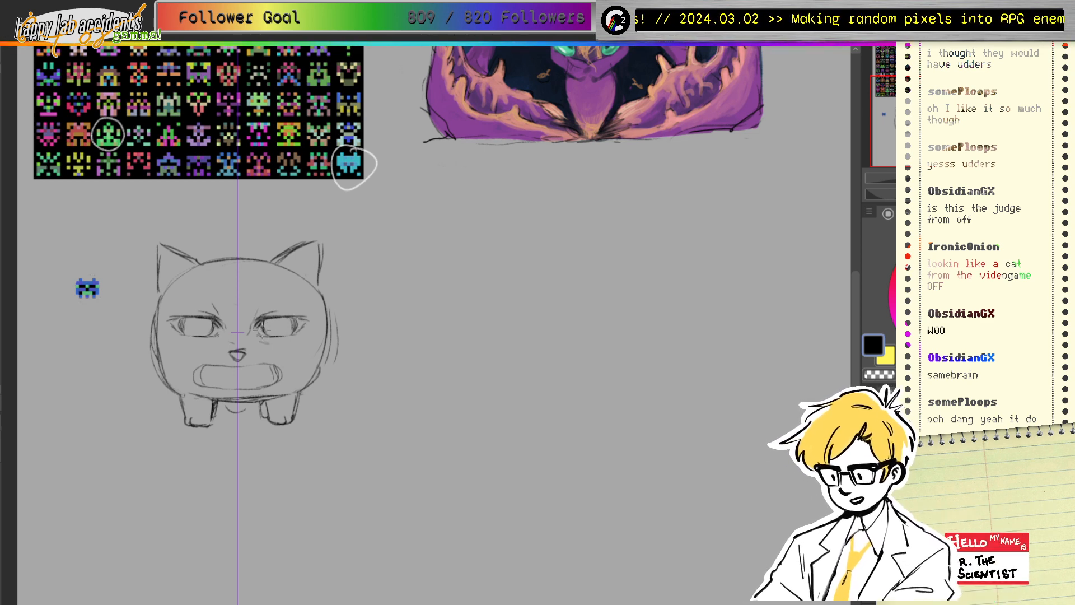
{"action": "left_click_drag", "start_coordinate": [298, 319], "coordinate": [293, 335]}
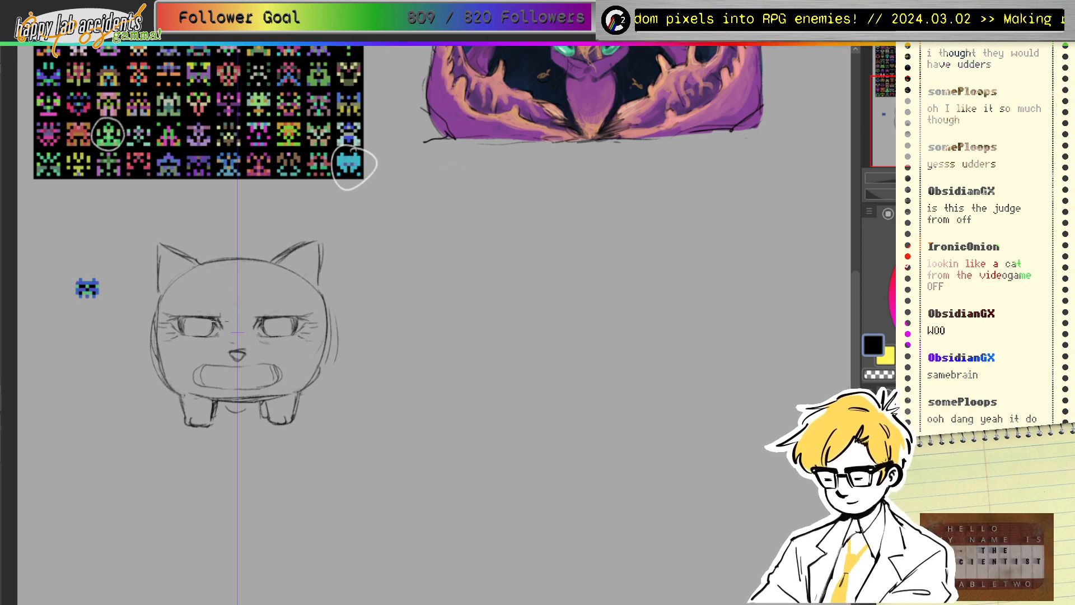
{"action": "mouse_move", "coordinate": [219, 319]}
{"action": "left_mouse_down"}
{"action": "mouse_move", "coordinate": [250, 318]}
{"action": "mouse_move", "coordinate": [264, 340]}
{"action": "mouse_move", "coordinate": [283, 333]}
{"action": "mouse_move", "coordinate": [264, 314]}
{"action": "mouse_move", "coordinate": [276, 334]}
{"action": "mouse_move", "coordinate": [292, 319]}
{"action": "mouse_move", "coordinate": [276, 326]}
{"action": "mouse_move", "coordinate": [267, 313]}
{"action": "mouse_move", "coordinate": [268, 325]}
{"action": "mouse_move", "coordinate": [286, 318]}
{"action": "mouse_move", "coordinate": [295, 327]}
{"action": "mouse_move", "coordinate": [289, 340]}
{"action": "mouse_move", "coordinate": [265, 318]}
{"action": "mouse_move", "coordinate": [274, 313]}
{"action": "mouse_move", "coordinate": [277, 339]}
{"action": "left_mouse_up"}
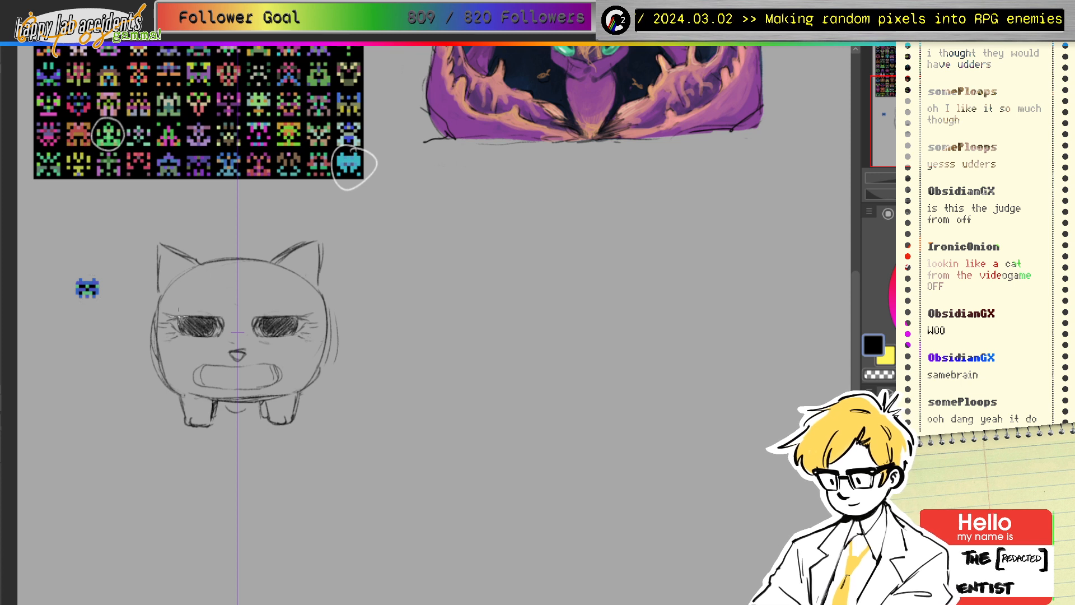
{"action": "mouse_move", "coordinate": [198, 316]}
{"action": "left_mouse_down"}
{"action": "mouse_move", "coordinate": [185, 309]}
{"action": "mouse_move", "coordinate": [209, 309]}
{"action": "left_mouse_up"}
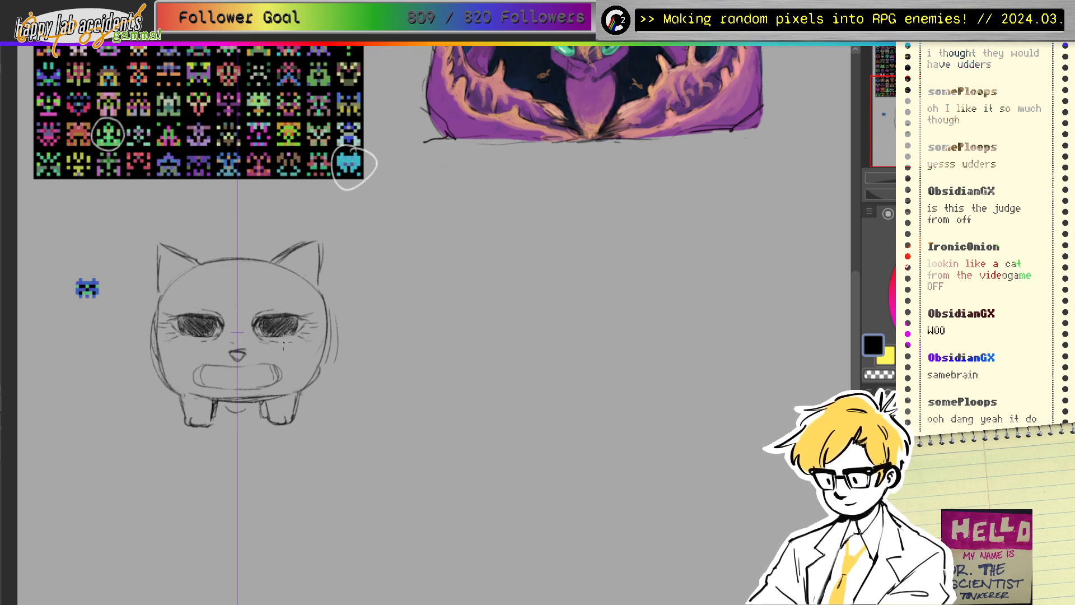
Step: Erase the rectangular mouth and draw a wide grin with teeth, undoing the extra tooth lines
{"action": "left_click", "coordinate": [209, 373], "text": "alt"}
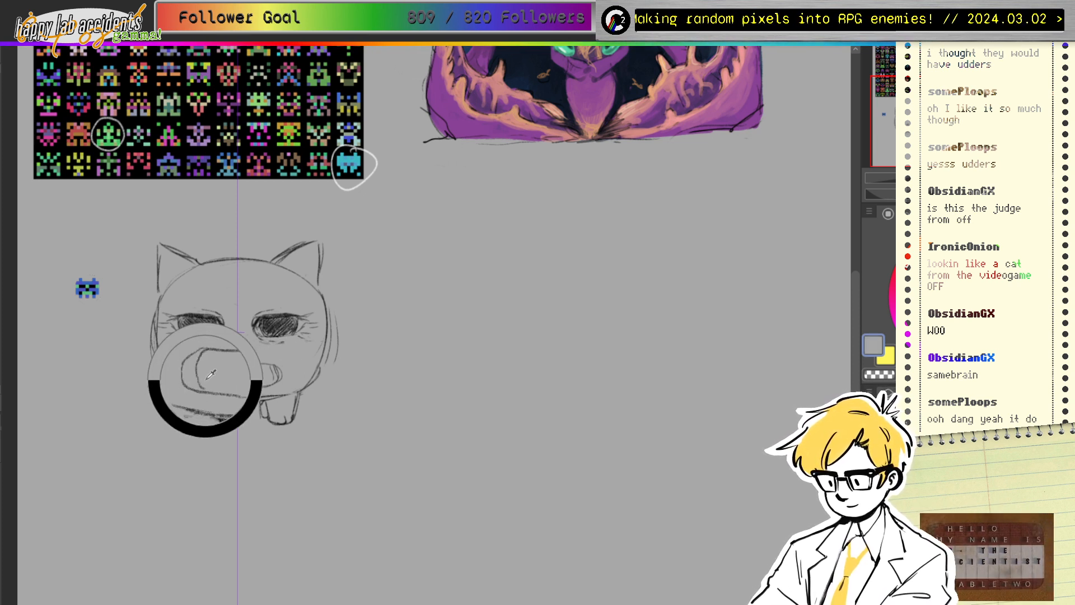
{"action": "left_click_drag", "start_coordinate": [927, 339], "coordinate": [866, 368]}
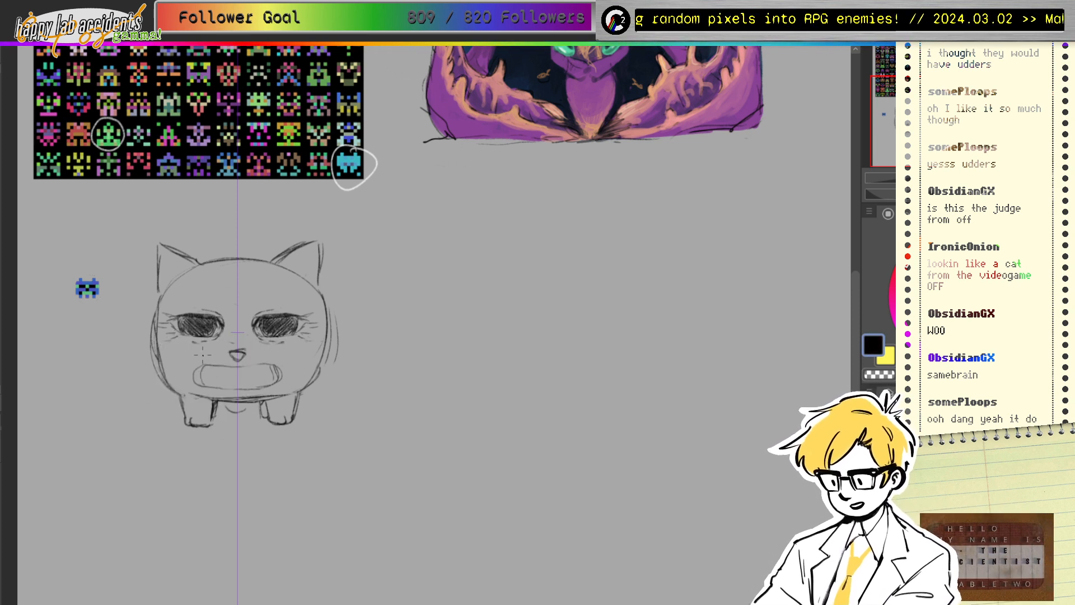
{"action": "key", "text": "e"}
{"action": "mouse_move", "coordinate": [203, 366]}
{"action": "left_mouse_down"}
{"action": "mouse_move", "coordinate": [249, 381]}
{"action": "mouse_move", "coordinate": [257, 364]}
{"action": "mouse_move", "coordinate": [280, 360]}
{"action": "mouse_move", "coordinate": [276, 385]}
{"action": "mouse_move", "coordinate": [251, 387]}
{"action": "mouse_move", "coordinate": [288, 369]}
{"action": "mouse_move", "coordinate": [263, 385]}
{"action": "left_mouse_up"}
{"action": "mouse_move", "coordinate": [255, 362]}
{"action": "left_mouse_down"}
{"action": "mouse_move", "coordinate": [255, 386]}
{"action": "mouse_move", "coordinate": [235, 386]}
{"action": "mouse_move", "coordinate": [270, 375]}
{"action": "left_mouse_up"}
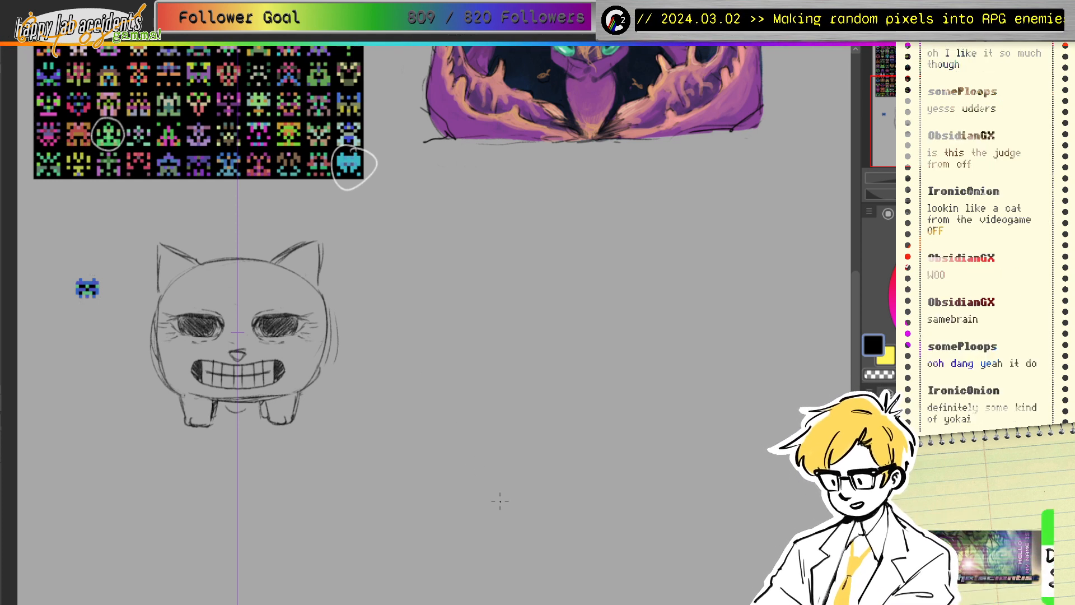
{"action": "key", "text": "ctrl+z"}
{"action": "key", "text": "ctrl+z"}
{"action": "key", "text": "ctrl+z"}
{"action": "key", "text": "ctrl+z"}
{"action": "key", "text": "ctrl+z"}
{"action": "key", "text": "ctrl+z"}
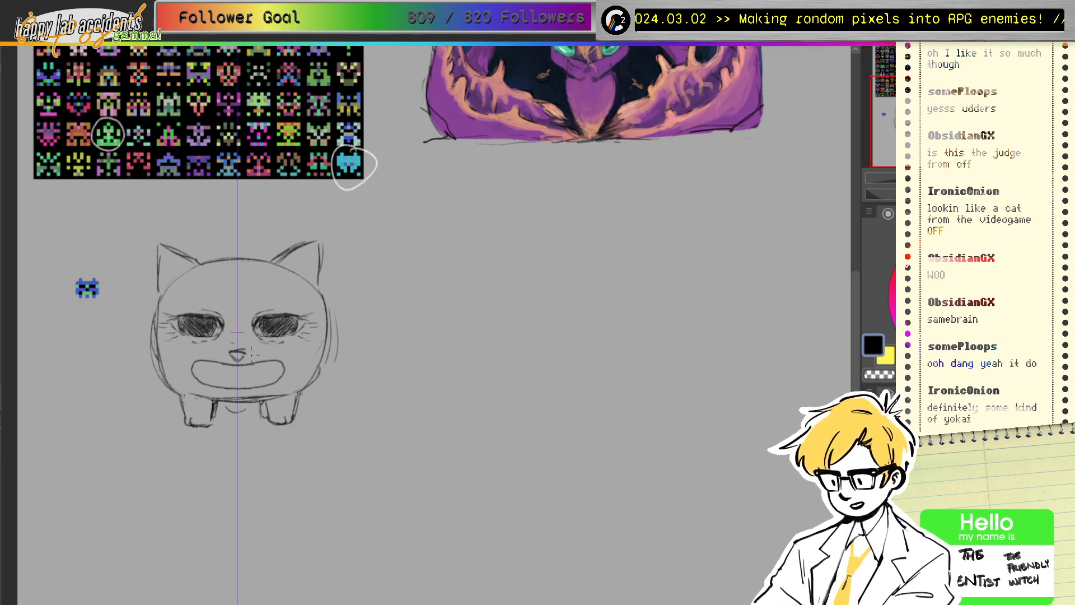
Step: Fill the nose dark, sketch forehead furrows and nose-bridge lines, and thicken and shade the mouth corners
{"action": "left_click_drag", "start_coordinate": [232, 352], "coordinate": [242, 357]}
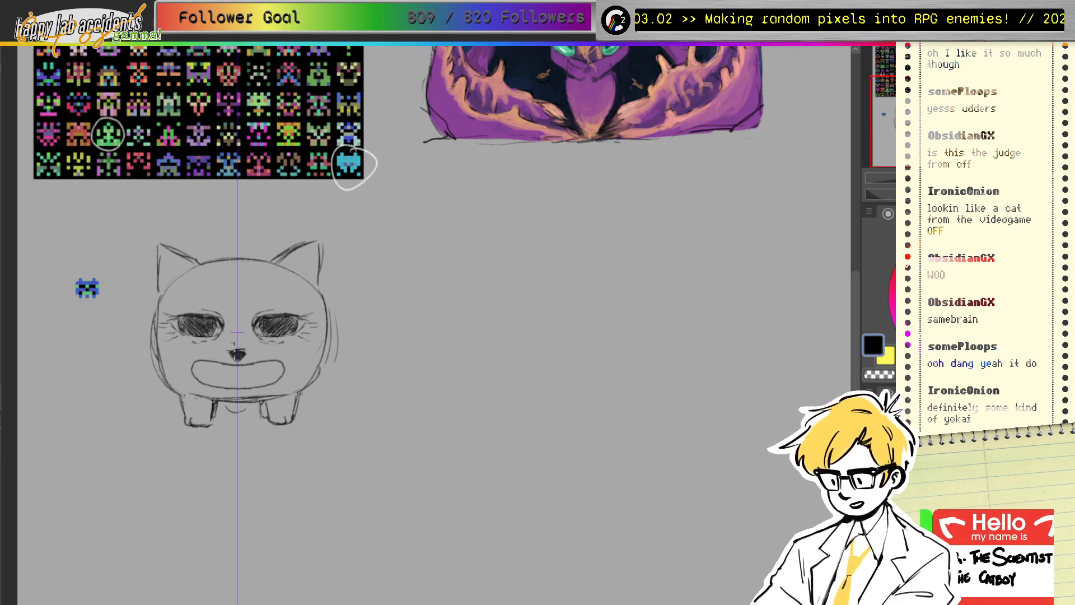
{"action": "mouse_move", "coordinate": [207, 272]}
{"action": "left_mouse_down"}
{"action": "mouse_move", "coordinate": [218, 308]}
{"action": "mouse_move", "coordinate": [210, 295]}
{"action": "left_mouse_up"}
{"action": "left_click_drag", "start_coordinate": [276, 274], "coordinate": [232, 343]}
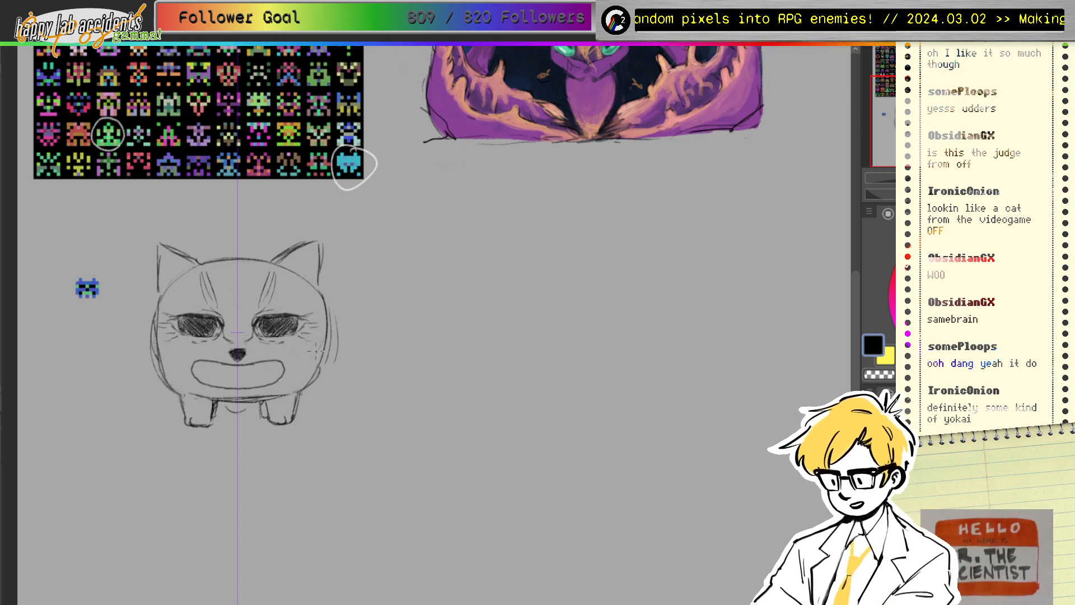
{"action": "mouse_move", "coordinate": [203, 357]}
{"action": "left_mouse_down"}
{"action": "mouse_move", "coordinate": [189, 373]}
{"action": "mouse_move", "coordinate": [194, 364]}
{"action": "left_mouse_up"}
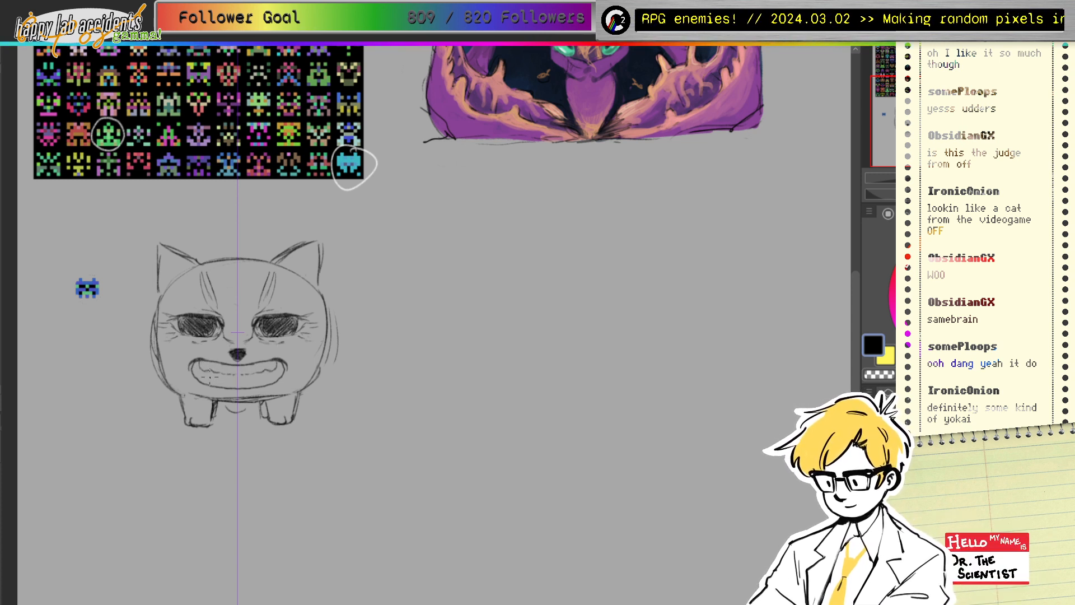
{"action": "left_click_drag", "start_coordinate": [196, 379], "coordinate": [212, 371]}
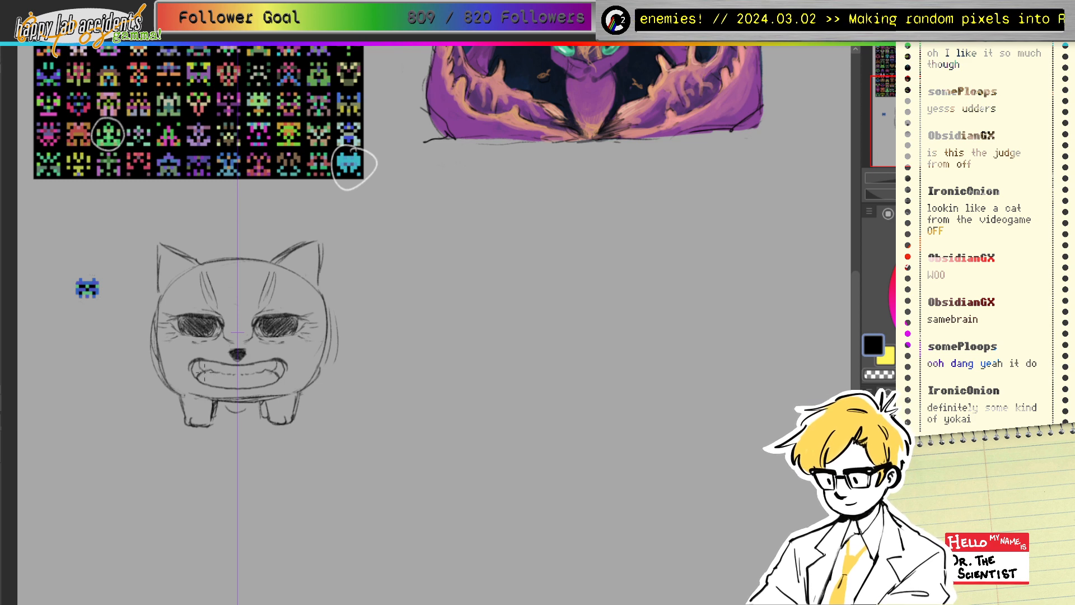
{"action": "mouse_move", "coordinate": [196, 361]}
{"action": "left_mouse_down"}
{"action": "mouse_move", "coordinate": [200, 372]}
{"action": "mouse_move", "coordinate": [188, 374]}
{"action": "mouse_move", "coordinate": [194, 364]}
{"action": "left_mouse_up"}
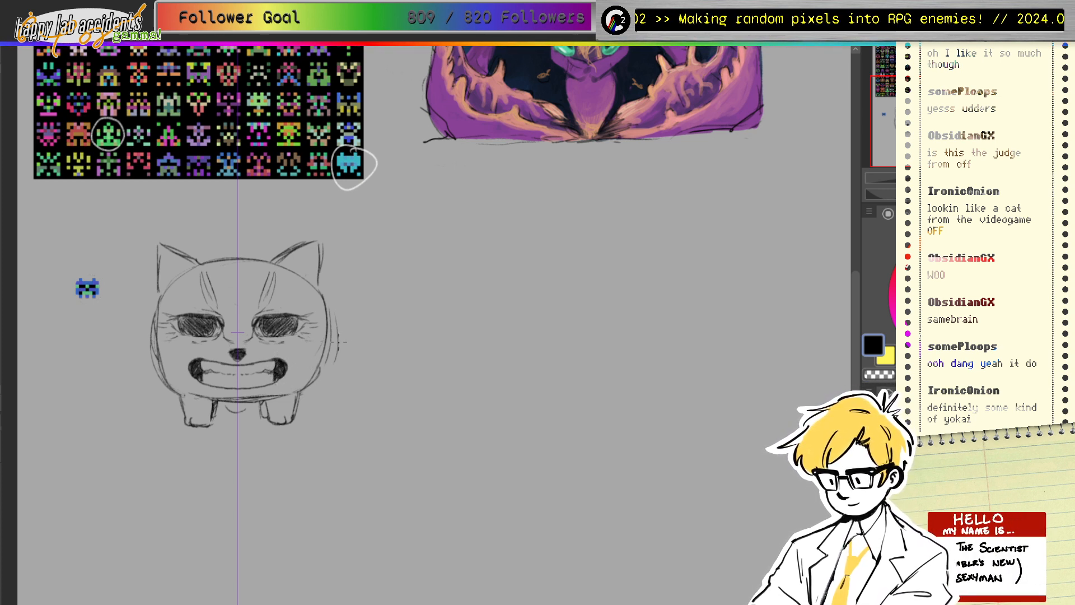
Step: Erase the lower body outline and legs, undo the collar lines, and redraw the lower sides and legs
{"action": "key", "text": "e"}
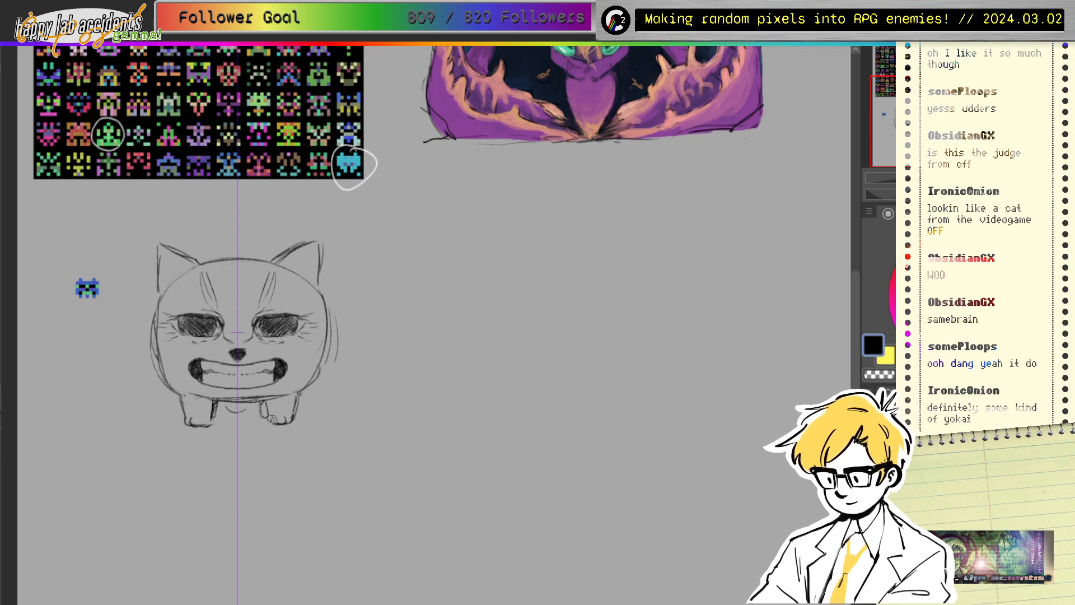
{"action": "mouse_move", "coordinate": [278, 396]}
{"action": "left_mouse_down"}
{"action": "mouse_move", "coordinate": [293, 398]}
{"action": "mouse_move", "coordinate": [278, 421]}
{"action": "mouse_move", "coordinate": [271, 409]}
{"action": "mouse_move", "coordinate": [230, 411]}
{"action": "mouse_move", "coordinate": [291, 397]}
{"action": "mouse_move", "coordinate": [256, 408]}
{"action": "mouse_move", "coordinate": [274, 425]}
{"action": "mouse_move", "coordinate": [238, 398]}
{"action": "left_mouse_up"}
{"action": "key", "text": "p"}
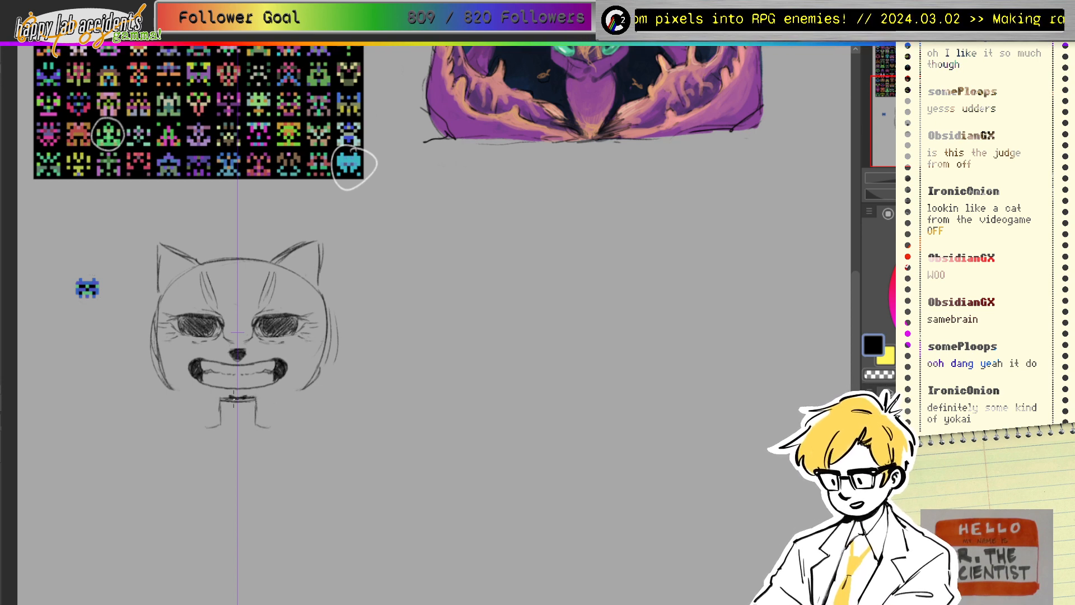
{"action": "key", "text": "ctrl+z"}
{"action": "key", "text": "ctrl+z"}
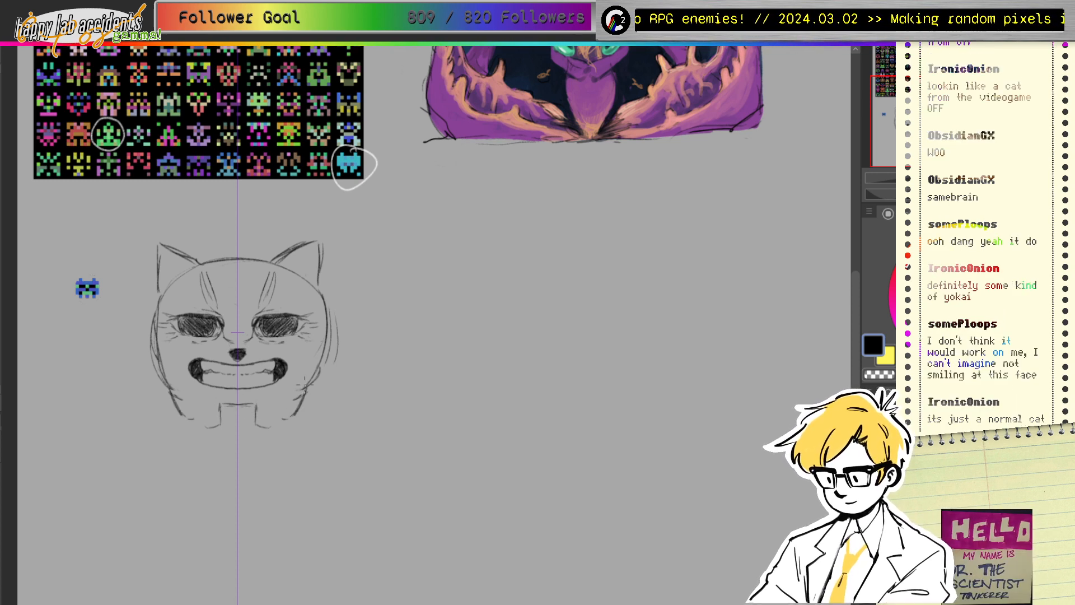
{"action": "left_click_drag", "start_coordinate": [311, 376], "coordinate": [287, 418]}
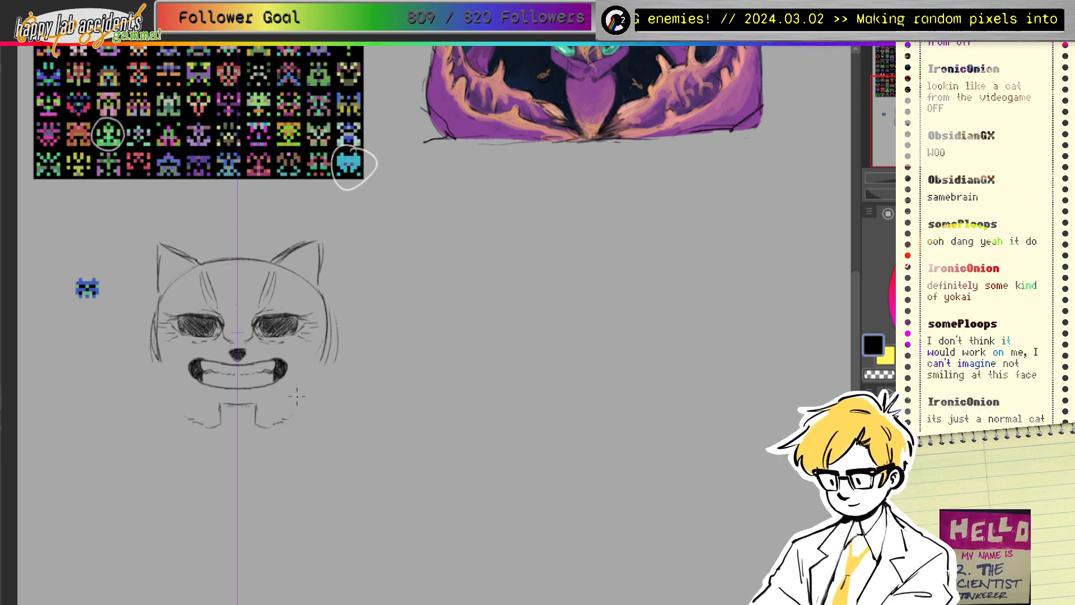
{"action": "mouse_move", "coordinate": [324, 365]}
{"action": "left_mouse_down"}
{"action": "mouse_move", "coordinate": [316, 398]}
{"action": "mouse_move", "coordinate": [289, 416]}
{"action": "mouse_move", "coordinate": [313, 411]}
{"action": "mouse_move", "coordinate": [264, 427]}
{"action": "mouse_move", "coordinate": [275, 428]}
{"action": "left_mouse_up"}
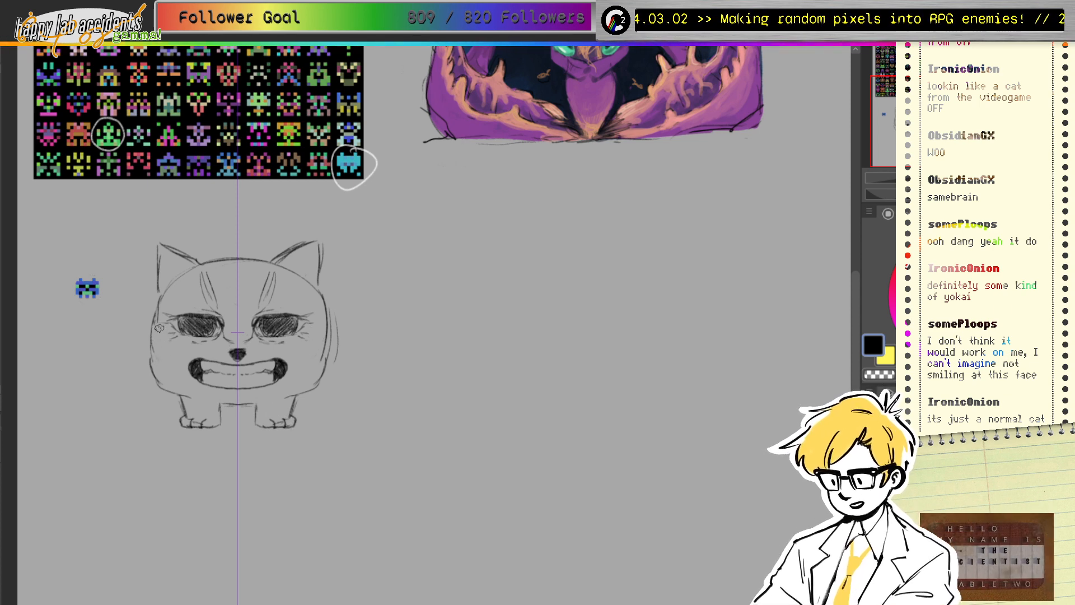
Step: Darken the cheeks, erase the old ears and head top, and draw mirrored pointed ears with strong outer edges
{"action": "left_click_drag", "start_coordinate": [158, 297], "coordinate": [152, 332]}
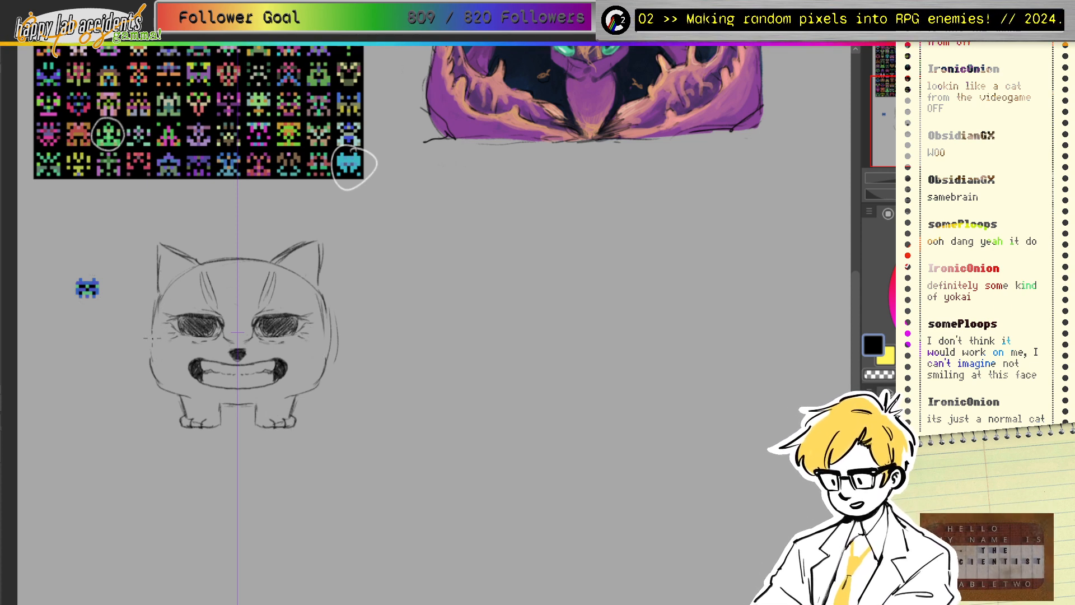
{"action": "left_click_drag", "start_coordinate": [317, 293], "coordinate": [279, 261]}
{"action": "key", "text": "e"}
{"action": "mouse_move", "coordinate": [164, 243]}
{"action": "left_mouse_down"}
{"action": "mouse_move", "coordinate": [162, 264]}
{"action": "mouse_move", "coordinate": [231, 255]}
{"action": "left_mouse_up"}
{"action": "key", "text": "p"}
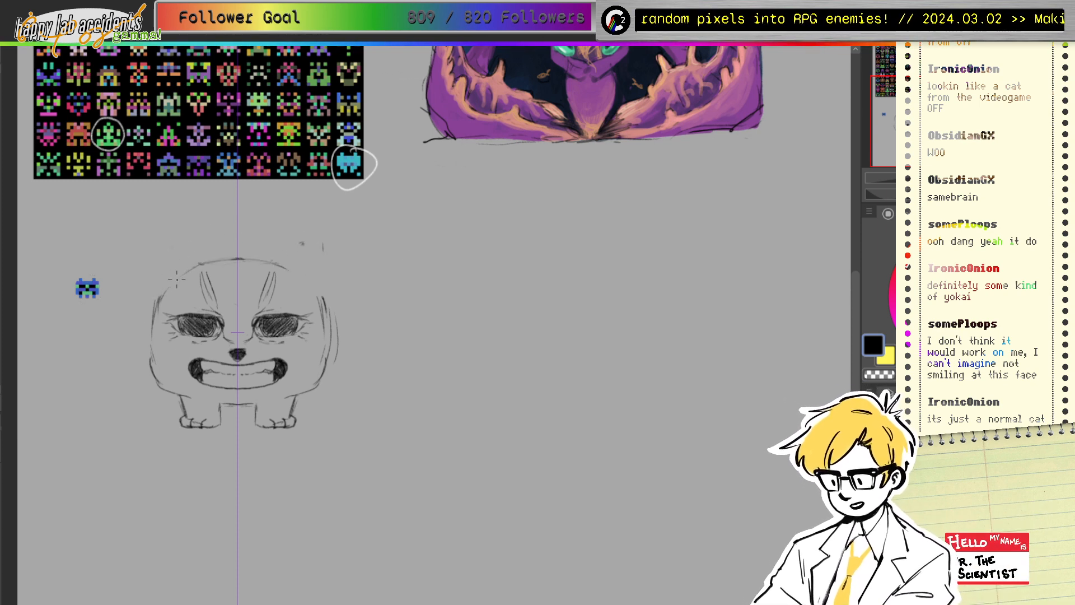
{"action": "mouse_move", "coordinate": [176, 279]}
{"action": "left_mouse_down"}
{"action": "mouse_move", "coordinate": [193, 239]}
{"action": "mouse_move", "coordinate": [222, 242]}
{"action": "mouse_move", "coordinate": [217, 263]}
{"action": "mouse_move", "coordinate": [213, 249]}
{"action": "mouse_move", "coordinate": [174, 279]}
{"action": "left_mouse_up"}
{"action": "left_click_drag", "start_coordinate": [195, 229], "coordinate": [177, 266]}
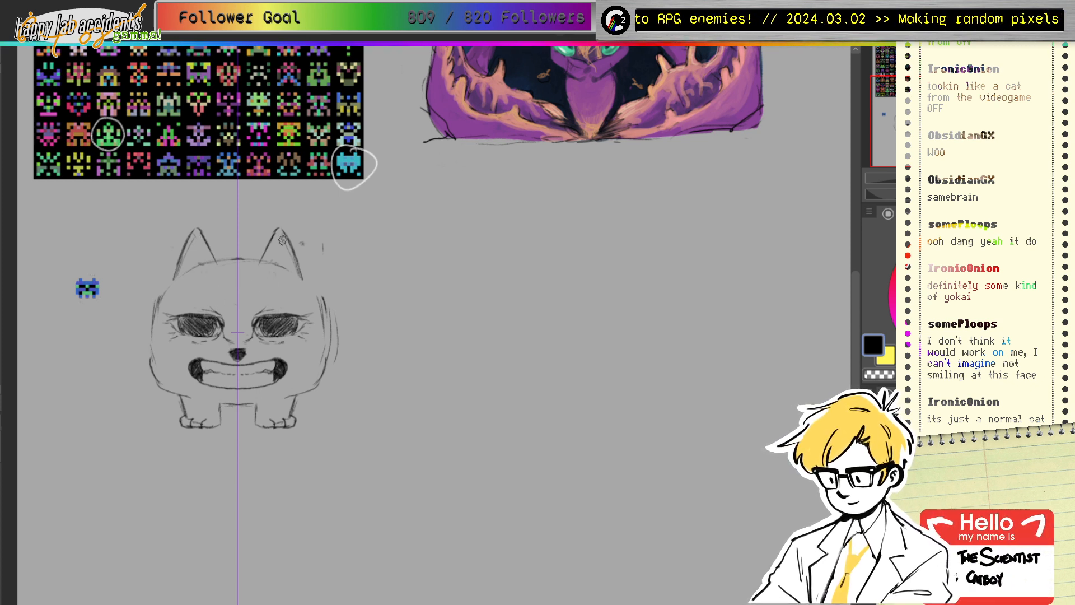
Step: Add a face-centre line toward the cheeks and hatch the eyes dark, deepening their lower and outer corners
{"action": "left_click_drag", "start_coordinate": [260, 306], "coordinate": [301, 295]}
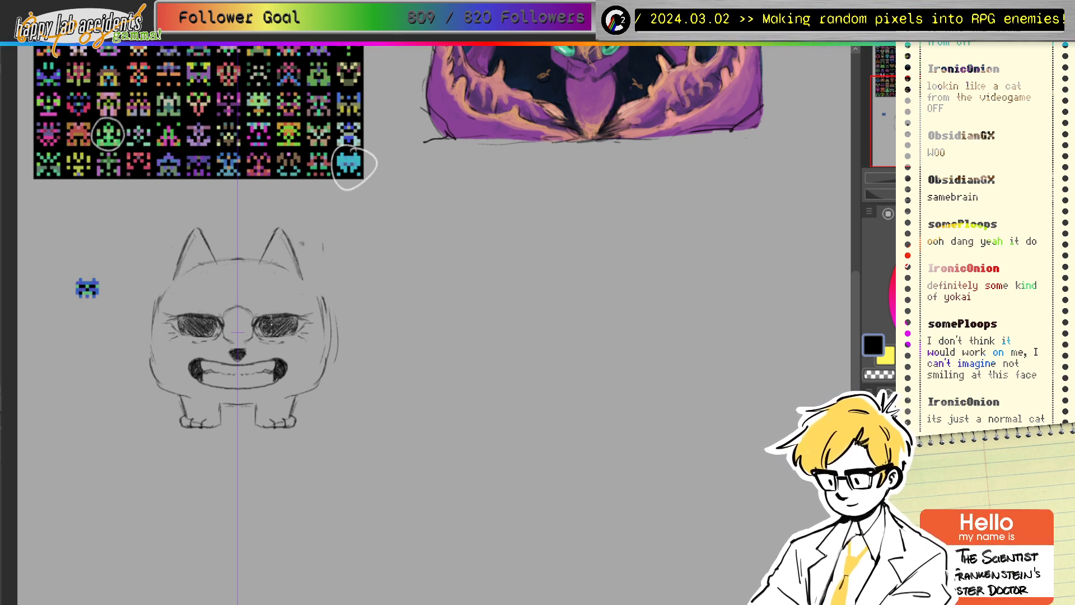
{"action": "mouse_move", "coordinate": [260, 311]}
{"action": "left_mouse_down"}
{"action": "mouse_move", "coordinate": [278, 312]}
{"action": "mouse_move", "coordinate": [280, 328]}
{"action": "mouse_move", "coordinate": [292, 321]}
{"action": "mouse_move", "coordinate": [274, 328]}
{"action": "mouse_move", "coordinate": [284, 317]}
{"action": "mouse_move", "coordinate": [296, 325]}
{"action": "mouse_move", "coordinate": [262, 334]}
{"action": "left_mouse_up"}
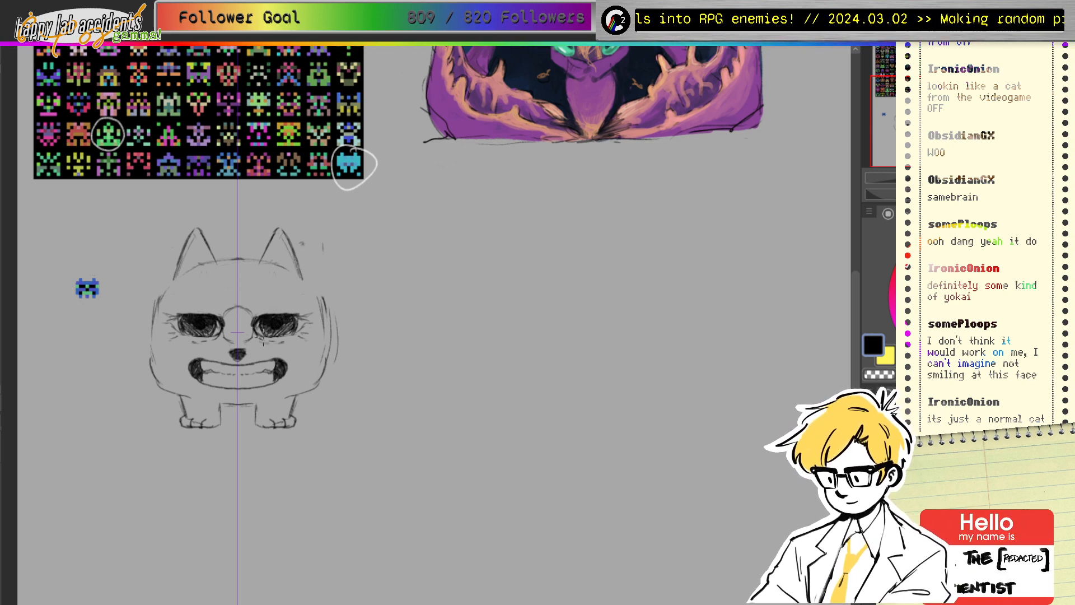
{"action": "left_click_drag", "start_coordinate": [286, 338], "coordinate": [298, 332]}
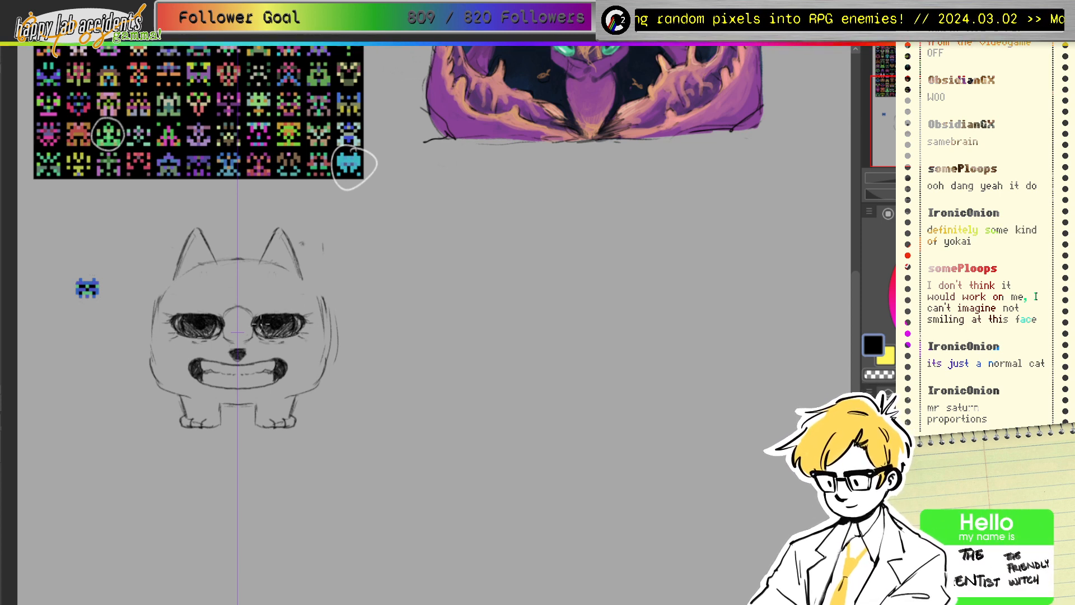
{"action": "mouse_move", "coordinate": [303, 314]}
{"action": "left_mouse_down"}
{"action": "mouse_move", "coordinate": [290, 325]}
{"action": "mouse_move", "coordinate": [300, 325]}
{"action": "left_mouse_up"}
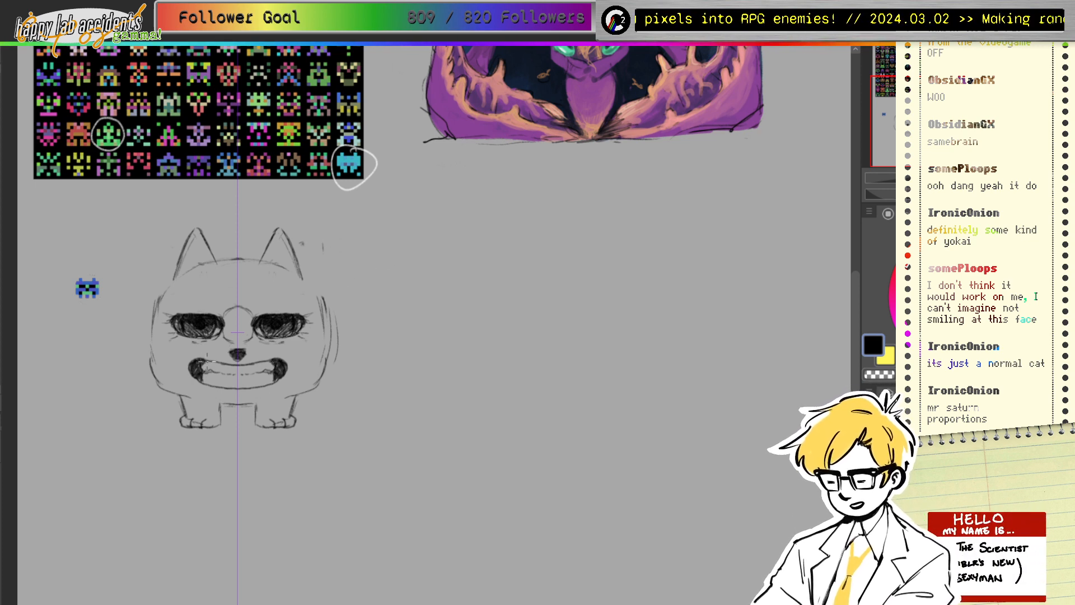
Step: Darken the mouth corner and lower lip, add inner-ear lines, and undo the tuft strokes beside the ears
{"action": "mouse_move", "coordinate": [204, 363]}
{"action": "left_mouse_down"}
{"action": "mouse_move", "coordinate": [261, 365]}
{"action": "mouse_move", "coordinate": [230, 386]}
{"action": "left_mouse_up"}
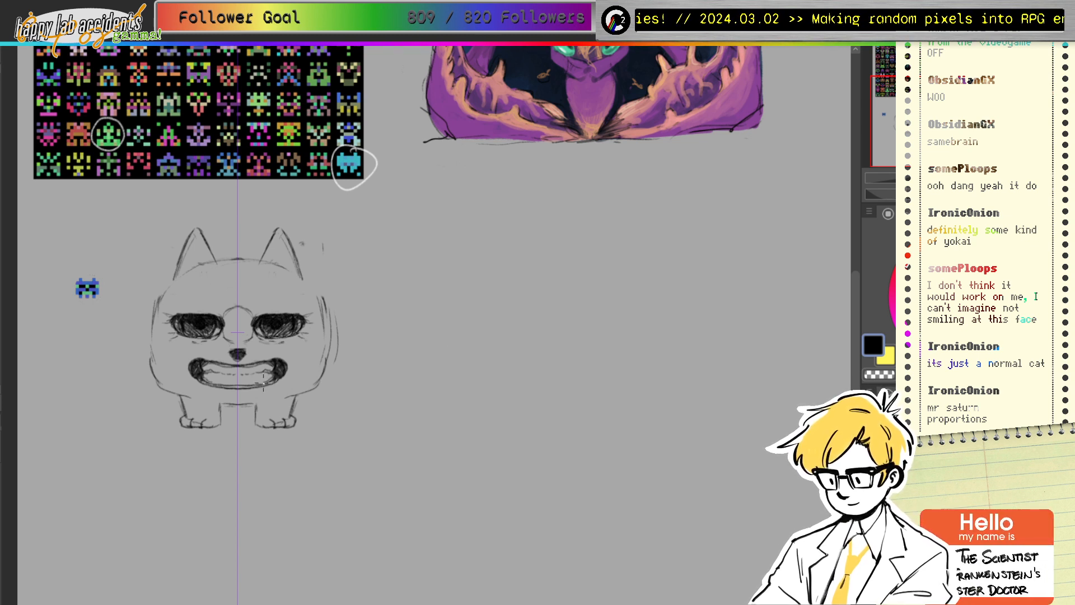
{"action": "left_click_drag", "start_coordinate": [241, 383], "coordinate": [252, 386]}
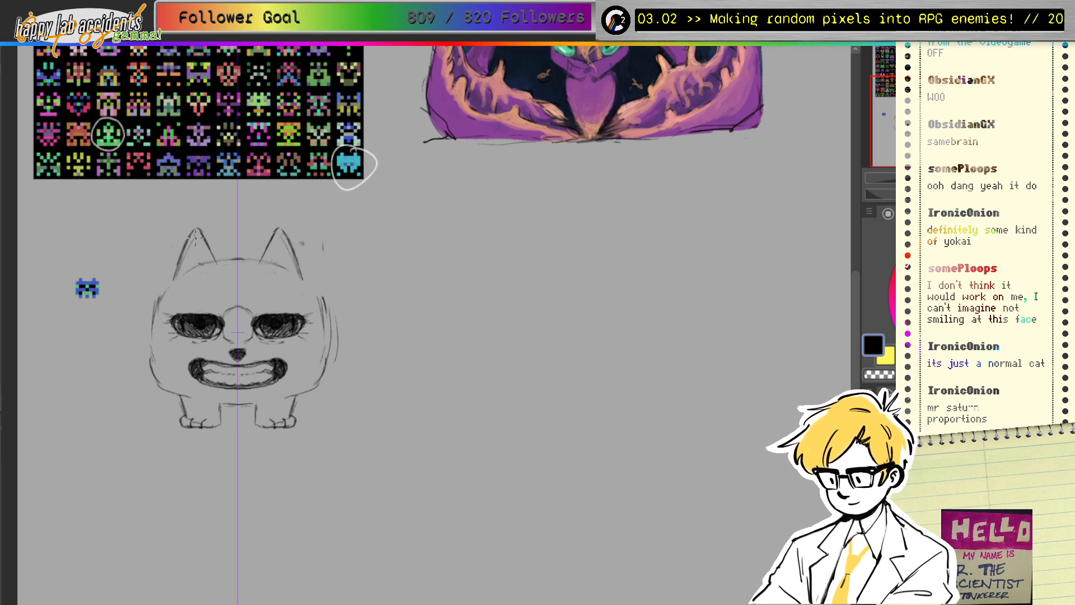
{"action": "left_click_drag", "start_coordinate": [197, 239], "coordinate": [203, 261]}
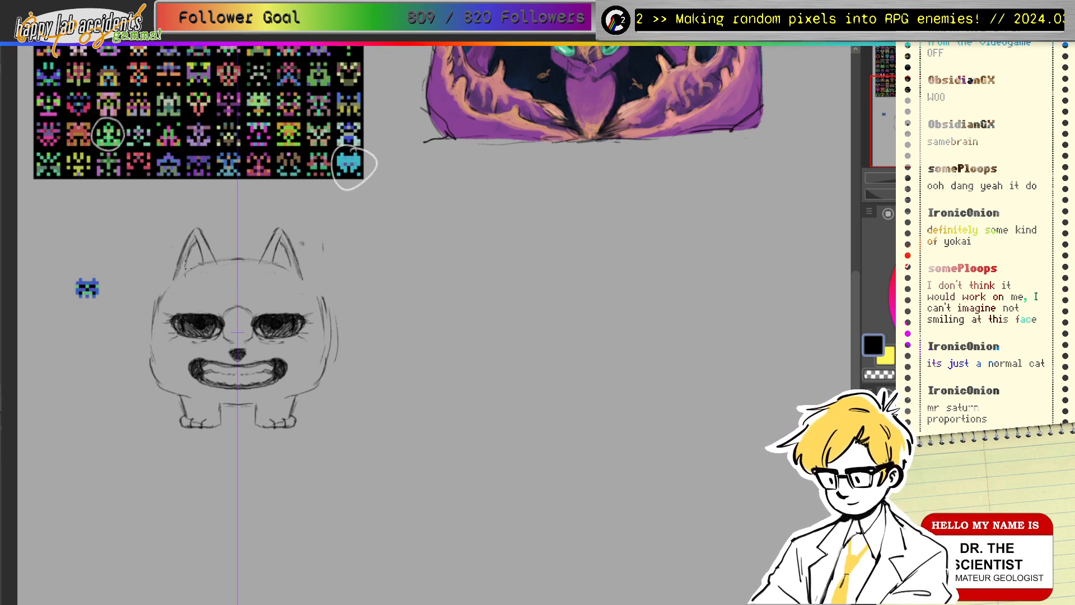
{"action": "mouse_move", "coordinate": [227, 256]}
{"action": "left_mouse_down"}
{"action": "mouse_move", "coordinate": [216, 259]}
{"action": "mouse_move", "coordinate": [238, 257]}
{"action": "left_mouse_up"}
{"action": "left_click_drag", "start_coordinate": [175, 274], "coordinate": [158, 285]}
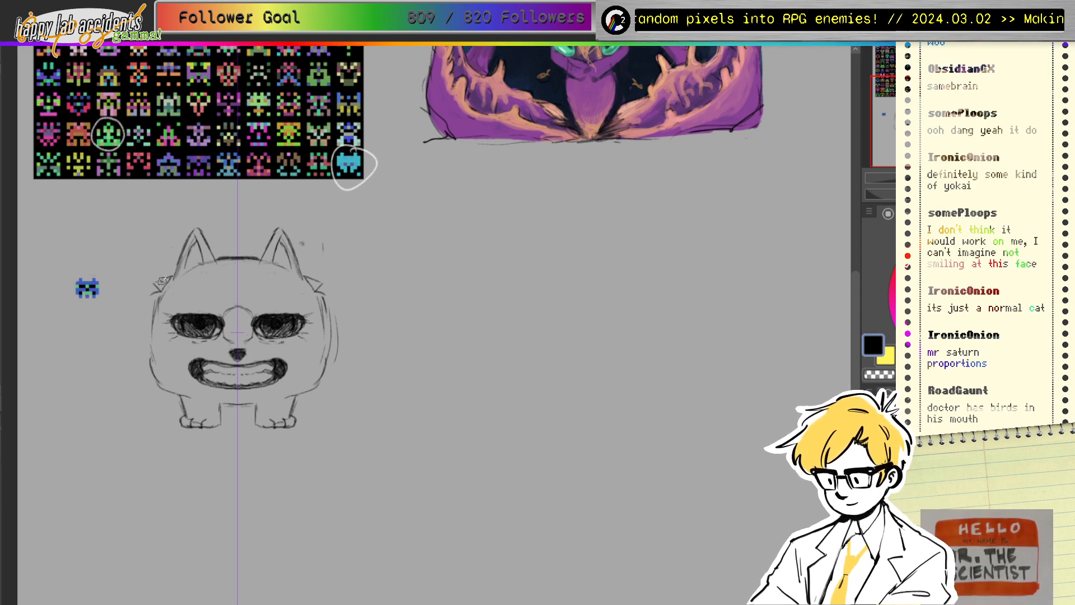
{"action": "key", "text": "ctrl+z"}
{"action": "key", "text": "ctrl+z"}
{"action": "key", "text": "ctrl+z"}
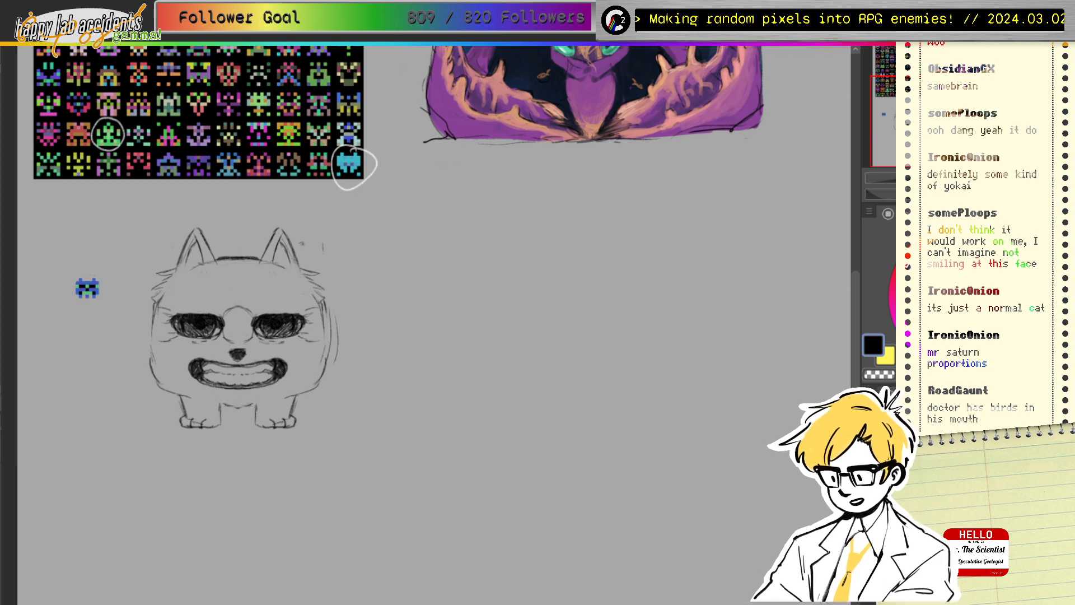
Step: Sketch a small box-shaped cat left of the big cat, undoing a stray curve and its ear stroke
{"action": "left_click_drag", "start_coordinate": [408, 329], "coordinate": [435, 351]}
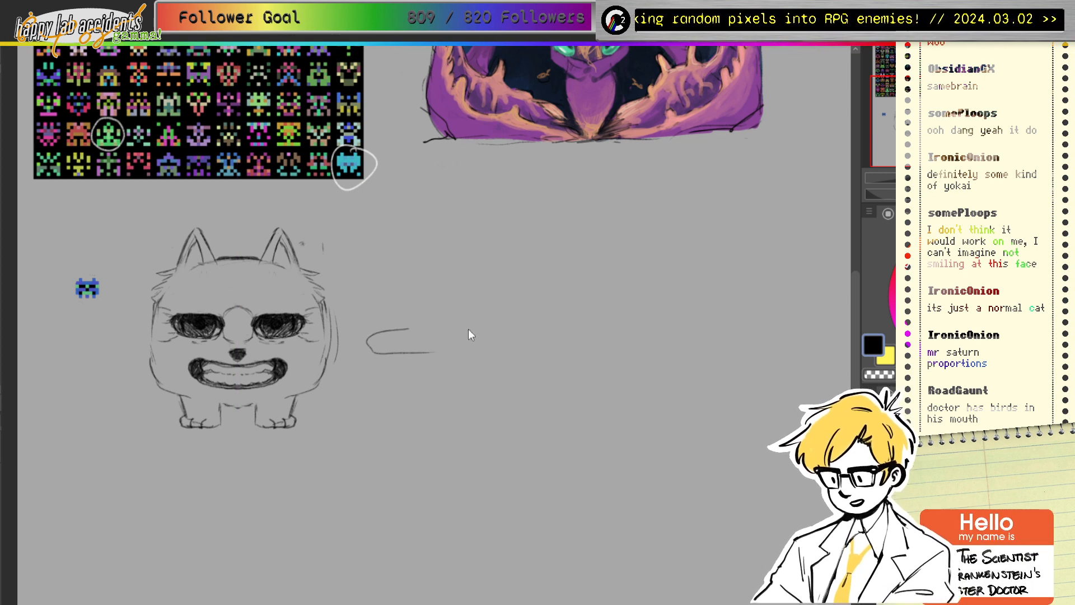
{"action": "key", "text": "ctrl+z"}
{"action": "mouse_move", "coordinate": [54, 338]}
{"action": "left_mouse_down"}
{"action": "mouse_move", "coordinate": [114, 334]}
{"action": "mouse_move", "coordinate": [121, 359]}
{"action": "left_mouse_up"}
{"action": "left_click_drag", "start_coordinate": [45, 364], "coordinate": [119, 359]}
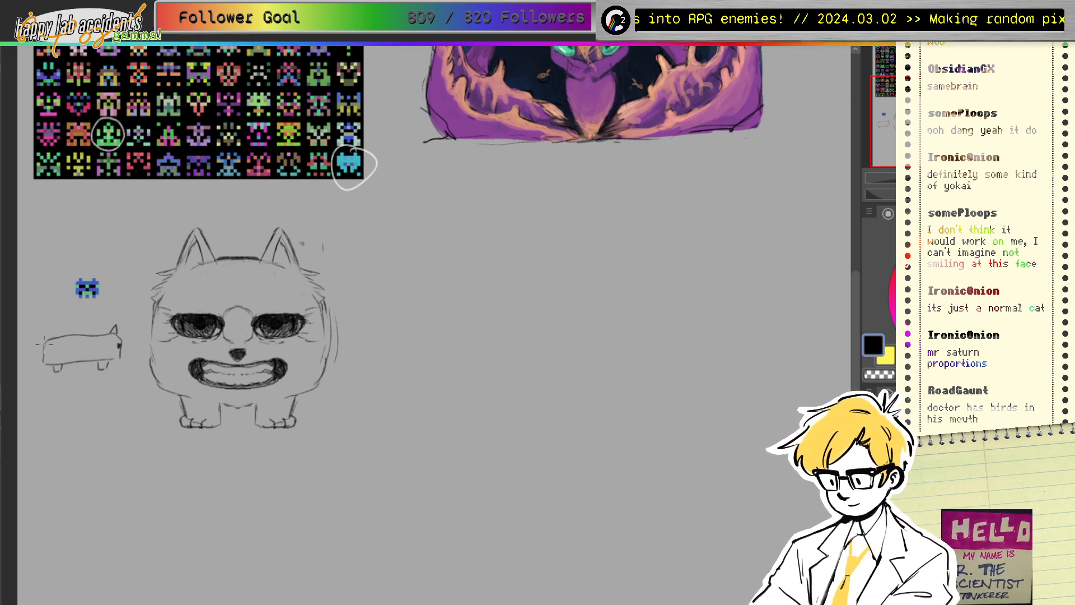
{"action": "key", "text": "ctrl+z"}
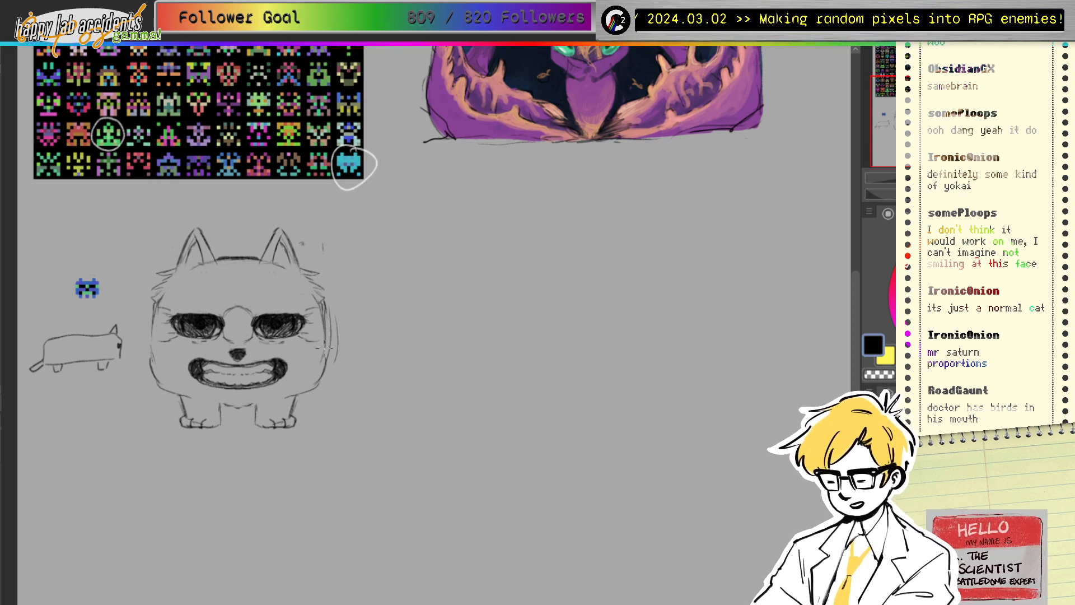
Step: Redo the big cat's mirrored cheek outlines, alternating pencil and eraser on the old lower cheek lines
{"action": "key", "text": "ctrl+z"}
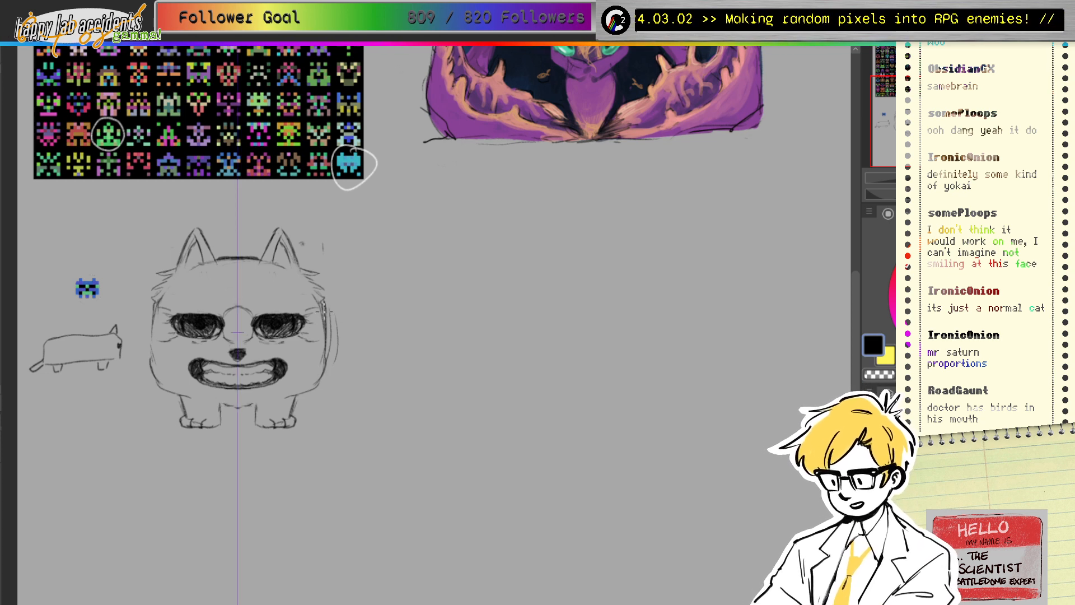
{"action": "mouse_move", "coordinate": [324, 311]}
{"action": "left_mouse_down"}
{"action": "mouse_move", "coordinate": [325, 352]}
{"action": "mouse_move", "coordinate": [339, 329]}
{"action": "mouse_move", "coordinate": [321, 314]}
{"action": "mouse_move", "coordinate": [318, 368]}
{"action": "mouse_move", "coordinate": [325, 309]}
{"action": "mouse_move", "coordinate": [330, 356]}
{"action": "mouse_move", "coordinate": [322, 310]}
{"action": "mouse_move", "coordinate": [331, 355]}
{"action": "mouse_move", "coordinate": [324, 372]}
{"action": "mouse_move", "coordinate": [323, 343]}
{"action": "mouse_move", "coordinate": [312, 387]}
{"action": "left_mouse_up"}
{"action": "key", "text": "e"}
{"action": "key", "text": "p"}
{"action": "key", "text": "e"}
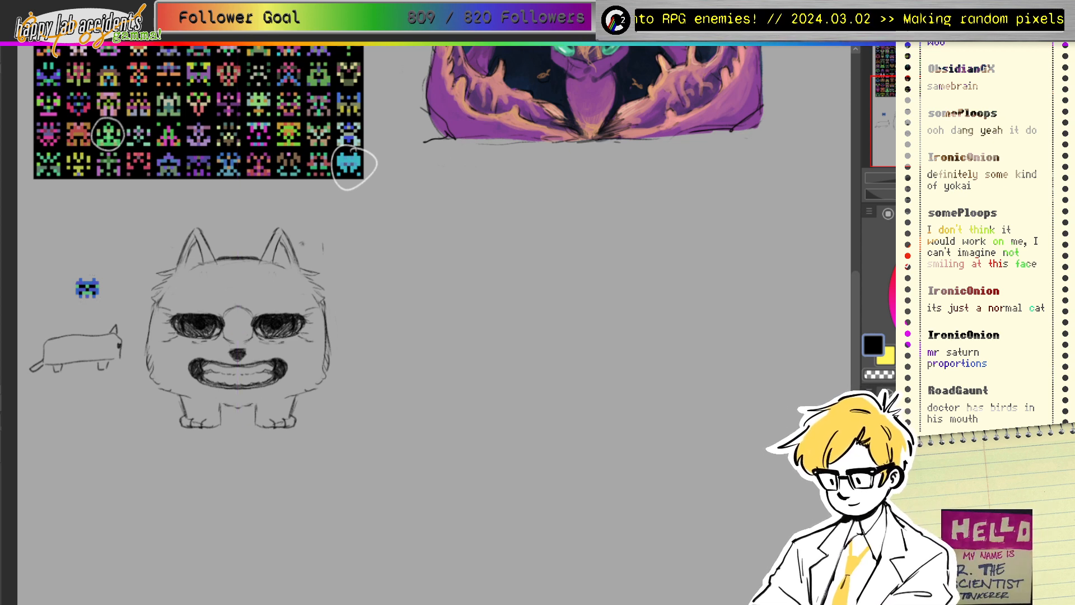
Step: Eyedrop the sprite's blue and brush it over the head, ears, forehead, both cheeks, legs and paws
{"action": "left_click", "coordinate": [88, 287], "text": "ctrl"}
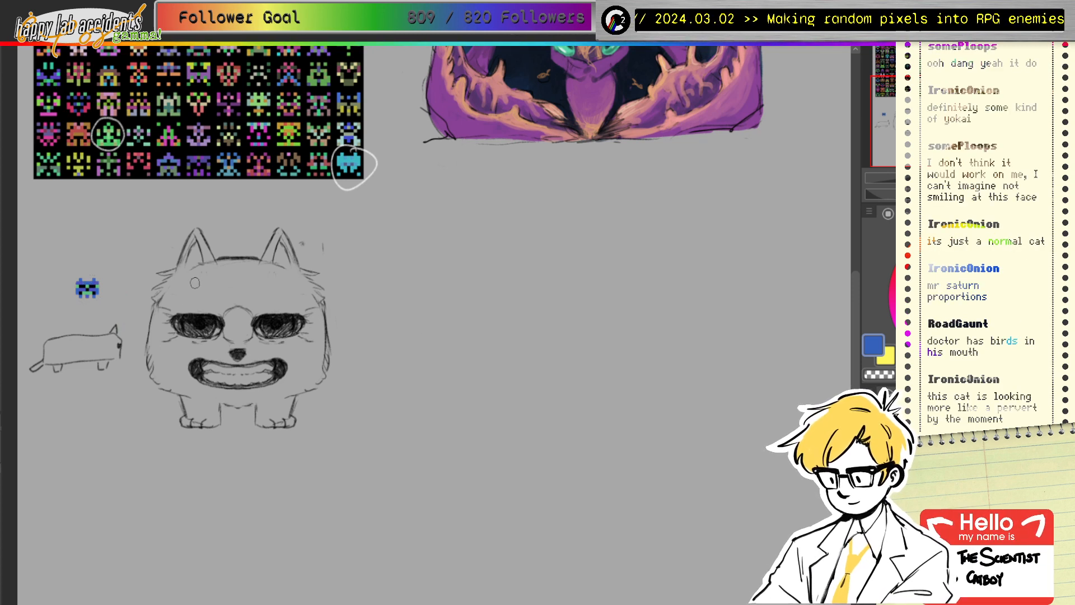
{"action": "mouse_move", "coordinate": [182, 286]}
{"action": "left_mouse_down"}
{"action": "mouse_move", "coordinate": [165, 306]}
{"action": "mouse_move", "coordinate": [176, 306]}
{"action": "mouse_move", "coordinate": [169, 282]}
{"action": "mouse_move", "coordinate": [171, 305]}
{"action": "mouse_move", "coordinate": [180, 291]}
{"action": "left_mouse_up"}
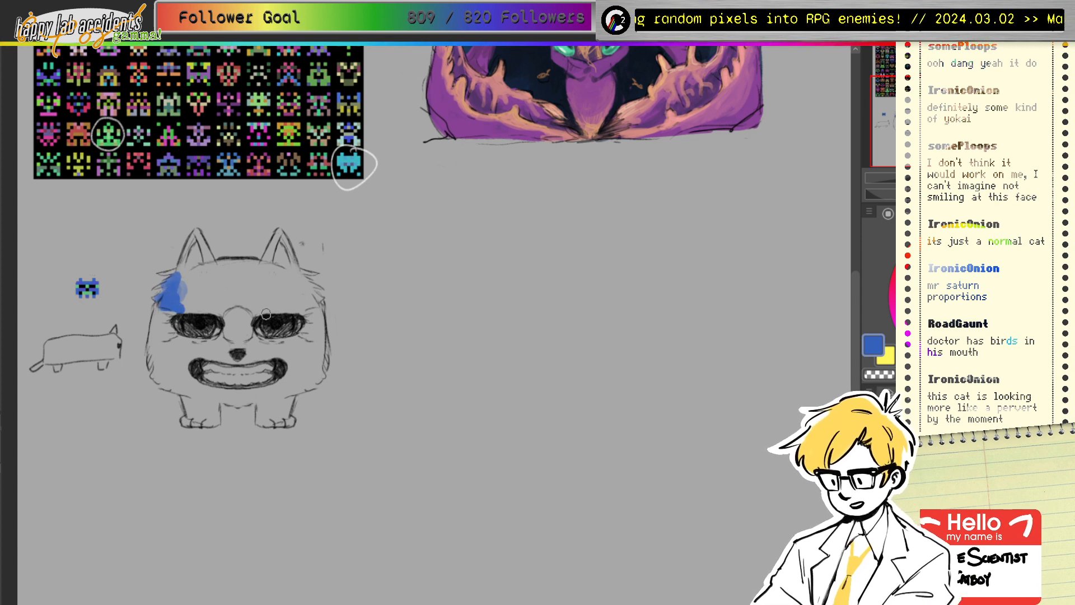
{"action": "mouse_move", "coordinate": [178, 310]}
{"action": "left_mouse_down"}
{"action": "mouse_move", "coordinate": [322, 303]}
{"action": "mouse_move", "coordinate": [300, 275]}
{"action": "mouse_move", "coordinate": [308, 261]}
{"action": "mouse_move", "coordinate": [297, 278]}
{"action": "mouse_move", "coordinate": [276, 257]}
{"action": "mouse_move", "coordinate": [294, 284]}
{"action": "mouse_move", "coordinate": [274, 242]}
{"action": "mouse_move", "coordinate": [256, 284]}
{"action": "left_mouse_up"}
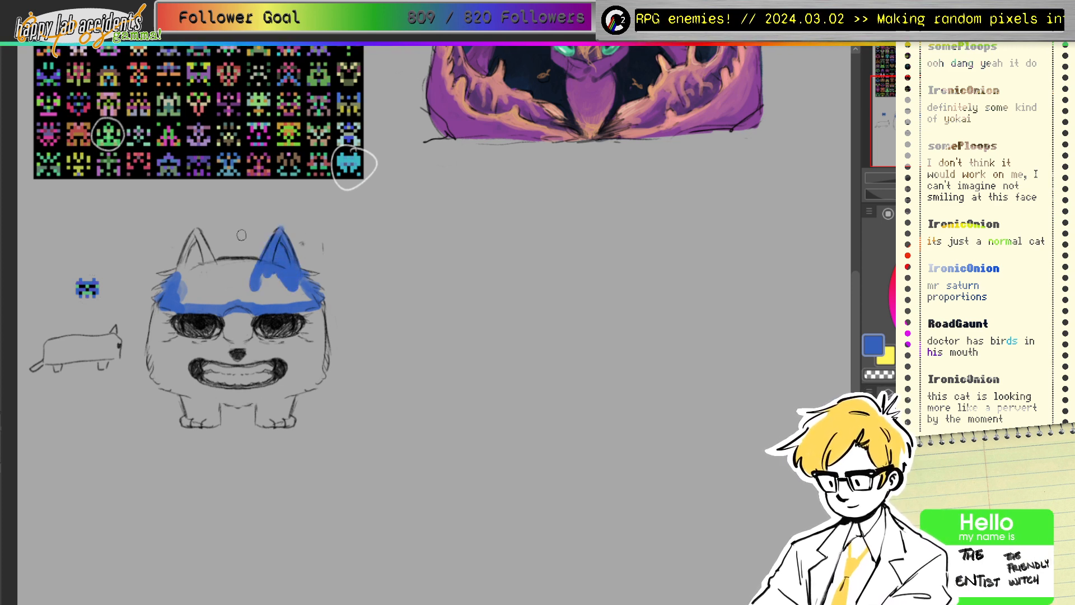
{"action": "mouse_move", "coordinate": [196, 237]}
{"action": "left_mouse_down"}
{"action": "mouse_move", "coordinate": [180, 292]}
{"action": "mouse_move", "coordinate": [197, 234]}
{"action": "mouse_move", "coordinate": [215, 275]}
{"action": "mouse_move", "coordinate": [190, 287]}
{"action": "mouse_move", "coordinate": [166, 275]}
{"action": "mouse_move", "coordinate": [164, 287]}
{"action": "mouse_move", "coordinate": [199, 265]}
{"action": "mouse_move", "coordinate": [214, 284]}
{"action": "mouse_move", "coordinate": [200, 280]}
{"action": "mouse_move", "coordinate": [181, 305]}
{"action": "mouse_move", "coordinate": [272, 301]}
{"action": "mouse_move", "coordinate": [256, 303]}
{"action": "mouse_move", "coordinate": [293, 289]}
{"action": "mouse_move", "coordinate": [307, 299]}
{"action": "mouse_move", "coordinate": [254, 293]}
{"action": "mouse_move", "coordinate": [253, 270]}
{"action": "left_mouse_up"}
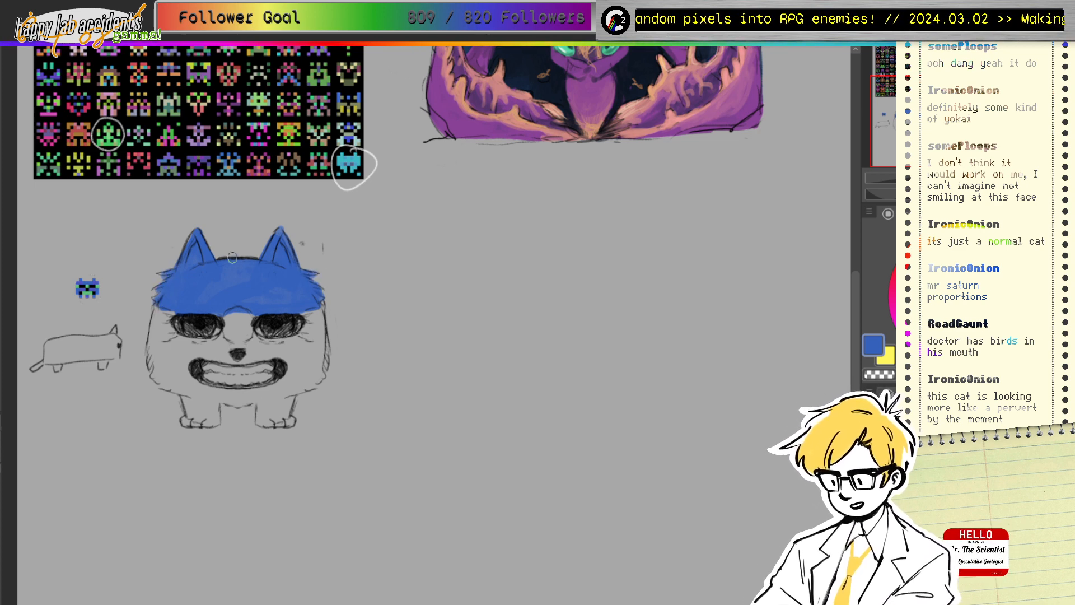
{"action": "mouse_move", "coordinate": [182, 338]}
{"action": "left_mouse_down"}
{"action": "mouse_move", "coordinate": [152, 349]}
{"action": "mouse_move", "coordinate": [168, 388]}
{"action": "mouse_move", "coordinate": [188, 345]}
{"action": "mouse_move", "coordinate": [204, 339]}
{"action": "mouse_move", "coordinate": [227, 337]}
{"action": "mouse_move", "coordinate": [235, 350]}
{"action": "mouse_move", "coordinate": [303, 337]}
{"action": "mouse_move", "coordinate": [320, 347]}
{"action": "mouse_move", "coordinate": [324, 376]}
{"action": "mouse_move", "coordinate": [291, 399]}
{"action": "mouse_move", "coordinate": [255, 396]}
{"action": "left_mouse_up"}
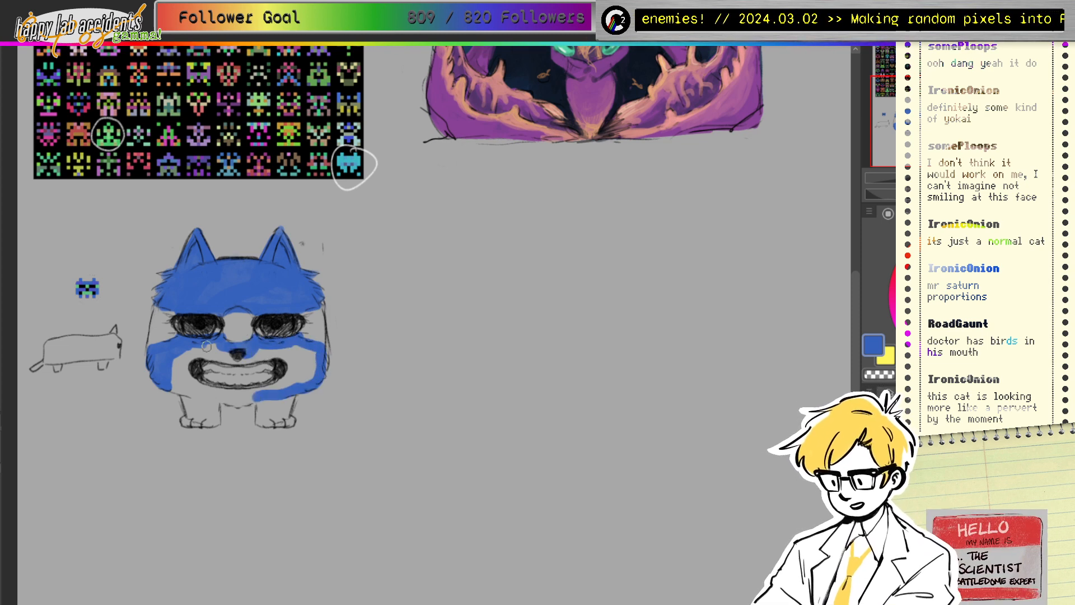
{"action": "mouse_move", "coordinate": [173, 368]}
{"action": "left_mouse_down"}
{"action": "mouse_move", "coordinate": [179, 389]}
{"action": "mouse_move", "coordinate": [193, 353]}
{"action": "mouse_move", "coordinate": [189, 372]}
{"action": "mouse_move", "coordinate": [181, 364]}
{"action": "left_mouse_up"}
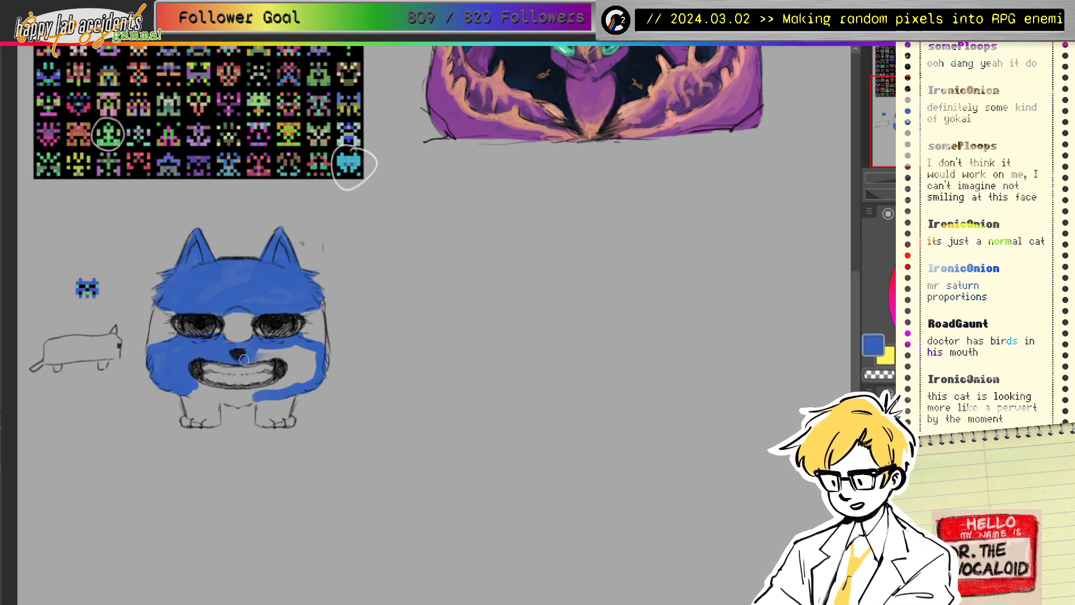
{"action": "mouse_move", "coordinate": [292, 348]}
{"action": "left_mouse_down"}
{"action": "mouse_move", "coordinate": [294, 370]}
{"action": "mouse_move", "coordinate": [276, 386]}
{"action": "mouse_move", "coordinate": [309, 374]}
{"action": "mouse_move", "coordinate": [312, 353]}
{"action": "mouse_move", "coordinate": [294, 381]}
{"action": "mouse_move", "coordinate": [247, 393]}
{"action": "mouse_move", "coordinate": [189, 386]}
{"action": "mouse_move", "coordinate": [255, 394]}
{"action": "mouse_move", "coordinate": [233, 401]}
{"action": "mouse_move", "coordinate": [277, 387]}
{"action": "mouse_move", "coordinate": [204, 398]}
{"action": "mouse_move", "coordinate": [204, 372]}
{"action": "mouse_move", "coordinate": [185, 396]}
{"action": "mouse_move", "coordinate": [196, 422]}
{"action": "mouse_move", "coordinate": [194, 401]}
{"action": "mouse_move", "coordinate": [199, 411]}
{"action": "mouse_move", "coordinate": [218, 401]}
{"action": "mouse_move", "coordinate": [205, 423]}
{"action": "mouse_move", "coordinate": [276, 401]}
{"action": "mouse_move", "coordinate": [258, 417]}
{"action": "mouse_move", "coordinate": [273, 423]}
{"action": "mouse_move", "coordinate": [291, 393]}
{"action": "left_mouse_up"}
{"action": "left_click_drag", "start_coordinate": [215, 417], "coordinate": [195, 419]}
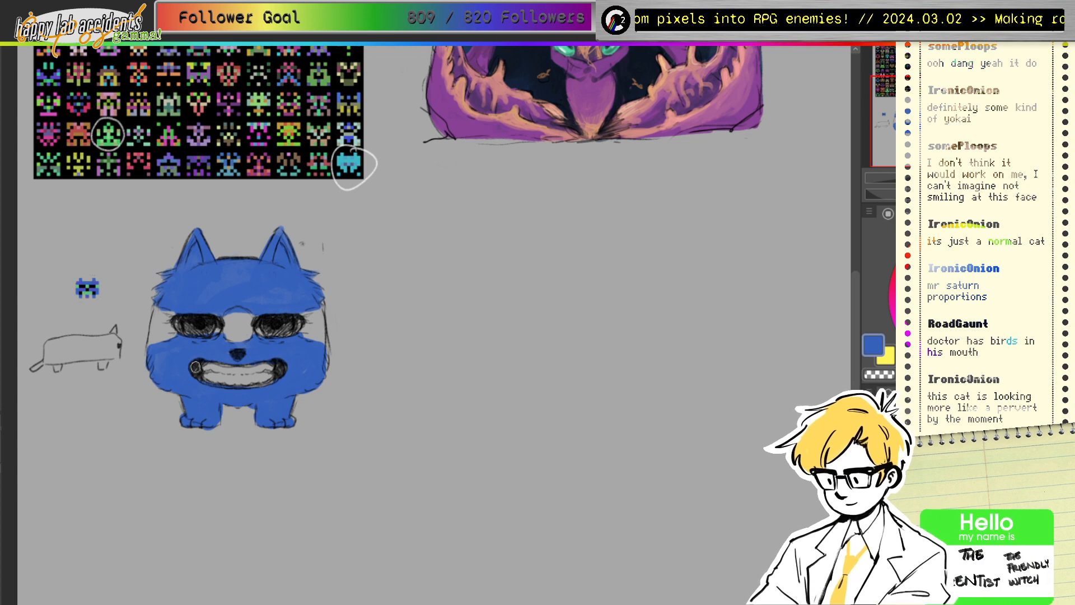
Step: Eyedrop the sprite's green, paint it between and beside both eyes, then re-sample the fur blue
{"action": "left_click", "coordinate": [87, 289], "text": "ctrl"}
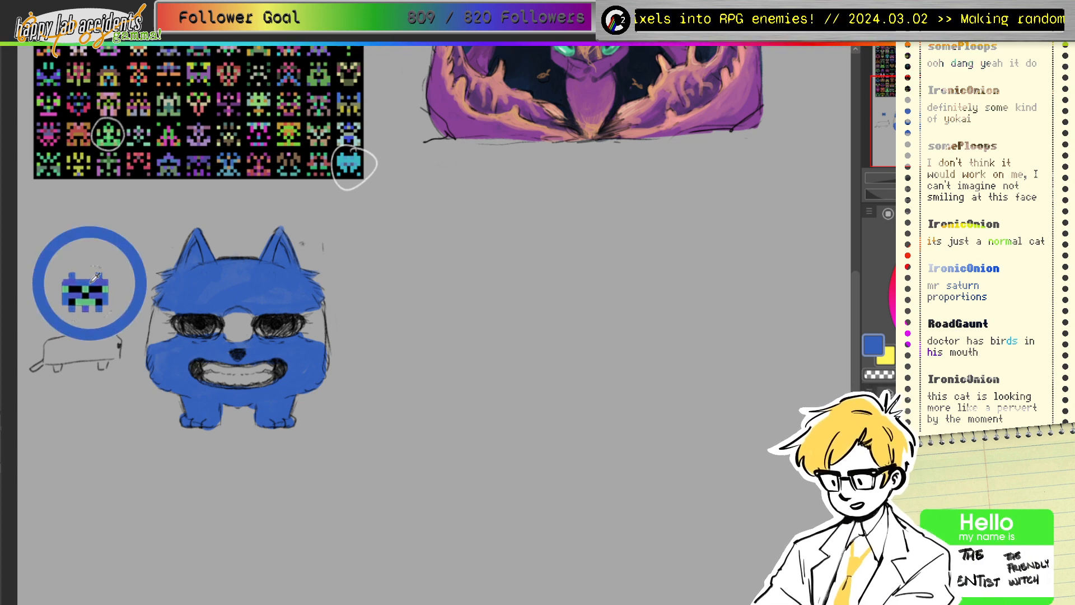
{"action": "mouse_move", "coordinate": [226, 326]}
{"action": "left_mouse_down"}
{"action": "mouse_move", "coordinate": [247, 315]}
{"action": "mouse_move", "coordinate": [249, 335]}
{"action": "mouse_move", "coordinate": [226, 335]}
{"action": "mouse_move", "coordinate": [219, 304]}
{"action": "mouse_move", "coordinate": [252, 315]}
{"action": "mouse_move", "coordinate": [257, 339]}
{"action": "left_mouse_up"}
{"action": "mouse_move", "coordinate": [167, 338]}
{"action": "left_mouse_down"}
{"action": "mouse_move", "coordinate": [173, 312]}
{"action": "mouse_move", "coordinate": [161, 312]}
{"action": "mouse_move", "coordinate": [157, 330]}
{"action": "mouse_move", "coordinate": [154, 317]}
{"action": "mouse_move", "coordinate": [155, 325]}
{"action": "mouse_move", "coordinate": [183, 310]}
{"action": "left_mouse_up"}
{"action": "mouse_move", "coordinate": [303, 316]}
{"action": "left_mouse_down"}
{"action": "mouse_move", "coordinate": [320, 310]}
{"action": "mouse_move", "coordinate": [317, 336]}
{"action": "left_mouse_up"}
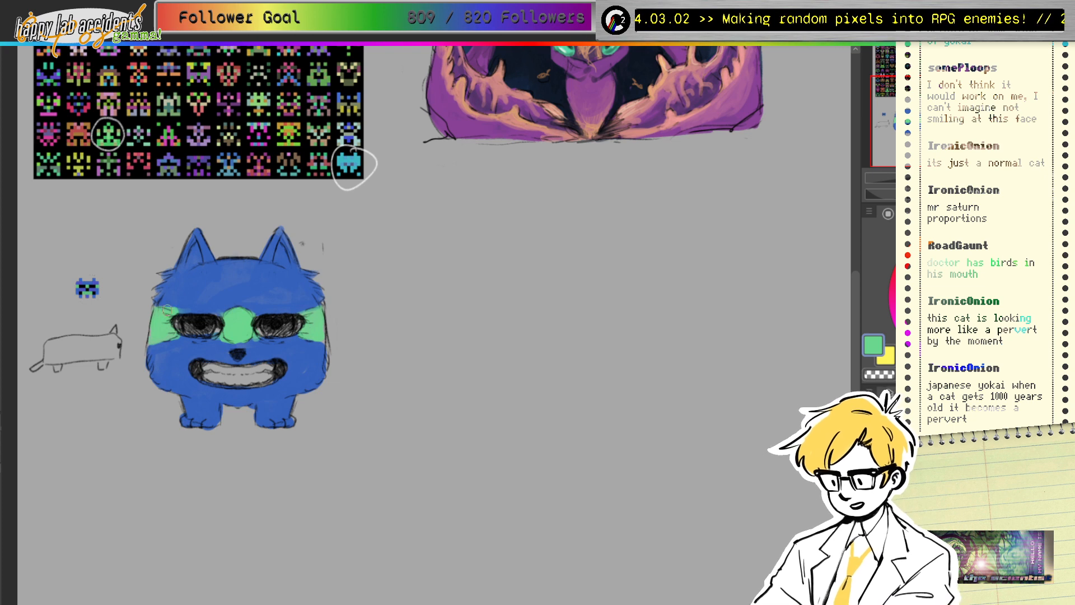
{"action": "left_click", "coordinate": [190, 289], "text": "alt"}
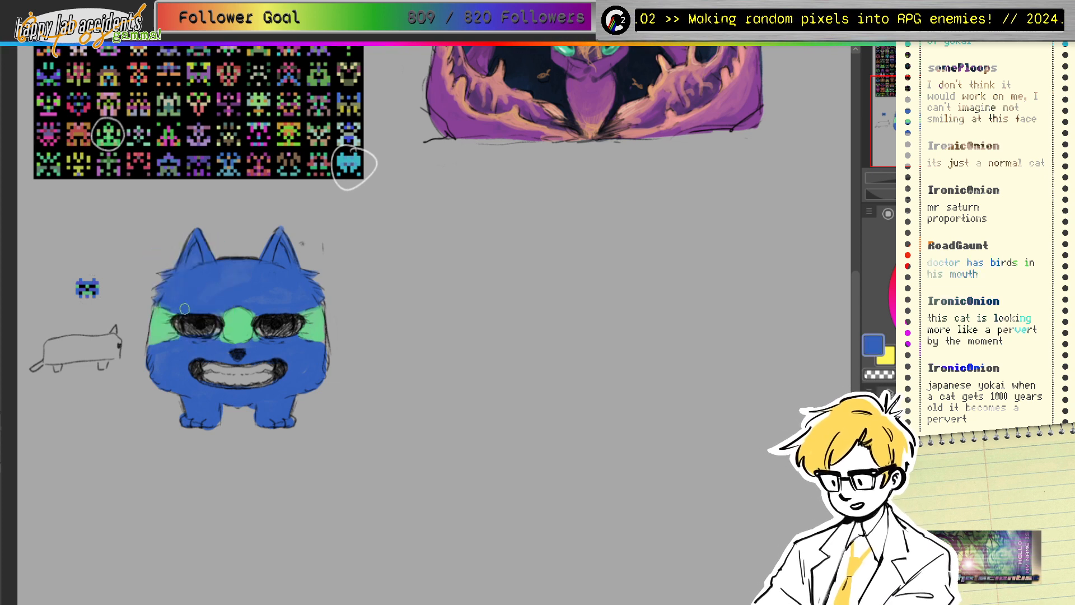
{"action": "left_click", "coordinate": [85, 289], "text": "alt"}
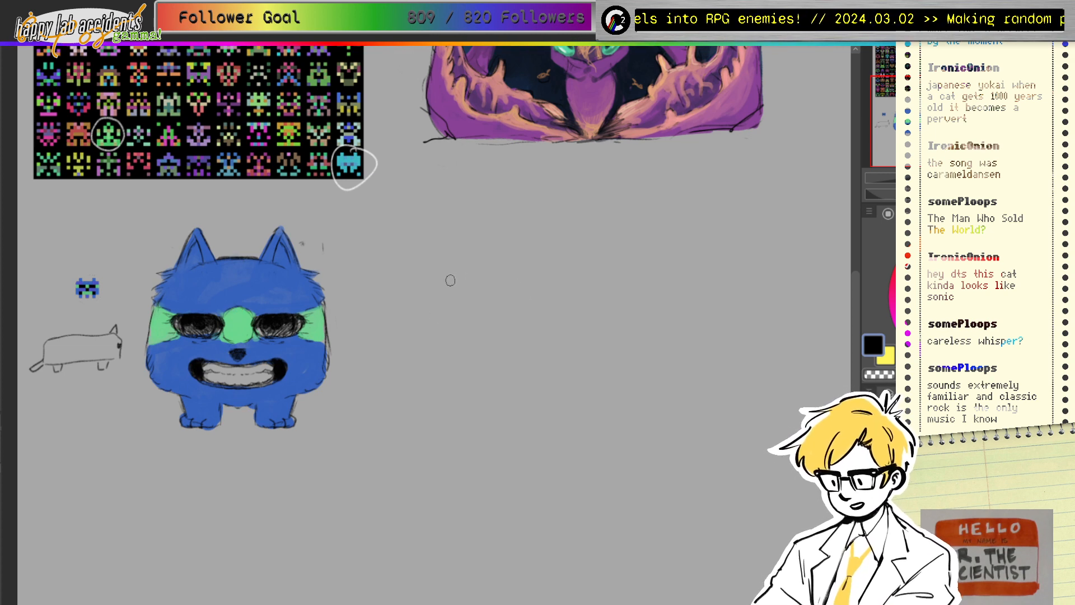
Step: Brighten the left teeth with white, then paint the remaining teeth and the eye's inner corner pale mint
{"action": "left_click", "coordinate": [924, 251]}
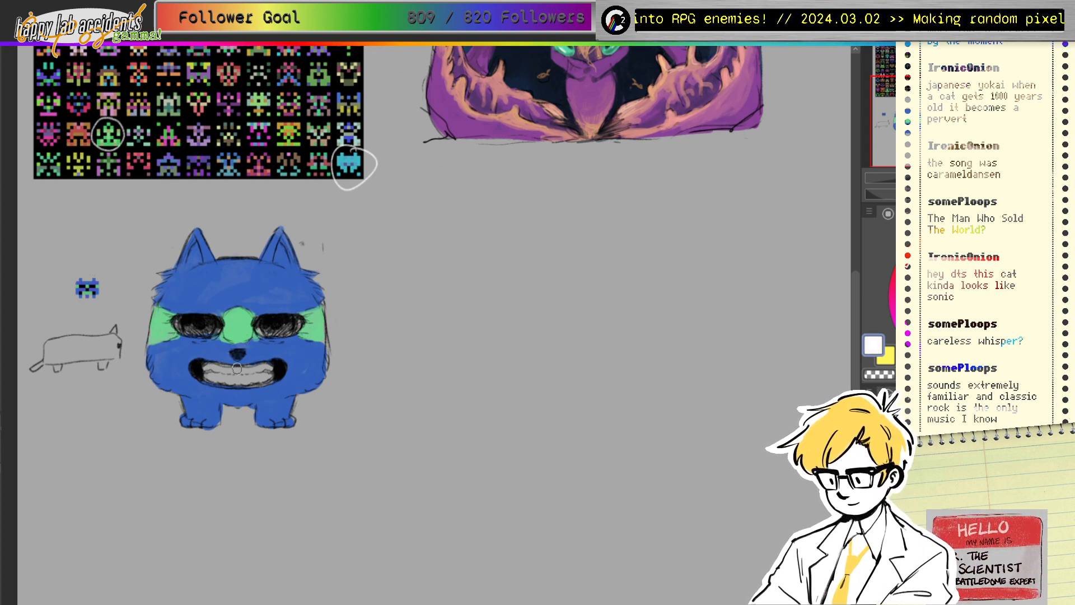
{"action": "left_click_drag", "start_coordinate": [210, 367], "coordinate": [247, 374]}
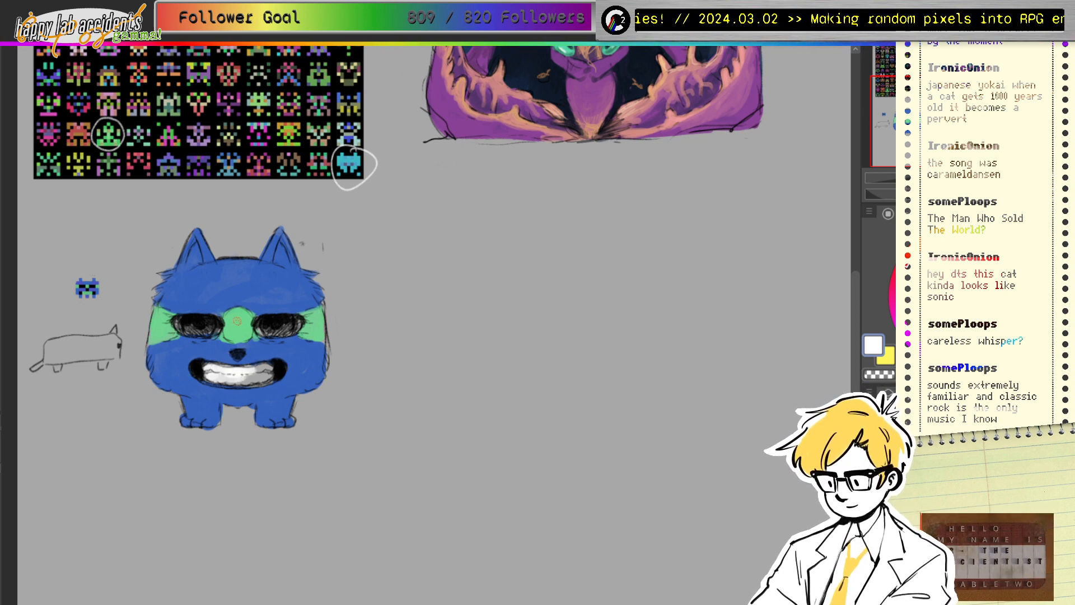
{"action": "left_click", "coordinate": [238, 320], "text": "ctrl"}
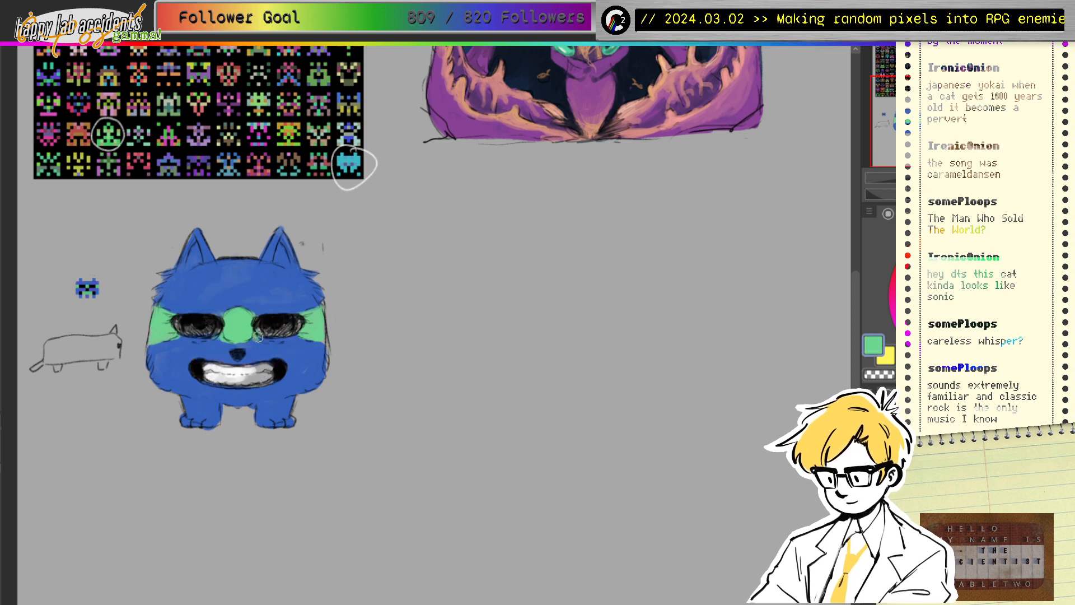
{"action": "left_click", "coordinate": [236, 369], "text": "ctrl"}
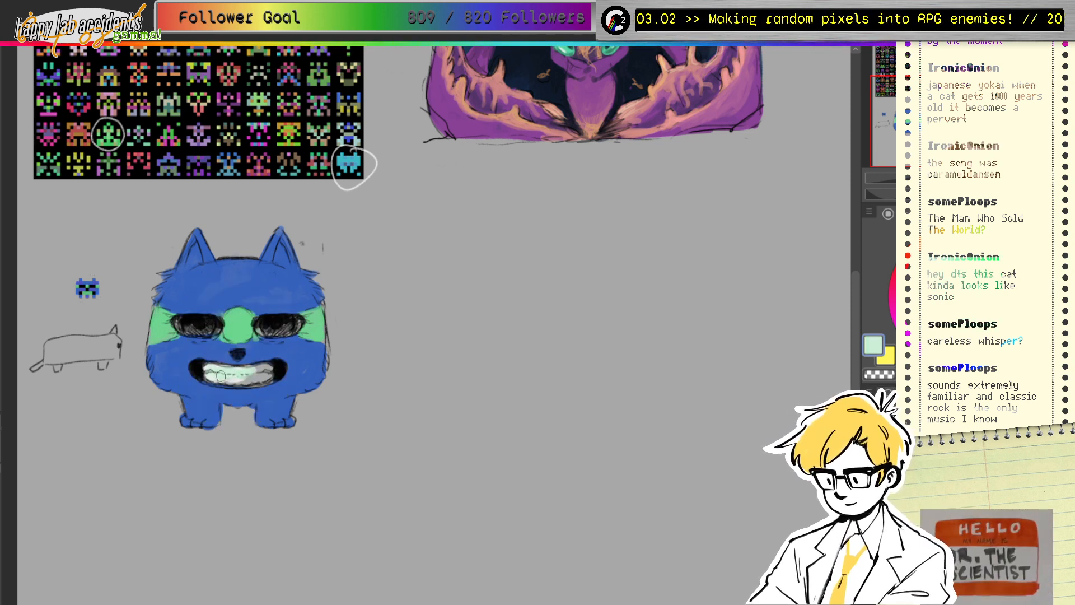
{"action": "mouse_move", "coordinate": [218, 378]}
{"action": "left_mouse_down"}
{"action": "mouse_move", "coordinate": [266, 375]}
{"action": "mouse_move", "coordinate": [217, 371]}
{"action": "mouse_move", "coordinate": [254, 379]}
{"action": "mouse_move", "coordinate": [224, 379]}
{"action": "left_mouse_up"}
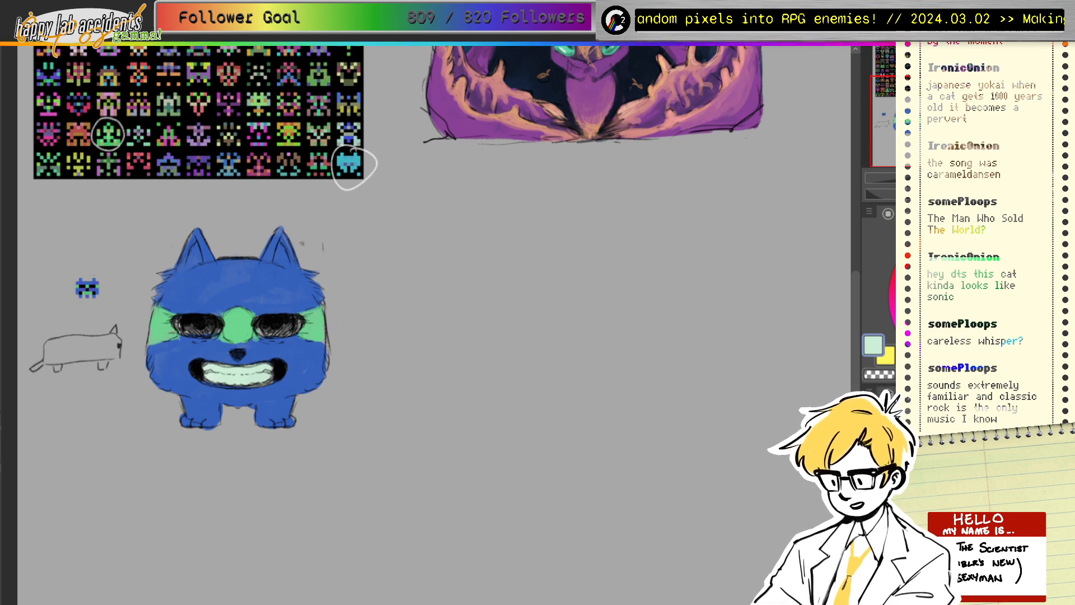
{"action": "mouse_move", "coordinate": [220, 324]}
{"action": "left_mouse_down"}
{"action": "mouse_move", "coordinate": [261, 335]}
{"action": "mouse_move", "coordinate": [258, 325]}
{"action": "left_mouse_up"}
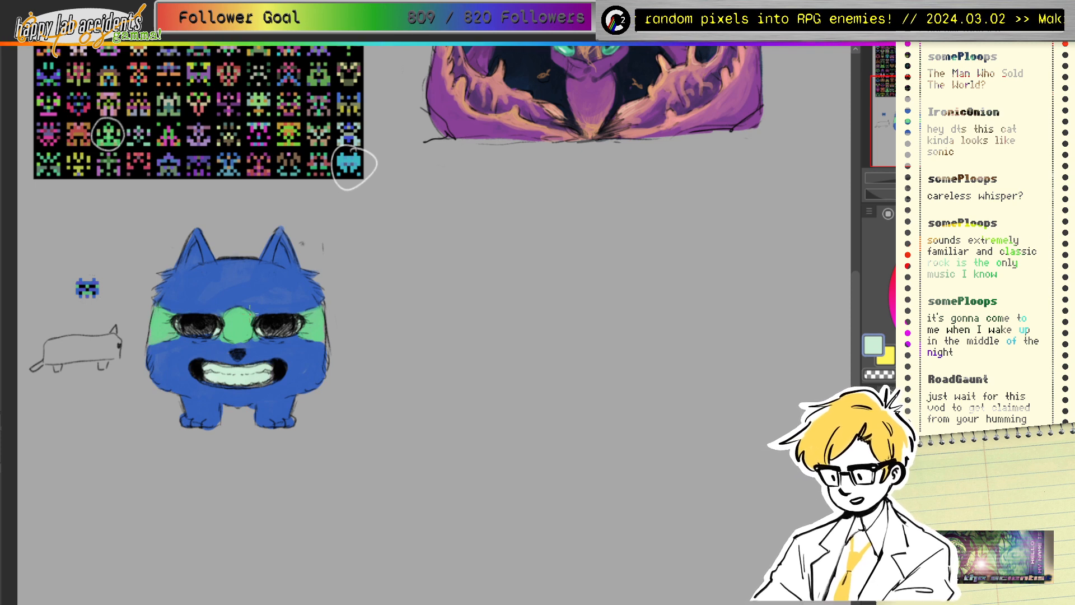
Step: Tidy the green band's lower edge with fur blue, then extend the green down to just above the nose
{"action": "left_click", "coordinate": [244, 298], "text": "alt"}
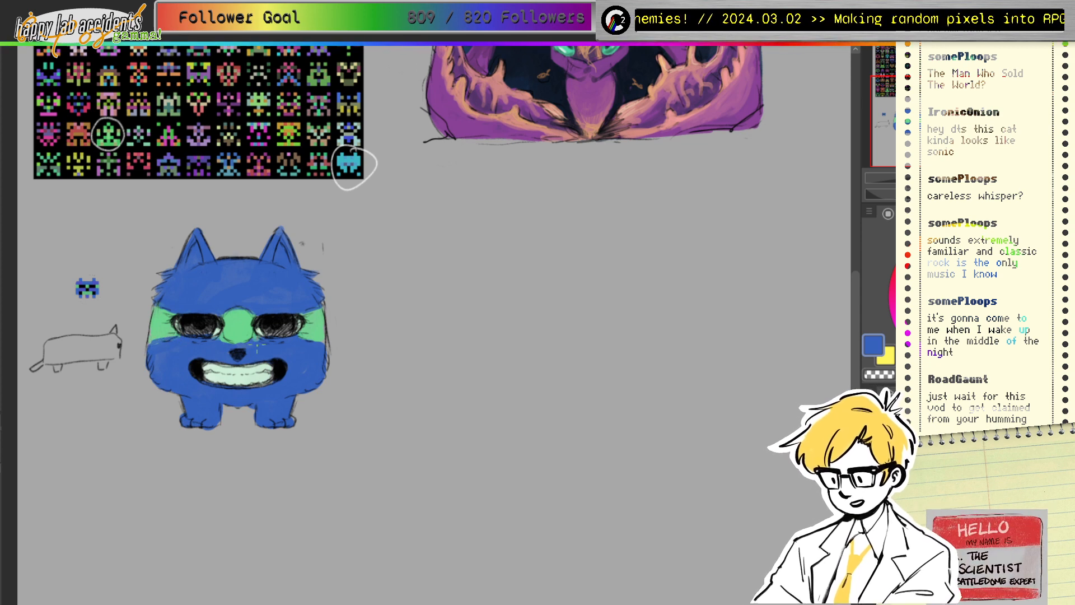
{"action": "left_click_drag", "start_coordinate": [224, 342], "coordinate": [262, 340]}
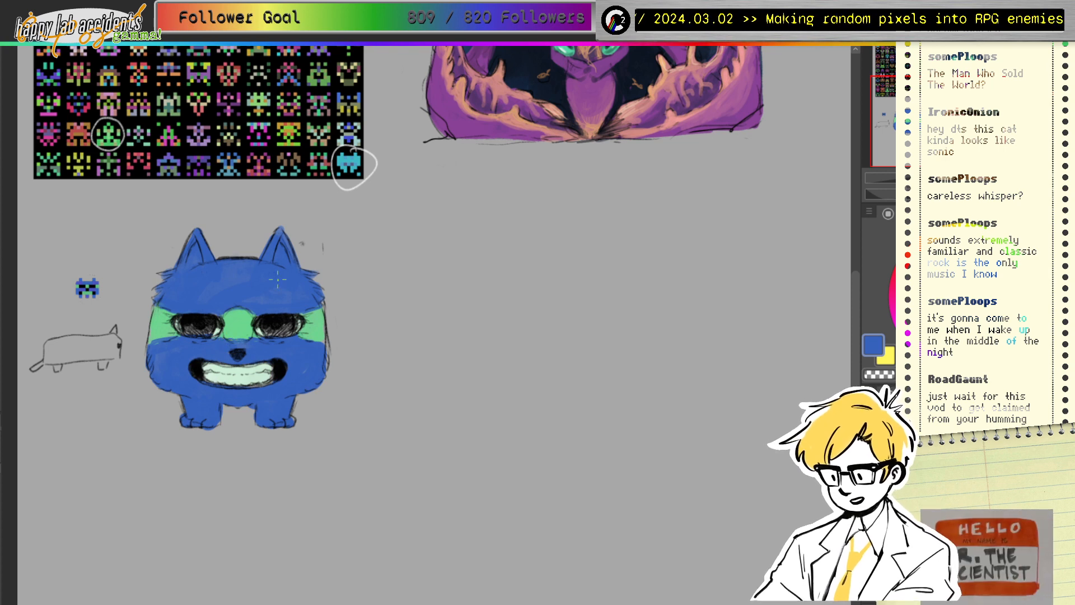
{"action": "left_click", "coordinate": [241, 322], "text": "ctrl"}
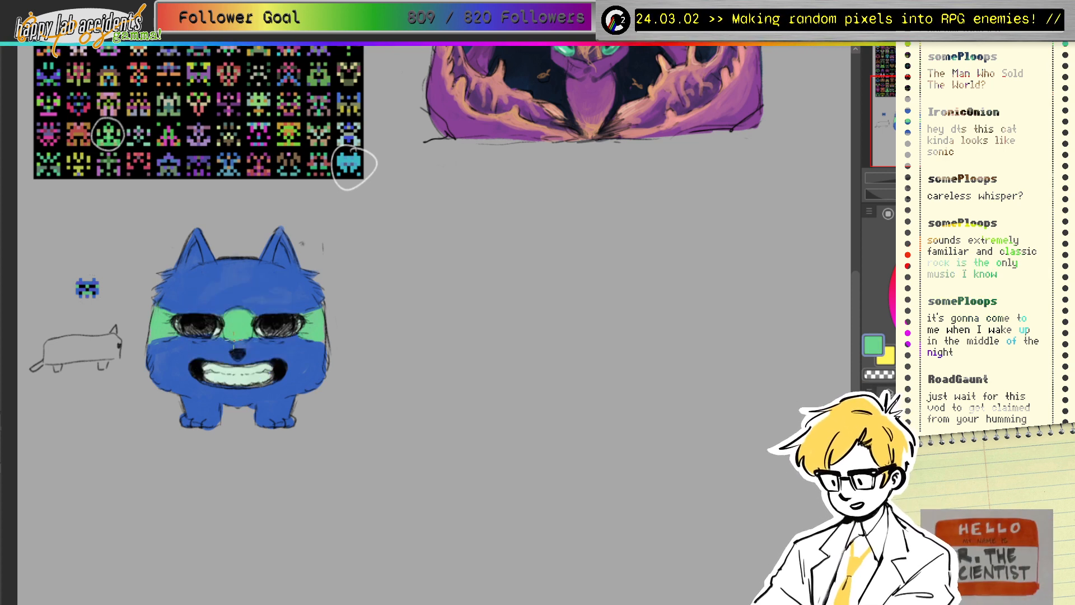
{"action": "left_click_drag", "start_coordinate": [233, 341], "coordinate": [243, 344]}
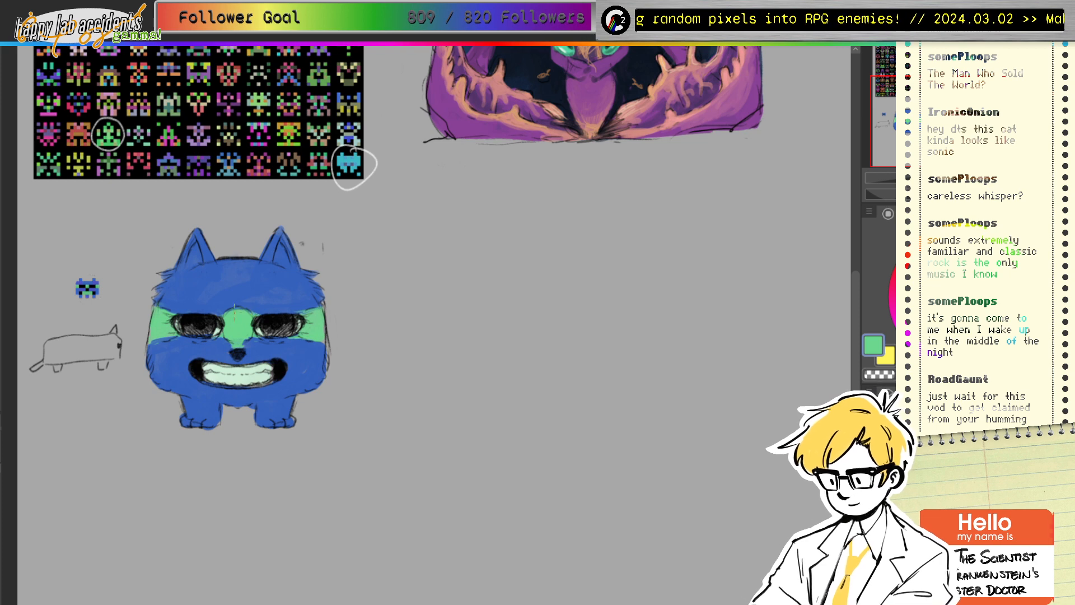
{"action": "left_click", "coordinate": [239, 292], "text": "ctrl"}
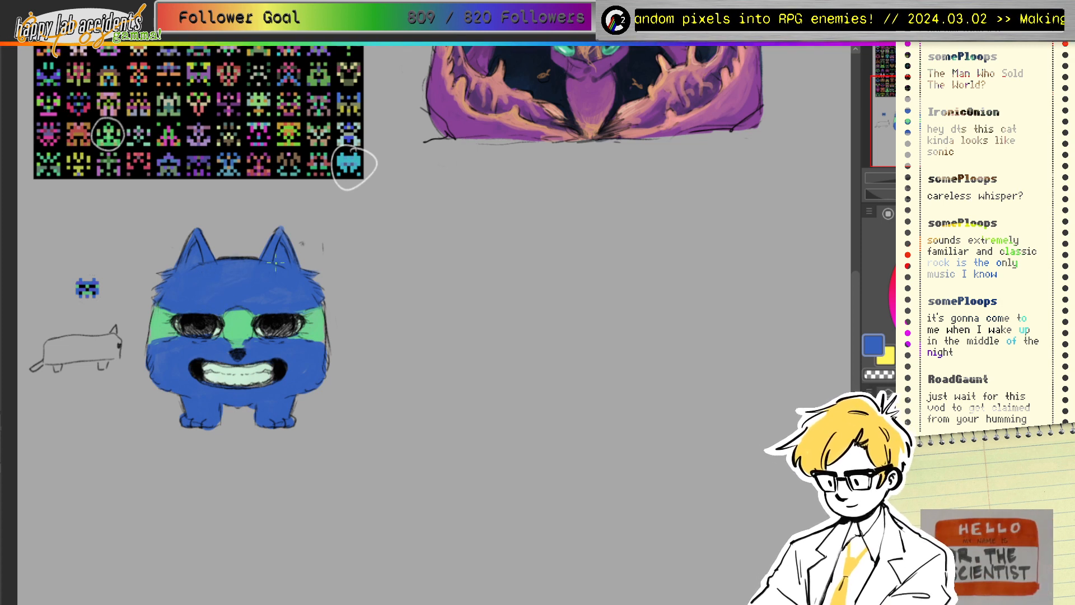
Step: Sample the face band's green and the eye's black to give the eyes a green sheen
{"action": "left_click", "coordinate": [311, 327], "text": "ctrl"}
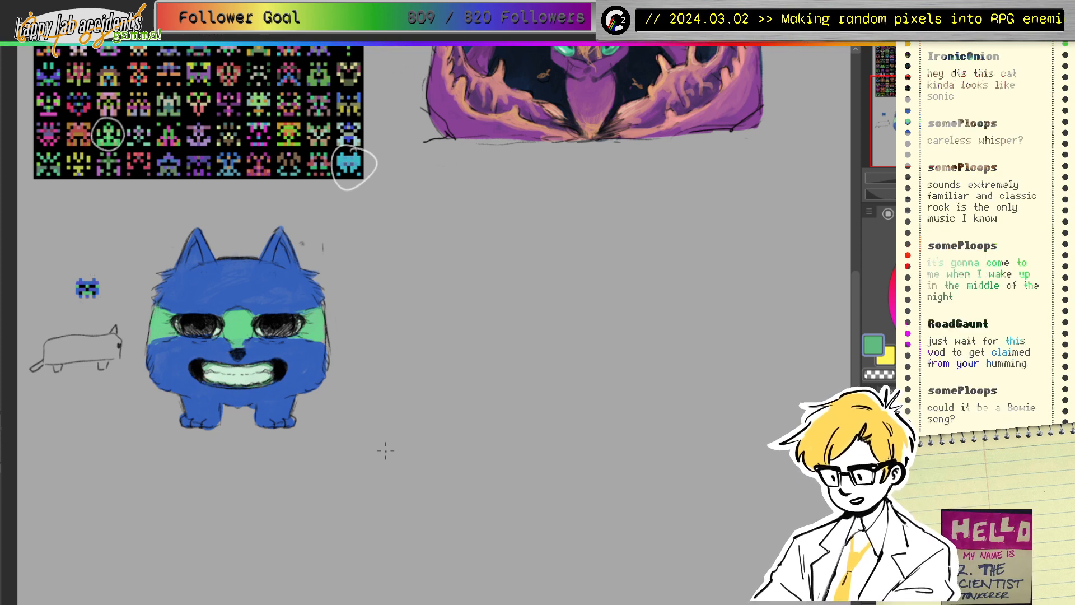
{"action": "mouse_move", "coordinate": [251, 309]}
{"action": "left_mouse_down"}
{"action": "mouse_move", "coordinate": [271, 290]}
{"action": "mouse_move", "coordinate": [257, 312]}
{"action": "mouse_move", "coordinate": [290, 327]}
{"action": "mouse_move", "coordinate": [244, 324]}
{"action": "mouse_move", "coordinate": [268, 343]}
{"action": "left_mouse_up"}
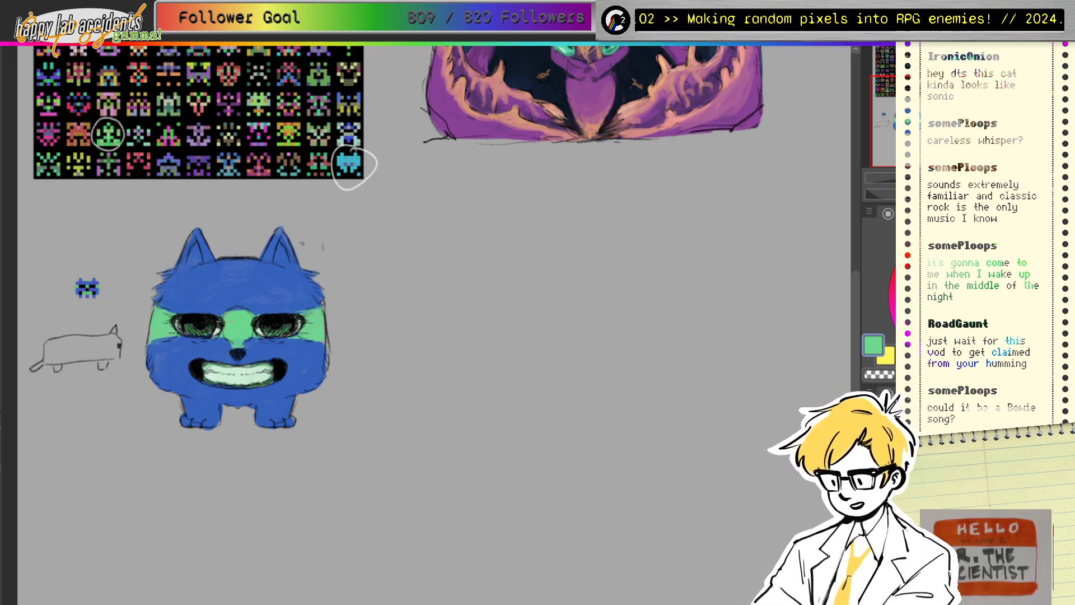
Step: Shade the cat's left leg and the right leg and paw in dark blue
{"action": "left_click_drag", "start_coordinate": [283, 321], "coordinate": [201, 314]}
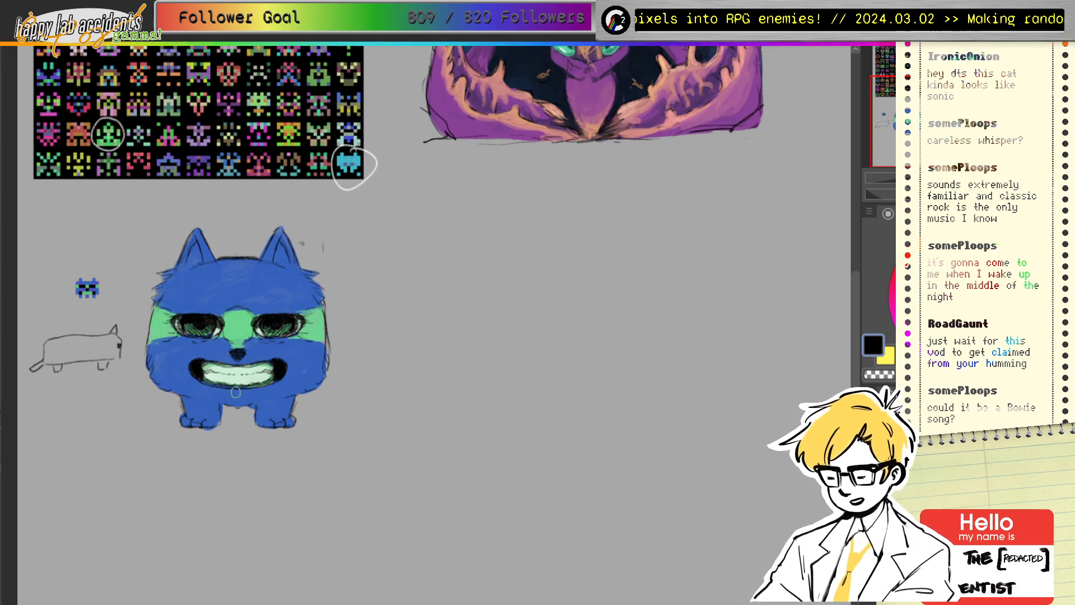
{"action": "mouse_move", "coordinate": [189, 403]}
{"action": "left_mouse_down"}
{"action": "mouse_move", "coordinate": [215, 407]}
{"action": "mouse_move", "coordinate": [217, 420]}
{"action": "mouse_move", "coordinate": [184, 421]}
{"action": "mouse_move", "coordinate": [186, 402]}
{"action": "mouse_move", "coordinate": [211, 412]}
{"action": "mouse_move", "coordinate": [189, 401]}
{"action": "mouse_move", "coordinate": [217, 406]}
{"action": "mouse_move", "coordinate": [215, 418]}
{"action": "mouse_move", "coordinate": [194, 404]}
{"action": "left_mouse_up"}
{"action": "left_click", "coordinate": [199, 409], "text": "alt"}
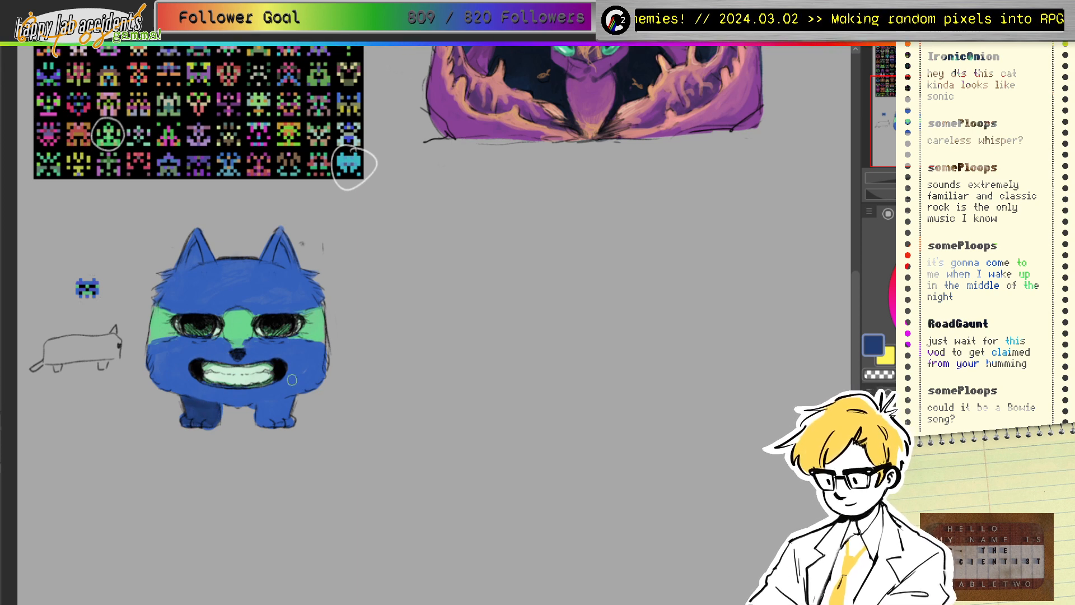
{"action": "mouse_move", "coordinate": [258, 407]}
{"action": "left_mouse_down"}
{"action": "mouse_move", "coordinate": [282, 403]}
{"action": "mouse_move", "coordinate": [263, 416]}
{"action": "mouse_move", "coordinate": [282, 420]}
{"action": "mouse_move", "coordinate": [285, 405]}
{"action": "mouse_move", "coordinate": [286, 418]}
{"action": "mouse_move", "coordinate": [268, 422]}
{"action": "mouse_move", "coordinate": [290, 411]}
{"action": "mouse_move", "coordinate": [261, 410]}
{"action": "mouse_move", "coordinate": [289, 399]}
{"action": "mouse_move", "coordinate": [234, 406]}
{"action": "left_mouse_up"}
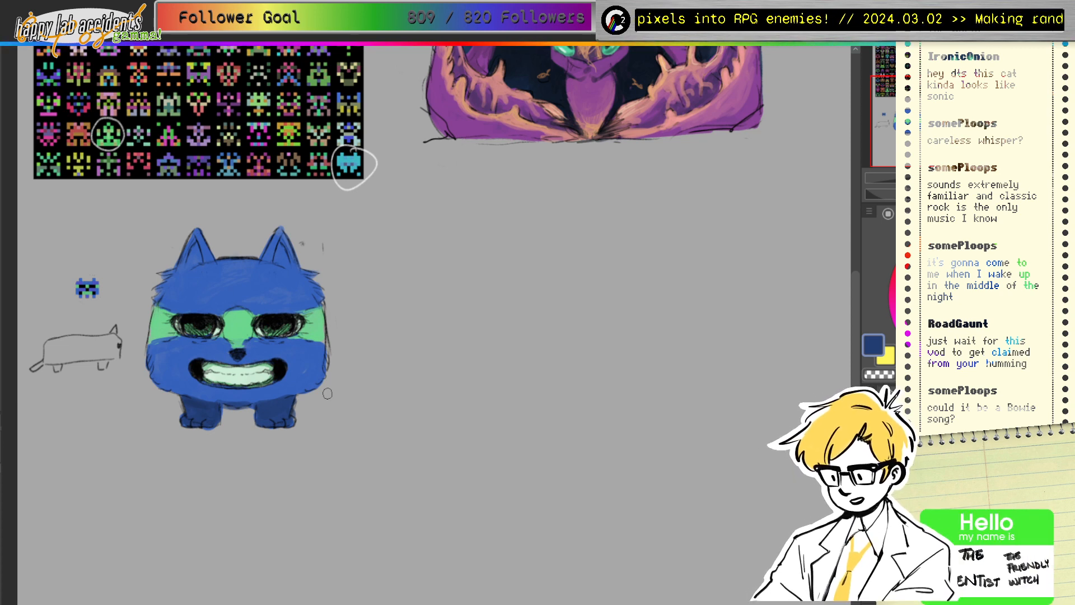
{"action": "left_click", "coordinate": [230, 404], "text": "alt"}
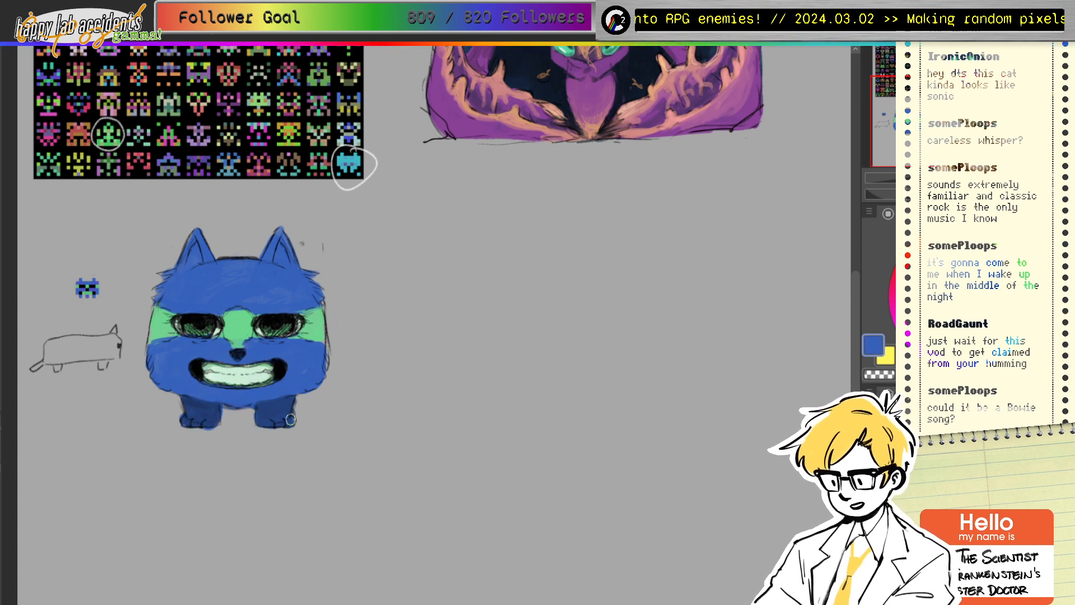
{"action": "left_click", "coordinate": [275, 404], "text": "alt"}
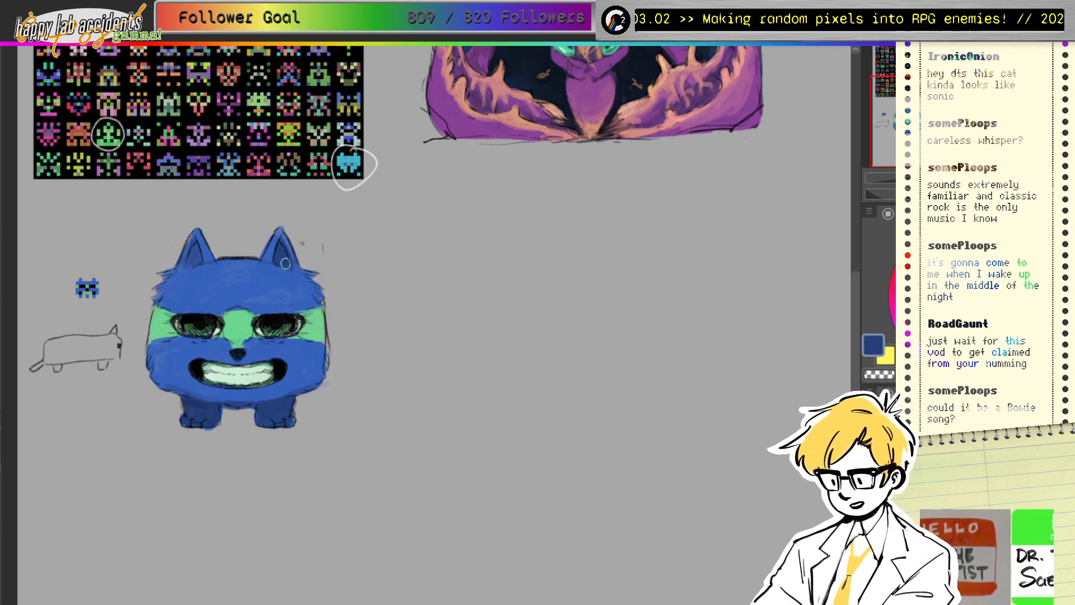
Step: Paint forehead highlights, undo the bad ones, sample the teal nose band, and pan to the sprite sheet
{"action": "left_click", "coordinate": [234, 372], "text": "ctrl"}
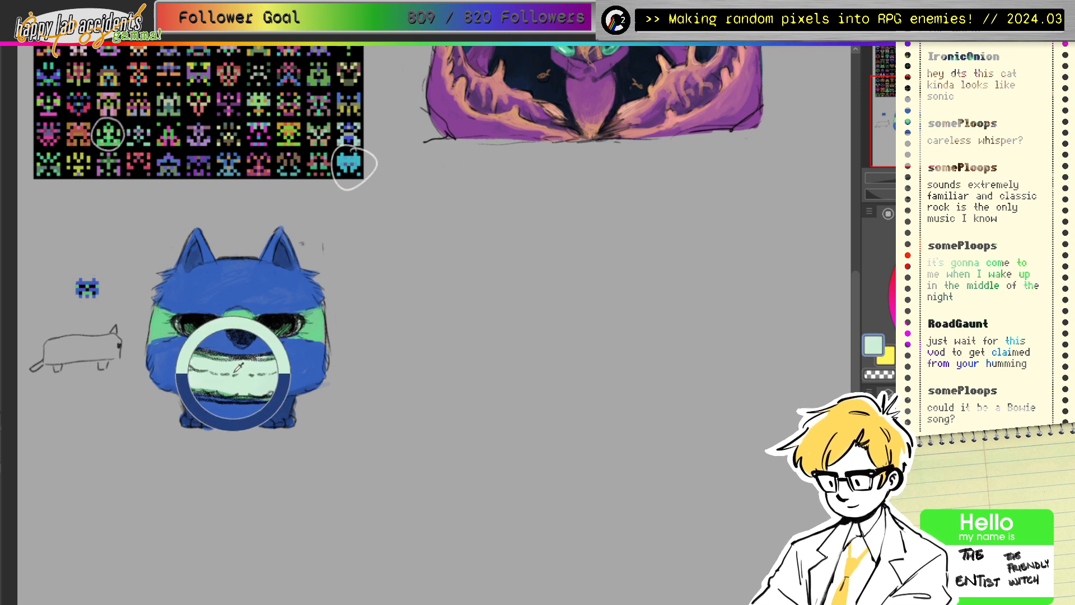
{"action": "left_click_drag", "start_coordinate": [234, 374], "coordinate": [254, 310]}
{"action": "left_click", "coordinate": [968, 261]}
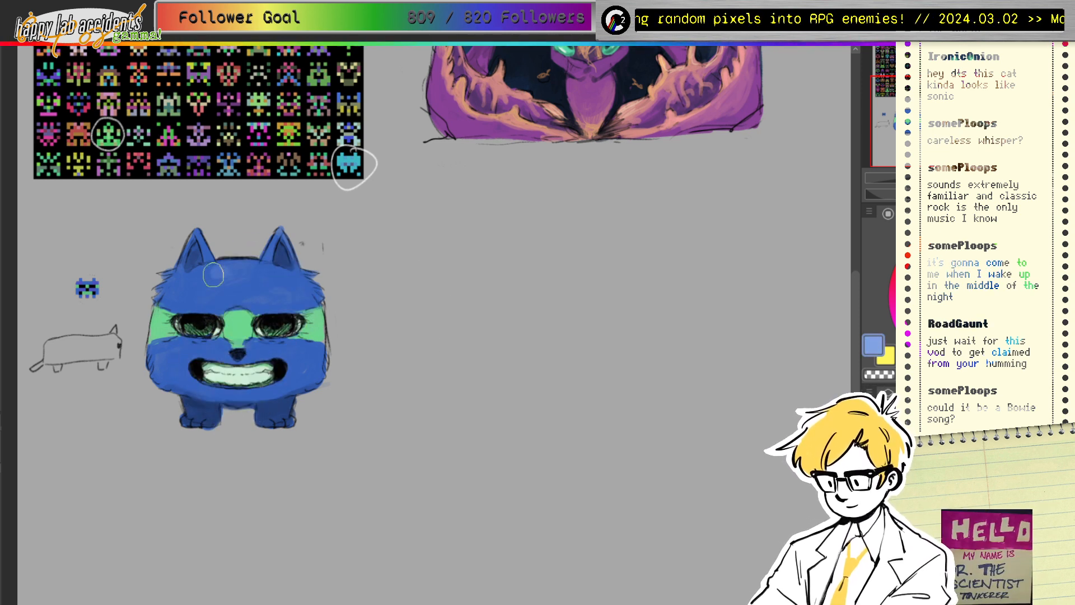
{"action": "mouse_move", "coordinate": [216, 275]}
{"action": "left_mouse_down"}
{"action": "mouse_move", "coordinate": [252, 277]}
{"action": "mouse_move", "coordinate": [245, 291]}
{"action": "mouse_move", "coordinate": [299, 255]}
{"action": "mouse_move", "coordinate": [266, 269]}
{"action": "left_mouse_up"}
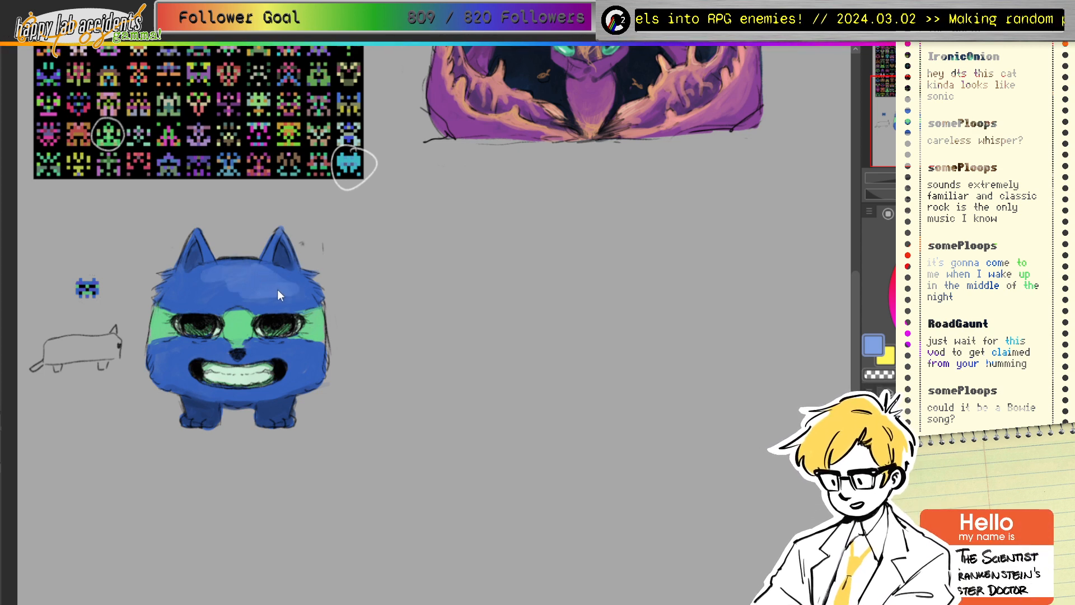
{"action": "key", "text": "ctrl+z"}
{"action": "key", "text": "ctrl+z"}
{"action": "left_click_drag", "start_coordinate": [243, 273], "coordinate": [288, 292]}
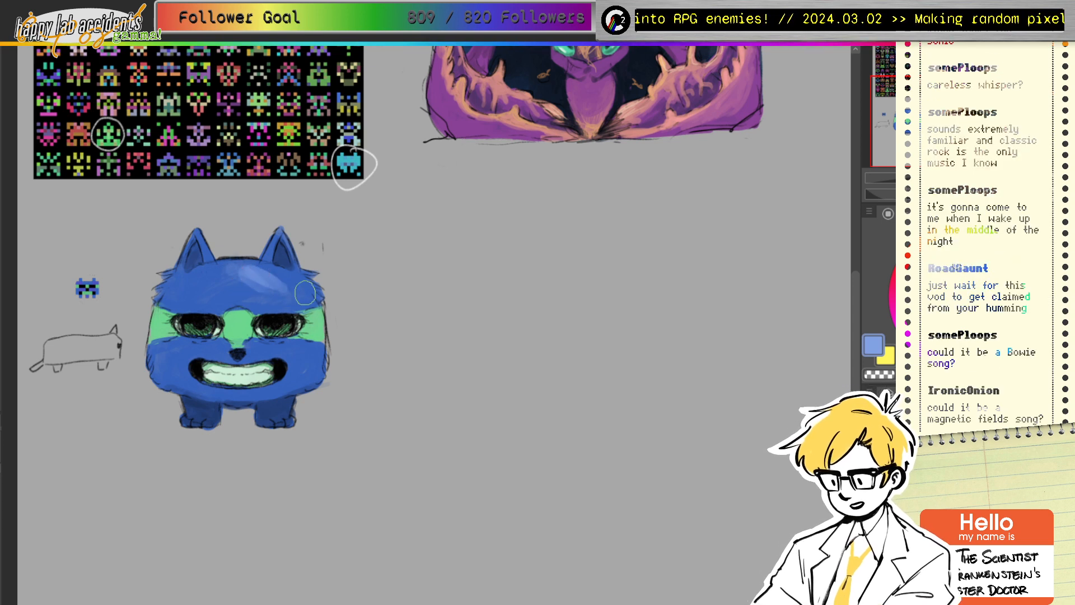
{"action": "key", "text": "ctrl+z"}
{"action": "key", "text": "ctrl+z"}
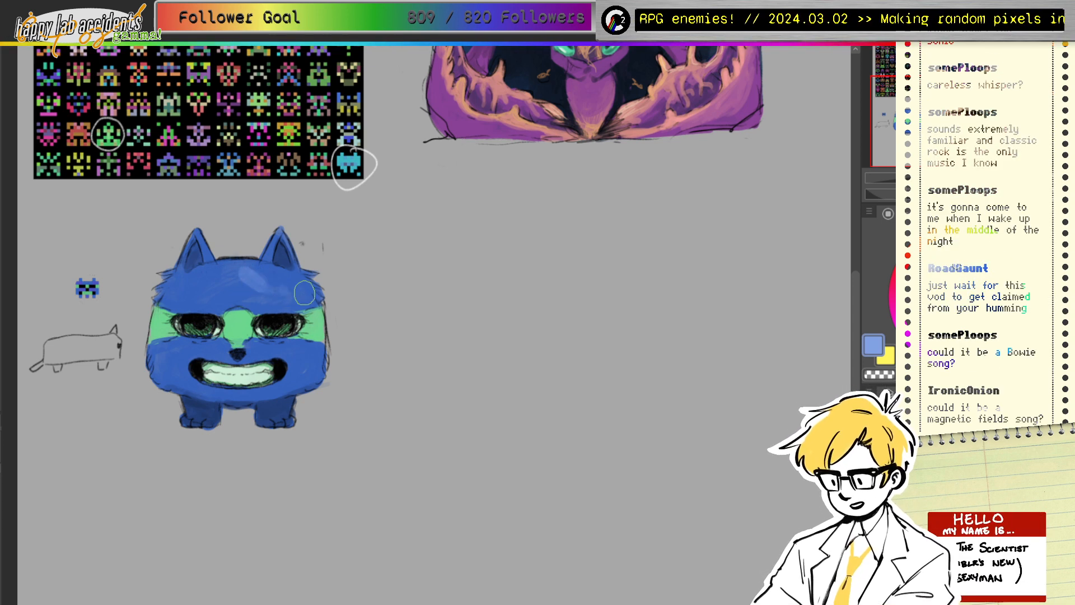
{"action": "mouse_move", "coordinate": [242, 293]}
{"action": "left_mouse_down"}
{"action": "mouse_move", "coordinate": [235, 322]}
{"action": "mouse_move", "coordinate": [272, 283]}
{"action": "mouse_move", "coordinate": [233, 331]}
{"action": "mouse_move", "coordinate": [245, 312]}
{"action": "mouse_move", "coordinate": [237, 293]}
{"action": "mouse_move", "coordinate": [234, 312]}
{"action": "mouse_move", "coordinate": [265, 309]}
{"action": "left_mouse_up"}
{"action": "left_click", "coordinate": [237, 328], "text": "alt"}
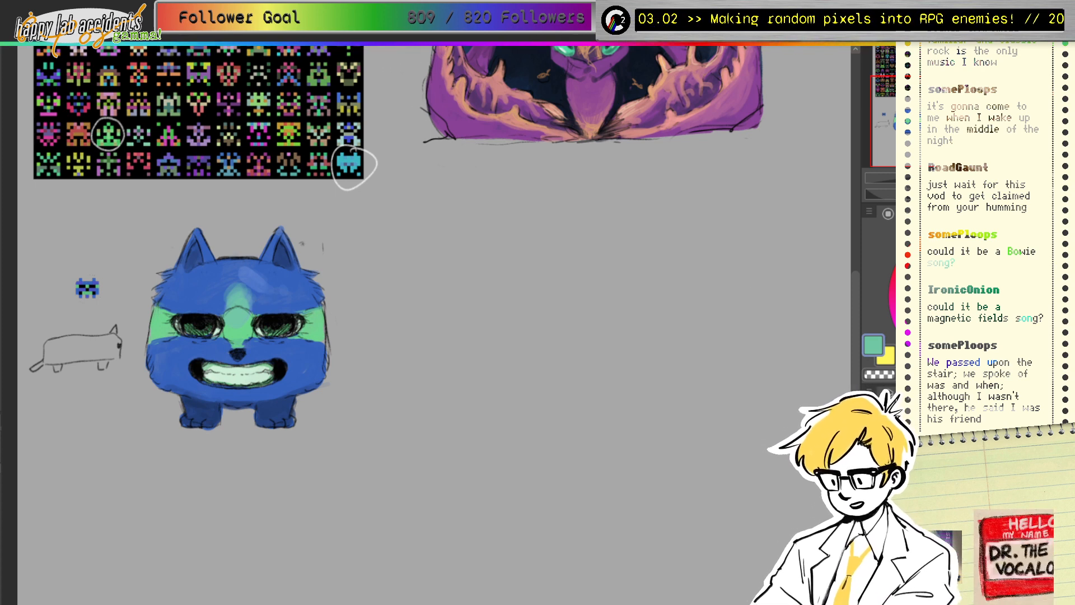
{"action": "mouse_move", "coordinate": [392, 252]}
{"action": "left_mouse_down"}
{"action": "mouse_move", "coordinate": [310, 266]}
{"action": "mouse_move", "coordinate": [445, 342]}
{"action": "mouse_move", "coordinate": [455, 520]}
{"action": "left_mouse_up"}
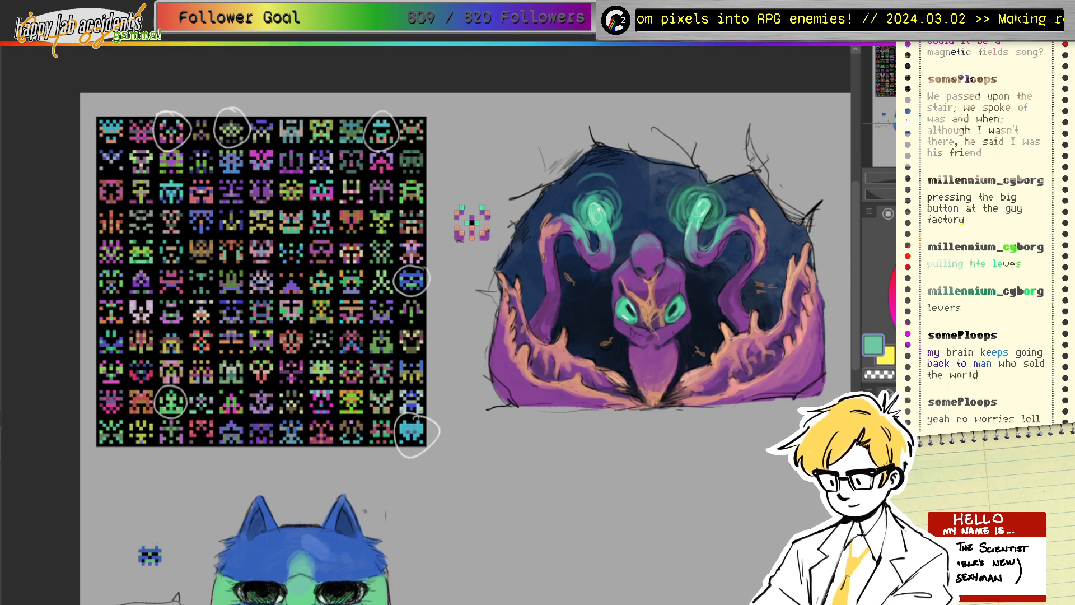
Step: Center the sprite sheet and marquee-select the green sprite in row 10
{"action": "left_click_drag", "start_coordinate": [889, 124], "coordinate": [896, 124]}
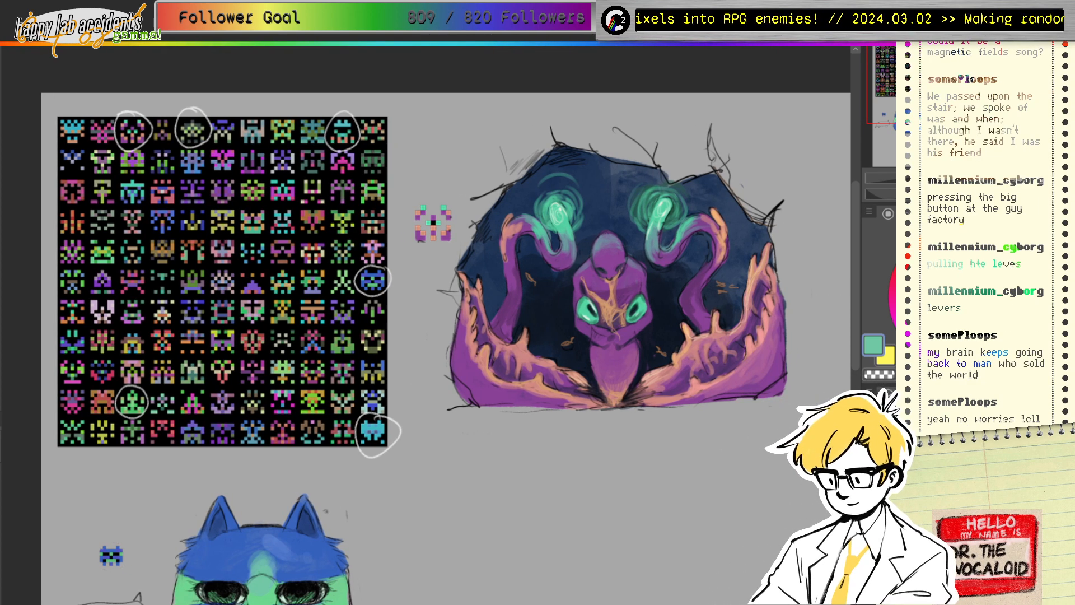
{"action": "scroll", "coordinate": [446, 325], "scroll_direction": "down", "scroll_amount": 1}
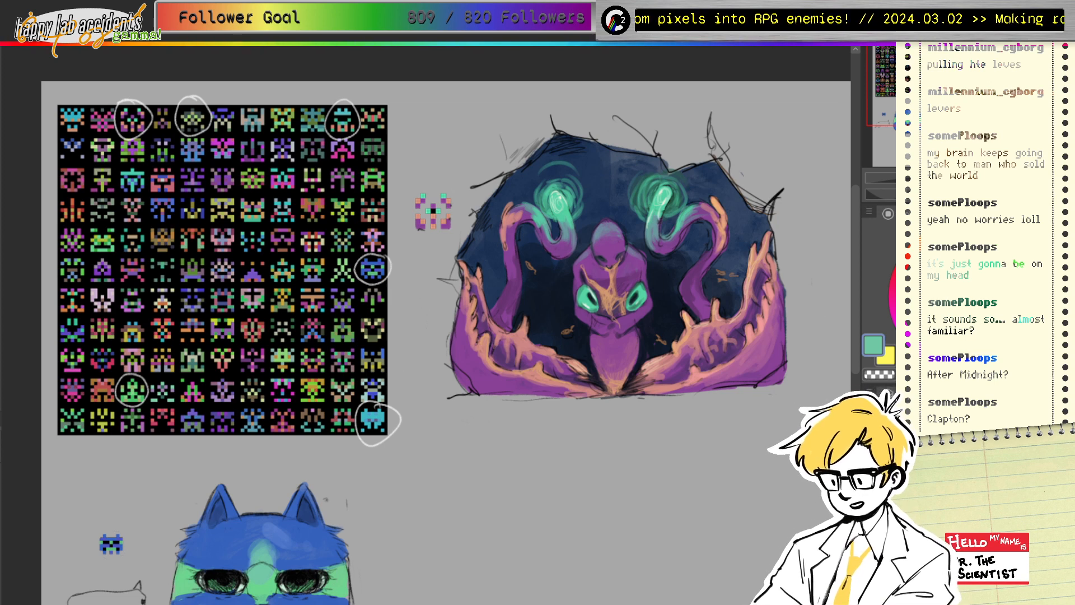
{"action": "mouse_move", "coordinate": [448, 336]}
{"action": "left_mouse_down"}
{"action": "mouse_move", "coordinate": [413, 316]}
{"action": "mouse_move", "coordinate": [442, 329]}
{"action": "mouse_move", "coordinate": [434, 312]}
{"action": "mouse_move", "coordinate": [444, 319]}
{"action": "left_mouse_up"}
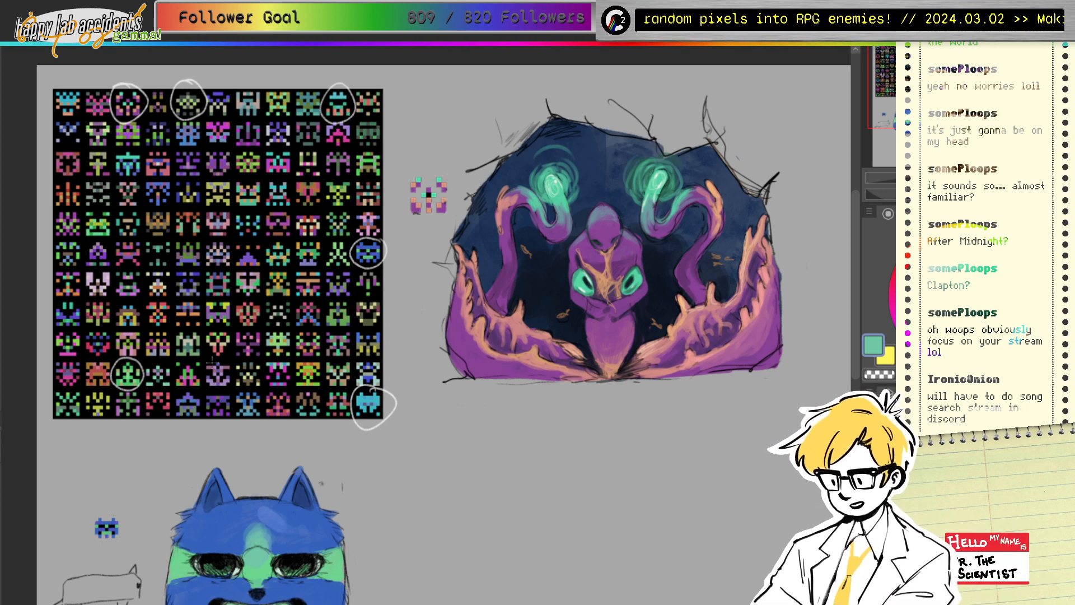
{"action": "left_click_drag", "start_coordinate": [112, 357], "coordinate": [144, 389]}
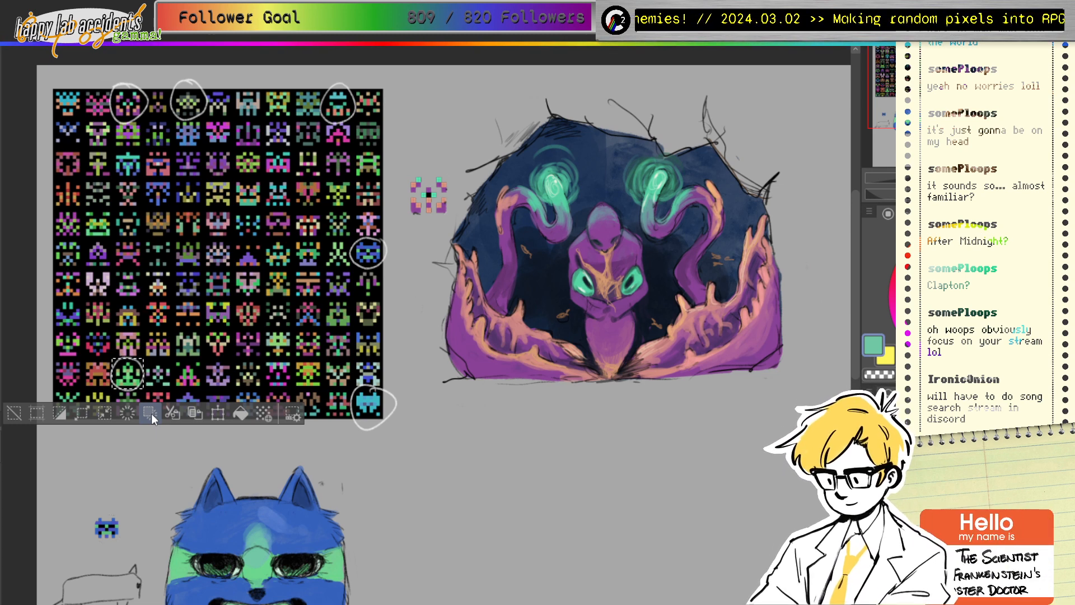
Step: Deselect the green sprite and pan to the blank canvas below the purple creature
{"action": "key", "text": "ctrl+d"}
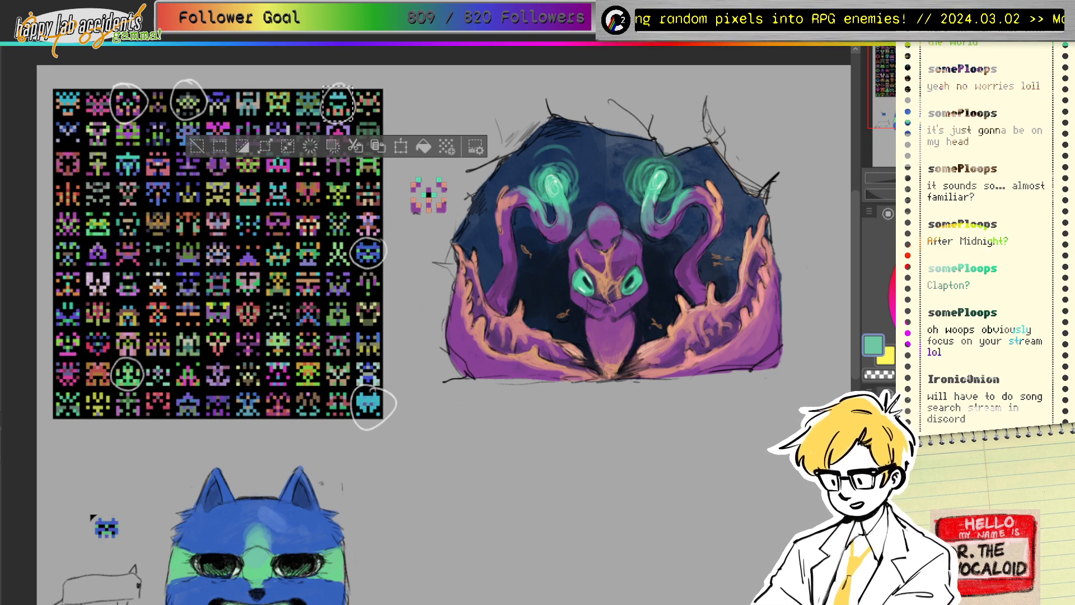
{"action": "left_click_drag", "start_coordinate": [560, 426], "coordinate": [434, 132]}
{"action": "left_click_drag", "start_coordinate": [246, 112], "coordinate": [4, 133]}
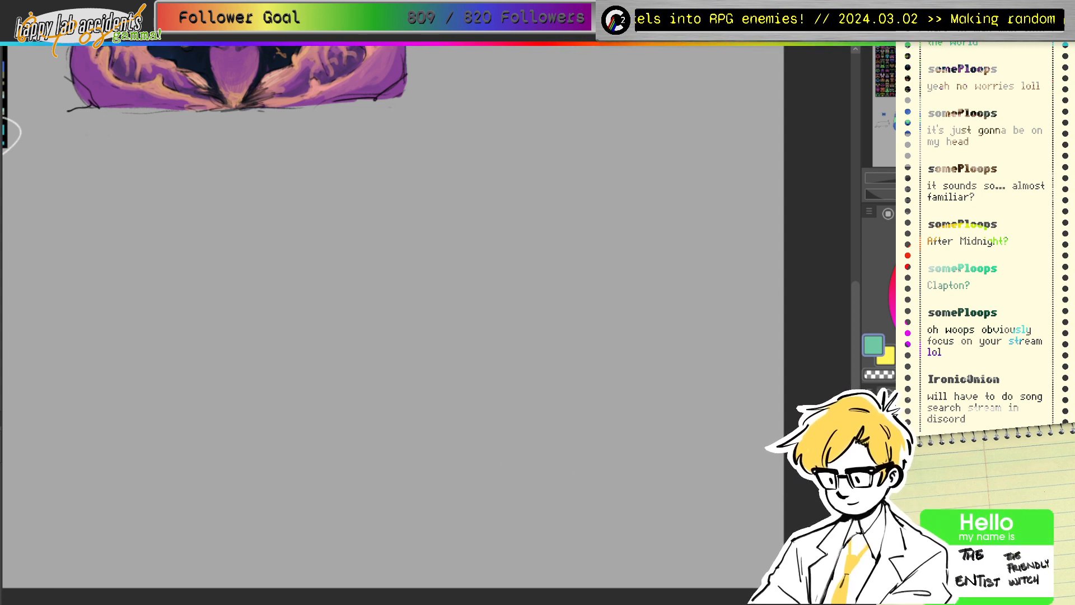
Step: Select the circled sprite at the grid's top-right and make a first copy-paste attempt
{"action": "left_click_drag", "start_coordinate": [972, 121], "coordinate": [921, 85]}
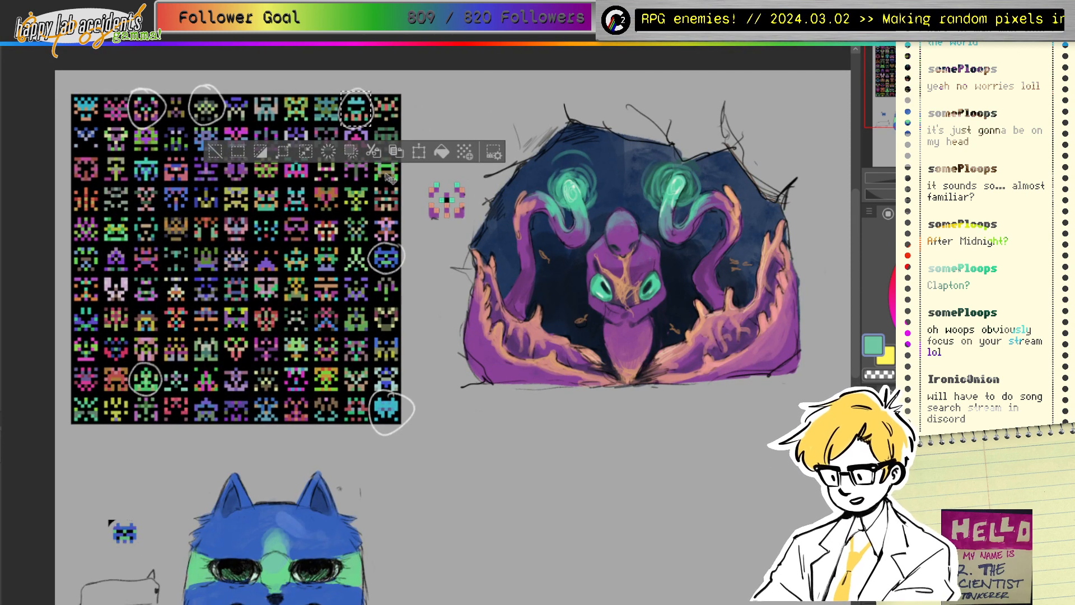
{"action": "key", "text": "ctrl+shift+a"}
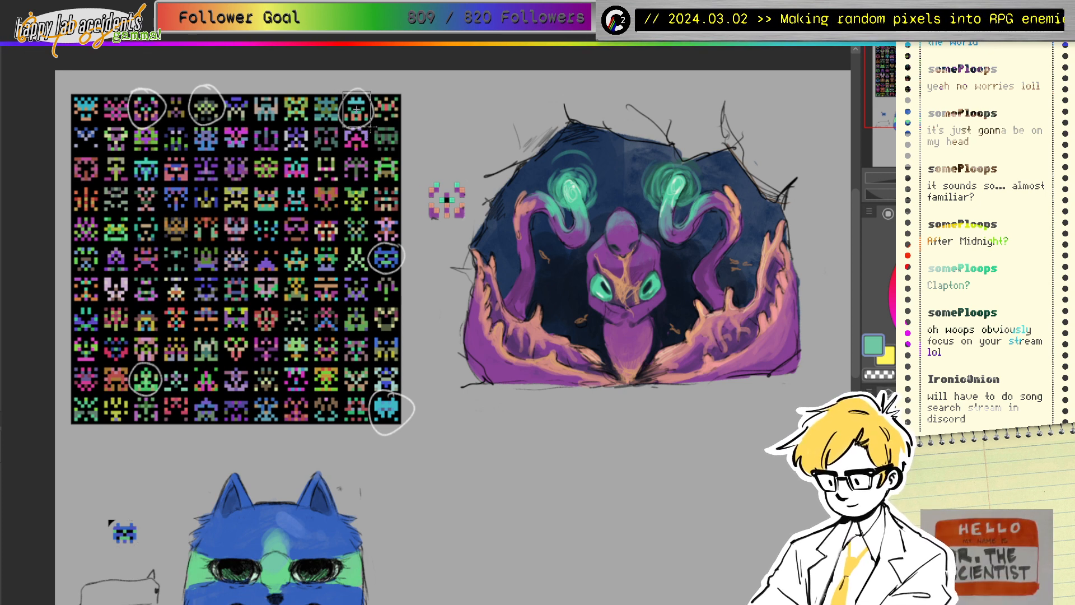
{"action": "left_click_drag", "start_coordinate": [371, 127], "coordinate": [372, 127]}
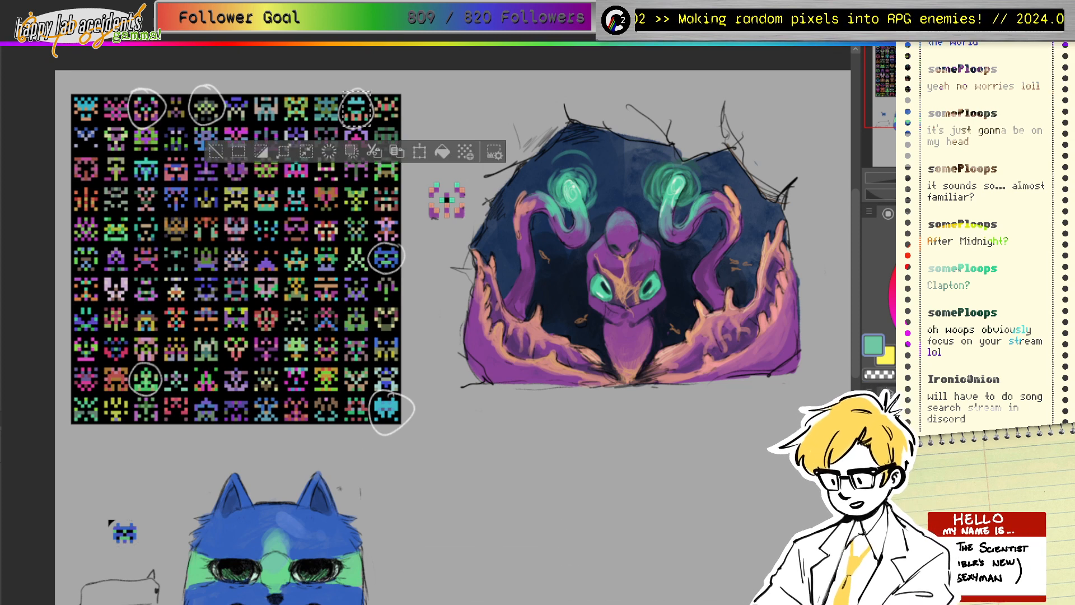
{"action": "left_click", "coordinate": [352, 152]}
{"action": "key", "text": "ctrl+z"}
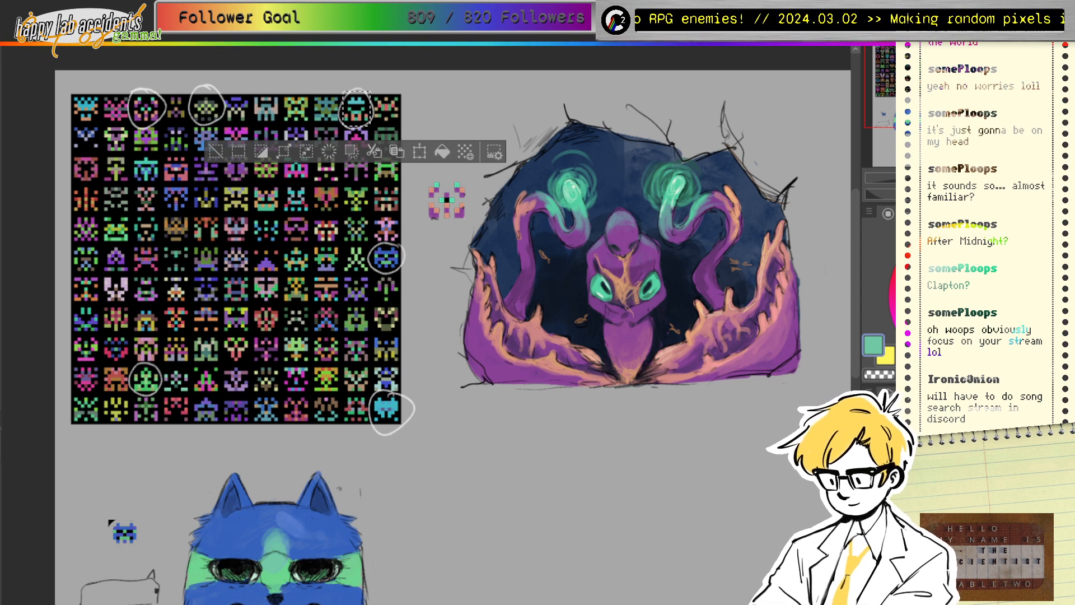
{"action": "key", "text": "ctrl+c"}
{"action": "key", "text": "ctrl+v"}
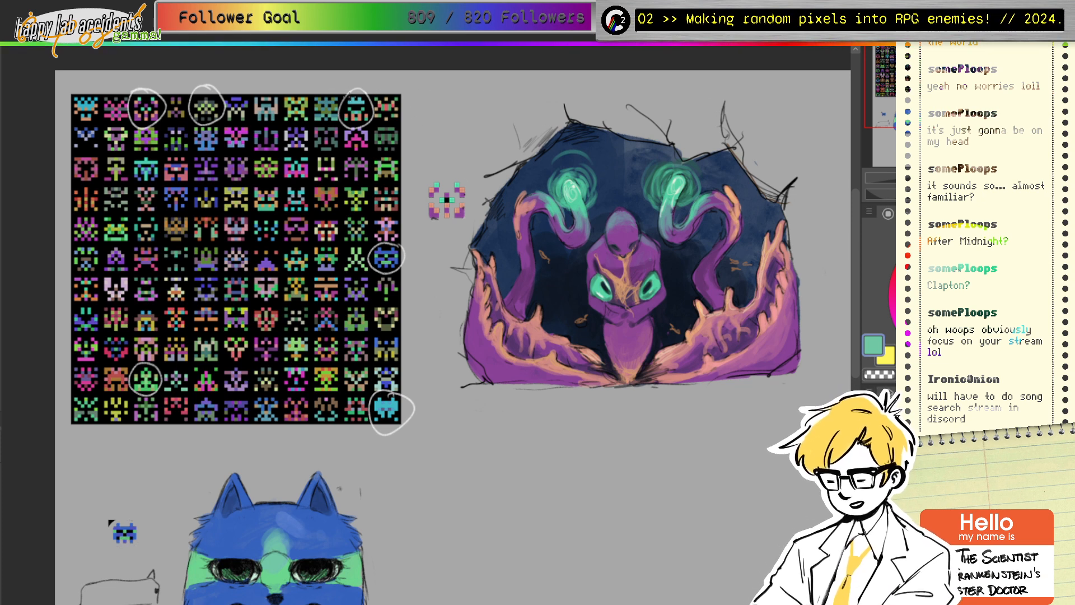
Step: Re-select the circled teal sprite, paste a copy, and bring it into view
{"action": "left_click_drag", "start_coordinate": [341, 89], "coordinate": [370, 125]}
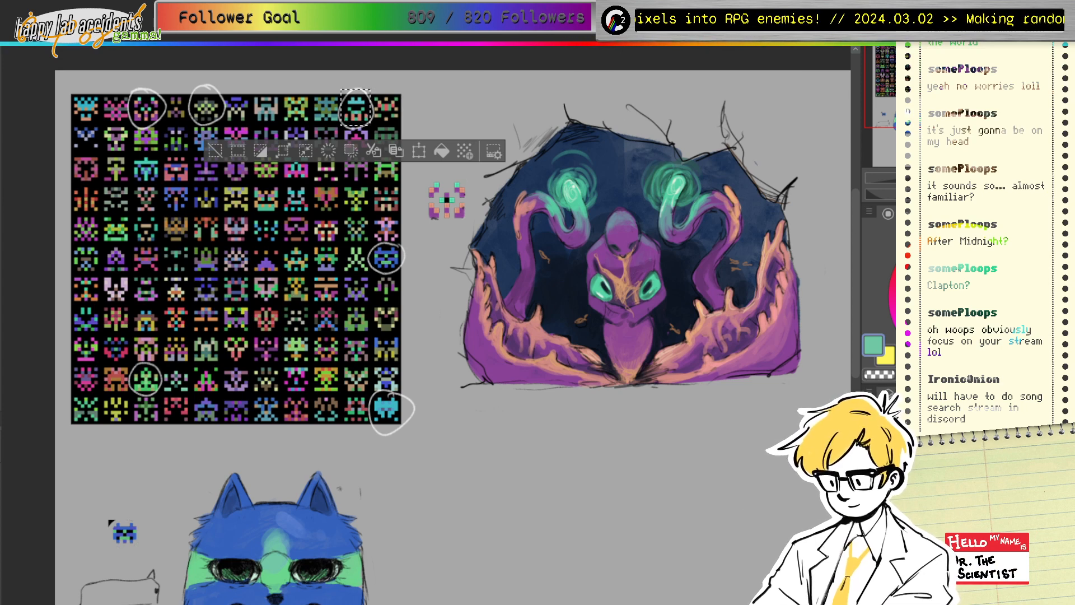
{"action": "left_click_drag", "start_coordinate": [746, 511], "coordinate": [729, 508]}
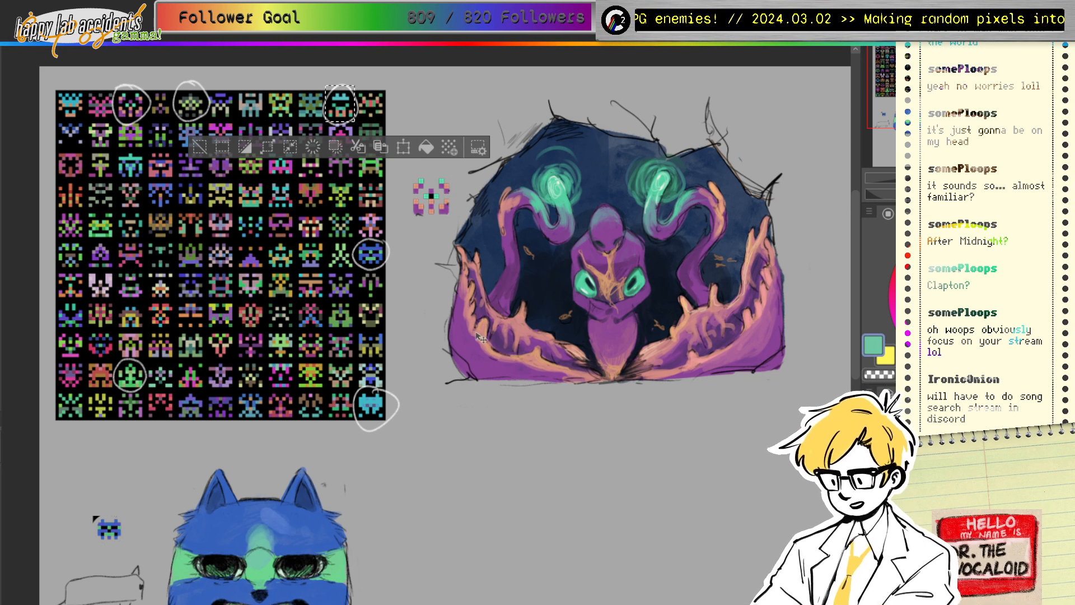
{"action": "key", "text": "ctrl+d"}
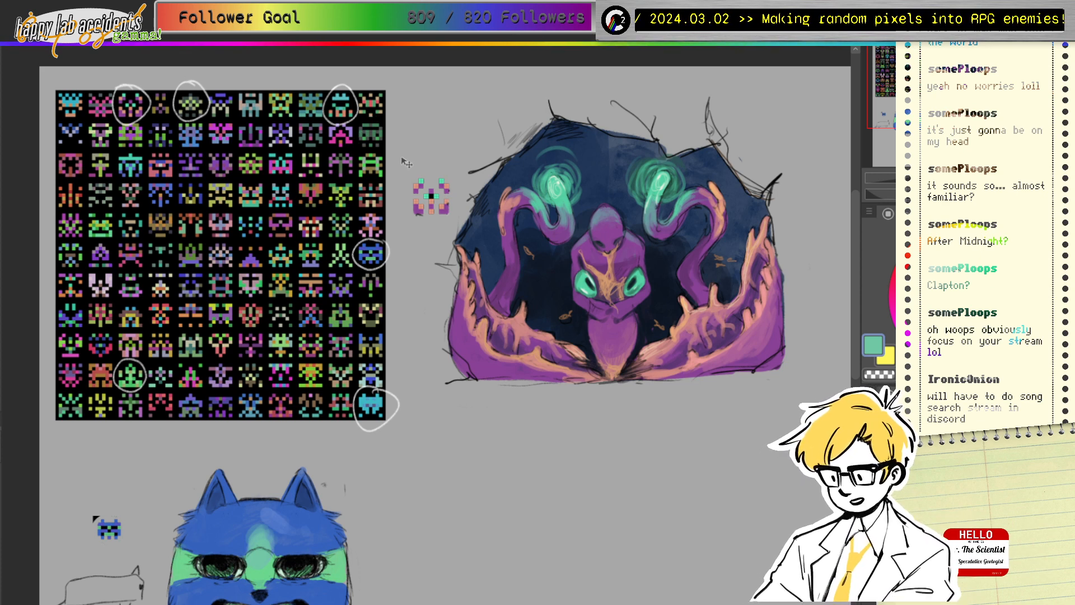
{"action": "key", "text": "ctrl+v"}
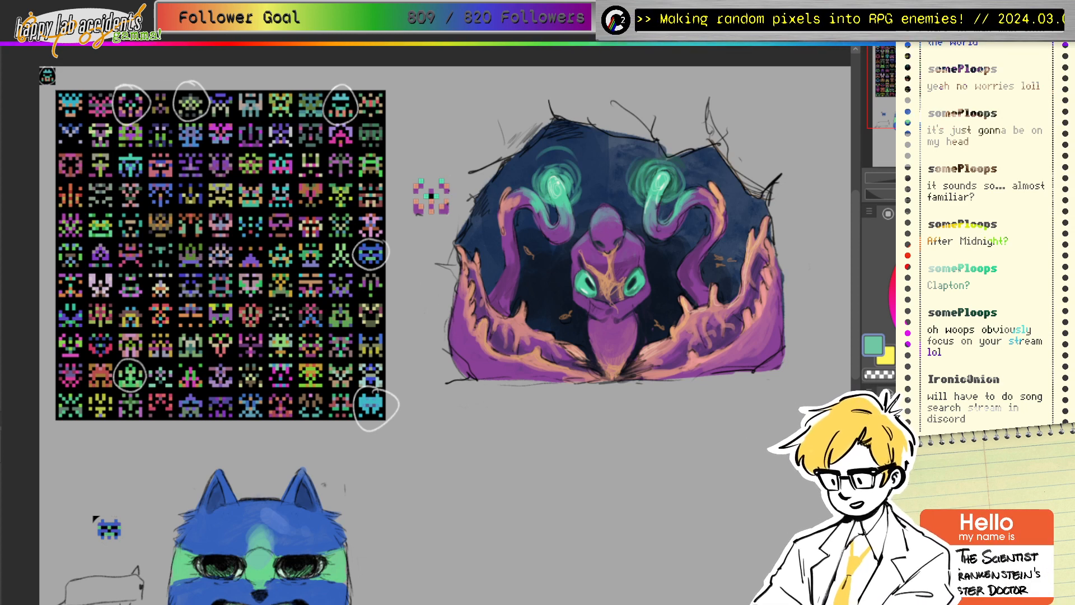
{"action": "left_click_drag", "start_coordinate": [436, 313], "coordinate": [348, 246]}
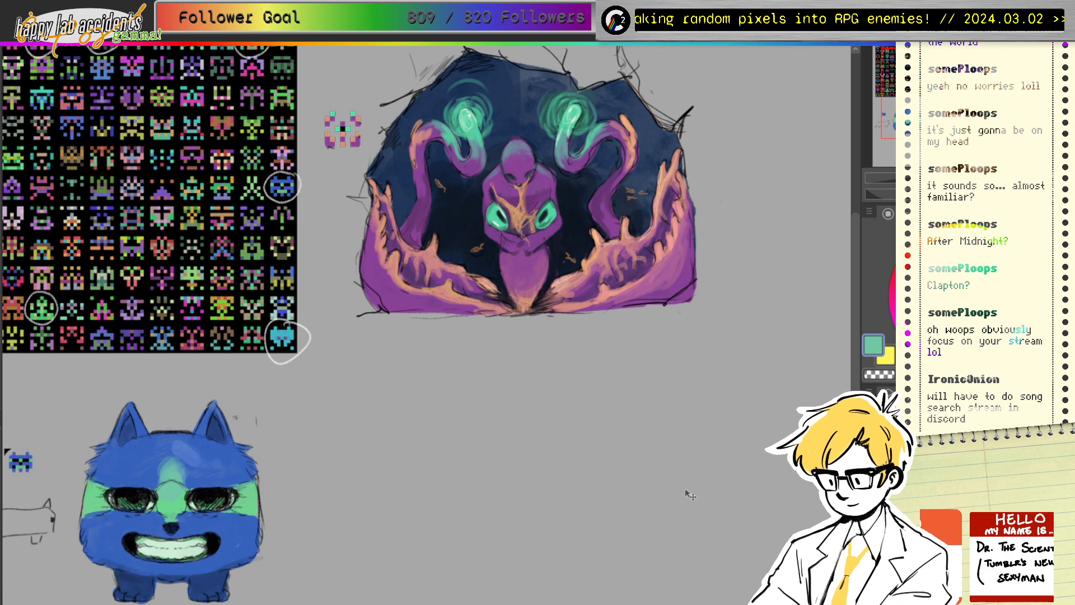
{"action": "left_click_drag", "start_coordinate": [392, 280], "coordinate": [581, 385]}
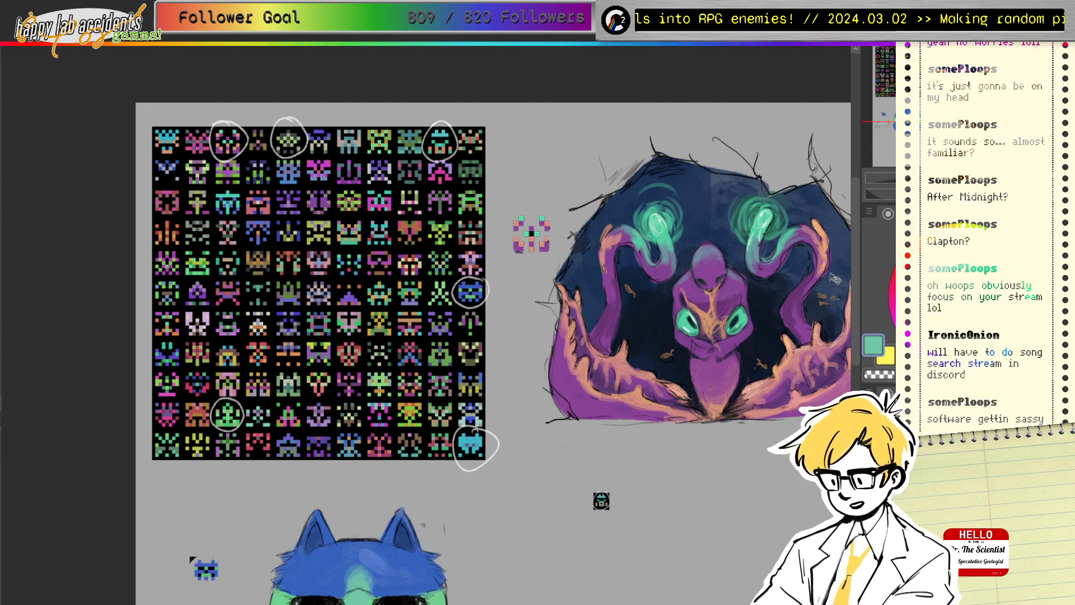
{"action": "left_click_drag", "start_coordinate": [600, 499], "coordinate": [342, 258]}
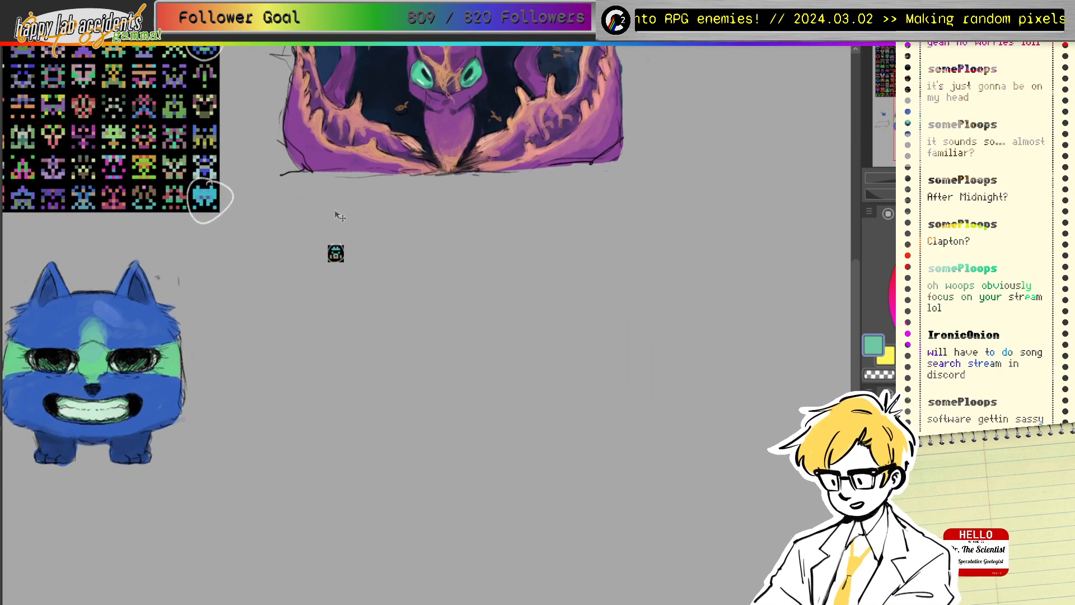
Step: Enlarge the pasted sprite with Ctrl+T and move it below the purple creature
{"action": "key", "text": "ctrl+t"}
{"action": "left_click_drag", "start_coordinate": [345, 262], "coordinate": [306, 258]}
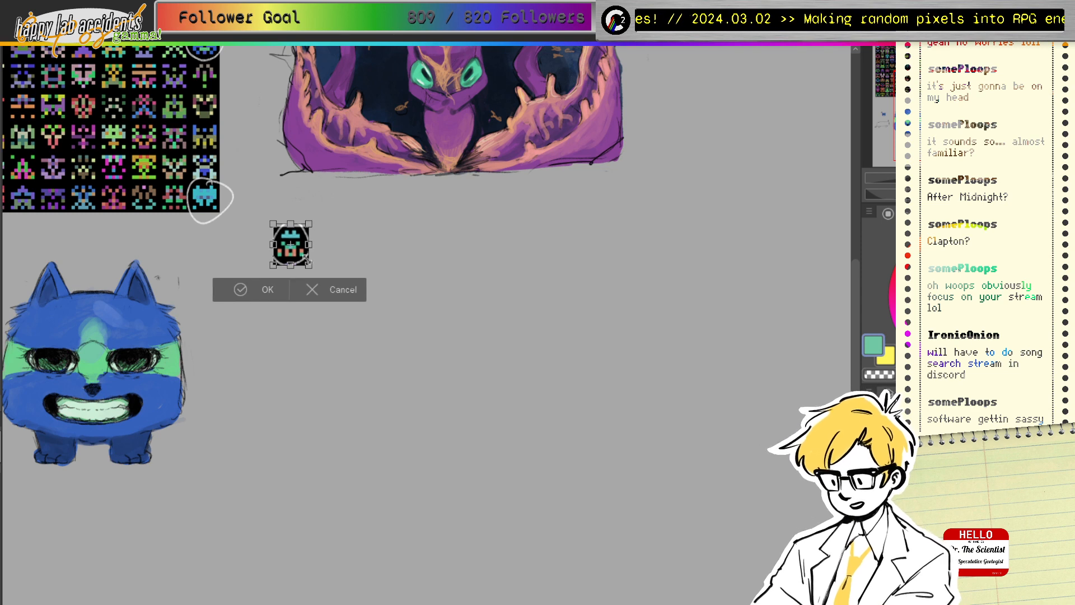
{"action": "left_click", "coordinate": [264, 289]}
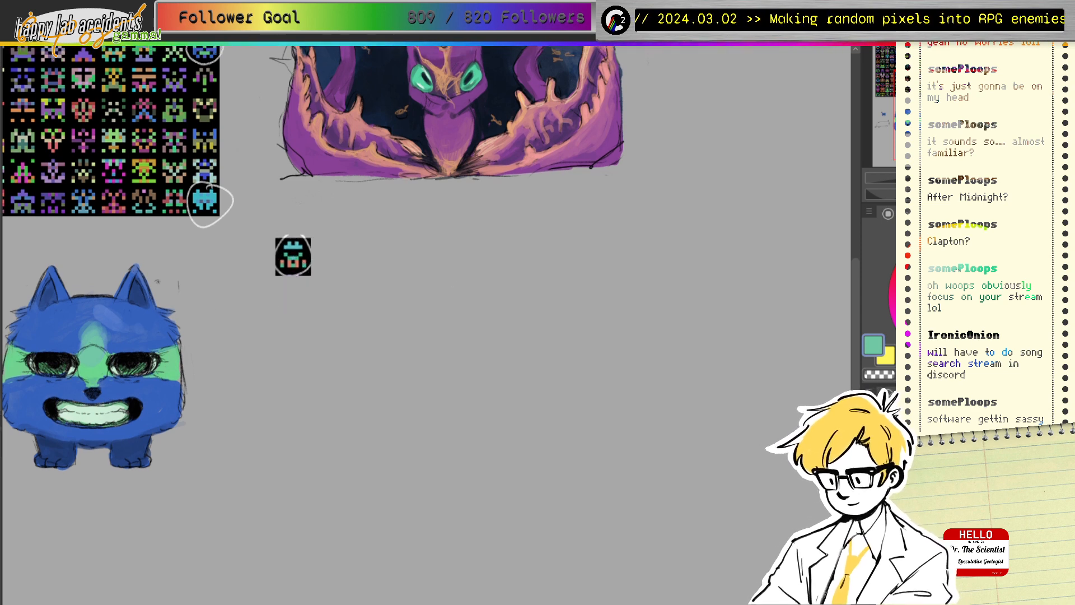
{"action": "left_click_drag", "start_coordinate": [359, 314], "coordinate": [304, 290]}
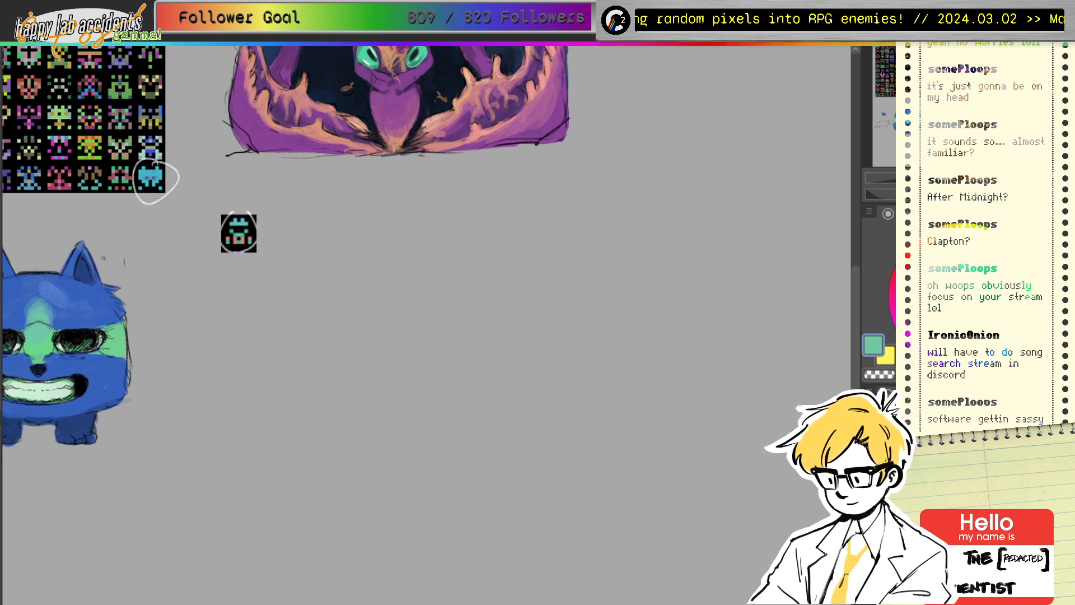
Step: Select and delete the black area inside the sprite tile
{"action": "left_click", "coordinate": [876, 402]}
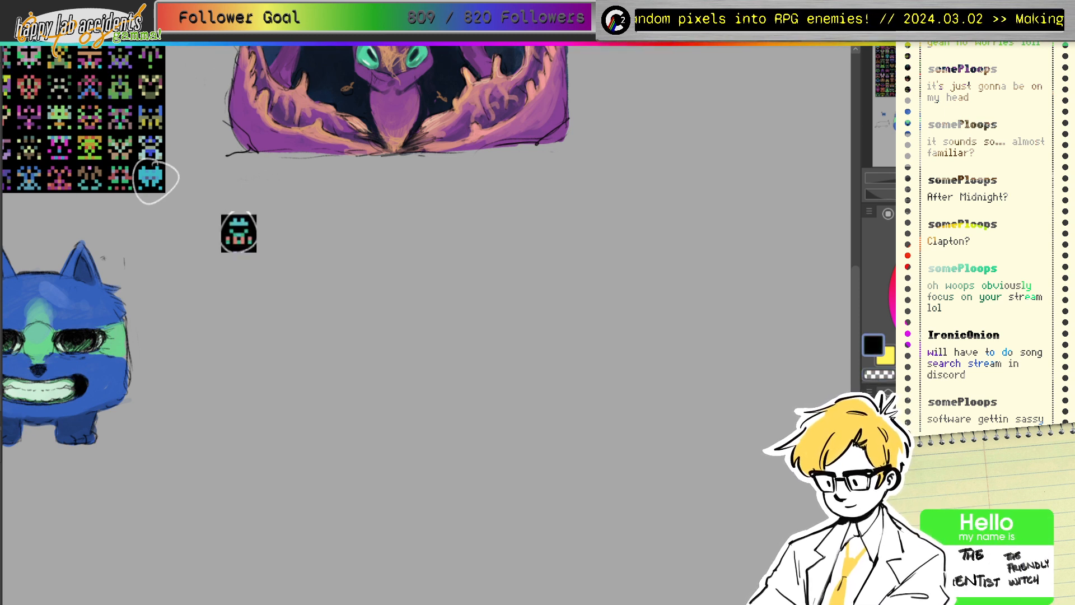
{"action": "key", "text": "ctrl+z"}
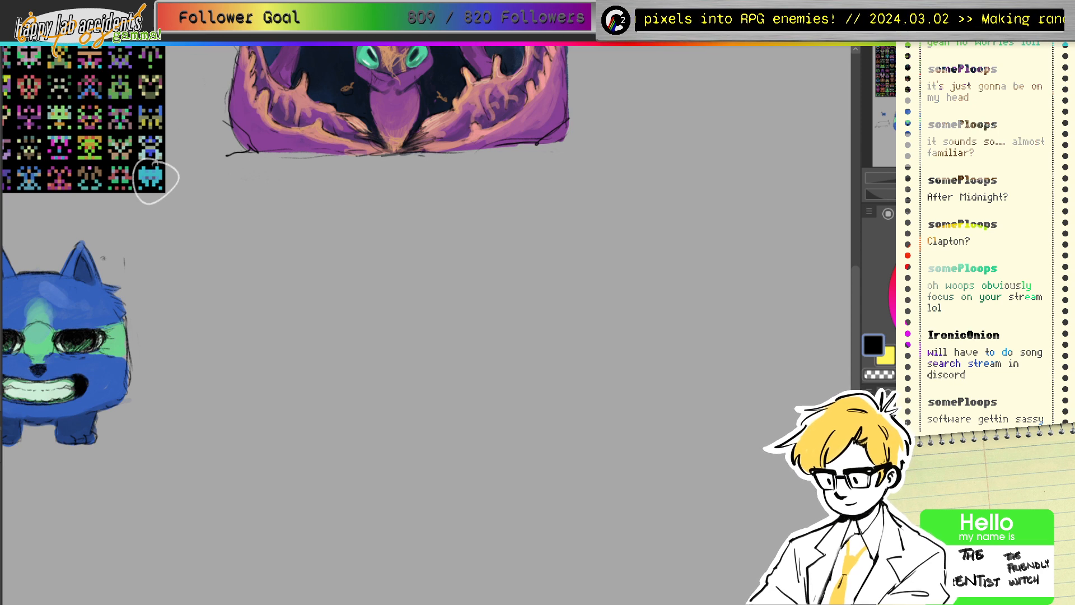
{"action": "key", "text": "ctrl+y"}
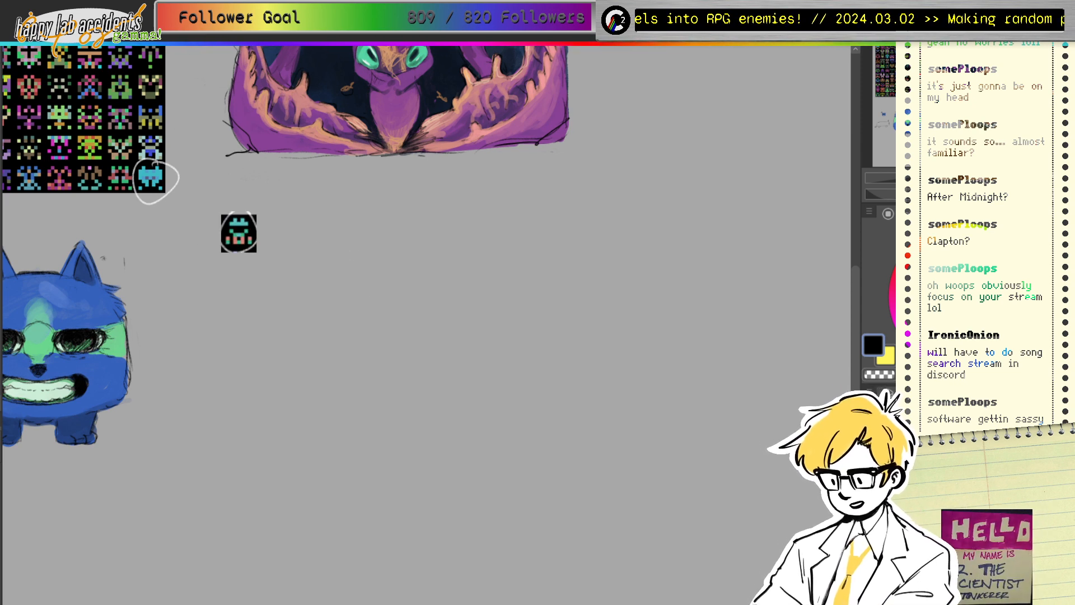
{"action": "left_click", "coordinate": [248, 246]}
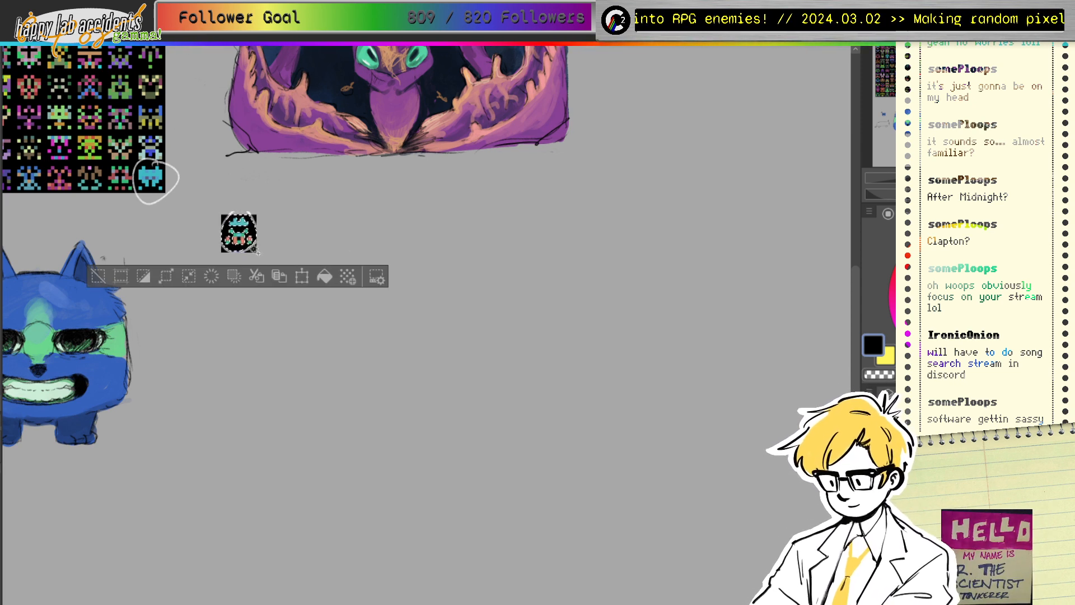
{"action": "key", "text": "Delete"}
{"action": "key", "text": "ctrl+d"}
Step: Delete the tile's black top-right and top-left corners and try erasing the bottom-right one
{"action": "left_click", "coordinate": [255, 217]}
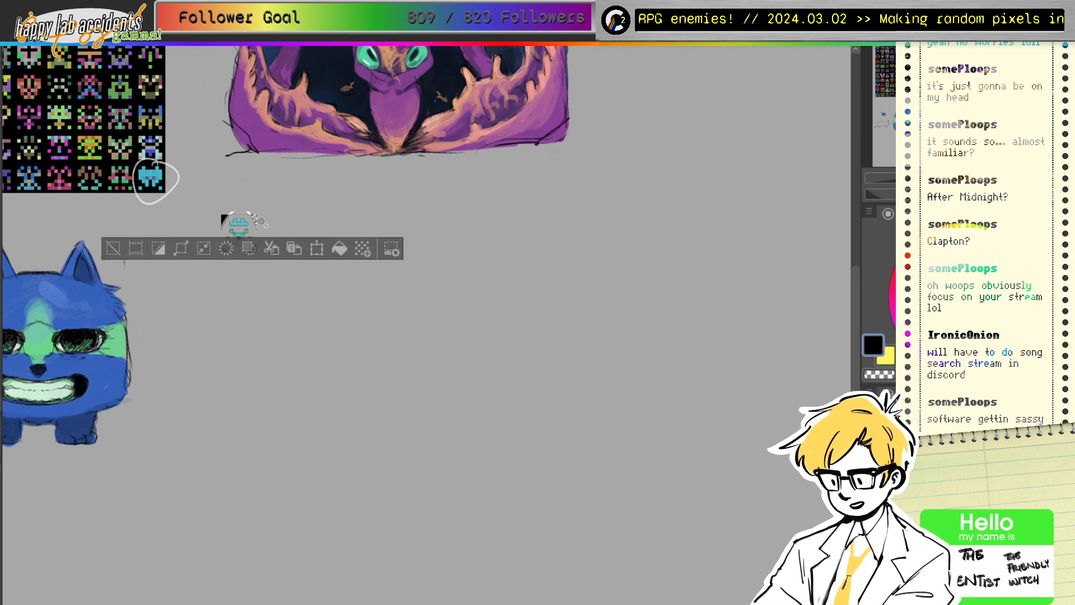
{"action": "key", "text": "Delete"}
{"action": "key", "text": "ctrl+d"}
{"action": "left_click", "coordinate": [224, 218]}
{"action": "key", "text": "Delete"}
{"action": "key", "text": "ctrl+d"}
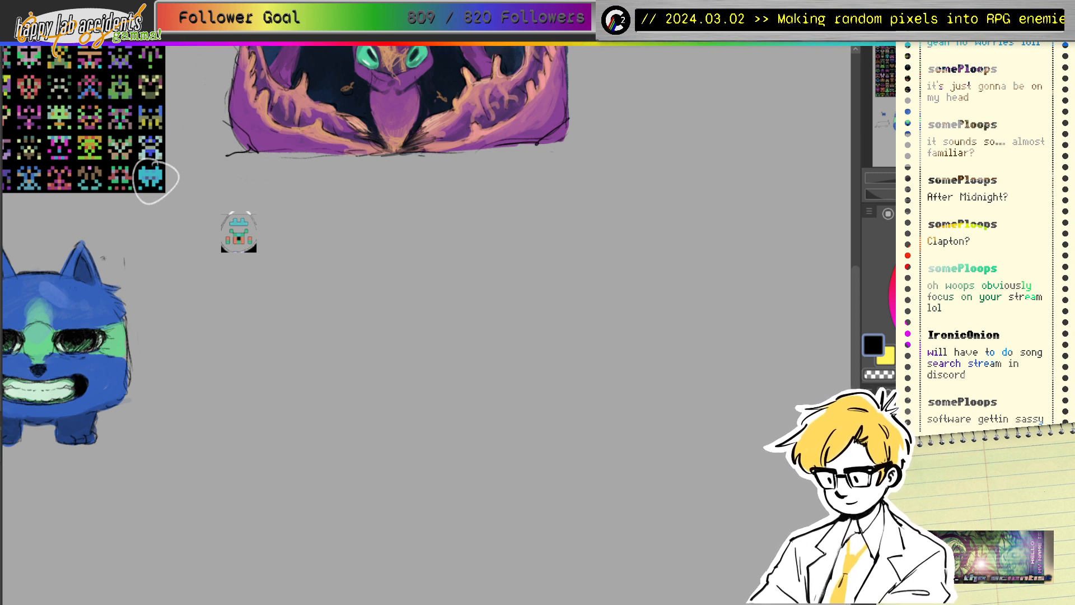
{"action": "mouse_move", "coordinate": [264, 259]}
{"action": "left_mouse_down"}
{"action": "mouse_move", "coordinate": [236, 258]}
{"action": "mouse_move", "coordinate": [225, 254]}
{"action": "mouse_move", "coordinate": [232, 240]}
{"action": "mouse_move", "coordinate": [260, 244]}
{"action": "mouse_move", "coordinate": [234, 260]}
{"action": "mouse_move", "coordinate": [223, 254]}
{"action": "mouse_move", "coordinate": [246, 222]}
{"action": "mouse_move", "coordinate": [216, 237]}
{"action": "mouse_move", "coordinate": [222, 216]}
{"action": "mouse_move", "coordinate": [258, 221]}
{"action": "left_mouse_up"}
{"action": "key", "text": "ctrl+z"}
{"action": "key", "text": "ctrl+z"}
{"action": "key", "text": "ctrl+z"}
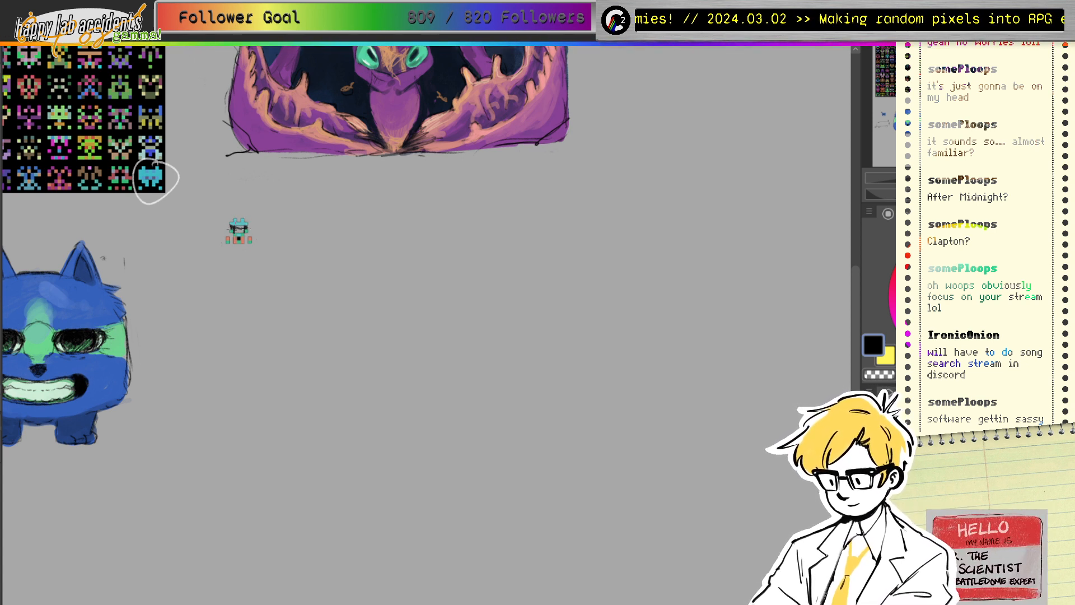
Step: Sketch and erase test strokes near the sprite, then undo them and the sprite's dark fill
{"action": "left_click_drag", "start_coordinate": [231, 227], "coordinate": [247, 227]}
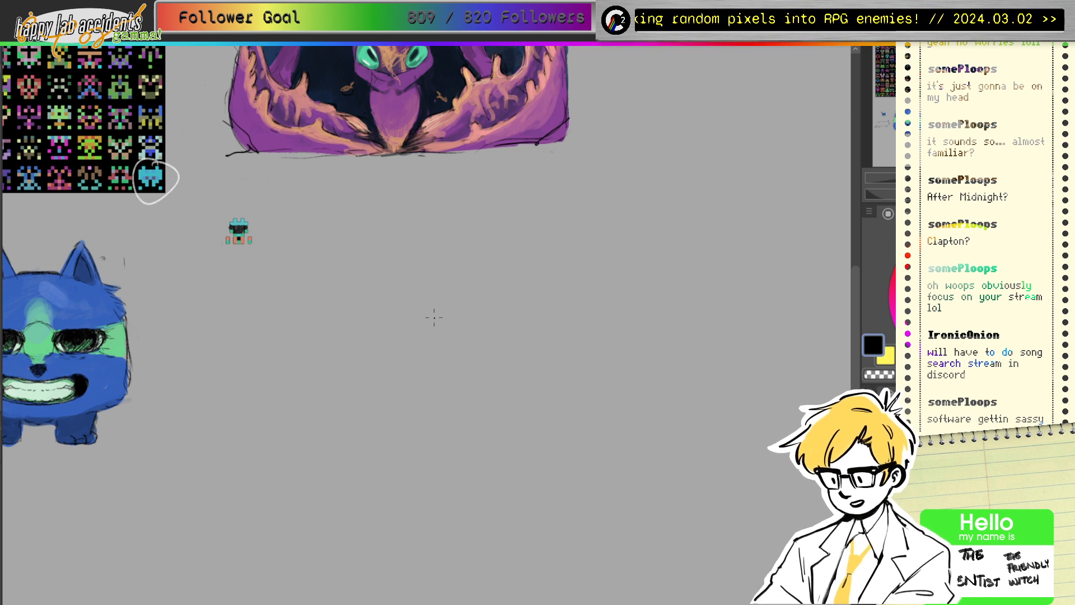
{"action": "mouse_move", "coordinate": [358, 314]}
{"action": "left_mouse_down"}
{"action": "mouse_move", "coordinate": [350, 294]}
{"action": "mouse_move", "coordinate": [406, 240]}
{"action": "left_mouse_up"}
{"action": "key", "text": "ctrl+z"}
{"action": "key", "text": "ctrl+z"}
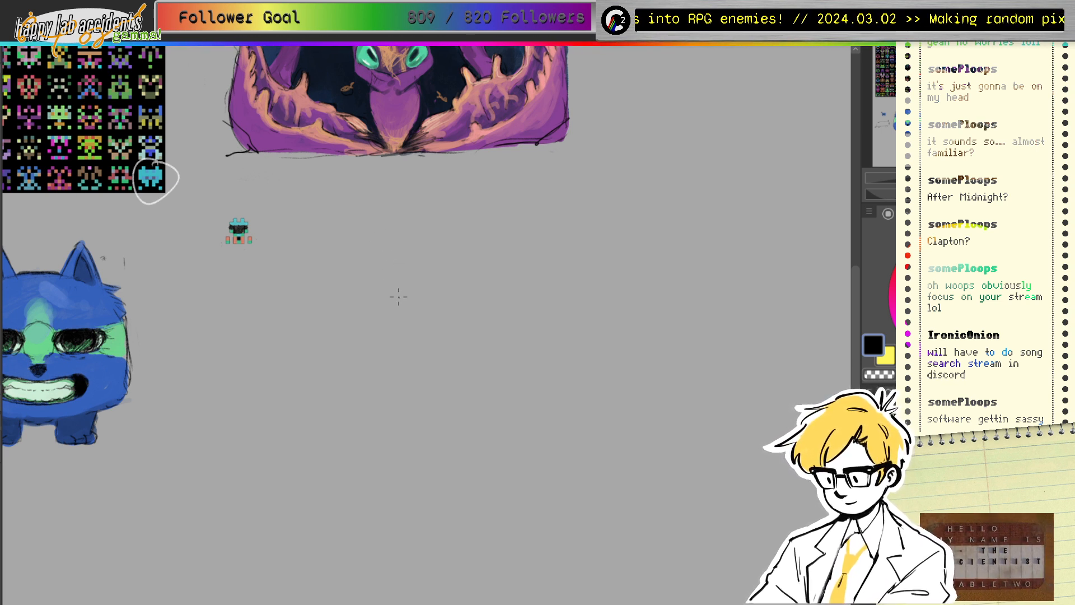
{"action": "left_click_drag", "start_coordinate": [385, 273], "coordinate": [417, 225]}
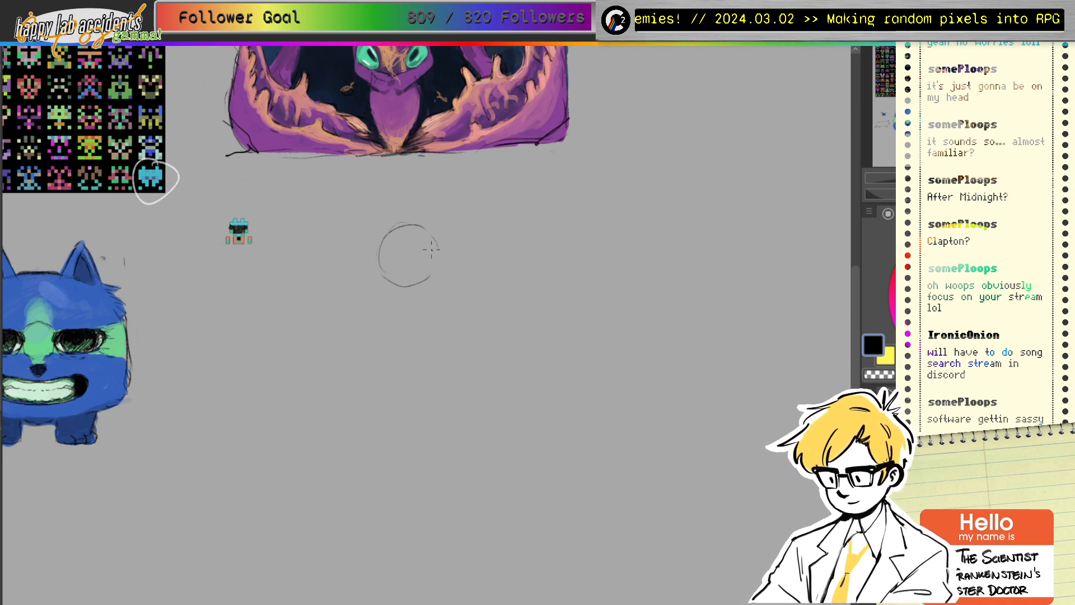
{"action": "key", "text": "e"}
{"action": "mouse_move", "coordinate": [406, 246]}
{"action": "left_mouse_down"}
{"action": "mouse_move", "coordinate": [401, 224]}
{"action": "mouse_move", "coordinate": [387, 280]}
{"action": "mouse_move", "coordinate": [425, 270]}
{"action": "left_mouse_up"}
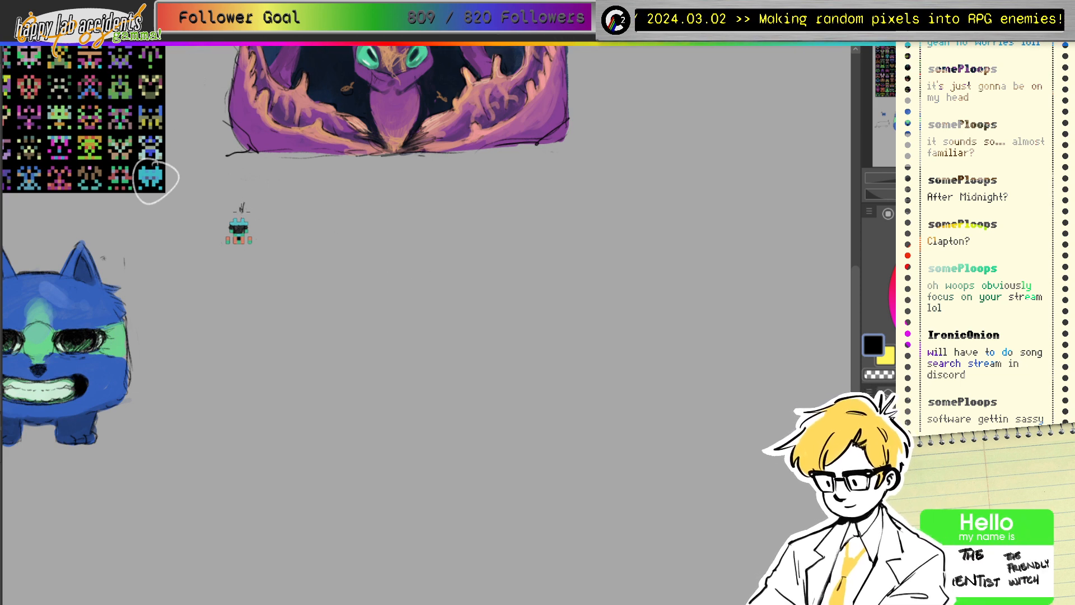
{"action": "key", "text": "ctrl+z"}
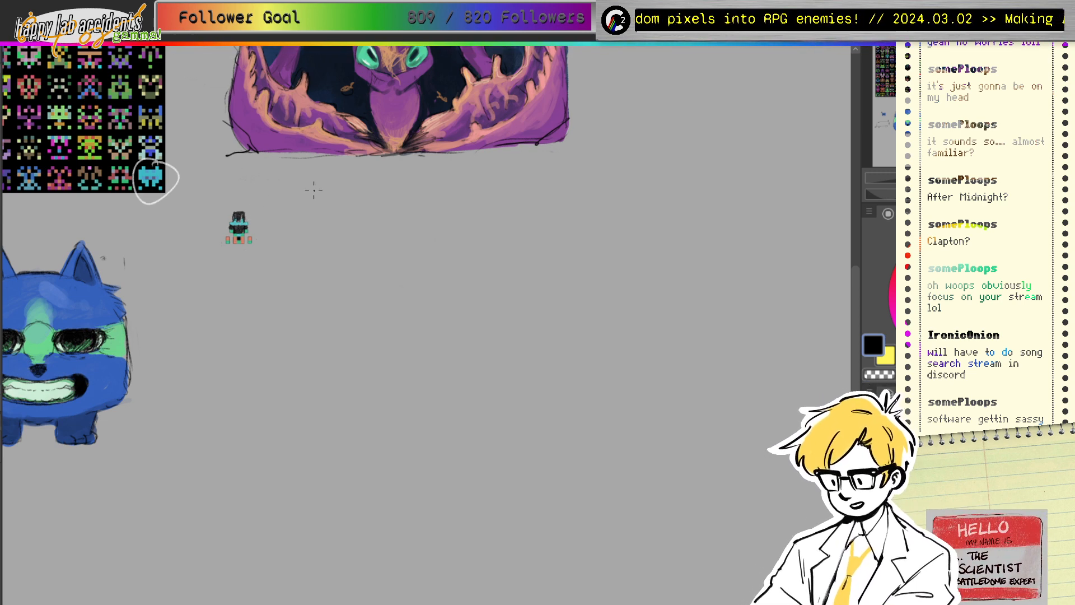
{"action": "key", "text": "ctrl+z"}
{"action": "key", "text": "ctrl+z"}
{"action": "key", "text": "ctrl+z"}
{"action": "key", "text": "ctrl+z"}
{"action": "key", "text": "ctrl+z"}
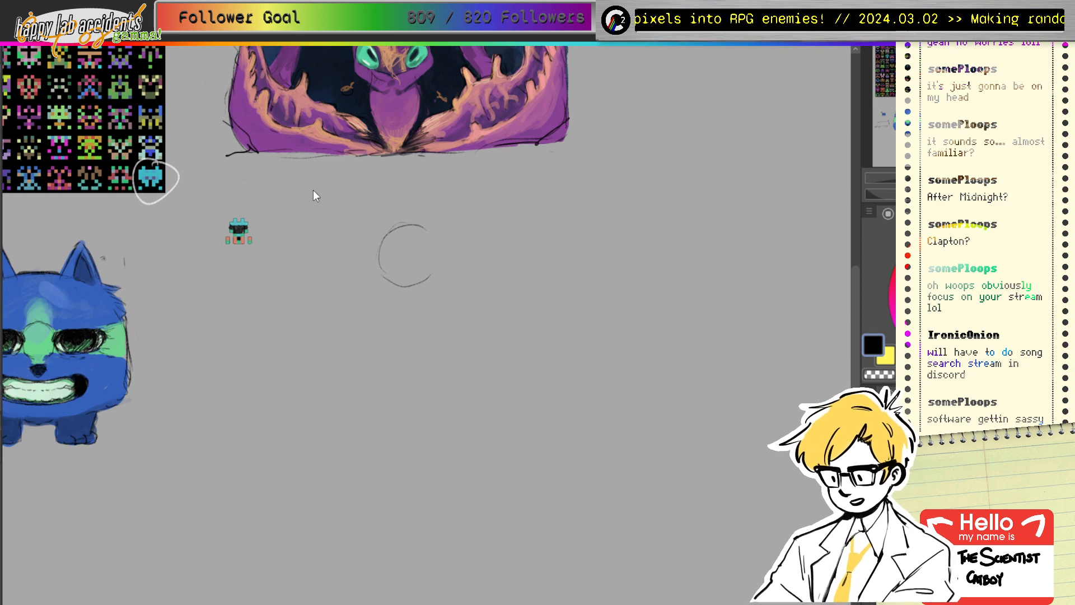
{"action": "key", "text": "ctrl+z"}
{"action": "key", "text": "ctrl+z"}
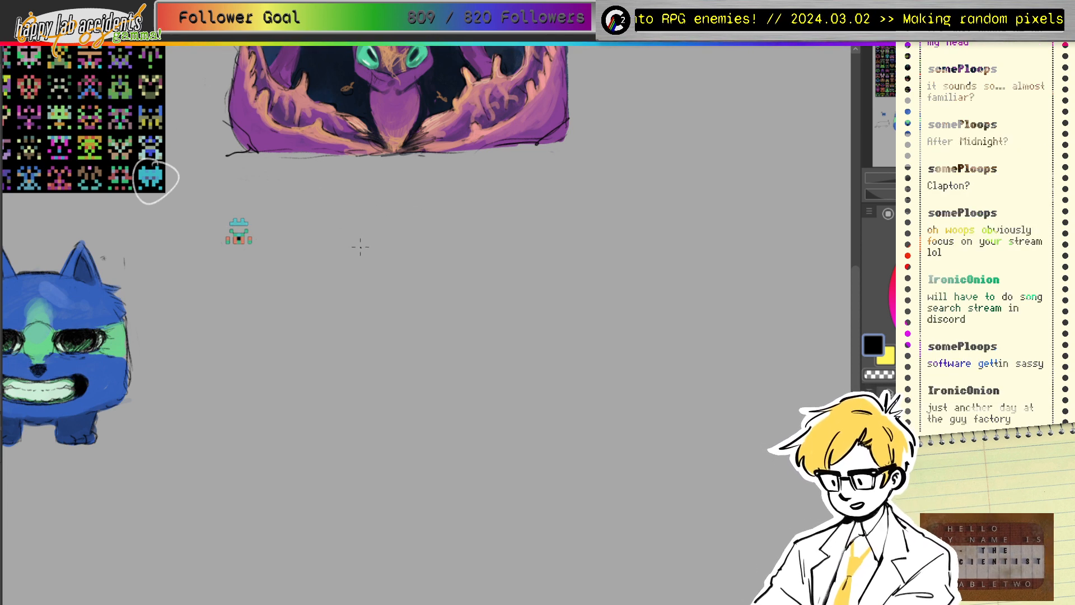
Step: Repeatedly select the sprite's centre with the Magic Wand, clearing each attempt
{"action": "left_click", "coordinate": [240, 239]}
{"action": "key", "text": "ctrl+d"}
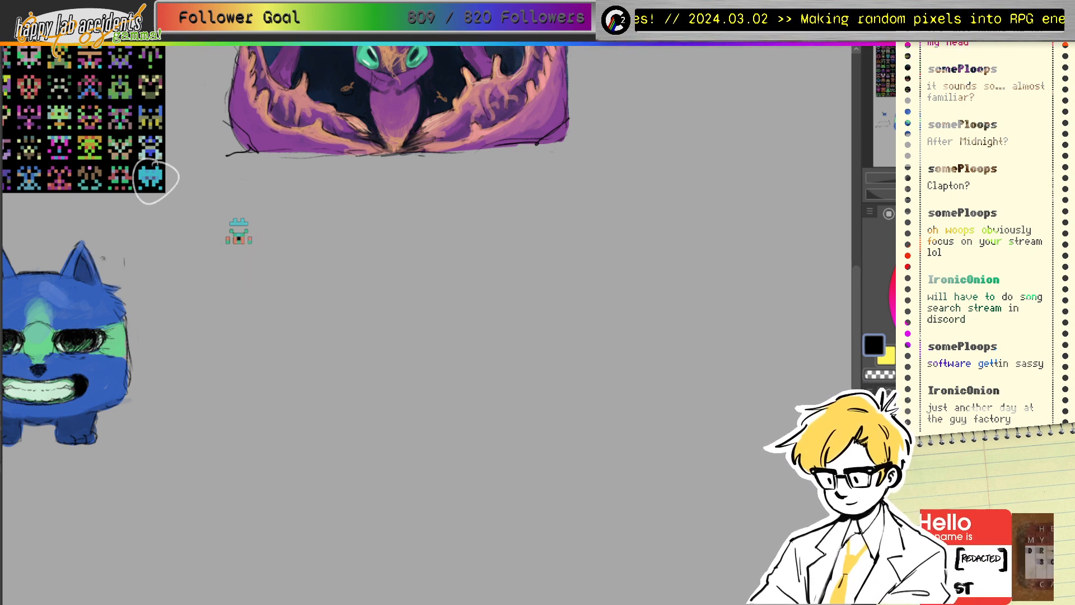
{"action": "left_click", "coordinate": [241, 238]}
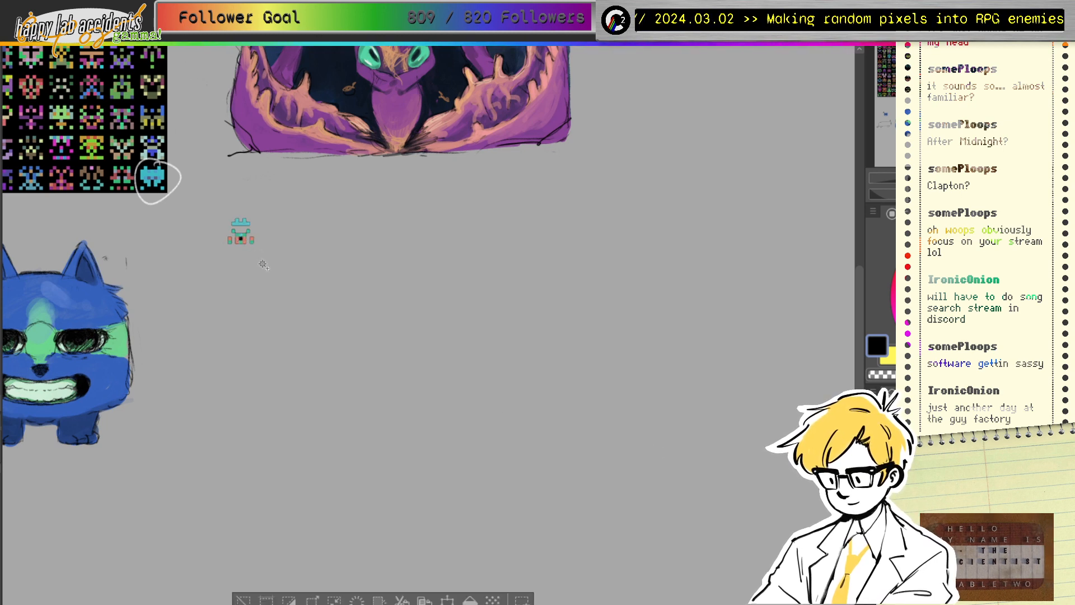
{"action": "key", "text": "ctrl+d"}
{"action": "left_click", "coordinate": [241, 238]}
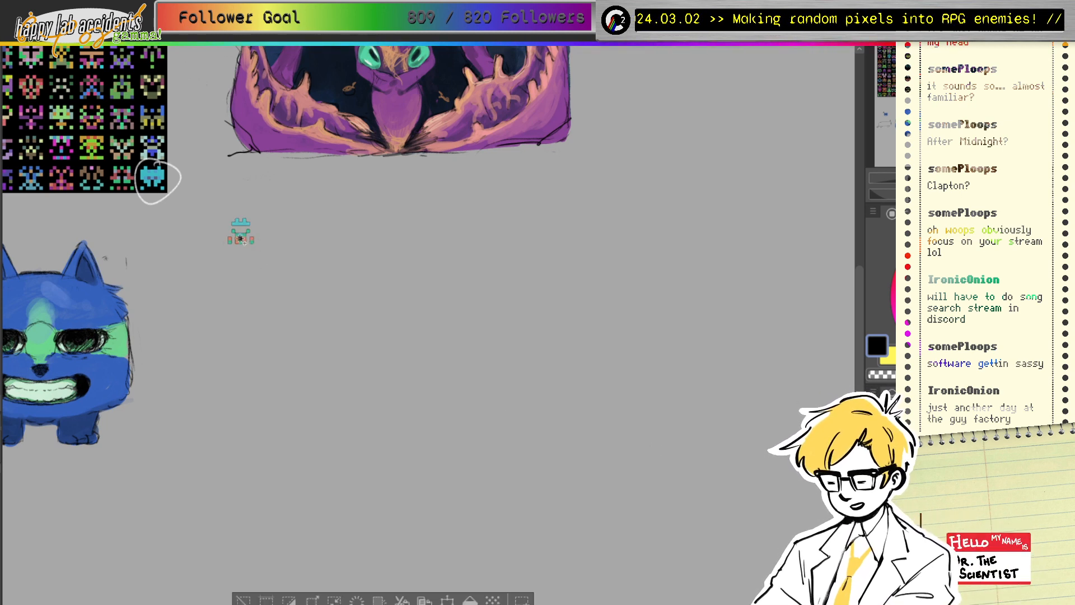
{"action": "key", "text": "ctrl+d"}
{"action": "left_click", "coordinate": [242, 240]}
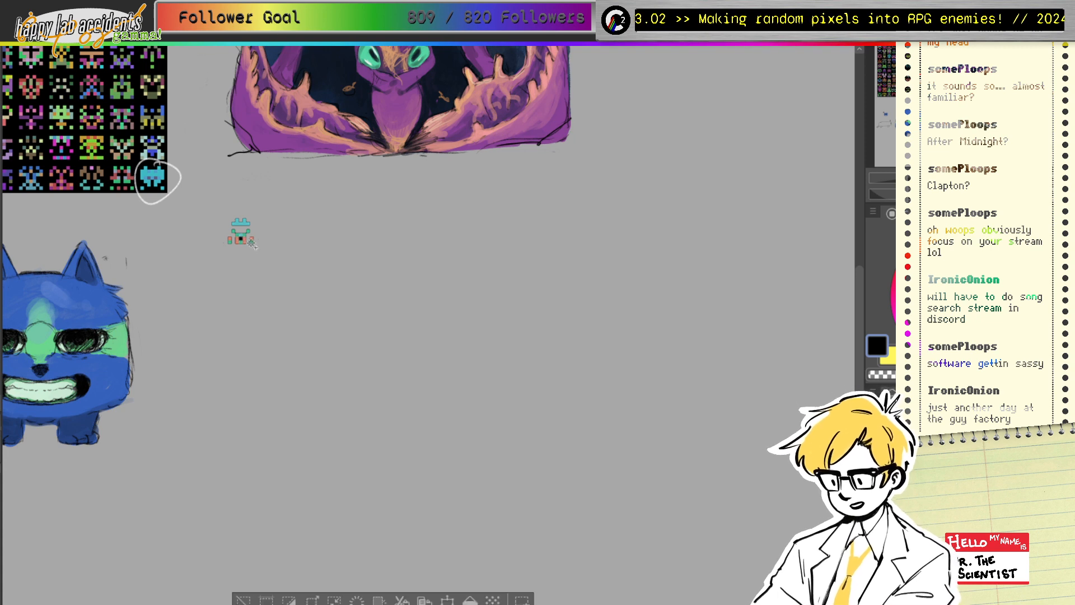
{"action": "key", "text": "ctrl+d"}
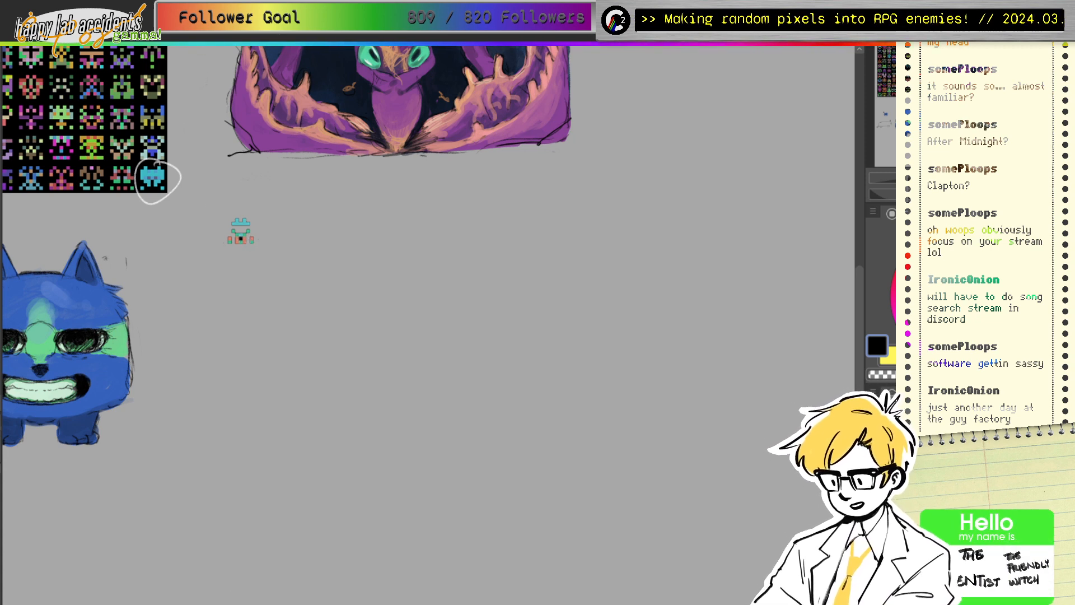
{"action": "left_click", "coordinate": [240, 238]}
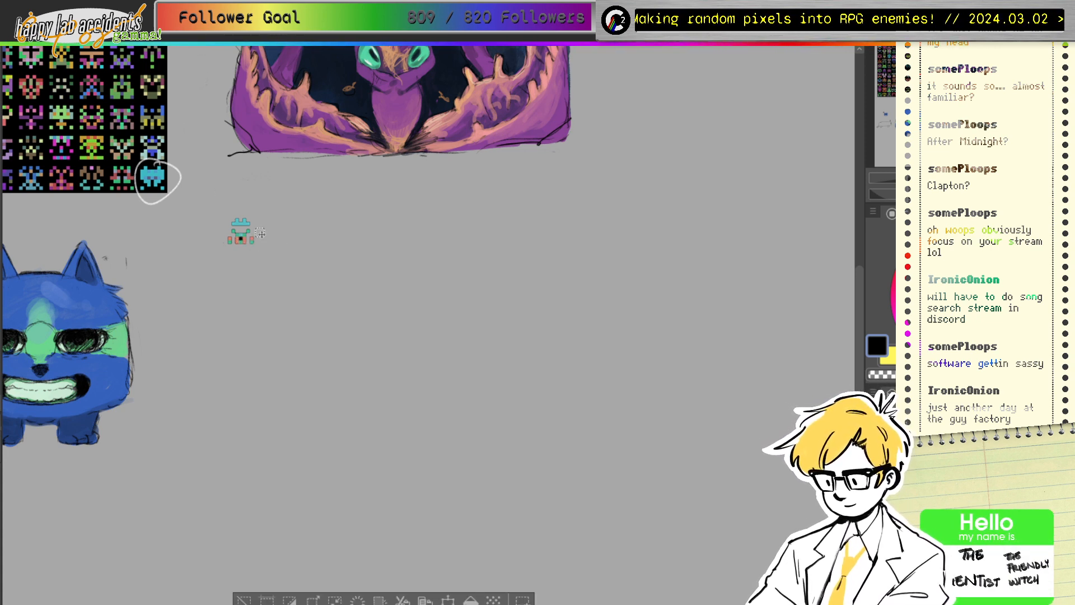
{"action": "key", "text": "ctrl+d"}
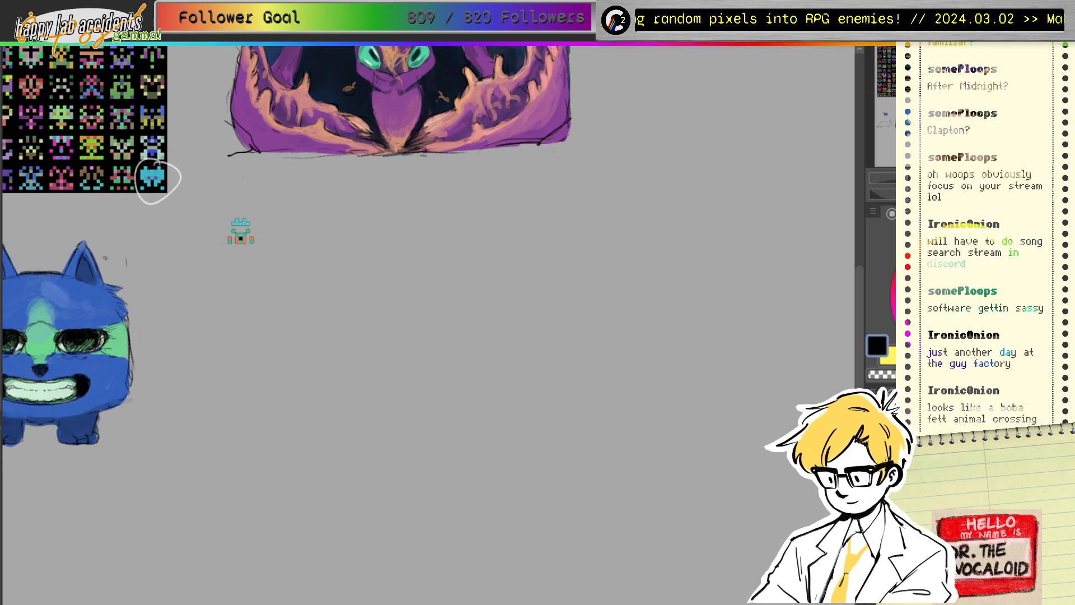
Step: Zoom in and cut the black centre square out of the sprite
{"action": "key", "text": "ctrl+plus"}
{"action": "key", "text": "ctrl+plus"}
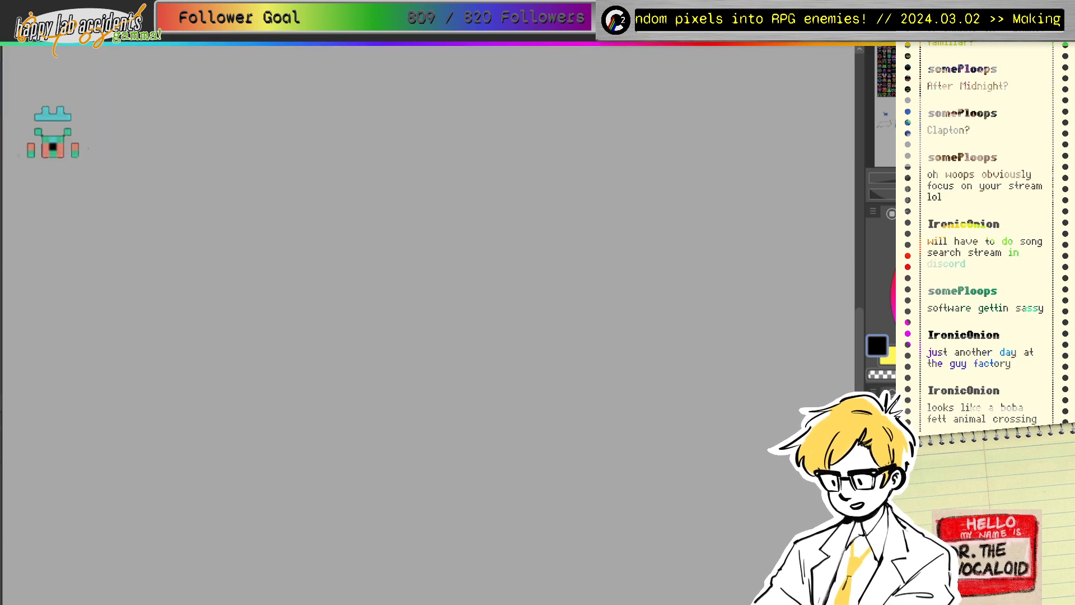
{"action": "left_click", "coordinate": [53, 145]}
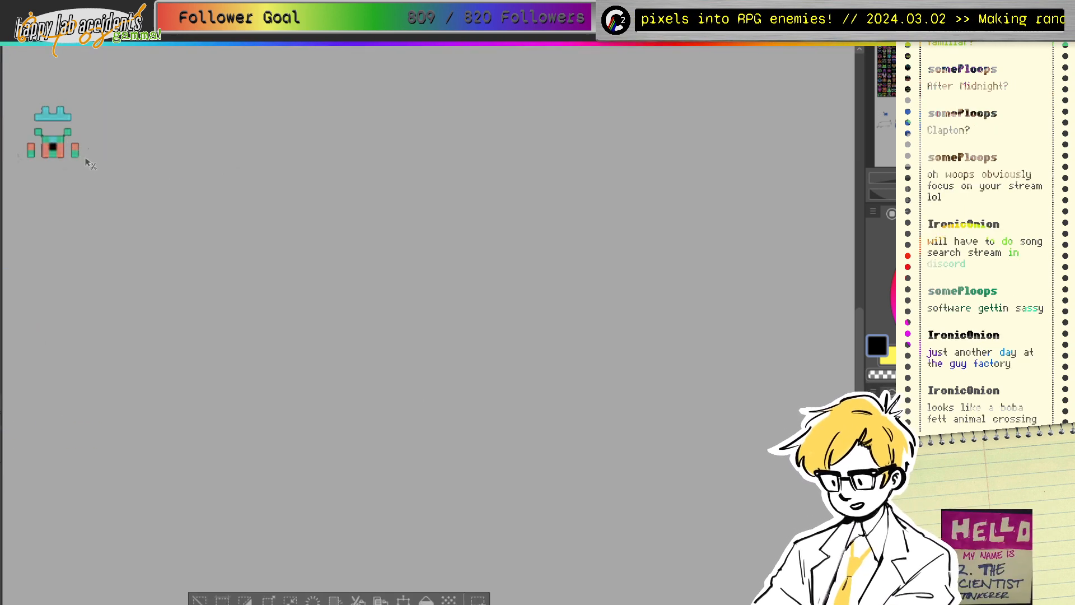
{"action": "key", "text": "ctrl+d"}
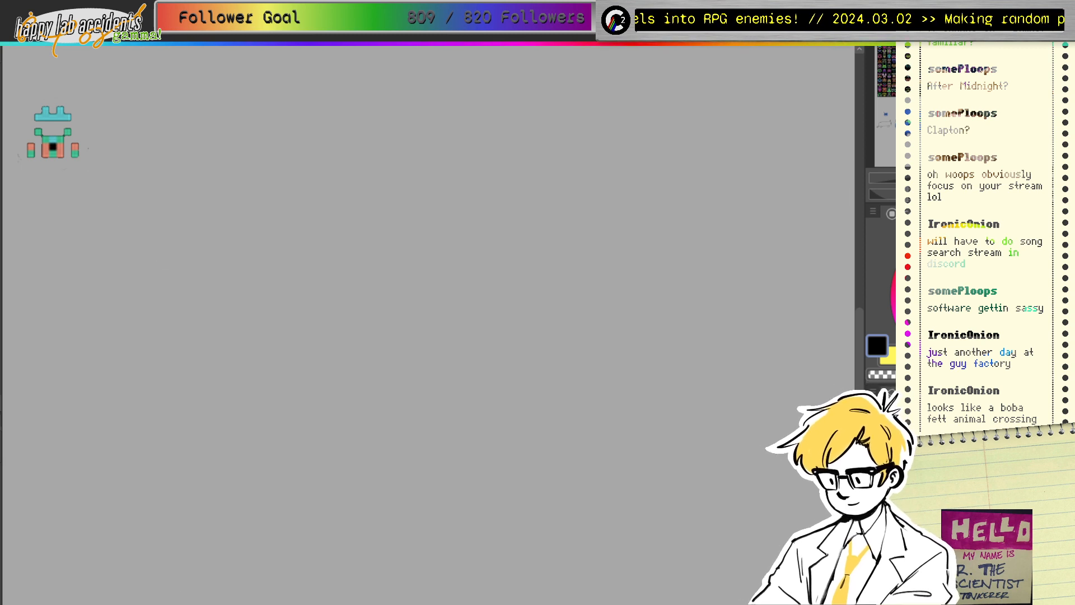
{"action": "key", "text": "Delete"}
{"action": "key", "text": "ctrl+z"}
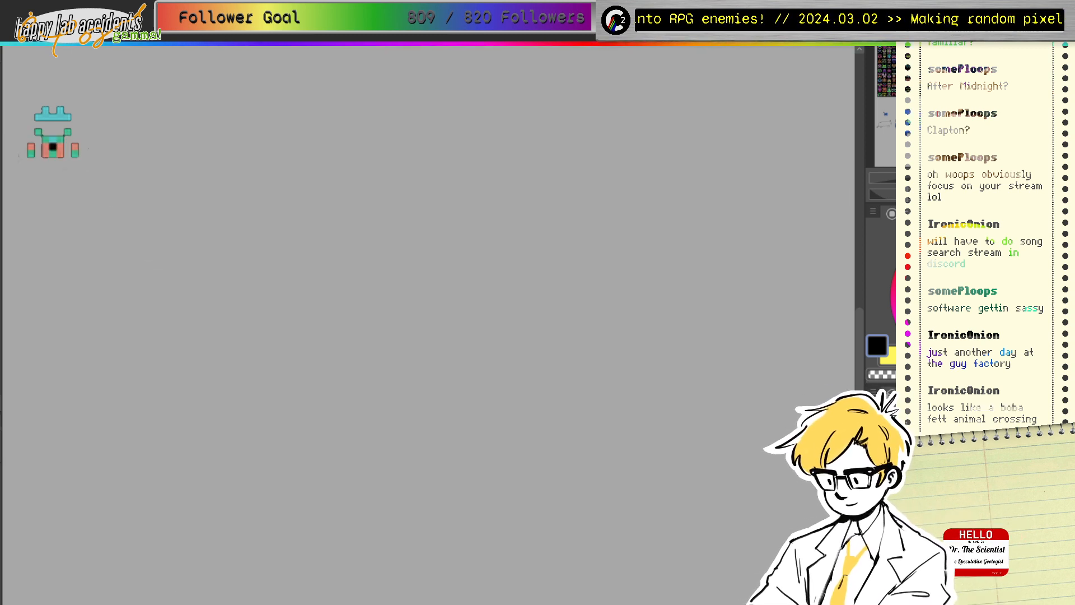
{"action": "left_click", "coordinate": [54, 147]}
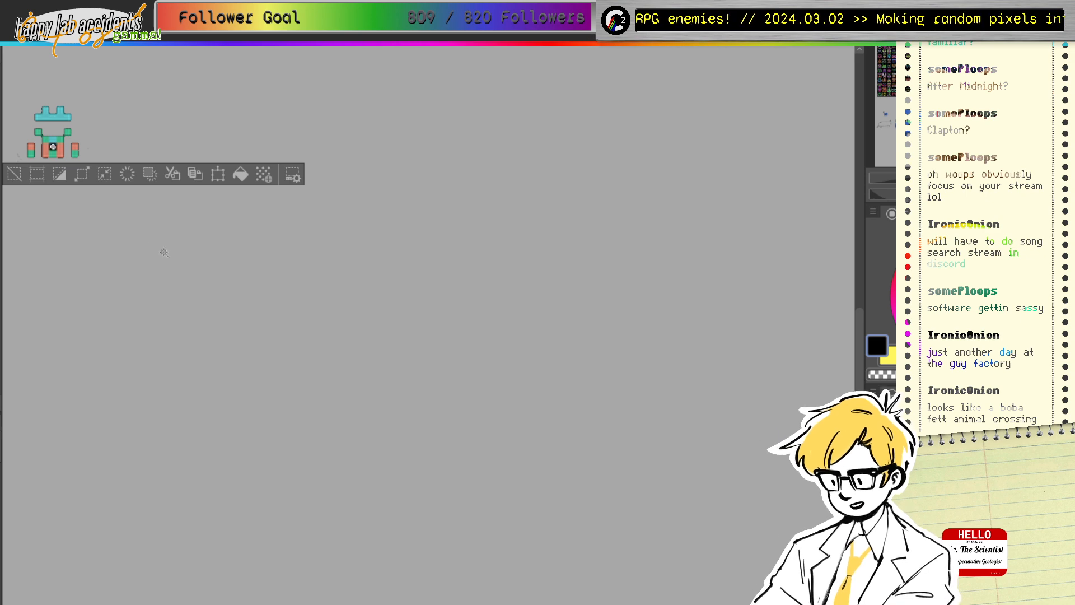
{"action": "key", "text": "ctrl+x"}
Step: Zoom in beside the sprite and sketch, then erase, trial head outlines
{"action": "key", "text": "ctrl+0"}
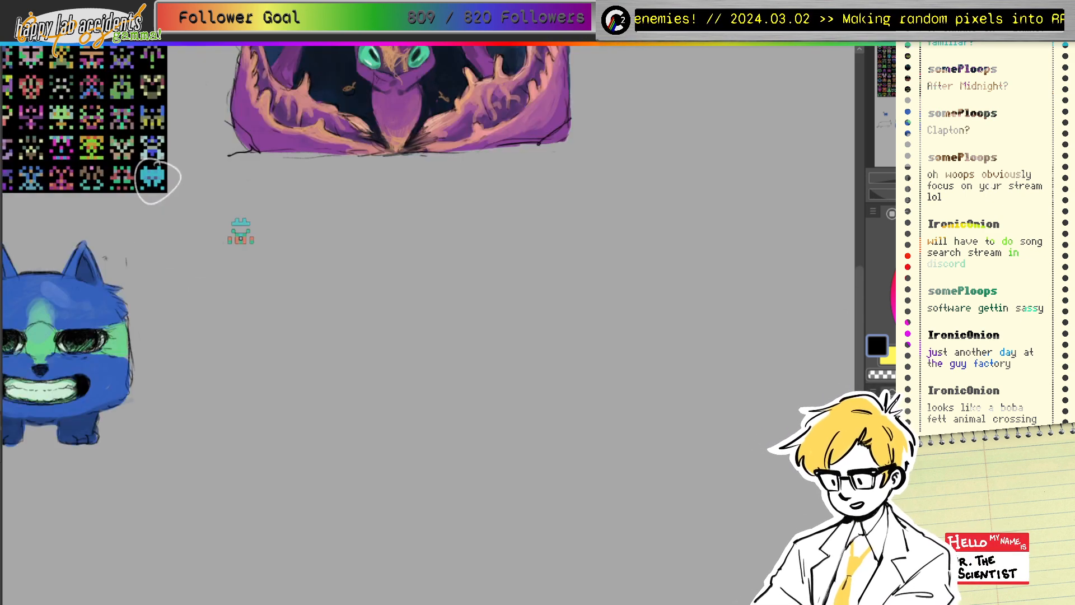
{"action": "key", "text": "ctrl+plus"}
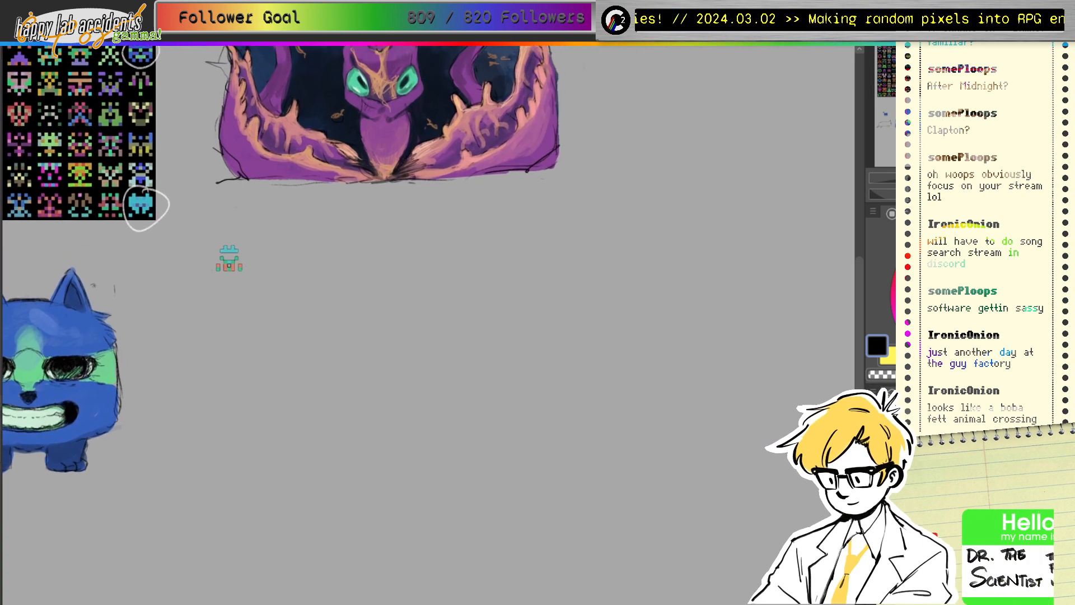
{"action": "key", "text": "ctrl+plus"}
{"action": "left_click_drag", "start_coordinate": [428, 325], "coordinate": [455, 283]}
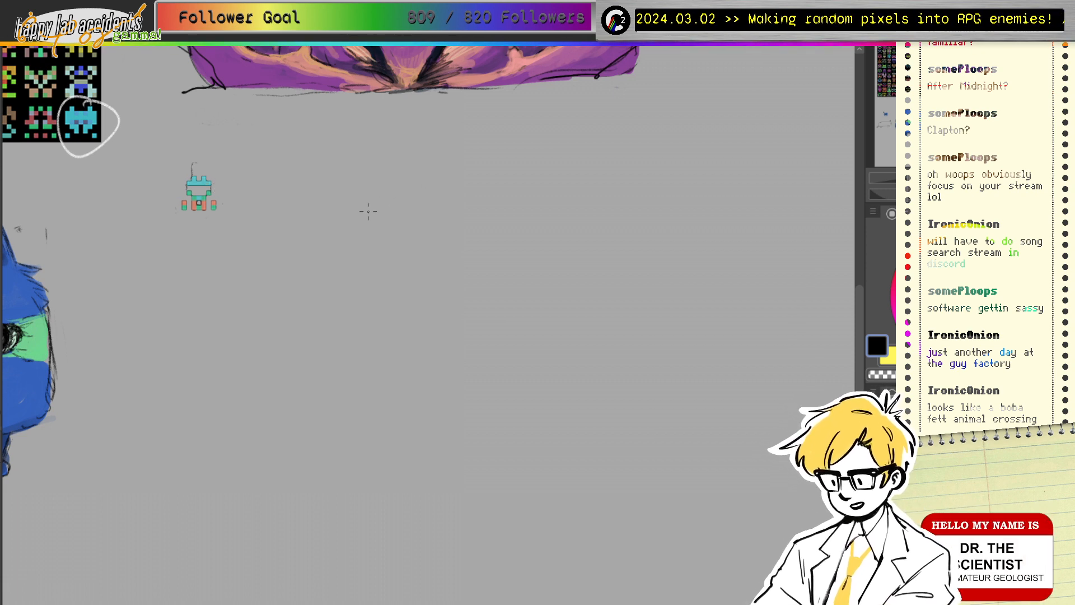
{"action": "mouse_move", "coordinate": [379, 210]}
{"action": "left_mouse_down"}
{"action": "mouse_move", "coordinate": [346, 228]}
{"action": "mouse_move", "coordinate": [351, 237]}
{"action": "mouse_move", "coordinate": [425, 242]}
{"action": "left_mouse_up"}
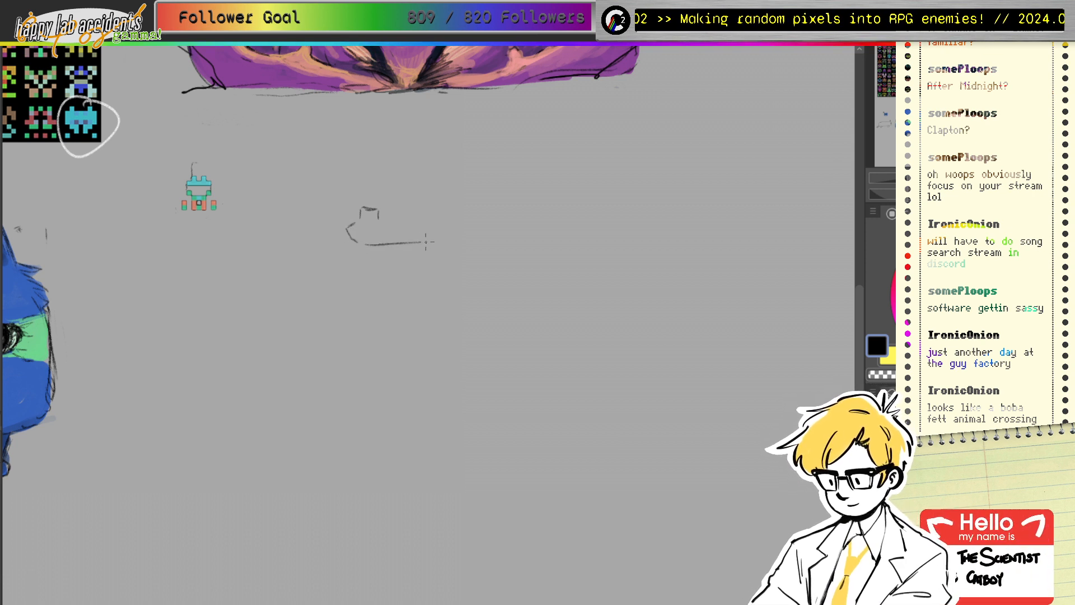
{"action": "mouse_move", "coordinate": [405, 205]}
{"action": "left_mouse_down"}
{"action": "mouse_move", "coordinate": [430, 230]}
{"action": "mouse_move", "coordinate": [402, 242]}
{"action": "left_mouse_up"}
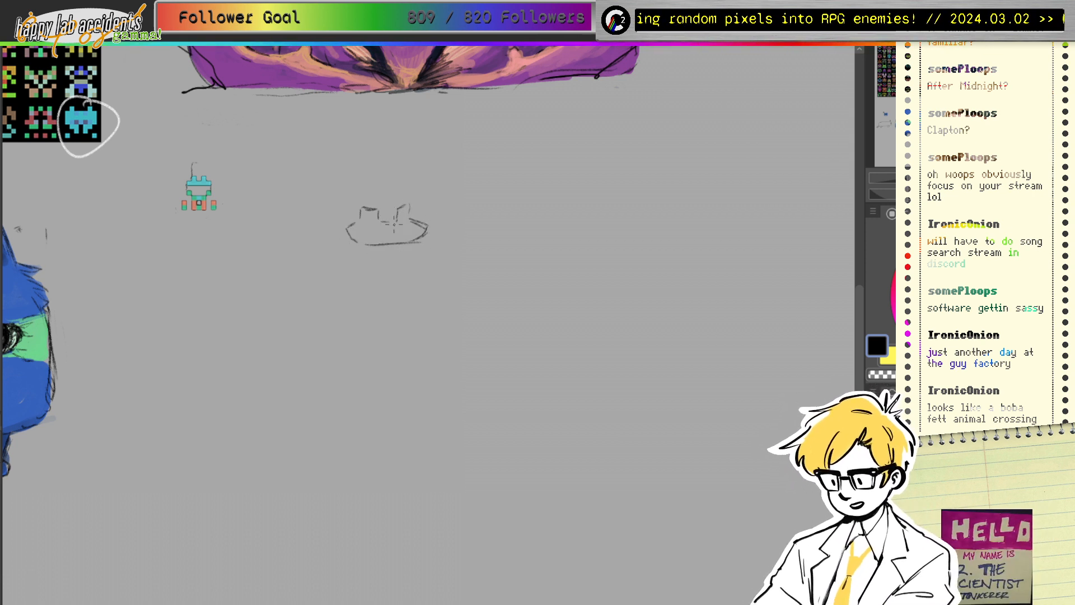
{"action": "mouse_move", "coordinate": [357, 211]}
{"action": "left_mouse_down"}
{"action": "mouse_move", "coordinate": [361, 238]}
{"action": "mouse_move", "coordinate": [392, 240]}
{"action": "mouse_move", "coordinate": [396, 220]}
{"action": "left_mouse_up"}
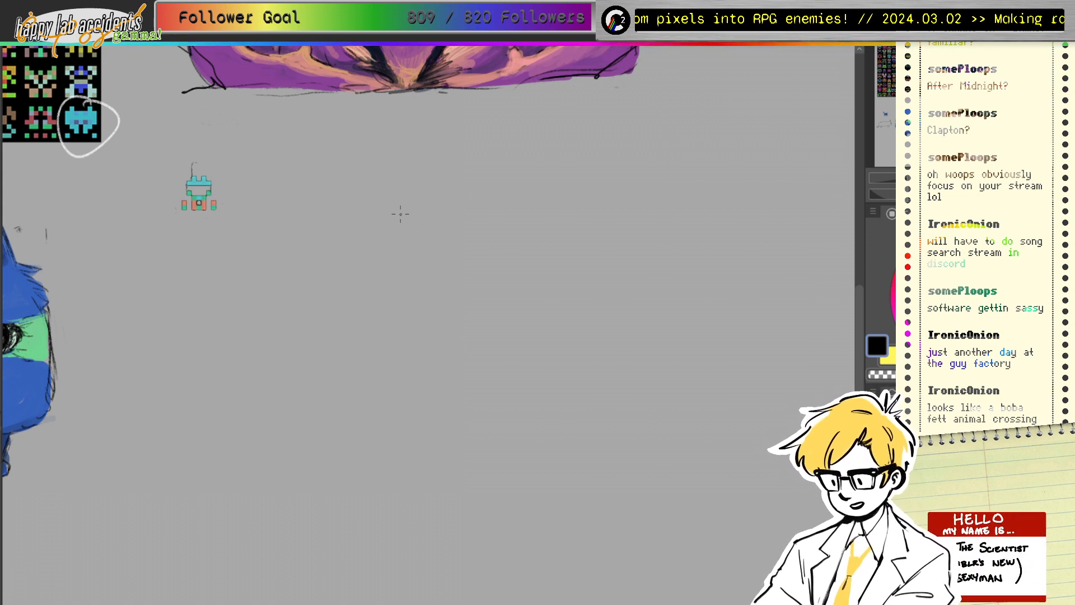
{"action": "left_click_drag", "start_coordinate": [386, 202], "coordinate": [431, 194]}
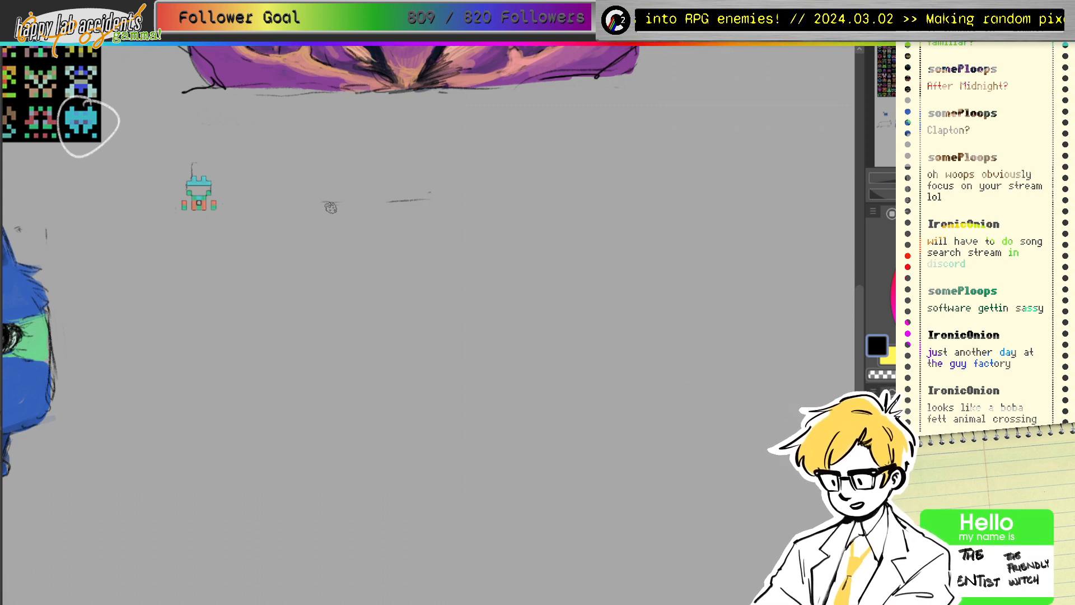
{"action": "left_click_drag", "start_coordinate": [331, 208], "coordinate": [442, 194]}
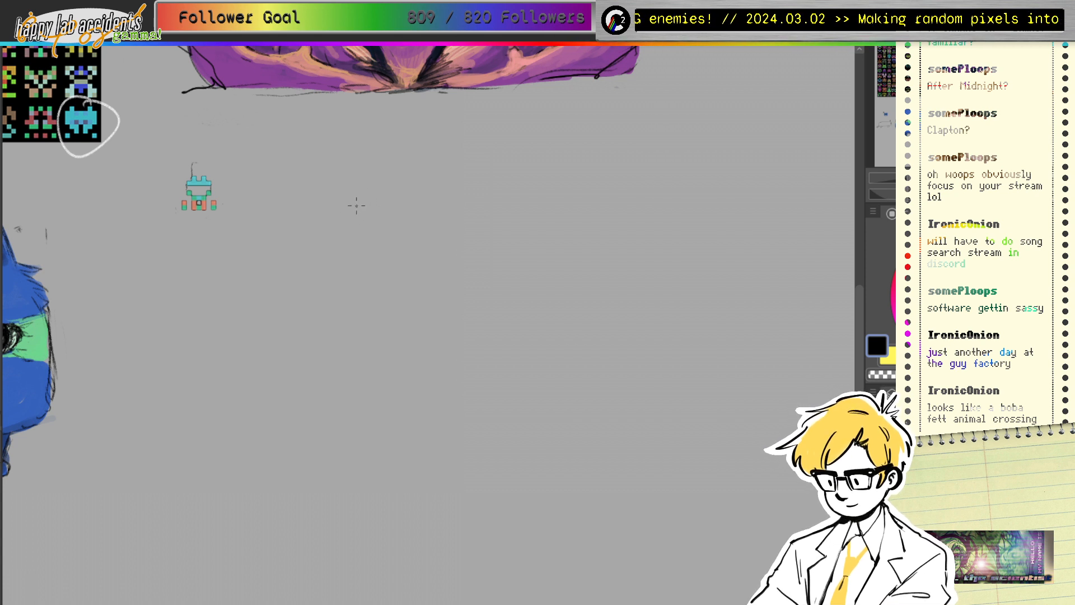
{"action": "mouse_move", "coordinate": [355, 199]}
{"action": "left_mouse_down"}
{"action": "mouse_move", "coordinate": [381, 172]}
{"action": "mouse_move", "coordinate": [406, 180]}
{"action": "mouse_move", "coordinate": [358, 224]}
{"action": "left_mouse_up"}
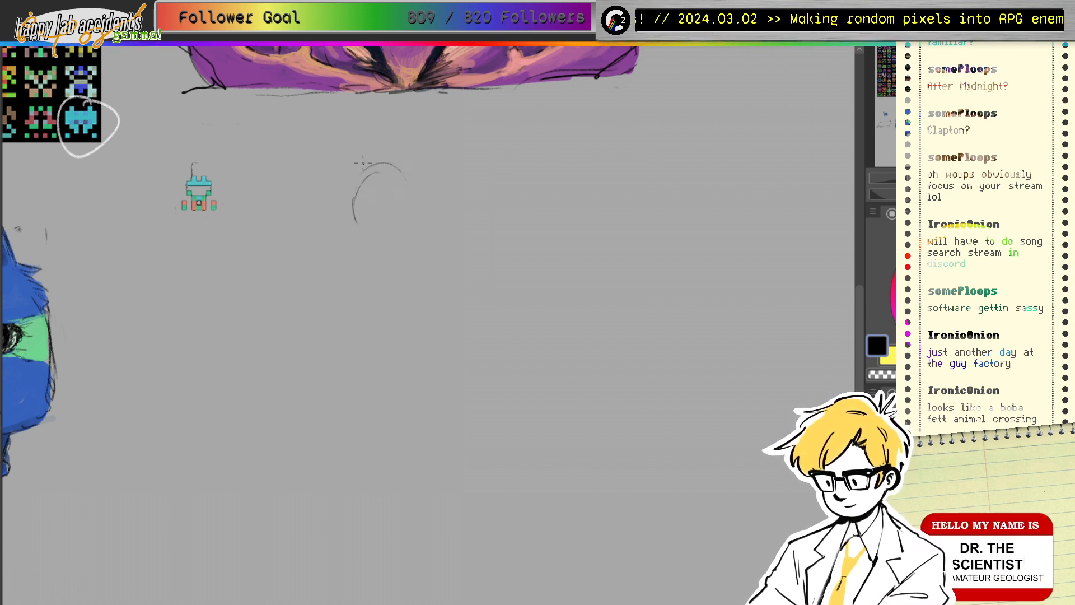
{"action": "mouse_move", "coordinate": [364, 175]}
{"action": "left_mouse_down"}
{"action": "mouse_move", "coordinate": [350, 227]}
{"action": "mouse_move", "coordinate": [417, 178]}
{"action": "left_mouse_up"}
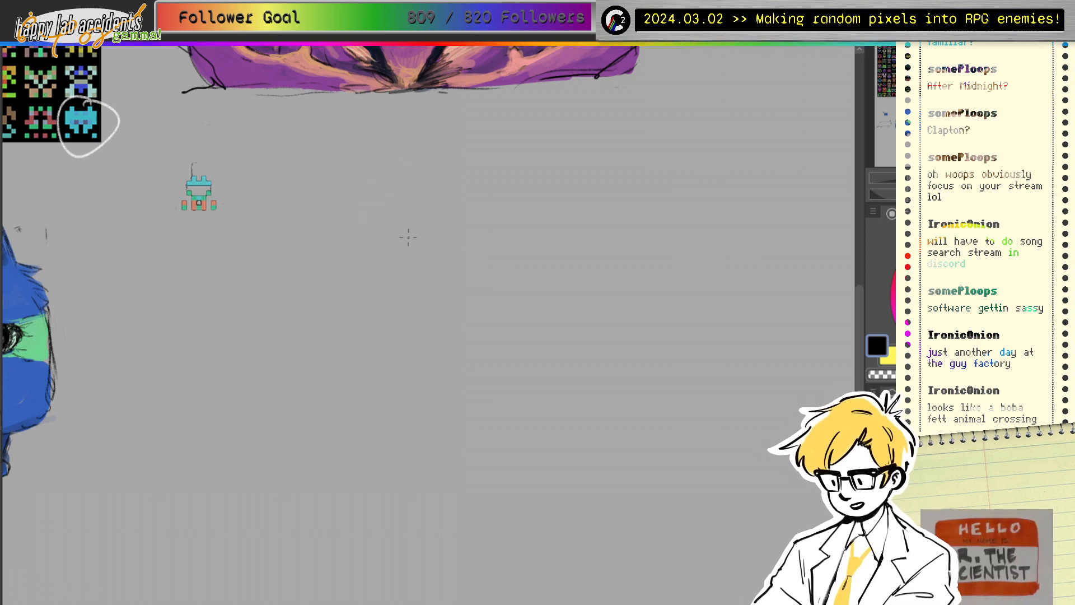
Step: Pencil the boxy head outline and the left paw, erasing the paw's inner lines
{"action": "left_click_drag", "start_coordinate": [358, 322], "coordinate": [394, 323]}
{"action": "mouse_move", "coordinate": [350, 245]}
{"action": "left_mouse_down"}
{"action": "mouse_move", "coordinate": [422, 259]}
{"action": "mouse_move", "coordinate": [422, 249]}
{"action": "mouse_move", "coordinate": [416, 307]}
{"action": "left_mouse_up"}
{"action": "mouse_move", "coordinate": [336, 249]}
{"action": "left_mouse_down"}
{"action": "mouse_move", "coordinate": [350, 311]}
{"action": "mouse_move", "coordinate": [387, 320]}
{"action": "mouse_move", "coordinate": [371, 322]}
{"action": "mouse_move", "coordinate": [408, 322]}
{"action": "left_mouse_up"}
{"action": "mouse_move", "coordinate": [426, 271]}
{"action": "left_mouse_down"}
{"action": "mouse_move", "coordinate": [422, 290]}
{"action": "mouse_move", "coordinate": [365, 296]}
{"action": "left_mouse_up"}
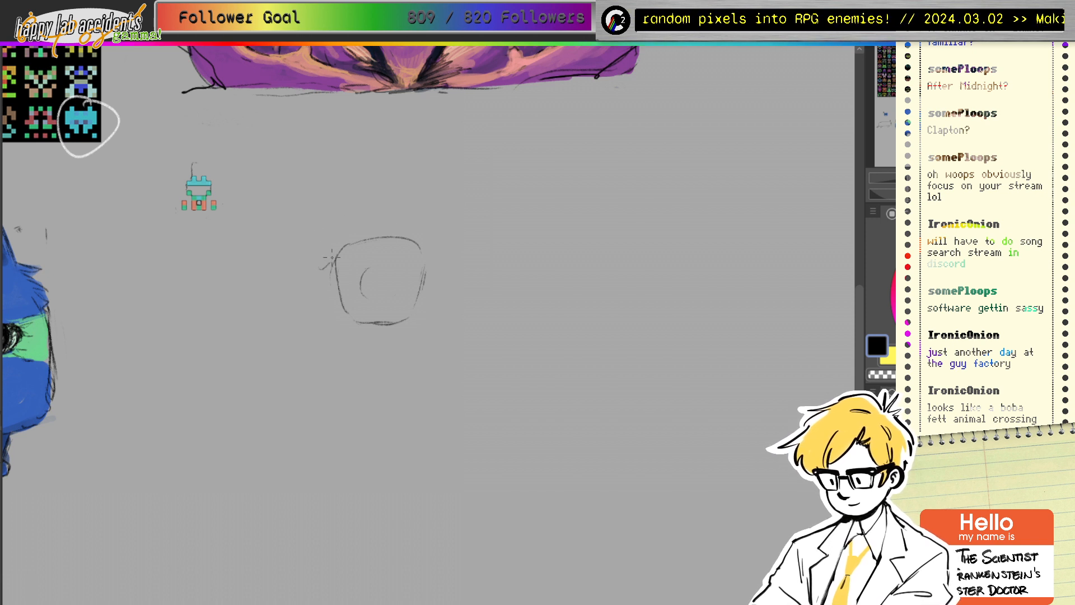
{"action": "left_click_drag", "start_coordinate": [309, 243], "coordinate": [308, 263]}
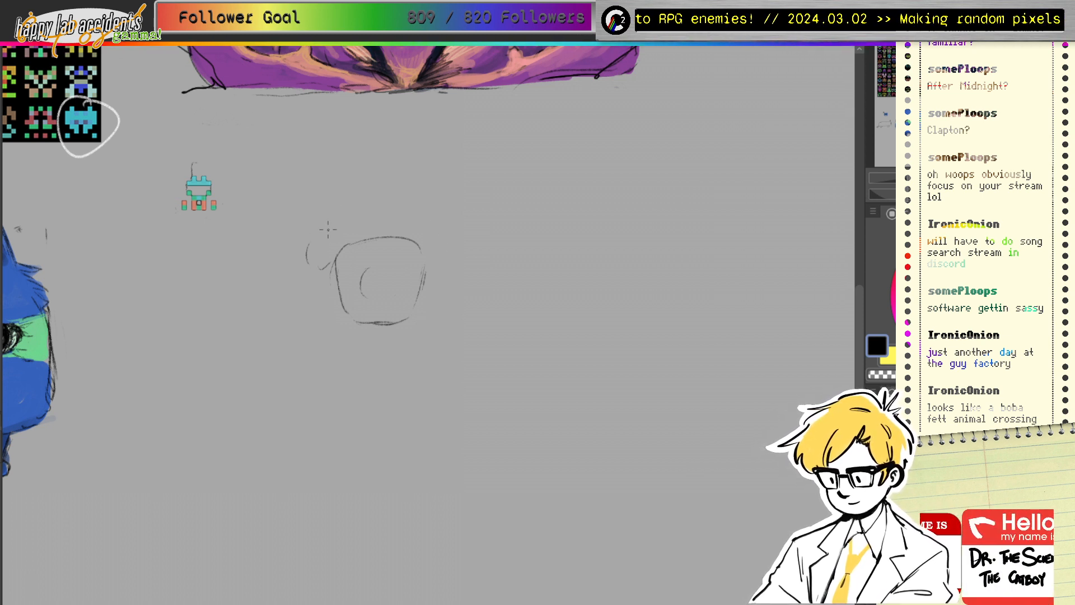
{"action": "mouse_move", "coordinate": [291, 301]}
{"action": "left_mouse_down"}
{"action": "mouse_move", "coordinate": [263, 312]}
{"action": "mouse_move", "coordinate": [271, 353]}
{"action": "mouse_move", "coordinate": [305, 334]}
{"action": "mouse_move", "coordinate": [289, 303]}
{"action": "mouse_move", "coordinate": [238, 364]}
{"action": "mouse_move", "coordinate": [297, 359]}
{"action": "left_mouse_up"}
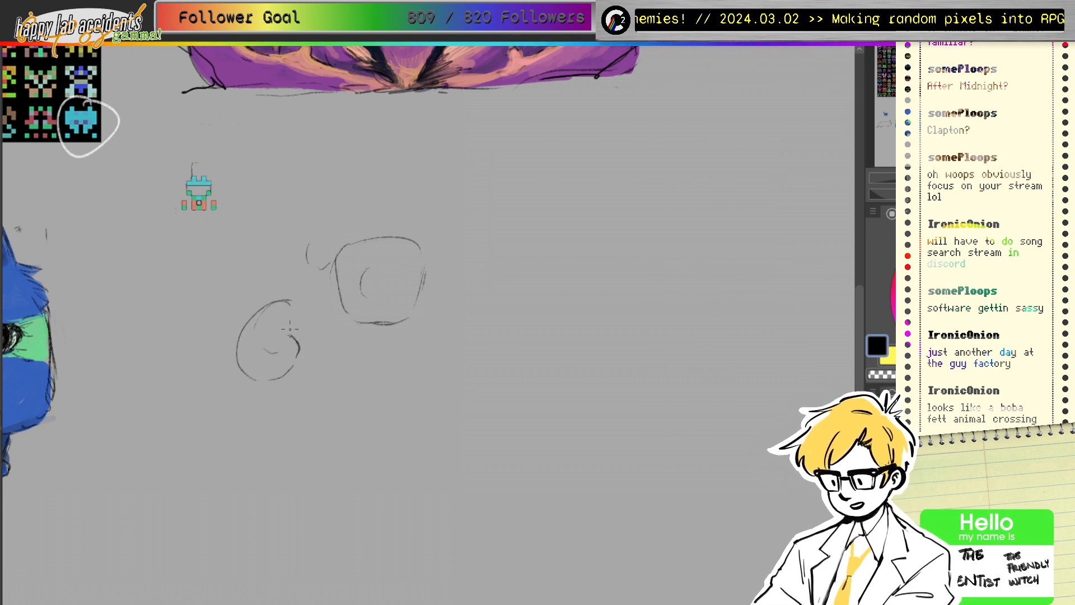
{"action": "left_click_drag", "start_coordinate": [290, 301], "coordinate": [293, 330]}
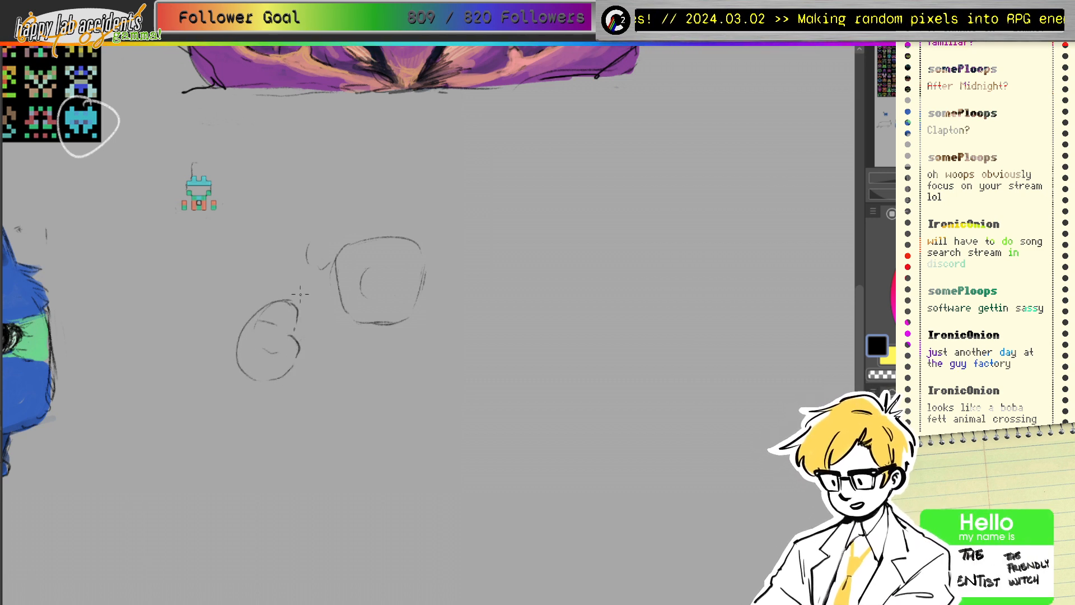
{"action": "left_click_drag", "start_coordinate": [300, 294], "coordinate": [306, 276]}
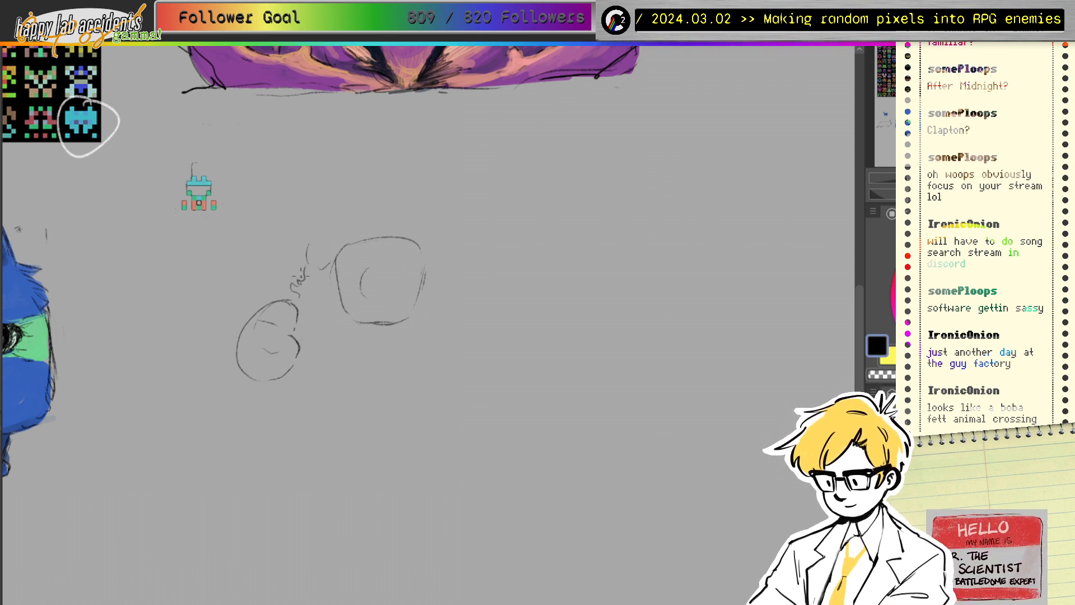
{"action": "key", "text": "e"}
{"action": "mouse_move", "coordinate": [279, 317]}
{"action": "left_mouse_down"}
{"action": "mouse_move", "coordinate": [263, 333]}
{"action": "mouse_move", "coordinate": [264, 364]}
{"action": "mouse_move", "coordinate": [268, 328]}
{"action": "mouse_move", "coordinate": [289, 320]}
{"action": "mouse_move", "coordinate": [291, 345]}
{"action": "mouse_move", "coordinate": [284, 313]}
{"action": "mouse_move", "coordinate": [278, 323]}
{"action": "mouse_move", "coordinate": [291, 333]}
{"action": "mouse_move", "coordinate": [277, 322]}
{"action": "mouse_move", "coordinate": [287, 350]}
{"action": "left_mouse_up"}
{"action": "key", "text": "p"}
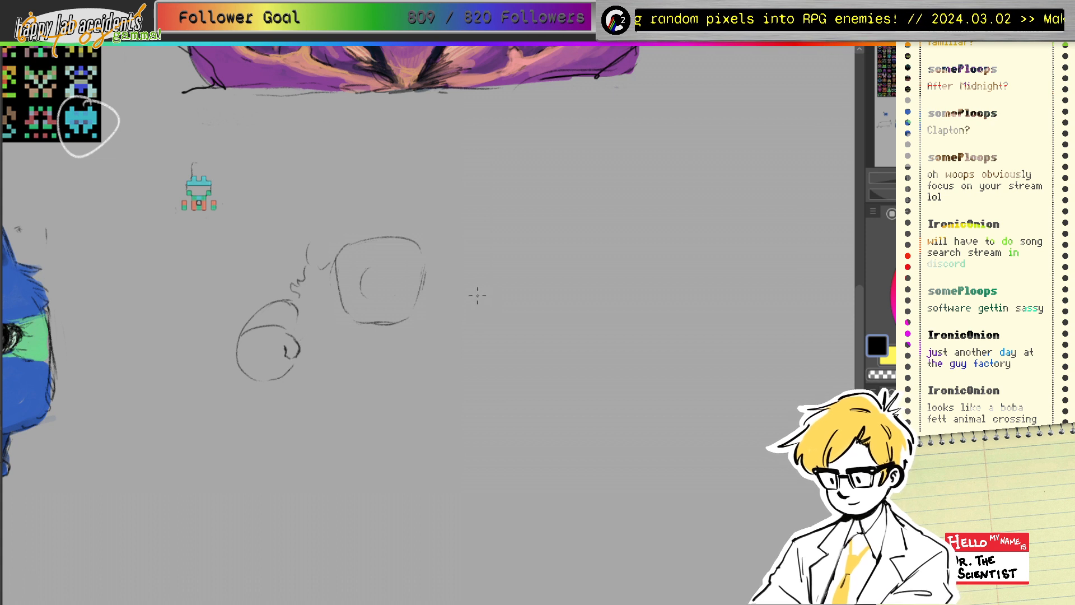
Step: Draw and refine the right paw's oval outline with its inner curve
{"action": "left_click_drag", "start_coordinate": [507, 286], "coordinate": [474, 327]}
{"action": "left_click_drag", "start_coordinate": [484, 367], "coordinate": [519, 361]}
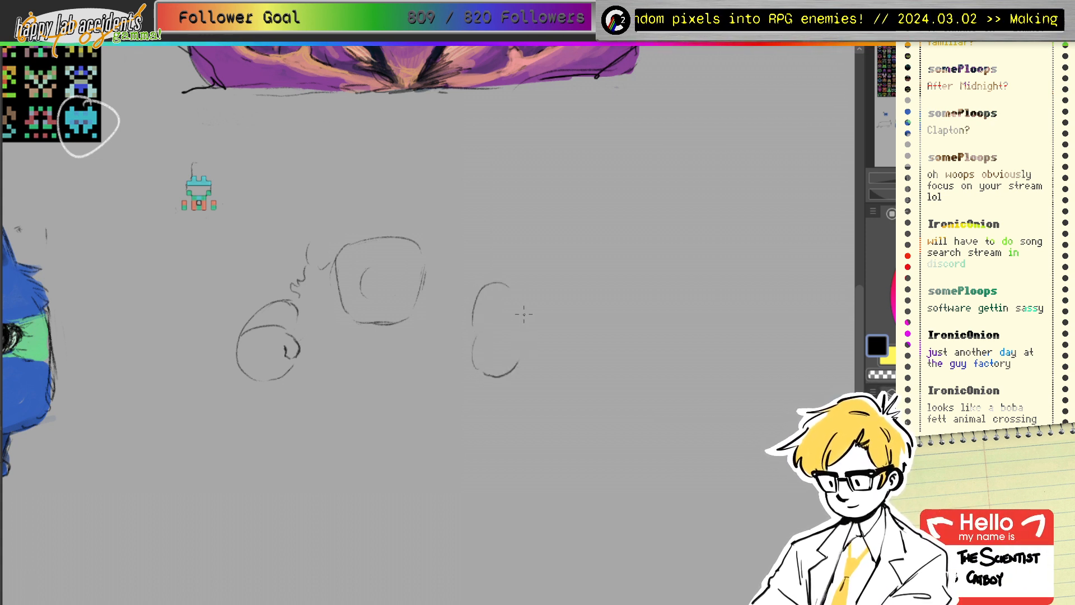
{"action": "left_click_drag", "start_coordinate": [515, 294], "coordinate": [534, 335]}
{"action": "left_click_drag", "start_coordinate": [497, 376], "coordinate": [540, 351]}
{"action": "mouse_move", "coordinate": [483, 323]}
{"action": "left_mouse_down"}
{"action": "mouse_move", "coordinate": [507, 378]}
{"action": "mouse_move", "coordinate": [484, 378]}
{"action": "mouse_move", "coordinate": [479, 284]}
{"action": "mouse_move", "coordinate": [512, 299]}
{"action": "mouse_move", "coordinate": [510, 359]}
{"action": "mouse_move", "coordinate": [533, 369]}
{"action": "mouse_move", "coordinate": [474, 334]}
{"action": "mouse_move", "coordinate": [468, 360]}
{"action": "mouse_move", "coordinate": [502, 365]}
{"action": "left_mouse_up"}
{"action": "key", "text": "e"}
{"action": "key", "text": "e"}
{"action": "mouse_move", "coordinate": [467, 317]}
{"action": "left_mouse_down"}
{"action": "mouse_move", "coordinate": [499, 289]}
{"action": "mouse_move", "coordinate": [530, 318]}
{"action": "mouse_move", "coordinate": [534, 354]}
{"action": "left_mouse_up"}
{"action": "key", "text": "e"}
{"action": "mouse_move", "coordinate": [481, 325]}
{"action": "left_mouse_down"}
{"action": "mouse_move", "coordinate": [496, 287]}
{"action": "mouse_move", "coordinate": [492, 341]}
{"action": "mouse_move", "coordinate": [519, 359]}
{"action": "mouse_move", "coordinate": [539, 343]}
{"action": "mouse_move", "coordinate": [493, 279]}
{"action": "mouse_move", "coordinate": [470, 297]}
{"action": "mouse_move", "coordinate": [480, 379]}
{"action": "mouse_move", "coordinate": [479, 367]}
{"action": "mouse_move", "coordinate": [503, 390]}
{"action": "mouse_move", "coordinate": [521, 376]}
{"action": "left_mouse_up"}
{"action": "key", "text": "e"}
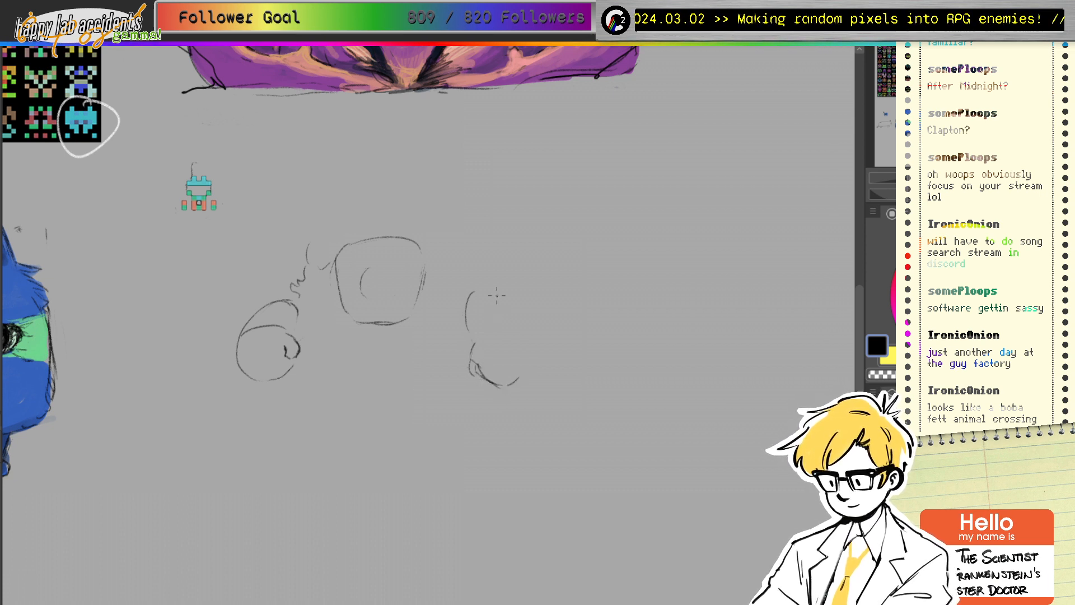
{"action": "mouse_move", "coordinate": [473, 290]}
{"action": "left_mouse_down"}
{"action": "mouse_move", "coordinate": [505, 306]}
{"action": "mouse_move", "coordinate": [531, 365]}
{"action": "left_mouse_up"}
{"action": "left_click_drag", "start_coordinate": [474, 342], "coordinate": [531, 351]}
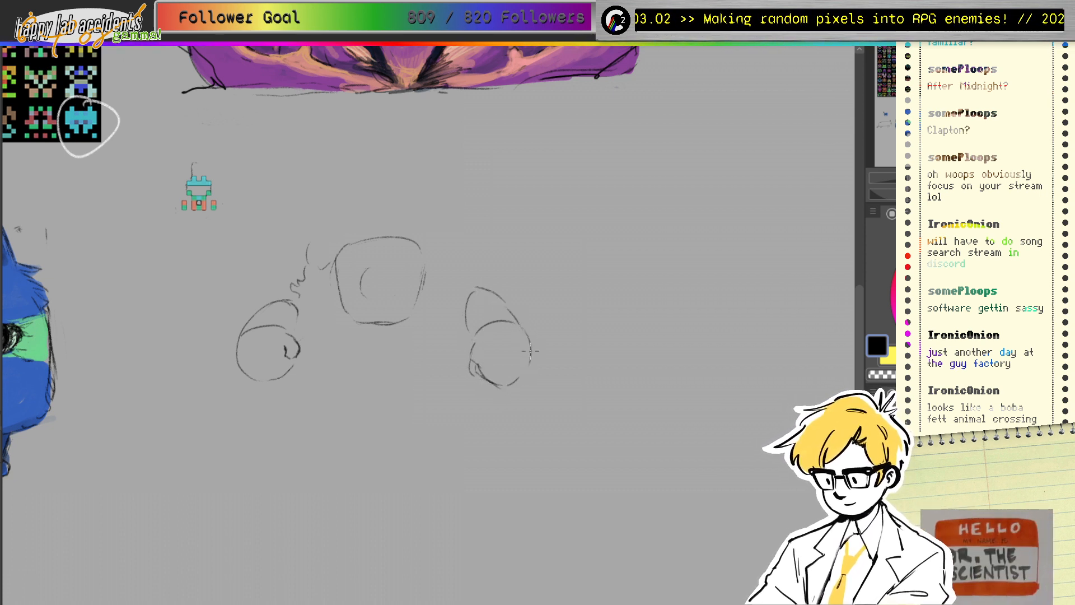
Step: Pencil rounded ears at the head's upper corners
{"action": "mouse_move", "coordinate": [430, 239]}
{"action": "left_mouse_down"}
{"action": "mouse_move", "coordinate": [457, 244]}
{"action": "mouse_move", "coordinate": [431, 270]}
{"action": "mouse_move", "coordinate": [451, 234]}
{"action": "mouse_move", "coordinate": [451, 254]}
{"action": "mouse_move", "coordinate": [423, 231]}
{"action": "left_mouse_up"}
{"action": "mouse_move", "coordinate": [348, 242]}
{"action": "left_mouse_down"}
{"action": "mouse_move", "coordinate": [320, 236]}
{"action": "mouse_move", "coordinate": [306, 268]}
{"action": "left_mouse_up"}
{"action": "mouse_move", "coordinate": [308, 255]}
{"action": "left_mouse_down"}
{"action": "mouse_move", "coordinate": [330, 236]}
{"action": "mouse_move", "coordinate": [308, 256]}
{"action": "mouse_move", "coordinate": [324, 274]}
{"action": "left_mouse_up"}
Step: Add a shoulder line toward the right paw and darken both ear outlines
{"action": "mouse_move", "coordinate": [436, 260]}
{"action": "left_mouse_down"}
{"action": "mouse_move", "coordinate": [448, 282]}
{"action": "mouse_move", "coordinate": [471, 289]}
{"action": "mouse_move", "coordinate": [463, 280]}
{"action": "left_mouse_up"}
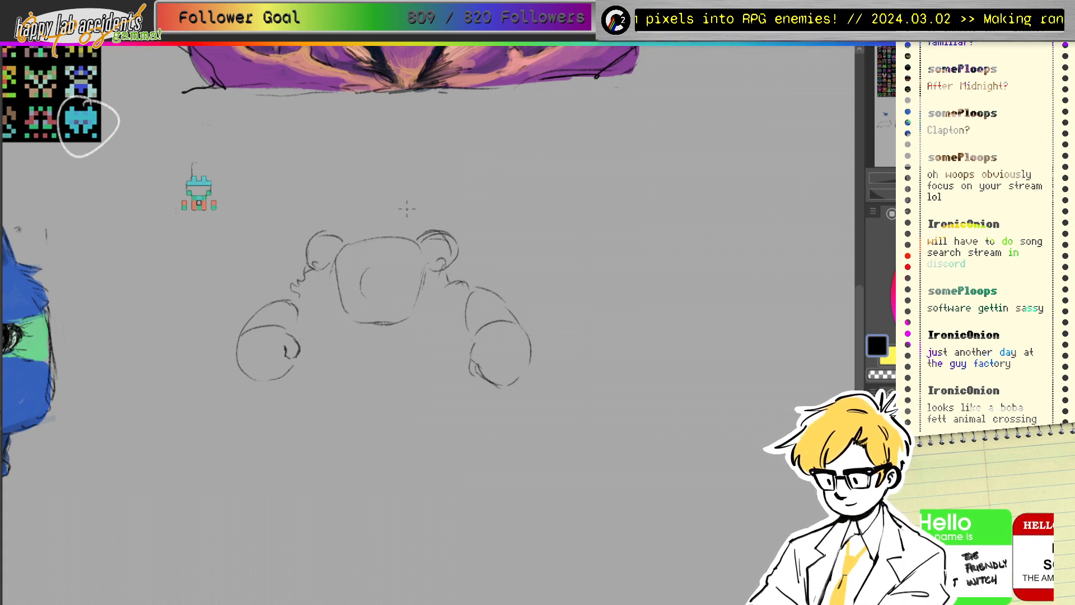
{"action": "mouse_move", "coordinate": [339, 270]}
{"action": "left_mouse_down"}
{"action": "mouse_move", "coordinate": [350, 246]}
{"action": "mouse_move", "coordinate": [339, 267]}
{"action": "left_mouse_up"}
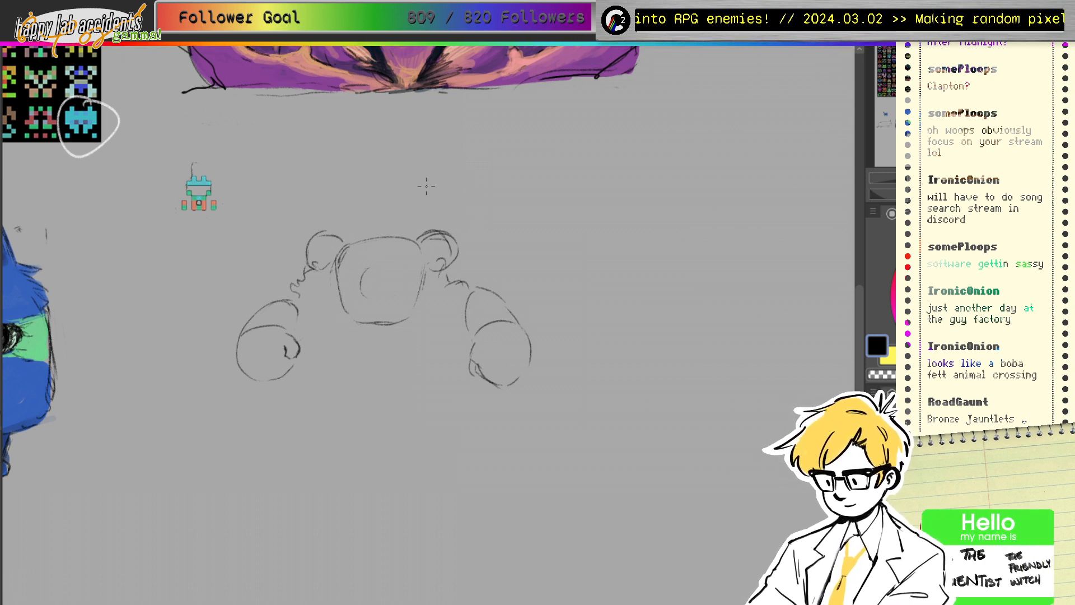
{"action": "mouse_move", "coordinate": [315, 240]}
{"action": "left_mouse_down"}
{"action": "mouse_move", "coordinate": [338, 231]}
{"action": "mouse_move", "coordinate": [332, 269]}
{"action": "left_mouse_up"}
{"action": "left_click_drag", "start_coordinate": [416, 242], "coordinate": [436, 229]}
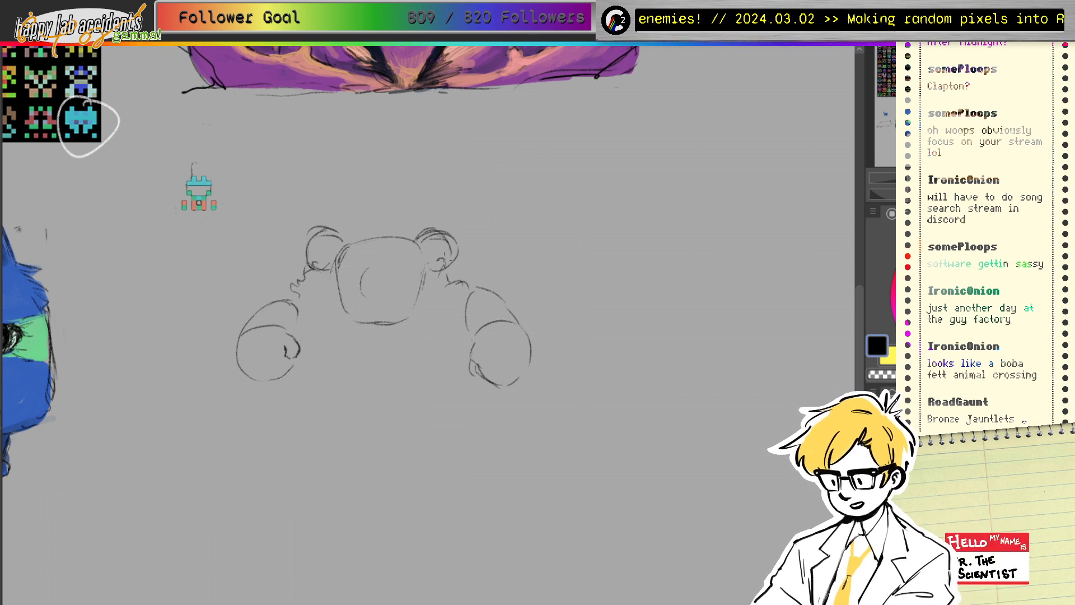
{"action": "mouse_move", "coordinate": [430, 273]}
{"action": "left_mouse_down"}
{"action": "mouse_move", "coordinate": [449, 240]}
{"action": "mouse_move", "coordinate": [442, 263]}
{"action": "mouse_move", "coordinate": [438, 240]}
{"action": "mouse_move", "coordinate": [452, 264]}
{"action": "mouse_move", "coordinate": [424, 269]}
{"action": "mouse_move", "coordinate": [428, 260]}
{"action": "left_mouse_up"}
{"action": "key", "text": "e"}
{"action": "key", "text": "p"}
{"action": "mouse_move", "coordinate": [364, 243]}
{"action": "left_mouse_down"}
{"action": "mouse_move", "coordinate": [390, 256]}
{"action": "mouse_move", "coordinate": [398, 249]}
{"action": "mouse_move", "coordinate": [369, 235]}
{"action": "mouse_move", "coordinate": [403, 243]}
{"action": "left_mouse_up"}
{"action": "key", "text": "e"}
{"action": "key", "text": "e"}
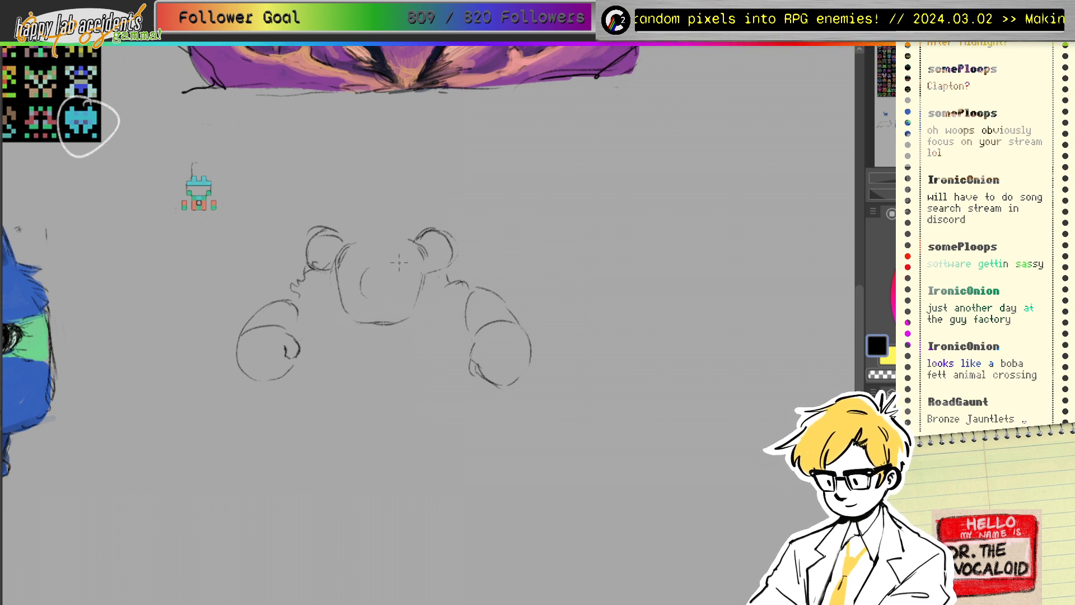
Step: Draw the two round eyes and outline the snout circle between them
{"action": "mouse_move", "coordinate": [343, 253]}
{"action": "left_mouse_down"}
{"action": "mouse_move", "coordinate": [372, 259]}
{"action": "mouse_move", "coordinate": [355, 277]}
{"action": "mouse_move", "coordinate": [405, 264]}
{"action": "mouse_move", "coordinate": [411, 277]}
{"action": "mouse_move", "coordinate": [378, 254]}
{"action": "mouse_move", "coordinate": [347, 261]}
{"action": "mouse_move", "coordinate": [405, 264]}
{"action": "mouse_move", "coordinate": [395, 255]}
{"action": "mouse_move", "coordinate": [401, 276]}
{"action": "mouse_move", "coordinate": [428, 238]}
{"action": "mouse_move", "coordinate": [411, 248]}
{"action": "mouse_move", "coordinate": [442, 237]}
{"action": "mouse_move", "coordinate": [427, 261]}
{"action": "left_mouse_up"}
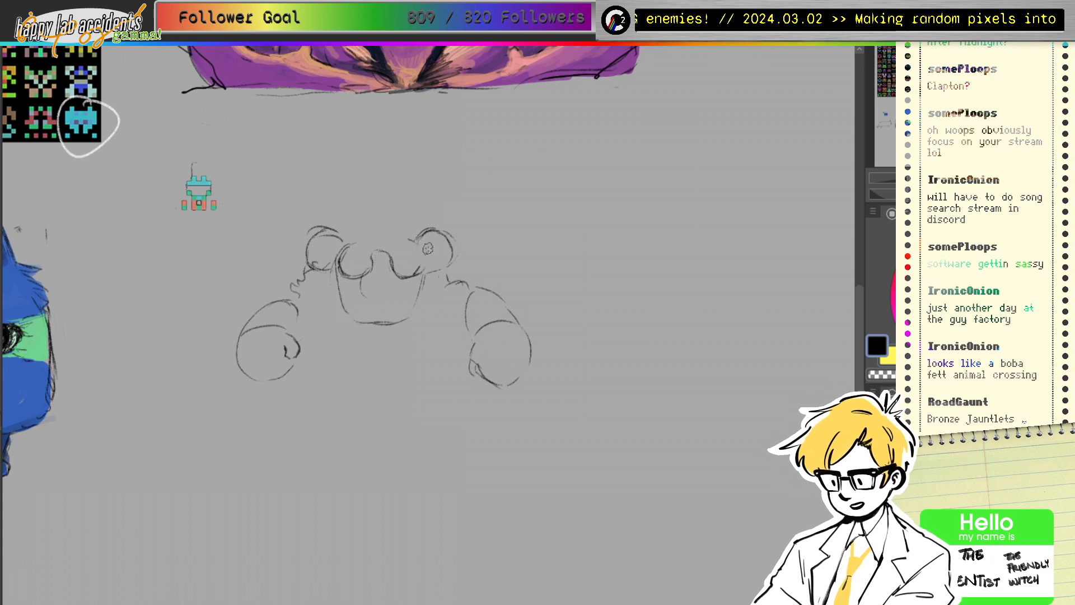
{"action": "mouse_move", "coordinate": [334, 249]}
{"action": "left_mouse_down"}
{"action": "mouse_move", "coordinate": [335, 267]}
{"action": "mouse_move", "coordinate": [344, 240]}
{"action": "left_mouse_up"}
{"action": "left_click_drag", "start_coordinate": [329, 270], "coordinate": [345, 253]}
{"action": "left_click_drag", "start_coordinate": [417, 237], "coordinate": [421, 266]}
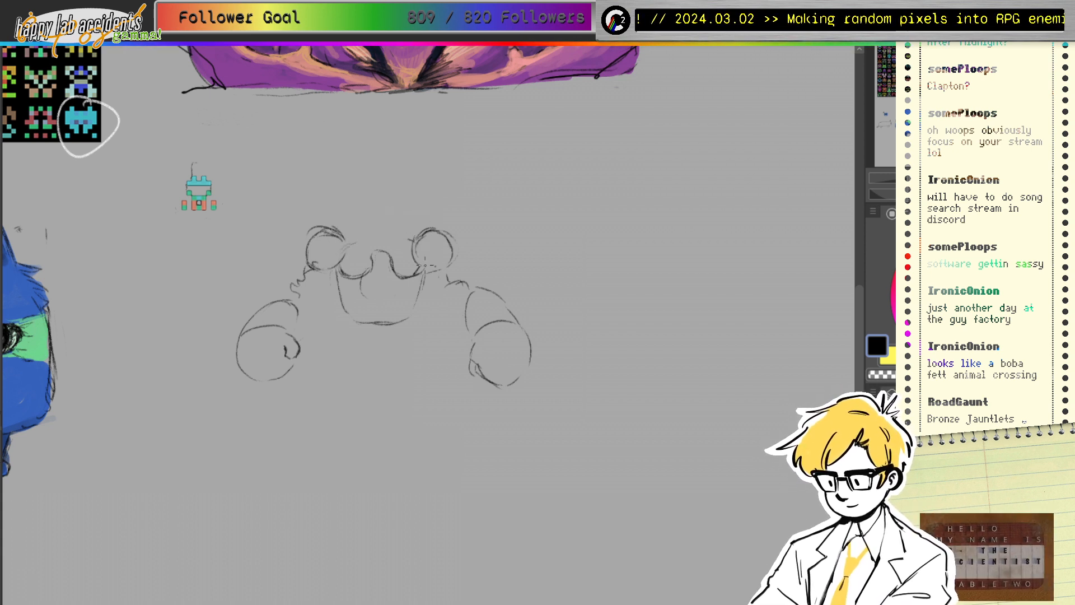
{"action": "mouse_move", "coordinate": [372, 241]}
{"action": "left_mouse_down"}
{"action": "mouse_move", "coordinate": [371, 261]}
{"action": "mouse_move", "coordinate": [362, 241]}
{"action": "mouse_move", "coordinate": [386, 252]}
{"action": "mouse_move", "coordinate": [386, 230]}
{"action": "mouse_move", "coordinate": [393, 250]}
{"action": "mouse_move", "coordinate": [367, 249]}
{"action": "mouse_move", "coordinate": [408, 241]}
{"action": "left_mouse_up"}
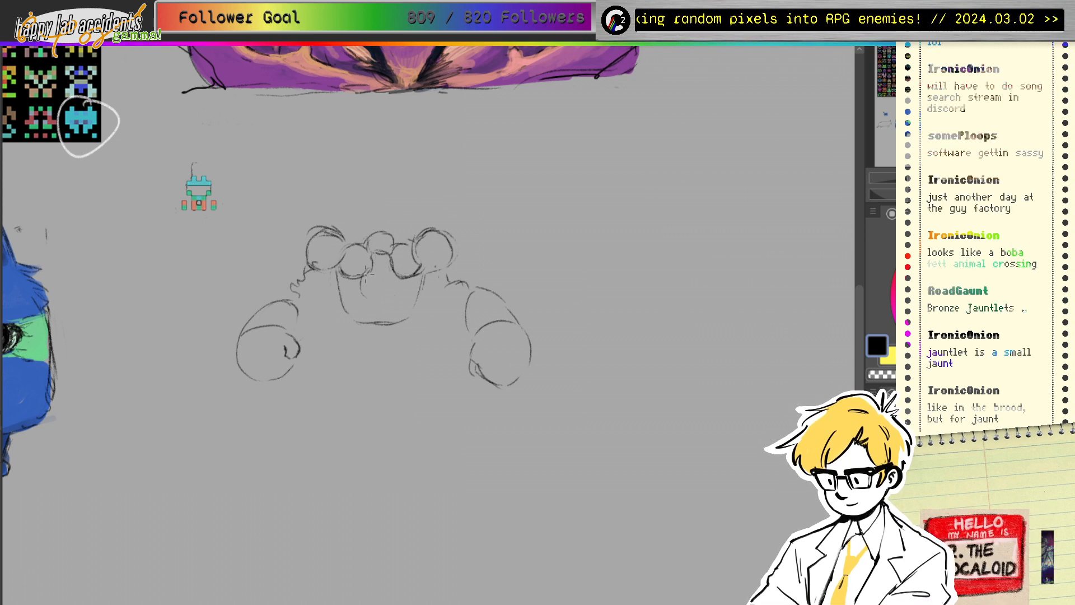
Step: Sketch a vertical line and mouth lines inside the head, erasing the central circle's lower arc
{"action": "left_click_drag", "start_coordinate": [361, 283], "coordinate": [363, 313]}
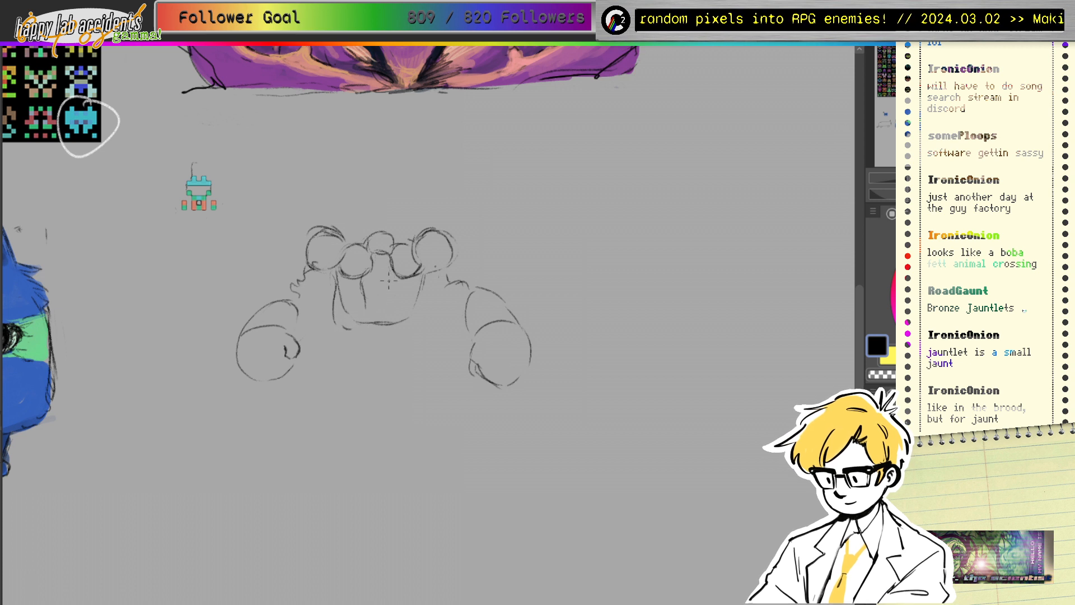
{"action": "mouse_move", "coordinate": [426, 275]}
{"action": "left_mouse_down"}
{"action": "mouse_move", "coordinate": [421, 332]}
{"action": "mouse_move", "coordinate": [389, 300]}
{"action": "mouse_move", "coordinate": [386, 317]}
{"action": "mouse_move", "coordinate": [348, 297]}
{"action": "mouse_move", "coordinate": [408, 315]}
{"action": "mouse_move", "coordinate": [387, 305]}
{"action": "left_mouse_up"}
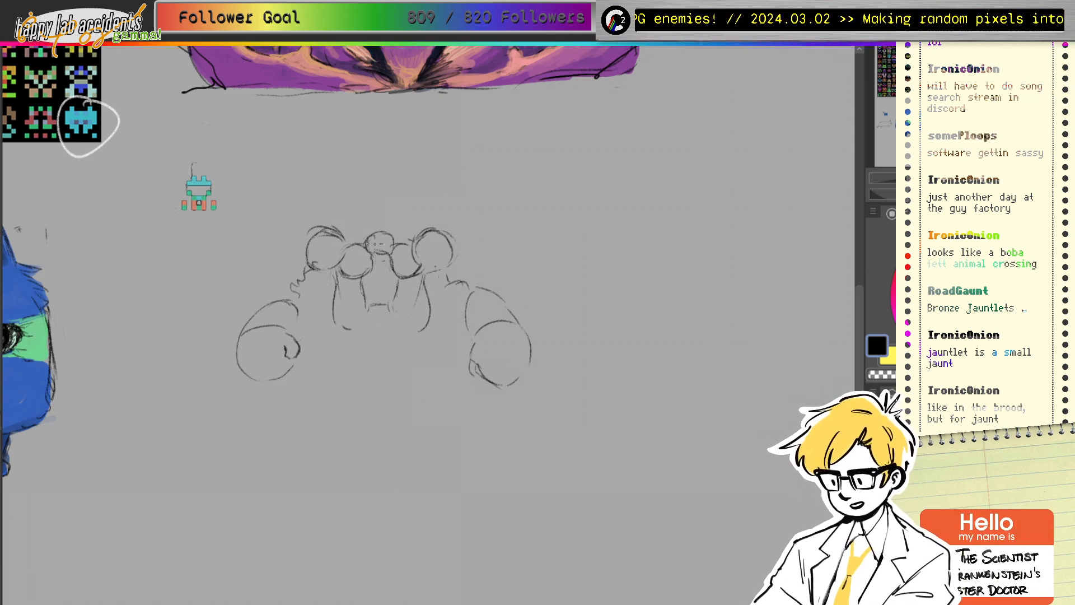
{"action": "key", "text": "e"}
{"action": "mouse_move", "coordinate": [381, 247]}
{"action": "left_mouse_down"}
{"action": "mouse_move", "coordinate": [392, 244]}
{"action": "mouse_move", "coordinate": [382, 258]}
{"action": "mouse_move", "coordinate": [391, 260]}
{"action": "mouse_move", "coordinate": [396, 244]}
{"action": "left_mouse_up"}
{"action": "key", "text": "p"}
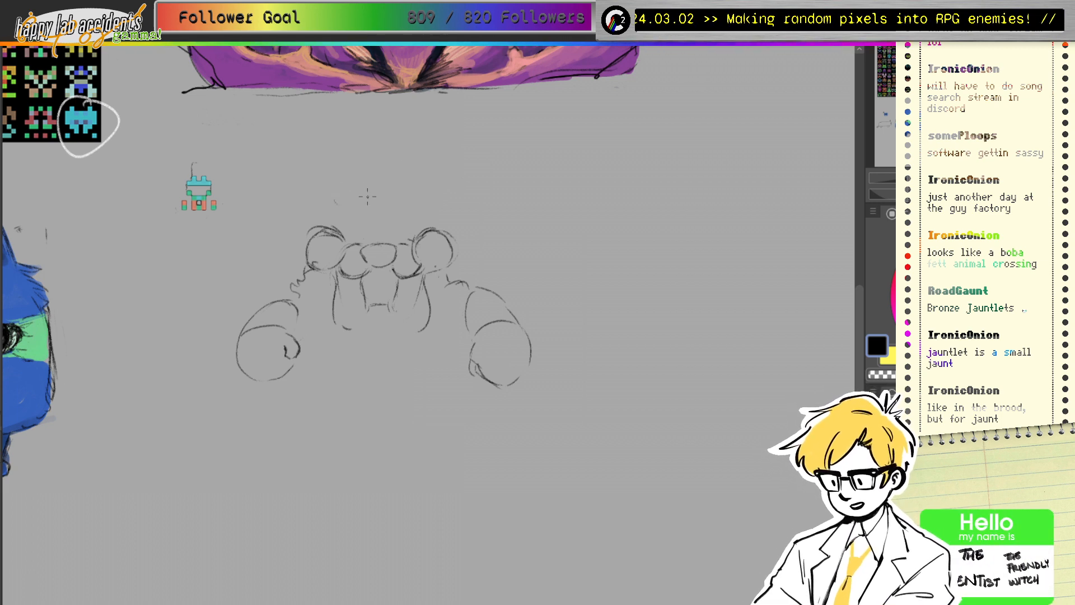
Step: Reshape the head's top outline with small side bumps and draw an arrow at the reference sprite
{"action": "left_click_drag", "start_coordinate": [395, 218], "coordinate": [420, 205]}
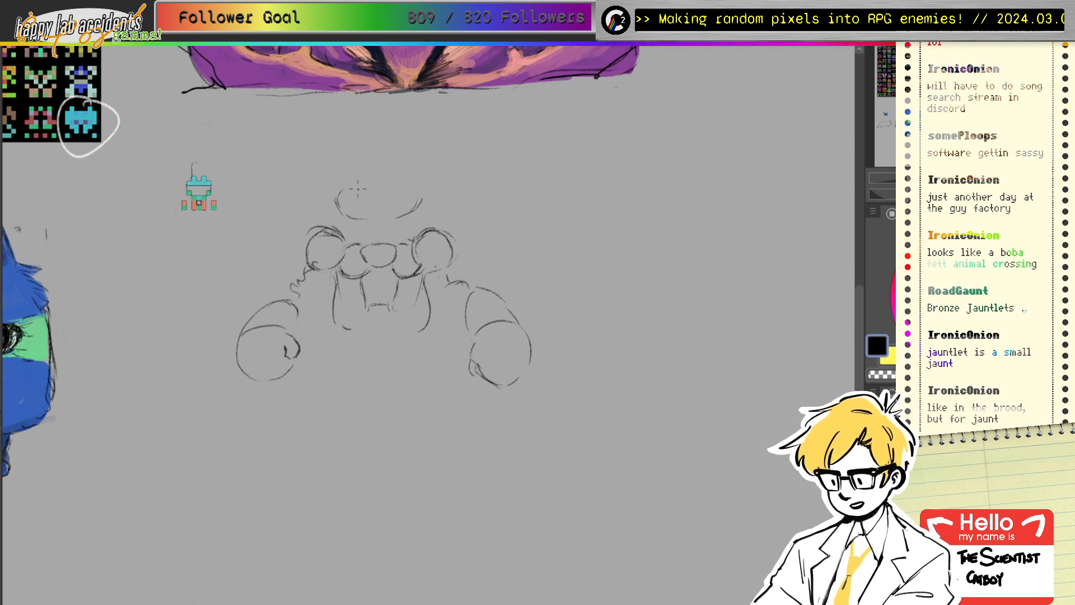
{"action": "mouse_move", "coordinate": [391, 189]}
{"action": "left_mouse_down"}
{"action": "mouse_move", "coordinate": [416, 189]}
{"action": "mouse_move", "coordinate": [381, 193]}
{"action": "mouse_move", "coordinate": [421, 192]}
{"action": "mouse_move", "coordinate": [344, 199]}
{"action": "mouse_move", "coordinate": [362, 218]}
{"action": "left_mouse_up"}
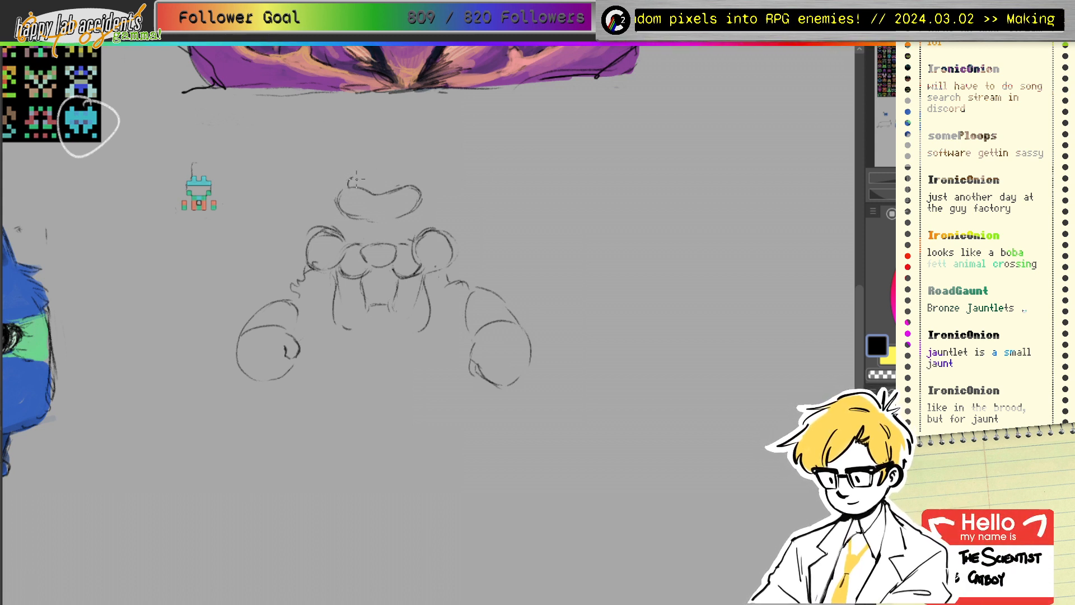
{"action": "left_click_drag", "start_coordinate": [348, 186], "coordinate": [405, 185]}
{"action": "mouse_move", "coordinate": [386, 187]}
{"action": "left_mouse_down"}
{"action": "mouse_move", "coordinate": [350, 176]}
{"action": "mouse_move", "coordinate": [368, 172]}
{"action": "mouse_move", "coordinate": [390, 191]}
{"action": "mouse_move", "coordinate": [411, 182]}
{"action": "mouse_move", "coordinate": [426, 209]}
{"action": "left_mouse_up"}
{"action": "key", "text": "e"}
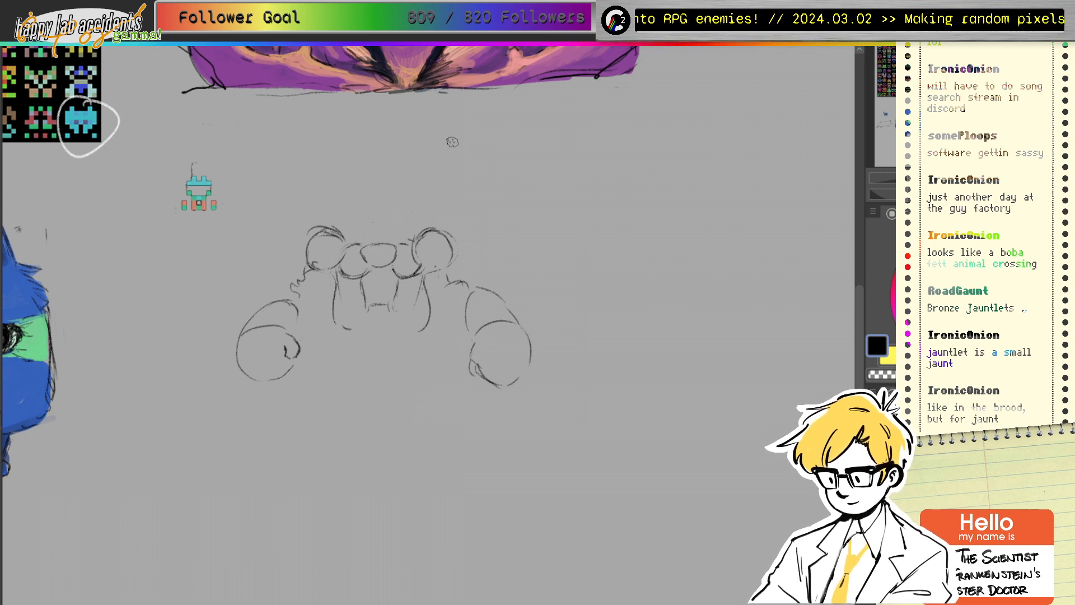
{"action": "key", "text": "p"}
{"action": "left_click_drag", "start_coordinate": [219, 165], "coordinate": [219, 176]}
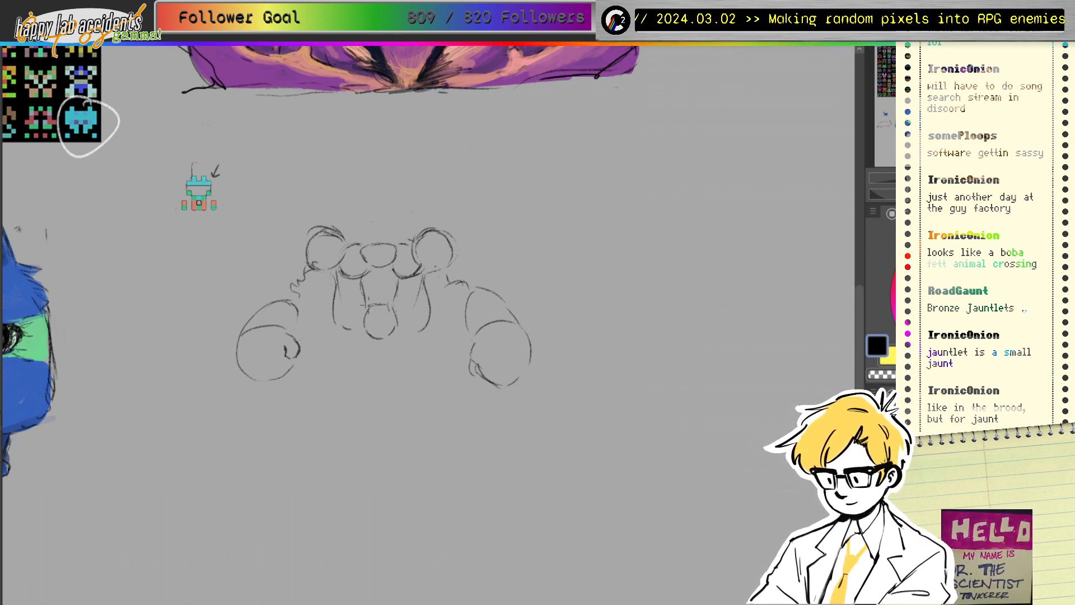
Step: Sketch two small fangs under the nose and outline the muzzle shape
{"action": "left_click_drag", "start_coordinate": [367, 307], "coordinate": [391, 308]}
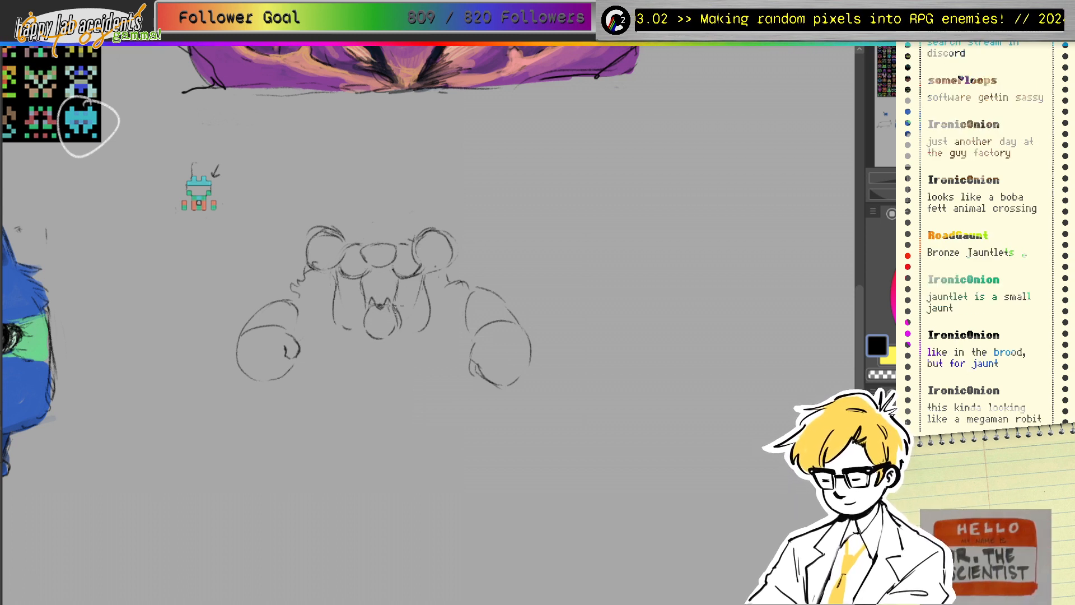
{"action": "mouse_move", "coordinate": [365, 307]}
{"action": "left_mouse_down"}
{"action": "mouse_move", "coordinate": [360, 329]}
{"action": "mouse_move", "coordinate": [349, 327]}
{"action": "left_mouse_up"}
{"action": "mouse_move", "coordinate": [336, 289]}
{"action": "left_mouse_down"}
{"action": "mouse_move", "coordinate": [335, 323]}
{"action": "mouse_move", "coordinate": [352, 331]}
{"action": "mouse_move", "coordinate": [382, 296]}
{"action": "mouse_move", "coordinate": [406, 328]}
{"action": "mouse_move", "coordinate": [427, 310]}
{"action": "left_mouse_up"}
{"action": "left_click_drag", "start_coordinate": [401, 276], "coordinate": [405, 307]}
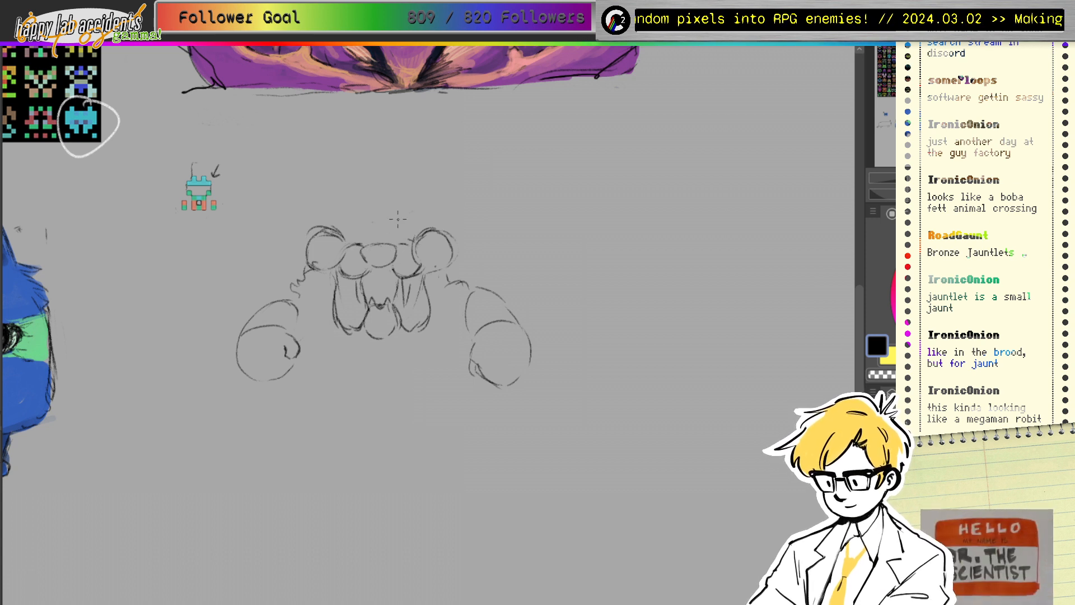
Step: Erase the old upper bumps and redraw their tops as small ears
{"action": "mouse_move", "coordinate": [324, 231]}
{"action": "left_mouse_down"}
{"action": "mouse_move", "coordinate": [317, 268]}
{"action": "mouse_move", "coordinate": [327, 255]}
{"action": "left_mouse_up"}
{"action": "mouse_move", "coordinate": [431, 230]}
{"action": "left_mouse_down"}
{"action": "mouse_move", "coordinate": [435, 261]}
{"action": "mouse_move", "coordinate": [429, 227]}
{"action": "mouse_move", "coordinate": [421, 274]}
{"action": "mouse_move", "coordinate": [421, 256]}
{"action": "left_mouse_up"}
{"action": "left_click_drag", "start_coordinate": [348, 244], "coordinate": [336, 253]}
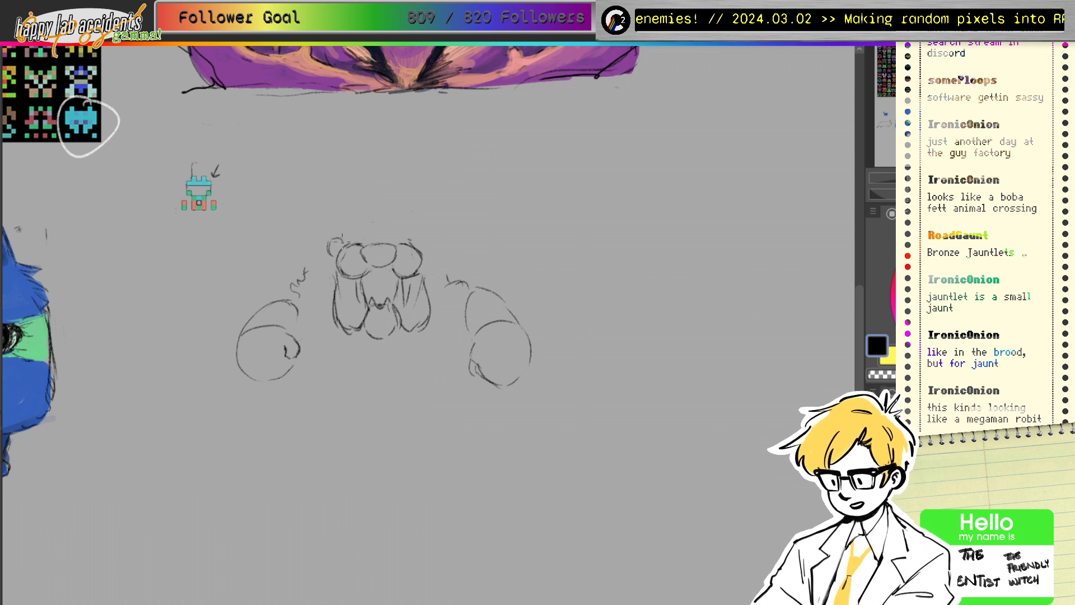
Step: Draw a small rounded ear at the head's top right and a short stroke on the left arm
{"action": "left_click_drag", "start_coordinate": [414, 244], "coordinate": [427, 240]}
{"action": "left_click_drag", "start_coordinate": [295, 303], "coordinate": [297, 326]}
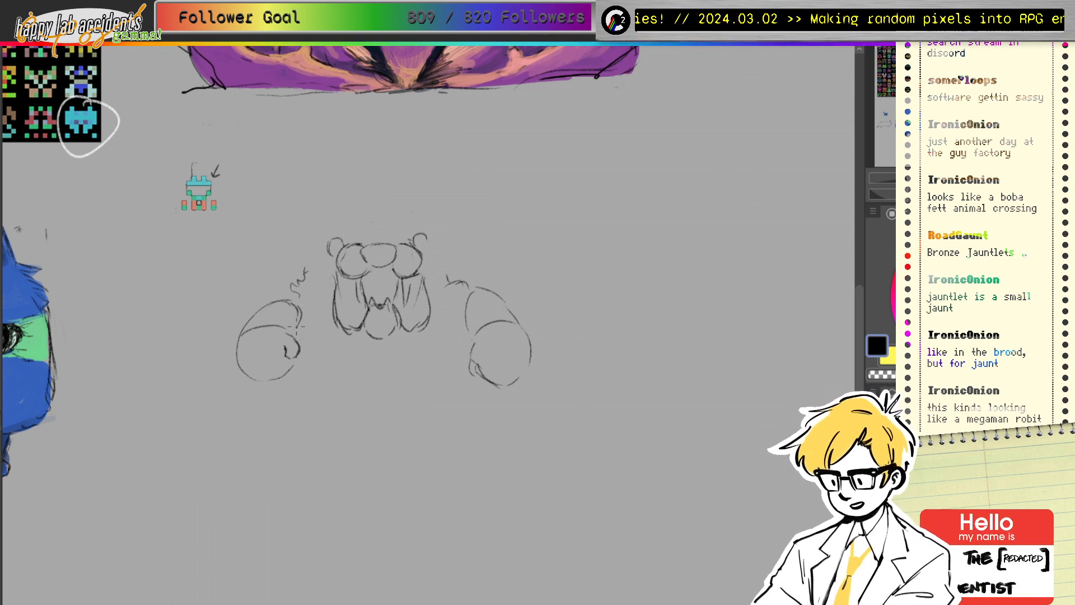
{"action": "mouse_move", "coordinate": [416, 246]}
{"action": "left_mouse_down"}
{"action": "mouse_move", "coordinate": [431, 240]}
{"action": "mouse_move", "coordinate": [425, 252]}
{"action": "mouse_move", "coordinate": [470, 285]}
{"action": "mouse_move", "coordinate": [479, 331]}
{"action": "mouse_move", "coordinate": [518, 303]}
{"action": "left_mouse_up"}
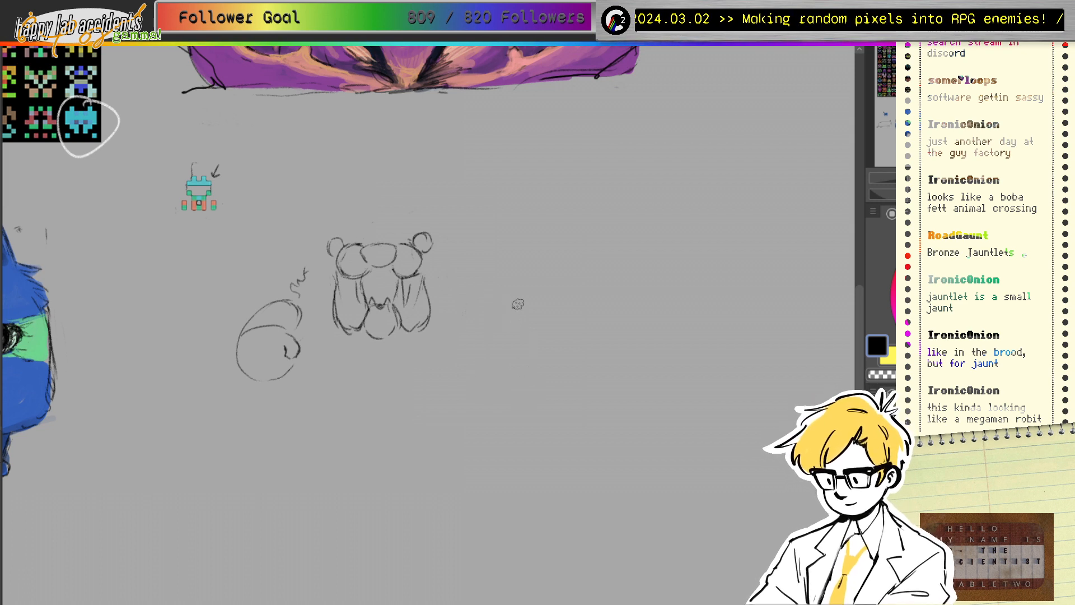
Step: Erase the left swirl paw and lower-left body lines, then outline the body under the head
{"action": "mouse_move", "coordinate": [286, 284]}
{"action": "left_mouse_down"}
{"action": "mouse_move", "coordinate": [258, 314]}
{"action": "mouse_move", "coordinate": [248, 354]}
{"action": "mouse_move", "coordinate": [272, 373]}
{"action": "mouse_move", "coordinate": [285, 368]}
{"action": "mouse_move", "coordinate": [300, 266]}
{"action": "left_mouse_up"}
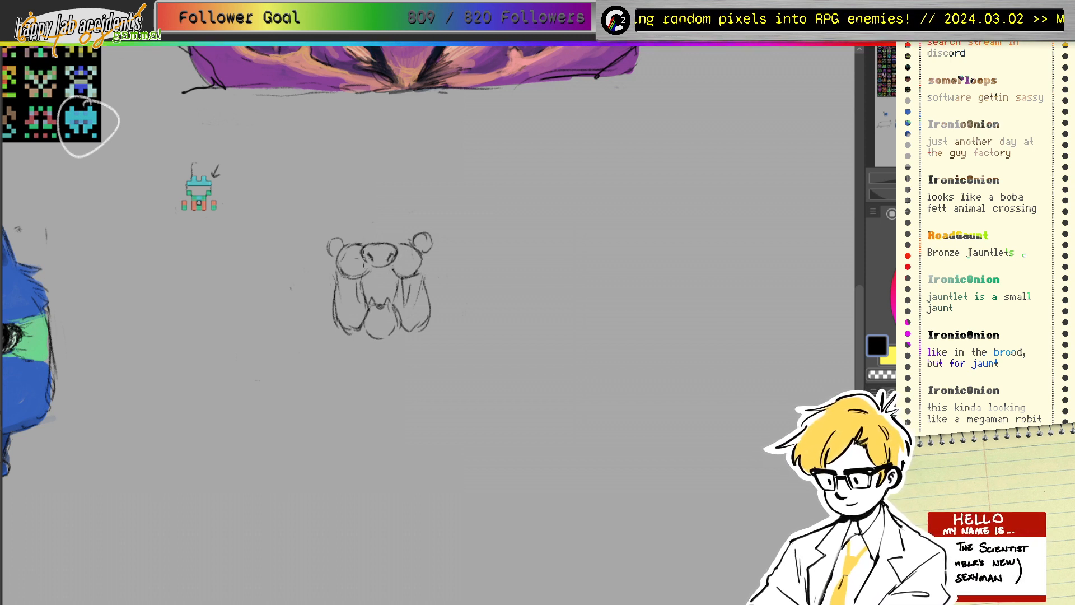
{"action": "mouse_move", "coordinate": [335, 277]}
{"action": "left_mouse_down"}
{"action": "mouse_move", "coordinate": [331, 317]}
{"action": "mouse_move", "coordinate": [343, 318]}
{"action": "mouse_move", "coordinate": [361, 292]}
{"action": "mouse_move", "coordinate": [342, 327]}
{"action": "mouse_move", "coordinate": [356, 298]}
{"action": "mouse_move", "coordinate": [401, 285]}
{"action": "mouse_move", "coordinate": [405, 312]}
{"action": "mouse_move", "coordinate": [442, 311]}
{"action": "left_mouse_up"}
{"action": "mouse_move", "coordinate": [403, 277]}
{"action": "left_mouse_down"}
{"action": "mouse_move", "coordinate": [392, 307]}
{"action": "mouse_move", "coordinate": [410, 284]}
{"action": "mouse_move", "coordinate": [416, 307]}
{"action": "mouse_move", "coordinate": [427, 280]}
{"action": "mouse_move", "coordinate": [413, 343]}
{"action": "mouse_move", "coordinate": [446, 322]}
{"action": "left_mouse_up"}
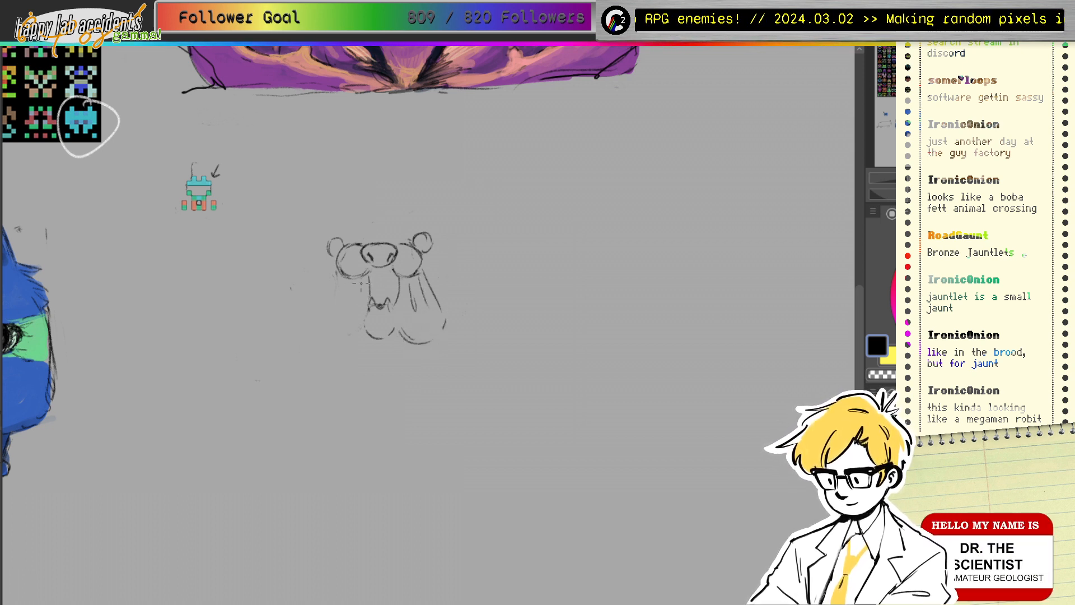
Step: Draw the left side of the body and close the underside of the left cheek
{"action": "mouse_move", "coordinate": [360, 277]}
{"action": "left_mouse_down"}
{"action": "mouse_move", "coordinate": [350, 309]}
{"action": "mouse_move", "coordinate": [389, 243]}
{"action": "mouse_move", "coordinate": [336, 276]}
{"action": "mouse_move", "coordinate": [319, 333]}
{"action": "mouse_move", "coordinate": [379, 330]}
{"action": "mouse_move", "coordinate": [347, 337]}
{"action": "mouse_move", "coordinate": [370, 314]}
{"action": "mouse_move", "coordinate": [365, 335]}
{"action": "mouse_move", "coordinate": [396, 328]}
{"action": "mouse_move", "coordinate": [380, 305]}
{"action": "mouse_move", "coordinate": [383, 329]}
{"action": "mouse_move", "coordinate": [370, 314]}
{"action": "mouse_move", "coordinate": [391, 307]}
{"action": "mouse_move", "coordinate": [391, 321]}
{"action": "mouse_move", "coordinate": [374, 301]}
{"action": "mouse_move", "coordinate": [365, 307]}
{"action": "mouse_move", "coordinate": [395, 303]}
{"action": "mouse_move", "coordinate": [373, 292]}
{"action": "mouse_move", "coordinate": [397, 291]}
{"action": "mouse_move", "coordinate": [410, 265]}
{"action": "mouse_move", "coordinate": [401, 287]}
{"action": "mouse_move", "coordinate": [395, 275]}
{"action": "mouse_move", "coordinate": [396, 304]}
{"action": "mouse_move", "coordinate": [379, 270]}
{"action": "mouse_move", "coordinate": [367, 274]}
{"action": "mouse_move", "coordinate": [399, 293]}
{"action": "left_mouse_up"}
{"action": "key", "text": "e"}
{"action": "key", "text": "p"}
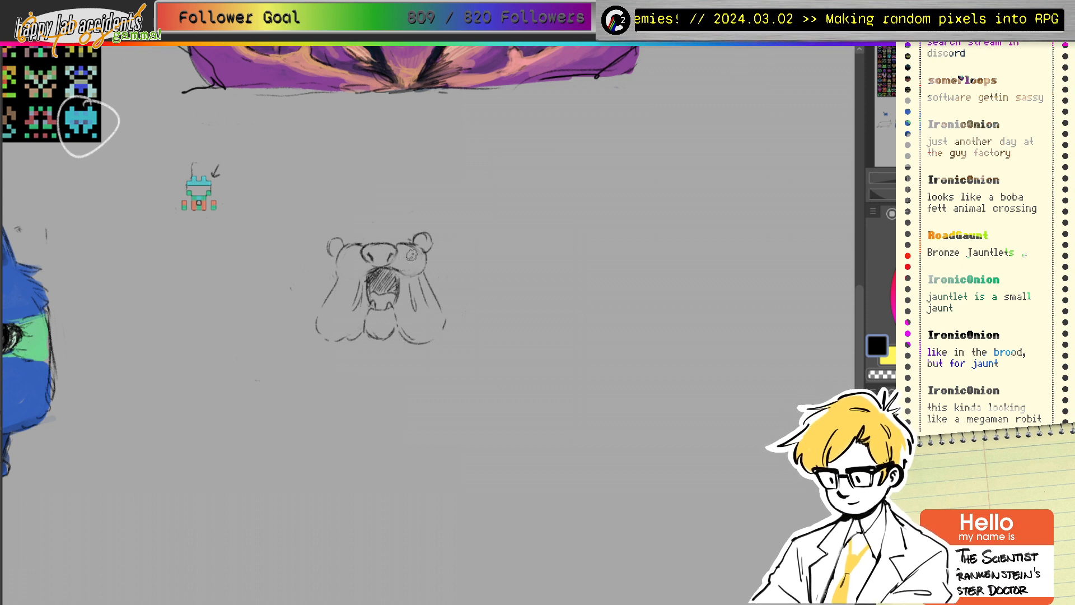
{"action": "left_click_drag", "start_coordinate": [337, 265], "coordinate": [360, 275]}
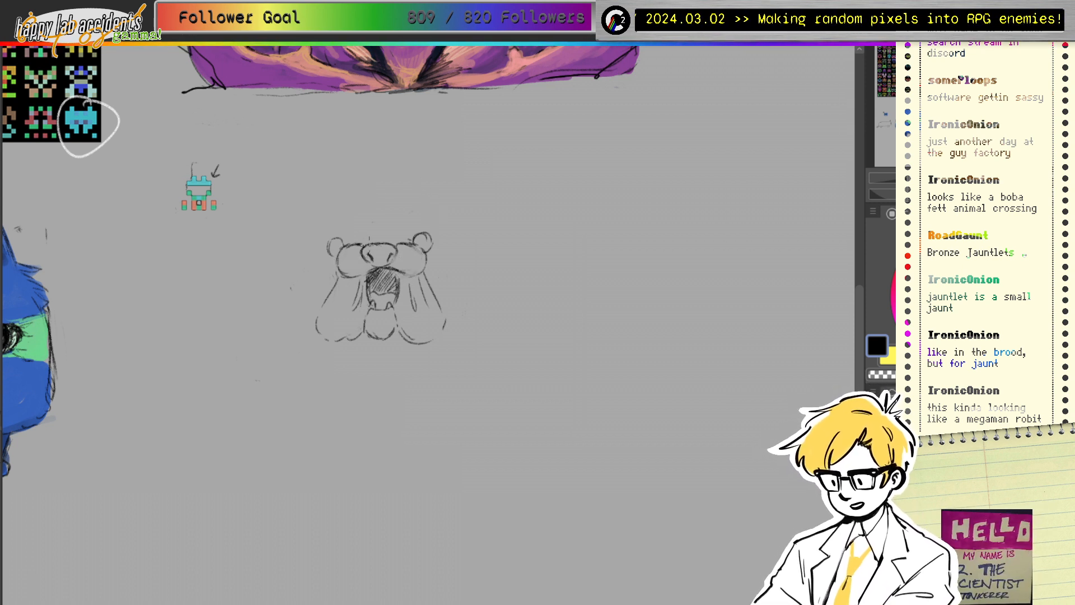
Step: Erase both ears and redraw them as rounded ears with a reinforced left outline
{"action": "key", "text": "e"}
{"action": "left_click_drag", "start_coordinate": [337, 241], "coordinate": [327, 239]}
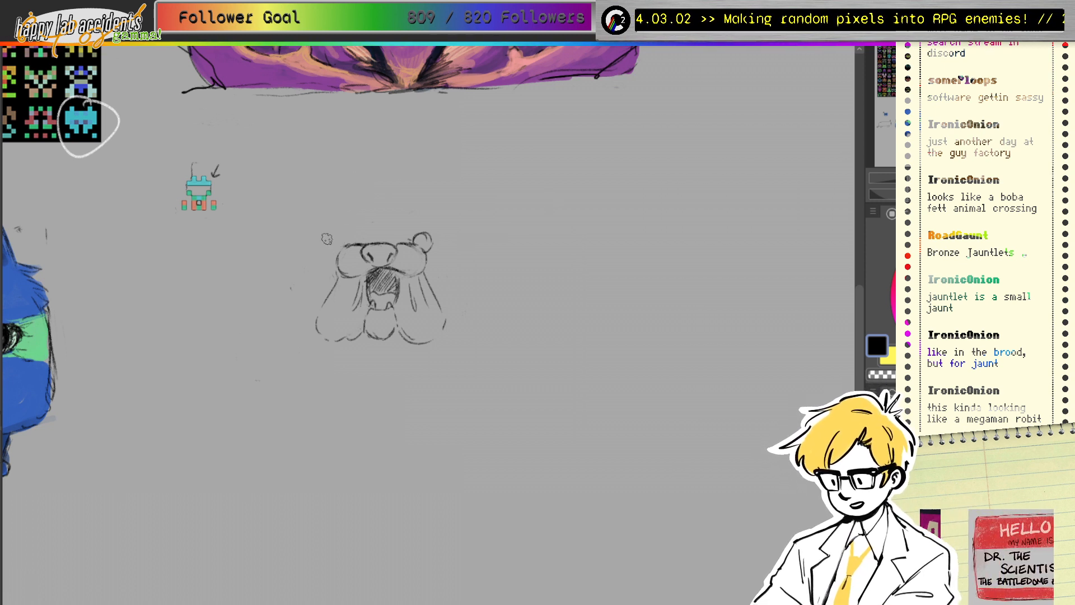
{"action": "left_click_drag", "start_coordinate": [437, 229], "coordinate": [431, 237]}
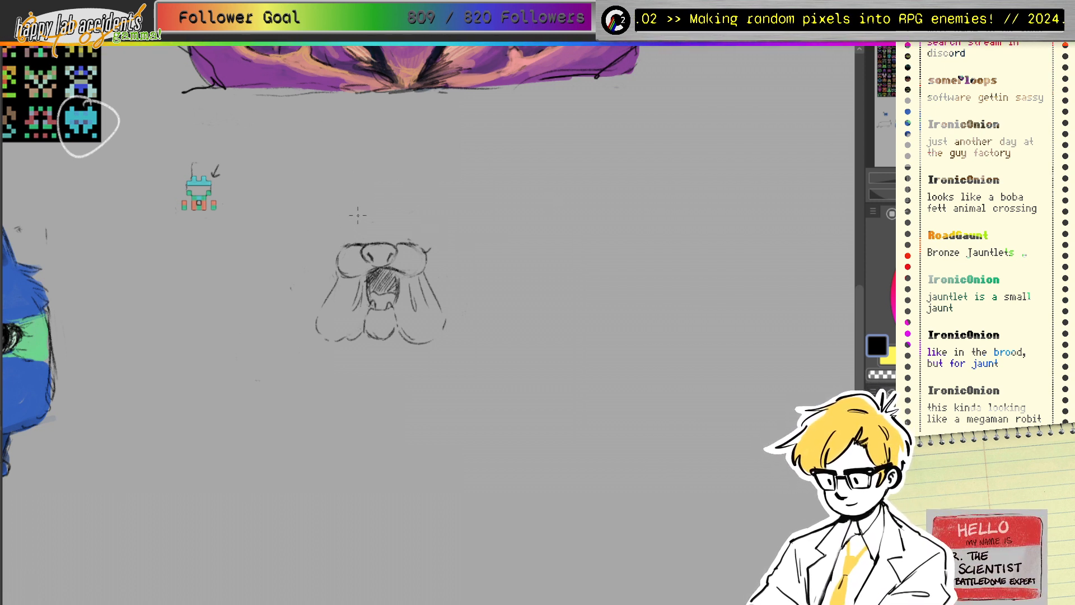
{"action": "left_click_drag", "start_coordinate": [331, 231], "coordinate": [344, 243]}
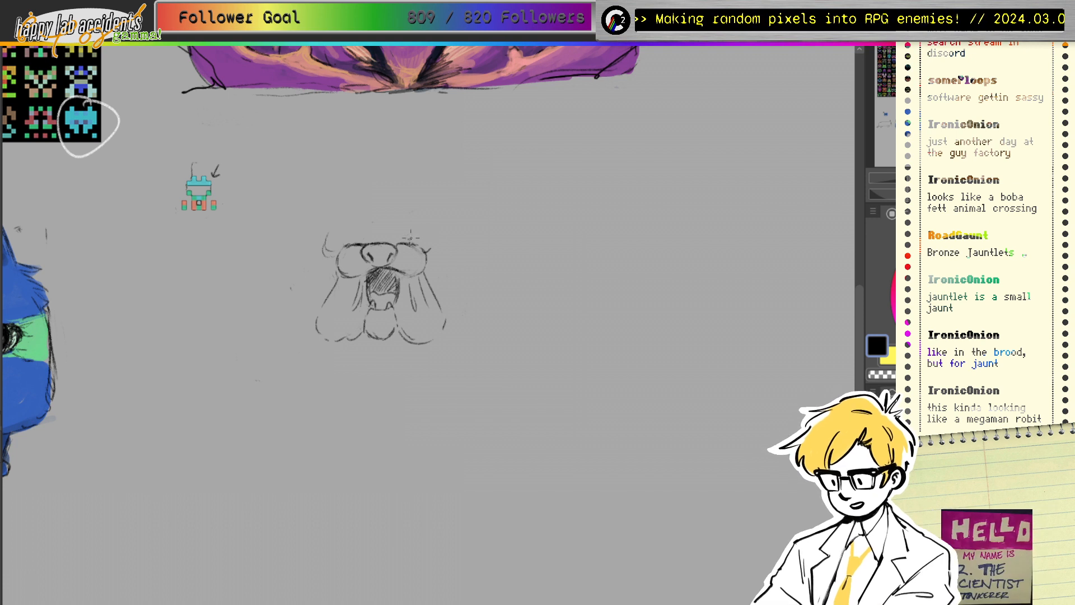
{"action": "mouse_move", "coordinate": [413, 241]}
{"action": "left_mouse_down"}
{"action": "mouse_move", "coordinate": [435, 234]}
{"action": "mouse_move", "coordinate": [434, 247]}
{"action": "left_mouse_up"}
{"action": "left_click_drag", "start_coordinate": [326, 238], "coordinate": [324, 244]}
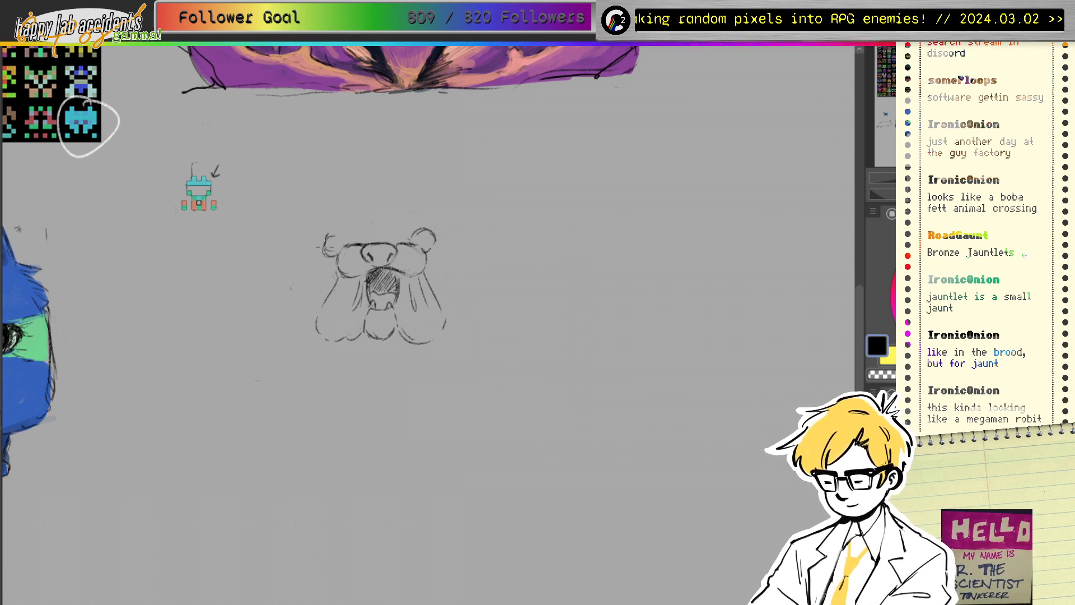
Step: Sketch a new lumpy paw with knuckle curves to the left of the bear
{"action": "left_click_drag", "start_coordinate": [253, 291], "coordinate": [247, 342]}
{"action": "mouse_move", "coordinate": [245, 292]}
{"action": "left_mouse_down"}
{"action": "mouse_move", "coordinate": [251, 311]}
{"action": "mouse_move", "coordinate": [212, 336]}
{"action": "mouse_move", "coordinate": [237, 343]}
{"action": "left_mouse_up"}
{"action": "mouse_move", "coordinate": [247, 291]}
{"action": "left_mouse_down"}
{"action": "mouse_move", "coordinate": [284, 326]}
{"action": "mouse_move", "coordinate": [252, 343]}
{"action": "mouse_move", "coordinate": [269, 345]}
{"action": "left_mouse_up"}
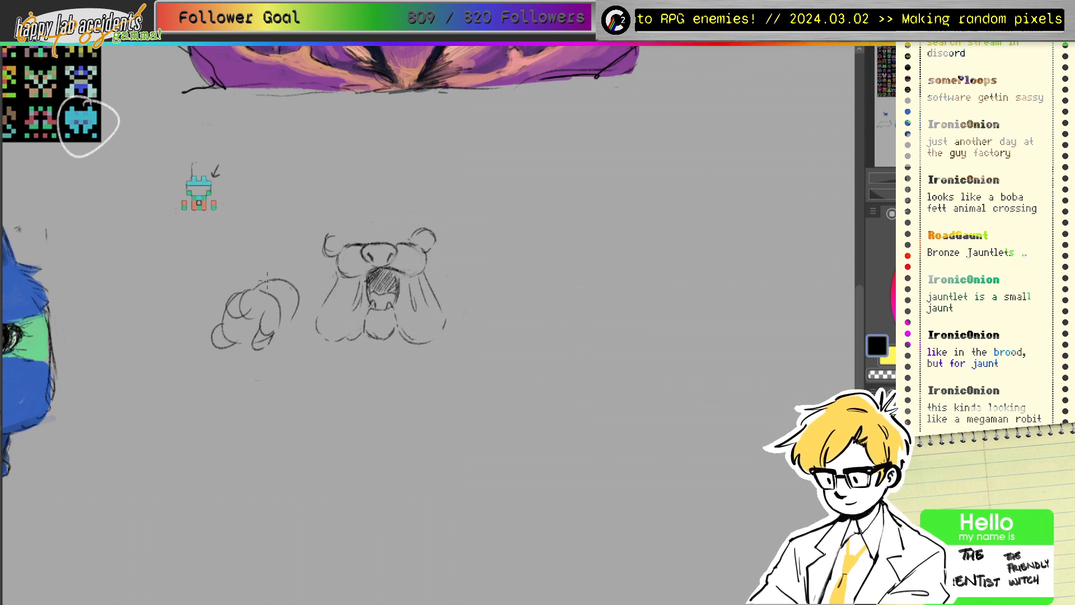
Step: Draw the left arm up to the shoulder and the back's top edge above the head
{"action": "mouse_move", "coordinate": [242, 296]}
{"action": "left_mouse_down"}
{"action": "mouse_move", "coordinate": [284, 228]}
{"action": "mouse_move", "coordinate": [296, 186]}
{"action": "mouse_move", "coordinate": [440, 181]}
{"action": "left_mouse_up"}
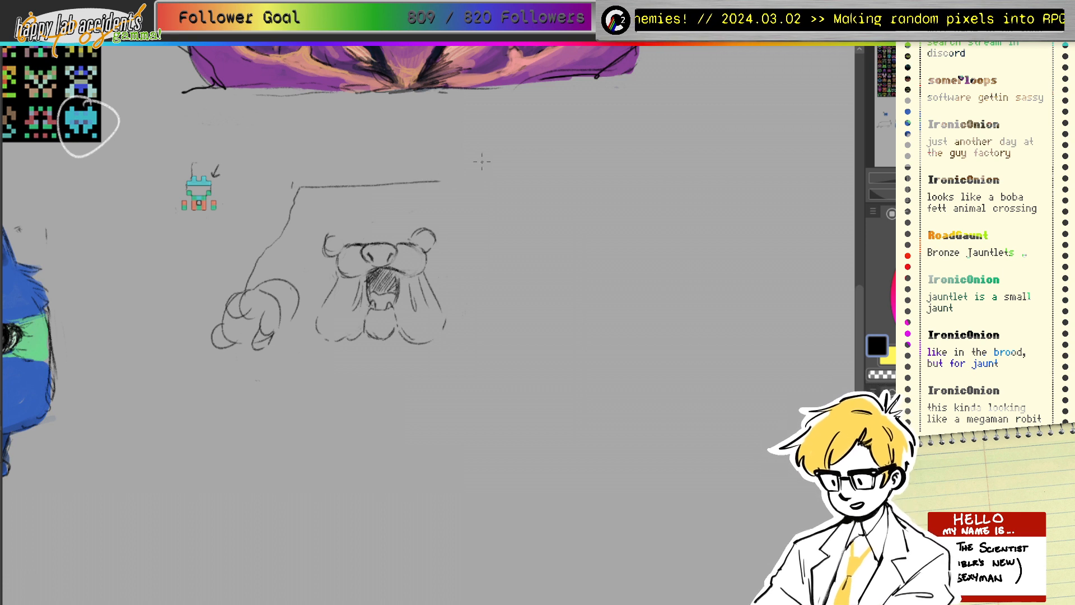
{"action": "left_click_drag", "start_coordinate": [297, 182], "coordinate": [417, 172]}
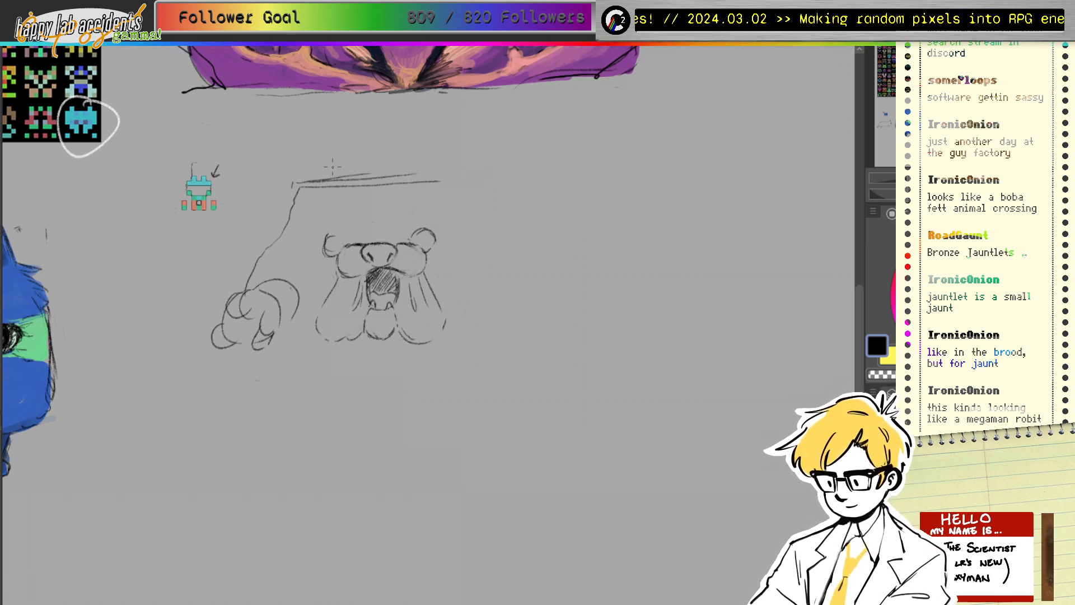
{"action": "mouse_move", "coordinate": [341, 171]}
{"action": "left_mouse_down"}
{"action": "mouse_move", "coordinate": [315, 158]}
{"action": "mouse_move", "coordinate": [418, 209]}
{"action": "mouse_move", "coordinate": [373, 187]}
{"action": "mouse_move", "coordinate": [397, 197]}
{"action": "mouse_move", "coordinate": [401, 167]}
{"action": "mouse_move", "coordinate": [432, 145]}
{"action": "left_mouse_up"}
{"action": "mouse_move", "coordinate": [394, 188]}
{"action": "left_mouse_down"}
{"action": "mouse_move", "coordinate": [420, 159]}
{"action": "mouse_move", "coordinate": [322, 161]}
{"action": "mouse_move", "coordinate": [298, 195]}
{"action": "left_mouse_up"}
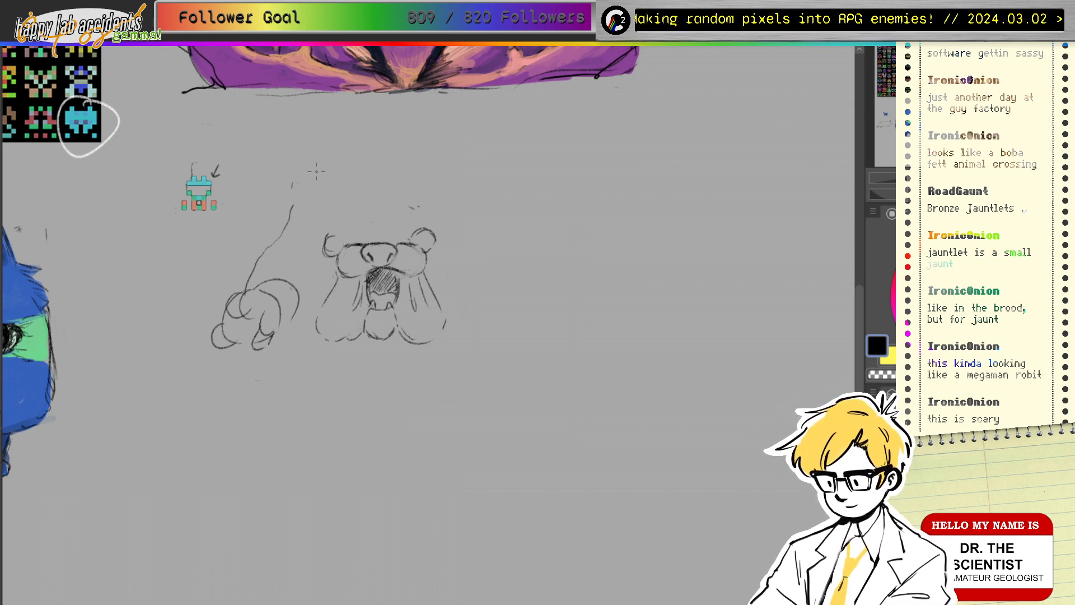
{"action": "mouse_move", "coordinate": [295, 180]}
{"action": "left_mouse_down"}
{"action": "mouse_move", "coordinate": [358, 176]}
{"action": "mouse_move", "coordinate": [413, 205]}
{"action": "mouse_move", "coordinate": [455, 198]}
{"action": "mouse_move", "coordinate": [358, 191]}
{"action": "mouse_move", "coordinate": [439, 143]}
{"action": "mouse_move", "coordinate": [446, 150]}
{"action": "mouse_move", "coordinate": [415, 169]}
{"action": "left_mouse_up"}
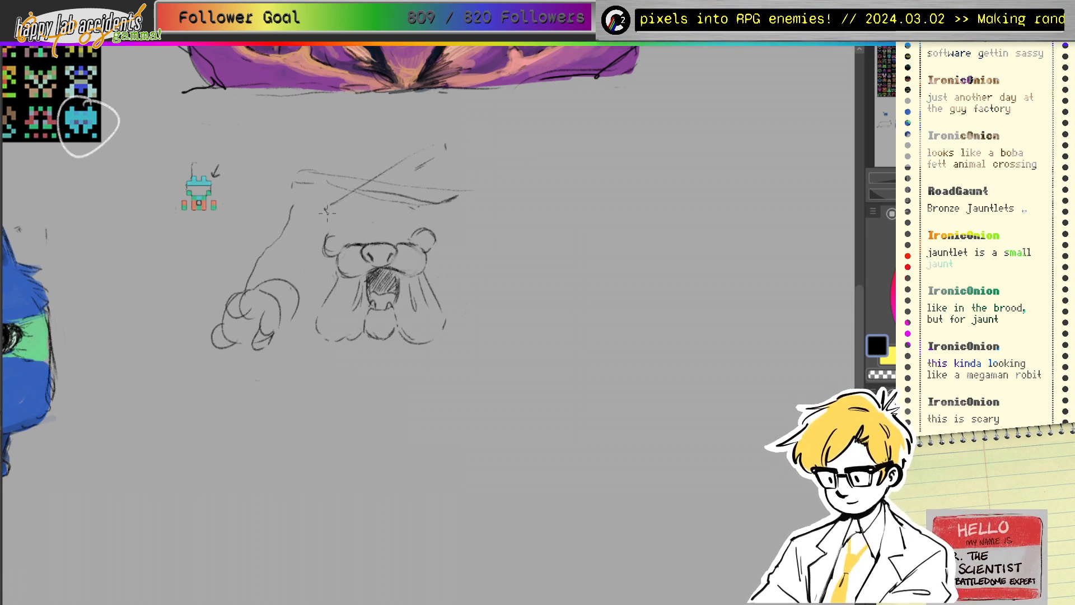
Step: Add shoulder strokes above the head and run the right arm line down the right side
{"action": "left_click_drag", "start_coordinate": [327, 210], "coordinate": [353, 203]}
{"action": "left_click_drag", "start_coordinate": [443, 174], "coordinate": [461, 196]}
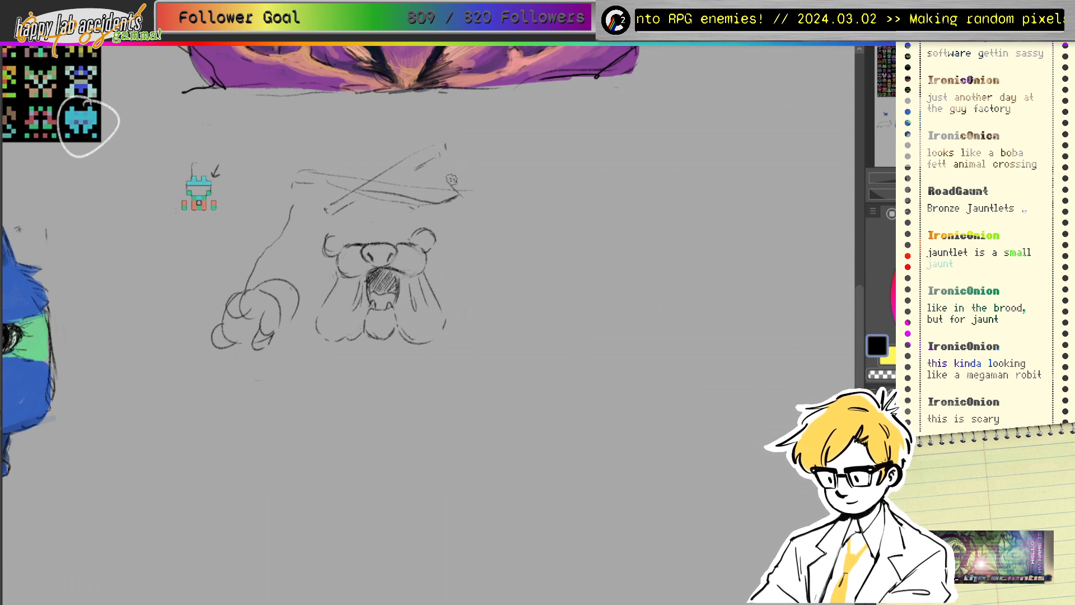
{"action": "key", "text": "ctrl+z"}
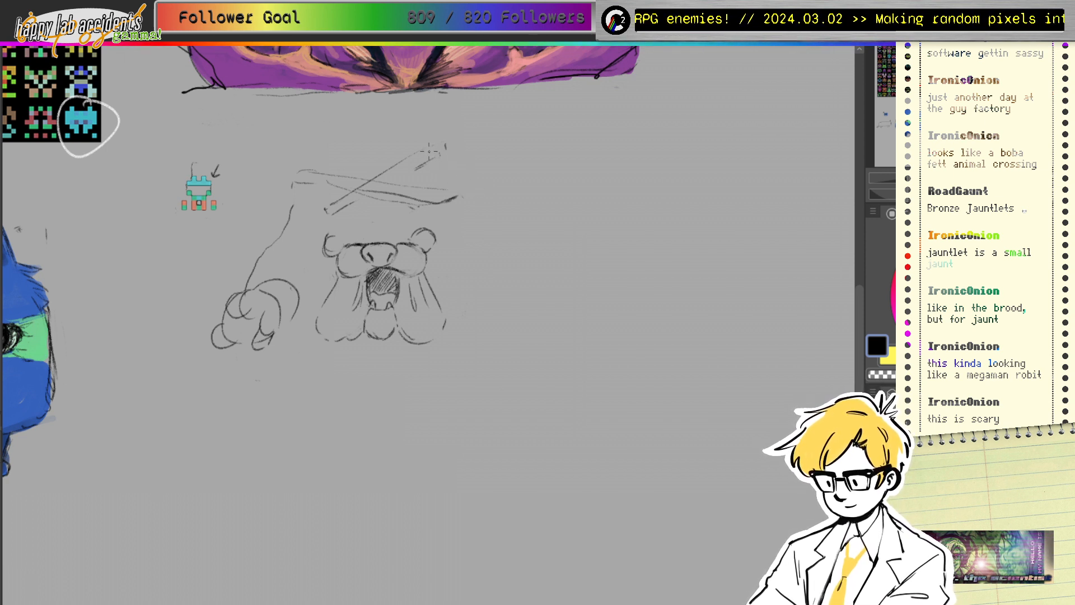
{"action": "left_click_drag", "start_coordinate": [432, 161], "coordinate": [431, 203]}
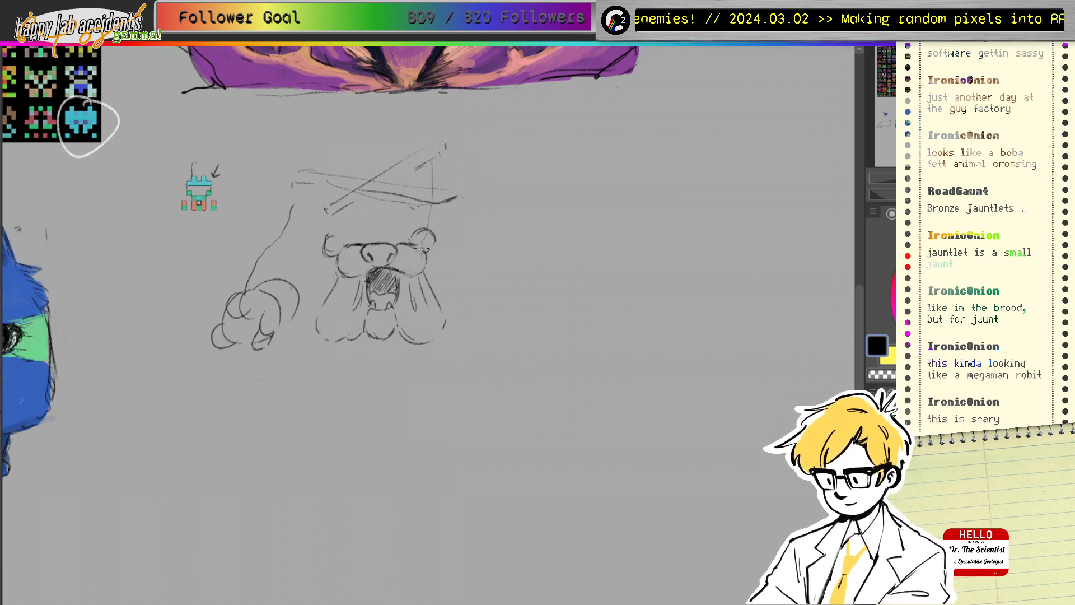
{"action": "mouse_move", "coordinate": [375, 155]}
{"action": "left_mouse_down"}
{"action": "mouse_move", "coordinate": [366, 164]}
{"action": "mouse_move", "coordinate": [397, 164]}
{"action": "left_mouse_up"}
{"action": "mouse_move", "coordinate": [365, 164]}
{"action": "left_mouse_down"}
{"action": "mouse_move", "coordinate": [396, 175]}
{"action": "mouse_move", "coordinate": [353, 219]}
{"action": "left_mouse_up"}
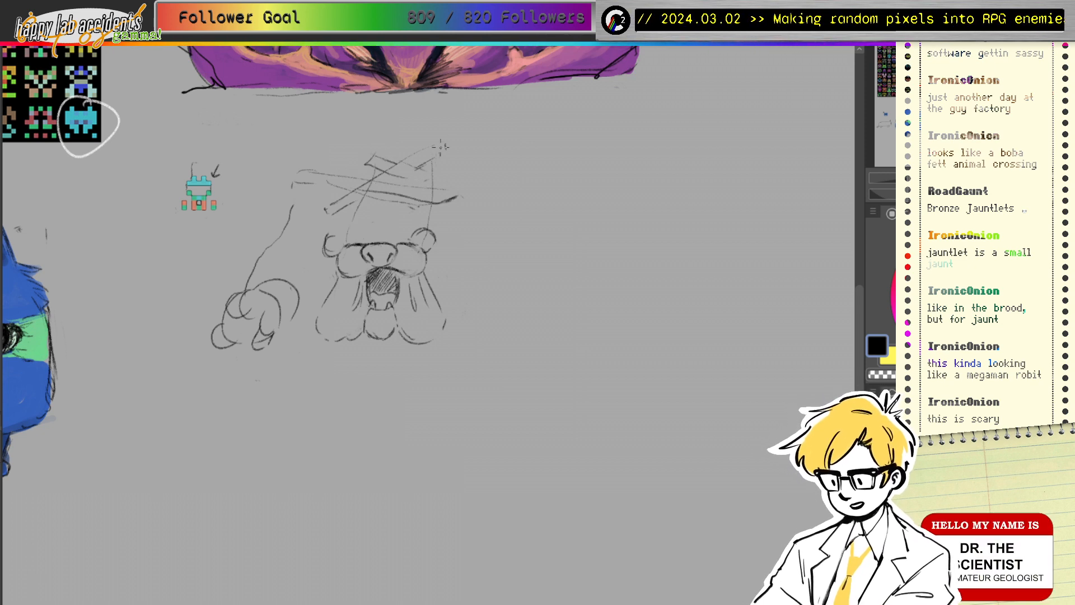
{"action": "mouse_move", "coordinate": [428, 173]}
{"action": "left_mouse_down"}
{"action": "mouse_move", "coordinate": [424, 221]}
{"action": "mouse_move", "coordinate": [502, 253]}
{"action": "mouse_move", "coordinate": [481, 269]}
{"action": "mouse_move", "coordinate": [510, 359]}
{"action": "left_mouse_up"}
Step: Draw the right shoulder line past the face and rough in the right paw's fingers and arm curve
{"action": "mouse_move", "coordinate": [518, 267]}
{"action": "left_mouse_down"}
{"action": "mouse_move", "coordinate": [560, 295]}
{"action": "mouse_move", "coordinate": [539, 278]}
{"action": "mouse_move", "coordinate": [567, 317]}
{"action": "left_mouse_up"}
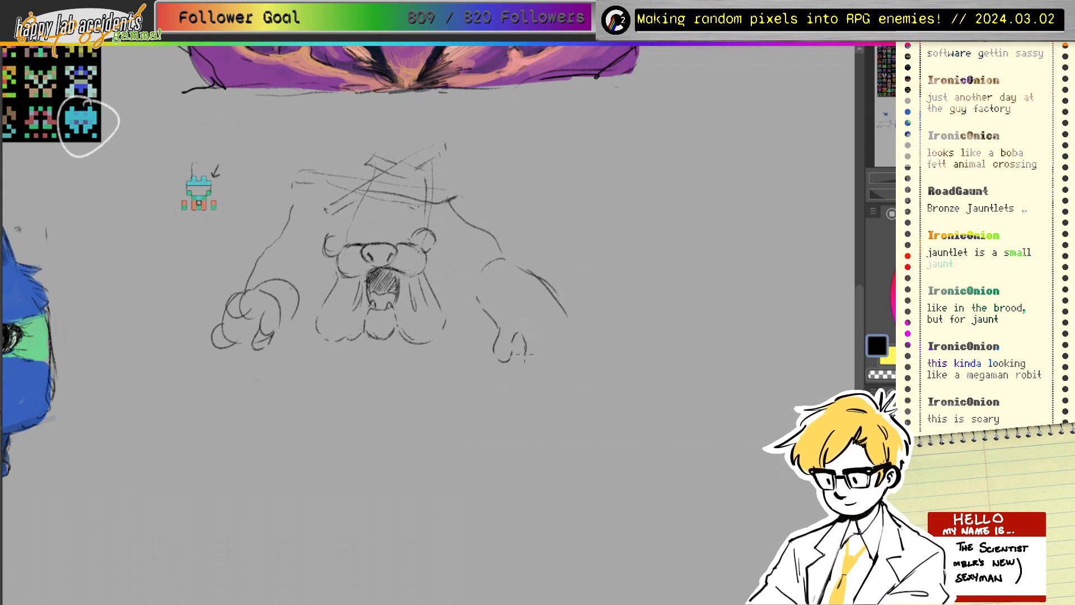
{"action": "mouse_move", "coordinate": [525, 354]}
{"action": "left_mouse_down"}
{"action": "mouse_move", "coordinate": [553, 347]}
{"action": "mouse_move", "coordinate": [497, 357]}
{"action": "mouse_move", "coordinate": [521, 343]}
{"action": "mouse_move", "coordinate": [543, 357]}
{"action": "mouse_move", "coordinate": [562, 344]}
{"action": "mouse_move", "coordinate": [552, 359]}
{"action": "left_mouse_up"}
{"action": "key", "text": "e"}
{"action": "key", "text": "p"}
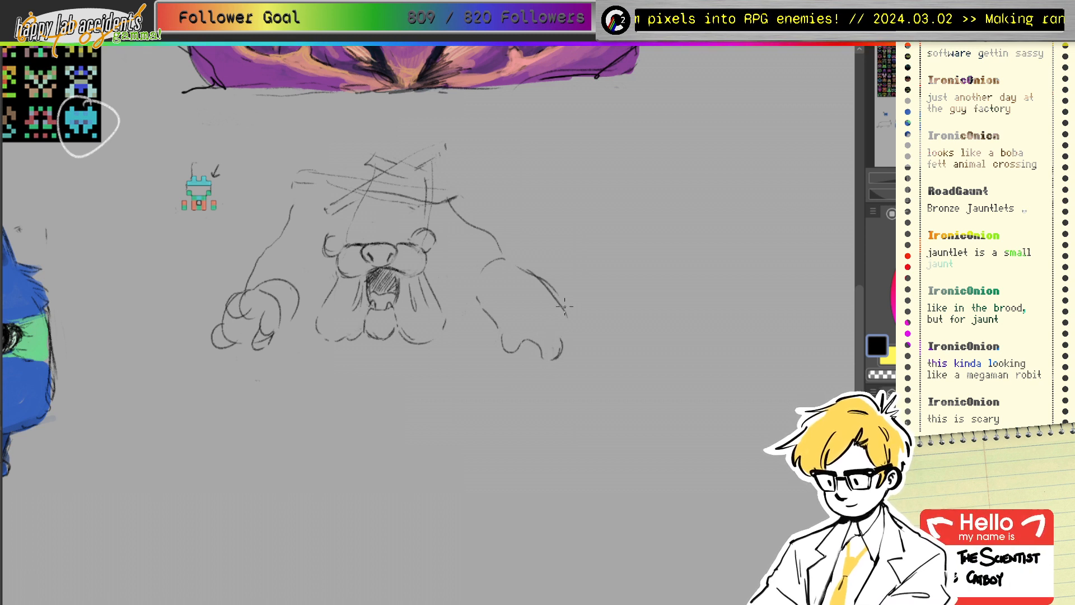
{"action": "mouse_move", "coordinate": [566, 308]}
{"action": "left_mouse_down"}
{"action": "mouse_move", "coordinate": [579, 347]}
{"action": "mouse_move", "coordinate": [576, 334]}
{"action": "left_mouse_up"}
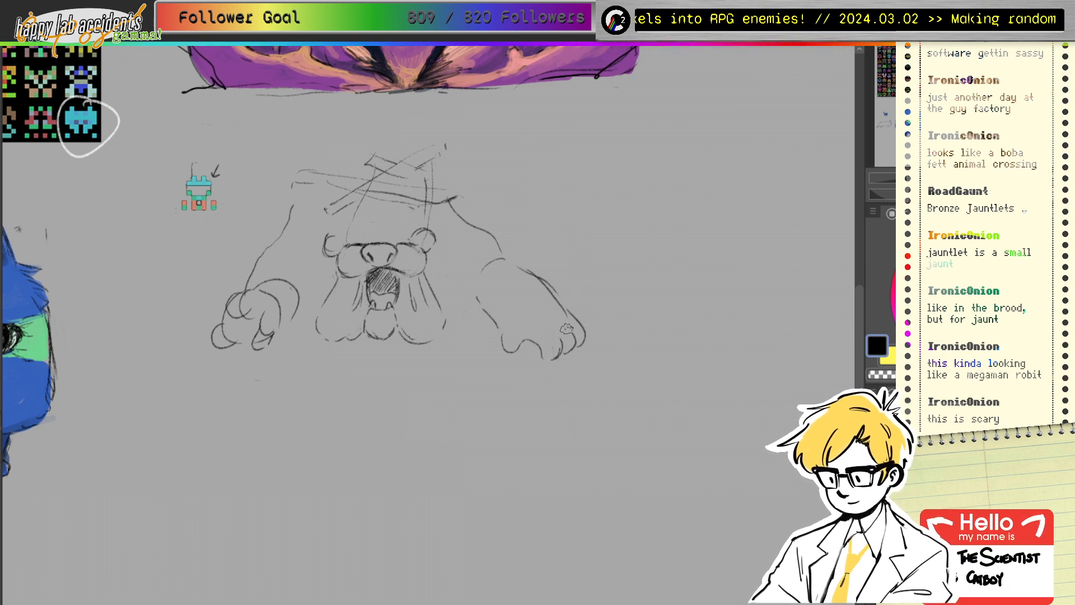
{"action": "key", "text": "ctrl+z"}
{"action": "key", "text": "ctrl+z"}
{"action": "key", "text": "ctrl+z"}
{"action": "key", "text": "ctrl+z"}
{"action": "key", "text": "ctrl+z"}
{"action": "mouse_move", "coordinate": [499, 312]}
{"action": "left_mouse_down"}
{"action": "mouse_move", "coordinate": [529, 284]}
{"action": "mouse_move", "coordinate": [500, 332]}
{"action": "mouse_move", "coordinate": [546, 287]}
{"action": "mouse_move", "coordinate": [576, 324]}
{"action": "mouse_move", "coordinate": [559, 356]}
{"action": "mouse_move", "coordinate": [584, 337]}
{"action": "left_mouse_up"}
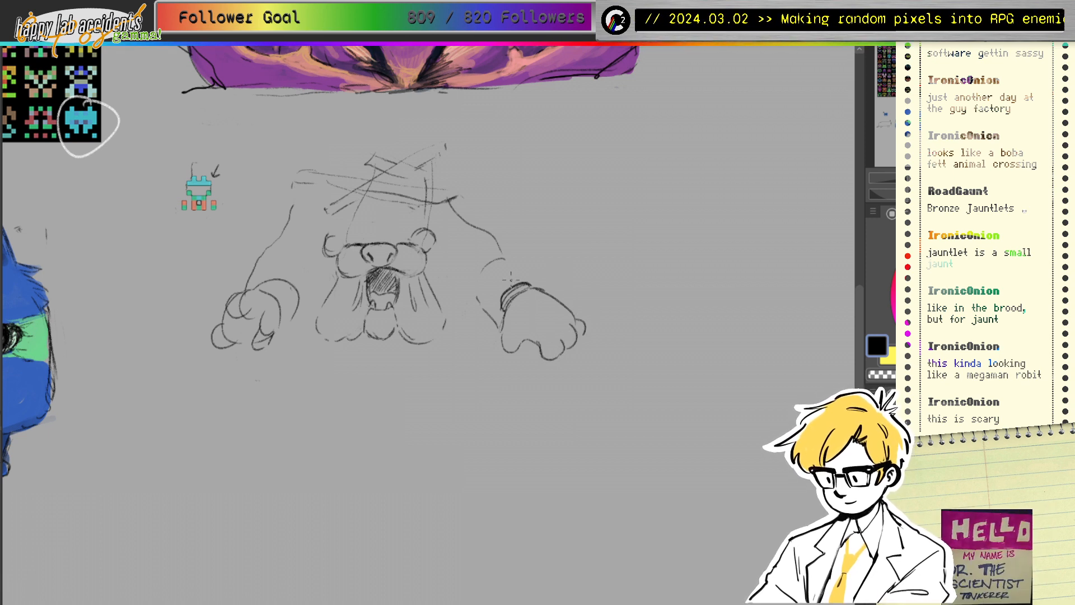
Step: Add a rounded cuff and wrist line to the right paw and erase the old left fist
{"action": "mouse_move", "coordinate": [514, 269]}
{"action": "left_mouse_down"}
{"action": "mouse_move", "coordinate": [499, 260]}
{"action": "mouse_move", "coordinate": [477, 293]}
{"action": "left_mouse_up"}
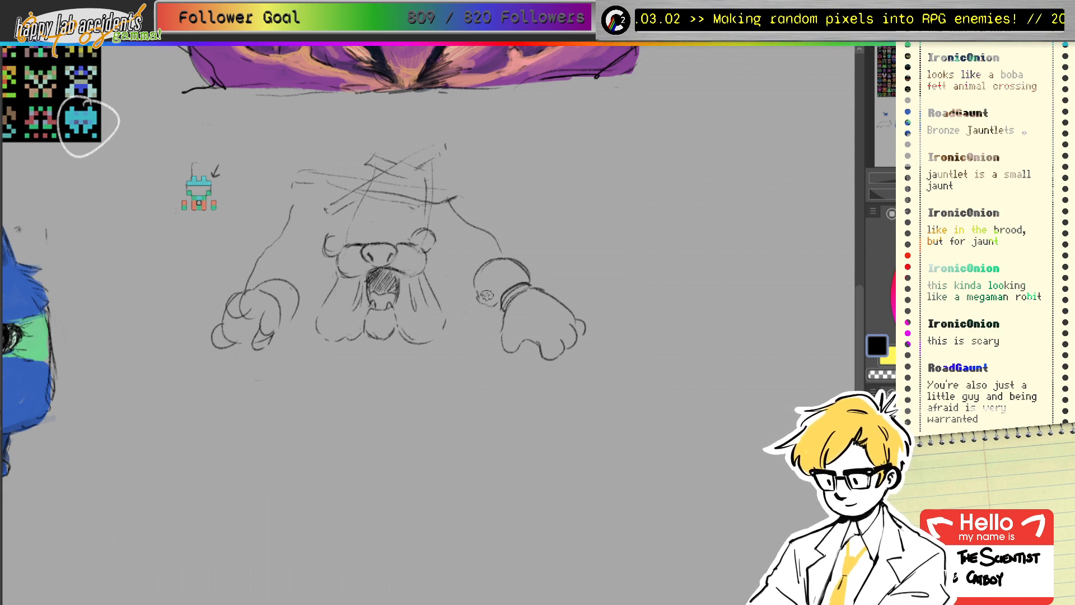
{"action": "mouse_move", "coordinate": [278, 294]}
{"action": "left_mouse_down"}
{"action": "mouse_move", "coordinate": [221, 320]}
{"action": "mouse_move", "coordinate": [259, 344]}
{"action": "mouse_move", "coordinate": [251, 354]}
{"action": "left_mouse_up"}
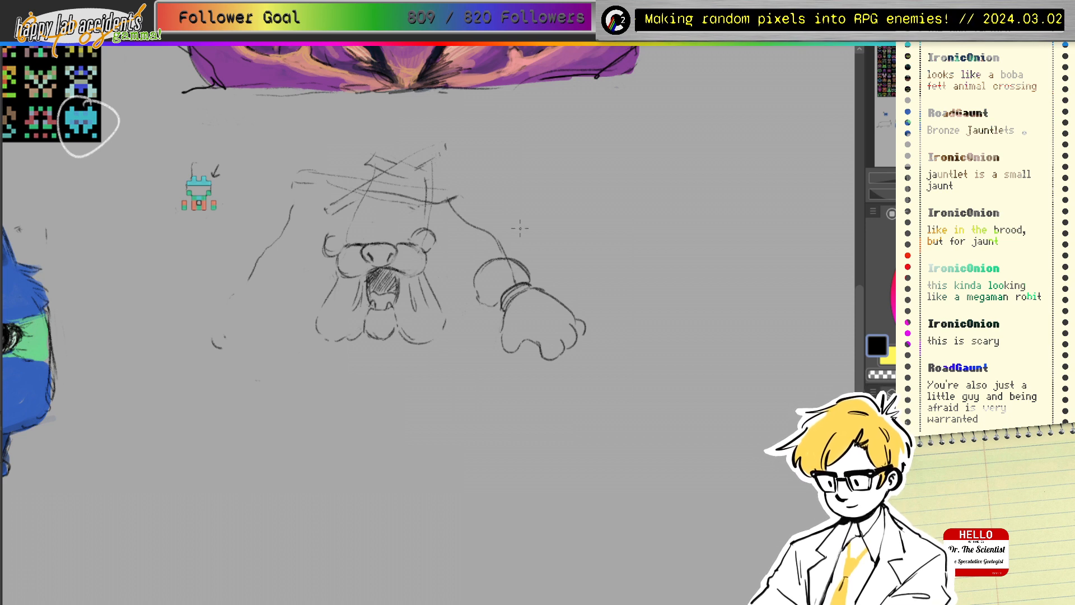
{"action": "mouse_move", "coordinate": [488, 268]}
{"action": "left_mouse_down"}
{"action": "mouse_move", "coordinate": [530, 257]}
{"action": "mouse_move", "coordinate": [507, 273]}
{"action": "mouse_move", "coordinate": [524, 281]}
{"action": "mouse_move", "coordinate": [500, 258]}
{"action": "mouse_move", "coordinate": [511, 263]}
{"action": "mouse_move", "coordinate": [497, 268]}
{"action": "mouse_move", "coordinate": [485, 311]}
{"action": "mouse_move", "coordinate": [494, 266]}
{"action": "mouse_move", "coordinate": [486, 311]}
{"action": "left_mouse_up"}
{"action": "mouse_move", "coordinate": [505, 261]}
{"action": "left_mouse_down"}
{"action": "mouse_move", "coordinate": [508, 293]}
{"action": "mouse_move", "coordinate": [527, 271]}
{"action": "mouse_move", "coordinate": [527, 281]}
{"action": "mouse_move", "coordinate": [499, 267]}
{"action": "mouse_move", "coordinate": [523, 270]}
{"action": "left_mouse_up"}
{"action": "left_click_drag", "start_coordinate": [490, 307], "coordinate": [500, 314]}
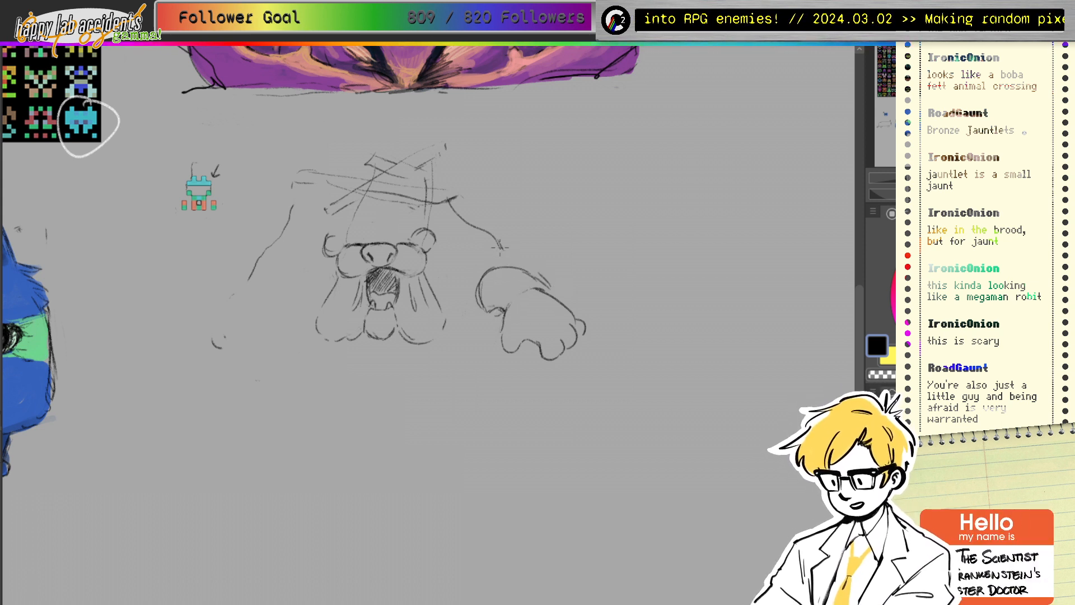
{"action": "mouse_move", "coordinate": [500, 247]}
{"action": "left_mouse_down"}
{"action": "mouse_move", "coordinate": [521, 284]}
{"action": "mouse_move", "coordinate": [539, 272]}
{"action": "mouse_move", "coordinate": [535, 291]}
{"action": "mouse_move", "coordinate": [549, 303]}
{"action": "mouse_move", "coordinate": [534, 272]}
{"action": "mouse_move", "coordinate": [560, 296]}
{"action": "mouse_move", "coordinate": [512, 308]}
{"action": "mouse_move", "coordinate": [548, 283]}
{"action": "mouse_move", "coordinate": [520, 290]}
{"action": "mouse_move", "coordinate": [545, 292]}
{"action": "mouse_move", "coordinate": [511, 308]}
{"action": "mouse_move", "coordinate": [545, 295]}
{"action": "mouse_move", "coordinate": [513, 296]}
{"action": "mouse_move", "coordinate": [534, 291]}
{"action": "left_mouse_up"}
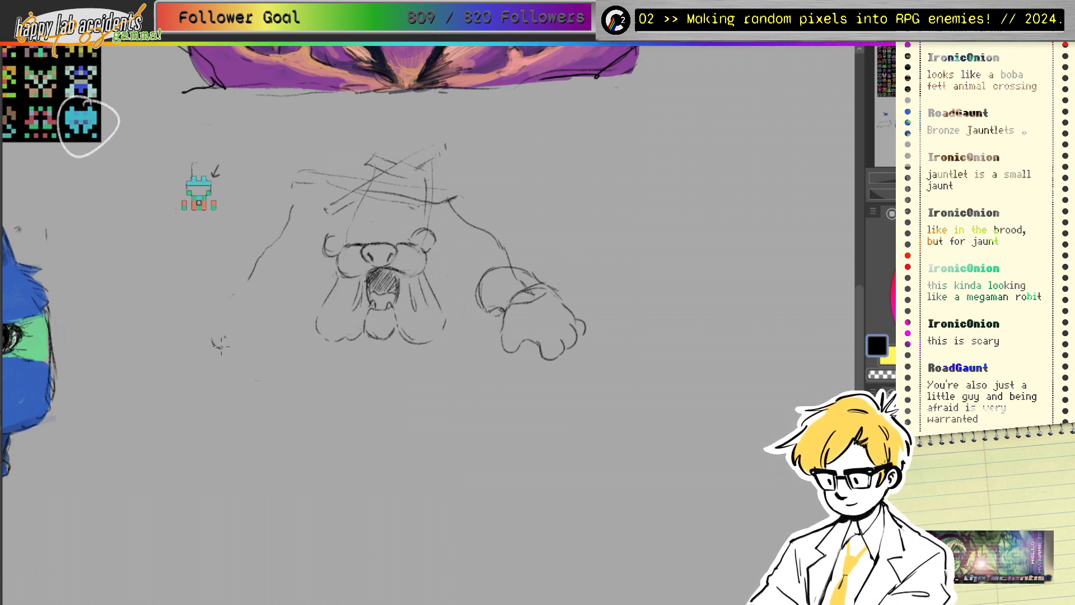
Step: Start redrawing the left paw and redraw the bear's left ear as a fuller rounded bump
{"action": "mouse_move", "coordinate": [224, 321]}
{"action": "left_mouse_down"}
{"action": "mouse_move", "coordinate": [207, 363]}
{"action": "mouse_move", "coordinate": [269, 354]}
{"action": "mouse_move", "coordinate": [239, 306]}
{"action": "mouse_move", "coordinate": [279, 305]}
{"action": "mouse_move", "coordinate": [269, 331]}
{"action": "mouse_move", "coordinate": [242, 302]}
{"action": "mouse_move", "coordinate": [219, 309]}
{"action": "mouse_move", "coordinate": [237, 287]}
{"action": "mouse_move", "coordinate": [261, 286]}
{"action": "mouse_move", "coordinate": [270, 308]}
{"action": "mouse_move", "coordinate": [265, 295]}
{"action": "mouse_move", "coordinate": [234, 292]}
{"action": "mouse_move", "coordinate": [266, 295]}
{"action": "mouse_move", "coordinate": [247, 292]}
{"action": "mouse_move", "coordinate": [211, 343]}
{"action": "mouse_move", "coordinate": [240, 311]}
{"action": "mouse_move", "coordinate": [220, 311]}
{"action": "mouse_move", "coordinate": [250, 308]}
{"action": "left_mouse_up"}
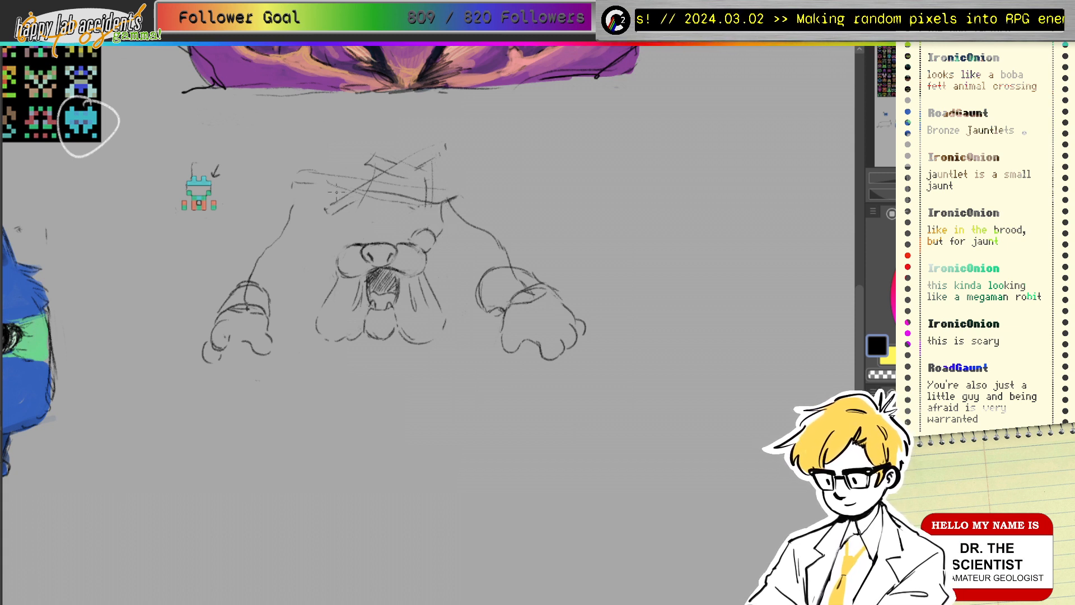
{"action": "mouse_move", "coordinate": [330, 251]}
{"action": "left_mouse_down"}
{"action": "mouse_move", "coordinate": [351, 237]}
{"action": "mouse_move", "coordinate": [330, 235]}
{"action": "mouse_move", "coordinate": [343, 250]}
{"action": "mouse_move", "coordinate": [326, 241]}
{"action": "mouse_move", "coordinate": [360, 236]}
{"action": "mouse_move", "coordinate": [338, 256]}
{"action": "mouse_move", "coordinate": [435, 240]}
{"action": "left_mouse_up"}
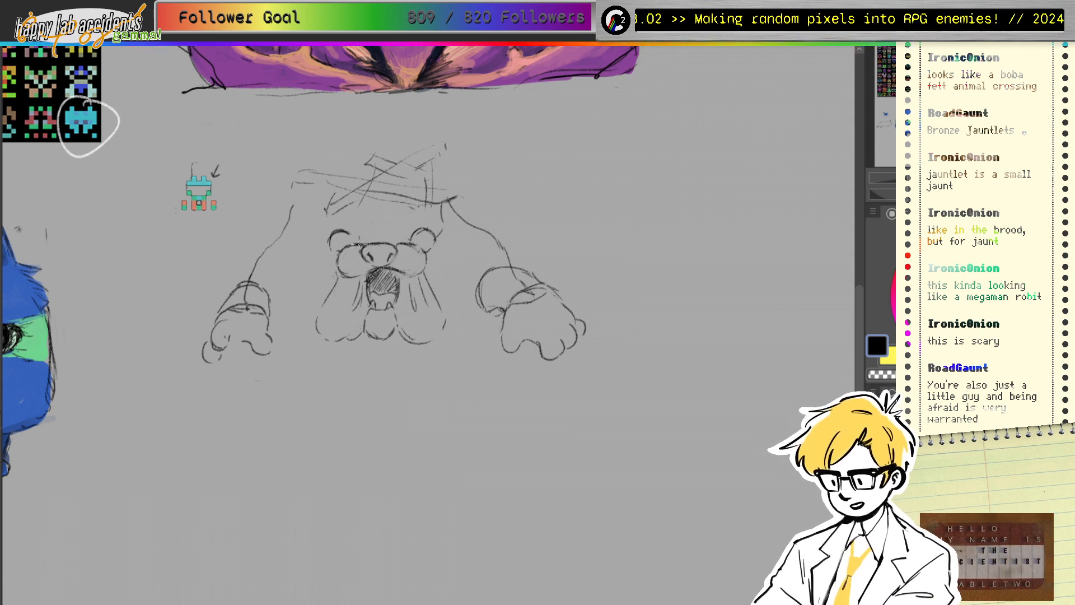
Step: Add curves beside the nose and darken the left nostril ring
{"action": "mouse_move", "coordinate": [358, 245]}
{"action": "left_mouse_down"}
{"action": "mouse_move", "coordinate": [361, 258]}
{"action": "mouse_move", "coordinate": [404, 237]}
{"action": "mouse_move", "coordinate": [407, 258]}
{"action": "mouse_move", "coordinate": [352, 275]}
{"action": "left_mouse_up"}
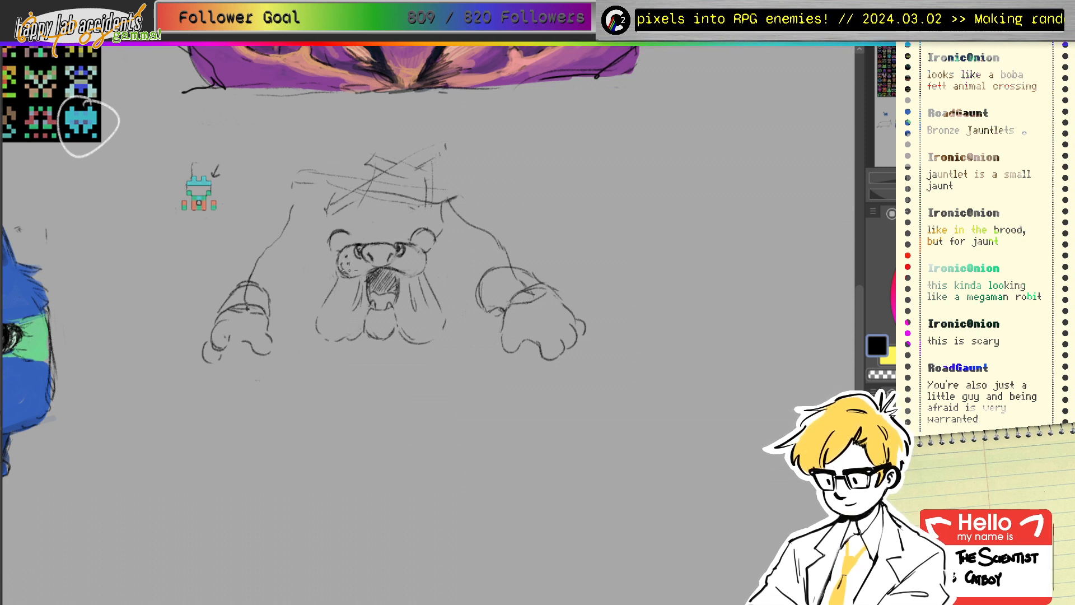
{"action": "key", "text": "ctrl+z"}
{"action": "key", "text": "ctrl+z"}
{"action": "key", "text": "ctrl+z"}
{"action": "key", "text": "ctrl+z"}
{"action": "key", "text": "ctrl+z"}
{"action": "key", "text": "ctrl+z"}
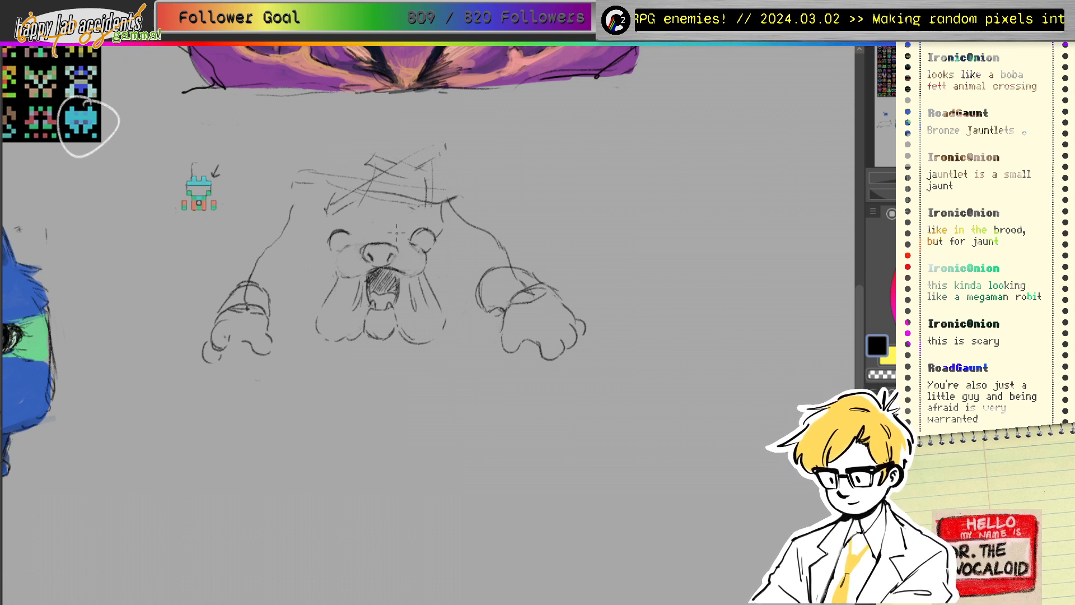
{"action": "mouse_move", "coordinate": [355, 245]}
{"action": "left_mouse_down"}
{"action": "mouse_move", "coordinate": [359, 258]}
{"action": "mouse_move", "coordinate": [408, 245]}
{"action": "left_mouse_up"}
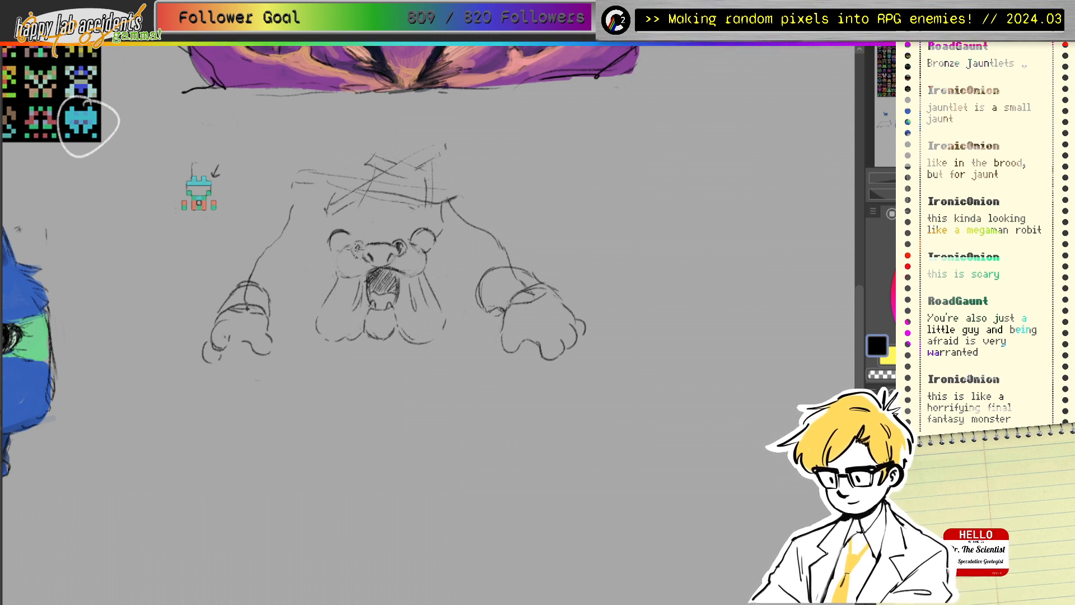
{"action": "mouse_move", "coordinate": [357, 247]}
{"action": "left_mouse_down"}
{"action": "mouse_move", "coordinate": [398, 236]}
{"action": "mouse_move", "coordinate": [359, 255]}
{"action": "left_mouse_up"}
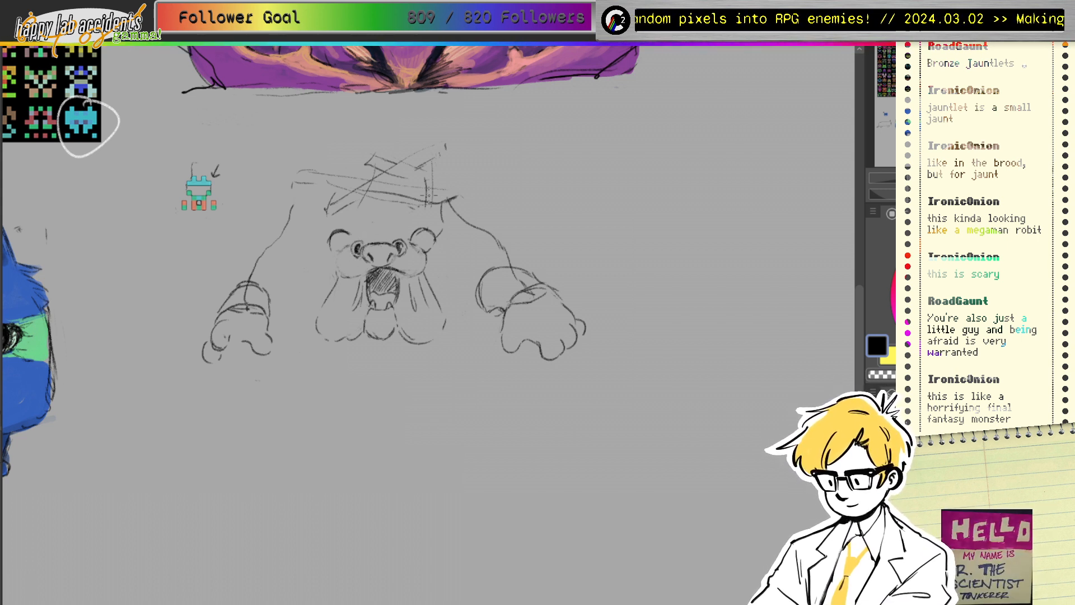
Step: Dot whisker spots on both cheeks and draw a whisker on the left cheek
{"action": "left_click", "coordinate": [348, 265]}
{"action": "left_click", "coordinate": [340, 266]}
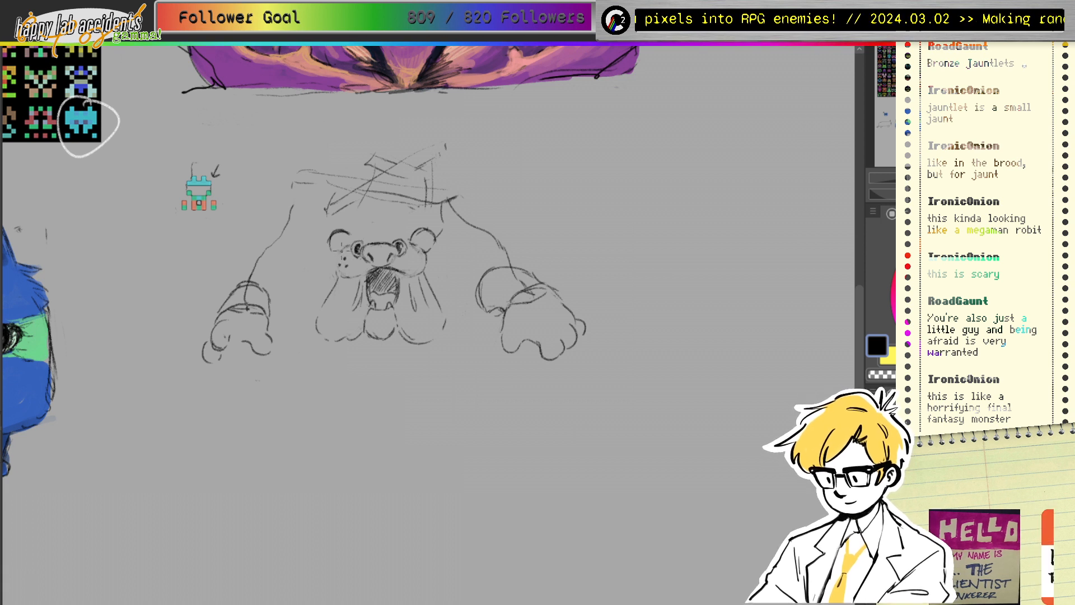
{"action": "left_click", "coordinate": [338, 260]}
{"action": "left_click", "coordinate": [418, 263]}
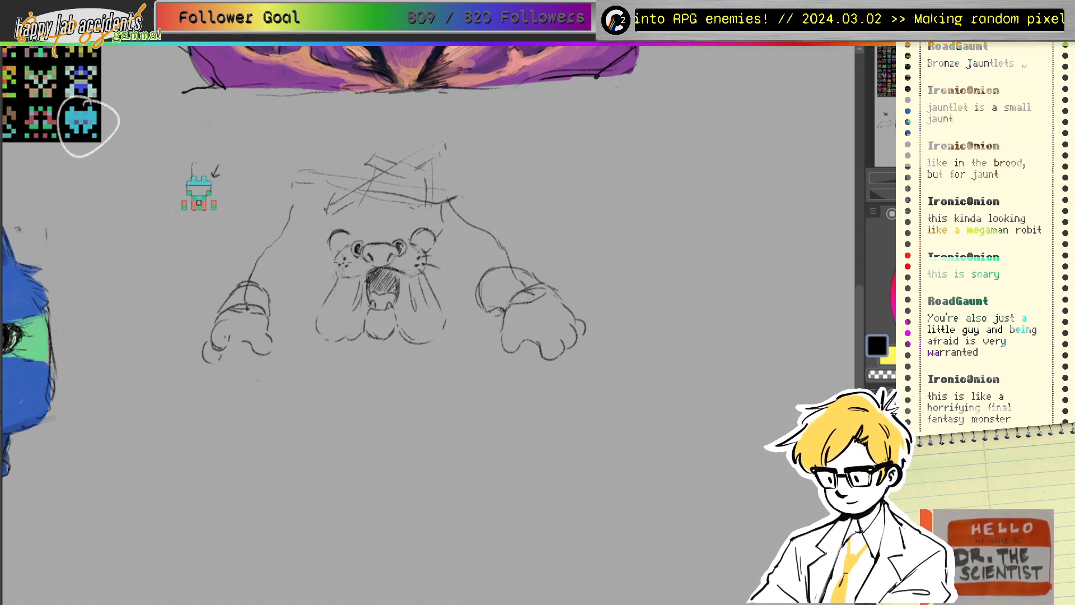
{"action": "mouse_move", "coordinate": [343, 261]}
{"action": "left_mouse_down"}
{"action": "mouse_move", "coordinate": [332, 258]}
{"action": "mouse_move", "coordinate": [330, 276]}
{"action": "left_mouse_up"}
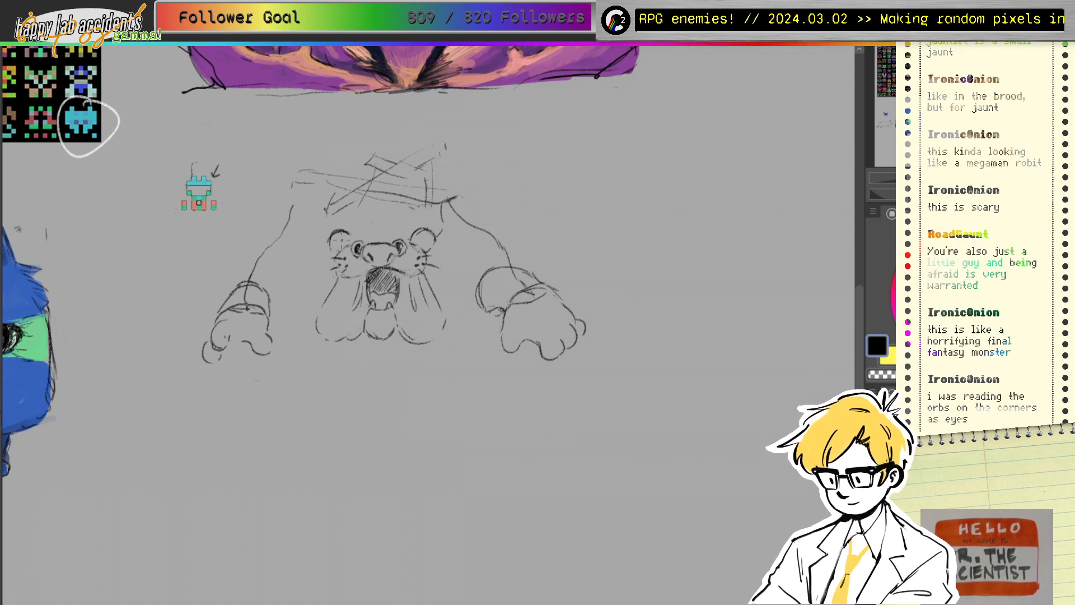
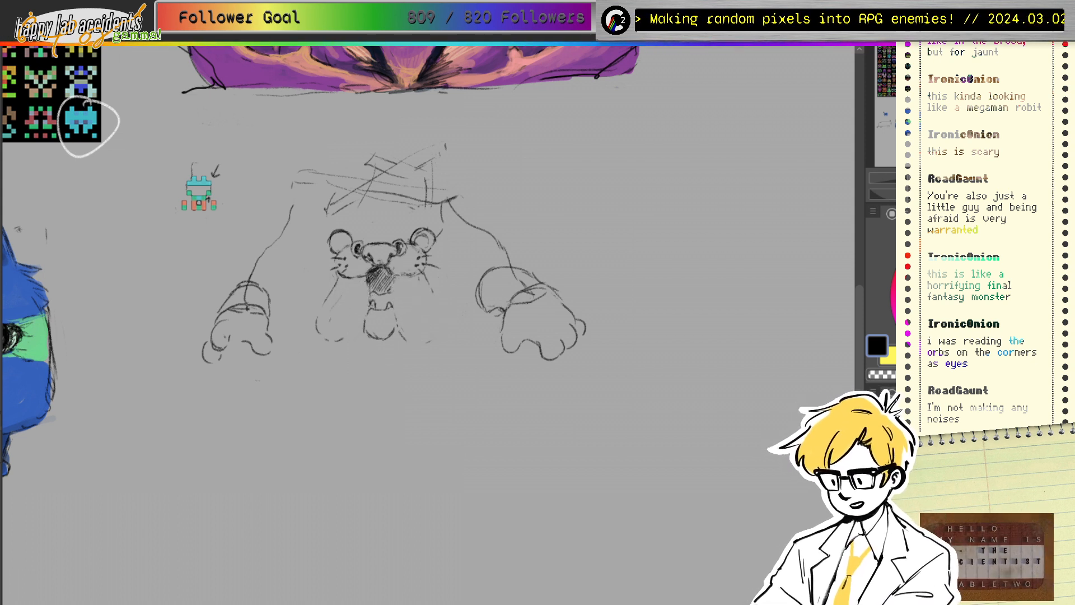
Step: Draw the draped folds below the mouth's right side, redoing its hem shorter
{"action": "mouse_move", "coordinate": [391, 280]}
{"action": "left_mouse_down"}
{"action": "mouse_move", "coordinate": [398, 323]}
{"action": "mouse_move", "coordinate": [411, 328]}
{"action": "left_mouse_up"}
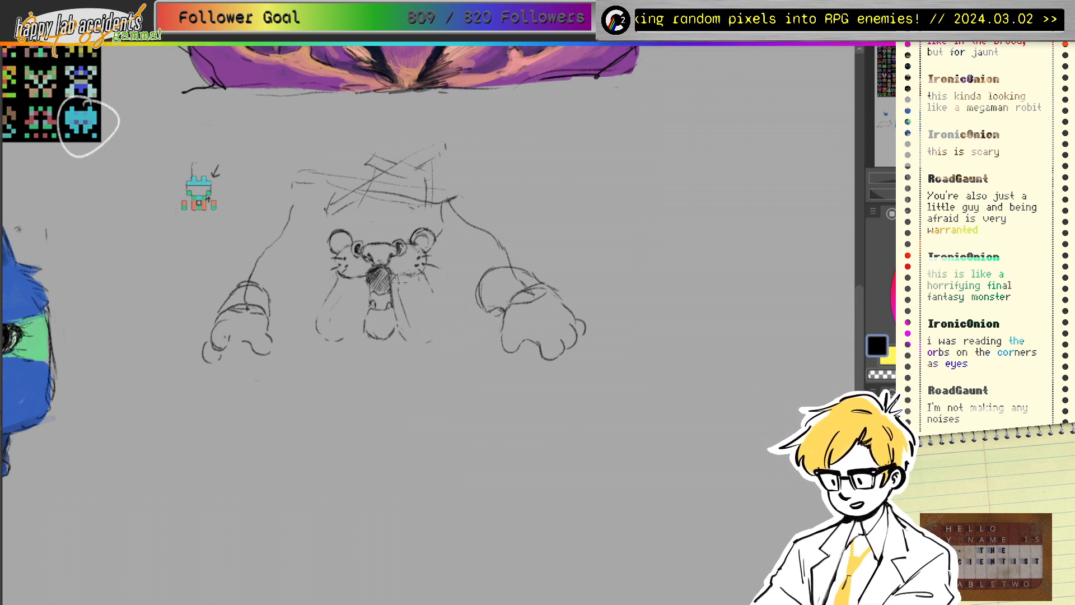
{"action": "mouse_move", "coordinate": [404, 278]}
{"action": "left_mouse_down"}
{"action": "mouse_move", "coordinate": [427, 309]}
{"action": "mouse_move", "coordinate": [411, 278]}
{"action": "mouse_move", "coordinate": [428, 286]}
{"action": "mouse_move", "coordinate": [442, 317]}
{"action": "mouse_move", "coordinate": [408, 341]}
{"action": "mouse_move", "coordinate": [447, 330]}
{"action": "left_mouse_up"}
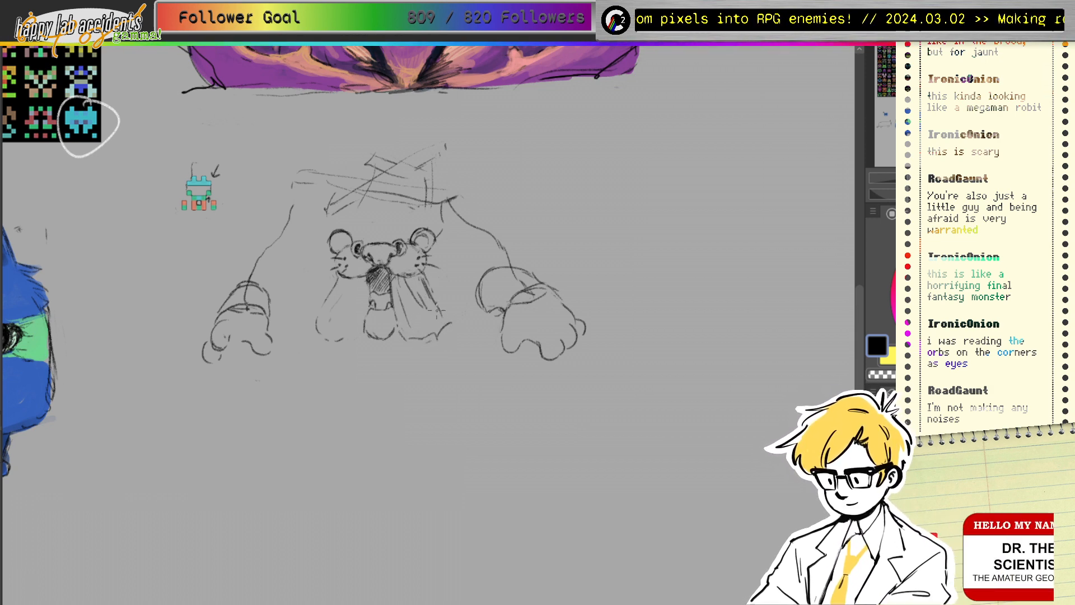
{"action": "key", "text": "ctrl+z"}
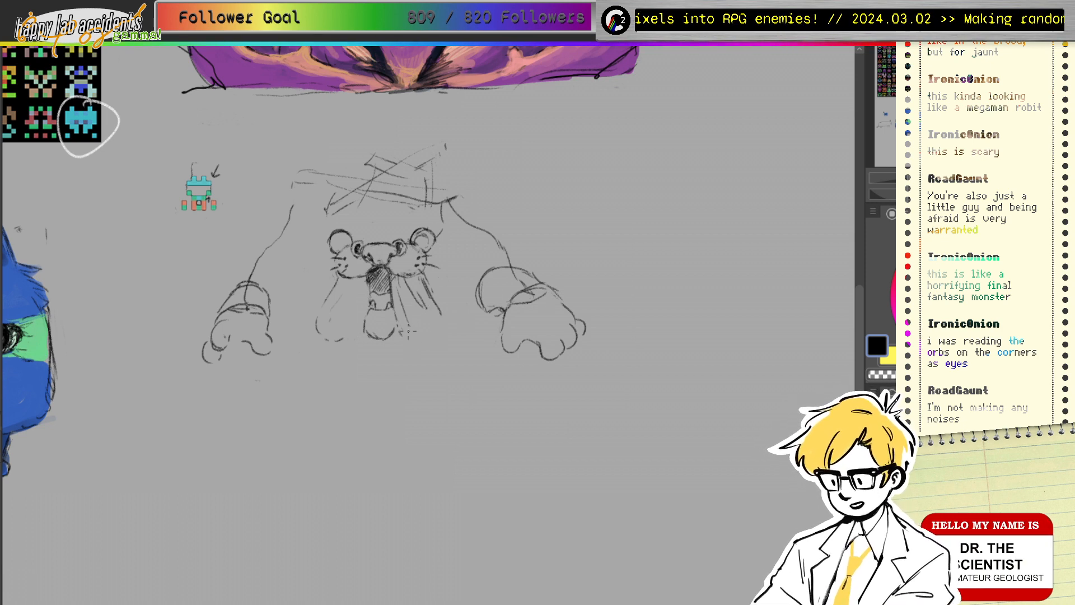
{"action": "left_click_drag", "start_coordinate": [402, 336], "coordinate": [430, 327]}
{"action": "left_click_drag", "start_coordinate": [407, 292], "coordinate": [437, 325]}
Step: Draw the left drape's folds and bottom hem, fixing its lower-left corner
{"action": "left_click_drag", "start_coordinate": [370, 282], "coordinate": [367, 312]}
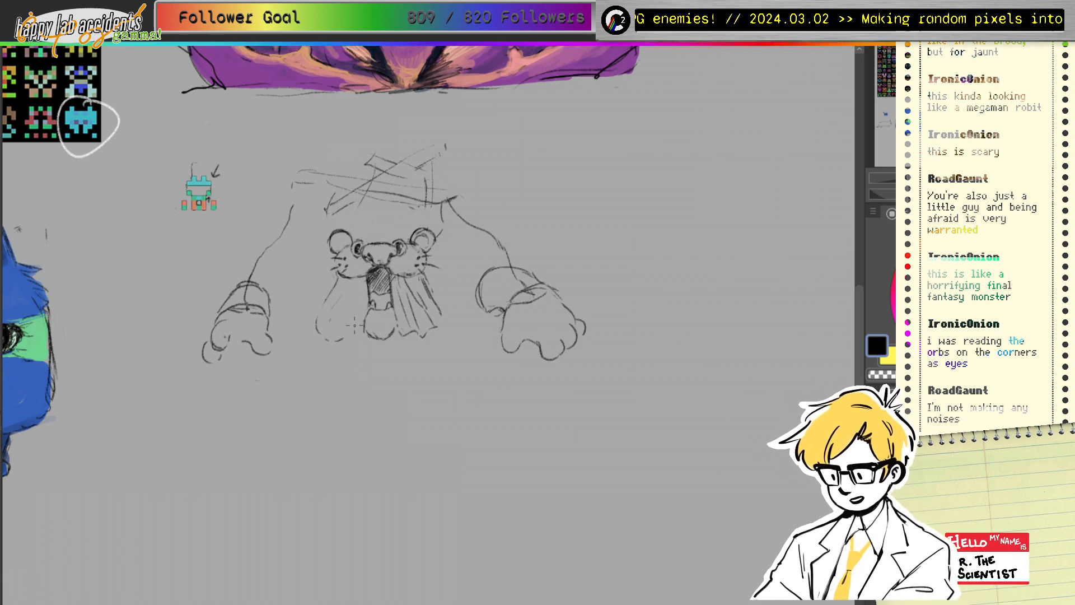
{"action": "left_click_drag", "start_coordinate": [368, 307], "coordinate": [358, 336]}
{"action": "mouse_move", "coordinate": [360, 281]}
{"action": "left_mouse_down"}
{"action": "mouse_move", "coordinate": [337, 319]}
{"action": "mouse_move", "coordinate": [350, 281]}
{"action": "mouse_move", "coordinate": [332, 307]}
{"action": "mouse_move", "coordinate": [338, 279]}
{"action": "mouse_move", "coordinate": [310, 335]}
{"action": "mouse_move", "coordinate": [312, 325]}
{"action": "mouse_move", "coordinate": [333, 330]}
{"action": "mouse_move", "coordinate": [343, 293]}
{"action": "mouse_move", "coordinate": [326, 334]}
{"action": "mouse_move", "coordinate": [355, 340]}
{"action": "left_mouse_up"}
{"action": "left_click_drag", "start_coordinate": [357, 338], "coordinate": [337, 325]}
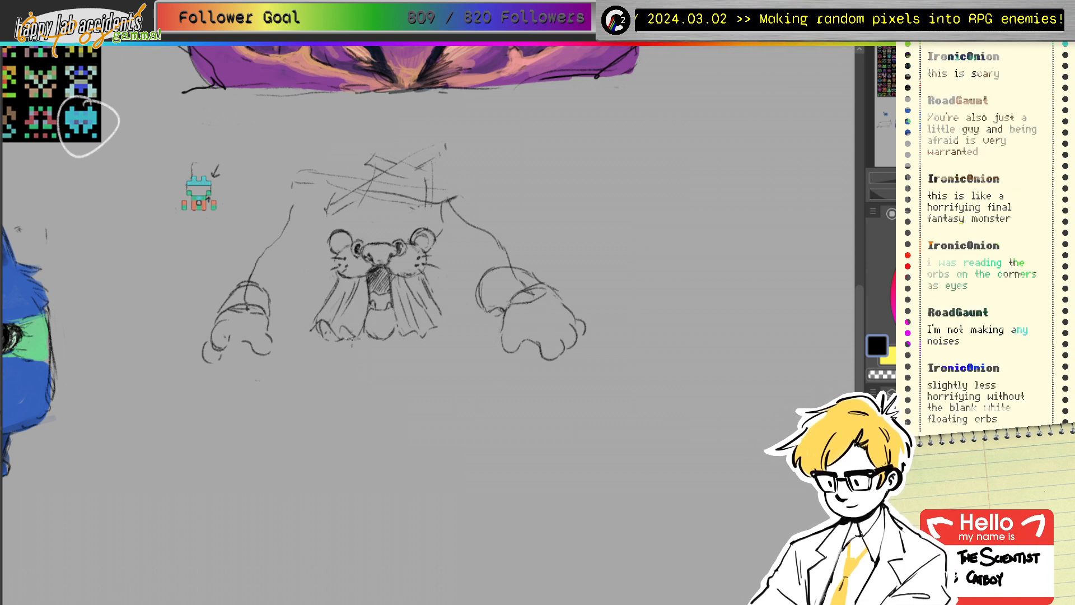
{"action": "left_click_drag", "start_coordinate": [432, 297], "coordinate": [449, 311]}
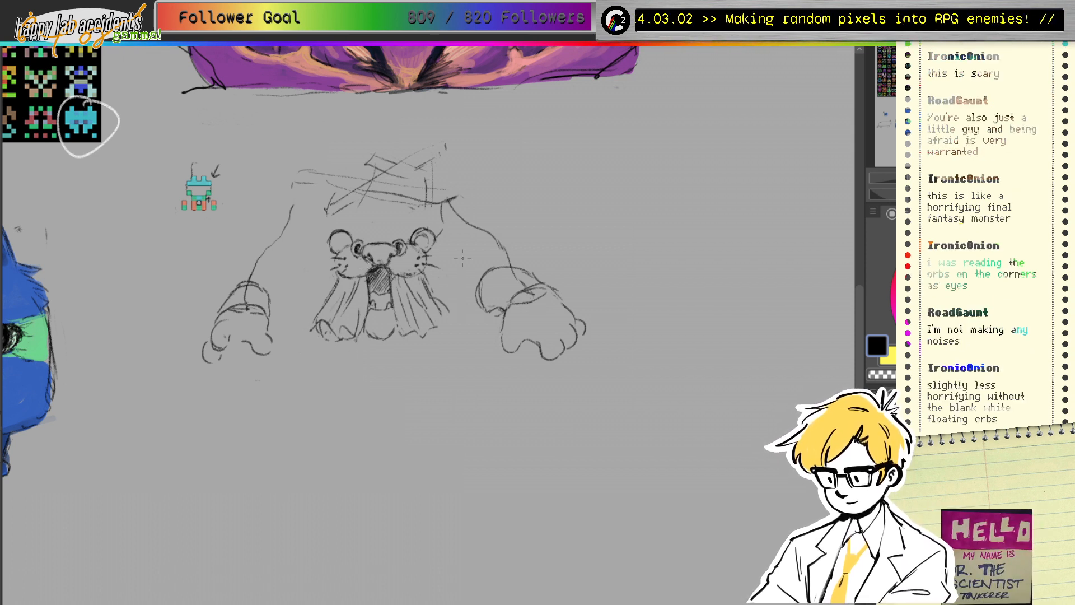
{"action": "left_click_drag", "start_coordinate": [318, 325], "coordinate": [320, 319]}
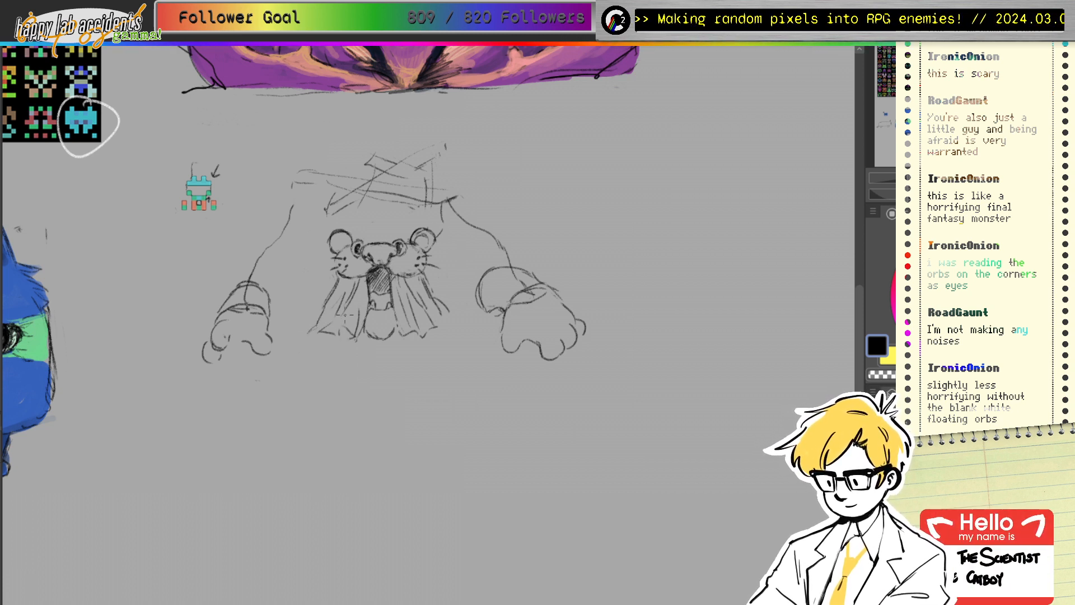
{"action": "mouse_move", "coordinate": [326, 312]}
{"action": "left_mouse_down"}
{"action": "mouse_move", "coordinate": [307, 330]}
{"action": "mouse_move", "coordinate": [320, 328]}
{"action": "left_mouse_up"}
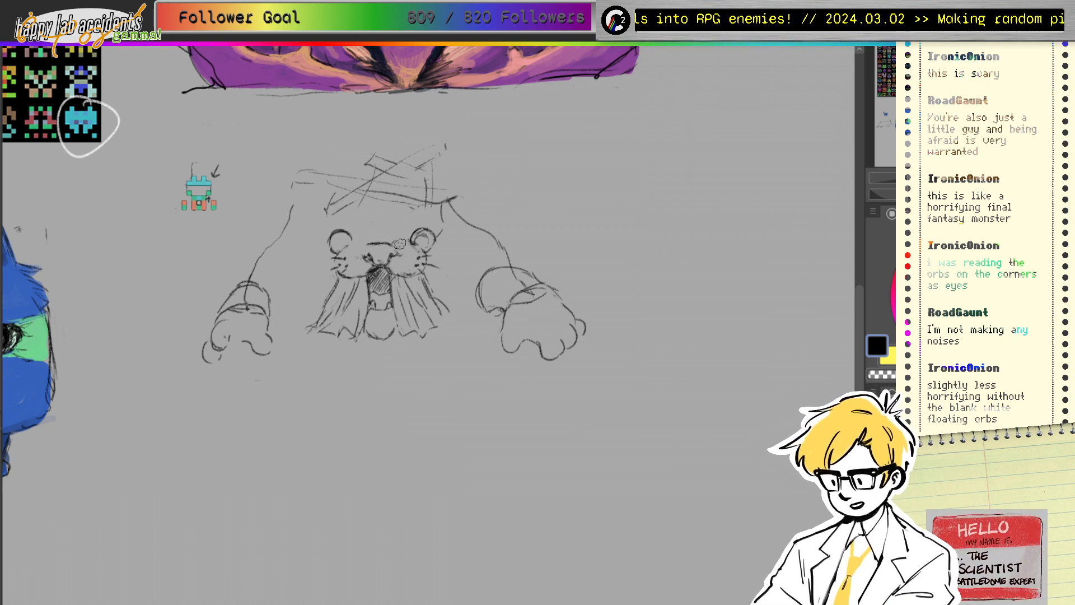
Step: Erase the old ears, try curled spiral ears, then undo them
{"action": "mouse_move", "coordinate": [400, 244]}
{"action": "left_mouse_down"}
{"action": "mouse_move", "coordinate": [419, 233]}
{"action": "mouse_move", "coordinate": [422, 243]}
{"action": "mouse_move", "coordinate": [335, 243]}
{"action": "mouse_move", "coordinate": [368, 230]}
{"action": "left_mouse_up"}
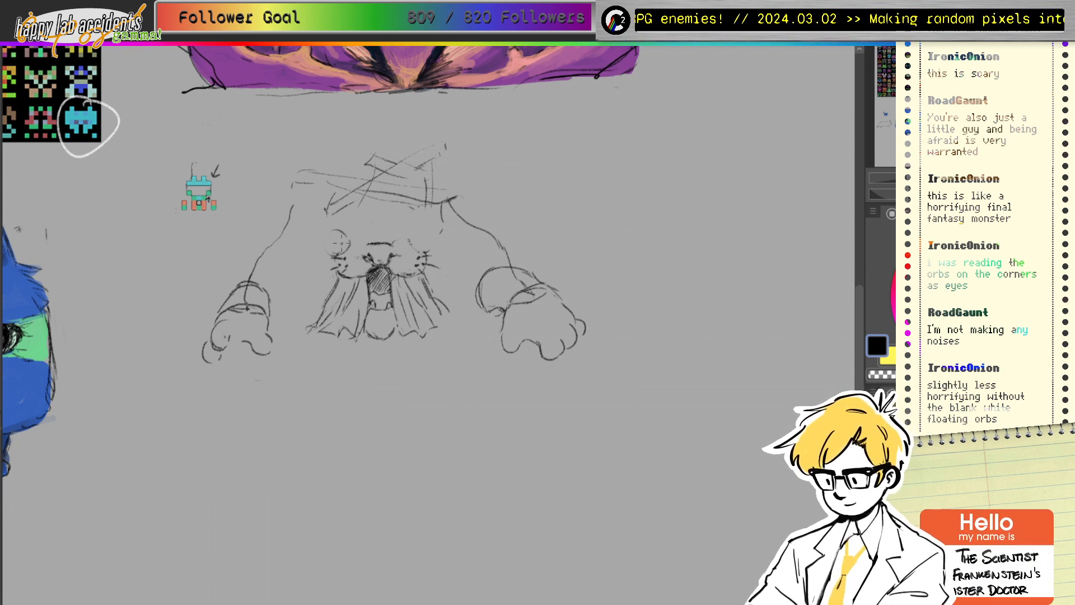
{"action": "mouse_move", "coordinate": [418, 230]}
{"action": "left_mouse_down"}
{"action": "mouse_move", "coordinate": [434, 236]}
{"action": "mouse_move", "coordinate": [414, 239]}
{"action": "left_mouse_up"}
{"action": "left_click_drag", "start_coordinate": [342, 251], "coordinate": [365, 243]}
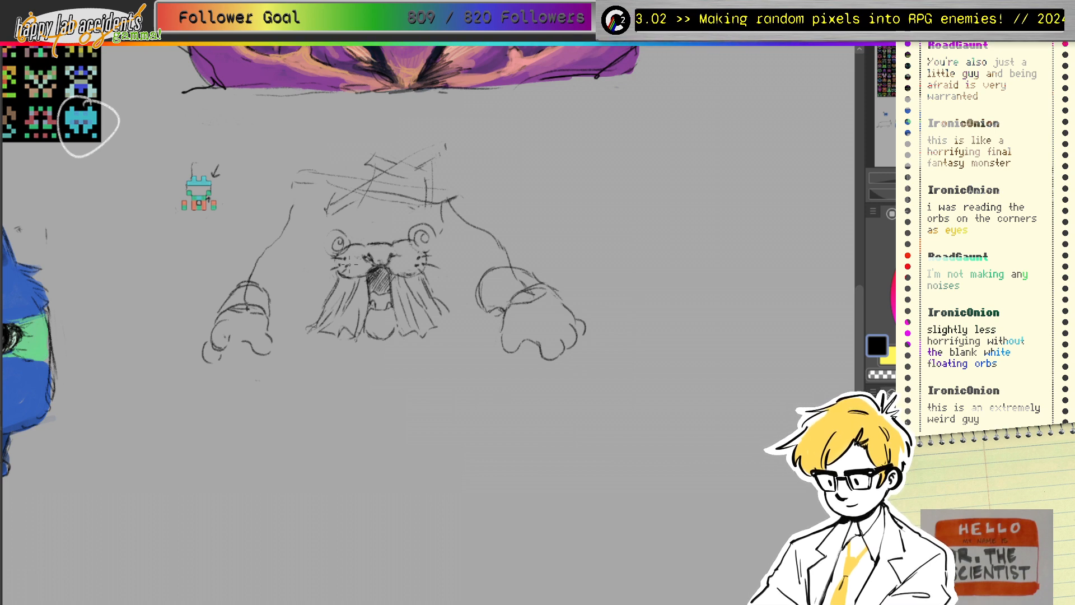
{"action": "key", "text": "ctrl+z"}
{"action": "key", "text": "ctrl+z"}
{"action": "key", "text": "ctrl+z"}
{"action": "key", "text": "ctrl+z"}
{"action": "key", "text": "ctrl+z"}
{"action": "key", "text": "ctrl+z"}
{"action": "key", "text": "ctrl+z"}
{"action": "key", "text": "ctrl+z"}
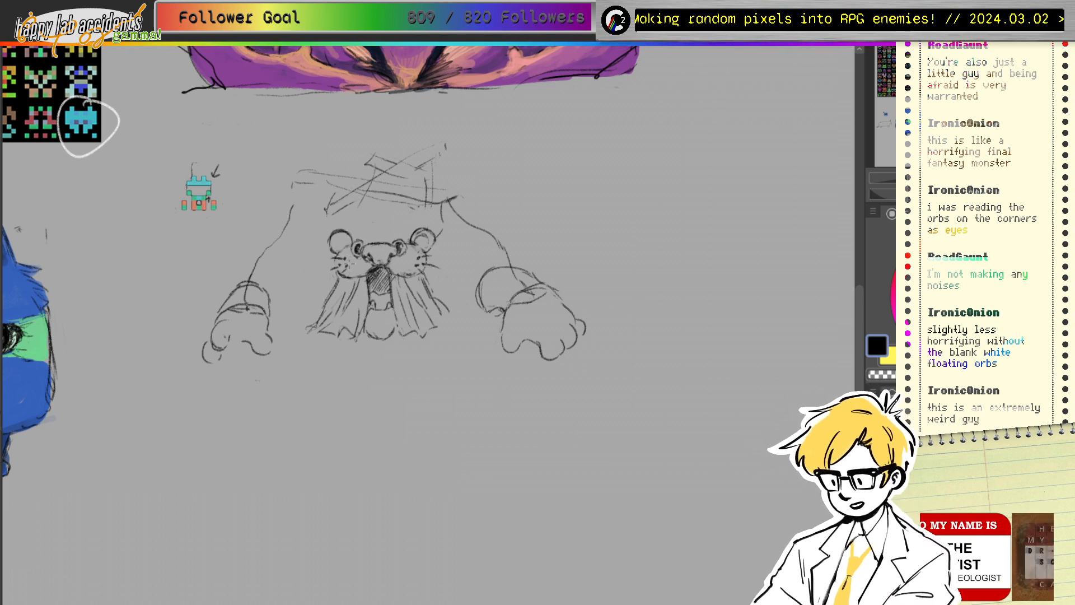
{"action": "left_click_drag", "start_coordinate": [398, 242], "coordinate": [403, 245]}
{"action": "mouse_move", "coordinate": [358, 243]}
{"action": "left_mouse_down"}
{"action": "mouse_move", "coordinate": [373, 195]}
{"action": "mouse_move", "coordinate": [365, 257]}
{"action": "left_mouse_up"}
{"action": "mouse_move", "coordinate": [395, 249]}
{"action": "left_mouse_down"}
{"action": "mouse_move", "coordinate": [408, 242]}
{"action": "mouse_move", "coordinate": [356, 246]}
{"action": "mouse_move", "coordinate": [398, 252]}
{"action": "mouse_move", "coordinate": [357, 253]}
{"action": "mouse_move", "coordinate": [396, 241]}
{"action": "left_mouse_up"}
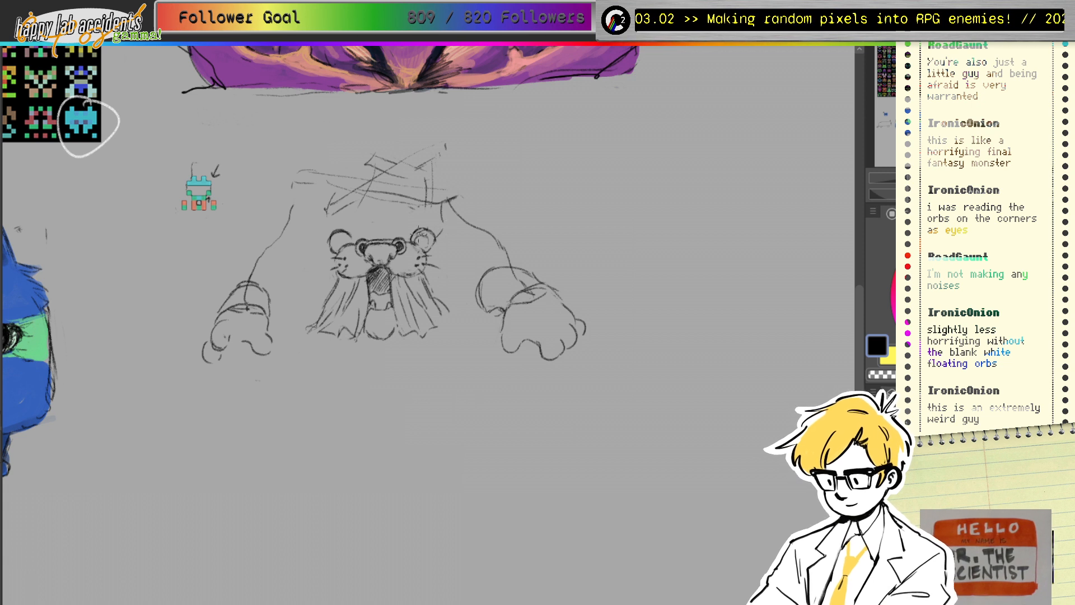
Step: Erase both small ear circles, the leftover ear stubs and the ear outlines
{"action": "left_click_drag", "start_coordinate": [422, 232], "coordinate": [439, 241]}
{"action": "mouse_move", "coordinate": [344, 231]}
{"action": "left_mouse_down"}
{"action": "mouse_move", "coordinate": [324, 245]}
{"action": "mouse_move", "coordinate": [334, 251]}
{"action": "mouse_move", "coordinate": [350, 237]}
{"action": "left_mouse_up"}
{"action": "mouse_move", "coordinate": [348, 245]}
{"action": "left_mouse_down"}
{"action": "mouse_move", "coordinate": [388, 233]}
{"action": "mouse_move", "coordinate": [330, 242]}
{"action": "mouse_move", "coordinate": [345, 229]}
{"action": "mouse_move", "coordinate": [332, 229]}
{"action": "mouse_move", "coordinate": [435, 241]}
{"action": "mouse_move", "coordinate": [408, 225]}
{"action": "mouse_move", "coordinate": [438, 239]}
{"action": "left_mouse_up"}
{"action": "key", "text": "e"}
{"action": "mouse_move", "coordinate": [354, 220]}
{"action": "left_mouse_down"}
{"action": "mouse_move", "coordinate": [344, 236]}
{"action": "mouse_move", "coordinate": [356, 247]}
{"action": "left_mouse_up"}
{"action": "key", "text": "p"}
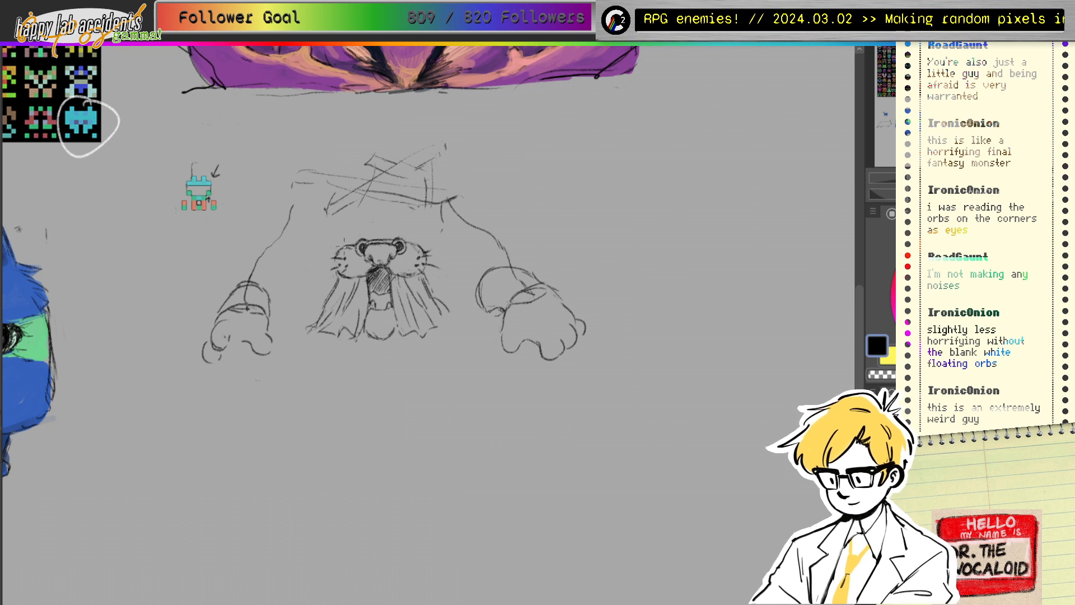
Step: Draw a new rounded ear arc over the head with an inner curve in the left ear
{"action": "mouse_move", "coordinate": [319, 259]}
{"action": "left_mouse_down"}
{"action": "mouse_move", "coordinate": [334, 265]}
{"action": "mouse_move", "coordinate": [312, 259]}
{"action": "mouse_move", "coordinate": [359, 241]}
{"action": "left_mouse_up"}
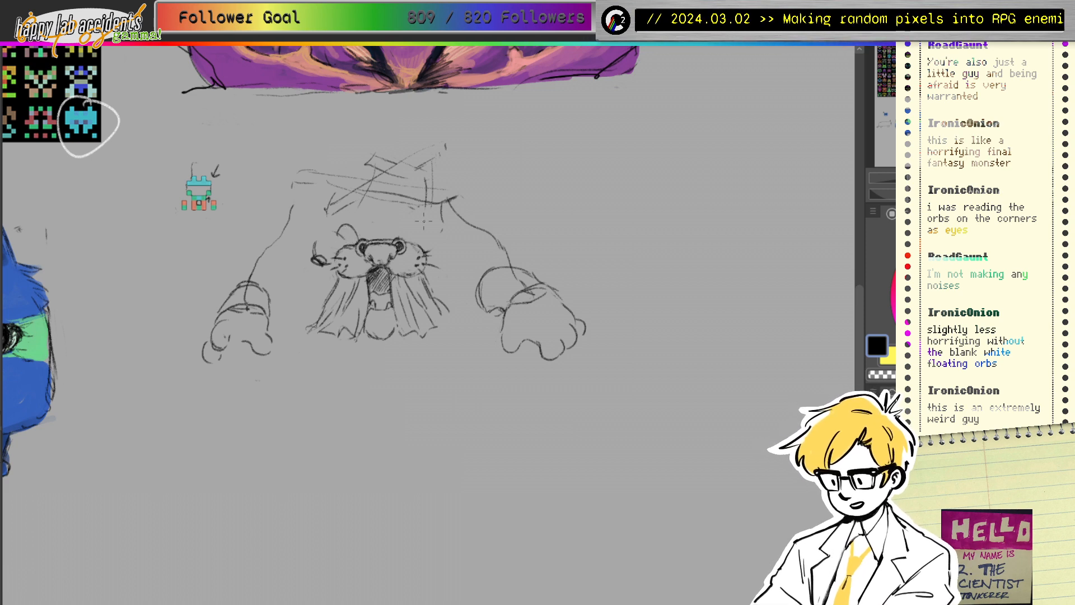
{"action": "key", "text": "ctrl+z"}
{"action": "key", "text": "ctrl+z"}
{"action": "key", "text": "ctrl+z"}
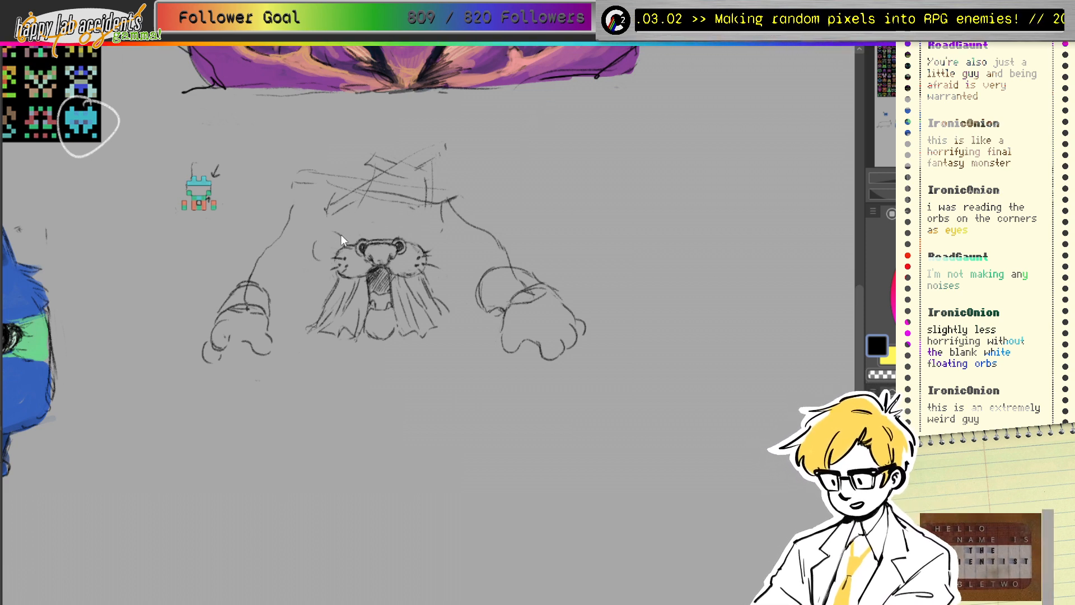
{"action": "mouse_move", "coordinate": [343, 228]}
{"action": "left_mouse_down"}
{"action": "mouse_move", "coordinate": [328, 250]}
{"action": "mouse_move", "coordinate": [345, 235]}
{"action": "mouse_move", "coordinate": [437, 250]}
{"action": "mouse_move", "coordinate": [422, 229]}
{"action": "mouse_move", "coordinate": [419, 249]}
{"action": "mouse_move", "coordinate": [439, 229]}
{"action": "mouse_move", "coordinate": [446, 236]}
{"action": "mouse_move", "coordinate": [428, 254]}
{"action": "mouse_move", "coordinate": [432, 232]}
{"action": "mouse_move", "coordinate": [423, 236]}
{"action": "mouse_move", "coordinate": [425, 228]}
{"action": "left_mouse_up"}
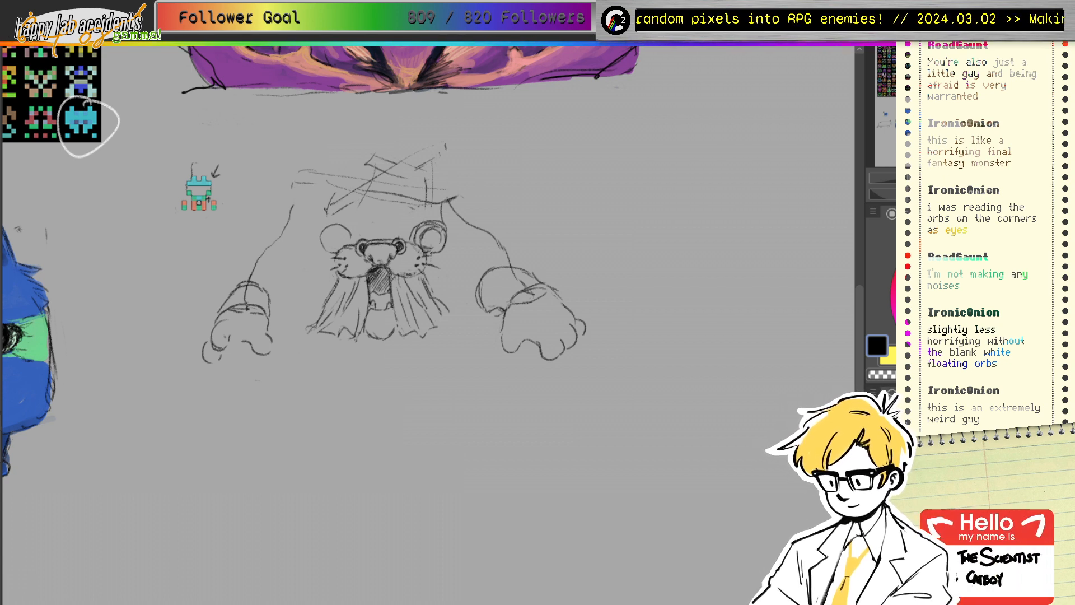
{"action": "mouse_move", "coordinate": [346, 243]}
{"action": "left_mouse_down"}
{"action": "mouse_move", "coordinate": [323, 248]}
{"action": "mouse_move", "coordinate": [340, 224]}
{"action": "mouse_move", "coordinate": [312, 245]}
{"action": "mouse_move", "coordinate": [339, 256]}
{"action": "left_mouse_up"}
Step: Replace the crossed top lines with two sloping lines hatched between them
{"action": "key", "text": "e"}
{"action": "mouse_move", "coordinate": [351, 198]}
{"action": "left_mouse_down"}
{"action": "mouse_move", "coordinate": [339, 198]}
{"action": "mouse_move", "coordinate": [394, 175]}
{"action": "mouse_move", "coordinate": [437, 198]}
{"action": "left_mouse_up"}
{"action": "mouse_move", "coordinate": [370, 165]}
{"action": "left_mouse_down"}
{"action": "mouse_move", "coordinate": [411, 153]}
{"action": "mouse_move", "coordinate": [304, 173]}
{"action": "mouse_move", "coordinate": [427, 185]}
{"action": "mouse_move", "coordinate": [483, 159]}
{"action": "left_mouse_up"}
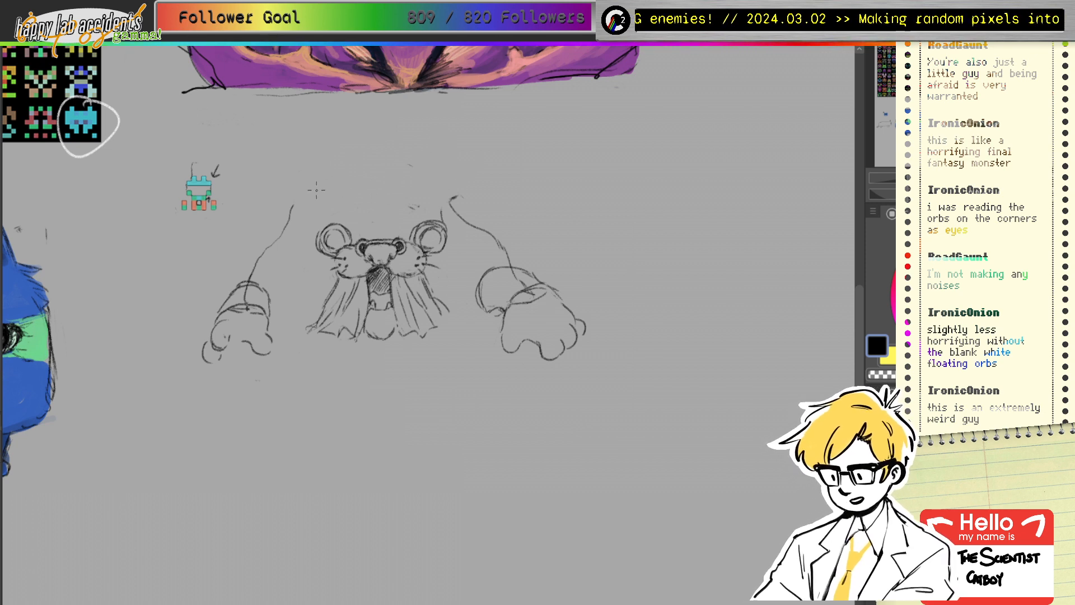
{"action": "left_click_drag", "start_coordinate": [316, 188], "coordinate": [442, 217]}
{"action": "left_click_drag", "start_coordinate": [302, 164], "coordinate": [457, 204]}
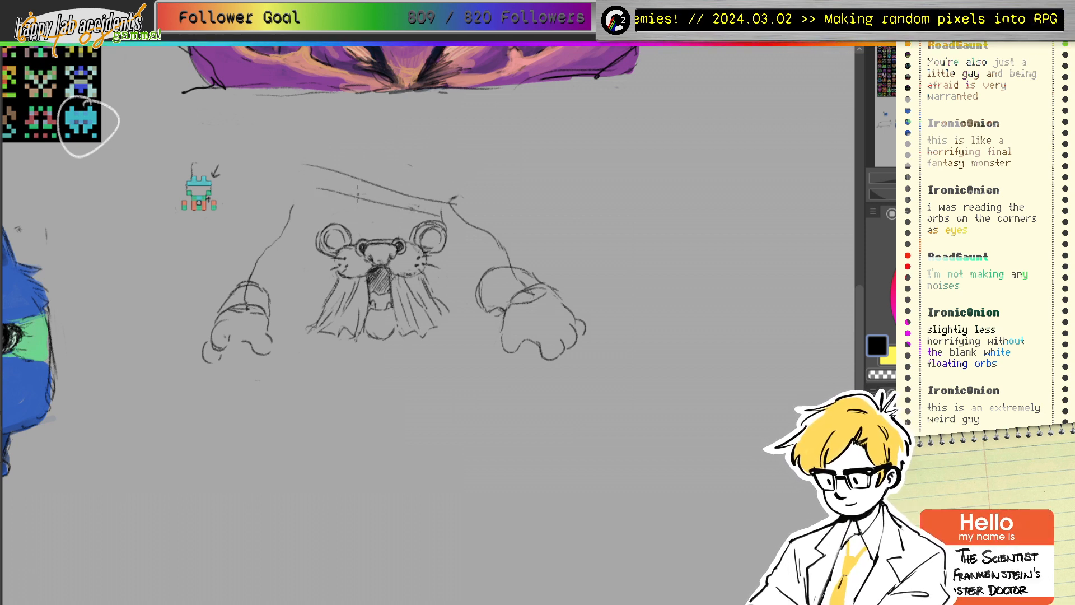
{"action": "left_click_drag", "start_coordinate": [357, 193], "coordinate": [440, 207]}
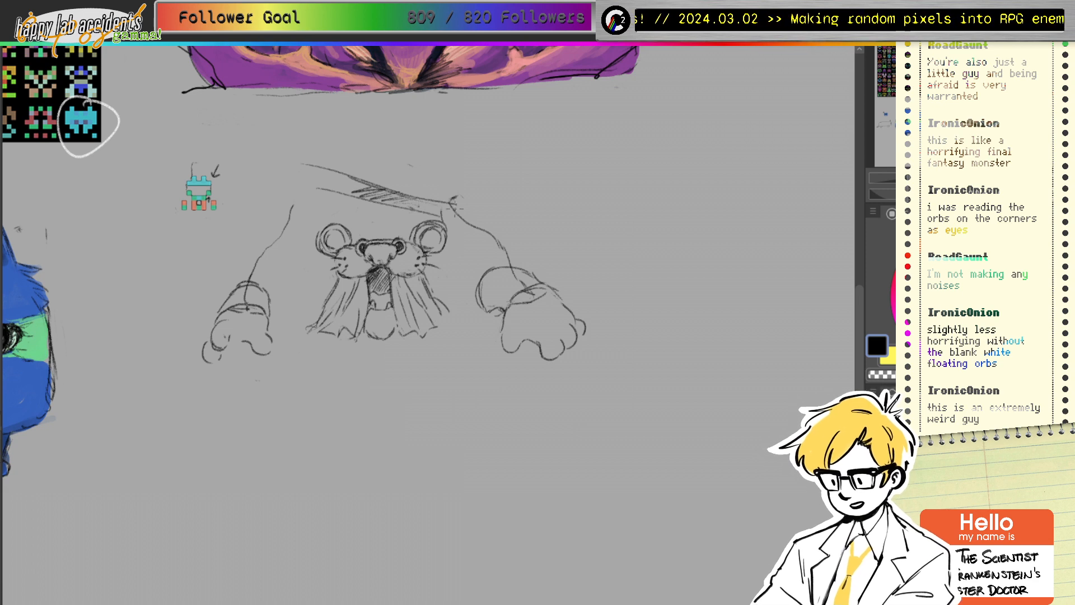
{"action": "left_click_drag", "start_coordinate": [308, 185], "coordinate": [336, 175]}
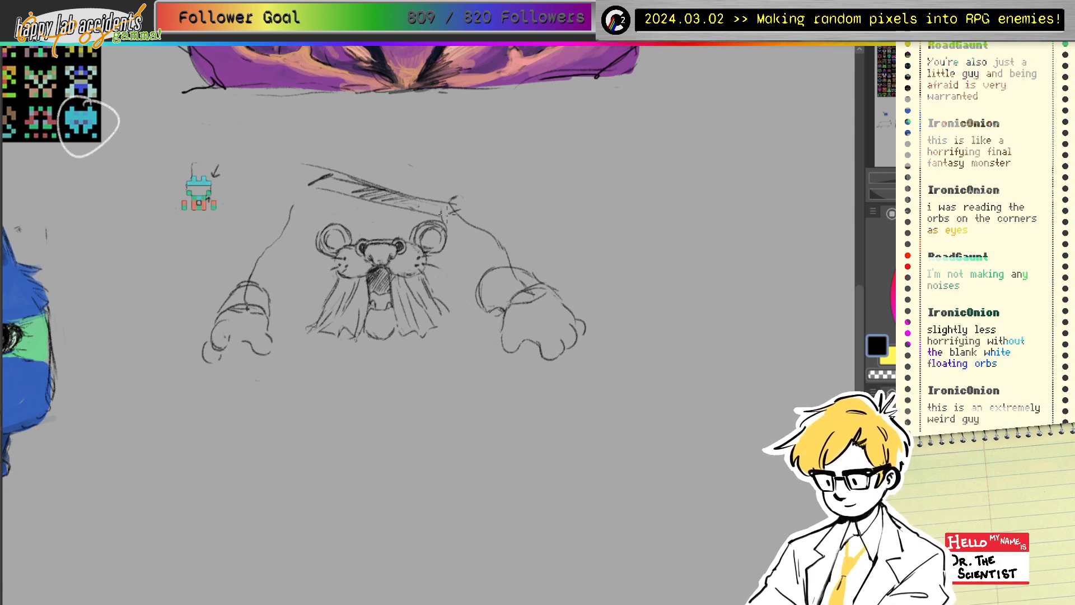
Step: Redraw the right arm line and draw a new left arm line down toward the paw
{"action": "left_click_drag", "start_coordinate": [448, 206], "coordinate": [504, 252]}
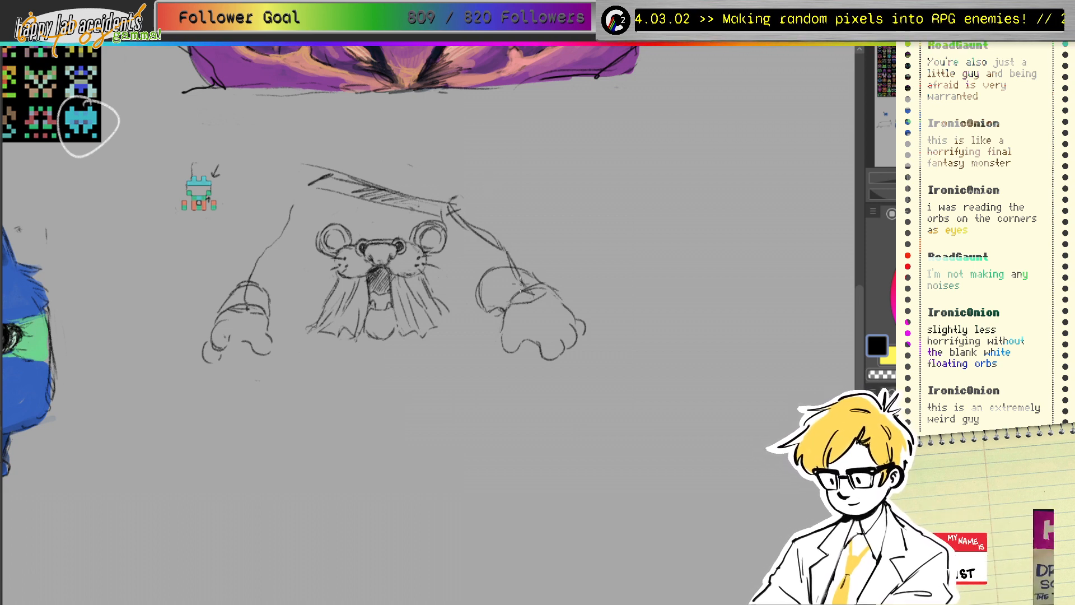
{"action": "mouse_move", "coordinate": [462, 215]}
{"action": "left_mouse_down"}
{"action": "mouse_move", "coordinate": [493, 230]}
{"action": "mouse_move", "coordinate": [510, 255]}
{"action": "left_mouse_up"}
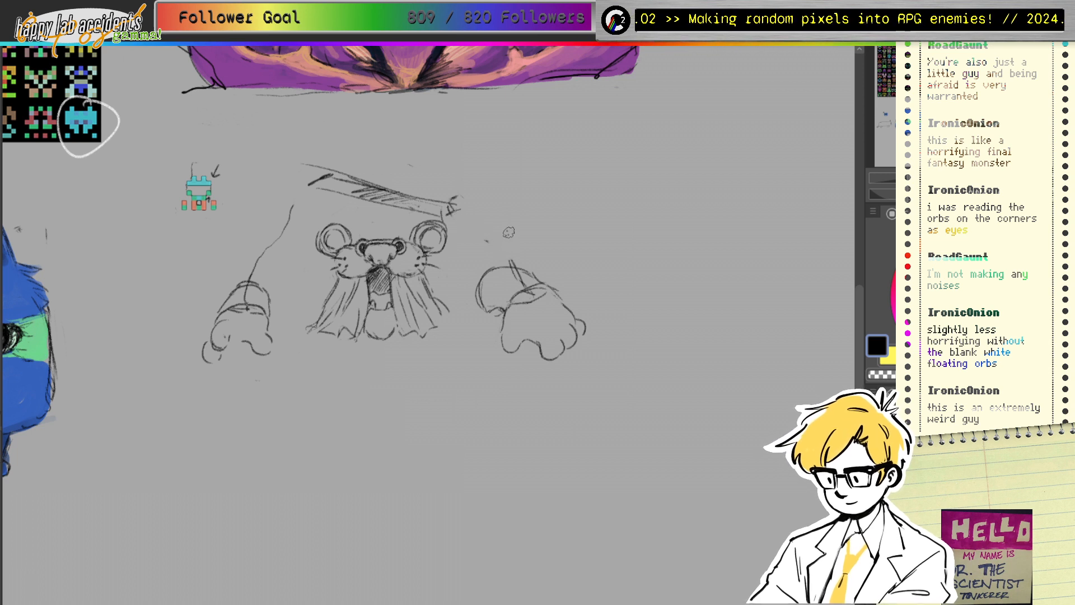
{"action": "left_click_drag", "start_coordinate": [453, 208], "coordinate": [511, 256]}
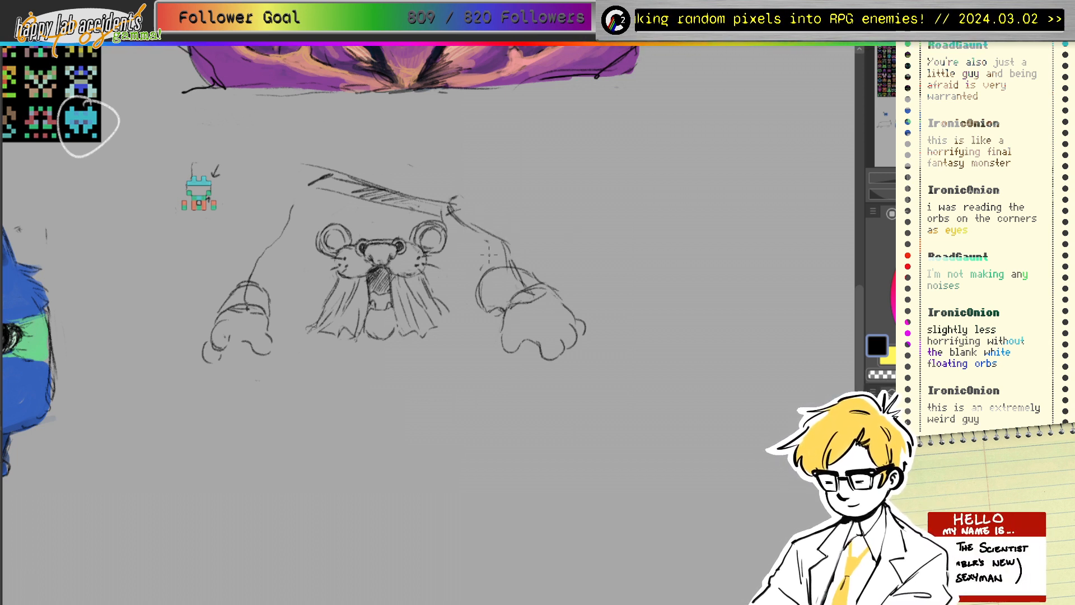
{"action": "mouse_move", "coordinate": [323, 178]}
{"action": "left_mouse_down"}
{"action": "mouse_move", "coordinate": [310, 208]}
{"action": "mouse_move", "coordinate": [261, 242]}
{"action": "mouse_move", "coordinate": [220, 298]}
{"action": "left_mouse_up"}
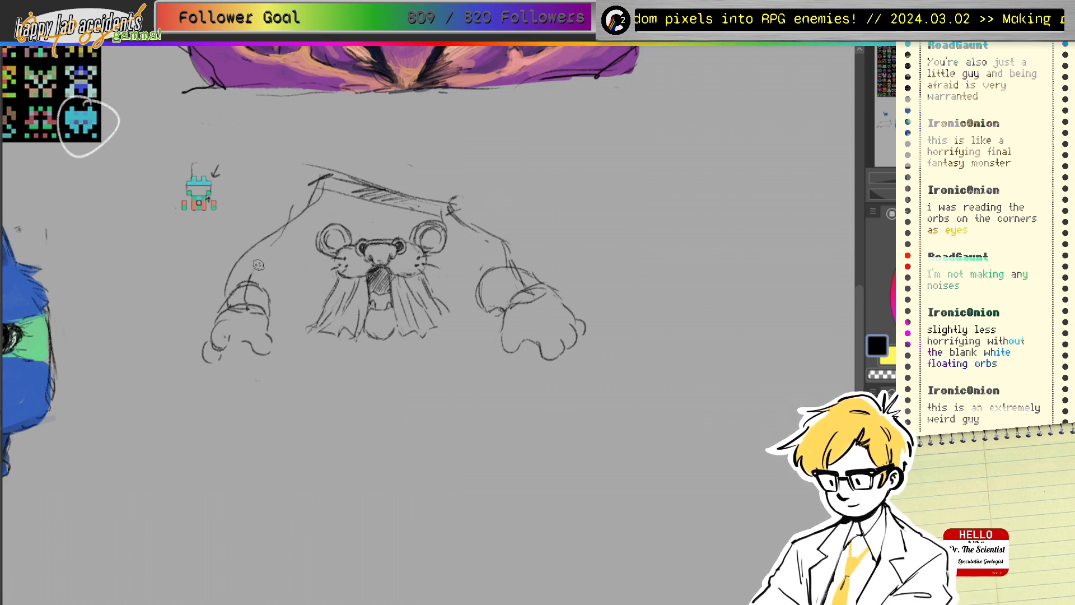
Step: Erase the old hand and wrist sketches and start the right arm's curve
{"action": "mouse_move", "coordinate": [247, 314]}
{"action": "left_mouse_down"}
{"action": "mouse_move", "coordinate": [217, 339]}
{"action": "mouse_move", "coordinate": [262, 304]}
{"action": "mouse_move", "coordinate": [264, 358]}
{"action": "left_mouse_up"}
{"action": "mouse_move", "coordinate": [529, 306]}
{"action": "left_mouse_down"}
{"action": "mouse_move", "coordinate": [498, 303]}
{"action": "mouse_move", "coordinate": [482, 283]}
{"action": "mouse_move", "coordinate": [551, 275]}
{"action": "mouse_move", "coordinate": [526, 322]}
{"action": "mouse_move", "coordinate": [546, 347]}
{"action": "mouse_move", "coordinate": [535, 328]}
{"action": "left_mouse_up"}
{"action": "left_click_drag", "start_coordinate": [467, 225], "coordinate": [507, 243]}
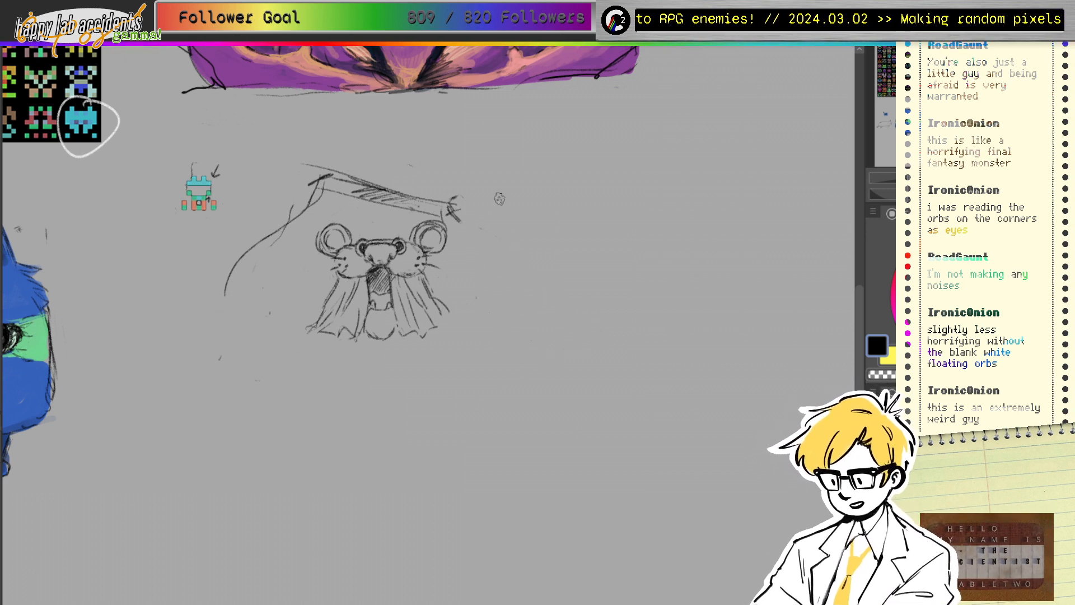
{"action": "mouse_move", "coordinate": [450, 206]}
{"action": "left_mouse_down"}
{"action": "mouse_move", "coordinate": [466, 220]}
{"action": "mouse_move", "coordinate": [464, 209]}
{"action": "mouse_move", "coordinate": [415, 205]}
{"action": "mouse_move", "coordinate": [536, 290]}
{"action": "left_mouse_up"}
{"action": "mouse_move", "coordinate": [511, 250]}
{"action": "left_mouse_down"}
{"action": "mouse_move", "coordinate": [545, 299]}
{"action": "mouse_move", "coordinate": [494, 287]}
{"action": "mouse_move", "coordinate": [523, 291]}
{"action": "left_mouse_up"}
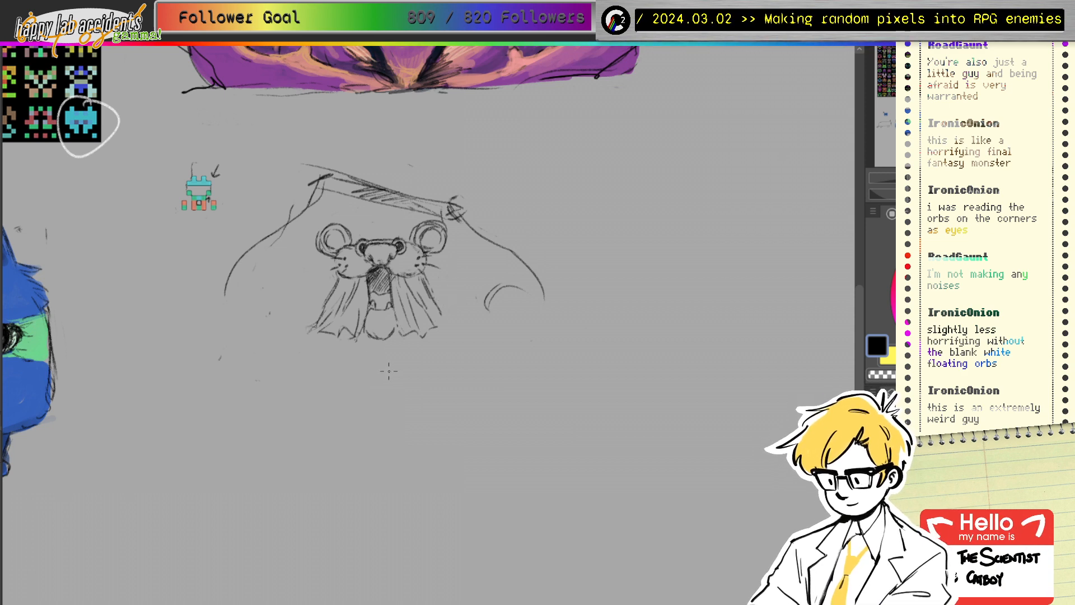
Step: Draw a ground line, then the right arm and a right paw with a wrist line
{"action": "mouse_move", "coordinate": [315, 379]}
{"action": "left_mouse_down"}
{"action": "mouse_move", "coordinate": [434, 374]}
{"action": "mouse_move", "coordinate": [448, 393]}
{"action": "mouse_move", "coordinate": [430, 371]}
{"action": "left_mouse_up"}
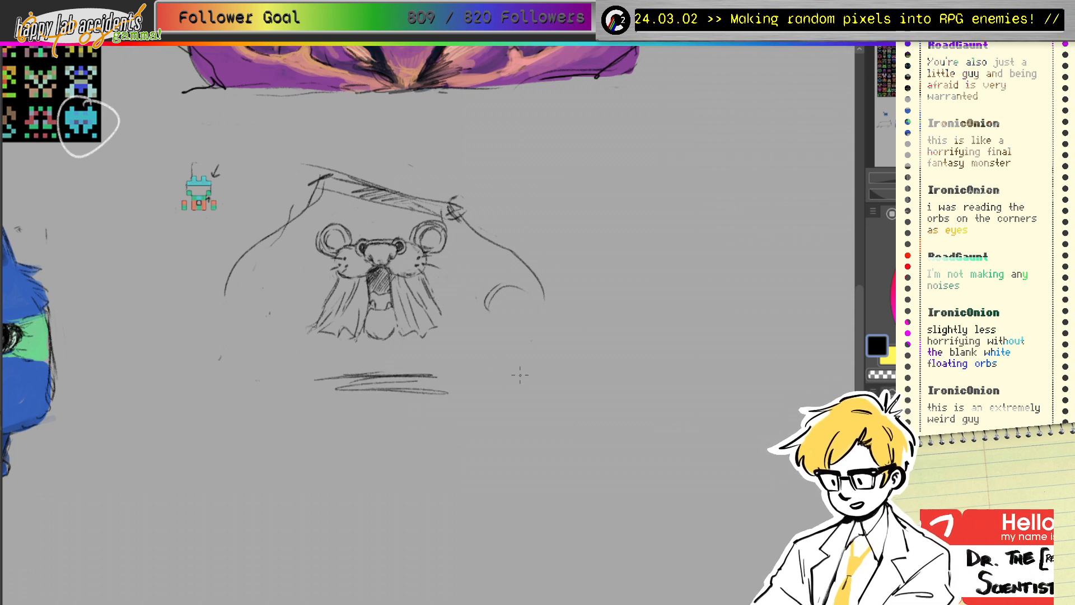
{"action": "mouse_move", "coordinate": [487, 313]}
{"action": "left_mouse_down"}
{"action": "mouse_move", "coordinate": [511, 343]}
{"action": "mouse_move", "coordinate": [508, 358]}
{"action": "left_mouse_up"}
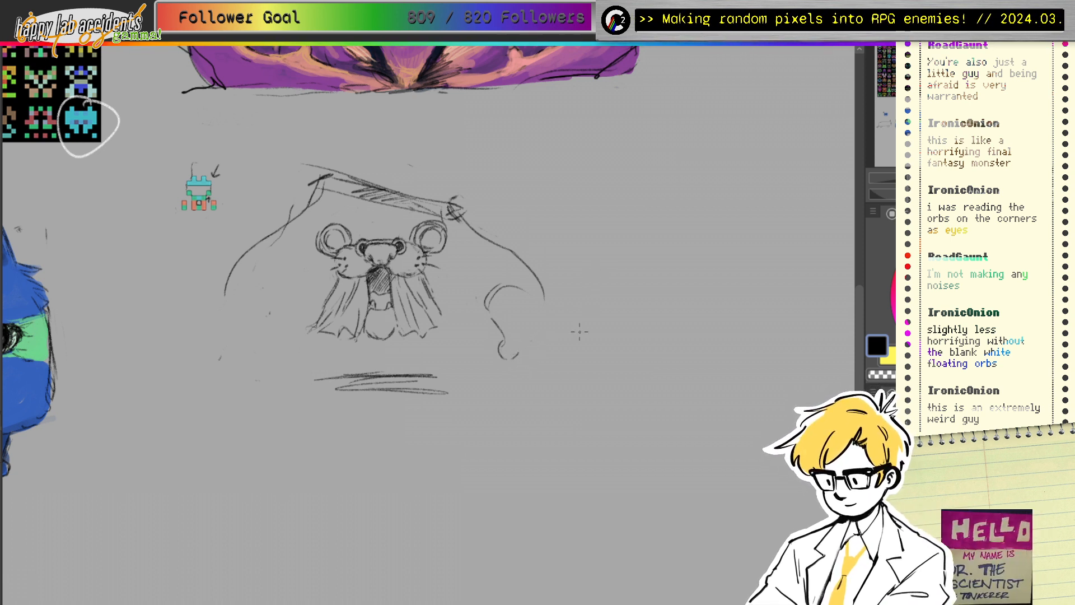
{"action": "key", "text": "ctrl+z"}
{"action": "left_click_drag", "start_coordinate": [503, 337], "coordinate": [507, 366]}
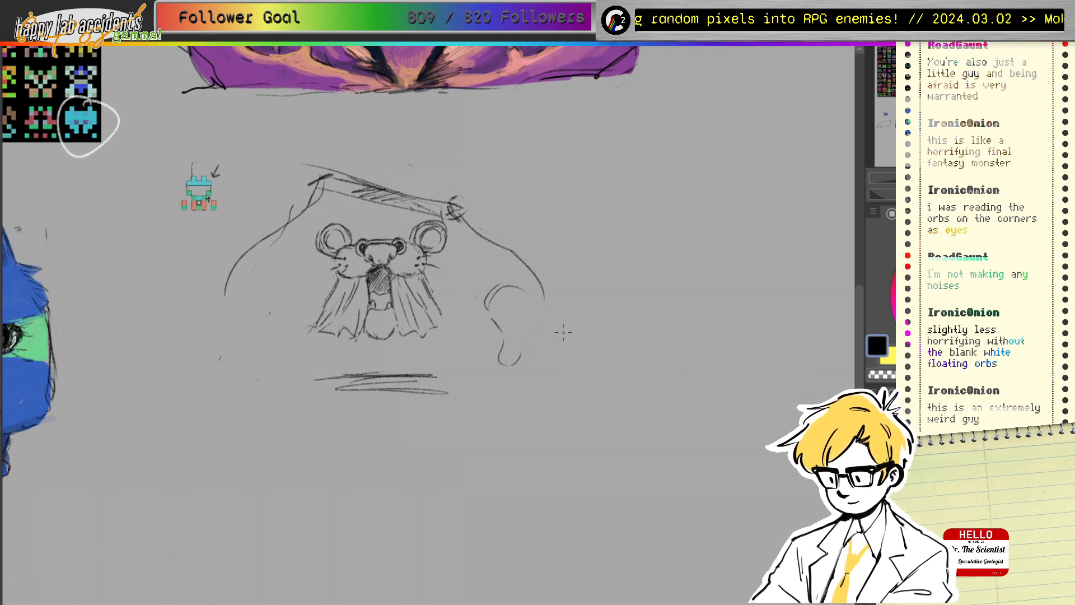
{"action": "mouse_move", "coordinate": [527, 358]}
{"action": "left_mouse_down"}
{"action": "mouse_move", "coordinate": [557, 370]}
{"action": "mouse_move", "coordinate": [580, 340]}
{"action": "mouse_move", "coordinate": [584, 357]}
{"action": "left_mouse_up"}
{"action": "left_click_drag", "start_coordinate": [532, 296], "coordinate": [563, 324]}
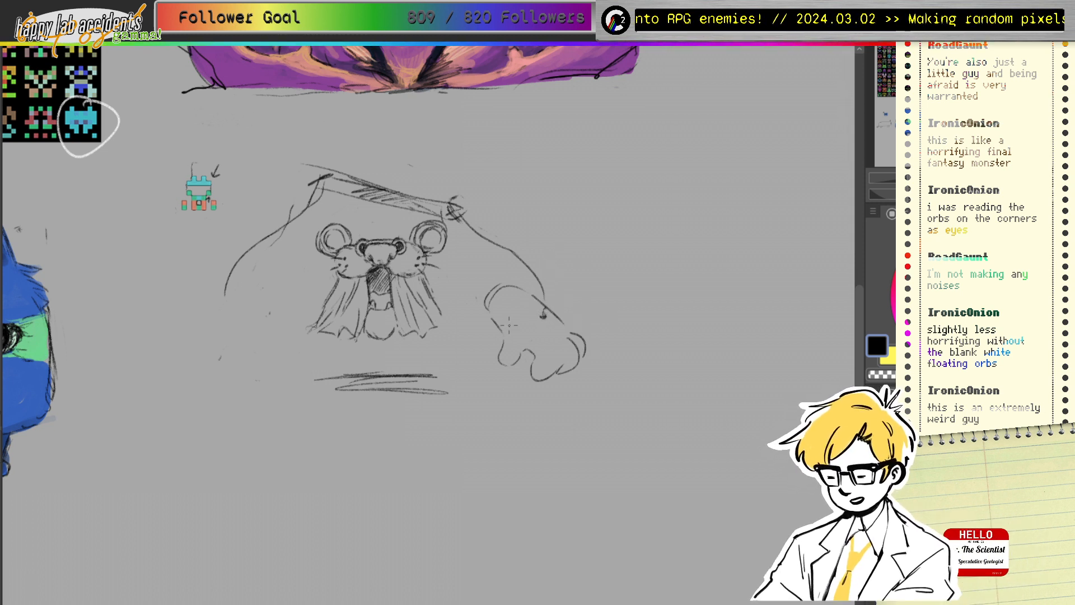
{"action": "mouse_move", "coordinate": [506, 334]}
{"action": "left_mouse_down"}
{"action": "mouse_move", "coordinate": [556, 316]}
{"action": "mouse_move", "coordinate": [532, 308]}
{"action": "mouse_move", "coordinate": [543, 307]}
{"action": "mouse_move", "coordinate": [509, 327]}
{"action": "left_mouse_up"}
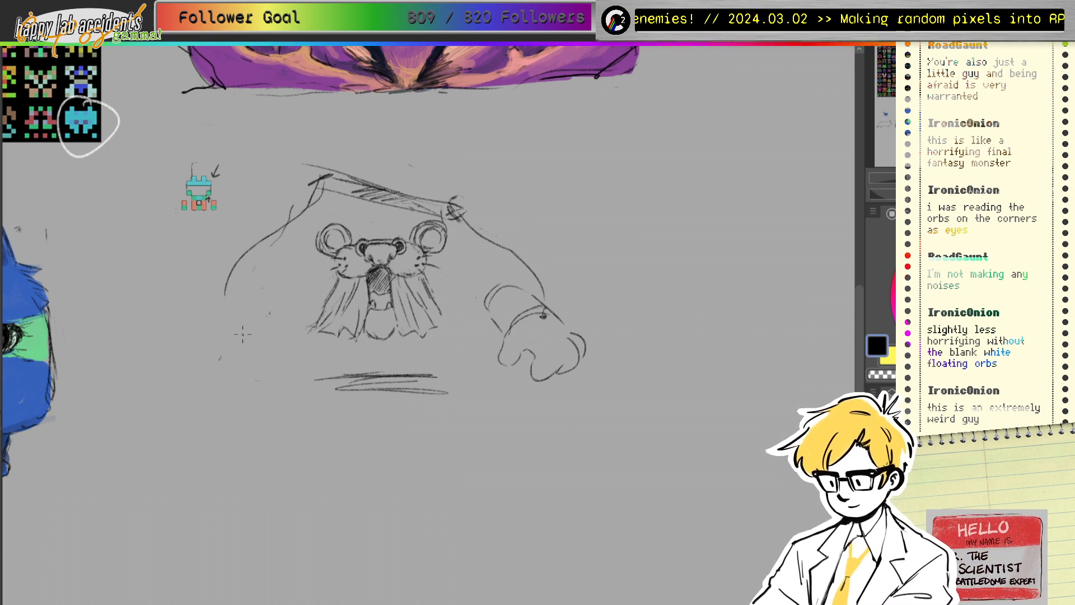
Step: Draw the left arm down to a toed paw and add claws to both paws
{"action": "mouse_move", "coordinate": [247, 330]}
{"action": "left_mouse_down"}
{"action": "mouse_move", "coordinate": [218, 337]}
{"action": "mouse_move", "coordinate": [200, 387]}
{"action": "left_mouse_up"}
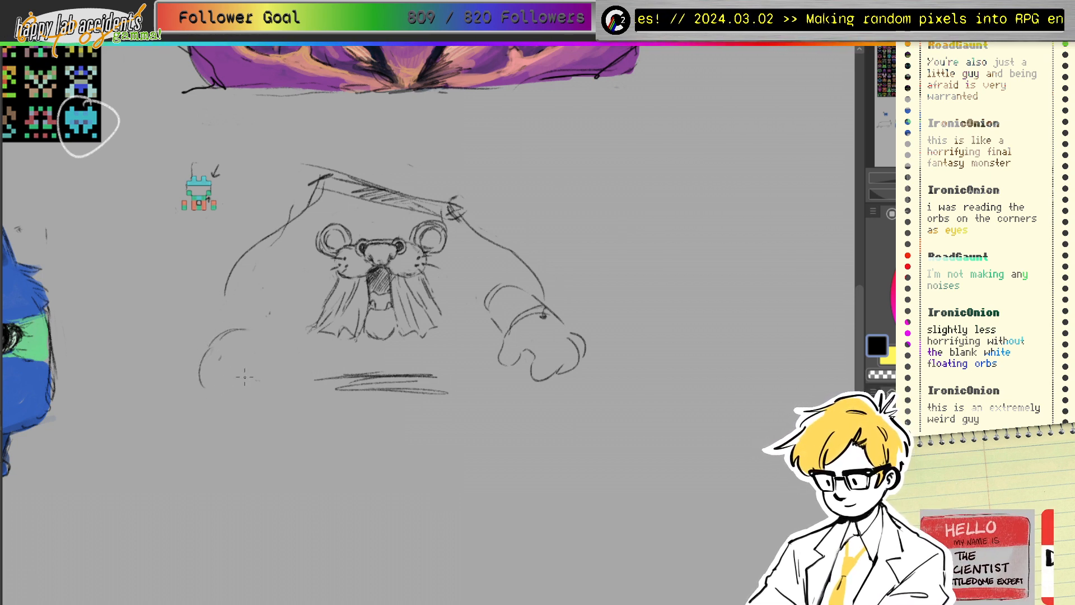
{"action": "mouse_move", "coordinate": [256, 354]}
{"action": "left_mouse_down"}
{"action": "mouse_move", "coordinate": [220, 366]}
{"action": "mouse_move", "coordinate": [240, 375]}
{"action": "left_mouse_up"}
{"action": "mouse_move", "coordinate": [241, 362]}
{"action": "left_mouse_down"}
{"action": "mouse_move", "coordinate": [239, 383]}
{"action": "mouse_move", "coordinate": [226, 381]}
{"action": "mouse_move", "coordinate": [260, 363]}
{"action": "mouse_move", "coordinate": [213, 398]}
{"action": "mouse_move", "coordinate": [256, 368]}
{"action": "left_mouse_up"}
{"action": "left_click_drag", "start_coordinate": [532, 374], "coordinate": [558, 379]}
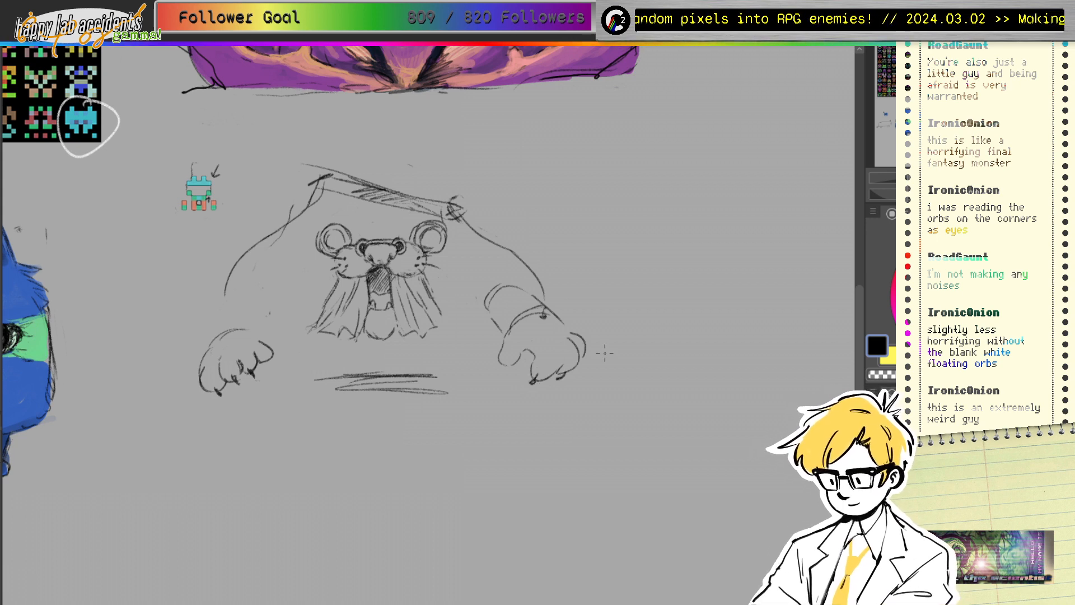
{"action": "mouse_move", "coordinate": [225, 295]}
{"action": "left_mouse_down"}
{"action": "mouse_move", "coordinate": [224, 336]}
{"action": "mouse_move", "coordinate": [235, 319]}
{"action": "mouse_move", "coordinate": [212, 339]}
{"action": "mouse_move", "coordinate": [259, 317]}
{"action": "left_mouse_up"}
{"action": "left_click_drag", "start_coordinate": [252, 317], "coordinate": [265, 335]}
{"action": "left_click_drag", "start_coordinate": [199, 352], "coordinate": [253, 328]}
{"action": "left_click_drag", "start_coordinate": [237, 348], "coordinate": [261, 342]}
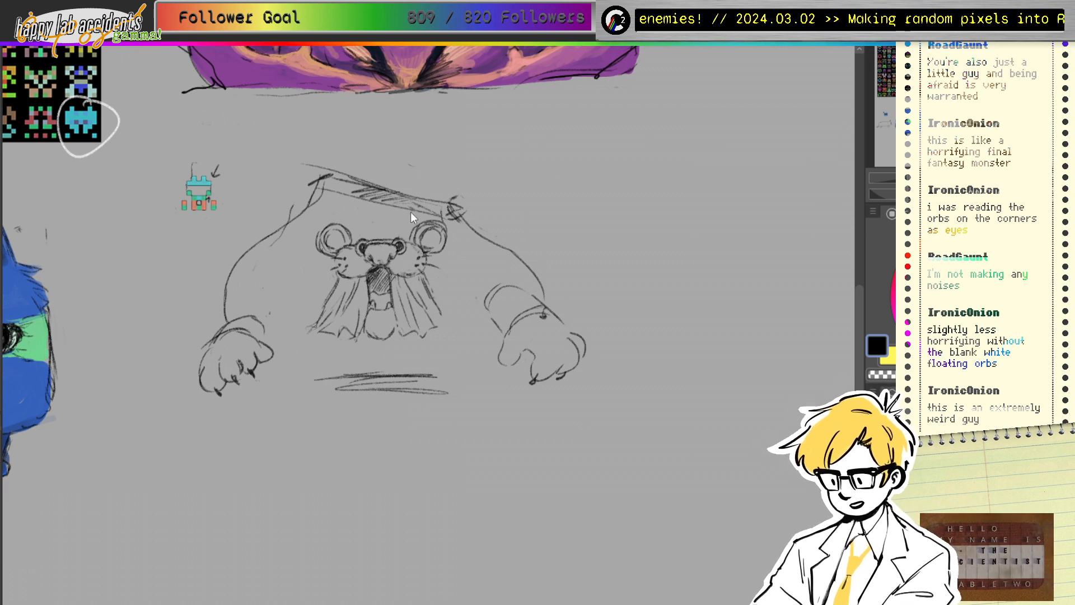
Step: Erase the hatched head-top strokes and trial lines across the head
{"action": "key", "text": "e"}
{"action": "mouse_move", "coordinate": [331, 171]}
{"action": "left_mouse_down"}
{"action": "mouse_move", "coordinate": [358, 191]}
{"action": "mouse_move", "coordinate": [449, 192]}
{"action": "left_mouse_up"}
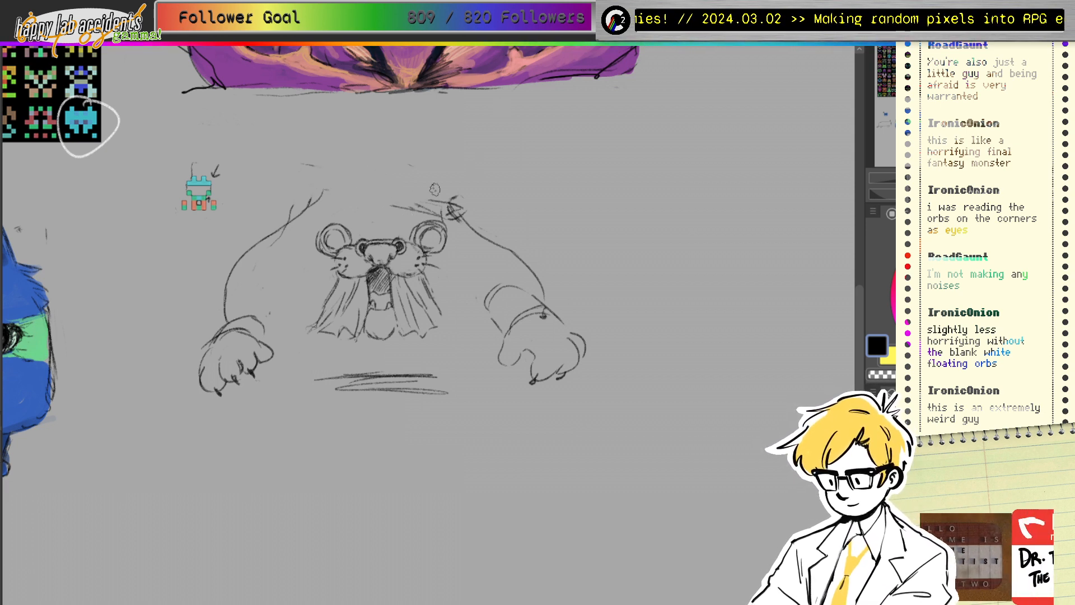
{"action": "key", "text": "p"}
{"action": "left_click_drag", "start_coordinate": [348, 200], "coordinate": [429, 219]}
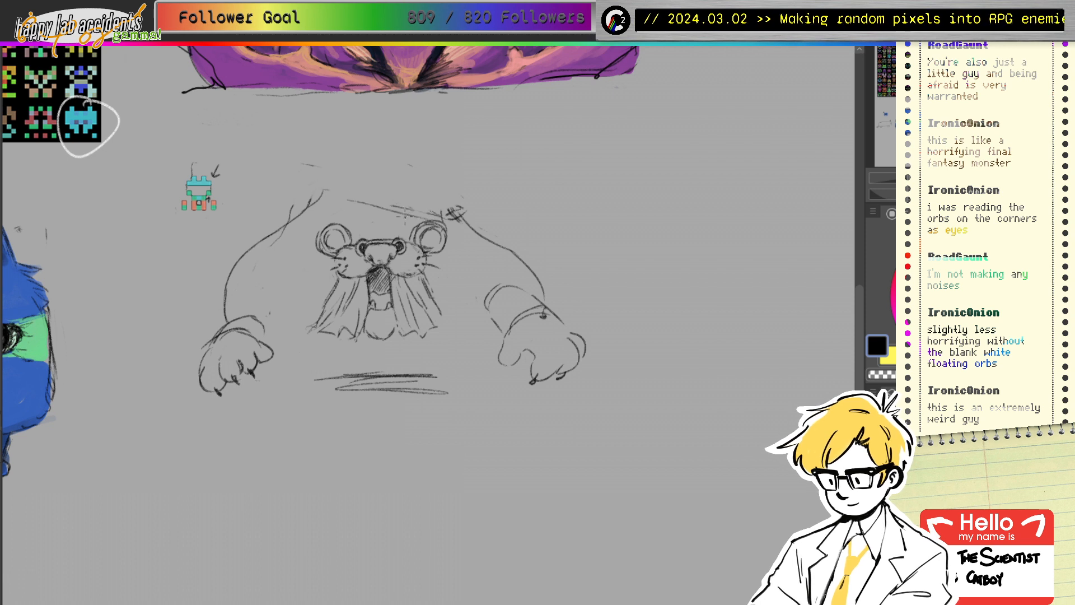
{"action": "key", "text": "e"}
{"action": "mouse_move", "coordinate": [324, 194]}
{"action": "left_mouse_down"}
{"action": "mouse_move", "coordinate": [395, 208]}
{"action": "mouse_move", "coordinate": [470, 197]}
{"action": "left_mouse_up"}
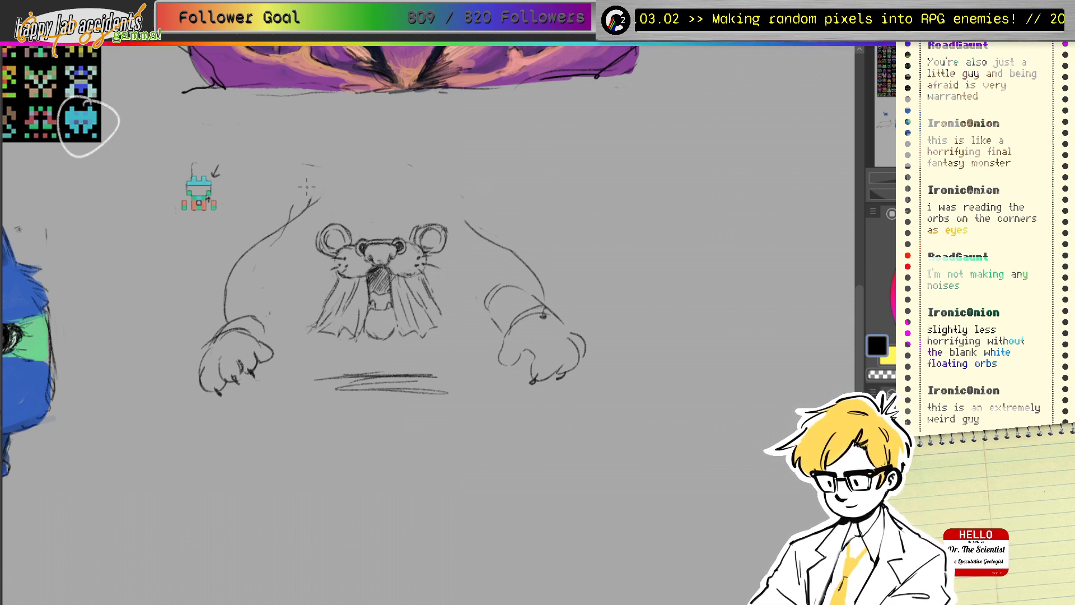
{"action": "left_click_drag", "start_coordinate": [307, 187], "coordinate": [406, 205]}
{"action": "key", "text": "ctrl+z"}
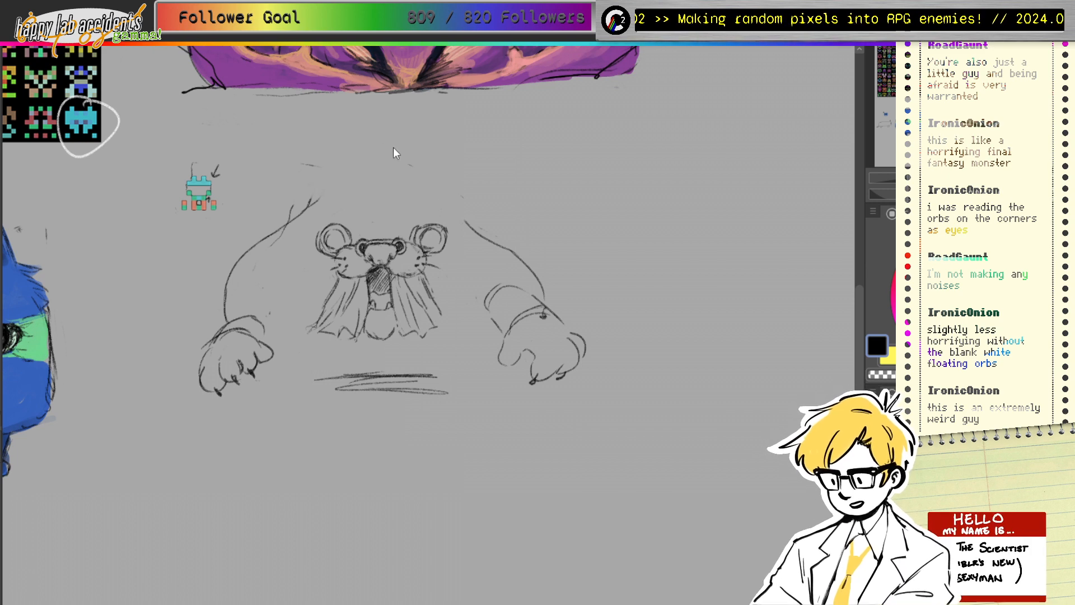
Step: Draw a taller slanted head top with two crossed diagonal guides and both sides
{"action": "mouse_move", "coordinate": [359, 137]}
{"action": "left_mouse_down"}
{"action": "mouse_move", "coordinate": [445, 163]}
{"action": "mouse_move", "coordinate": [349, 136]}
{"action": "mouse_move", "coordinate": [454, 168]}
{"action": "left_mouse_up"}
{"action": "left_click_drag", "start_coordinate": [361, 171], "coordinate": [414, 194]}
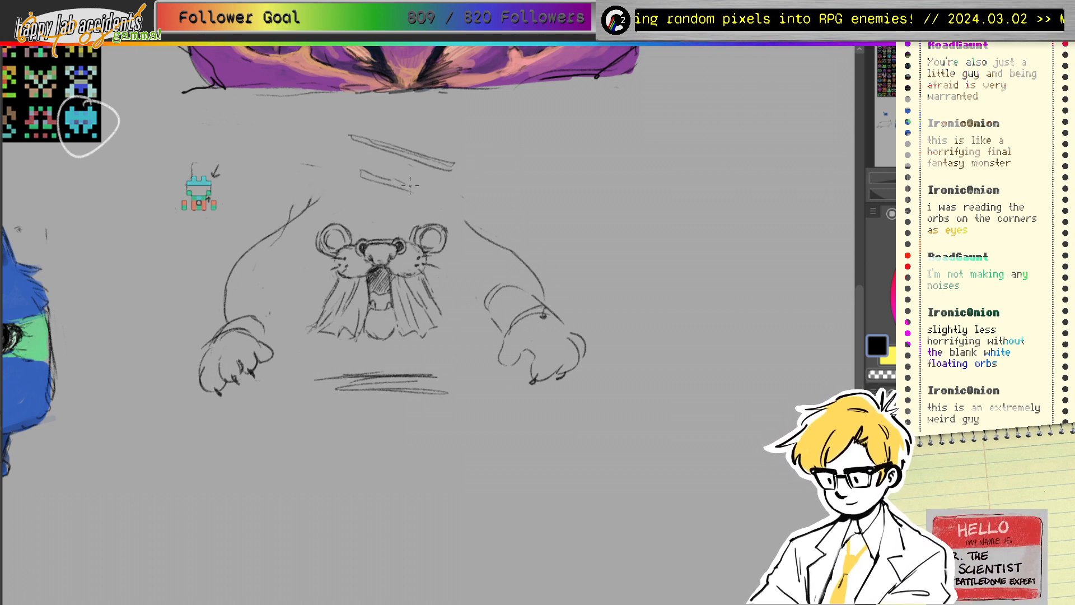
{"action": "left_click_drag", "start_coordinate": [417, 128], "coordinate": [375, 207]}
{"action": "mouse_move", "coordinate": [413, 128]}
{"action": "left_mouse_down"}
{"action": "mouse_move", "coordinate": [378, 189]}
{"action": "mouse_move", "coordinate": [432, 197]}
{"action": "left_mouse_up"}
{"action": "left_click_drag", "start_coordinate": [363, 175], "coordinate": [323, 196]}
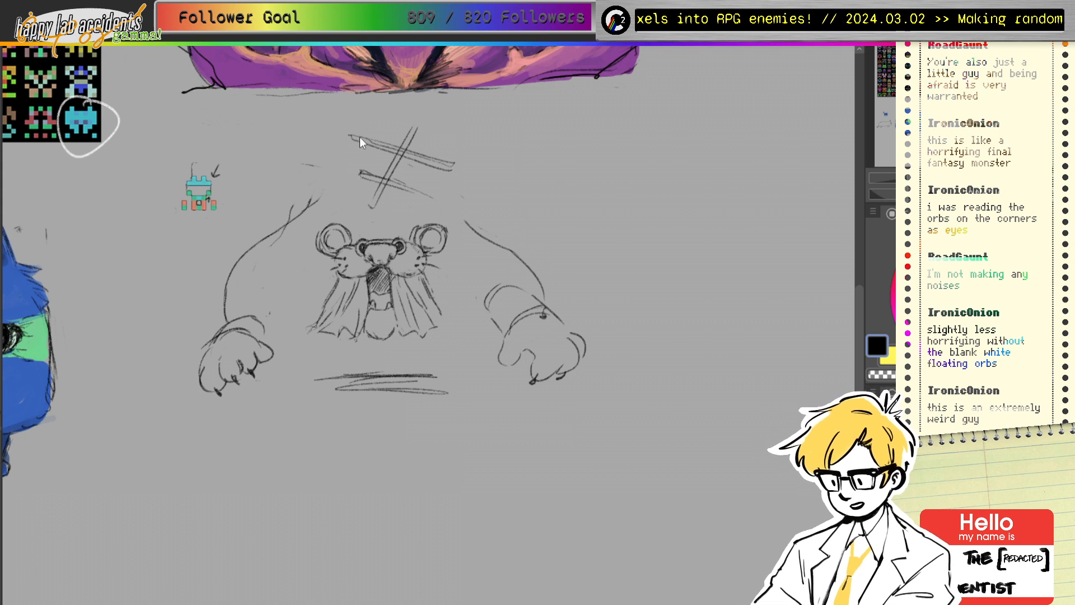
{"action": "left_click_drag", "start_coordinate": [348, 137], "coordinate": [317, 198]}
{"action": "left_click_drag", "start_coordinate": [446, 171], "coordinate": [456, 202]}
{"action": "mouse_move", "coordinate": [365, 203]}
{"action": "left_mouse_down"}
{"action": "mouse_move", "coordinate": [357, 183]}
{"action": "mouse_move", "coordinate": [415, 225]}
{"action": "mouse_move", "coordinate": [378, 240]}
{"action": "left_mouse_up"}
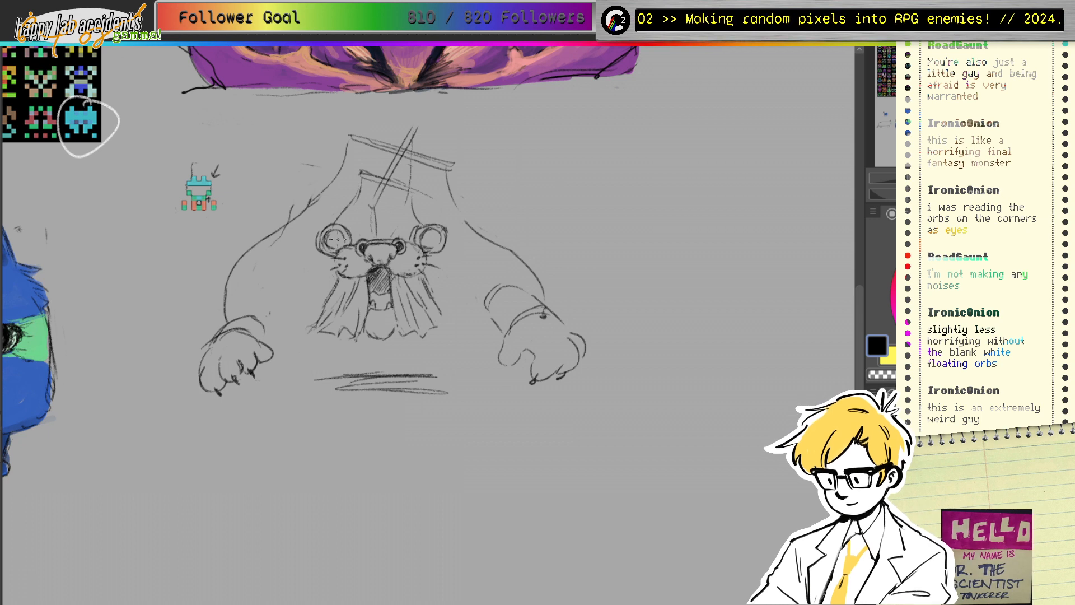
Step: Try pupils in both eyes and undo them, then eyedrop the sprite's teal
{"action": "left_click_drag", "start_coordinate": [339, 236], "coordinate": [344, 241]}
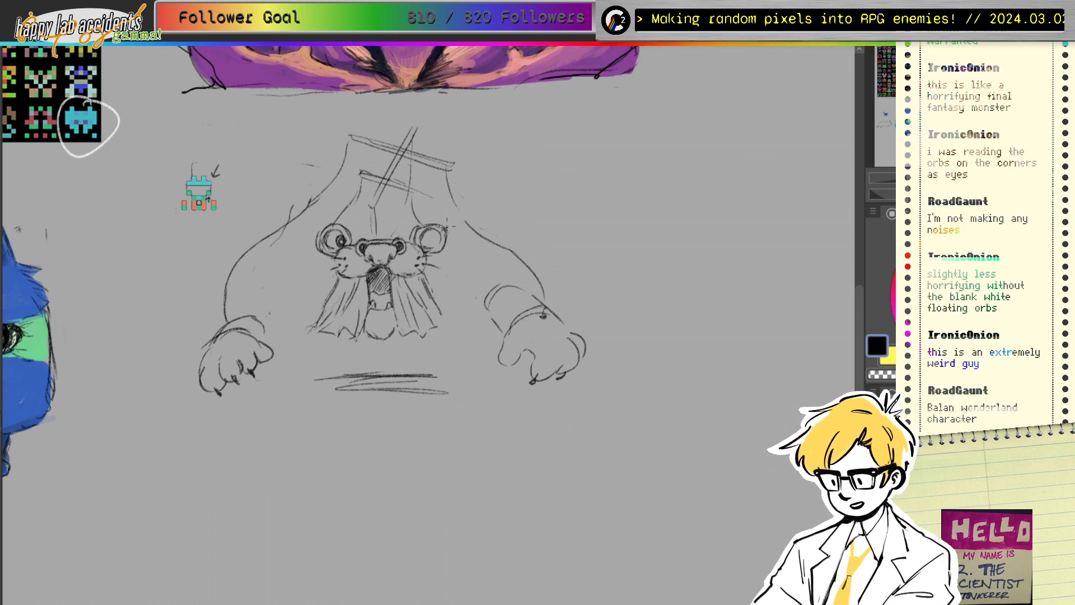
{"action": "left_click_drag", "start_coordinate": [428, 239], "coordinate": [436, 238]}
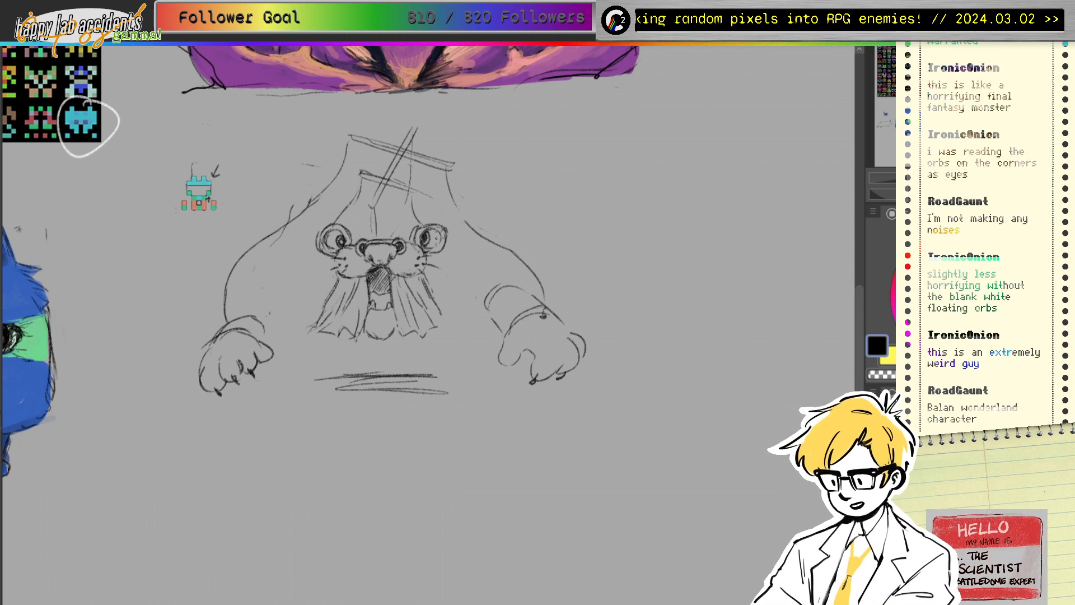
{"action": "key", "text": "ctrl+z"}
{"action": "key", "text": "ctrl+z"}
{"action": "key", "text": "ctrl+z"}
{"action": "key", "text": "ctrl+z"}
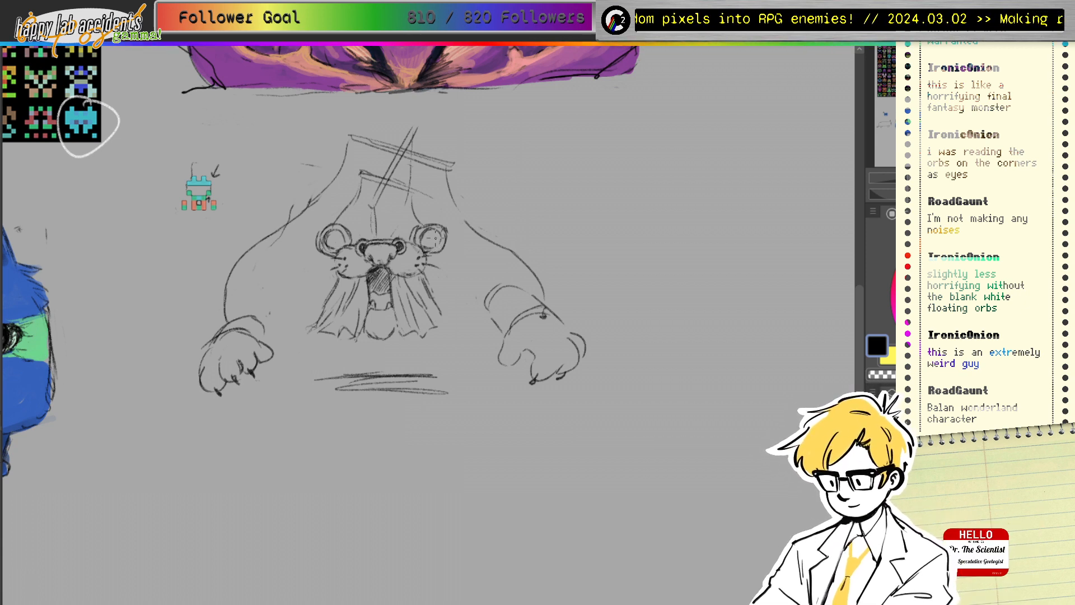
{"action": "key", "text": "Delete"}
{"action": "key", "text": "ctrl+z"}
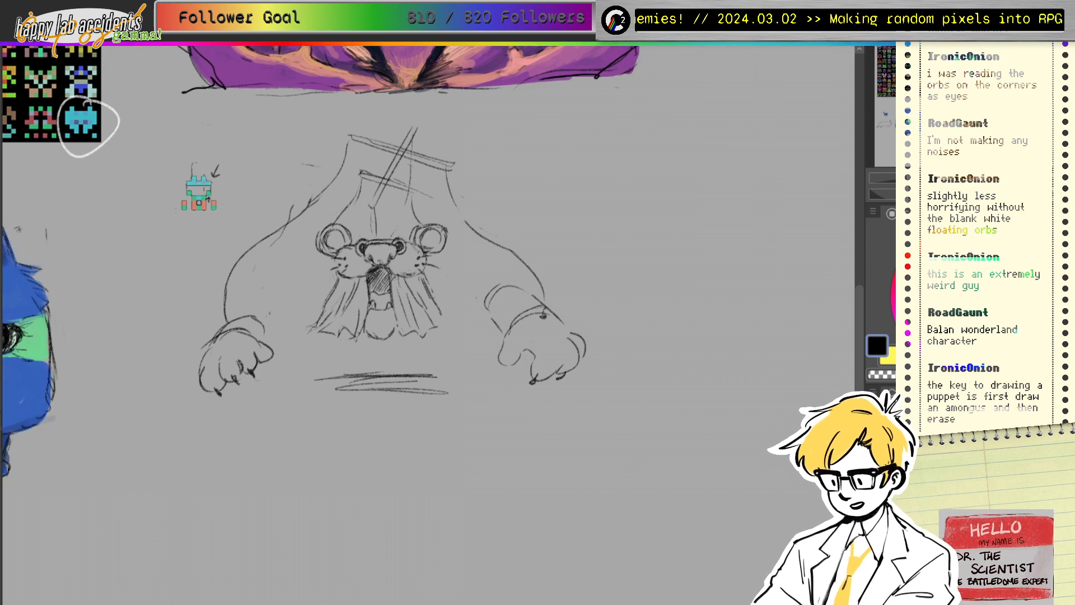
{"action": "left_click", "coordinate": [195, 188], "text": "ctrl"}
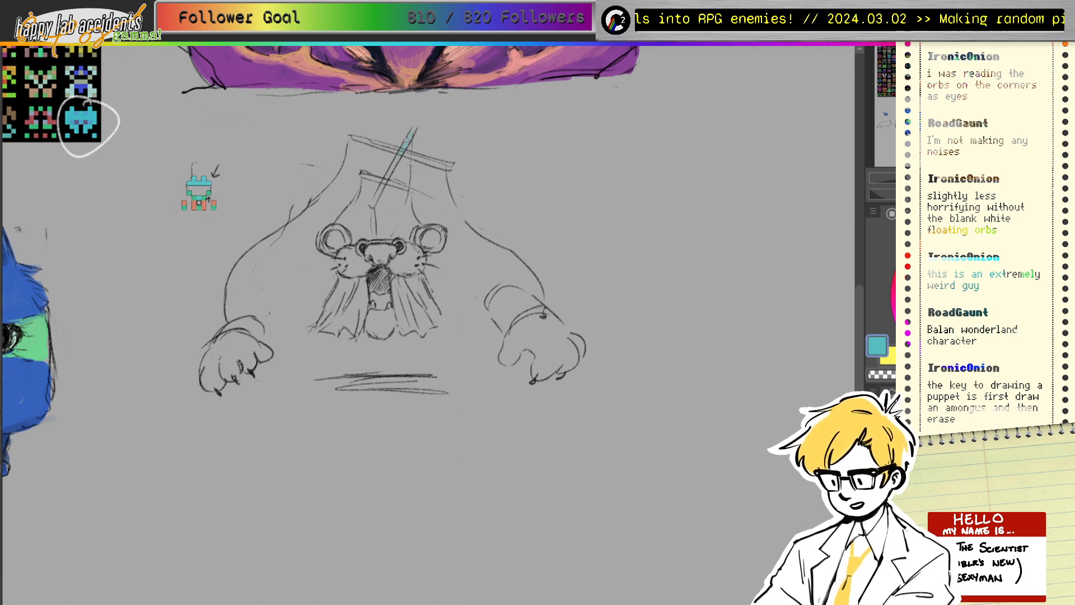
Step: Paint teal across the crossed lines and brush green onto the left cheek
{"action": "left_click_drag", "start_coordinate": [373, 179], "coordinate": [414, 190]}
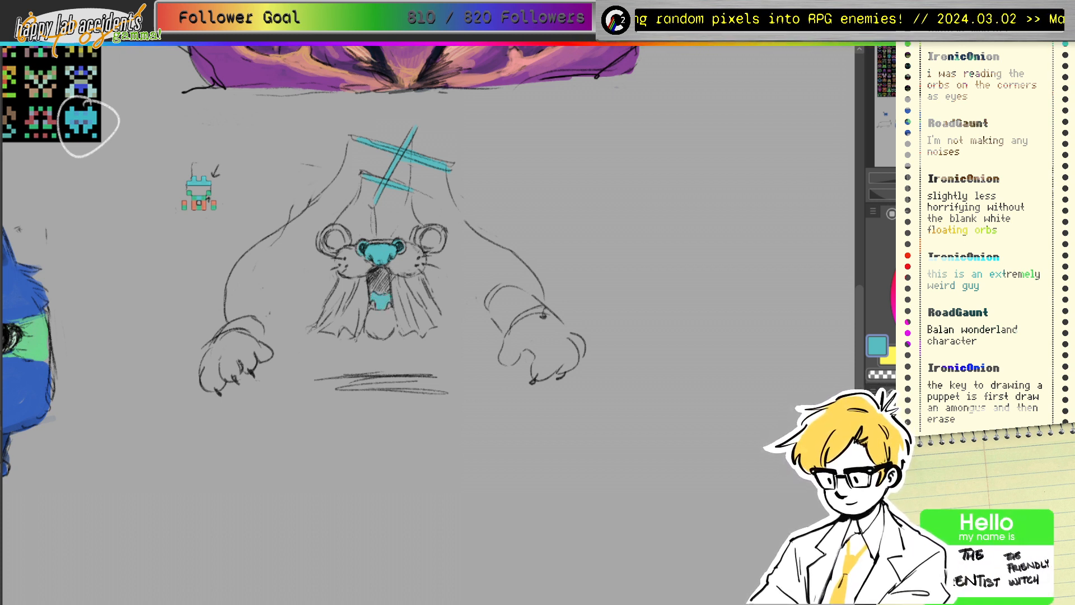
{"action": "left_click", "coordinate": [208, 196], "text": "alt"}
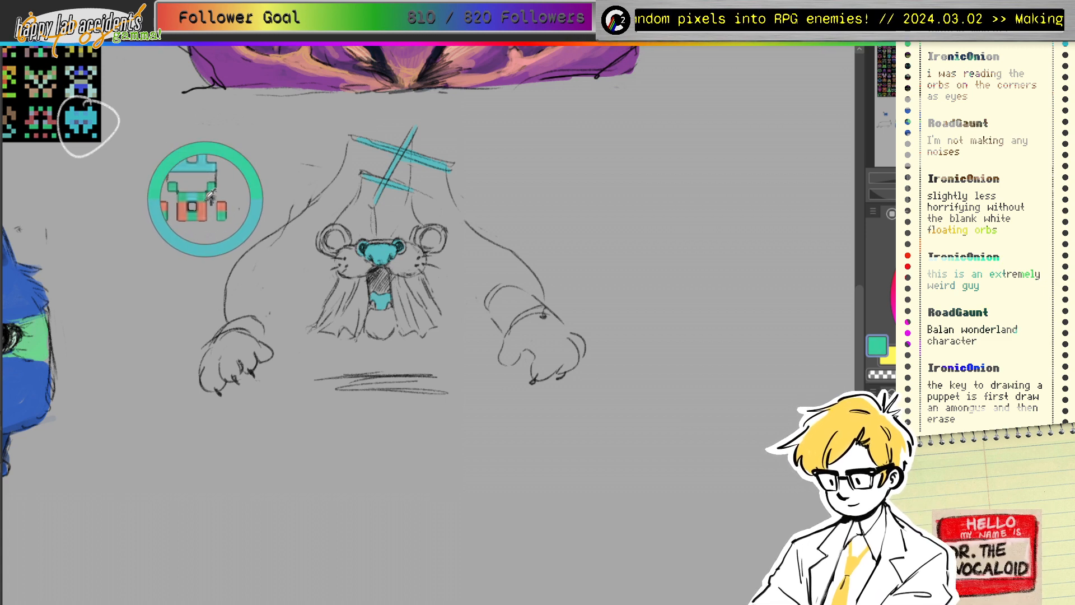
{"action": "left_click_drag", "start_coordinate": [346, 252], "coordinate": [344, 275]}
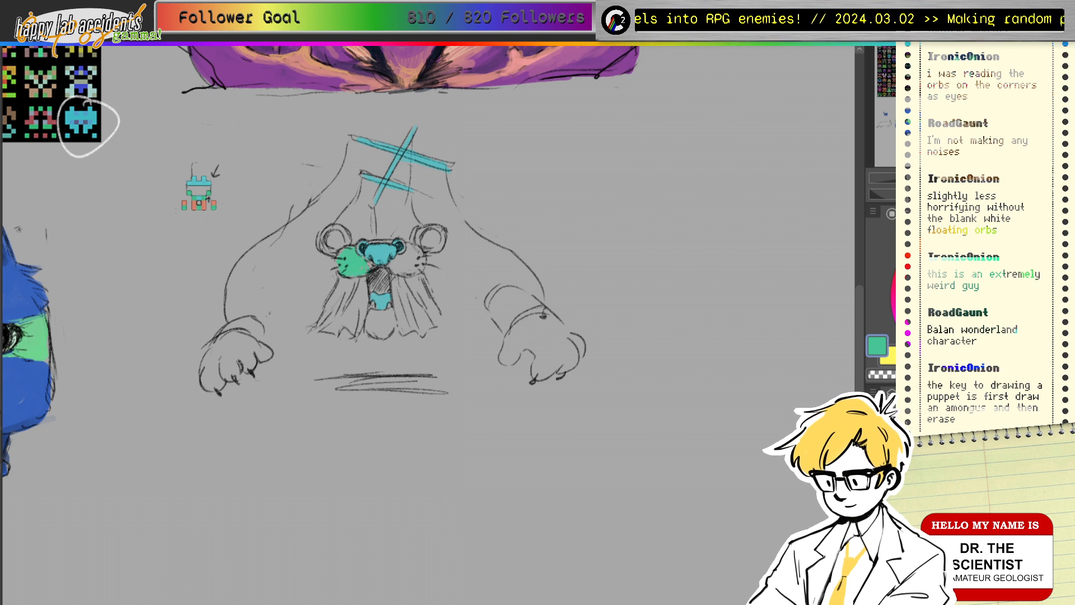
{"action": "left_click", "coordinate": [987, 294]}
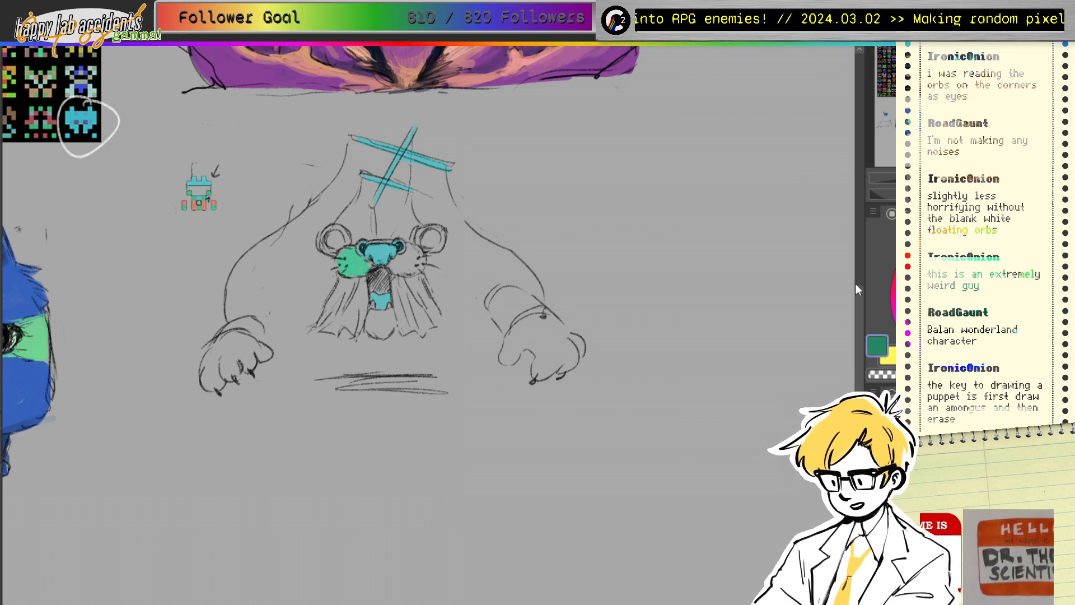
Step: Paint the upper cheek, left ear and below-neck blob dark green, and hatch the neck darker
{"action": "mouse_move", "coordinate": [346, 247]}
{"action": "left_mouse_down"}
{"action": "mouse_move", "coordinate": [339, 257]}
{"action": "mouse_move", "coordinate": [359, 258]}
{"action": "mouse_move", "coordinate": [350, 271]}
{"action": "mouse_move", "coordinate": [348, 262]}
{"action": "mouse_move", "coordinate": [419, 272]}
{"action": "mouse_move", "coordinate": [398, 260]}
{"action": "mouse_move", "coordinate": [423, 255]}
{"action": "mouse_move", "coordinate": [422, 228]}
{"action": "mouse_move", "coordinate": [423, 252]}
{"action": "mouse_move", "coordinate": [443, 242]}
{"action": "mouse_move", "coordinate": [440, 230]}
{"action": "mouse_move", "coordinate": [432, 245]}
{"action": "left_mouse_up"}
{"action": "mouse_move", "coordinate": [338, 227]}
{"action": "left_mouse_down"}
{"action": "mouse_move", "coordinate": [326, 252]}
{"action": "mouse_move", "coordinate": [344, 233]}
{"action": "left_mouse_up"}
{"action": "mouse_move", "coordinate": [343, 237]}
{"action": "left_mouse_down"}
{"action": "mouse_move", "coordinate": [327, 228]}
{"action": "mouse_move", "coordinate": [345, 253]}
{"action": "mouse_move", "coordinate": [390, 242]}
{"action": "left_mouse_up"}
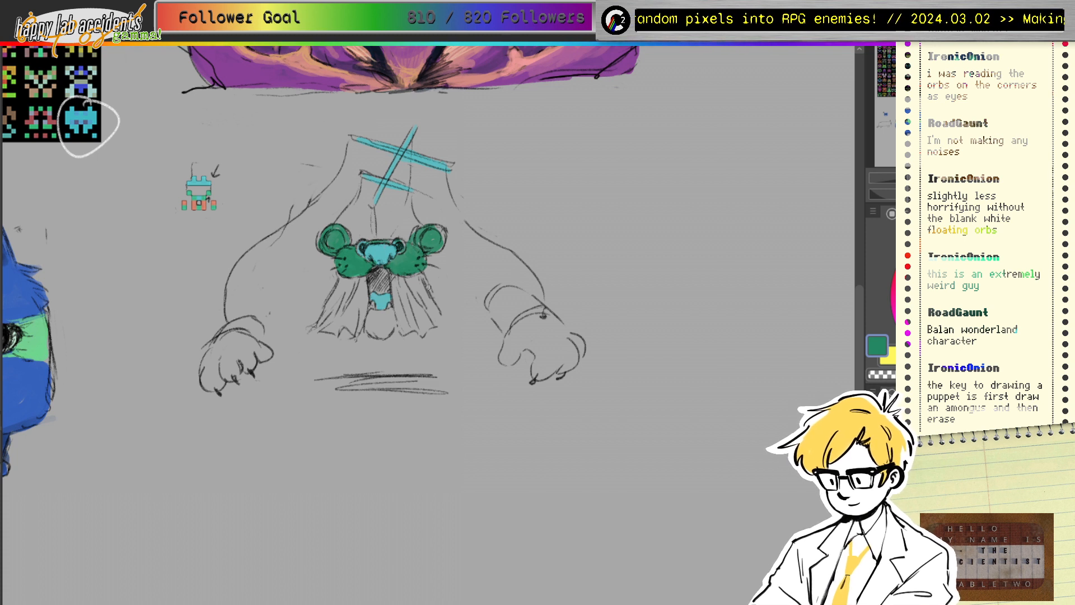
{"action": "mouse_move", "coordinate": [384, 312]}
{"action": "left_mouse_down"}
{"action": "mouse_move", "coordinate": [367, 315]}
{"action": "mouse_move", "coordinate": [392, 336]}
{"action": "left_mouse_up"}
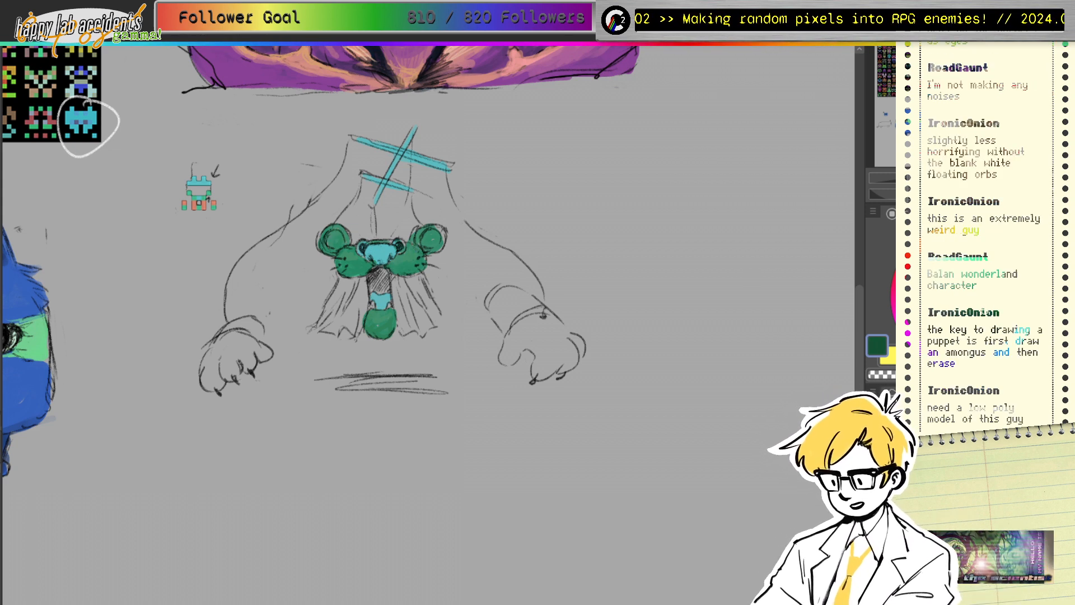
{"action": "left_click", "coordinate": [989, 319]}
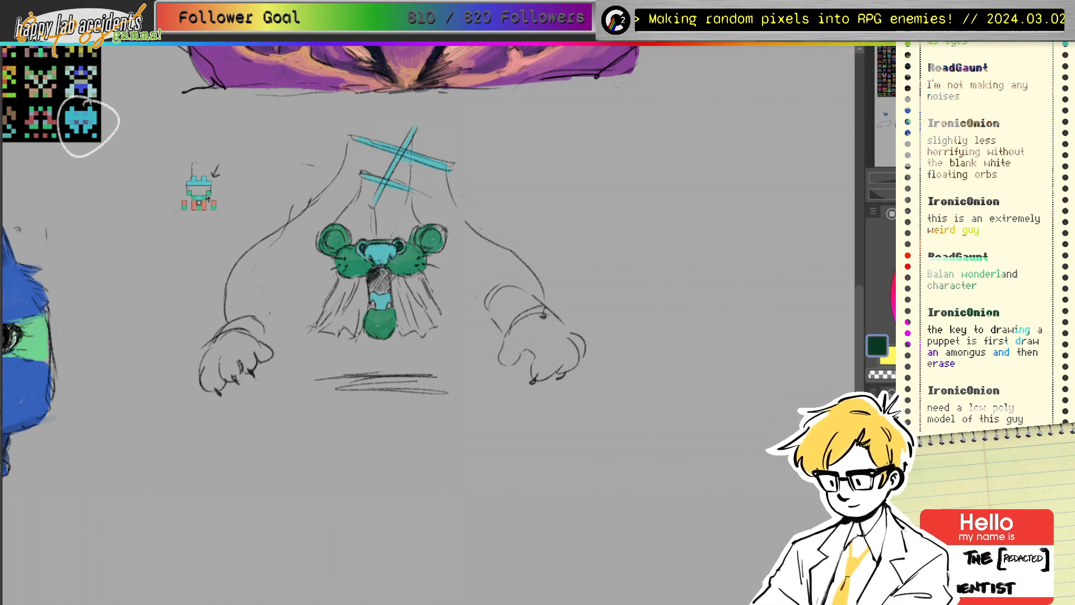
{"action": "mouse_move", "coordinate": [383, 272]}
{"action": "left_mouse_down"}
{"action": "mouse_move", "coordinate": [385, 301]}
{"action": "mouse_move", "coordinate": [372, 301]}
{"action": "left_mouse_up"}
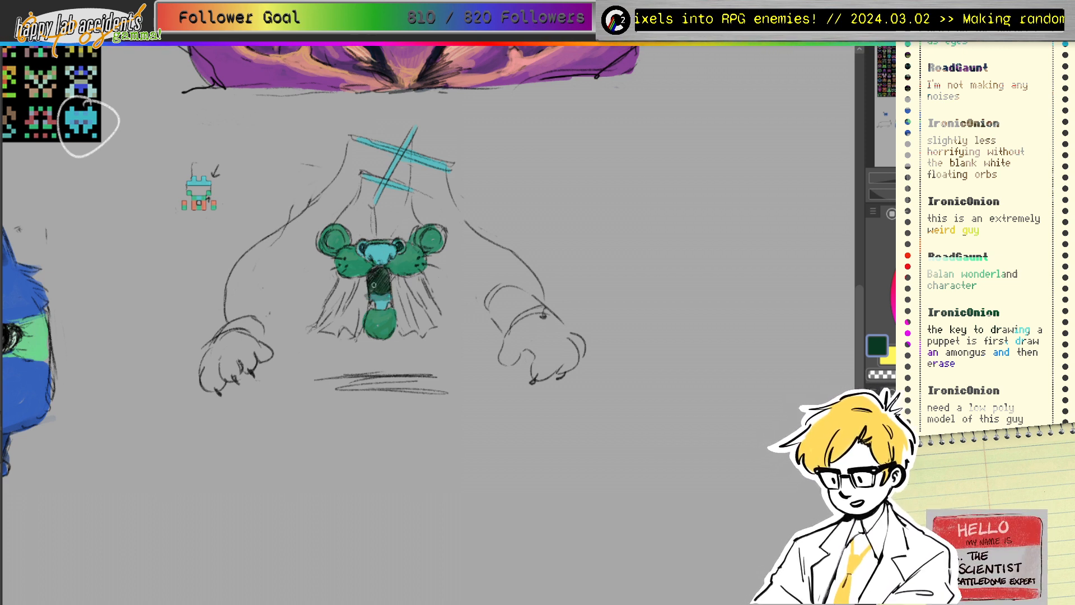
{"action": "left_click", "coordinate": [196, 204], "text": "ctrl"}
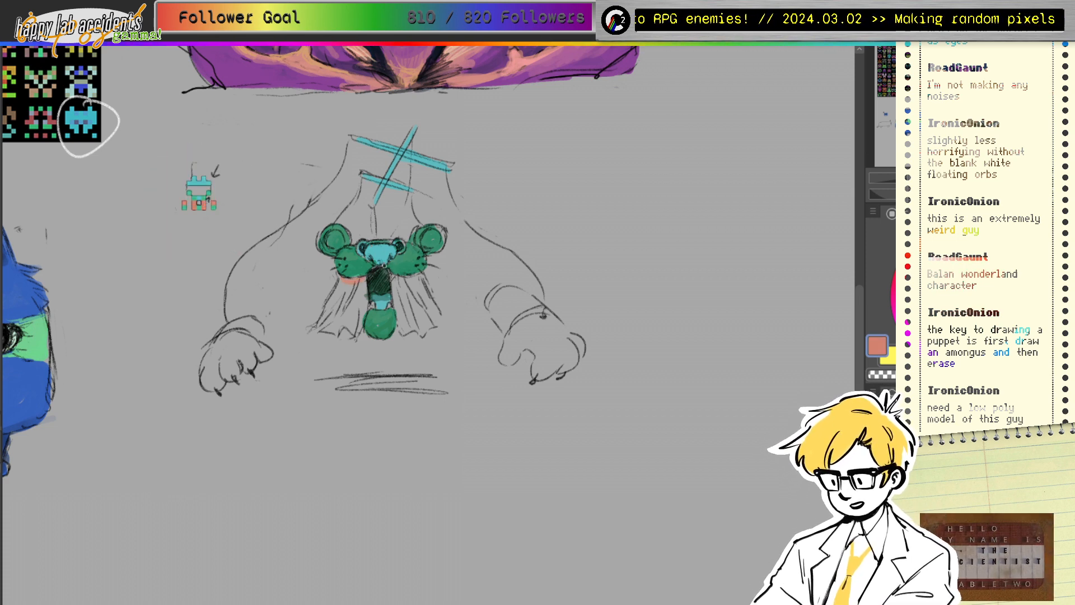
Step: Mix a brown on the colour wheel and paint the left and right drapes with it
{"action": "left_click_drag", "start_coordinate": [946, 275], "coordinate": [958, 273]}
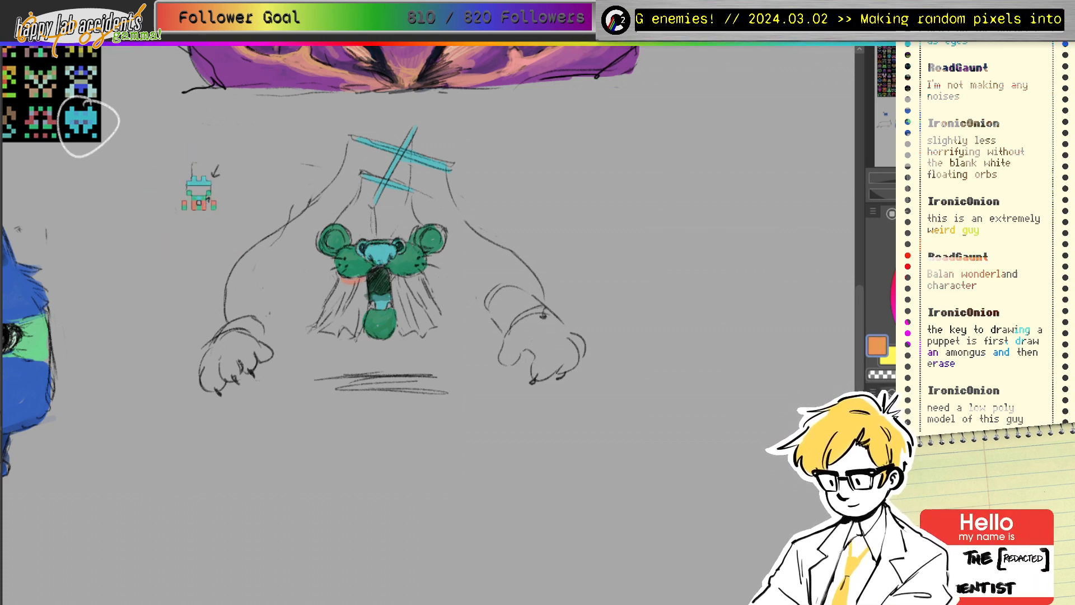
{"action": "left_click", "coordinate": [963, 272]}
{"action": "left_click", "coordinate": [921, 245]}
{"action": "left_click", "coordinate": [978, 275]}
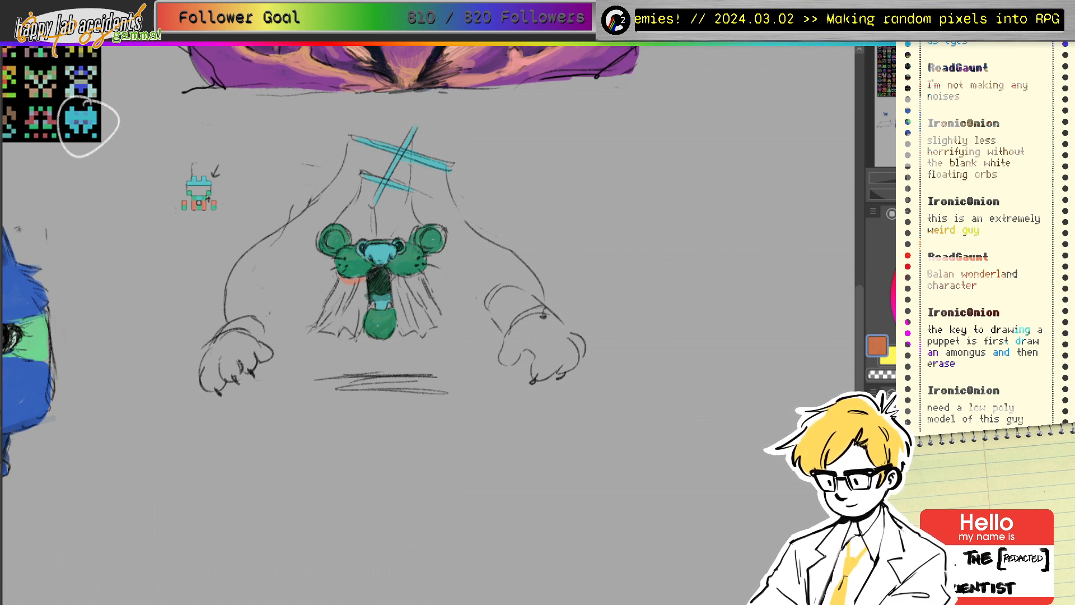
{"action": "left_click_drag", "start_coordinate": [1006, 266], "coordinate": [1011, 250]}
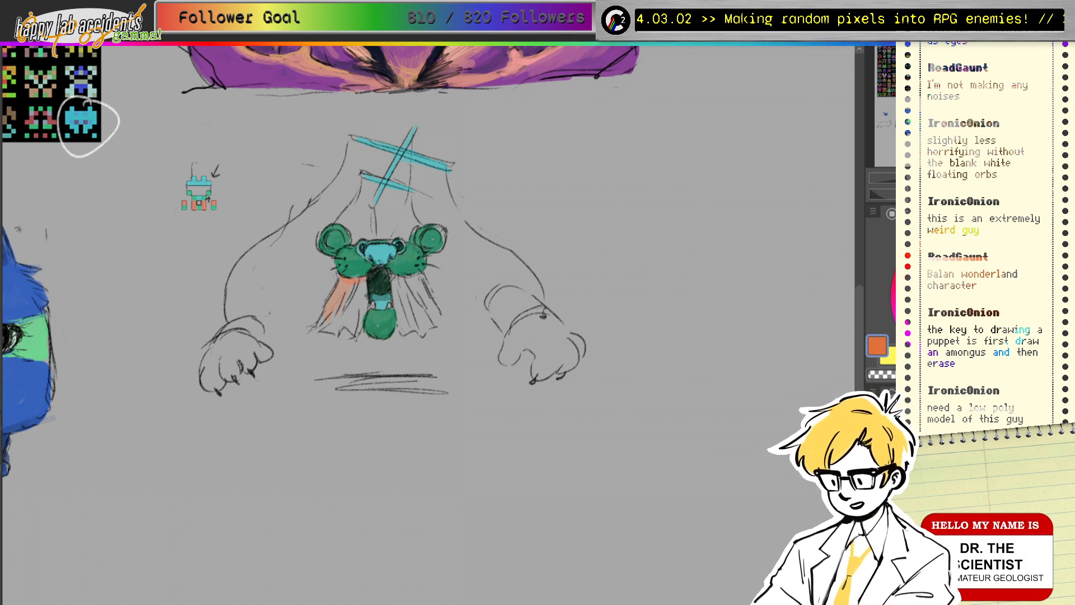
{"action": "left_click", "coordinate": [968, 287]}
{"action": "mouse_move", "coordinate": [351, 279]}
{"action": "left_mouse_down"}
{"action": "mouse_move", "coordinate": [360, 309]}
{"action": "mouse_move", "coordinate": [367, 289]}
{"action": "mouse_move", "coordinate": [340, 323]}
{"action": "left_mouse_up"}
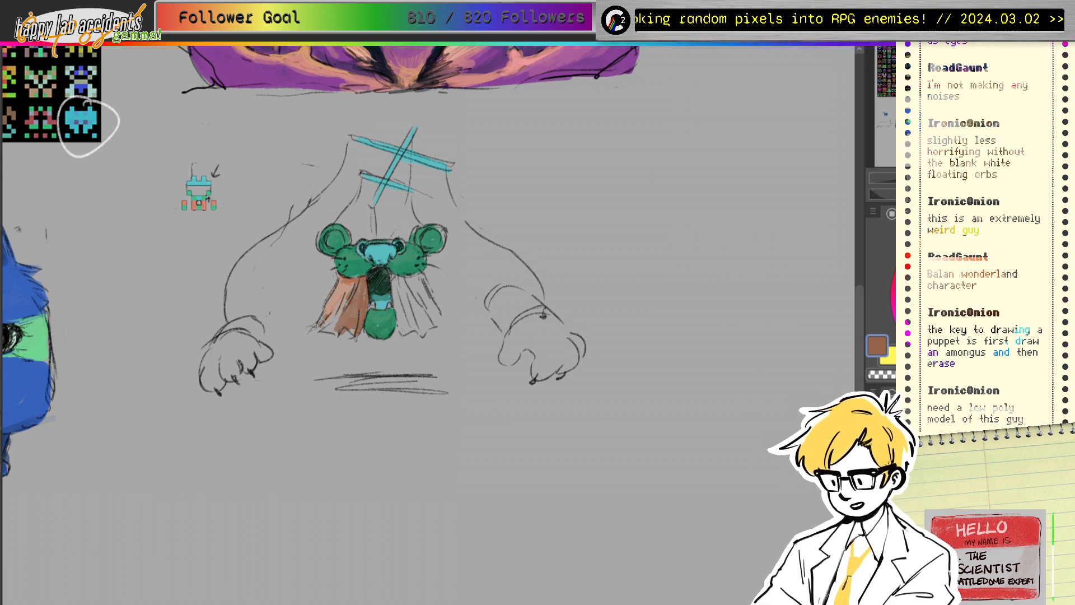
{"action": "mouse_move", "coordinate": [327, 311]}
{"action": "left_mouse_down"}
{"action": "mouse_move", "coordinate": [339, 279]}
{"action": "mouse_move", "coordinate": [339, 290]}
{"action": "mouse_move", "coordinate": [351, 286]}
{"action": "mouse_move", "coordinate": [340, 281]}
{"action": "mouse_move", "coordinate": [336, 305]}
{"action": "mouse_move", "coordinate": [314, 326]}
{"action": "mouse_move", "coordinate": [338, 334]}
{"action": "mouse_move", "coordinate": [359, 322]}
{"action": "left_mouse_up"}
{"action": "mouse_move", "coordinate": [394, 277]}
{"action": "left_mouse_down"}
{"action": "mouse_move", "coordinate": [400, 331]}
{"action": "mouse_move", "coordinate": [414, 327]}
{"action": "mouse_move", "coordinate": [417, 273]}
{"action": "mouse_move", "coordinate": [435, 313]}
{"action": "mouse_move", "coordinate": [425, 288]}
{"action": "mouse_move", "coordinate": [432, 297]}
{"action": "mouse_move", "coordinate": [407, 289]}
{"action": "mouse_move", "coordinate": [433, 317]}
{"action": "mouse_move", "coordinate": [425, 307]}
{"action": "mouse_move", "coordinate": [438, 312]}
{"action": "mouse_move", "coordinate": [443, 298]}
{"action": "mouse_move", "coordinate": [418, 312]}
{"action": "left_mouse_up"}
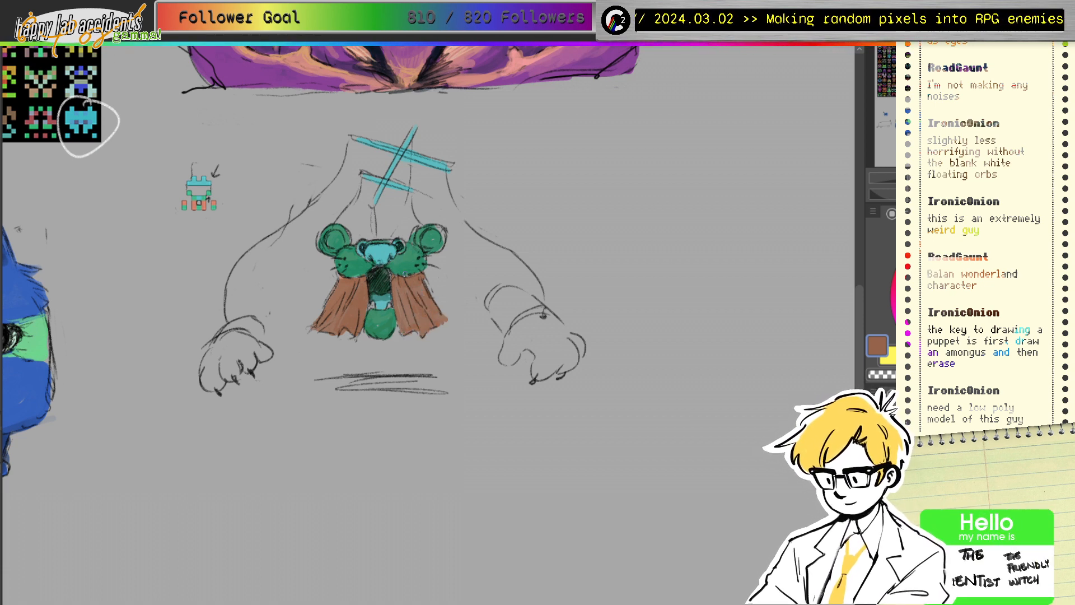
Step: Paint brown cuffs on both wrists, then fill both paws with the face's green
{"action": "mouse_move", "coordinate": [229, 329]}
{"action": "left_mouse_down"}
{"action": "mouse_move", "coordinate": [263, 335]}
{"action": "mouse_move", "coordinate": [251, 322]}
{"action": "left_mouse_up"}
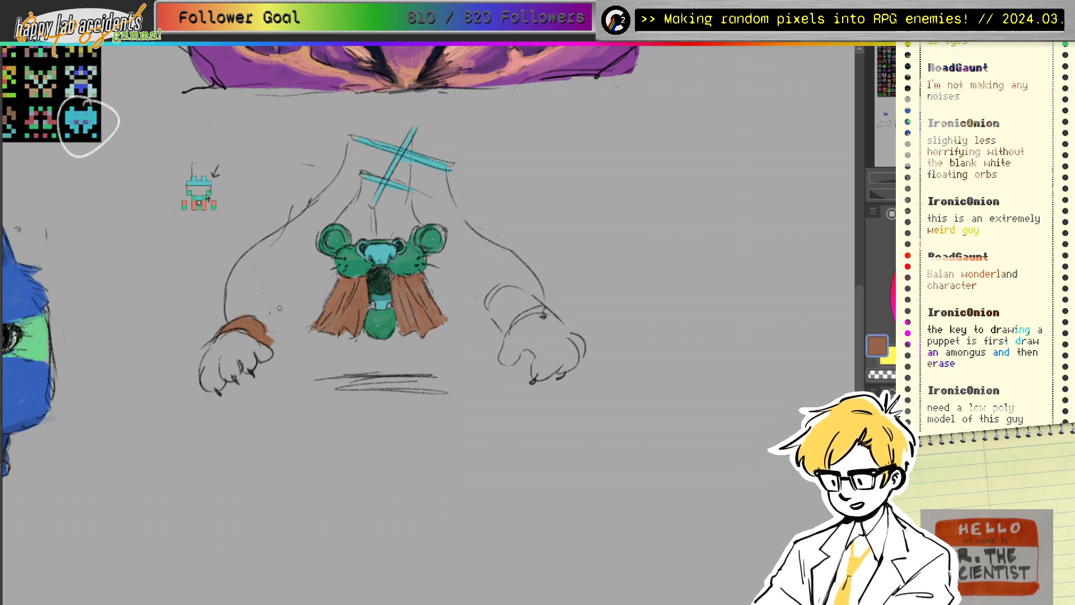
{"action": "mouse_move", "coordinate": [537, 305]}
{"action": "left_mouse_down"}
{"action": "mouse_move", "coordinate": [521, 312]}
{"action": "mouse_move", "coordinate": [542, 303]}
{"action": "mouse_move", "coordinate": [511, 294]}
{"action": "mouse_move", "coordinate": [491, 304]}
{"action": "mouse_move", "coordinate": [518, 297]}
{"action": "mouse_move", "coordinate": [526, 324]}
{"action": "mouse_move", "coordinate": [501, 329]}
{"action": "left_mouse_up"}
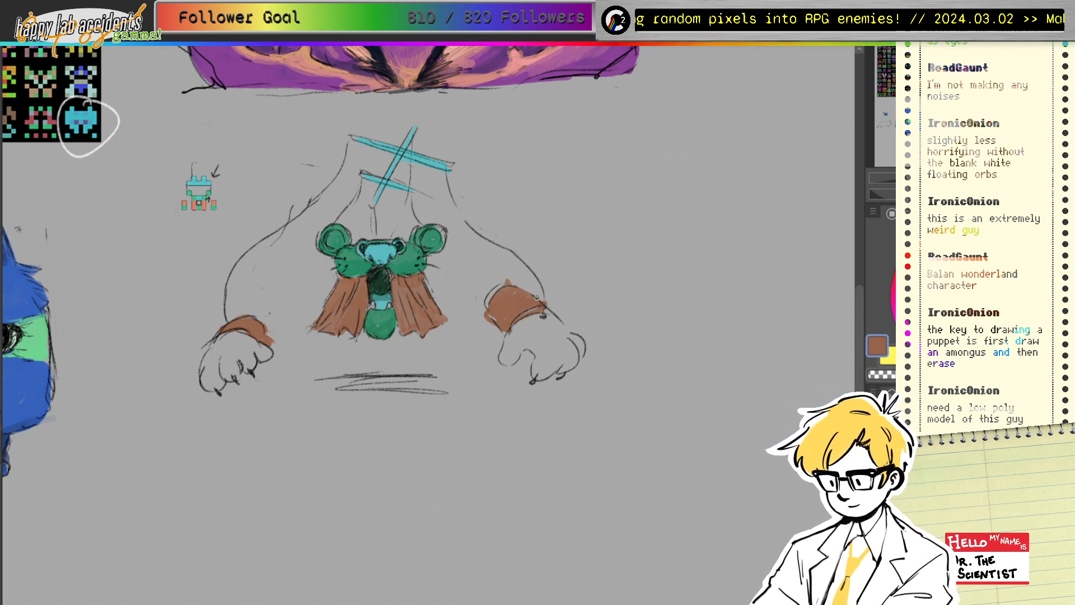
{"action": "mouse_move", "coordinate": [504, 291]}
{"action": "left_mouse_down"}
{"action": "mouse_move", "coordinate": [496, 342]}
{"action": "mouse_move", "coordinate": [490, 317]}
{"action": "mouse_move", "coordinate": [518, 330]}
{"action": "mouse_move", "coordinate": [498, 318]}
{"action": "mouse_move", "coordinate": [494, 371]}
{"action": "mouse_move", "coordinate": [527, 308]}
{"action": "left_mouse_up"}
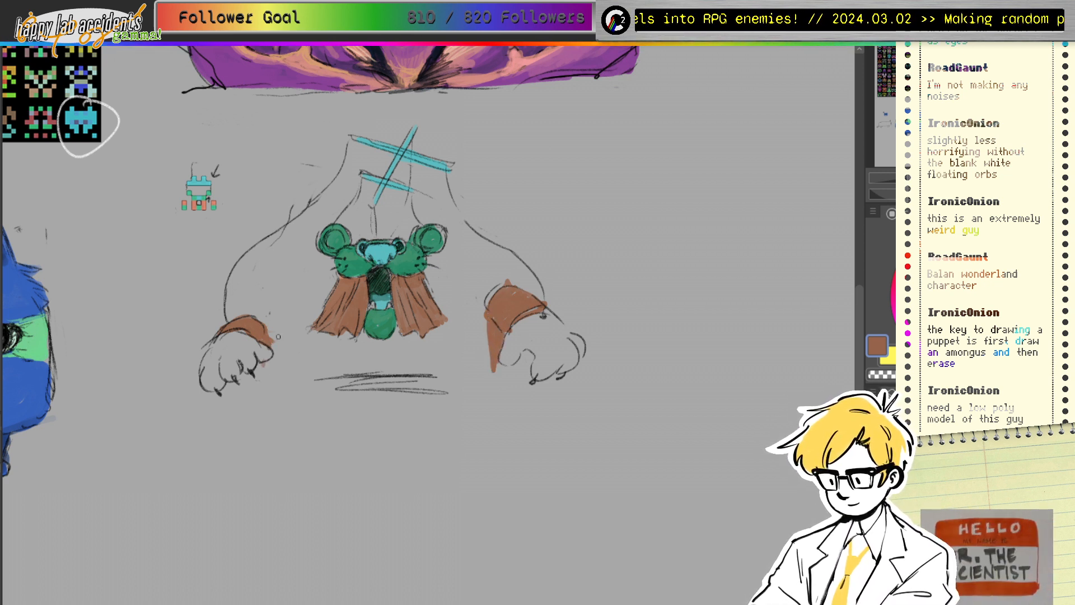
{"action": "left_click", "coordinate": [409, 256], "text": "ctrl"}
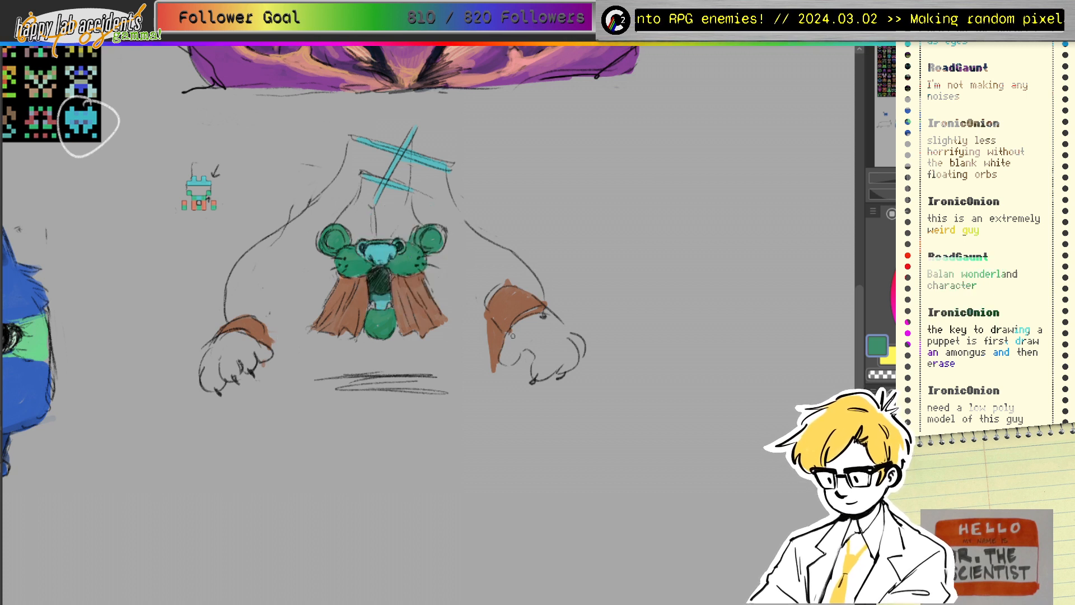
{"action": "mouse_move", "coordinate": [513, 335]}
{"action": "left_mouse_down"}
{"action": "mouse_move", "coordinate": [550, 315]}
{"action": "mouse_move", "coordinate": [520, 336]}
{"action": "mouse_move", "coordinate": [544, 329]}
{"action": "mouse_move", "coordinate": [541, 369]}
{"action": "mouse_move", "coordinate": [541, 327]}
{"action": "mouse_move", "coordinate": [558, 359]}
{"action": "mouse_move", "coordinate": [562, 339]}
{"action": "mouse_move", "coordinate": [568, 353]}
{"action": "mouse_move", "coordinate": [515, 362]}
{"action": "left_mouse_up"}
{"action": "mouse_move", "coordinate": [218, 344]}
{"action": "left_mouse_down"}
{"action": "mouse_move", "coordinate": [227, 375]}
{"action": "mouse_move", "coordinate": [240, 350]}
{"action": "mouse_move", "coordinate": [249, 358]}
{"action": "mouse_move", "coordinate": [271, 347]}
{"action": "left_mouse_up"}
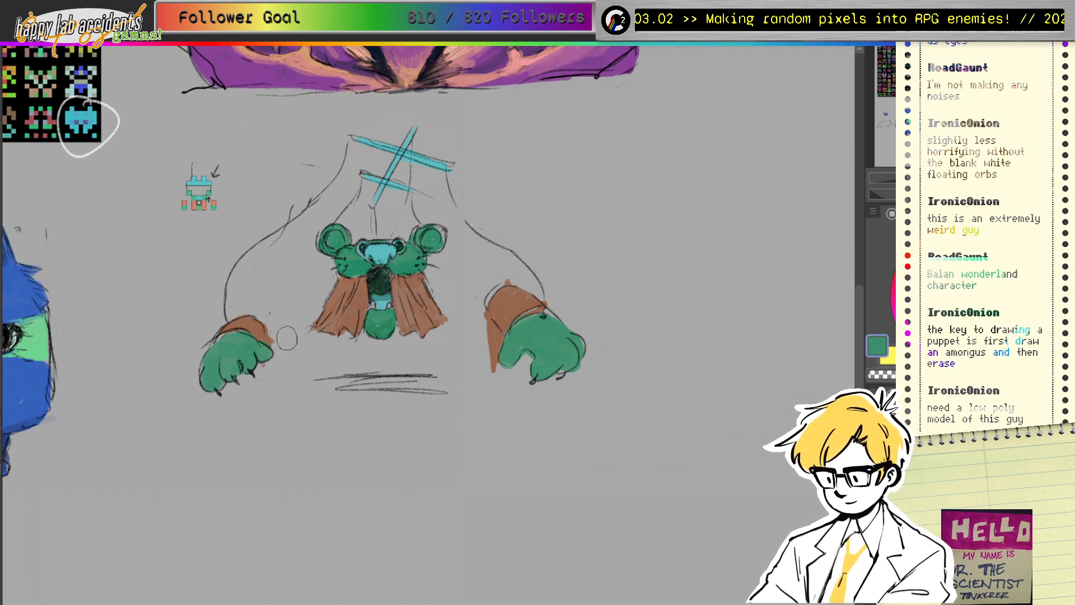
Step: Shade the nose, drapes, left cuff and paws dark teal, then add white around the eyes
{"action": "left_click", "coordinate": [383, 254], "text": "alt"}
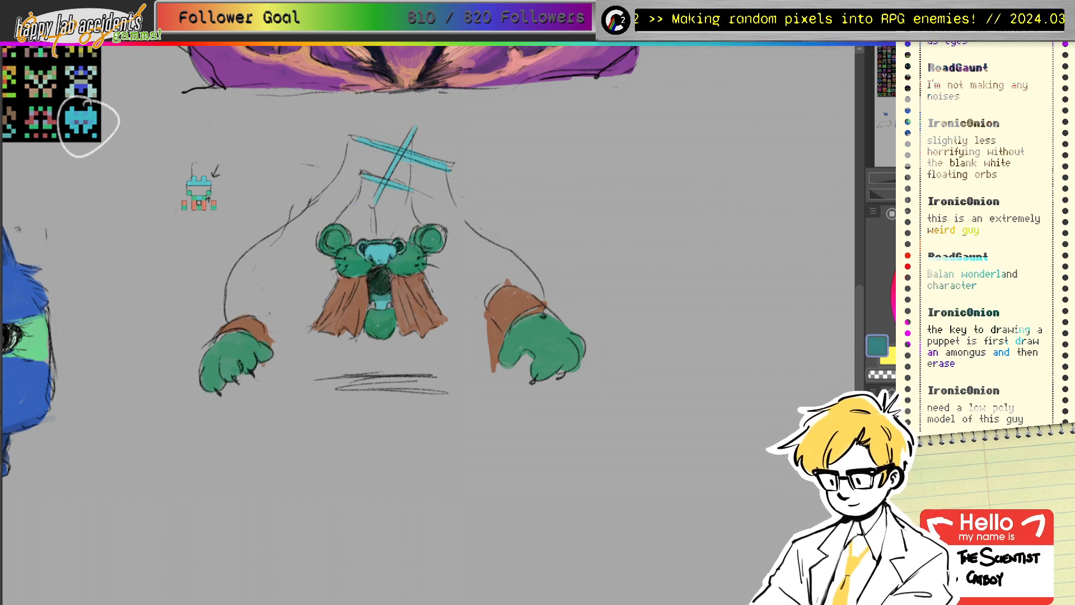
{"action": "mouse_move", "coordinate": [378, 262]}
{"action": "left_mouse_down"}
{"action": "mouse_move", "coordinate": [370, 253]}
{"action": "mouse_move", "coordinate": [382, 263]}
{"action": "left_mouse_up"}
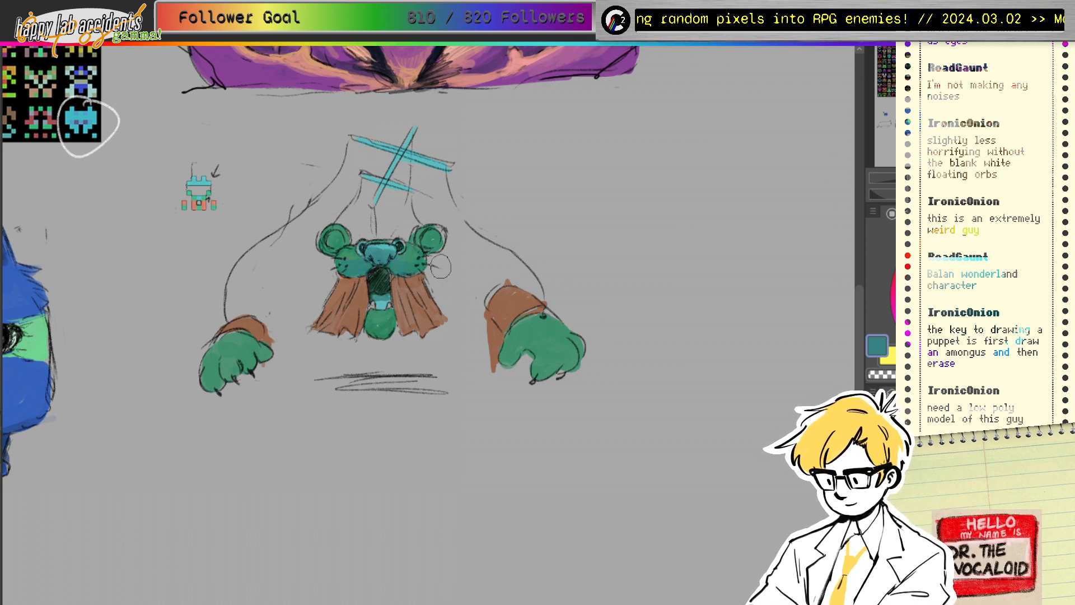
{"action": "mouse_move", "coordinate": [363, 288]}
{"action": "left_mouse_down"}
{"action": "mouse_move", "coordinate": [423, 275]}
{"action": "mouse_move", "coordinate": [346, 279]}
{"action": "left_mouse_up"}
{"action": "left_click", "coordinate": [380, 281], "text": "alt"}
{"action": "left_click", "coordinate": [1009, 309]}
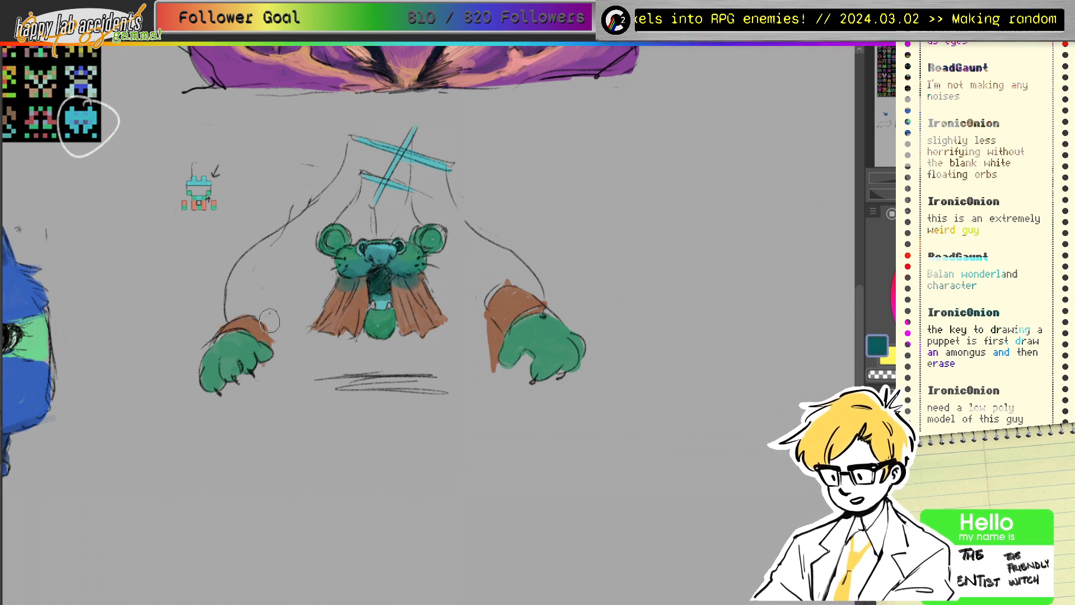
{"action": "mouse_move", "coordinate": [250, 332]}
{"action": "left_mouse_down"}
{"action": "mouse_move", "coordinate": [263, 339]}
{"action": "mouse_move", "coordinate": [264, 363]}
{"action": "mouse_move", "coordinate": [237, 380]}
{"action": "left_mouse_up"}
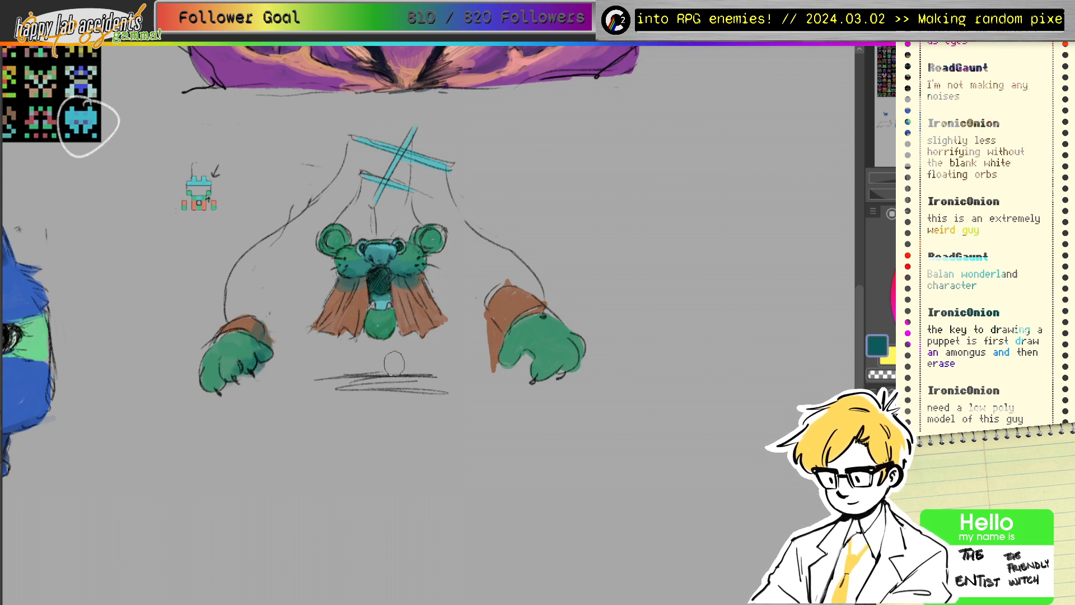
{"action": "left_click_drag", "start_coordinate": [526, 354], "coordinate": [538, 356]}
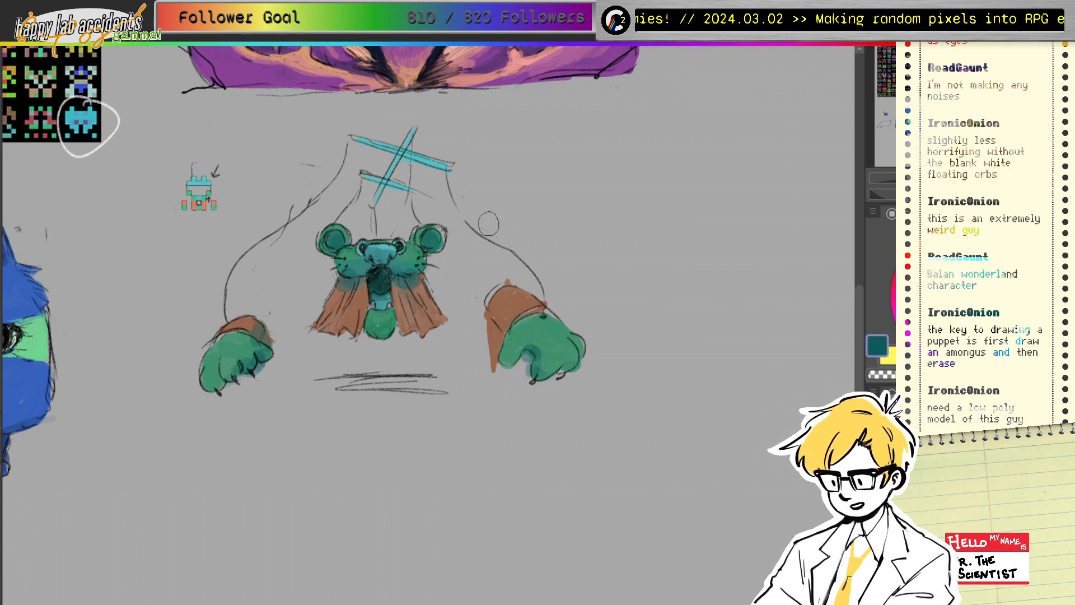
{"action": "key", "text": "x"}
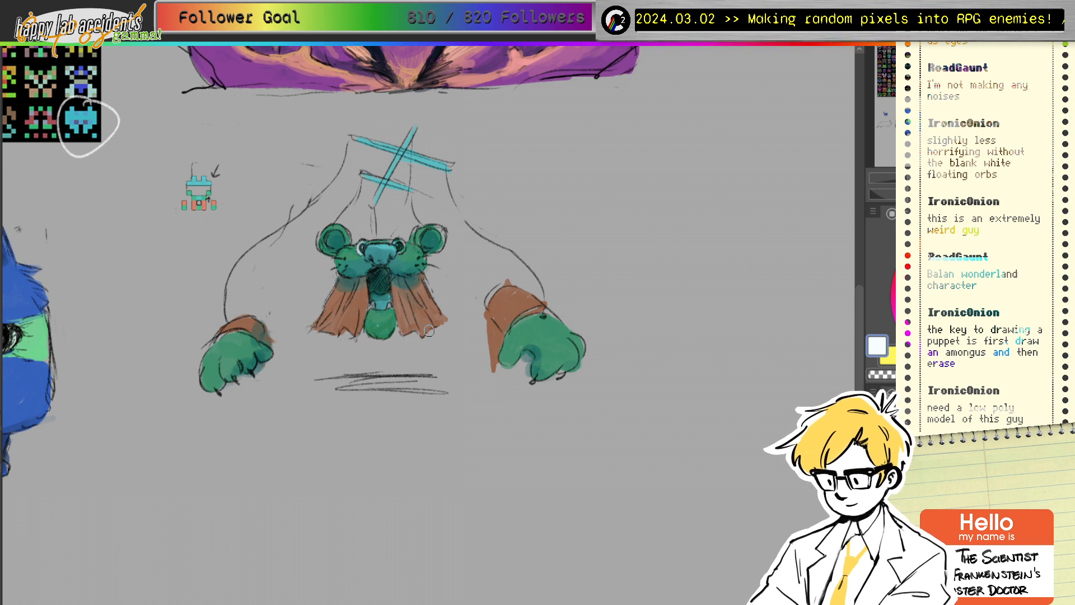
{"action": "mouse_move", "coordinate": [366, 243]}
{"action": "left_mouse_down"}
{"action": "mouse_move", "coordinate": [362, 253]}
{"action": "mouse_move", "coordinate": [401, 246]}
{"action": "left_mouse_up"}
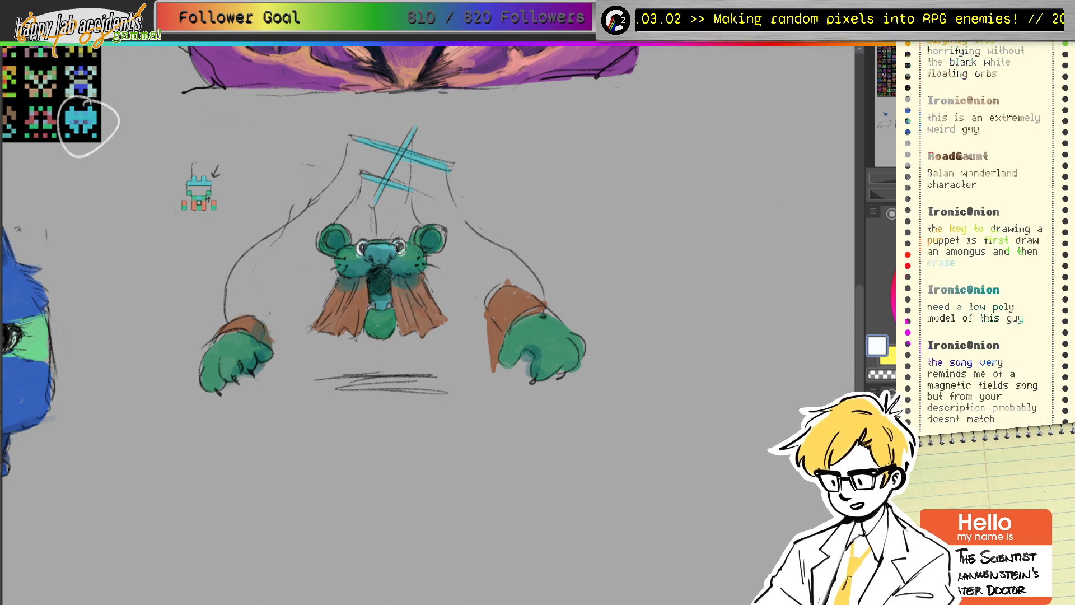
Step: Sample greens, teals and near-black from the creature's face
{"action": "left_click", "coordinate": [411, 253], "text": "alt"}
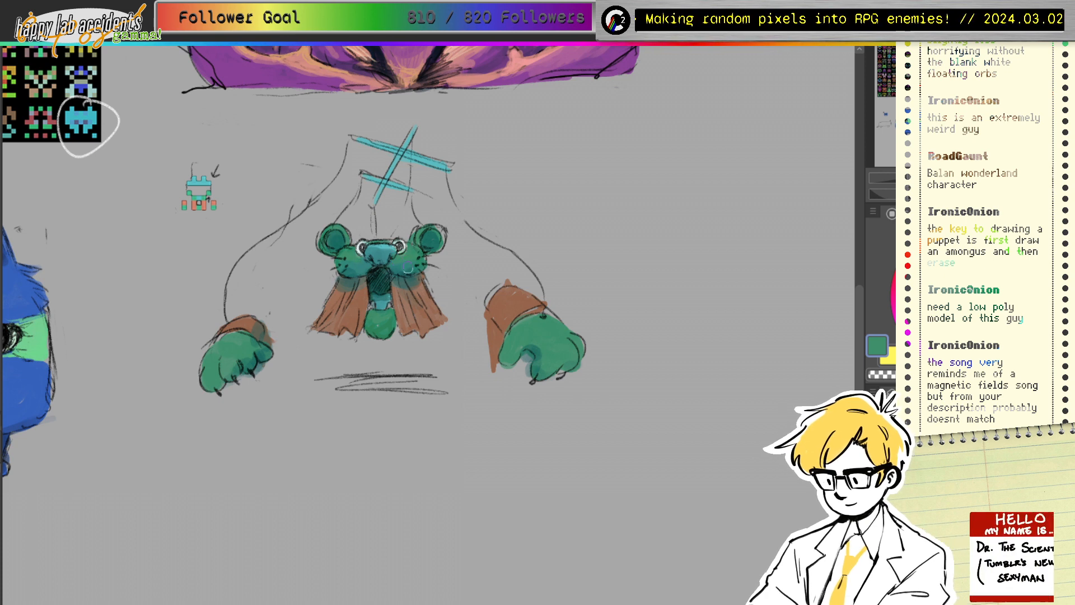
{"action": "left_click", "coordinate": [386, 254], "text": "alt"}
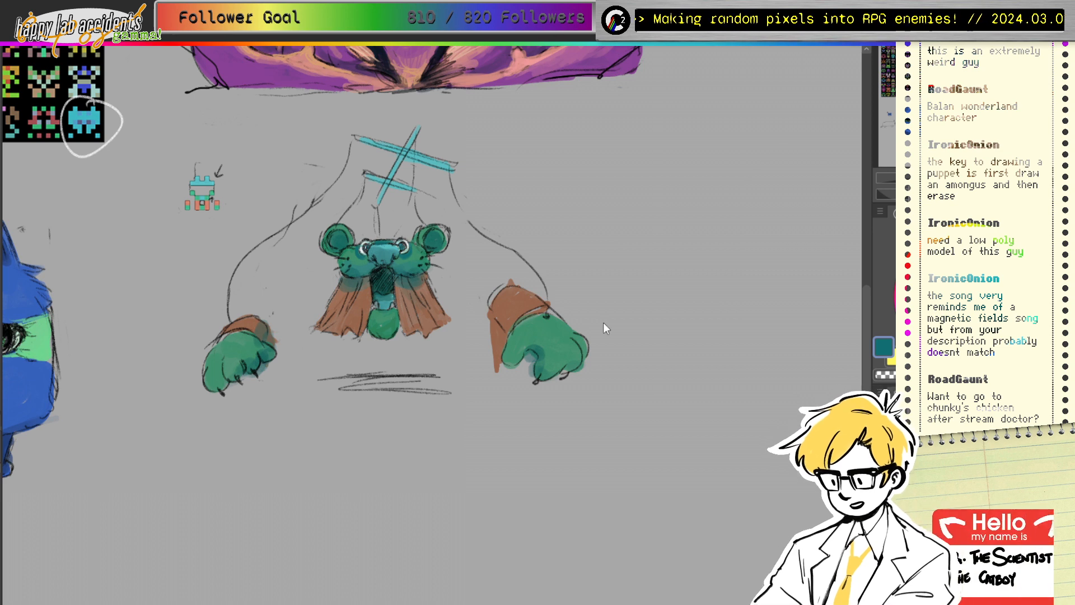
{"action": "left_click", "coordinate": [377, 269], "text": "ctrl"}
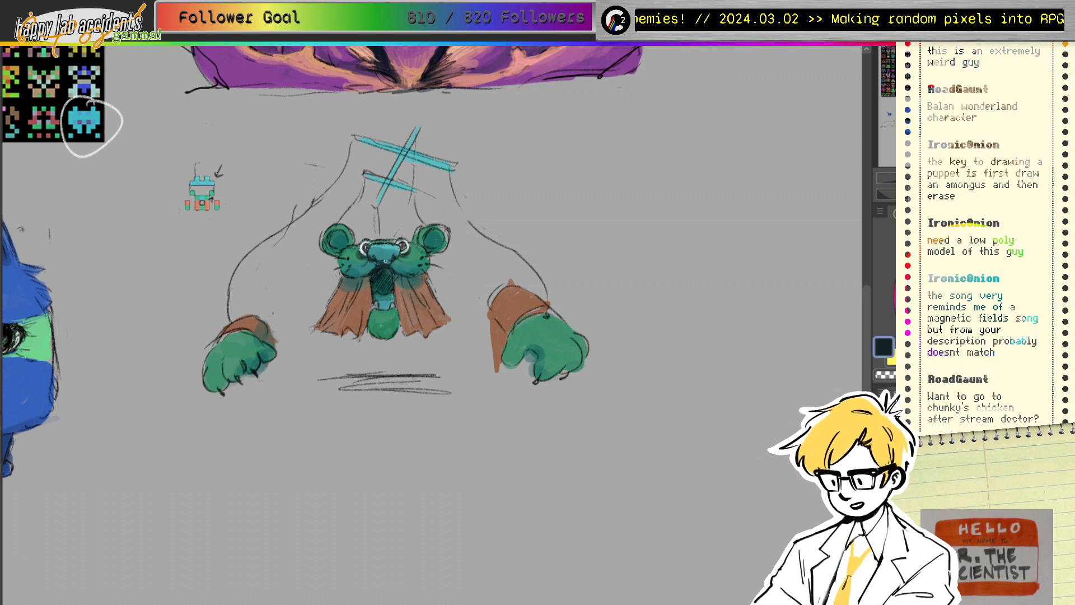
{"action": "left_click", "coordinate": [384, 253], "text": "ctrl"}
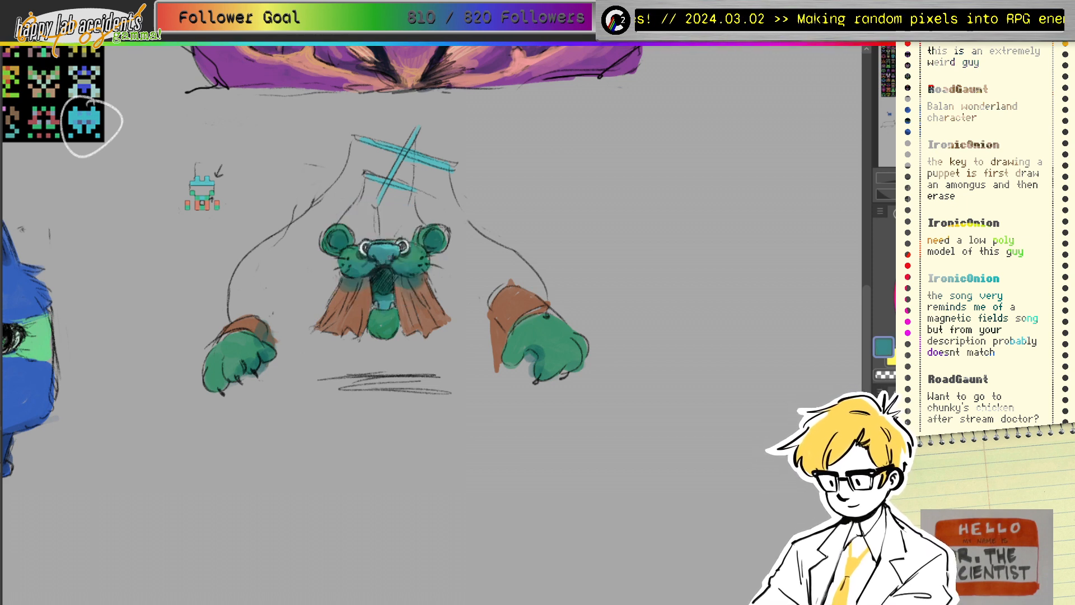
{"action": "left_click", "coordinate": [381, 248], "text": "ctrl"}
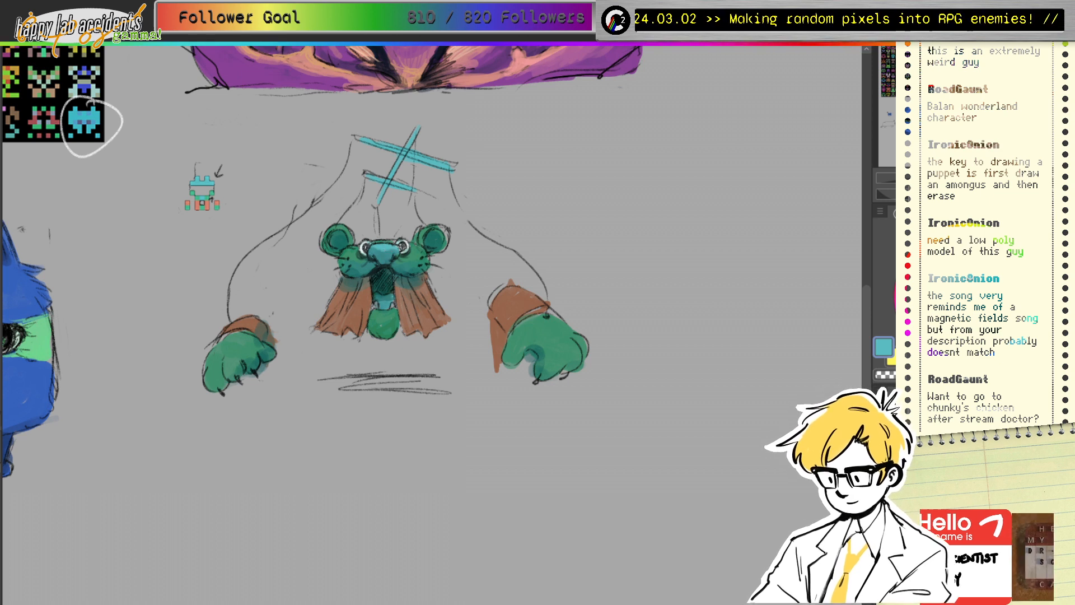
{"action": "mouse_move", "coordinate": [382, 247]}
{"action": "left_mouse_down", "text": "ctrl"}
{"action": "mouse_move", "coordinate": [360, 252]}
{"action": "mouse_move", "coordinate": [360, 240]}
{"action": "mouse_move", "coordinate": [381, 247]}
{"action": "left_mouse_up", "text": "ctrl"}
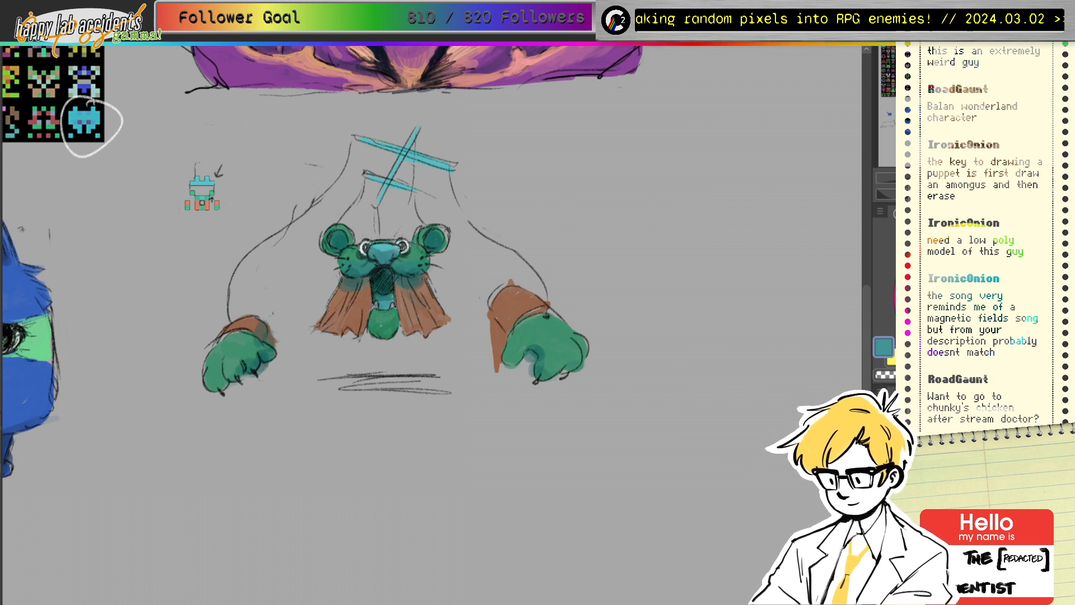
{"action": "left_click", "coordinate": [384, 247], "text": "ctrl"}
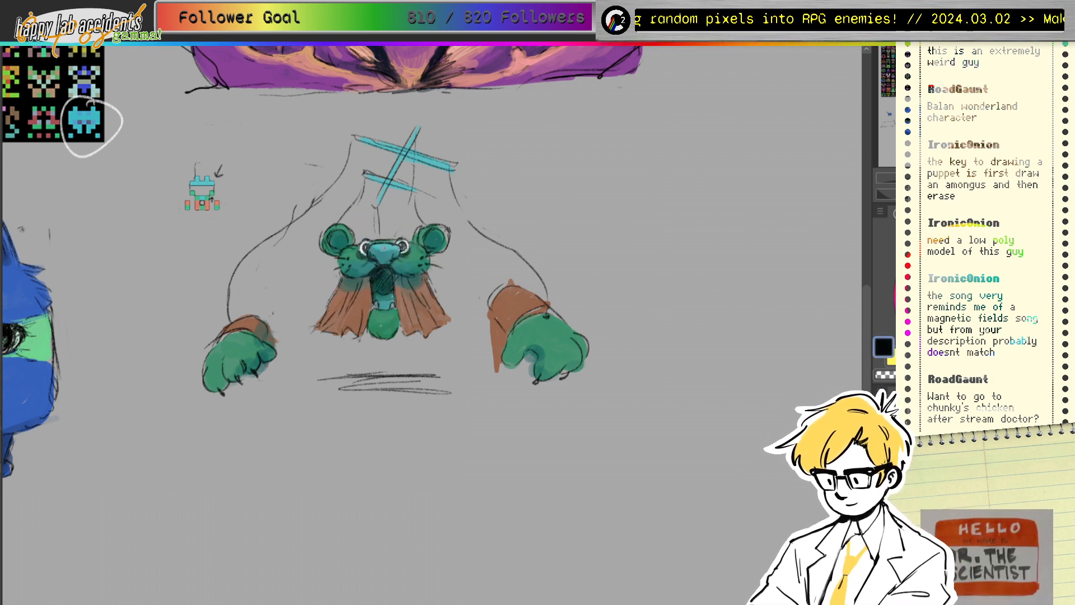
{"action": "left_click", "coordinate": [372, 252], "text": "ctrl"}
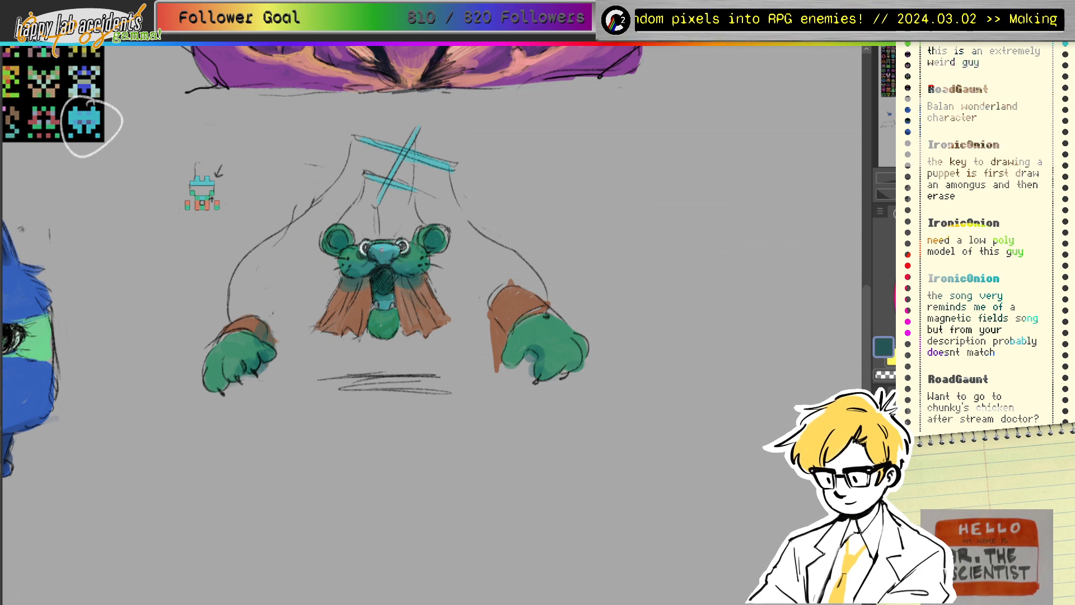
{"action": "left_click", "coordinate": [372, 253], "text": "ctrl"}
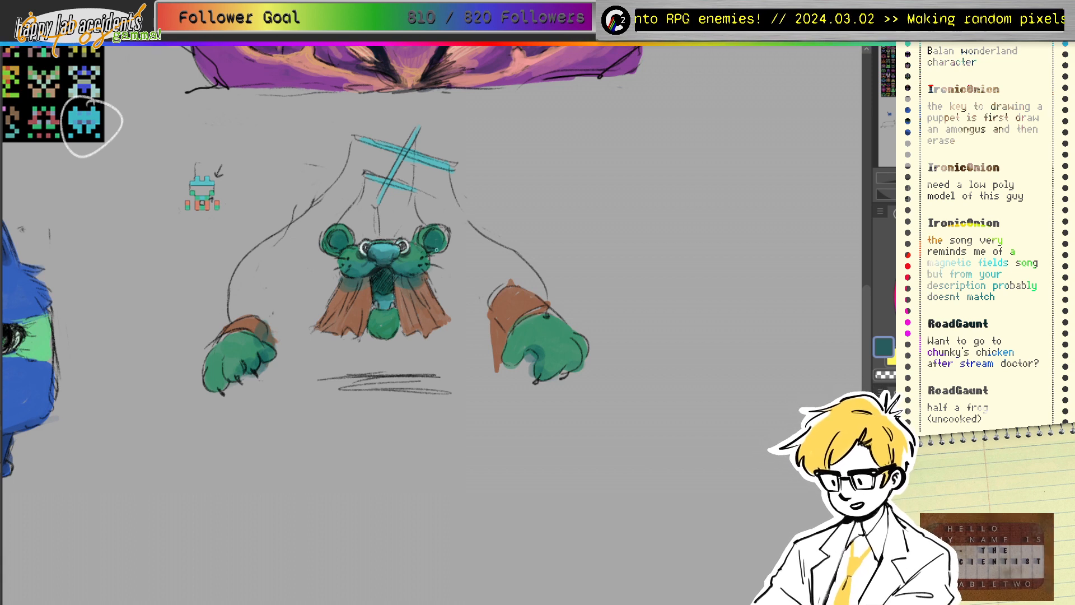
Step: Pick darker teals from the face and ear, and darken the top of the chest patch
{"action": "left_click", "coordinate": [356, 257], "text": "ctrl"}
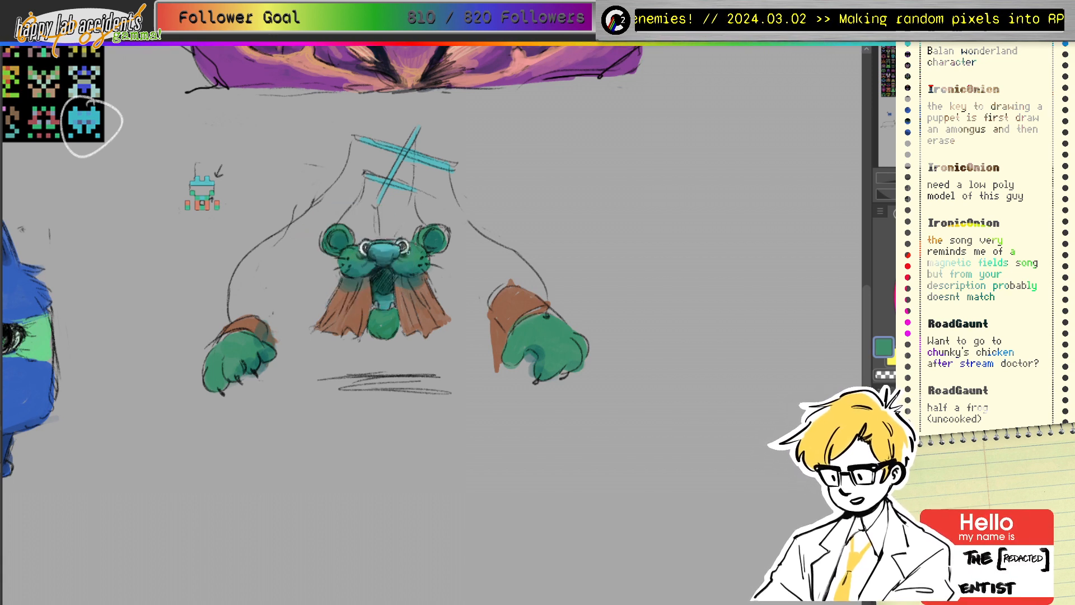
{"action": "left_click", "coordinate": [363, 257], "text": "ctrl"}
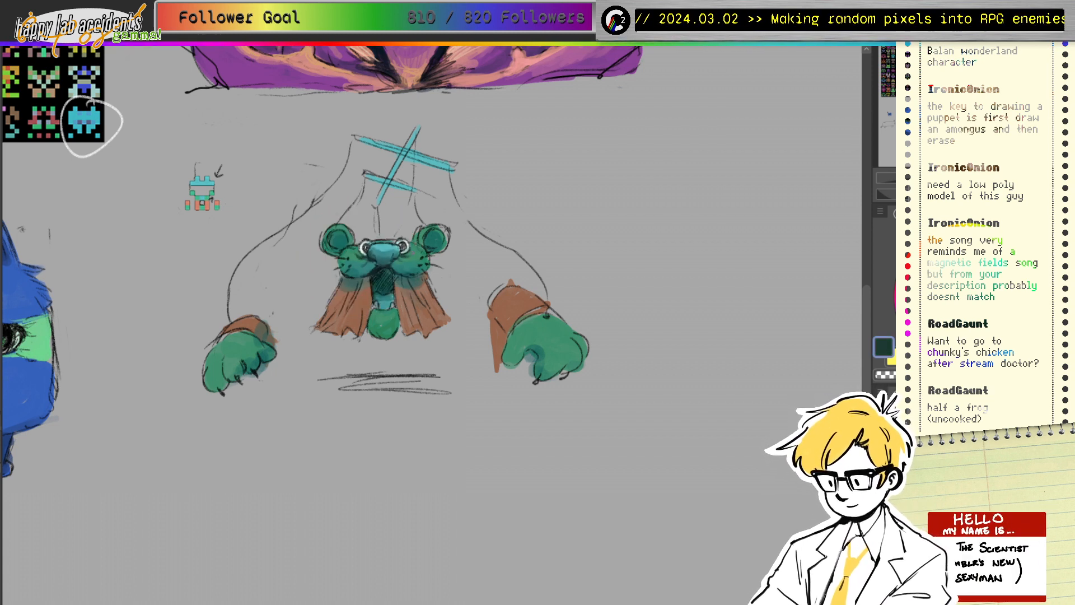
{"action": "left_click", "coordinate": [398, 249], "text": "ctrl"}
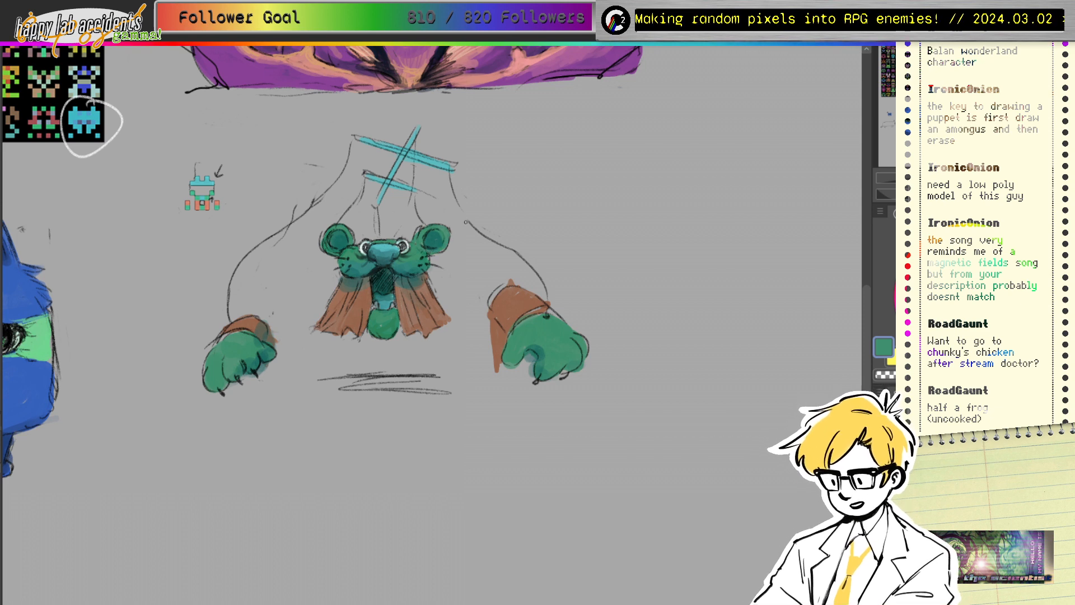
{"action": "left_click_drag", "start_coordinate": [465, 222], "coordinate": [399, 260]}
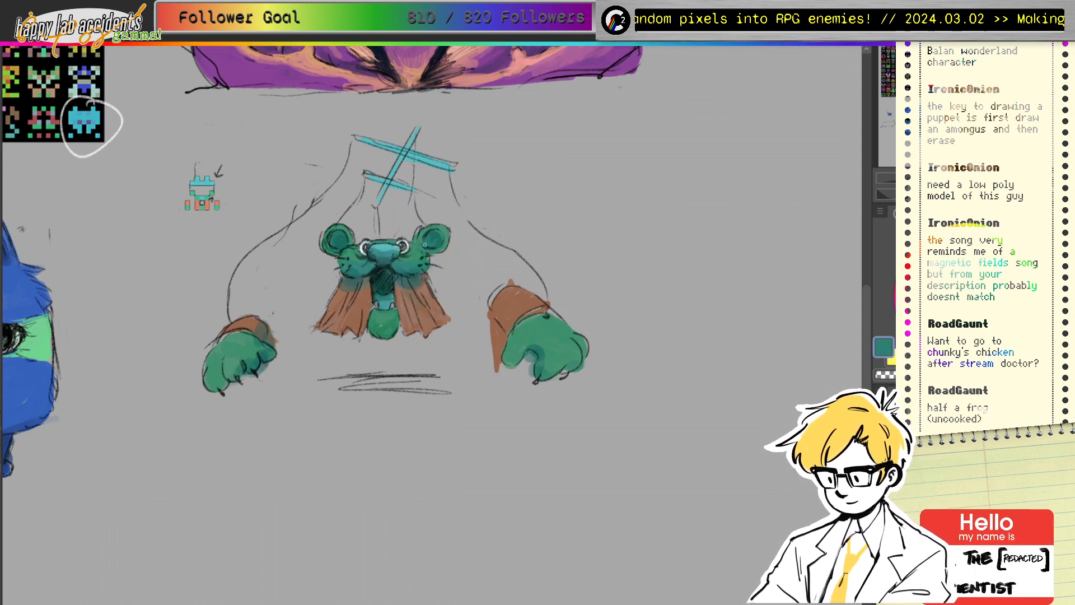
{"action": "left_click_drag", "start_coordinate": [465, 233], "coordinate": [425, 237]}
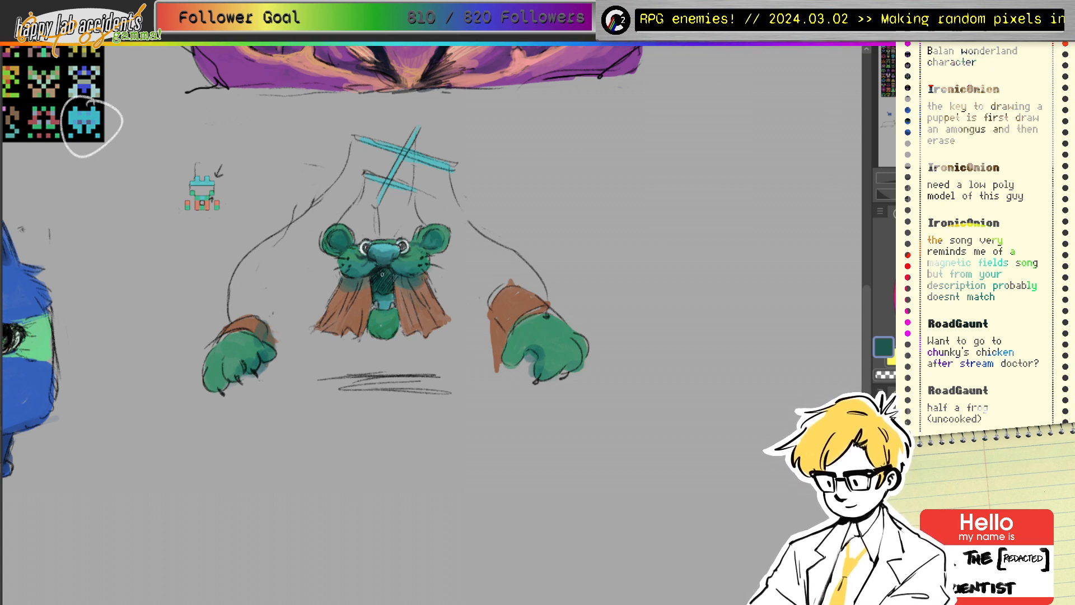
{"action": "mouse_move", "coordinate": [382, 273]}
{"action": "left_mouse_down"}
{"action": "mouse_move", "coordinate": [382, 292]}
{"action": "mouse_move", "coordinate": [392, 278]}
{"action": "left_mouse_up"}
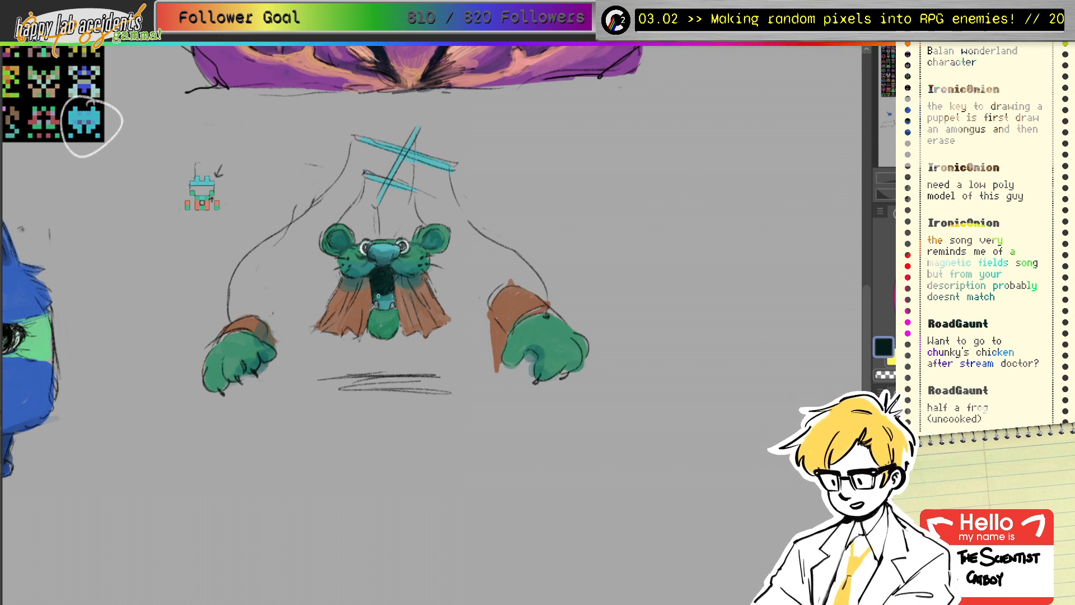
{"action": "left_click_drag", "start_coordinate": [379, 296], "coordinate": [384, 298]}
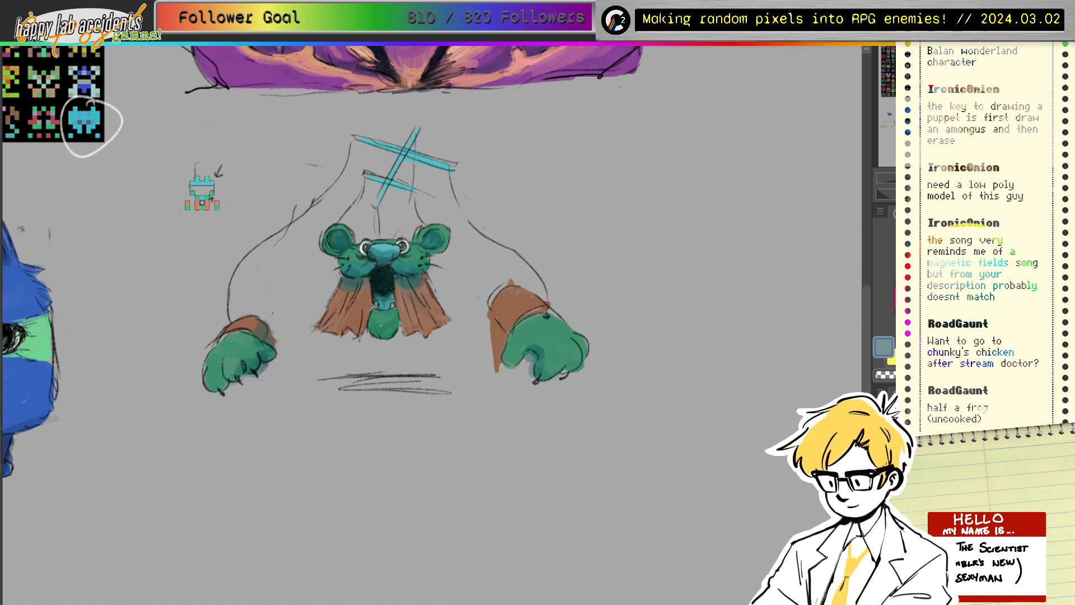
Step: Sketch the right sleeve's outer edge and folds, plus sleeve lines around the left paw
{"action": "mouse_move", "coordinate": [489, 310]}
{"action": "left_mouse_down"}
{"action": "mouse_move", "coordinate": [473, 343]}
{"action": "mouse_move", "coordinate": [494, 321]}
{"action": "mouse_move", "coordinate": [491, 301]}
{"action": "mouse_move", "coordinate": [486, 360]}
{"action": "mouse_move", "coordinate": [513, 374]}
{"action": "mouse_move", "coordinate": [495, 328]}
{"action": "mouse_move", "coordinate": [489, 358]}
{"action": "left_mouse_up"}
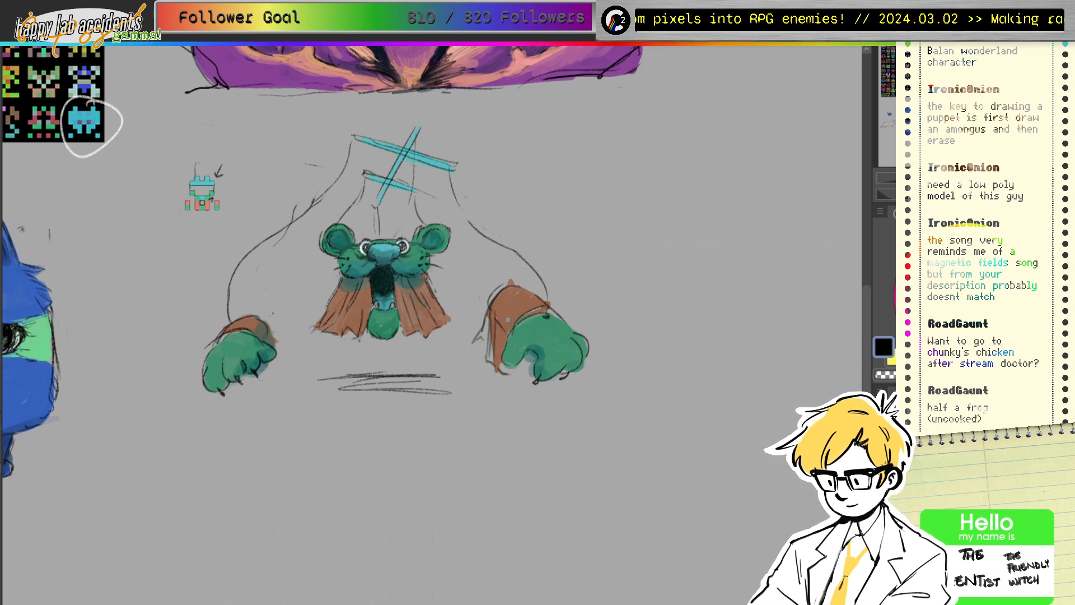
{"action": "left_click_drag", "start_coordinate": [508, 320], "coordinate": [505, 342]}
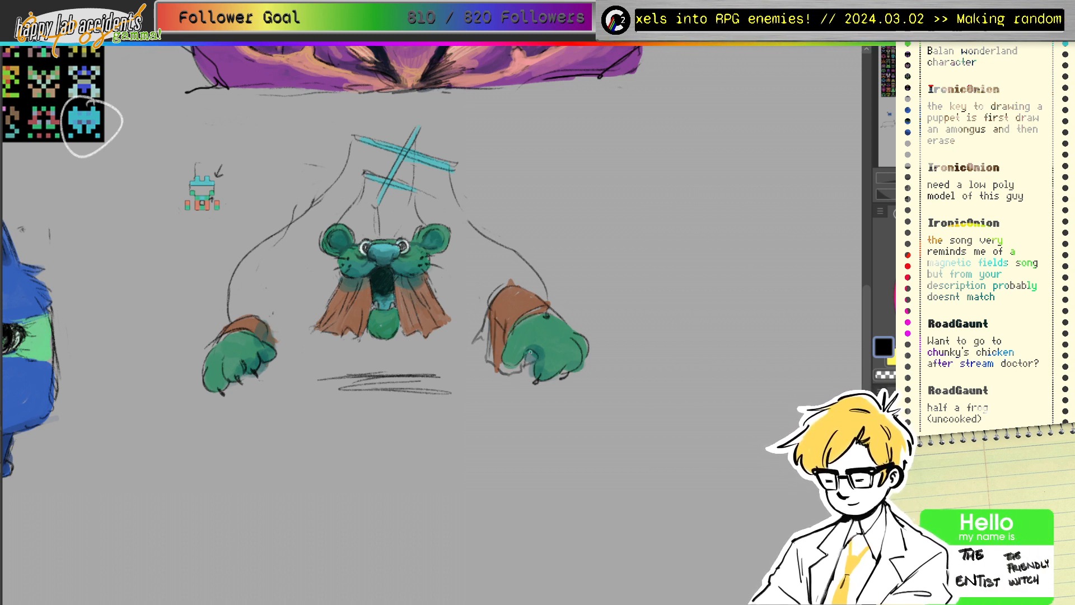
{"action": "mouse_move", "coordinate": [520, 303]}
{"action": "left_mouse_down"}
{"action": "mouse_move", "coordinate": [513, 320]}
{"action": "mouse_move", "coordinate": [515, 311]}
{"action": "left_mouse_up"}
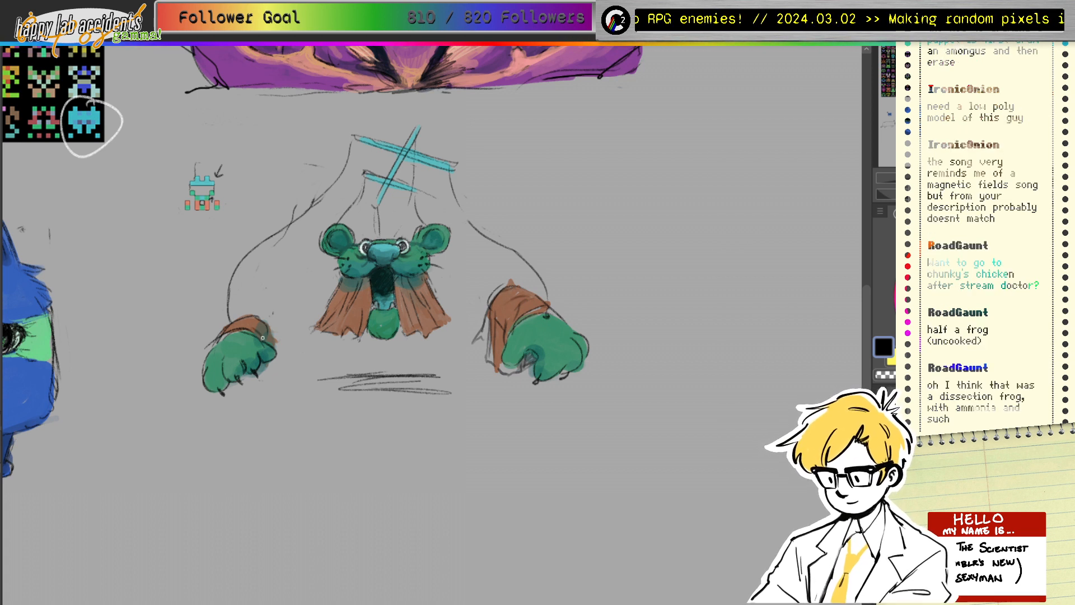
{"action": "mouse_move", "coordinate": [266, 327]}
{"action": "left_mouse_down"}
{"action": "mouse_move", "coordinate": [297, 368]}
{"action": "mouse_move", "coordinate": [271, 383]}
{"action": "mouse_move", "coordinate": [288, 365]}
{"action": "mouse_move", "coordinate": [280, 351]}
{"action": "mouse_move", "coordinate": [307, 368]}
{"action": "left_mouse_up"}
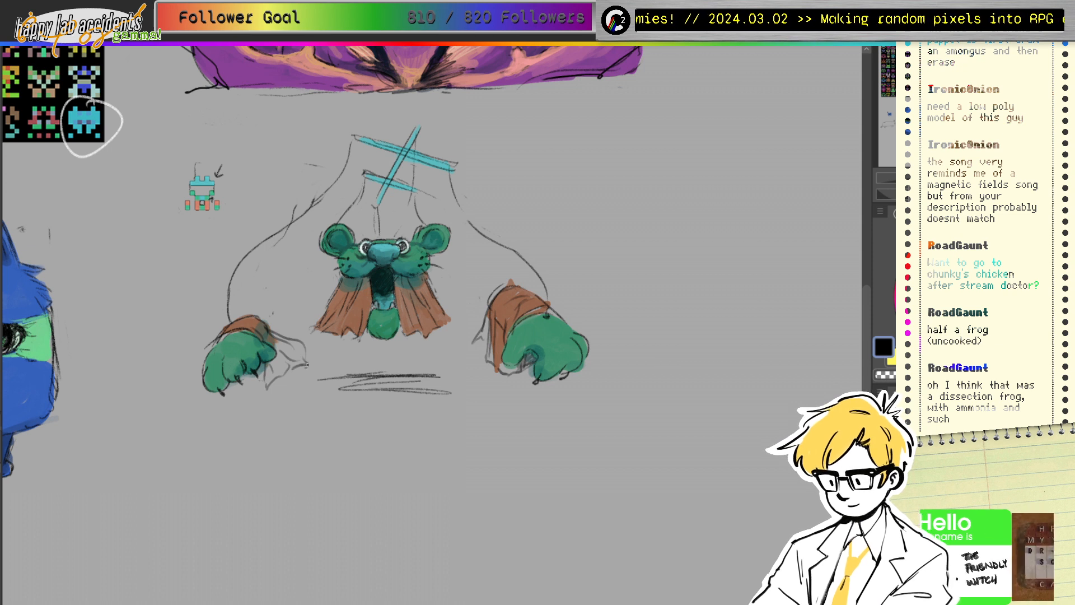
{"action": "mouse_move", "coordinate": [235, 384]}
{"action": "left_mouse_down"}
{"action": "mouse_move", "coordinate": [240, 407]}
{"action": "mouse_move", "coordinate": [260, 386]}
{"action": "mouse_move", "coordinate": [274, 350]}
{"action": "mouse_move", "coordinate": [248, 394]}
{"action": "left_mouse_up"}
Step: Paint grey-brown shading over the left sleeve's cloth flap and darken it
{"action": "left_click", "coordinate": [351, 302], "text": "alt"}
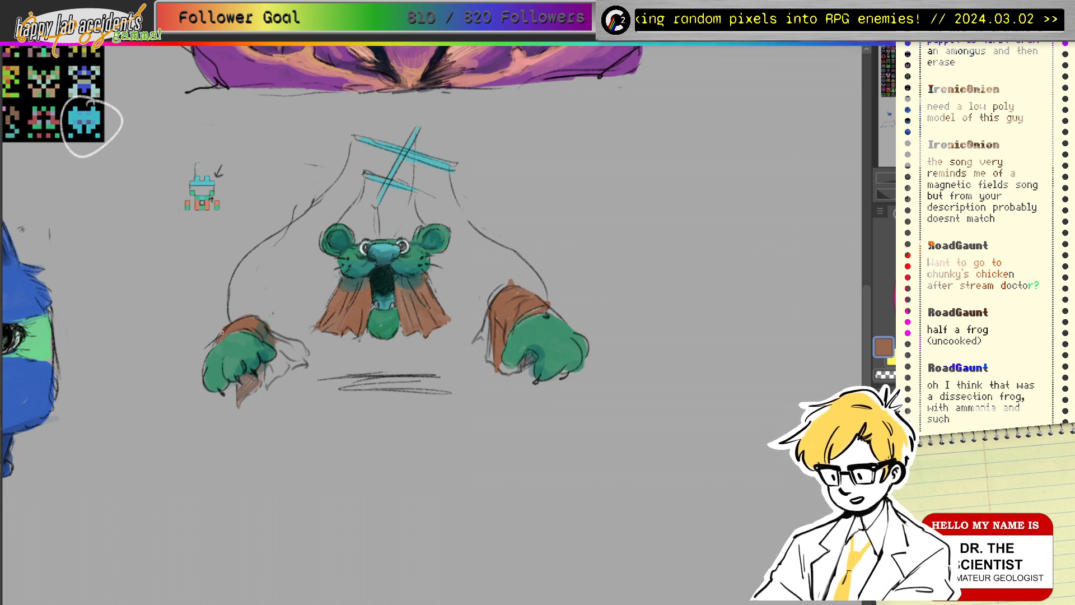
{"action": "left_click", "coordinate": [265, 330], "text": "alt"}
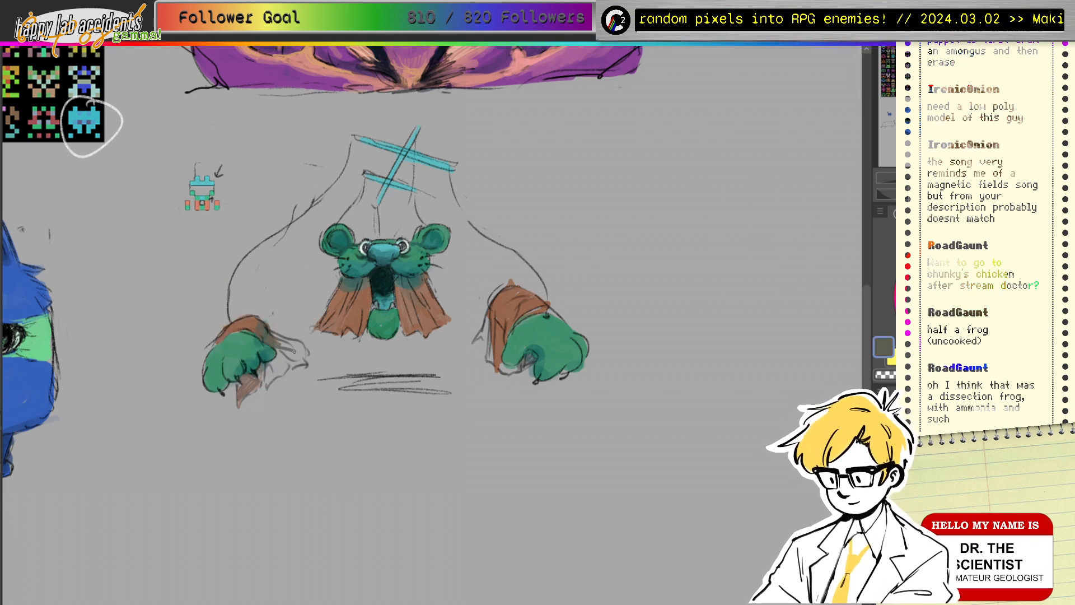
{"action": "mouse_move", "coordinate": [277, 341]}
{"action": "left_mouse_down"}
{"action": "mouse_move", "coordinate": [305, 348]}
{"action": "mouse_move", "coordinate": [281, 347]}
{"action": "mouse_move", "coordinate": [296, 350]}
{"action": "mouse_move", "coordinate": [290, 366]}
{"action": "mouse_move", "coordinate": [314, 359]}
{"action": "mouse_move", "coordinate": [281, 347]}
{"action": "mouse_move", "coordinate": [274, 373]}
{"action": "mouse_move", "coordinate": [428, 302]}
{"action": "mouse_move", "coordinate": [383, 276]}
{"action": "mouse_move", "coordinate": [267, 384]}
{"action": "mouse_move", "coordinate": [288, 358]}
{"action": "mouse_move", "coordinate": [267, 332]}
{"action": "mouse_move", "coordinate": [297, 331]}
{"action": "mouse_move", "coordinate": [280, 347]}
{"action": "mouse_move", "coordinate": [309, 357]}
{"action": "left_mouse_up"}
{"action": "left_click", "coordinate": [382, 283], "text": "alt"}
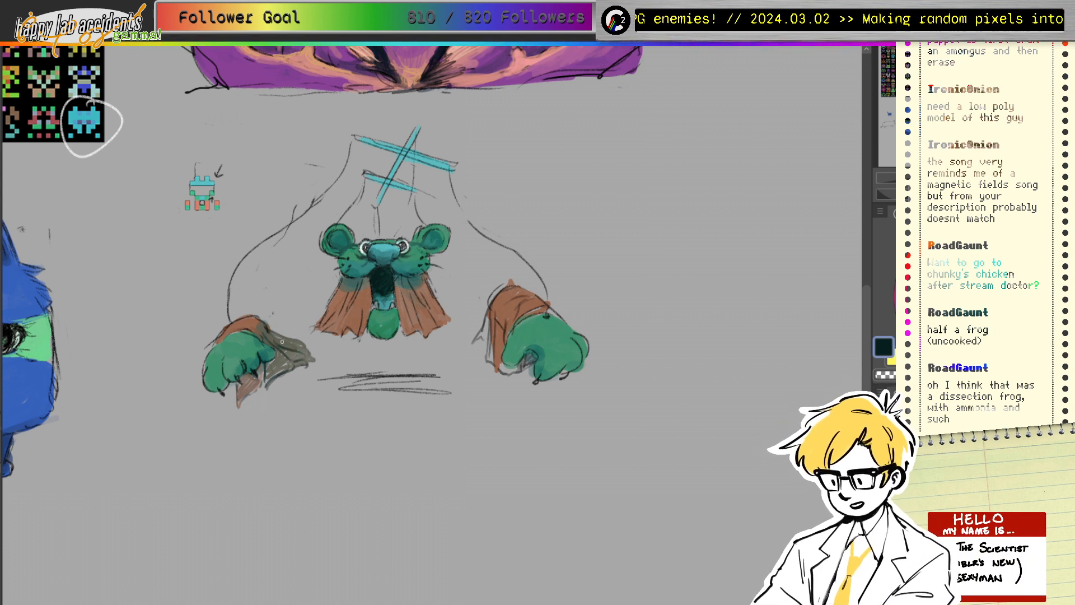
{"action": "left_click_drag", "start_coordinate": [282, 341], "coordinate": [305, 351]}
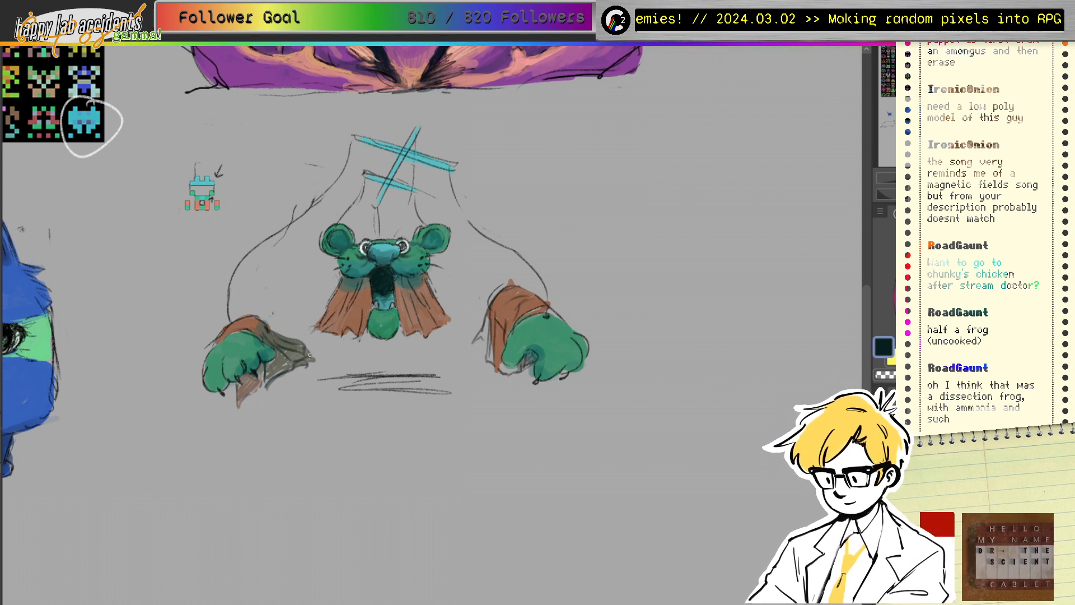
Step: Sample grey, orange-brown and duller browns from the left sleeve, then the mouth's dark teal
{"action": "left_click", "coordinate": [290, 348], "text": "alt"}
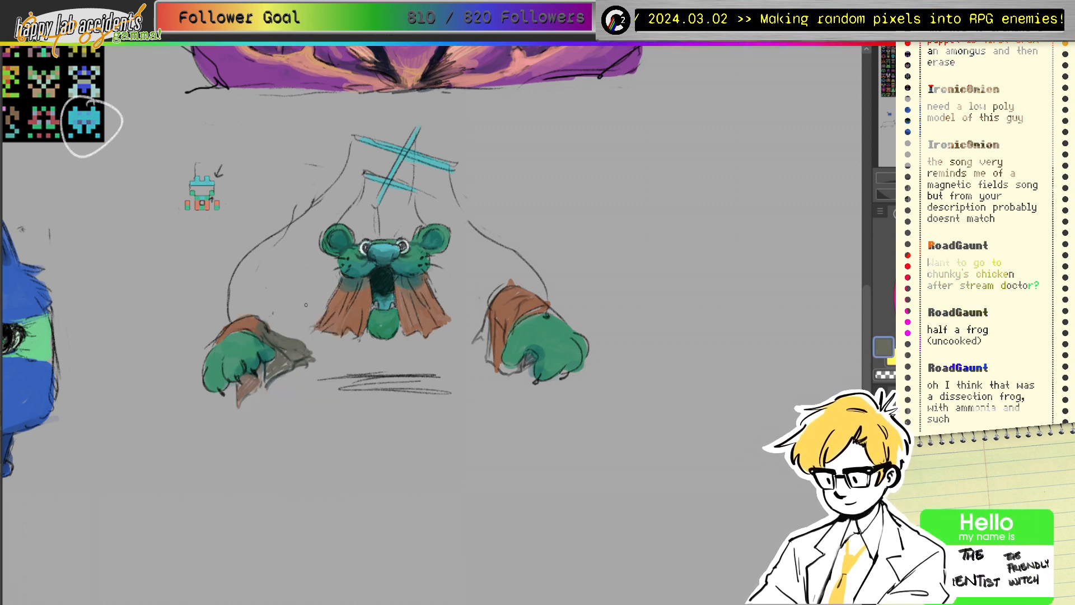
{"action": "left_click", "coordinate": [274, 327], "text": "alt"}
{"action": "left_click_drag", "start_coordinate": [270, 333], "coordinate": [256, 327]}
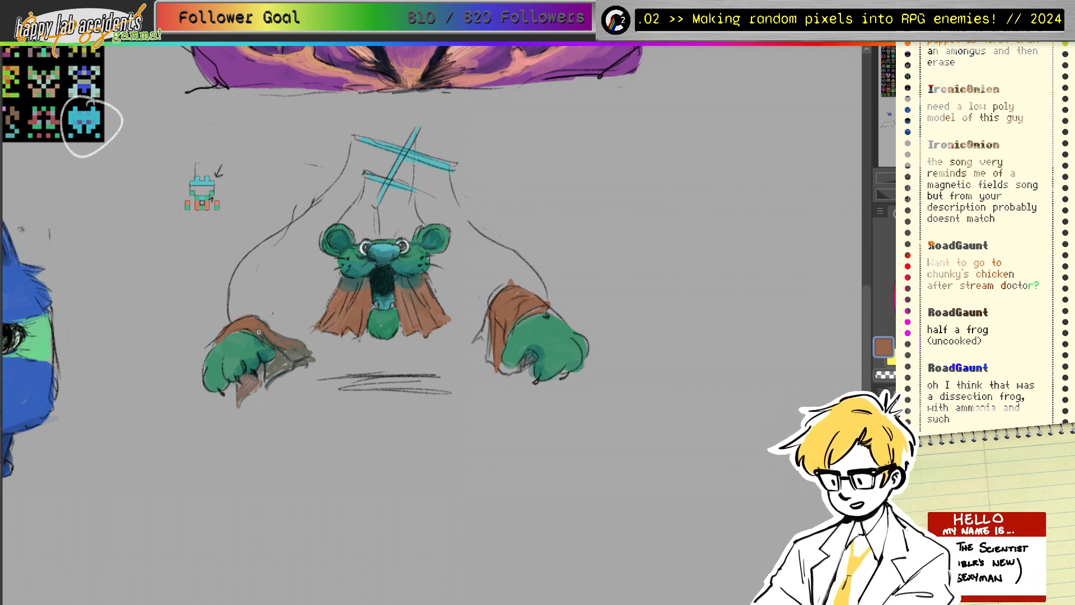
{"action": "left_click", "coordinate": [293, 352], "text": "alt"}
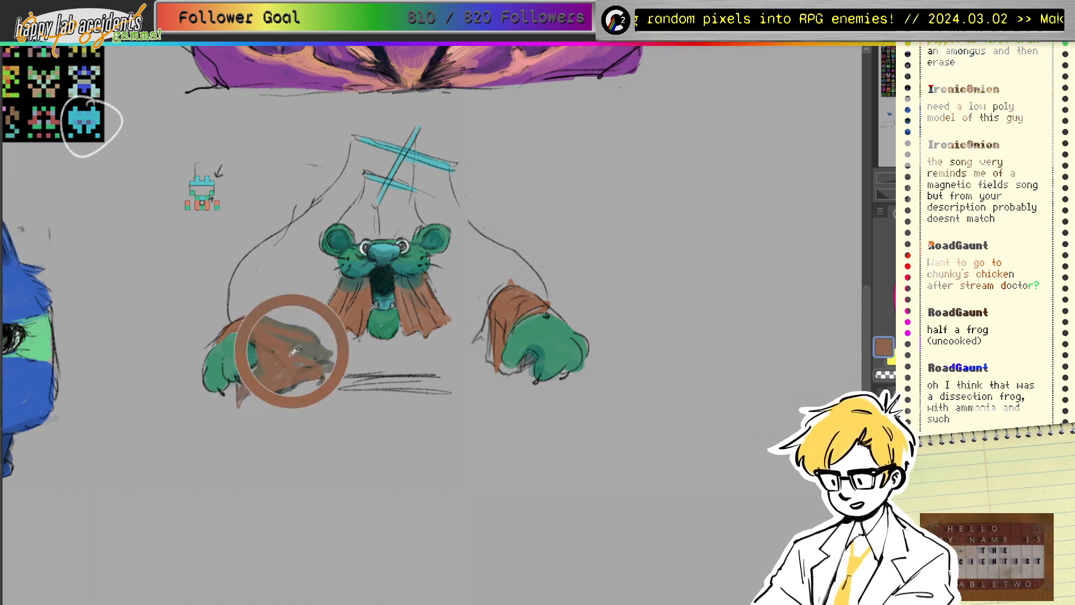
{"action": "left_click", "coordinate": [273, 368], "text": "alt"}
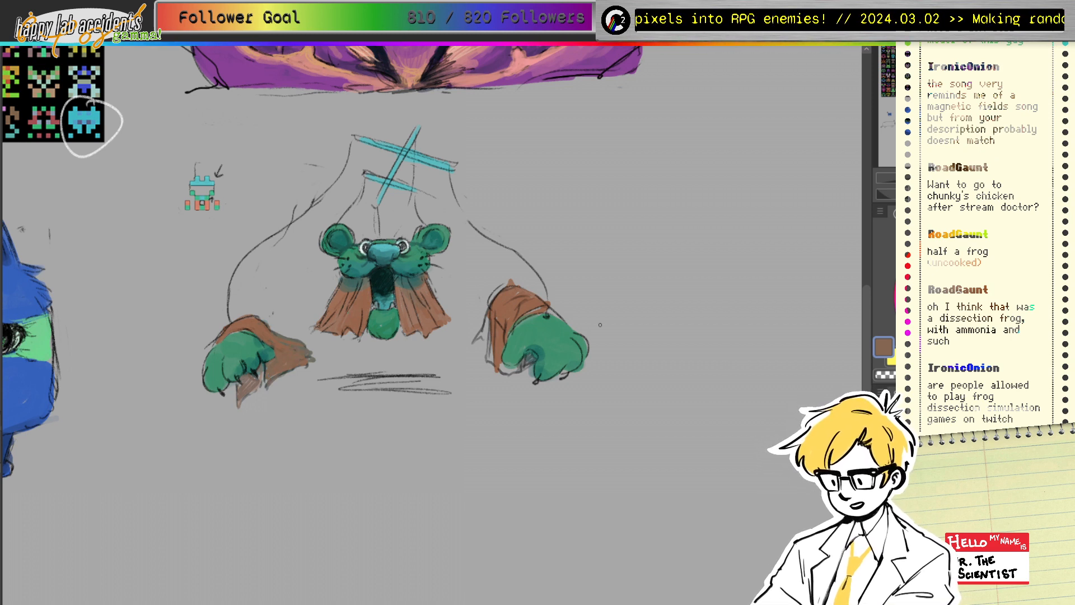
{"action": "left_click_drag", "start_coordinate": [526, 319], "coordinate": [390, 273]}
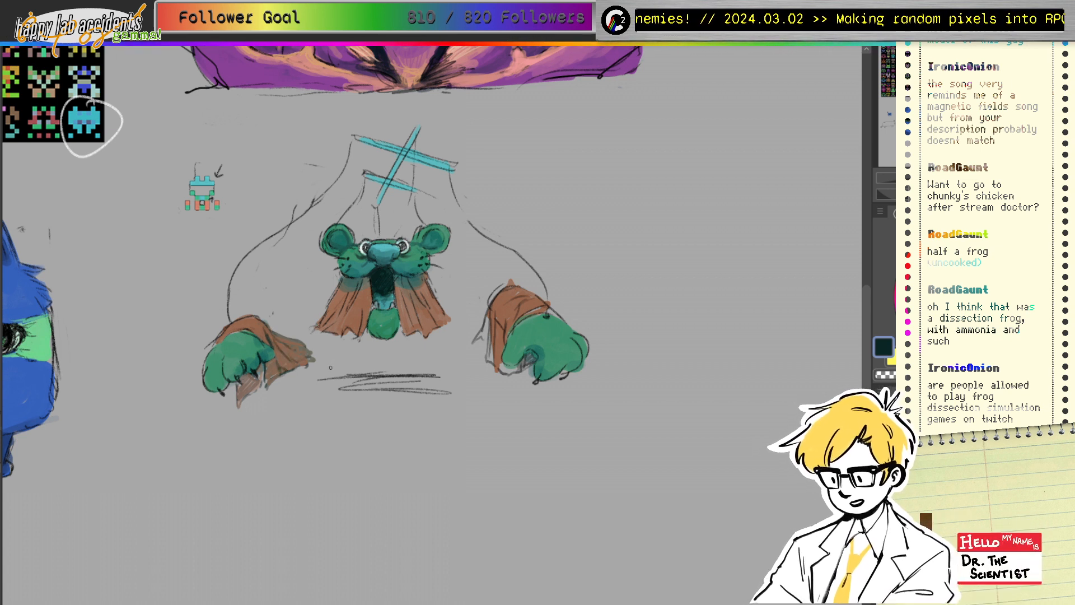
Step: Edge the left paw in dark tone and paint dark brown along the cloth below it
{"action": "left_click_drag", "start_coordinate": [283, 372], "coordinate": [307, 362]}
{"action": "left_click", "coordinate": [287, 364], "text": "alt"}
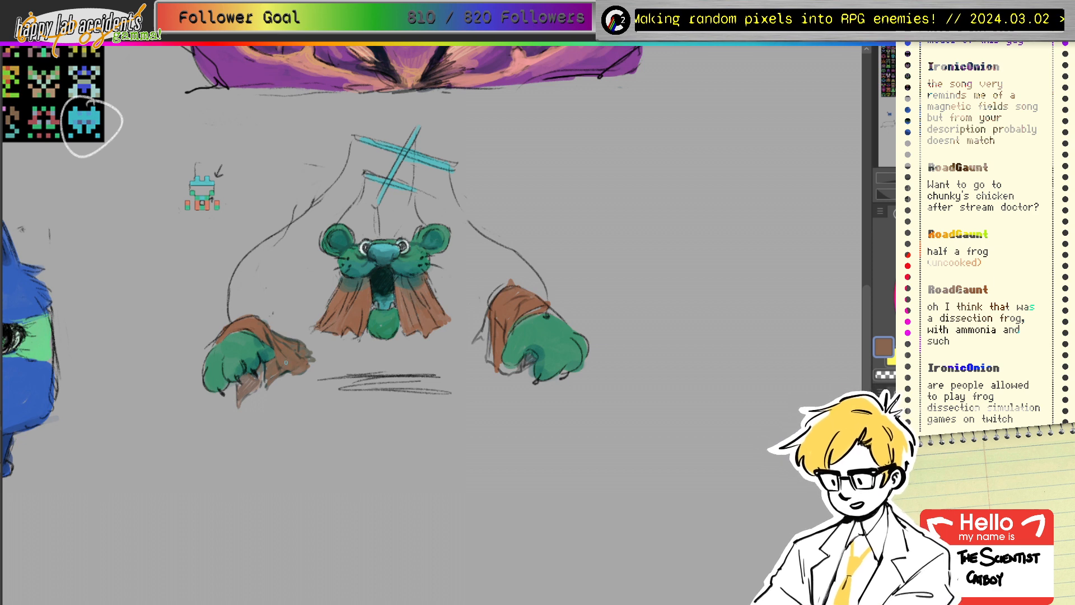
{"action": "left_click", "coordinate": [291, 328], "text": "alt"}
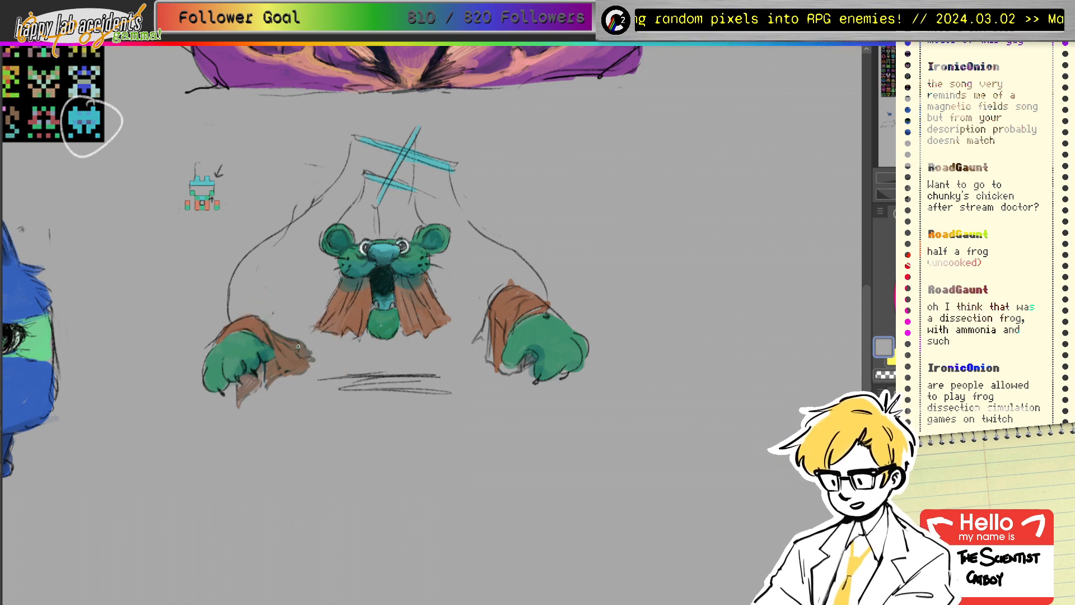
{"action": "left_click", "coordinate": [295, 361], "text": "alt"}
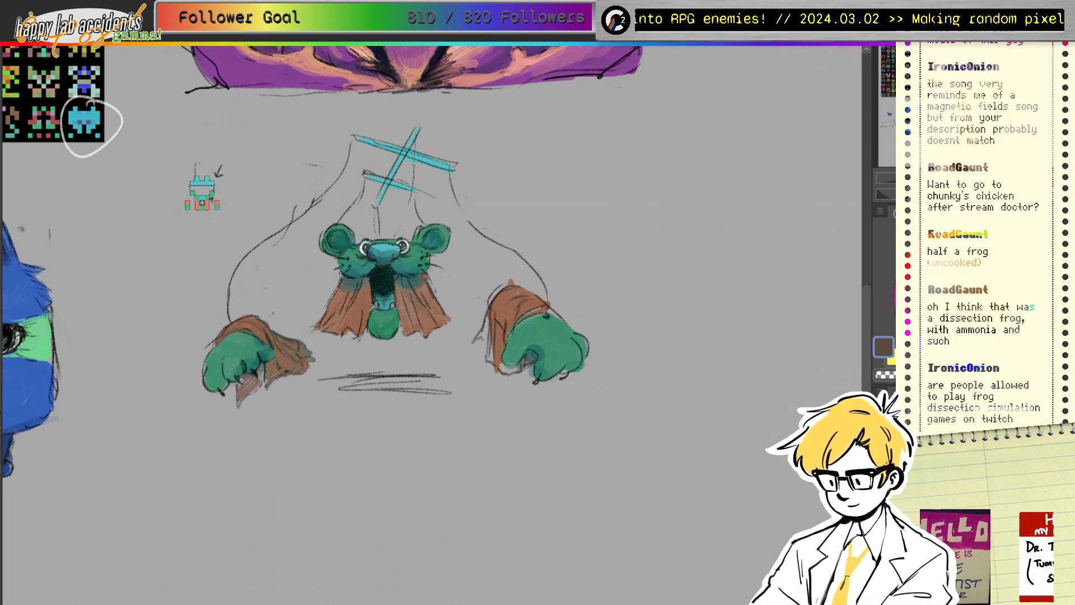
{"action": "mouse_move", "coordinate": [235, 383]}
{"action": "left_mouse_down"}
{"action": "mouse_move", "coordinate": [236, 409]}
{"action": "mouse_move", "coordinate": [260, 370]}
{"action": "mouse_move", "coordinate": [263, 381]}
{"action": "left_mouse_up"}
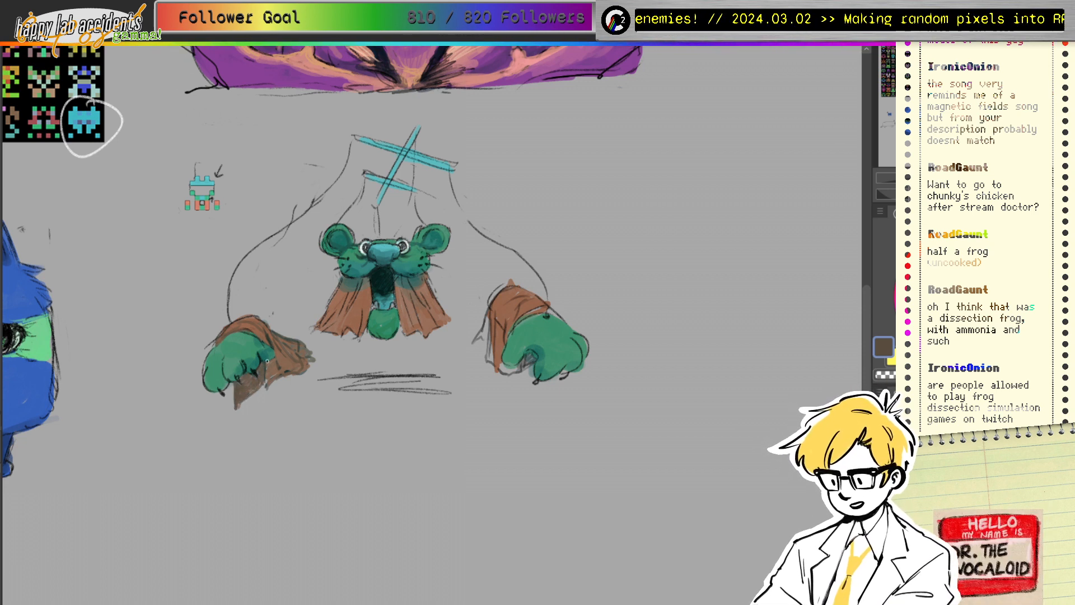
Step: Fill the right paw's cloth gap in brown and outline its edge, undoing a stray dab
{"action": "left_click", "coordinate": [494, 313], "text": "alt"}
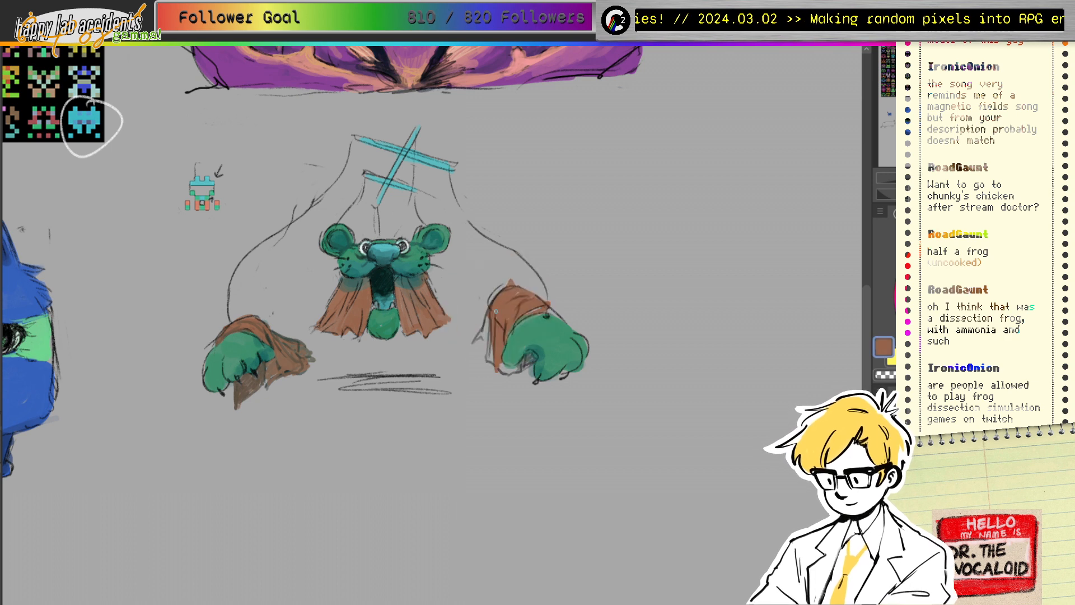
{"action": "left_click_drag", "start_coordinate": [488, 320], "coordinate": [493, 362]}
{"action": "left_click", "coordinate": [492, 305], "text": "alt"}
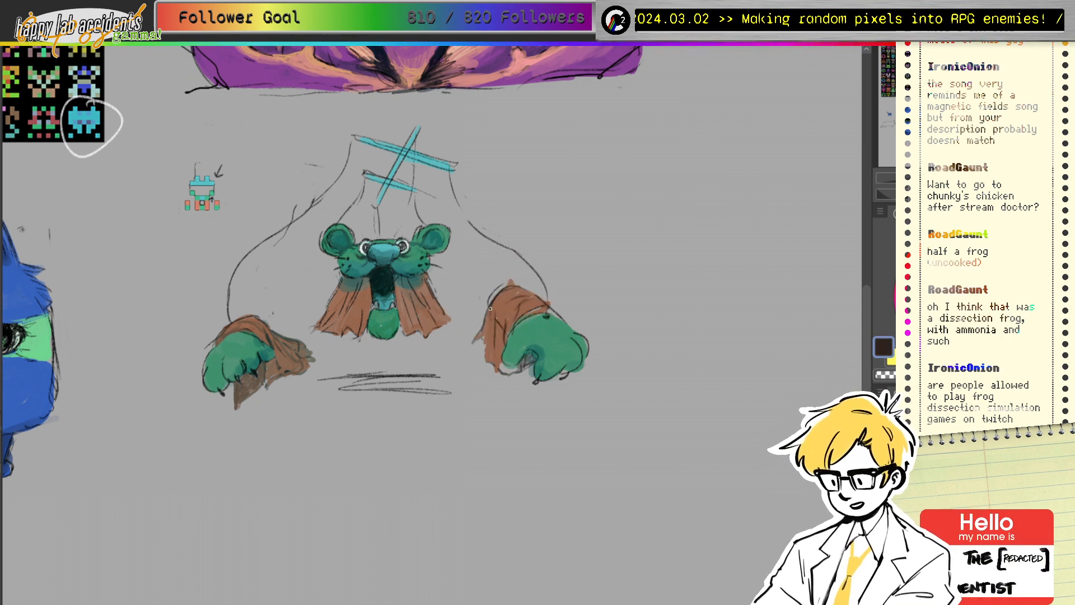
{"action": "mouse_move", "coordinate": [493, 306]}
{"action": "left_mouse_down"}
{"action": "mouse_move", "coordinate": [489, 346]}
{"action": "mouse_move", "coordinate": [474, 342]}
{"action": "mouse_move", "coordinate": [486, 344]}
{"action": "left_mouse_up"}
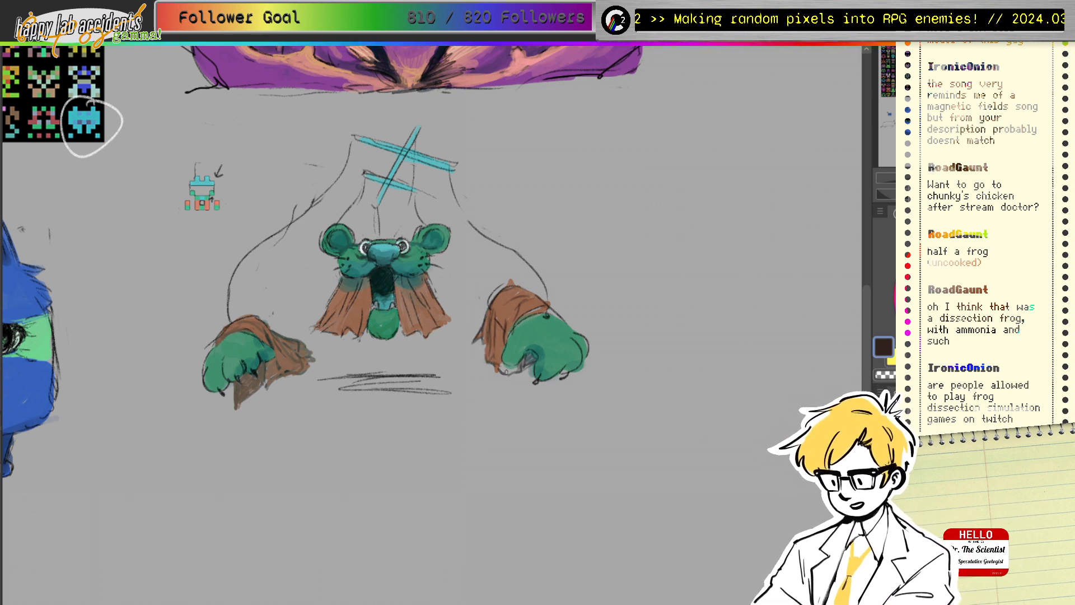
{"action": "left_click", "coordinate": [505, 370], "text": "ctrl"}
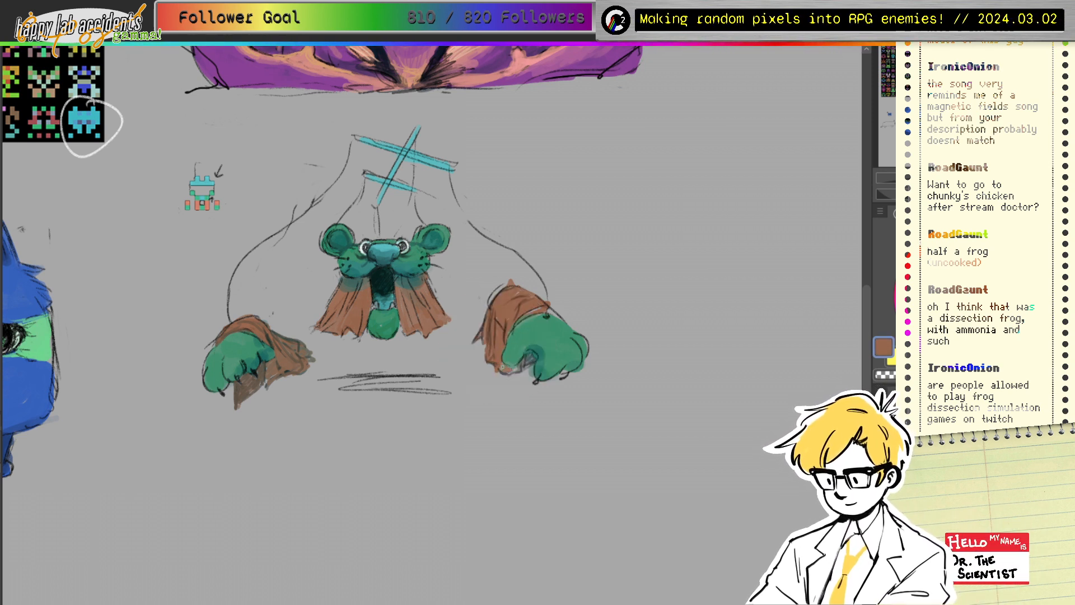
{"action": "left_click", "coordinate": [504, 348], "text": "ctrl"}
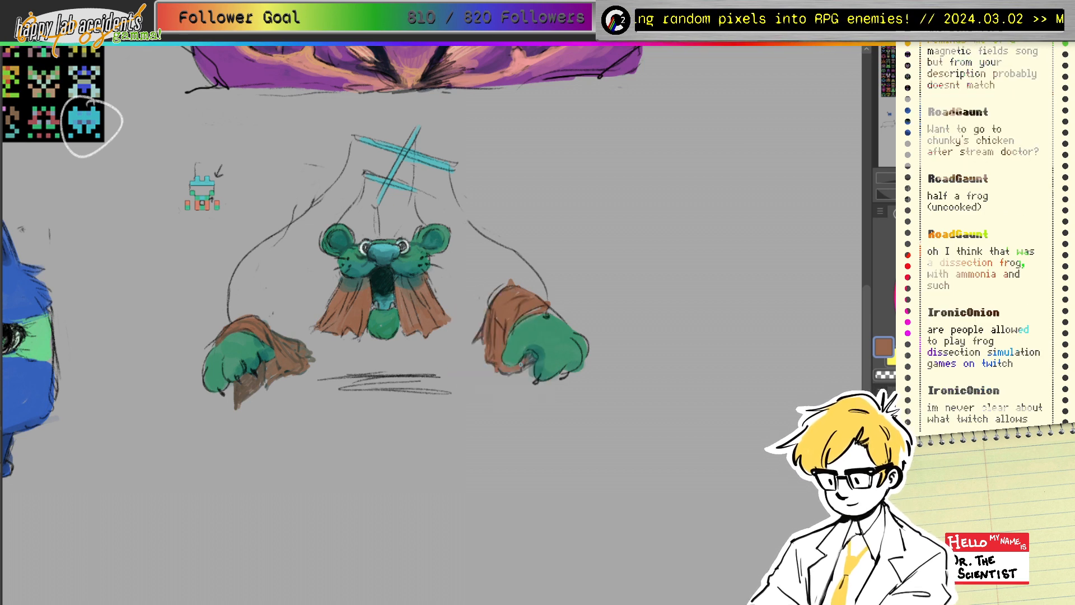
{"action": "key", "text": "ctrl+z"}
Step: Darken the gaps between the fingers of both paws with dark teal
{"action": "left_click_drag", "start_coordinate": [282, 380], "coordinate": [375, 292]}
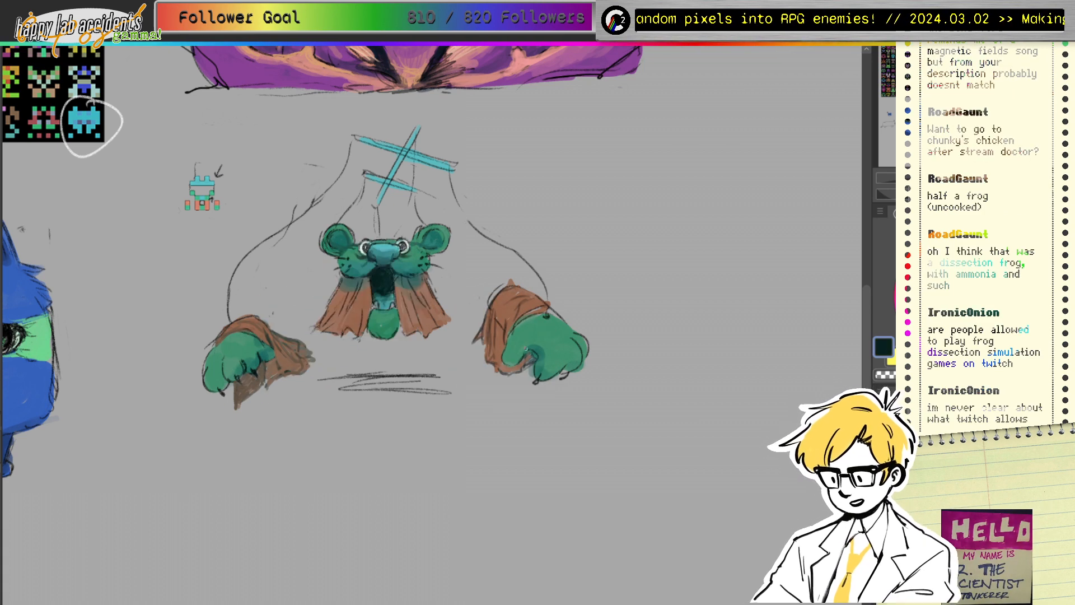
{"action": "mouse_move", "coordinate": [526, 351]}
{"action": "left_mouse_down"}
{"action": "mouse_move", "coordinate": [535, 363]}
{"action": "mouse_move", "coordinate": [525, 369]}
{"action": "left_mouse_up"}
{"action": "mouse_move", "coordinate": [257, 365]}
{"action": "left_mouse_down"}
{"action": "mouse_move", "coordinate": [241, 396]}
{"action": "mouse_move", "coordinate": [247, 373]}
{"action": "mouse_move", "coordinate": [235, 379]}
{"action": "mouse_move", "coordinate": [238, 402]}
{"action": "mouse_move", "coordinate": [265, 384]}
{"action": "left_mouse_up"}
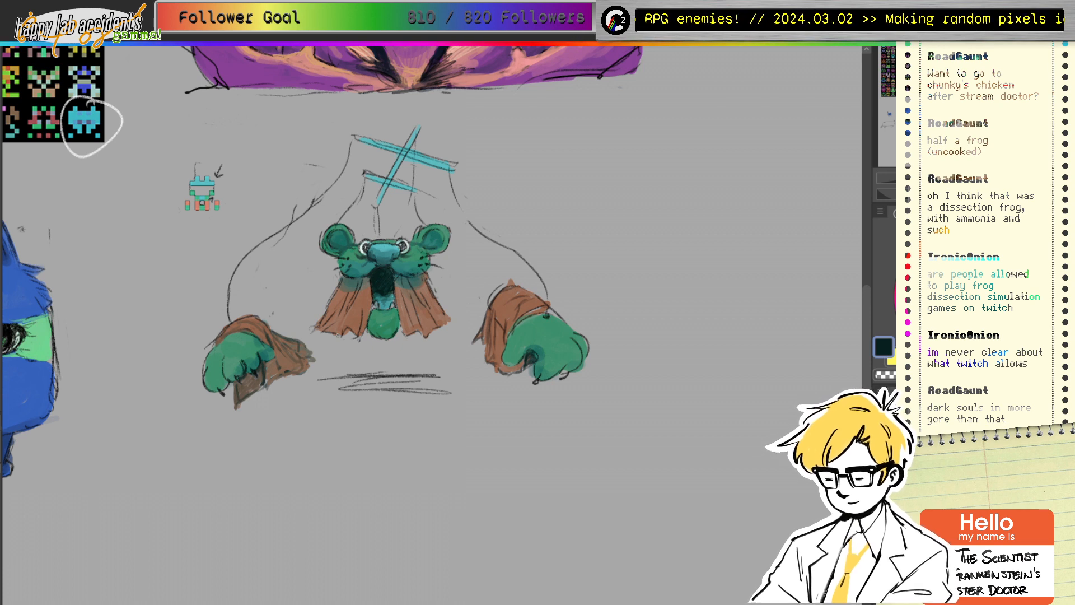
{"action": "left_click", "coordinate": [341, 294], "text": "ctrl"}
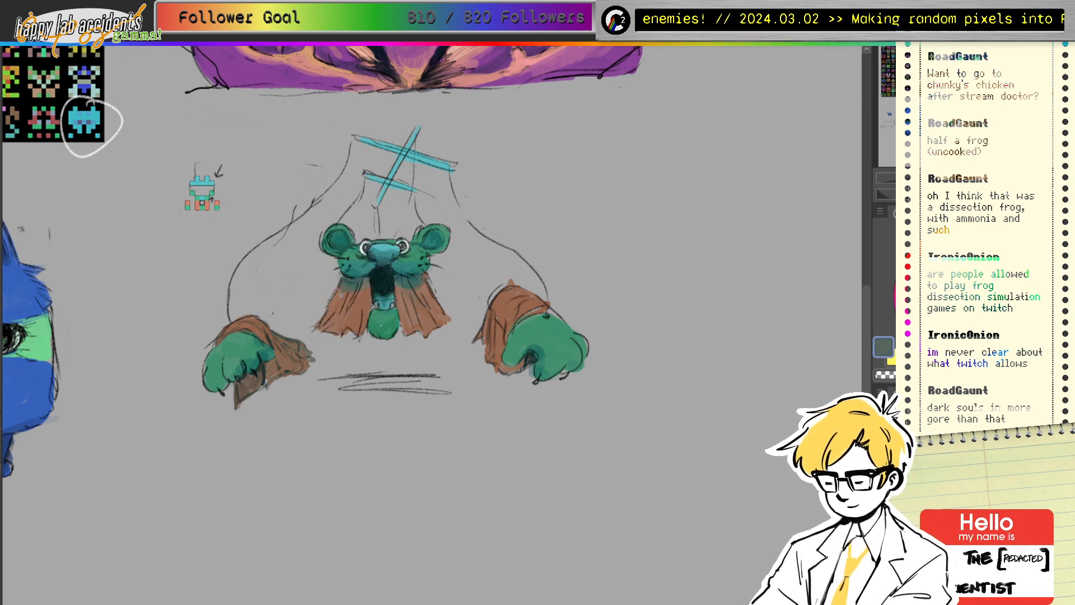
Step: Add saturated cyan-teal accents on the chin, the cloak's left edge and the right paw
{"action": "left_click", "coordinate": [383, 301], "text": "alt"}
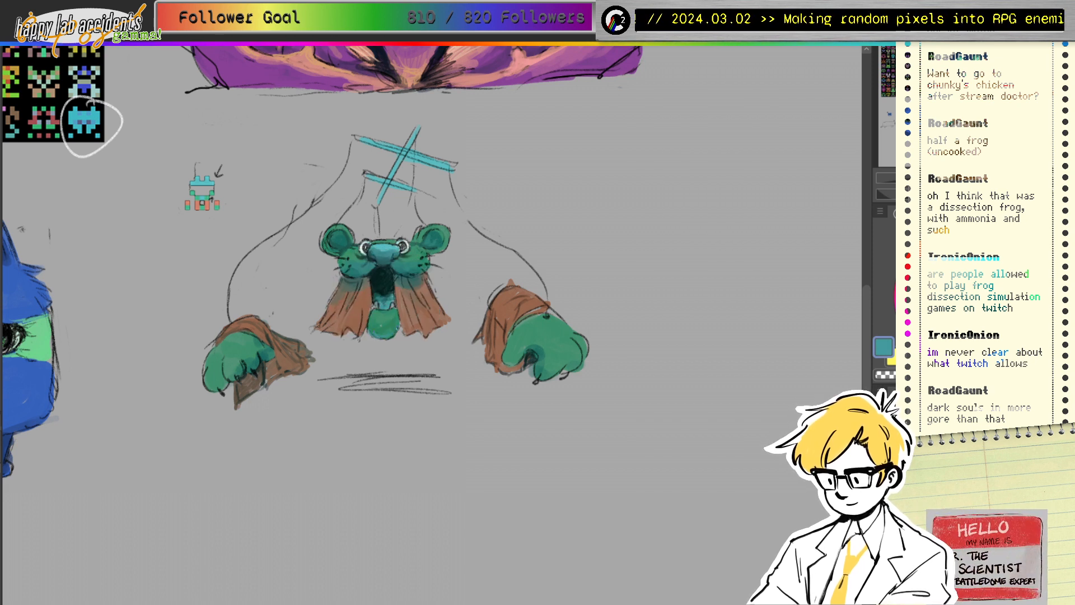
{"action": "left_click_drag", "start_coordinate": [1003, 286], "coordinate": [1021, 275]}
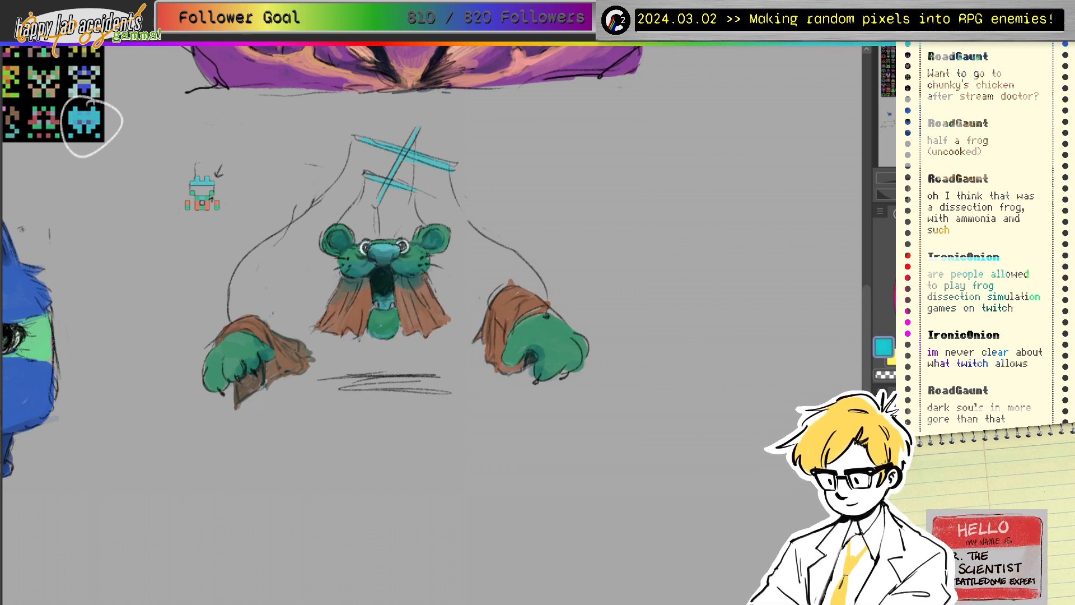
{"action": "left_click_drag", "start_coordinate": [404, 332], "coordinate": [416, 329]}
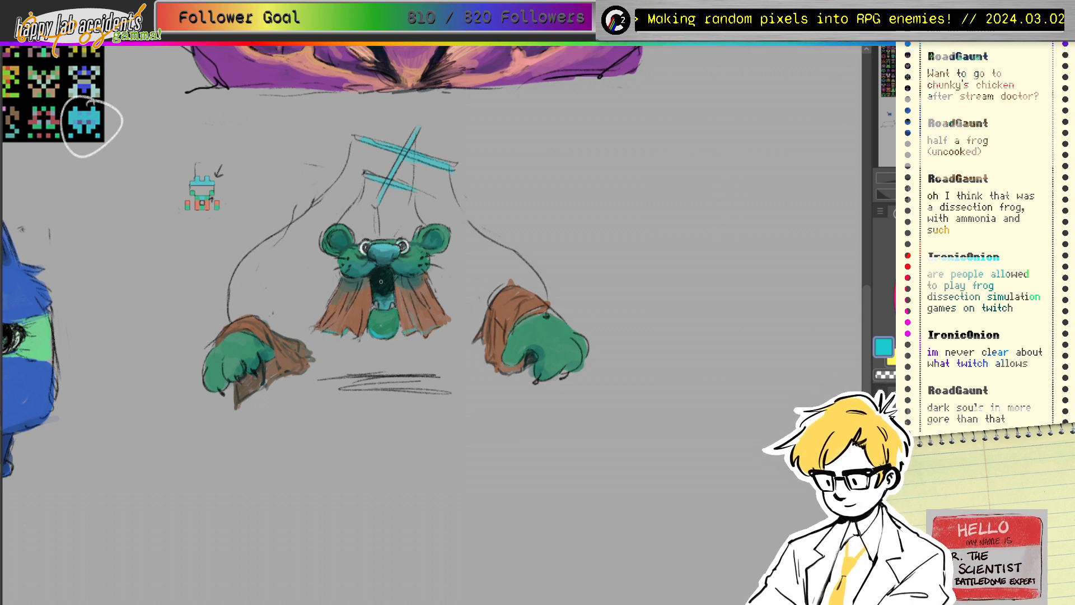
{"action": "mouse_move", "coordinate": [328, 334]}
{"action": "left_mouse_down"}
{"action": "mouse_move", "coordinate": [314, 331]}
{"action": "mouse_move", "coordinate": [247, 370]}
{"action": "left_mouse_up"}
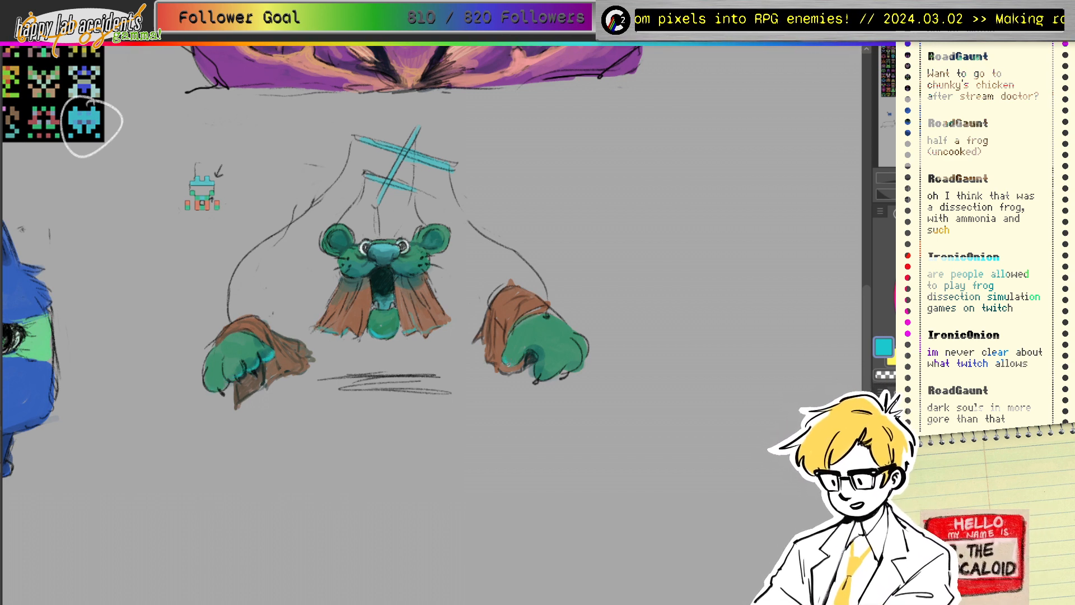
{"action": "mouse_move", "coordinate": [527, 359]}
{"action": "left_mouse_down"}
{"action": "mouse_move", "coordinate": [536, 353]}
{"action": "mouse_move", "coordinate": [540, 376]}
{"action": "left_mouse_up"}
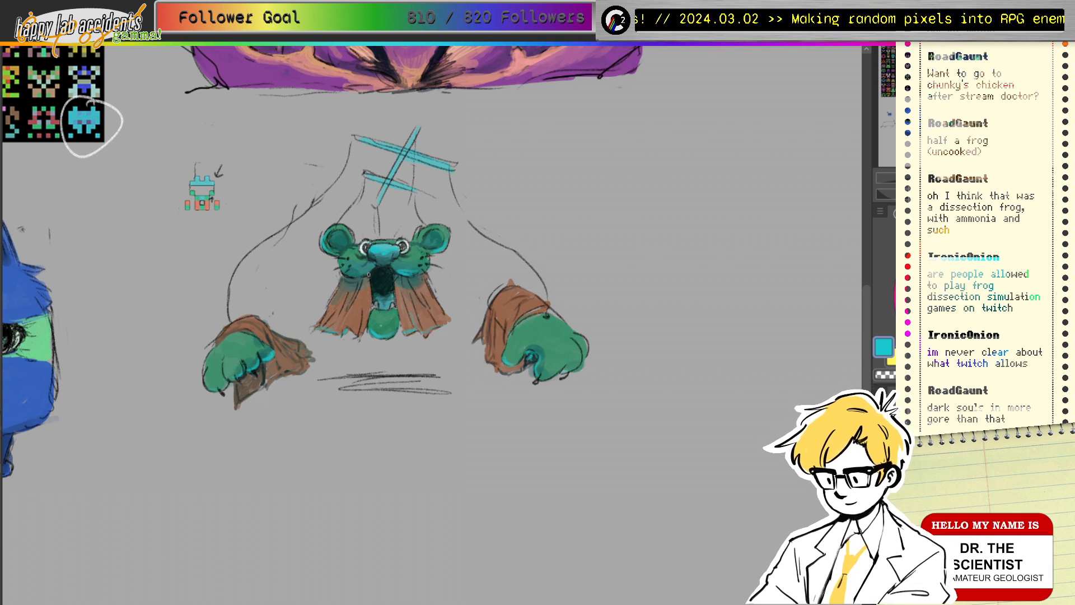
Step: Paint black along the top of the mouth interior, then undo the last stroke
{"action": "left_click", "coordinate": [406, 267], "text": "alt"}
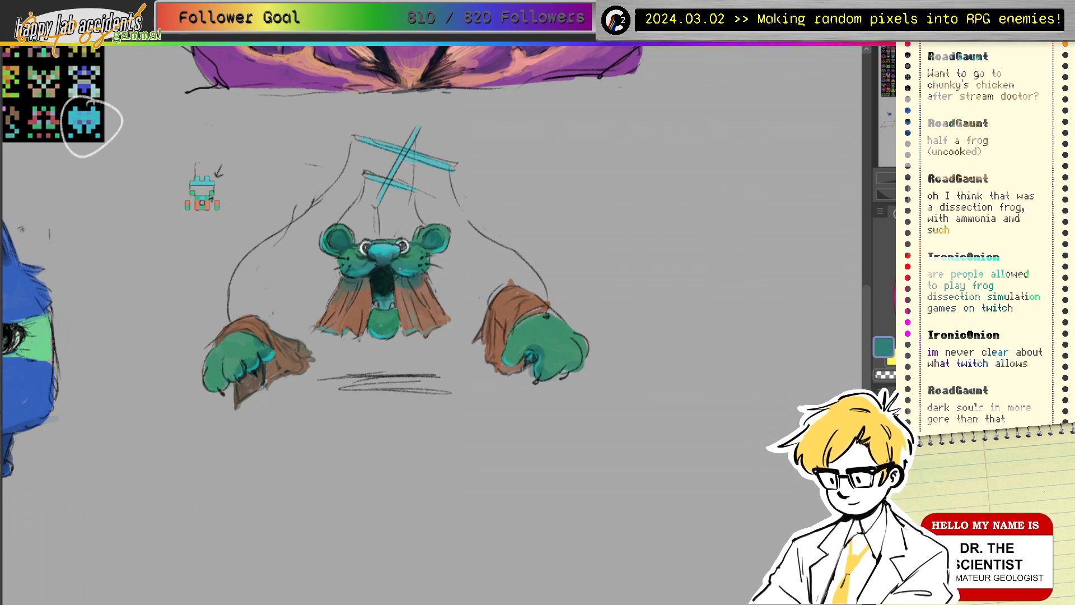
{"action": "key", "text": "x"}
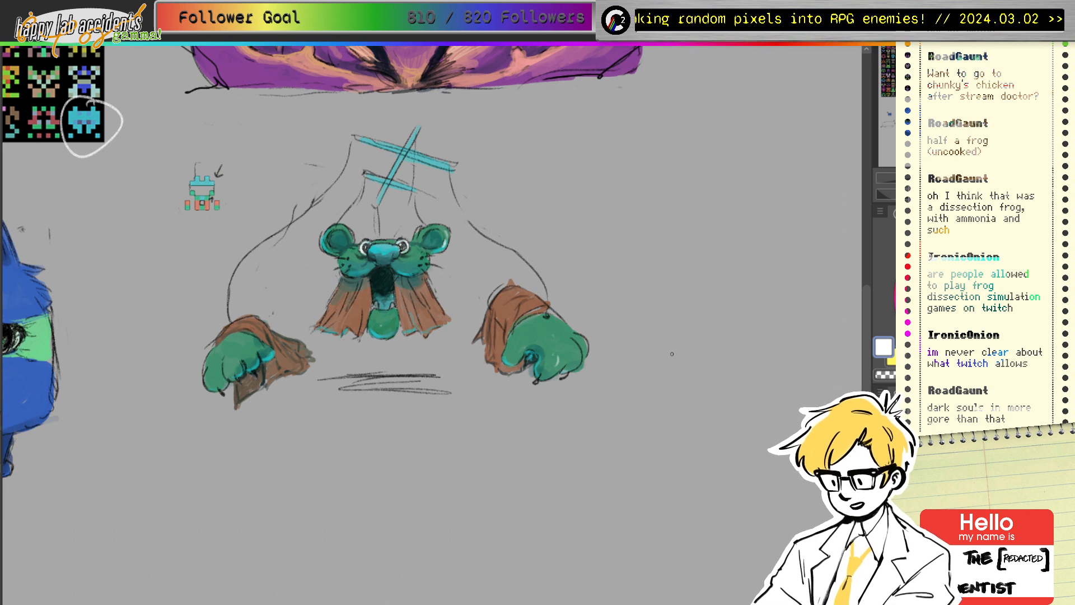
{"action": "left_click", "coordinate": [377, 277], "text": "ctrl"}
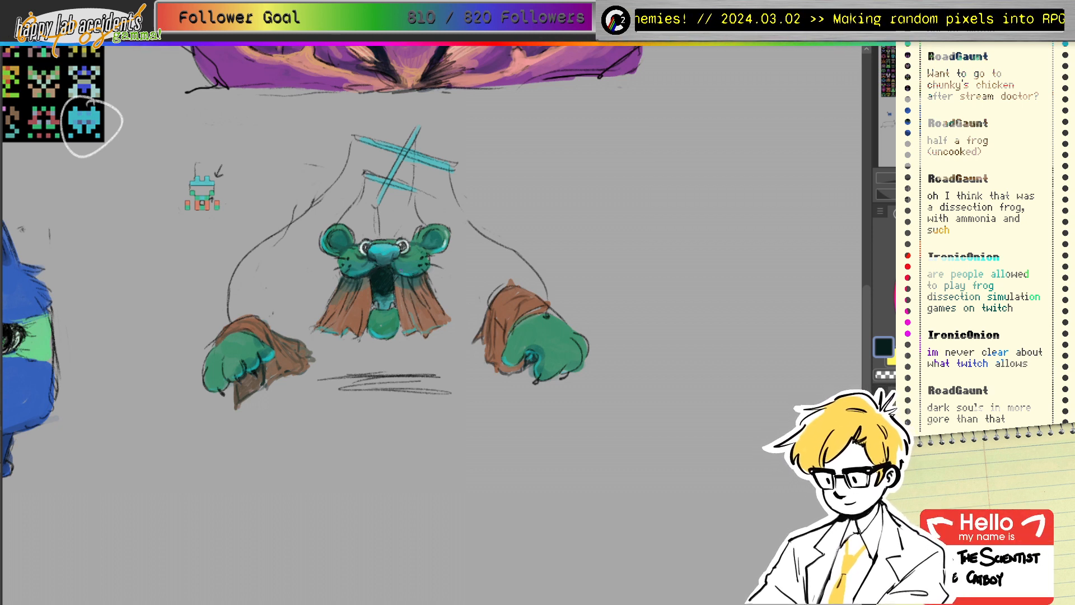
{"action": "left_click", "coordinate": [924, 330]}
{"action": "mouse_move", "coordinate": [370, 274]}
{"action": "left_mouse_down"}
{"action": "mouse_move", "coordinate": [395, 273]}
{"action": "mouse_move", "coordinate": [374, 275]}
{"action": "mouse_move", "coordinate": [383, 269]}
{"action": "mouse_move", "coordinate": [390, 290]}
{"action": "mouse_move", "coordinate": [376, 296]}
{"action": "mouse_move", "coordinate": [378, 272]}
{"action": "mouse_move", "coordinate": [389, 275]}
{"action": "mouse_move", "coordinate": [381, 293]}
{"action": "left_mouse_up"}
{"action": "key", "text": "ctrl+z"}
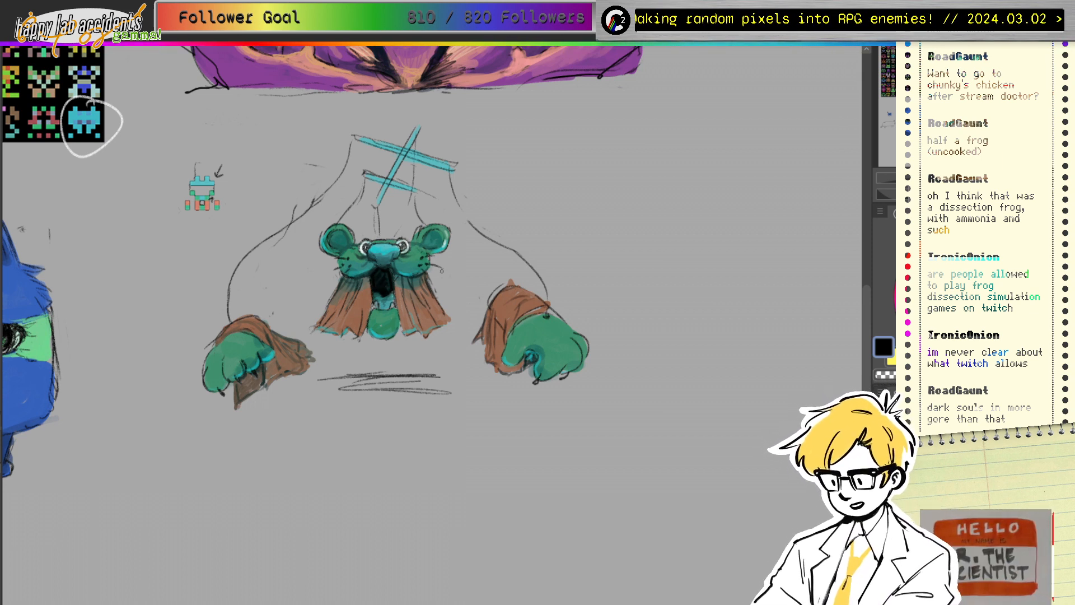
Step: Paint a yellow-green highlight on the right paw and white fangs in the mouth
{"action": "left_click", "coordinate": [954, 229]}
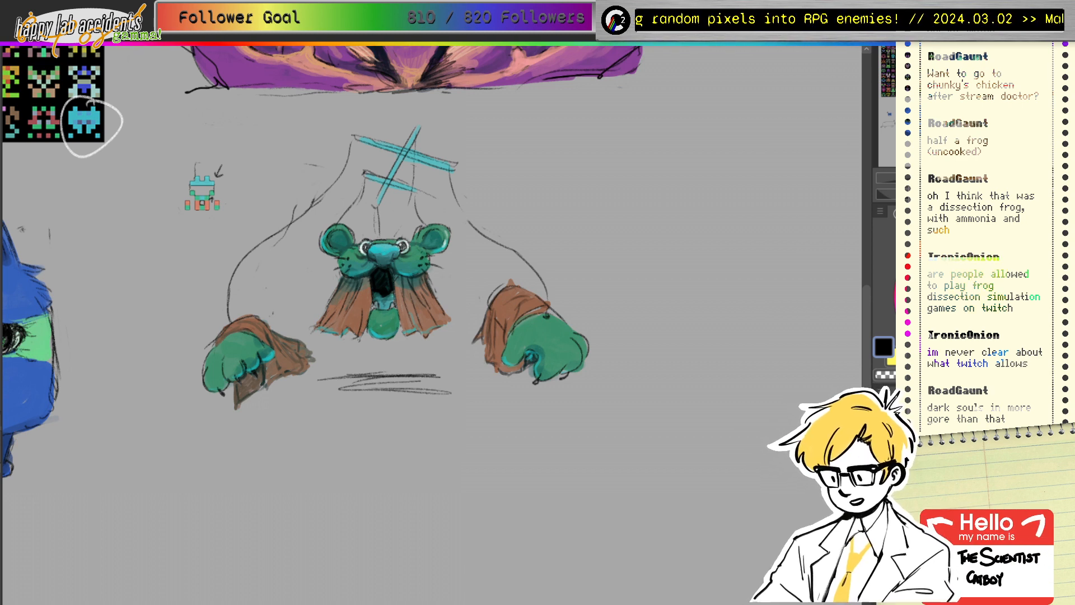
{"action": "mouse_move", "coordinate": [968, 258]}
{"action": "left_mouse_down"}
{"action": "mouse_move", "coordinate": [956, 257]}
{"action": "mouse_move", "coordinate": [972, 258]}
{"action": "left_mouse_up"}
{"action": "left_click", "coordinate": [973, 227]}
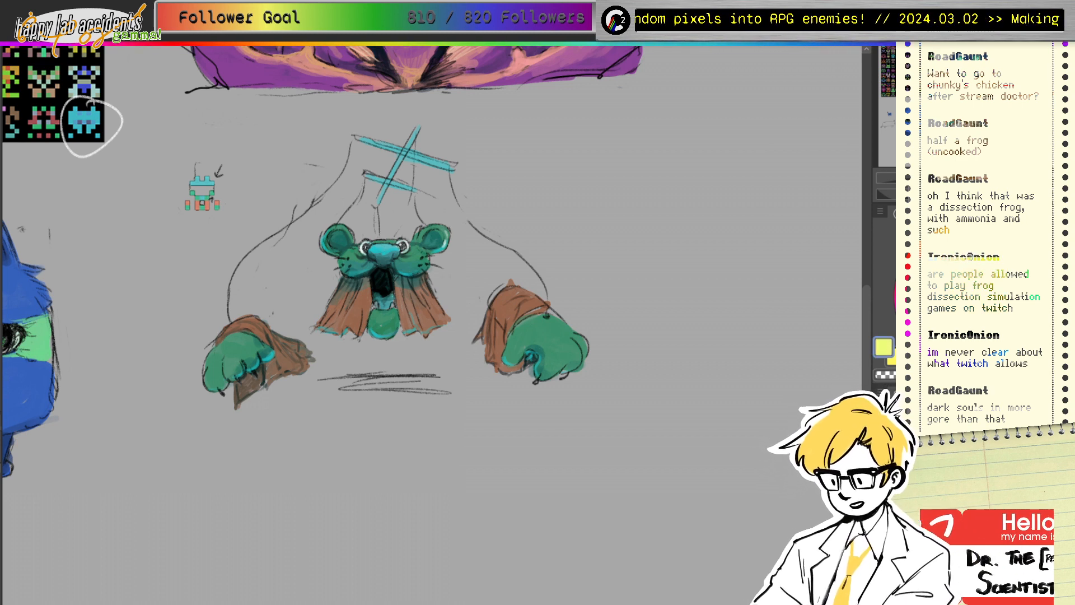
{"action": "left_click_drag", "start_coordinate": [523, 331], "coordinate": [542, 328]}
{"action": "left_click", "coordinate": [540, 333], "text": "alt"}
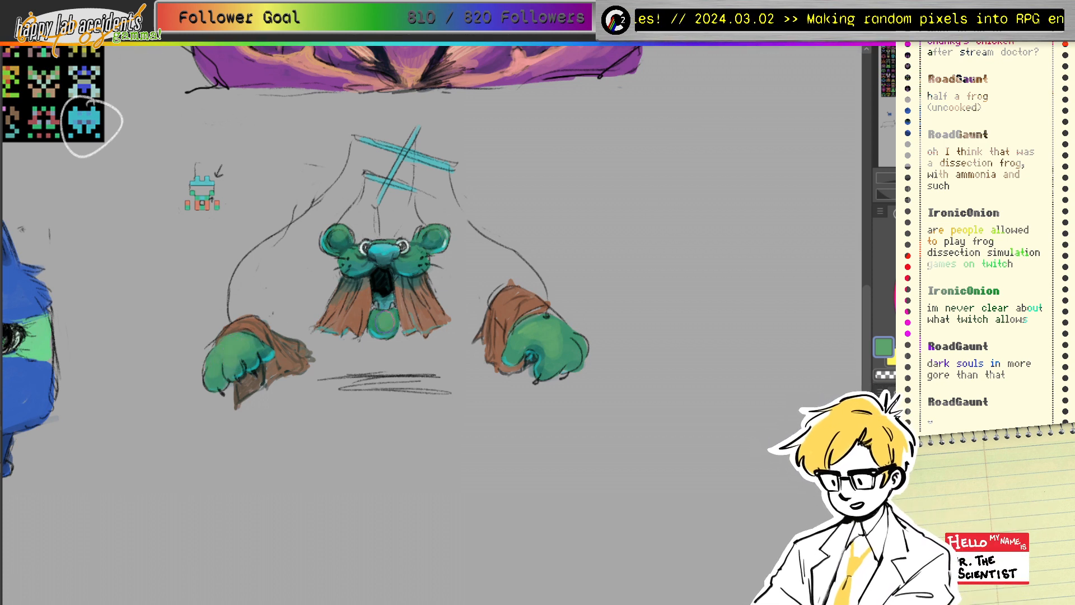
{"action": "left_click", "coordinate": [921, 252]}
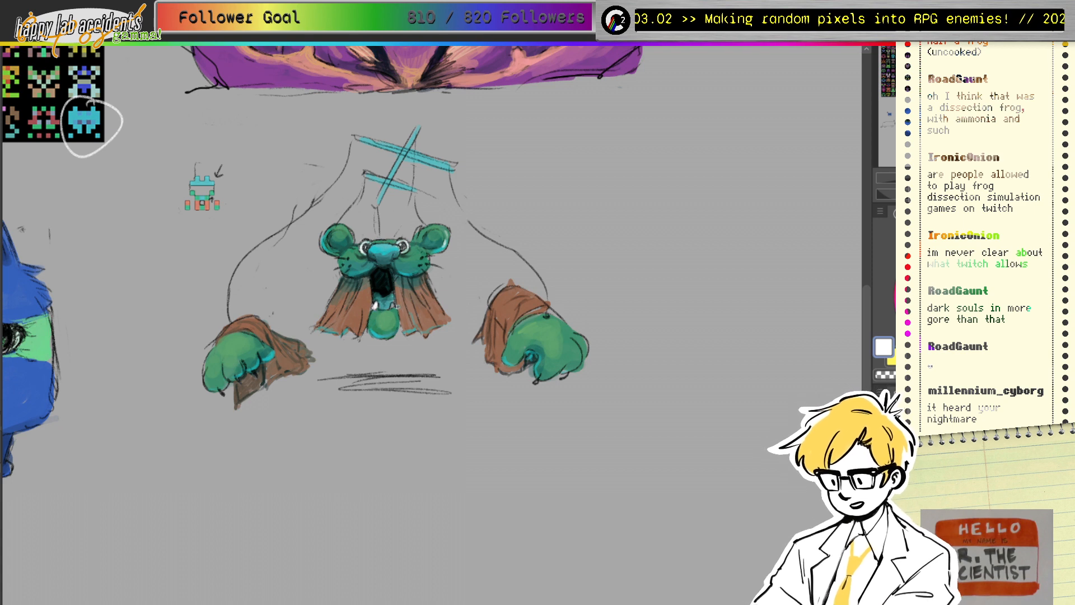
{"action": "left_click_drag", "start_coordinate": [394, 304], "coordinate": [392, 309]}
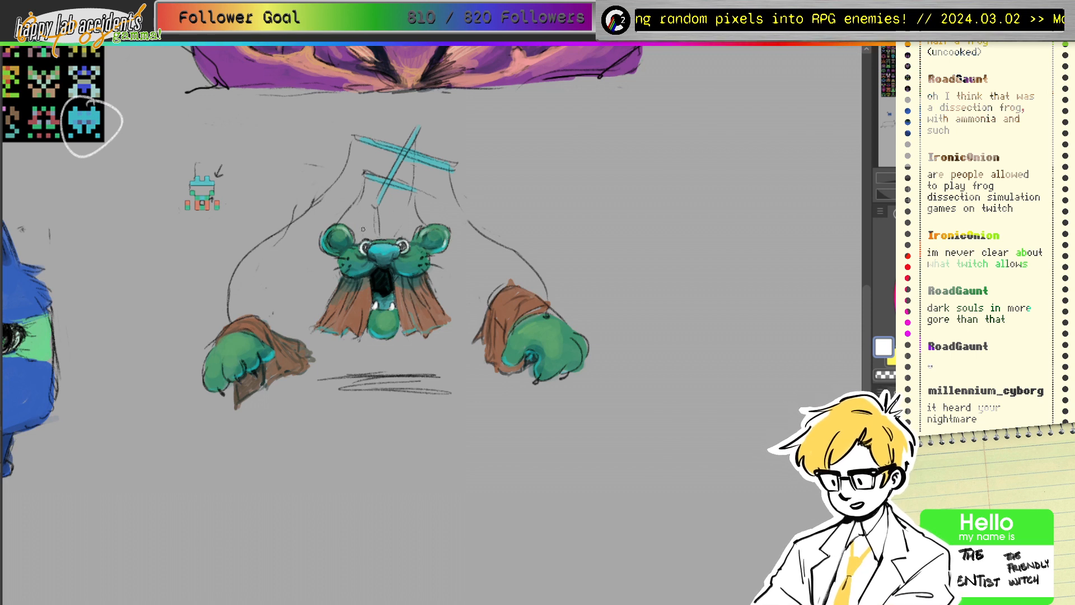
Step: Sample colours from the muzzle, ear, cheeks, mouth and cloak to check them
{"action": "left_click", "coordinate": [375, 255], "text": "alt"}
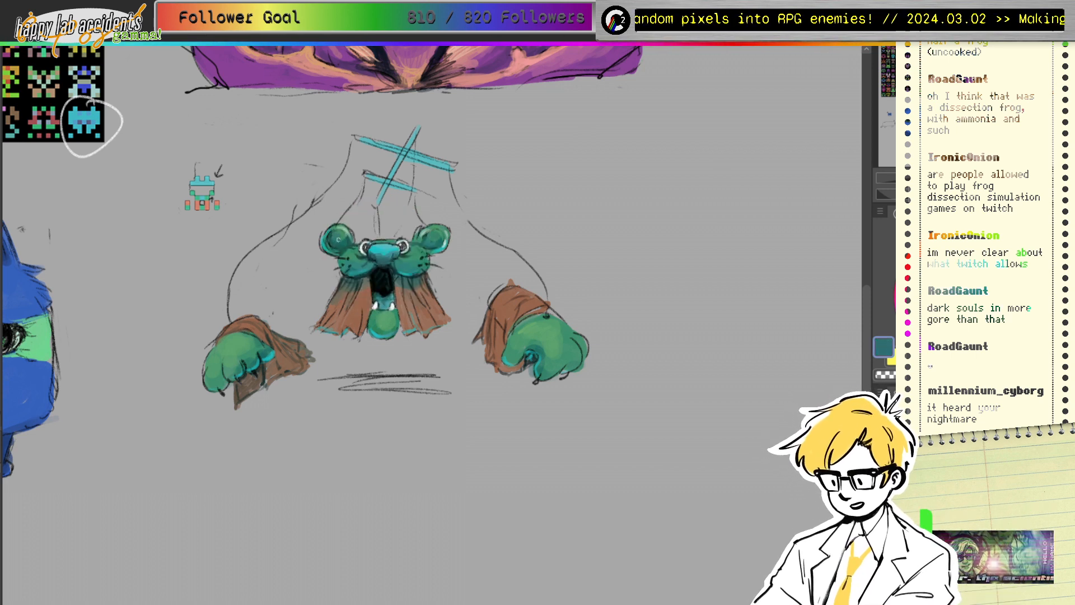
{"action": "left_click_drag", "start_coordinate": [258, 371], "coordinate": [361, 263]}
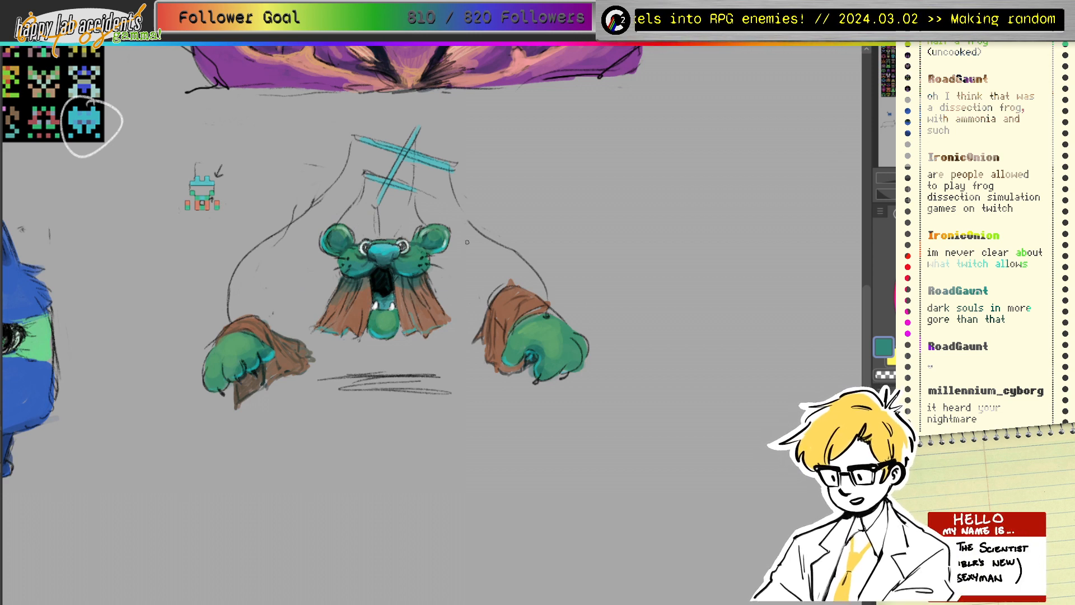
{"action": "left_click", "coordinate": [433, 235], "text": "alt"}
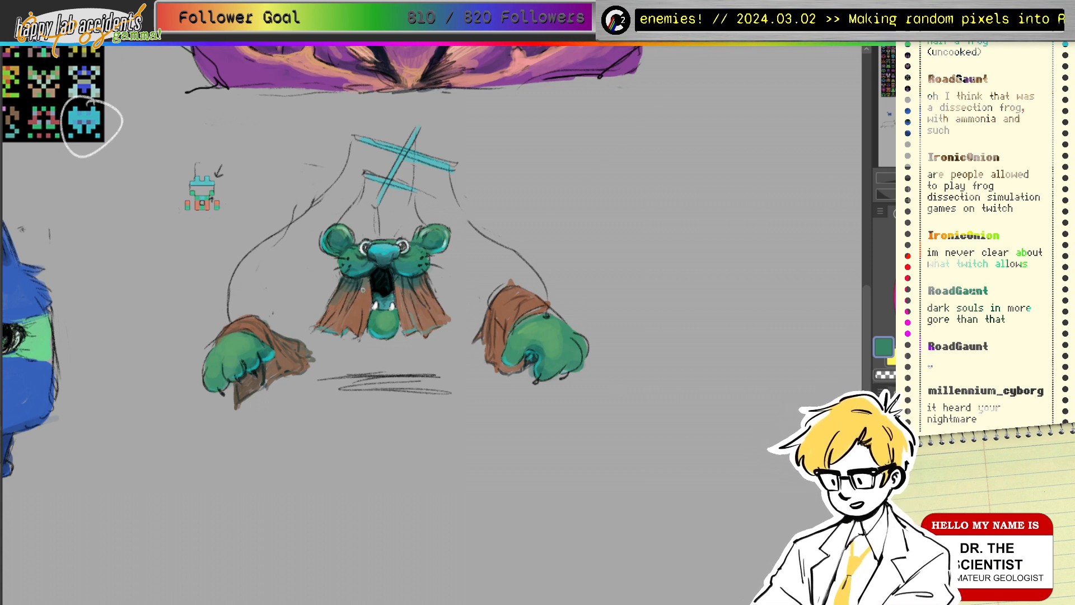
{"action": "left_click", "coordinate": [358, 269], "text": "alt"}
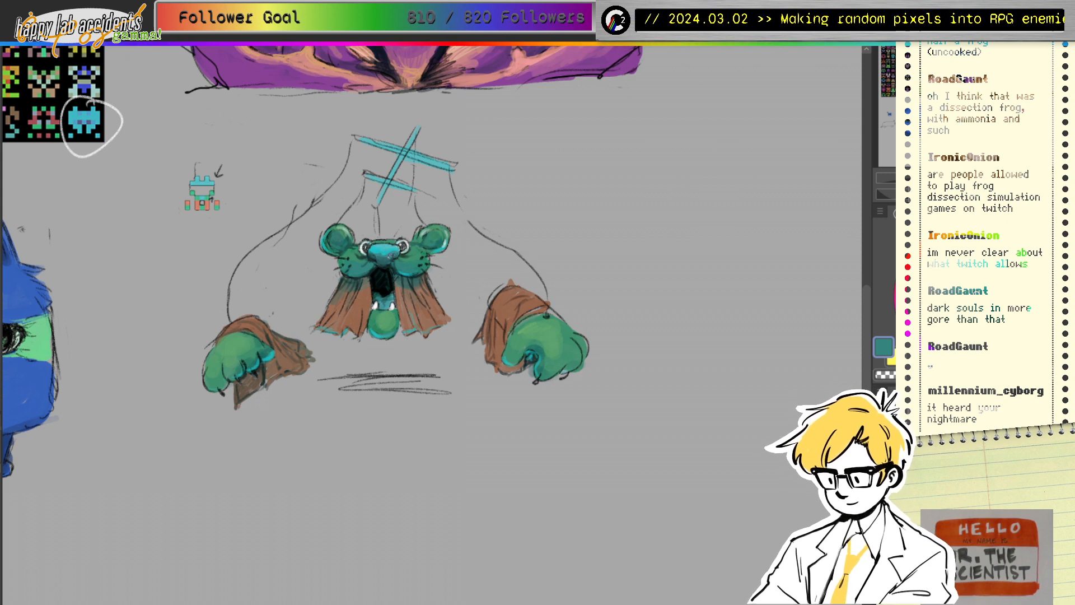
{"action": "left_click", "coordinate": [382, 272], "text": "alt"}
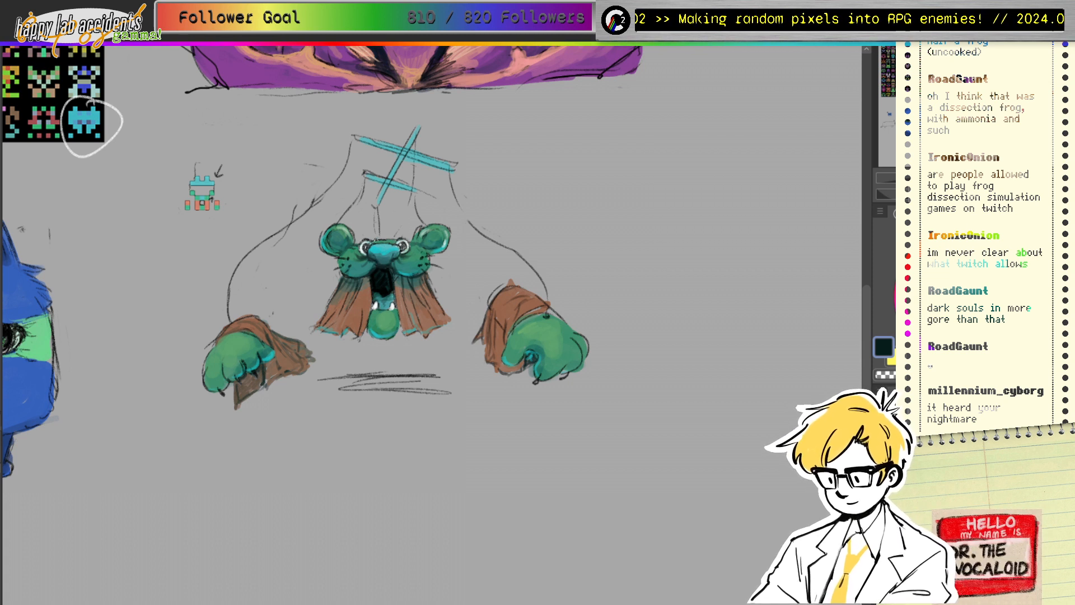
{"action": "left_click", "coordinate": [359, 256], "text": "alt"}
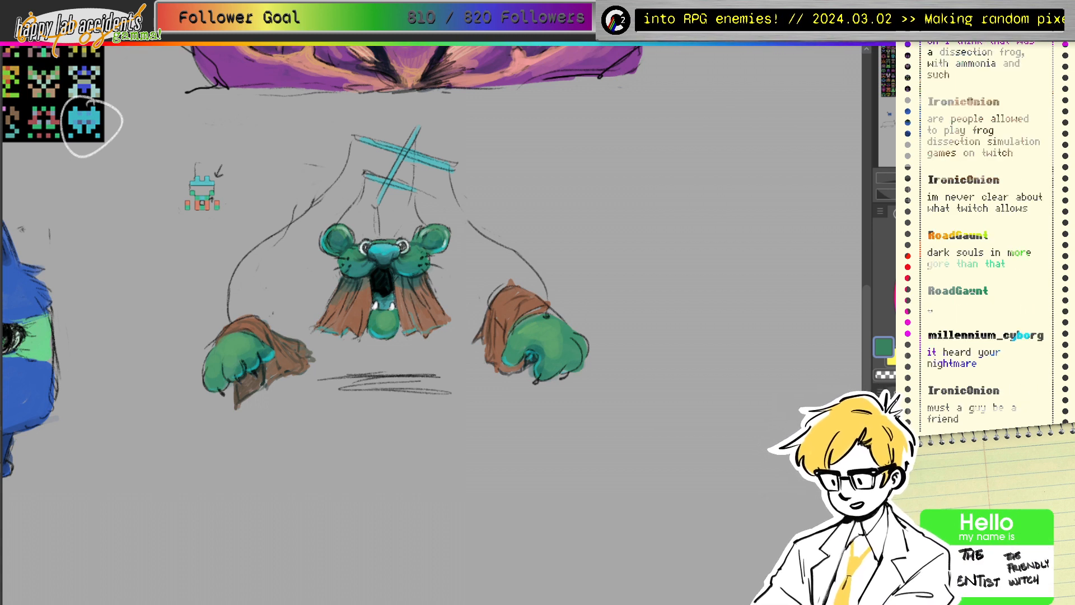
{"action": "left_click", "coordinate": [354, 291]}
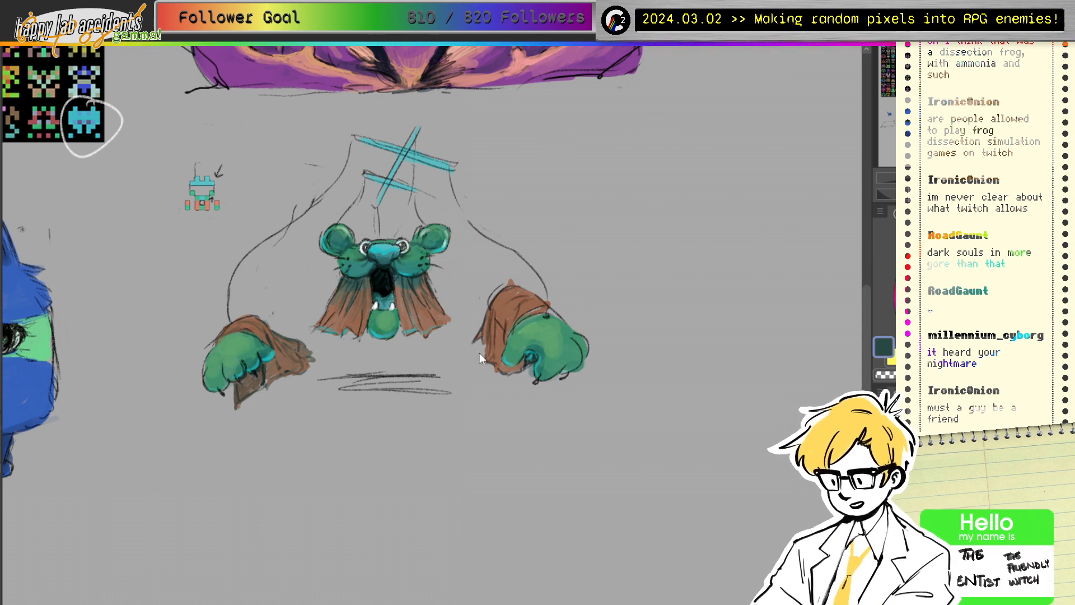
{"action": "left_click", "coordinate": [357, 306], "text": "alt"}
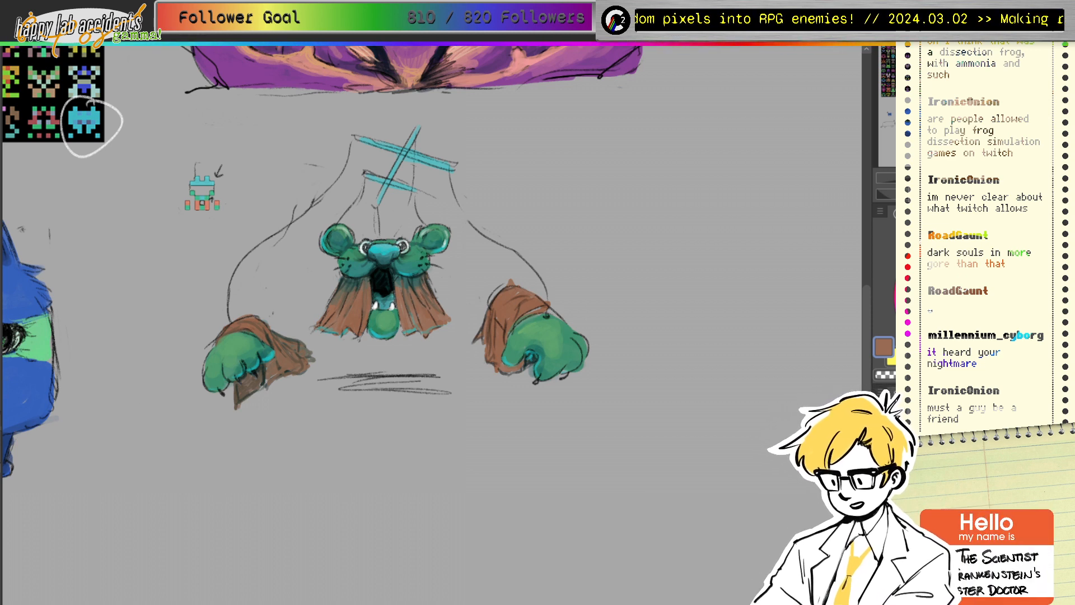
{"action": "left_click", "coordinate": [384, 280], "text": "ctrl"}
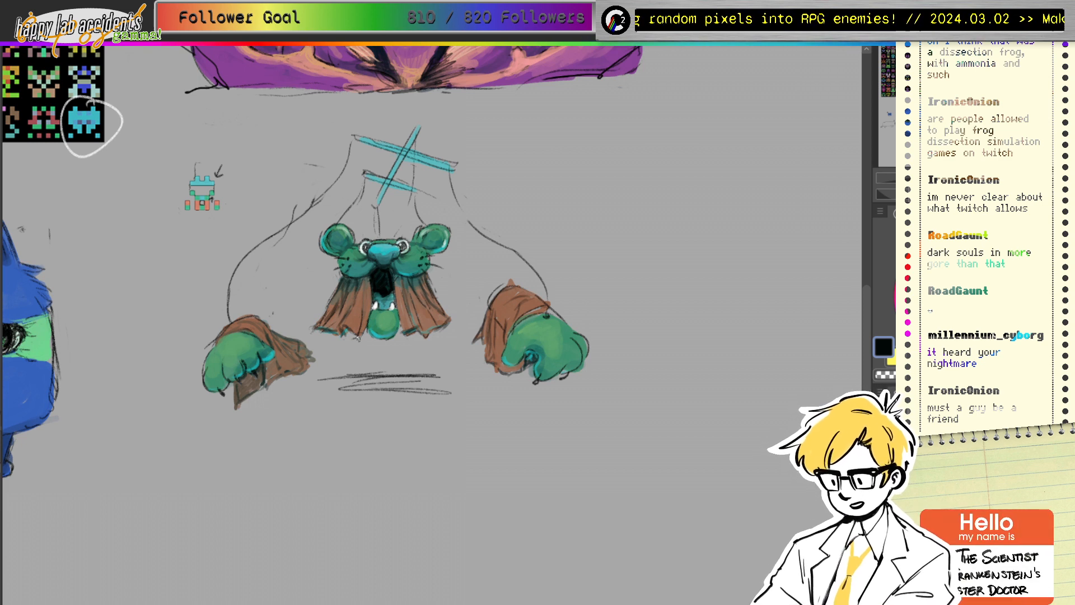
Step: Pan and zoom past the tentacle creature and blue cat sketch to frame the sprite grid
{"action": "mouse_move", "coordinate": [140, 224]}
{"action": "left_mouse_down"}
{"action": "mouse_move", "coordinate": [815, 230]}
{"action": "mouse_move", "coordinate": [112, 287]}
{"action": "mouse_move", "coordinate": [183, 540]}
{"action": "mouse_move", "coordinate": [219, 514]}
{"action": "left_mouse_up"}
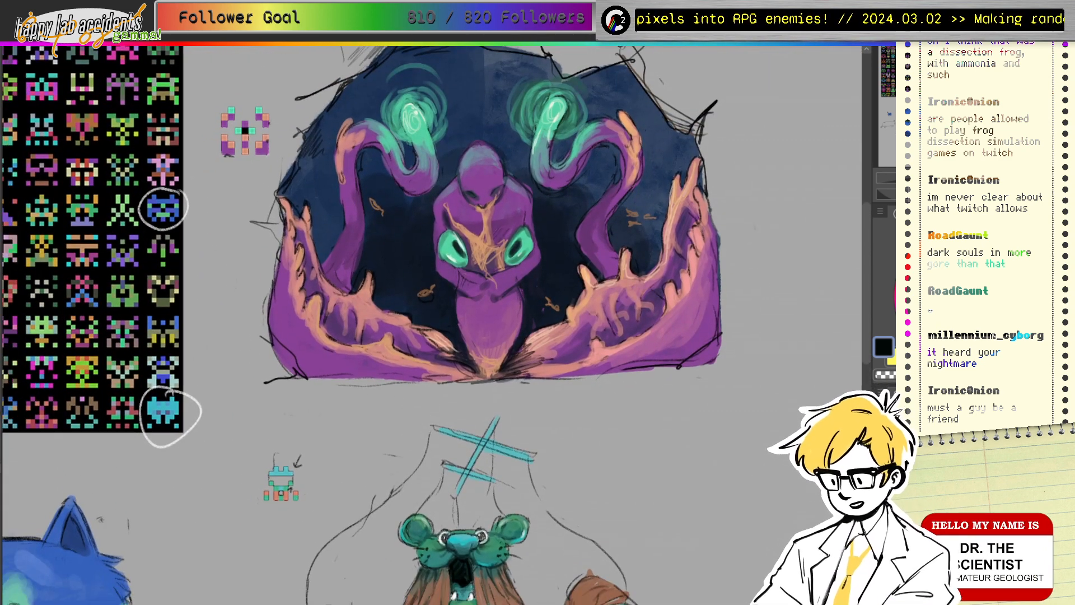
{"action": "scroll", "coordinate": [482, 325], "scroll_direction": "down", "scroll_amount": 3}
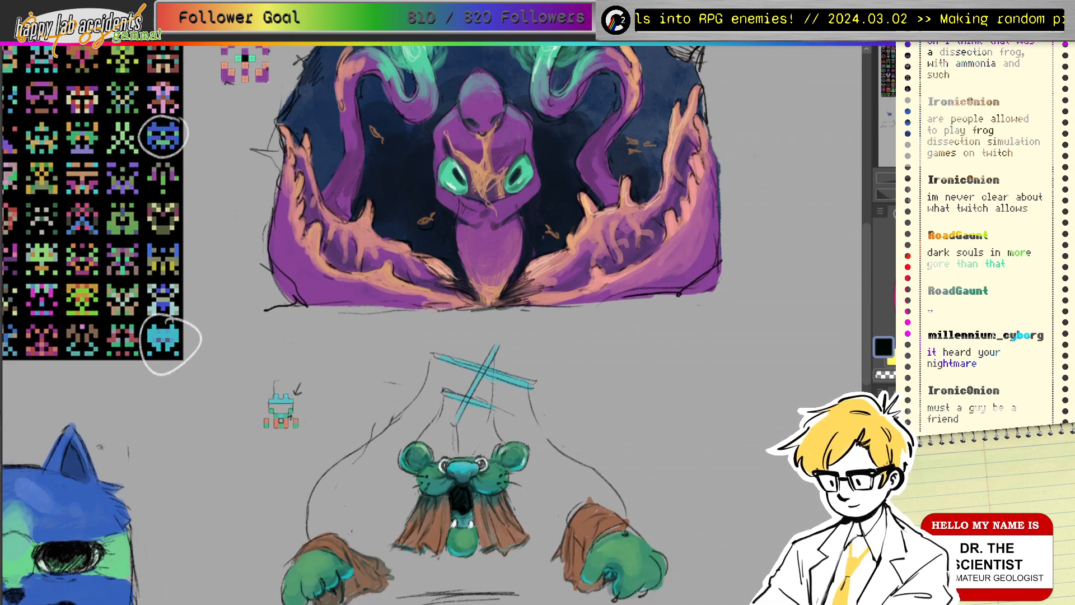
{"action": "mouse_move", "coordinate": [481, 404]}
{"action": "left_mouse_down"}
{"action": "mouse_move", "coordinate": [445, 210]}
{"action": "mouse_move", "coordinate": [442, 226]}
{"action": "mouse_move", "coordinate": [483, 268]}
{"action": "mouse_move", "coordinate": [740, 364]}
{"action": "left_mouse_up"}
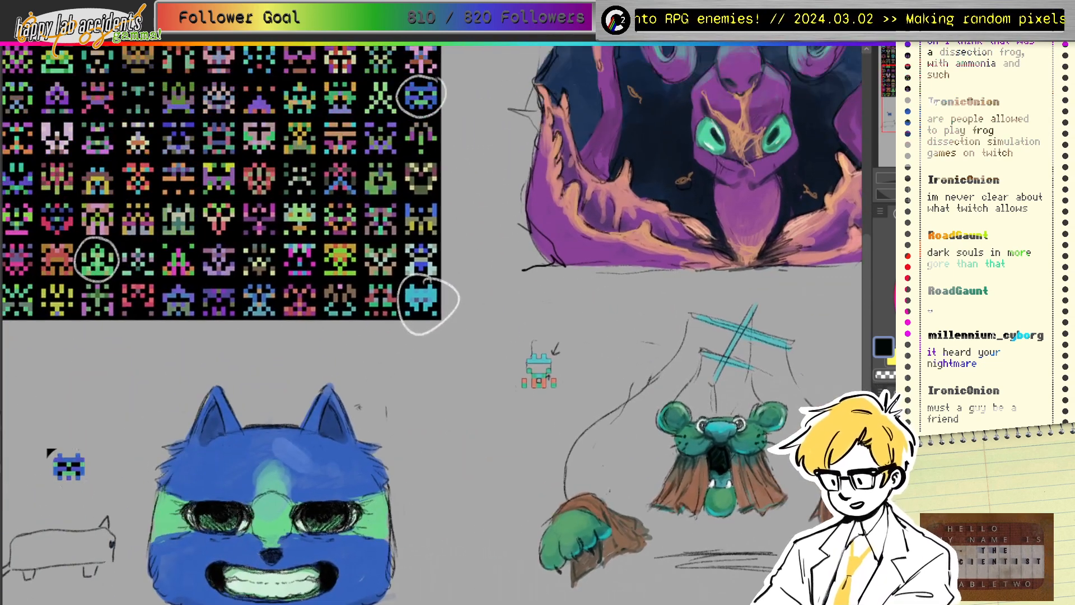
{"action": "mouse_move", "coordinate": [392, 252]}
{"action": "left_mouse_down"}
{"action": "mouse_move", "coordinate": [564, 401]}
{"action": "mouse_move", "coordinate": [494, 428]}
{"action": "left_mouse_up"}
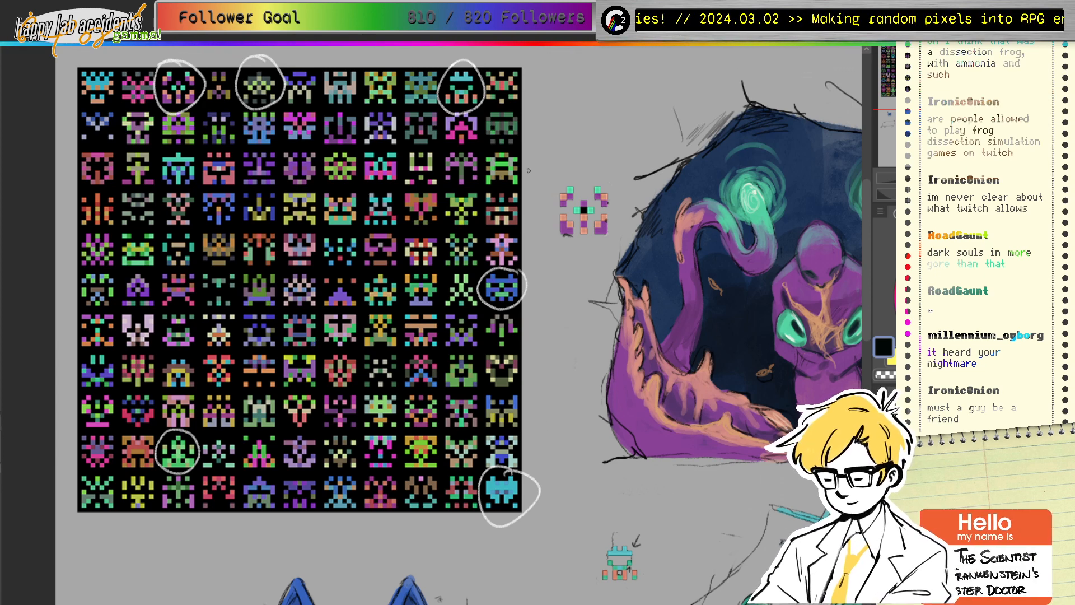
{"action": "left_click_drag", "start_coordinate": [339, 169], "coordinate": [230, 194]}
{"action": "mouse_move", "coordinate": [560, 448]}
{"action": "left_mouse_down"}
{"action": "mouse_move", "coordinate": [221, 202]}
{"action": "mouse_move", "coordinate": [617, 192]}
{"action": "mouse_move", "coordinate": [510, 137]}
{"action": "mouse_move", "coordinate": [538, 333]}
{"action": "mouse_move", "coordinate": [497, 380]}
{"action": "mouse_move", "coordinate": [482, 317]}
{"action": "mouse_move", "coordinate": [601, 432]}
{"action": "left_mouse_up"}
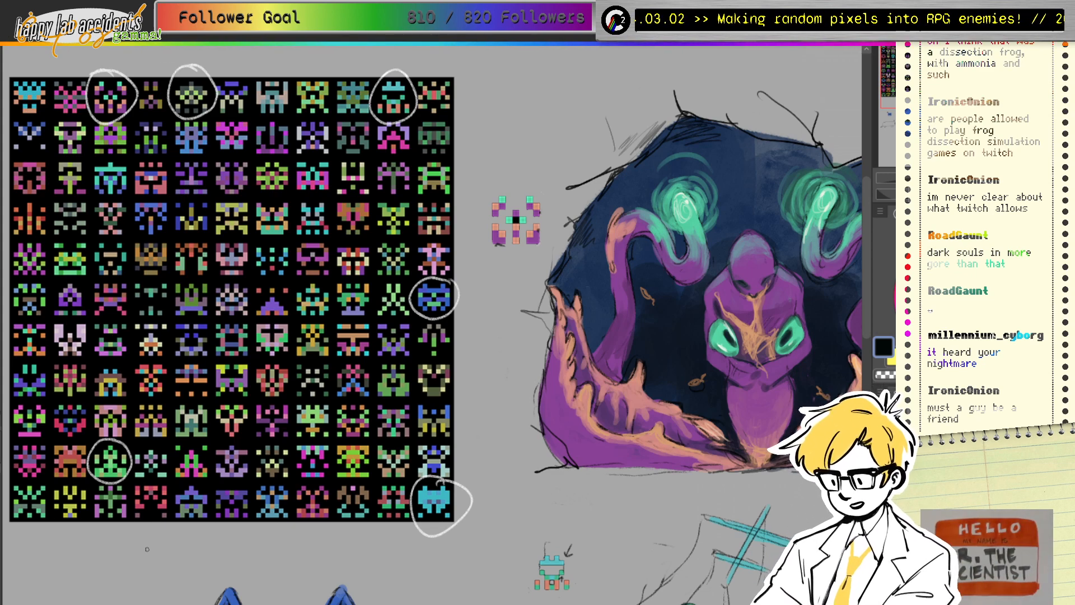
{"action": "left_click_drag", "start_coordinate": [504, 314], "coordinate": [581, 298]}
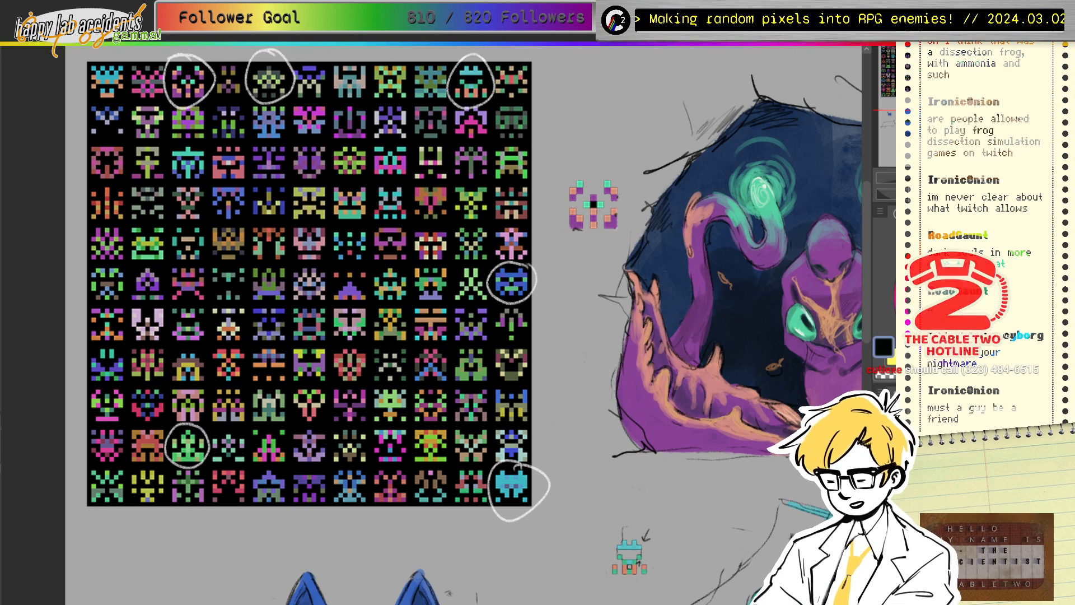
Step: Hand-letter the column labels A through K above the sprite grid
{"action": "left_click_drag", "start_coordinate": [505, 280], "coordinate": [494, 332]}
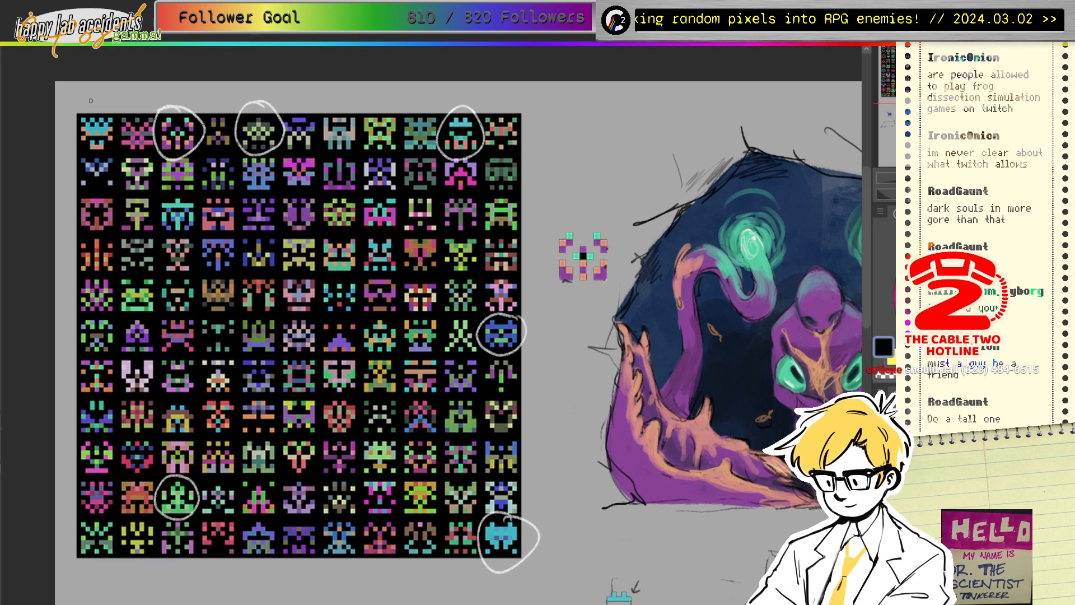
{"action": "left_click_drag", "start_coordinate": [90, 108], "coordinate": [180, 106]}
{"action": "mouse_move", "coordinate": [215, 95]}
{"action": "left_mouse_down"}
{"action": "mouse_move", "coordinate": [216, 108]}
{"action": "mouse_move", "coordinate": [252, 106]}
{"action": "left_mouse_up"}
{"action": "left_click_drag", "start_coordinate": [252, 97], "coordinate": [274, 95]}
{"action": "mouse_move", "coordinate": [297, 91]}
{"action": "left_mouse_down"}
{"action": "mouse_move", "coordinate": [294, 108]}
{"action": "mouse_move", "coordinate": [307, 90]}
{"action": "left_mouse_up"}
{"action": "mouse_move", "coordinate": [295, 99]}
{"action": "left_mouse_down"}
{"action": "mouse_move", "coordinate": [382, 93]}
{"action": "mouse_move", "coordinate": [381, 107]}
{"action": "mouse_move", "coordinate": [426, 88]}
{"action": "left_mouse_up"}
{"action": "mouse_move", "coordinate": [416, 90]}
{"action": "left_mouse_down"}
{"action": "mouse_move", "coordinate": [415, 103]}
{"action": "mouse_move", "coordinate": [430, 103]}
{"action": "mouse_move", "coordinate": [468, 88]}
{"action": "left_mouse_up"}
{"action": "mouse_move", "coordinate": [461, 89]}
{"action": "left_mouse_down"}
{"action": "mouse_move", "coordinate": [451, 102]}
{"action": "mouse_move", "coordinate": [490, 110]}
{"action": "left_mouse_up"}
{"action": "mouse_move", "coordinate": [504, 89]}
{"action": "left_mouse_down"}
{"action": "mouse_move", "coordinate": [492, 102]}
{"action": "mouse_move", "coordinate": [512, 106]}
{"action": "left_mouse_up"}
Step: Number the rows 1 through 11 down the grid's left side
{"action": "left_click_drag", "start_coordinate": [64, 124], "coordinate": [66, 261]}
{"action": "mouse_move", "coordinate": [63, 253]}
{"action": "left_mouse_down"}
{"action": "mouse_move", "coordinate": [60, 341]}
{"action": "mouse_move", "coordinate": [72, 374]}
{"action": "mouse_move", "coordinate": [59, 419]}
{"action": "mouse_move", "coordinate": [57, 516]}
{"action": "left_mouse_up"}
{"action": "left_click_drag", "start_coordinate": [67, 494], "coordinate": [58, 551]}
{"action": "left_click_drag", "start_coordinate": [67, 529], "coordinate": [67, 551]}
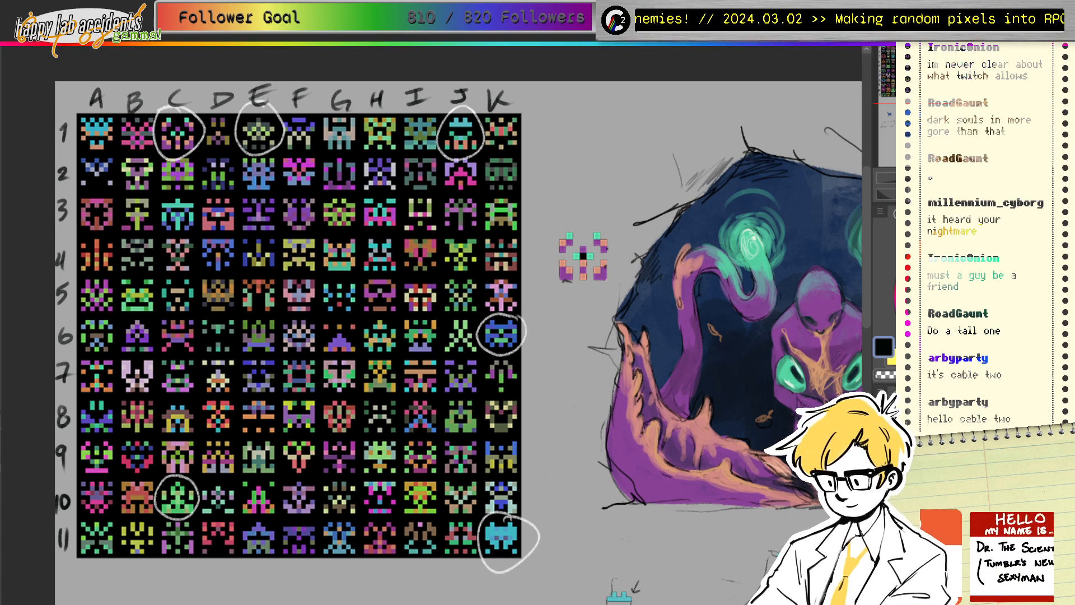
{"action": "mouse_move", "coordinate": [459, 313]}
{"action": "left_mouse_down"}
{"action": "mouse_move", "coordinate": [469, 320]}
{"action": "mouse_move", "coordinate": [434, 340]}
{"action": "left_mouse_up"}
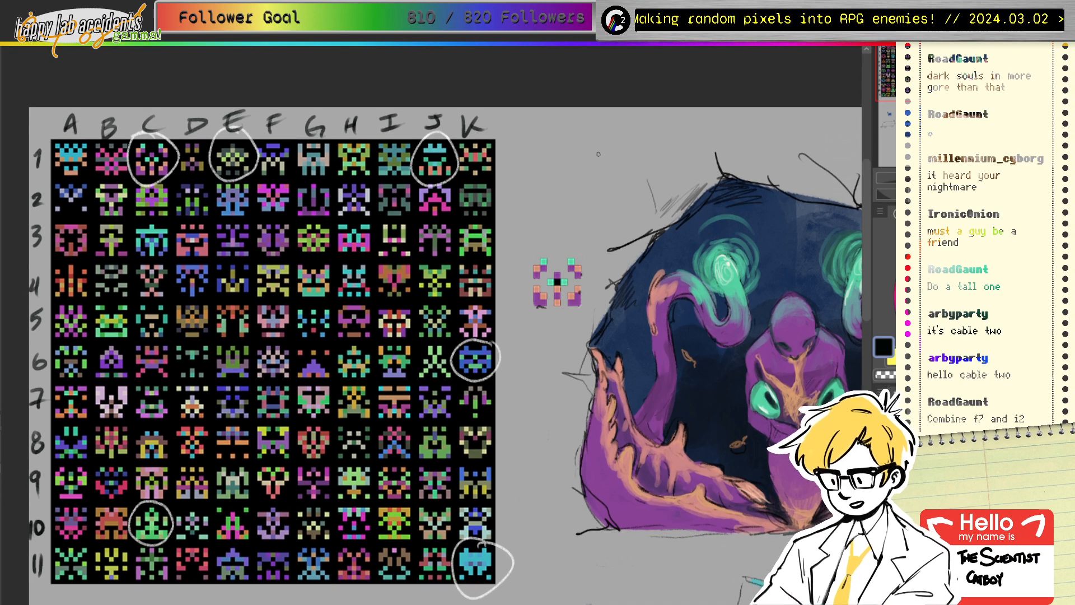
Step: Circle sprite J4 in white, undo stray circles on F7, I2 and C2, and recheck the label layer
{"action": "left_click", "coordinate": [921, 250]}
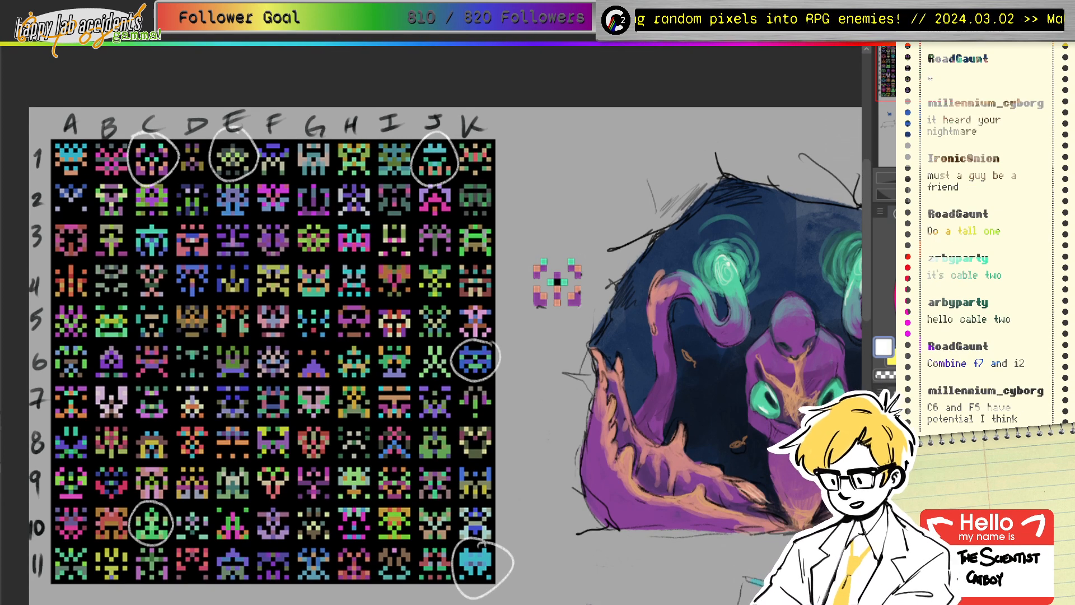
{"action": "left_click_drag", "start_coordinate": [430, 256], "coordinate": [433, 261]}
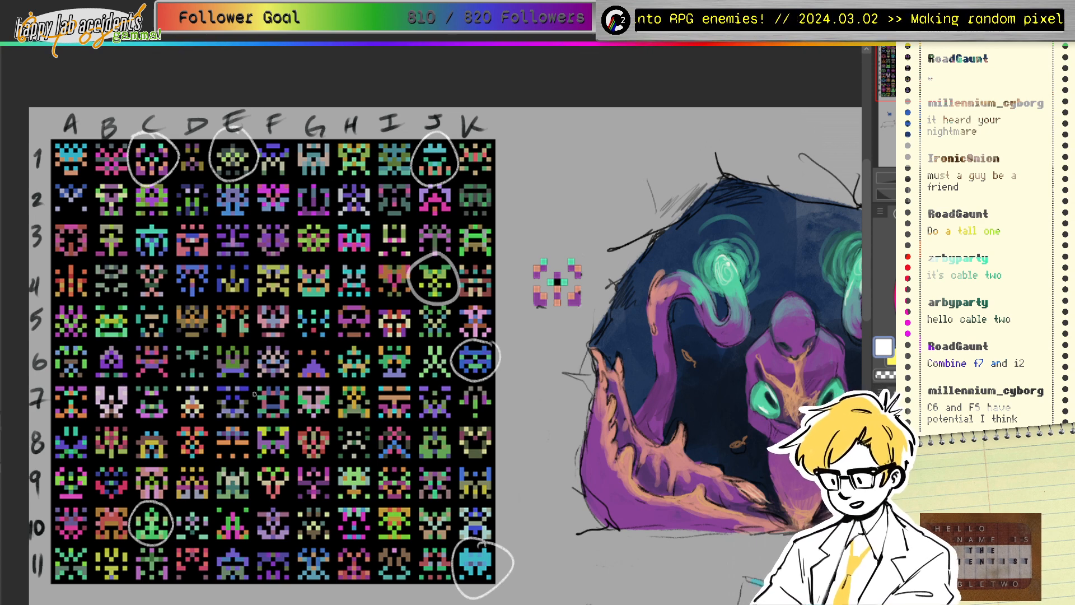
{"action": "left_click_drag", "start_coordinate": [292, 390], "coordinate": [273, 386]}
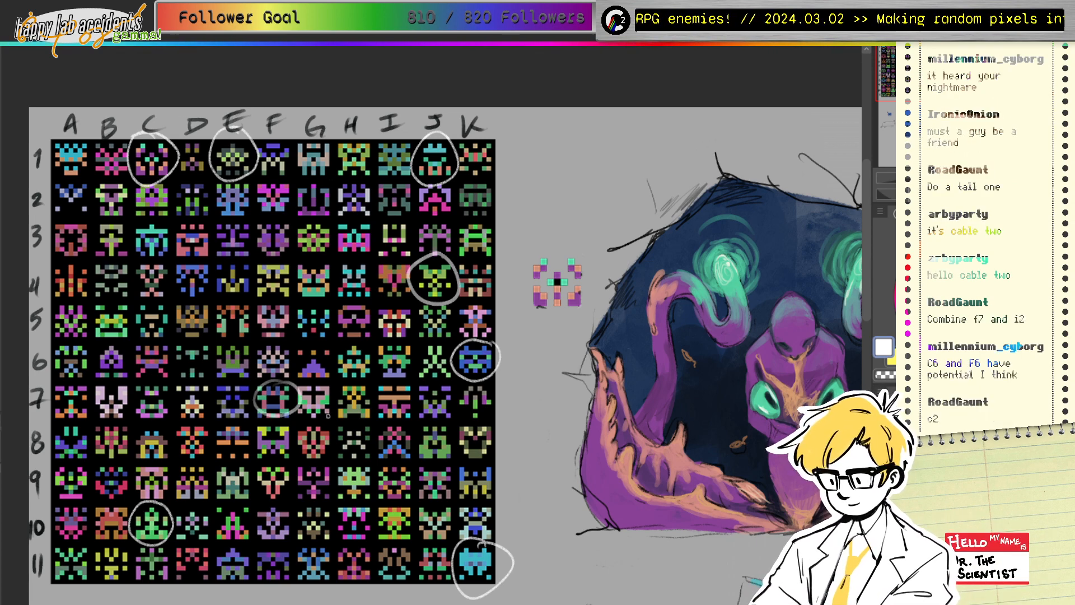
{"action": "left_click_drag", "start_coordinate": [402, 183], "coordinate": [377, 190]}
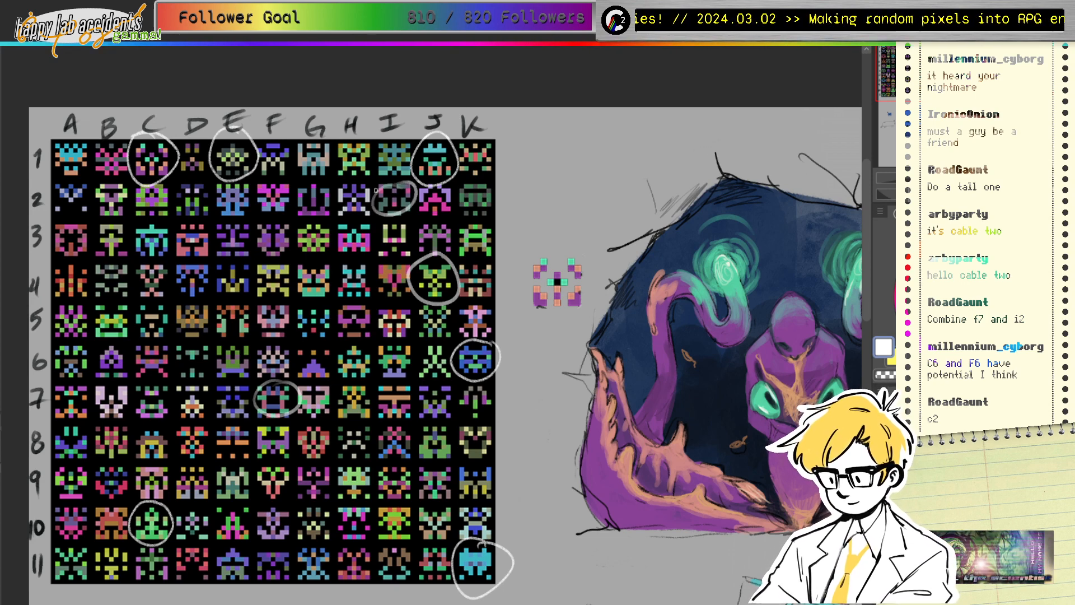
{"action": "key", "text": "ctrl+z"}
{"action": "key", "text": "ctrl+z"}
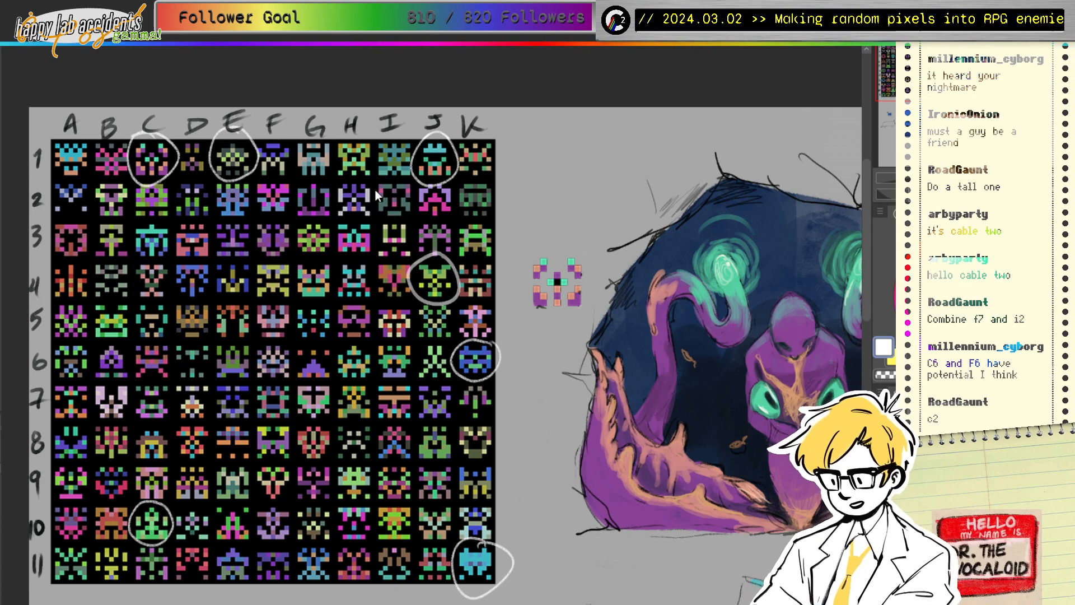
{"action": "left_click_drag", "start_coordinate": [152, 171], "coordinate": [161, 181]}
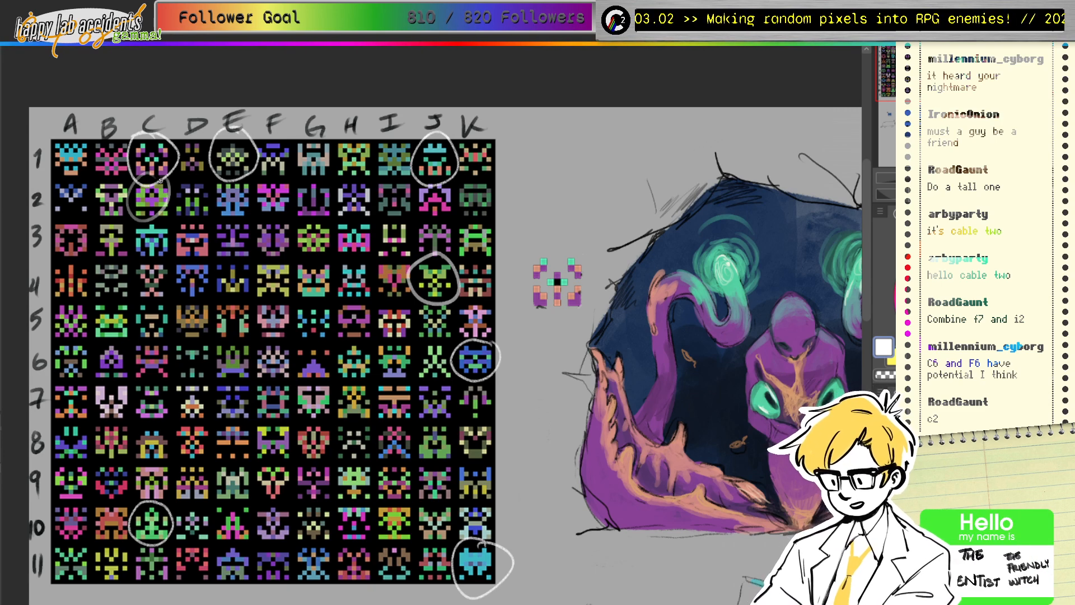
{"action": "key", "text": "ctrl+z"}
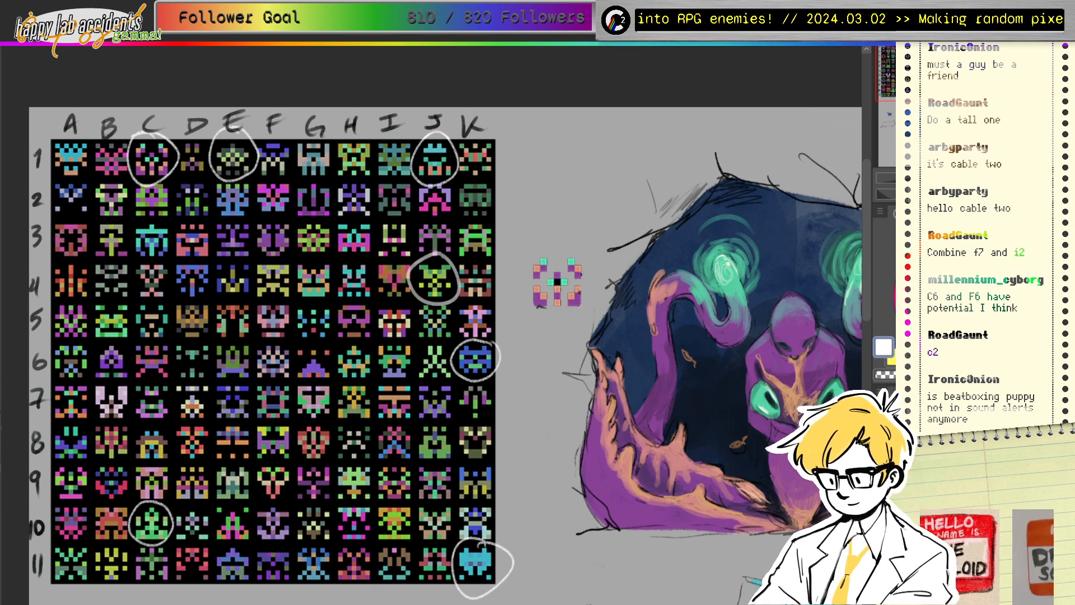
{"action": "key", "text": "Delete"}
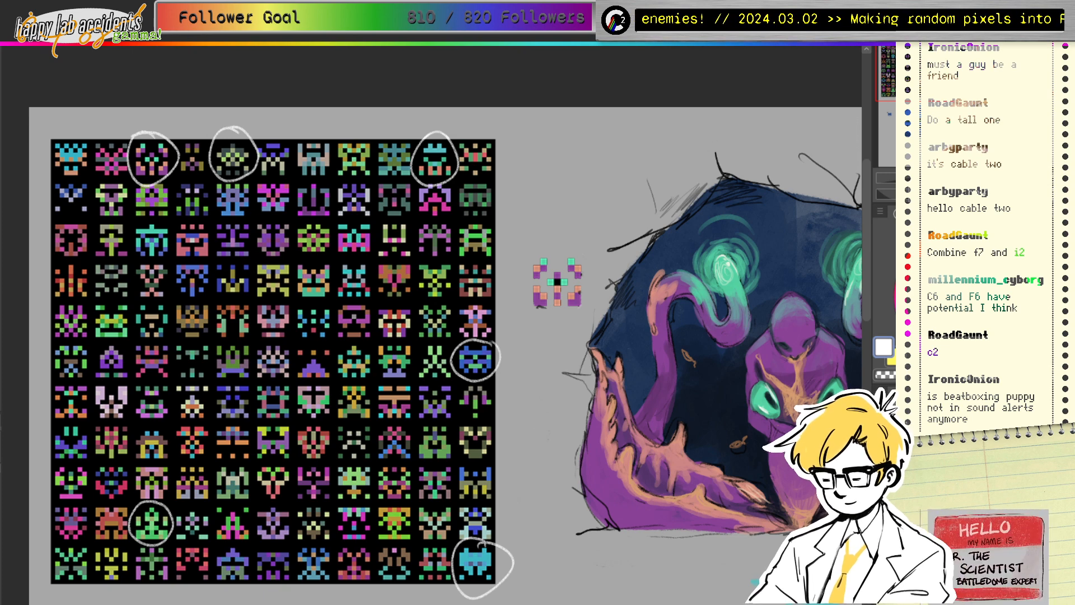
{"action": "key", "text": "ctrl+z"}
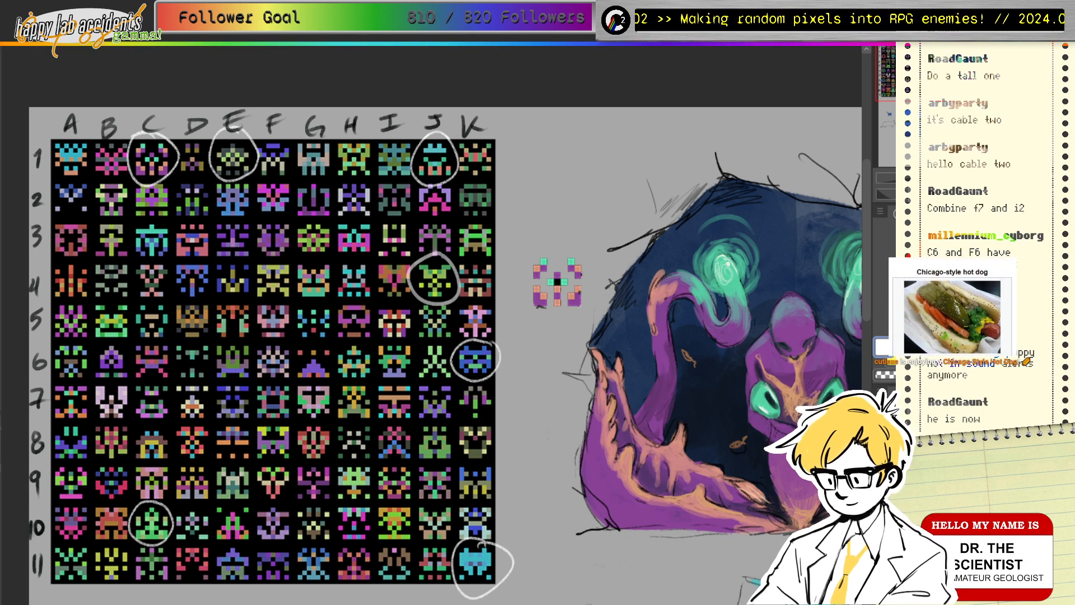
Step: Copy the small green-purple pixel sprite onto blank canvas and scale it up
{"action": "mouse_move", "coordinate": [801, 347]}
{"action": "left_mouse_down"}
{"action": "mouse_move", "coordinate": [356, 241]}
{"action": "mouse_move", "coordinate": [46, 289]}
{"action": "mouse_move", "coordinate": [46, 300]}
{"action": "left_mouse_up"}
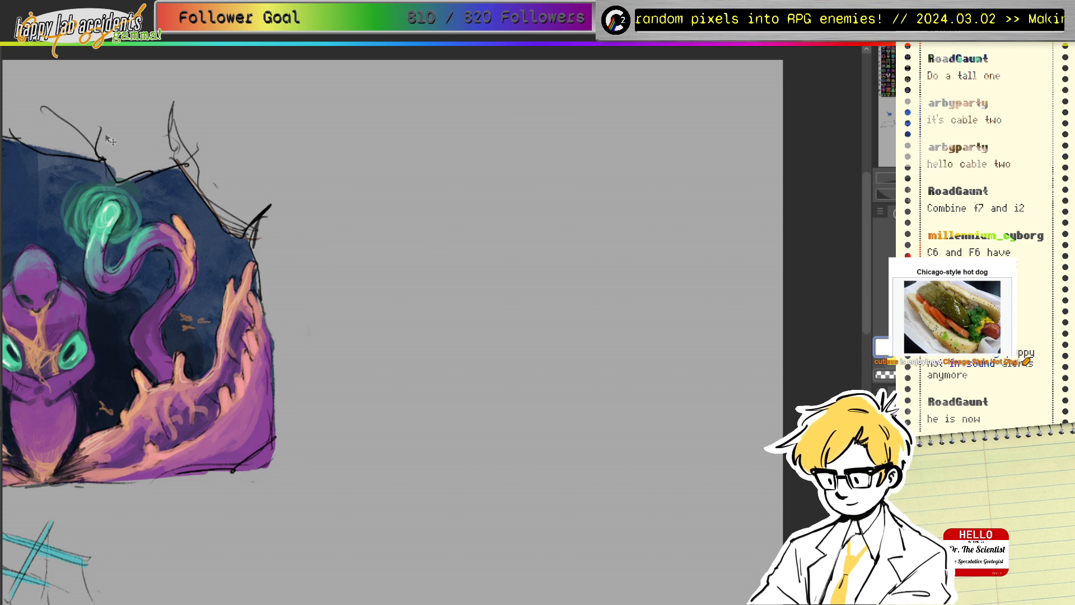
{"action": "left_click_drag", "start_coordinate": [107, 136], "coordinate": [802, 203]}
{"action": "left_click_drag", "start_coordinate": [276, 291], "coordinate": [566, 242]}
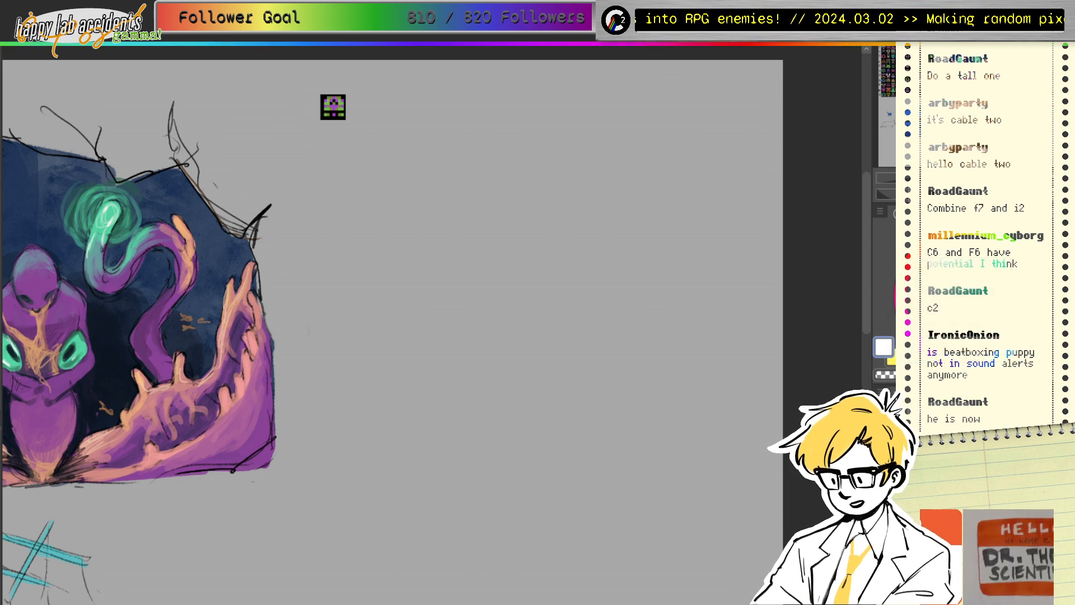
{"action": "left_click", "coordinate": [339, 118]}
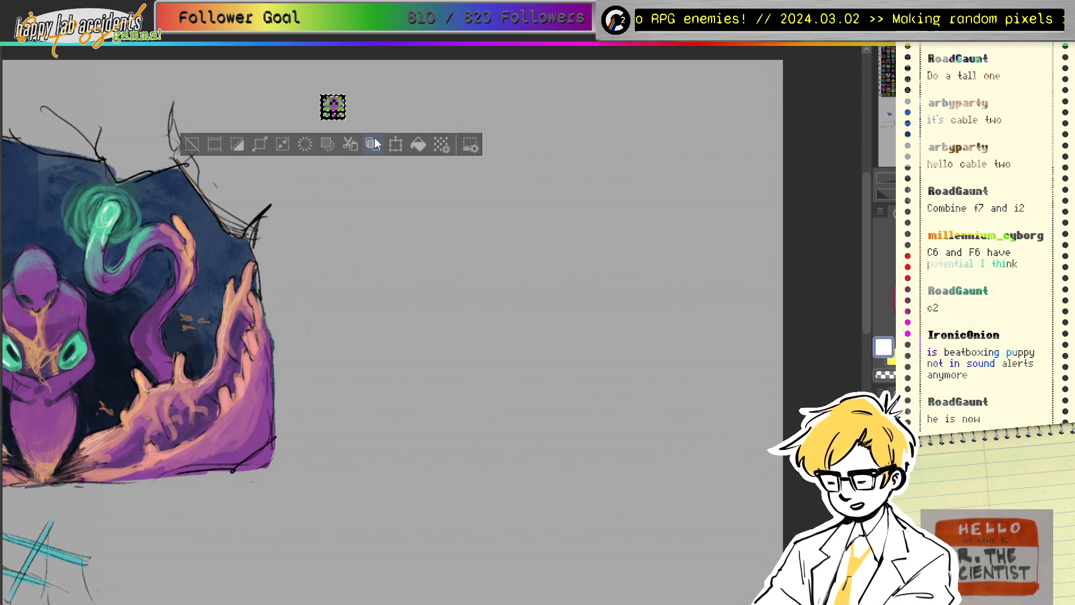
{"action": "left_click", "coordinate": [374, 144]}
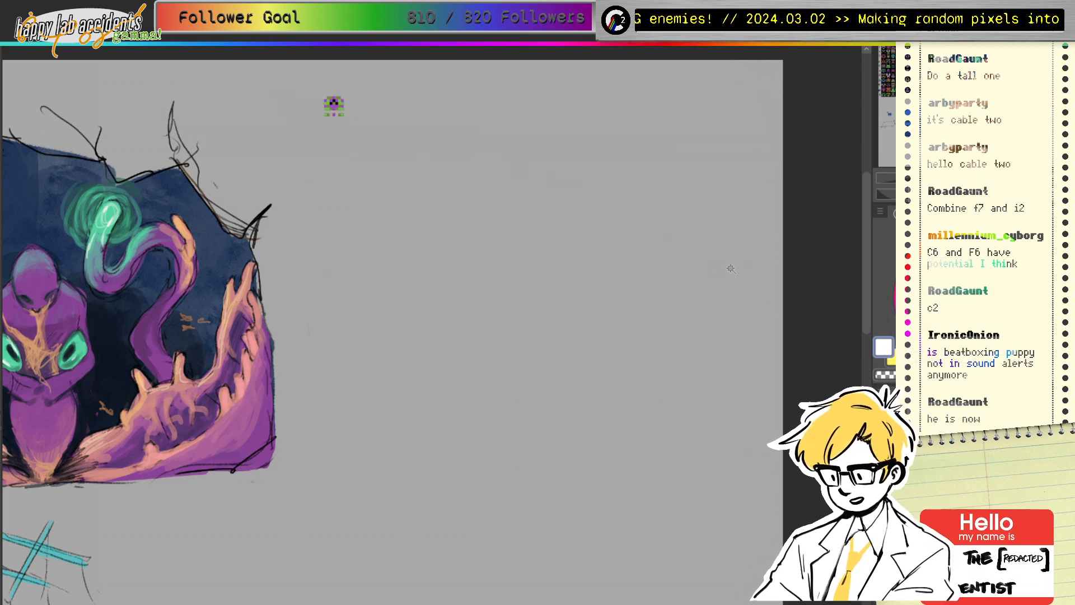
{"action": "key", "text": "ctrl+t"}
{"action": "left_click_drag", "start_coordinate": [345, 117], "coordinate": [423, 174]}
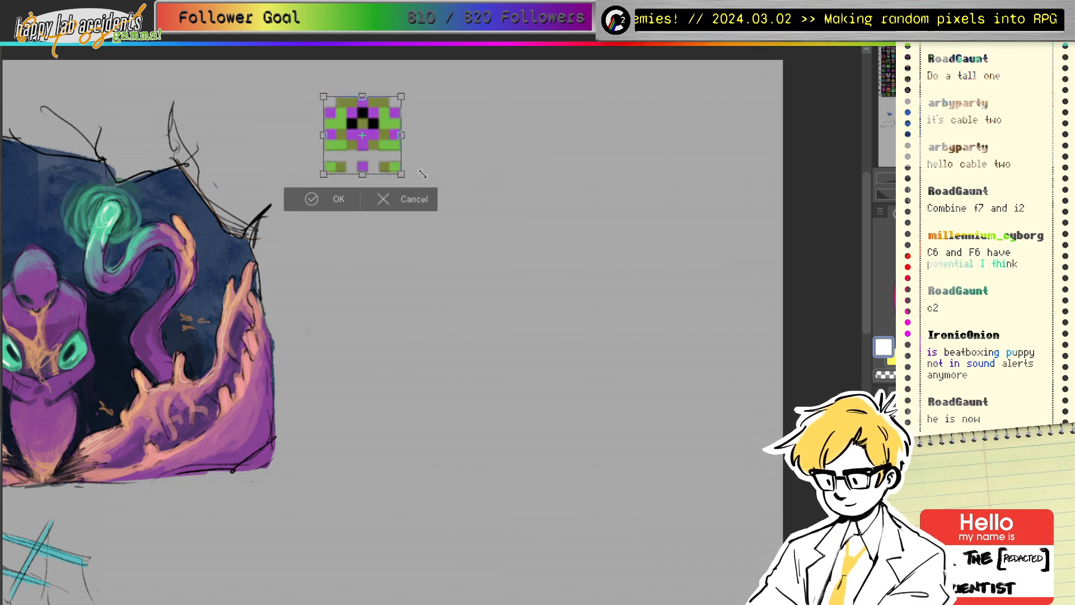
{"action": "left_click_drag", "start_coordinate": [324, 174], "coordinate": [368, 145]}
{"action": "left_click", "coordinate": [322, 179]}
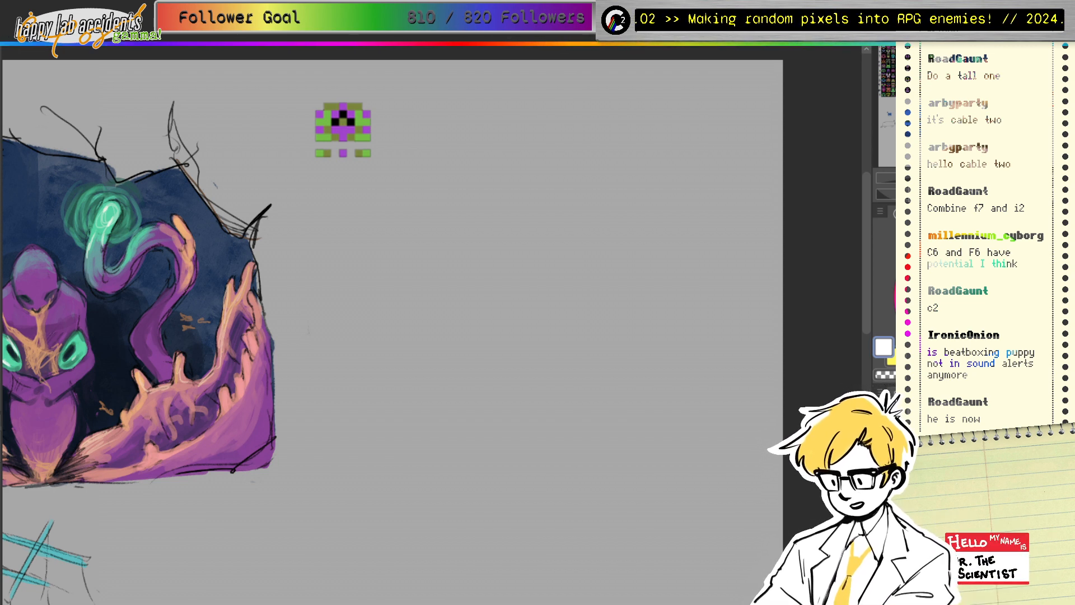
Step: Switch to black and try several head-outline arcs, undoing each attempt
{"action": "left_click", "coordinate": [927, 343]}
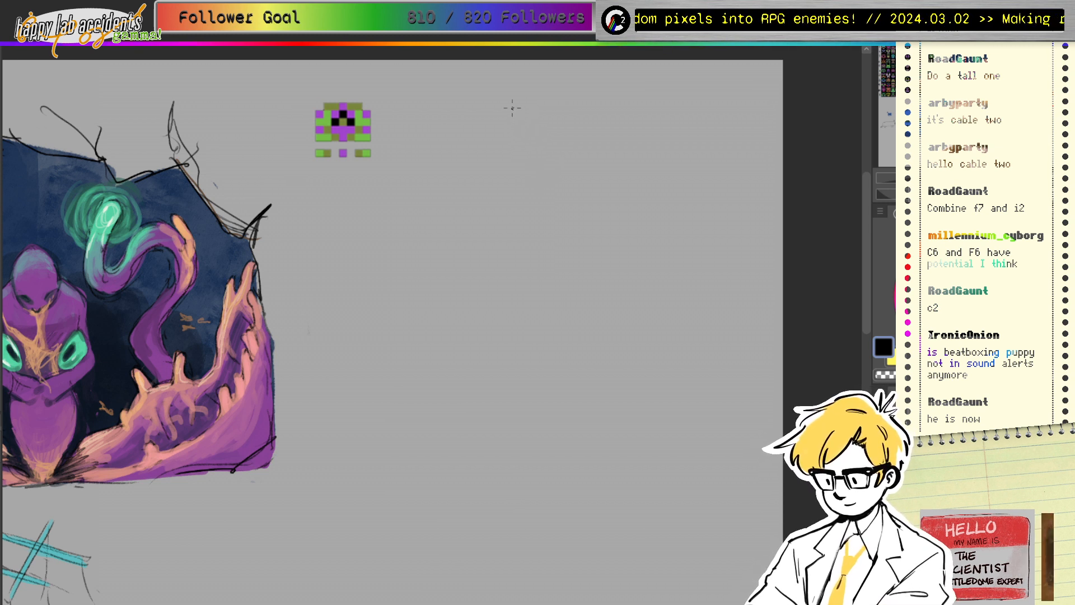
{"action": "mouse_move", "coordinate": [512, 106]}
{"action": "left_mouse_down"}
{"action": "mouse_move", "coordinate": [517, 188]}
{"action": "mouse_move", "coordinate": [544, 119]}
{"action": "left_mouse_up"}
{"action": "left_click_drag", "start_coordinate": [477, 132], "coordinate": [479, 188]}
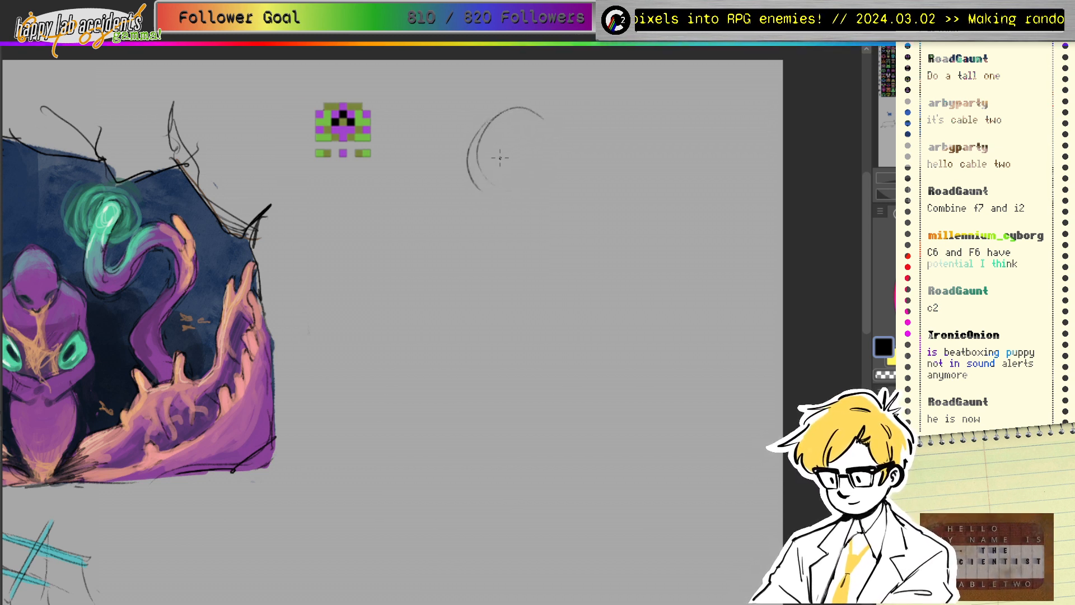
{"action": "key", "text": "ctrl+z"}
{"action": "key", "text": "ctrl+z"}
{"action": "key", "text": "ctrl+z"}
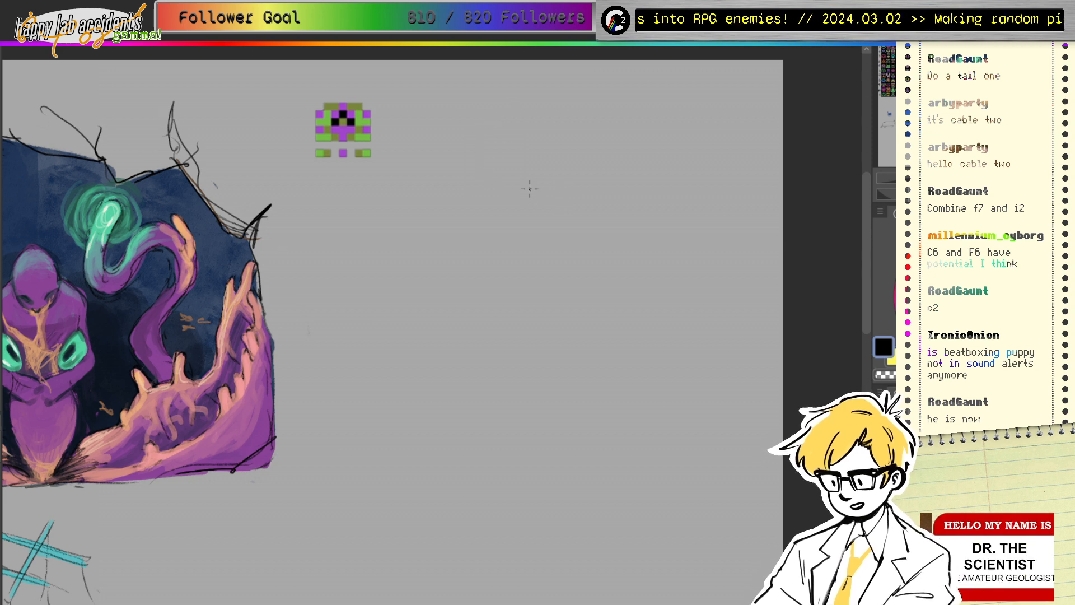
{"action": "mouse_move", "coordinate": [507, 113]}
{"action": "left_mouse_down"}
{"action": "mouse_move", "coordinate": [461, 160]}
{"action": "mouse_move", "coordinate": [506, 239]}
{"action": "mouse_move", "coordinate": [555, 235]}
{"action": "left_mouse_up"}
{"action": "key", "text": "ctrl+z"}
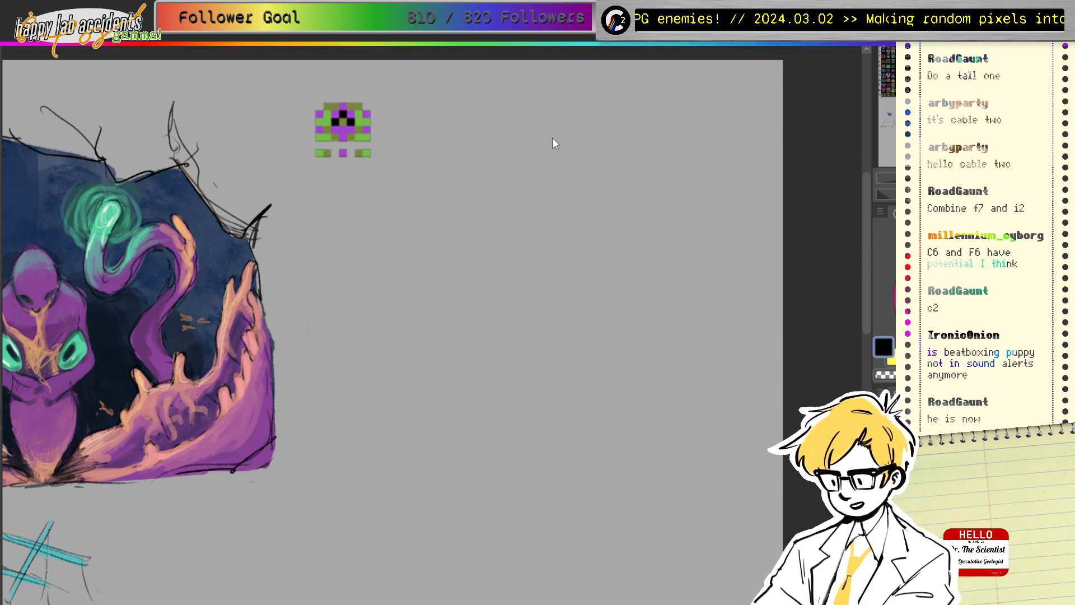
{"action": "mouse_move", "coordinate": [531, 125]}
{"action": "left_mouse_down"}
{"action": "mouse_move", "coordinate": [541, 247]}
{"action": "mouse_move", "coordinate": [560, 134]}
{"action": "mouse_move", "coordinate": [521, 119]}
{"action": "left_mouse_up"}
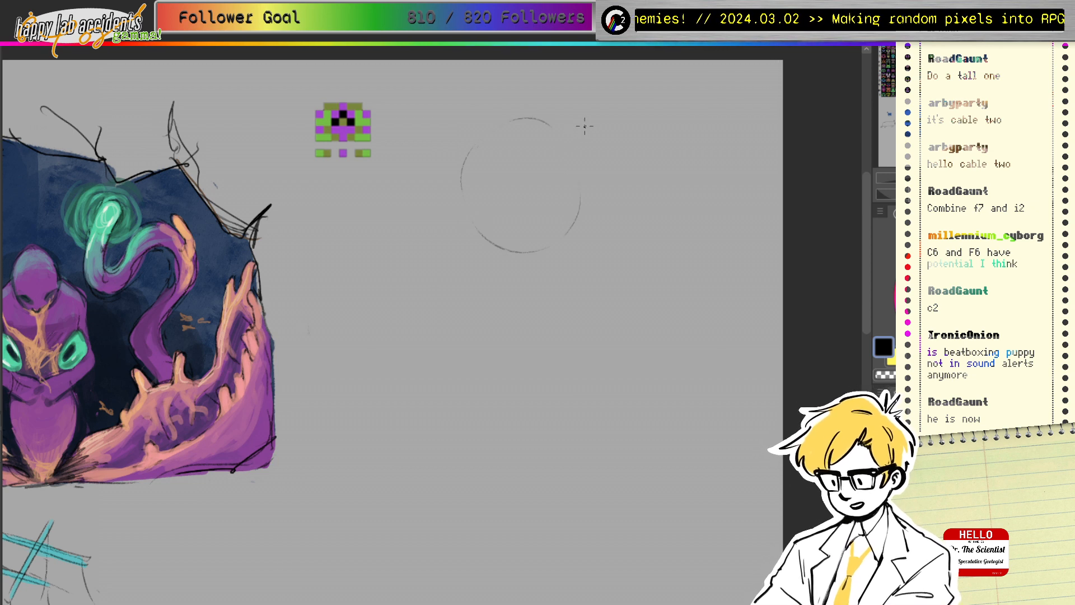
{"action": "key", "text": "ctrl+z"}
Step: Sketch the round head's left edge, upper arc, bottom edge and central eye curve
{"action": "left_click_drag", "start_coordinate": [479, 154], "coordinate": [502, 231]}
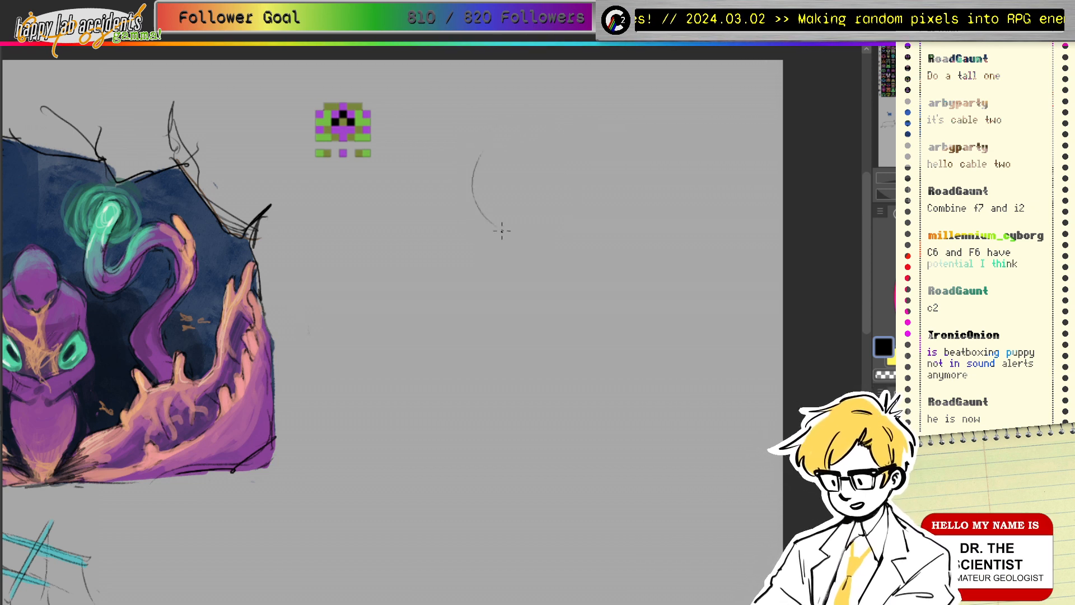
{"action": "left_click_drag", "start_coordinate": [499, 128], "coordinate": [489, 204]}
{"action": "mouse_move", "coordinate": [485, 157]}
{"action": "left_mouse_down"}
{"action": "mouse_move", "coordinate": [535, 128]}
{"action": "mouse_move", "coordinate": [582, 189]}
{"action": "left_mouse_up"}
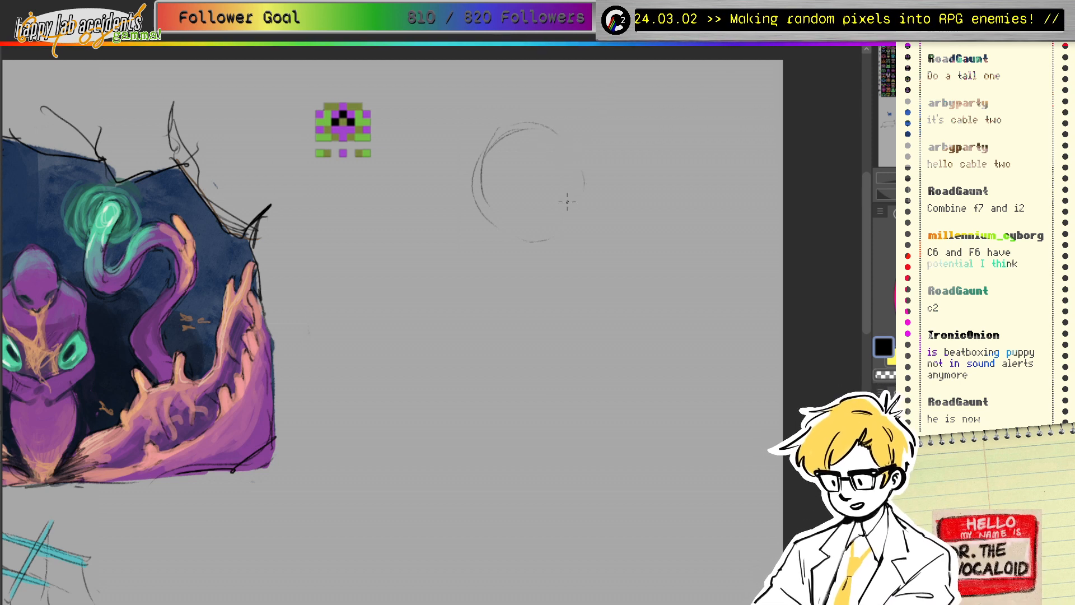
{"action": "left_click_drag", "start_coordinate": [514, 231], "coordinate": [565, 225]}
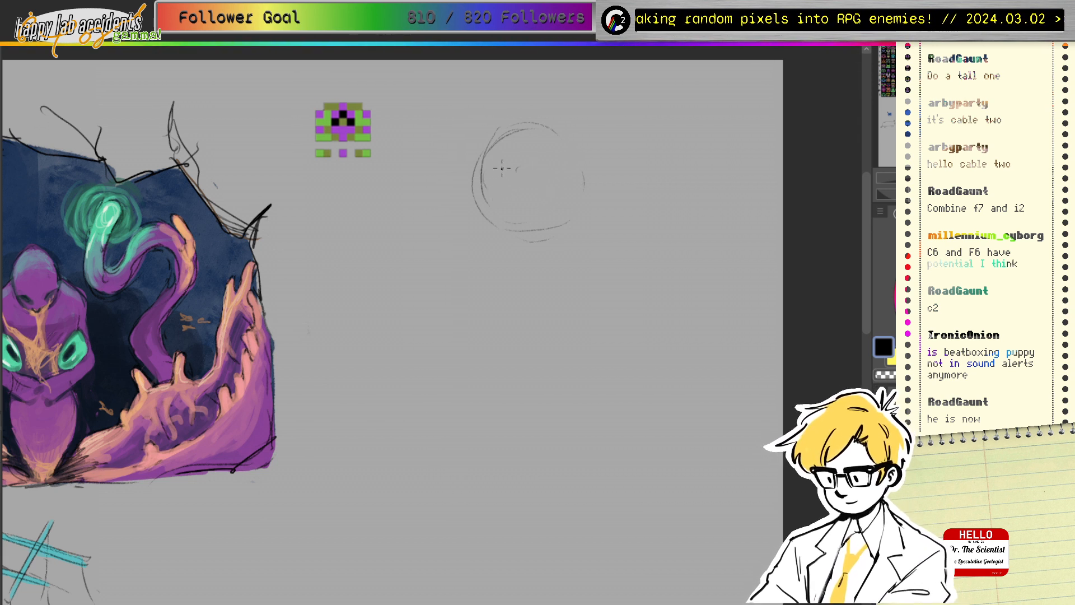
{"action": "mouse_move", "coordinate": [502, 168]}
{"action": "left_mouse_down"}
{"action": "mouse_move", "coordinate": [531, 167]}
{"action": "mouse_move", "coordinate": [523, 130]}
{"action": "mouse_move", "coordinate": [512, 151]}
{"action": "mouse_move", "coordinate": [530, 159]}
{"action": "mouse_move", "coordinate": [526, 128]}
{"action": "mouse_move", "coordinate": [573, 177]}
{"action": "mouse_move", "coordinate": [546, 185]}
{"action": "mouse_move", "coordinate": [567, 177]}
{"action": "mouse_move", "coordinate": [537, 171]}
{"action": "mouse_move", "coordinate": [551, 163]}
{"action": "mouse_move", "coordinate": [568, 172]}
{"action": "mouse_move", "coordinate": [537, 171]}
{"action": "mouse_move", "coordinate": [562, 180]}
{"action": "mouse_move", "coordinate": [499, 168]}
{"action": "mouse_move", "coordinate": [479, 180]}
{"action": "mouse_move", "coordinate": [519, 179]}
{"action": "left_mouse_up"}
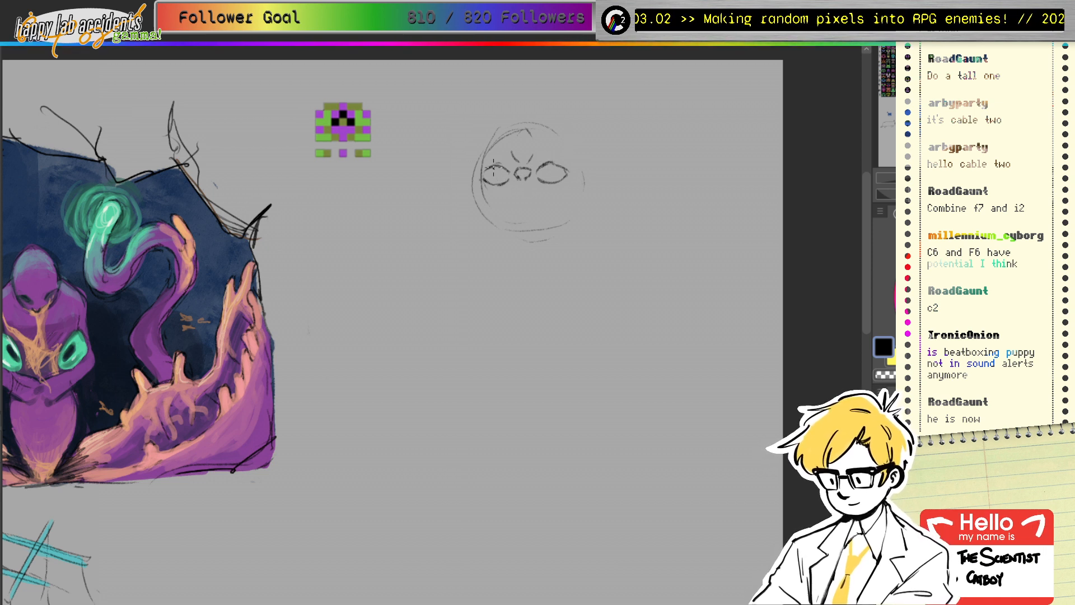
{"action": "mouse_move", "coordinate": [493, 168]}
{"action": "left_mouse_down"}
{"action": "mouse_move", "coordinate": [494, 183]}
{"action": "mouse_move", "coordinate": [549, 181]}
{"action": "left_mouse_up"}
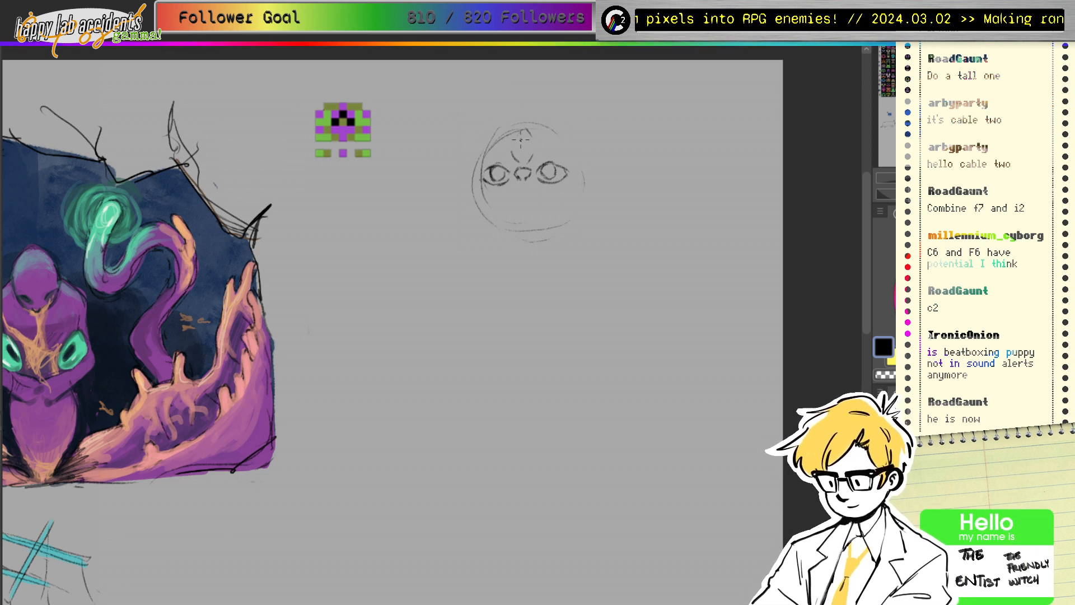
Step: Erase the stray brow marks and pencil a pointed horn rising from the head's top
{"action": "key", "text": "e"}
{"action": "mouse_move", "coordinate": [515, 139]}
{"action": "left_mouse_down"}
{"action": "mouse_move", "coordinate": [540, 127]}
{"action": "mouse_move", "coordinate": [519, 157]}
{"action": "mouse_move", "coordinate": [520, 136]}
{"action": "mouse_move", "coordinate": [531, 135]}
{"action": "mouse_move", "coordinate": [525, 165]}
{"action": "mouse_move", "coordinate": [532, 148]}
{"action": "mouse_move", "coordinate": [522, 163]}
{"action": "mouse_move", "coordinate": [515, 152]}
{"action": "mouse_move", "coordinate": [538, 132]}
{"action": "mouse_move", "coordinate": [517, 151]}
{"action": "mouse_move", "coordinate": [530, 150]}
{"action": "mouse_move", "coordinate": [516, 146]}
{"action": "mouse_move", "coordinate": [528, 144]}
{"action": "mouse_move", "coordinate": [491, 168]}
{"action": "mouse_move", "coordinate": [512, 152]}
{"action": "mouse_move", "coordinate": [558, 178]}
{"action": "mouse_move", "coordinate": [553, 153]}
{"action": "mouse_move", "coordinate": [527, 147]}
{"action": "left_mouse_up"}
{"action": "key", "text": "b"}
{"action": "key", "text": "p"}
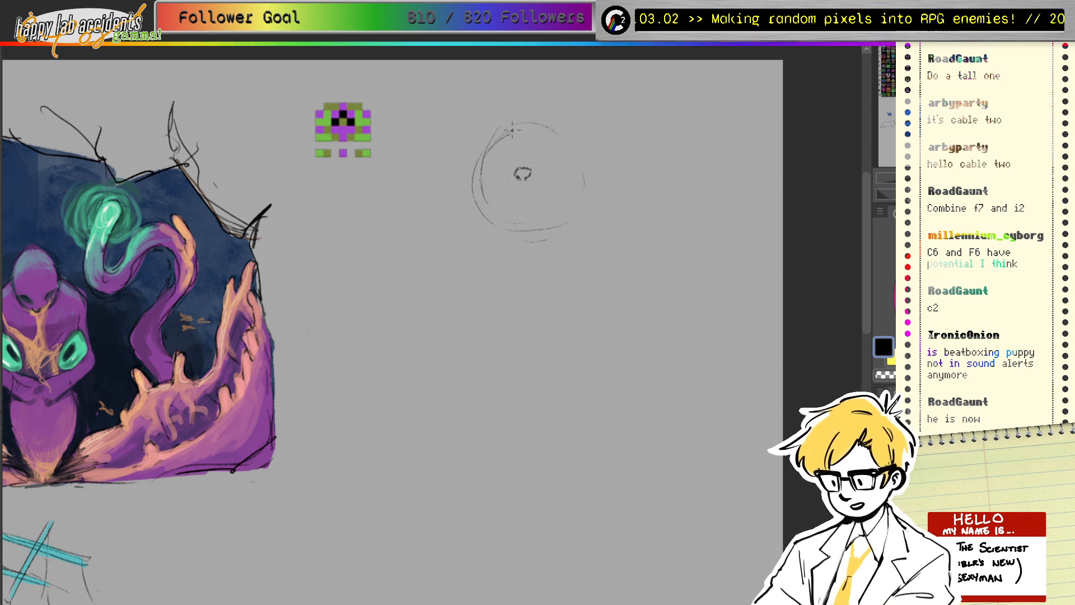
{"action": "mouse_move", "coordinate": [512, 130]}
{"action": "left_mouse_down"}
{"action": "mouse_move", "coordinate": [534, 96]}
{"action": "mouse_move", "coordinate": [535, 114]}
{"action": "mouse_move", "coordinate": [519, 112]}
{"action": "mouse_move", "coordinate": [525, 95]}
{"action": "mouse_move", "coordinate": [534, 119]}
{"action": "mouse_move", "coordinate": [525, 110]}
{"action": "mouse_move", "coordinate": [520, 127]}
{"action": "mouse_move", "coordinate": [520, 112]}
{"action": "mouse_move", "coordinate": [531, 108]}
{"action": "mouse_move", "coordinate": [535, 121]}
{"action": "mouse_move", "coordinate": [526, 99]}
{"action": "left_mouse_up"}
{"action": "key", "text": "e"}
{"action": "key", "text": "p"}
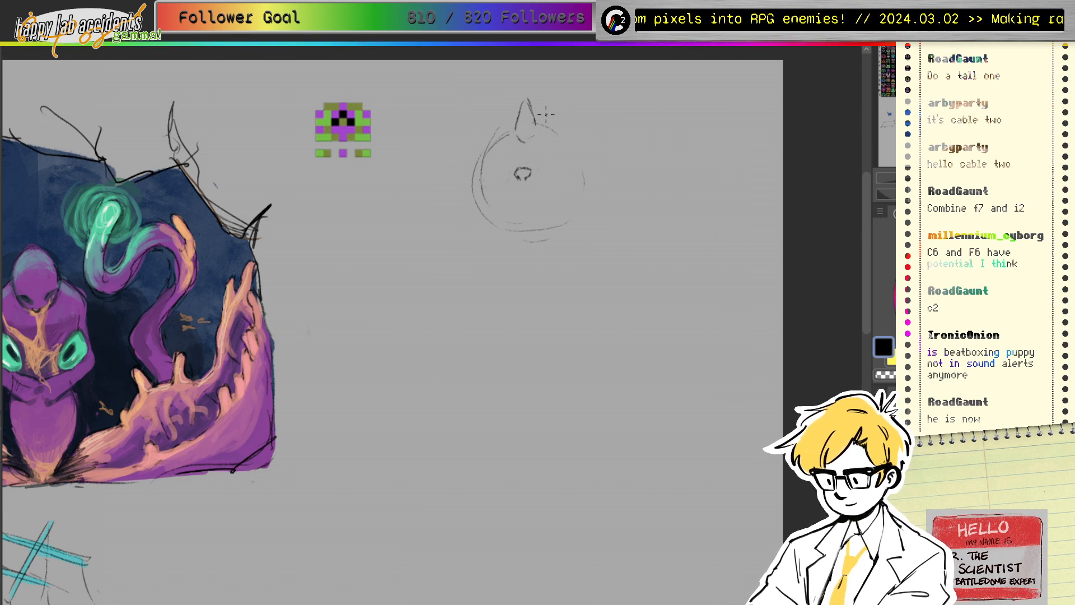
Step: Redraw the eye circles under the horn into three clustered round eyes
{"action": "left_click_drag", "start_coordinate": [522, 139], "coordinate": [522, 158]}
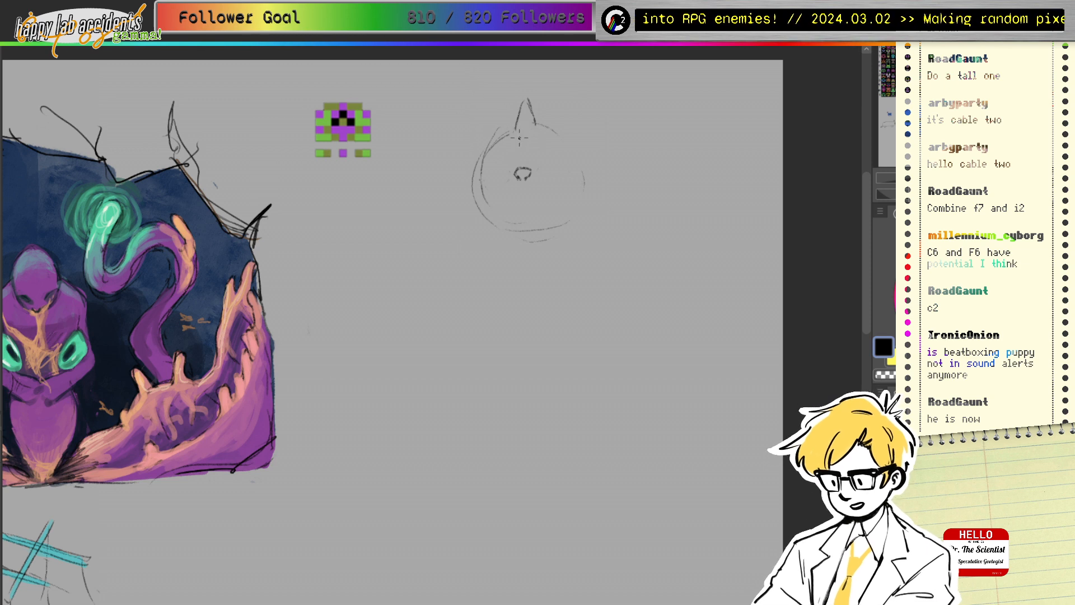
{"action": "mouse_move", "coordinate": [524, 144]}
{"action": "left_mouse_down"}
{"action": "mouse_move", "coordinate": [519, 159]}
{"action": "mouse_move", "coordinate": [529, 140]}
{"action": "mouse_move", "coordinate": [540, 144]}
{"action": "left_mouse_up"}
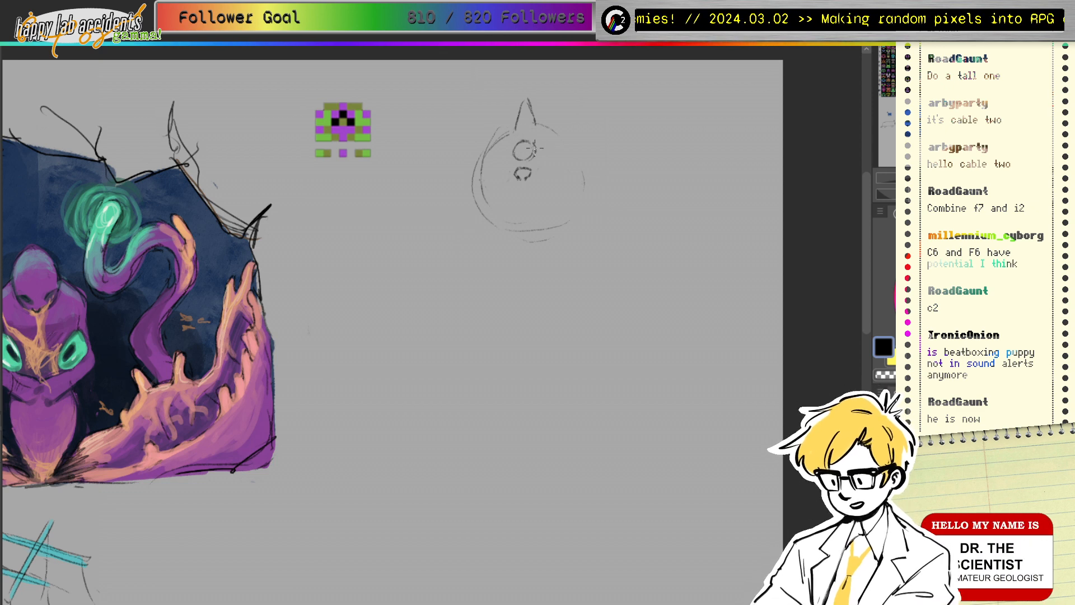
{"action": "mouse_move", "coordinate": [520, 141]}
{"action": "left_mouse_down"}
{"action": "mouse_move", "coordinate": [552, 157]}
{"action": "mouse_move", "coordinate": [559, 166]}
{"action": "mouse_move", "coordinate": [539, 166]}
{"action": "mouse_move", "coordinate": [559, 172]}
{"action": "mouse_move", "coordinate": [558, 161]}
{"action": "mouse_move", "coordinate": [494, 174]}
{"action": "left_mouse_up"}
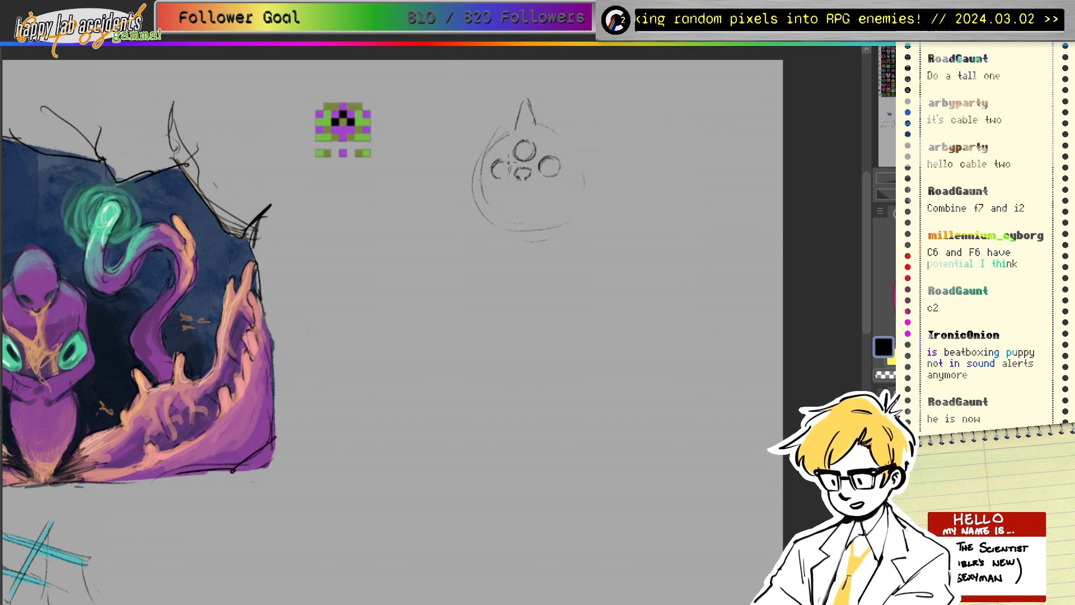
{"action": "left_click_drag", "start_coordinate": [508, 162], "coordinate": [510, 174]}
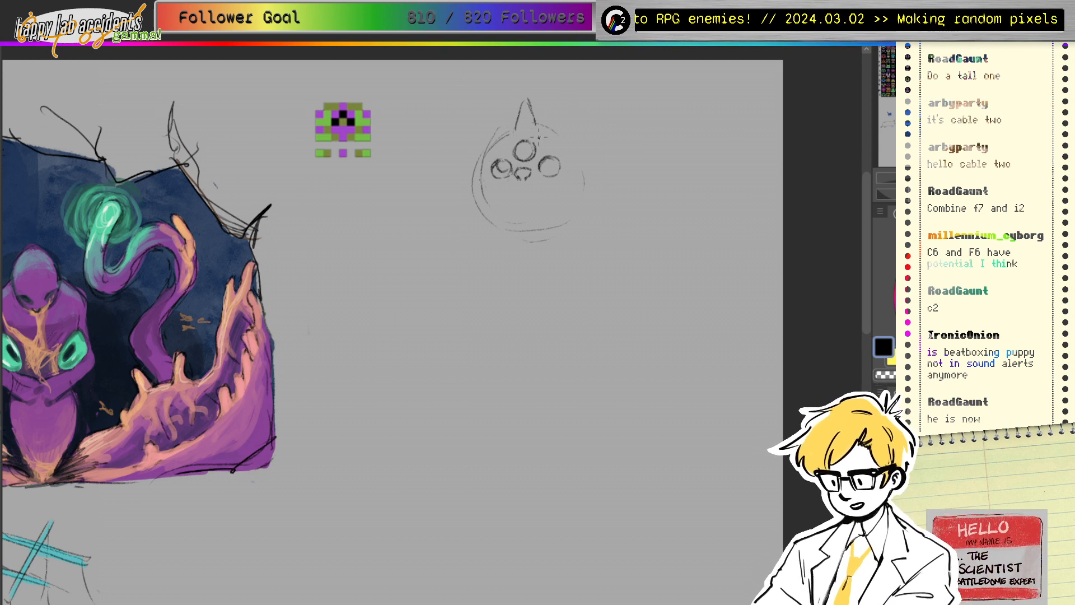
{"action": "left_click_drag", "start_coordinate": [519, 145], "coordinate": [529, 151]}
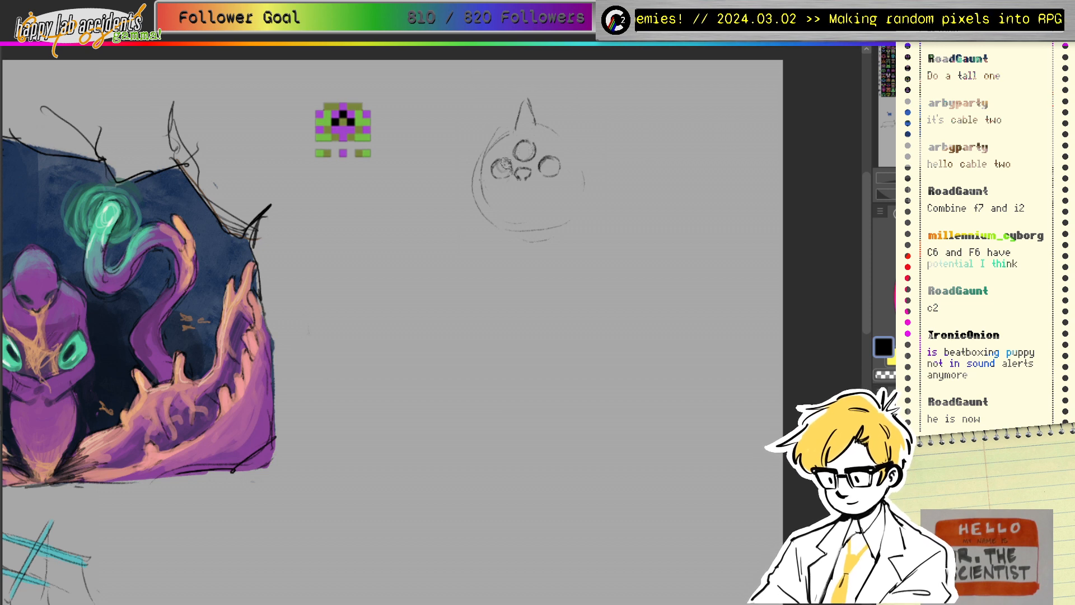
{"action": "mouse_move", "coordinate": [509, 164]}
{"action": "left_mouse_down"}
{"action": "mouse_move", "coordinate": [550, 166]}
{"action": "mouse_move", "coordinate": [544, 175]}
{"action": "mouse_move", "coordinate": [548, 155]}
{"action": "mouse_move", "coordinate": [547, 177]}
{"action": "mouse_move", "coordinate": [501, 168]}
{"action": "mouse_move", "coordinate": [532, 149]}
{"action": "left_mouse_up"}
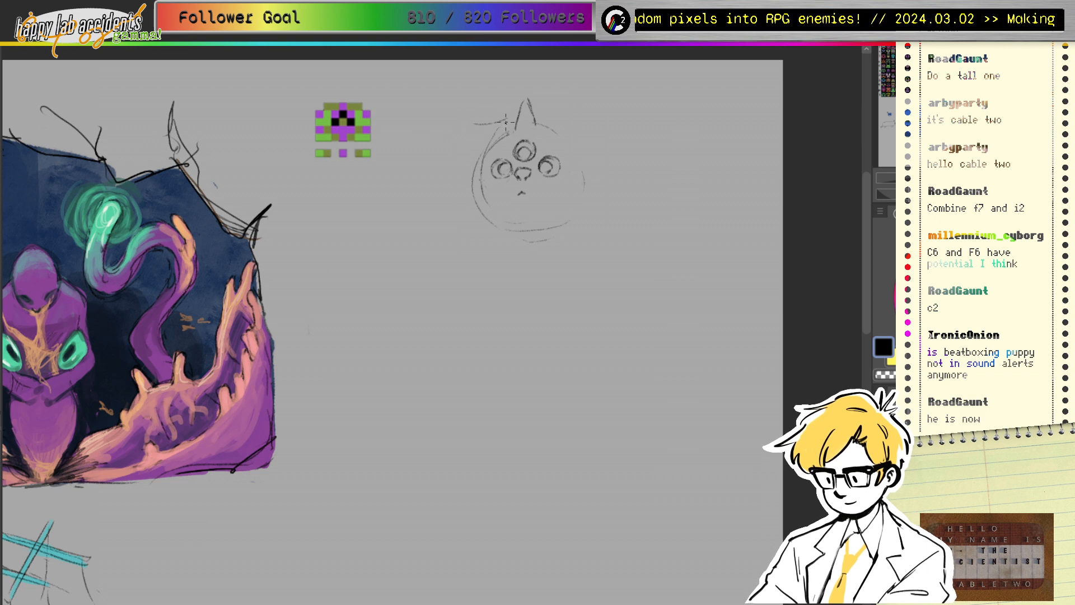
Step: Draw the left ear's upper edge sweeping outward, undoing a stray arc
{"action": "mouse_move", "coordinate": [495, 126]}
{"action": "left_mouse_down"}
{"action": "mouse_move", "coordinate": [464, 137]}
{"action": "mouse_move", "coordinate": [457, 157]}
{"action": "left_mouse_up"}
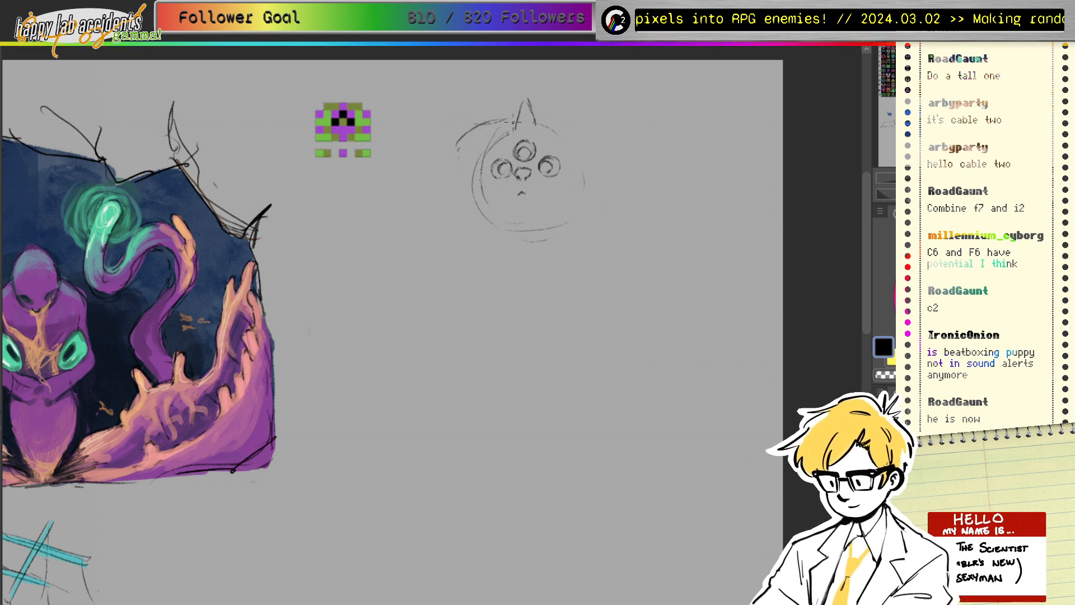
{"action": "left_click_drag", "start_coordinate": [548, 117], "coordinate": [596, 138]}
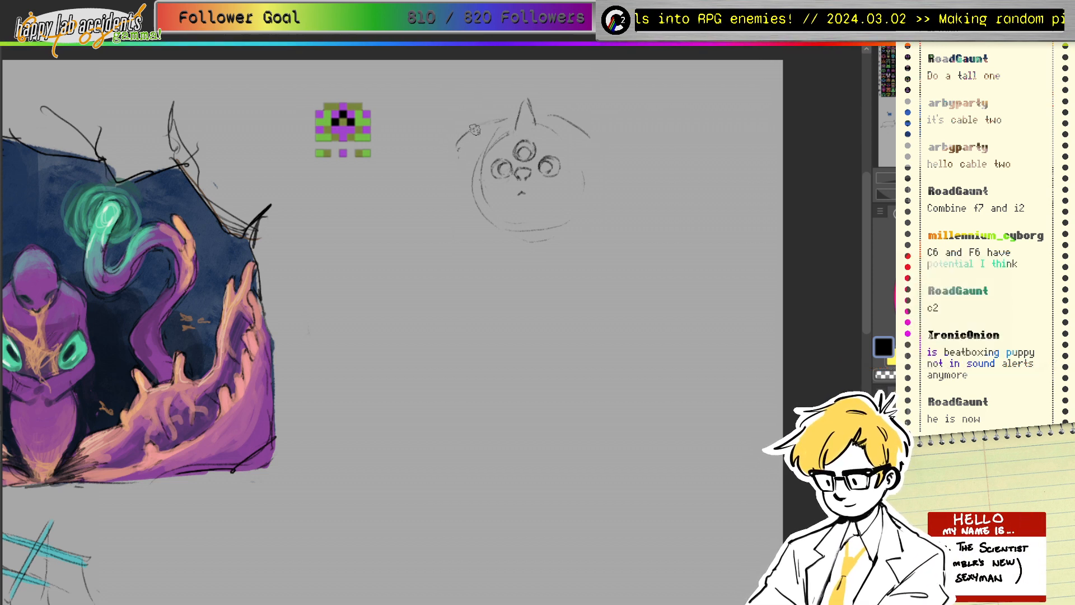
{"action": "key", "text": "ctrl+z"}
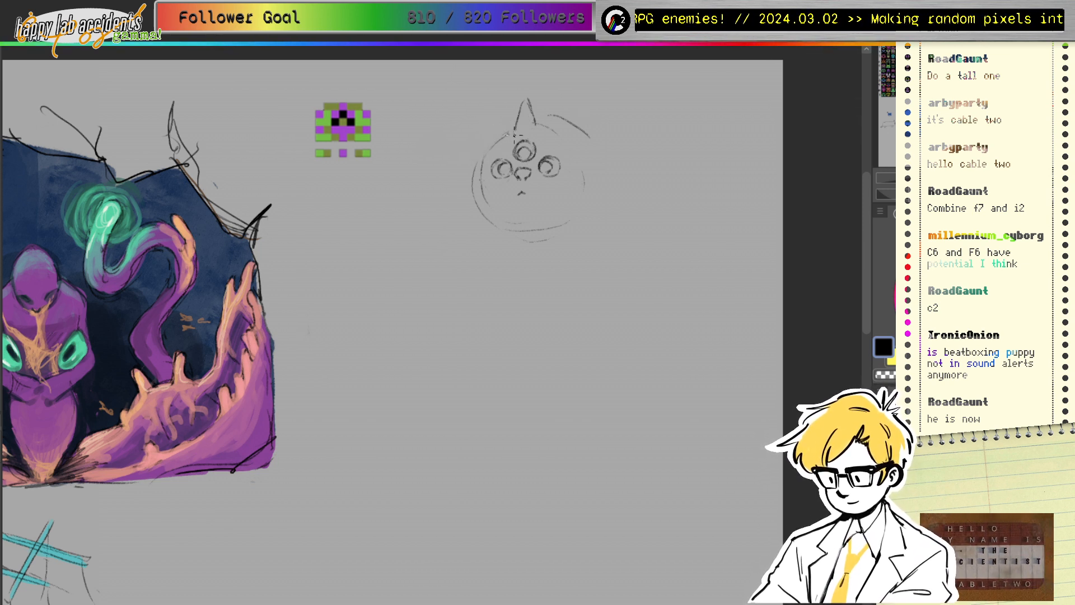
{"action": "mouse_move", "coordinate": [506, 132]}
{"action": "left_mouse_down"}
{"action": "mouse_move", "coordinate": [426, 166]}
{"action": "mouse_move", "coordinate": [443, 185]}
{"action": "mouse_move", "coordinate": [481, 161]}
{"action": "left_mouse_up"}
Step: Sketch the curved lower edges of the left and right drooping ears
{"action": "left_click_drag", "start_coordinate": [476, 178], "coordinate": [425, 216]}
{"action": "mouse_move", "coordinate": [433, 227]}
{"action": "left_mouse_down"}
{"action": "mouse_move", "coordinate": [469, 218]}
{"action": "mouse_move", "coordinate": [485, 193]}
{"action": "left_mouse_up"}
{"action": "left_click_drag", "start_coordinate": [581, 172], "coordinate": [608, 205]}
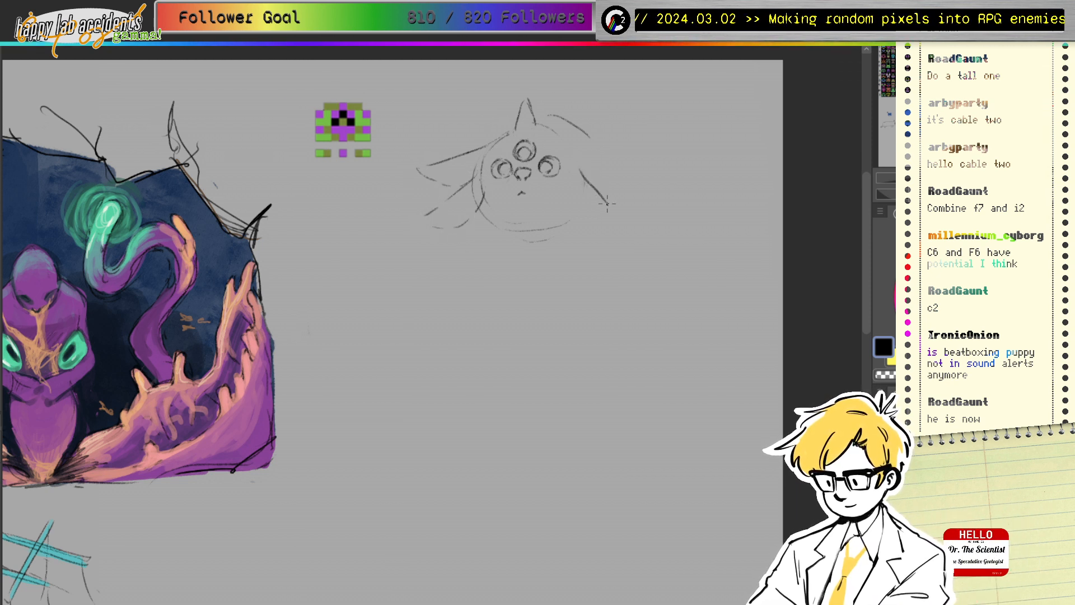
{"action": "mouse_move", "coordinate": [572, 169]}
{"action": "left_mouse_down"}
{"action": "mouse_move", "coordinate": [619, 199]}
{"action": "mouse_move", "coordinate": [588, 220]}
{"action": "mouse_move", "coordinate": [628, 235]}
{"action": "left_mouse_up"}
{"action": "mouse_move", "coordinate": [610, 200]}
{"action": "left_mouse_down"}
{"action": "mouse_move", "coordinate": [641, 218]}
{"action": "mouse_move", "coordinate": [587, 218]}
{"action": "mouse_move", "coordinate": [571, 194]}
{"action": "mouse_move", "coordinate": [628, 230]}
{"action": "left_mouse_up"}
Step: Rework the right ear with a longer line and long upper edge, and reinforce the left ear
{"action": "key", "text": "e"}
{"action": "key", "text": "p"}
{"action": "mouse_move", "coordinate": [586, 175]}
{"action": "left_mouse_down"}
{"action": "mouse_move", "coordinate": [601, 191]}
{"action": "mouse_move", "coordinate": [640, 202]}
{"action": "left_mouse_up"}
{"action": "key", "text": "ctrl+z"}
{"action": "key", "text": "ctrl+z"}
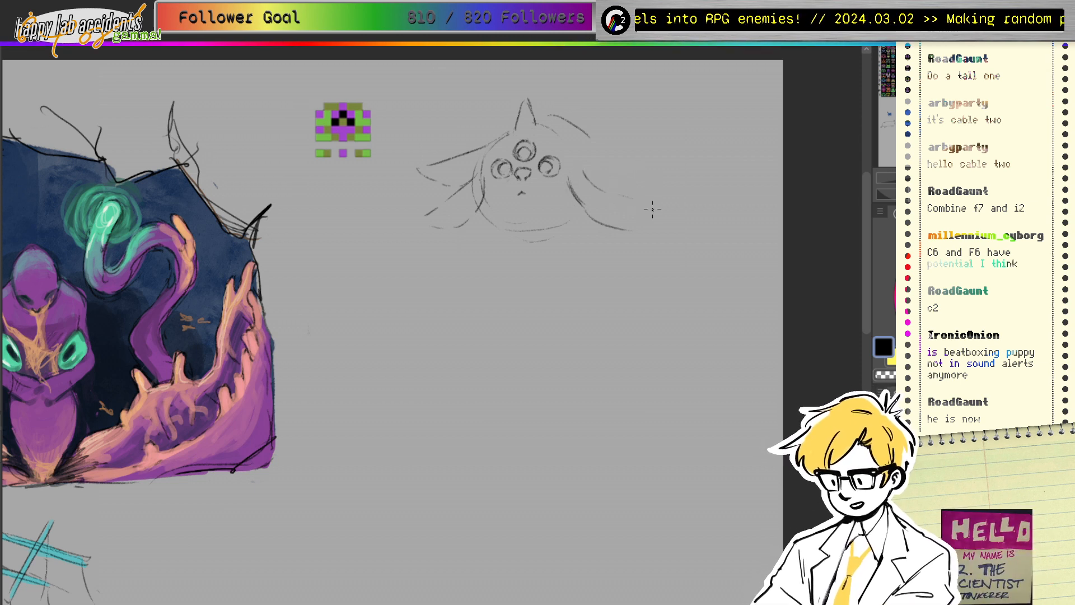
{"action": "key", "text": "ctrl+z"}
{"action": "mouse_move", "coordinate": [602, 191]}
{"action": "left_mouse_down"}
{"action": "mouse_move", "coordinate": [648, 211]}
{"action": "mouse_move", "coordinate": [603, 222]}
{"action": "mouse_move", "coordinate": [639, 226]}
{"action": "left_mouse_up"}
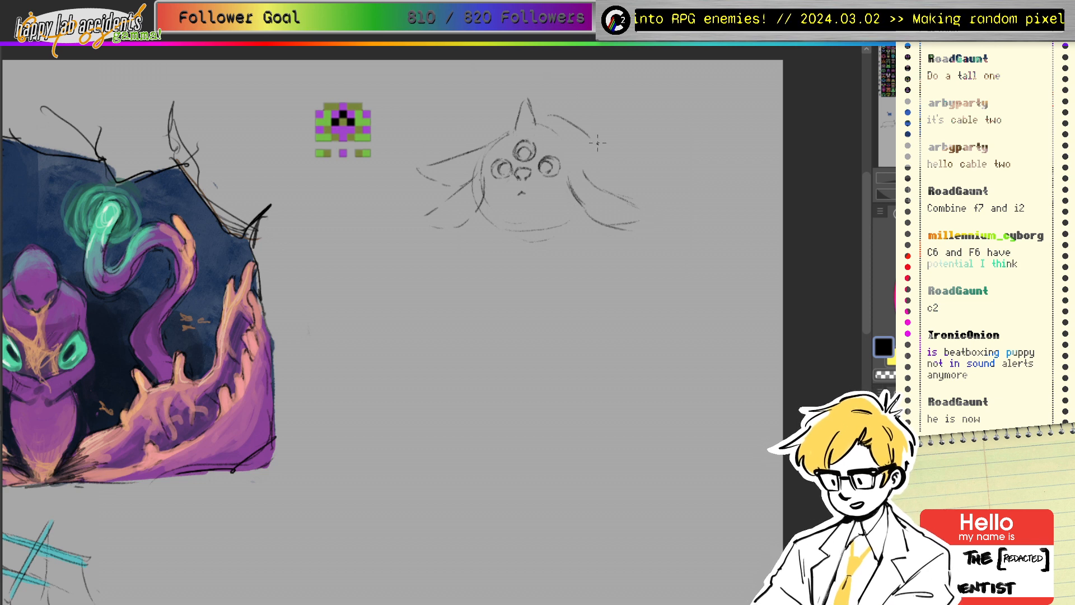
{"action": "mouse_move", "coordinate": [563, 133]}
{"action": "left_mouse_down"}
{"action": "mouse_move", "coordinate": [649, 170]}
{"action": "mouse_move", "coordinate": [652, 188]}
{"action": "mouse_move", "coordinate": [661, 175]}
{"action": "mouse_move", "coordinate": [615, 194]}
{"action": "mouse_move", "coordinate": [665, 174]}
{"action": "mouse_move", "coordinate": [644, 170]}
{"action": "mouse_move", "coordinate": [620, 188]}
{"action": "mouse_move", "coordinate": [665, 175]}
{"action": "mouse_move", "coordinate": [623, 186]}
{"action": "left_mouse_up"}
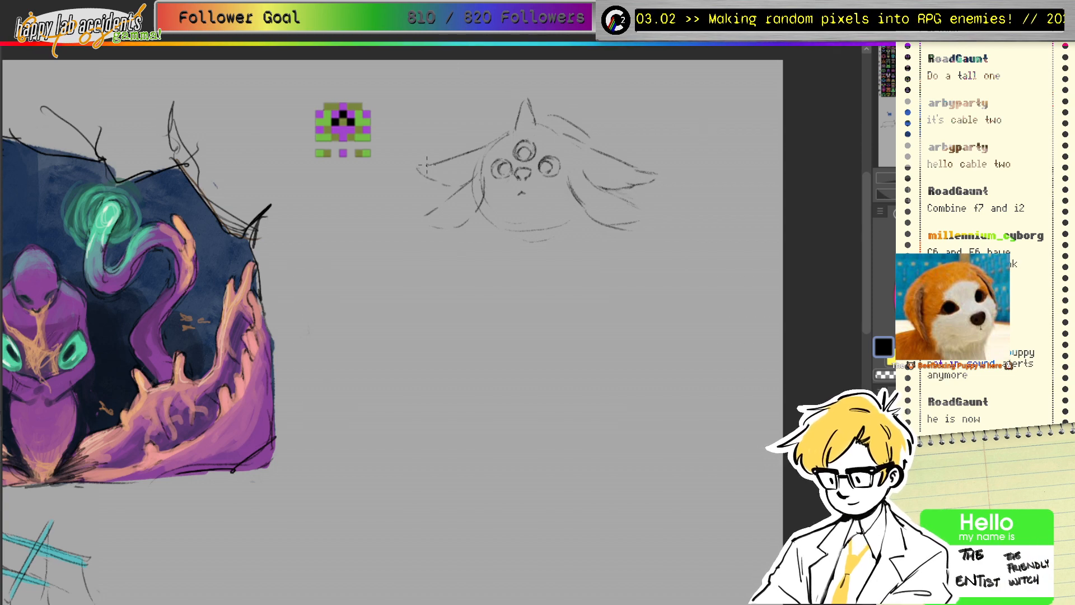
{"action": "left_click_drag", "start_coordinate": [414, 166], "coordinate": [450, 185]}
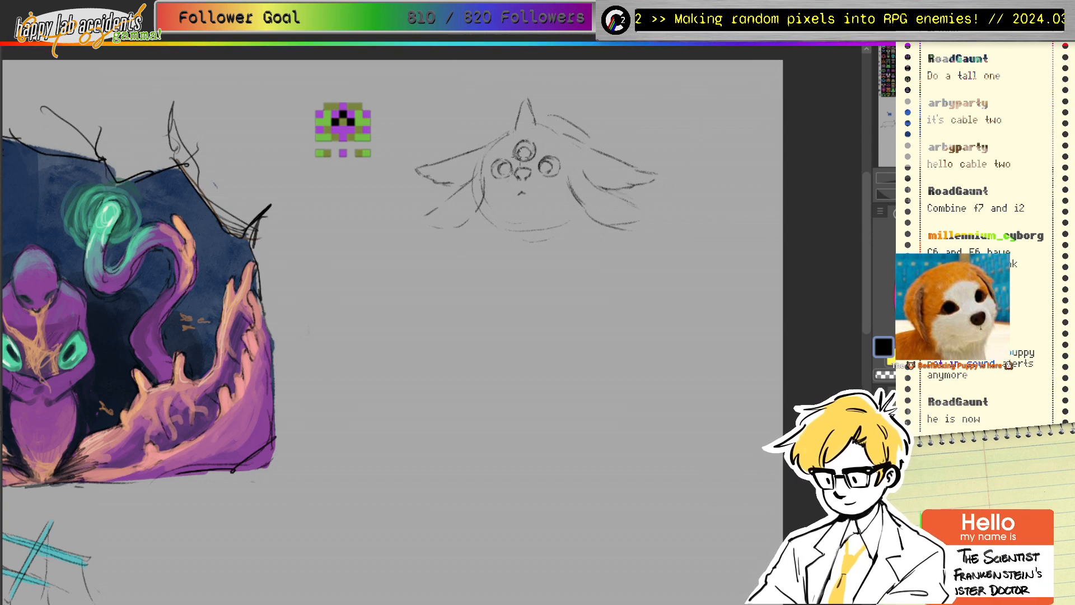
Step: Reposition the view and add a short chin line under the face
{"action": "mouse_move", "coordinate": [982, 108]}
{"action": "left_mouse_down"}
{"action": "mouse_move", "coordinate": [883, 161]}
{"action": "mouse_move", "coordinate": [966, 104]}
{"action": "mouse_move", "coordinate": [977, 108]}
{"action": "left_mouse_up"}
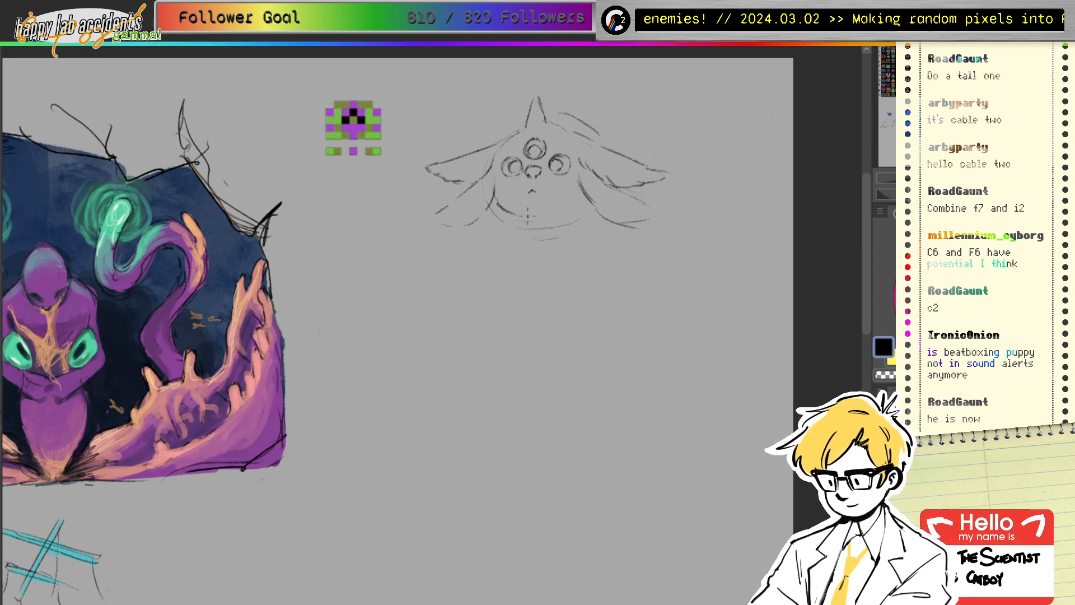
{"action": "left_click_drag", "start_coordinate": [553, 214], "coordinate": [568, 210]}
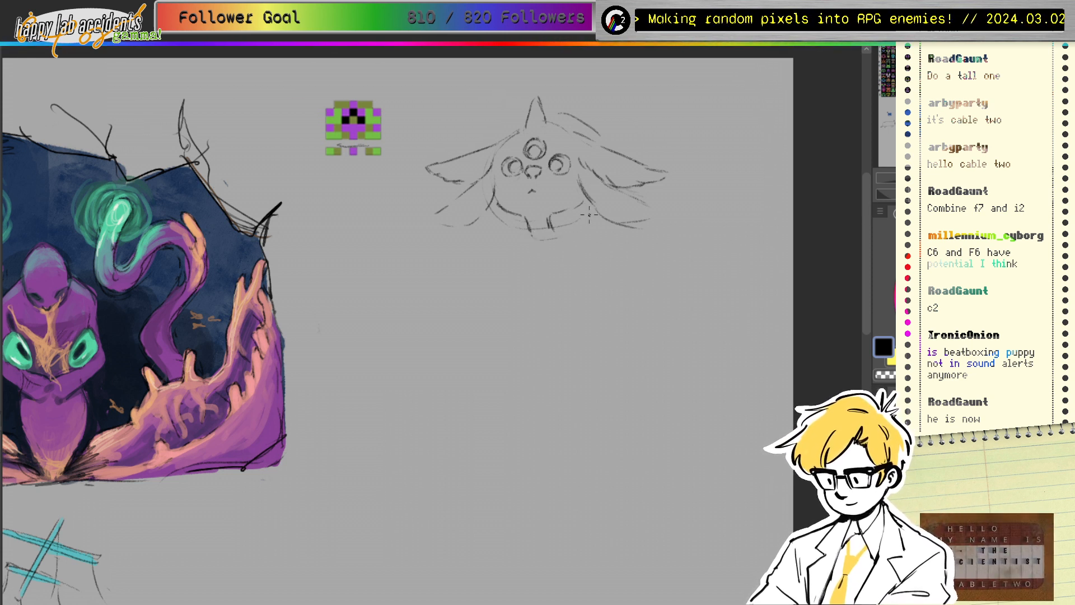
{"action": "mouse_move", "coordinate": [342, 138]}
{"action": "left_mouse_down"}
{"action": "mouse_move", "coordinate": [341, 154]}
{"action": "mouse_move", "coordinate": [380, 147]}
{"action": "mouse_move", "coordinate": [328, 143]}
{"action": "mouse_move", "coordinate": [376, 144]}
{"action": "mouse_move", "coordinate": [361, 155]}
{"action": "left_mouse_up"}
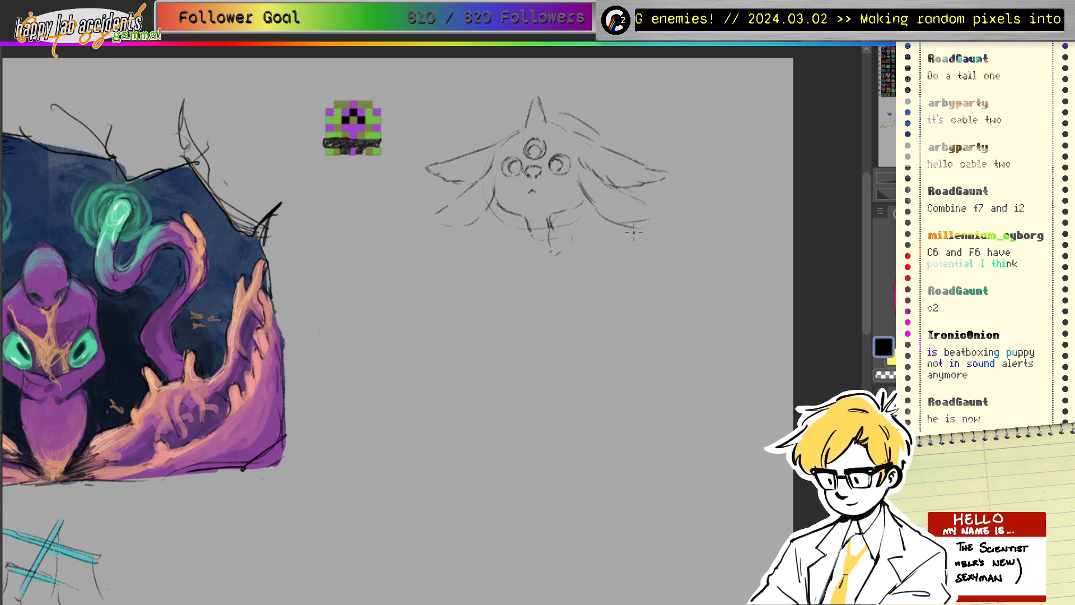
Step: Draw lobed curves below the neck for the body's left, bottom and right sides
{"action": "left_click_drag", "start_coordinate": [533, 243], "coordinate": [518, 274]}
{"action": "left_click_drag", "start_coordinate": [522, 282], "coordinate": [564, 273]}
{"action": "key", "text": "e"}
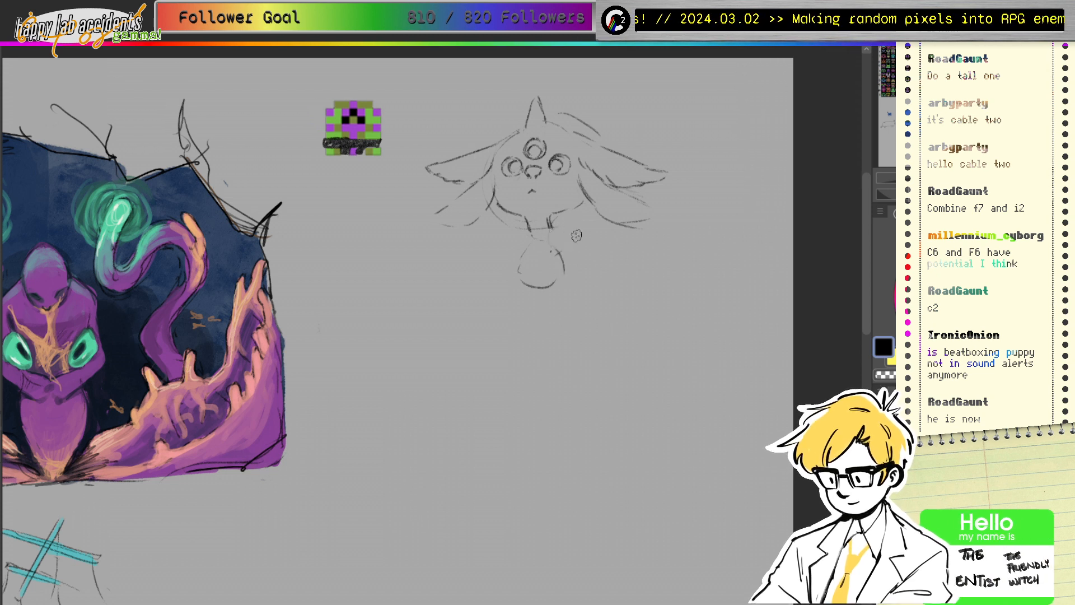
{"action": "mouse_move", "coordinate": [526, 223]}
{"action": "left_mouse_down"}
{"action": "mouse_move", "coordinate": [473, 238]}
{"action": "mouse_move", "coordinate": [488, 260]}
{"action": "left_mouse_up"}
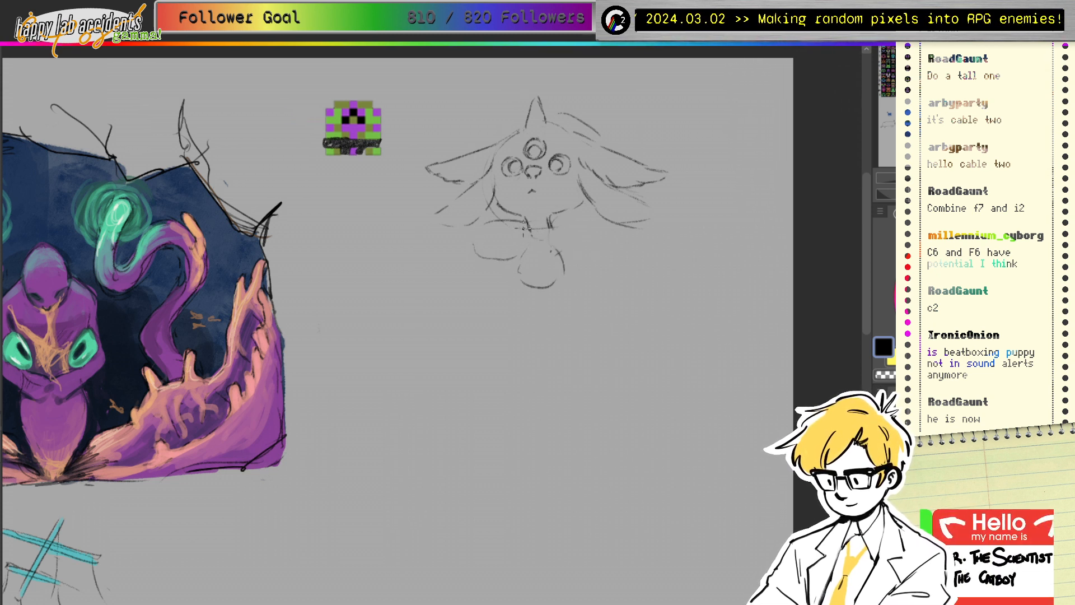
{"action": "mouse_move", "coordinate": [554, 224]}
{"action": "left_mouse_down"}
{"action": "mouse_move", "coordinate": [571, 239]}
{"action": "mouse_move", "coordinate": [604, 244]}
{"action": "mouse_move", "coordinate": [594, 260]}
{"action": "mouse_move", "coordinate": [569, 261]}
{"action": "mouse_move", "coordinate": [585, 225]}
{"action": "mouse_move", "coordinate": [619, 251]}
{"action": "left_mouse_up"}
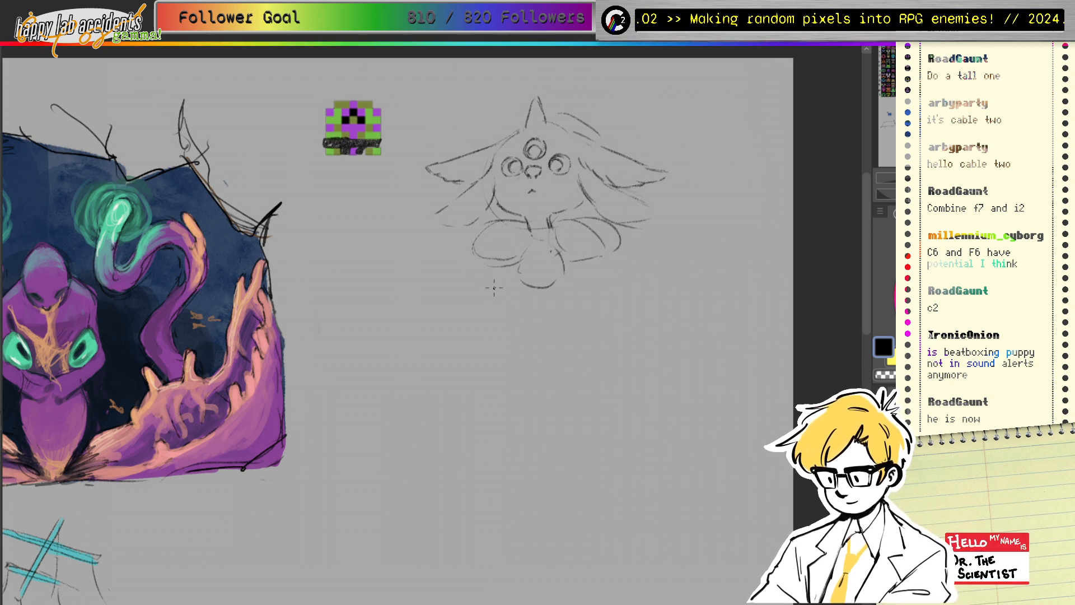
{"action": "left_click_drag", "start_coordinate": [463, 265], "coordinate": [483, 288]}
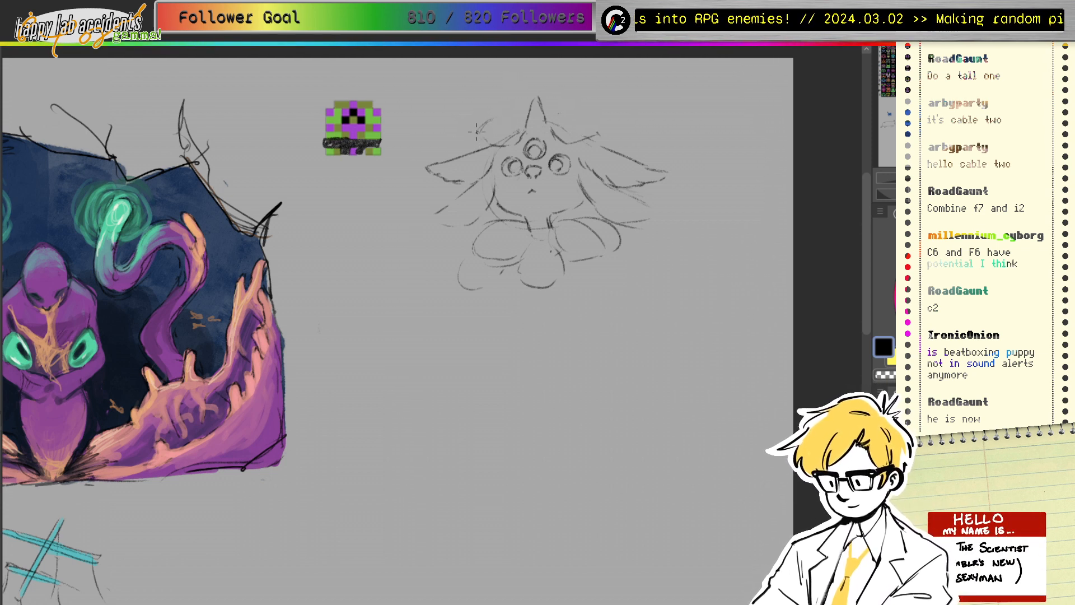
Step: Replace the rounded curve with pointed ears on both sides of the horn
{"action": "key", "text": "ctrl+z"}
{"action": "left_click_drag", "start_coordinate": [474, 133], "coordinate": [513, 118]}
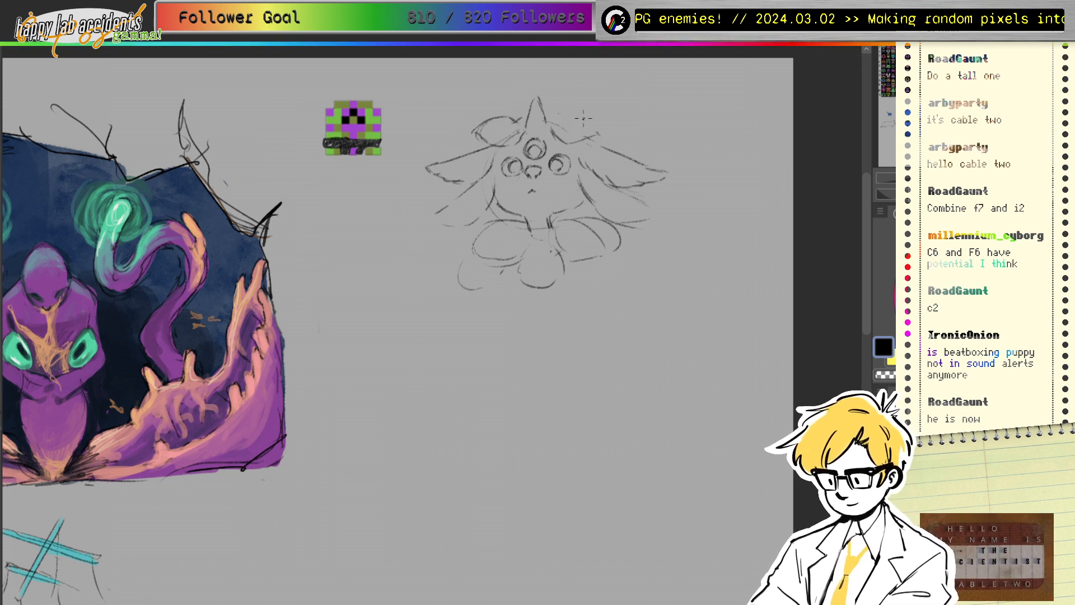
{"action": "mouse_move", "coordinate": [558, 119]}
{"action": "left_mouse_down"}
{"action": "mouse_move", "coordinate": [588, 112]}
{"action": "mouse_move", "coordinate": [572, 110]}
{"action": "mouse_move", "coordinate": [603, 125]}
{"action": "mouse_move", "coordinate": [588, 107]}
{"action": "mouse_move", "coordinate": [606, 123]}
{"action": "left_mouse_up"}
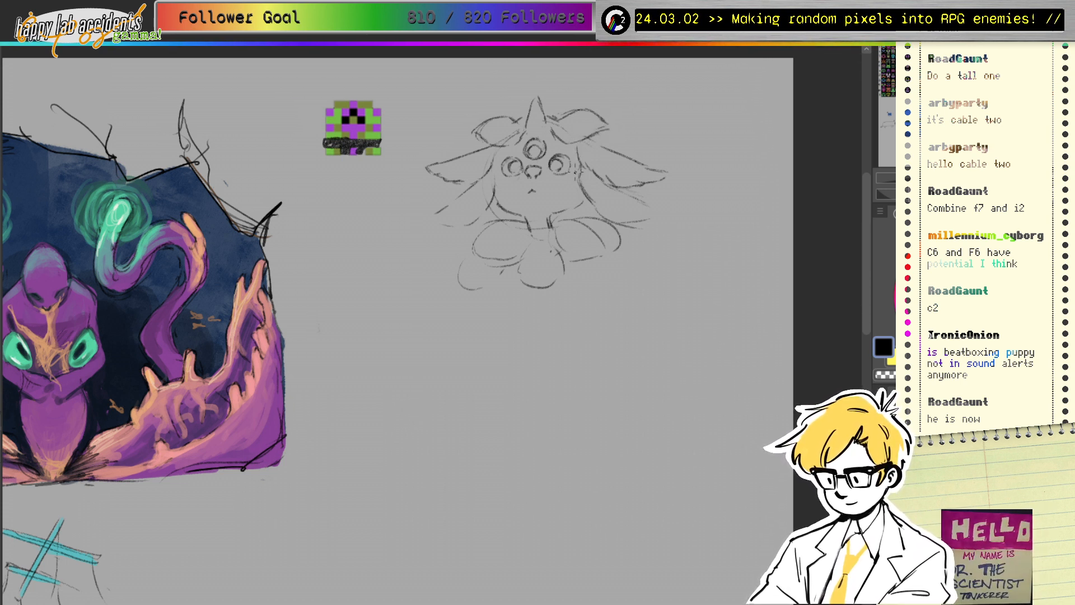
{"action": "mouse_move", "coordinate": [581, 165]}
{"action": "left_mouse_down"}
{"action": "mouse_move", "coordinate": [566, 192]}
{"action": "mouse_move", "coordinate": [581, 180]}
{"action": "left_mouse_up"}
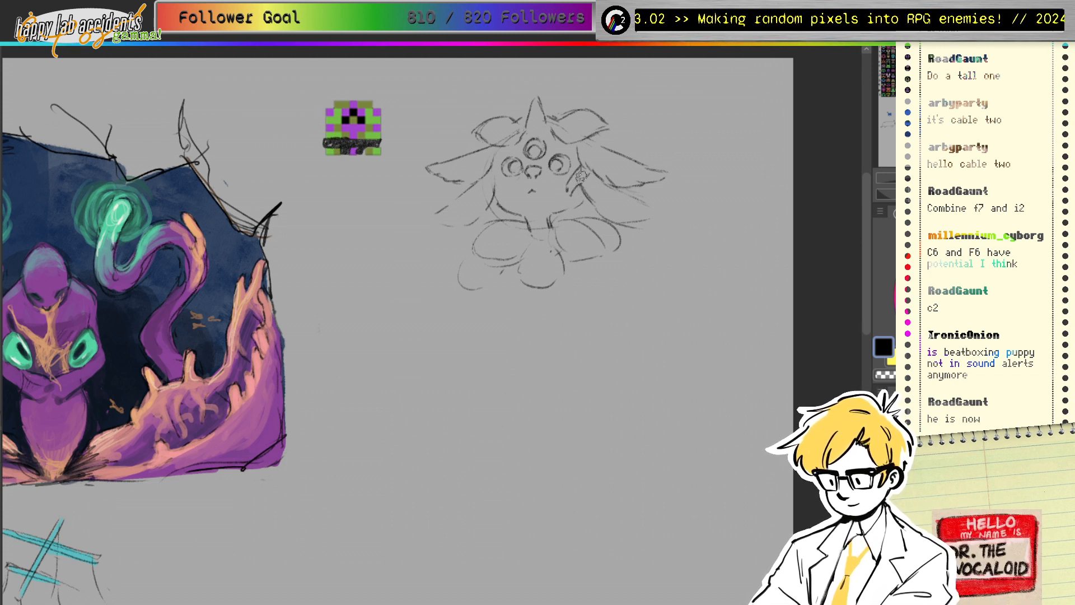
{"action": "key", "text": "ctrl+z"}
{"action": "key", "text": "ctrl+z"}
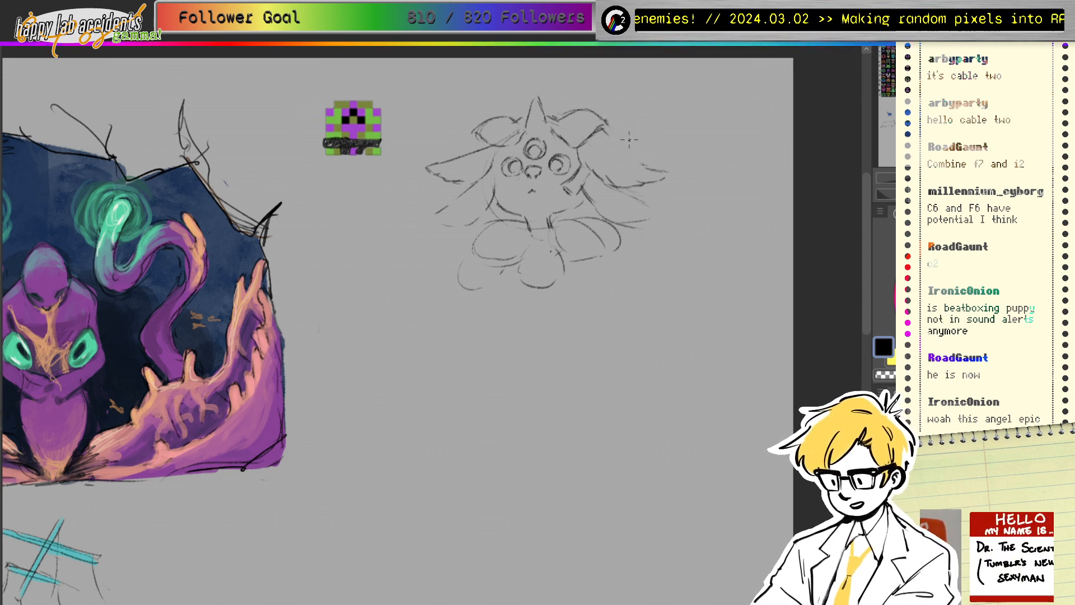
Step: Refine the right ear's edge and erase and redraw the left ear's tip
{"action": "left_click_drag", "start_coordinate": [606, 133], "coordinate": [665, 170]}
{"action": "key", "text": "e"}
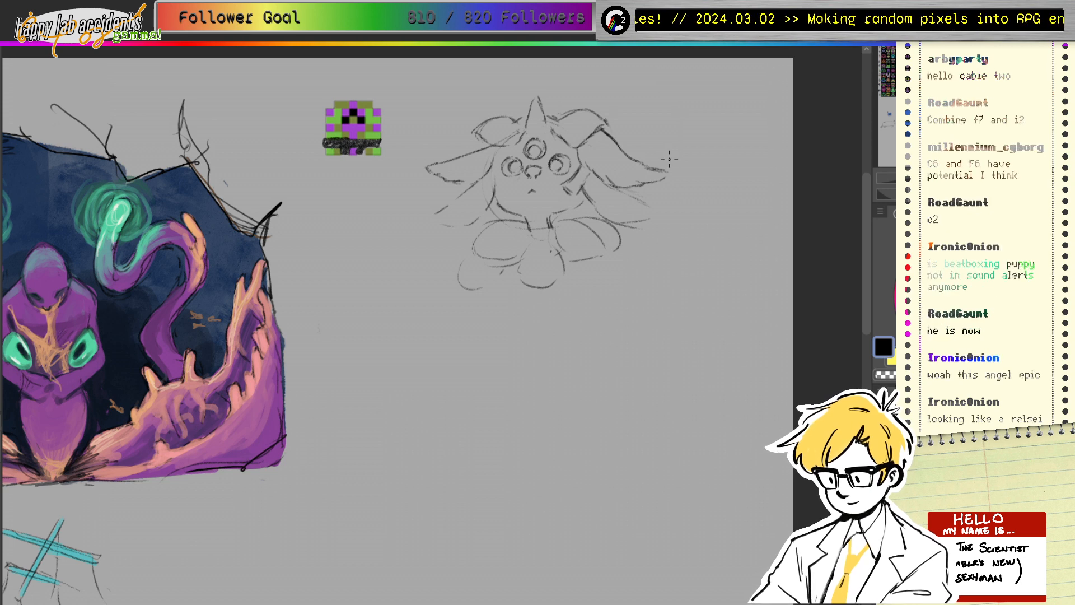
{"action": "mouse_move", "coordinate": [469, 157]}
{"action": "left_mouse_down"}
{"action": "mouse_move", "coordinate": [431, 163]}
{"action": "mouse_move", "coordinate": [480, 149]}
{"action": "left_mouse_up"}
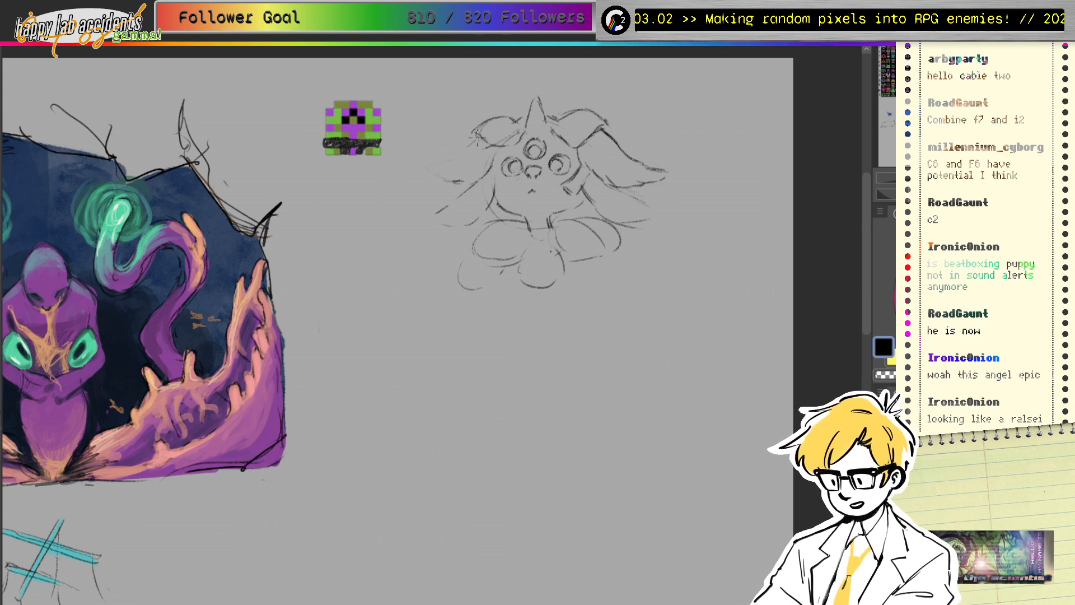
{"action": "mouse_move", "coordinate": [479, 131]}
{"action": "left_mouse_down"}
{"action": "mouse_move", "coordinate": [443, 173]}
{"action": "mouse_move", "coordinate": [447, 161]}
{"action": "mouse_move", "coordinate": [418, 174]}
{"action": "mouse_move", "coordinate": [452, 185]}
{"action": "mouse_move", "coordinate": [444, 174]}
{"action": "mouse_move", "coordinate": [462, 157]}
{"action": "mouse_move", "coordinate": [445, 182]}
{"action": "left_mouse_up"}
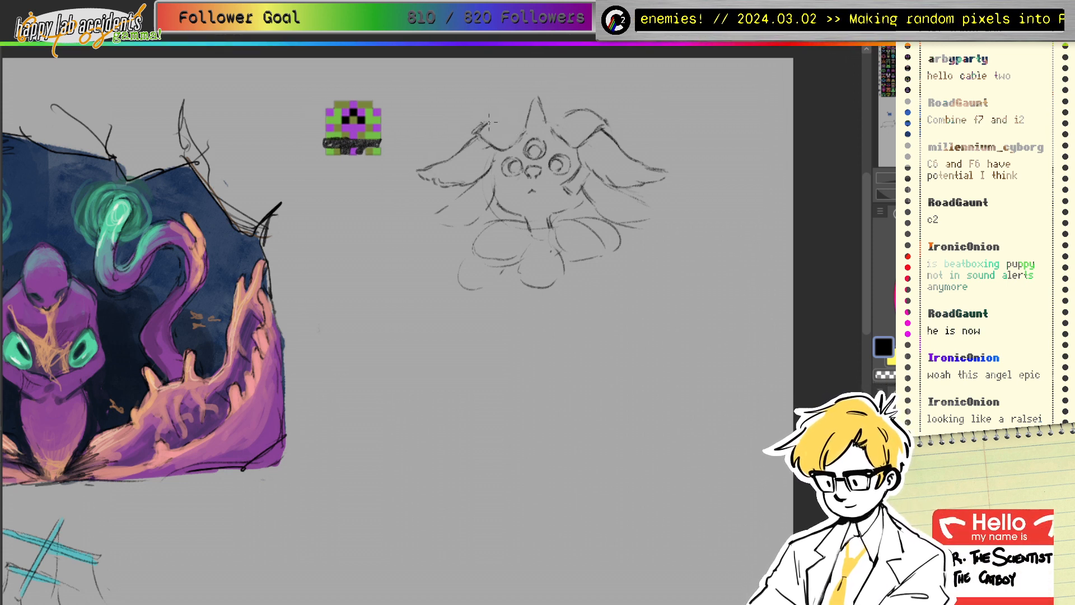
{"action": "mouse_move", "coordinate": [495, 117]}
{"action": "left_mouse_down"}
{"action": "mouse_move", "coordinate": [510, 124]}
{"action": "mouse_move", "coordinate": [496, 117]}
{"action": "left_mouse_up"}
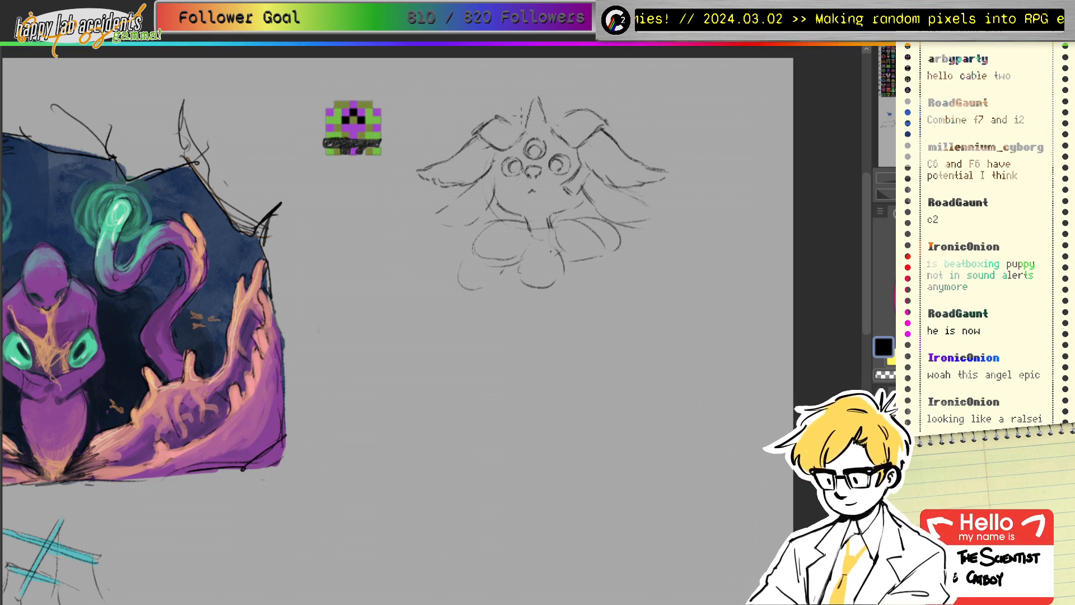
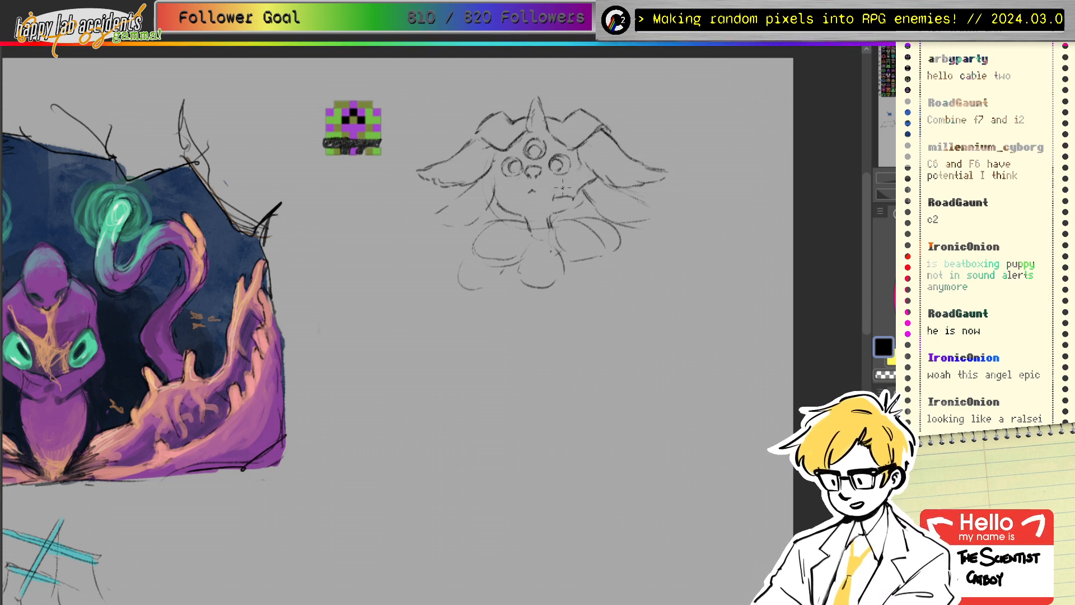
Step: Add pencil marks on both cheeks, undoing a misplaced left-cheek stroke
{"action": "left_click_drag", "start_coordinate": [559, 187], "coordinate": [554, 189]}
{"action": "left_click_drag", "start_coordinate": [553, 194], "coordinate": [573, 199]}
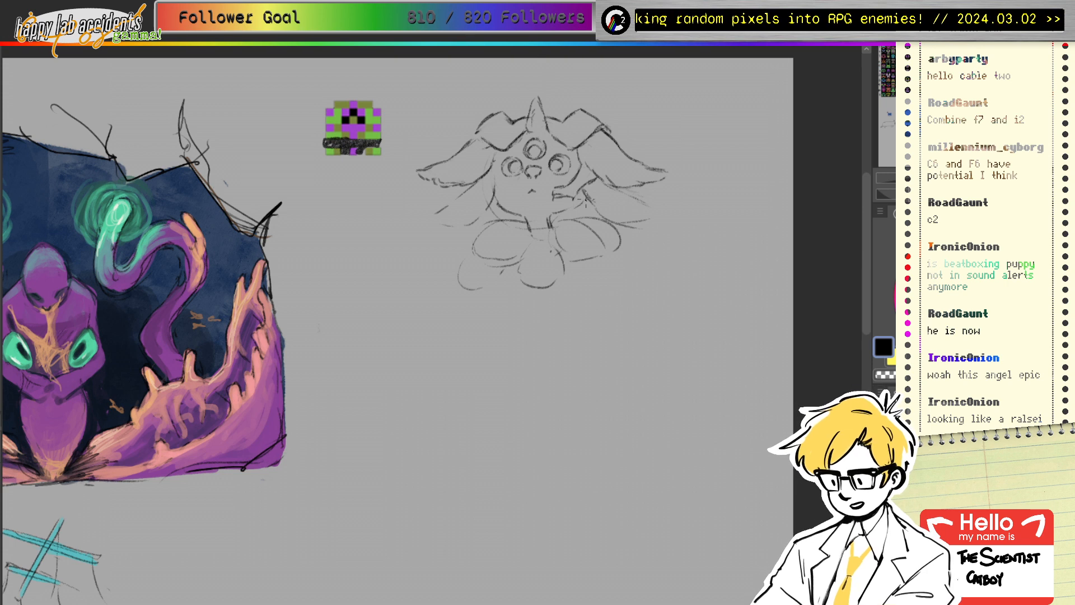
{"action": "left_click_drag", "start_coordinate": [496, 163], "coordinate": [517, 201]}
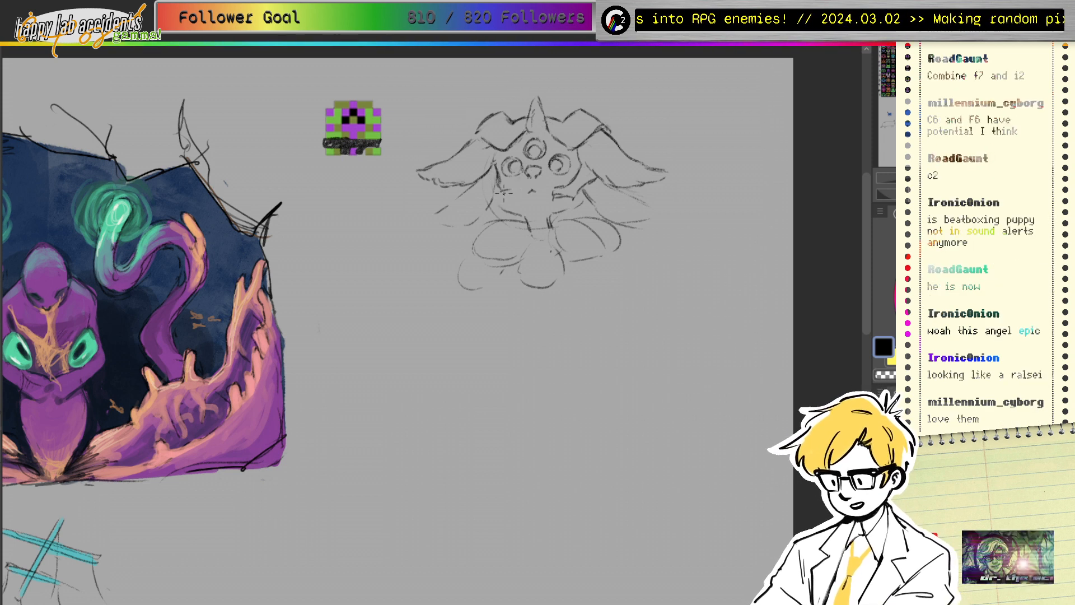
{"action": "mouse_move", "coordinate": [511, 201]}
{"action": "left_mouse_down"}
{"action": "mouse_move", "coordinate": [494, 205]}
{"action": "mouse_move", "coordinate": [515, 192]}
{"action": "mouse_move", "coordinate": [500, 201]}
{"action": "left_mouse_up"}
{"action": "key", "text": "ctrl+z"}
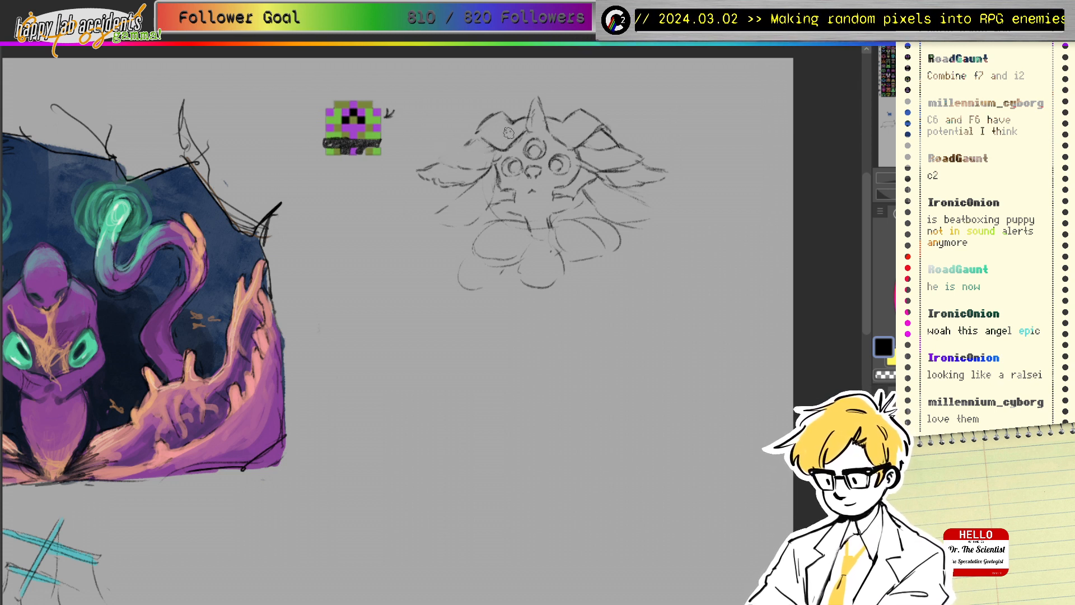
Step: Extend the upper and lower left wing outlines and add another left-cheek stroke
{"action": "mouse_move", "coordinate": [474, 133]}
{"action": "left_mouse_down"}
{"action": "mouse_move", "coordinate": [437, 159]}
{"action": "mouse_move", "coordinate": [454, 165]}
{"action": "left_mouse_up"}
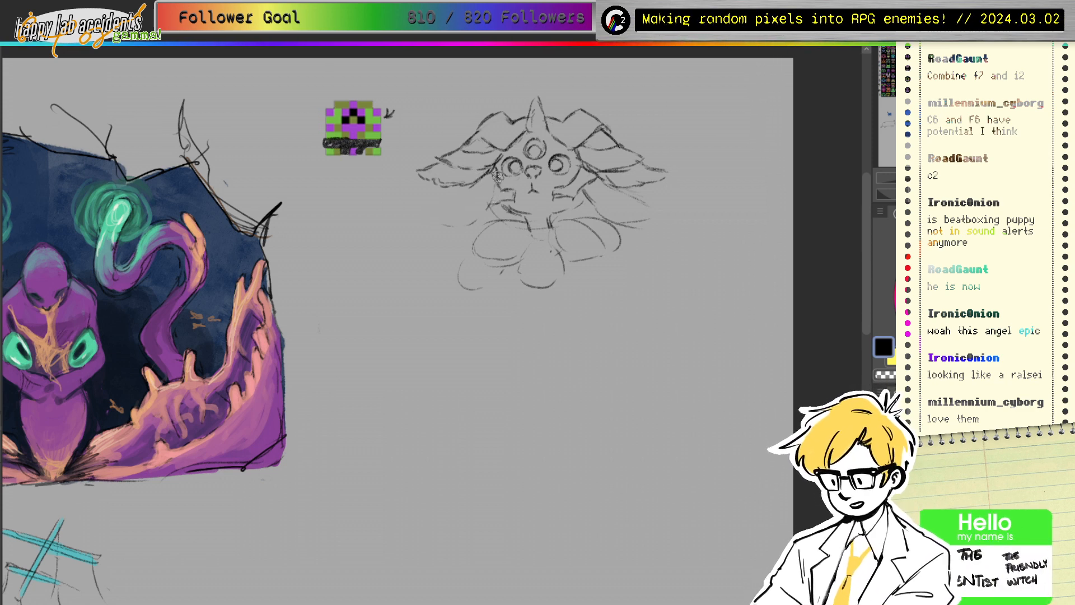
{"action": "left_click_drag", "start_coordinate": [496, 175], "coordinate": [501, 186]}
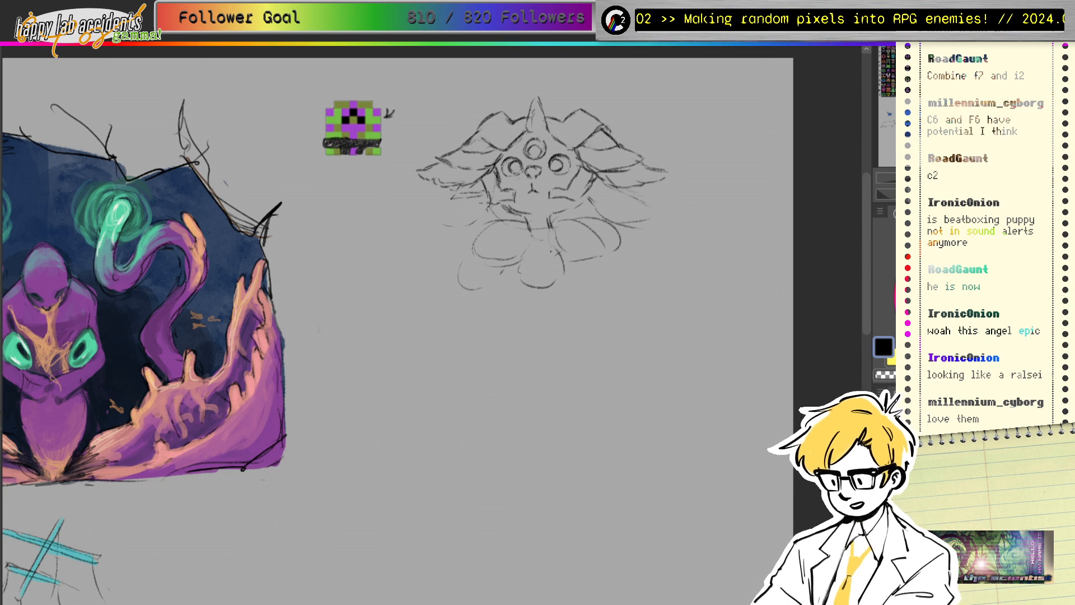
{"action": "mouse_move", "coordinate": [451, 202]}
{"action": "left_mouse_down"}
{"action": "mouse_move", "coordinate": [419, 230]}
{"action": "mouse_move", "coordinate": [442, 231]}
{"action": "left_mouse_up"}
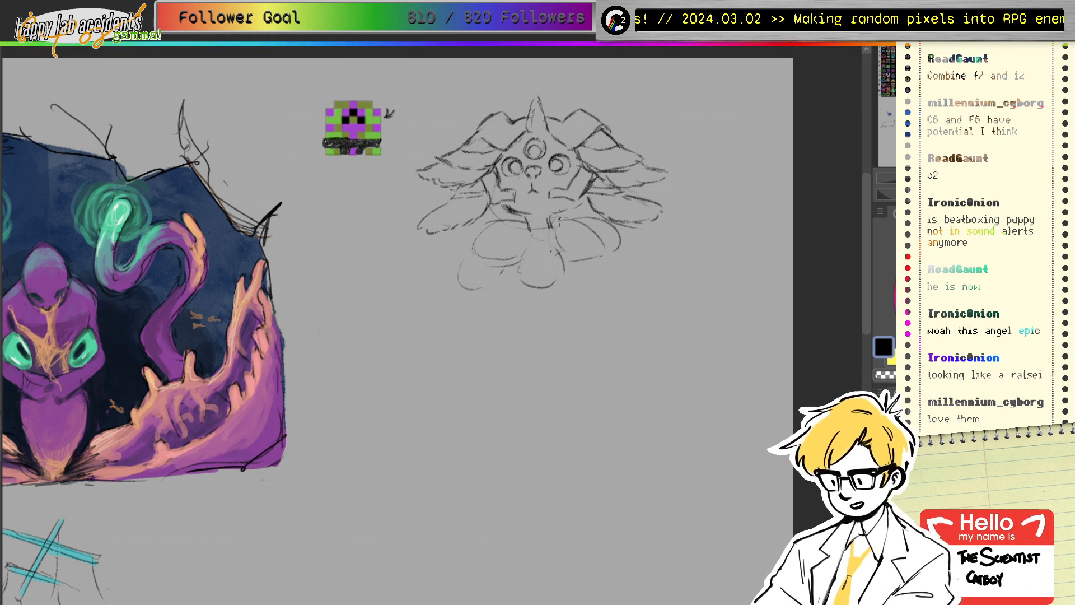
Step: Pencil a trial mouth with inner lines below the face, then switch to the eraser
{"action": "mouse_move", "coordinate": [558, 219]}
{"action": "left_mouse_down"}
{"action": "mouse_move", "coordinate": [532, 219]}
{"action": "mouse_move", "coordinate": [520, 245]}
{"action": "mouse_move", "coordinate": [546, 246]}
{"action": "mouse_move", "coordinate": [575, 224]}
{"action": "mouse_move", "coordinate": [559, 243]}
{"action": "left_mouse_up"}
{"action": "left_click_drag", "start_coordinate": [511, 215], "coordinate": [540, 227]}
{"action": "mouse_move", "coordinate": [516, 217]}
{"action": "left_mouse_down"}
{"action": "mouse_move", "coordinate": [559, 190]}
{"action": "mouse_move", "coordinate": [536, 232]}
{"action": "mouse_move", "coordinate": [507, 216]}
{"action": "mouse_move", "coordinate": [576, 222]}
{"action": "mouse_move", "coordinate": [508, 244]}
{"action": "mouse_move", "coordinate": [529, 207]}
{"action": "left_mouse_up"}
{"action": "key", "text": "e"}
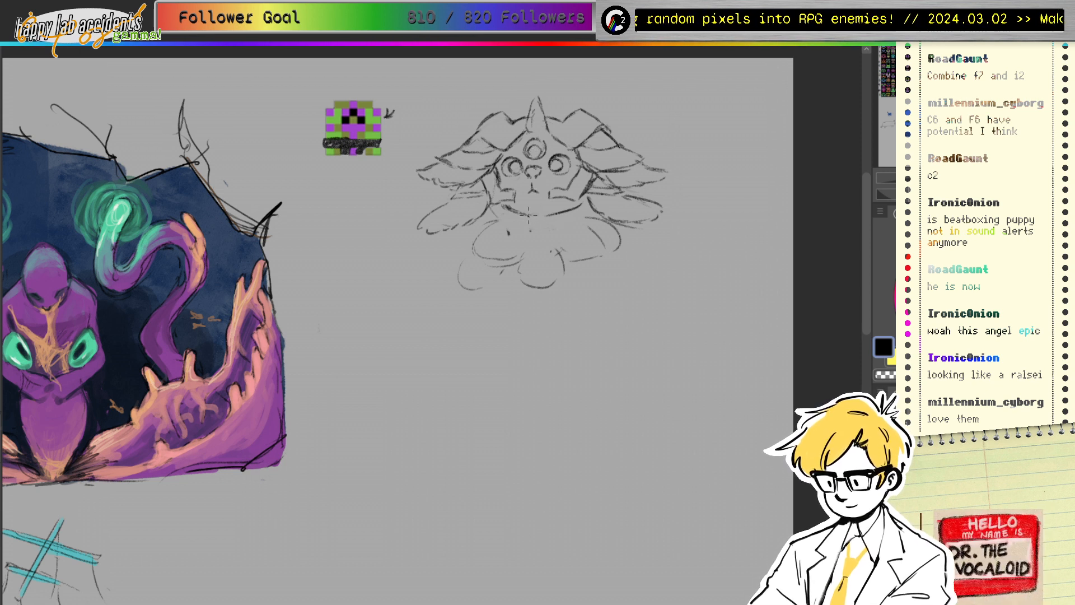
Step: Erase the mouth marks and draw the neck outline with a U-shaped collar
{"action": "left_click_drag", "start_coordinate": [530, 214], "coordinate": [533, 227]}
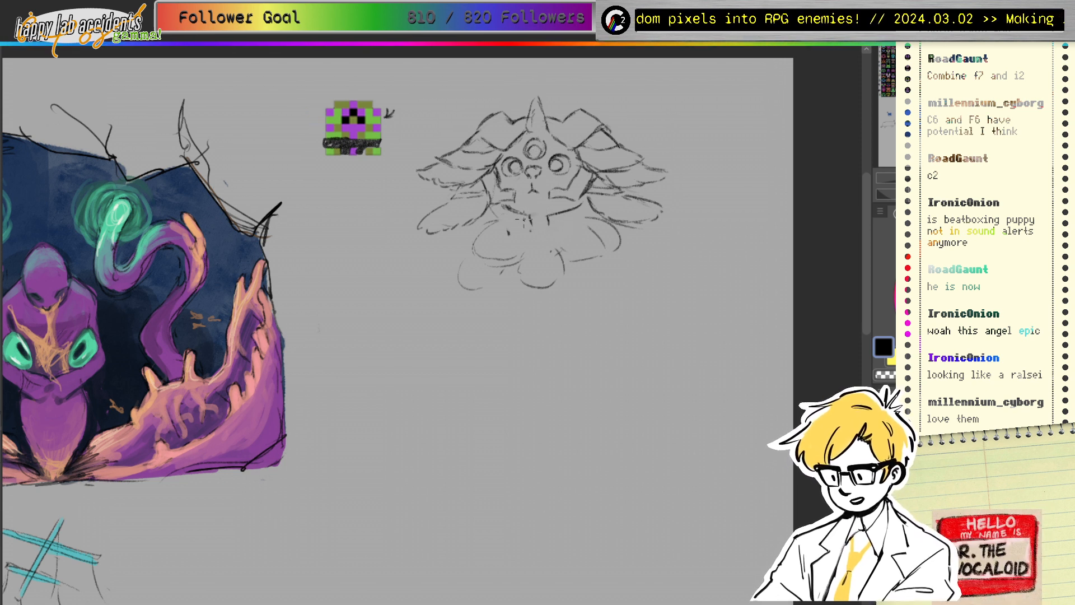
{"action": "mouse_move", "coordinate": [554, 216]}
{"action": "left_mouse_down"}
{"action": "mouse_move", "coordinate": [534, 219]}
{"action": "mouse_move", "coordinate": [584, 203]}
{"action": "mouse_move", "coordinate": [571, 210]}
{"action": "mouse_move", "coordinate": [581, 194]}
{"action": "mouse_move", "coordinate": [582, 204]}
{"action": "left_mouse_up"}
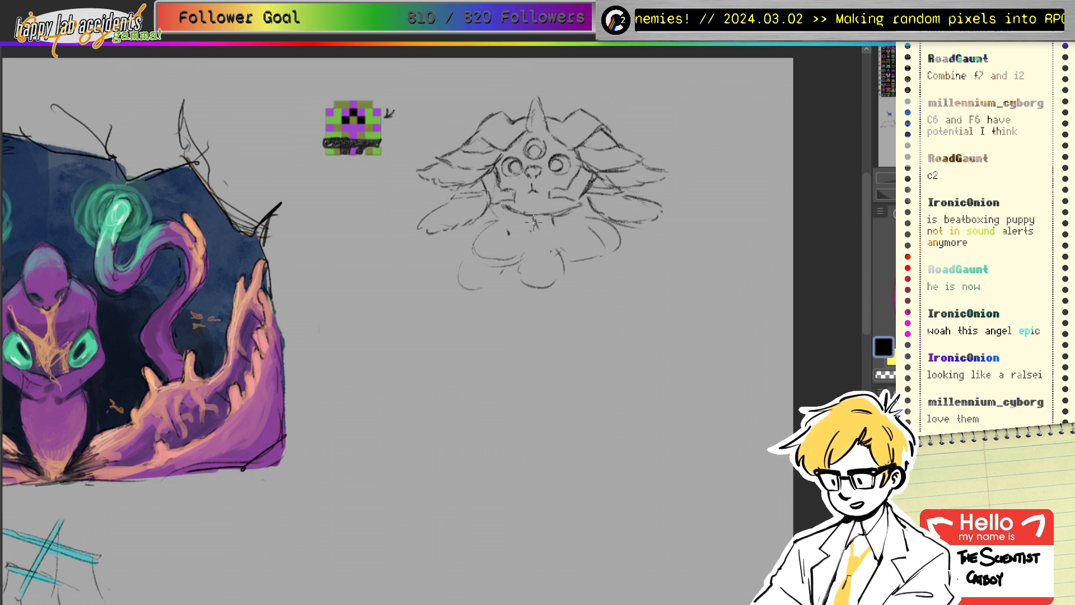
{"action": "mouse_move", "coordinate": [534, 220]}
{"action": "left_mouse_down"}
{"action": "mouse_move", "coordinate": [510, 240]}
{"action": "mouse_move", "coordinate": [527, 259]}
{"action": "mouse_move", "coordinate": [535, 249]}
{"action": "left_mouse_up"}
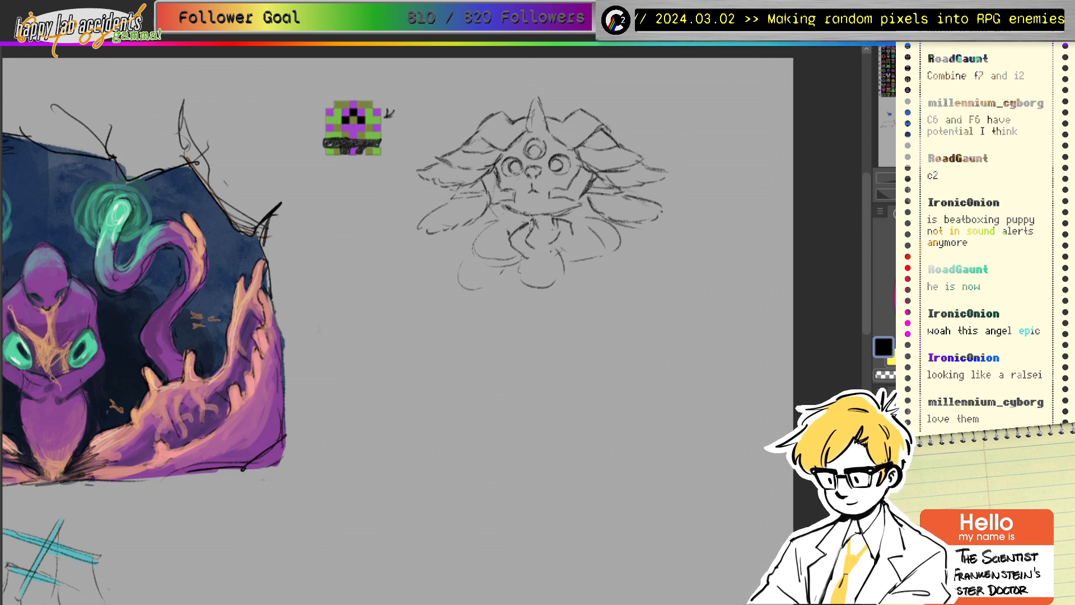
{"action": "mouse_move", "coordinate": [534, 219]}
{"action": "left_mouse_down"}
{"action": "mouse_move", "coordinate": [527, 239]}
{"action": "mouse_move", "coordinate": [559, 240]}
{"action": "mouse_move", "coordinate": [548, 269]}
{"action": "left_mouse_up"}
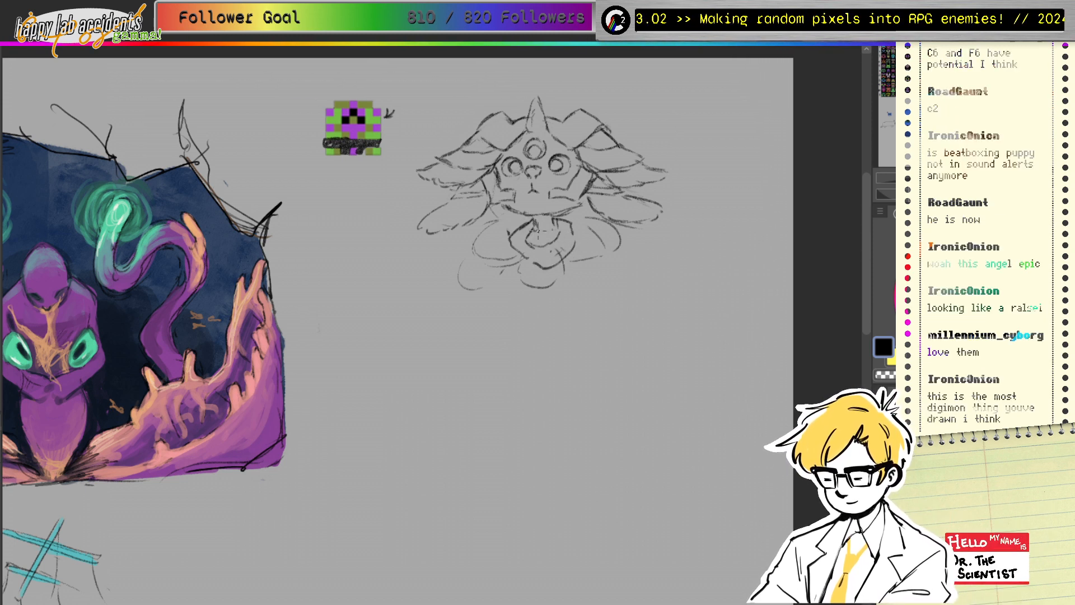
Step: Darken the collar opening, draw body lines below it, and hatch under its right side
{"action": "mouse_move", "coordinate": [533, 228]}
{"action": "left_mouse_down"}
{"action": "mouse_move", "coordinate": [580, 225]}
{"action": "mouse_move", "coordinate": [532, 225]}
{"action": "mouse_move", "coordinate": [511, 246]}
{"action": "mouse_move", "coordinate": [524, 267]}
{"action": "mouse_move", "coordinate": [561, 251]}
{"action": "mouse_move", "coordinate": [580, 309]}
{"action": "left_mouse_up"}
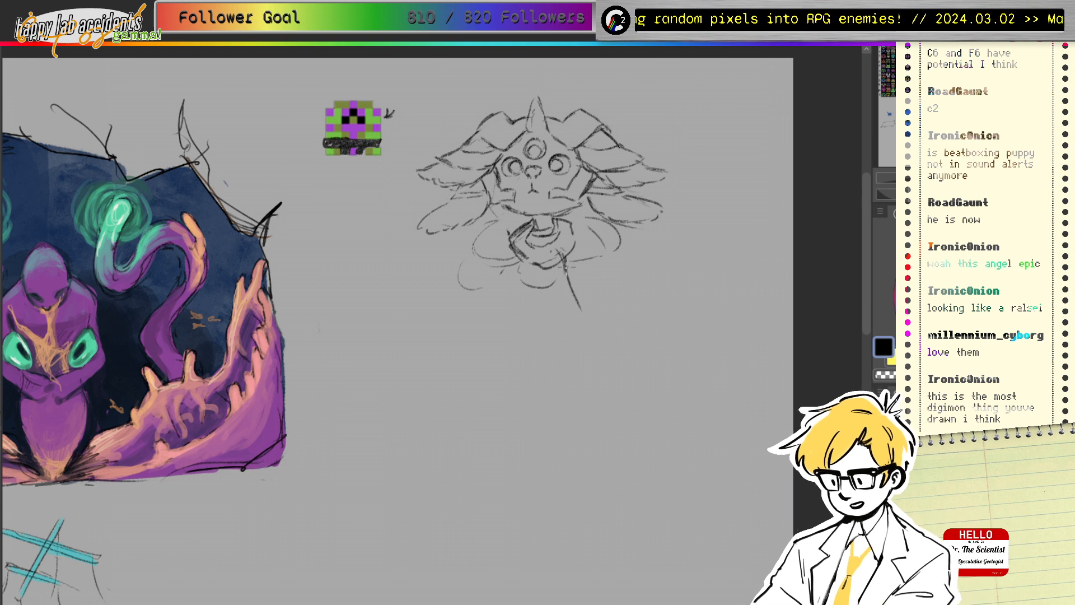
{"action": "left_click_drag", "start_coordinate": [559, 264], "coordinate": [557, 335]}
{"action": "mouse_move", "coordinate": [518, 259]}
{"action": "left_mouse_down"}
{"action": "mouse_move", "coordinate": [503, 321]}
{"action": "mouse_move", "coordinate": [536, 266]}
{"action": "left_mouse_up"}
{"action": "mouse_move", "coordinate": [531, 263]}
{"action": "left_mouse_down"}
{"action": "mouse_move", "coordinate": [522, 311]}
{"action": "mouse_move", "coordinate": [529, 301]}
{"action": "mouse_move", "coordinate": [514, 289]}
{"action": "left_mouse_up"}
{"action": "left_click_drag", "start_coordinate": [516, 282], "coordinate": [513, 294]}
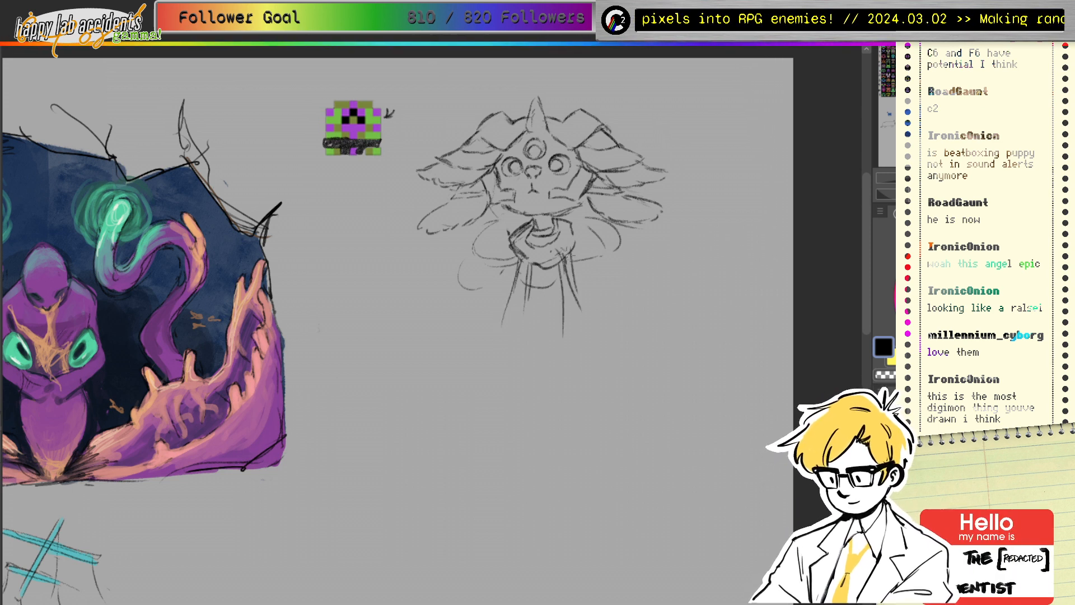
{"action": "left_click_drag", "start_coordinate": [569, 255], "coordinate": [563, 275]}
{"action": "left_click_drag", "start_coordinate": [573, 258], "coordinate": [566, 277]}
Step: Erase the faint loops beside the collar, draw the right shoulder, and darken the left chin
{"action": "key", "text": "e"}
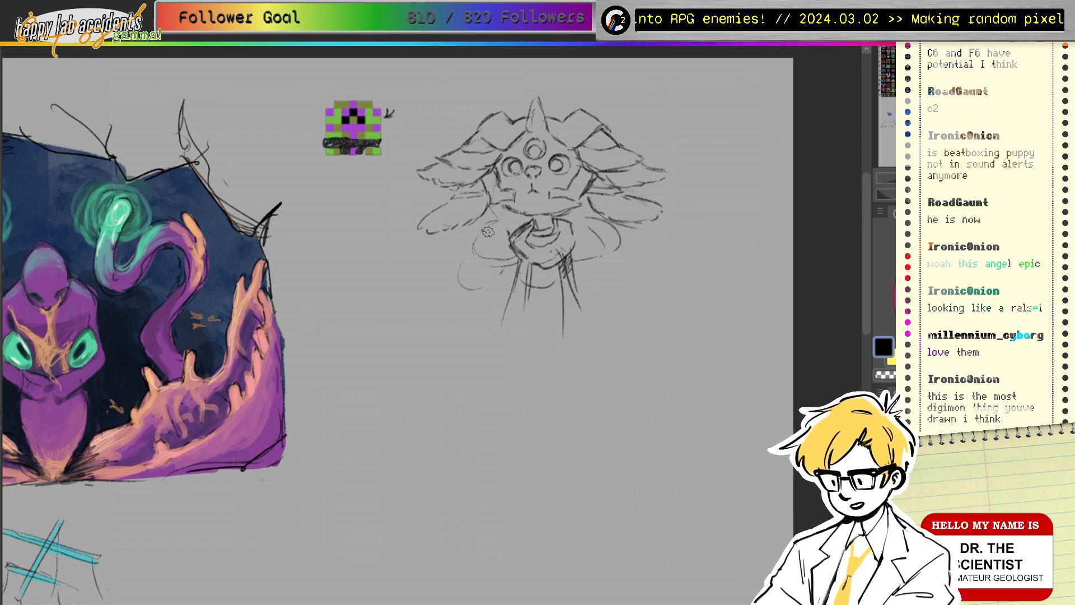
{"action": "mouse_move", "coordinate": [487, 231]}
{"action": "left_mouse_down"}
{"action": "mouse_move", "coordinate": [472, 267]}
{"action": "mouse_move", "coordinate": [506, 263]}
{"action": "left_mouse_up"}
{"action": "mouse_move", "coordinate": [595, 229]}
{"action": "left_mouse_down"}
{"action": "mouse_move", "coordinate": [597, 258]}
{"action": "mouse_move", "coordinate": [619, 229]}
{"action": "left_mouse_up"}
{"action": "key", "text": "p"}
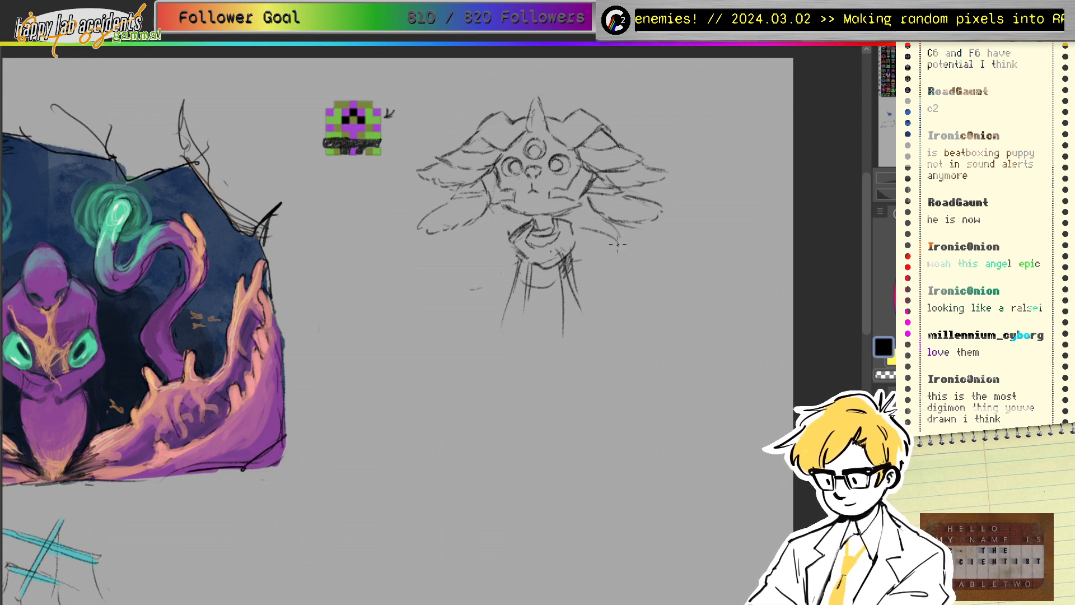
{"action": "mouse_move", "coordinate": [586, 228]}
{"action": "left_mouse_down"}
{"action": "mouse_move", "coordinate": [598, 251]}
{"action": "mouse_move", "coordinate": [602, 236]}
{"action": "mouse_move", "coordinate": [643, 250]}
{"action": "mouse_move", "coordinate": [644, 266]}
{"action": "mouse_move", "coordinate": [618, 281]}
{"action": "mouse_move", "coordinate": [602, 276]}
{"action": "mouse_move", "coordinate": [633, 274]}
{"action": "mouse_move", "coordinate": [594, 275]}
{"action": "mouse_move", "coordinate": [590, 244]}
{"action": "mouse_move", "coordinate": [597, 278]}
{"action": "mouse_move", "coordinate": [626, 299]}
{"action": "left_mouse_up"}
{"action": "left_click_drag", "start_coordinate": [524, 227], "coordinate": [499, 237]}
{"action": "mouse_move", "coordinate": [514, 229]}
{"action": "left_mouse_down"}
{"action": "mouse_move", "coordinate": [493, 239]}
{"action": "mouse_move", "coordinate": [491, 261]}
{"action": "mouse_move", "coordinate": [497, 239]}
{"action": "mouse_move", "coordinate": [465, 276]}
{"action": "left_mouse_up"}
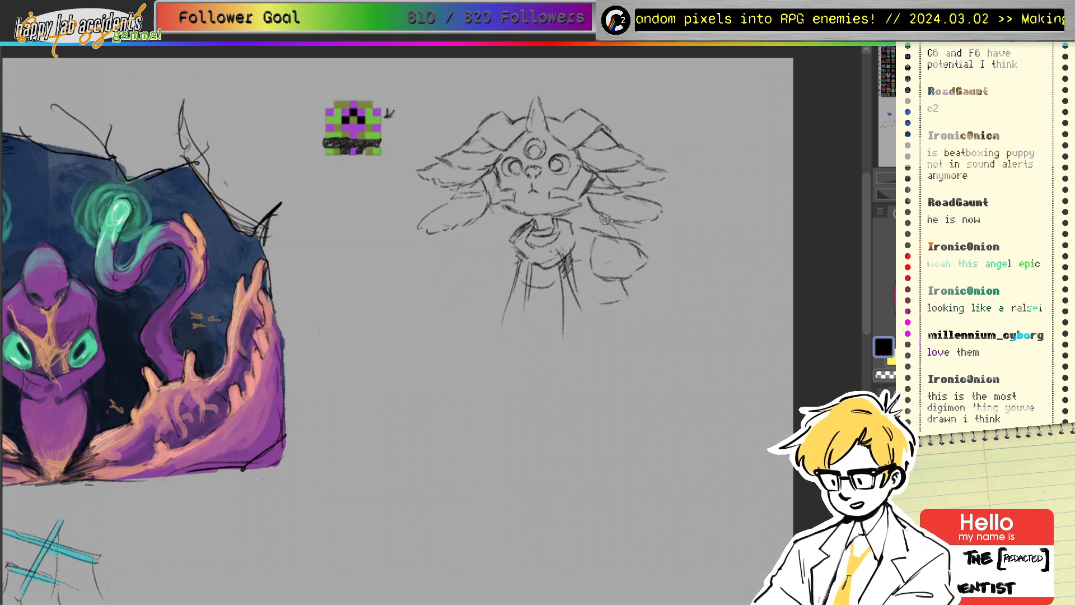
Step: Erase and redraw both shoulders and the left side of the torso
{"action": "mouse_move", "coordinate": [605, 255]}
{"action": "left_mouse_down"}
{"action": "mouse_move", "coordinate": [611, 247]}
{"action": "mouse_move", "coordinate": [616, 259]}
{"action": "mouse_move", "coordinate": [586, 269]}
{"action": "mouse_move", "coordinate": [612, 252]}
{"action": "mouse_move", "coordinate": [629, 290]}
{"action": "left_mouse_up"}
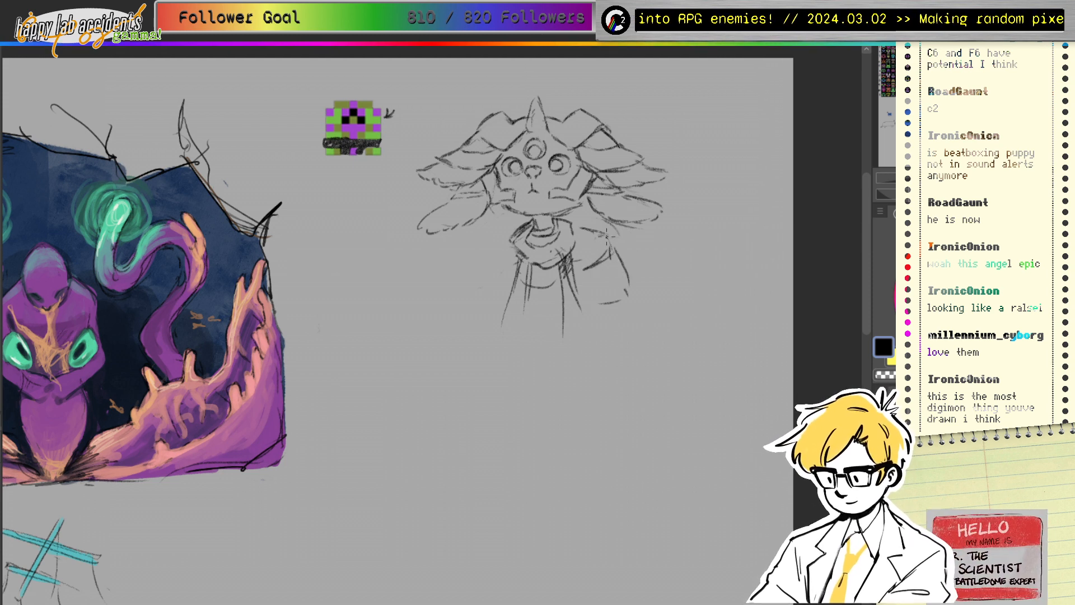
{"action": "left_click_drag", "start_coordinate": [606, 236], "coordinate": [591, 280]}
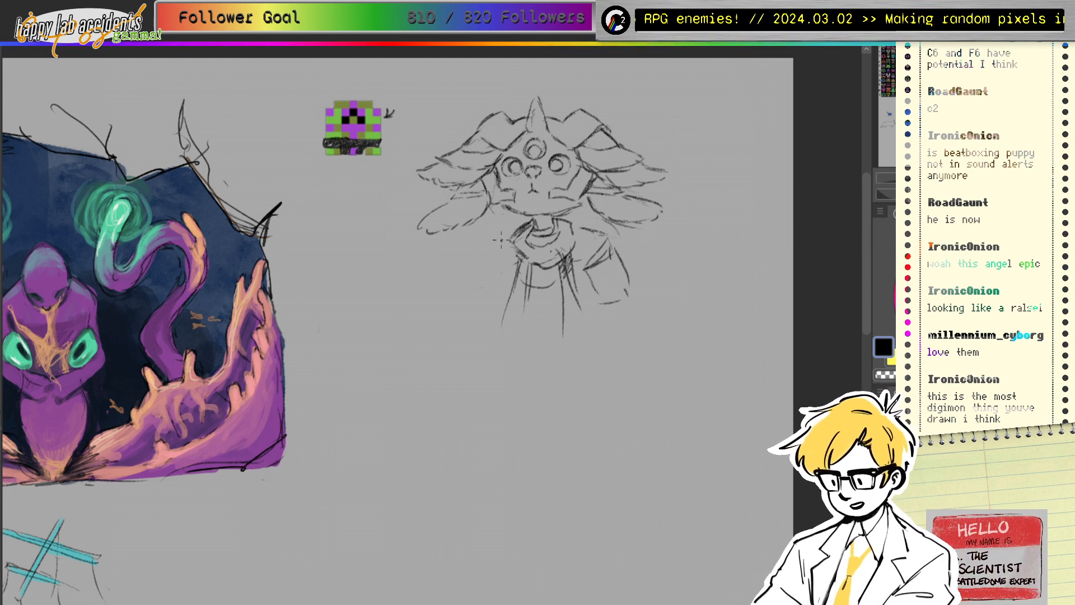
{"action": "mouse_move", "coordinate": [505, 264]}
{"action": "left_mouse_down"}
{"action": "mouse_move", "coordinate": [485, 255]}
{"action": "mouse_move", "coordinate": [512, 264]}
{"action": "mouse_move", "coordinate": [480, 256]}
{"action": "mouse_move", "coordinate": [478, 291]}
{"action": "left_mouse_up"}
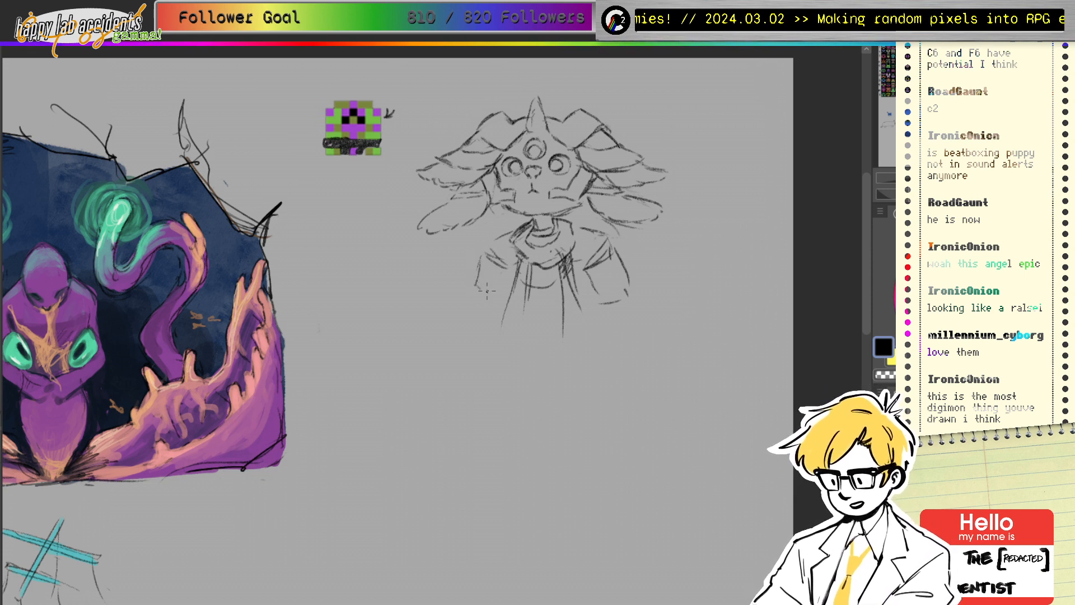
{"action": "mouse_move", "coordinate": [605, 254]}
{"action": "left_mouse_down"}
{"action": "mouse_move", "coordinate": [587, 272]}
{"action": "mouse_move", "coordinate": [587, 224]}
{"action": "mouse_move", "coordinate": [626, 274]}
{"action": "mouse_move", "coordinate": [589, 248]}
{"action": "left_mouse_up"}
{"action": "mouse_move", "coordinate": [490, 250]}
{"action": "left_mouse_down"}
{"action": "mouse_move", "coordinate": [490, 282]}
{"action": "mouse_move", "coordinate": [524, 249]}
{"action": "left_mouse_up"}
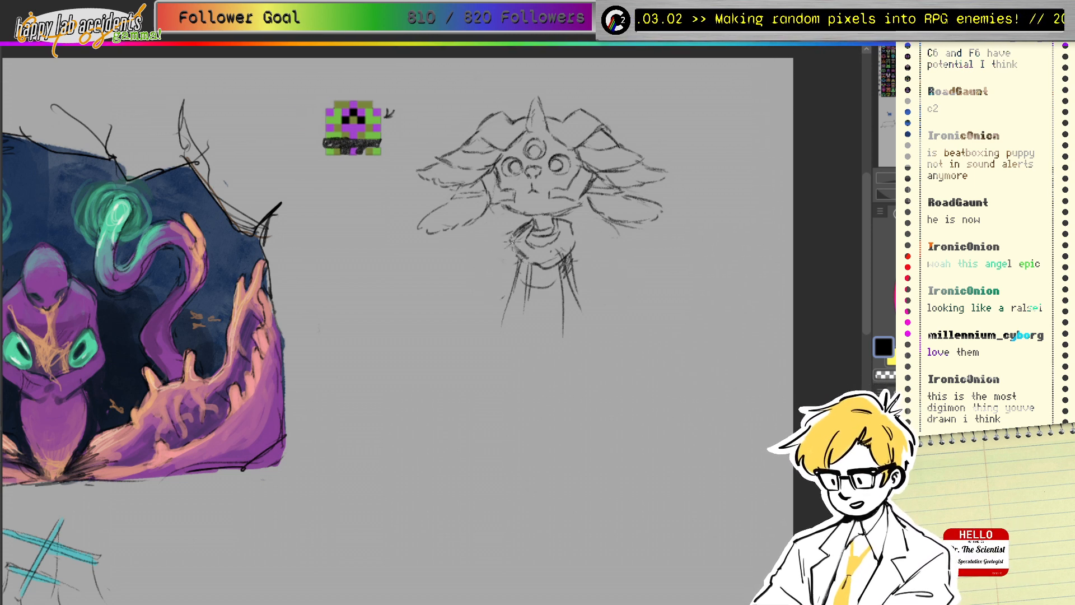
{"action": "mouse_move", "coordinate": [512, 239]}
{"action": "left_mouse_down"}
{"action": "mouse_move", "coordinate": [497, 264]}
{"action": "mouse_move", "coordinate": [509, 287]}
{"action": "left_mouse_up"}
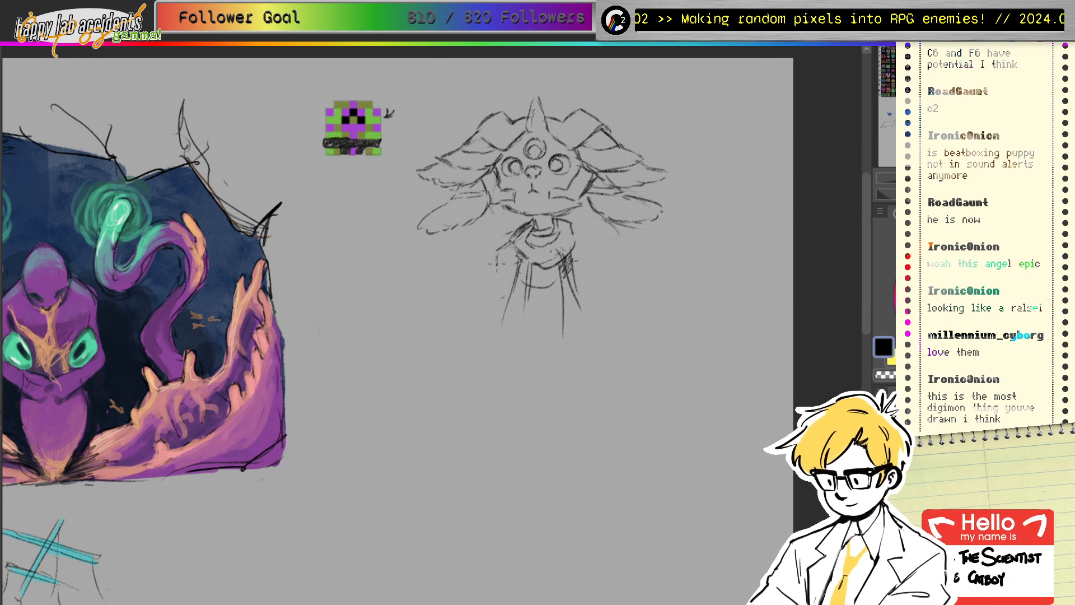
{"action": "mouse_move", "coordinate": [577, 236]}
{"action": "left_mouse_down"}
{"action": "mouse_move", "coordinate": [603, 249]}
{"action": "mouse_move", "coordinate": [577, 282]}
{"action": "left_mouse_up"}
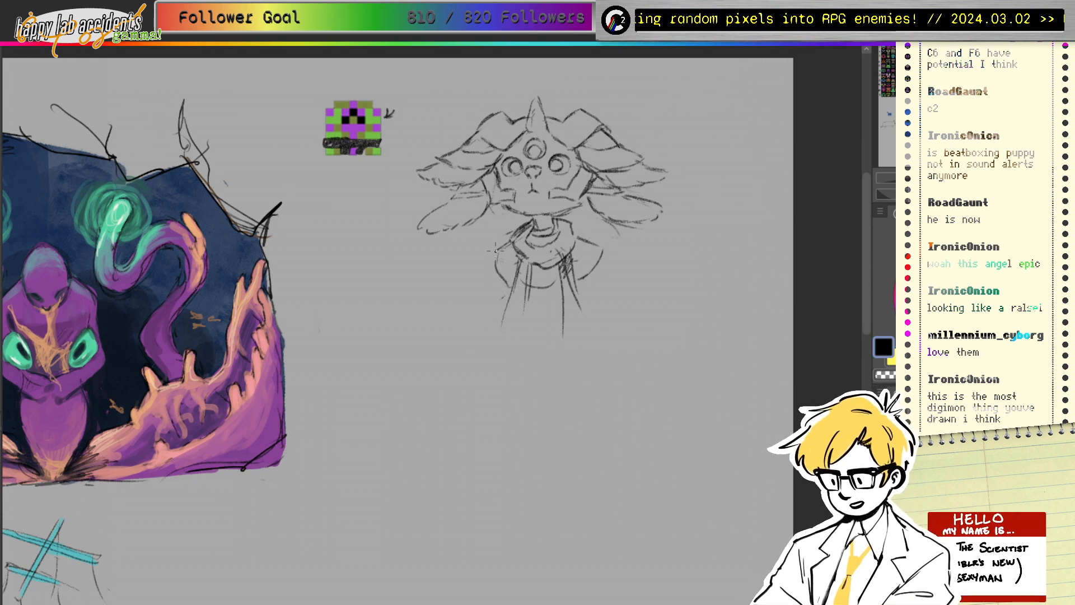
Step: Close the left shoulder shape, add a line down the collar's right side, and sketch a curve below the torso
{"action": "left_click_drag", "start_coordinate": [472, 248], "coordinate": [456, 273]}
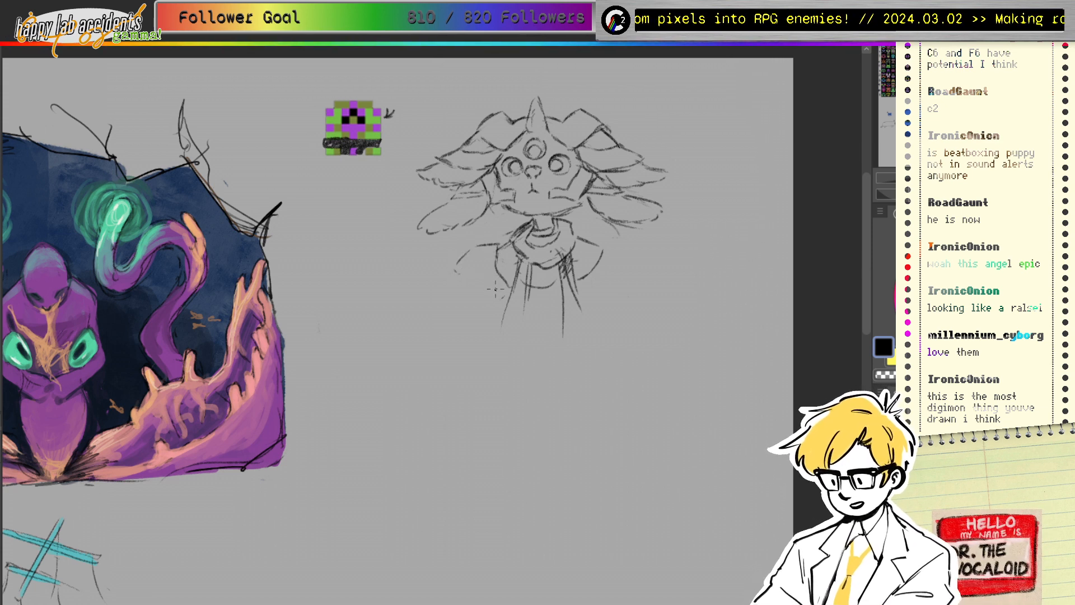
{"action": "left_click_drag", "start_coordinate": [451, 272], "coordinate": [472, 287]}
{"action": "left_click_drag", "start_coordinate": [475, 287], "coordinate": [507, 261]}
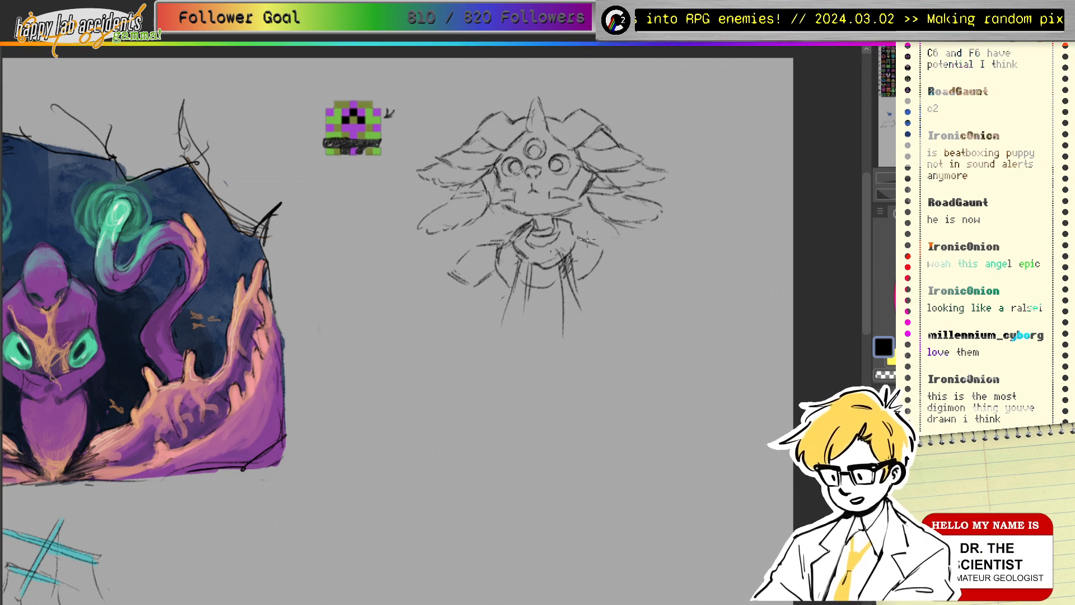
{"action": "mouse_move", "coordinate": [587, 239]}
{"action": "left_mouse_down"}
{"action": "mouse_move", "coordinate": [588, 267]}
{"action": "mouse_move", "coordinate": [594, 240]}
{"action": "mouse_move", "coordinate": [642, 253]}
{"action": "mouse_move", "coordinate": [614, 244]}
{"action": "mouse_move", "coordinate": [640, 262]}
{"action": "mouse_move", "coordinate": [622, 290]}
{"action": "mouse_move", "coordinate": [650, 278]}
{"action": "left_mouse_up"}
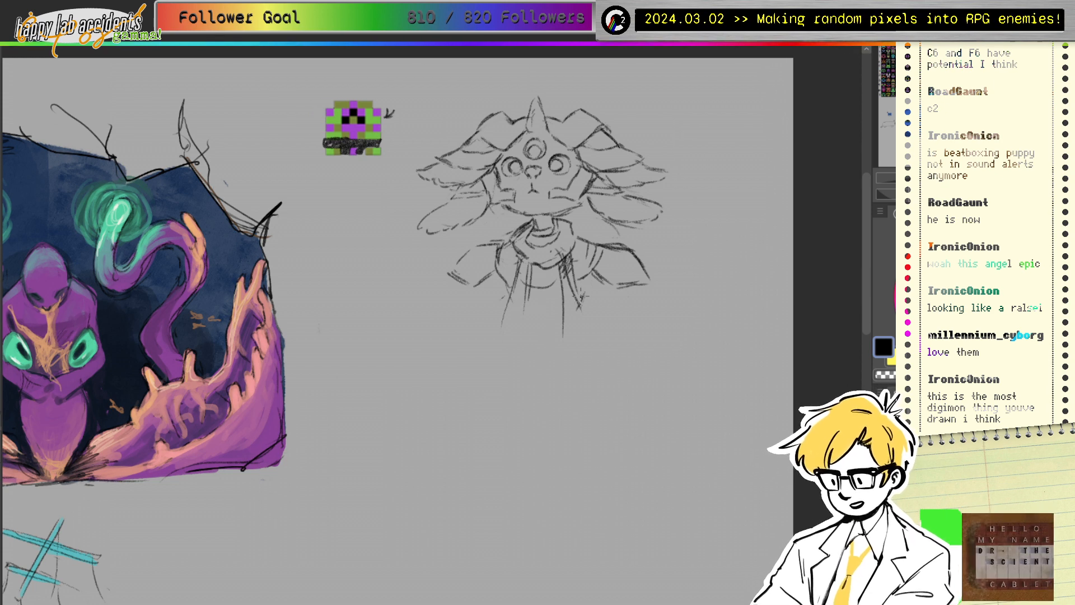
{"action": "left_click_drag", "start_coordinate": [516, 339], "coordinate": [543, 341]}
{"action": "left_click_drag", "start_coordinate": [503, 274], "coordinate": [492, 333]}
{"action": "mouse_move", "coordinate": [504, 284]}
{"action": "left_mouse_down"}
{"action": "mouse_move", "coordinate": [509, 311]}
{"action": "mouse_move", "coordinate": [536, 322]}
{"action": "mouse_move", "coordinate": [497, 392]}
{"action": "left_mouse_up"}
{"action": "left_click_drag", "start_coordinate": [514, 360], "coordinate": [574, 404]}
{"action": "left_click_drag", "start_coordinate": [584, 368], "coordinate": [591, 429]}
{"action": "left_click_drag", "start_coordinate": [569, 455], "coordinate": [594, 461]}
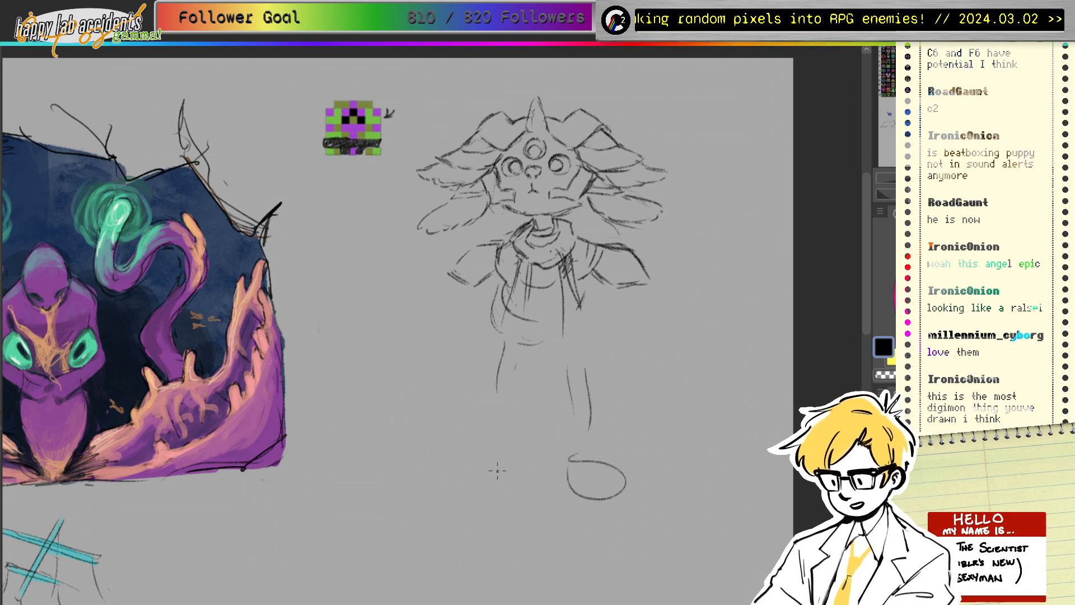
{"action": "left_click_drag", "start_coordinate": [497, 470], "coordinate": [520, 483]}
{"action": "mouse_move", "coordinate": [615, 325]}
{"action": "left_mouse_down"}
{"action": "mouse_move", "coordinate": [600, 369]}
{"action": "mouse_move", "coordinate": [612, 326]}
{"action": "left_mouse_up"}
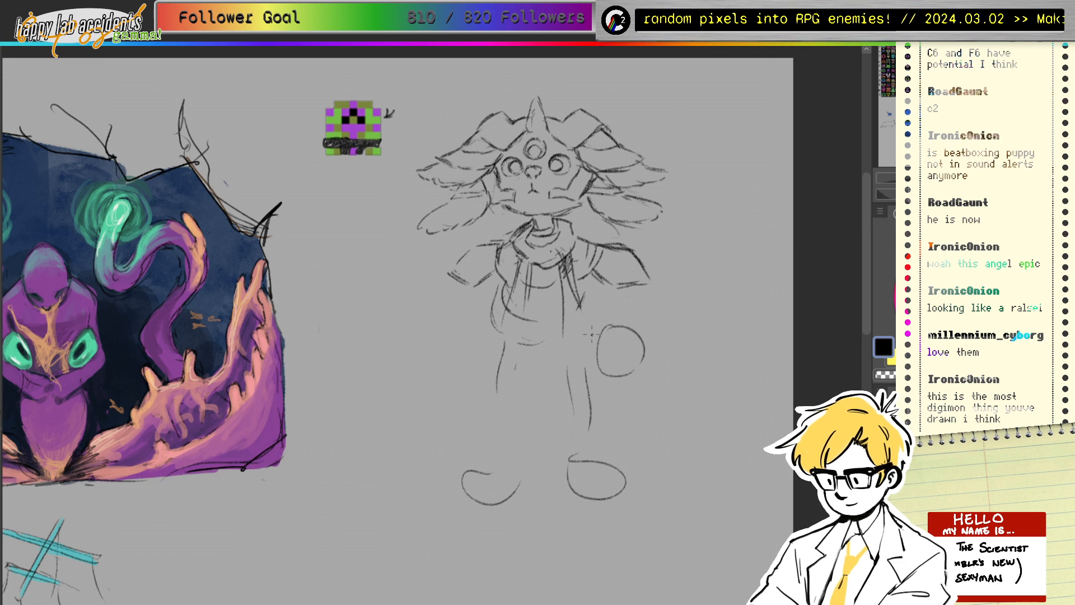
{"action": "left_click_drag", "start_coordinate": [480, 316], "coordinate": [468, 318]}
{"action": "left_click_drag", "start_coordinate": [489, 287], "coordinate": [483, 306]}
{"action": "left_click_drag", "start_coordinate": [618, 291], "coordinate": [621, 323]}
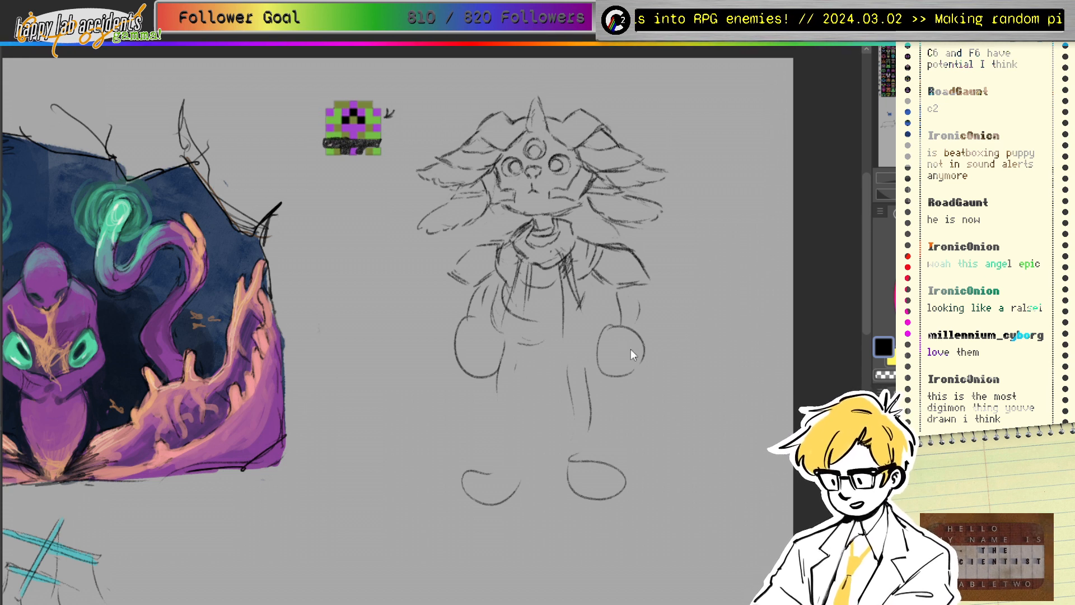
{"action": "key", "text": "ctrl+z"}
{"action": "key", "text": "ctrl+z"}
{"action": "key", "text": "ctrl+z"}
{"action": "key", "text": "ctrl+z"}
{"action": "key", "text": "ctrl+z"}
{"action": "key", "text": "ctrl+z"}
{"action": "key", "text": "ctrl+z"}
{"action": "key", "text": "ctrl+z"}
{"action": "key", "text": "ctrl+z"}
{"action": "key", "text": "ctrl+z"}
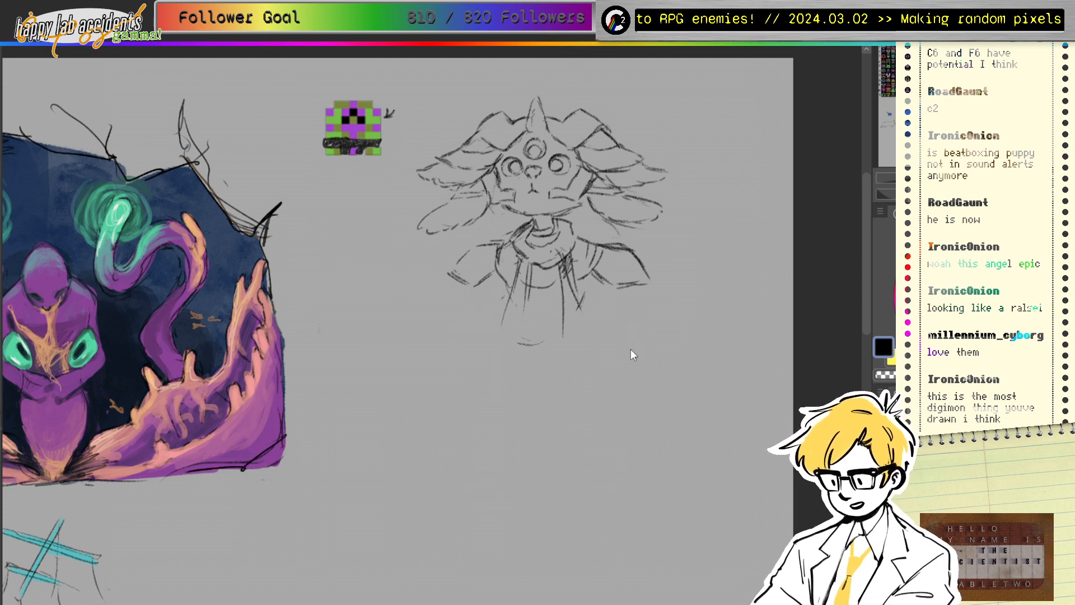
Step: Draw rounded claw curves around both fists, round off the right fist, and erase parts of the left
{"action": "left_click_drag", "start_coordinate": [464, 311], "coordinate": [493, 324]}
{"action": "left_click_drag", "start_coordinate": [460, 359], "coordinate": [484, 360]}
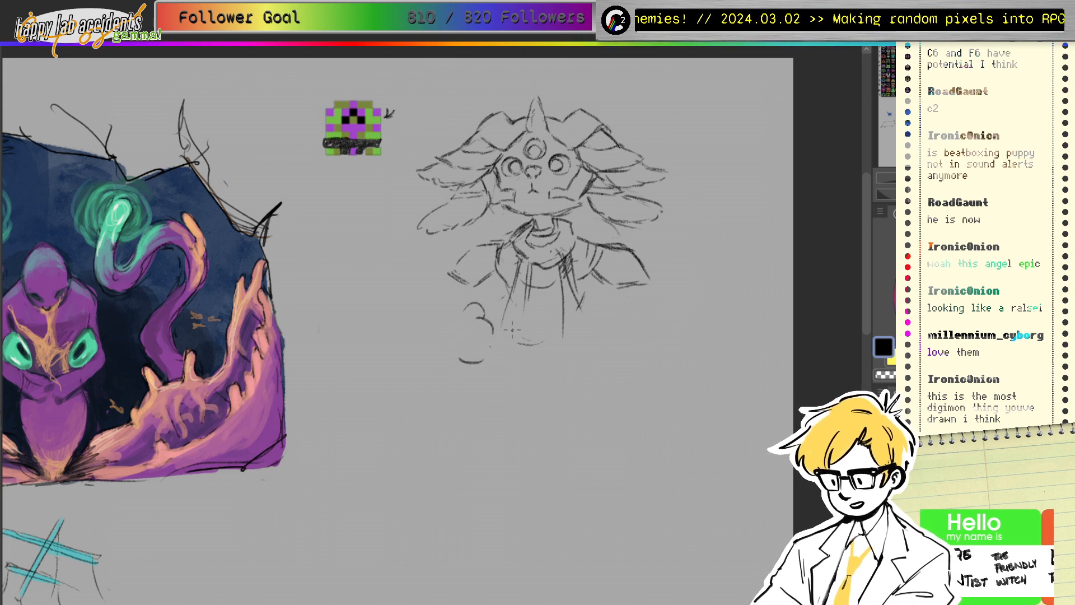
{"action": "mouse_move", "coordinate": [607, 330]}
{"action": "left_mouse_down"}
{"action": "mouse_move", "coordinate": [595, 340]}
{"action": "mouse_move", "coordinate": [598, 368]}
{"action": "left_mouse_up"}
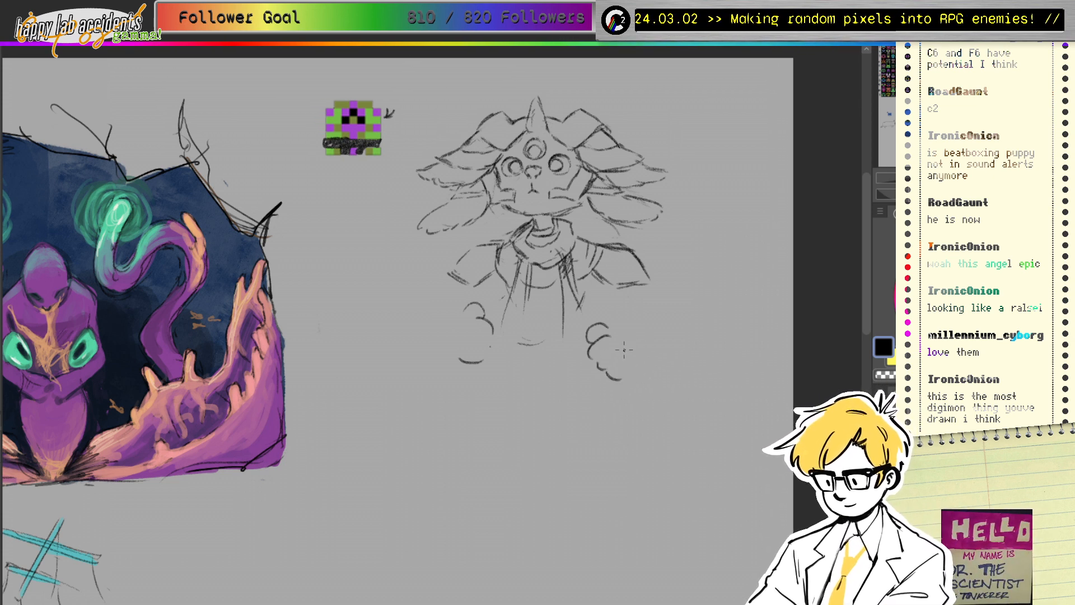
{"action": "mouse_move", "coordinate": [614, 341]}
{"action": "left_mouse_down"}
{"action": "mouse_move", "coordinate": [594, 366]}
{"action": "mouse_move", "coordinate": [625, 352]}
{"action": "mouse_move", "coordinate": [616, 337]}
{"action": "mouse_move", "coordinate": [639, 374]}
{"action": "left_mouse_up"}
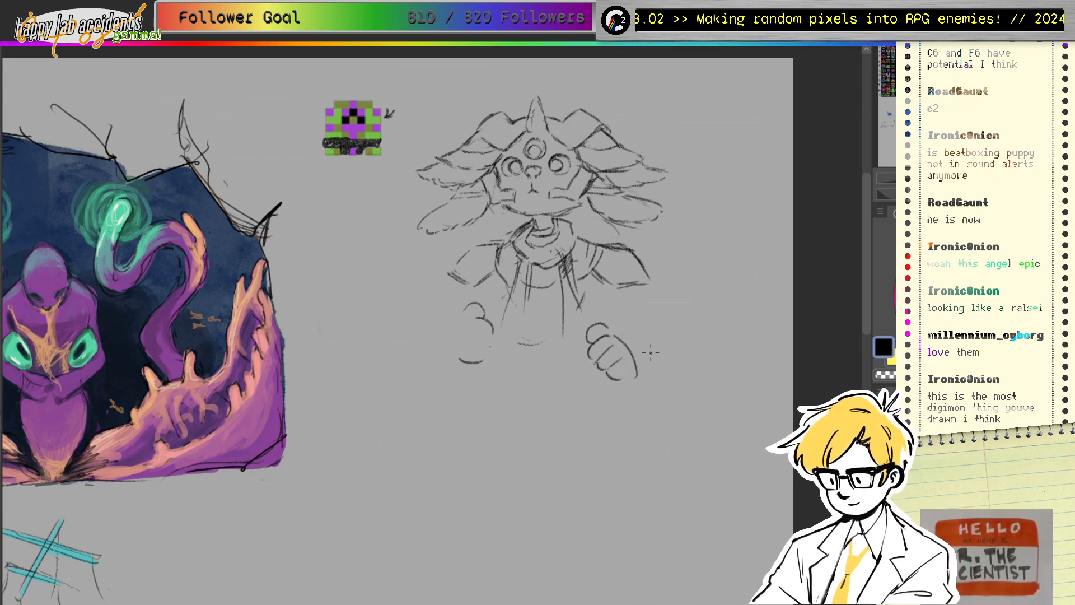
{"action": "mouse_move", "coordinate": [616, 328]}
{"action": "left_mouse_down"}
{"action": "mouse_move", "coordinate": [634, 355]}
{"action": "mouse_move", "coordinate": [626, 375]}
{"action": "left_mouse_up"}
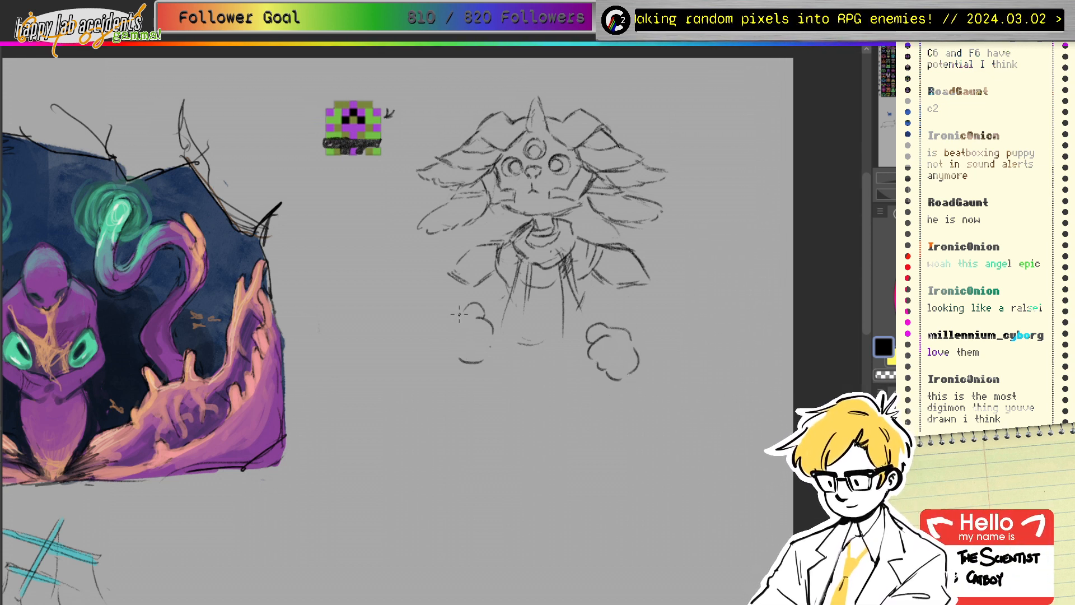
{"action": "left_click_drag", "start_coordinate": [469, 307], "coordinate": [453, 327]}
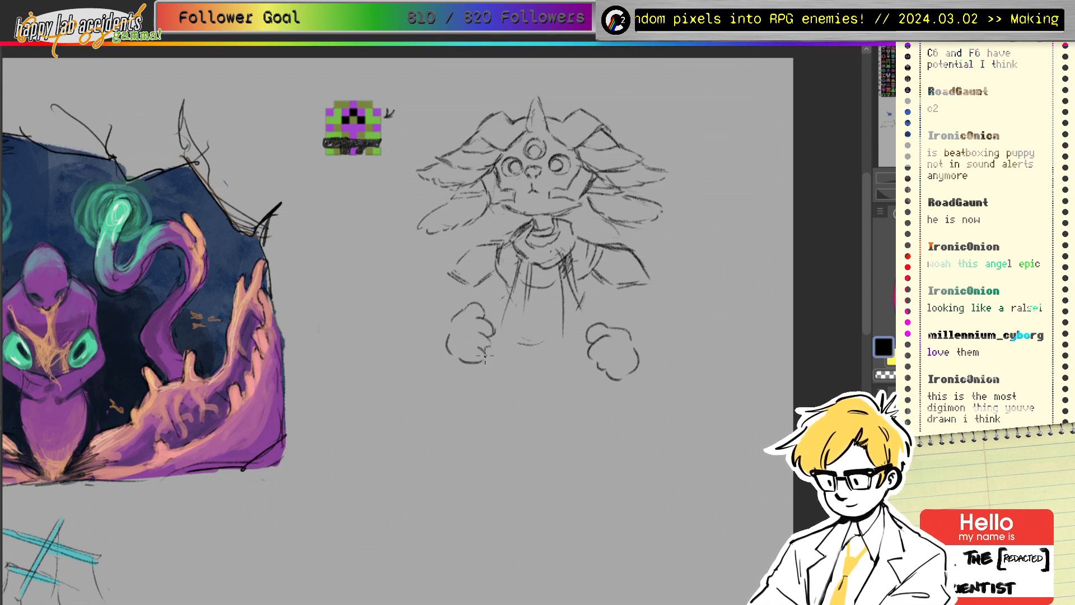
{"action": "mouse_move", "coordinate": [484, 336]}
{"action": "left_mouse_down"}
{"action": "mouse_move", "coordinate": [468, 355]}
{"action": "mouse_move", "coordinate": [485, 358]}
{"action": "mouse_move", "coordinate": [490, 316]}
{"action": "mouse_move", "coordinate": [478, 332]}
{"action": "mouse_move", "coordinate": [473, 305]}
{"action": "mouse_move", "coordinate": [510, 260]}
{"action": "mouse_move", "coordinate": [487, 315]}
{"action": "left_mouse_up"}
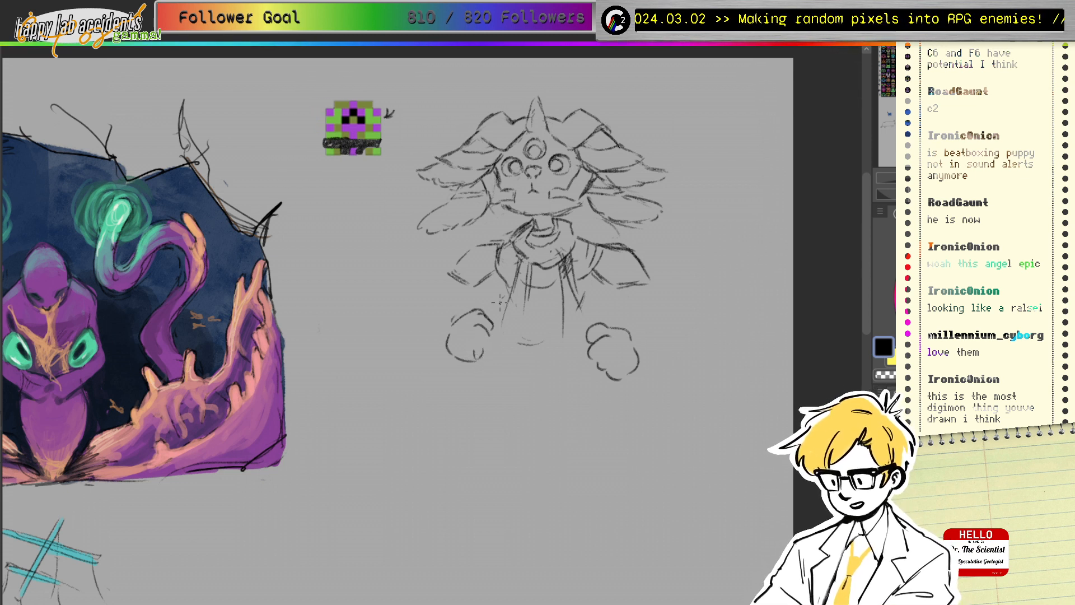
Step: Rub out the entire left fist sketch with the eraser, then return to the pencil
{"action": "mouse_move", "coordinate": [482, 351]}
{"action": "left_mouse_down"}
{"action": "mouse_move", "coordinate": [475, 328]}
{"action": "mouse_move", "coordinate": [513, 304]}
{"action": "mouse_move", "coordinate": [477, 331]}
{"action": "mouse_move", "coordinate": [483, 314]}
{"action": "mouse_move", "coordinate": [490, 341]}
{"action": "left_mouse_up"}
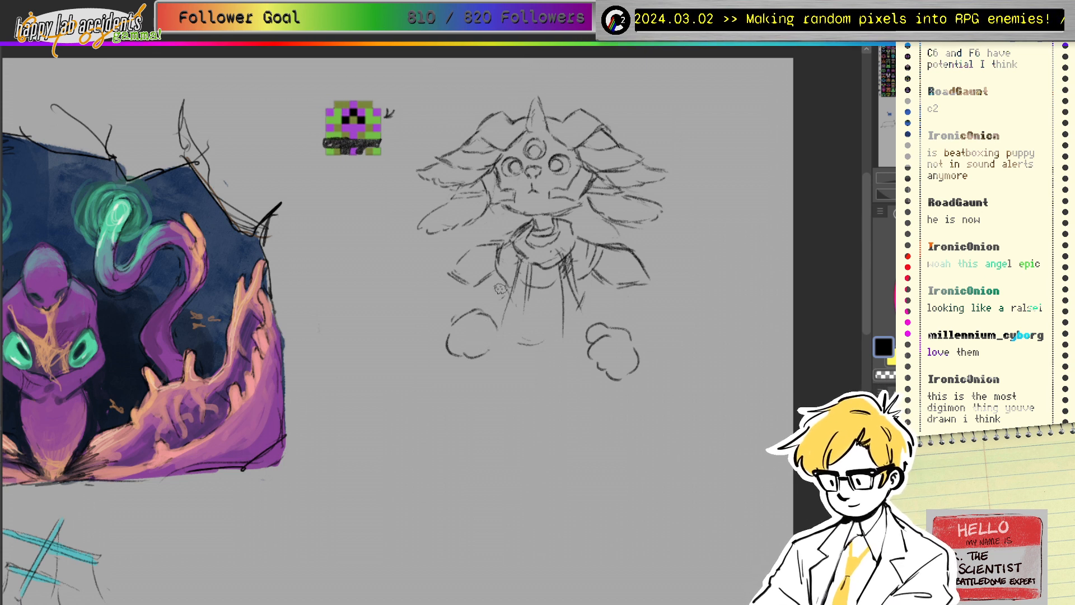
{"action": "key", "text": "e"}
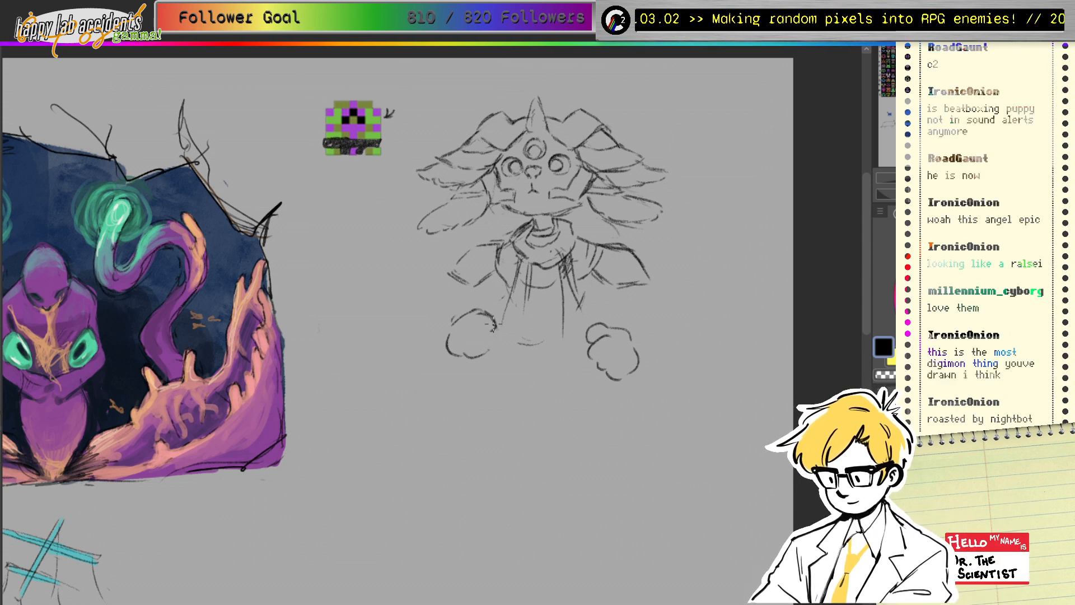
{"action": "mouse_move", "coordinate": [491, 317]}
{"action": "left_mouse_down"}
{"action": "mouse_move", "coordinate": [459, 357]}
{"action": "mouse_move", "coordinate": [491, 308]}
{"action": "mouse_move", "coordinate": [515, 300]}
{"action": "mouse_move", "coordinate": [476, 313]}
{"action": "mouse_move", "coordinate": [490, 324]}
{"action": "mouse_move", "coordinate": [454, 355]}
{"action": "mouse_move", "coordinate": [452, 335]}
{"action": "mouse_move", "coordinate": [455, 360]}
{"action": "mouse_move", "coordinate": [470, 365]}
{"action": "mouse_move", "coordinate": [495, 327]}
{"action": "mouse_move", "coordinate": [482, 363]}
{"action": "left_mouse_up"}
{"action": "key", "text": "p"}
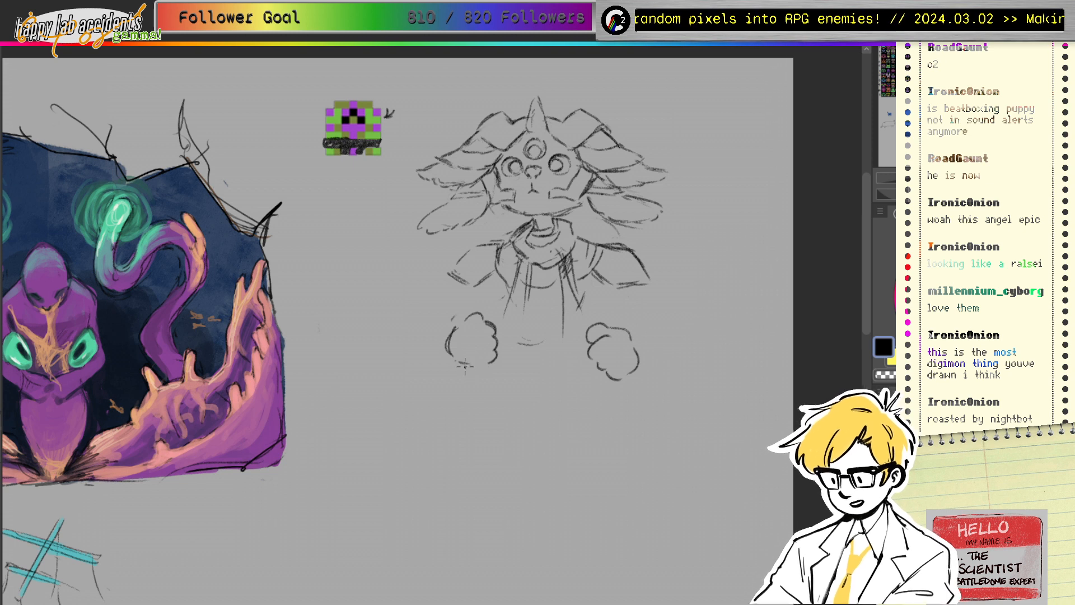
Step: Sketch a new left fist, redraw both sides of the right fist, and pick purple from the sprite
{"action": "mouse_move", "coordinate": [461, 323]}
{"action": "left_mouse_down"}
{"action": "mouse_move", "coordinate": [483, 314]}
{"action": "mouse_move", "coordinate": [443, 346]}
{"action": "left_mouse_up"}
{"action": "left_click_drag", "start_coordinate": [444, 348], "coordinate": [451, 360]}
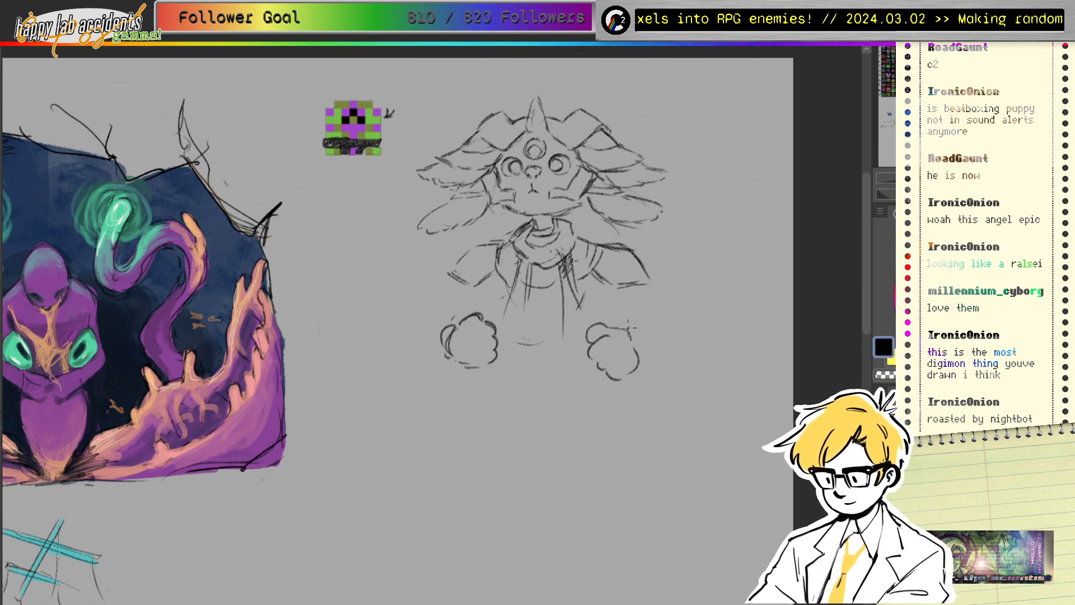
{"action": "left_click_drag", "start_coordinate": [628, 327], "coordinate": [644, 361]}
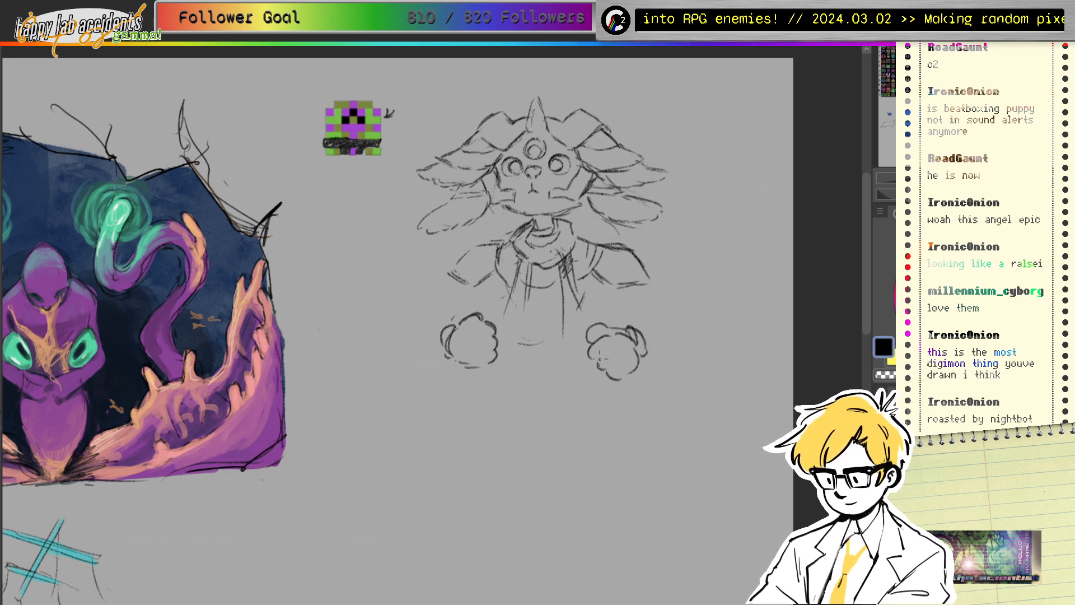
{"action": "left_click_drag", "start_coordinate": [601, 334], "coordinate": [598, 363]}
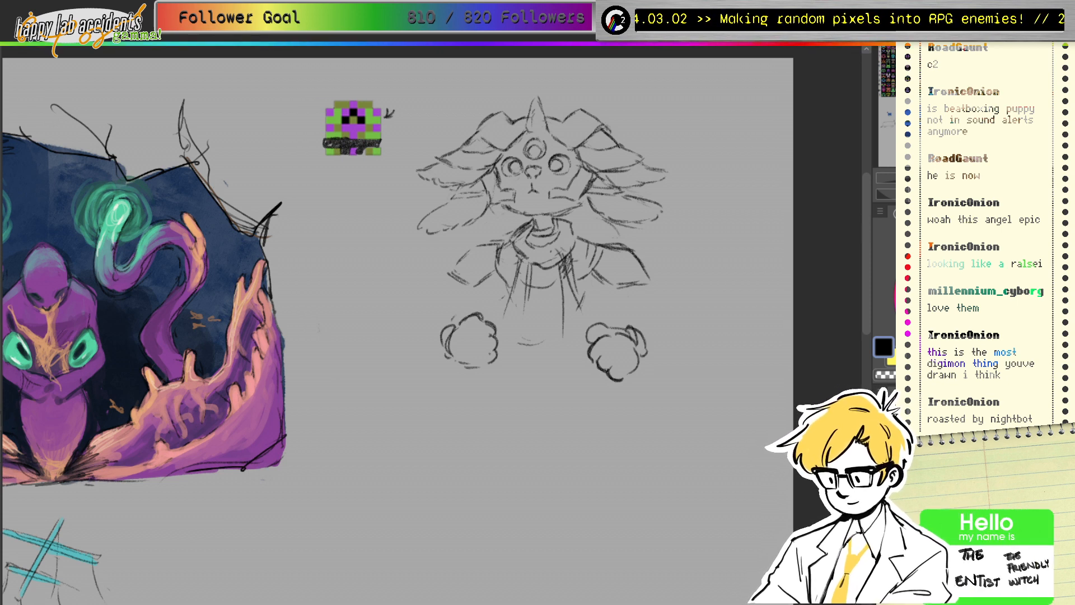
{"action": "left_click", "coordinate": [353, 132], "text": "ctrl"}
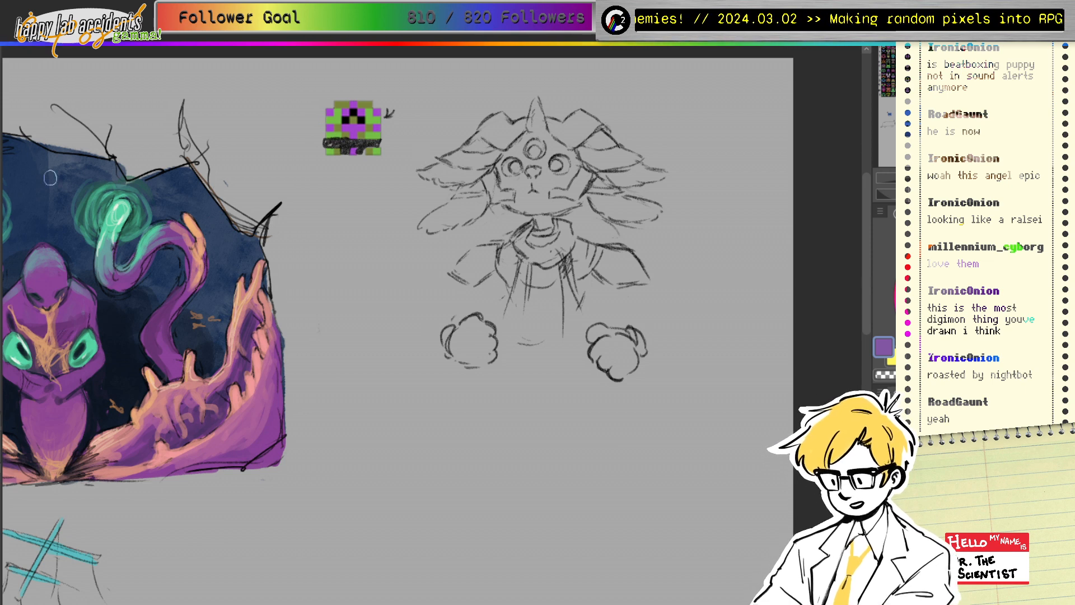
Step: Paint the forehead and all four hair locks purple
{"action": "mouse_move", "coordinate": [523, 140]}
{"action": "left_mouse_down"}
{"action": "mouse_move", "coordinate": [502, 162]}
{"action": "mouse_move", "coordinate": [508, 173]}
{"action": "mouse_move", "coordinate": [546, 133]}
{"action": "mouse_move", "coordinate": [536, 106]}
{"action": "mouse_move", "coordinate": [530, 131]}
{"action": "mouse_move", "coordinate": [543, 138]}
{"action": "mouse_move", "coordinate": [534, 137]}
{"action": "mouse_move", "coordinate": [569, 154]}
{"action": "mouse_move", "coordinate": [572, 171]}
{"action": "mouse_move", "coordinate": [563, 182]}
{"action": "mouse_move", "coordinate": [542, 160]}
{"action": "mouse_move", "coordinate": [518, 167]}
{"action": "mouse_move", "coordinate": [560, 172]}
{"action": "mouse_move", "coordinate": [505, 182]}
{"action": "mouse_move", "coordinate": [530, 183]}
{"action": "mouse_move", "coordinate": [517, 207]}
{"action": "mouse_move", "coordinate": [534, 197]}
{"action": "mouse_move", "coordinate": [569, 199]}
{"action": "mouse_move", "coordinate": [534, 206]}
{"action": "mouse_move", "coordinate": [575, 204]}
{"action": "mouse_move", "coordinate": [551, 196]}
{"action": "mouse_move", "coordinate": [534, 208]}
{"action": "mouse_move", "coordinate": [538, 229]}
{"action": "mouse_move", "coordinate": [565, 234]}
{"action": "mouse_move", "coordinate": [533, 240]}
{"action": "mouse_move", "coordinate": [554, 235]}
{"action": "mouse_move", "coordinate": [541, 201]}
{"action": "left_mouse_up"}
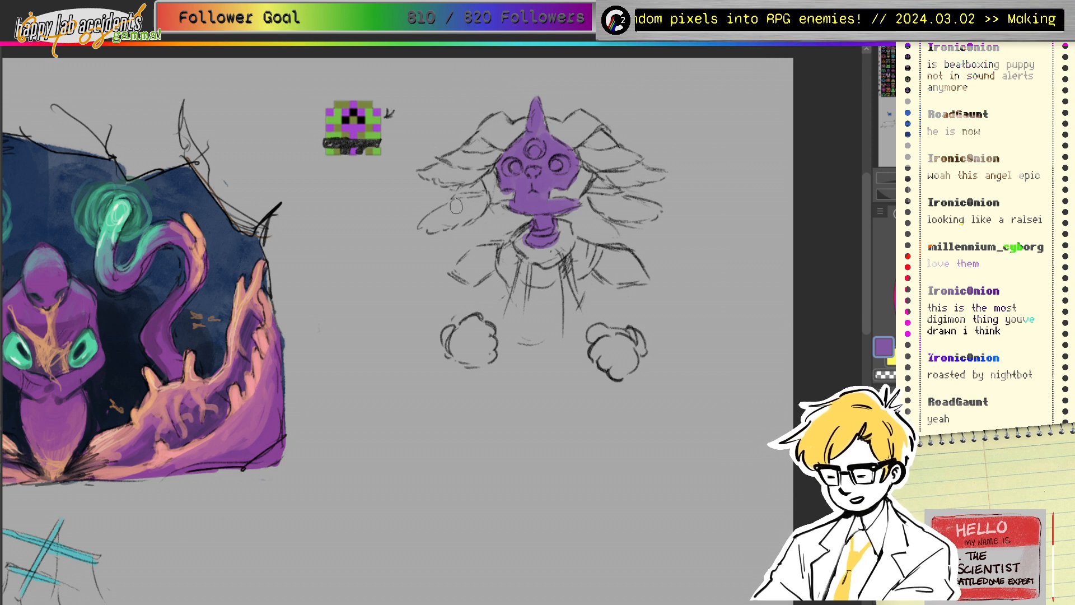
{"action": "mouse_move", "coordinate": [452, 211]}
{"action": "left_mouse_down"}
{"action": "mouse_move", "coordinate": [483, 186]}
{"action": "mouse_move", "coordinate": [426, 222]}
{"action": "mouse_move", "coordinate": [473, 211]}
{"action": "mouse_move", "coordinate": [448, 219]}
{"action": "left_mouse_up"}
{"action": "mouse_move", "coordinate": [594, 202]}
{"action": "left_mouse_down"}
{"action": "mouse_move", "coordinate": [645, 214]}
{"action": "mouse_move", "coordinate": [599, 202]}
{"action": "mouse_move", "coordinate": [616, 203]}
{"action": "left_mouse_up"}
{"action": "mouse_move", "coordinate": [454, 171]}
{"action": "left_mouse_down"}
{"action": "mouse_move", "coordinate": [430, 170]}
{"action": "mouse_move", "coordinate": [472, 173]}
{"action": "mouse_move", "coordinate": [440, 180]}
{"action": "mouse_move", "coordinate": [462, 177]}
{"action": "mouse_move", "coordinate": [475, 150]}
{"action": "left_mouse_up"}
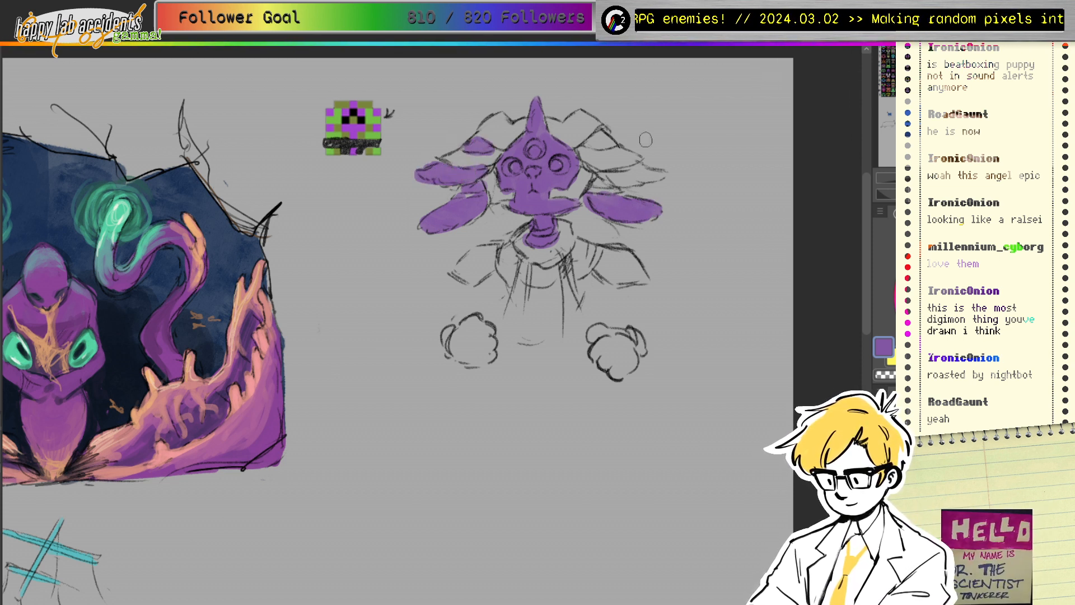
{"action": "mouse_move", "coordinate": [608, 138]}
{"action": "left_mouse_down"}
{"action": "mouse_move", "coordinate": [595, 144]}
{"action": "mouse_move", "coordinate": [652, 176]}
{"action": "mouse_move", "coordinate": [610, 179]}
{"action": "mouse_move", "coordinate": [655, 178]}
{"action": "left_mouse_up"}
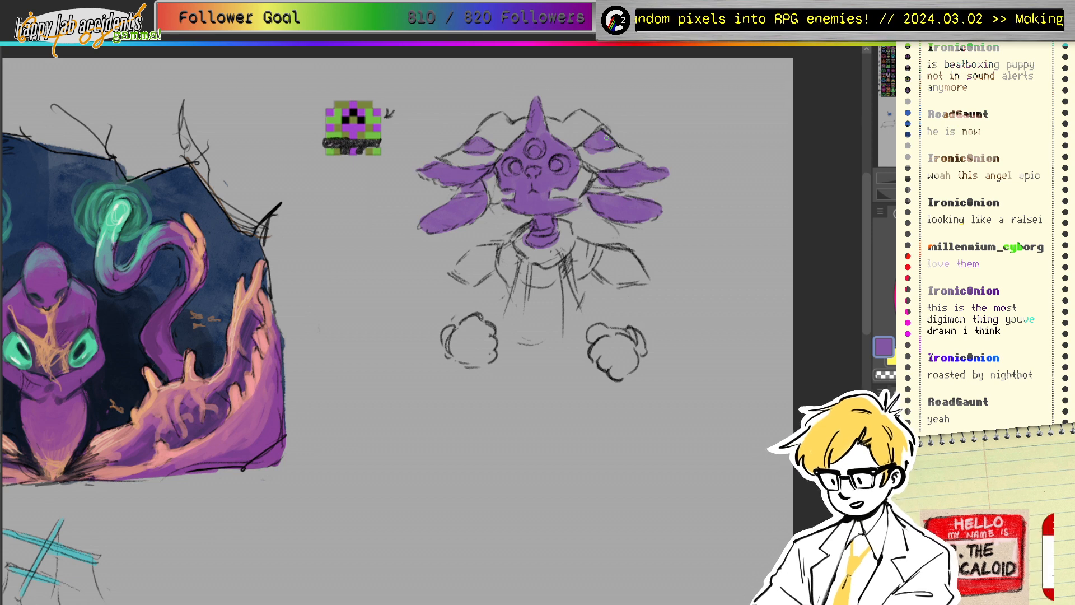
{"action": "left_click_drag", "start_coordinate": [468, 149], "coordinate": [481, 154]}
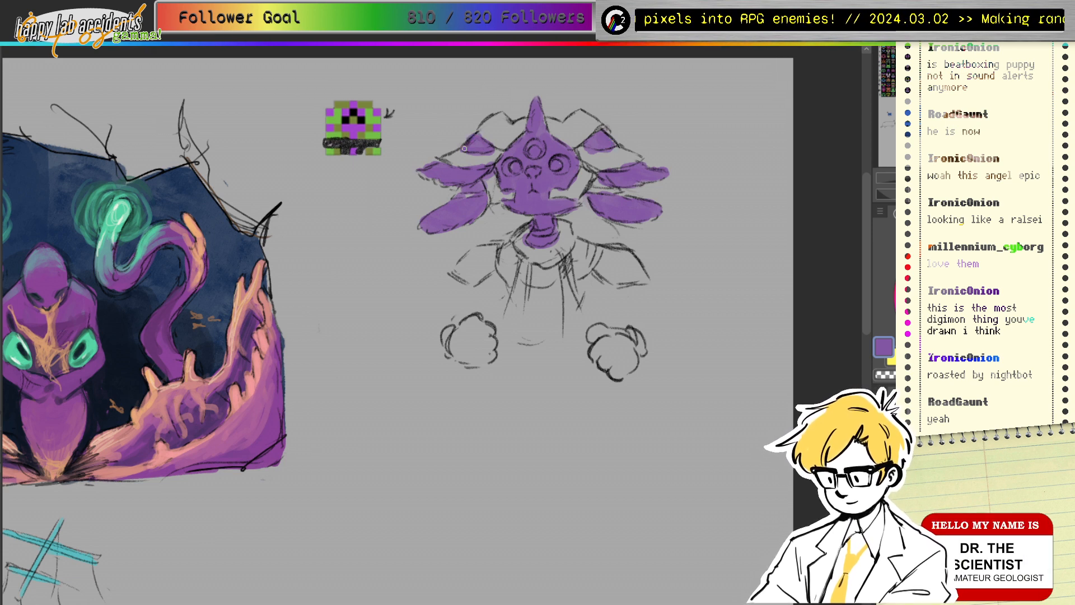
{"action": "left_click_drag", "start_coordinate": [419, 172], "coordinate": [451, 176]}
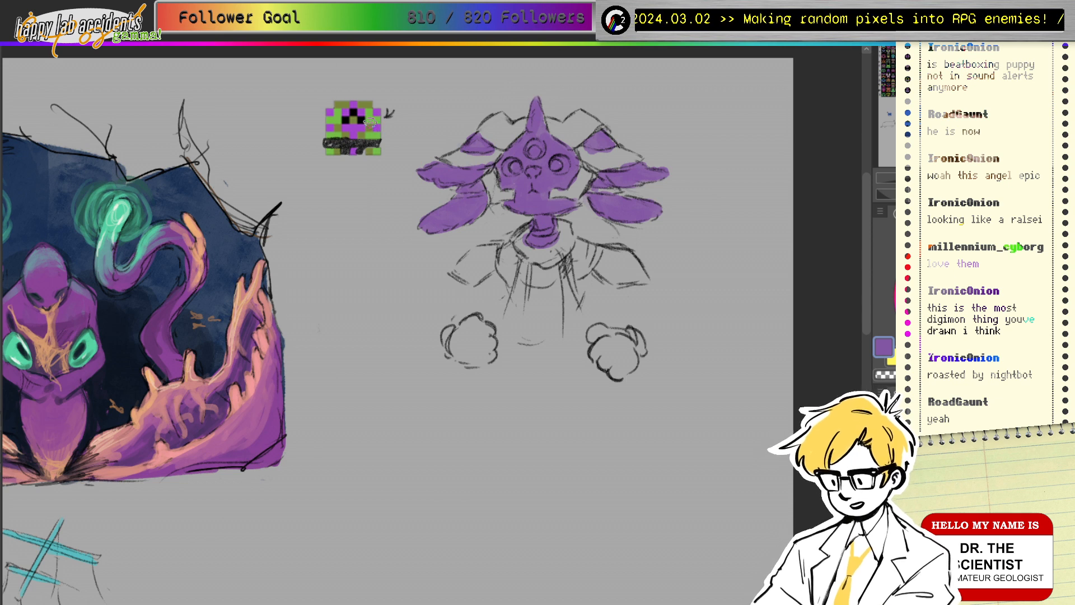
Step: Sample olive from the pixel sprite and adjust it to a brighter golden ochre
{"action": "left_click", "coordinate": [363, 99], "text": "alt"}
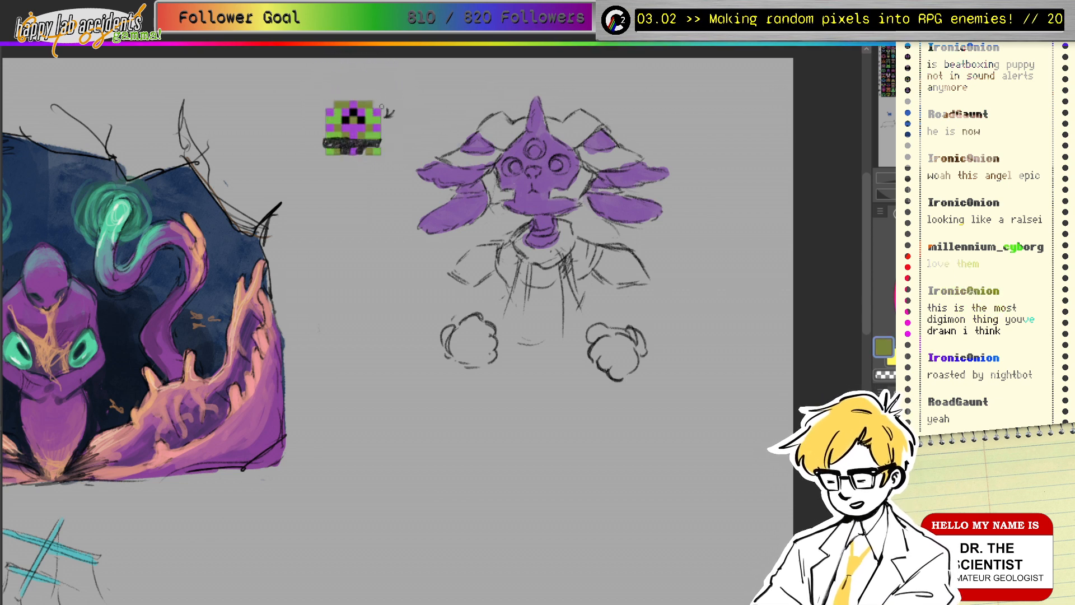
{"action": "mouse_move", "coordinate": [970, 294]}
{"action": "left_mouse_down"}
{"action": "mouse_move", "coordinate": [970, 284]}
{"action": "mouse_move", "coordinate": [976, 292]}
{"action": "left_mouse_up"}
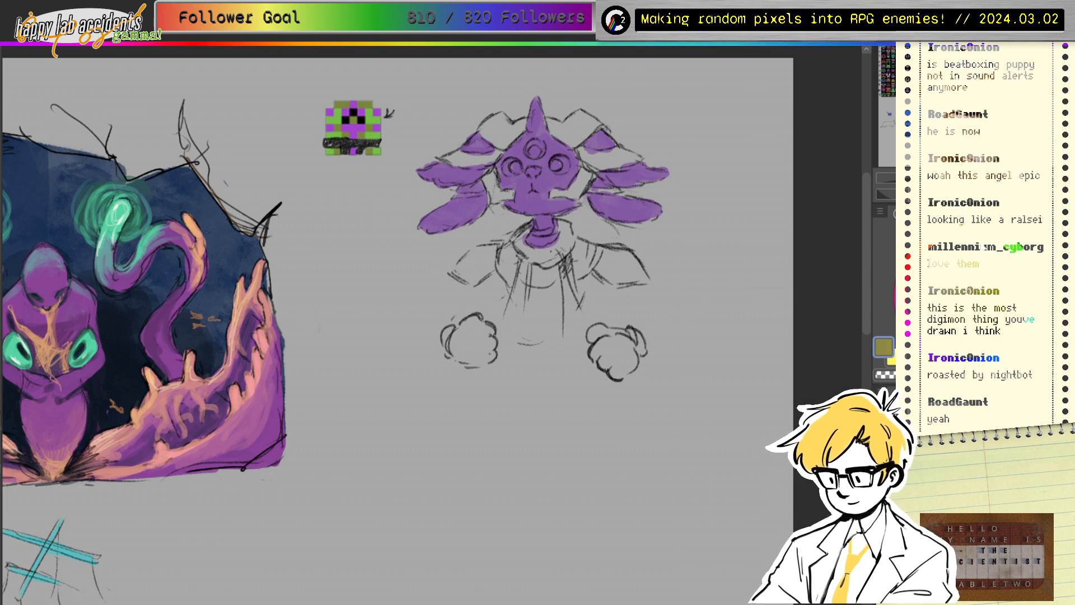
{"action": "left_click_drag", "start_coordinate": [963, 228], "coordinate": [949, 231]}
{"action": "left_click_drag", "start_coordinate": [970, 291], "coordinate": [988, 300]}
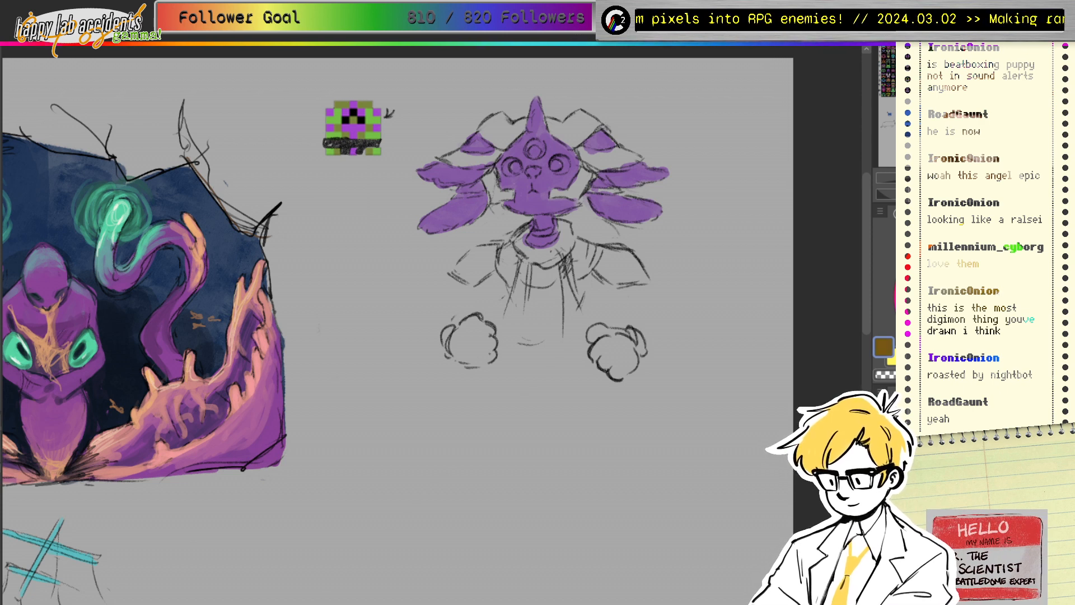
Step: Paint ochre on the horns, both face sides, neck collar, right shoulder and left chest patch
{"action": "mouse_move", "coordinate": [551, 117]}
{"action": "left_mouse_down"}
{"action": "mouse_move", "coordinate": [570, 145]}
{"action": "mouse_move", "coordinate": [601, 128]}
{"action": "mouse_move", "coordinate": [582, 114]}
{"action": "mouse_move", "coordinate": [560, 130]}
{"action": "mouse_move", "coordinate": [585, 123]}
{"action": "mouse_move", "coordinate": [574, 141]}
{"action": "mouse_move", "coordinate": [597, 119]}
{"action": "mouse_move", "coordinate": [521, 124]}
{"action": "mouse_move", "coordinate": [501, 147]}
{"action": "mouse_move", "coordinate": [531, 118]}
{"action": "mouse_move", "coordinate": [481, 128]}
{"action": "mouse_move", "coordinate": [501, 148]}
{"action": "mouse_move", "coordinate": [479, 118]}
{"action": "mouse_move", "coordinate": [511, 122]}
{"action": "left_mouse_up"}
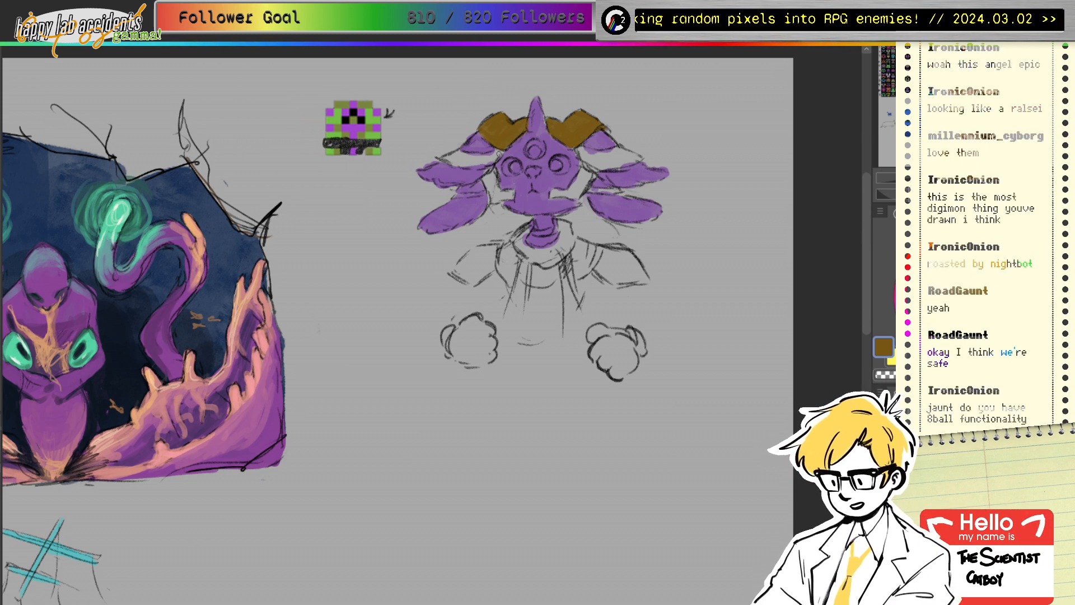
{"action": "mouse_move", "coordinate": [499, 154]}
{"action": "left_mouse_down"}
{"action": "mouse_move", "coordinate": [488, 175]}
{"action": "mouse_move", "coordinate": [504, 199]}
{"action": "mouse_move", "coordinate": [499, 192]}
{"action": "left_mouse_up"}
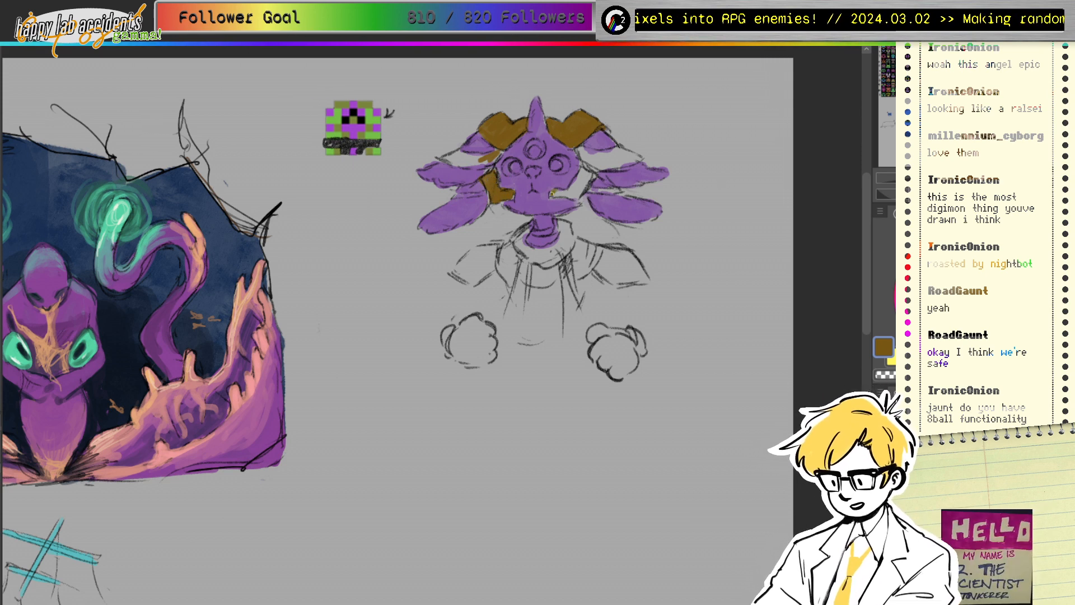
{"action": "mouse_move", "coordinate": [551, 196]}
{"action": "left_mouse_down"}
{"action": "mouse_move", "coordinate": [570, 196]}
{"action": "mouse_move", "coordinate": [580, 179]}
{"action": "mouse_move", "coordinate": [572, 194]}
{"action": "mouse_move", "coordinate": [583, 191]}
{"action": "left_mouse_up"}
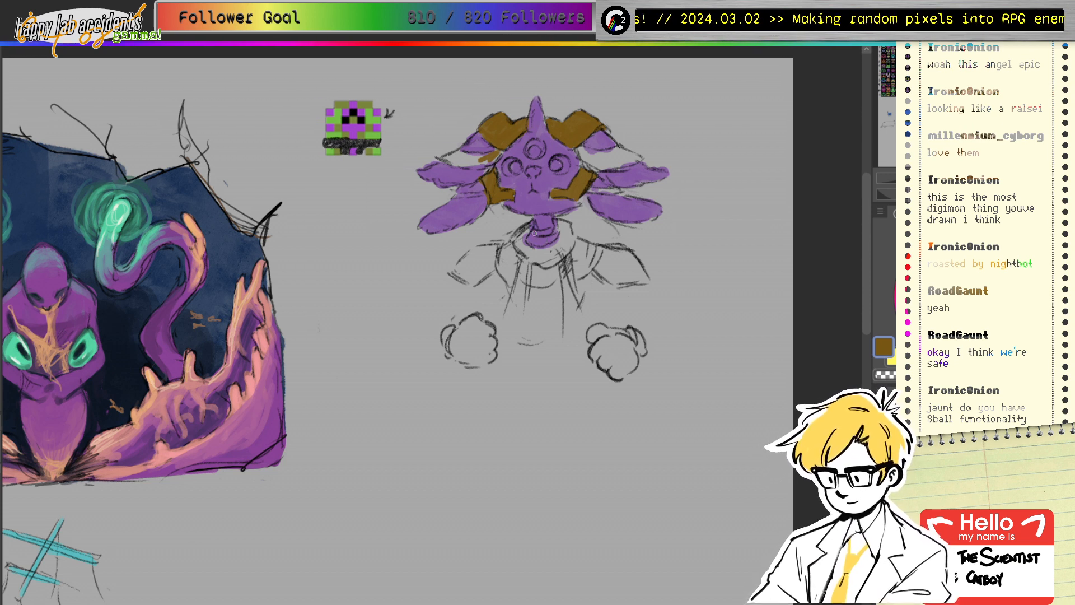
{"action": "mouse_move", "coordinate": [535, 233]}
{"action": "left_mouse_down"}
{"action": "mouse_move", "coordinate": [548, 233]}
{"action": "mouse_move", "coordinate": [536, 232]}
{"action": "left_mouse_up"}
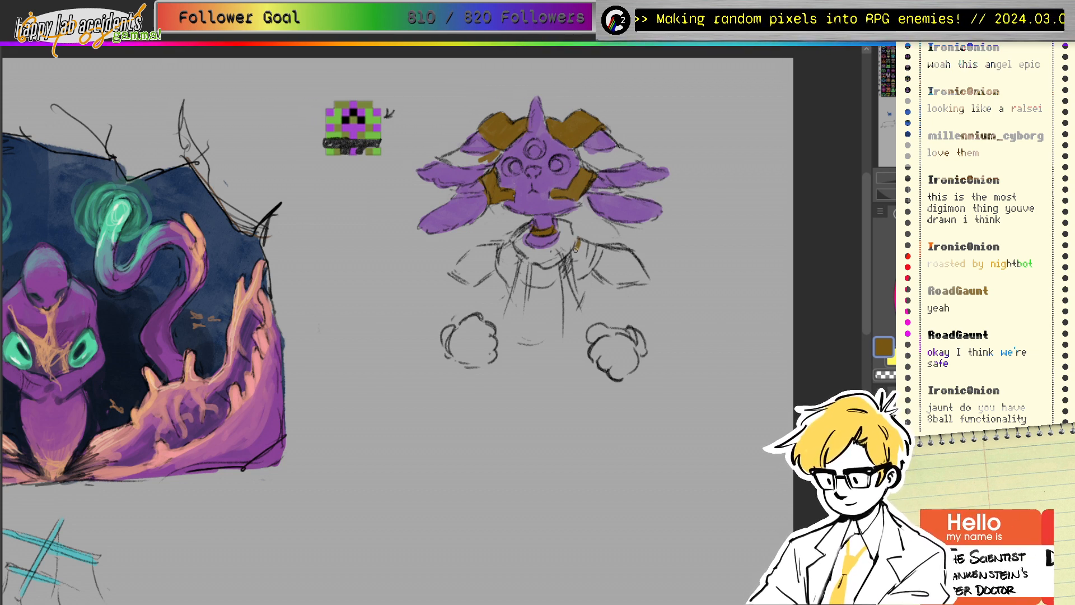
{"action": "mouse_move", "coordinate": [576, 245]}
{"action": "left_mouse_down"}
{"action": "mouse_move", "coordinate": [577, 277]}
{"action": "mouse_move", "coordinate": [596, 263]}
{"action": "mouse_move", "coordinate": [585, 247]}
{"action": "mouse_move", "coordinate": [588, 262]}
{"action": "mouse_move", "coordinate": [533, 283]}
{"action": "mouse_move", "coordinate": [550, 270]}
{"action": "mouse_move", "coordinate": [558, 280]}
{"action": "mouse_move", "coordinate": [543, 289]}
{"action": "mouse_move", "coordinate": [556, 272]}
{"action": "left_mouse_up"}
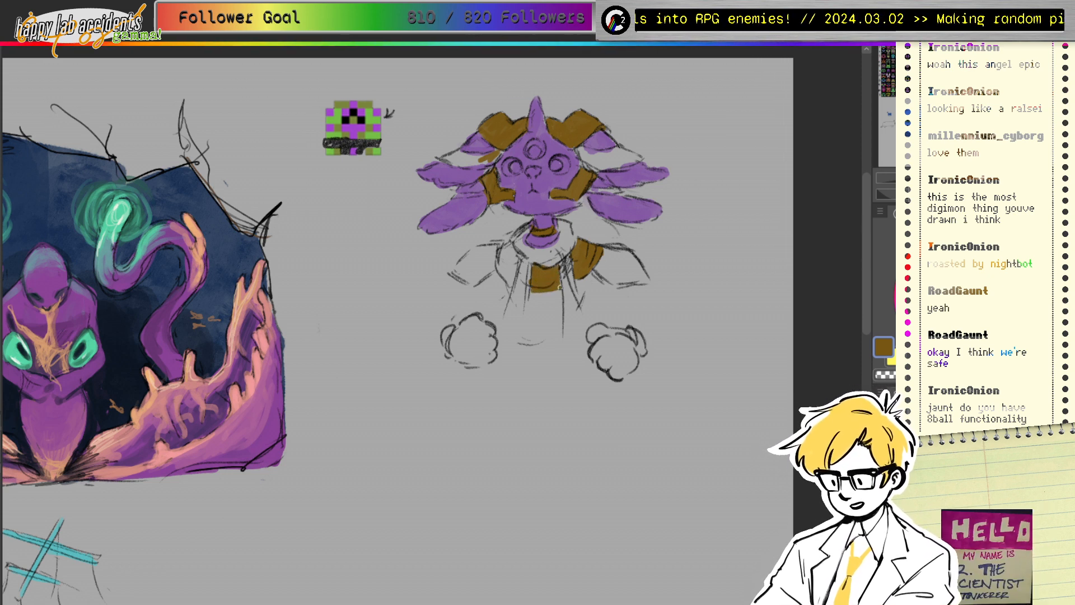
{"action": "mouse_move", "coordinate": [500, 250]}
{"action": "left_mouse_down"}
{"action": "mouse_move", "coordinate": [508, 282]}
{"action": "mouse_move", "coordinate": [516, 256]}
{"action": "left_mouse_up"}
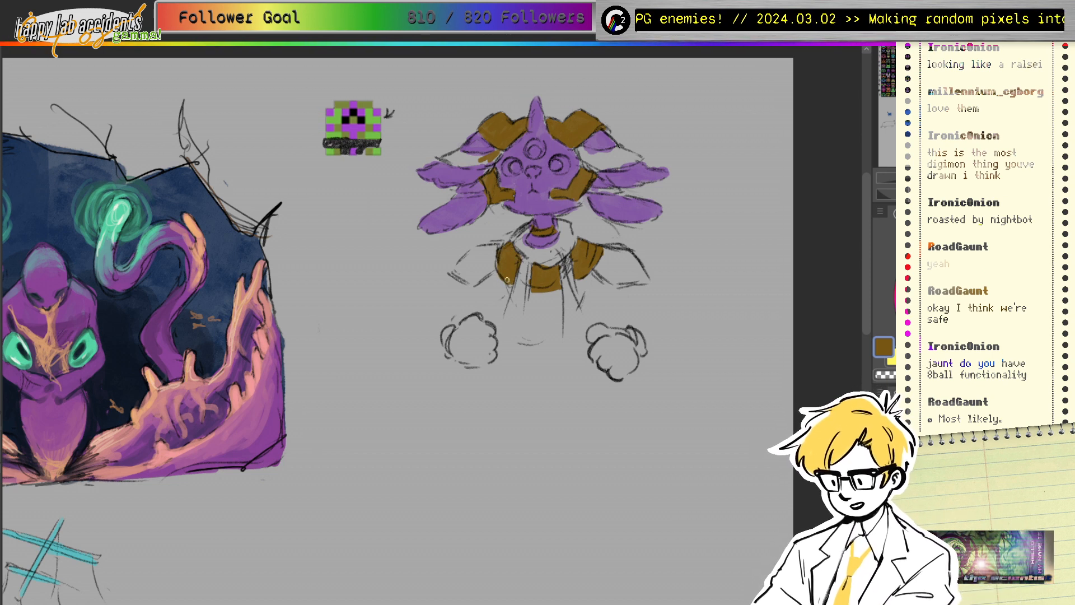
{"action": "left_click_drag", "start_coordinate": [499, 251], "coordinate": [502, 274]}
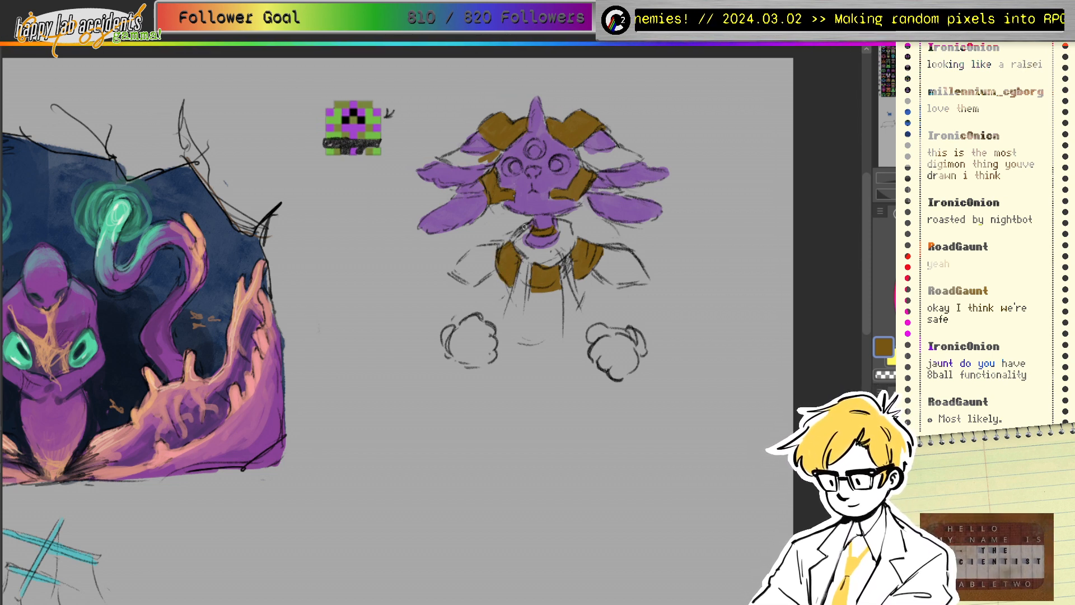
Step: Sample the head's olive, tune it to bright gold, and paint both horns gold
{"action": "left_click", "coordinate": [508, 138], "text": "ctrl"}
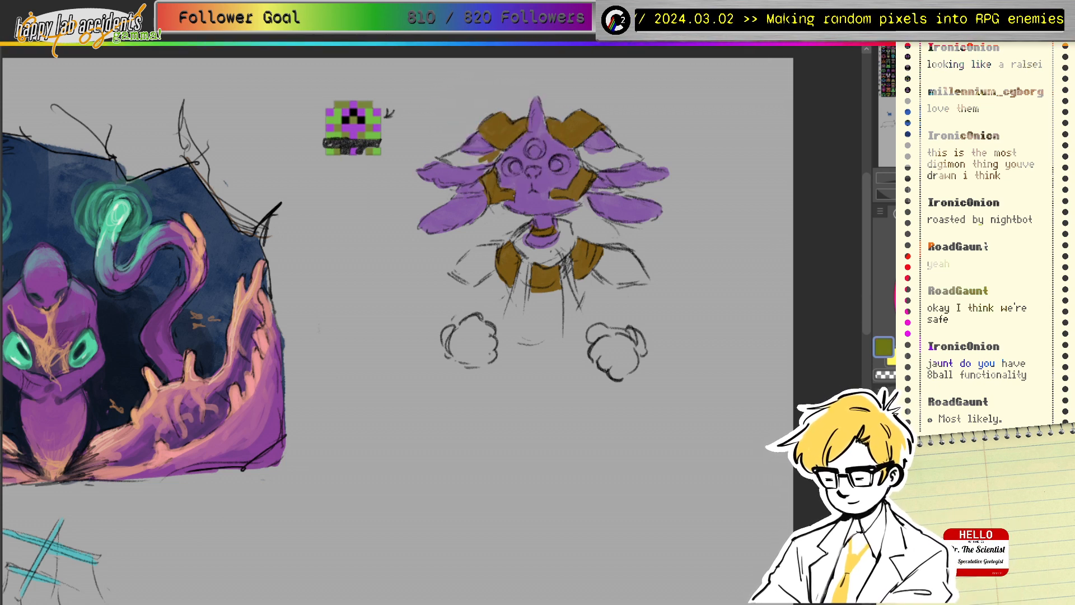
{"action": "left_click", "coordinate": [945, 273]}
{"action": "left_click", "coordinate": [945, 280]}
{"action": "left_click", "coordinate": [942, 276]}
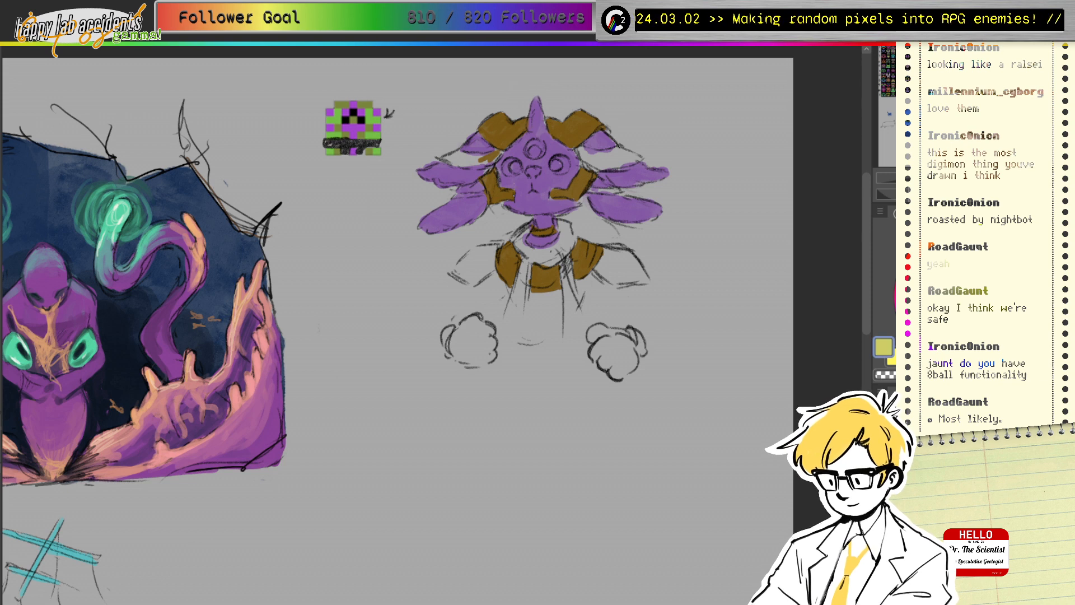
{"action": "left_click", "coordinate": [965, 269]}
{"action": "left_click", "coordinate": [966, 280]}
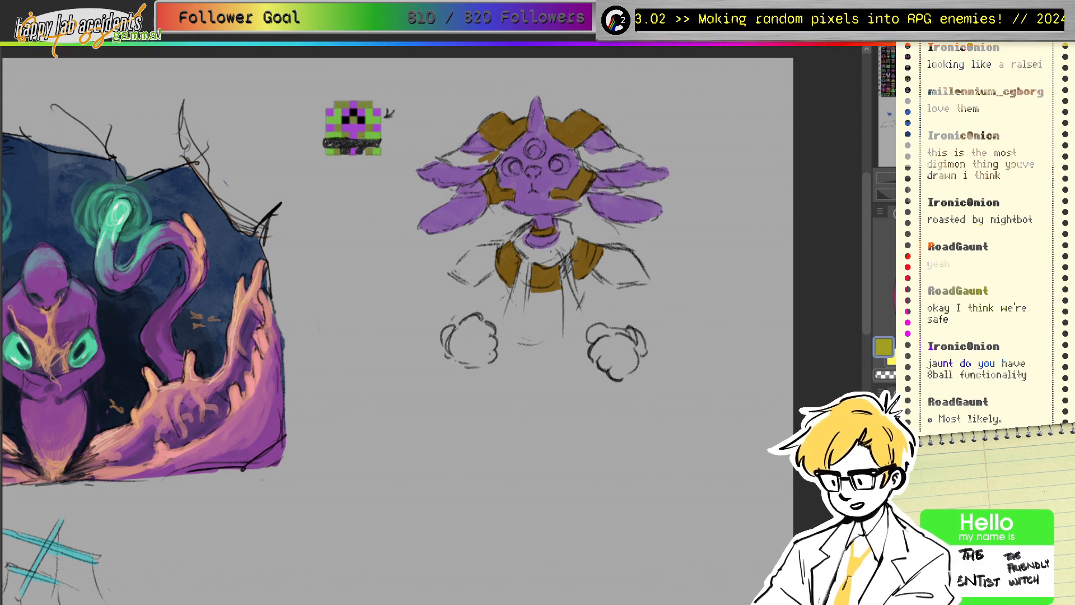
{"action": "left_click", "coordinate": [932, 246]}
{"action": "left_click", "coordinate": [973, 276]}
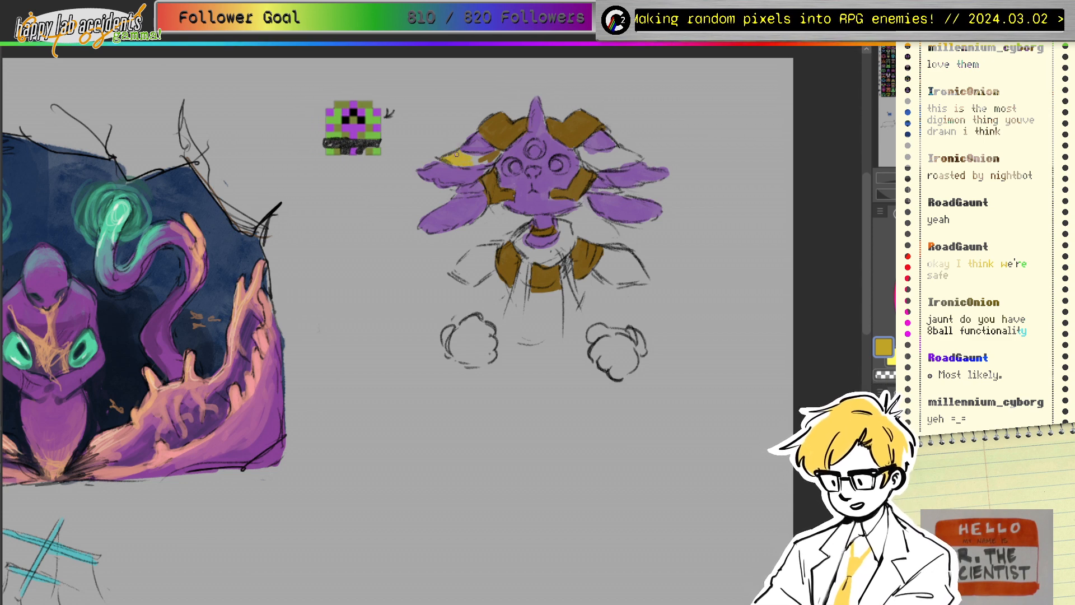
{"action": "left_click_drag", "start_coordinate": [456, 155], "coordinate": [495, 159]}
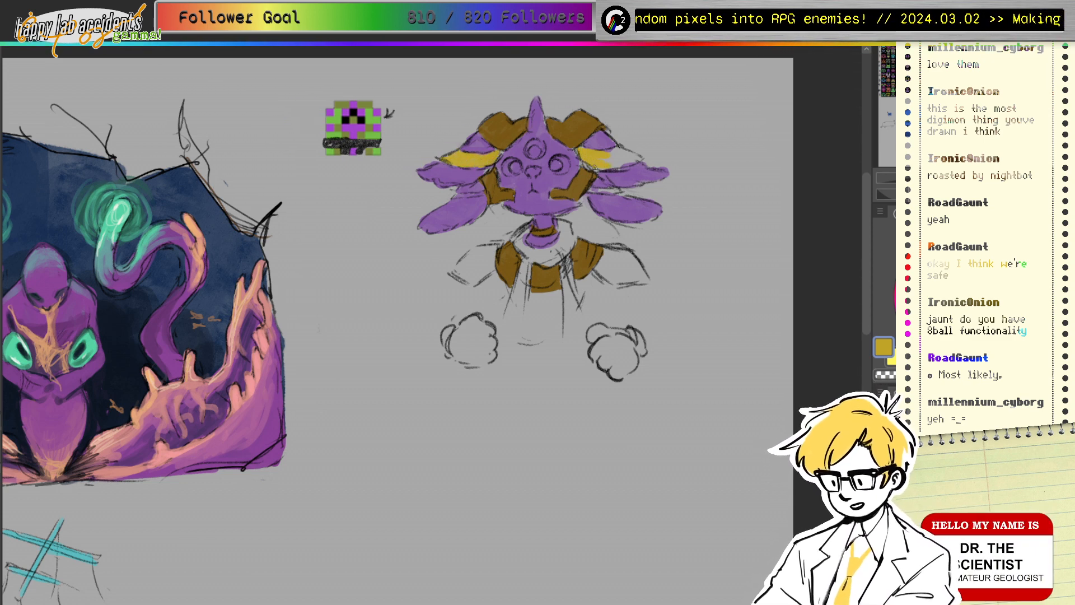
{"action": "mouse_move", "coordinate": [634, 162]}
{"action": "left_mouse_down"}
{"action": "mouse_move", "coordinate": [578, 153]}
{"action": "mouse_move", "coordinate": [627, 143]}
{"action": "mouse_move", "coordinate": [633, 152]}
{"action": "mouse_move", "coordinate": [582, 149]}
{"action": "mouse_move", "coordinate": [610, 159]}
{"action": "mouse_move", "coordinate": [602, 165]}
{"action": "mouse_move", "coordinate": [635, 158]}
{"action": "mouse_move", "coordinate": [614, 151]}
{"action": "left_mouse_up"}
Step: Switch to vivid yellow, brush it over the left horn, and fill the eye pale yellow
{"action": "left_click", "coordinate": [968, 220]}
{"action": "left_click", "coordinate": [1011, 260]}
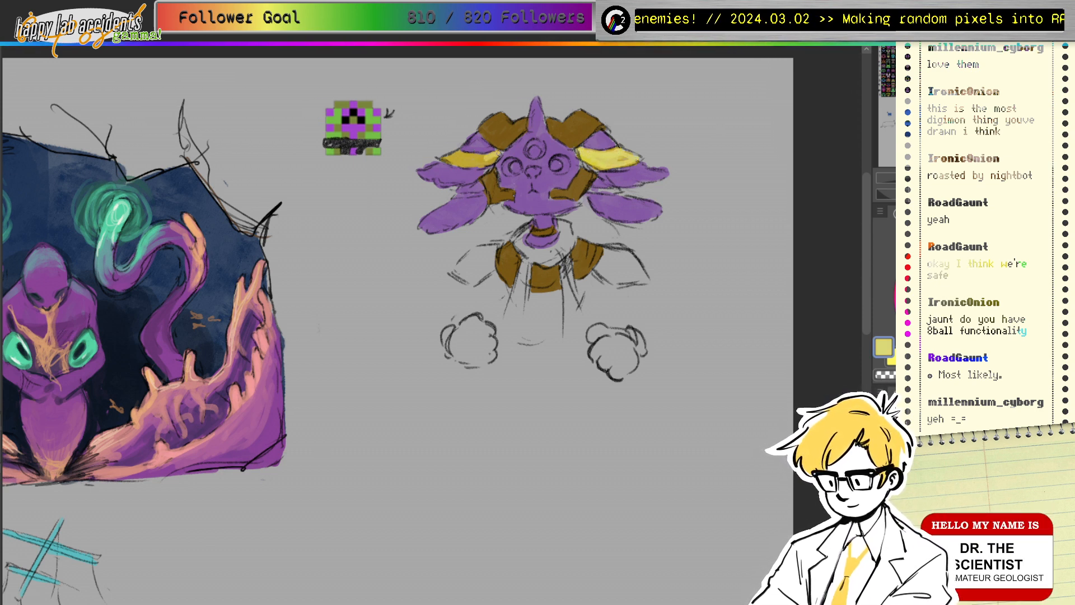
{"action": "mouse_move", "coordinate": [493, 158]}
{"action": "left_mouse_down"}
{"action": "mouse_move", "coordinate": [449, 162]}
{"action": "mouse_move", "coordinate": [472, 159]}
{"action": "left_mouse_up"}
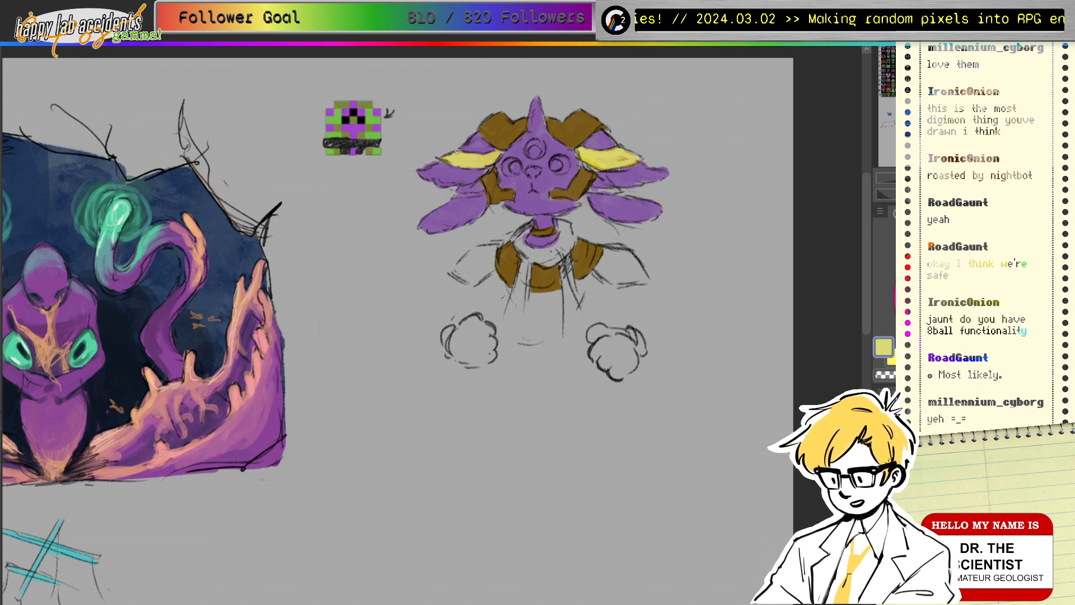
{"action": "mouse_move", "coordinate": [555, 161]}
{"action": "left_mouse_down"}
{"action": "mouse_move", "coordinate": [563, 165]}
{"action": "mouse_move", "coordinate": [507, 162]}
{"action": "mouse_move", "coordinate": [509, 170]}
{"action": "mouse_move", "coordinate": [552, 169]}
{"action": "mouse_move", "coordinate": [538, 150]}
{"action": "left_mouse_up"}
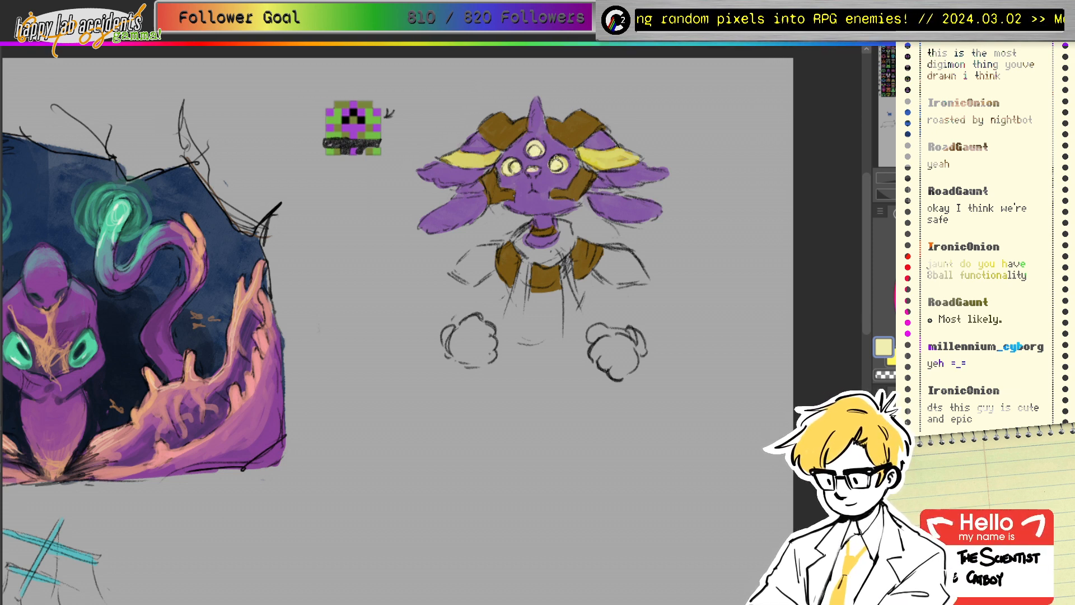
Step: Sample the horn's brown, the face's pinkish and darker purples, then black from the sprite
{"action": "left_click", "coordinate": [577, 130], "text": "ctrl"}
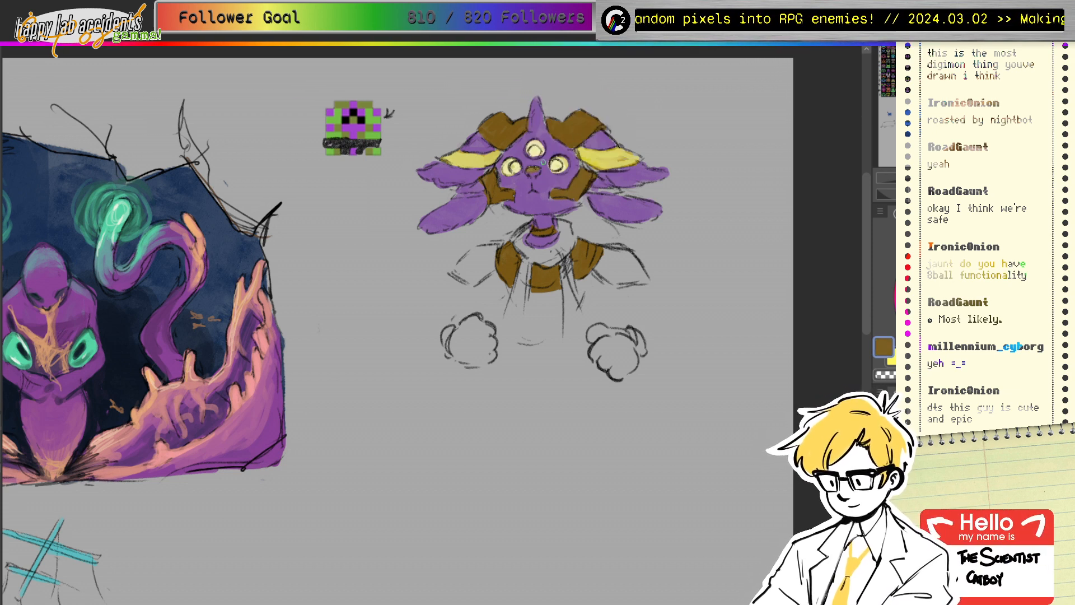
{"action": "left_click", "coordinate": [535, 173], "text": "ctrl"}
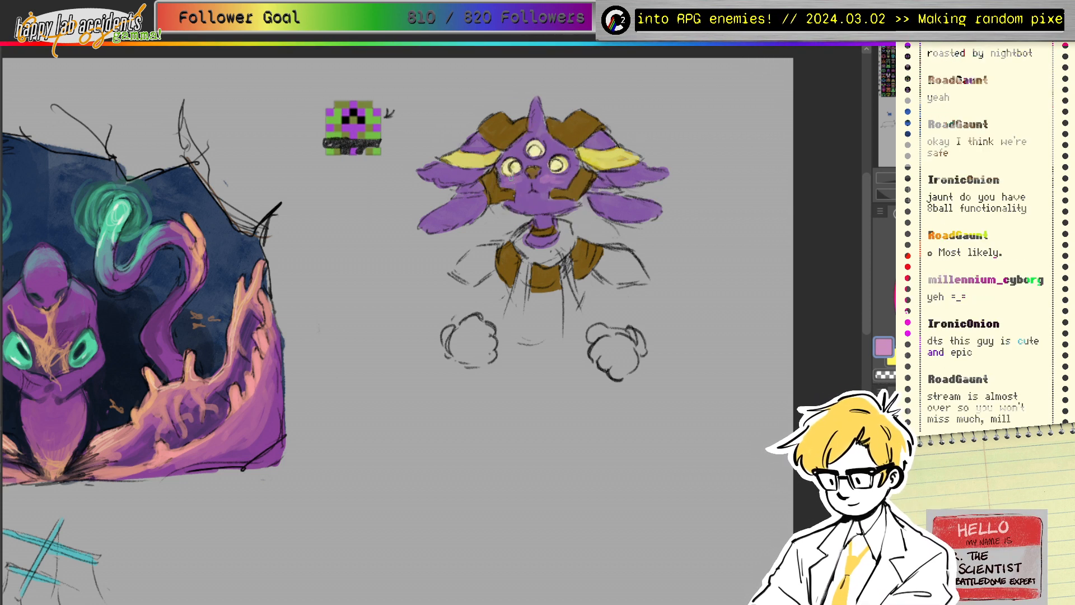
{"action": "left_click", "coordinate": [553, 183], "text": "ctrl"}
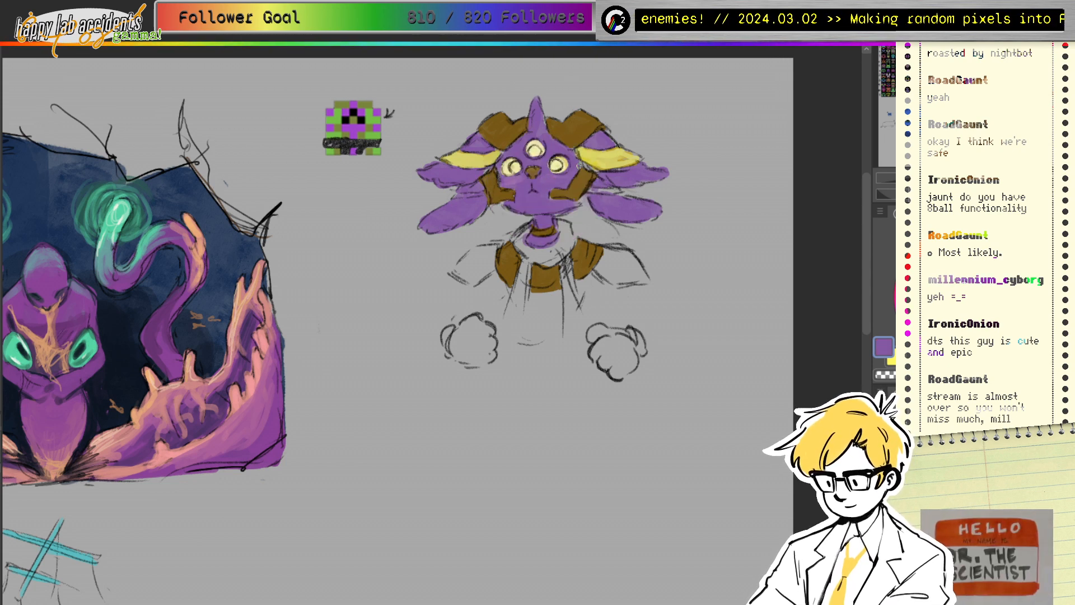
{"action": "left_click", "coordinate": [354, 118], "text": "ctrl"}
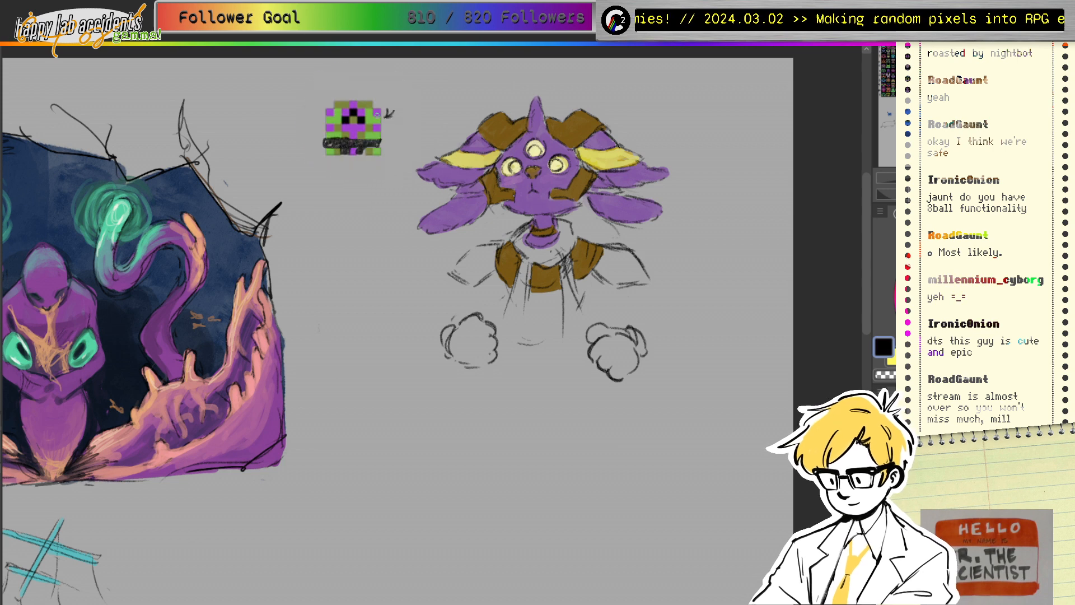
Step: Paint a black pupil in the left eye and a black collar around the neck
{"action": "mouse_move", "coordinate": [516, 163]}
{"action": "left_mouse_down"}
{"action": "mouse_move", "coordinate": [533, 150]}
{"action": "mouse_move", "coordinate": [557, 166]}
{"action": "left_mouse_up"}
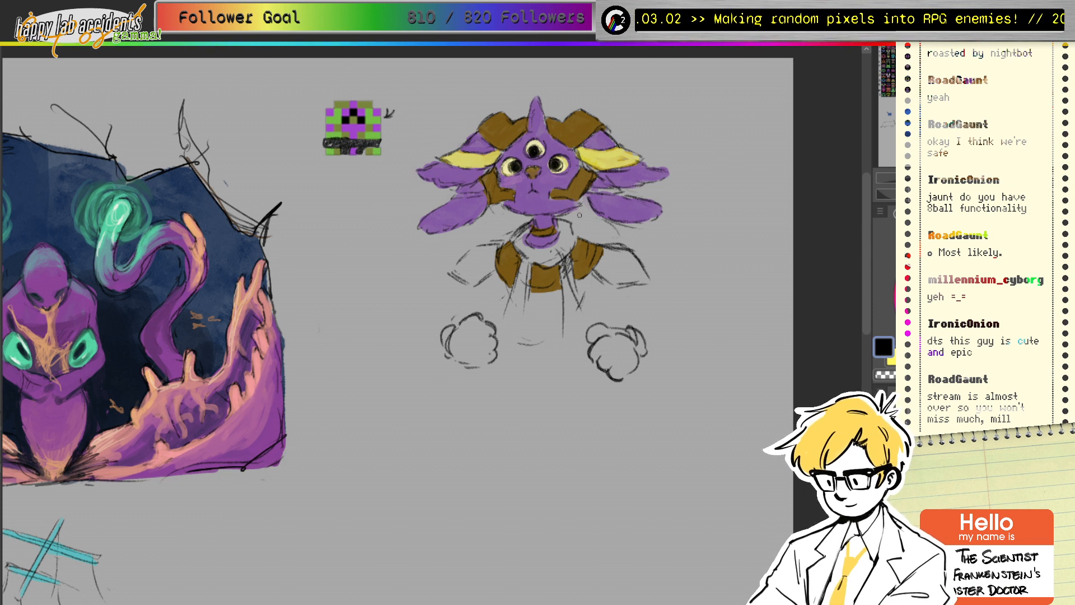
{"action": "mouse_move", "coordinate": [559, 222]}
{"action": "left_mouse_down"}
{"action": "mouse_move", "coordinate": [536, 249]}
{"action": "mouse_move", "coordinate": [531, 225]}
{"action": "mouse_move", "coordinate": [521, 237]}
{"action": "mouse_move", "coordinate": [527, 230]}
{"action": "mouse_move", "coordinate": [528, 253]}
{"action": "mouse_move", "coordinate": [558, 241]}
{"action": "mouse_move", "coordinate": [528, 230]}
{"action": "left_mouse_up"}
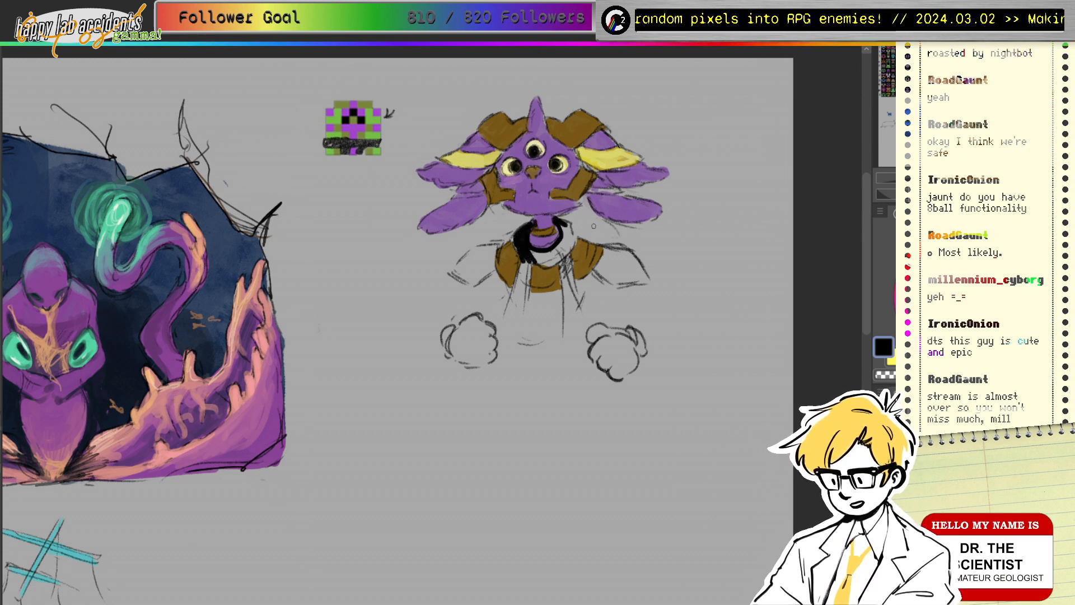
{"action": "left_click_drag", "start_coordinate": [565, 224], "coordinate": [567, 235]}
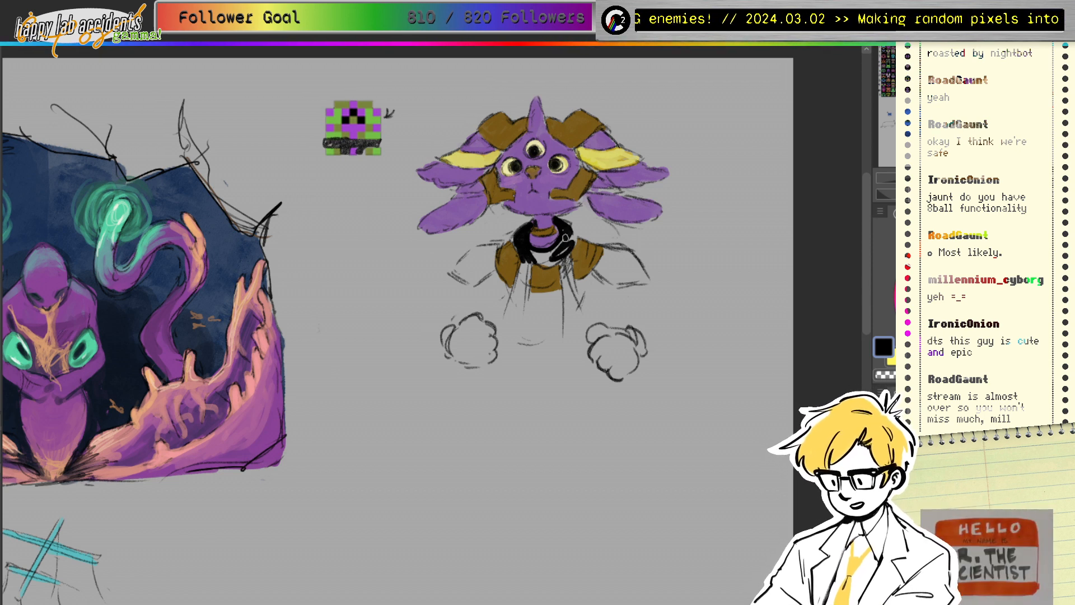
{"action": "mouse_move", "coordinate": [566, 238]}
{"action": "left_mouse_down"}
{"action": "mouse_move", "coordinate": [535, 257]}
{"action": "mouse_move", "coordinate": [568, 246]}
{"action": "mouse_move", "coordinate": [571, 229]}
{"action": "left_mouse_up"}
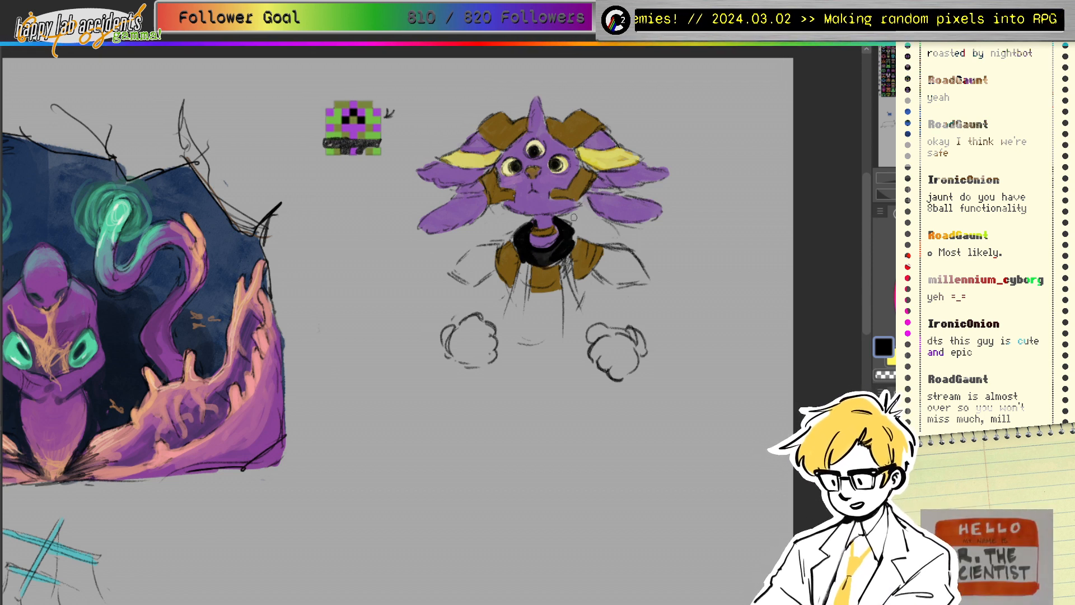
Step: Paint two black scarf tails hanging from the collar, then sample the horn's yellow
{"action": "left_click_drag", "start_coordinate": [525, 259], "coordinate": [524, 338]}
{"action": "left_click_drag", "start_coordinate": [511, 296], "coordinate": [511, 330]}
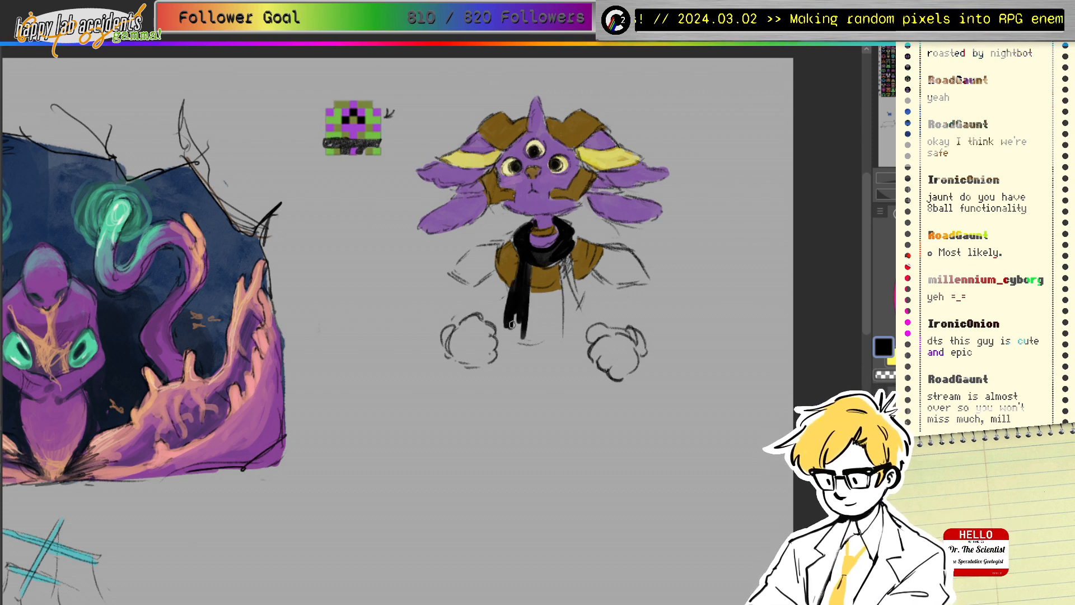
{"action": "mouse_move", "coordinate": [567, 258]}
{"action": "left_mouse_down"}
{"action": "mouse_move", "coordinate": [567, 321]}
{"action": "mouse_move", "coordinate": [576, 318]}
{"action": "left_mouse_up"}
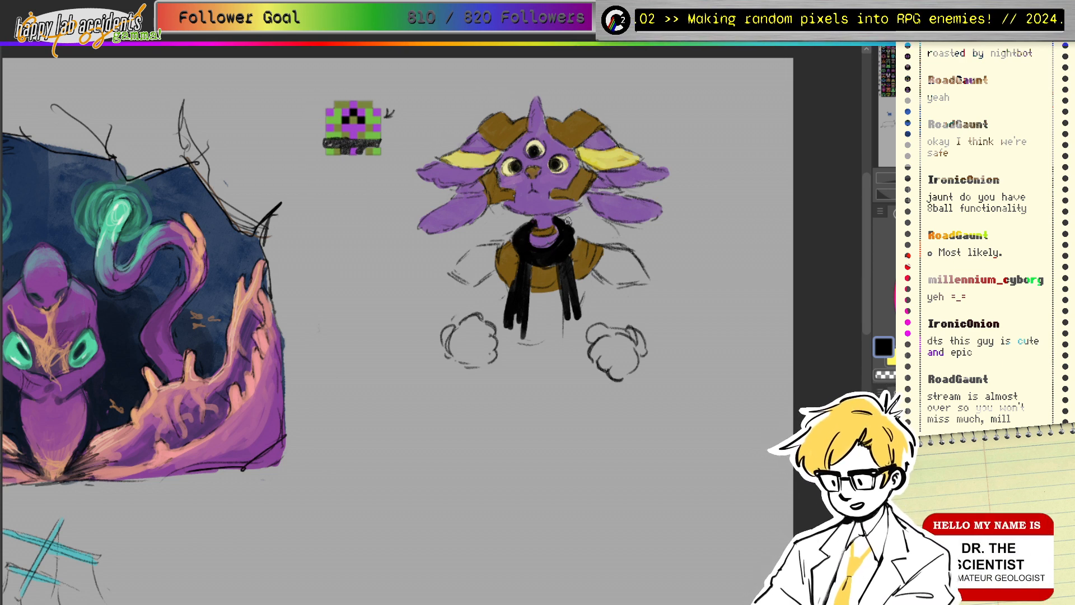
{"action": "left_click", "coordinate": [601, 161], "text": "alt"}
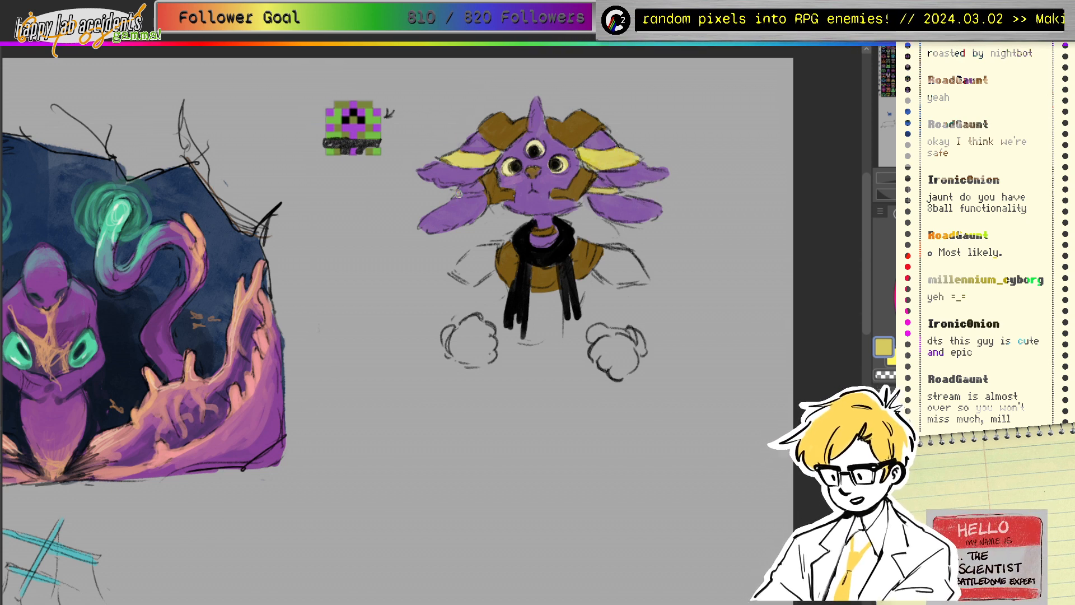
Step: Paint yellow over the left ear tuft and both arms, then sample the face's purple
{"action": "left_click_drag", "start_coordinate": [456, 194], "coordinate": [494, 193]}
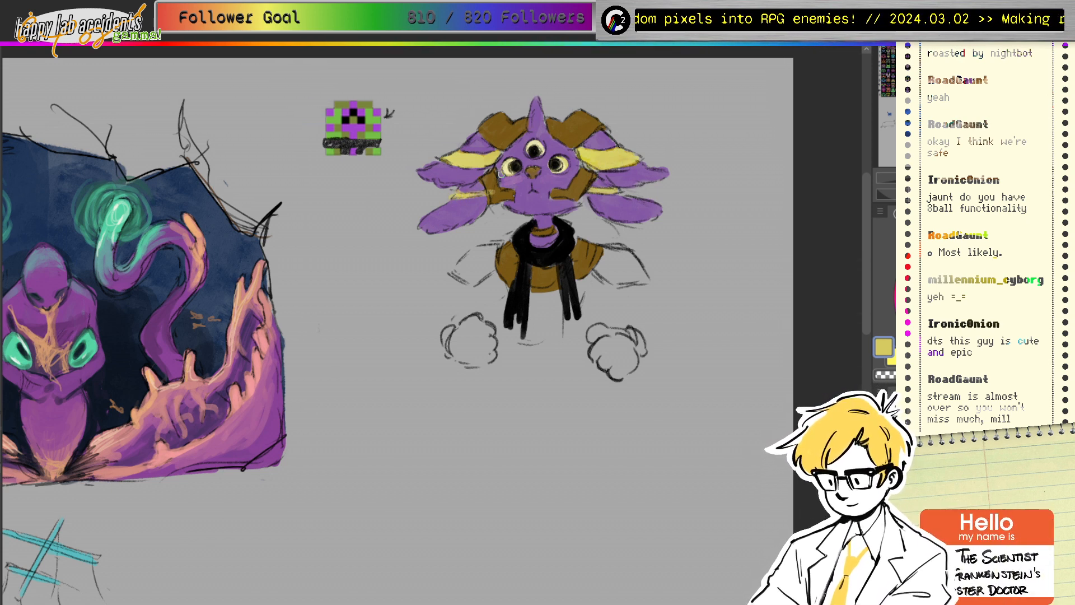
{"action": "mouse_move", "coordinate": [610, 249]}
{"action": "left_mouse_down"}
{"action": "mouse_move", "coordinate": [599, 265]}
{"action": "mouse_move", "coordinate": [622, 259]}
{"action": "mouse_move", "coordinate": [630, 270]}
{"action": "mouse_move", "coordinate": [620, 283]}
{"action": "mouse_move", "coordinate": [644, 273]}
{"action": "left_mouse_up"}
{"action": "mouse_move", "coordinate": [488, 250]}
{"action": "left_mouse_down"}
{"action": "mouse_move", "coordinate": [457, 273]}
{"action": "mouse_move", "coordinate": [493, 247]}
{"action": "mouse_move", "coordinate": [479, 274]}
{"action": "mouse_move", "coordinate": [478, 251]}
{"action": "left_mouse_up"}
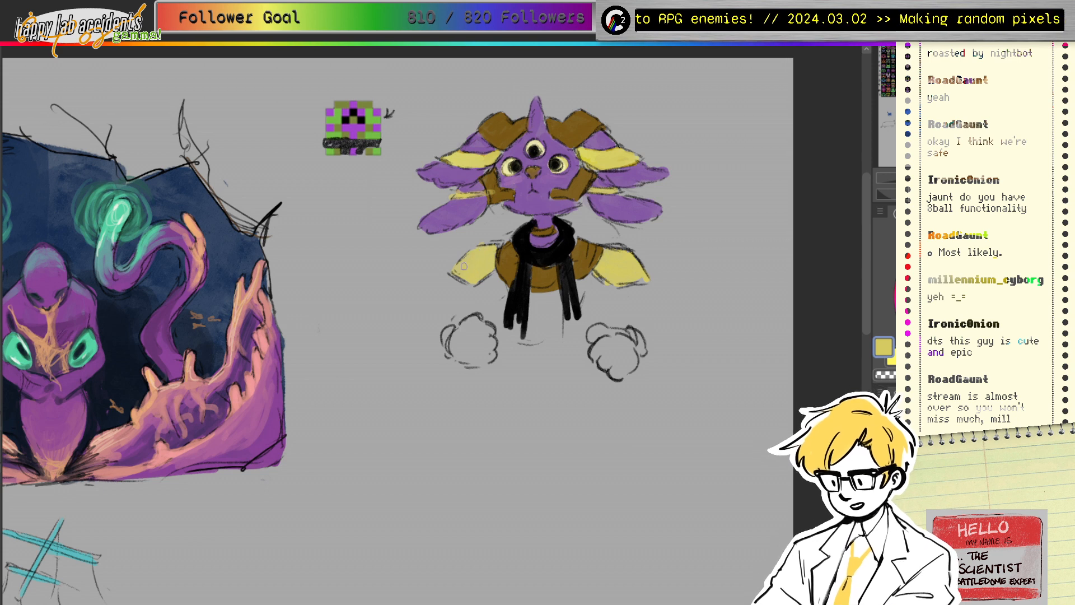
{"action": "left_click", "coordinate": [517, 181], "text": "ctrl"}
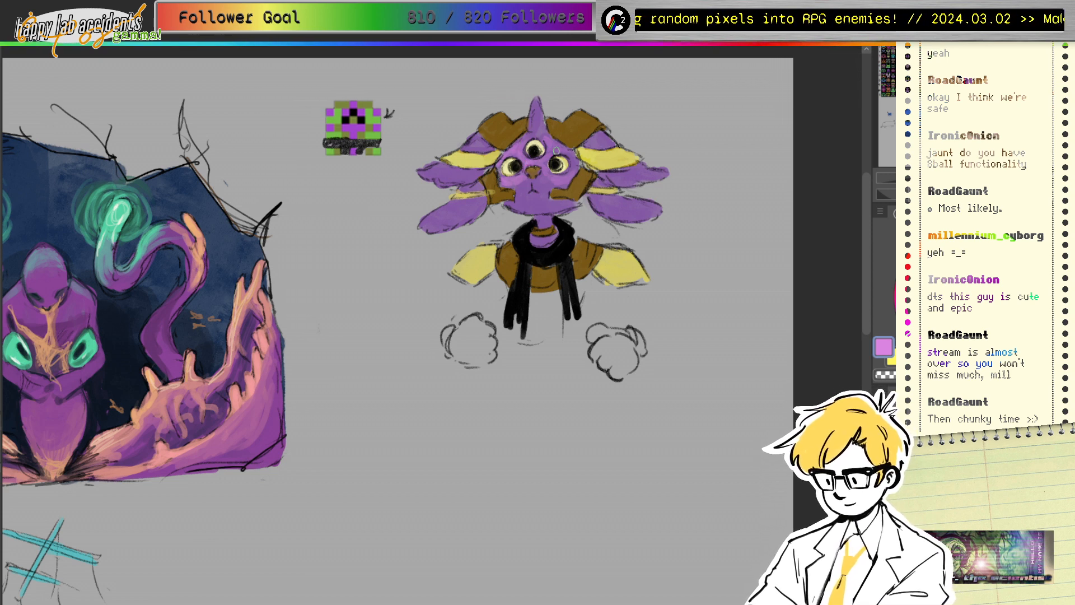
{"action": "left_click", "coordinate": [542, 163], "text": "ctrl"}
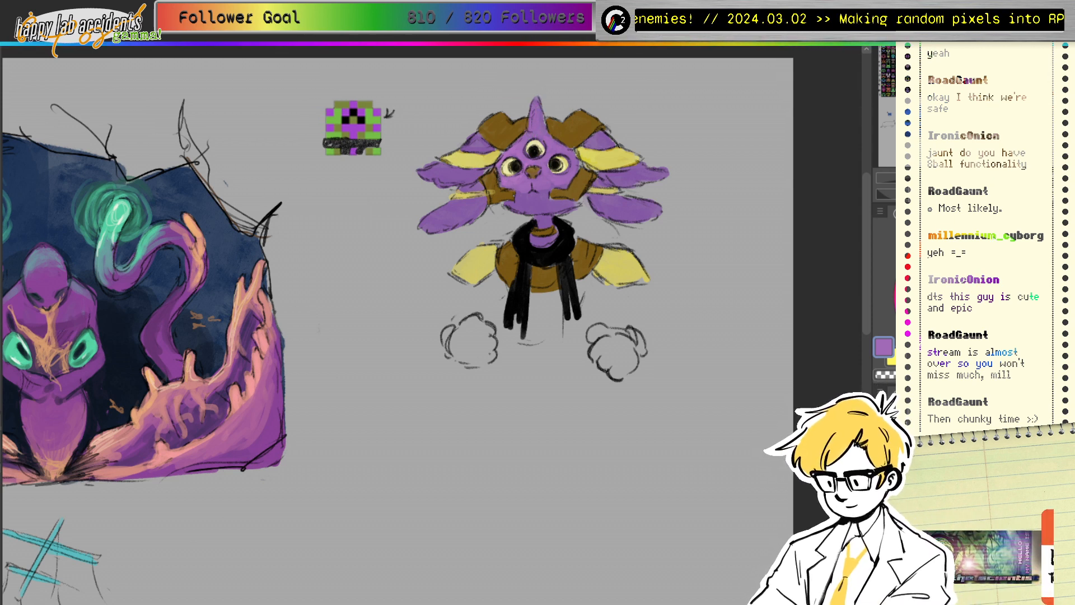
Step: Choose a darkened green for the eye irises, then resample the head's purple
{"action": "left_click", "coordinate": [1024, 258]}
{"action": "left_click", "coordinate": [989, 292]}
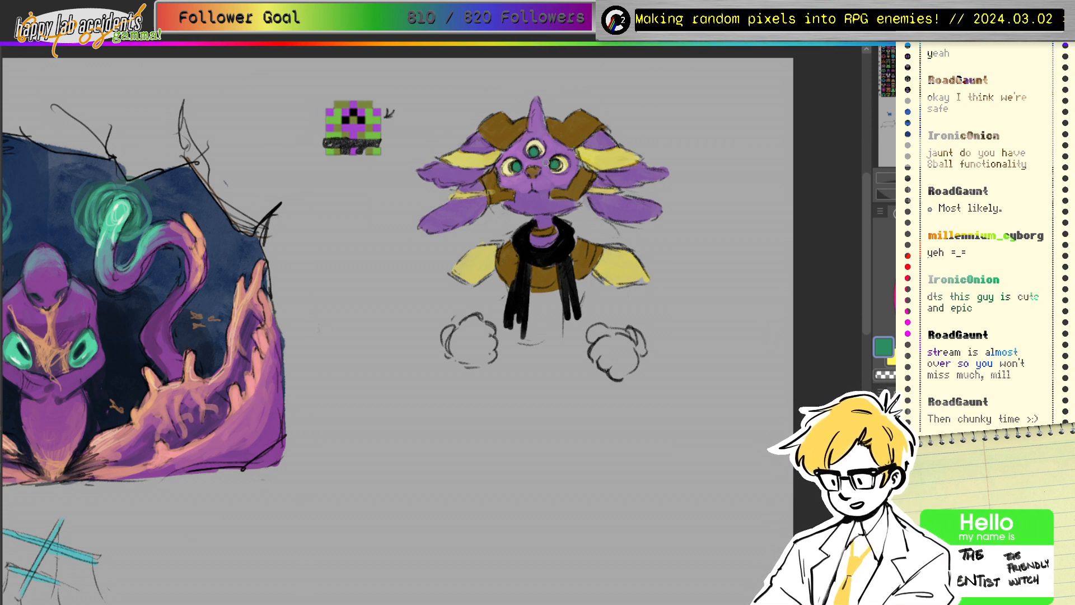
{"action": "left_click", "coordinate": [474, 145], "text": "alt"}
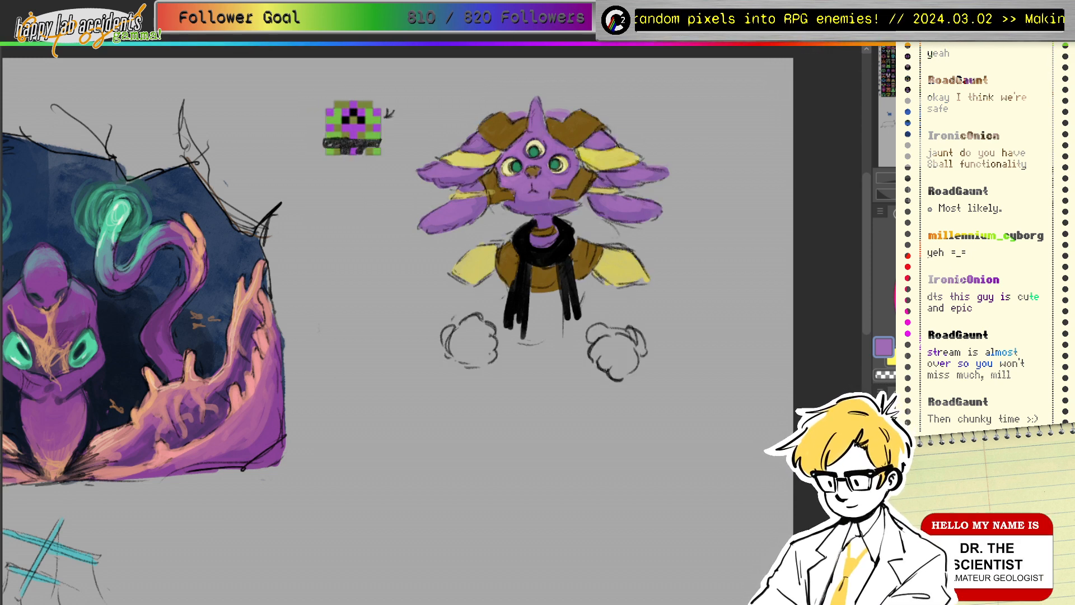
Step: Shade the left ear tuft green and highlight its upper-left edge in light green
{"action": "left_click", "coordinate": [1026, 300]}
{"action": "left_click", "coordinate": [960, 262]}
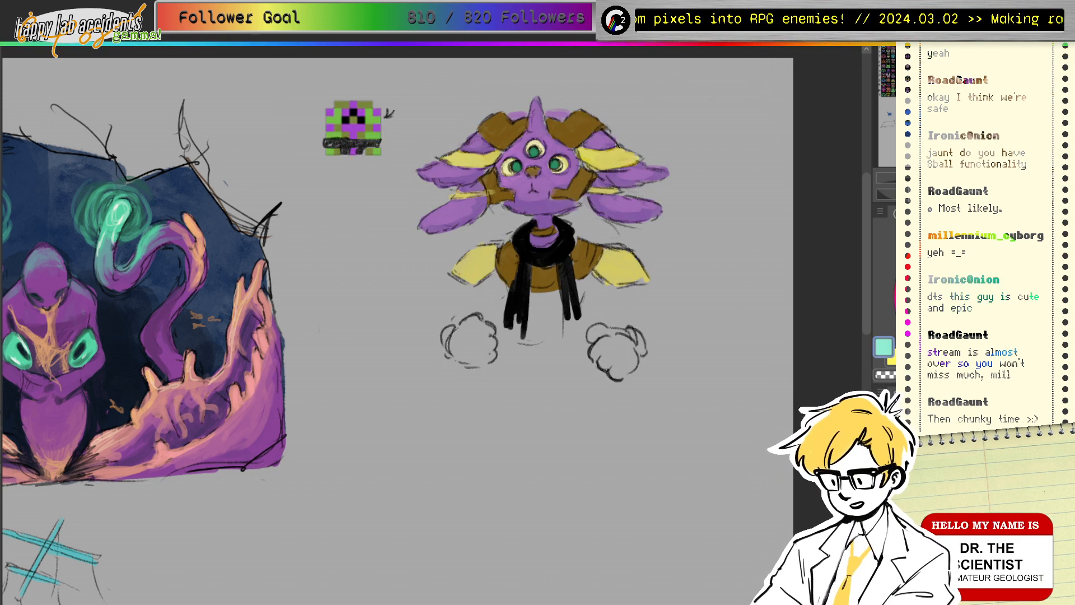
{"action": "left_click", "coordinate": [375, 113], "text": "ctrl"}
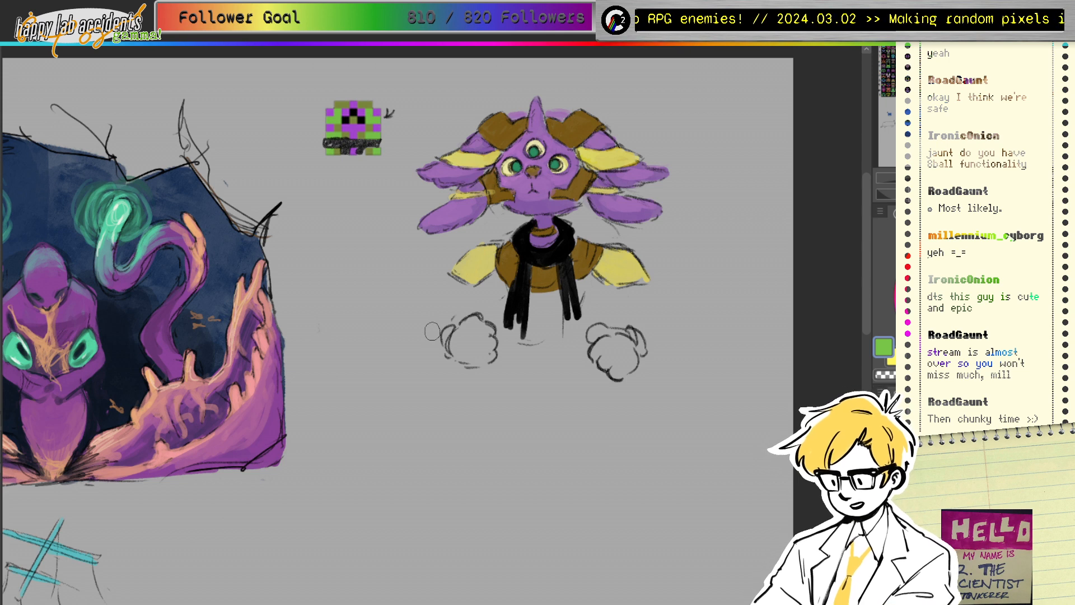
{"action": "left_click_drag", "start_coordinate": [452, 158], "coordinate": [474, 164]}
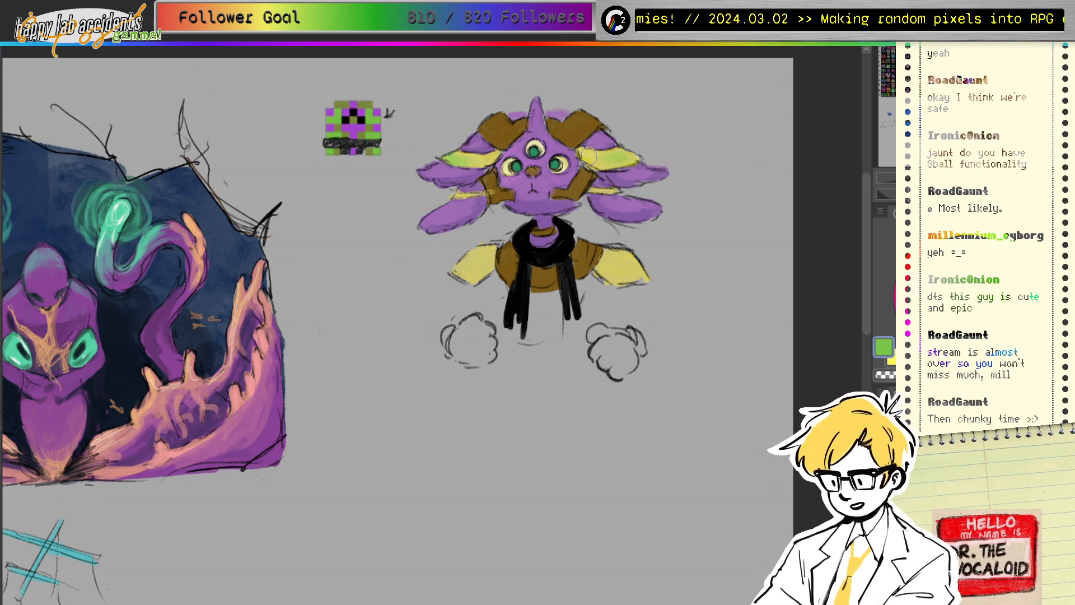
{"action": "left_click", "coordinate": [960, 262]}
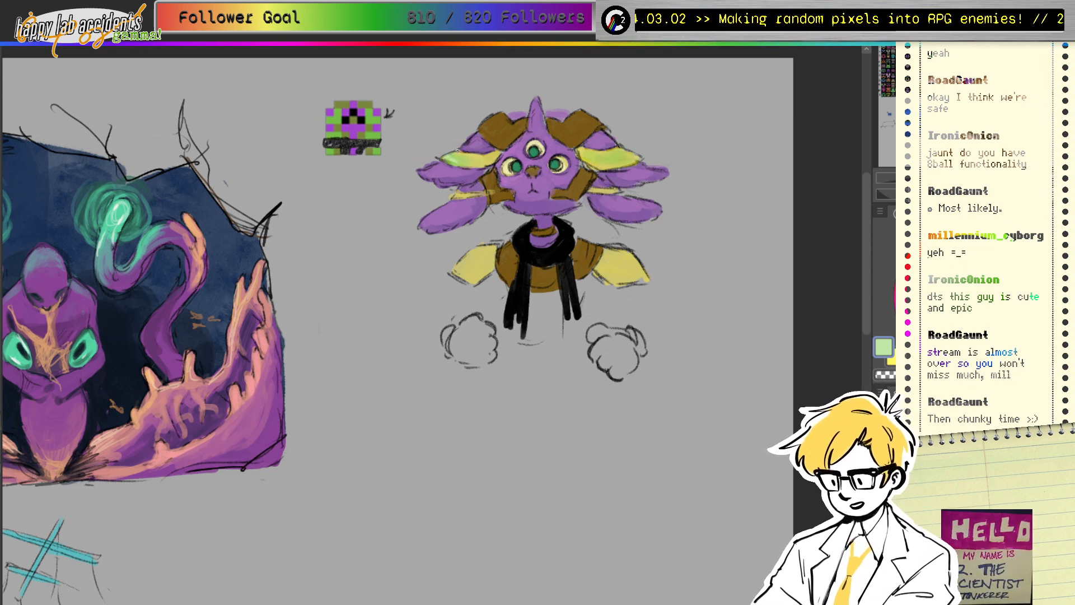
{"action": "left_click_drag", "start_coordinate": [444, 158], "coordinate": [461, 150]}
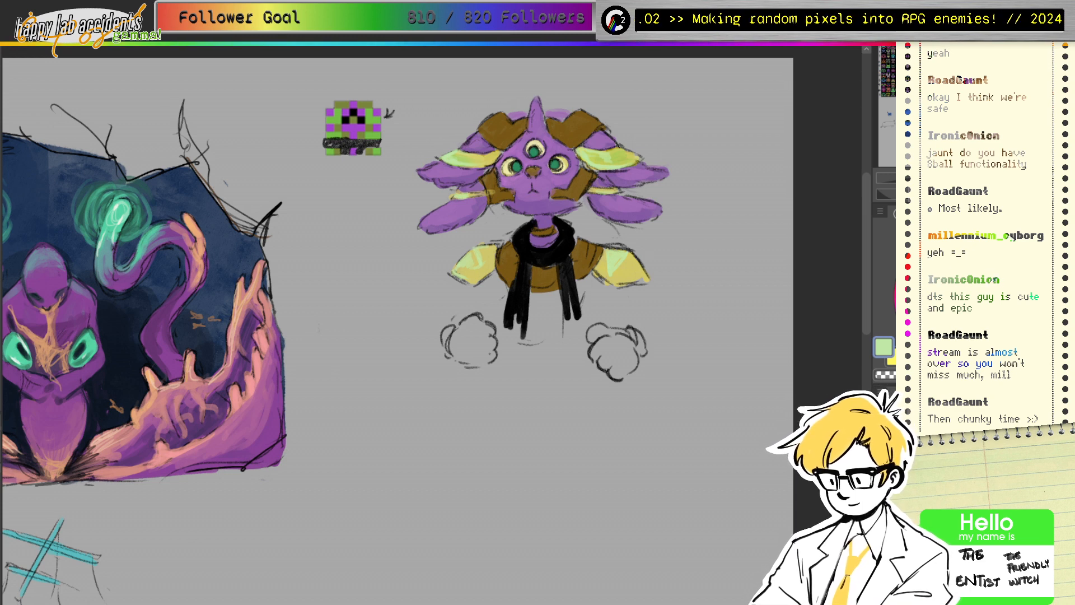
Step: Try duller greens and olives from the colour wheel, pixel sprite, shoulder and ear
{"action": "left_click", "coordinate": [975, 286]}
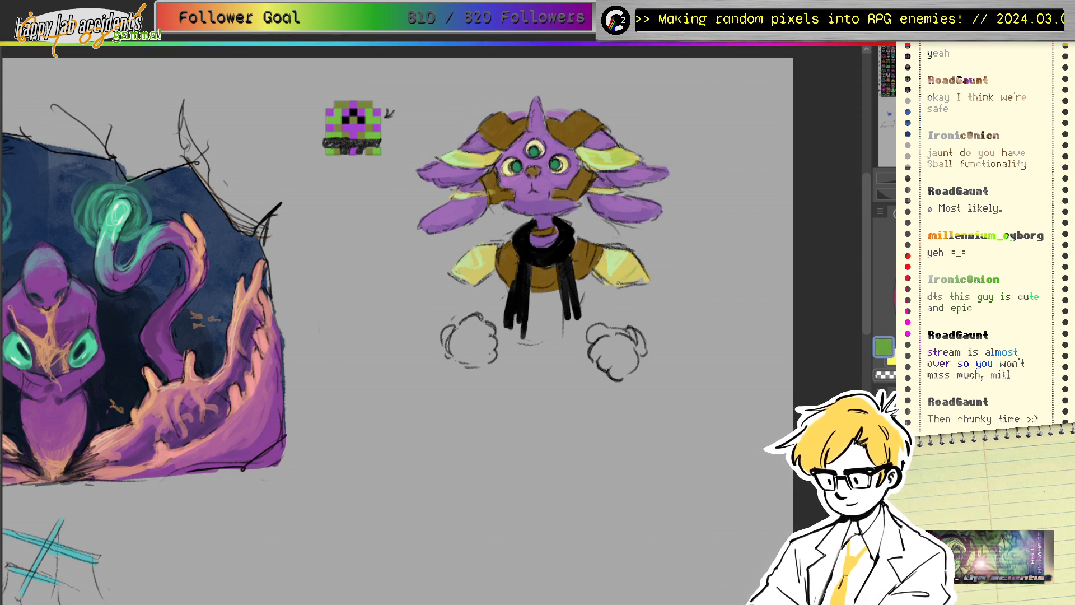
{"action": "left_click_drag", "start_coordinate": [961, 284], "coordinate": [952, 295]}
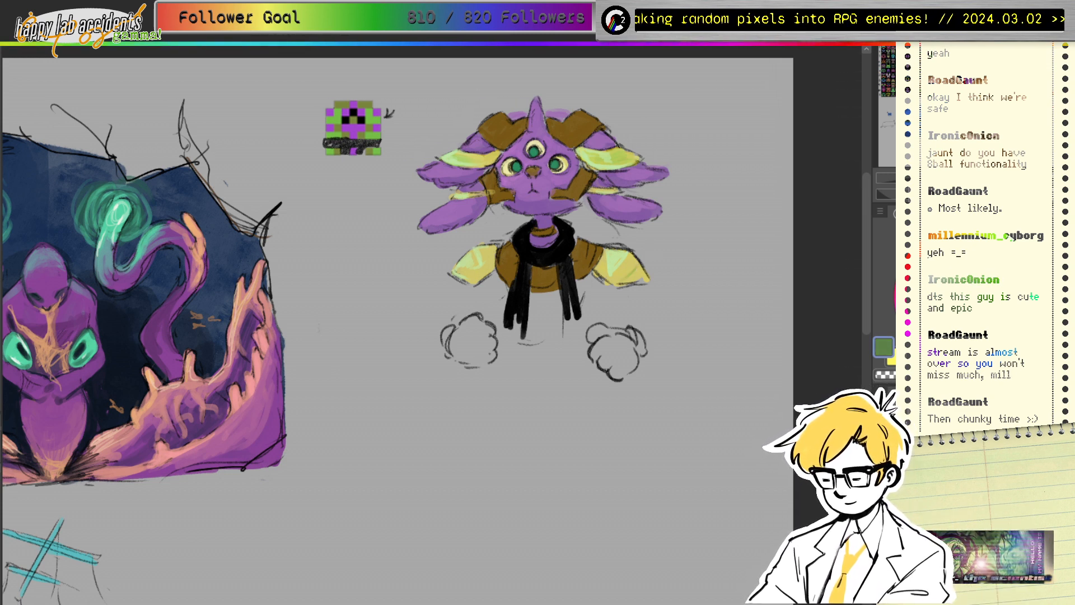
{"action": "left_click", "coordinate": [369, 124], "text": "alt"}
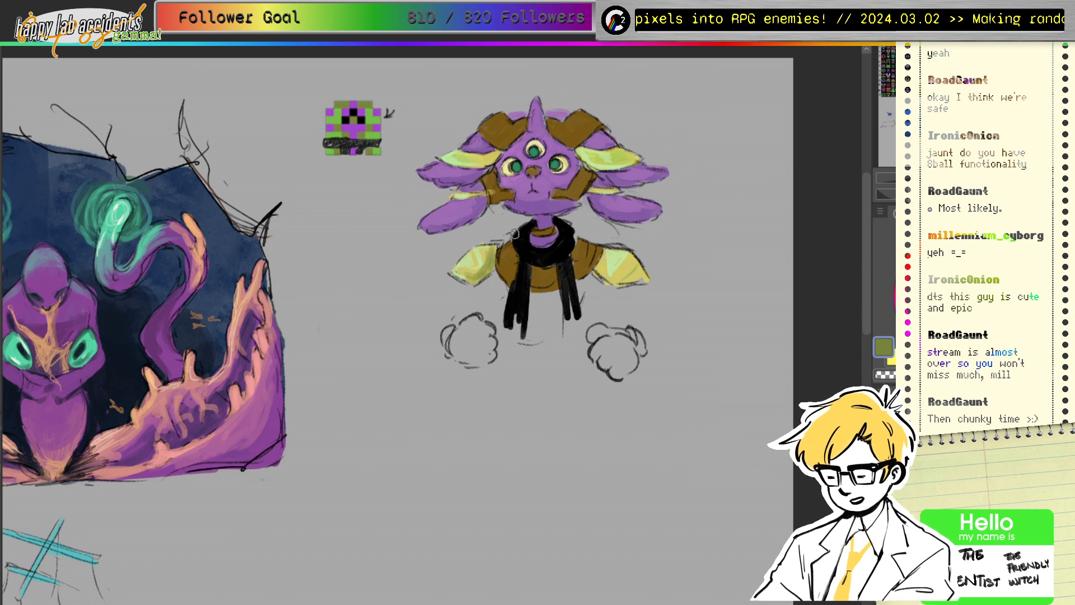
{"action": "left_click", "coordinate": [488, 255], "text": "alt"}
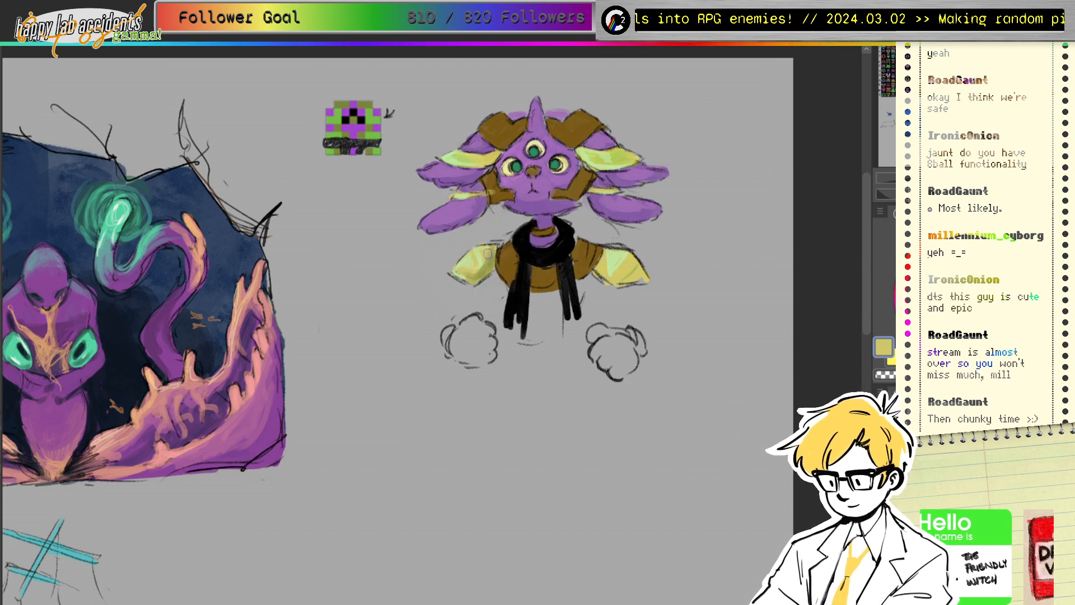
{"action": "left_click", "coordinate": [482, 269], "text": "alt"}
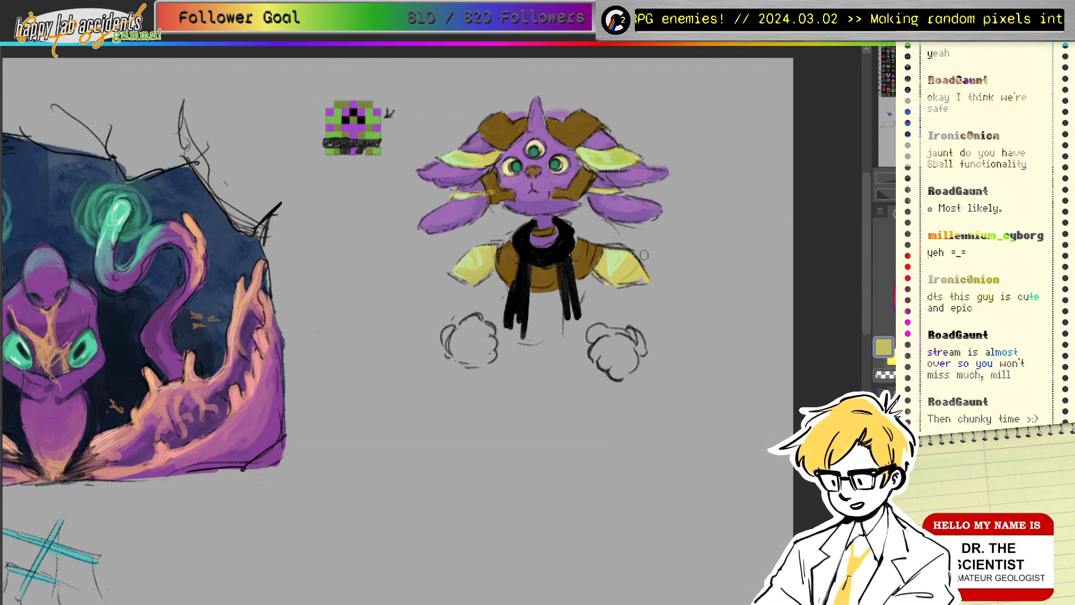
{"action": "left_click_drag", "start_coordinate": [627, 269], "coordinate": [625, 155]}
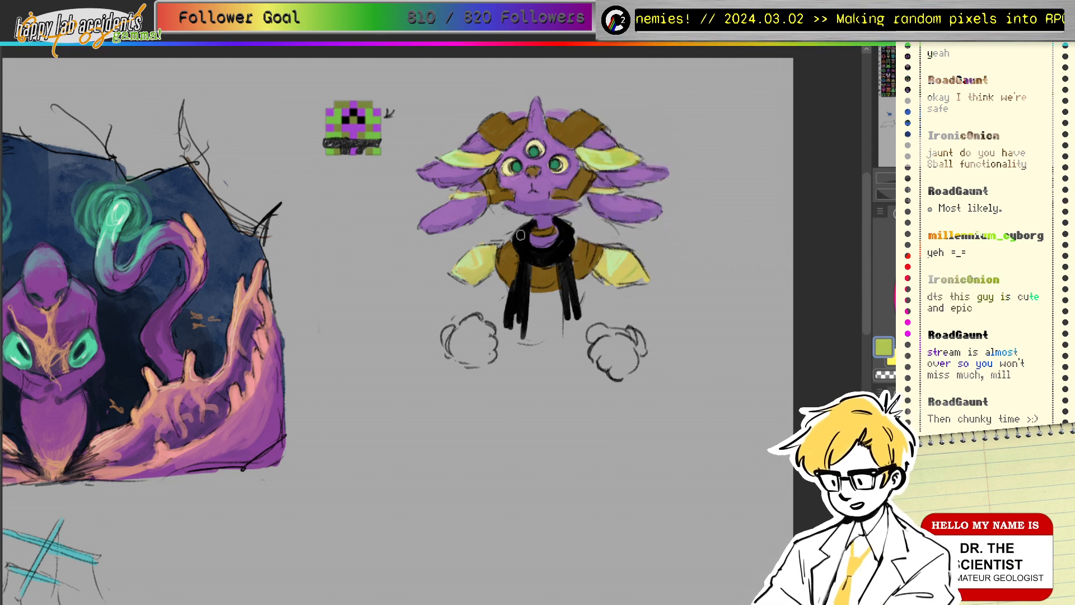
{"action": "left_click", "coordinate": [493, 264], "text": "alt"}
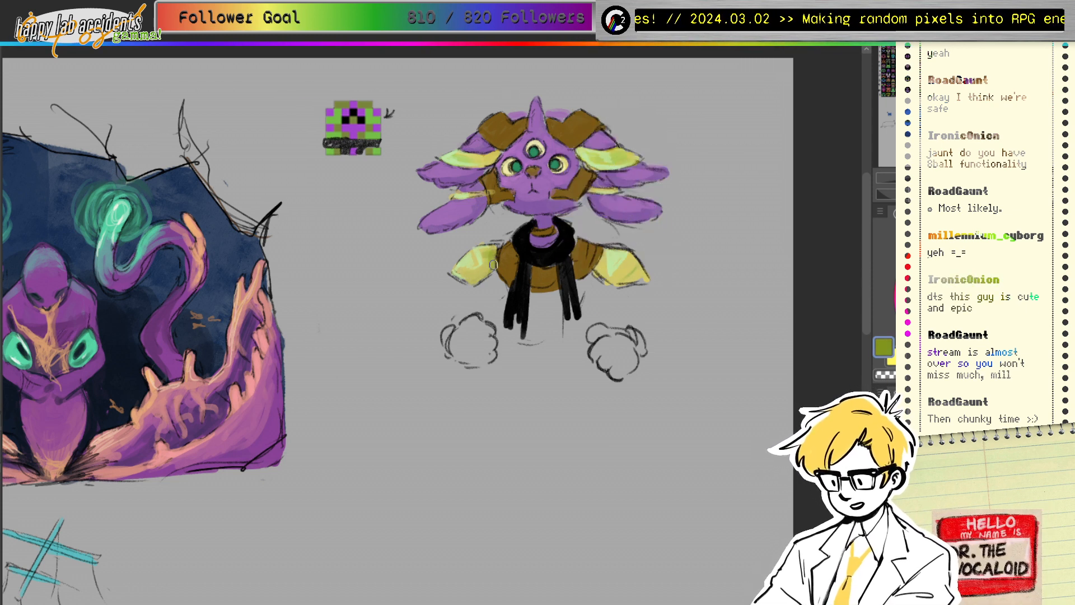
{"action": "left_click", "coordinate": [469, 271], "text": "alt"}
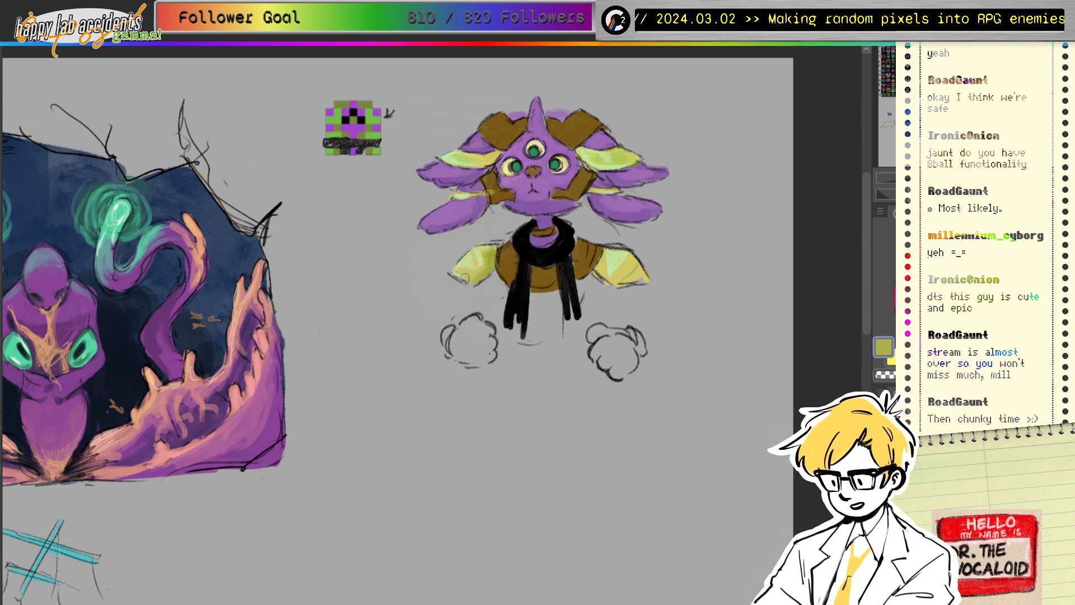
{"action": "left_click", "coordinate": [479, 260], "text": "alt"}
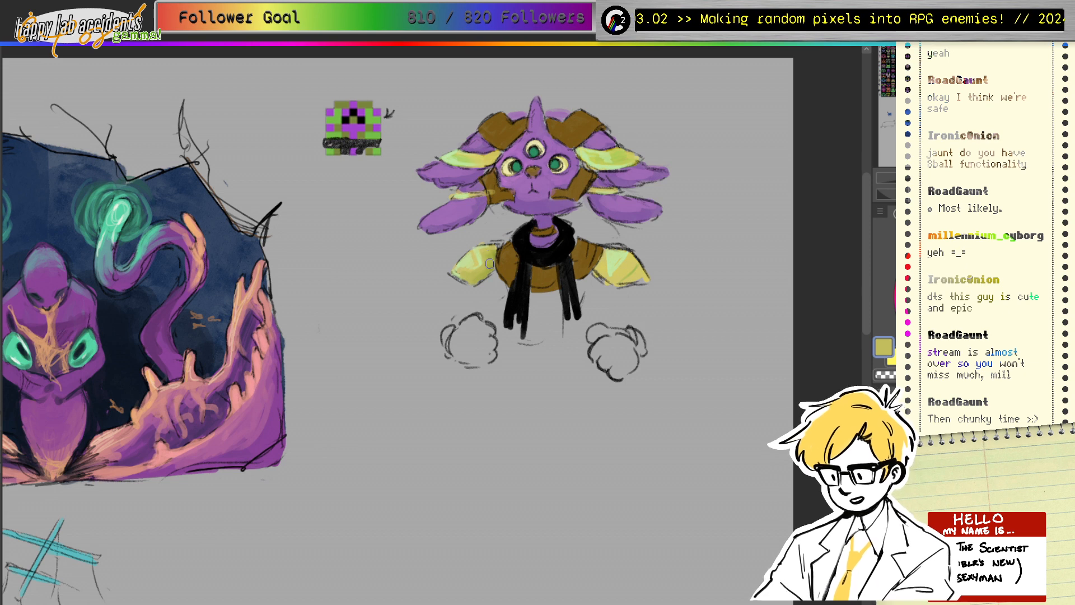
Step: Paint green shading marks on the left yellow shoulder pad using the sprite's green
{"action": "left_click", "coordinate": [1027, 242]}
{"action": "left_click", "coordinate": [1000, 287]}
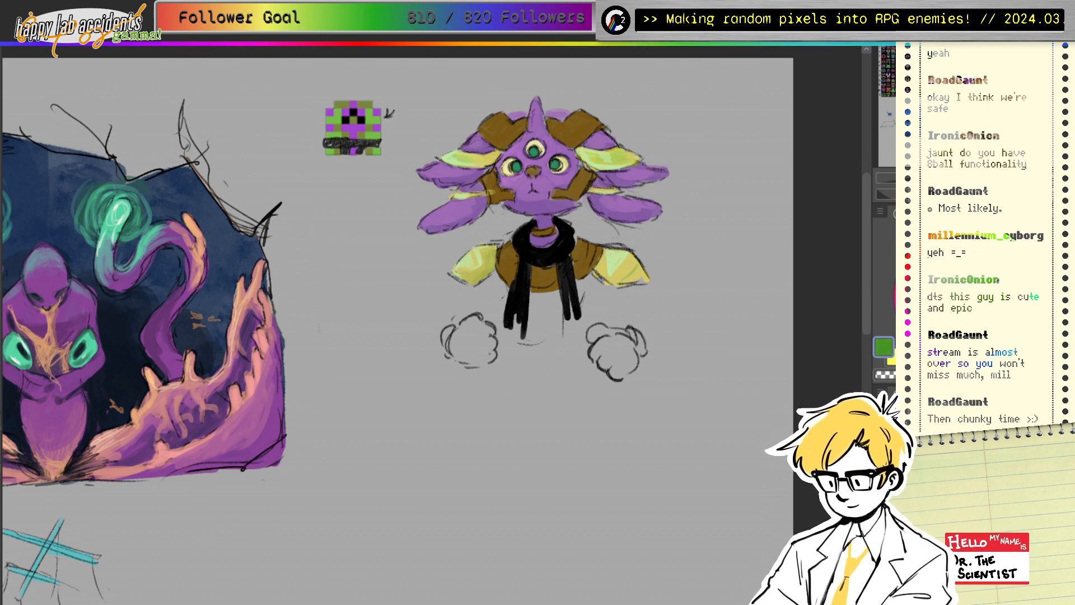
{"action": "left_click", "coordinate": [486, 264], "text": "alt"}
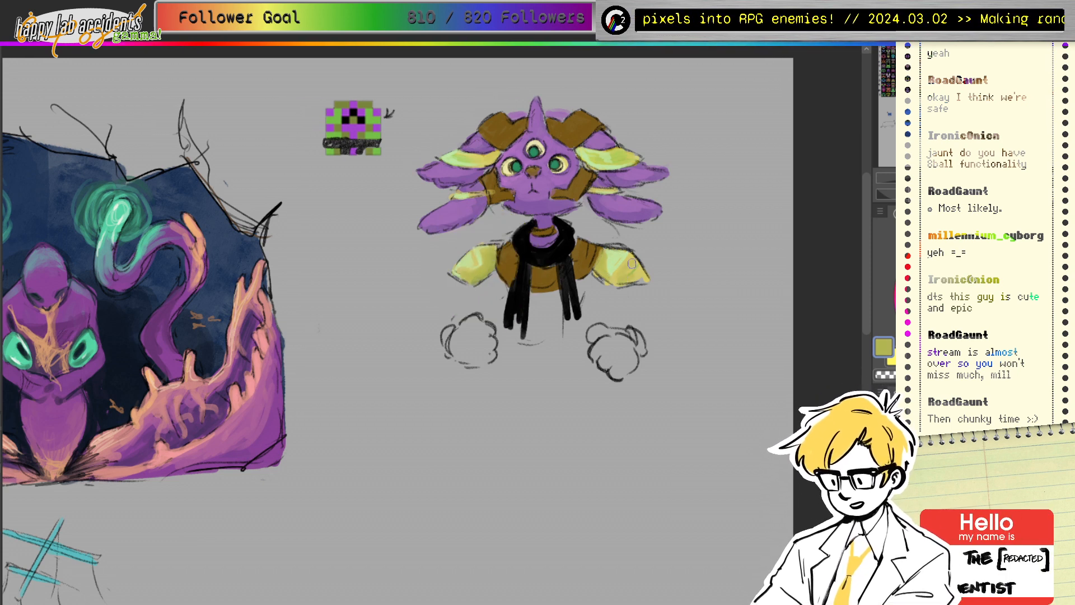
{"action": "left_click", "coordinate": [378, 147], "text": "ctrl"}
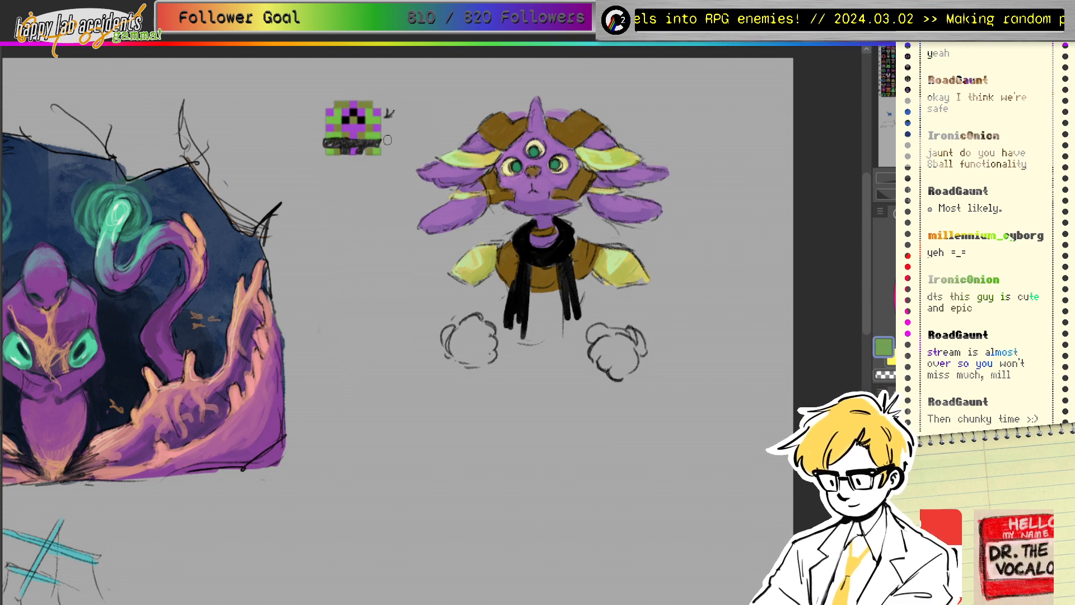
{"action": "mouse_move", "coordinate": [469, 255]}
{"action": "left_mouse_down"}
{"action": "mouse_move", "coordinate": [494, 256]}
{"action": "mouse_move", "coordinate": [463, 279]}
{"action": "left_mouse_up"}
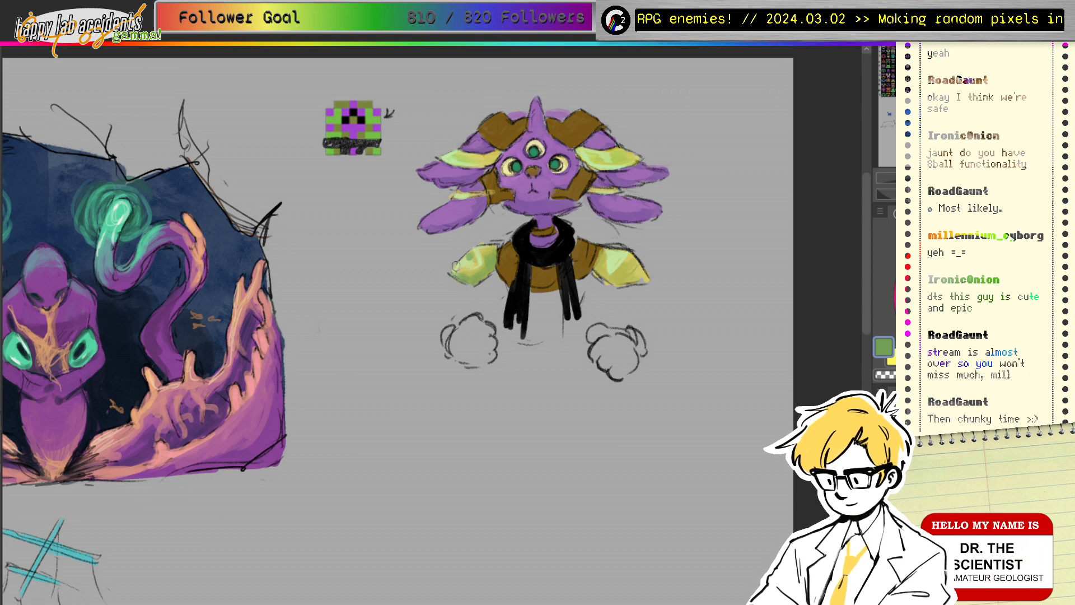
Step: Stroke faint green along the shoulder pads' edges, then sample greens from the right shoulder and ear
{"action": "mouse_move", "coordinate": [602, 267]}
{"action": "left_mouse_down"}
{"action": "mouse_move", "coordinate": [629, 279]}
{"action": "mouse_move", "coordinate": [620, 284]}
{"action": "mouse_move", "coordinate": [625, 269]}
{"action": "mouse_move", "coordinate": [615, 280]}
{"action": "mouse_move", "coordinate": [615, 257]}
{"action": "left_mouse_up"}
{"action": "left_click", "coordinate": [626, 268], "text": "ctrl"}
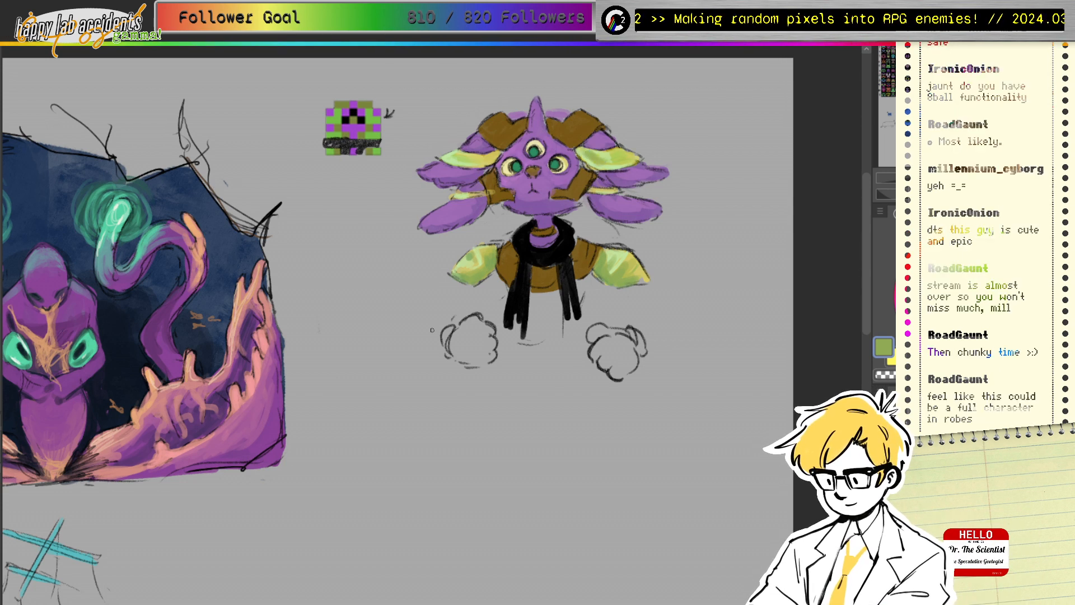
{"action": "left_click", "coordinate": [991, 304]}
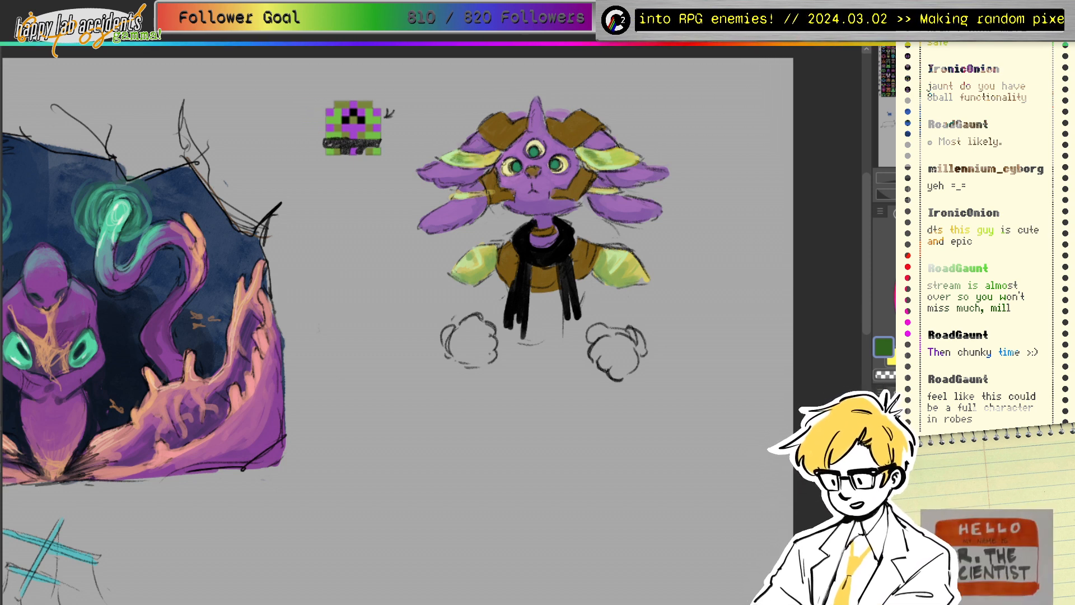
{"action": "left_click", "coordinate": [474, 163], "text": "ctrl"}
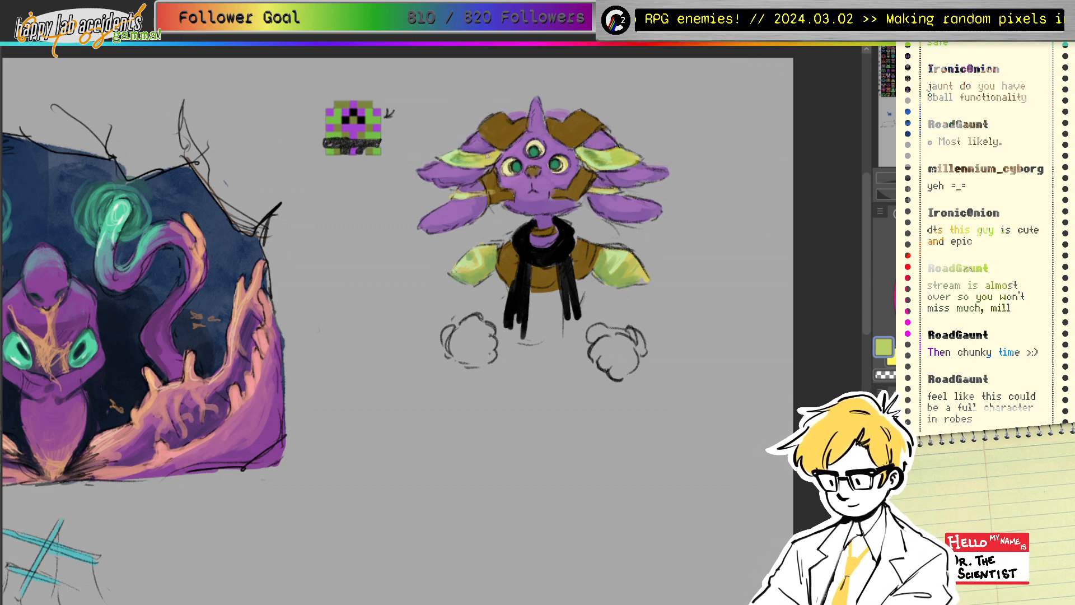
Step: Paint light yellow-green olive highlights onto the left brown head plate
{"action": "left_click_drag", "start_coordinate": [511, 180], "coordinate": [490, 183], "text": "ctrl"}
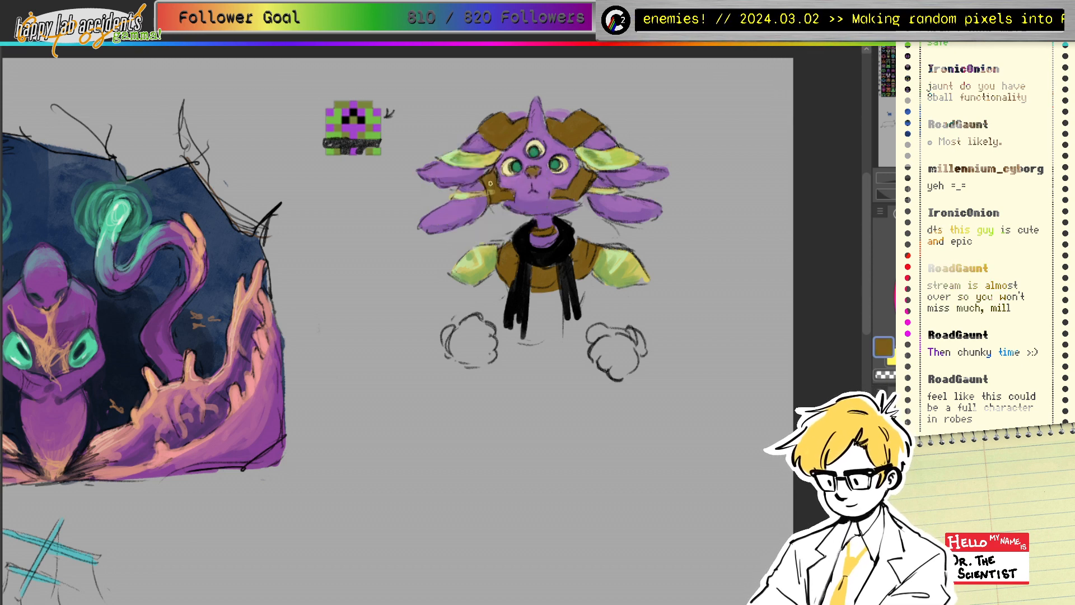
{"action": "left_click", "coordinate": [362, 106], "text": "ctrl"}
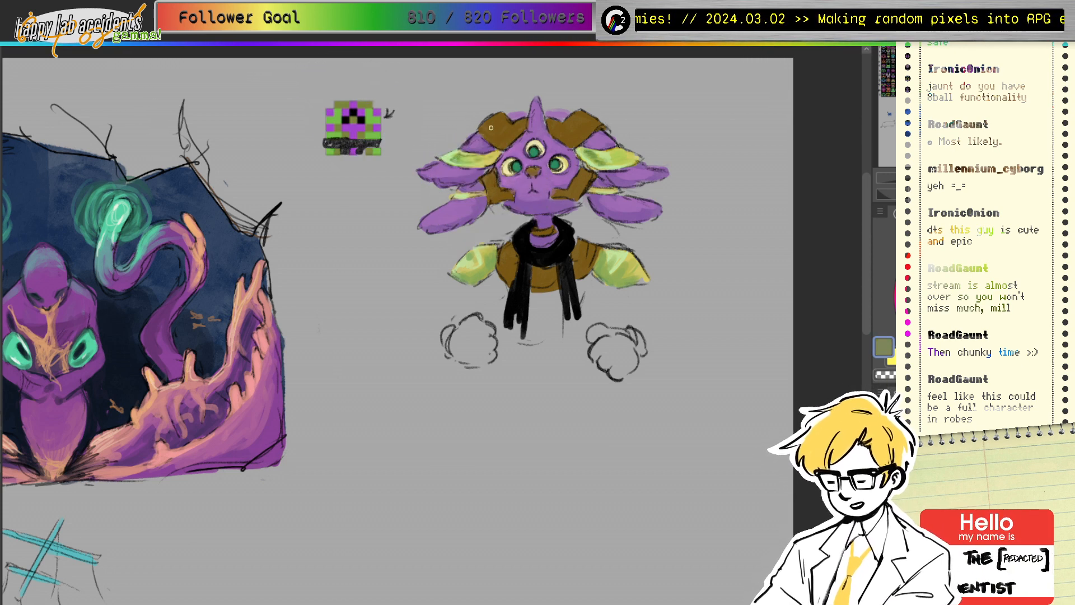
{"action": "left_click", "coordinate": [972, 269]}
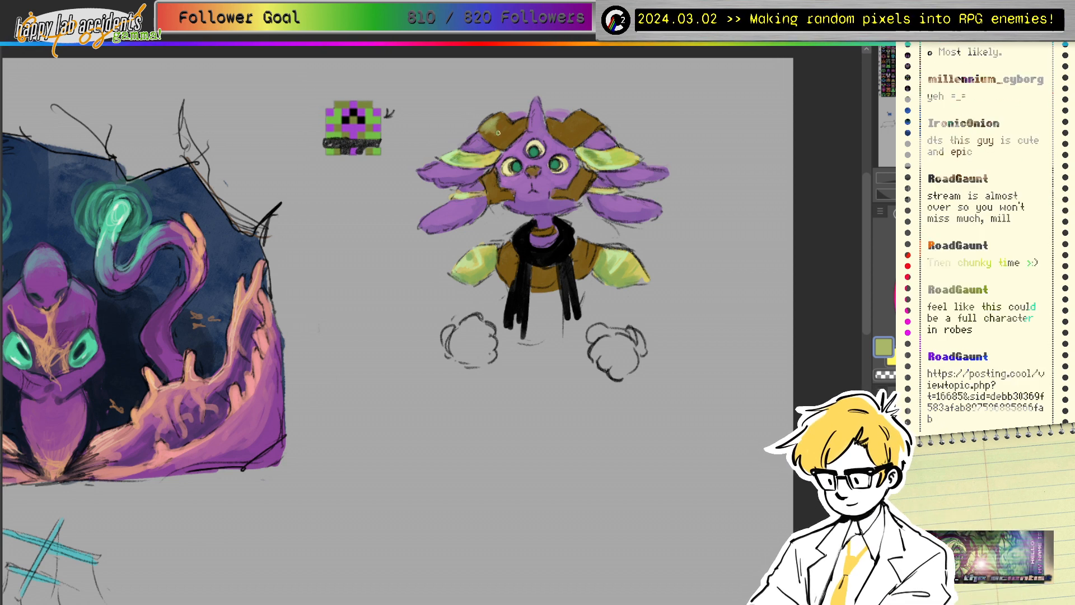
{"action": "left_click_drag", "start_coordinate": [511, 126], "coordinate": [500, 144]}
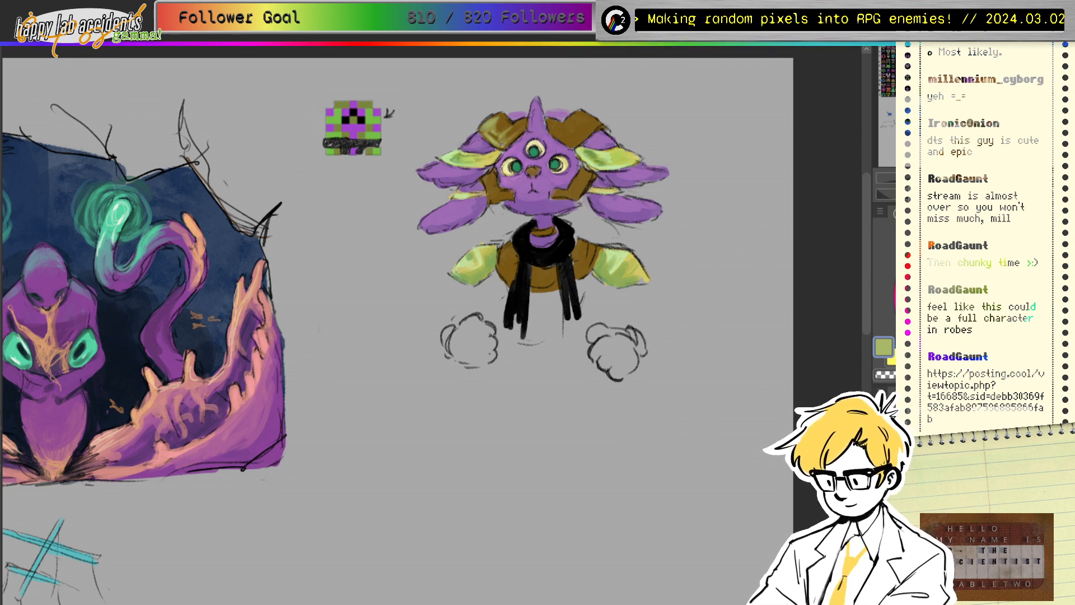
Step: Sample browns and olives from the head plate and horn, then the scarf's black
{"action": "left_click", "coordinate": [500, 131], "text": "alt"}
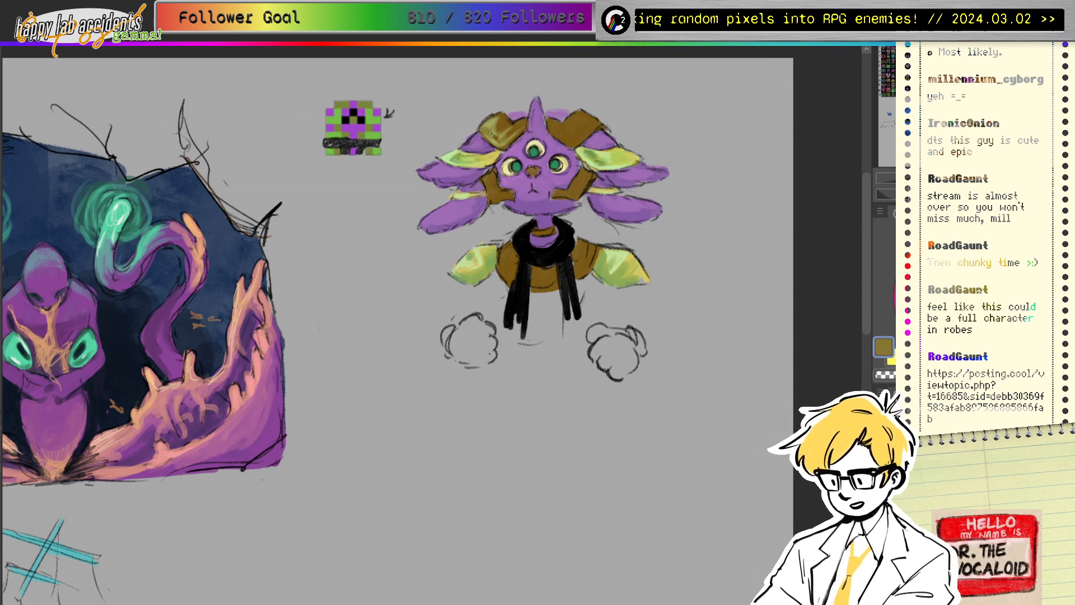
{"action": "left_click", "coordinate": [499, 123], "text": "alt"}
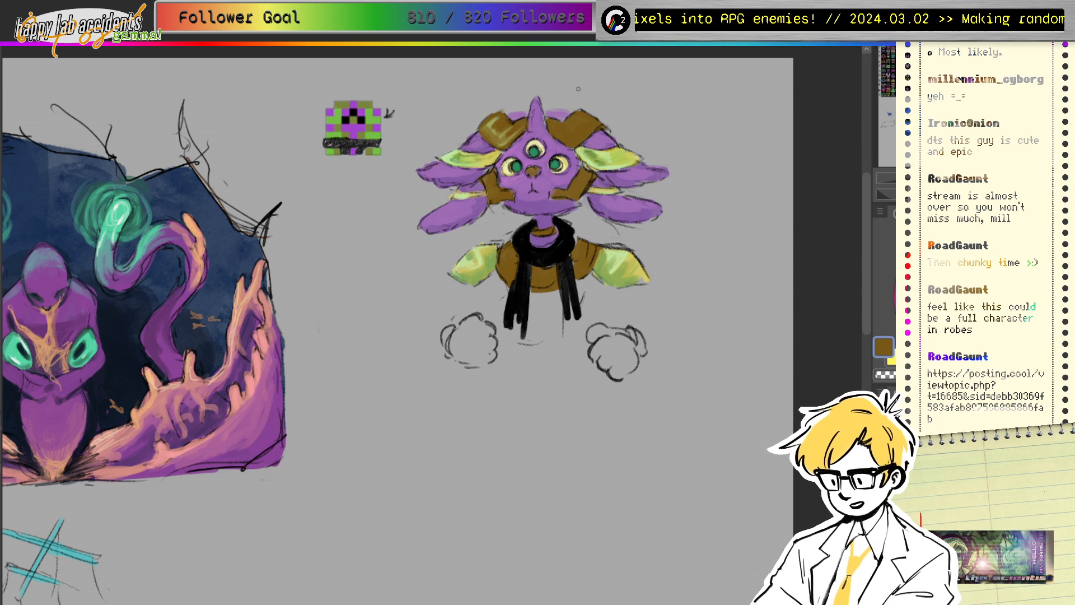
{"action": "left_click", "coordinate": [490, 122], "text": "alt"}
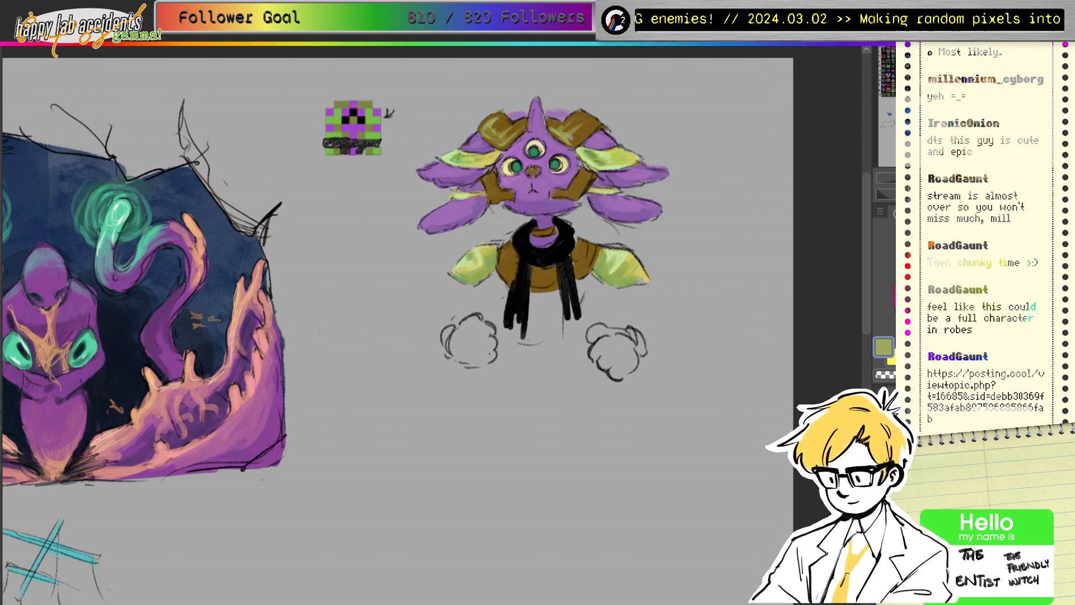
{"action": "left_click", "coordinate": [574, 120], "text": "alt"}
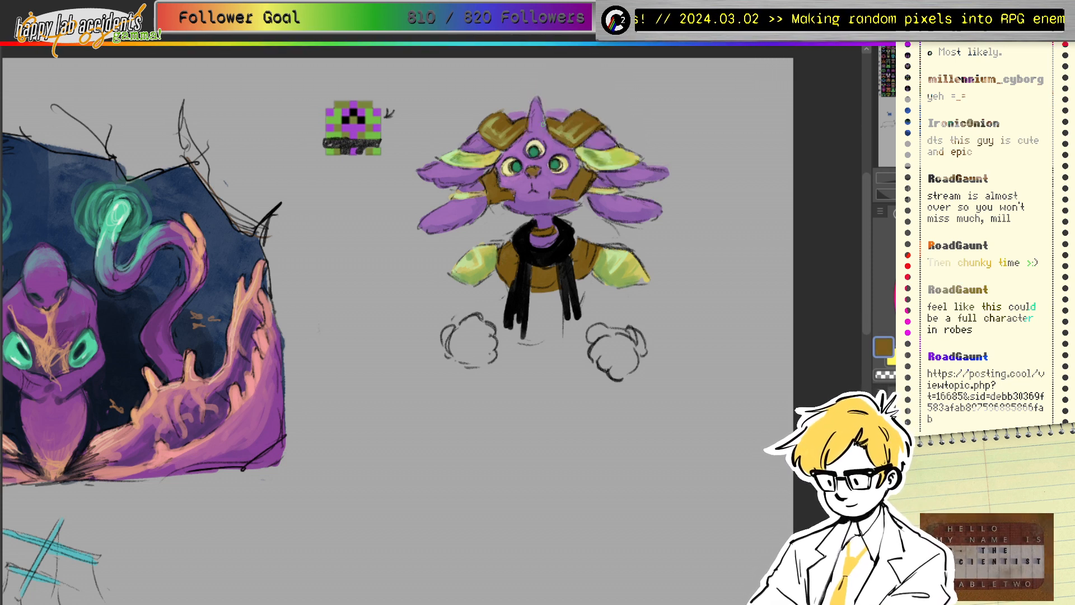
{"action": "left_click", "coordinate": [489, 122], "text": "alt"}
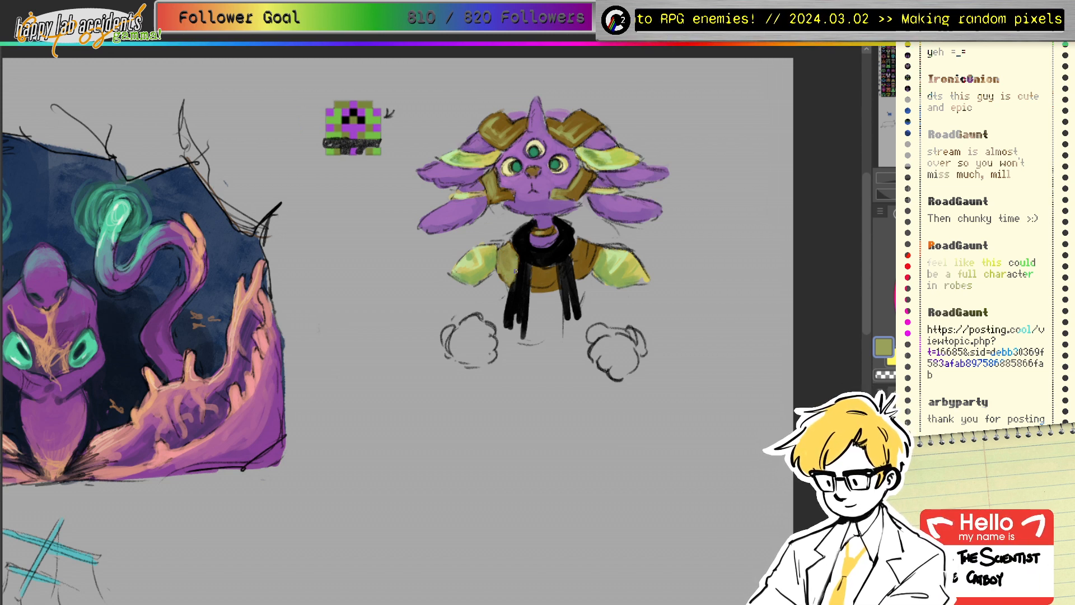
{"action": "left_click", "coordinate": [529, 257], "text": "ctrl"}
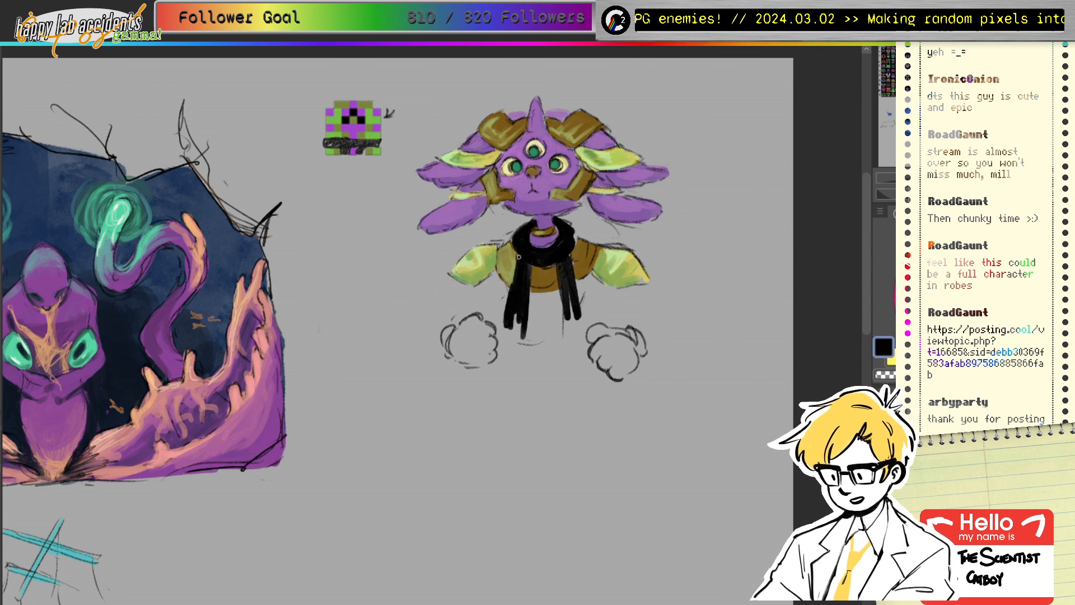
Step: Paint brown down the robe's left edge using a sampled darker brown
{"action": "left_click", "coordinate": [509, 262], "text": "ctrl"}
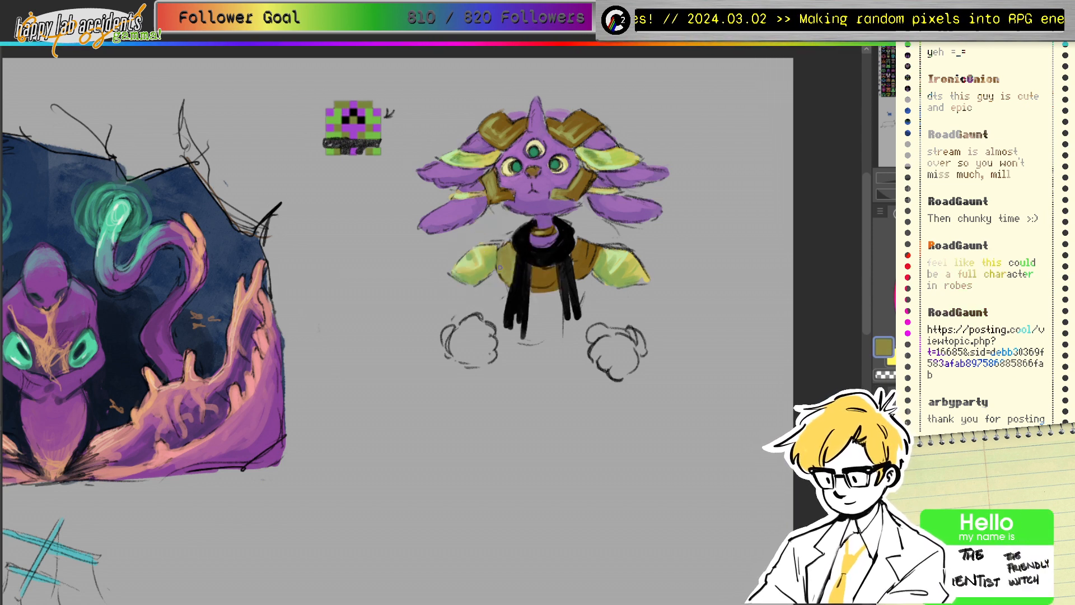
{"action": "left_click", "coordinate": [502, 264], "text": "ctrl"}
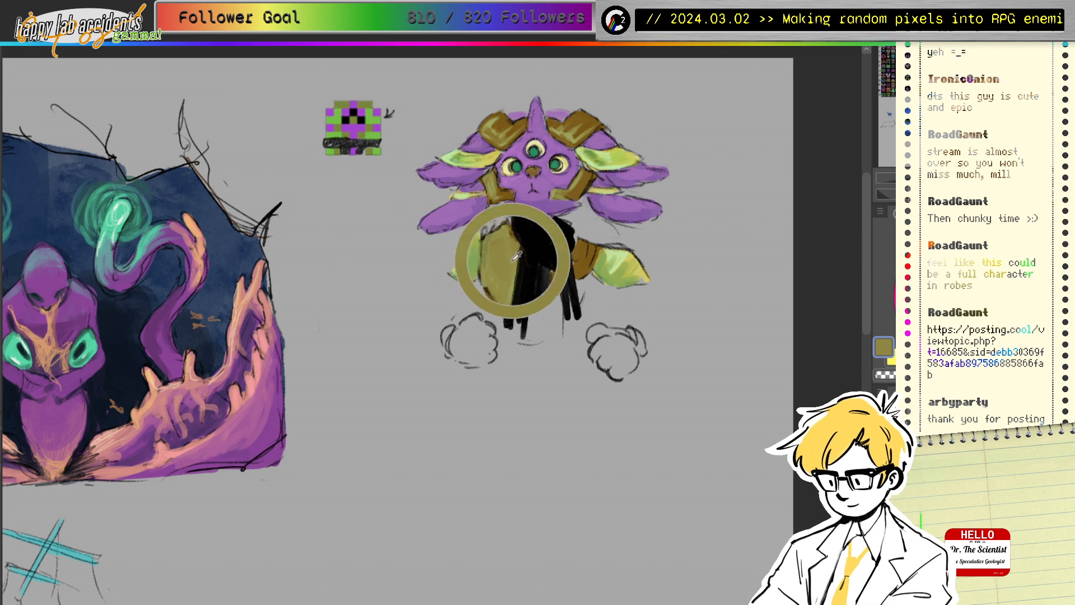
{"action": "left_click", "coordinate": [549, 279], "text": "ctrl"}
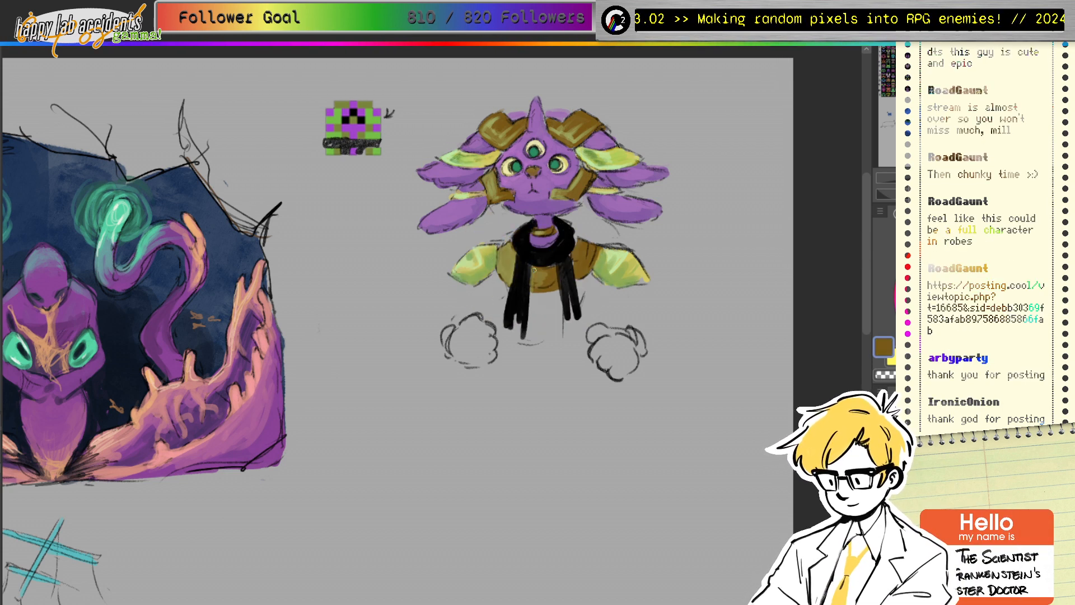
{"action": "left_click_drag", "start_coordinate": [534, 270], "coordinate": [531, 288]}
Step: Cover the robe's darker green patches with olive, then sample the right ear's yellow-green
{"action": "left_click", "coordinate": [1000, 308]}
{"action": "left_click", "coordinate": [1036, 262]}
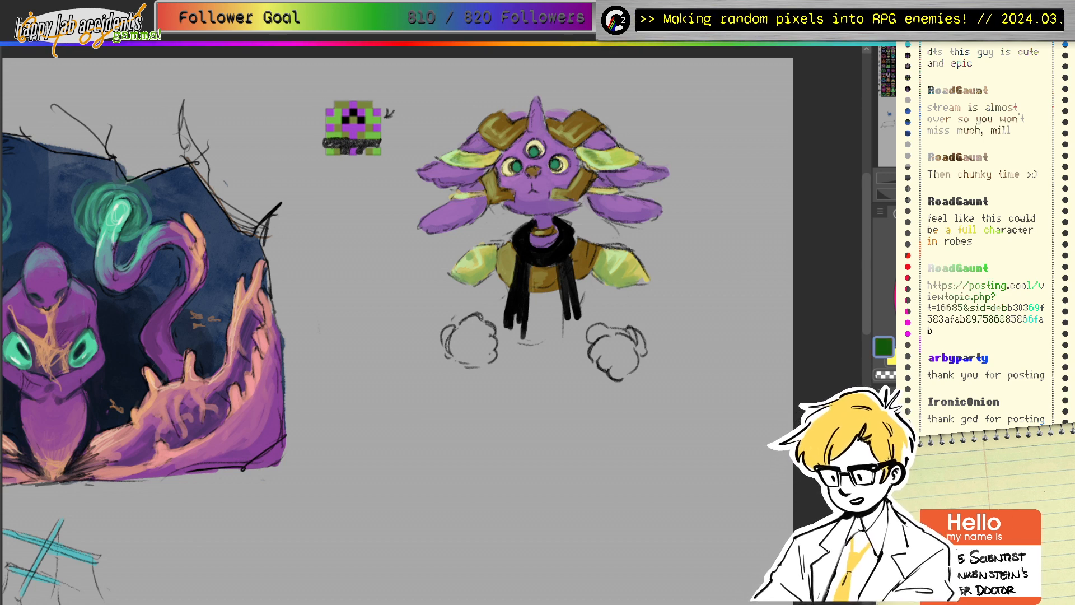
{"action": "left_click", "coordinate": [533, 281], "text": "ctrl"}
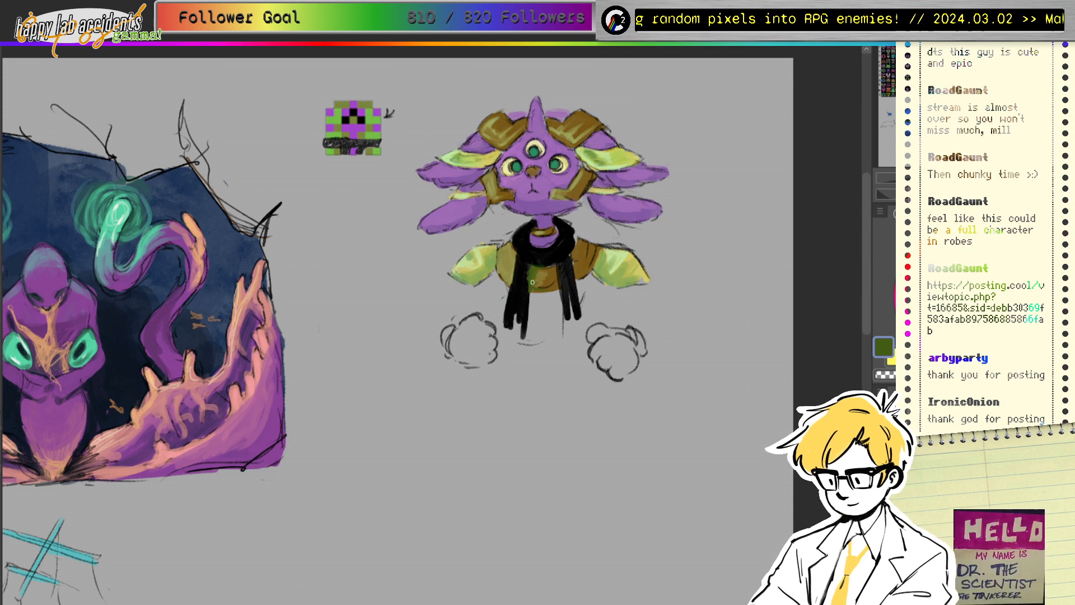
{"action": "left_click", "coordinate": [537, 274], "text": "ctrl"}
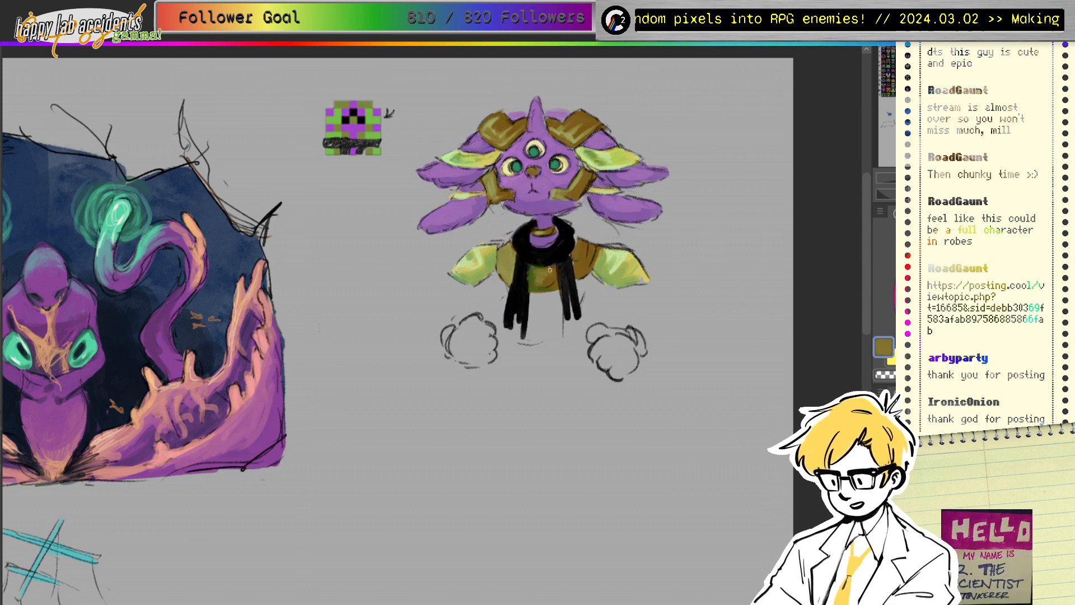
{"action": "left_click_drag", "start_coordinate": [550, 270], "coordinate": [548, 287]}
{"action": "left_click", "coordinate": [630, 163], "text": "ctrl"}
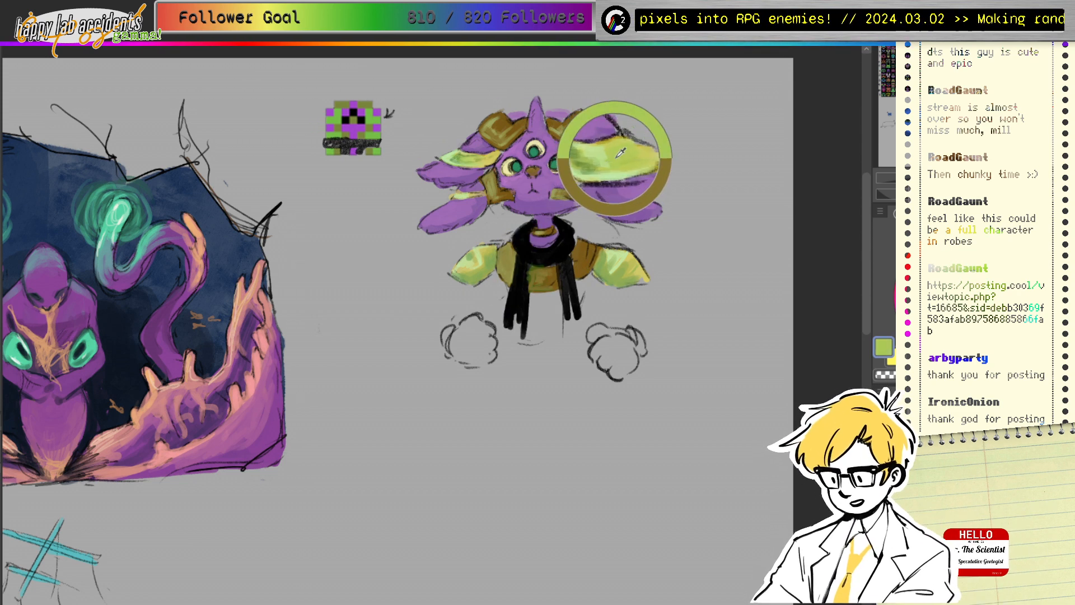
{"action": "left_click", "coordinate": [614, 166], "text": "ctrl"}
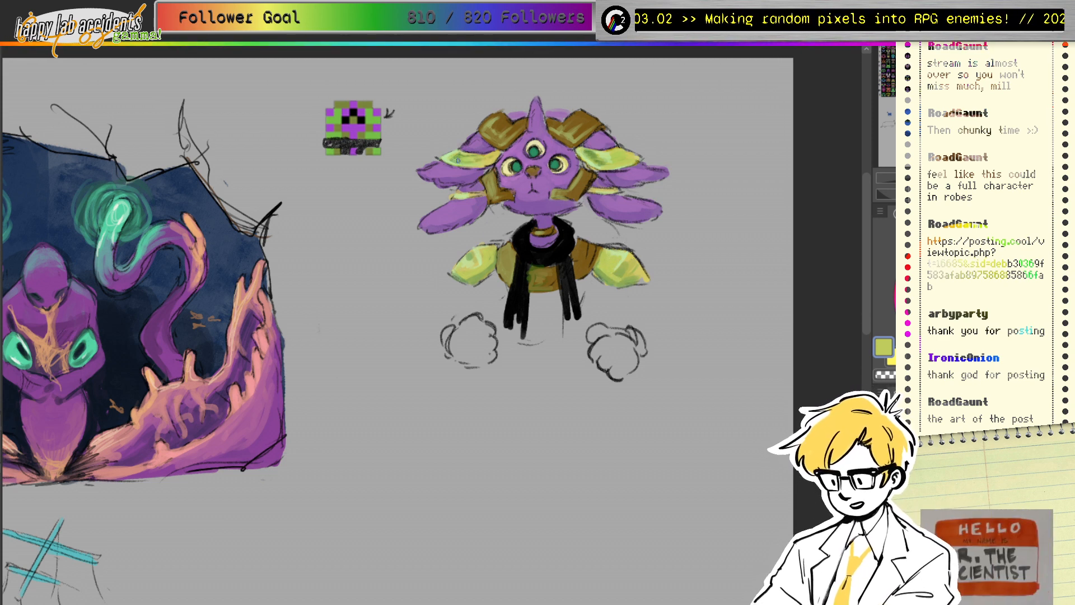
Step: Try a blue-grey stroke on the torso and undo it
{"action": "left_click", "coordinate": [457, 171], "text": "ctrl"}
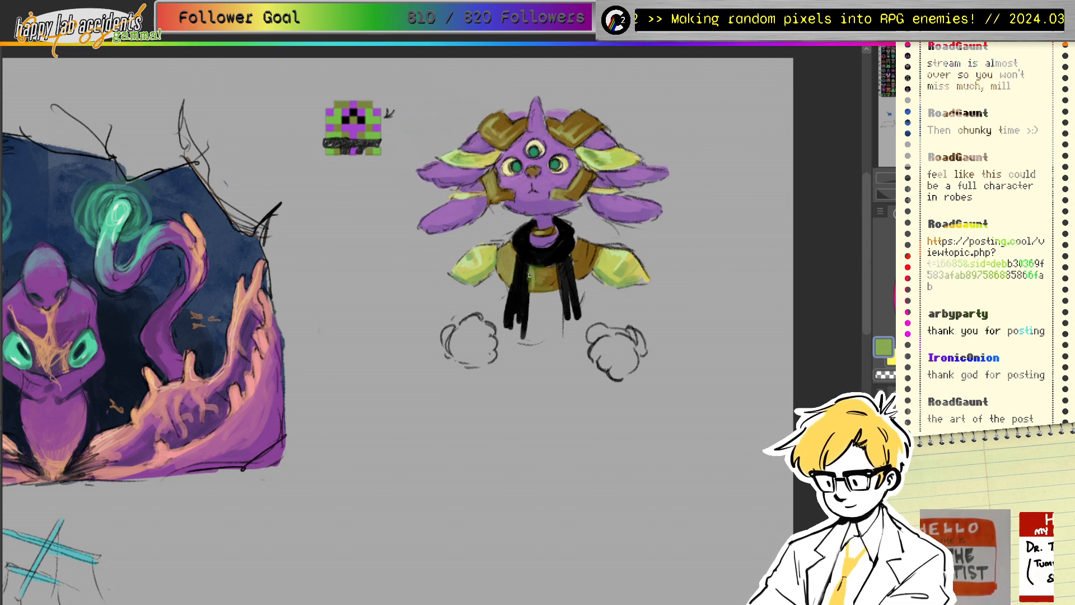
{"action": "left_click", "coordinate": [995, 305]}
{"action": "left_click", "coordinate": [952, 344]}
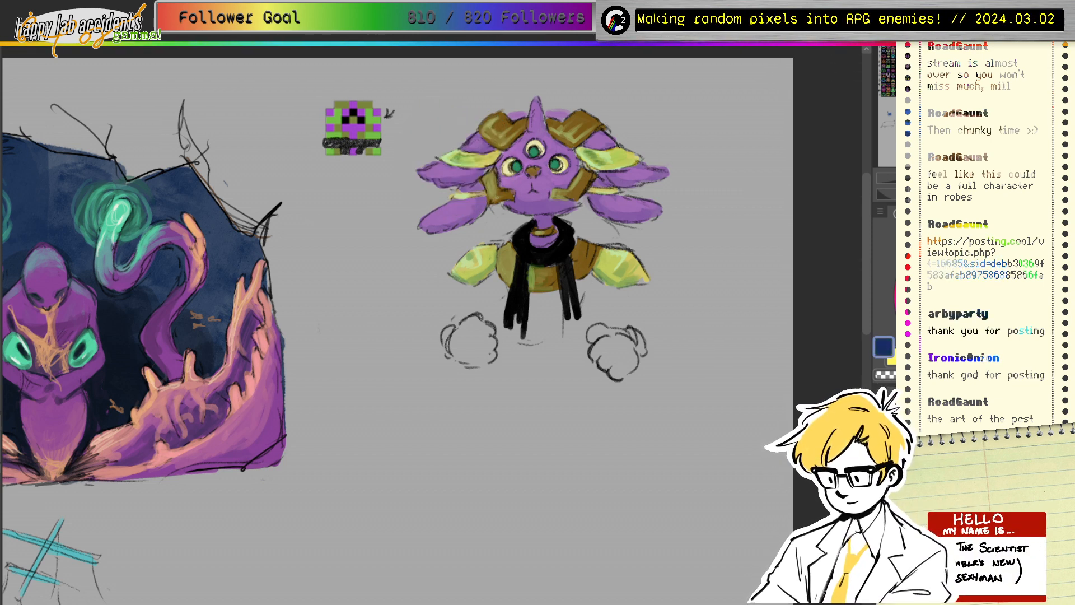
{"action": "left_click_drag", "start_coordinate": [532, 273], "coordinate": [529, 295]}
{"action": "key", "text": "ctrl+z"}
Step: Widen the left scarf tail in black and add dark shading to both torso sides
{"action": "left_click", "coordinate": [529, 264], "text": "ctrl"}
{"action": "left_click_drag", "start_coordinate": [534, 271], "coordinate": [546, 271]}
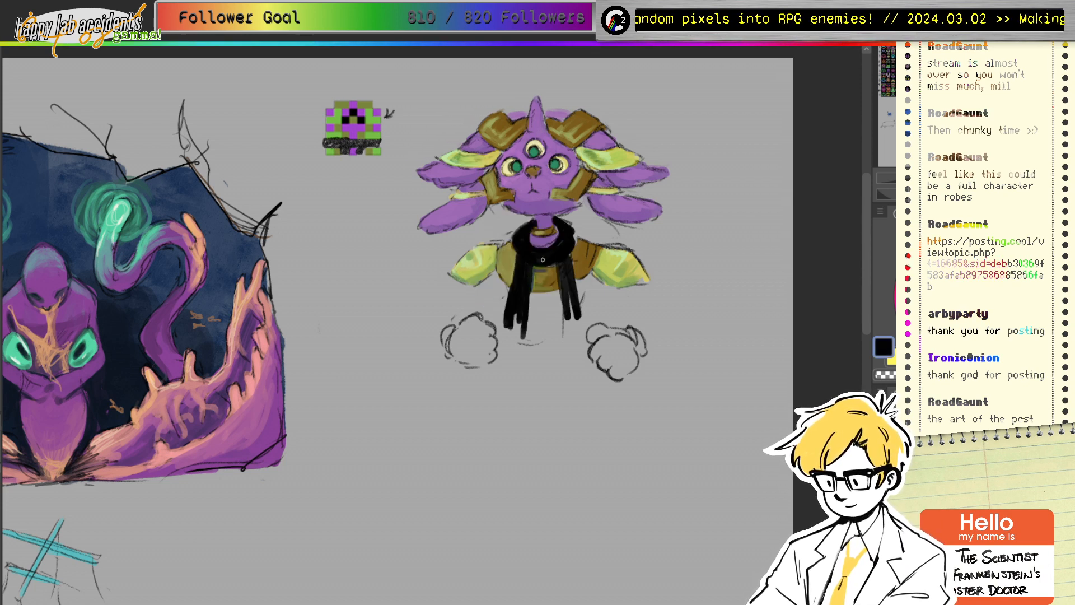
{"action": "left_click", "coordinate": [543, 259], "text": "ctrl"}
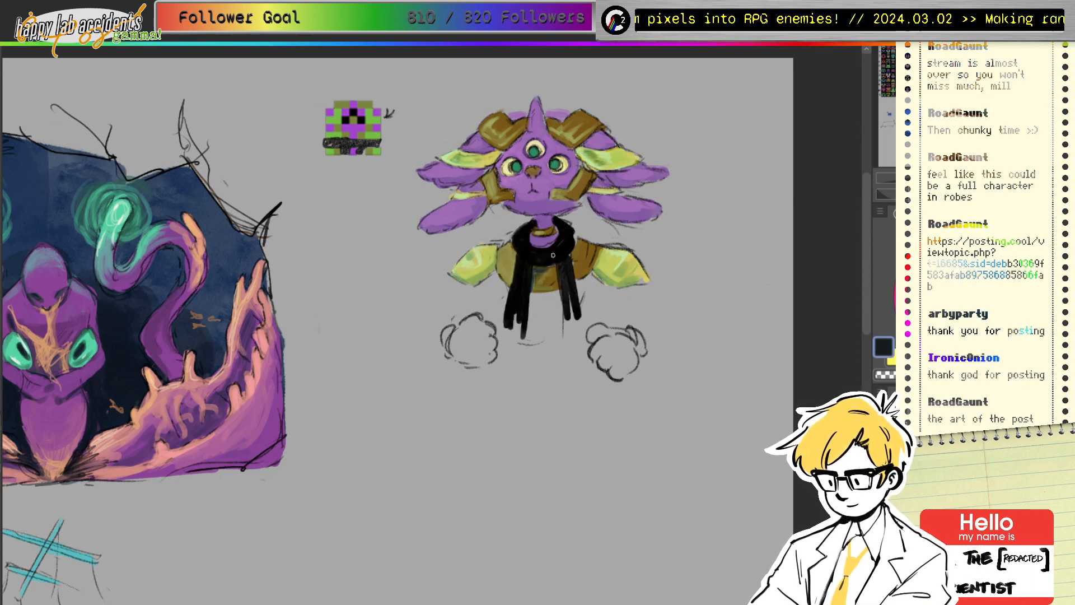
{"action": "mouse_move", "coordinate": [513, 258]}
{"action": "left_mouse_down"}
{"action": "mouse_move", "coordinate": [511, 286]}
{"action": "mouse_move", "coordinate": [510, 273]}
{"action": "left_mouse_up"}
{"action": "left_click_drag", "start_coordinate": [573, 245], "coordinate": [591, 270]}
Step: Add a small green squiggle on the head plate and brighten the left pupil with teal
{"action": "left_click_drag", "start_coordinate": [608, 161], "coordinate": [369, 114]}
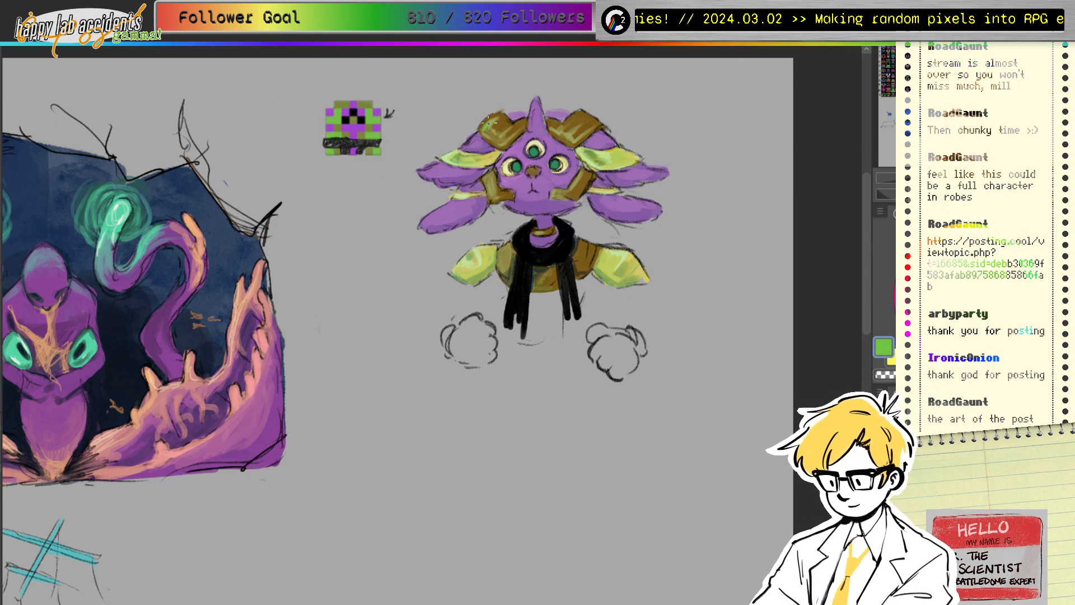
{"action": "left_click_drag", "start_coordinate": [488, 122], "coordinate": [492, 133]}
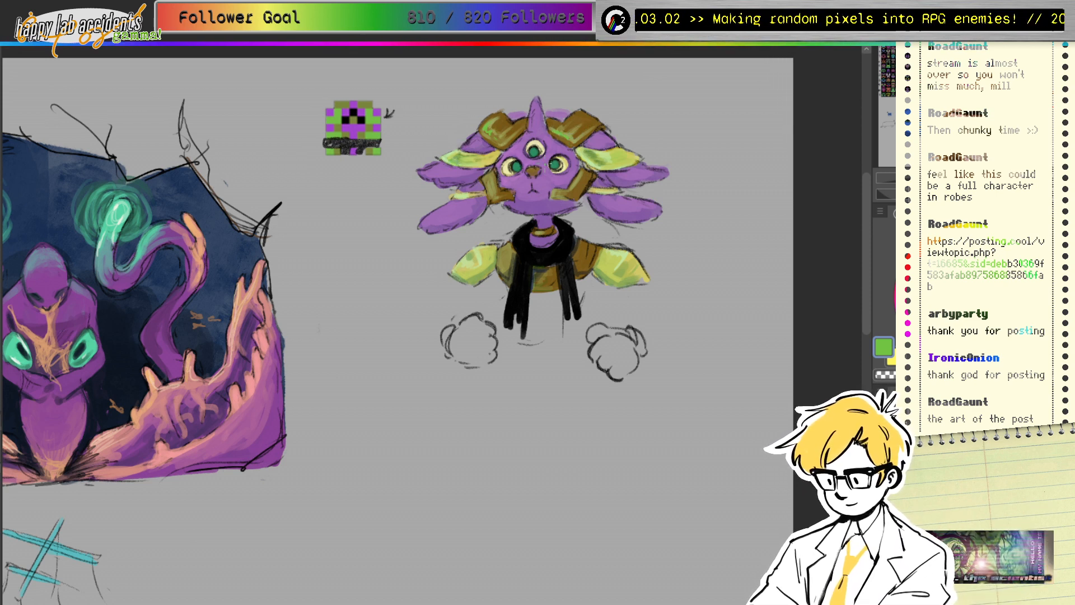
{"action": "left_click", "coordinate": [352, 118], "text": "alt"}
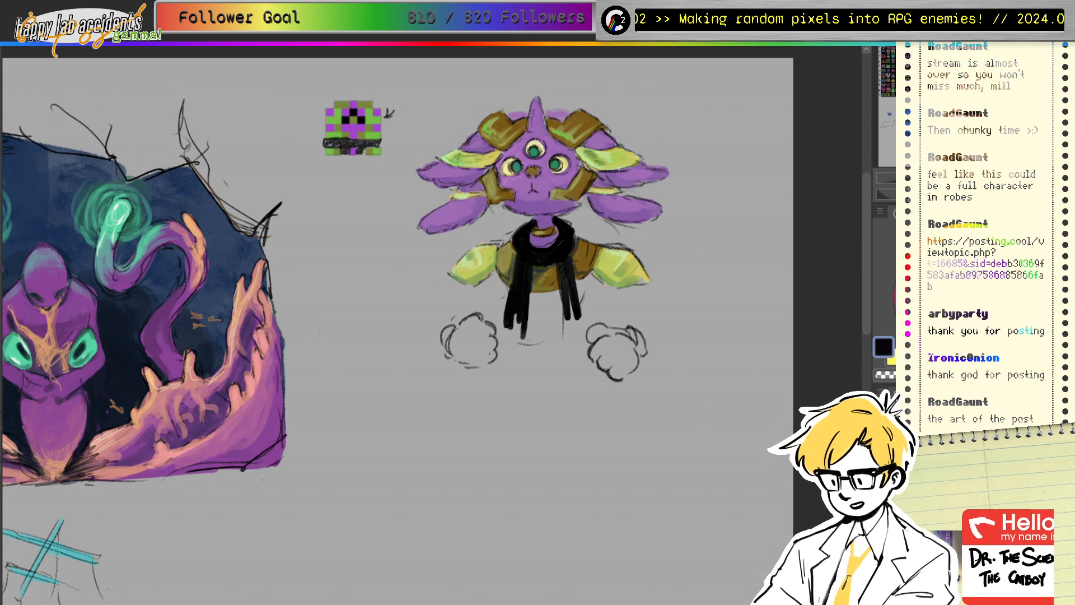
{"action": "left_click", "coordinate": [518, 168], "text": "alt"}
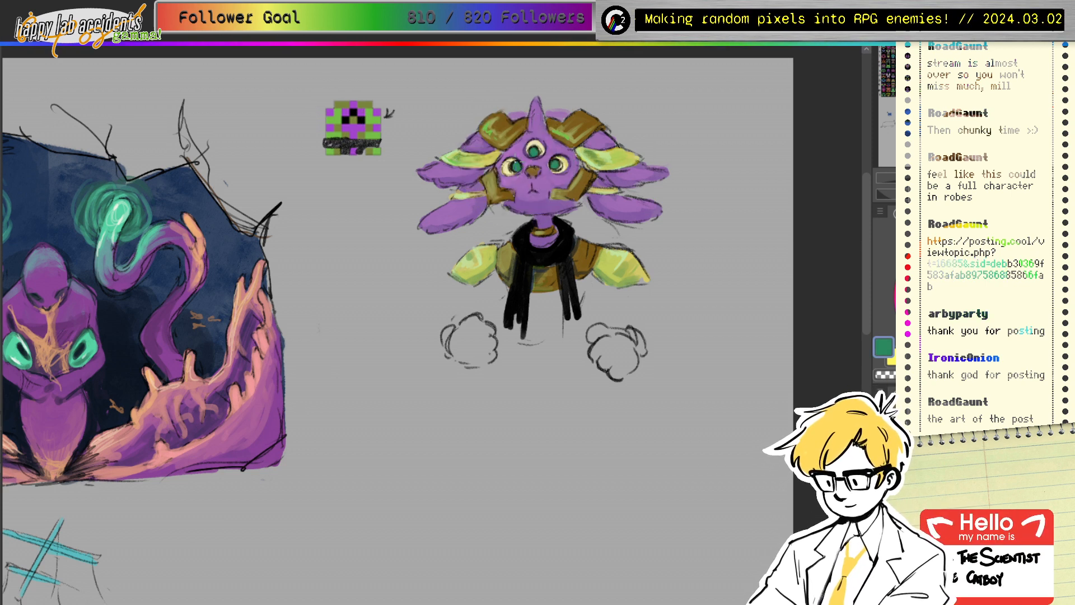
{"action": "mouse_move", "coordinate": [515, 163]}
{"action": "left_mouse_down"}
{"action": "mouse_move", "coordinate": [537, 148]}
{"action": "mouse_move", "coordinate": [558, 165]}
{"action": "mouse_move", "coordinate": [524, 245]}
{"action": "left_mouse_up"}
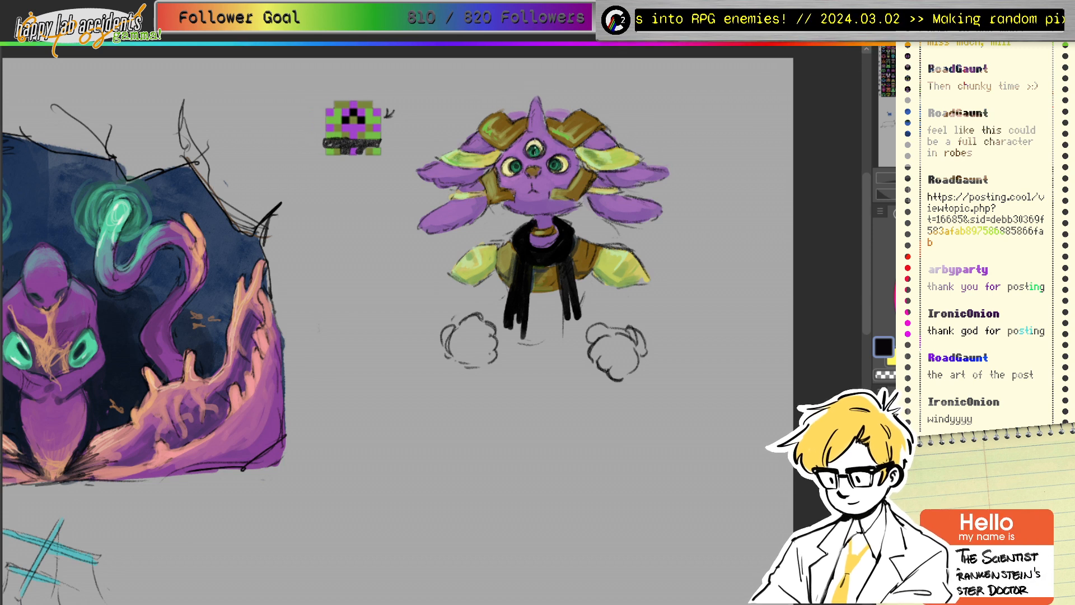
Step: Brush a dark purple stroke above the right eye, then resample the face's purples
{"action": "key", "text": "x"}
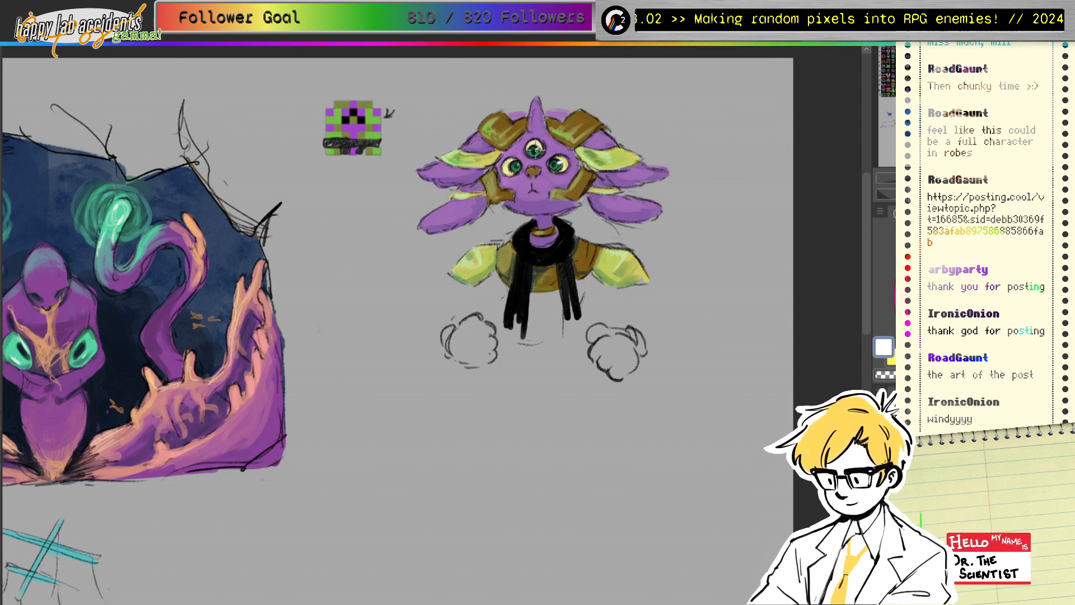
{"action": "left_click", "coordinate": [972, 303]}
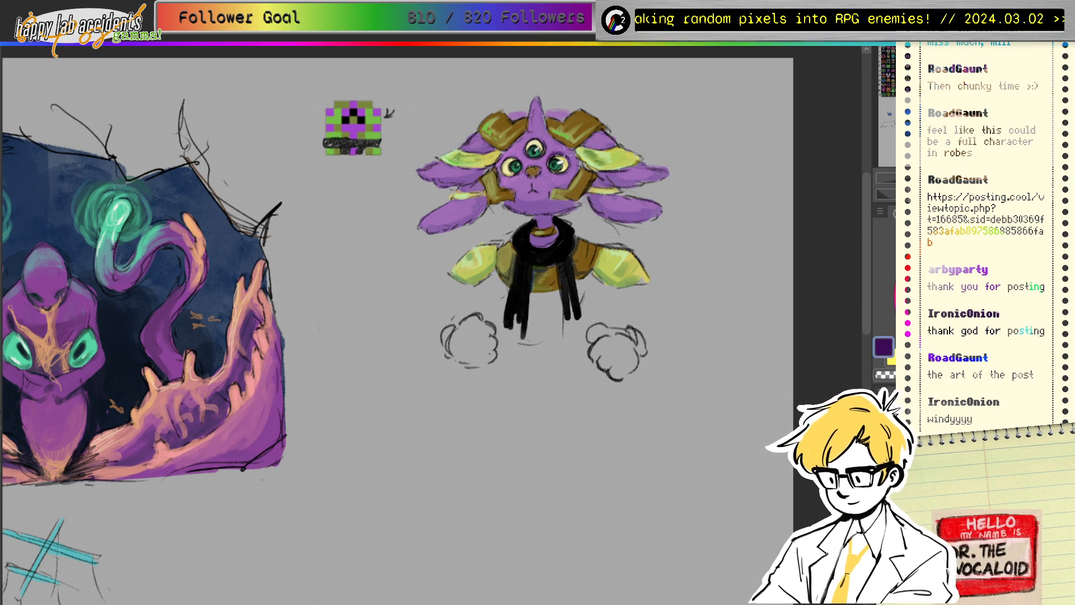
{"action": "left_click_drag", "start_coordinate": [555, 156], "coordinate": [565, 154]}
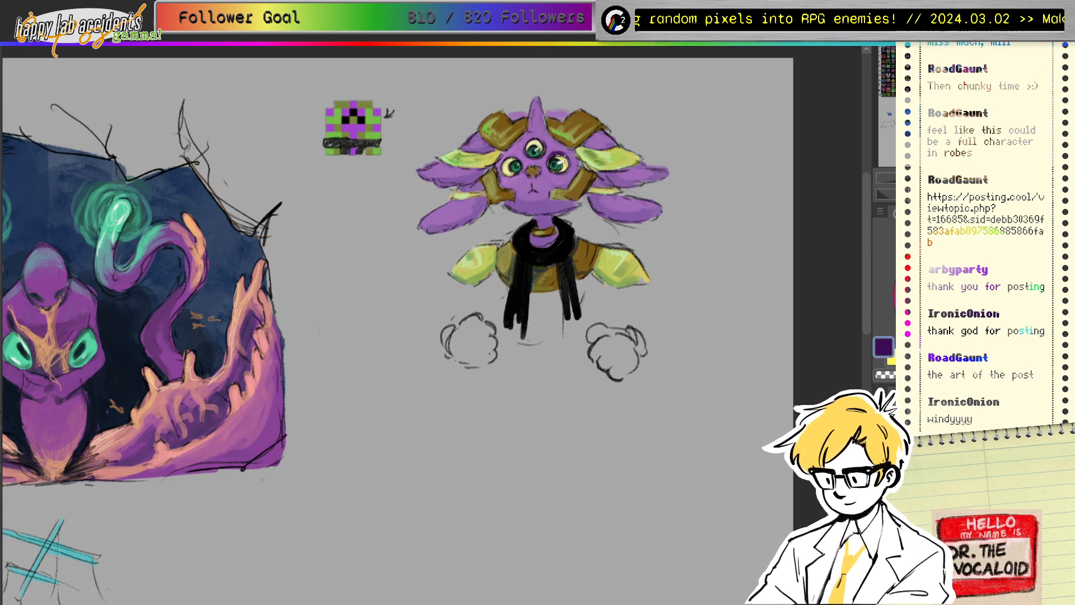
{"action": "left_click", "coordinate": [567, 151], "text": "alt"}
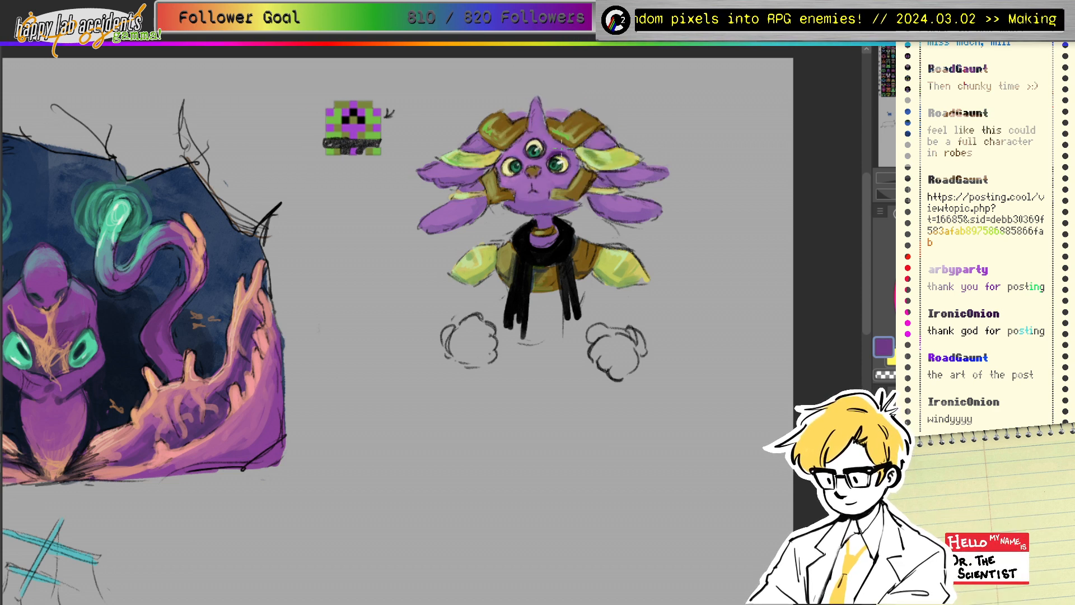
{"action": "left_click", "coordinate": [561, 148], "text": "alt"}
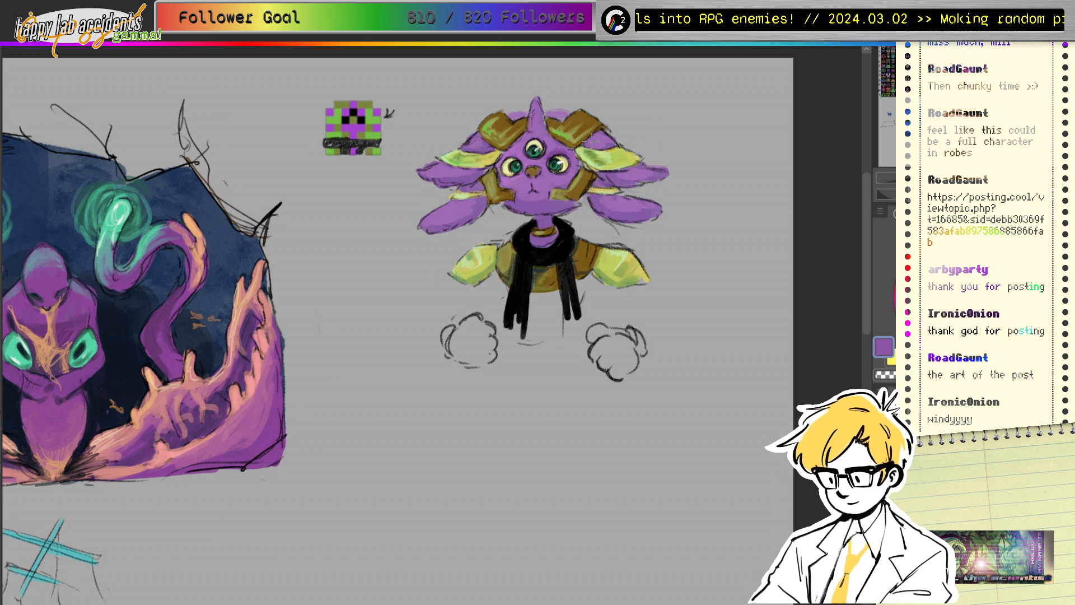
{"action": "left_click", "coordinate": [514, 129], "text": "alt"}
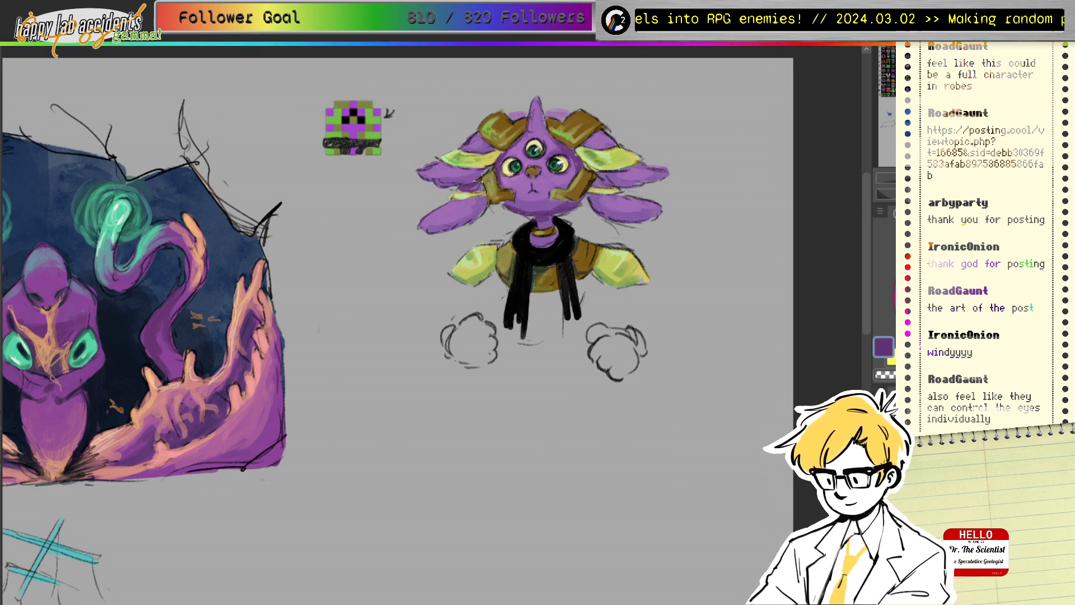
Step: Sample purples, blacks and browns from around the face, nose, ears and scarf
{"action": "left_click", "coordinate": [556, 148], "text": "alt"}
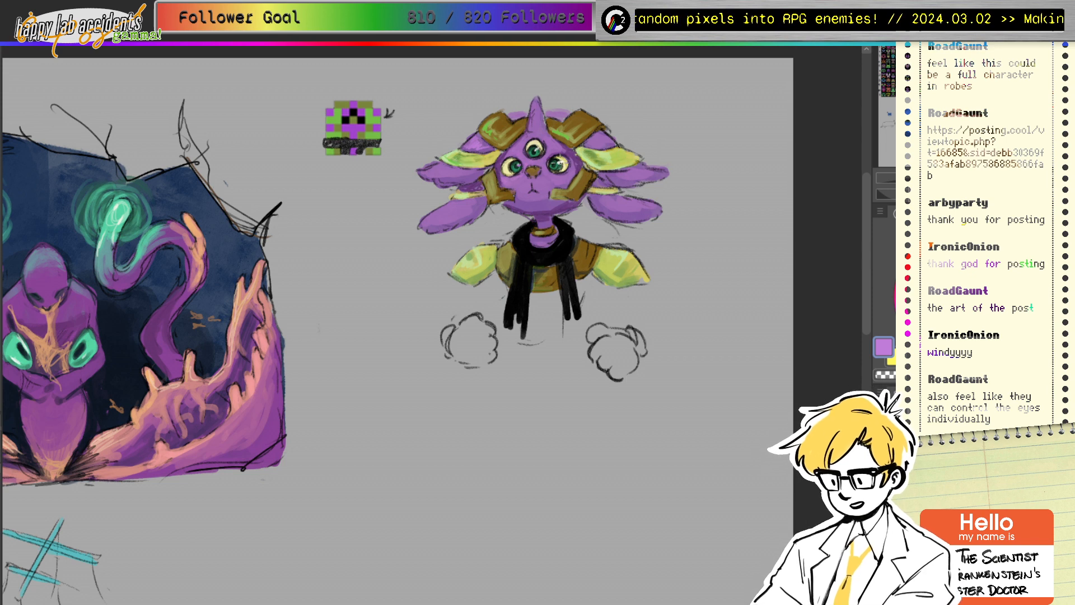
{"action": "left_click", "coordinate": [551, 165], "text": "alt"}
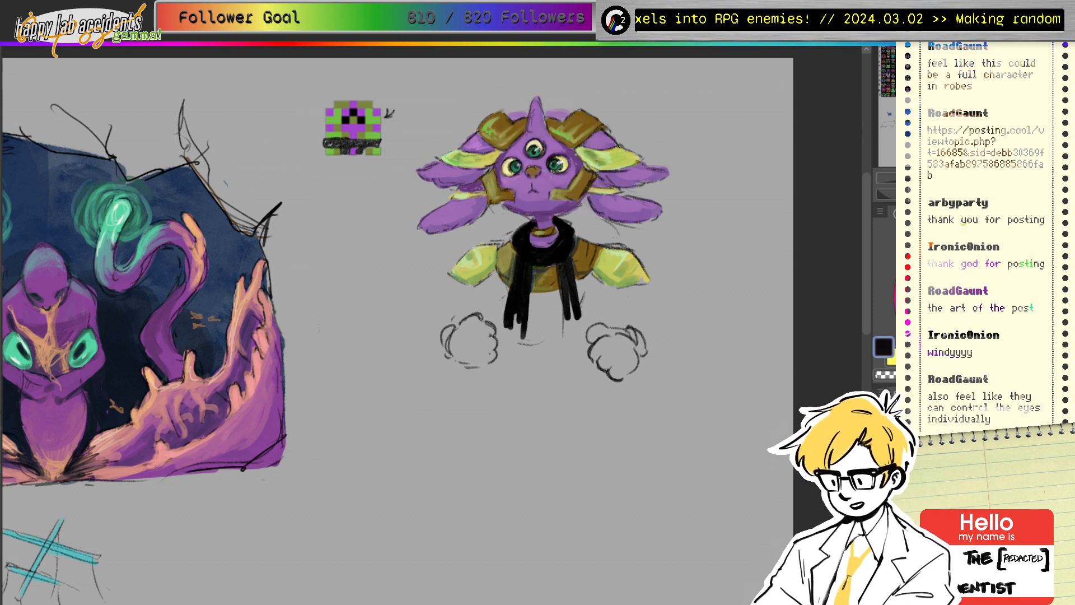
{"action": "left_click", "coordinate": [556, 151], "text": "alt"}
{"action": "left_click", "coordinate": [554, 164], "text": "alt"}
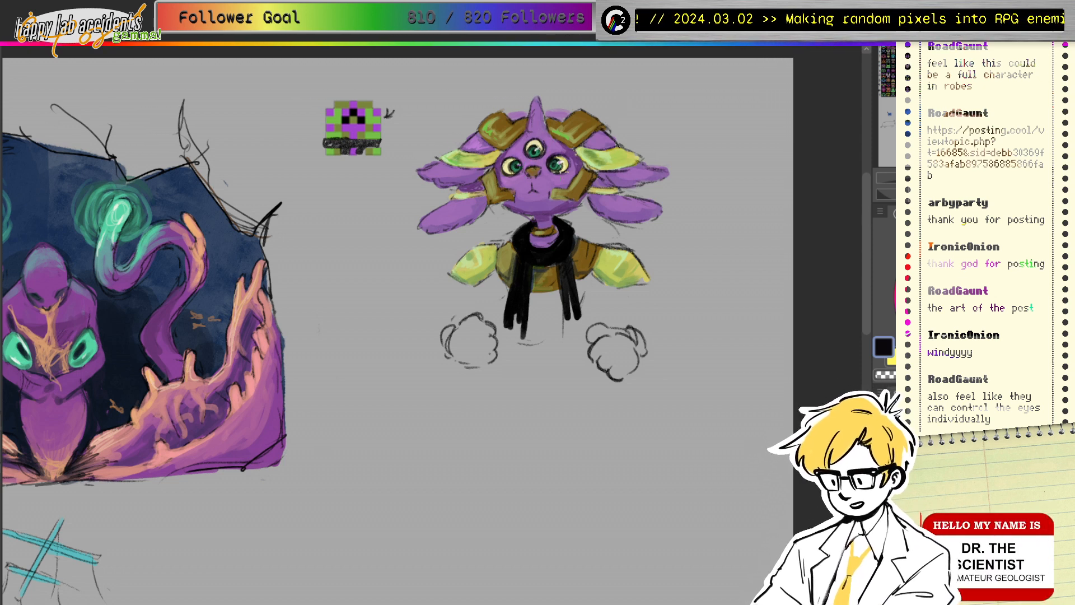
{"action": "left_click", "coordinate": [535, 170], "text": "alt"}
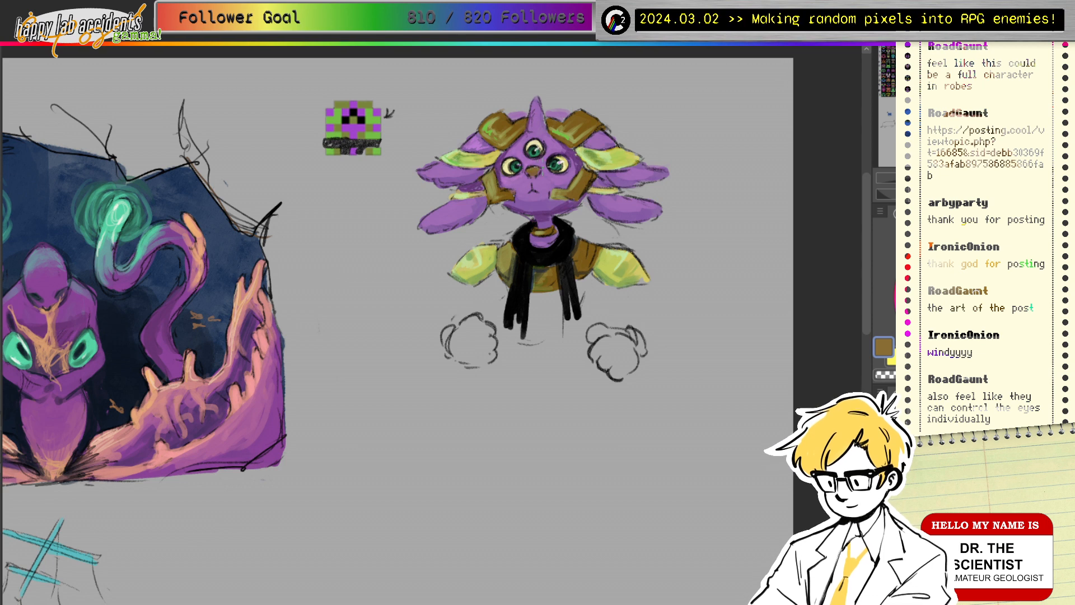
{"action": "left_click", "coordinate": [607, 150], "text": "alt"}
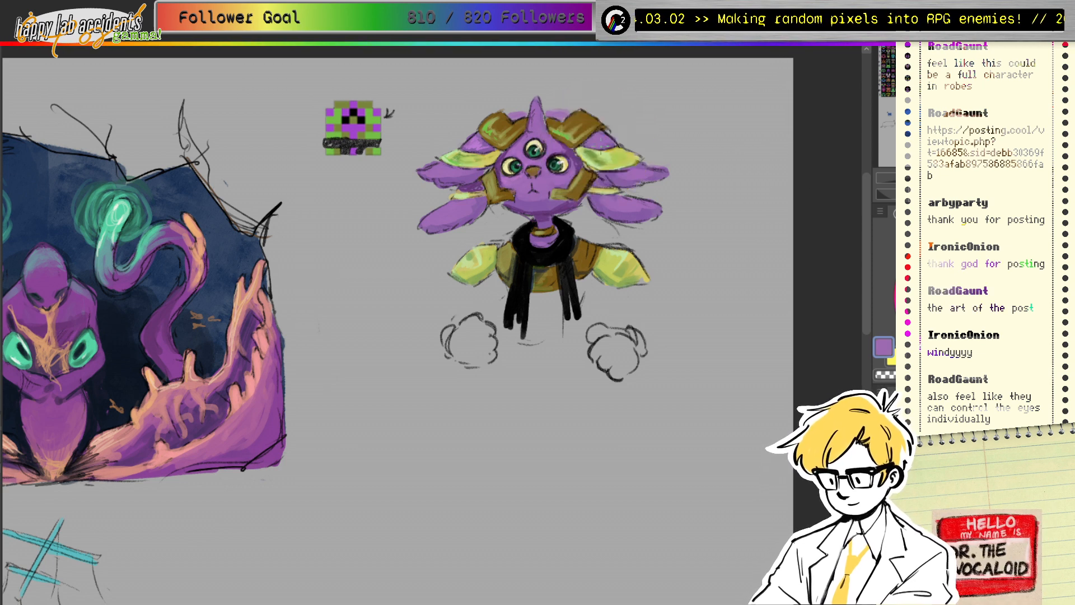
{"action": "left_click", "coordinate": [477, 143], "text": "alt"}
{"action": "left_click", "coordinate": [526, 163], "text": "alt"}
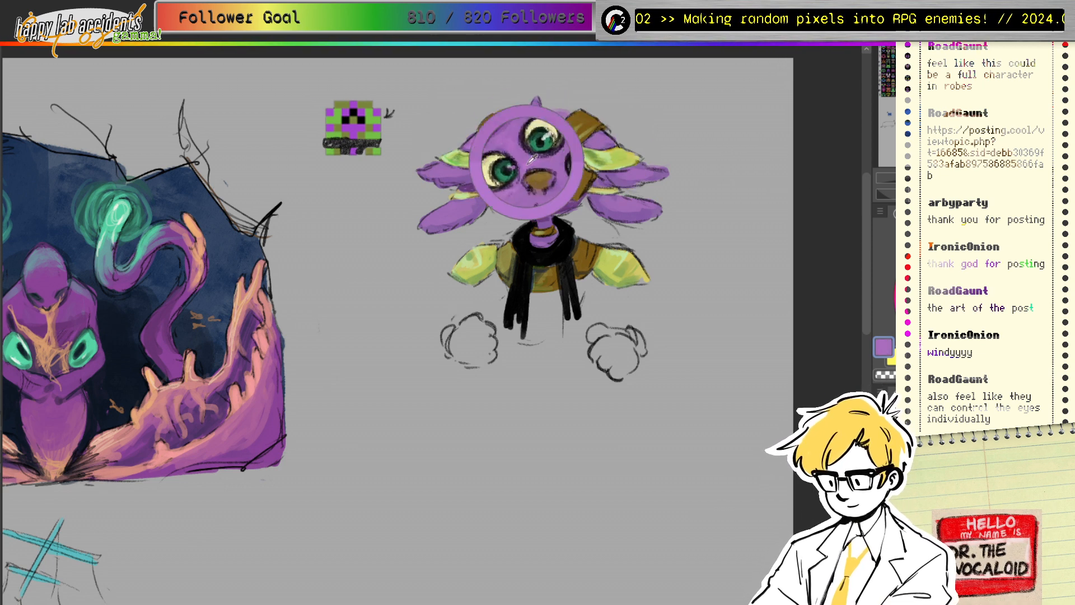
{"action": "left_click", "coordinate": [522, 189], "text": "alt"}
{"action": "left_click", "coordinate": [525, 235], "text": "alt"}
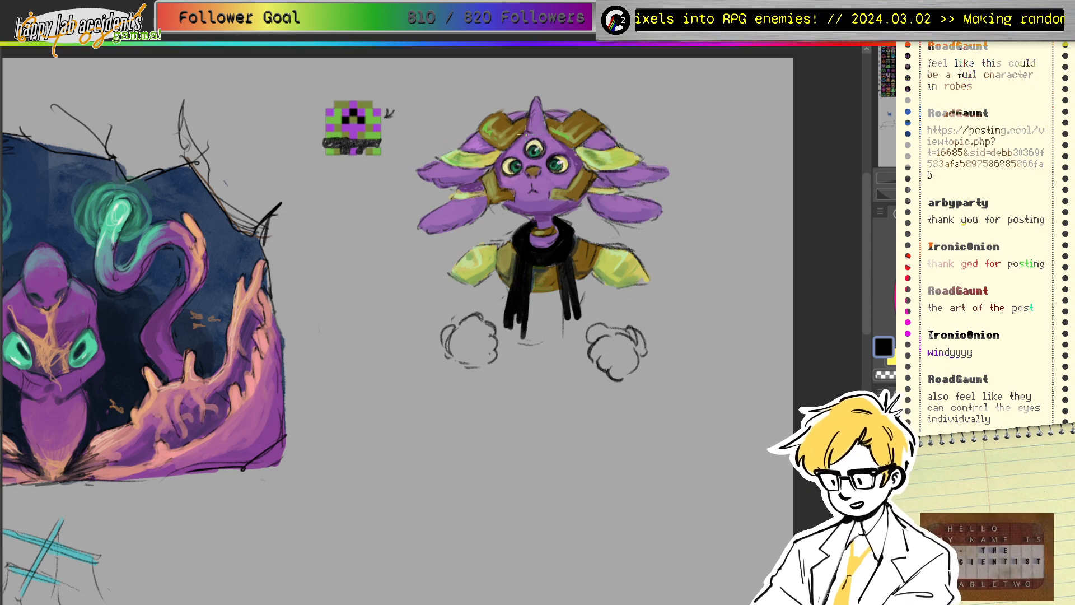
{"action": "left_click", "coordinate": [537, 127], "text": "ctrl"}
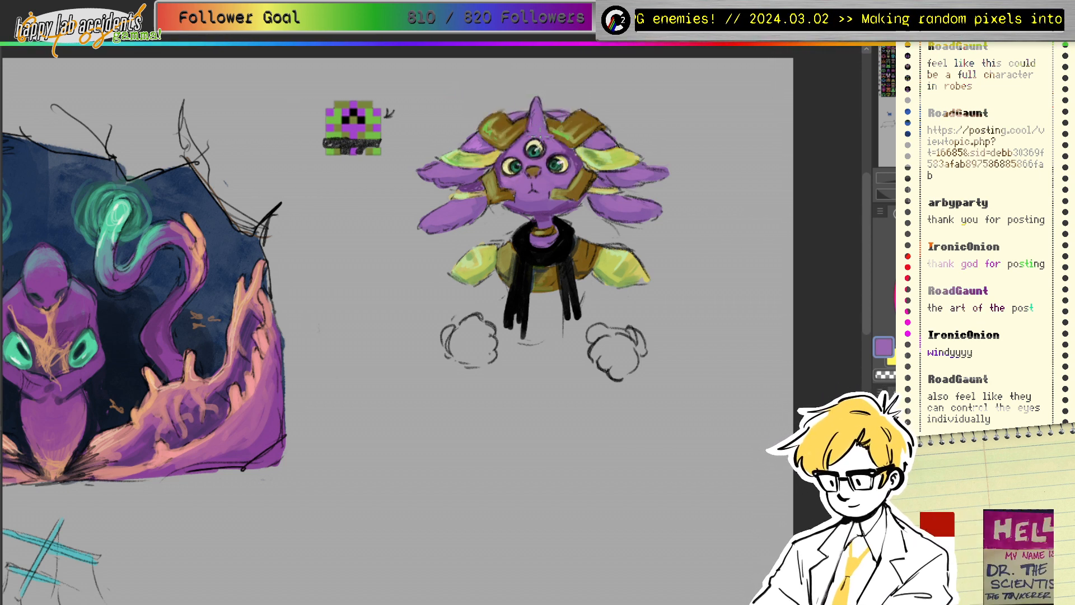
Step: Shade the lower left ear lobe and the right ear lobe's underside in dark purple
{"action": "left_click", "coordinate": [936, 276]}
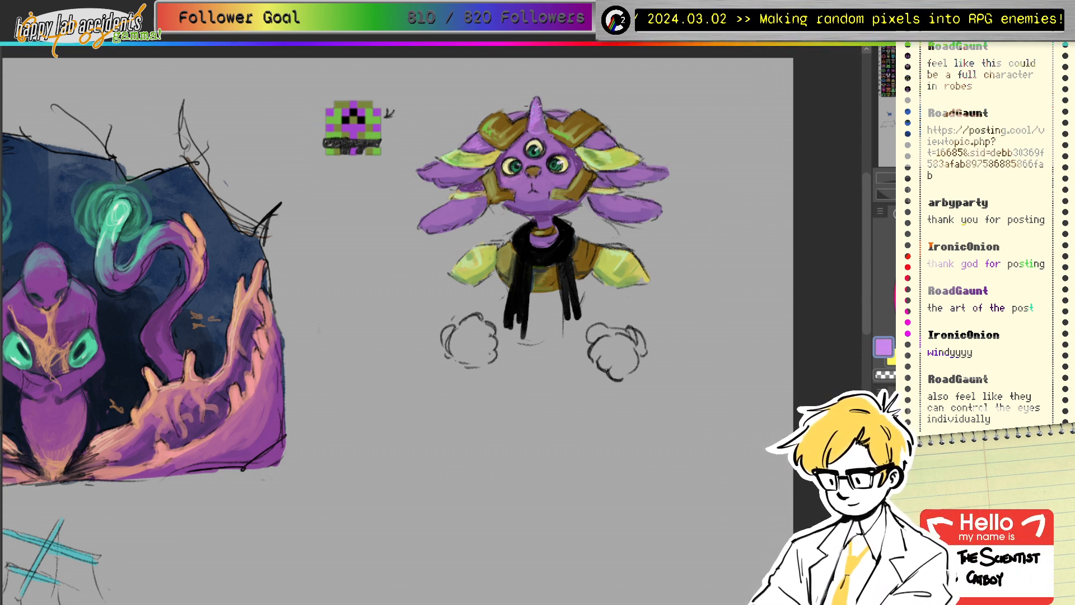
{"action": "left_click", "coordinate": [551, 135], "text": "ctrl"}
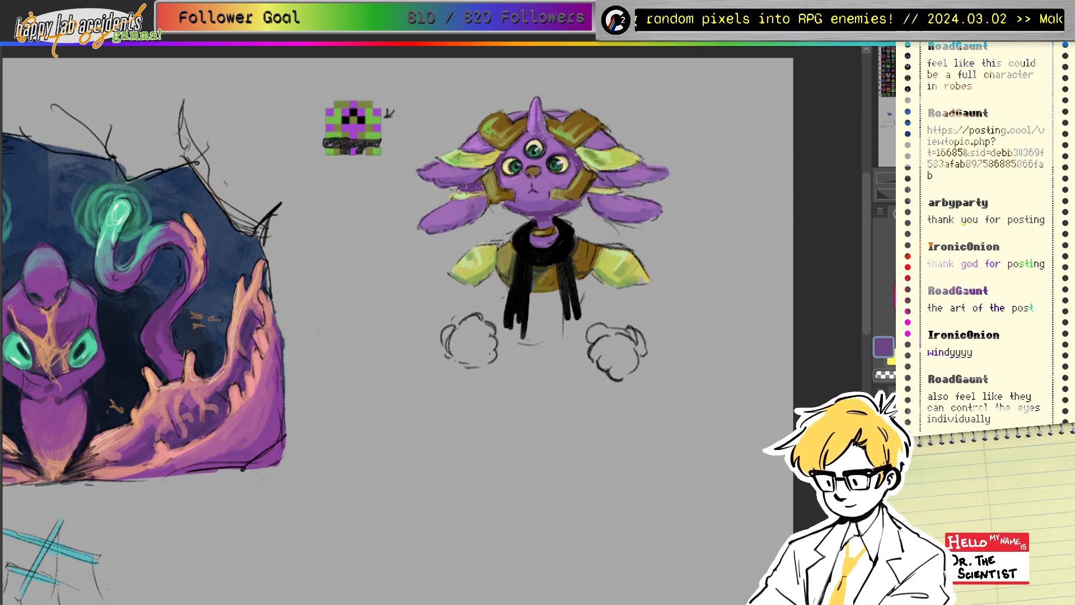
{"action": "left_click", "coordinate": [991, 303]}
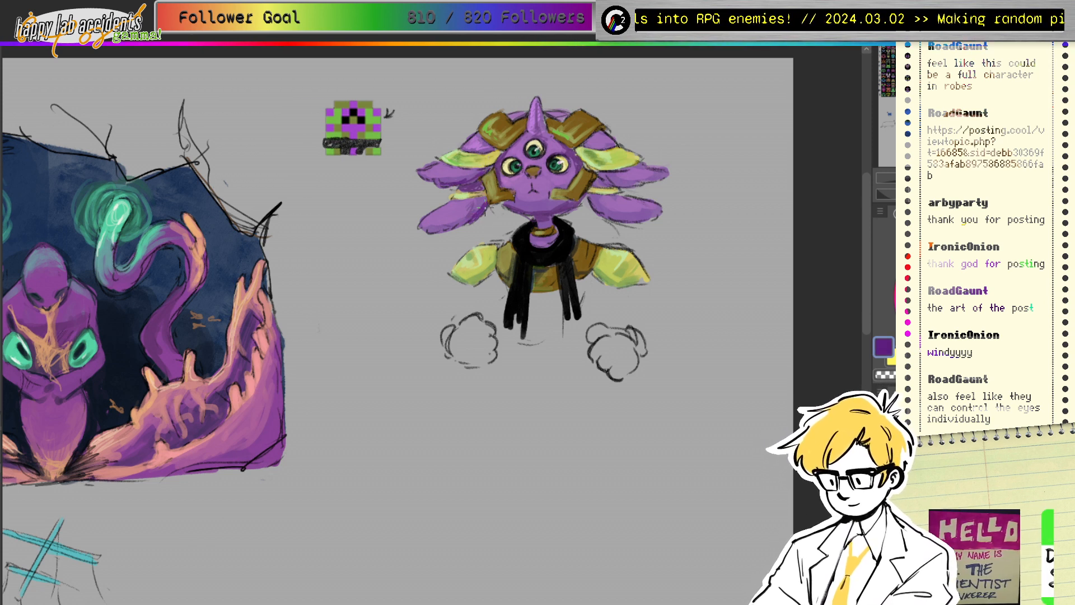
{"action": "left_click_drag", "start_coordinate": [468, 220], "coordinate": [436, 229]}
{"action": "left_click_drag", "start_coordinate": [600, 177], "coordinate": [663, 177]}
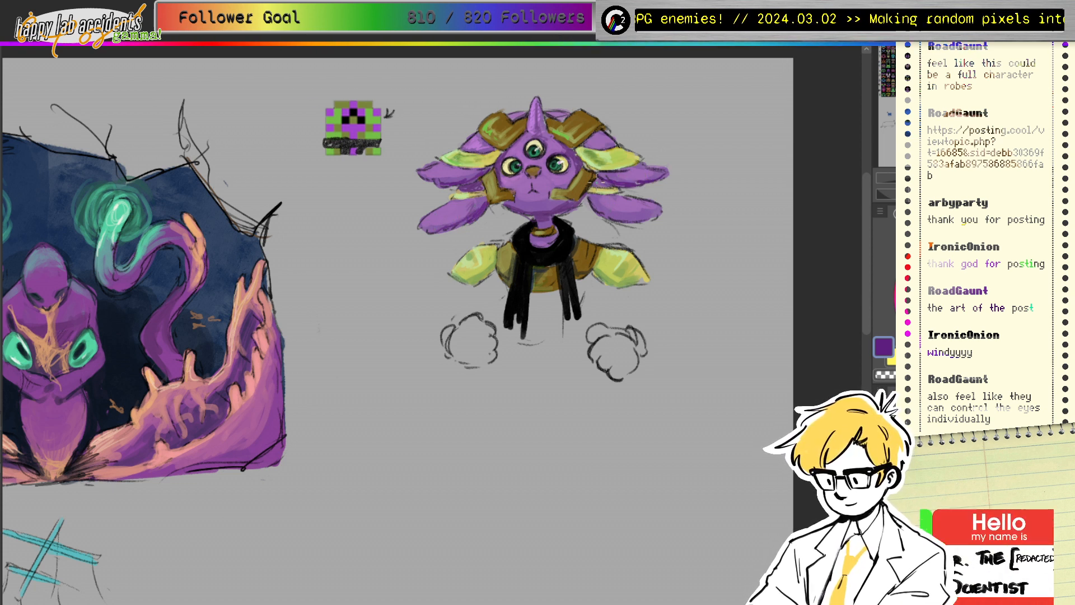
{"action": "left_click_drag", "start_coordinate": [593, 181], "coordinate": [612, 183]}
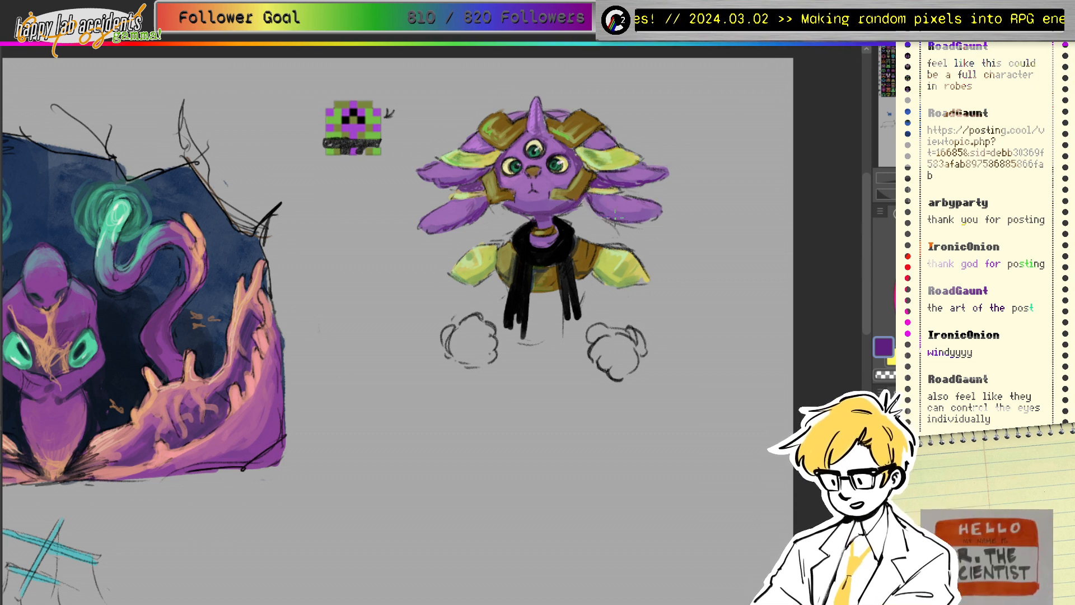
Step: Pick dark browns and a dark maroon from the headpiece and colour wheel
{"action": "left_click", "coordinate": [576, 193], "text": "ctrl"}
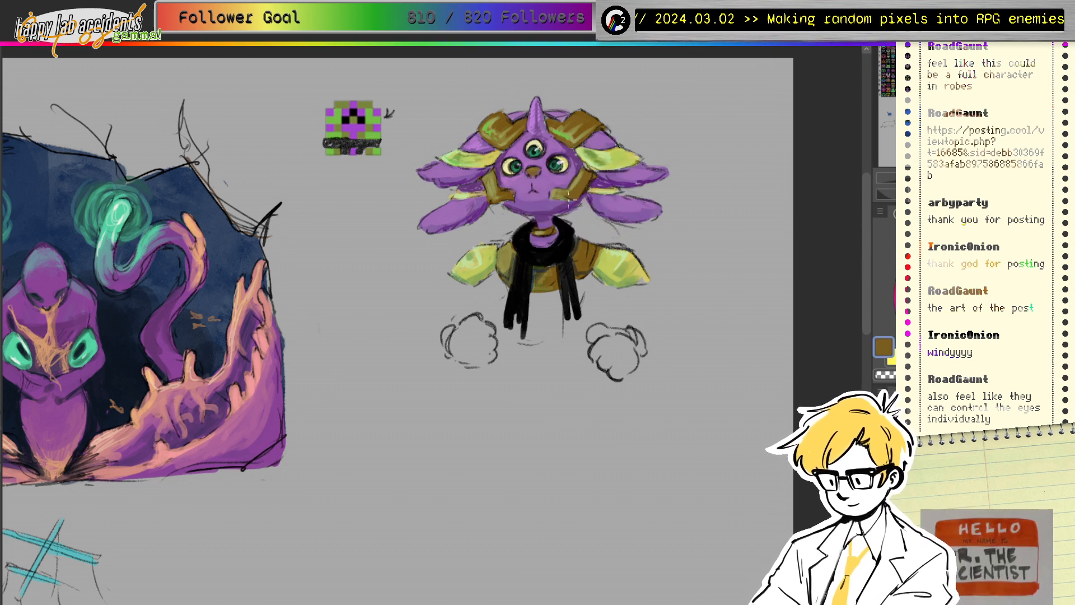
{"action": "left_click", "coordinate": [596, 165], "text": "ctrl"}
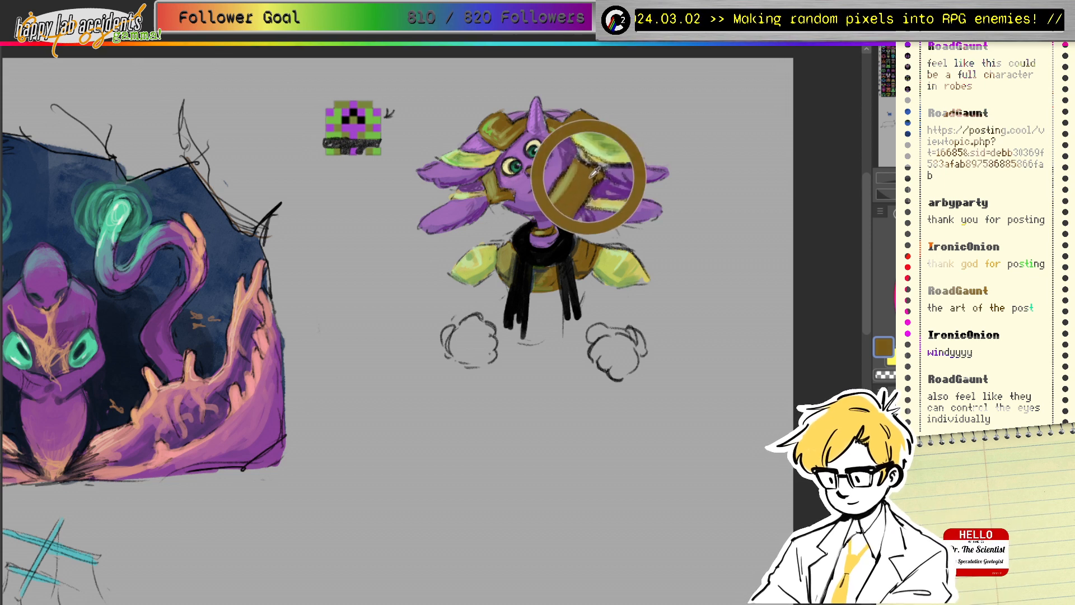
{"action": "left_click", "coordinate": [900, 279]}
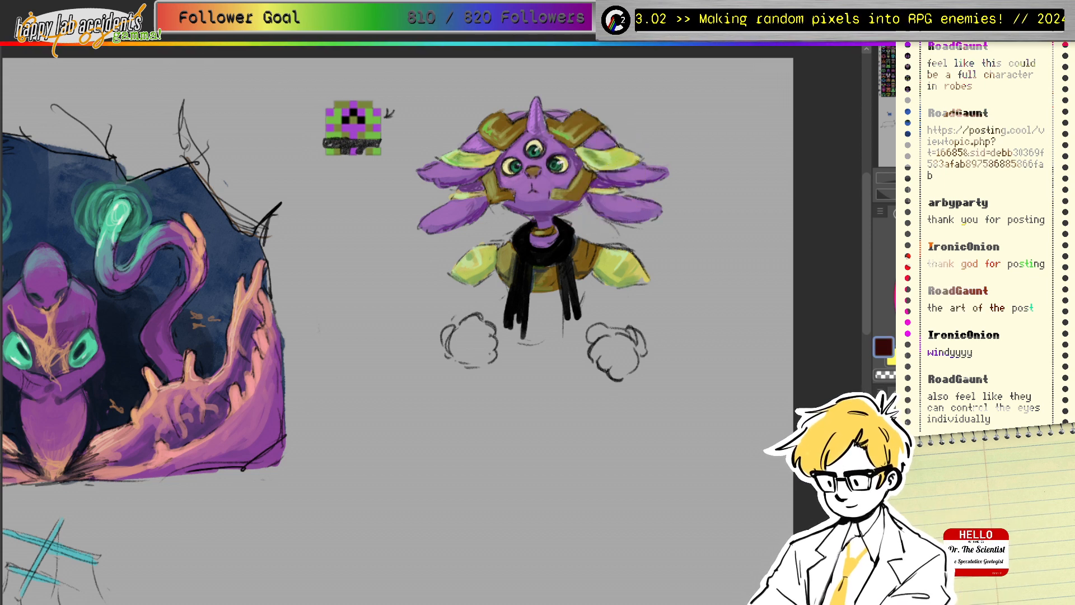
{"action": "left_click", "coordinate": [595, 163], "text": "ctrl"}
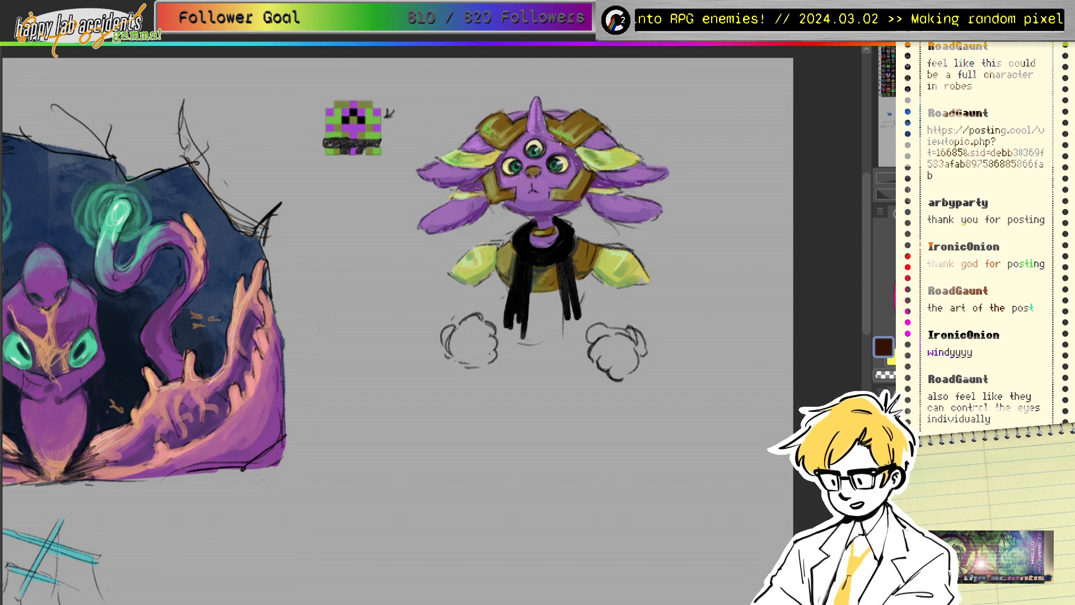
Step: Try pale lavender and white, then sample yellow-green, brown-gold and light green from the figure
{"action": "left_click", "coordinate": [516, 117], "text": "alt"}
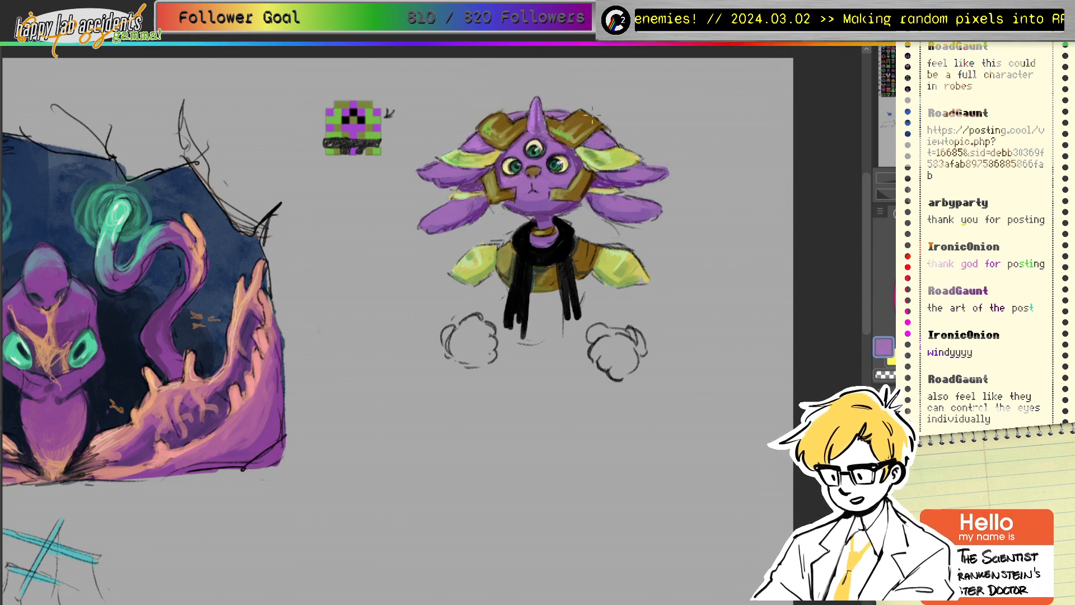
{"action": "left_click", "coordinate": [472, 144], "text": "alt"}
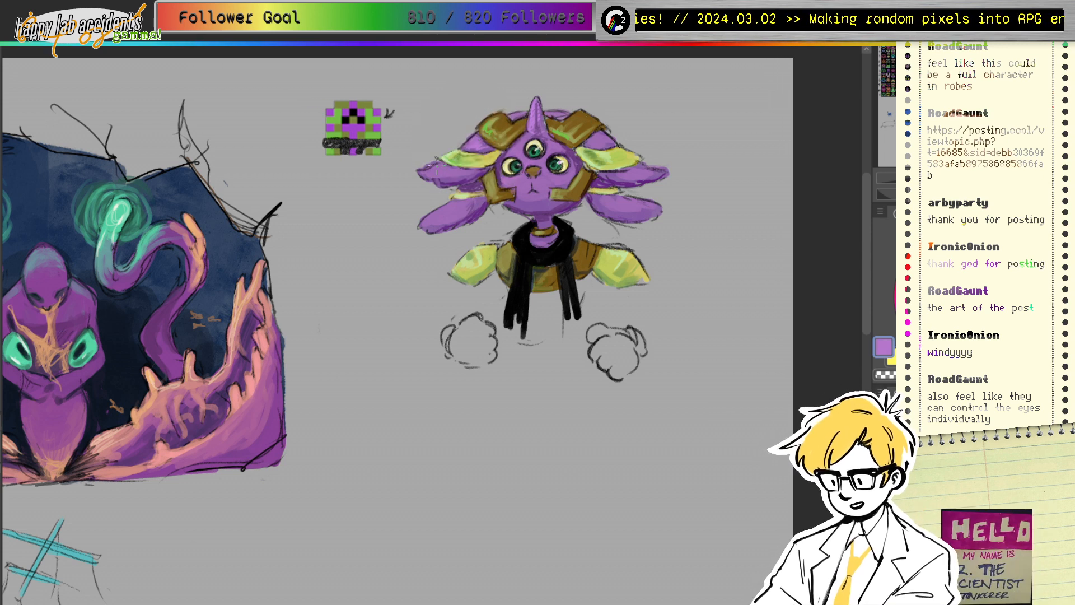
{"action": "left_click", "coordinate": [945, 260]}
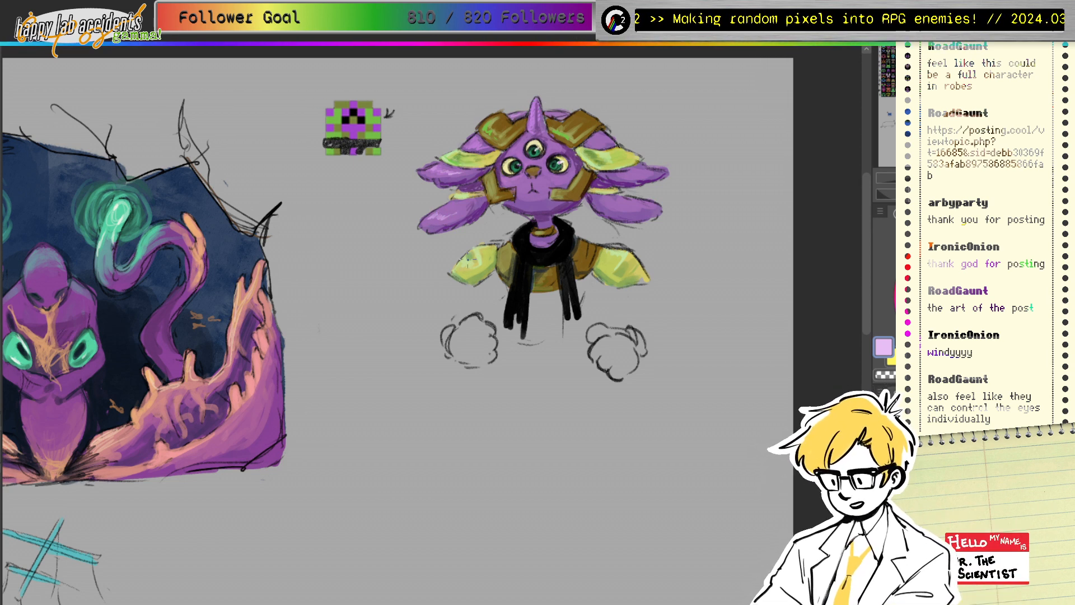
{"action": "left_click", "coordinate": [926, 253]}
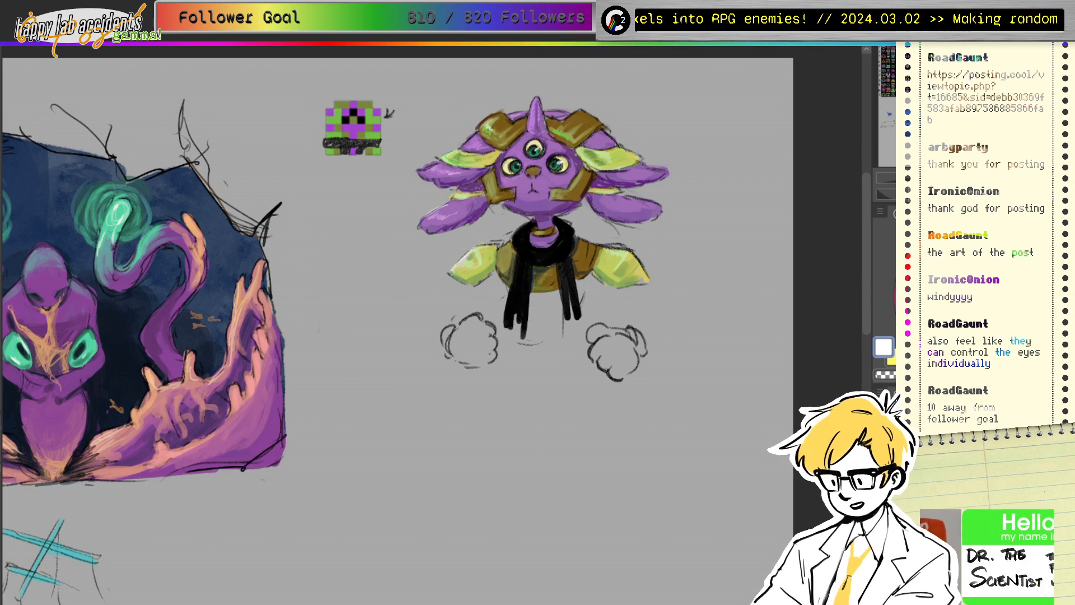
{"action": "left_click_drag", "start_coordinate": [468, 180], "coordinate": [478, 241]}
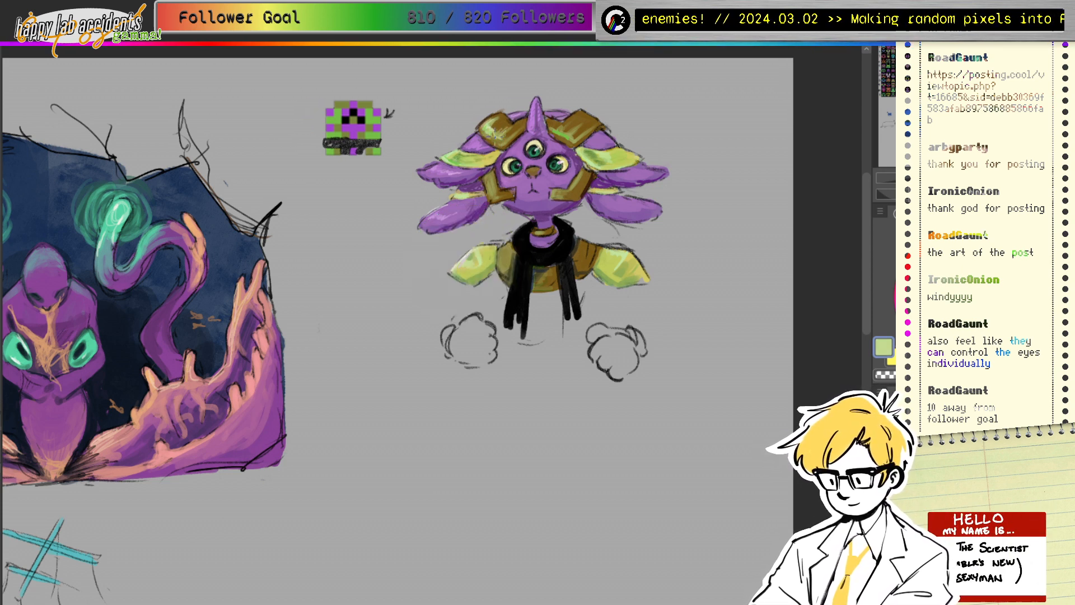
{"action": "left_click_drag", "start_coordinate": [503, 127], "coordinate": [500, 121]}
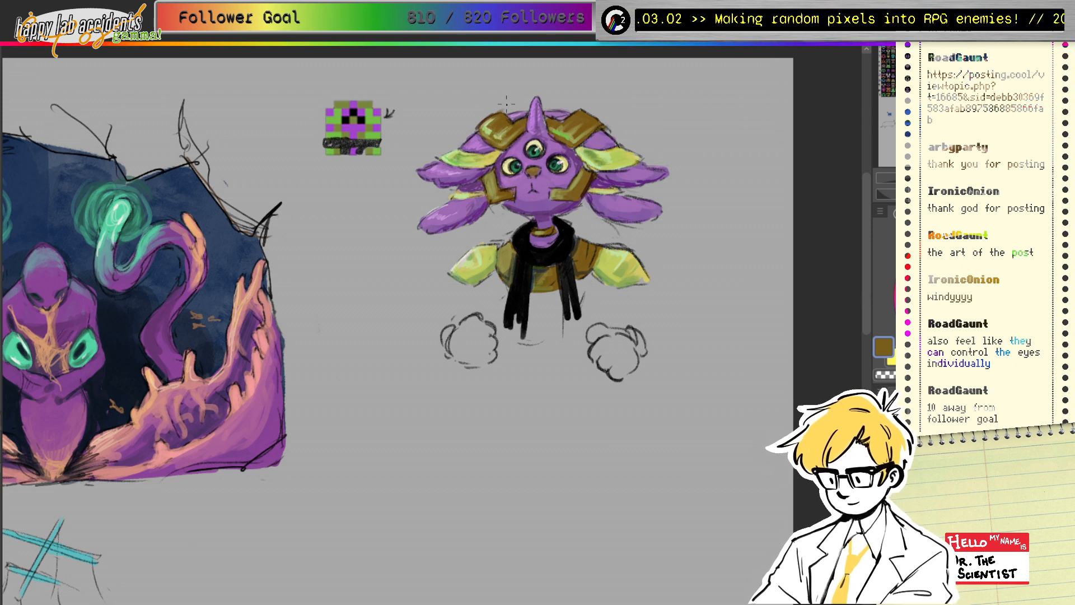
{"action": "left_click", "coordinate": [495, 139]}
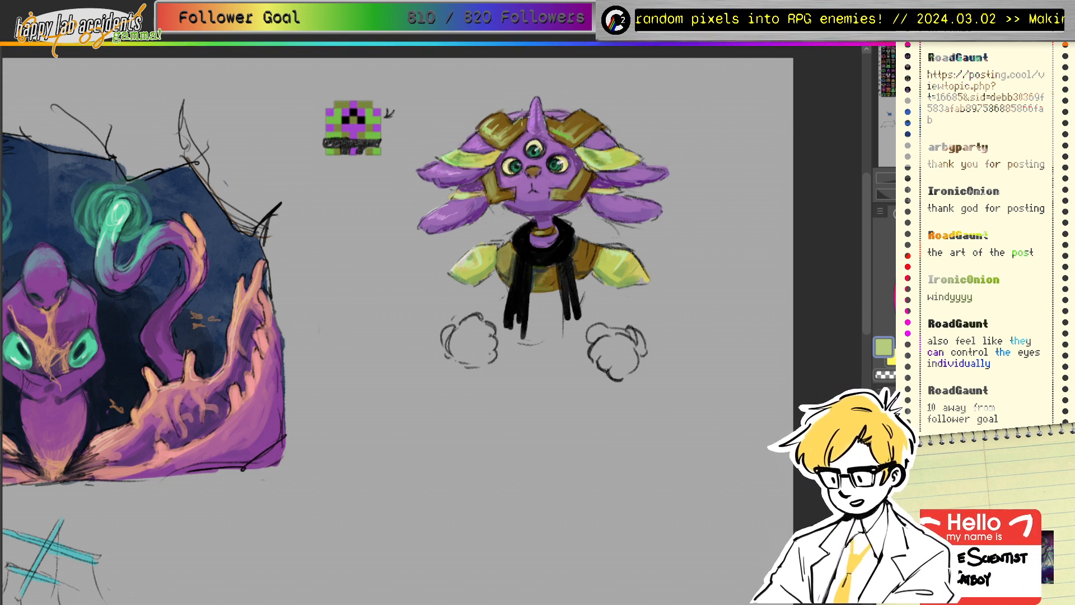
Step: Sample browns and greens from the creature's head, hair tuft and shoulder, ending on the scarf's black
{"action": "left_click_drag", "start_coordinate": [519, 134], "coordinate": [506, 195]}
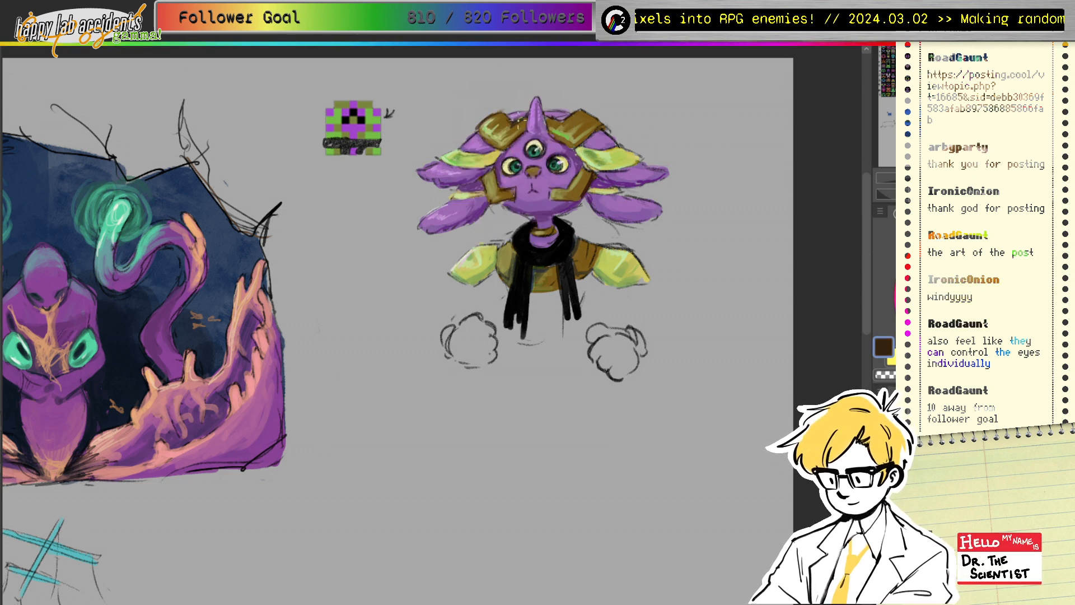
{"action": "mouse_move", "coordinate": [512, 125]}
{"action": "left_mouse_down"}
{"action": "mouse_move", "coordinate": [501, 126]}
{"action": "mouse_move", "coordinate": [511, 123]}
{"action": "left_mouse_up"}
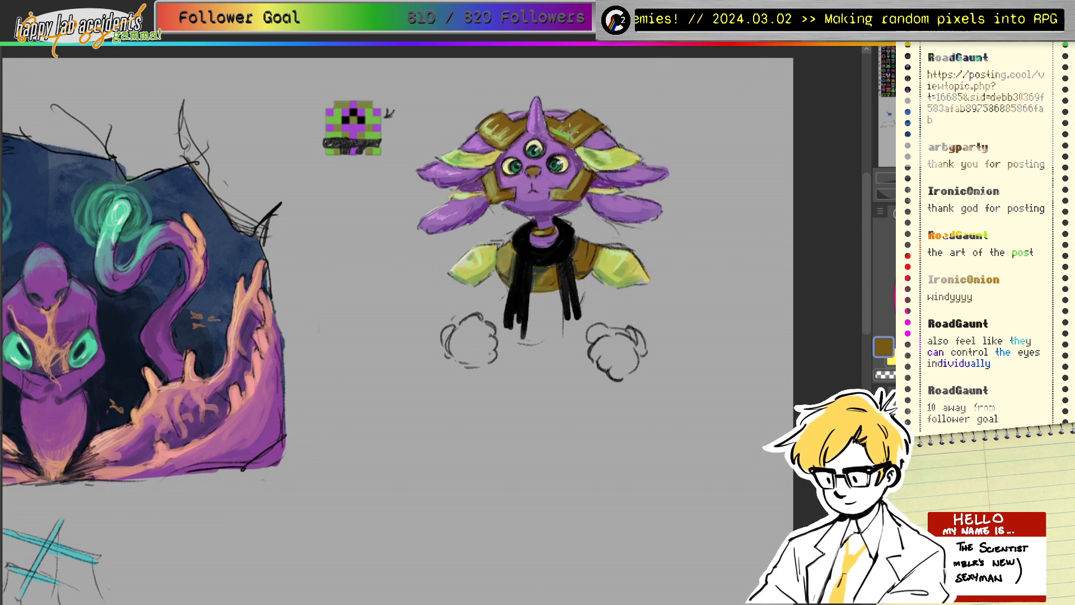
{"action": "left_click", "coordinate": [611, 151], "text": "alt"}
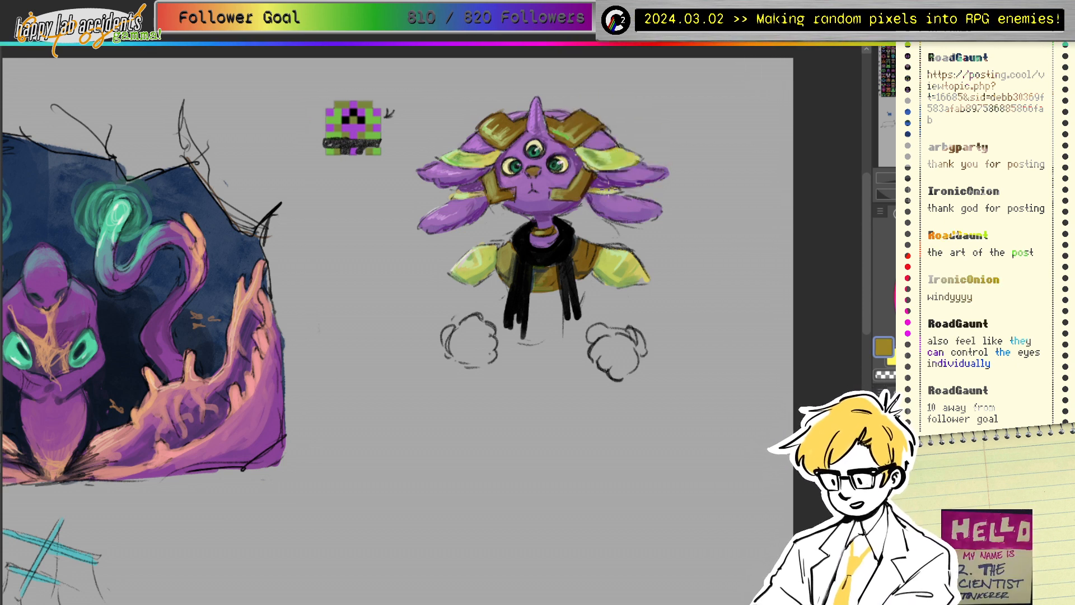
{"action": "left_click", "coordinate": [613, 154], "text": "alt"}
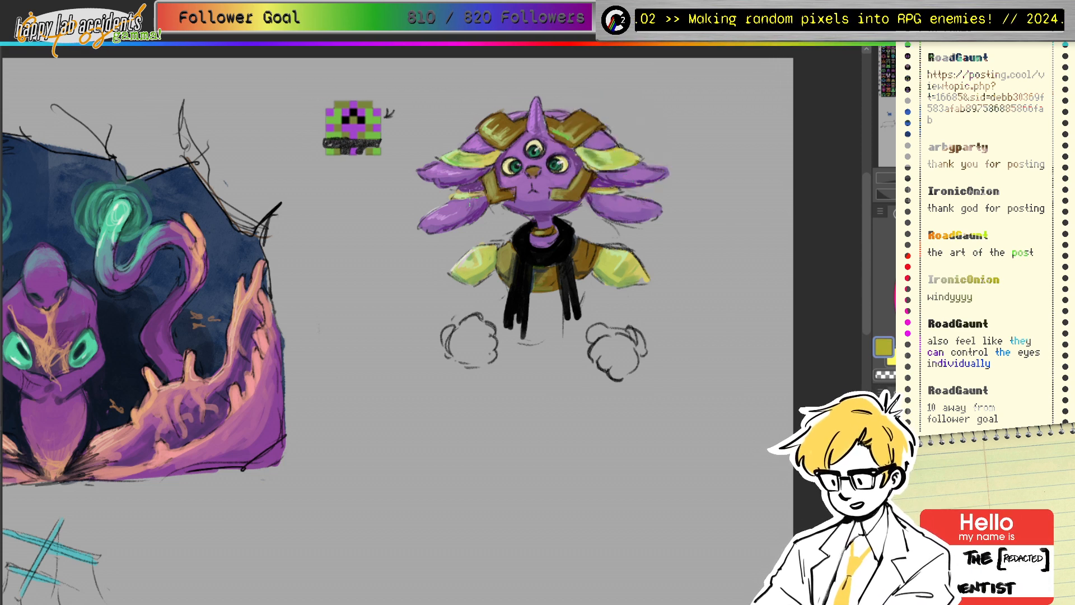
{"action": "left_click", "coordinate": [506, 193], "text": "alt"}
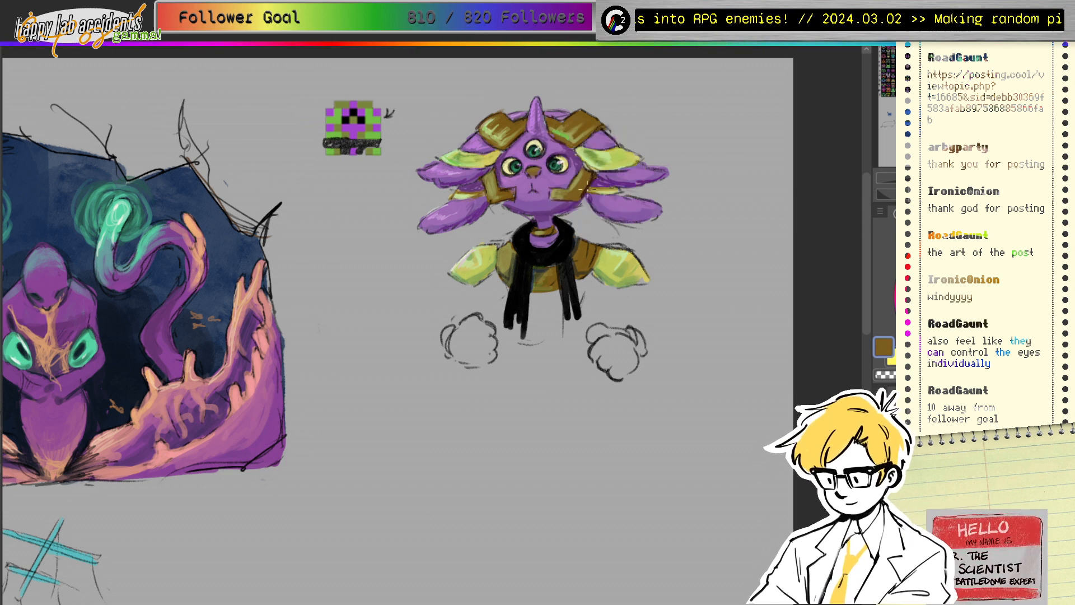
{"action": "left_click", "coordinate": [475, 263], "text": "ctrl"}
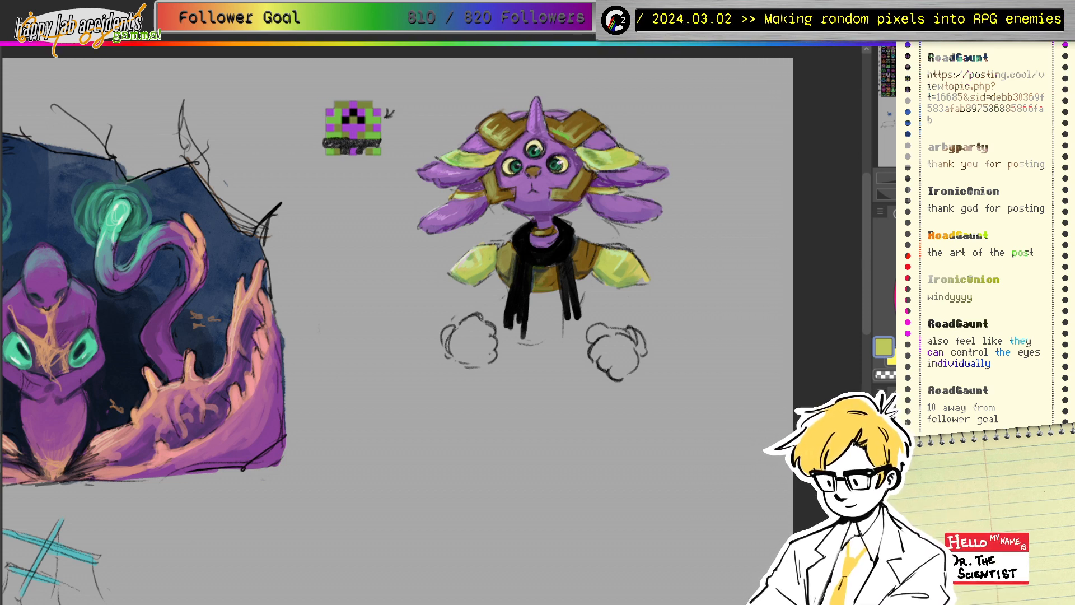
{"action": "left_click", "coordinate": [551, 248], "text": "ctrl"}
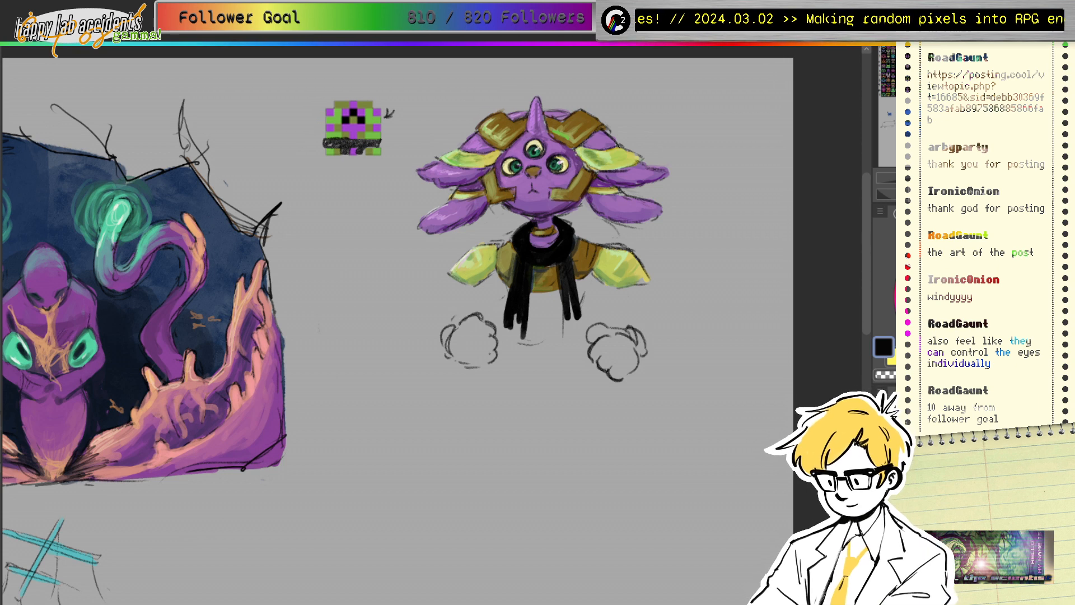
{"action": "left_click_drag", "start_coordinate": [538, 291], "coordinate": [579, 286]}
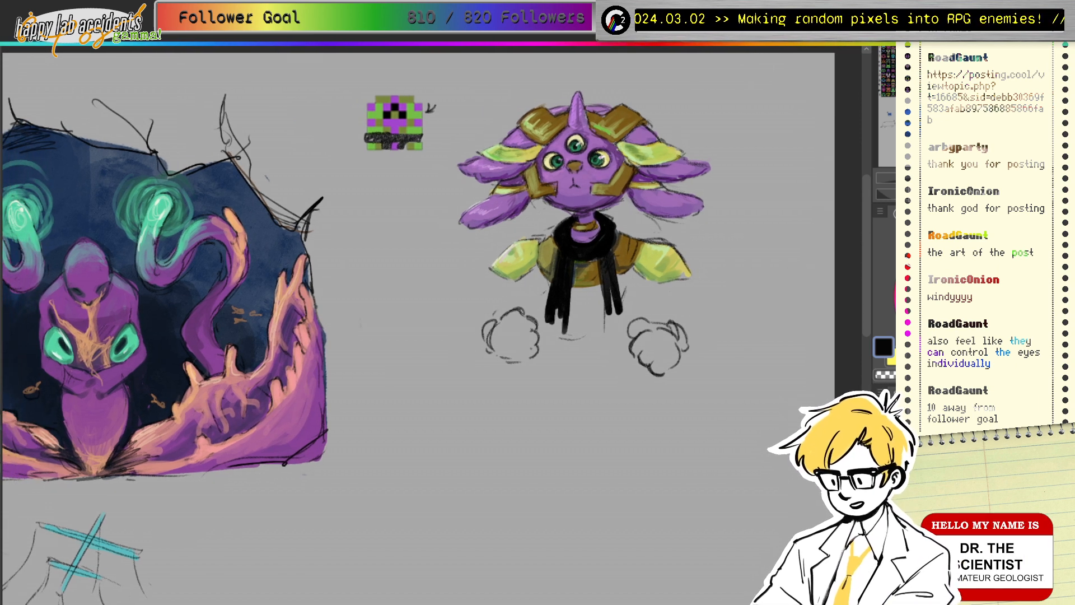
{"action": "left_click", "coordinate": [540, 157], "text": "ctrl"}
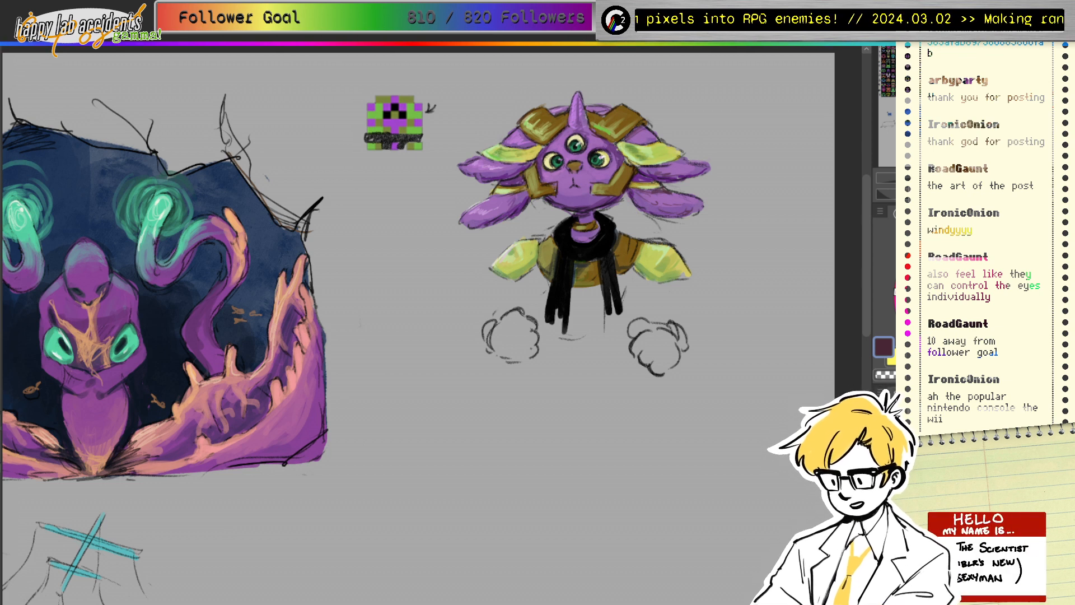
{"action": "mouse_move", "coordinate": [538, 269]}
{"action": "left_mouse_down"}
{"action": "mouse_move", "coordinate": [574, 248]}
{"action": "mouse_move", "coordinate": [641, 300]}
{"action": "mouse_move", "coordinate": [568, 274]}
{"action": "left_mouse_up"}
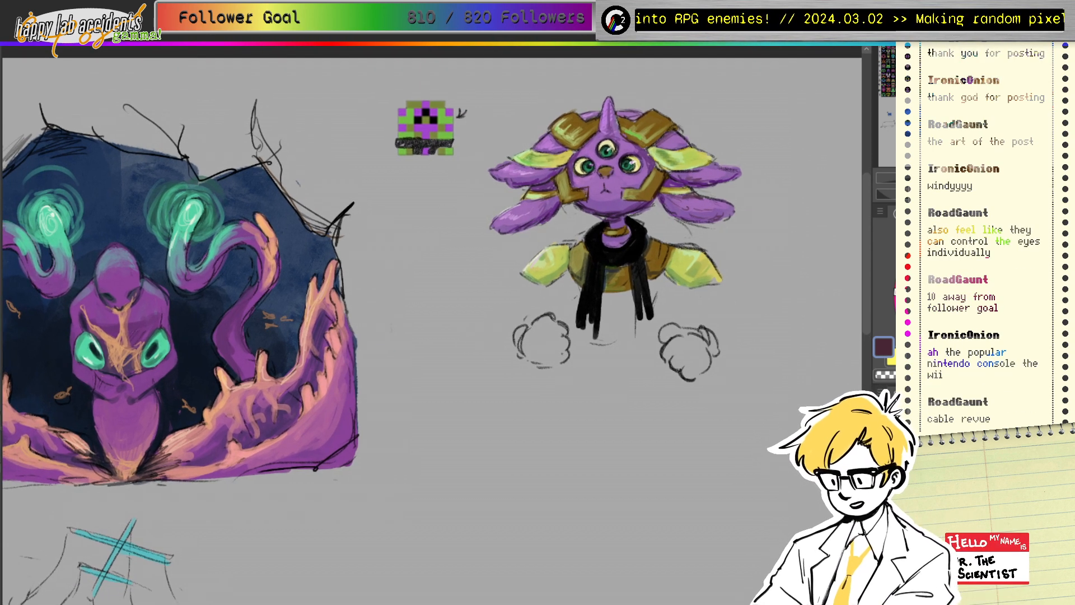
{"action": "mouse_move", "coordinate": [336, 476]}
{"action": "left_mouse_down"}
{"action": "mouse_move", "coordinate": [388, 481]}
{"action": "mouse_move", "coordinate": [518, 98]}
{"action": "mouse_move", "coordinate": [744, 359]}
{"action": "mouse_move", "coordinate": [658, 125]}
{"action": "mouse_move", "coordinate": [765, 118]}
{"action": "mouse_move", "coordinate": [646, 118]}
{"action": "left_mouse_up"}
{"action": "left_click_drag", "start_coordinate": [476, 280], "coordinate": [378, 275]}
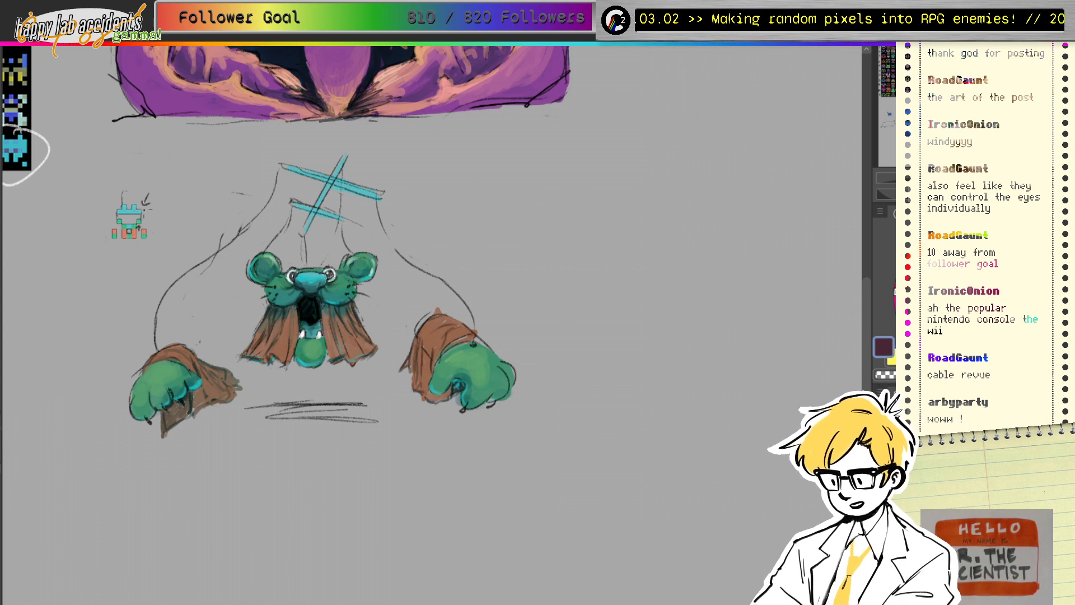
{"action": "left_click_drag", "start_coordinate": [77, 233], "coordinate": [78, 239]}
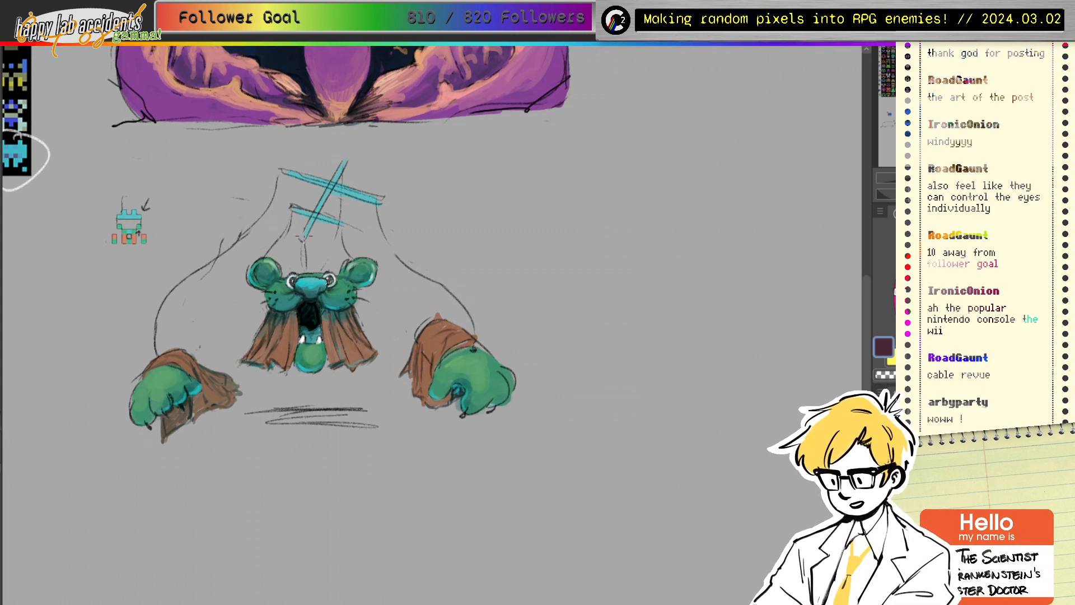
{"action": "left_click_drag", "start_coordinate": [311, 314], "coordinate": [802, 287]}
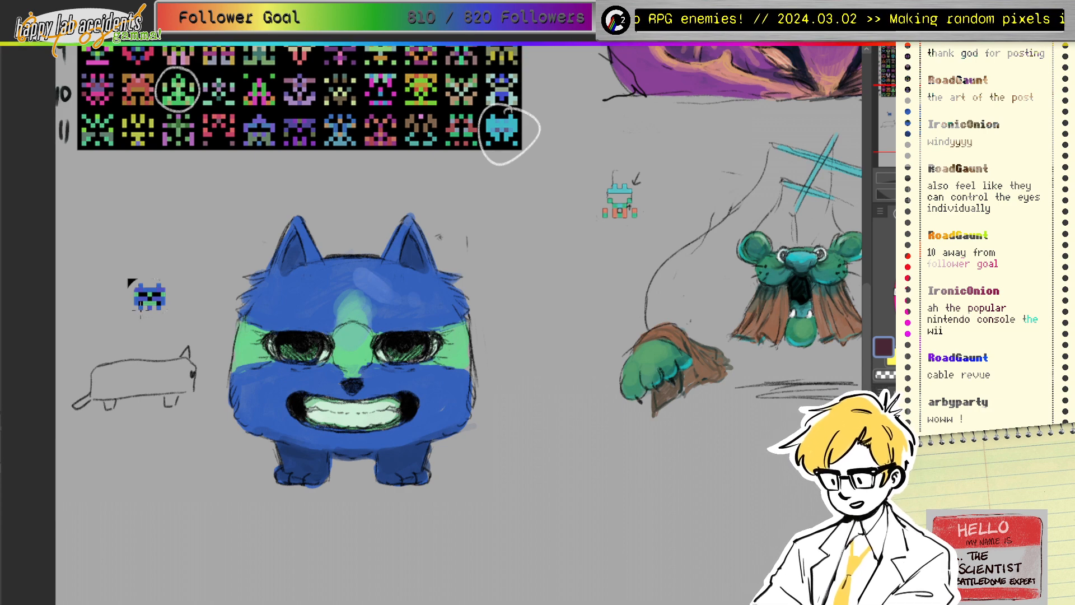
{"action": "mouse_move", "coordinate": [141, 316]}
{"action": "left_mouse_down"}
{"action": "mouse_move", "coordinate": [173, 281]}
{"action": "mouse_move", "coordinate": [110, 262]}
{"action": "mouse_move", "coordinate": [140, 335]}
{"action": "left_mouse_up"}
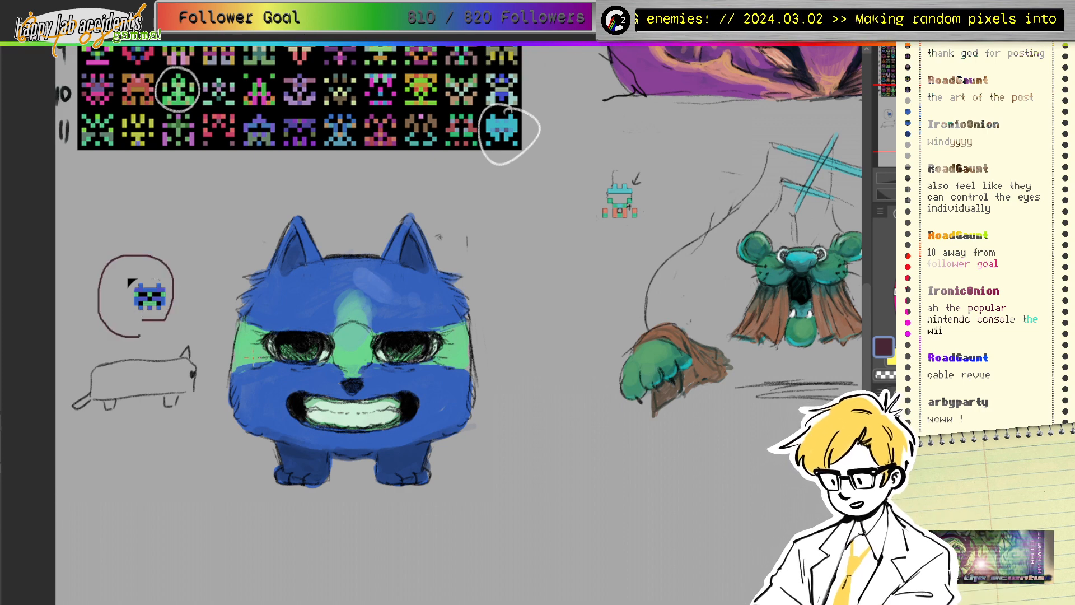
{"action": "key", "text": "ctrl+z"}
{"action": "mouse_move", "coordinate": [560, 197]}
{"action": "left_mouse_down"}
{"action": "mouse_move", "coordinate": [427, 341]}
{"action": "mouse_move", "coordinate": [192, 541]}
{"action": "left_mouse_up"}
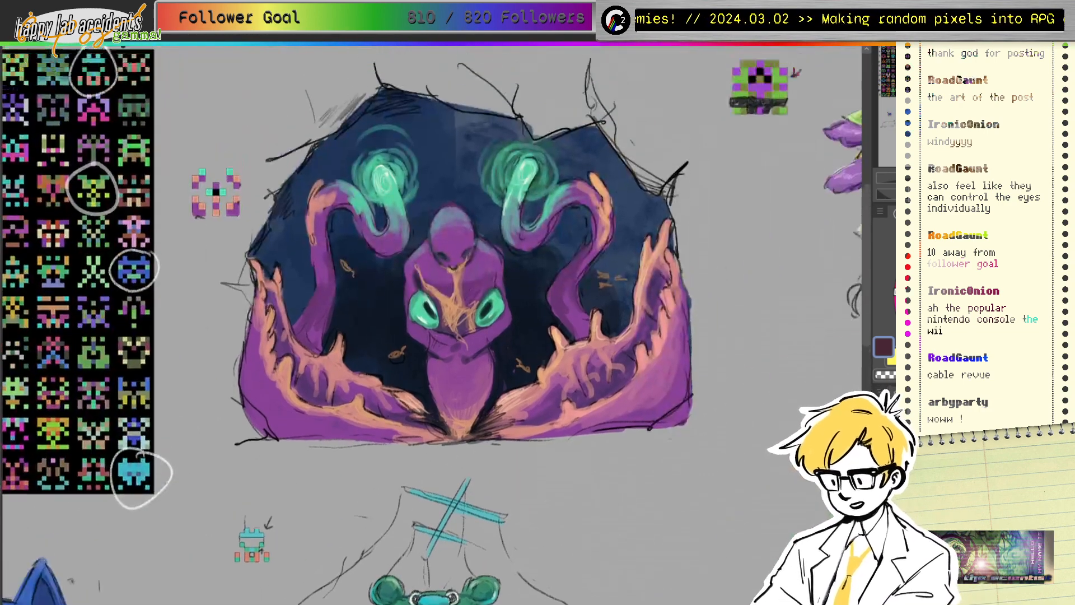
{"action": "left_click_drag", "start_coordinate": [652, 274], "coordinate": [620, 351]}
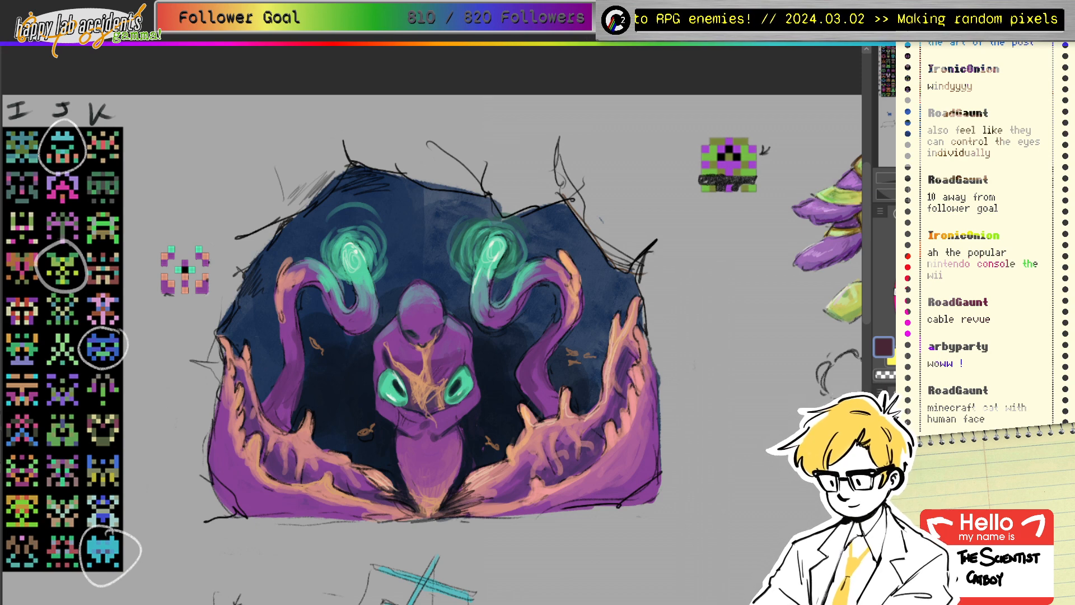
{"action": "left_click_drag", "start_coordinate": [938, 81], "coordinate": [962, 89]}
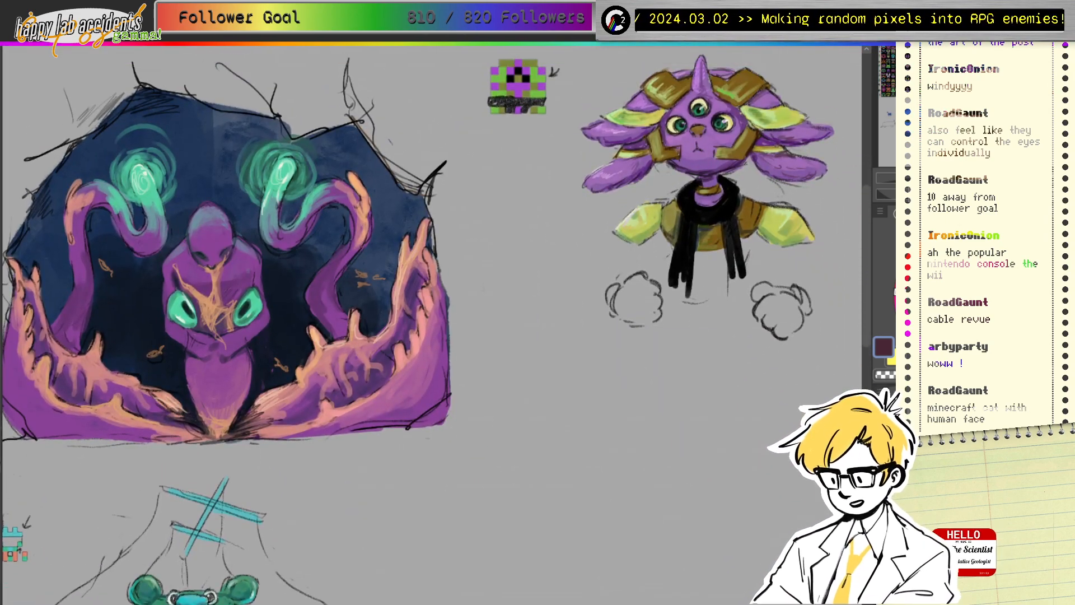
{"action": "key", "text": "ctrl+minus"}
{"action": "key", "text": "ctrl+minus"}
{"action": "key", "text": "ctrl+minus"}
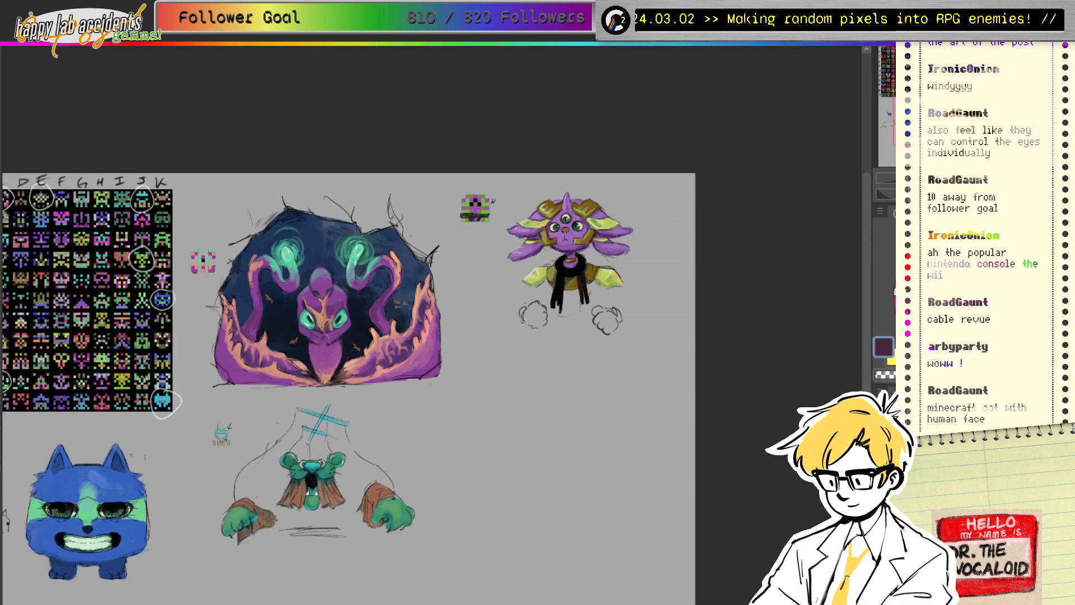
{"action": "left_click_drag", "start_coordinate": [991, 79], "coordinate": [1021, 62]}
Step: Paint small white grinning teeth at the creature's mouth, then switch the colour back to black
{"action": "key", "text": "ctrl+plus"}
{"action": "key", "text": "ctrl+plus"}
{"action": "key", "text": "ctrl+plus"}
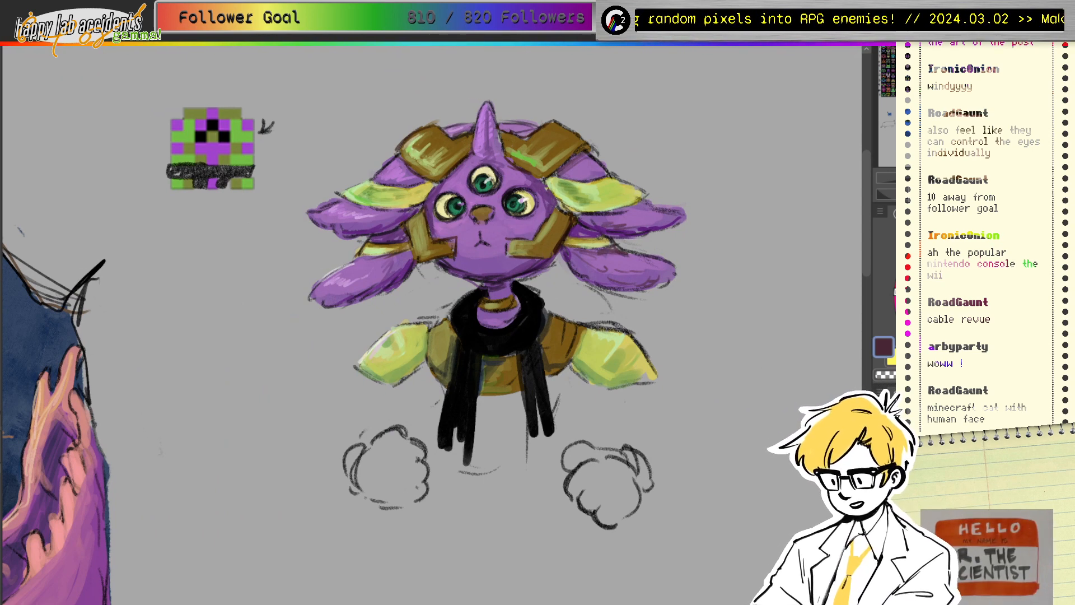
{"action": "left_click_drag", "start_coordinate": [914, 263], "coordinate": [892, 218]}
{"action": "left_click_drag", "start_coordinate": [478, 245], "coordinate": [484, 246]}
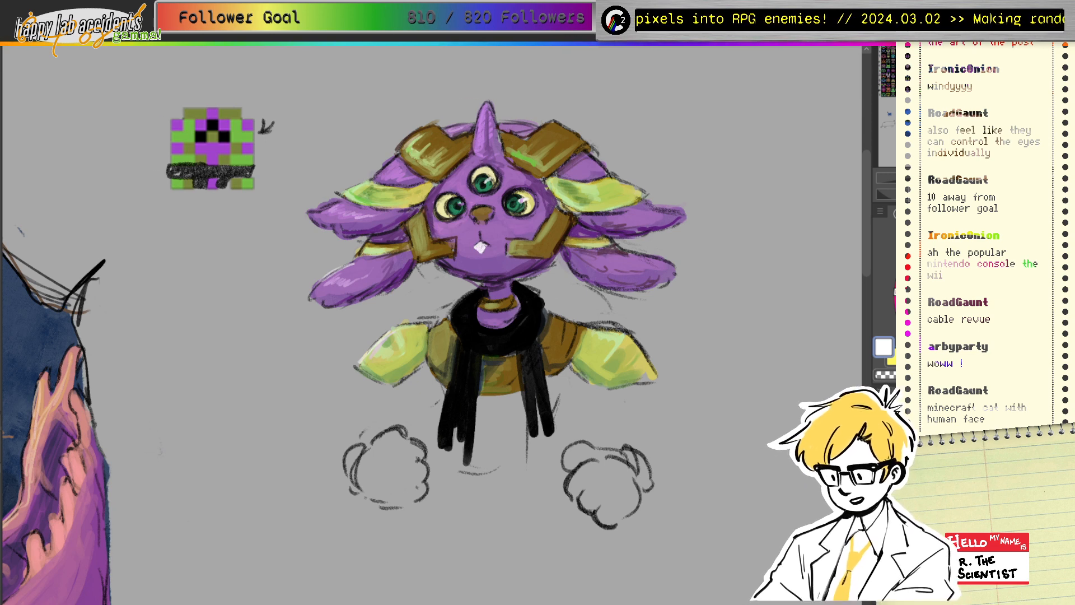
{"action": "left_click_drag", "start_coordinate": [481, 246], "coordinate": [481, 251]}
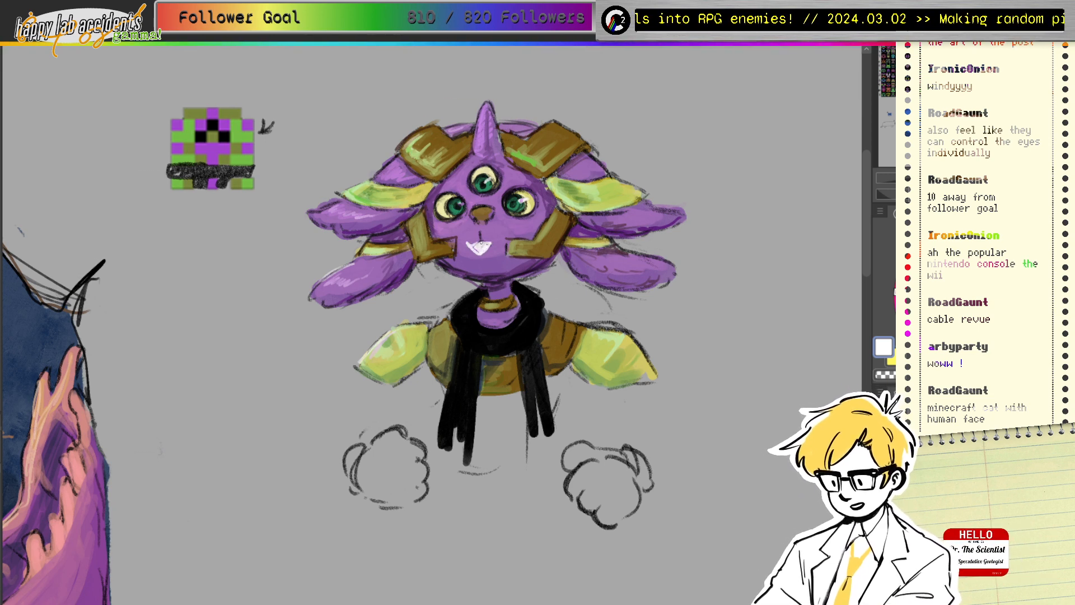
{"action": "left_click", "coordinate": [489, 340], "text": "alt"}
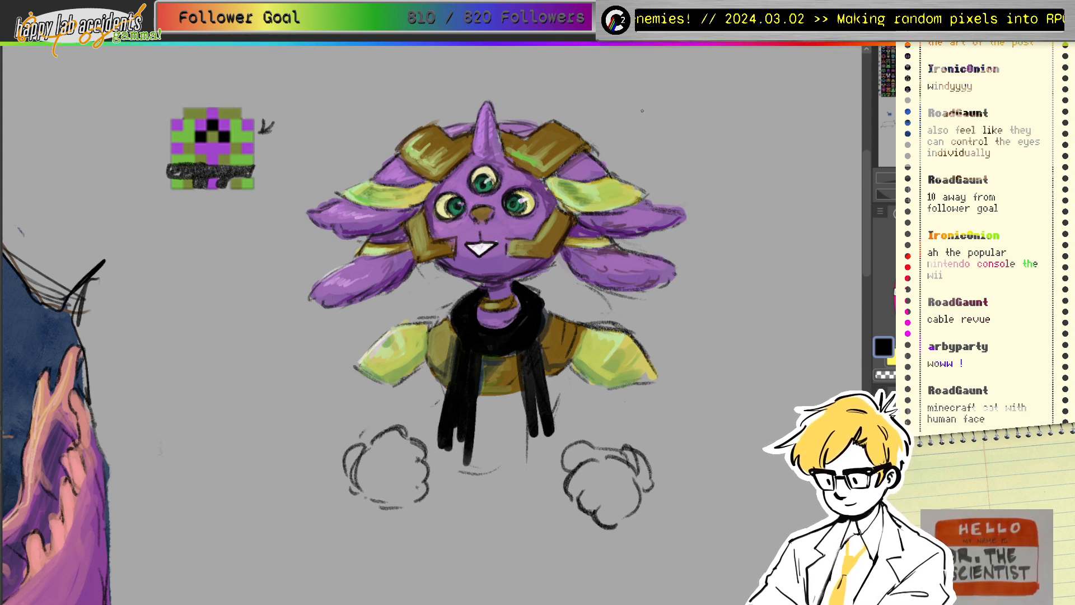
Step: Hand-letter 'THANK YOU FOR' in black beside the creature
{"action": "left_click_drag", "start_coordinate": [627, 117], "coordinate": [642, 115]}
{"action": "left_click_drag", "start_coordinate": [634, 117], "coordinate": [648, 133]}
{"action": "left_click_drag", "start_coordinate": [653, 117], "coordinate": [658, 134]}
{"action": "left_click_drag", "start_coordinate": [649, 129], "coordinate": [661, 134]}
{"action": "mouse_move", "coordinate": [662, 119]}
{"action": "left_mouse_down"}
{"action": "mouse_move", "coordinate": [673, 116]}
{"action": "mouse_move", "coordinate": [676, 134]}
{"action": "left_mouse_up"}
{"action": "mouse_move", "coordinate": [688, 114]}
{"action": "left_mouse_down"}
{"action": "mouse_move", "coordinate": [686, 130]}
{"action": "mouse_move", "coordinate": [707, 135]}
{"action": "left_mouse_up"}
{"action": "left_click_drag", "start_coordinate": [719, 122], "coordinate": [733, 120]}
{"action": "left_click_drag", "start_coordinate": [676, 145], "coordinate": [687, 143]}
{"action": "left_click_drag", "start_coordinate": [677, 152], "coordinate": [683, 152]}
{"action": "left_click_drag", "start_coordinate": [691, 147], "coordinate": [753, 168]}
Step: Continue the lettering with 'CABLING WITH ME!' below
{"action": "left_click_drag", "start_coordinate": [745, 162], "coordinate": [757, 168]}
{"action": "mouse_move", "coordinate": [757, 153]}
{"action": "left_mouse_down"}
{"action": "mouse_move", "coordinate": [757, 169]}
{"action": "mouse_move", "coordinate": [802, 152]}
{"action": "left_mouse_up"}
{"action": "left_click_drag", "start_coordinate": [812, 150], "coordinate": [810, 158]}
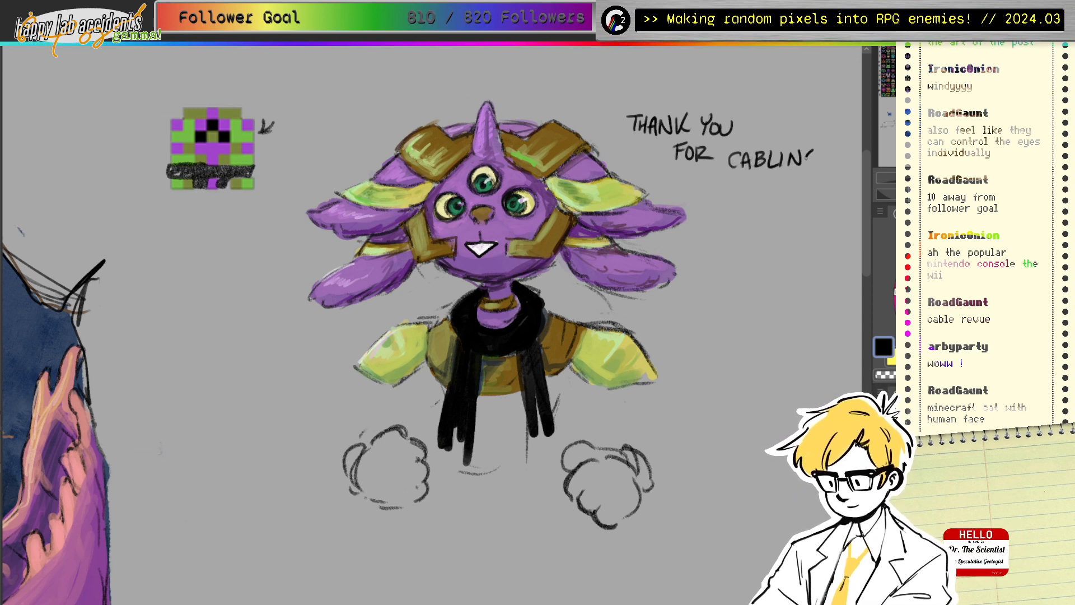
{"action": "mouse_move", "coordinate": [723, 188]}
{"action": "left_mouse_down"}
{"action": "mouse_move", "coordinate": [727, 202]}
{"action": "mouse_move", "coordinate": [741, 189]}
{"action": "left_mouse_up"}
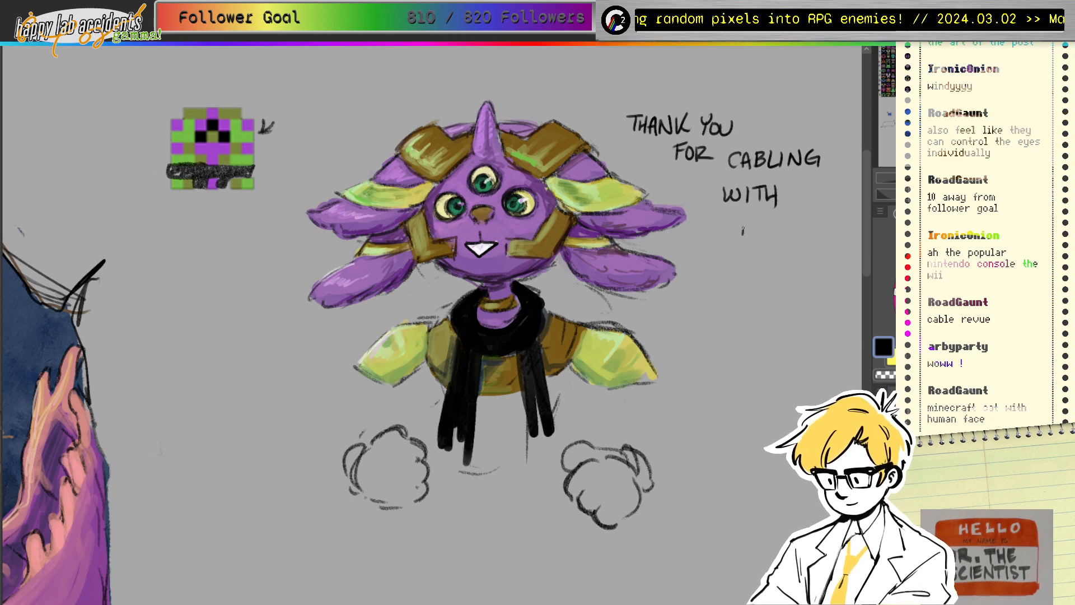
{"action": "left_click_drag", "start_coordinate": [742, 234], "coordinate": [756, 235]}
{"action": "mouse_move", "coordinate": [760, 218]}
{"action": "left_mouse_down"}
{"action": "mouse_move", "coordinate": [771, 235]}
{"action": "mouse_move", "coordinate": [769, 218]}
{"action": "left_mouse_up"}
{"action": "left_click_drag", "start_coordinate": [761, 226], "coordinate": [782, 227]}
{"action": "left_click", "coordinate": [782, 237]}
Step: Draw the speech bubble's tail and its left and right arcs around the text, undoing one bad outline
{"action": "mouse_move", "coordinate": [705, 239]}
{"action": "left_mouse_down"}
{"action": "mouse_move", "coordinate": [683, 256]}
{"action": "mouse_move", "coordinate": [723, 249]}
{"action": "mouse_move", "coordinate": [700, 191]}
{"action": "mouse_move", "coordinate": [697, 73]}
{"action": "mouse_move", "coordinate": [835, 243]}
{"action": "left_mouse_up"}
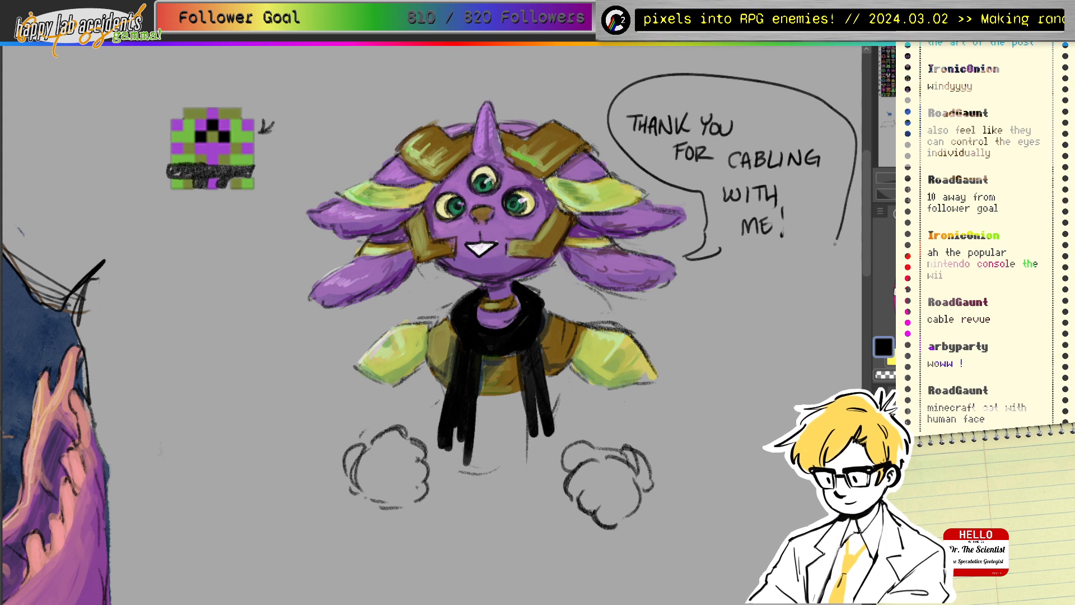
{"action": "key", "text": "ctrl+z"}
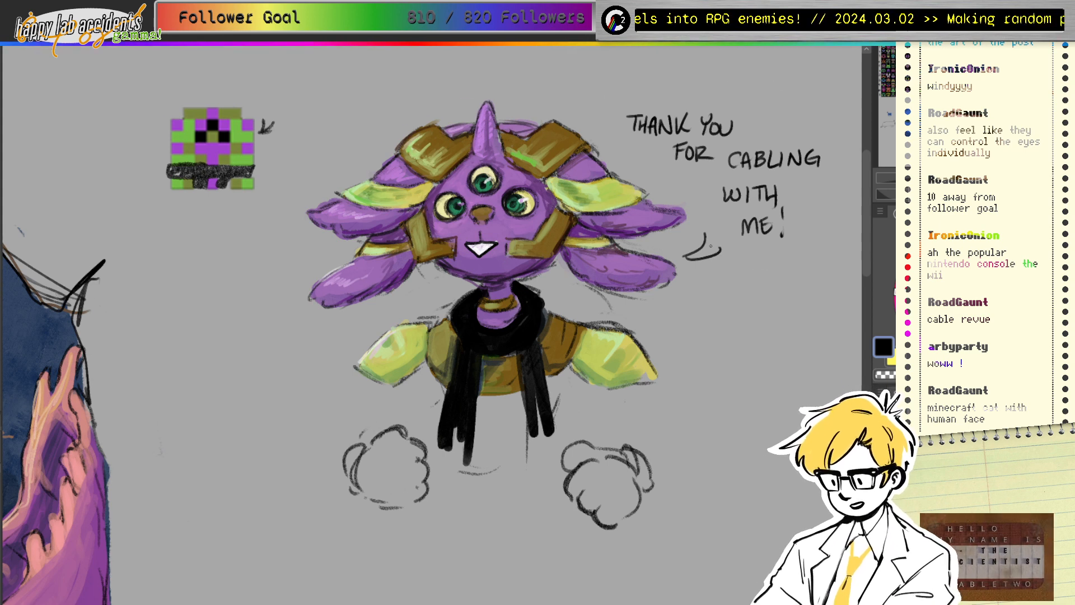
{"action": "left_click_drag", "start_coordinate": [666, 83], "coordinate": [633, 150]}
{"action": "left_click_drag", "start_coordinate": [774, 259], "coordinate": [834, 194]}
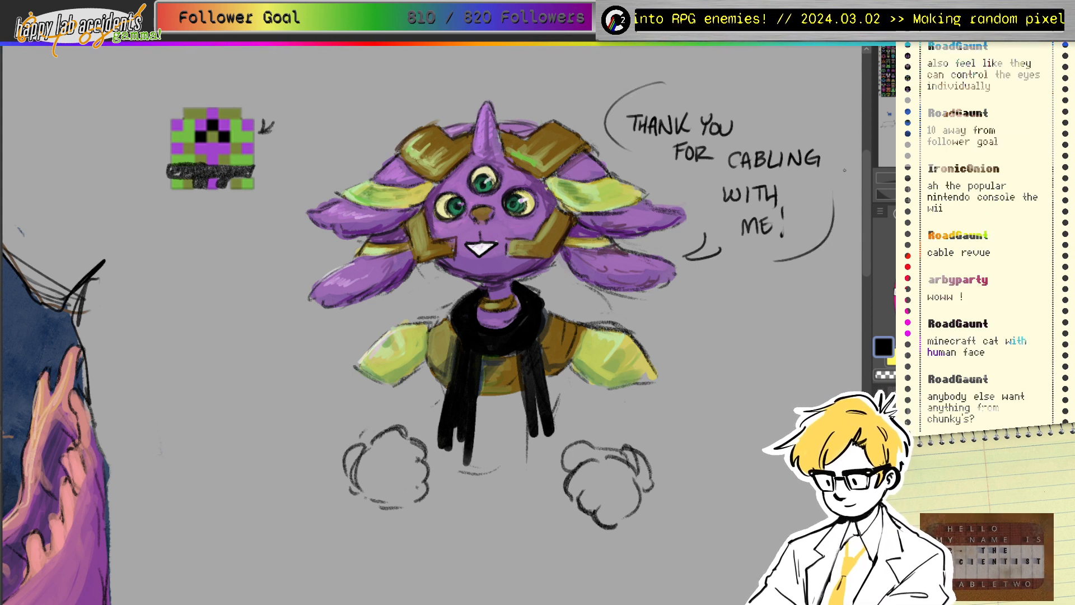